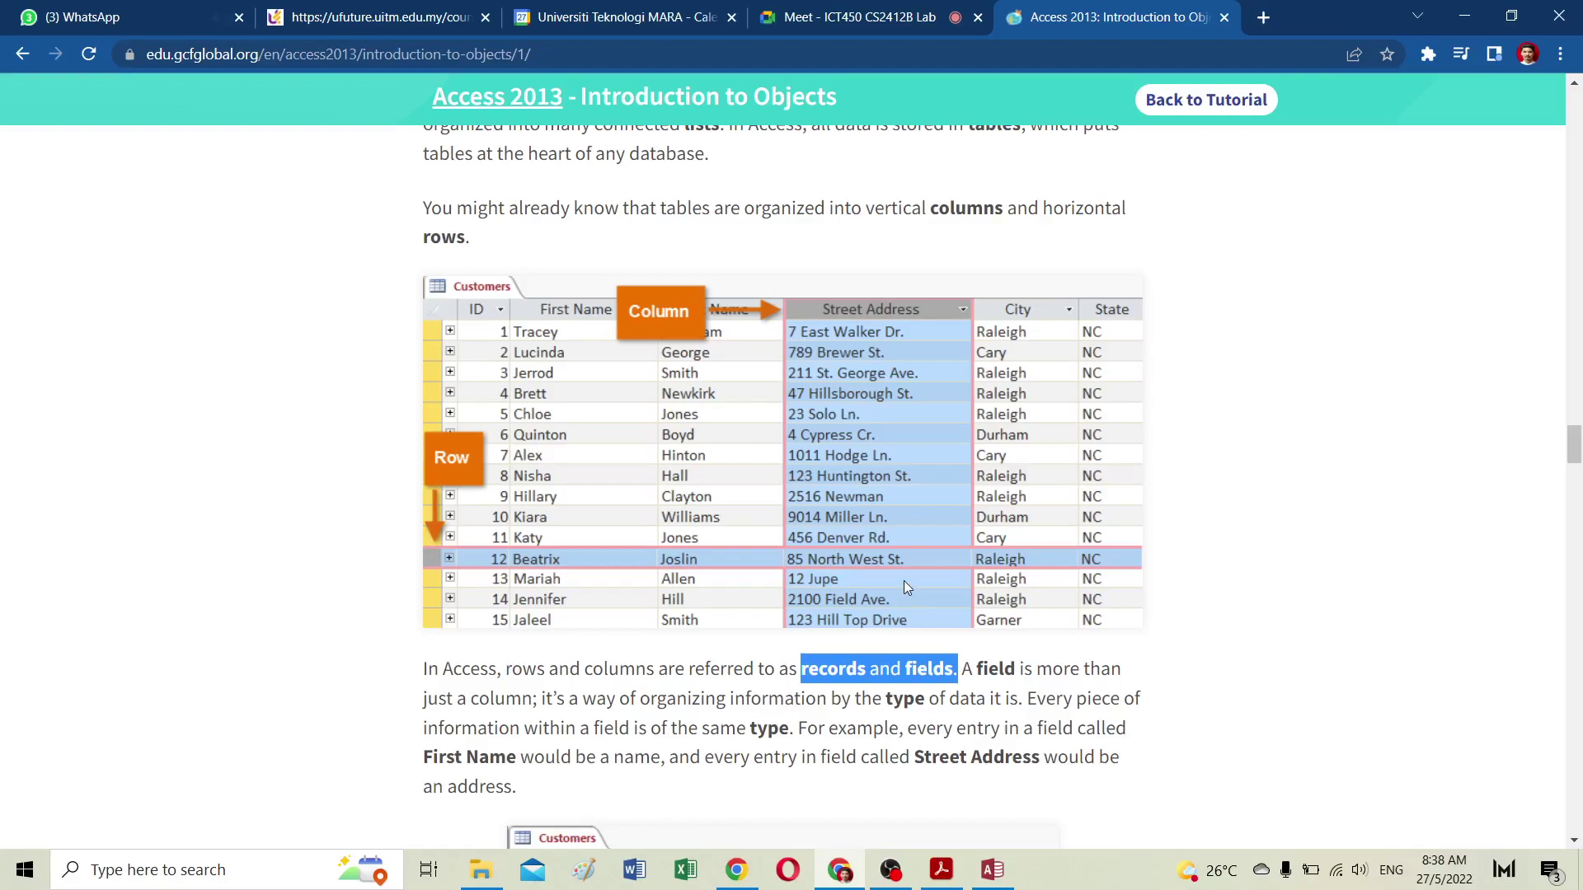
Step: Scroll the Introduction to Objects lesson down to the 'Forms, queries, and reports' section
scroll(903, 577, down, 6)
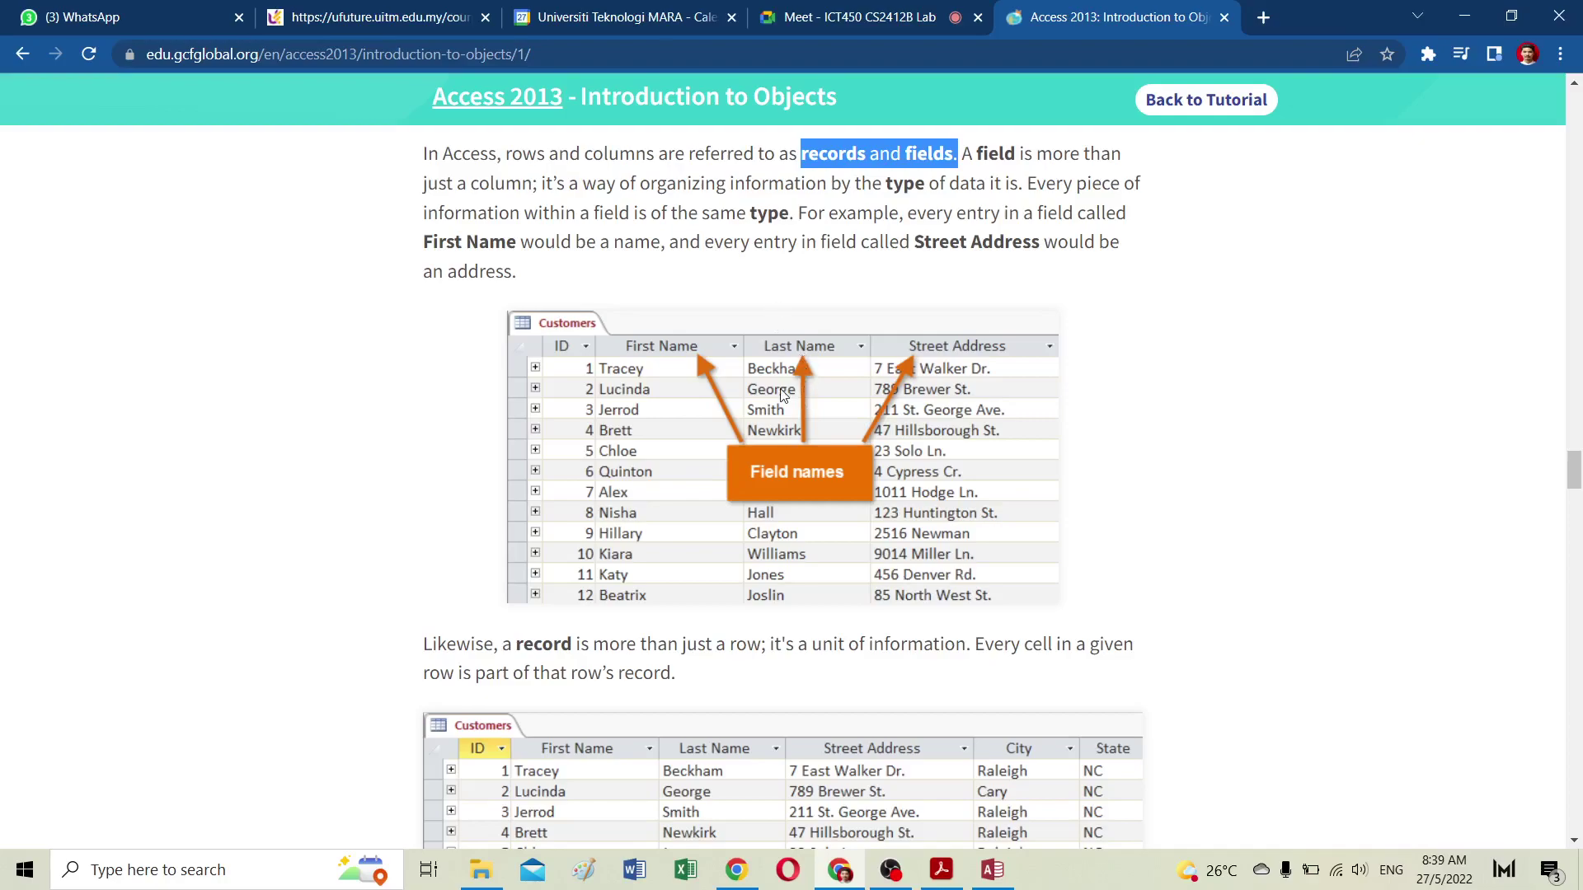
scroll(755, 438, down, 5)
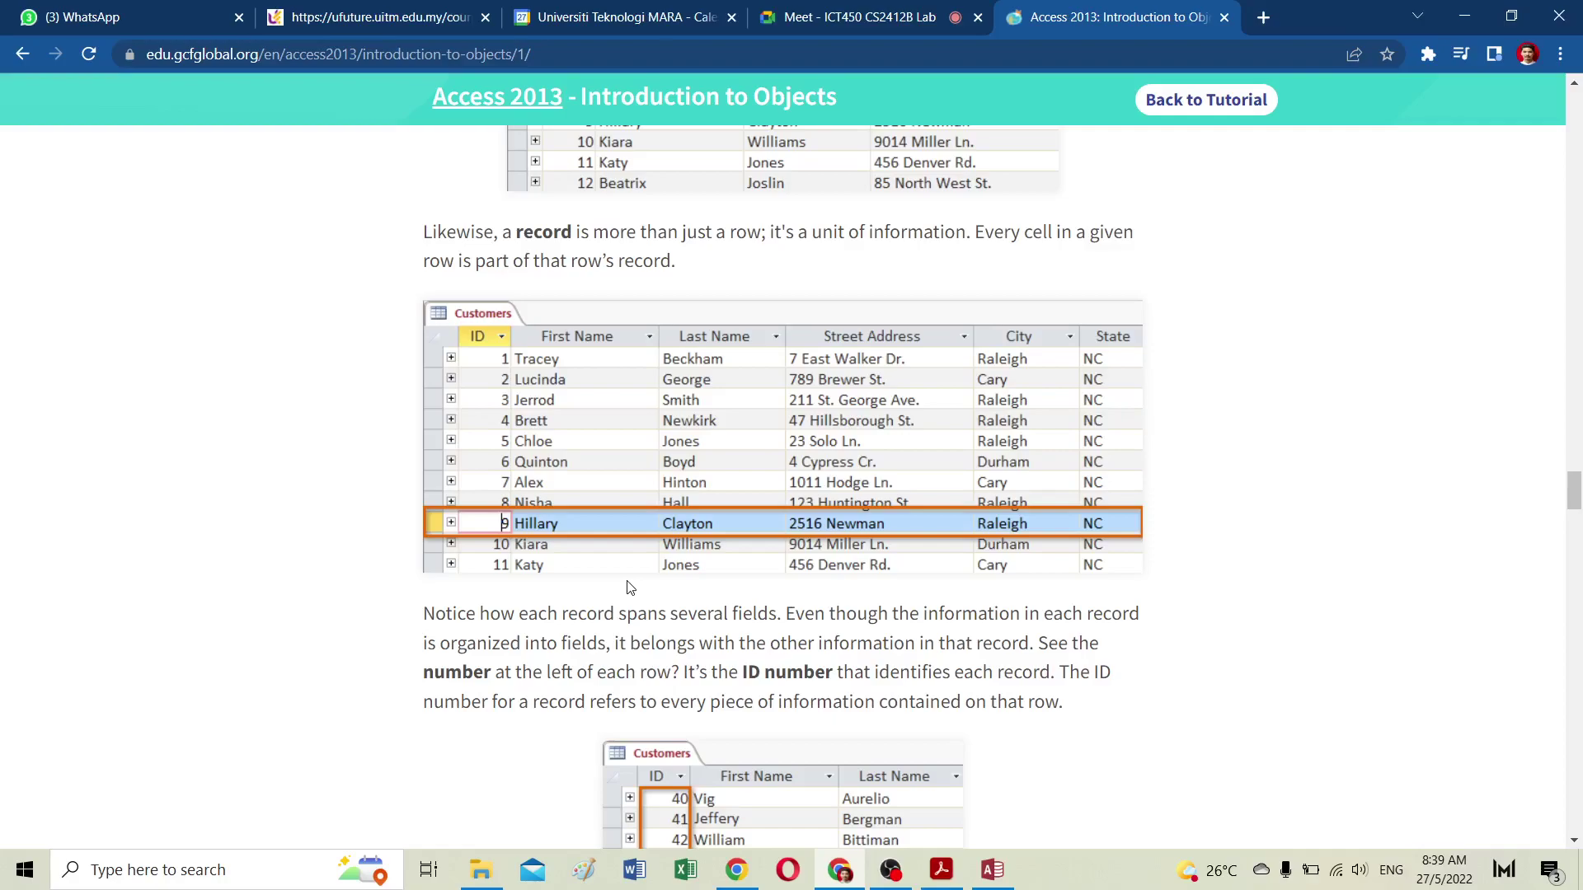
scroll(611, 595, down, 5)
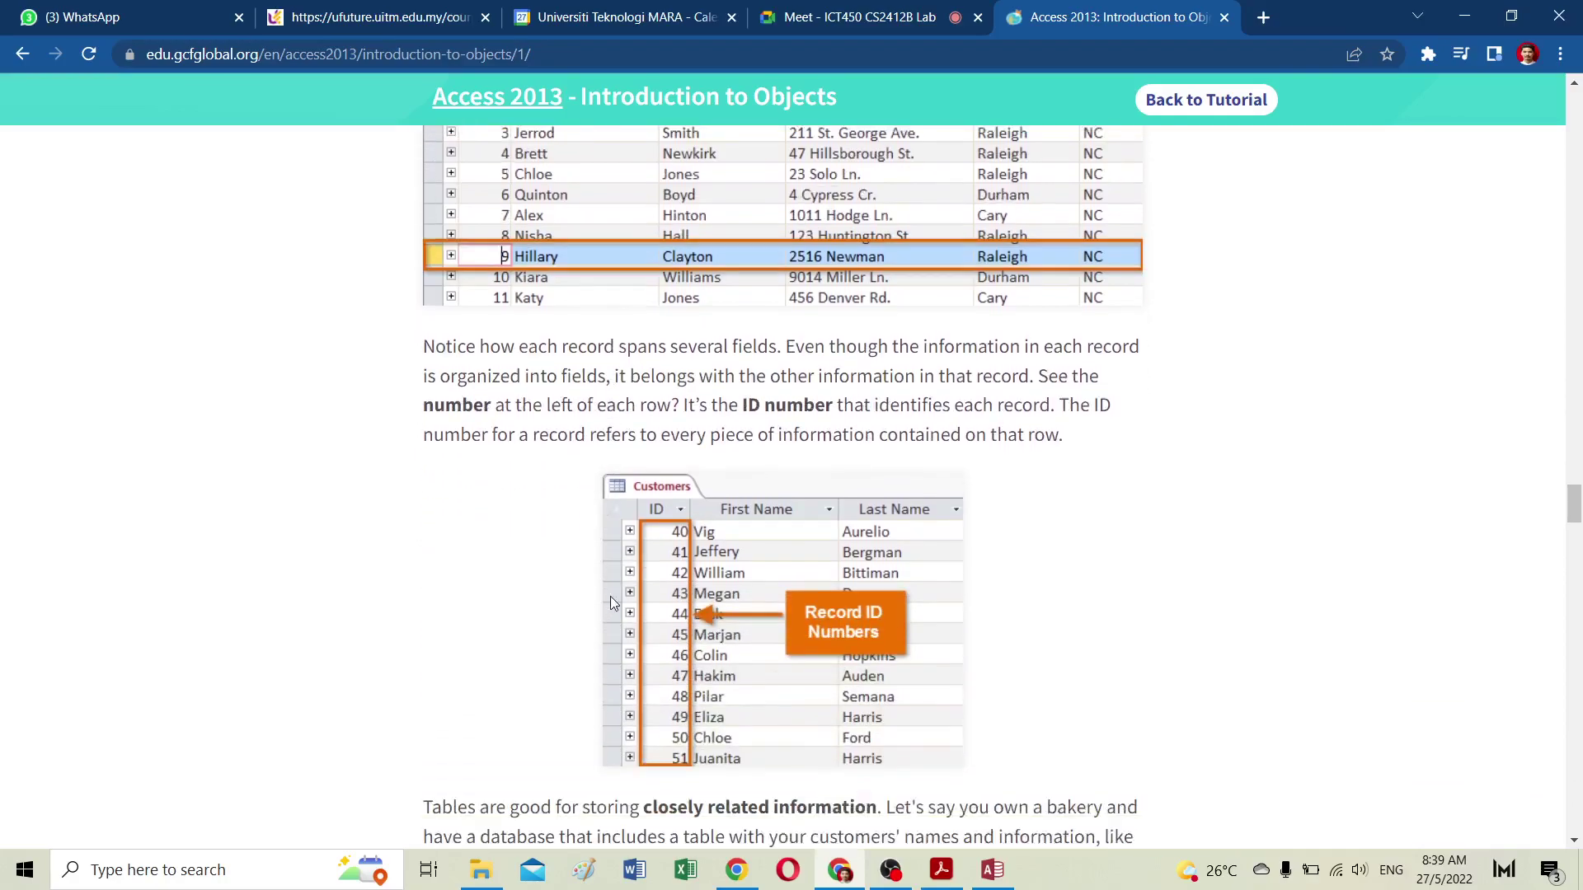
scroll(611, 609, down, 5)
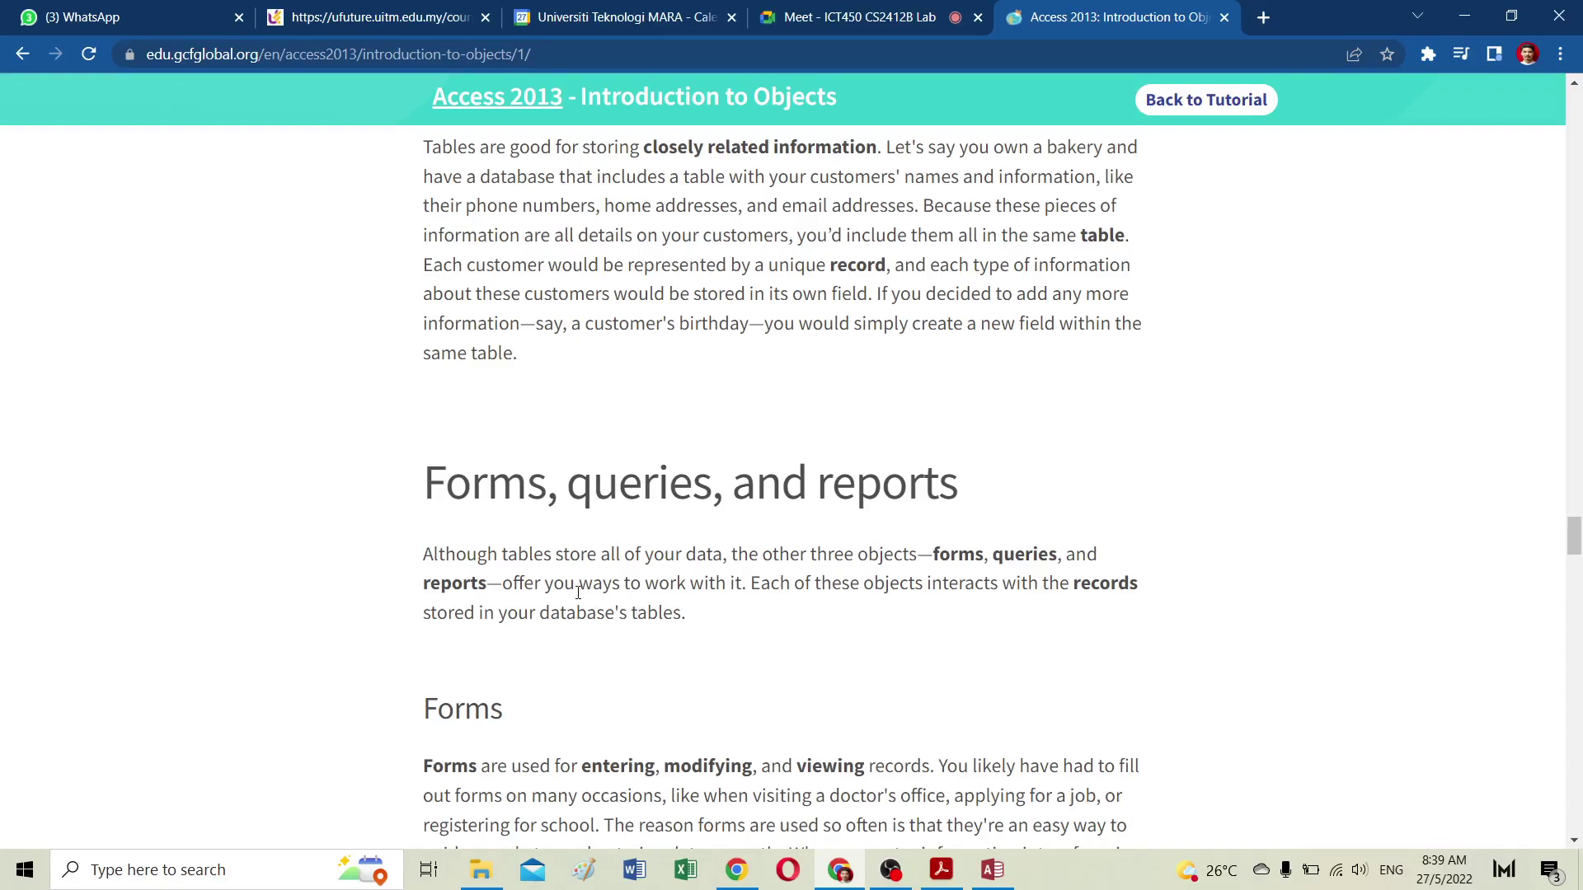
Step: Scroll past the Forms explanation and Customers form screenshot to the Queries heading
scroll(615, 600, down, 1)
scroll(580, 600, down, 2)
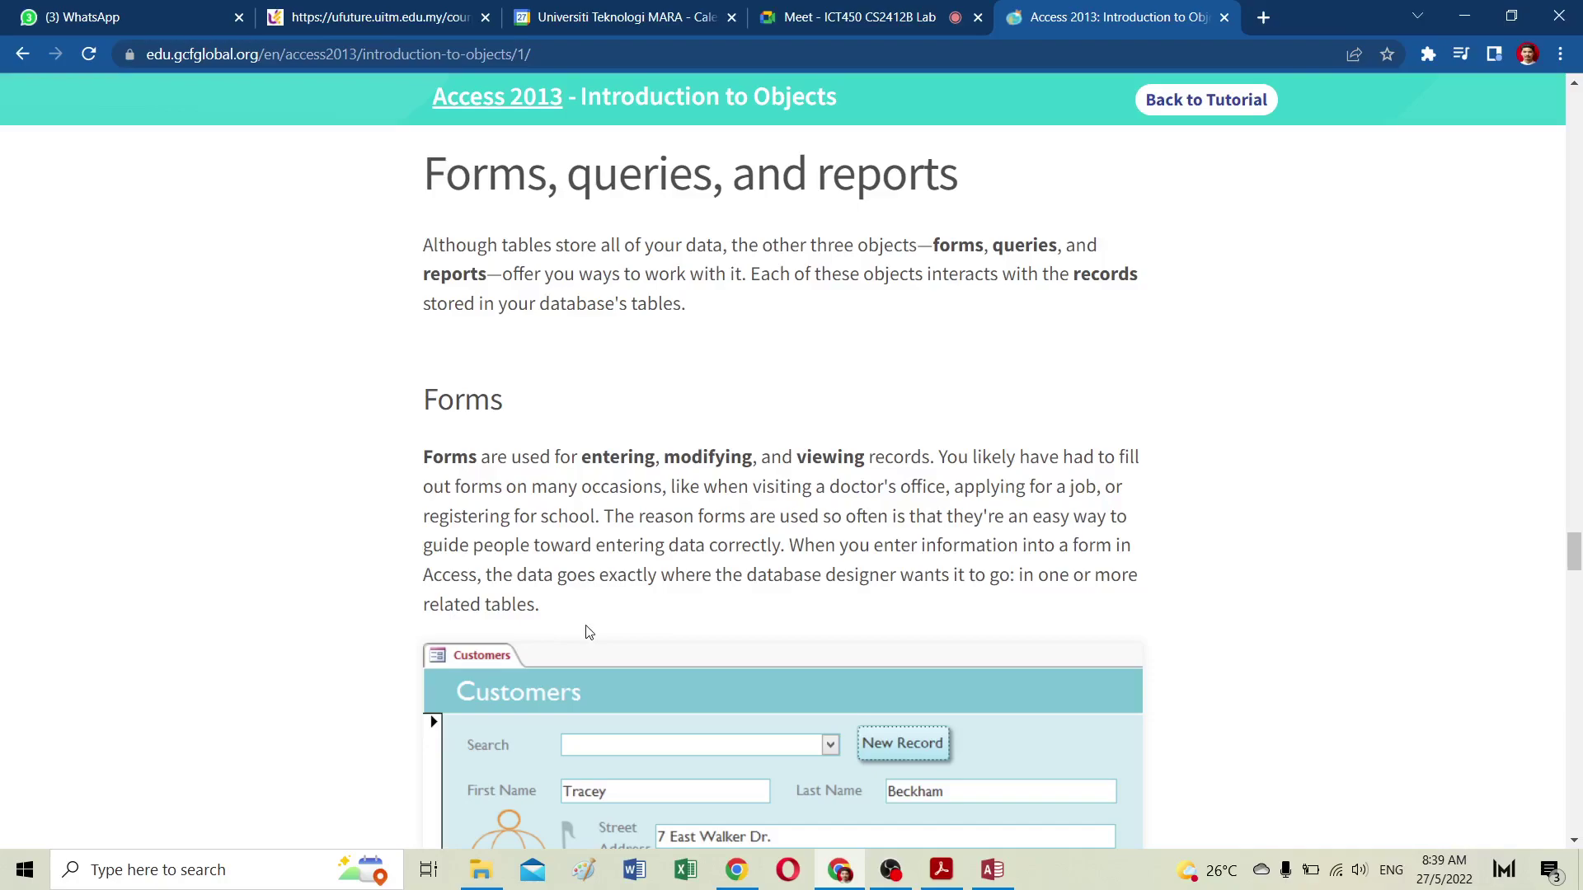
scroll(588, 632, down, 3)
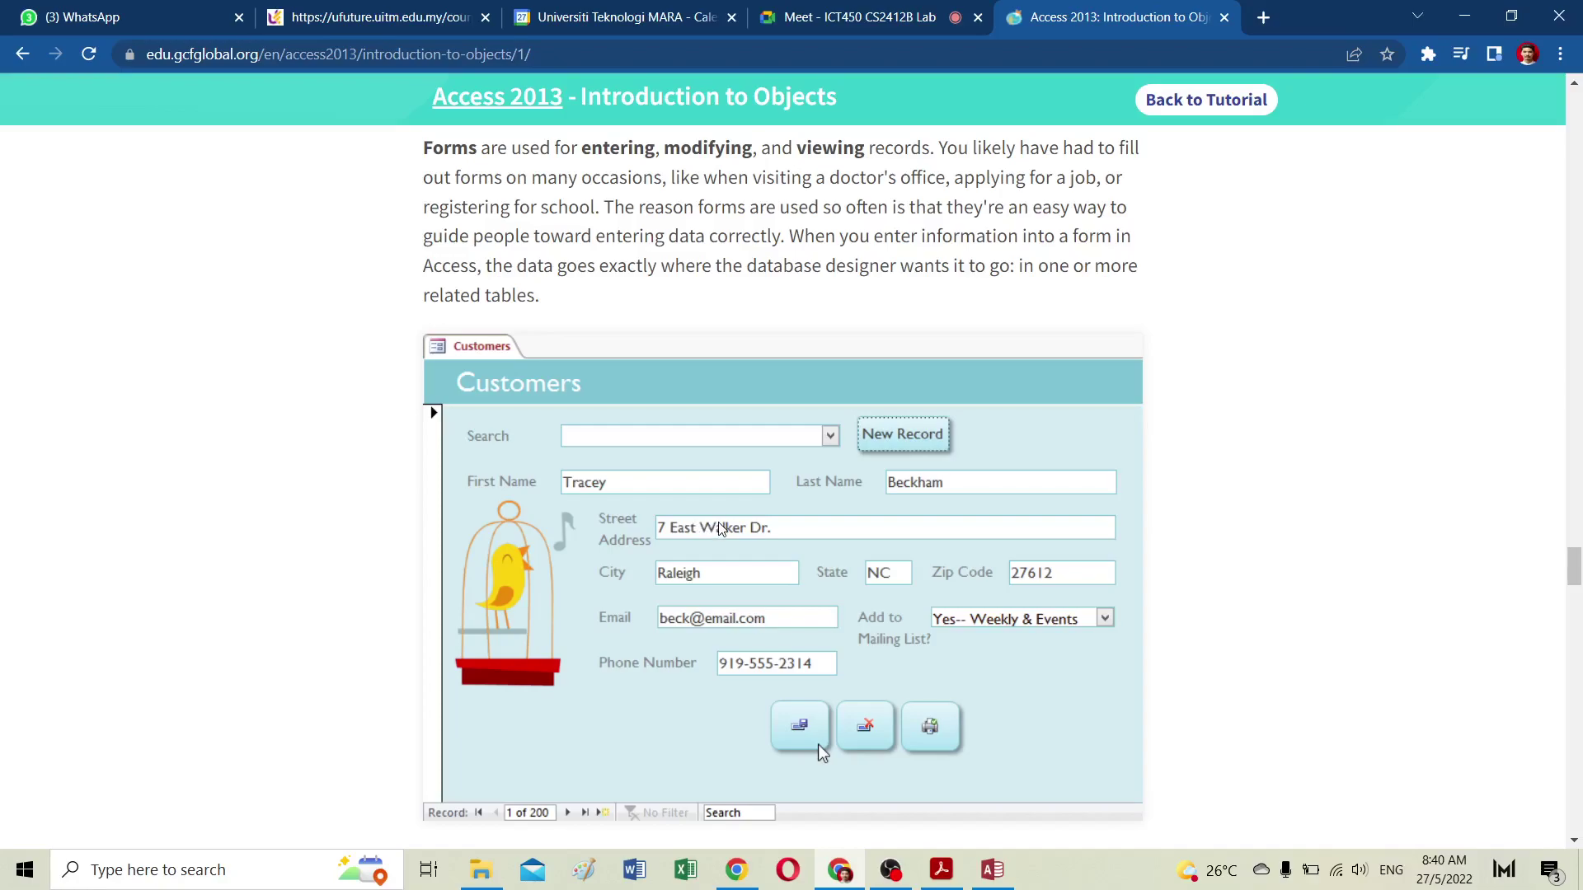
scroll(720, 525, down, 5)
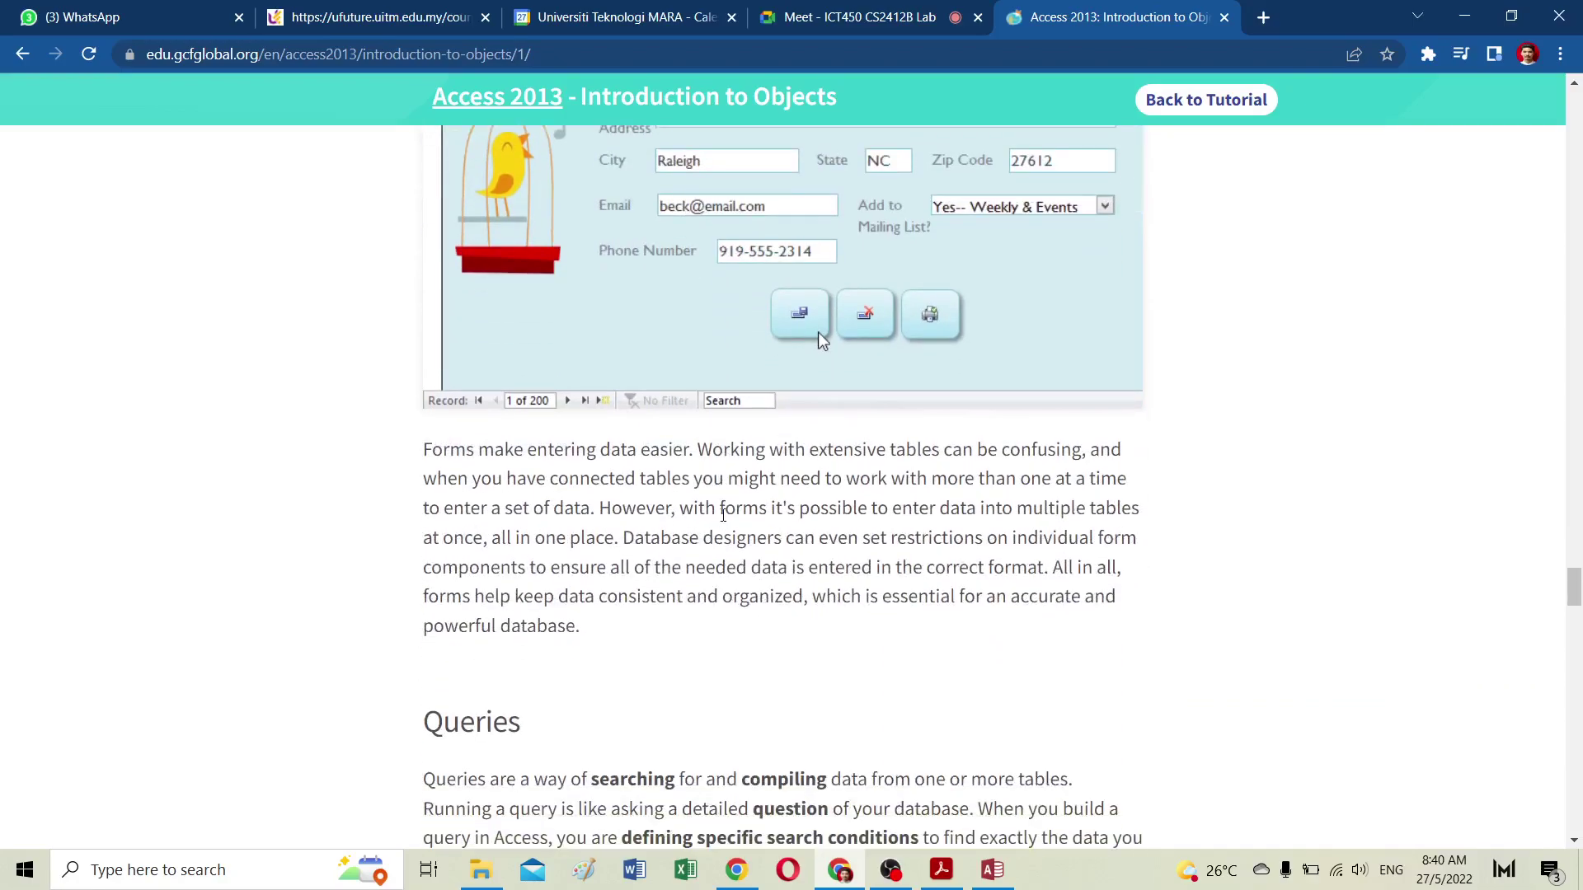
scroll(723, 514, down, 6)
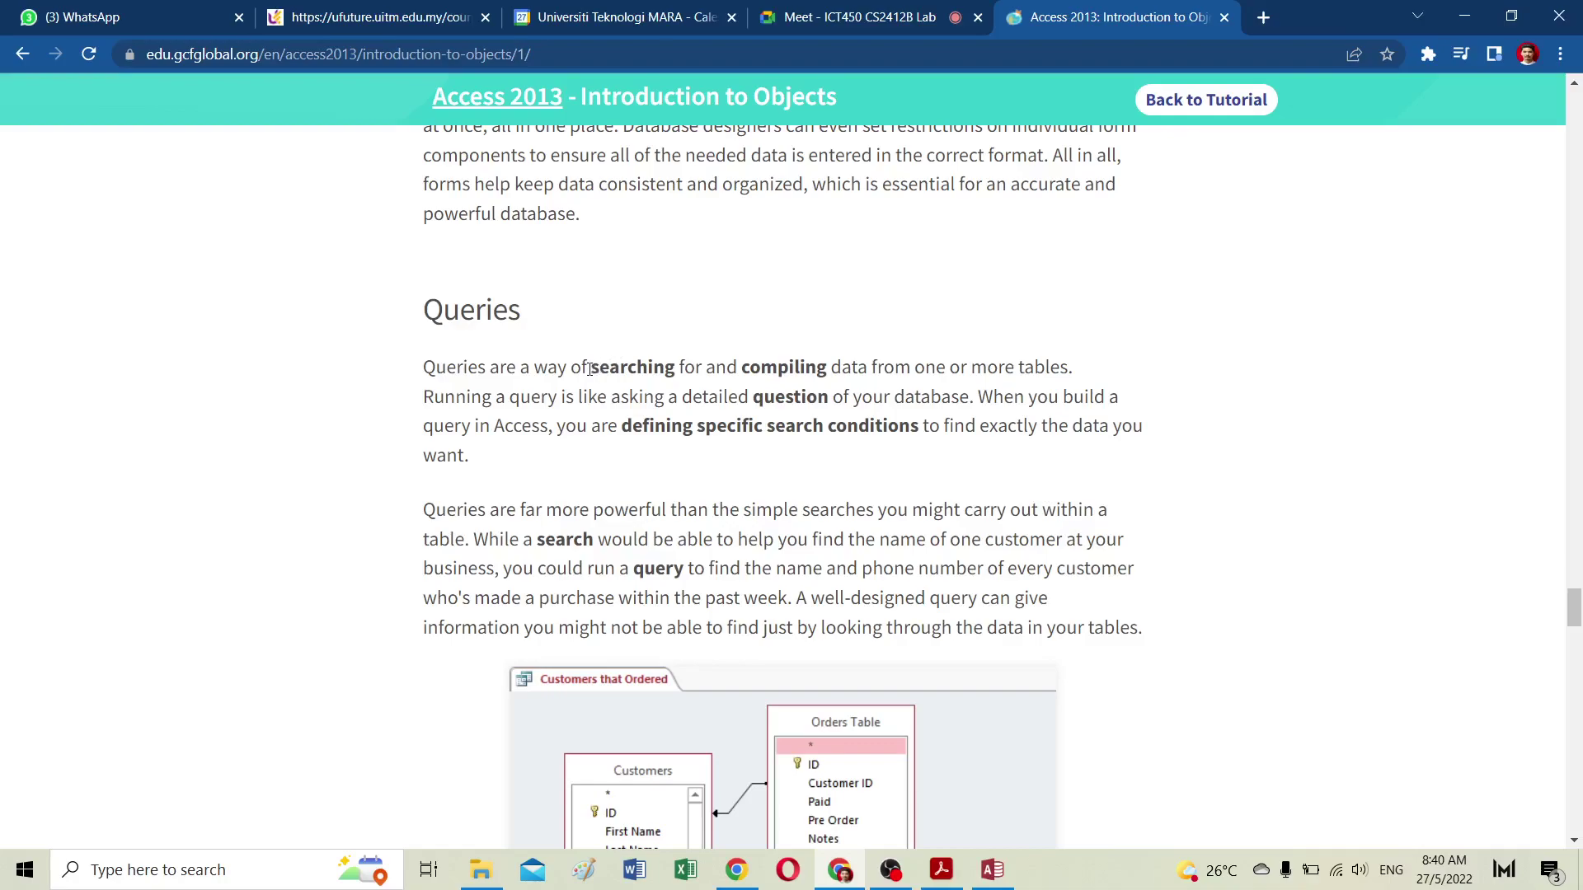
Step: Highlight 'searching for and compiling' and the Reports opening sentence, reading on to 'Putting it all together'
drag(589, 368, 821, 389)
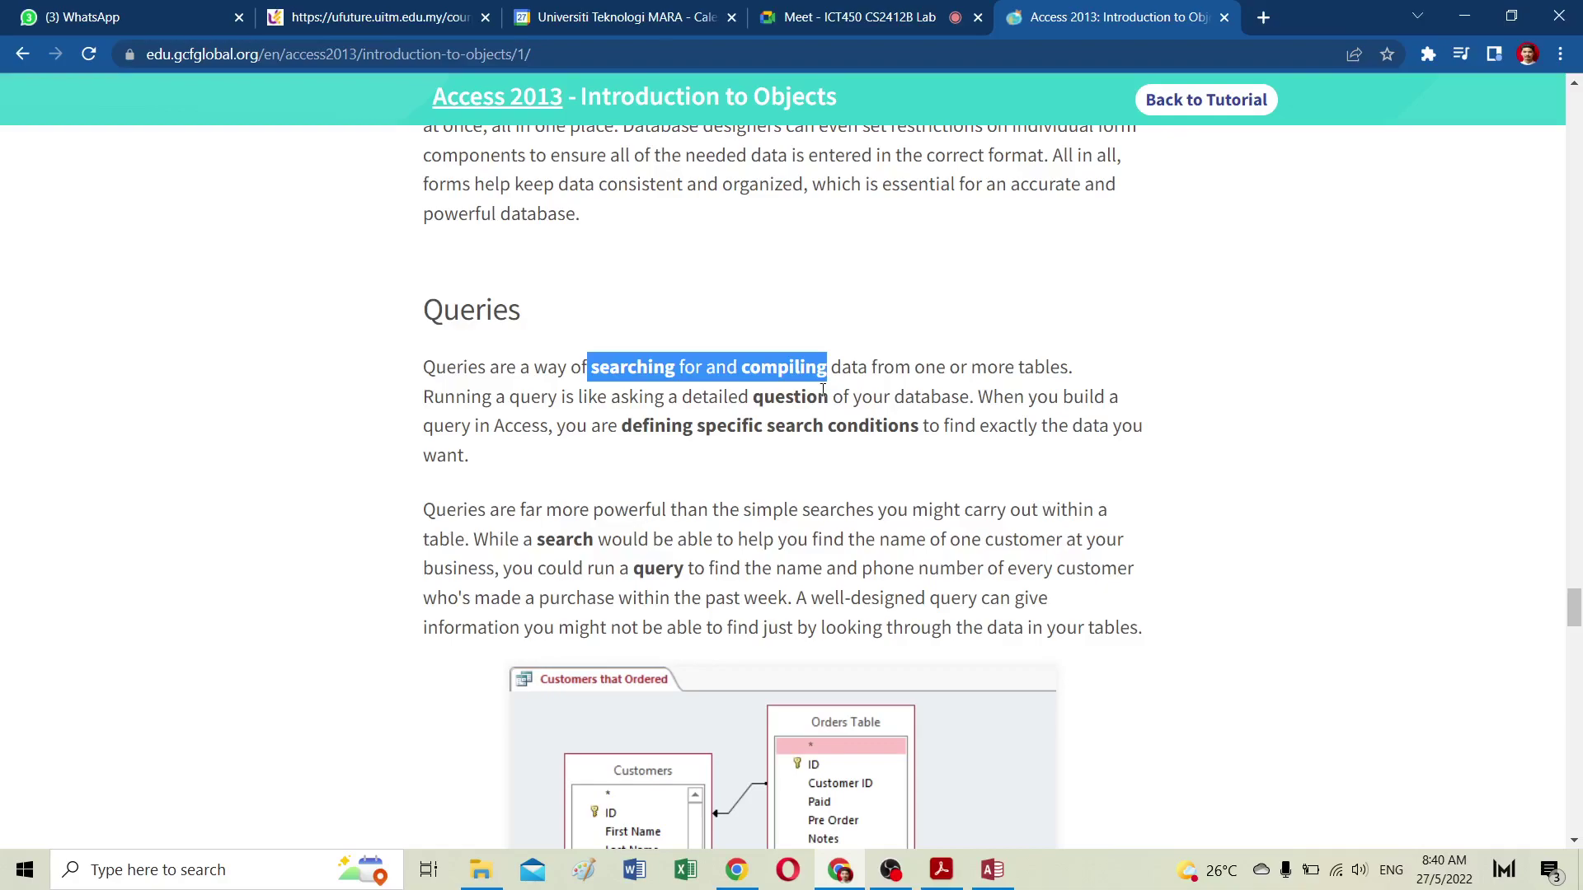
scroll(770, 418, down, 12)
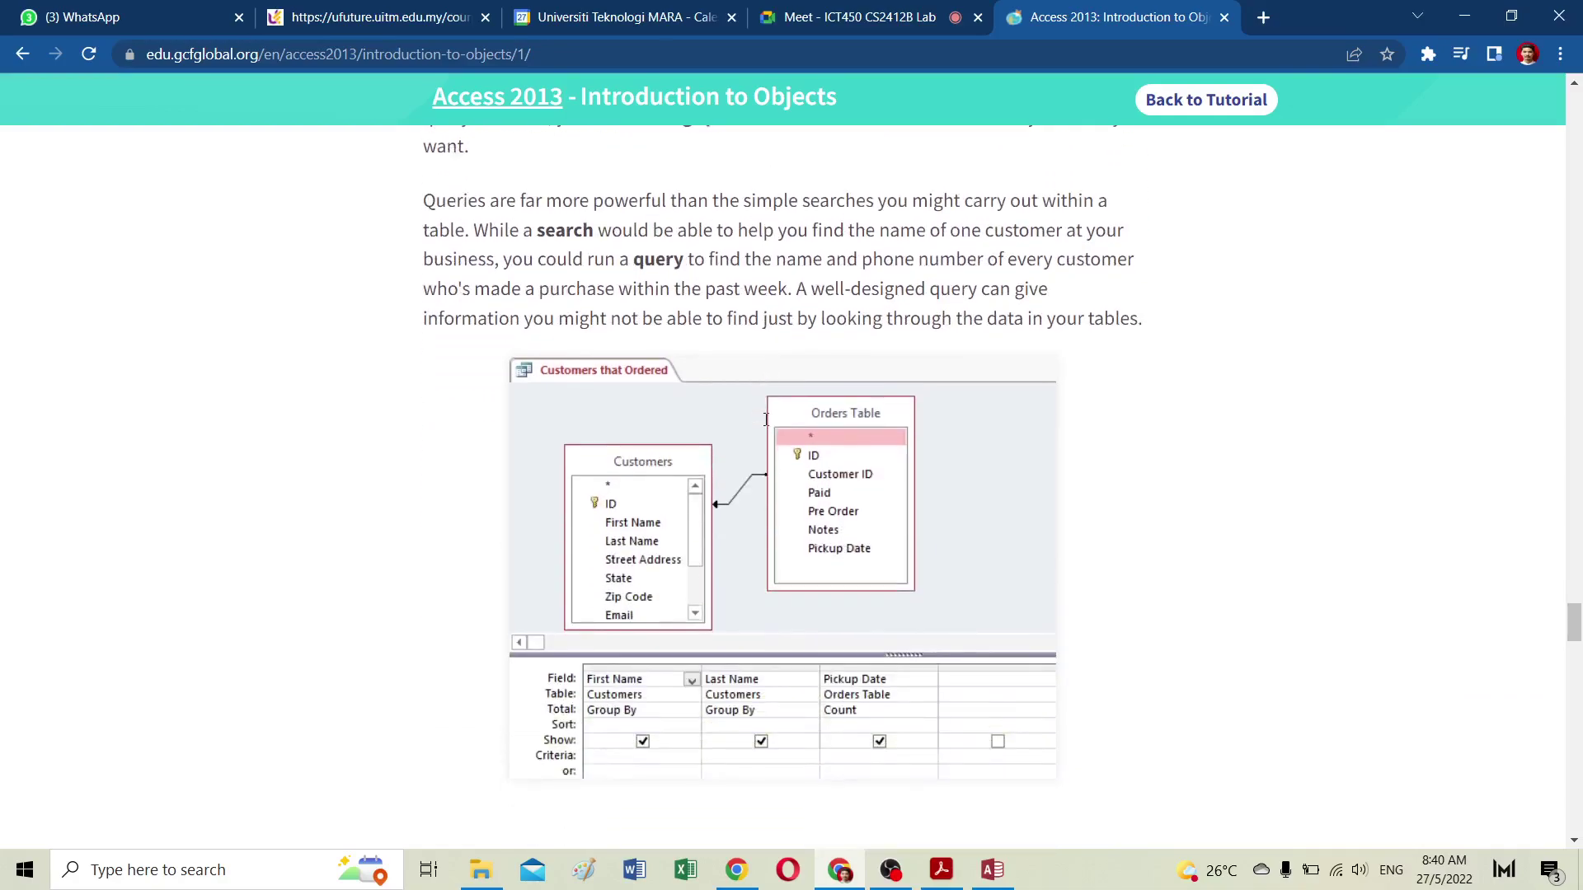
scroll(768, 422, up, 1)
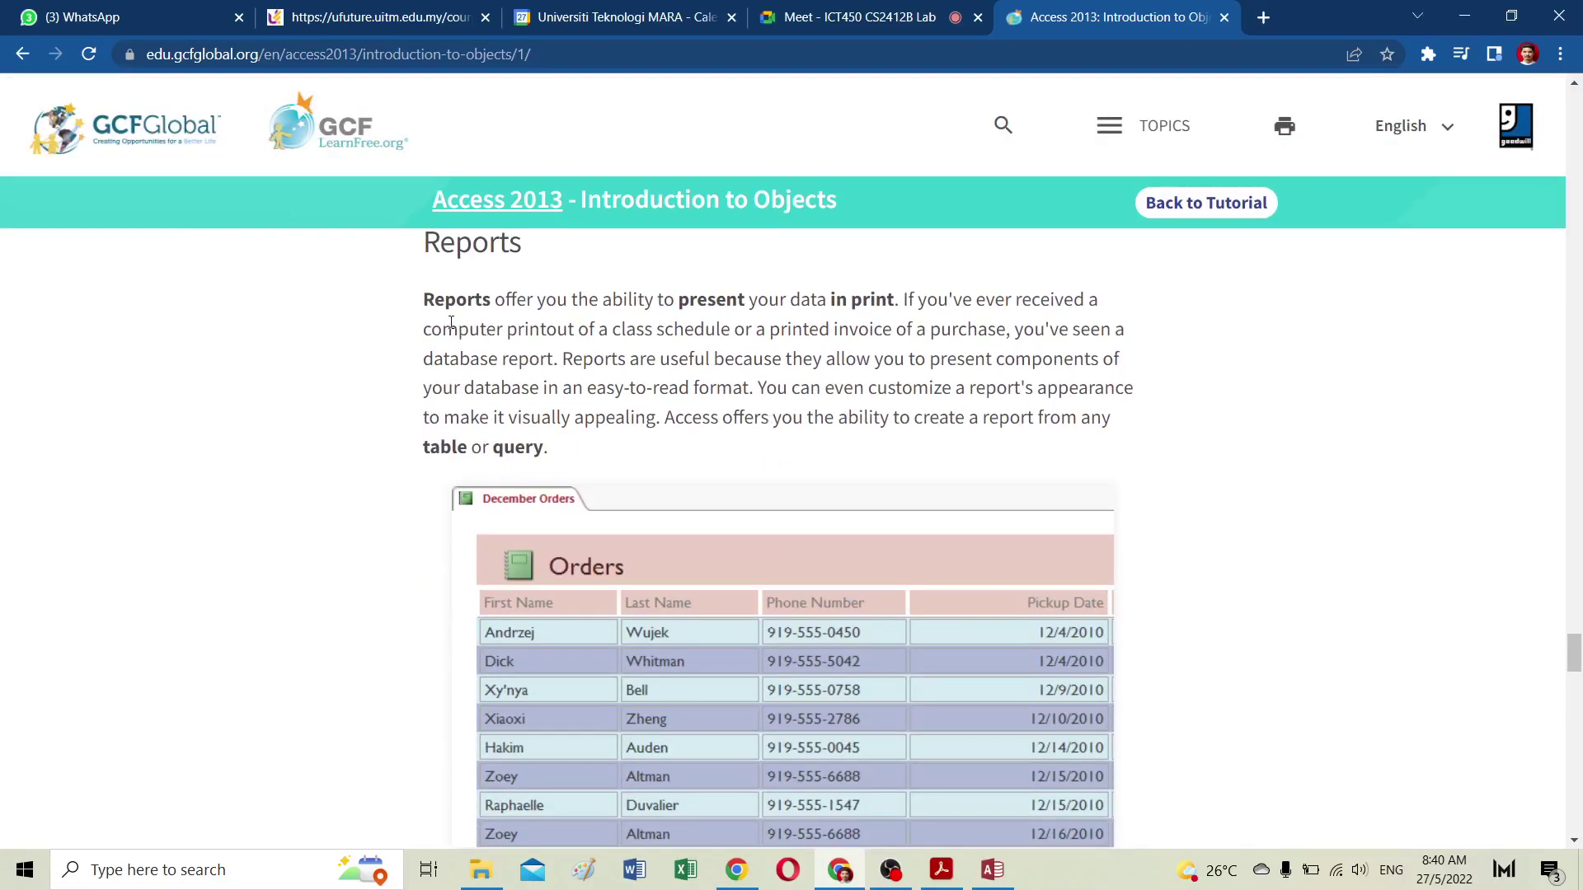
drag(424, 300, 898, 301)
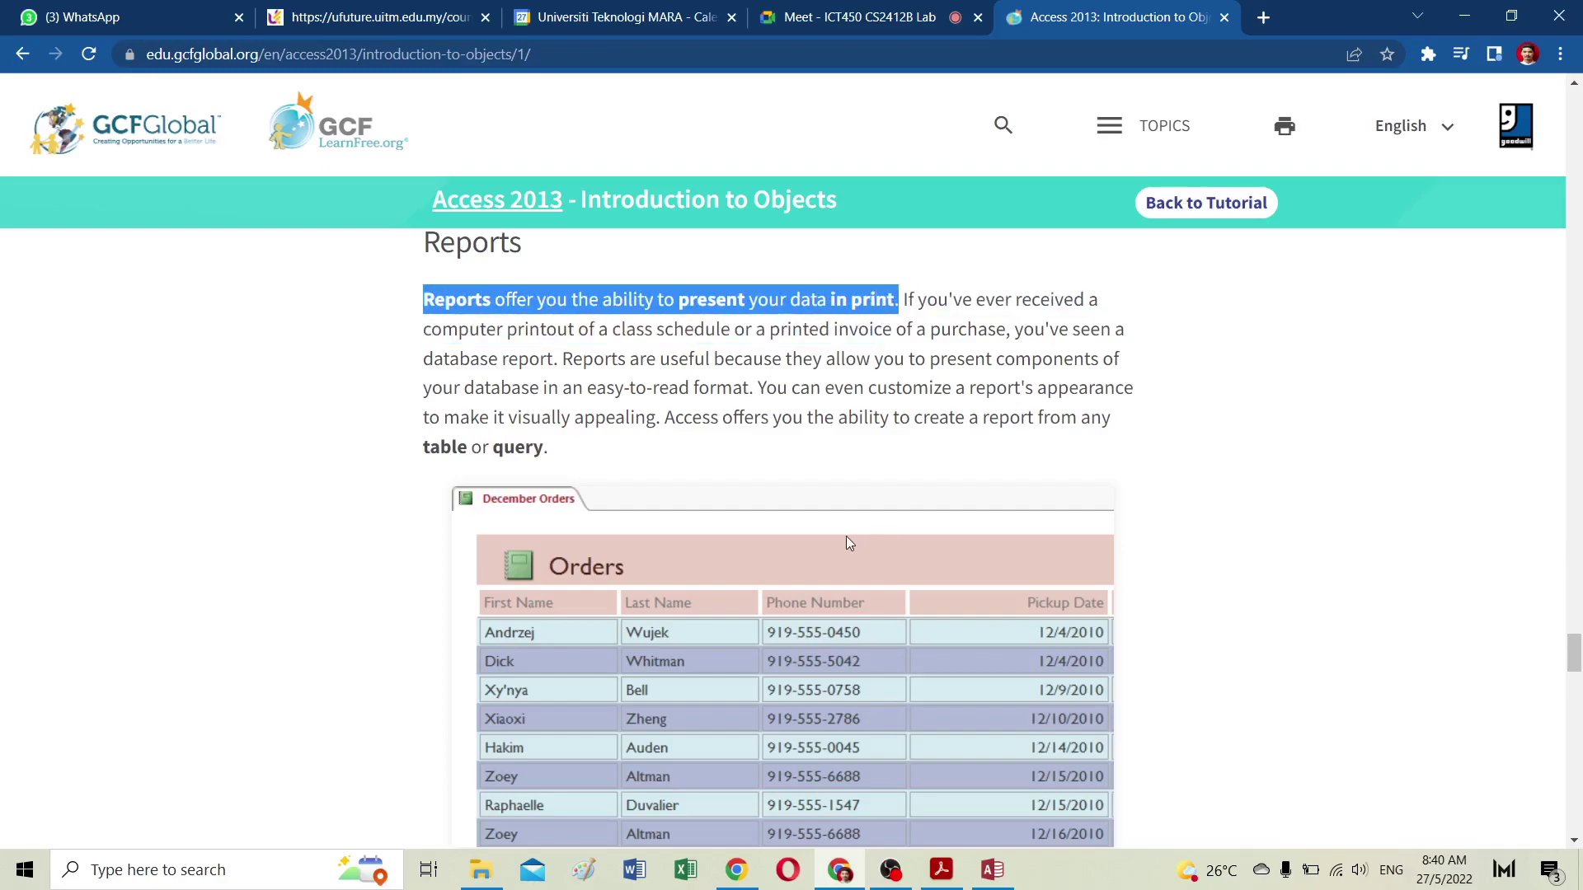
scroll(839, 551, down, 3)
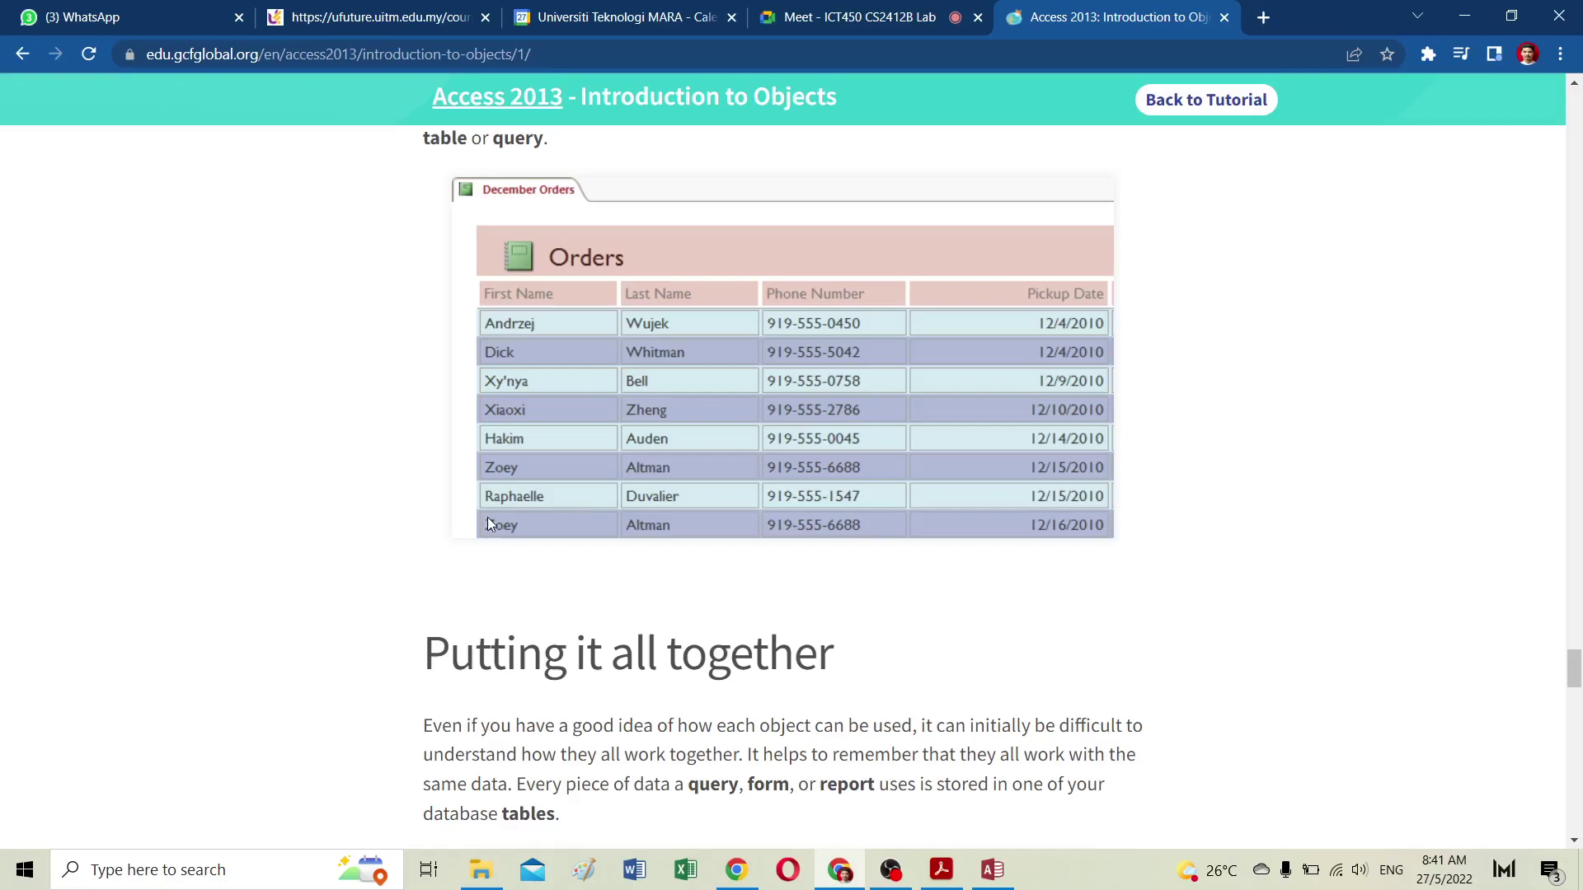
Step: Finish the 'Putting it all together' section and continue to Lesson 5: Getting Started with Access
scroll(487, 517, down, 5)
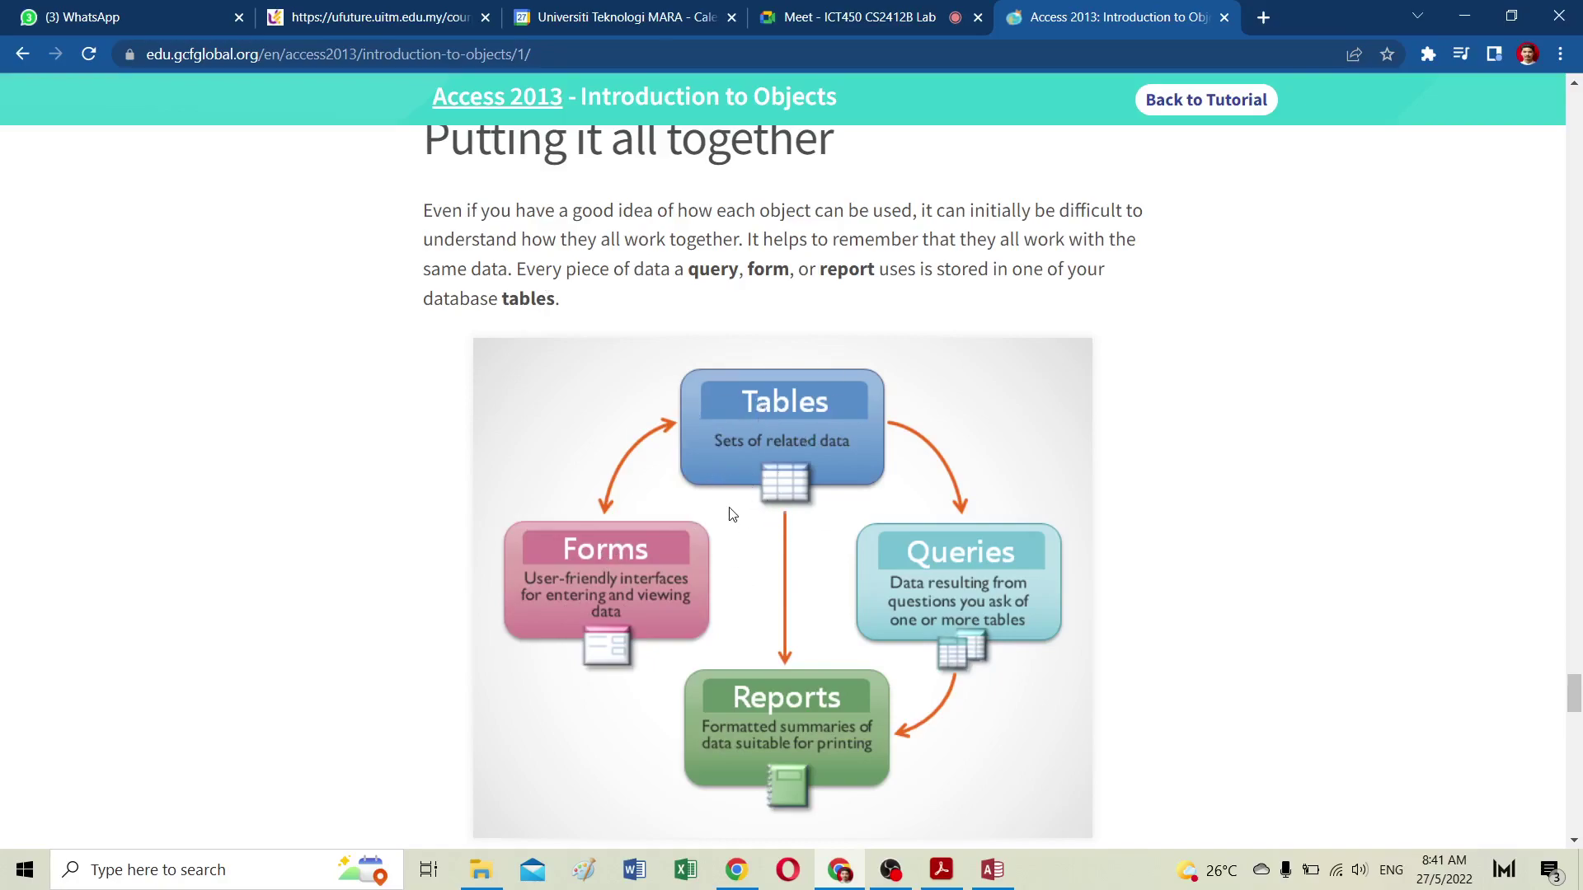
scroll(731, 511, down, 1)
scroll(731, 509, down, 13)
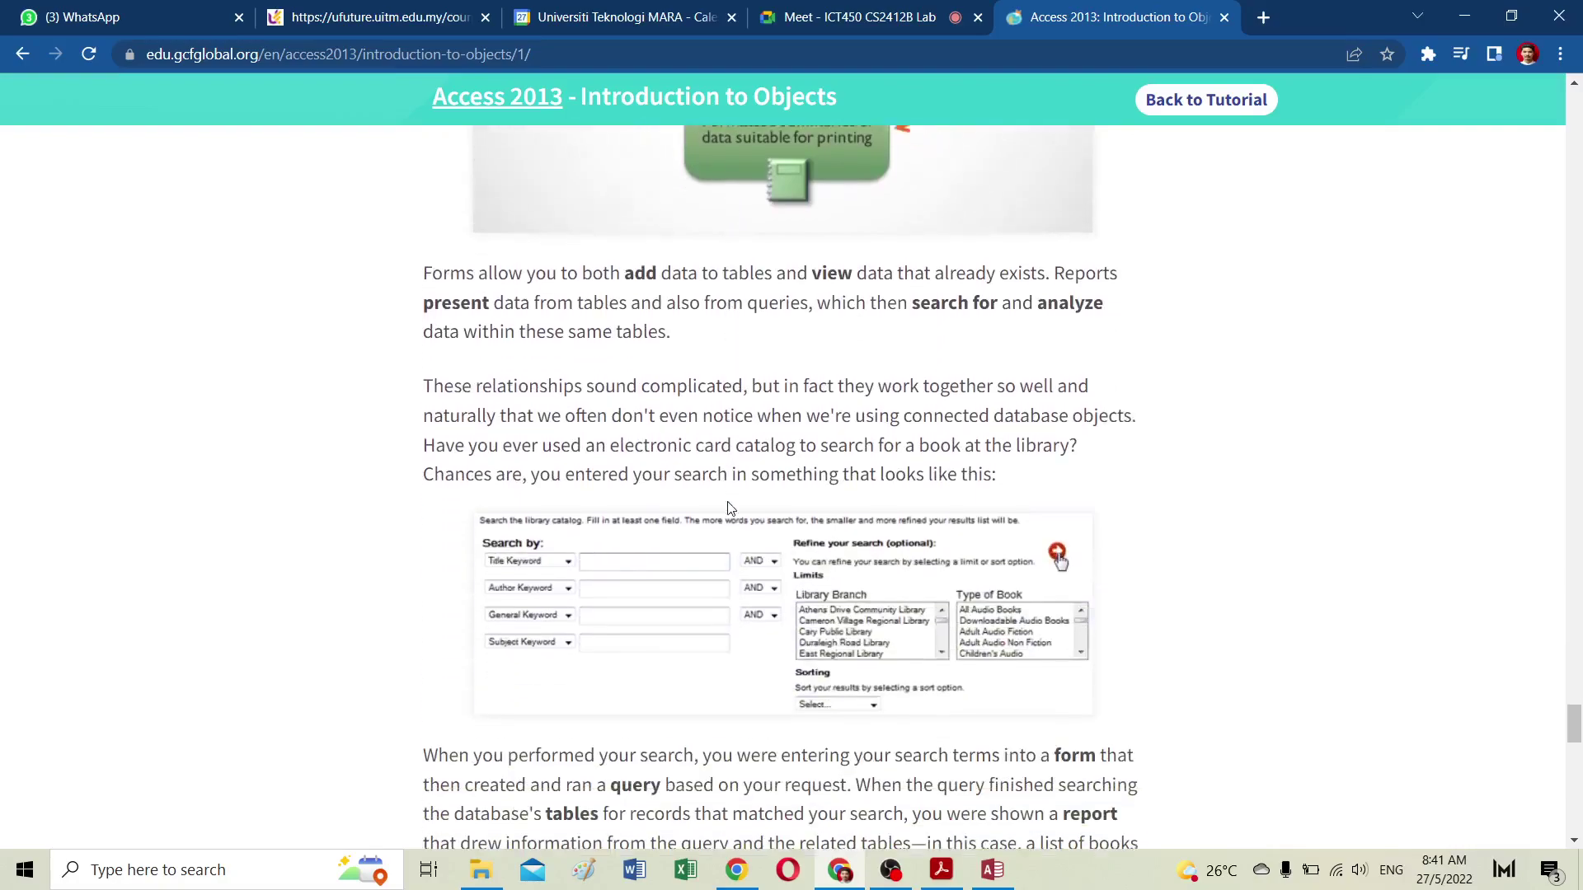
scroll(728, 508, down, 12)
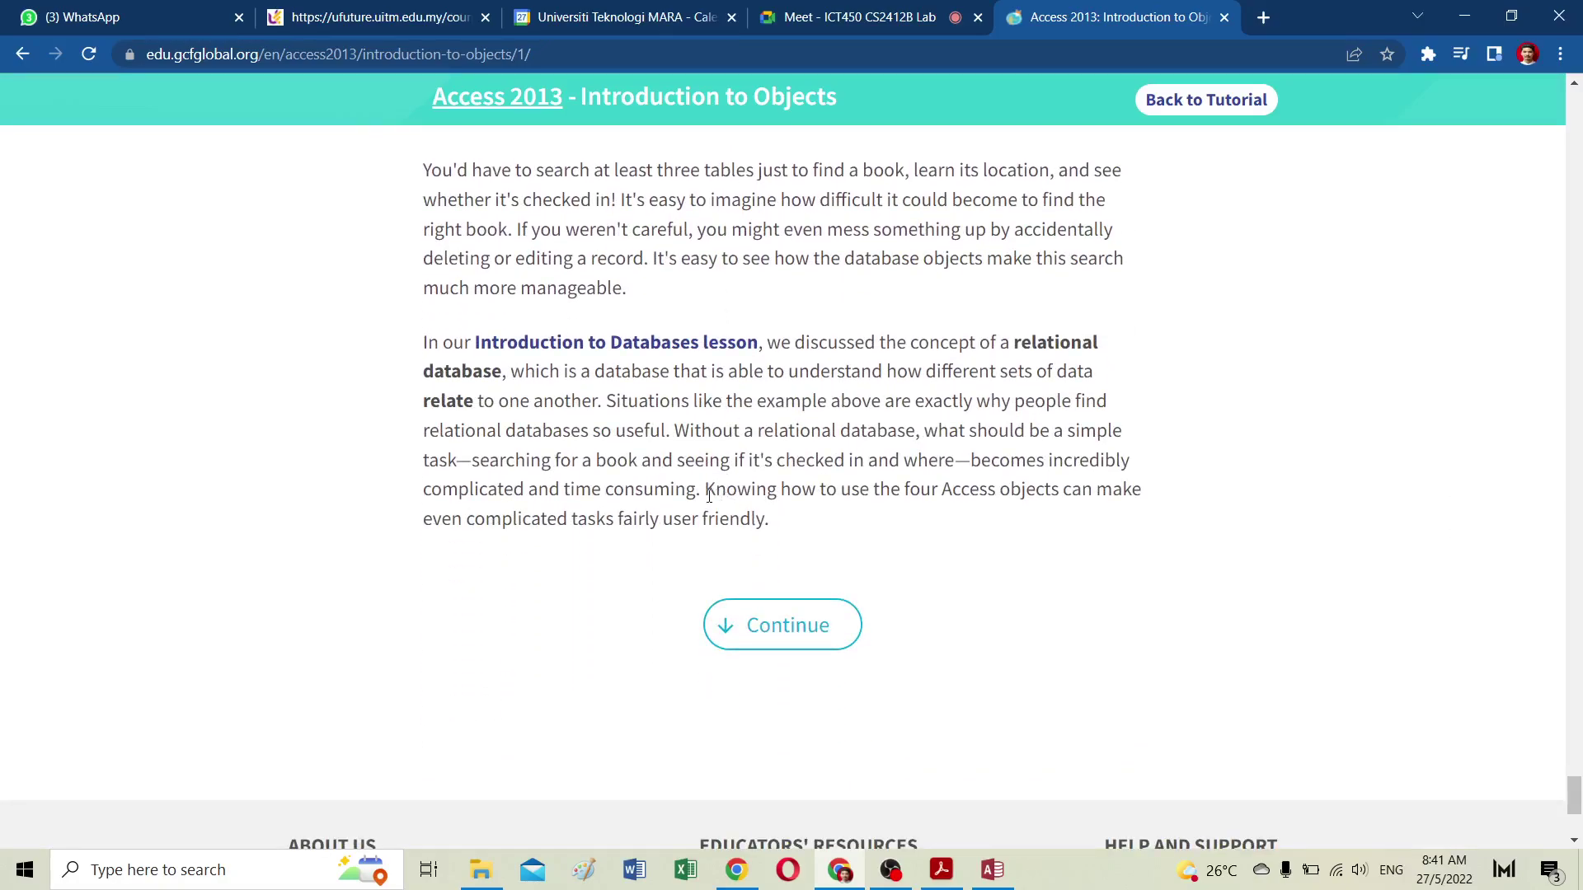
click(789, 626)
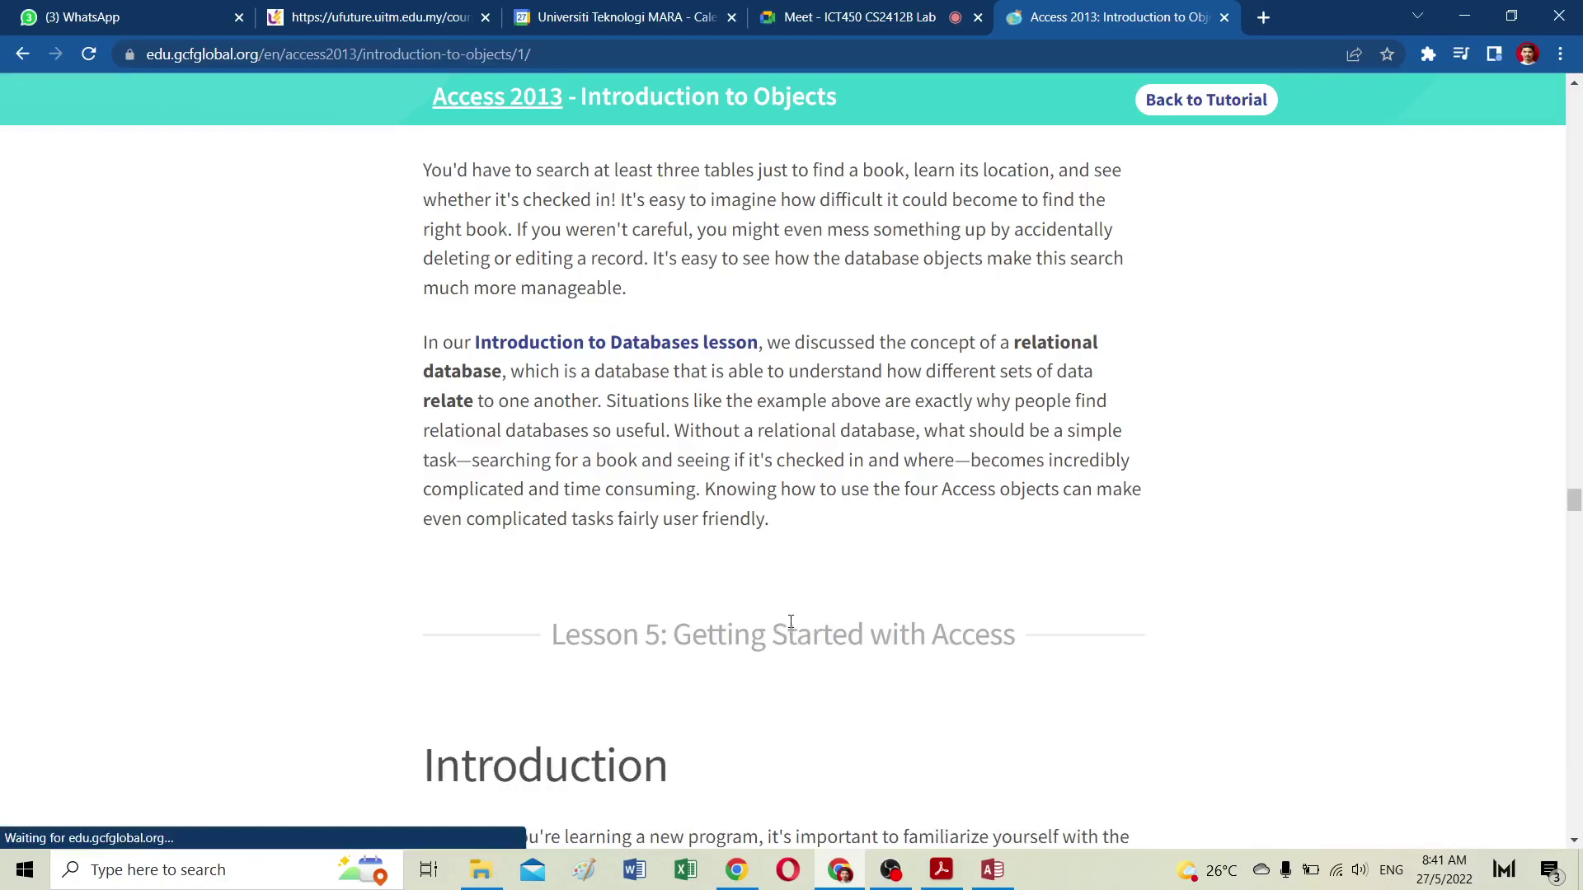
Step: Find the embedded 'Getting Around in Access 2013' video on the page and start playing it
scroll(853, 649, down, 2)
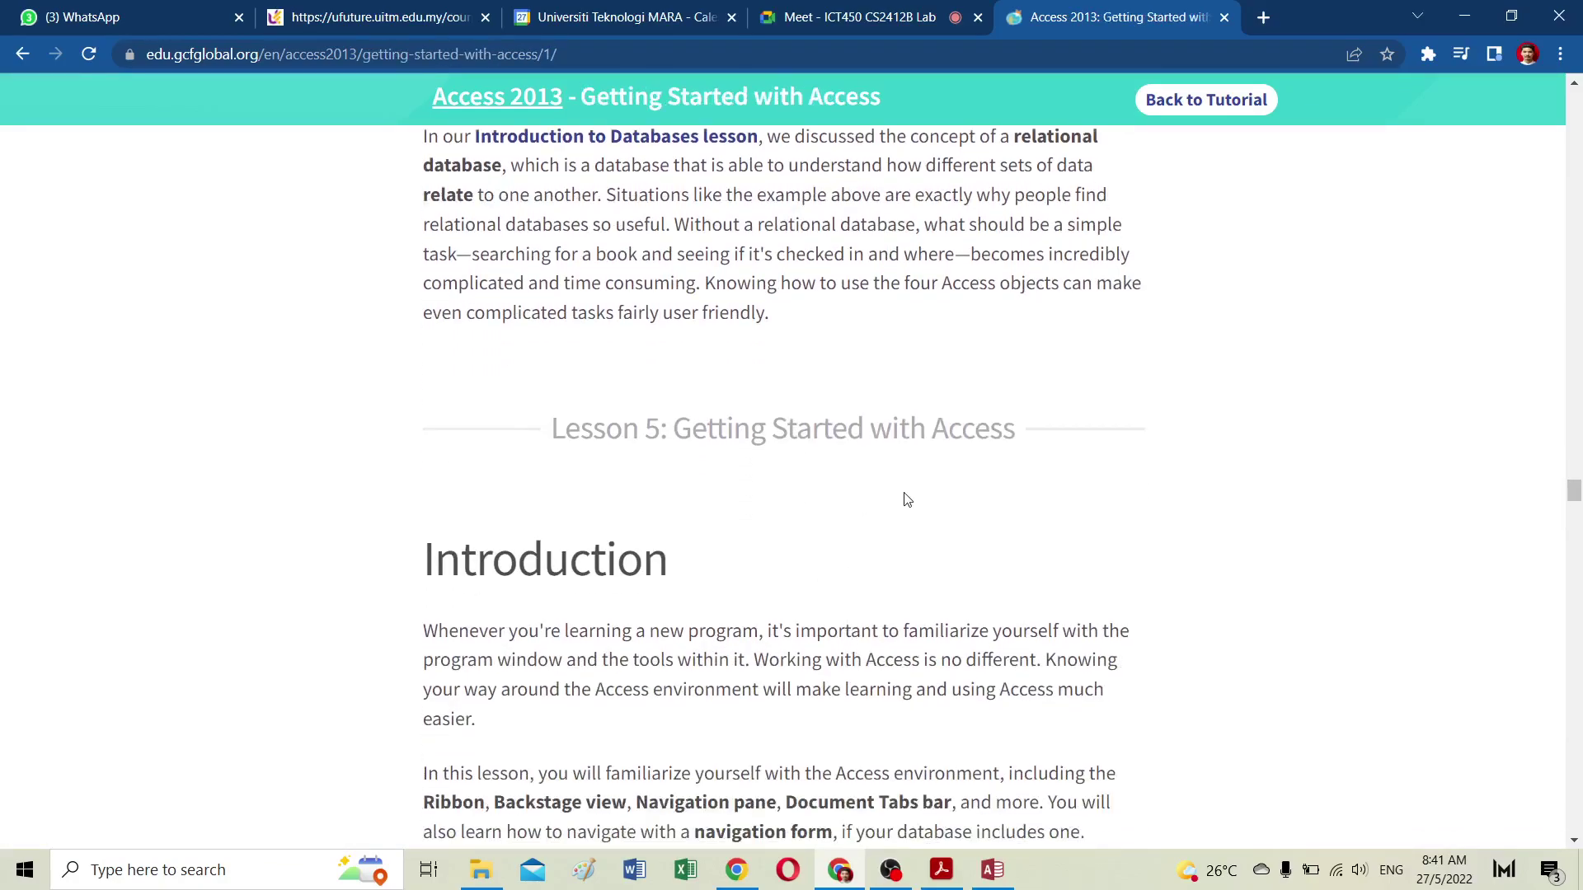
scroll(885, 547, down, 5)
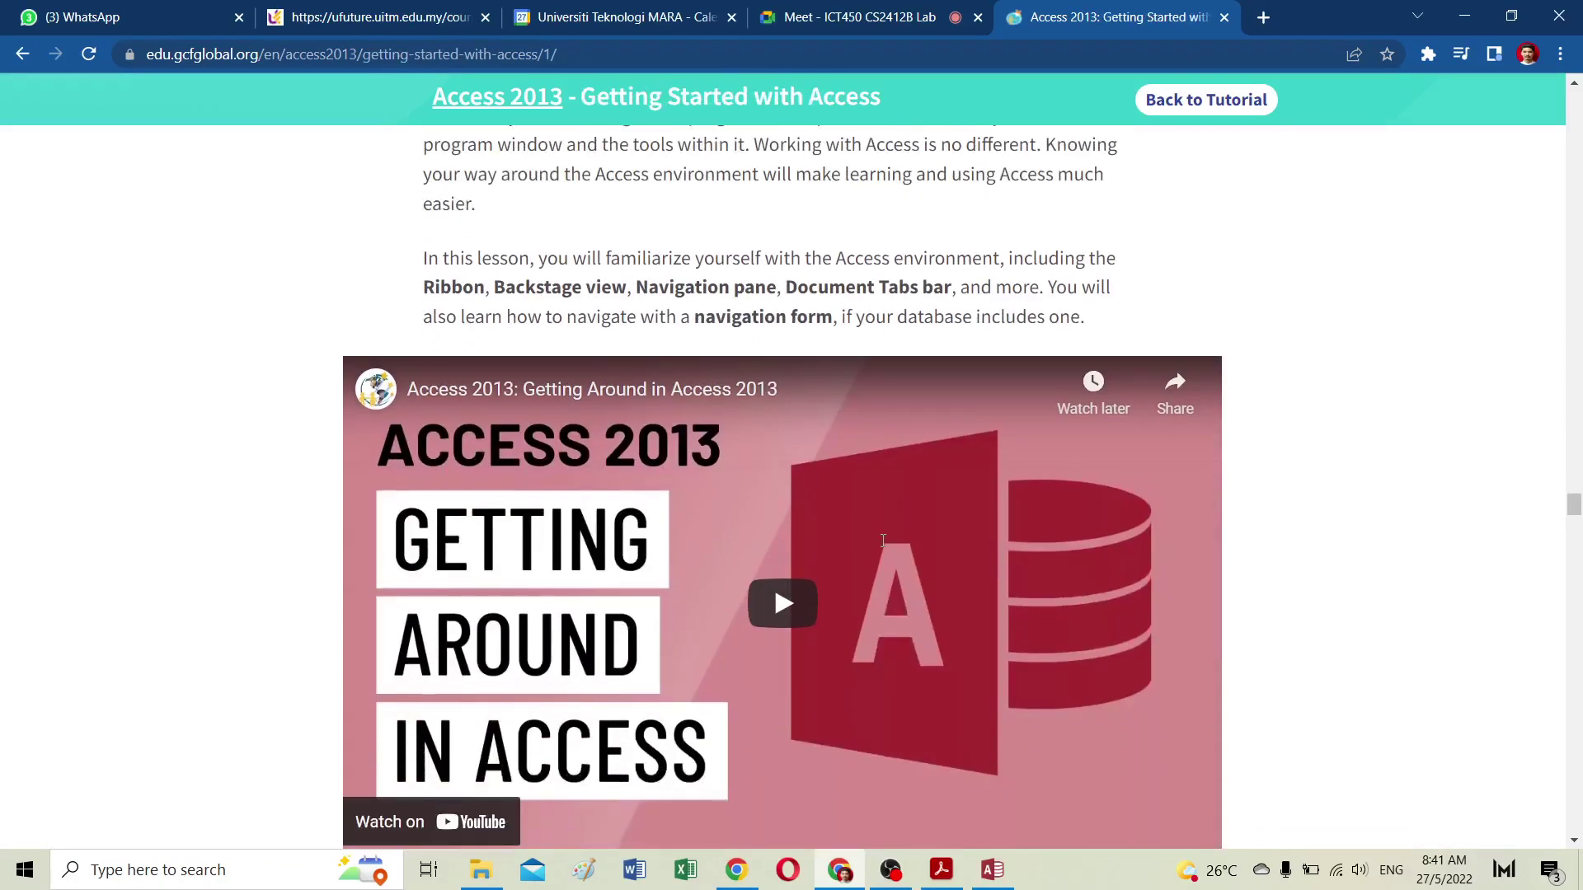
scroll(874, 544, down, 3)
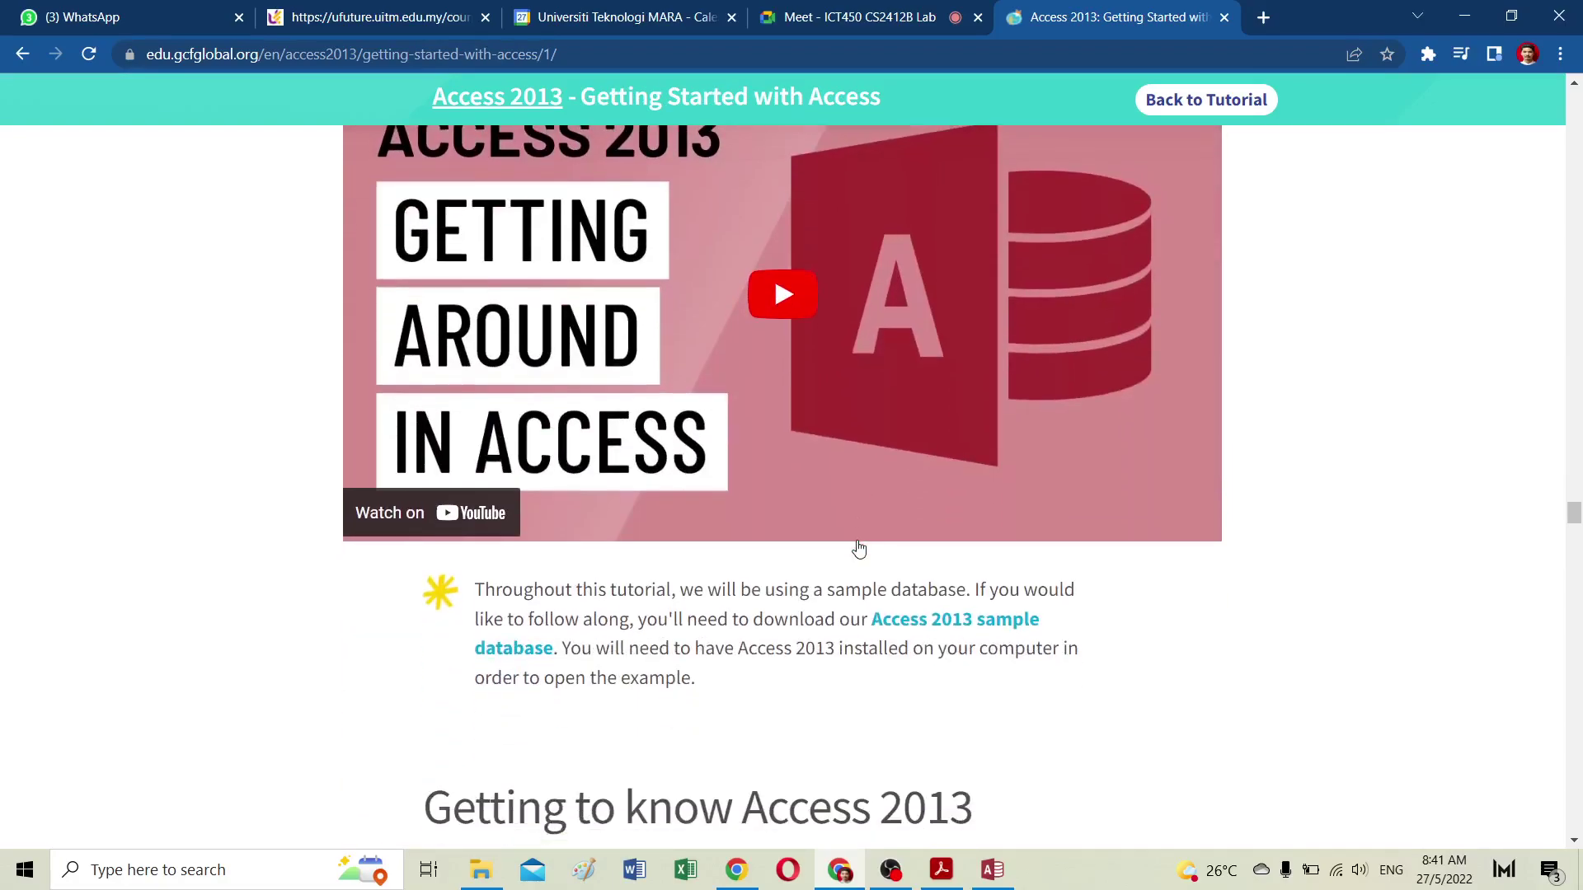
scroll(857, 549, down, 7)
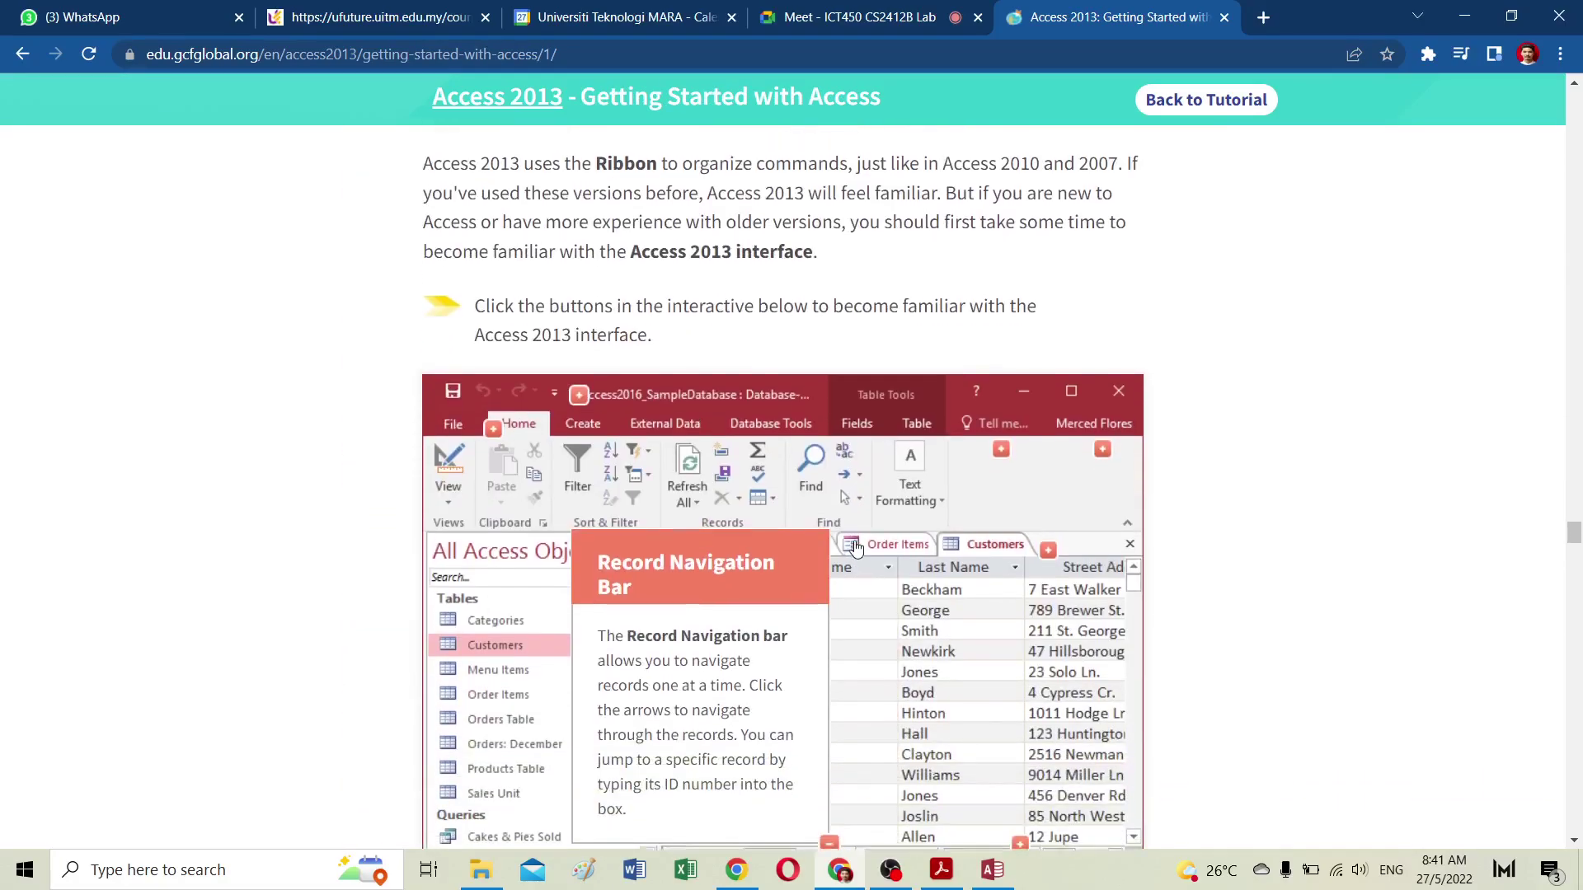
scroll(856, 548, up, 6)
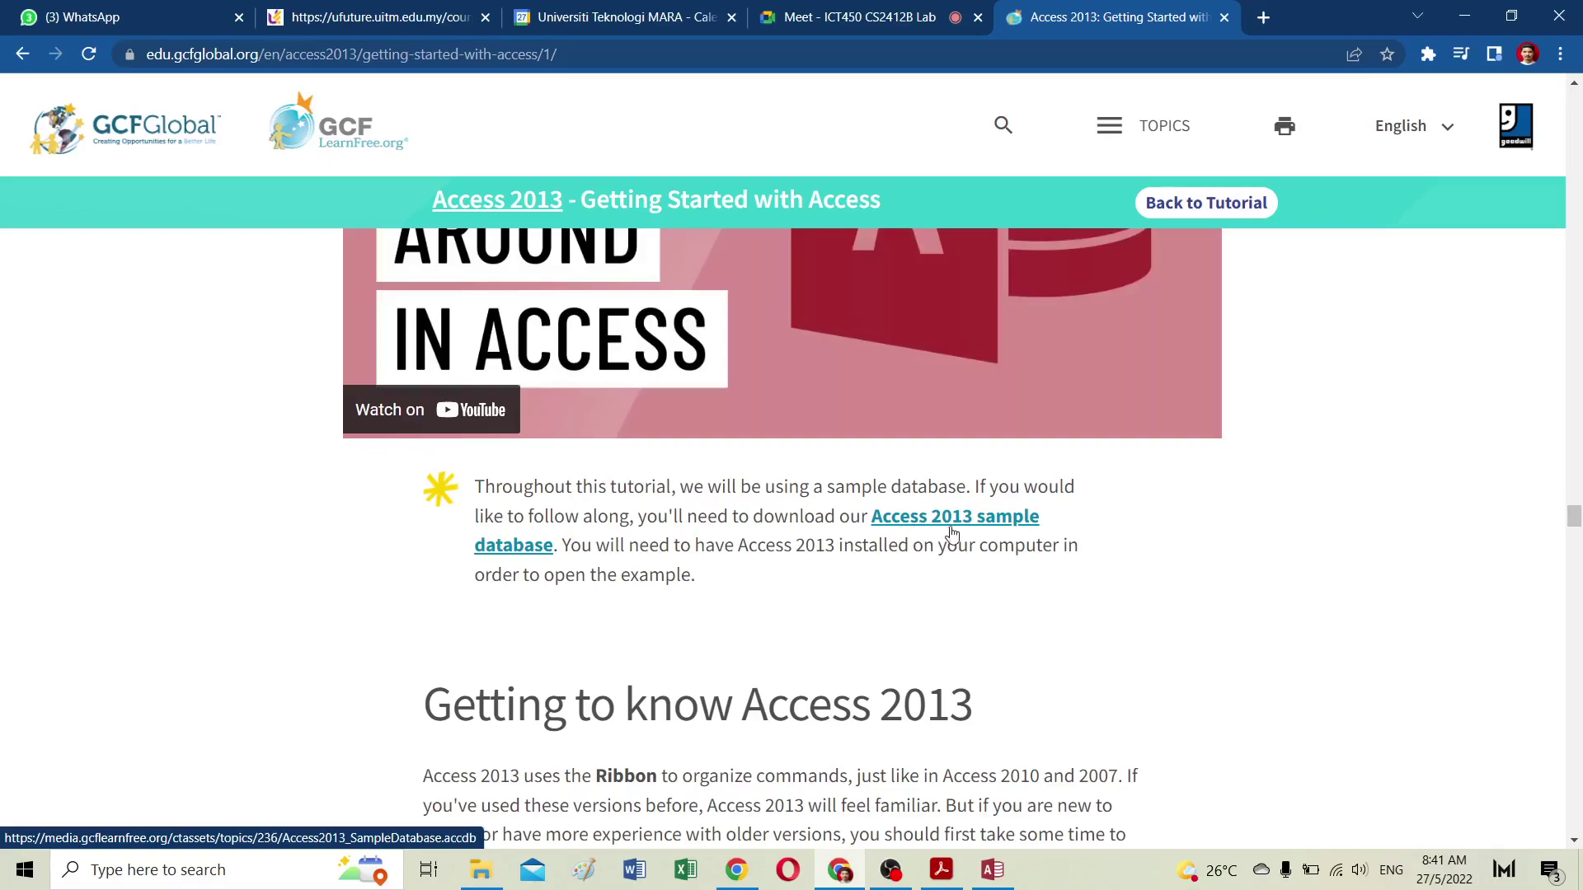
scroll(942, 532, up, 3)
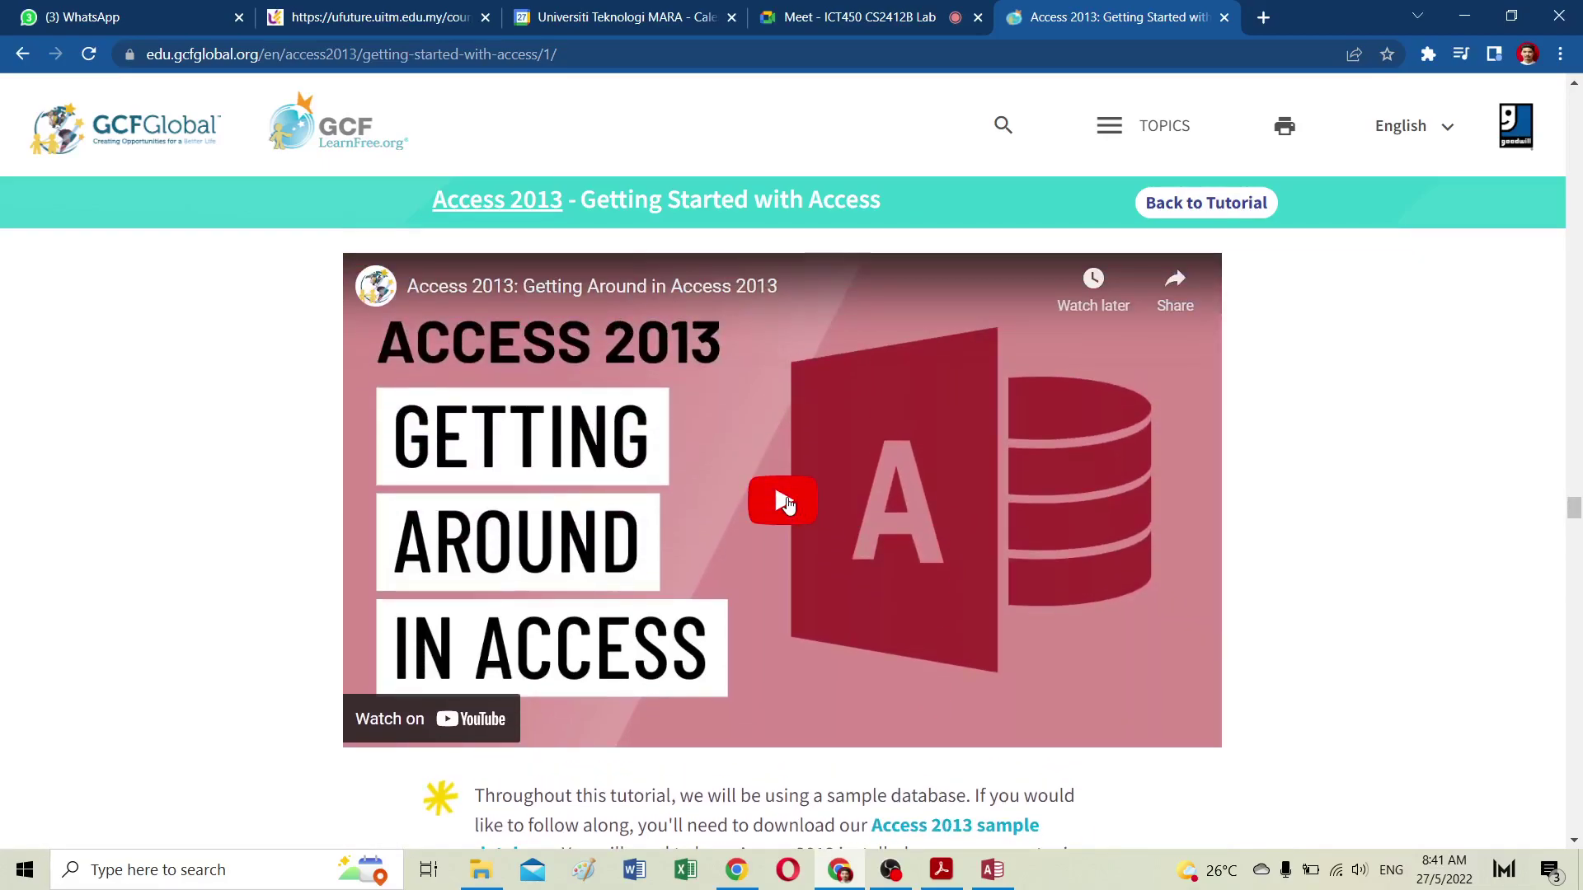
click(786, 503)
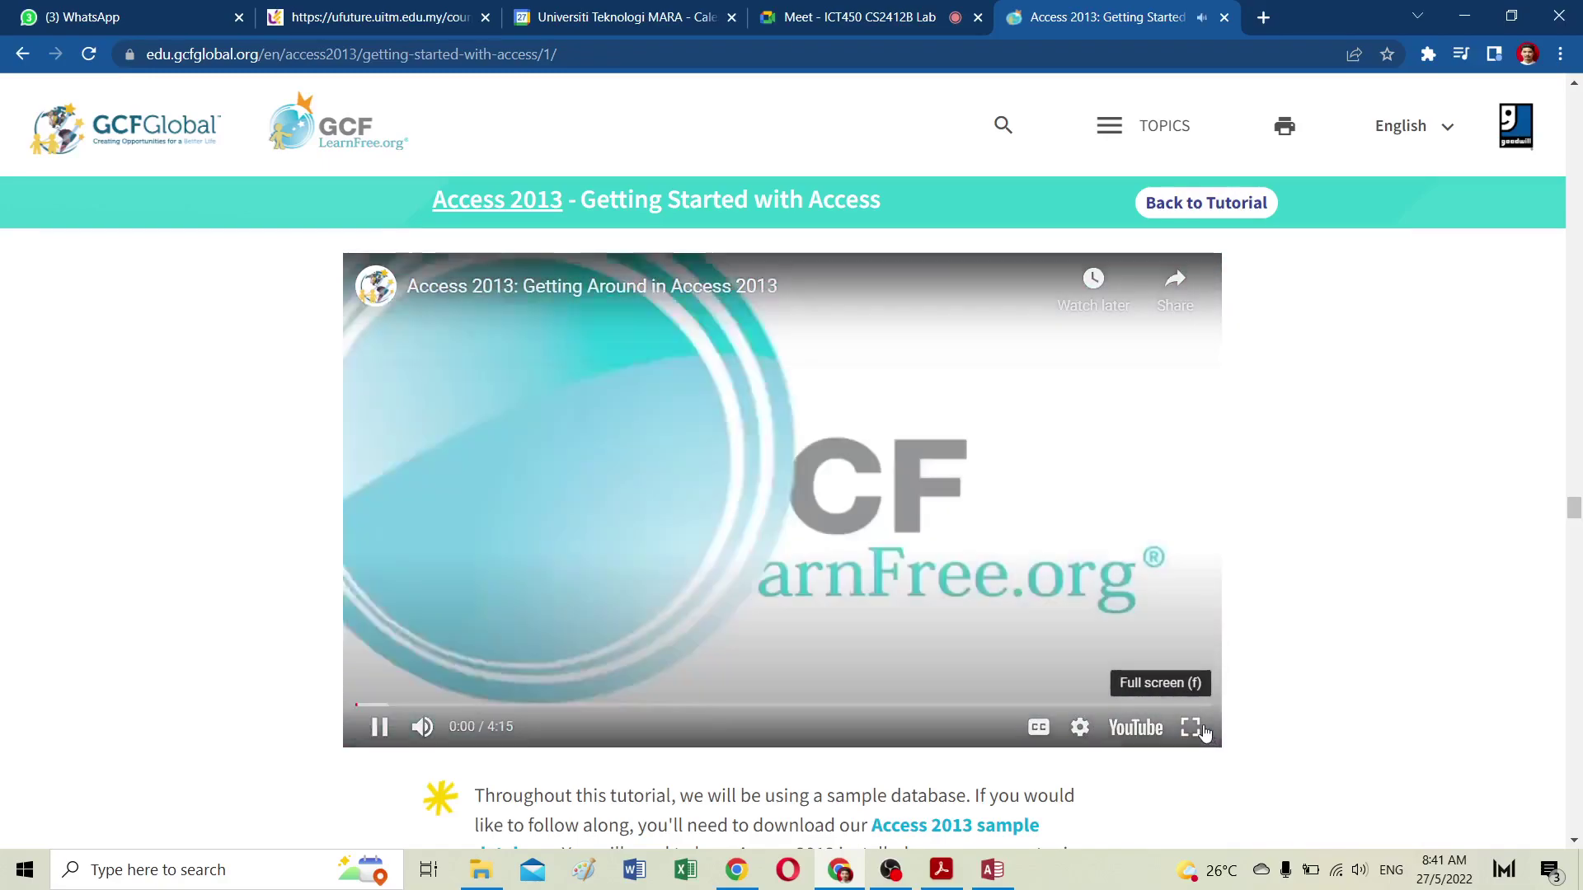
Step: Watch the Getting Around in Access 2013 video full screen through the Quick Access Toolbar part
click(1191, 728)
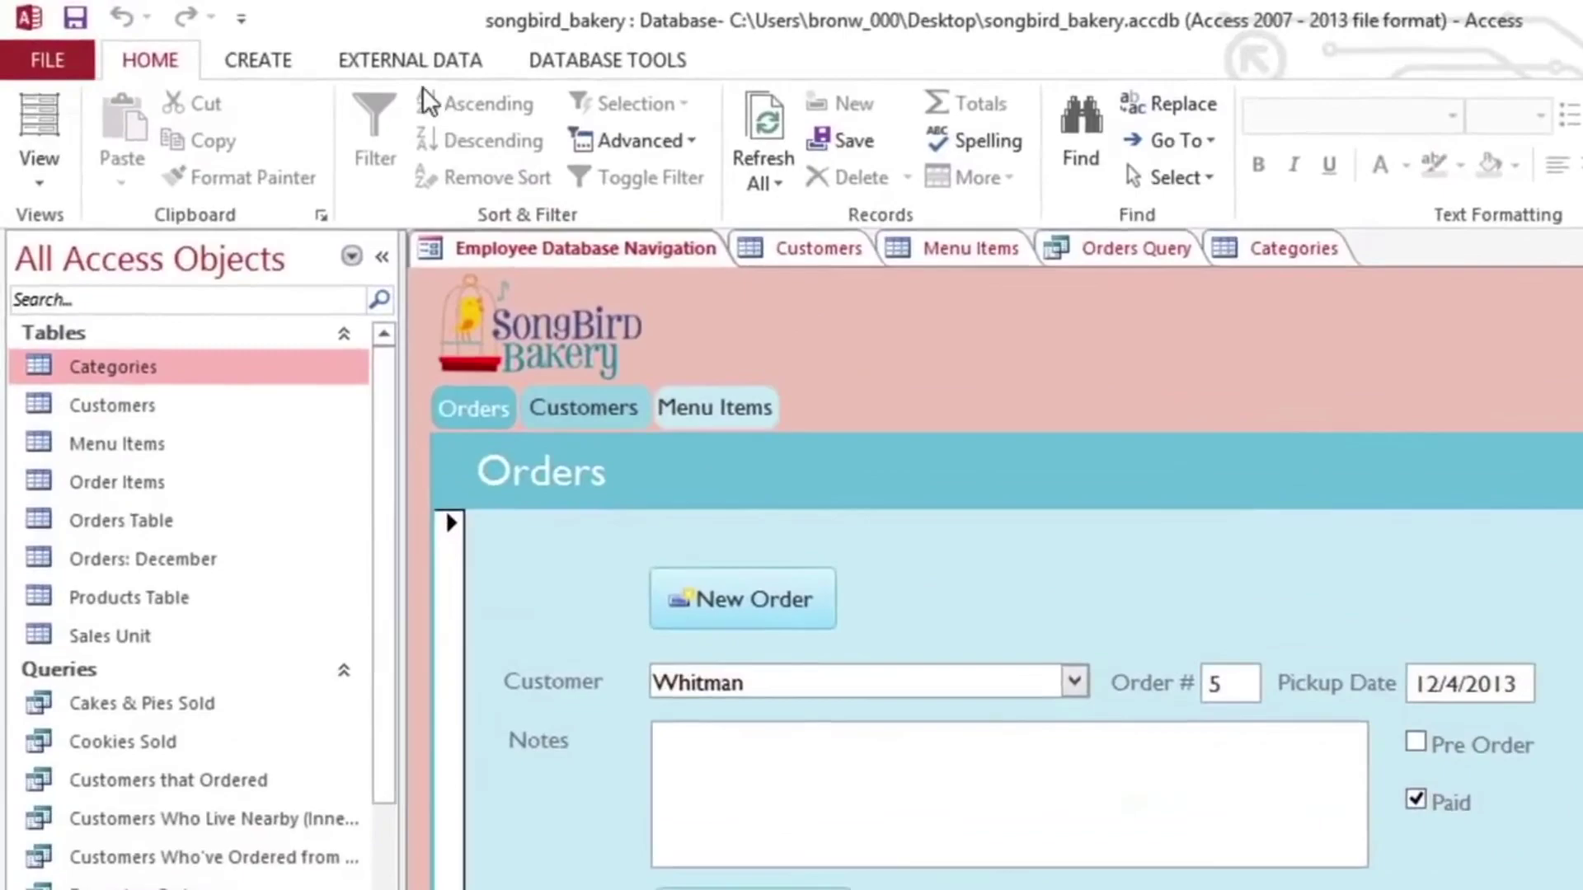
click(409, 62)
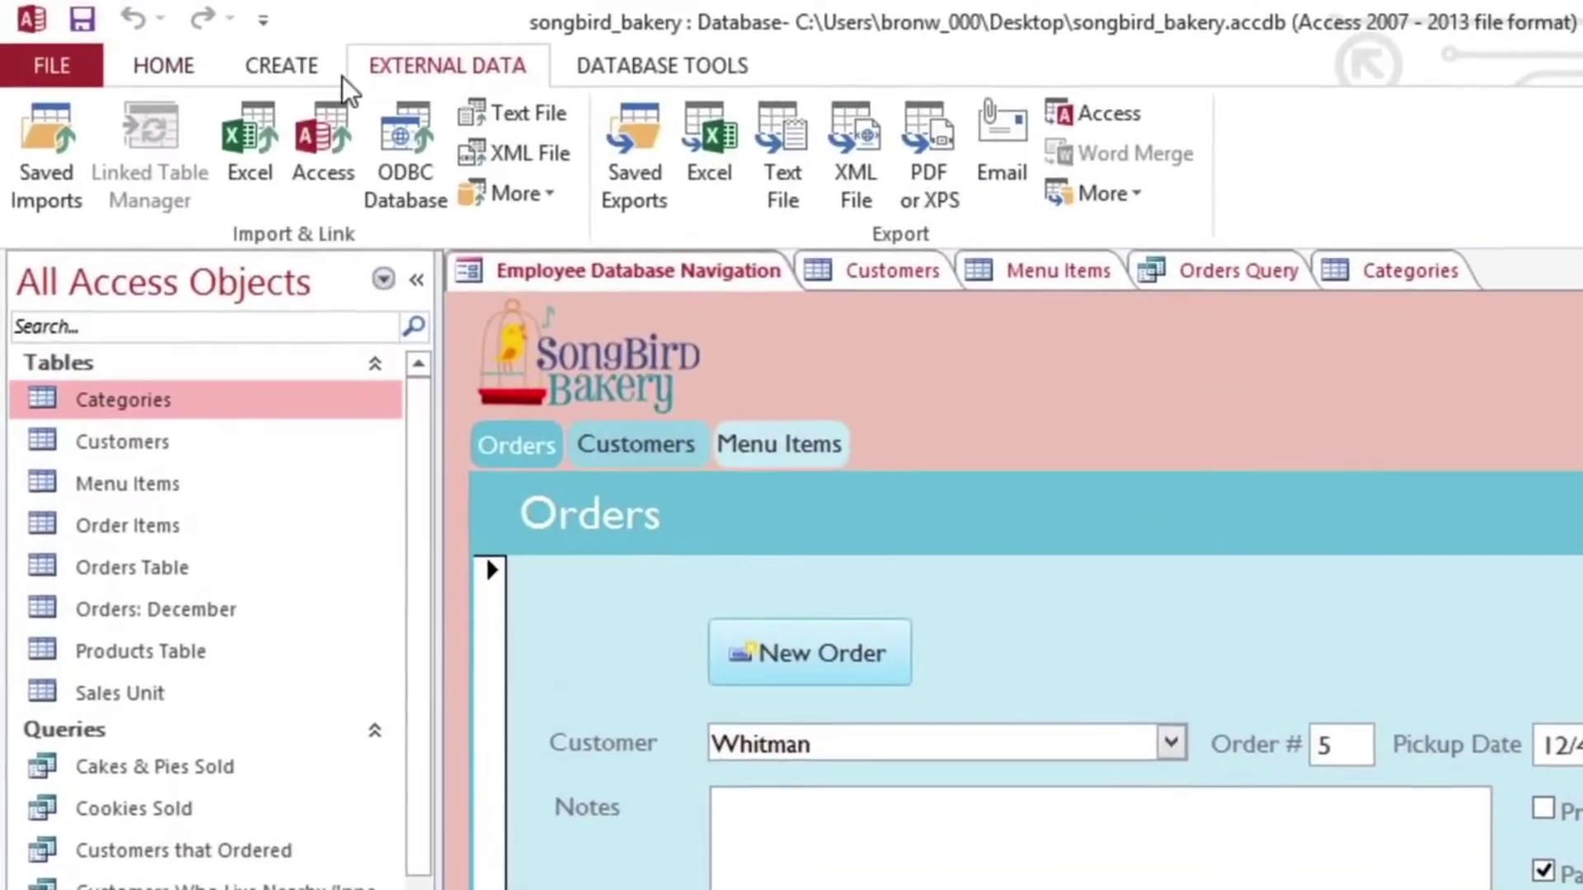
click(269, 70)
click(168, 76)
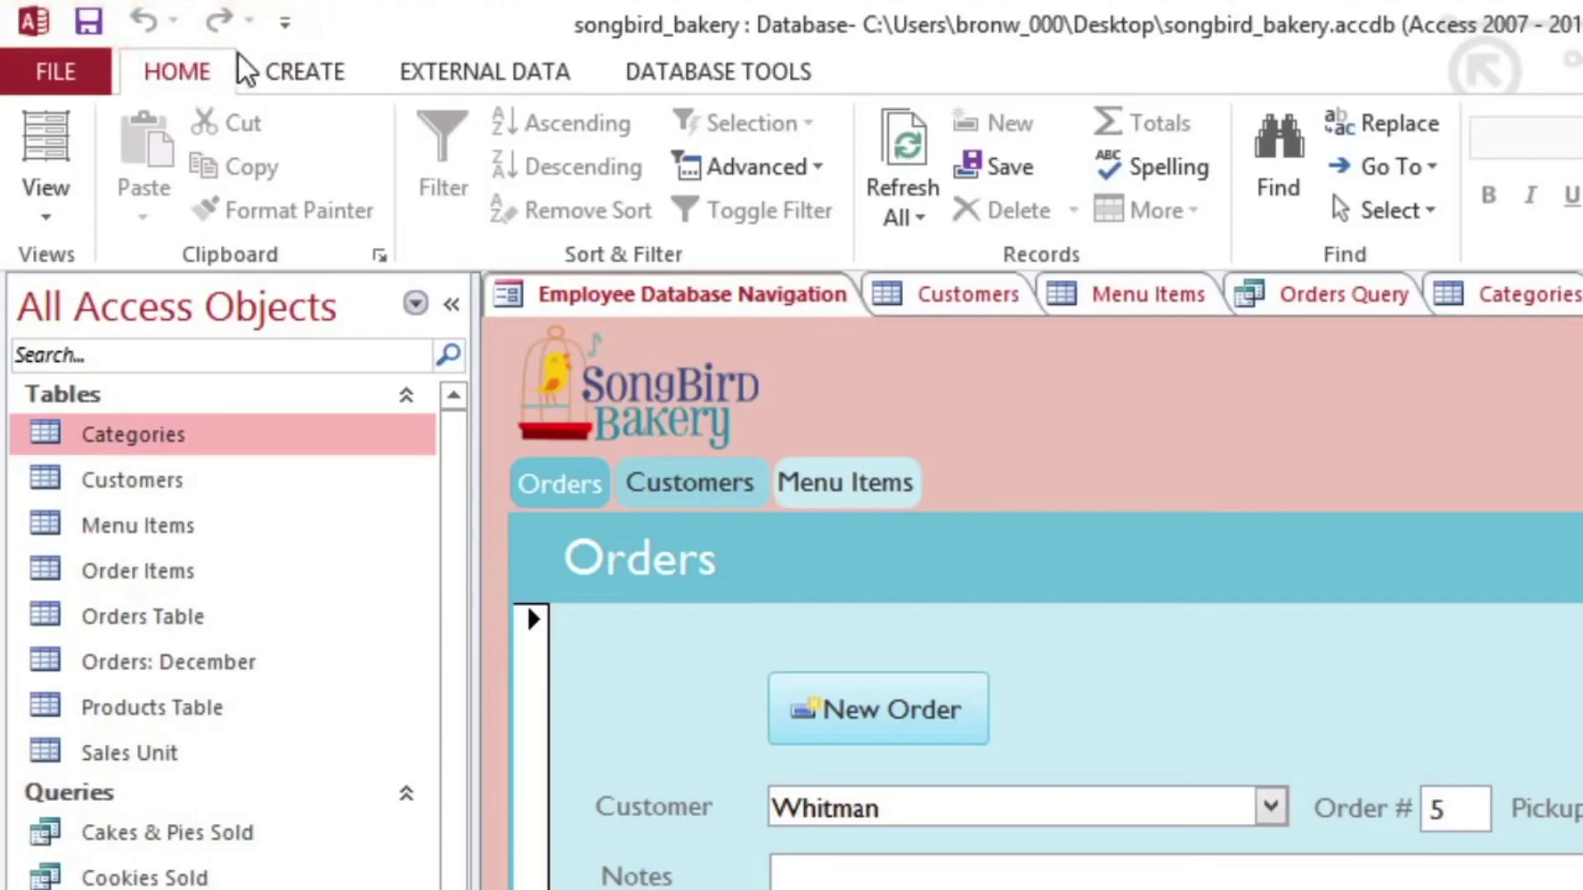
click(286, 22)
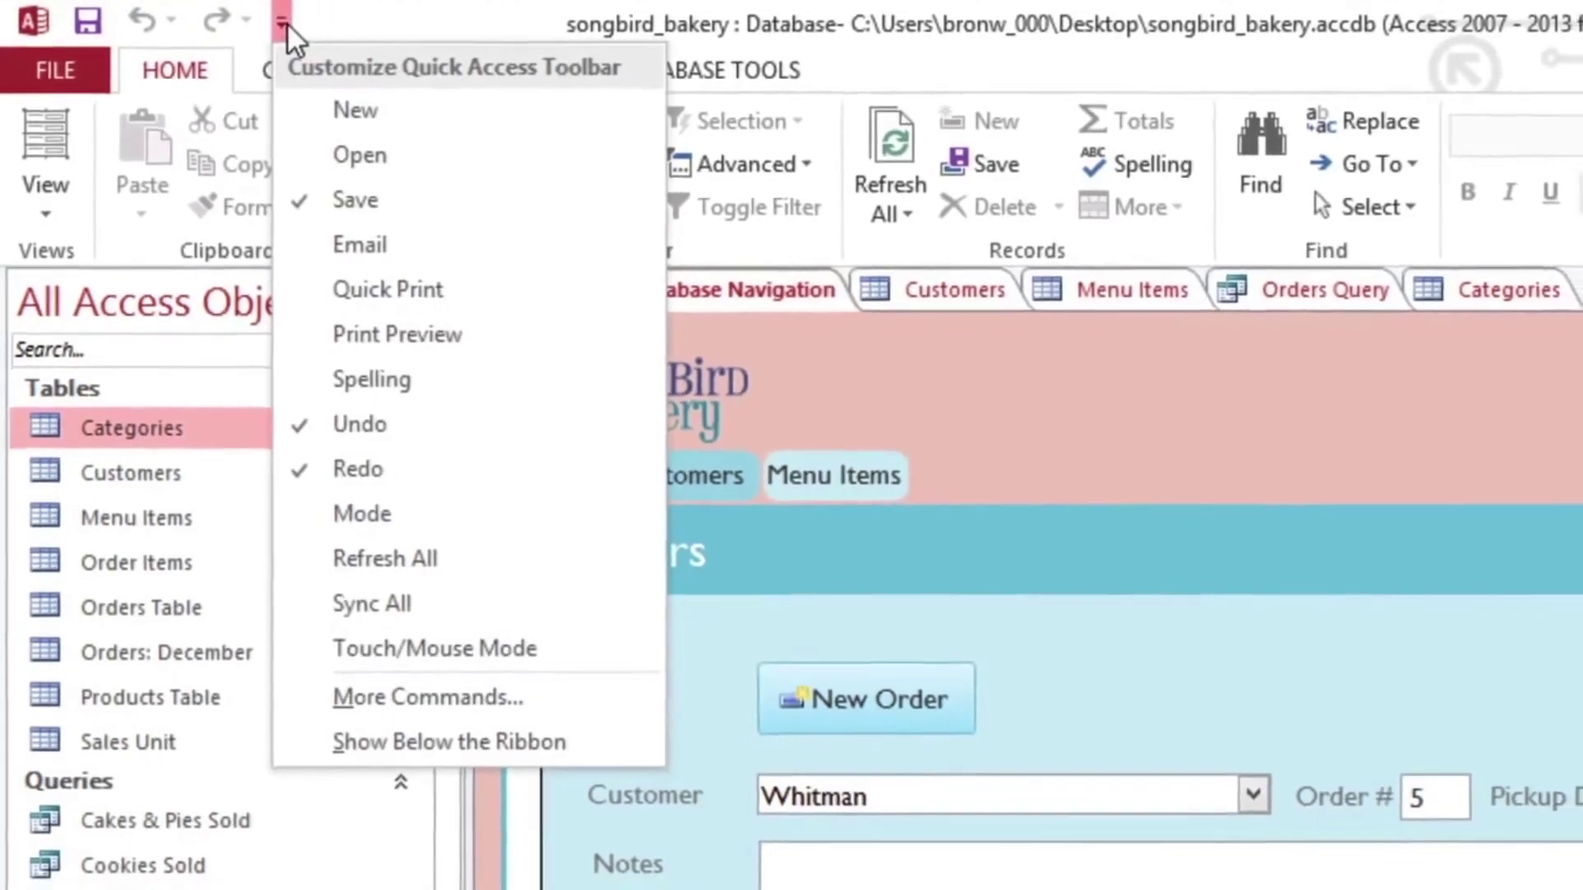
click(285, 23)
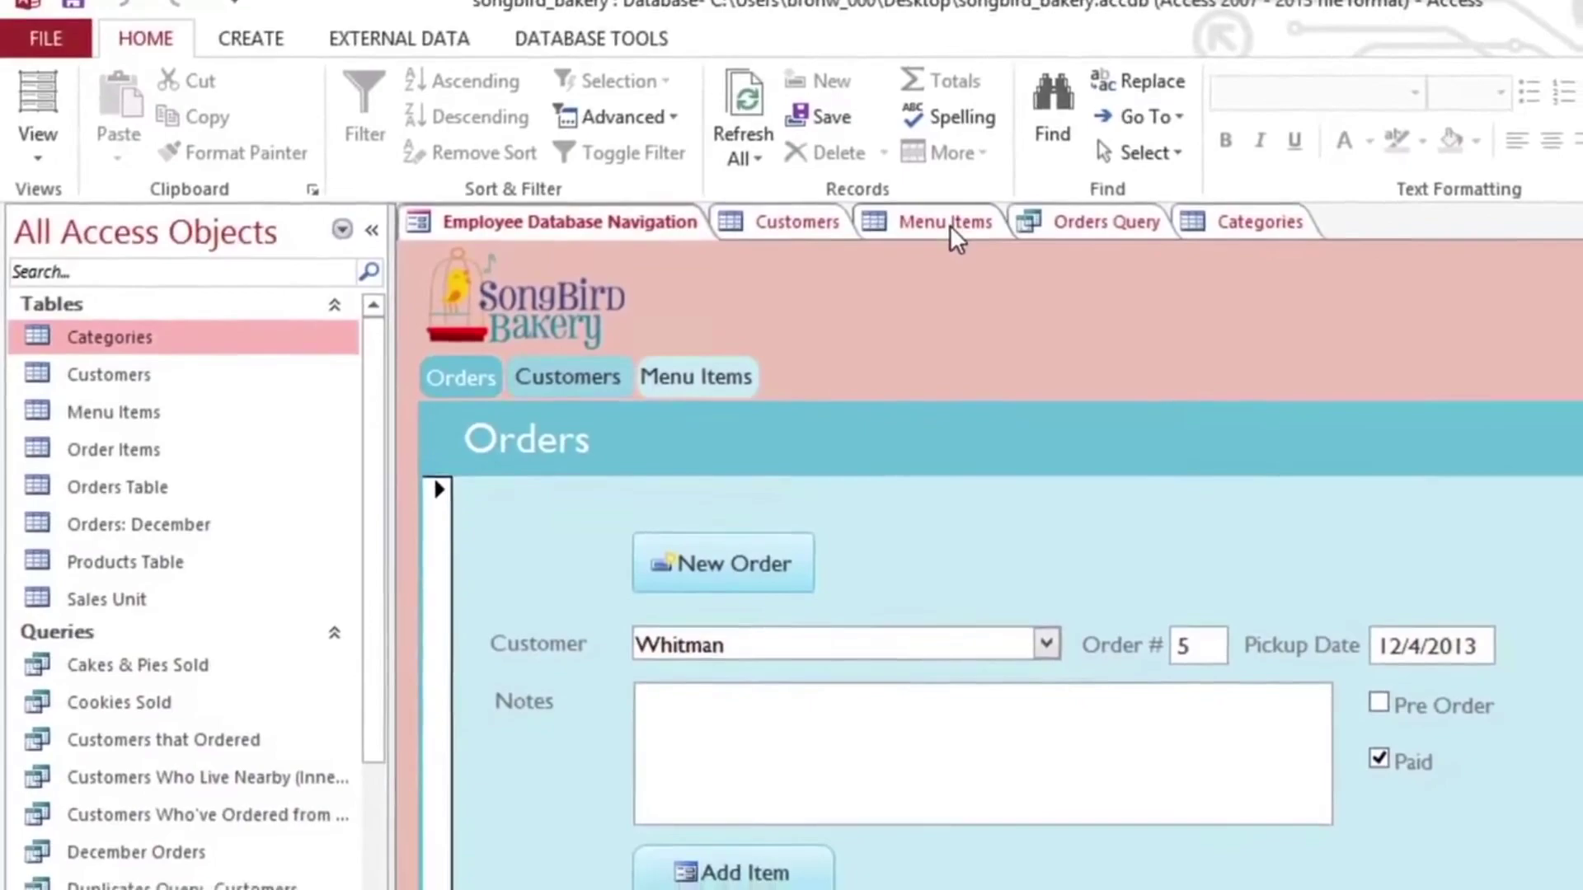
click(950, 225)
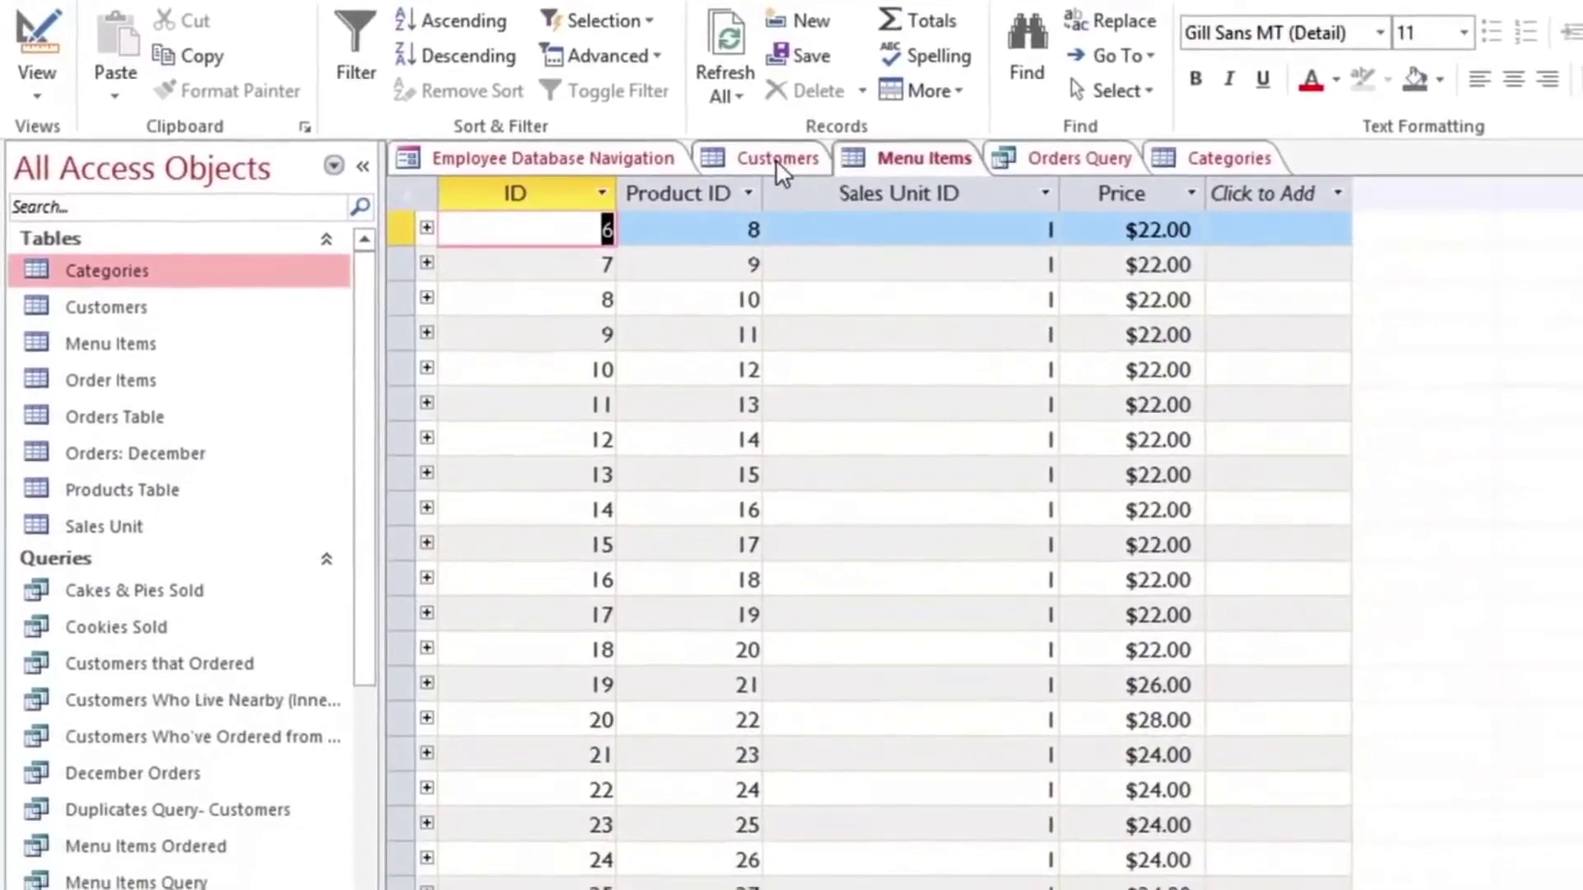
click(775, 160)
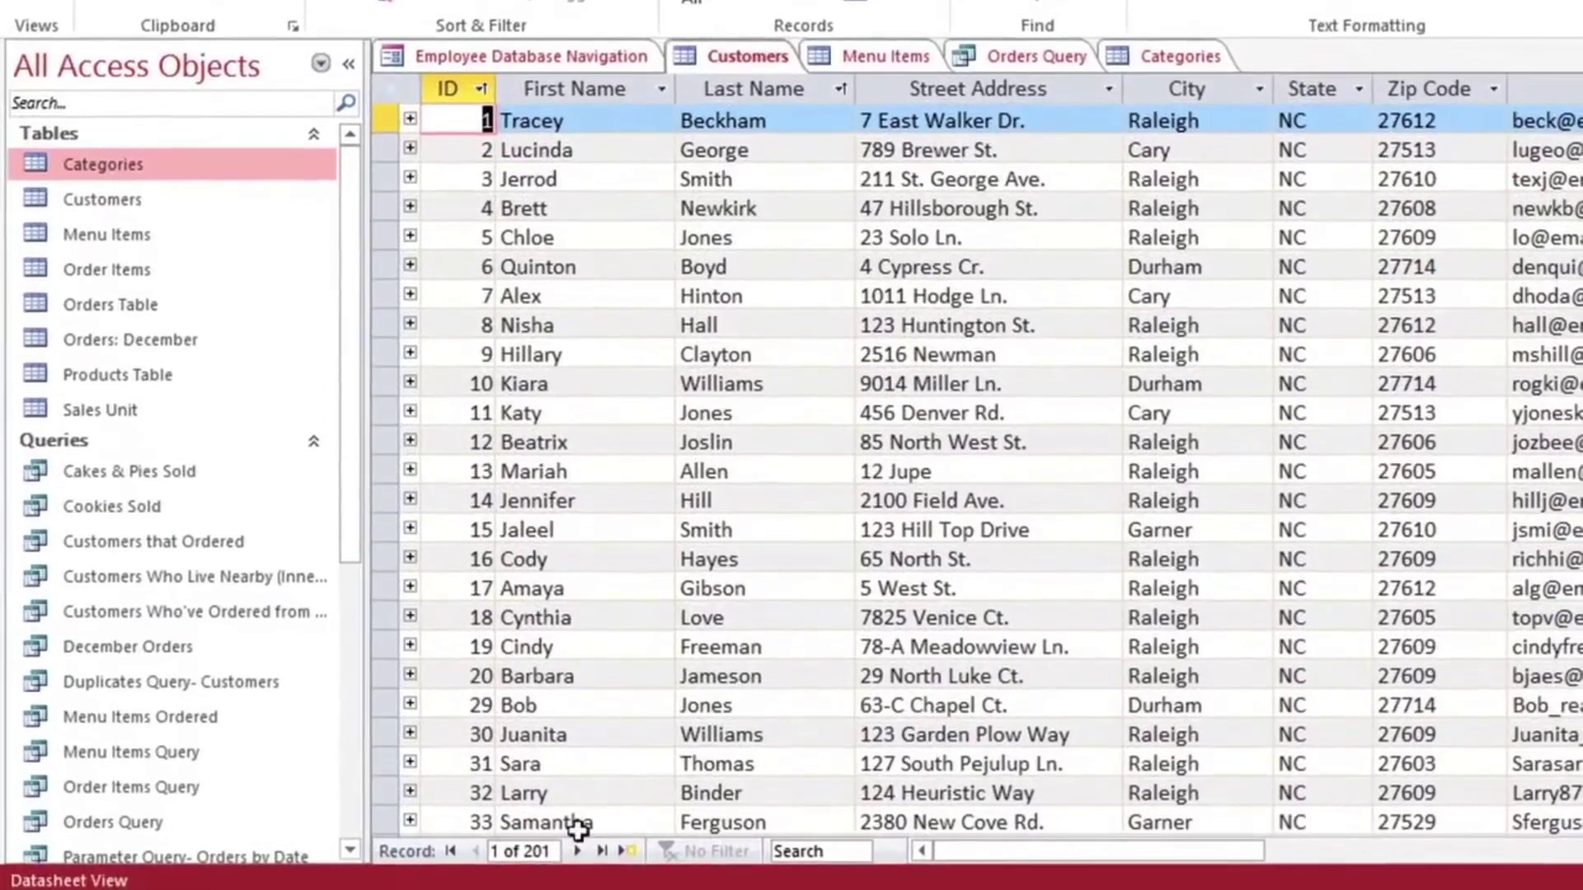
click(577, 850)
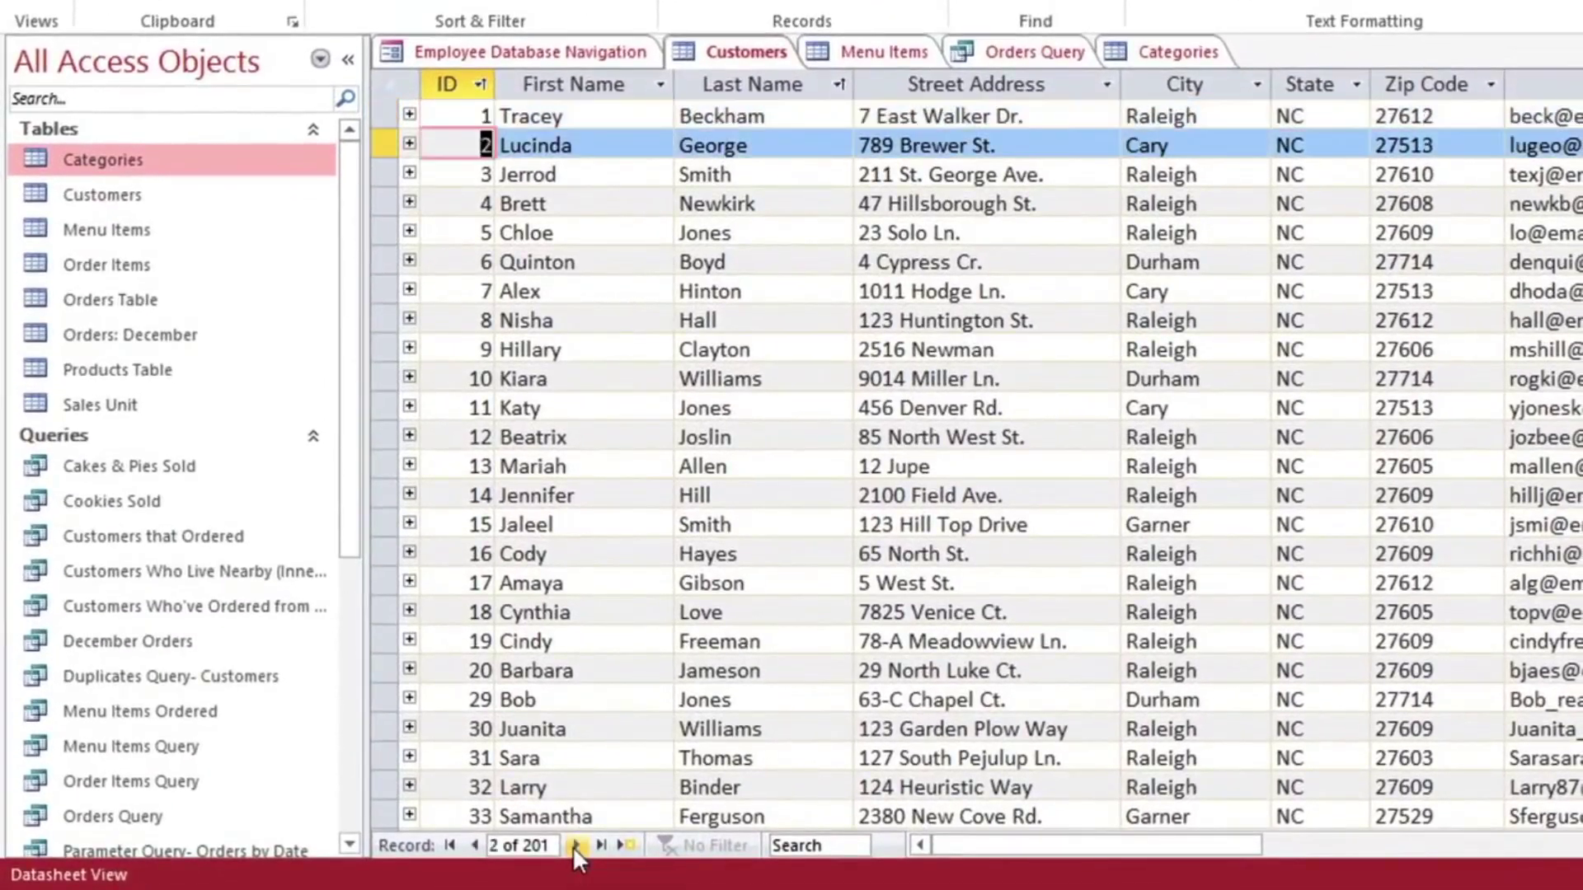
click(576, 846)
click(576, 846)
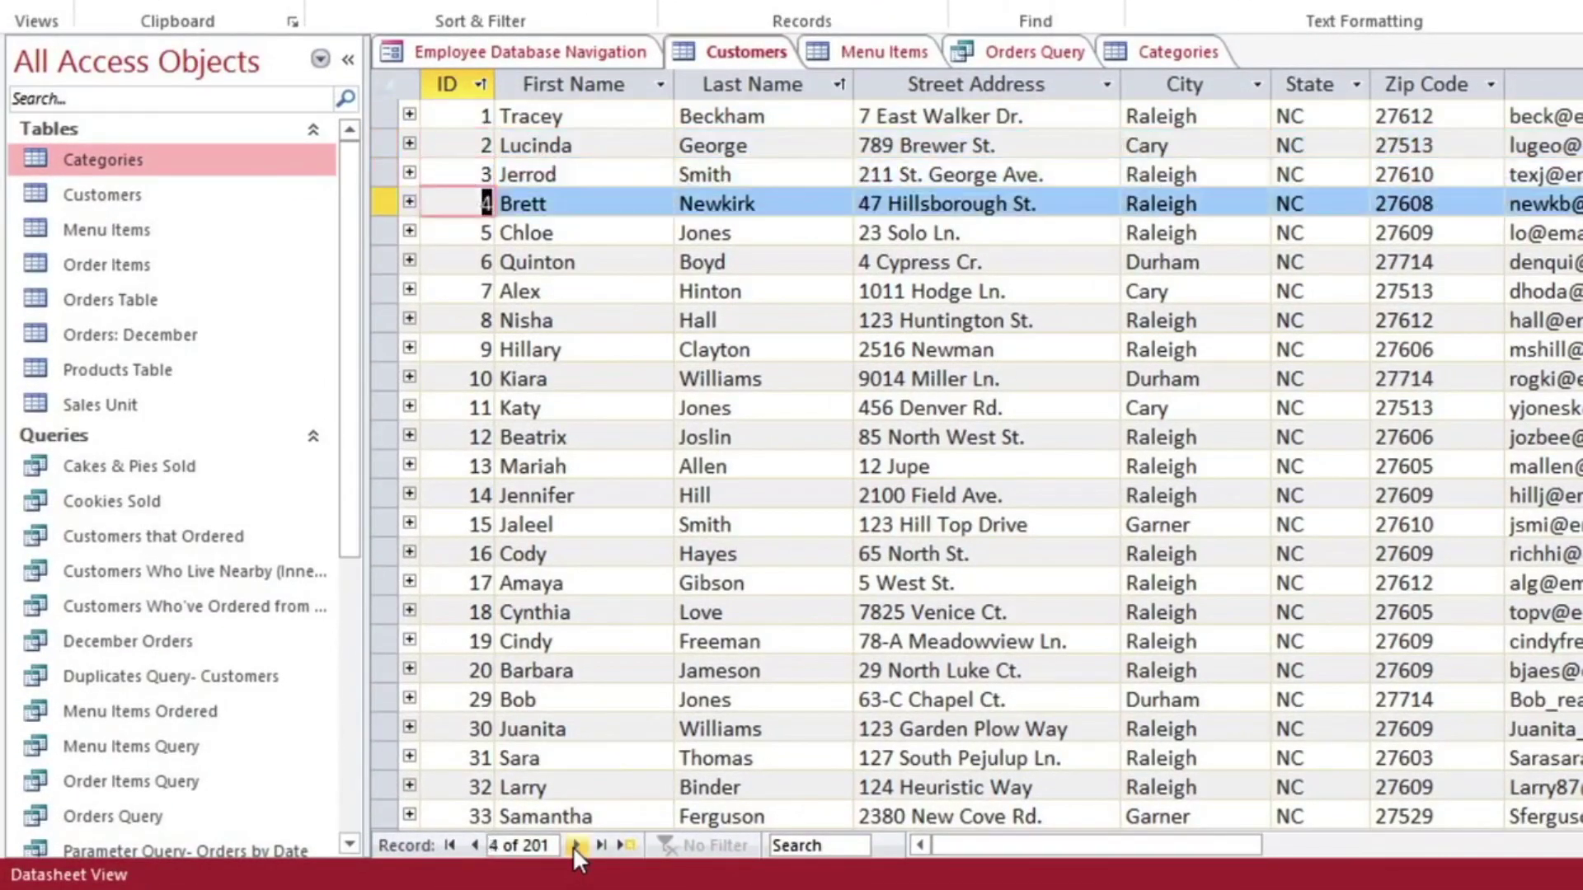
click(576, 846)
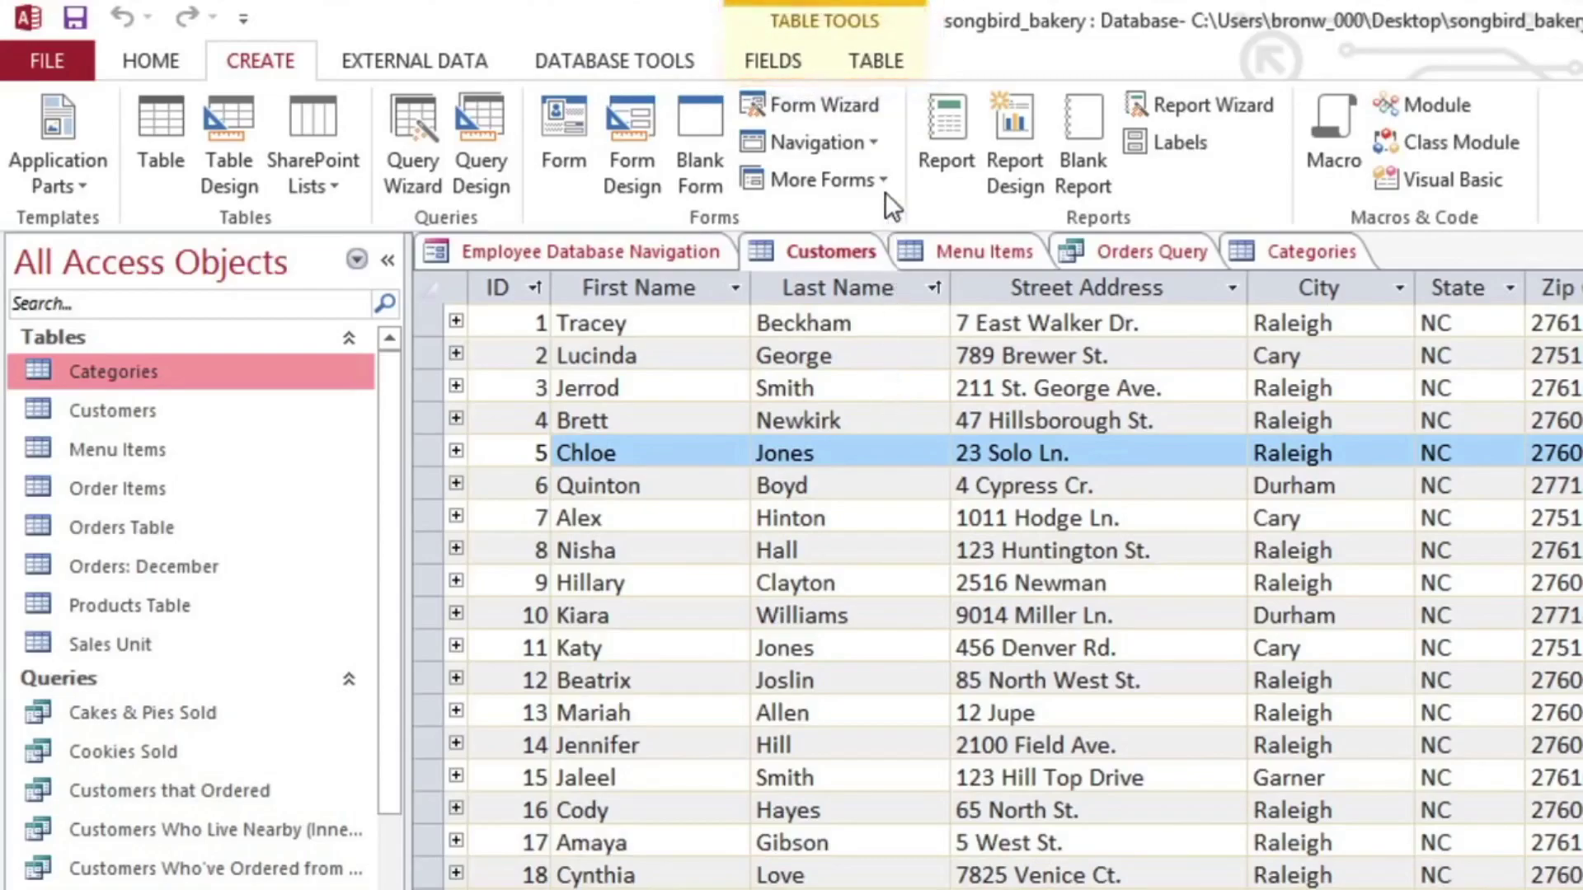
Step: Browse the TABLE and FIELDS tabs and the FILE view's printing options, then return to Customers
click(879, 72)
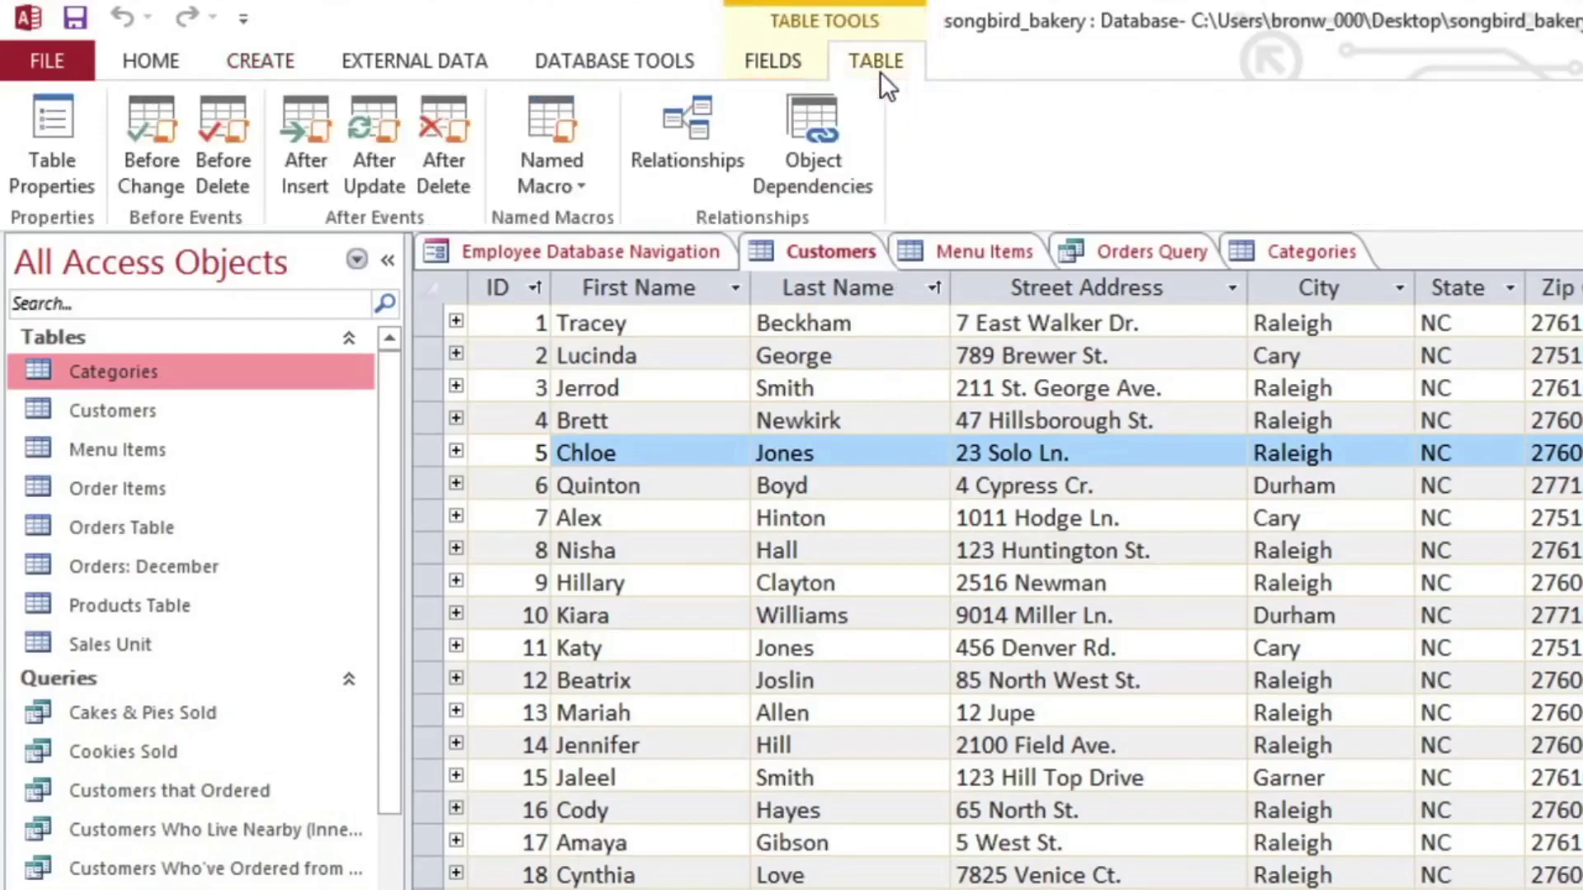
click(764, 67)
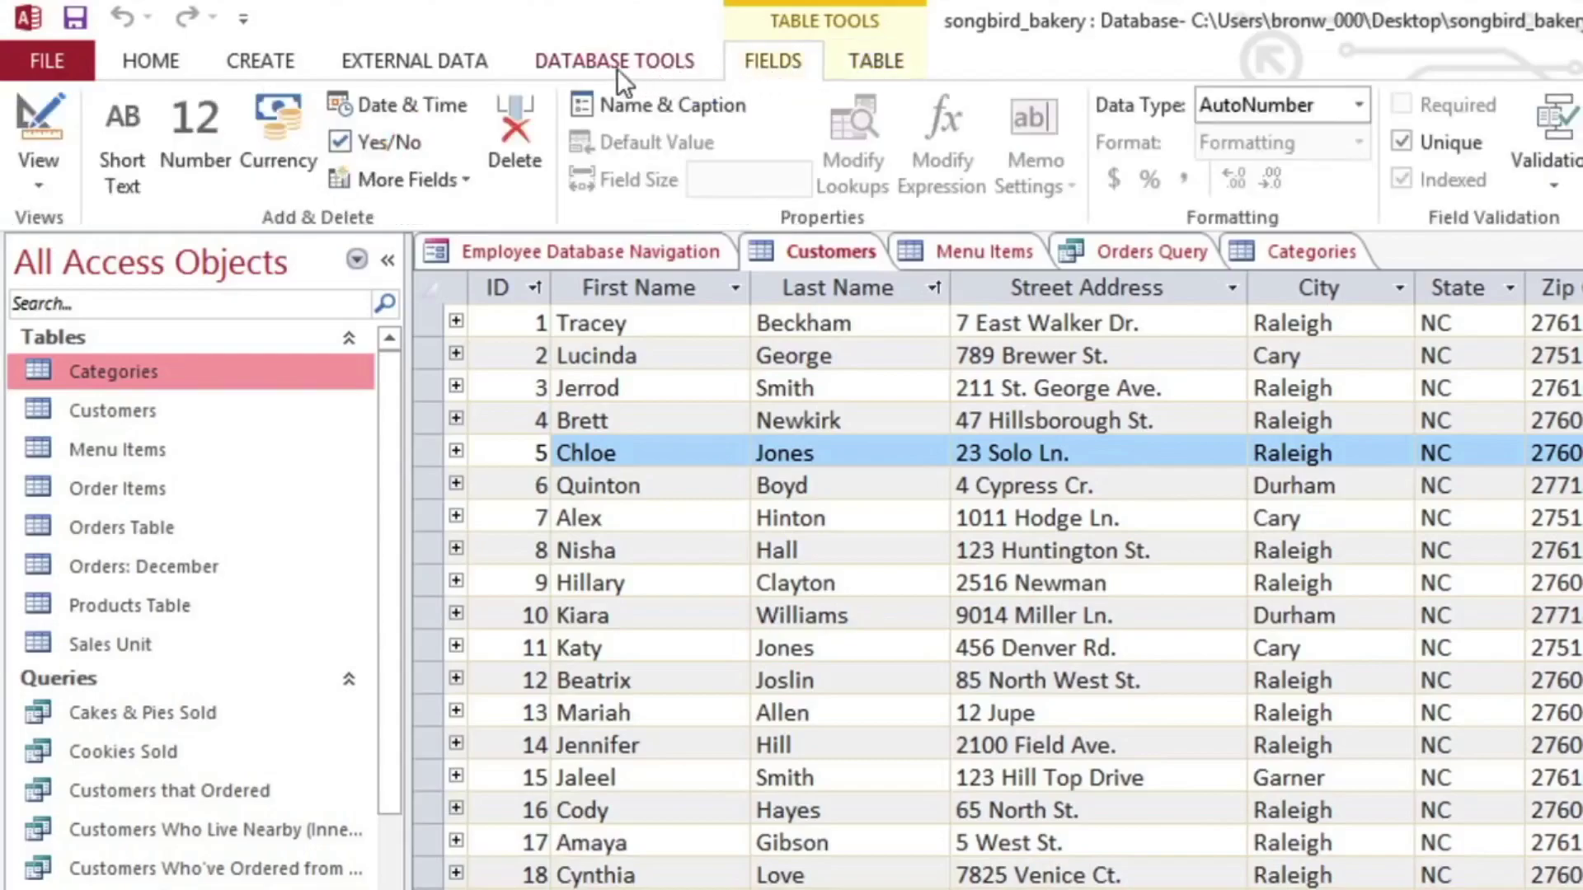
click(74, 58)
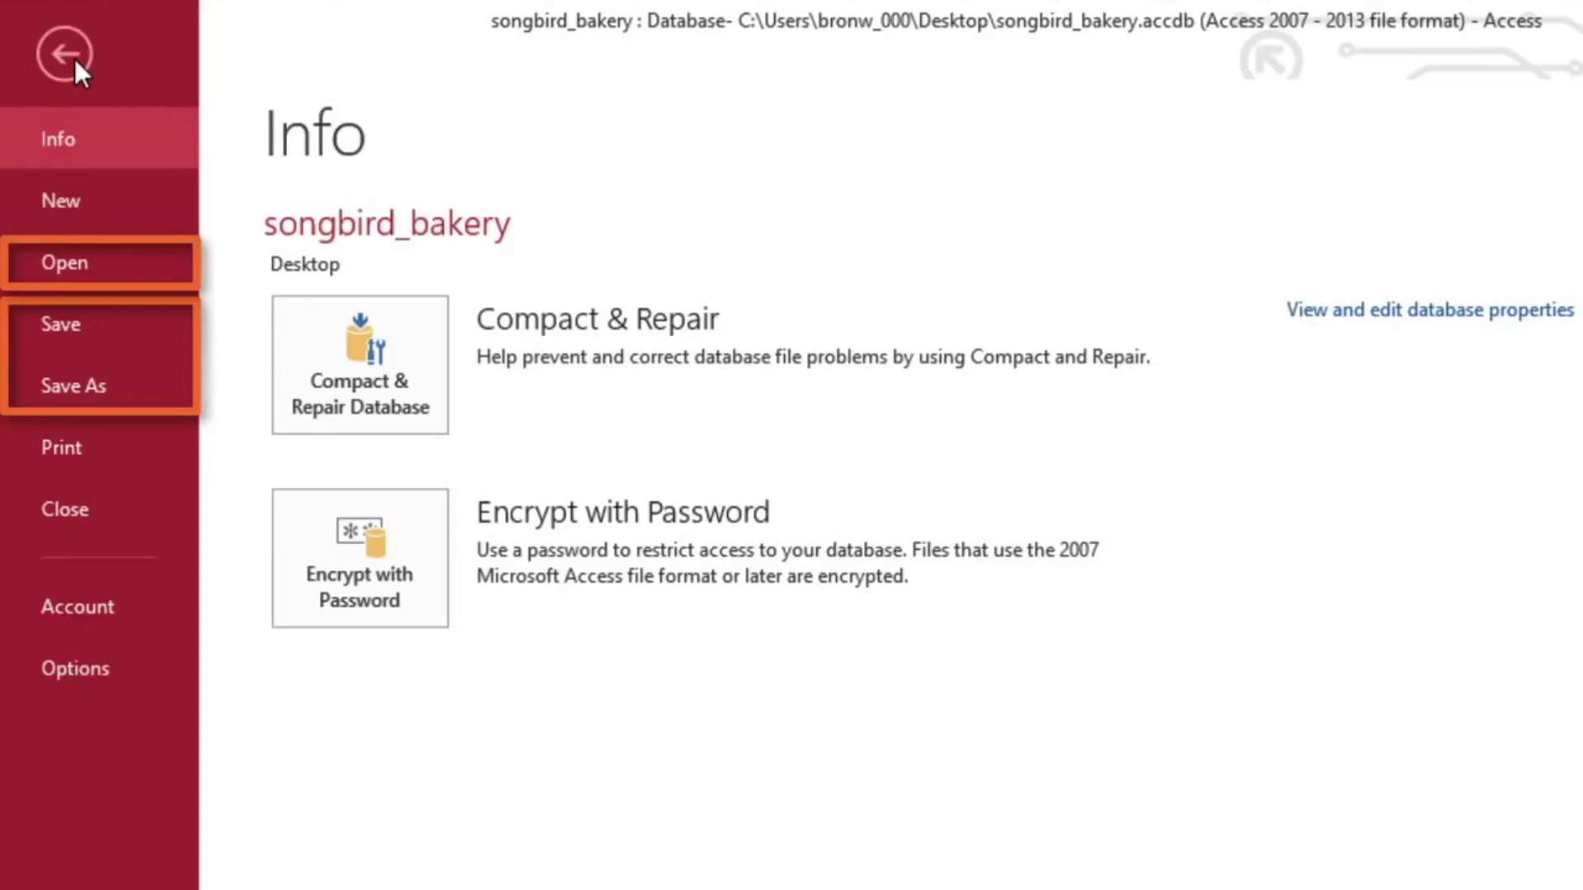
click(119, 435)
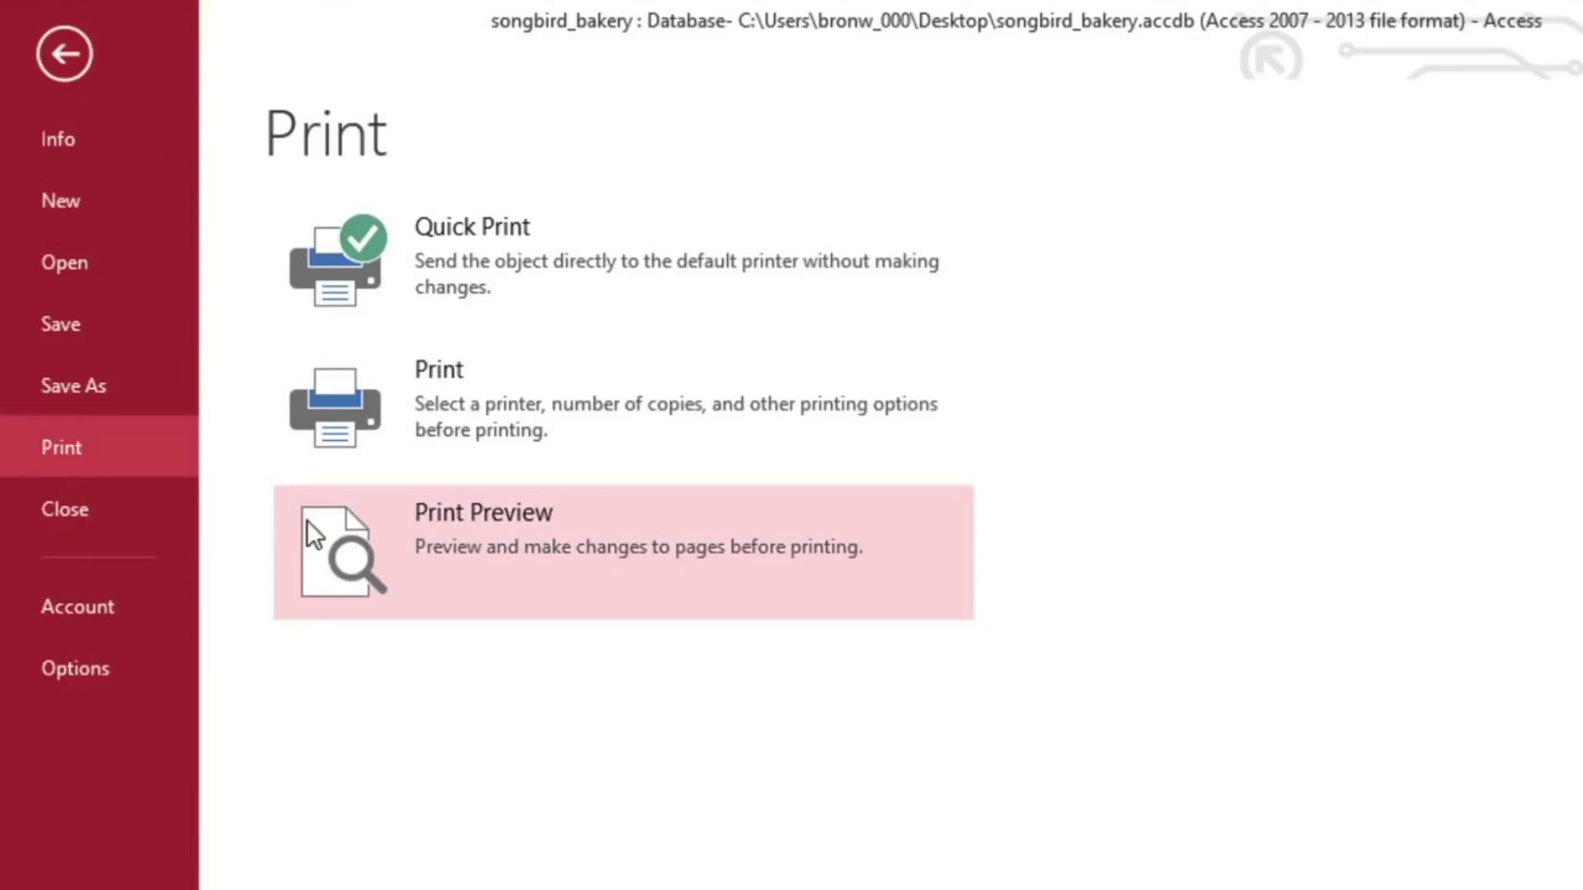
click(64, 54)
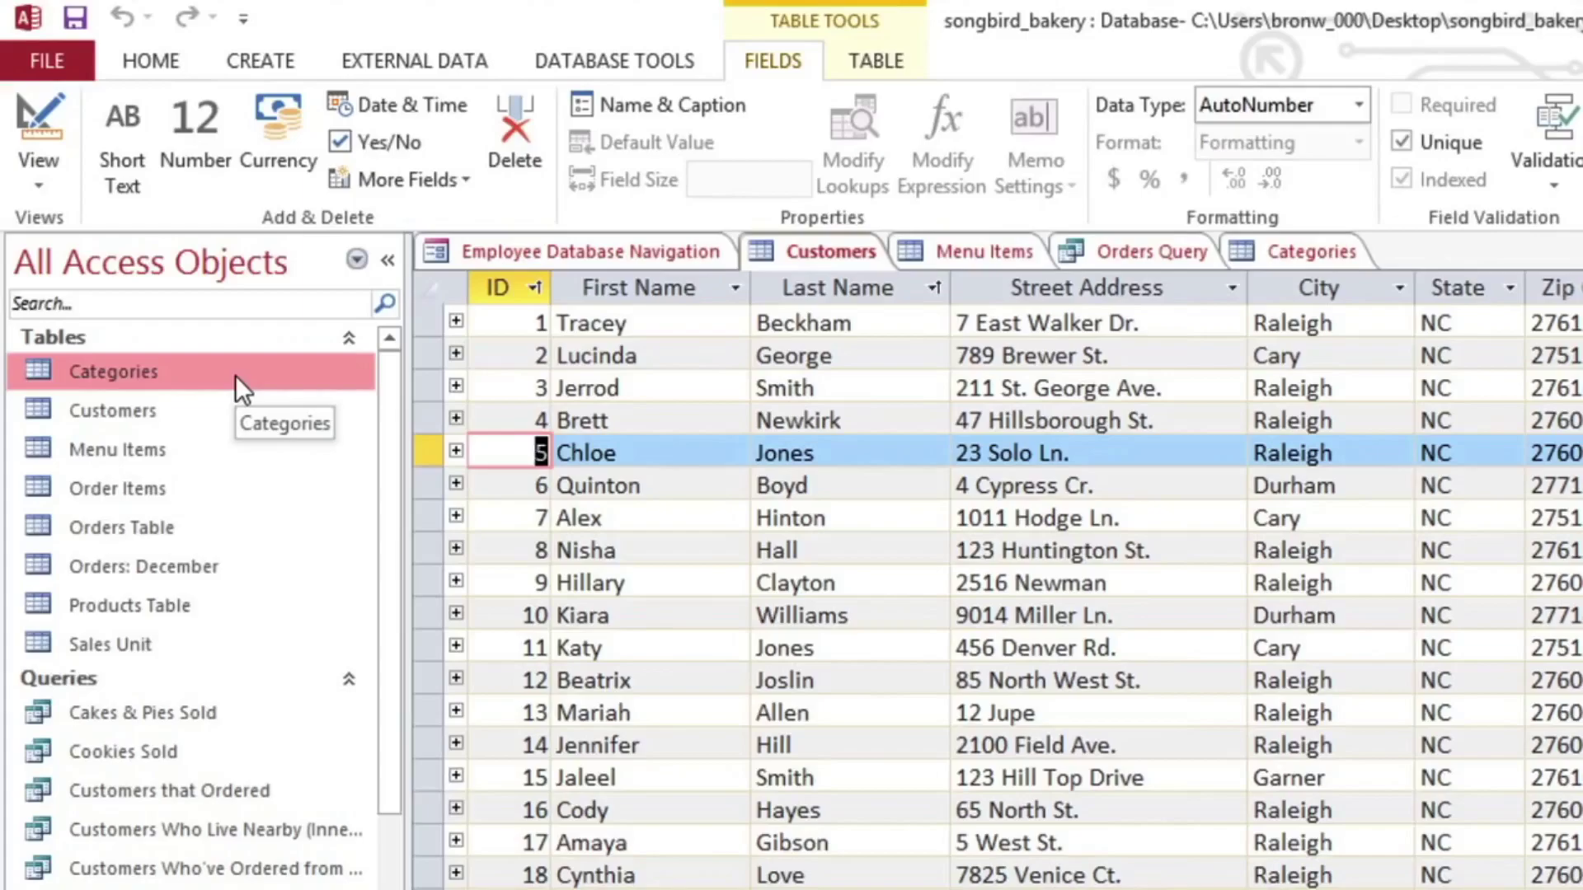
Step: Group the Navigation Pane by Tables and Related Views, narrow it, and hide then restore it
click(259, 271)
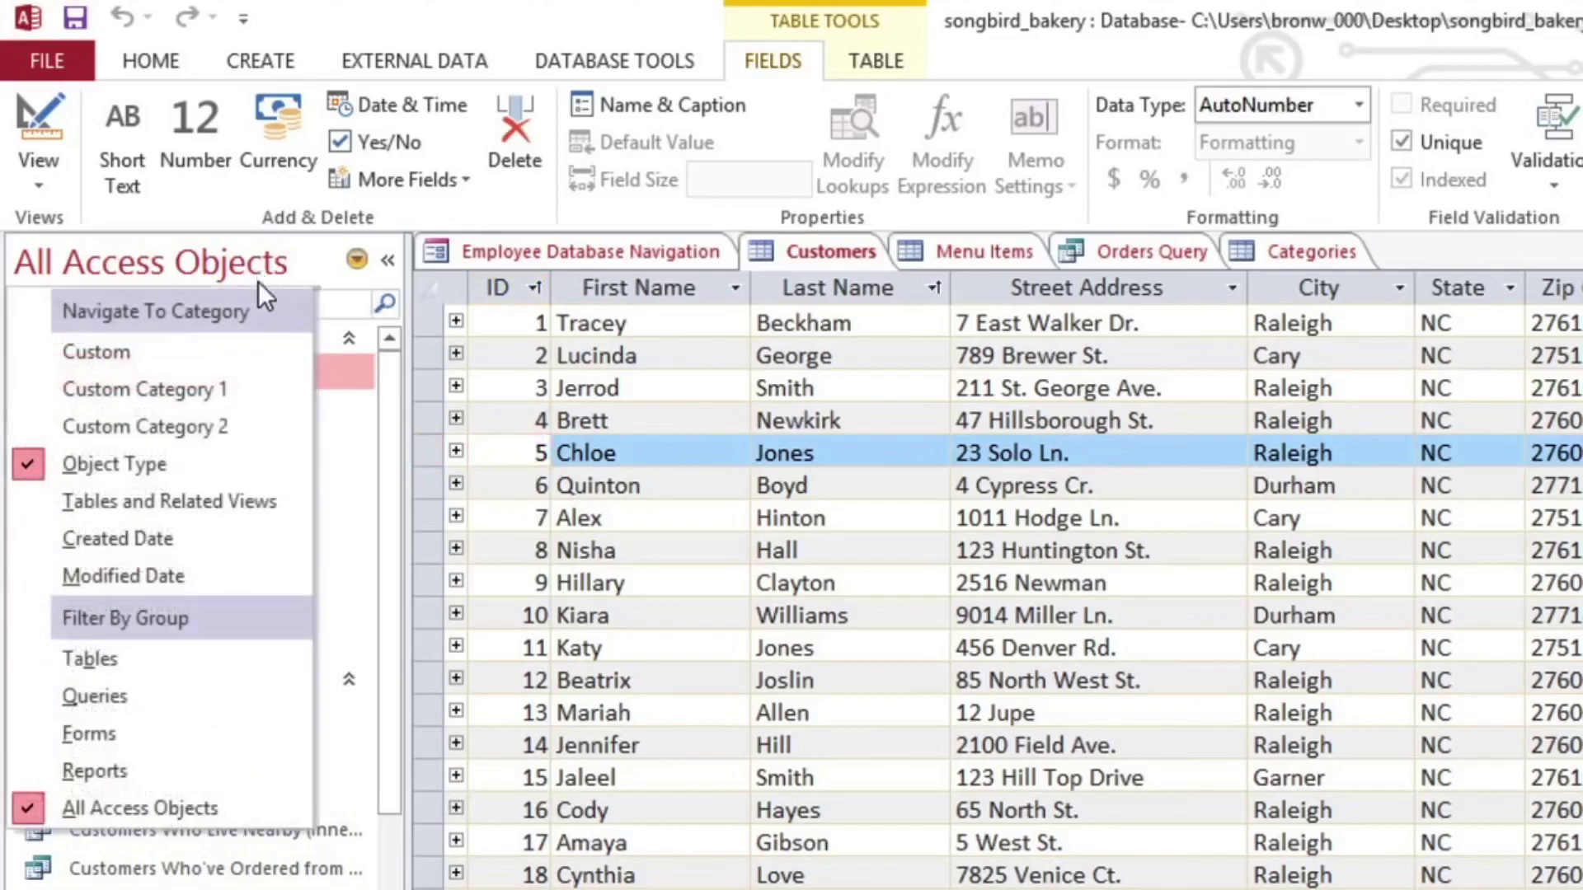
click(221, 506)
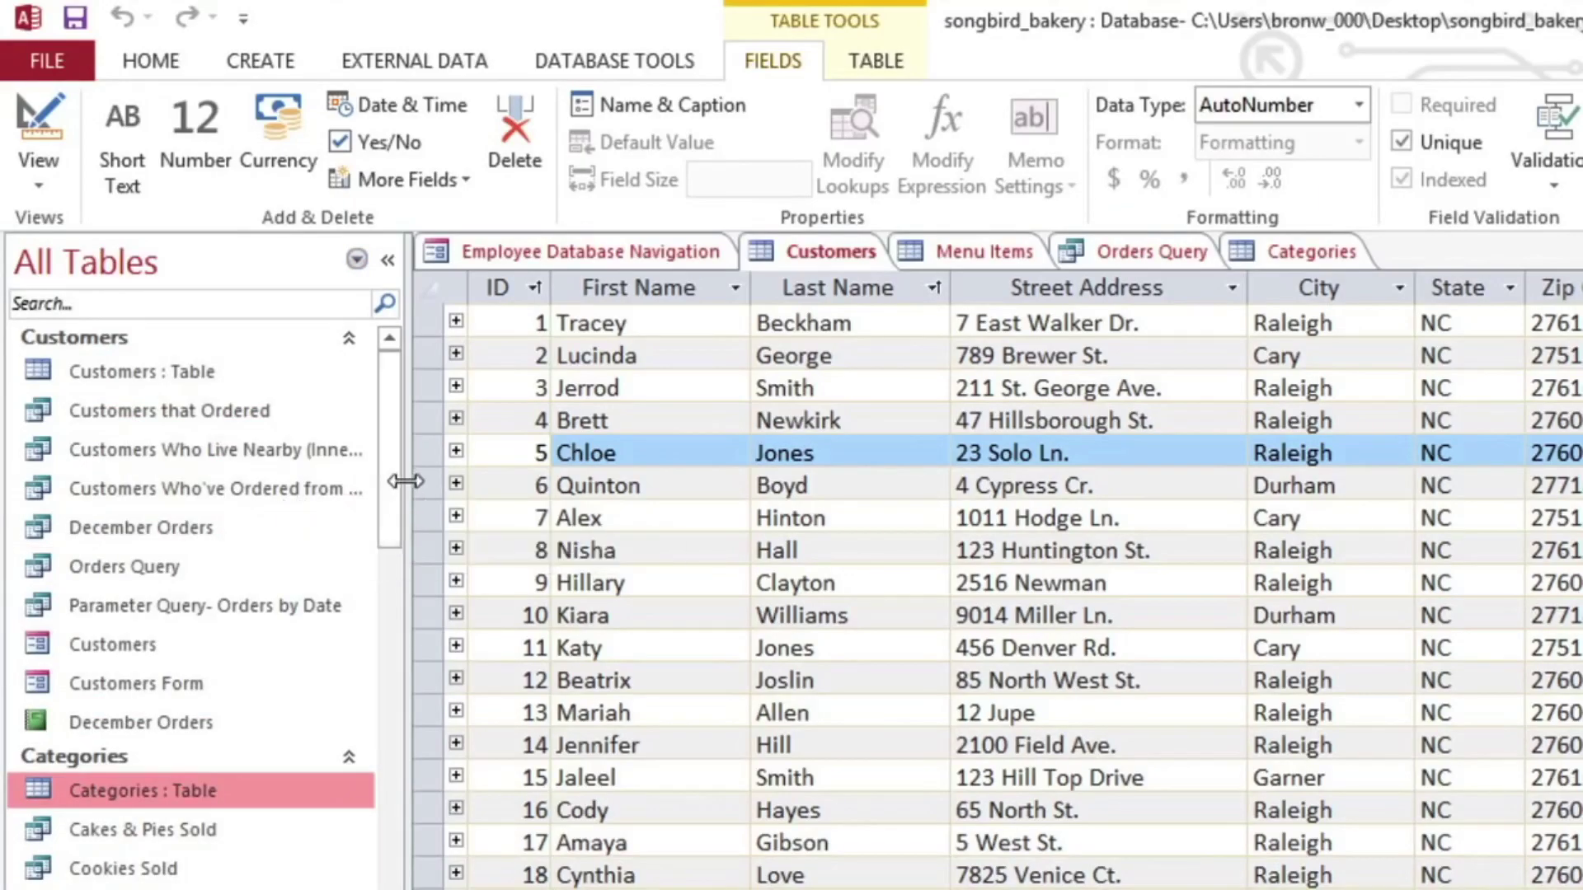
drag(405, 482, 291, 535)
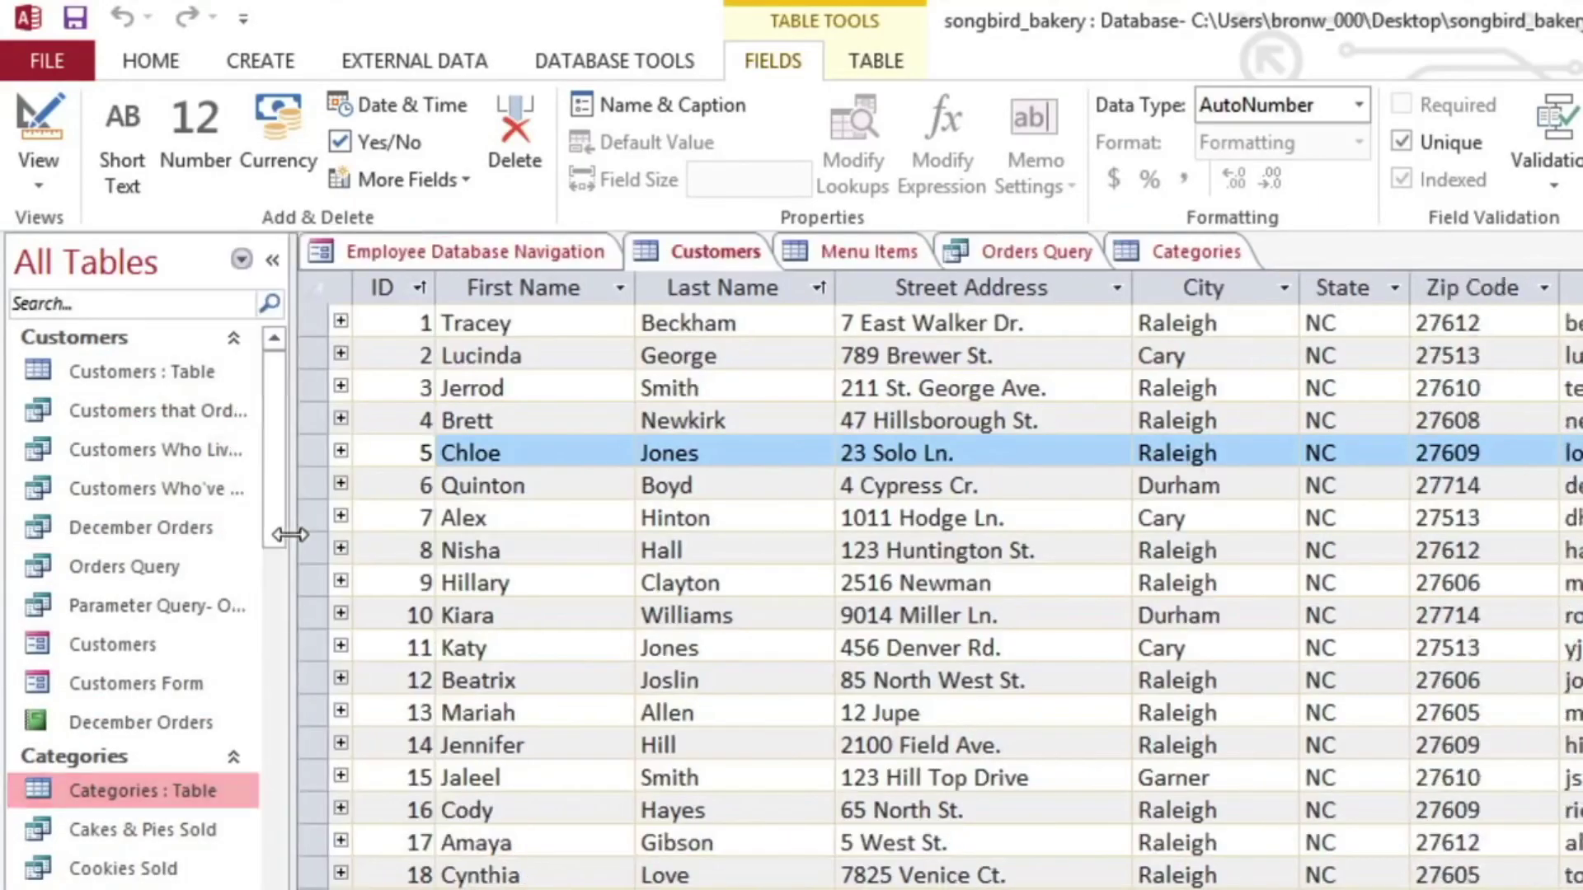
click(271, 260)
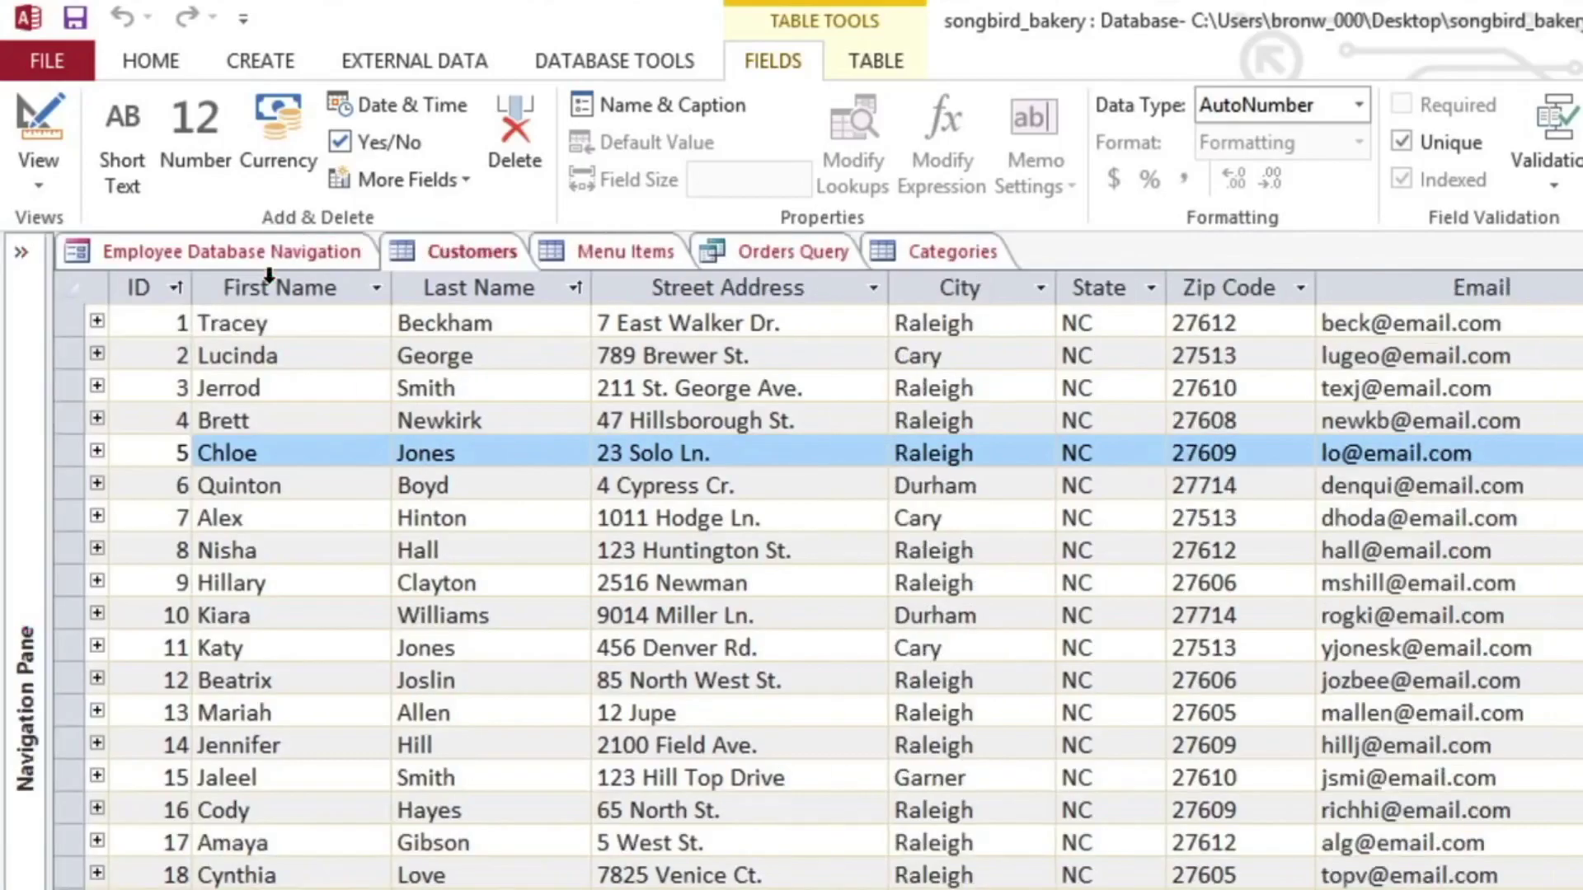
click(22, 259)
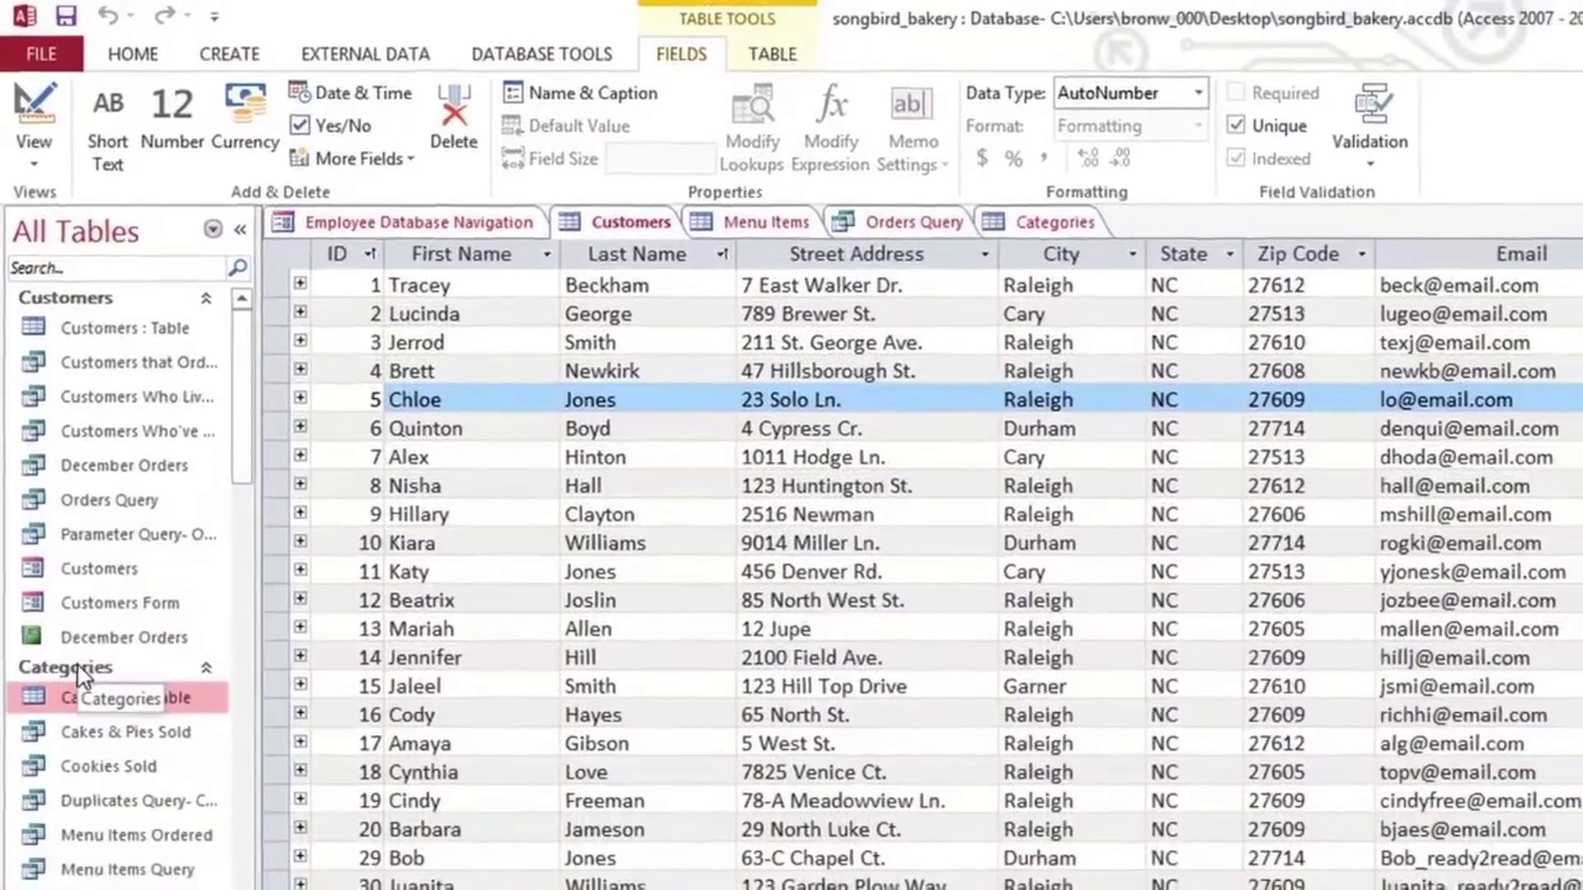
Step: Collapse the Categories, Products Table and Sales Unit groups in the Navigation Pane
click(78, 668)
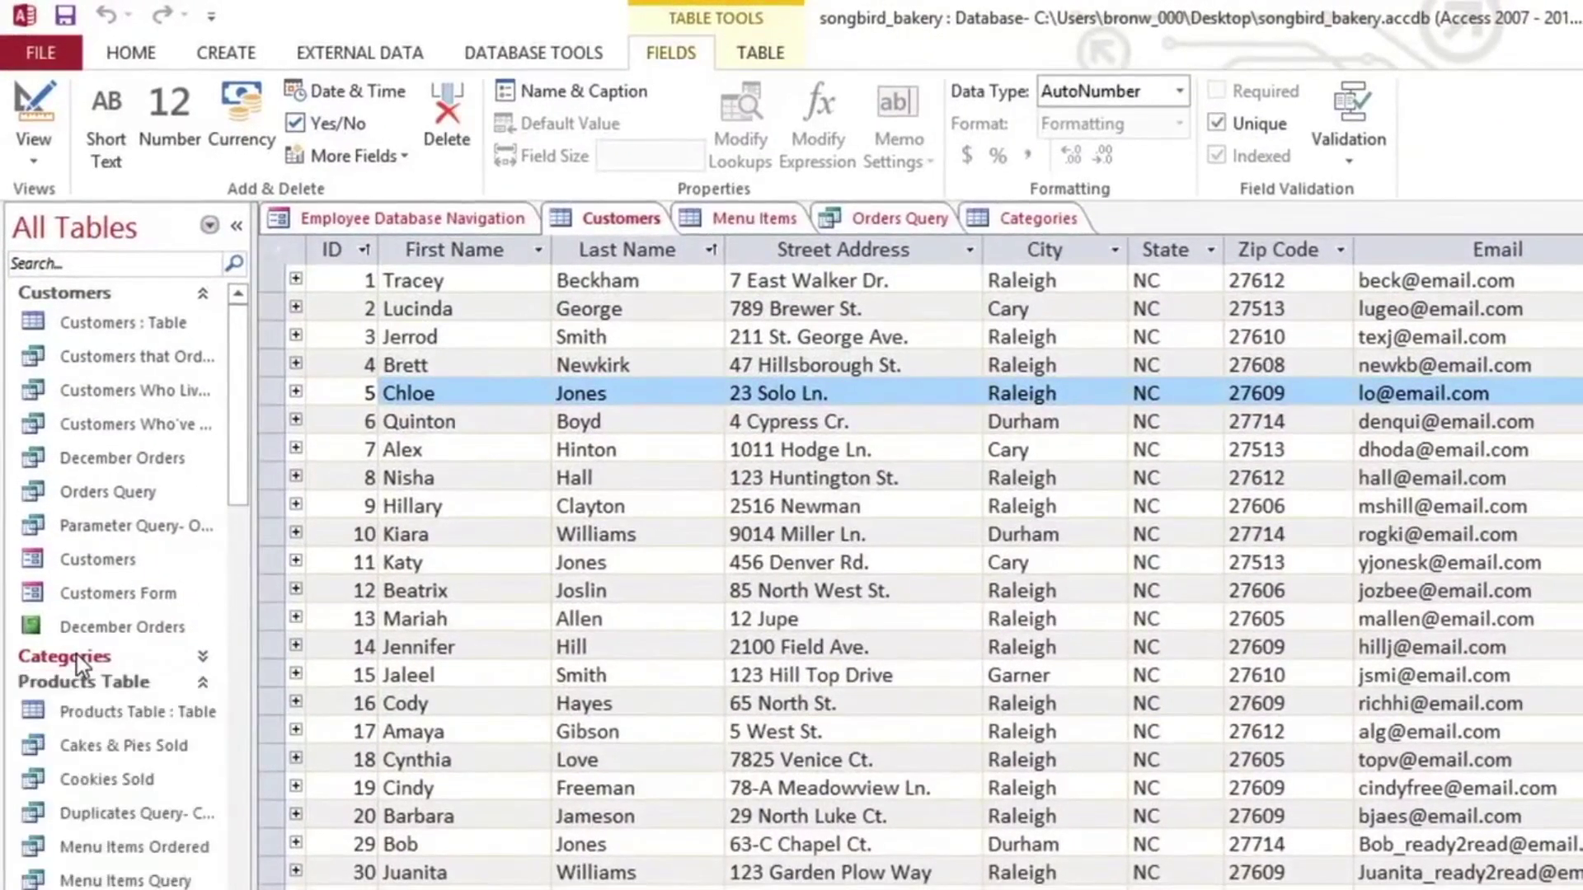
click(77, 683)
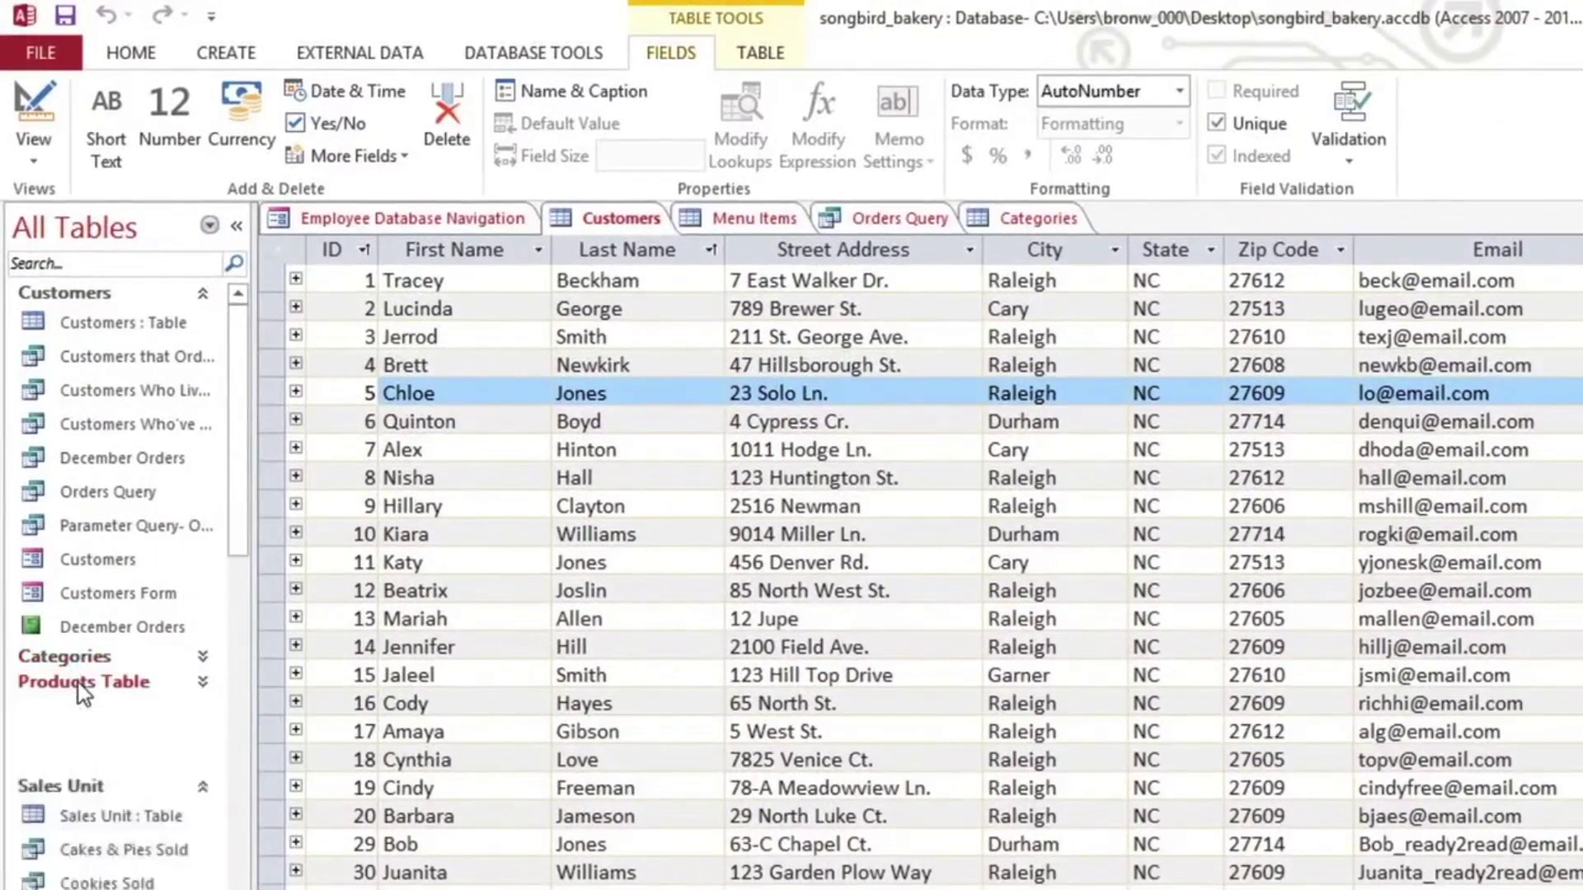
click(78, 707)
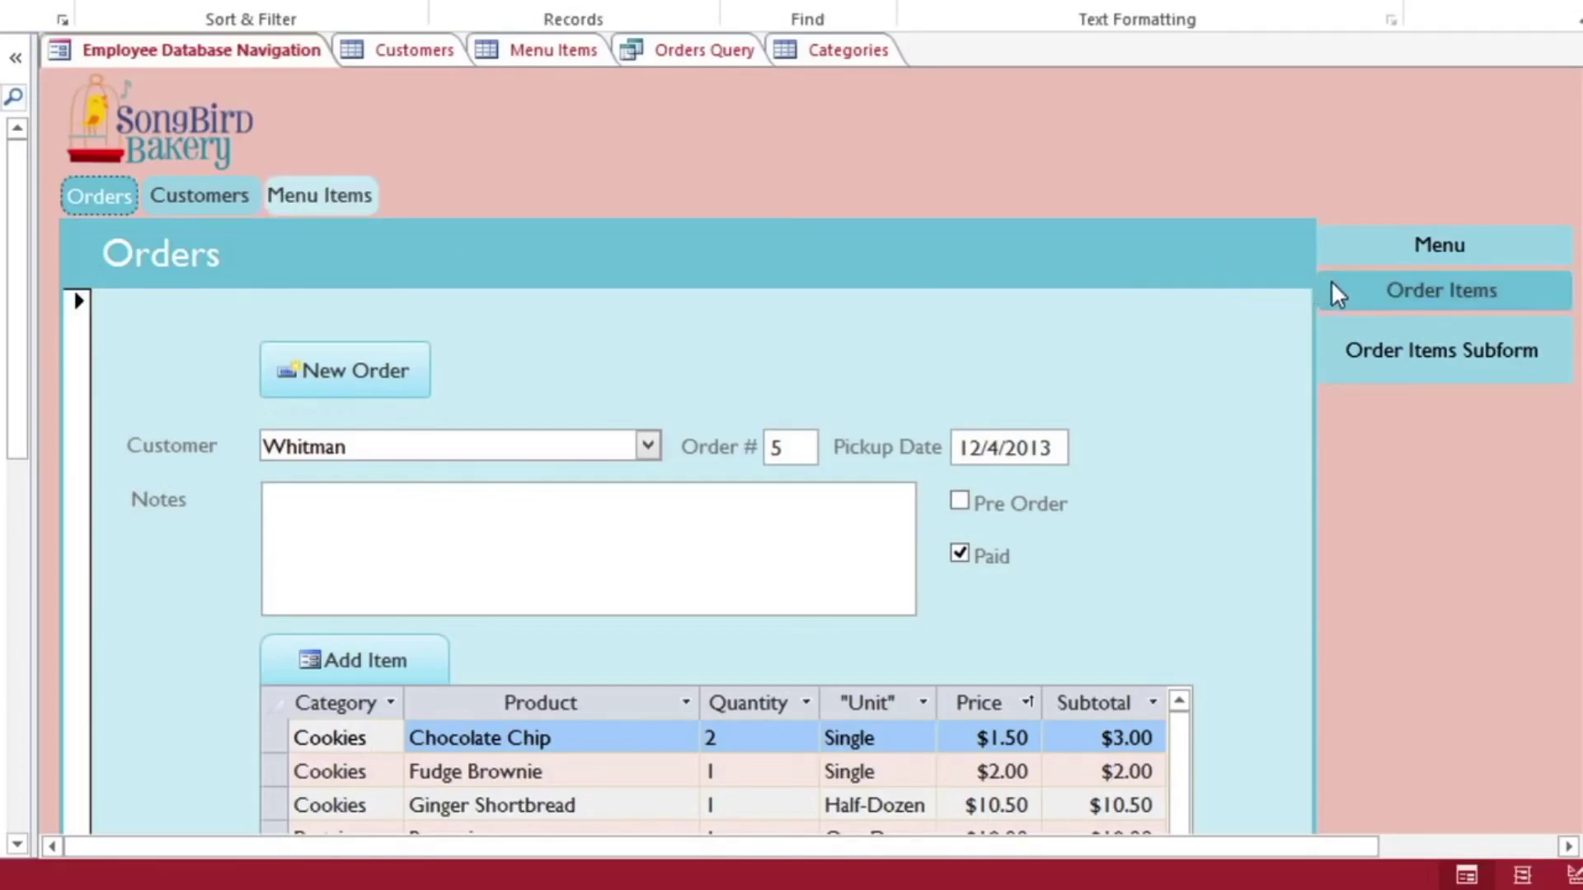
Step: Show the Add Order Item form in the video, then return the player from full screen to the page
click(1369, 290)
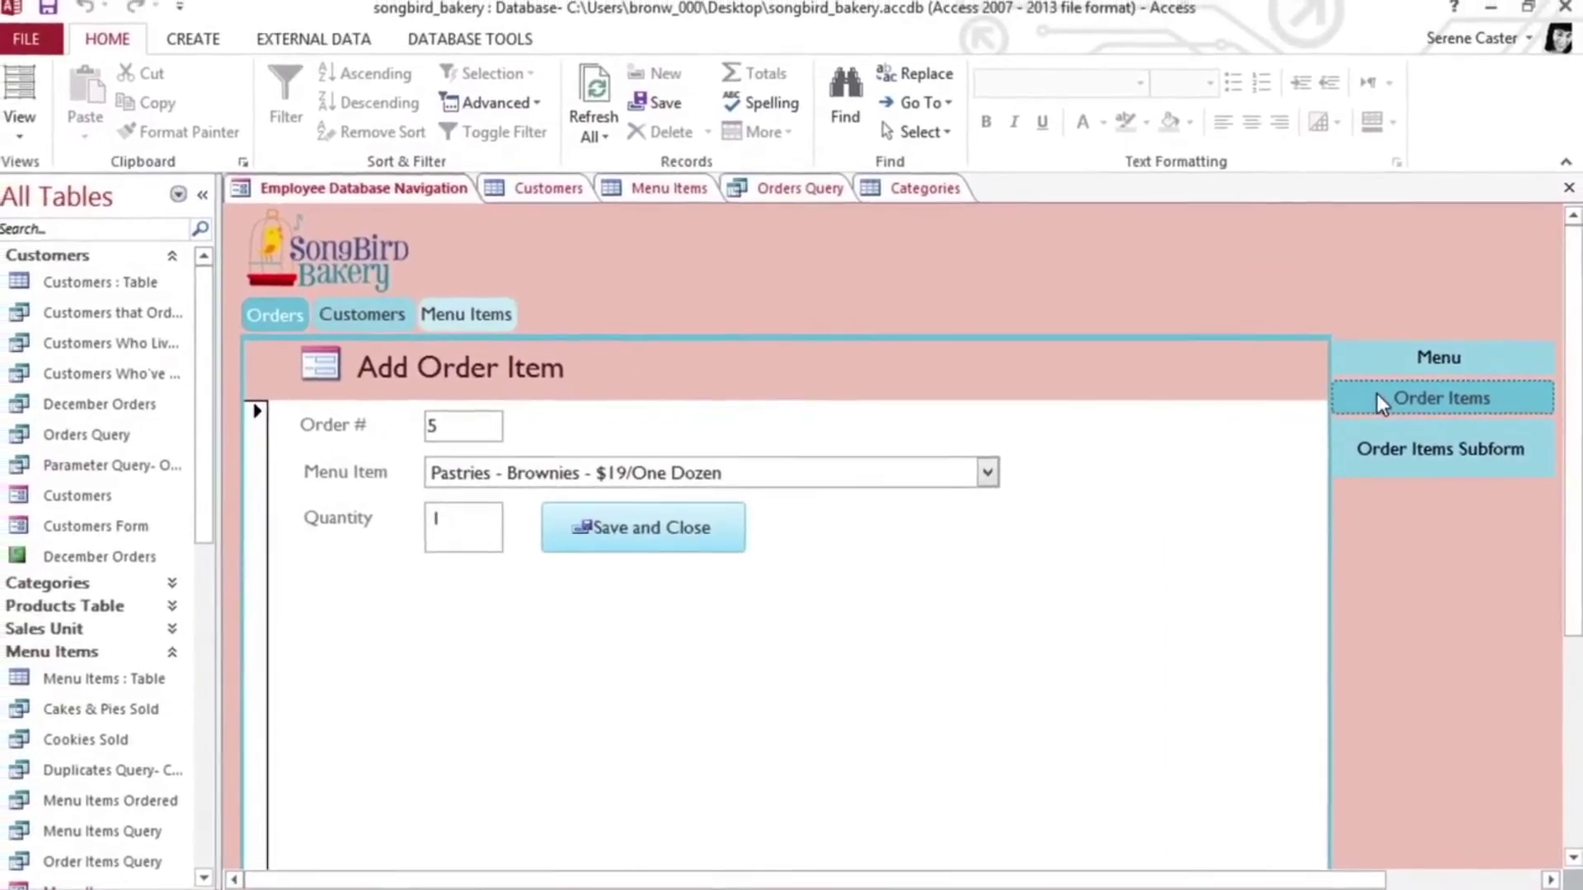
mouse_move(1459, 656)
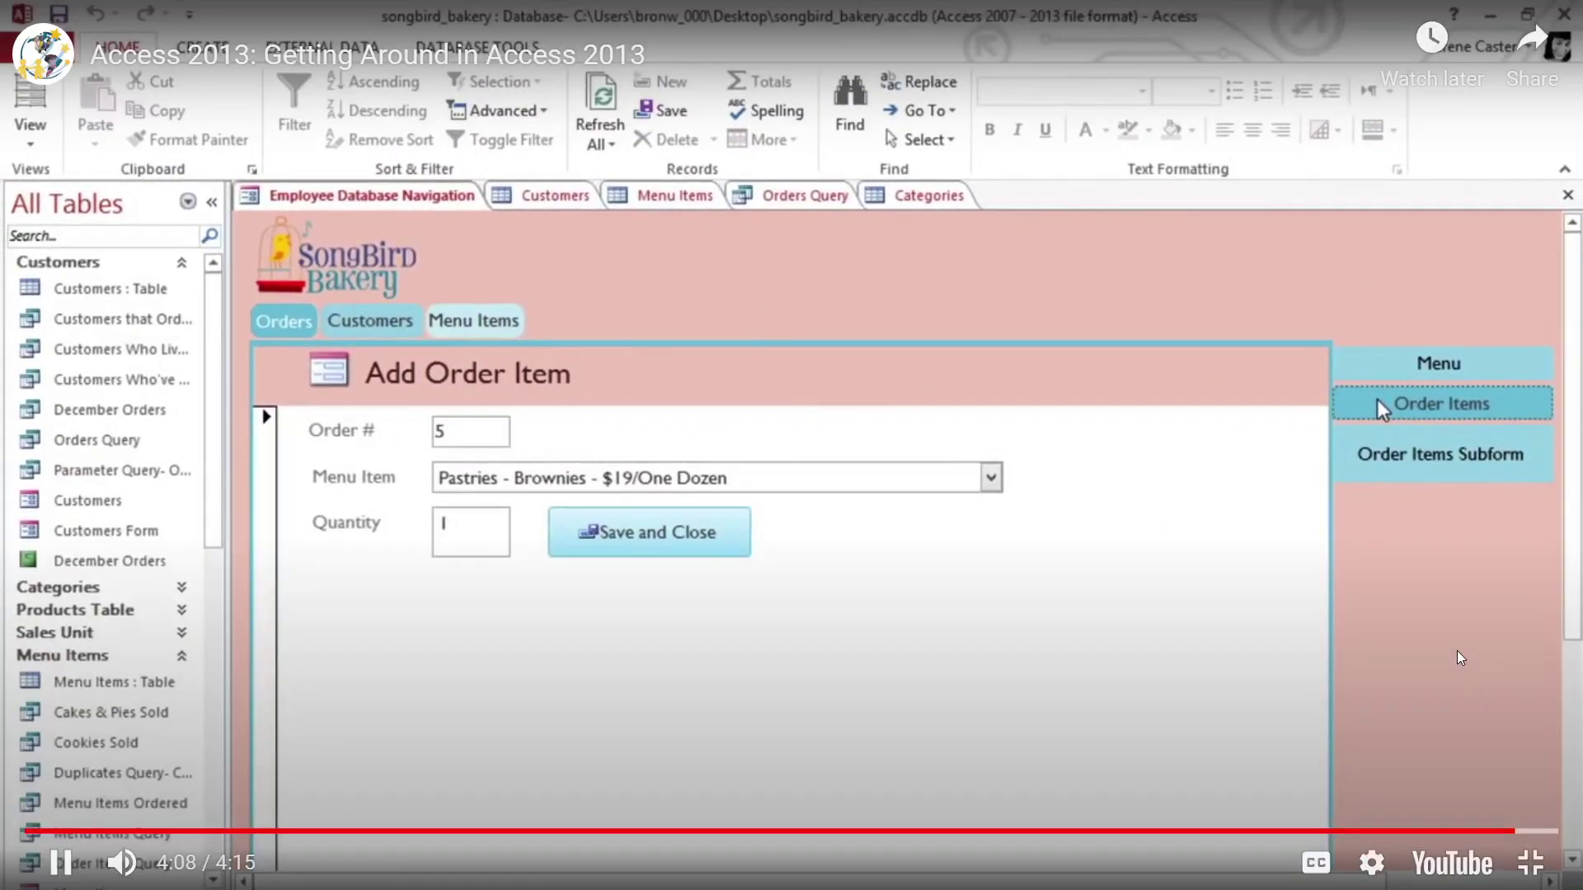
click(1531, 862)
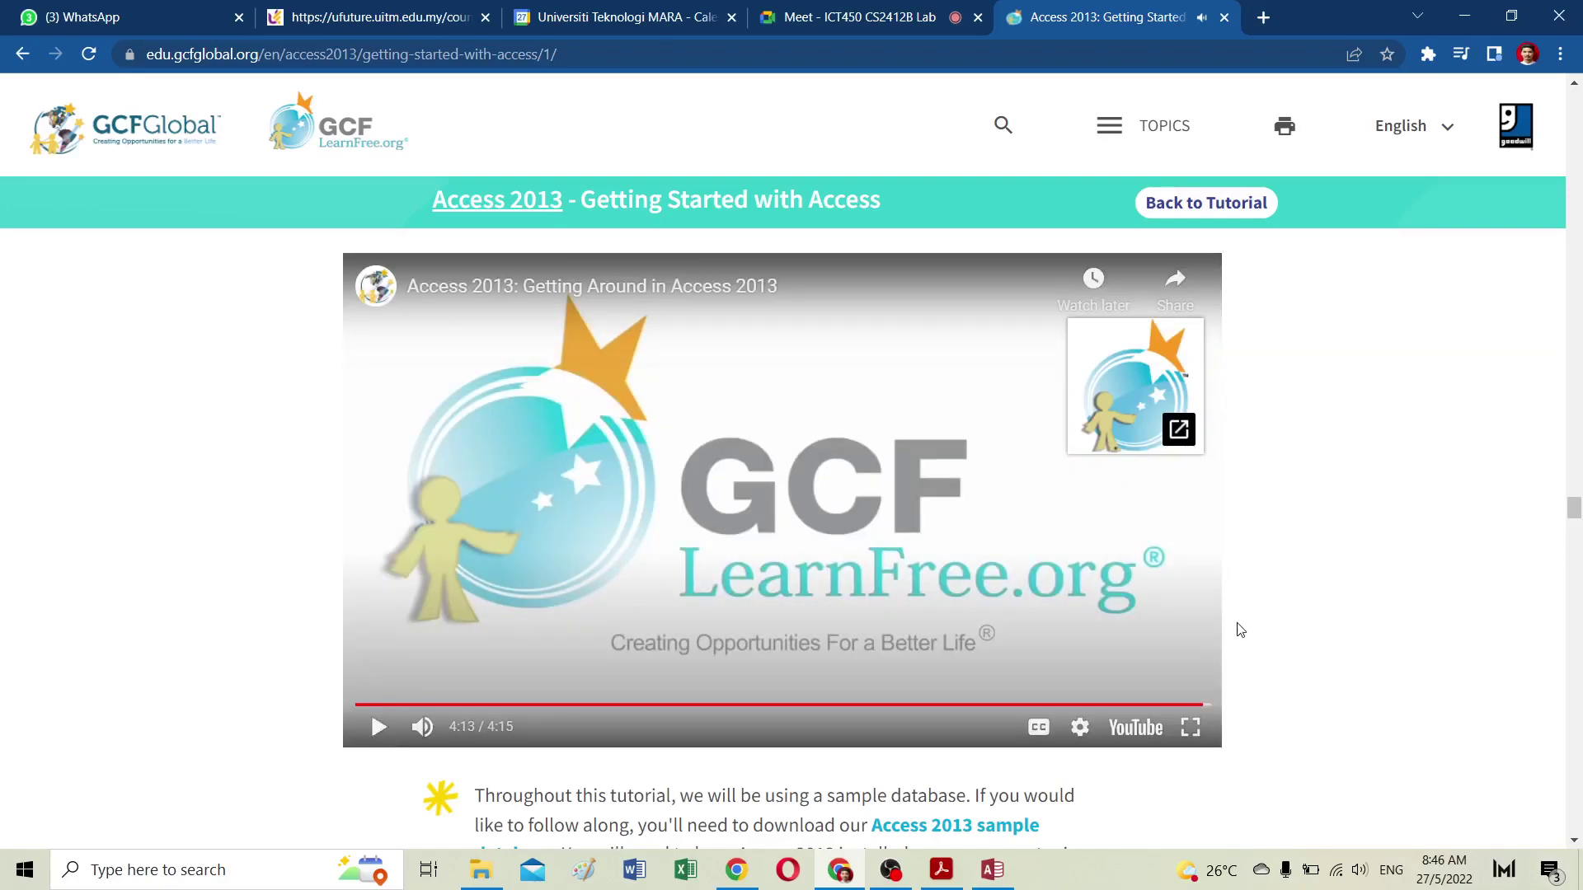
Step: Scroll to the Access 2013 sample database link and start its download
scroll(1240, 628, down, 1)
scroll(1240, 629, down, 5)
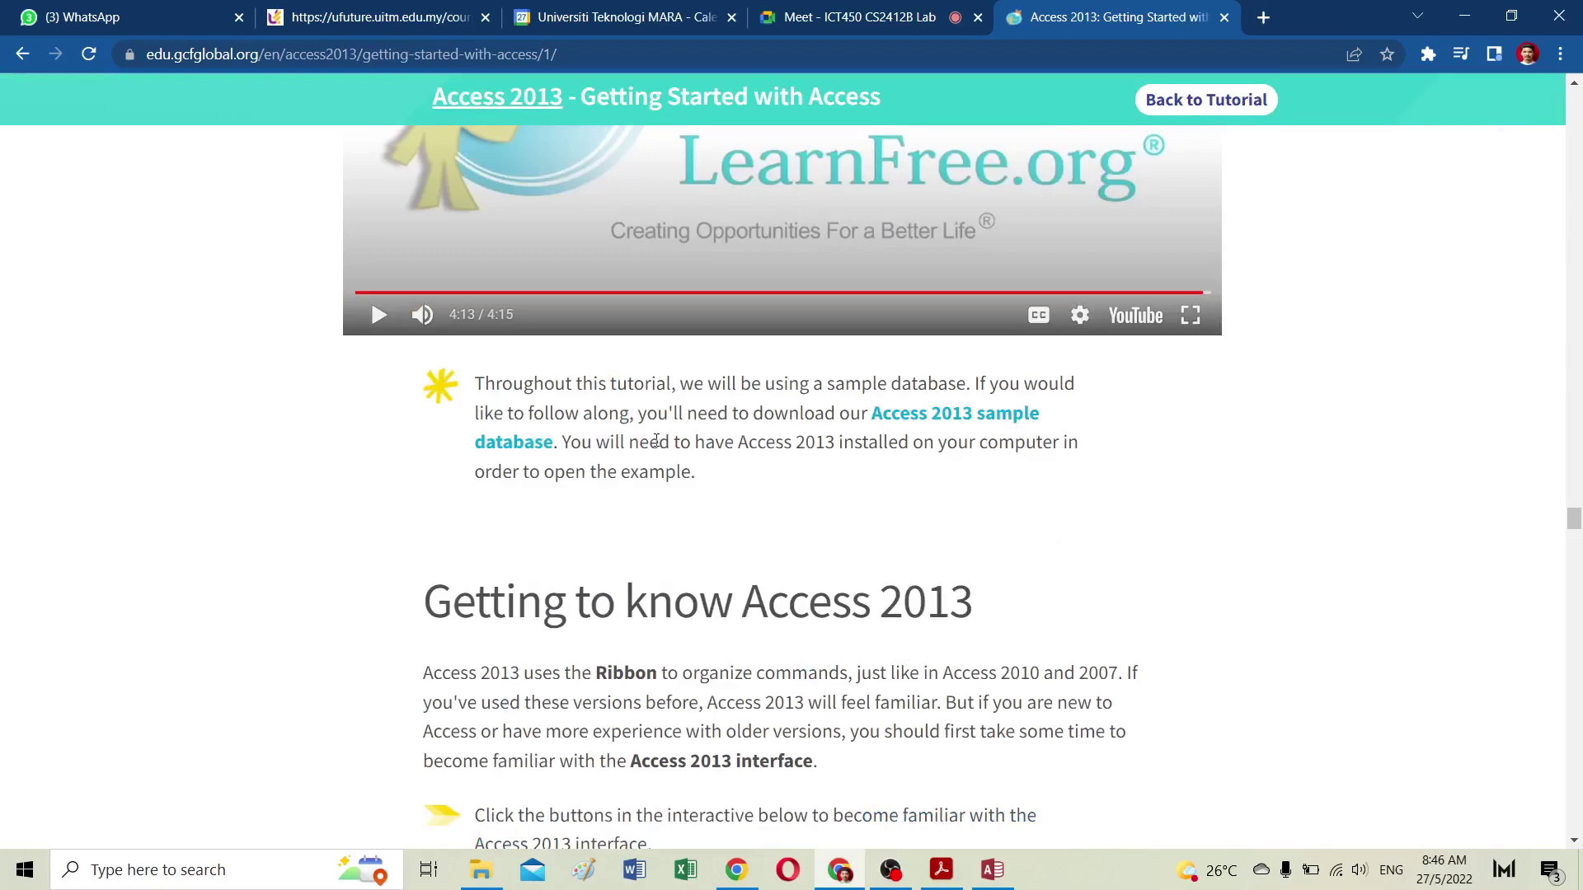
click(947, 417)
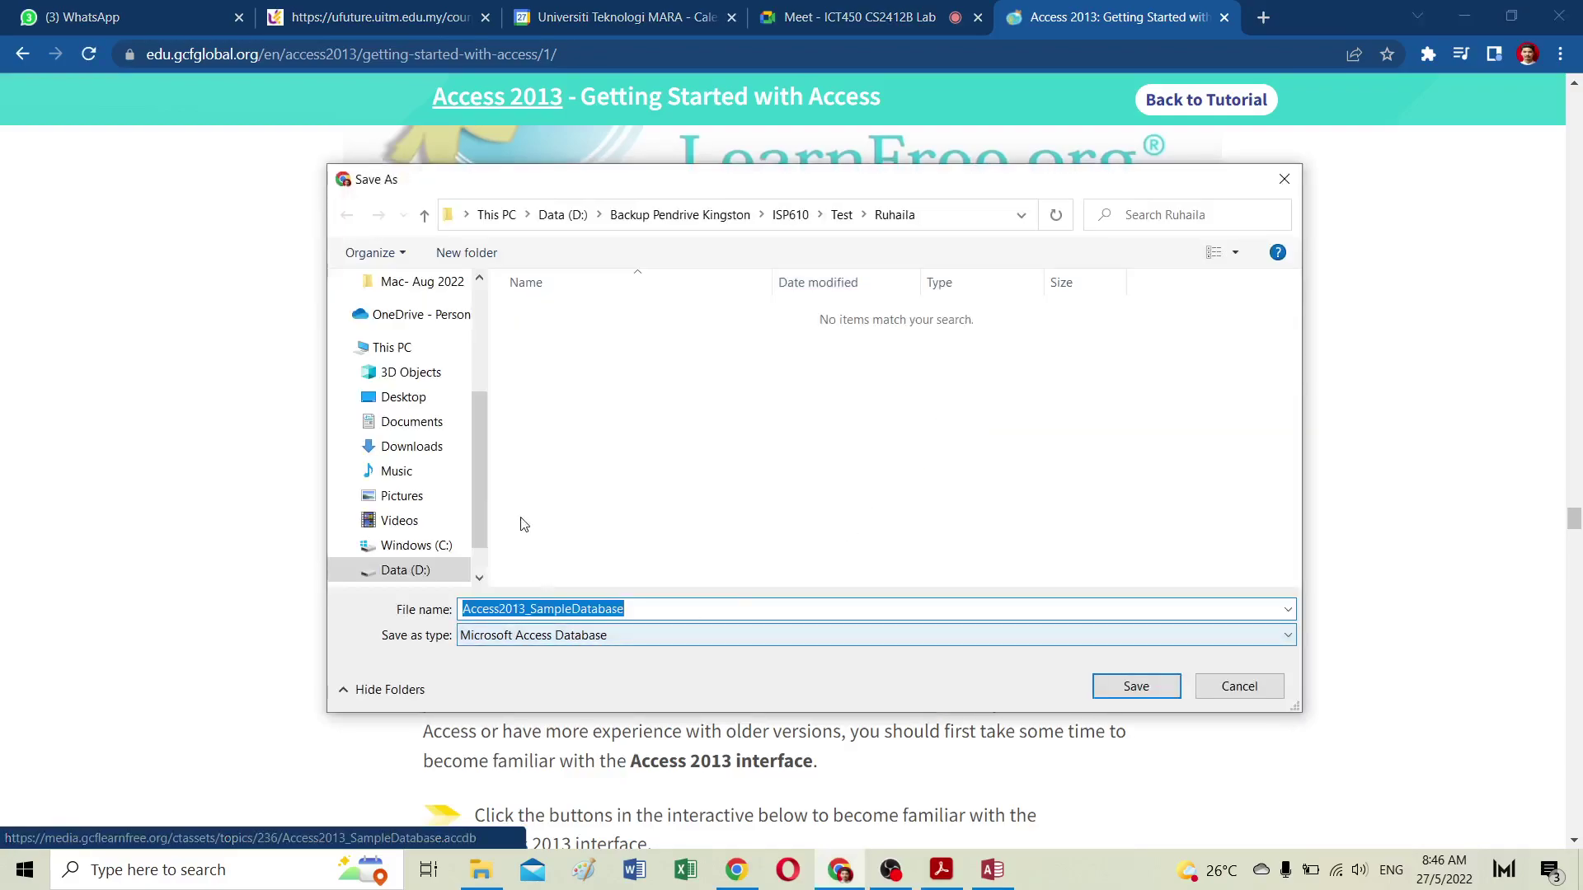
Step: Save Access2013_SampleDatabase into D:\Backup Pendrive Kingston\ICT450\MsAccess
click(728, 223)
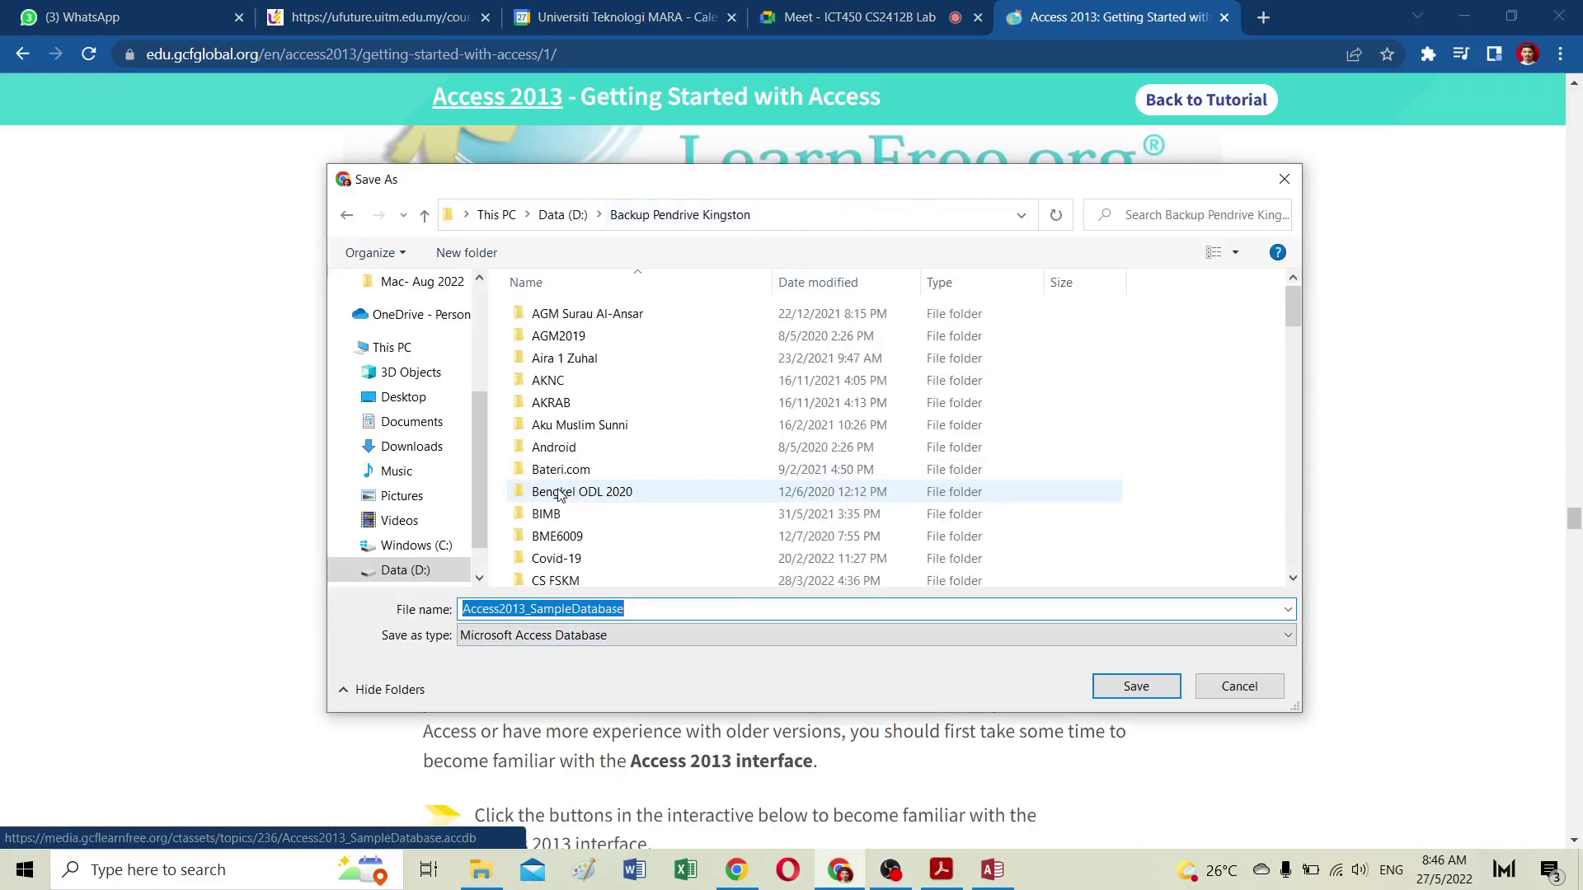
scroll(581, 536, down, 5)
double_click(551, 532)
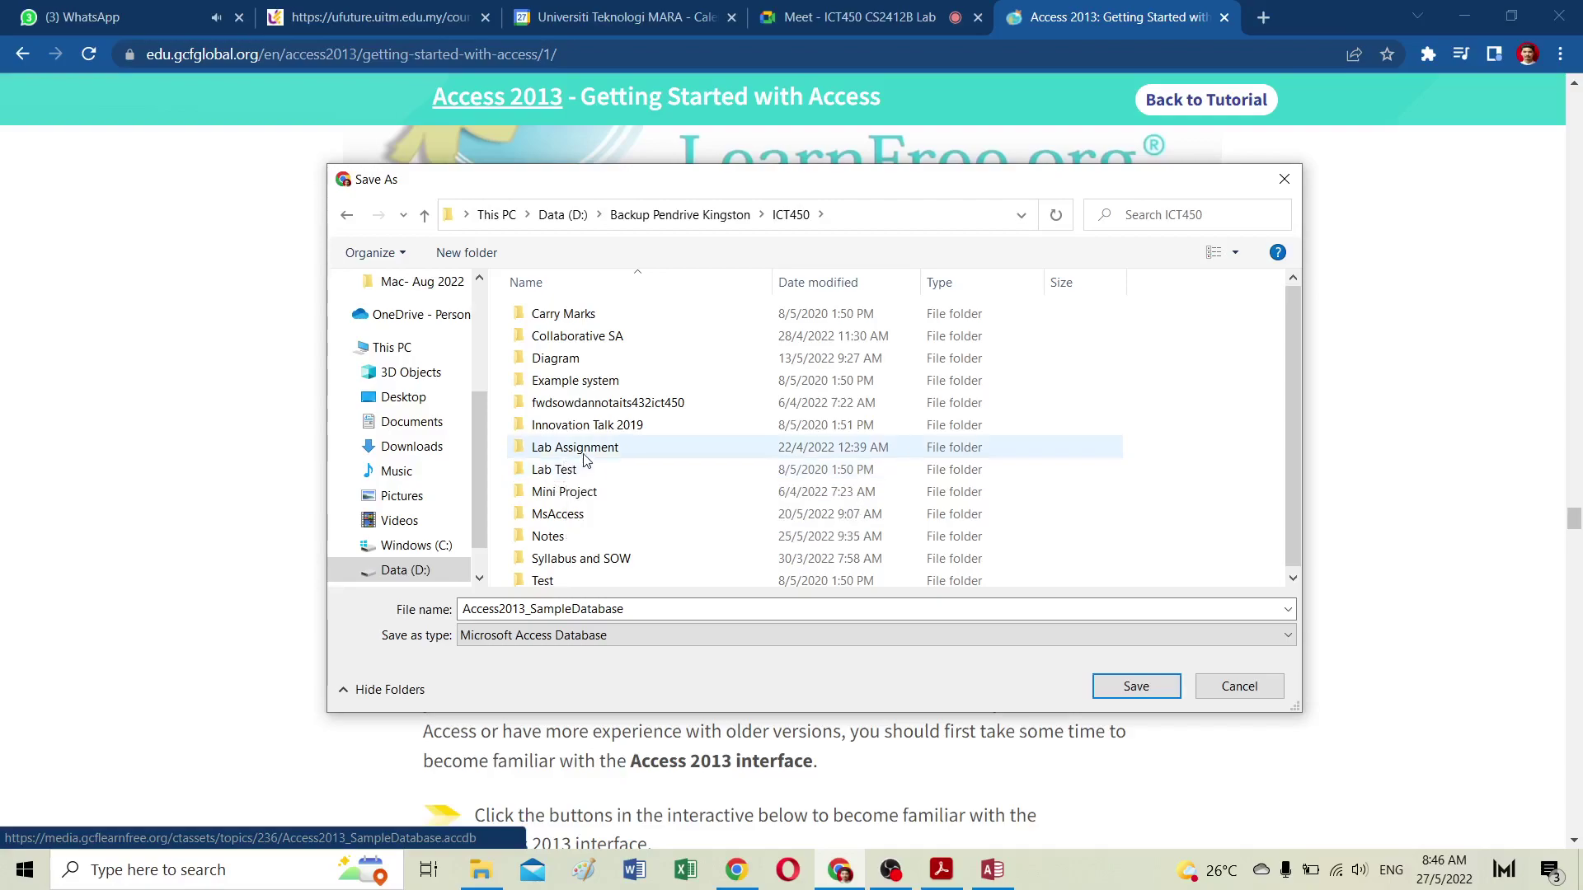
double_click(588, 450)
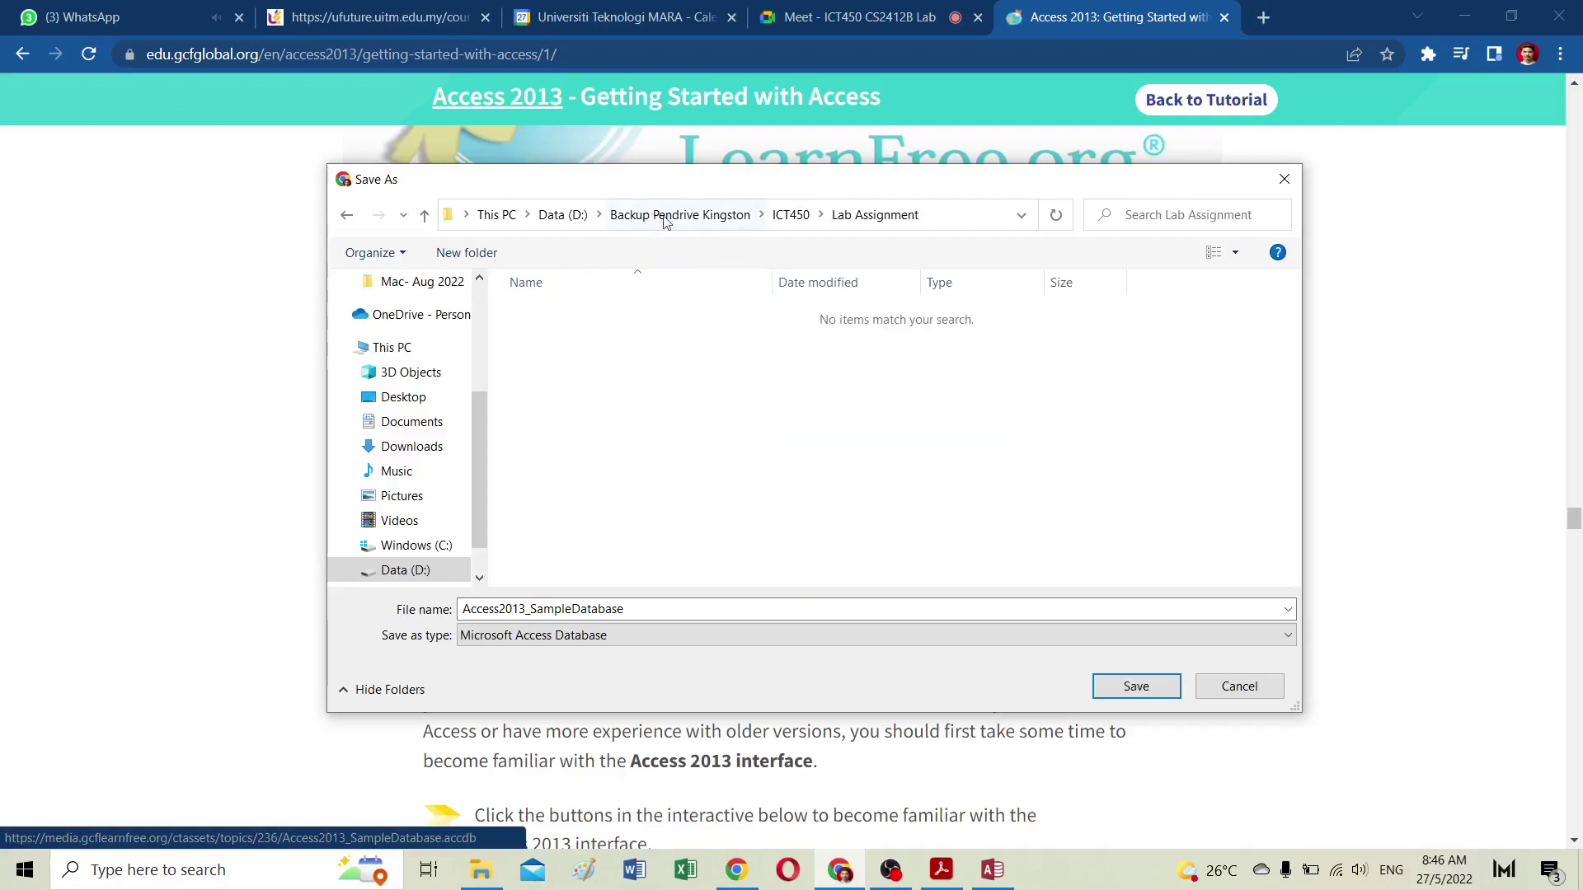
click(791, 215)
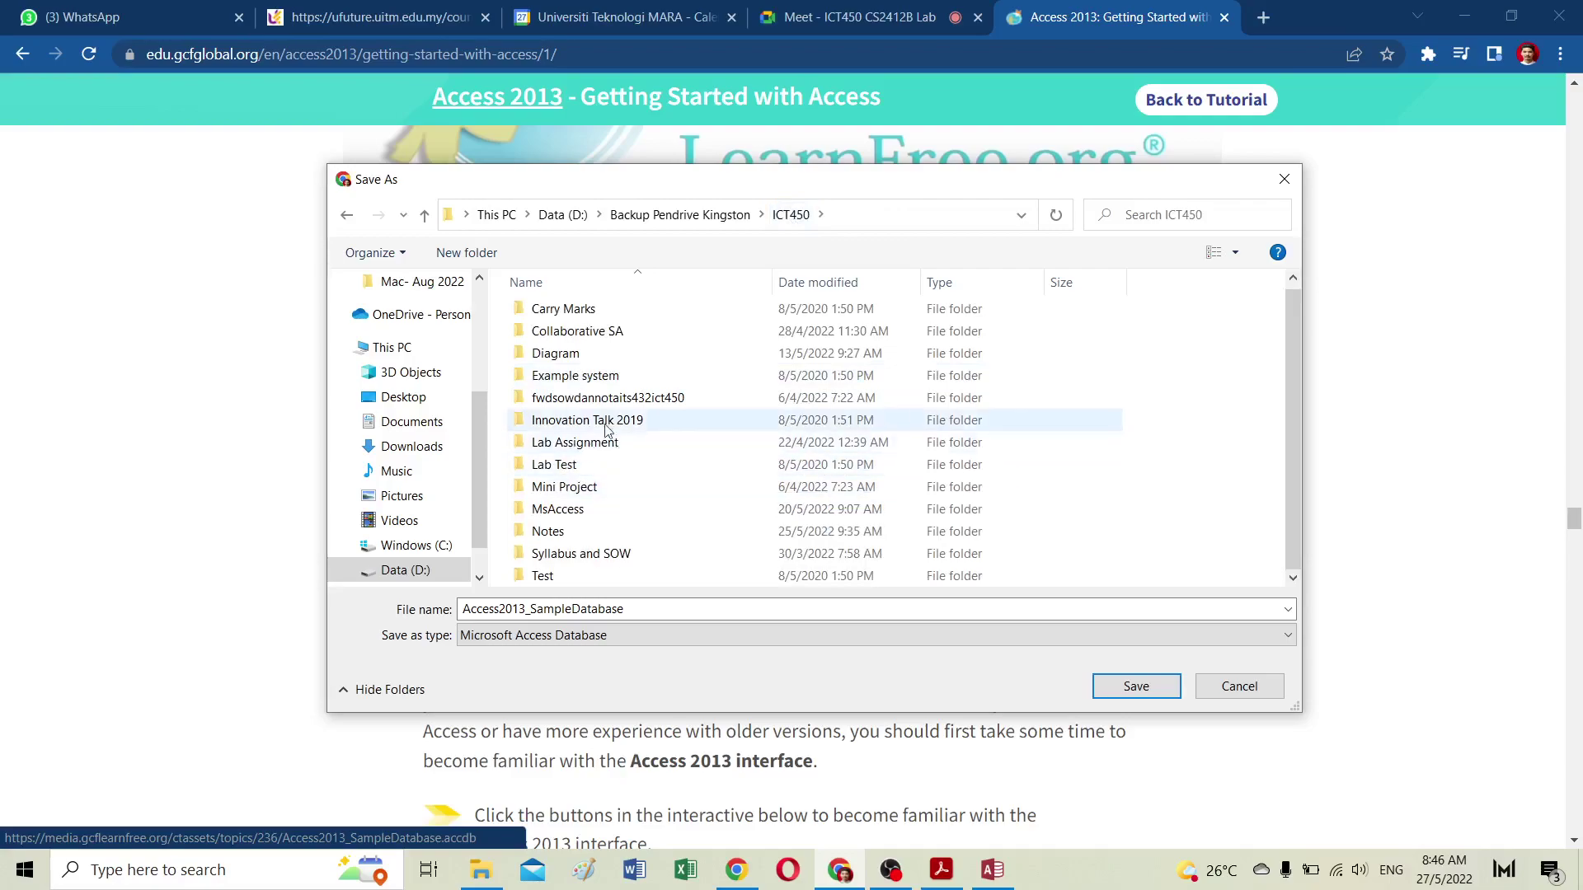
click(466, 253)
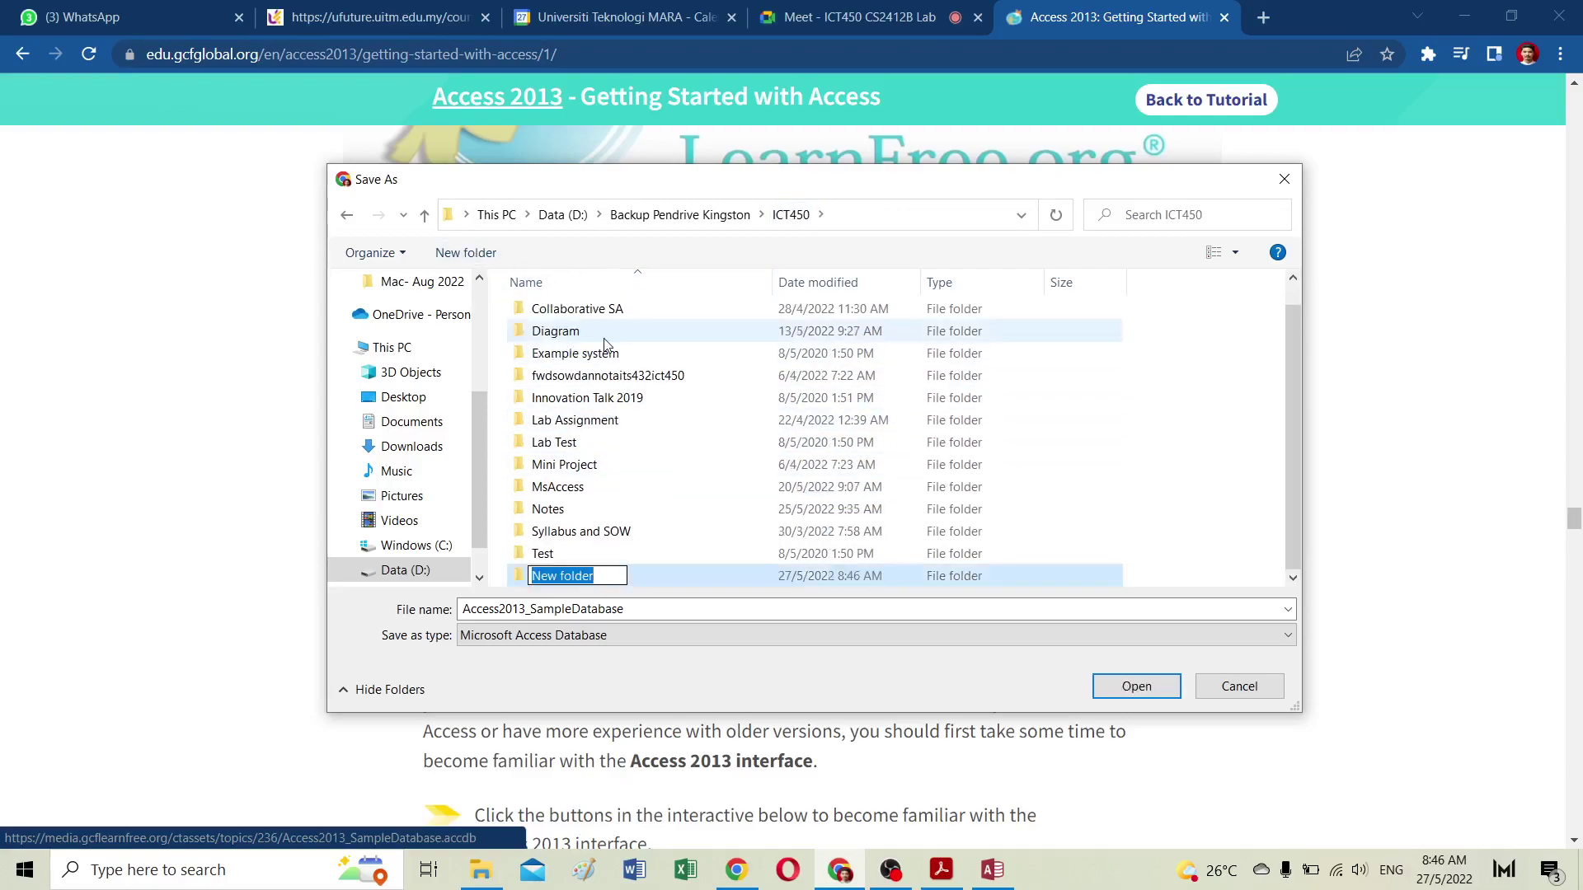
text(Lab A)
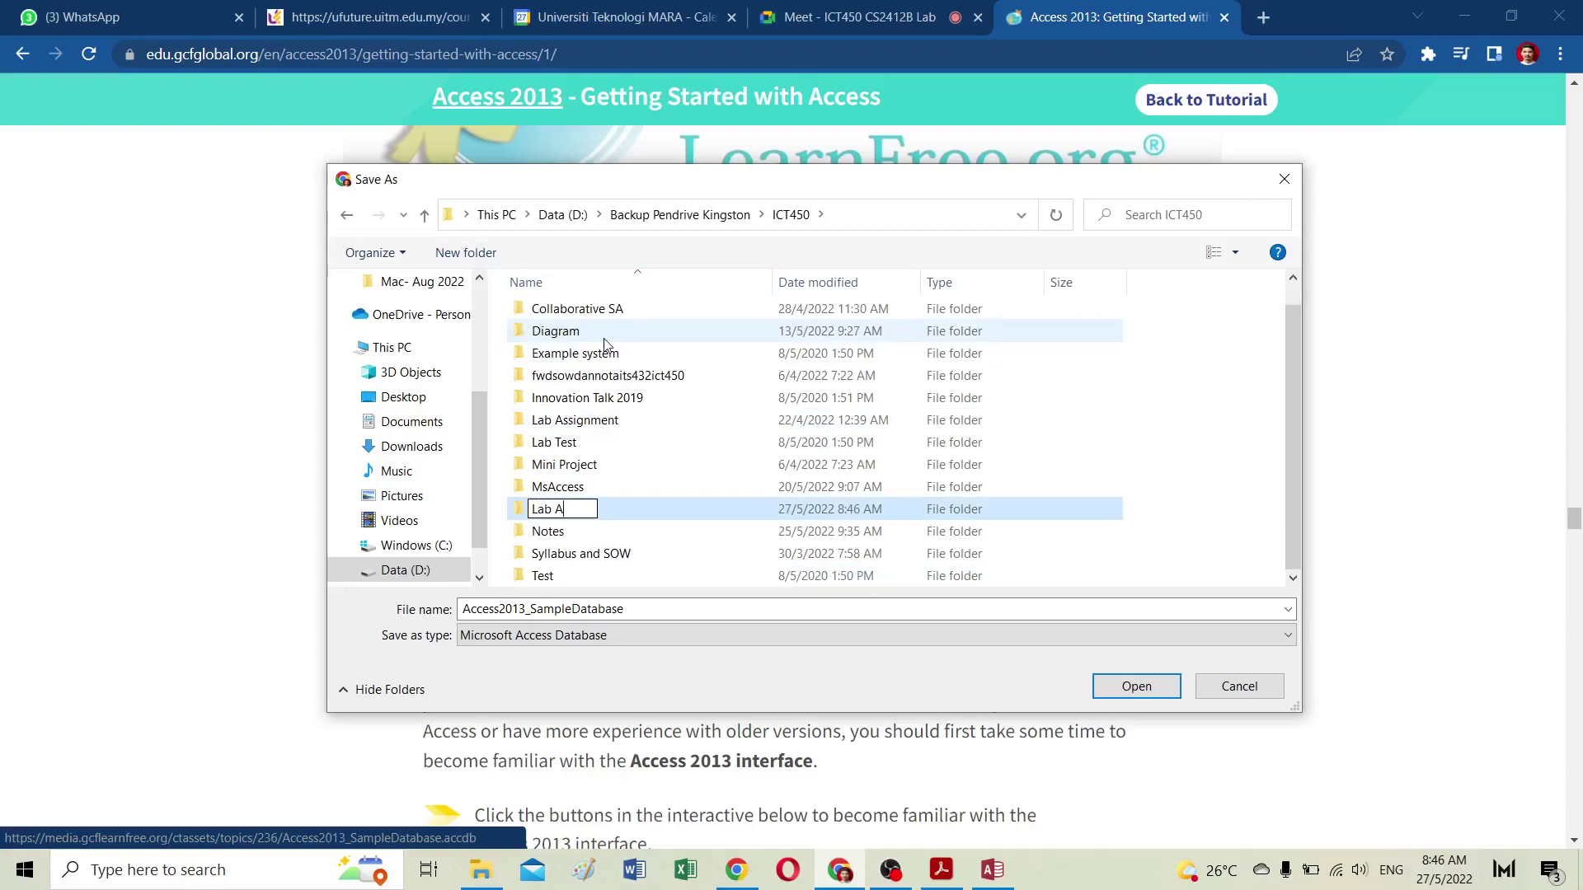
key(BackSpace)
key(BackSpace)
key(BackSpace)
key(BackSpace)
key(BackSpace)
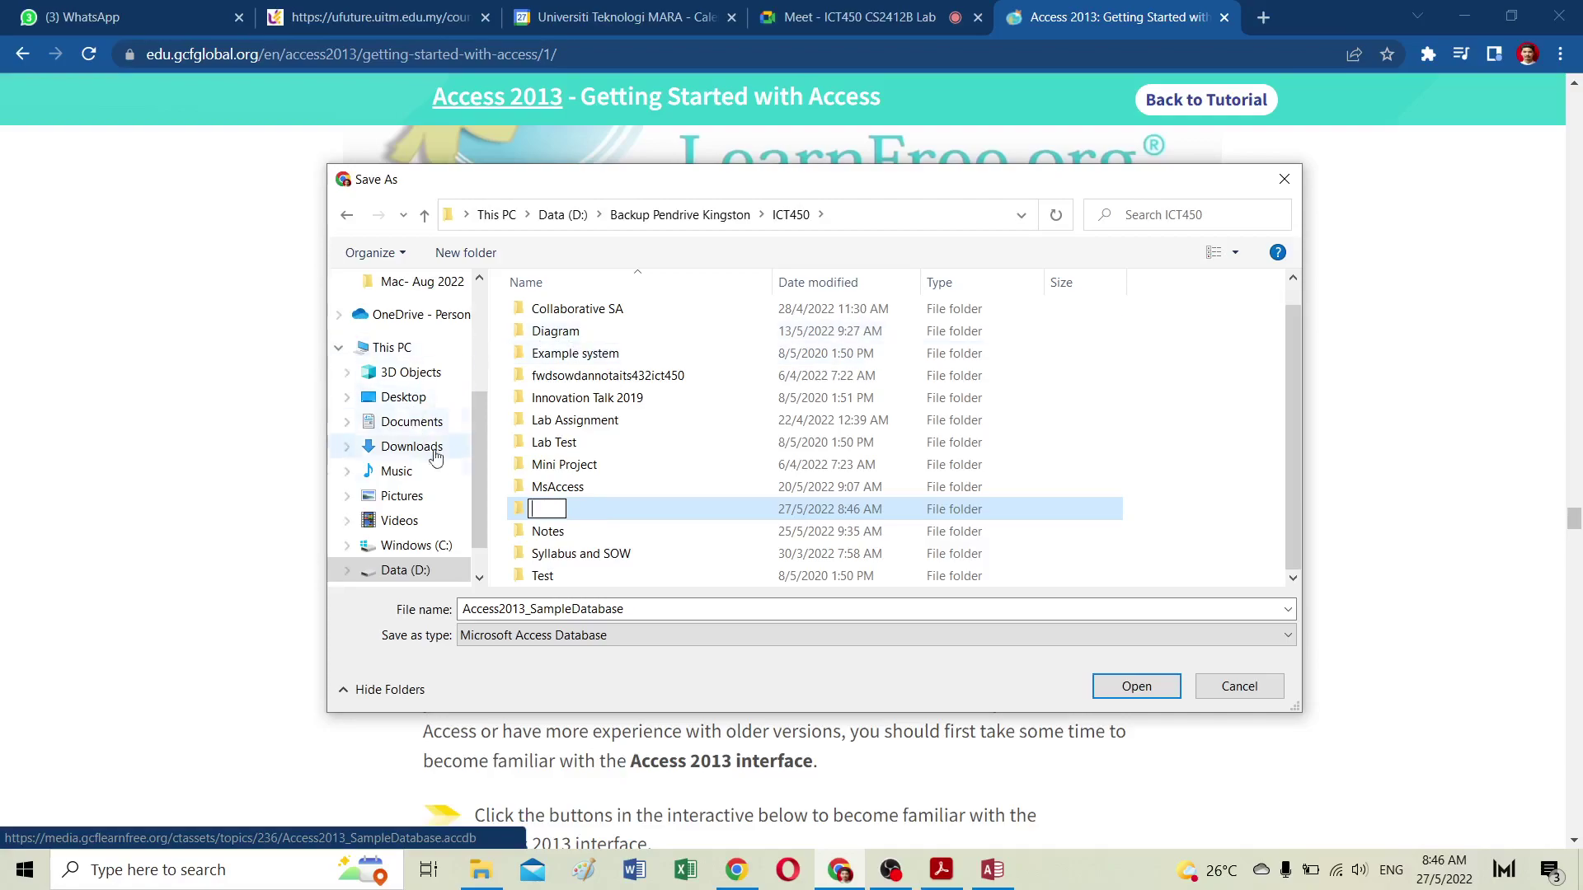
click(568, 486)
double_click(569, 487)
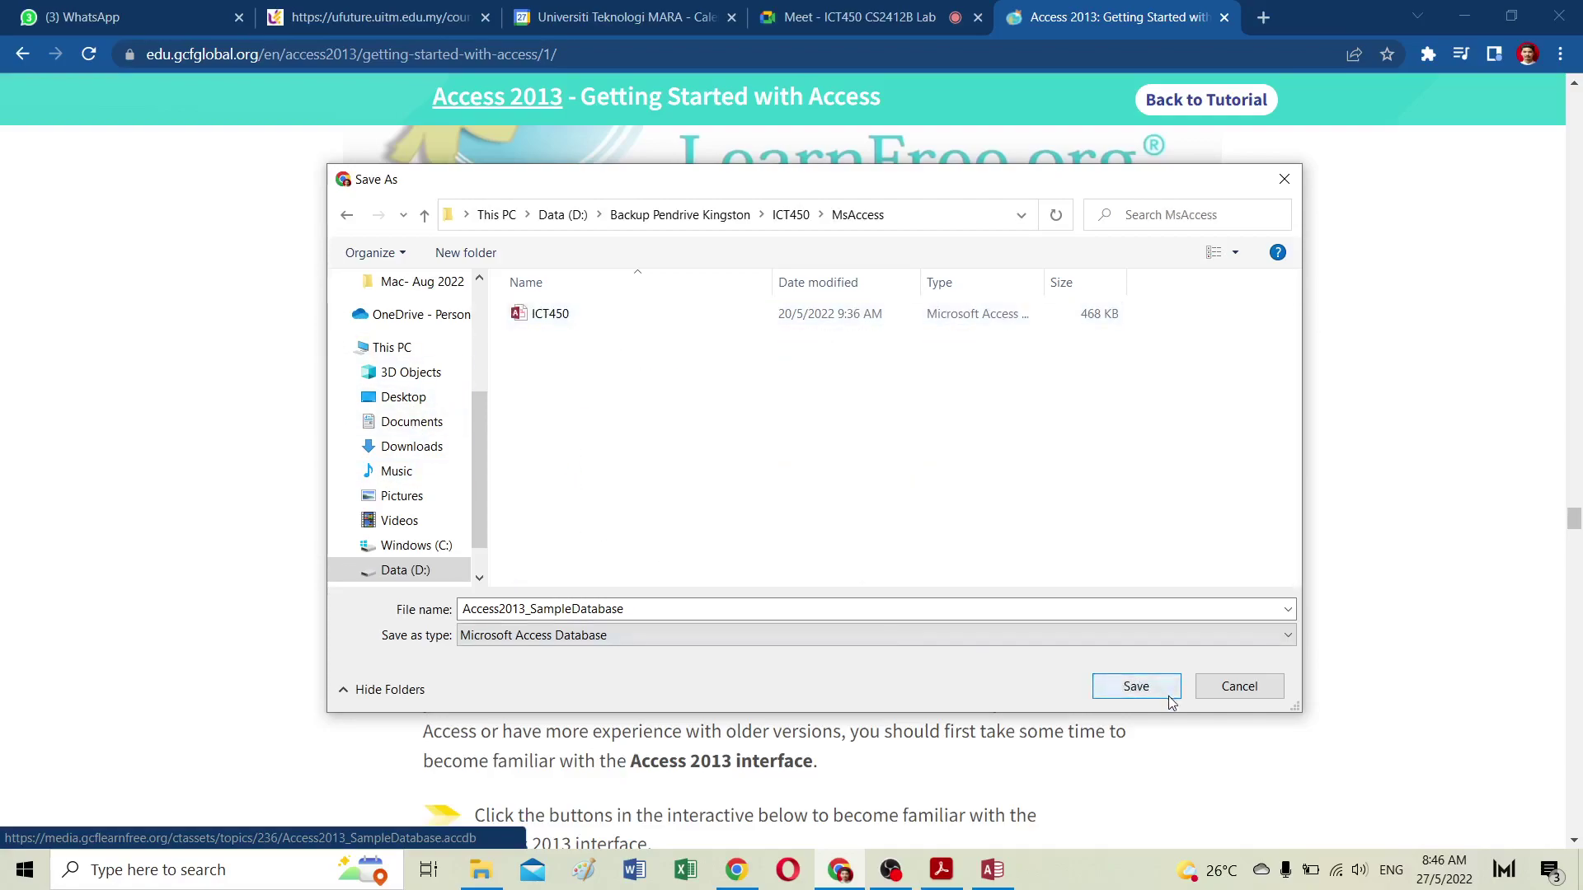
click(1135, 687)
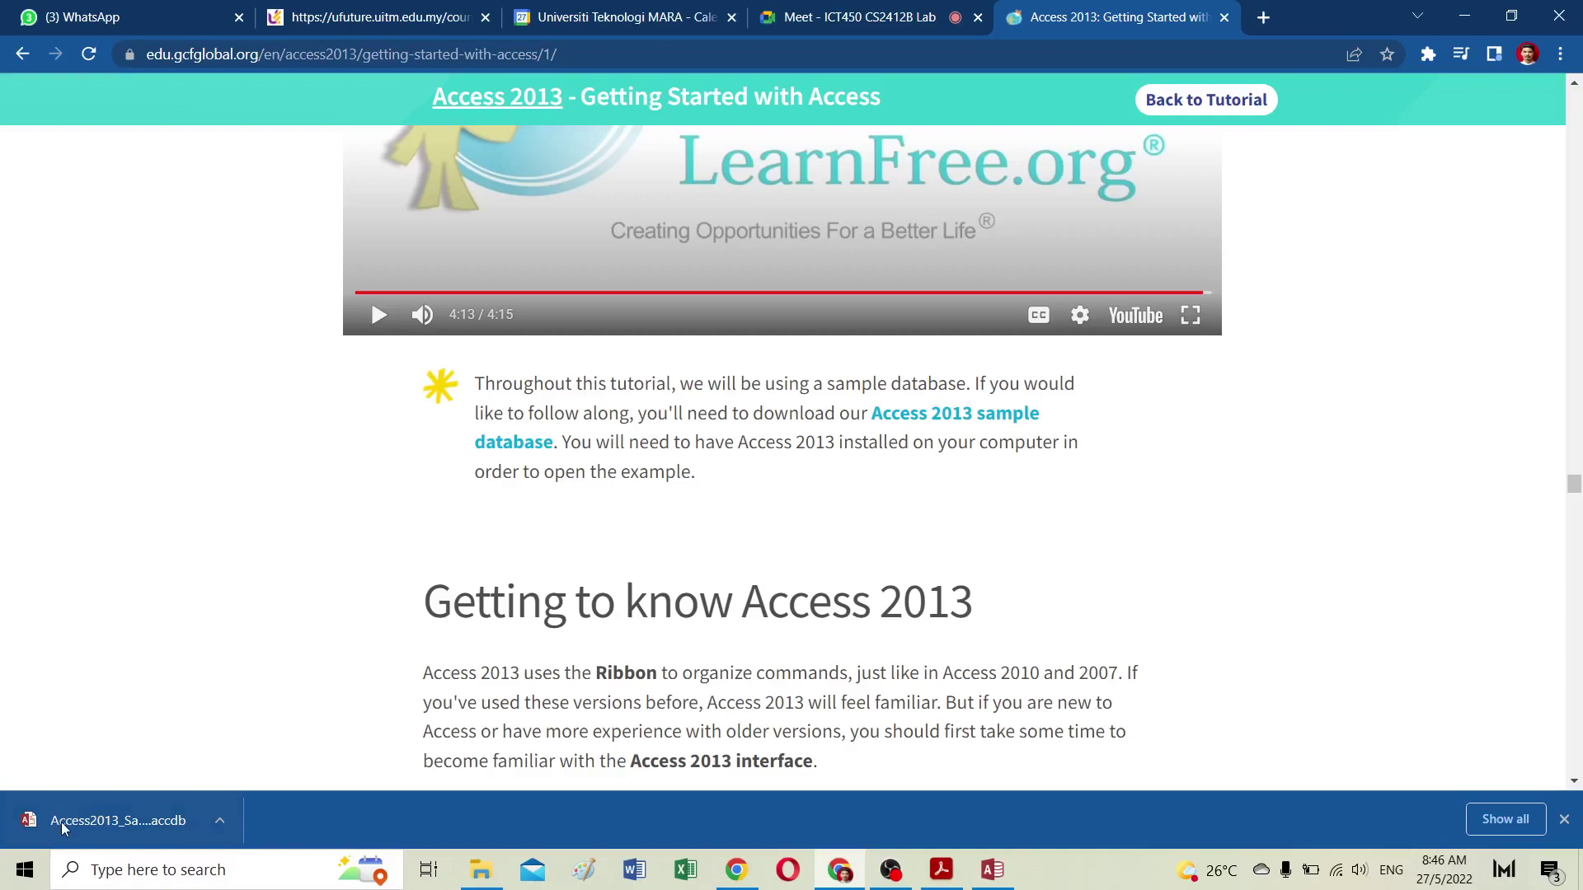
Step: Cancel the new blank database, minimize Access, and open the downloaded Access2013_SampleDatabase.accdb
click(1004, 875)
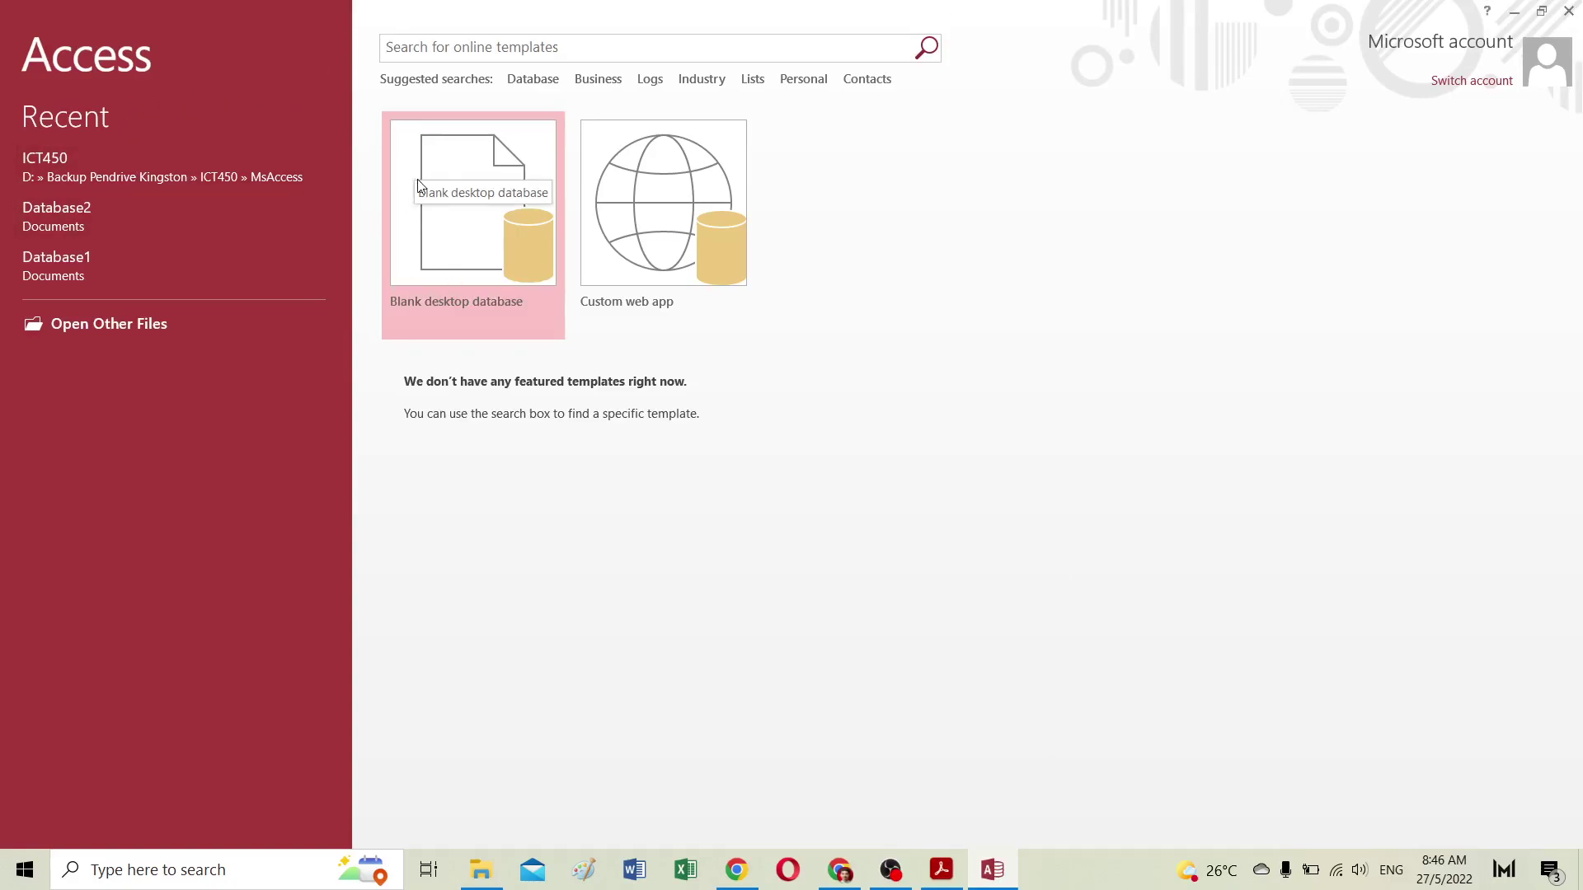
click(485, 258)
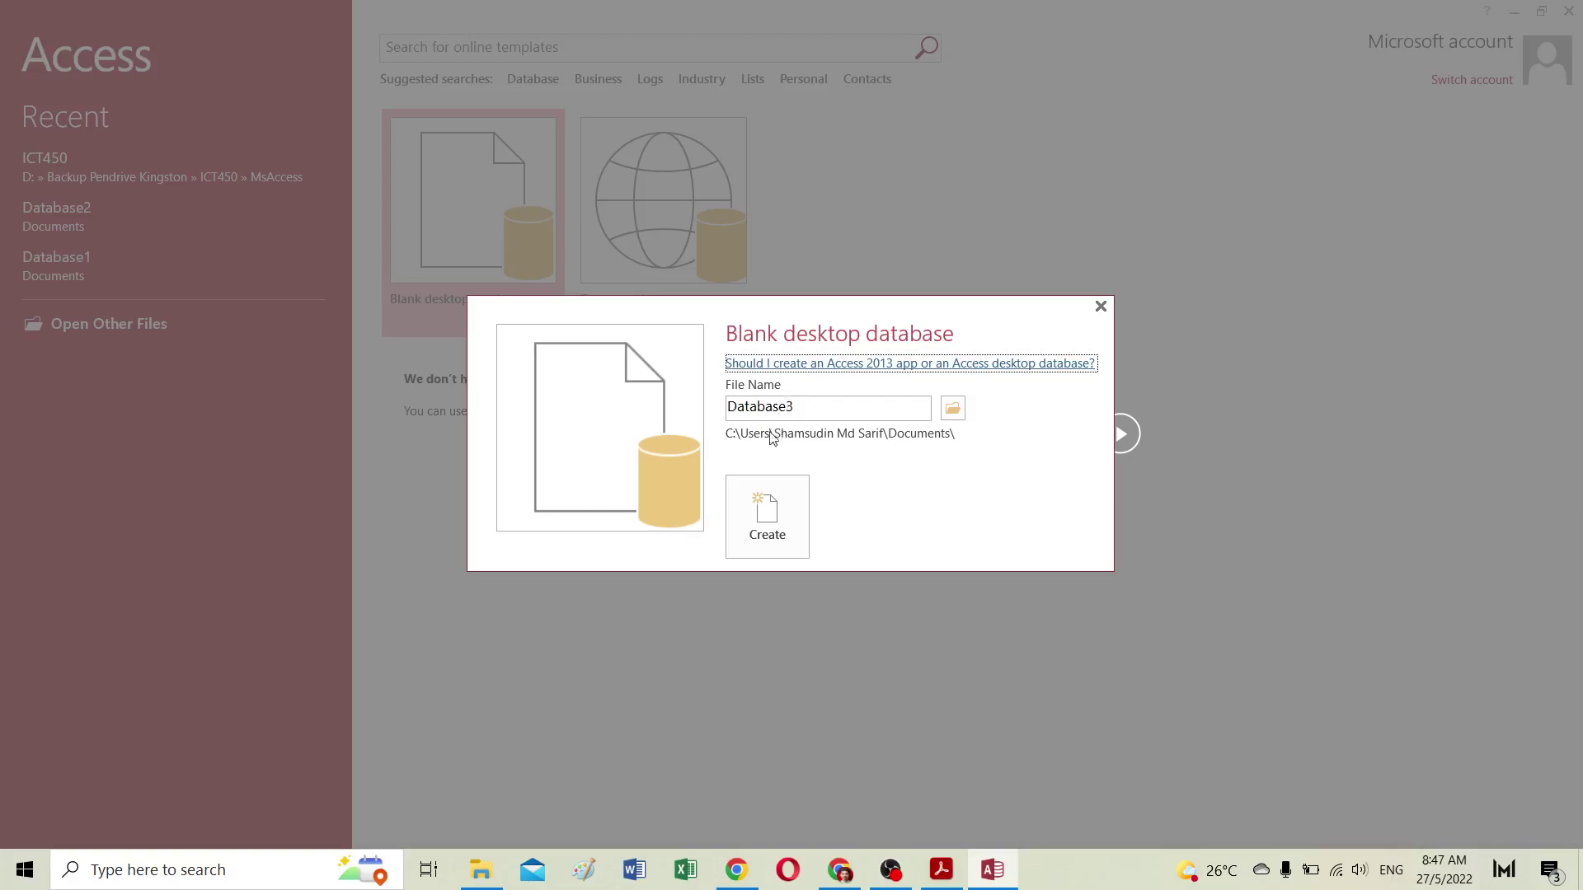
click(1101, 307)
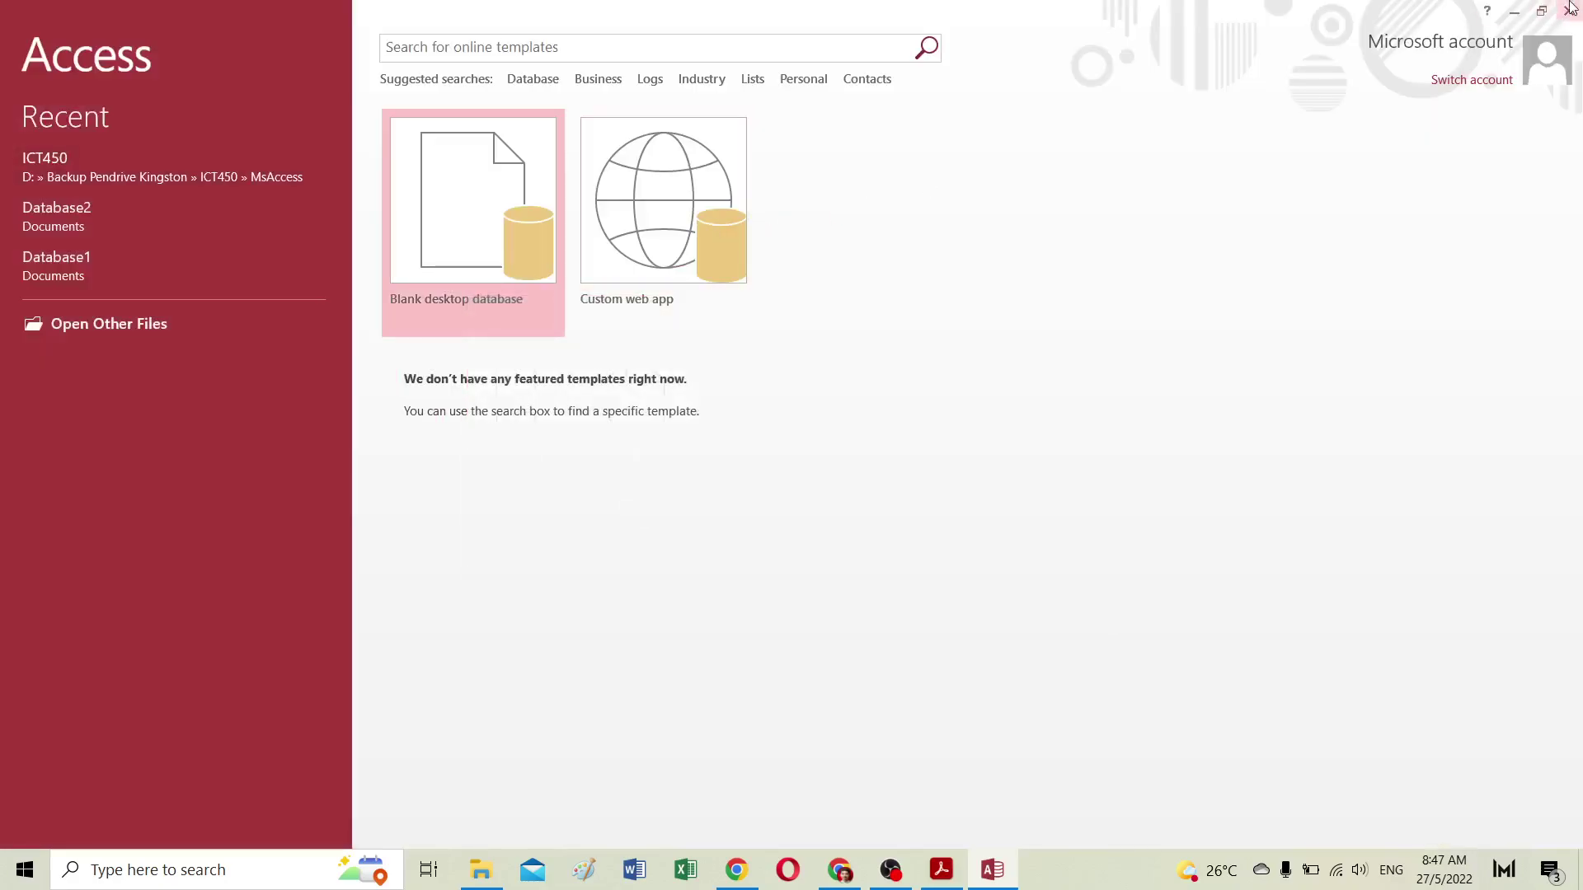
click(1513, 13)
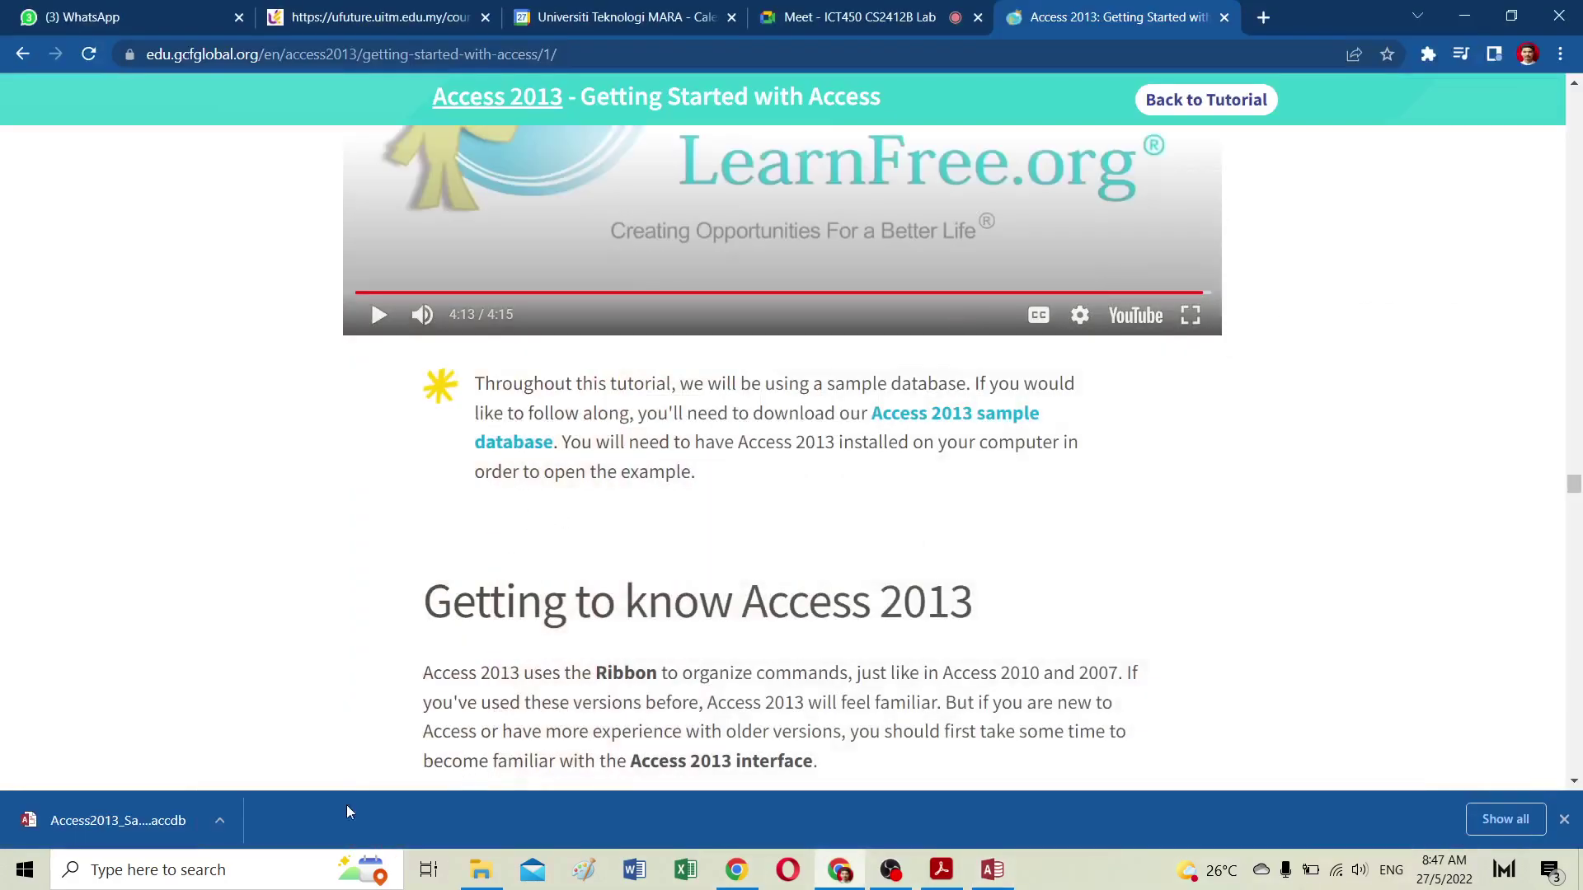
click(115, 818)
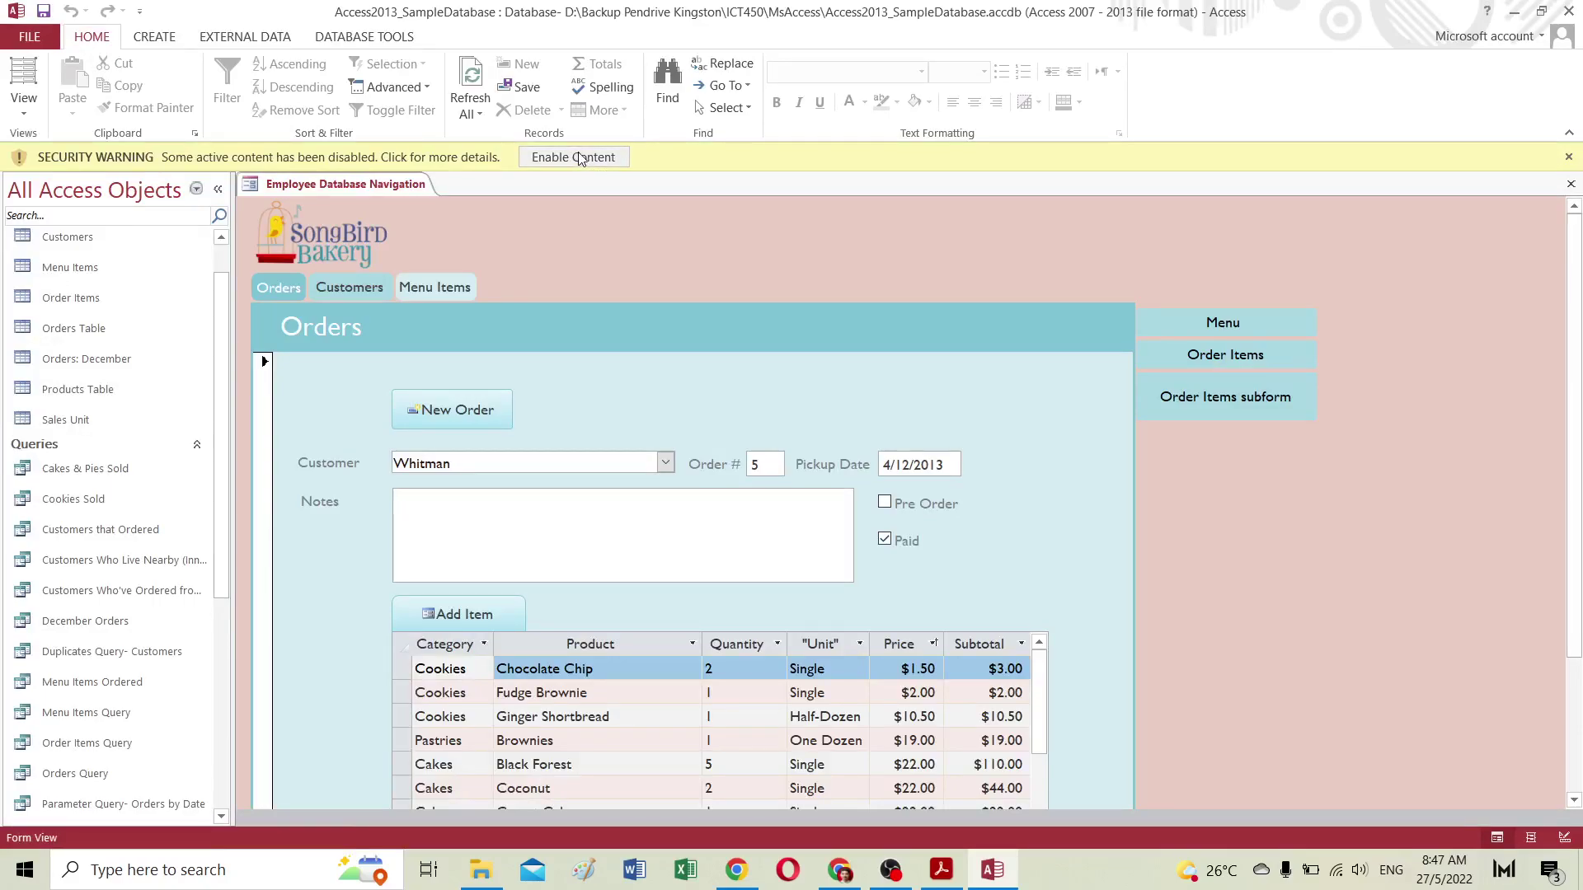
Step: Enable the sample database's content, view the Customers and Menu Items pages, and return to Orders
click(575, 157)
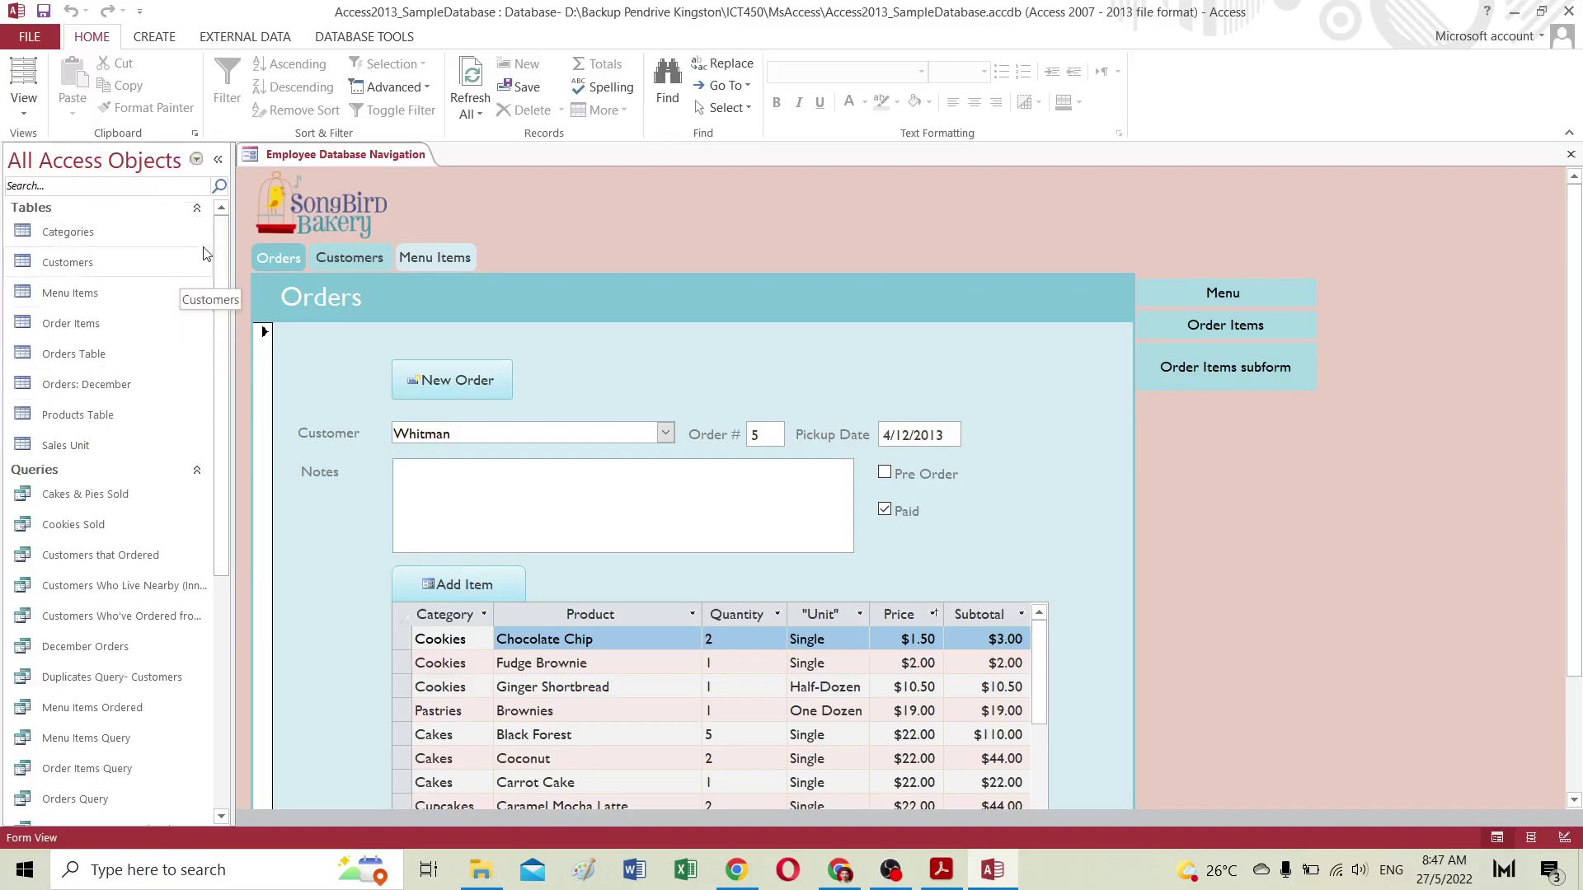
mouse_move(232, 245)
mouse_down()
mouse_move(204, 515)
mouse_move(224, 452)
mouse_move(225, 226)
mouse_up()
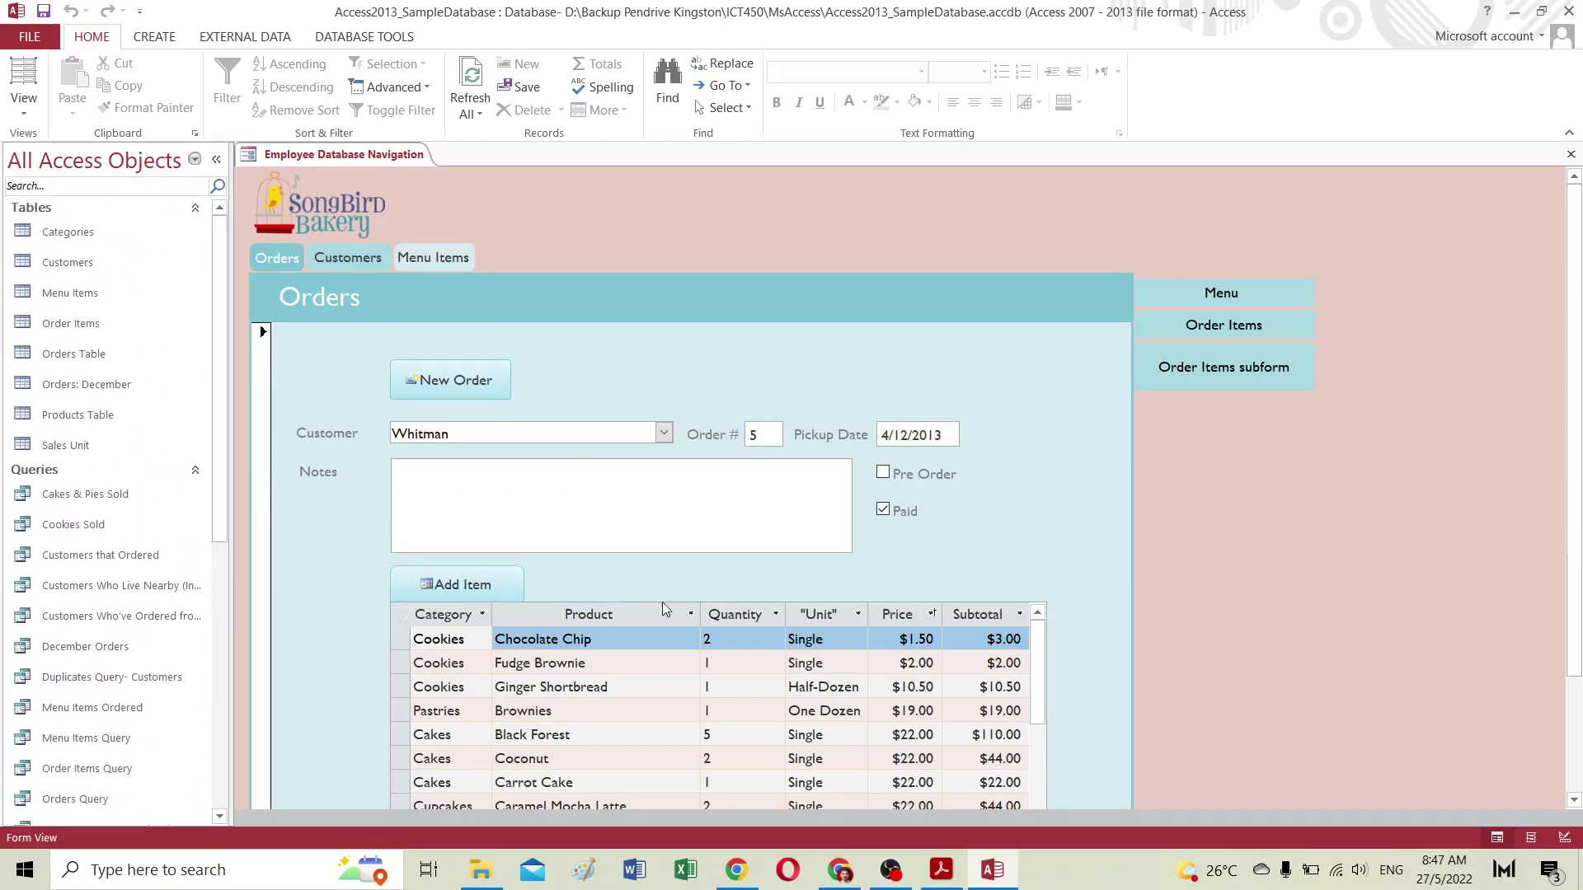
click(344, 249)
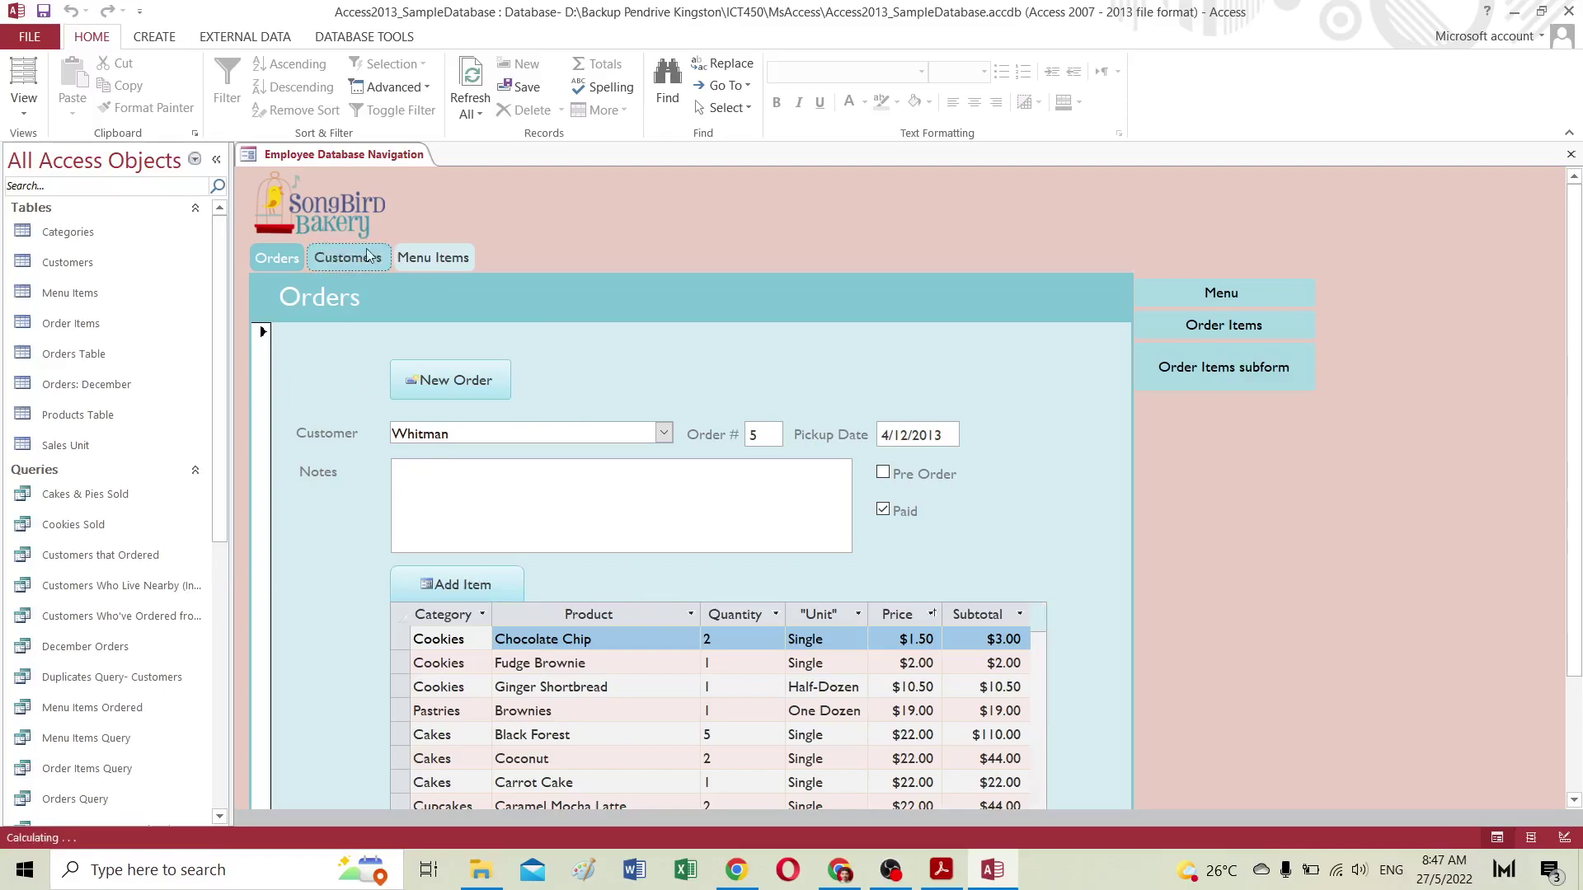
click(437, 260)
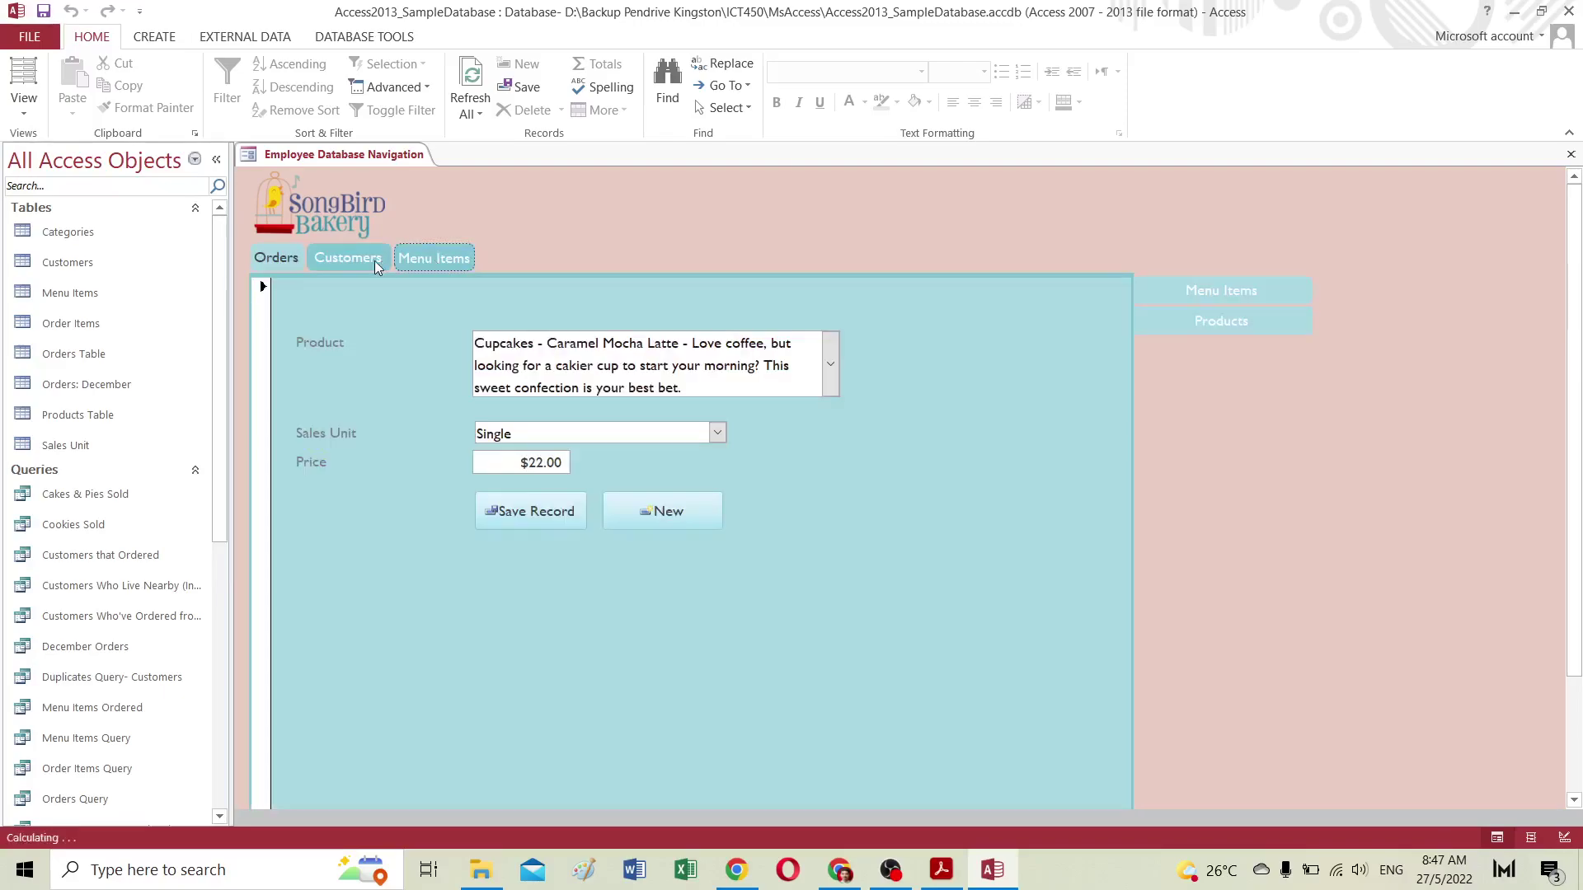
click(255, 258)
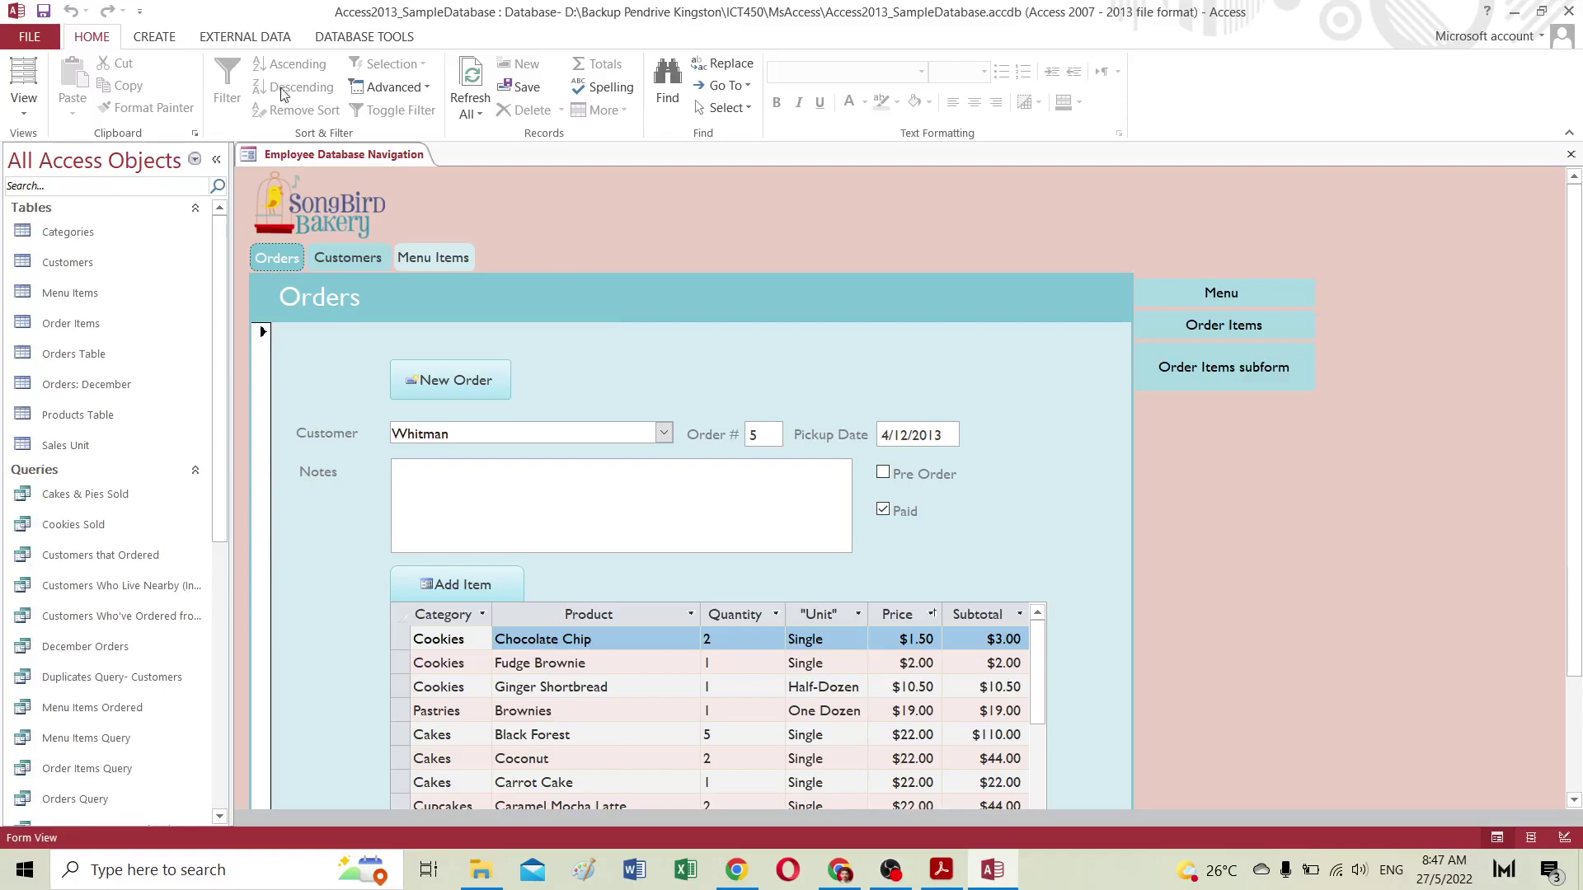
click(156, 37)
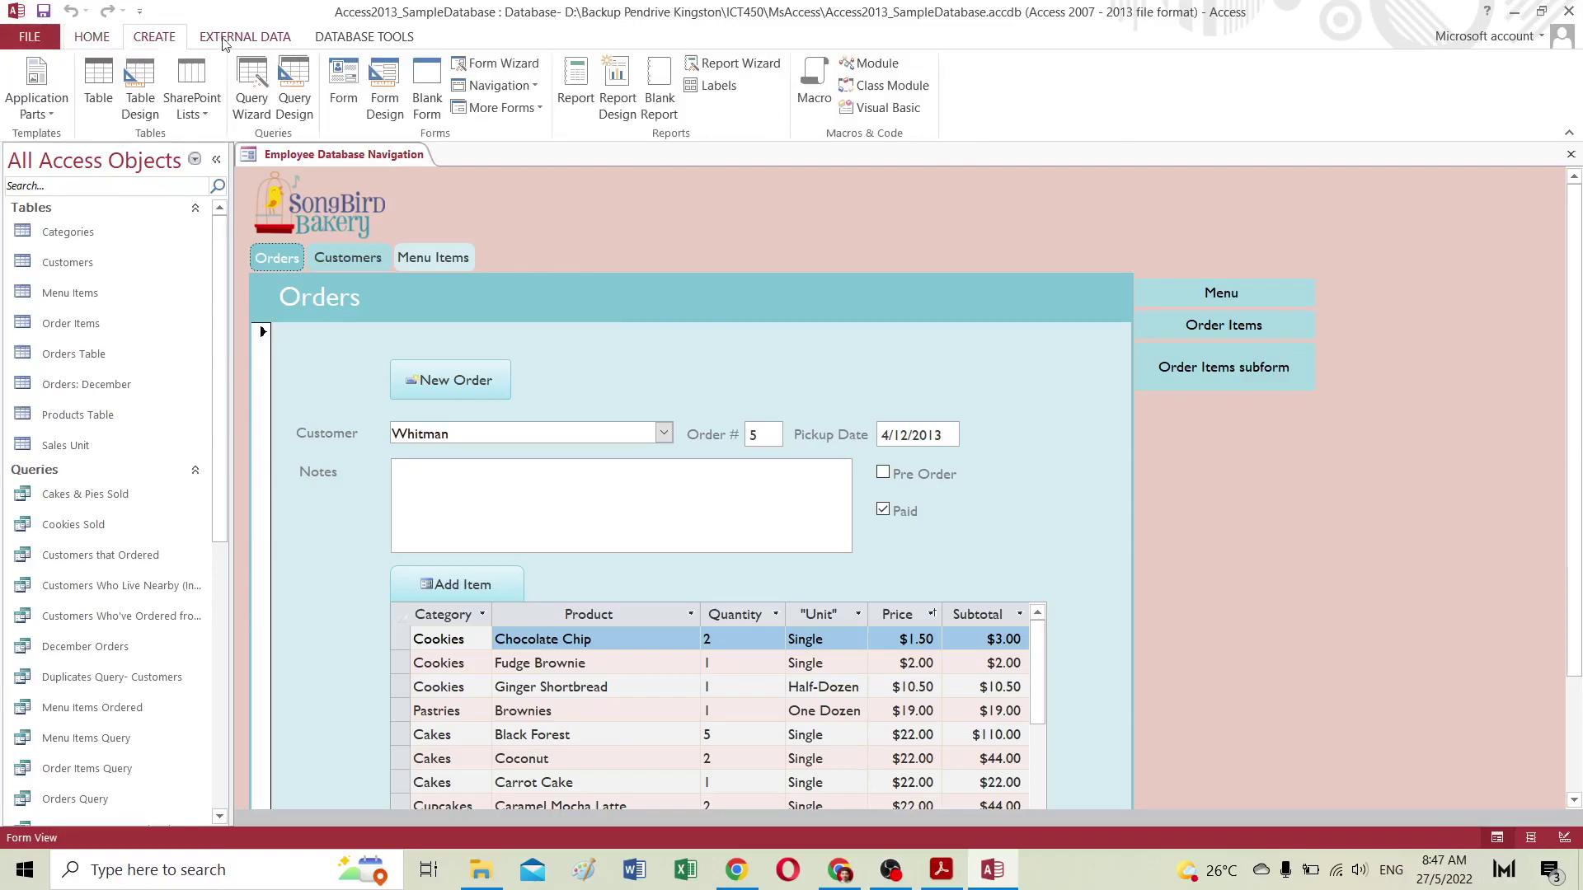
click(239, 38)
click(354, 38)
click(89, 38)
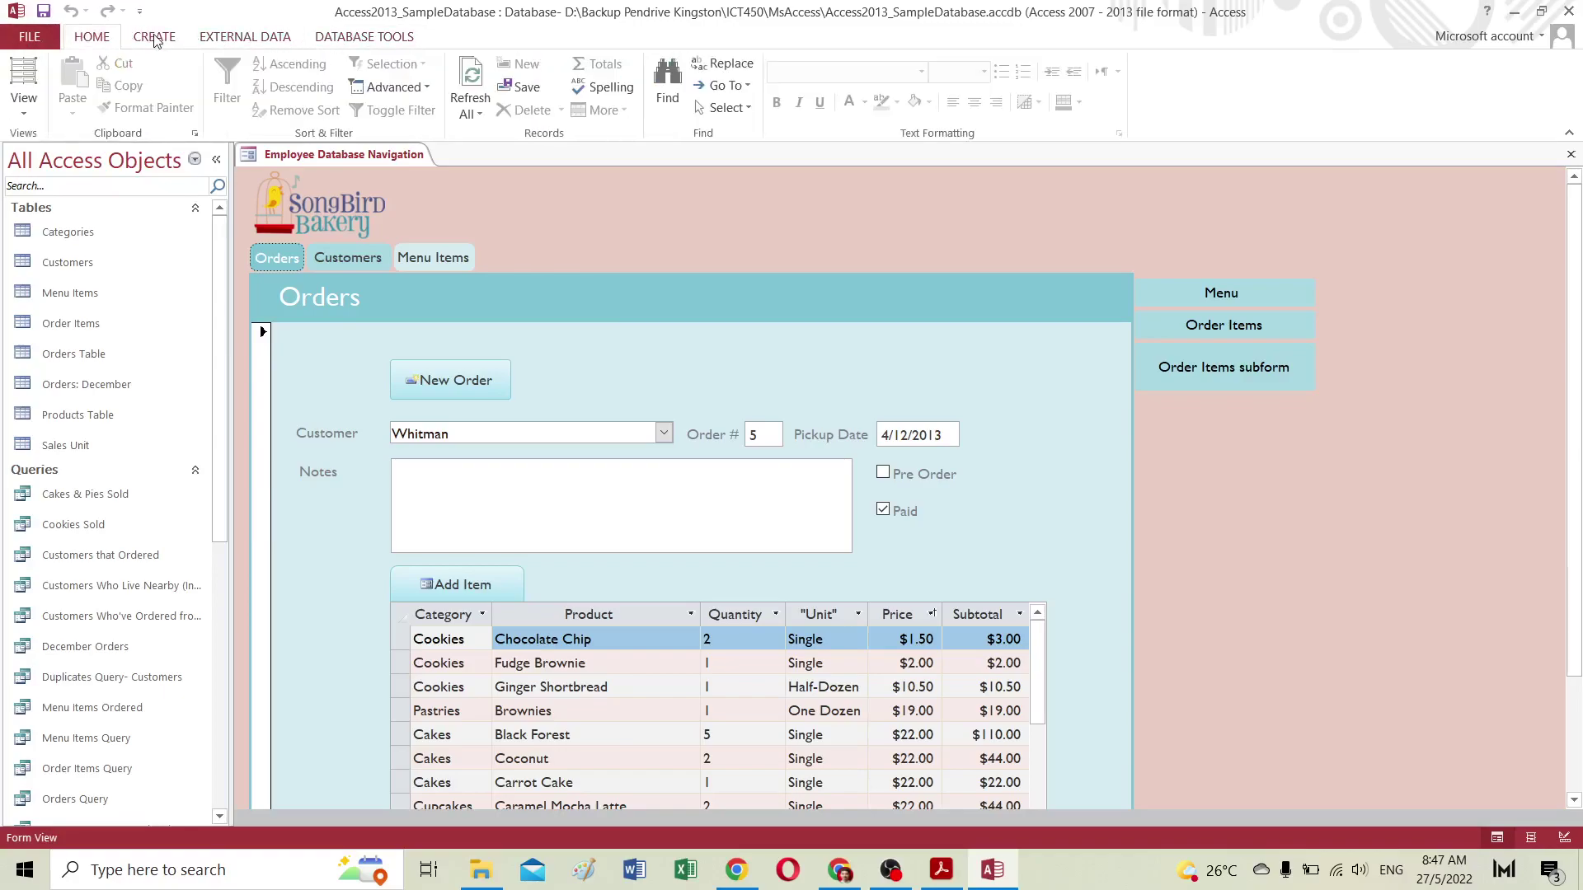
click(155, 38)
click(252, 38)
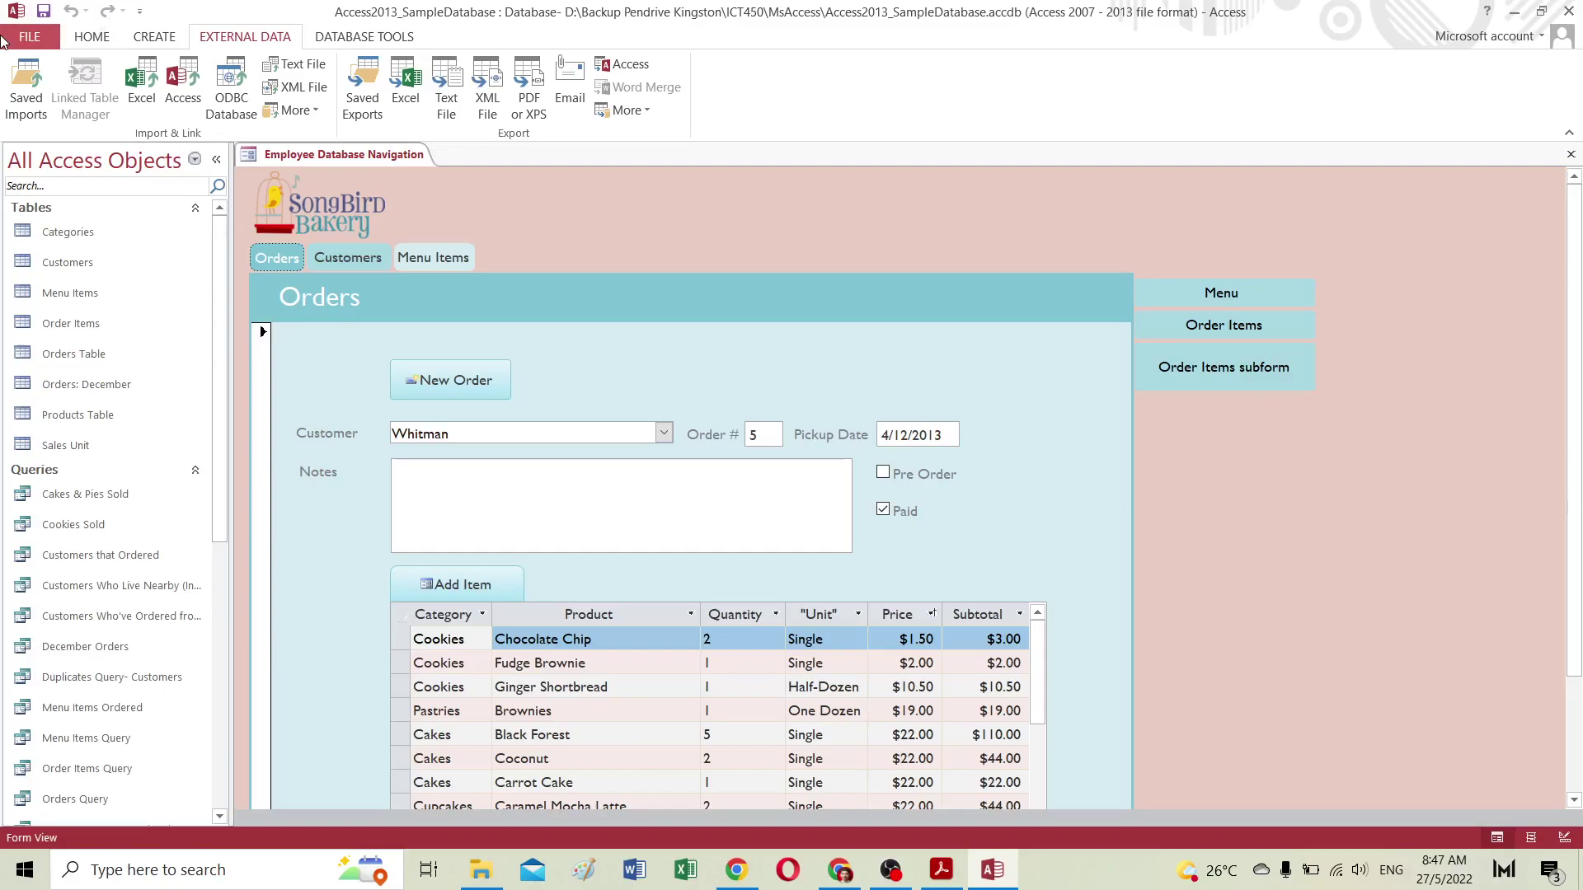
click(8, 39)
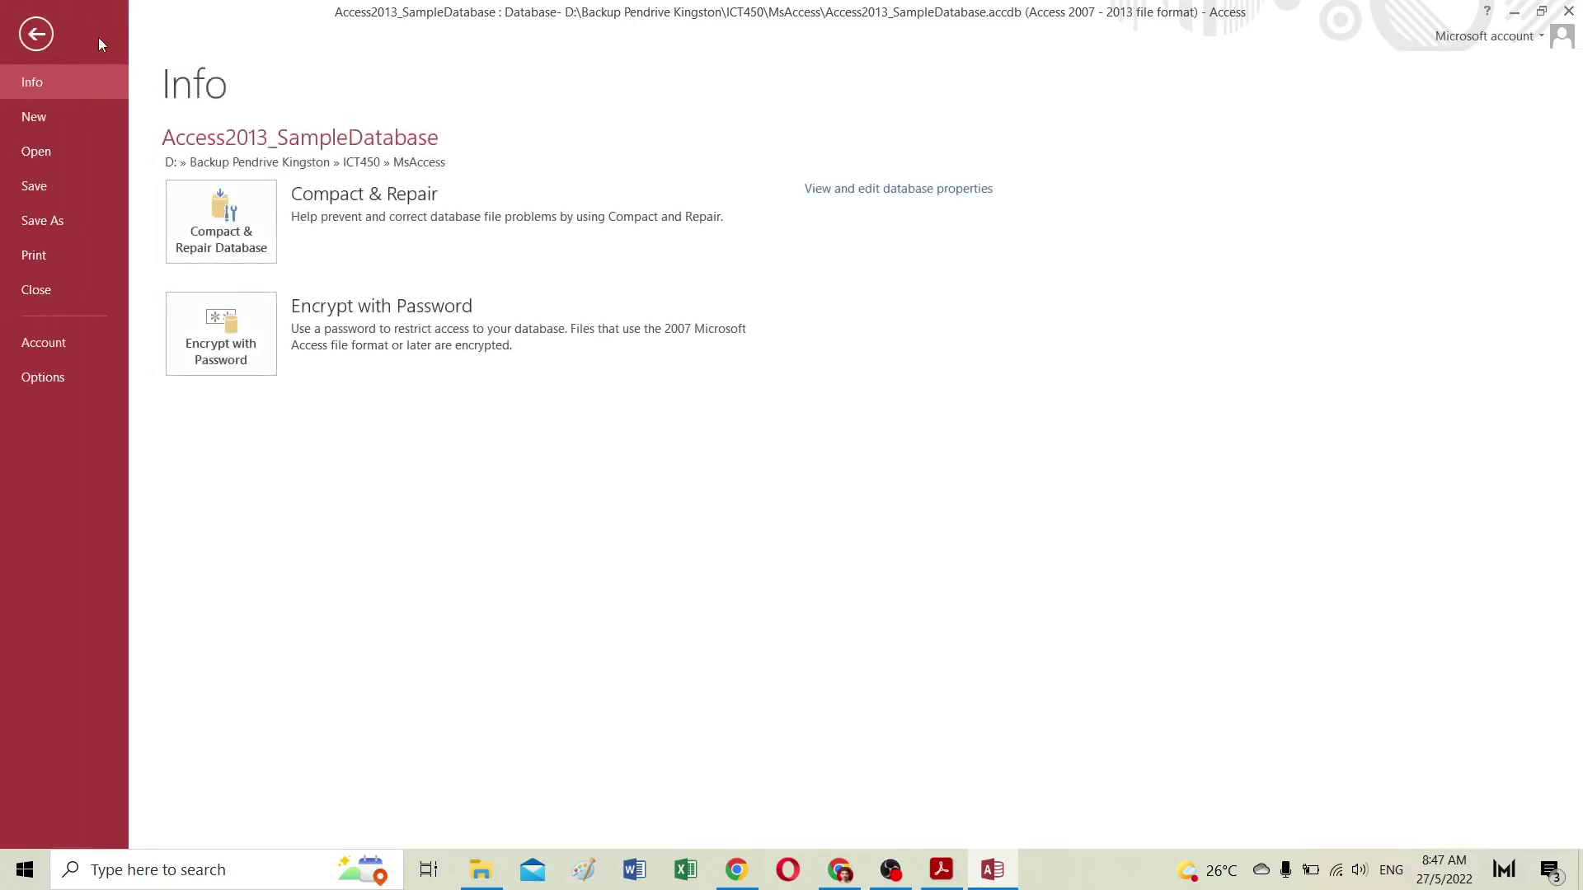
click(35, 36)
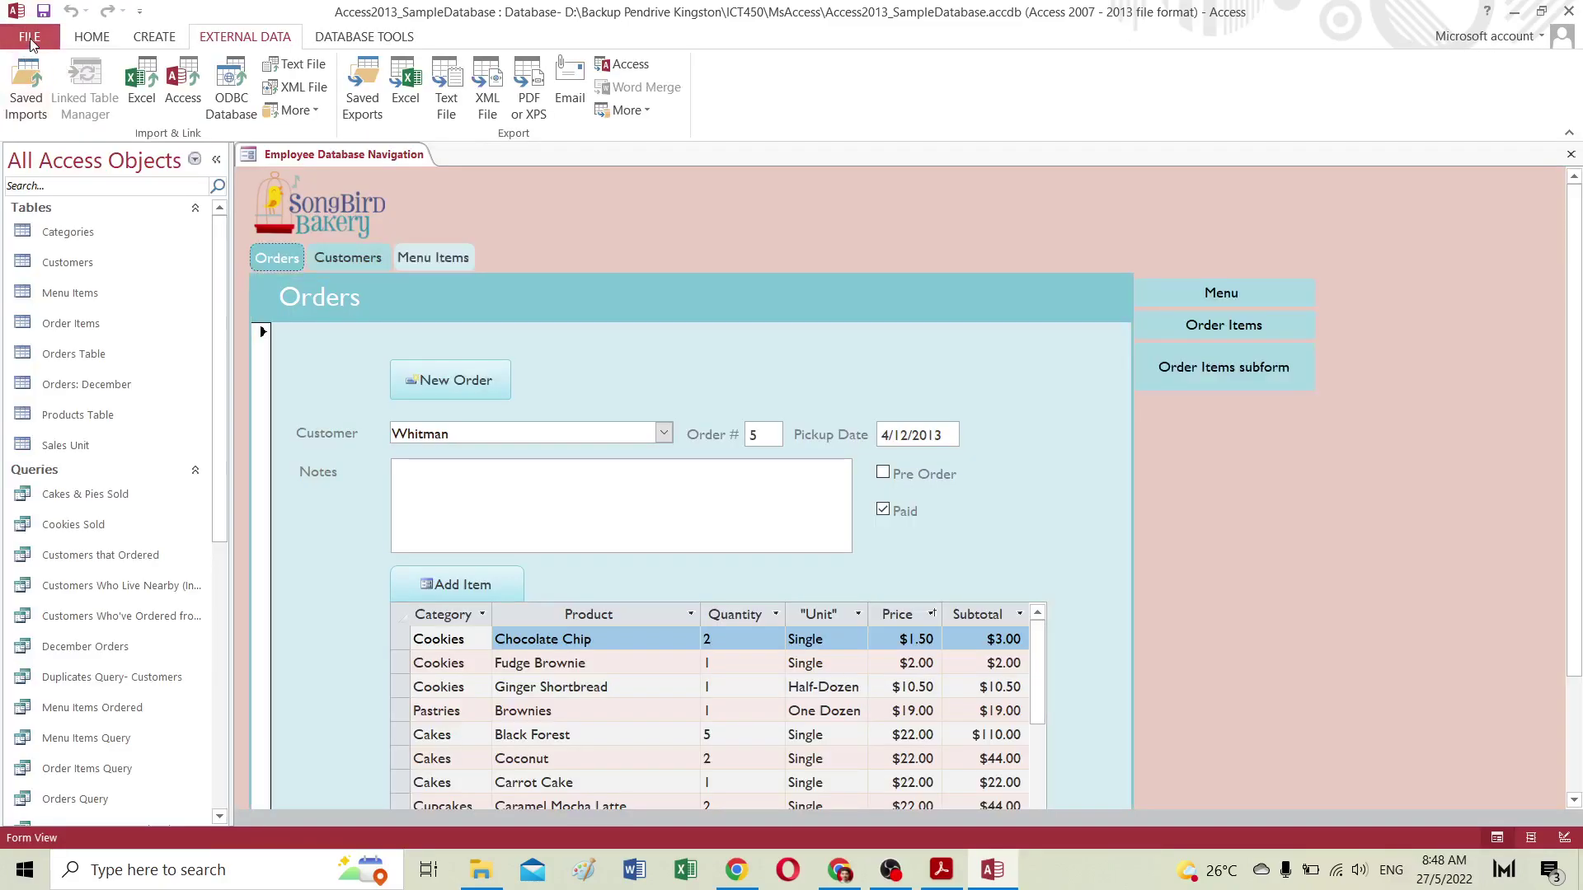
click(31, 41)
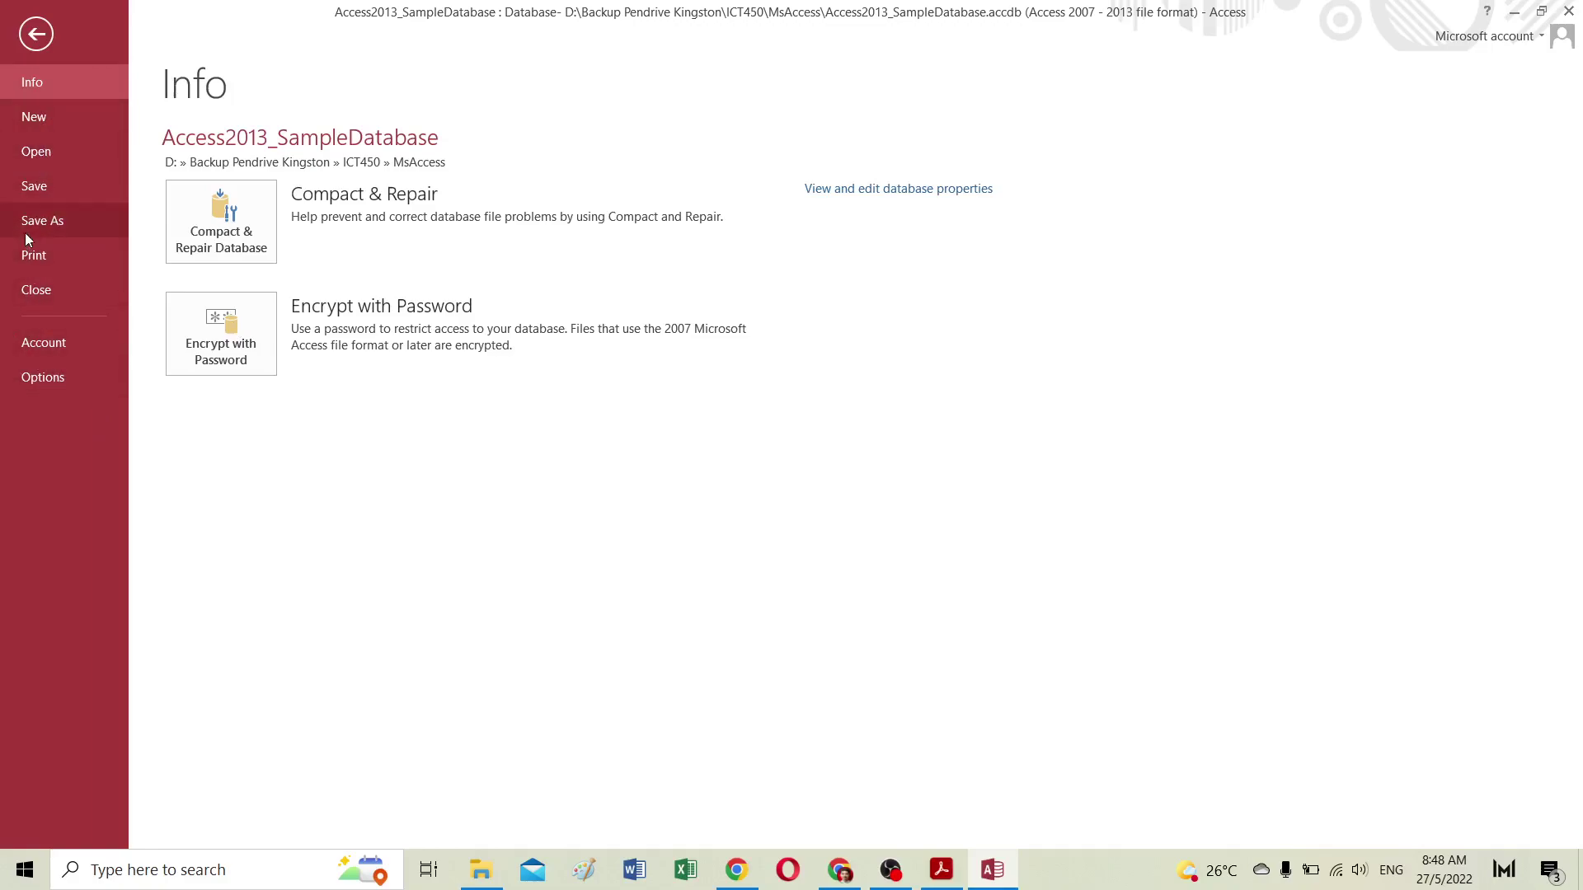
click(32, 265)
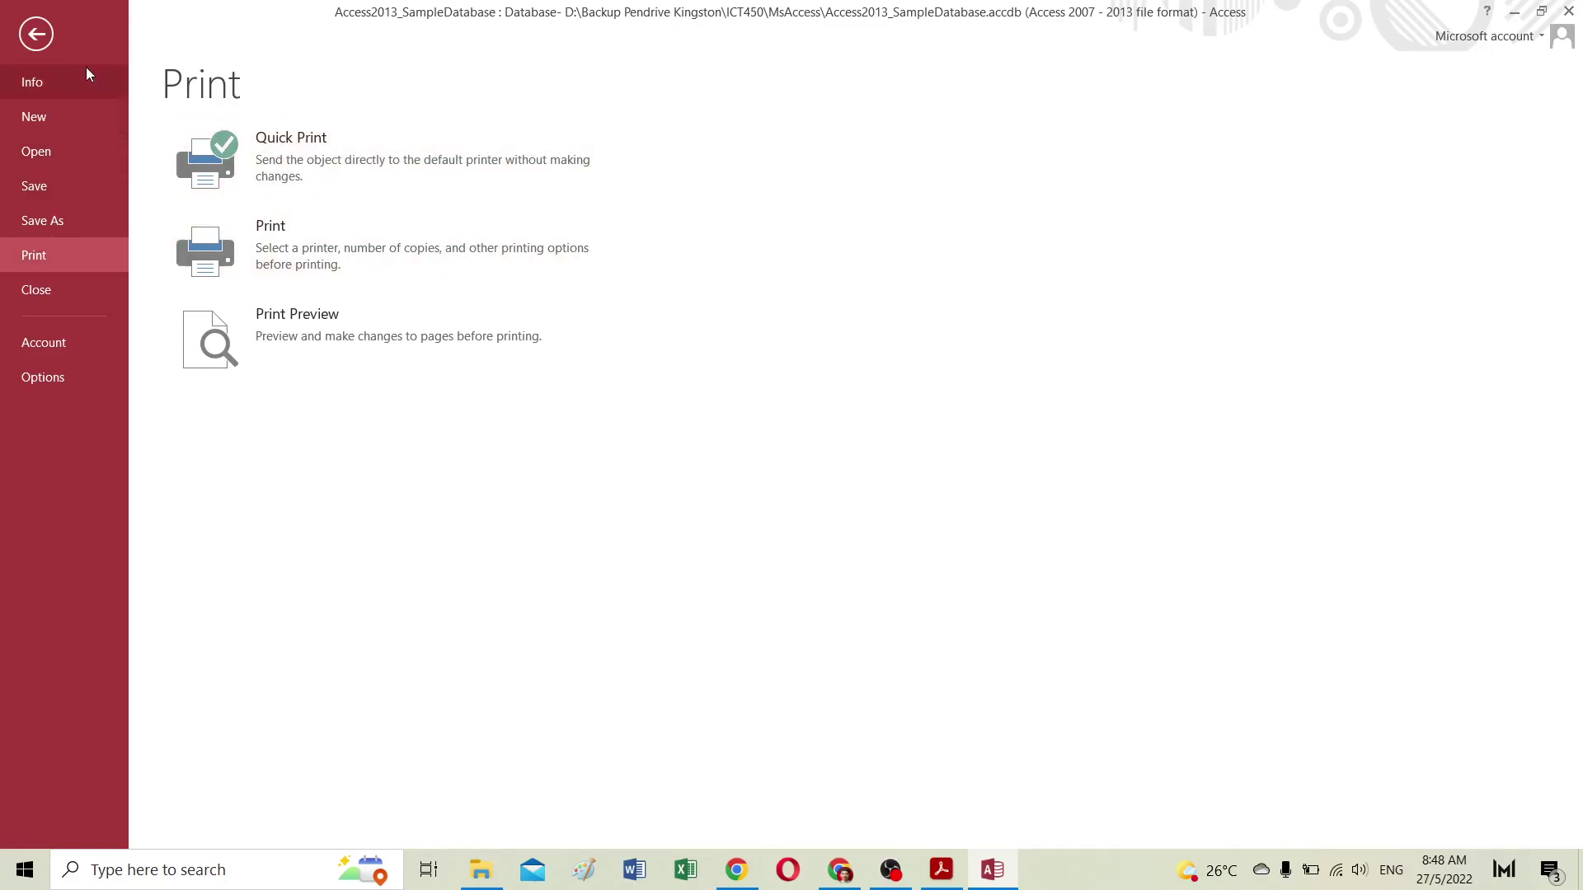
click(36, 34)
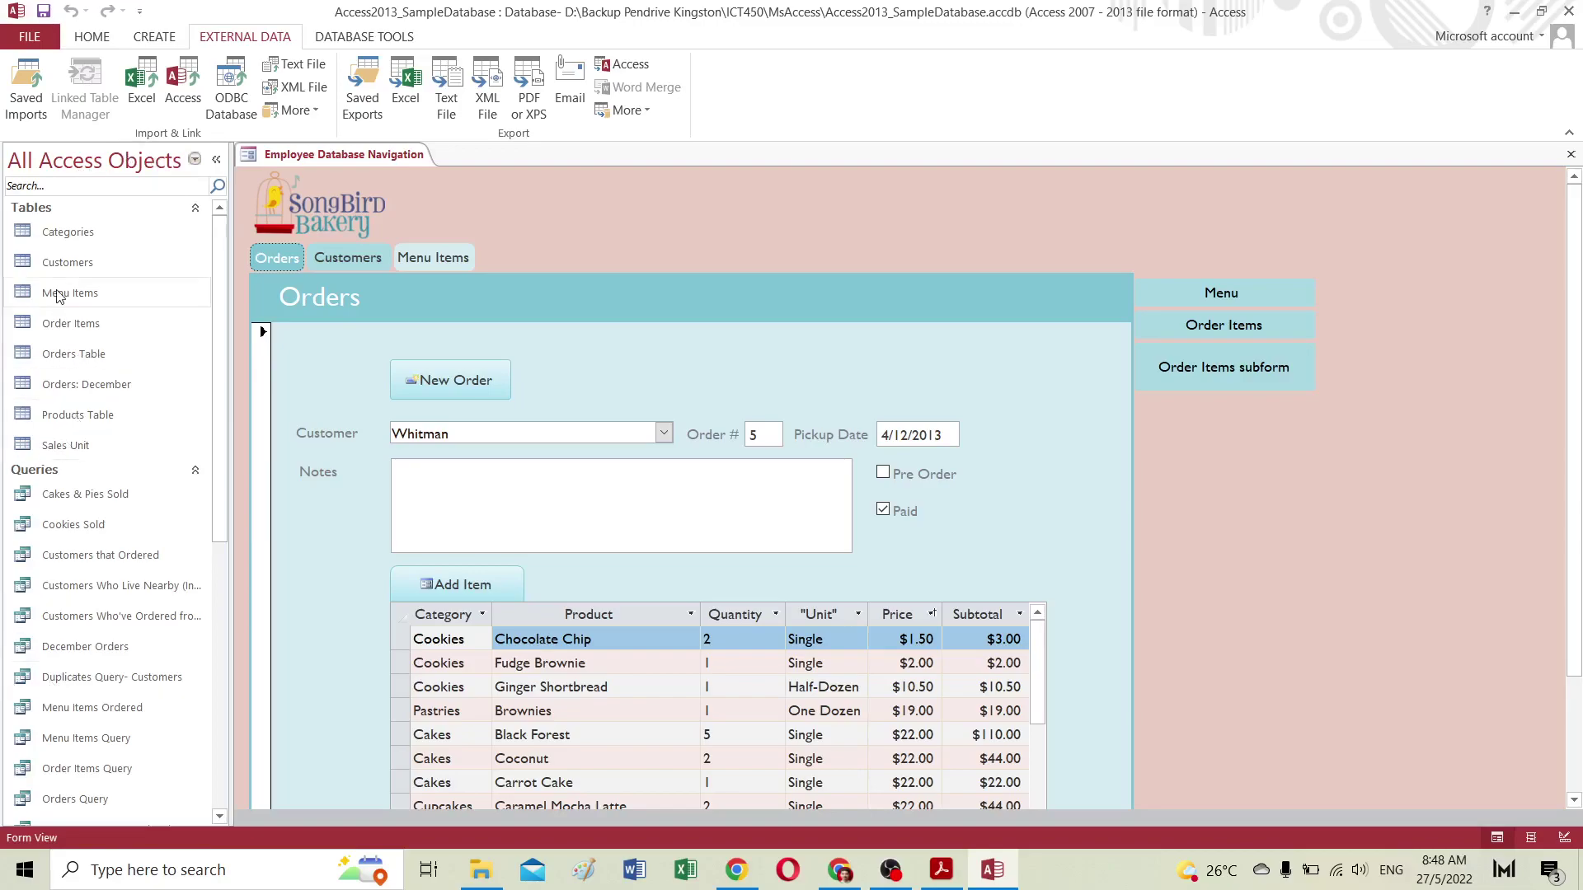
Step: Open the Categories and Order Items tables and scroll through Order Items' 160 records
double_click(67, 234)
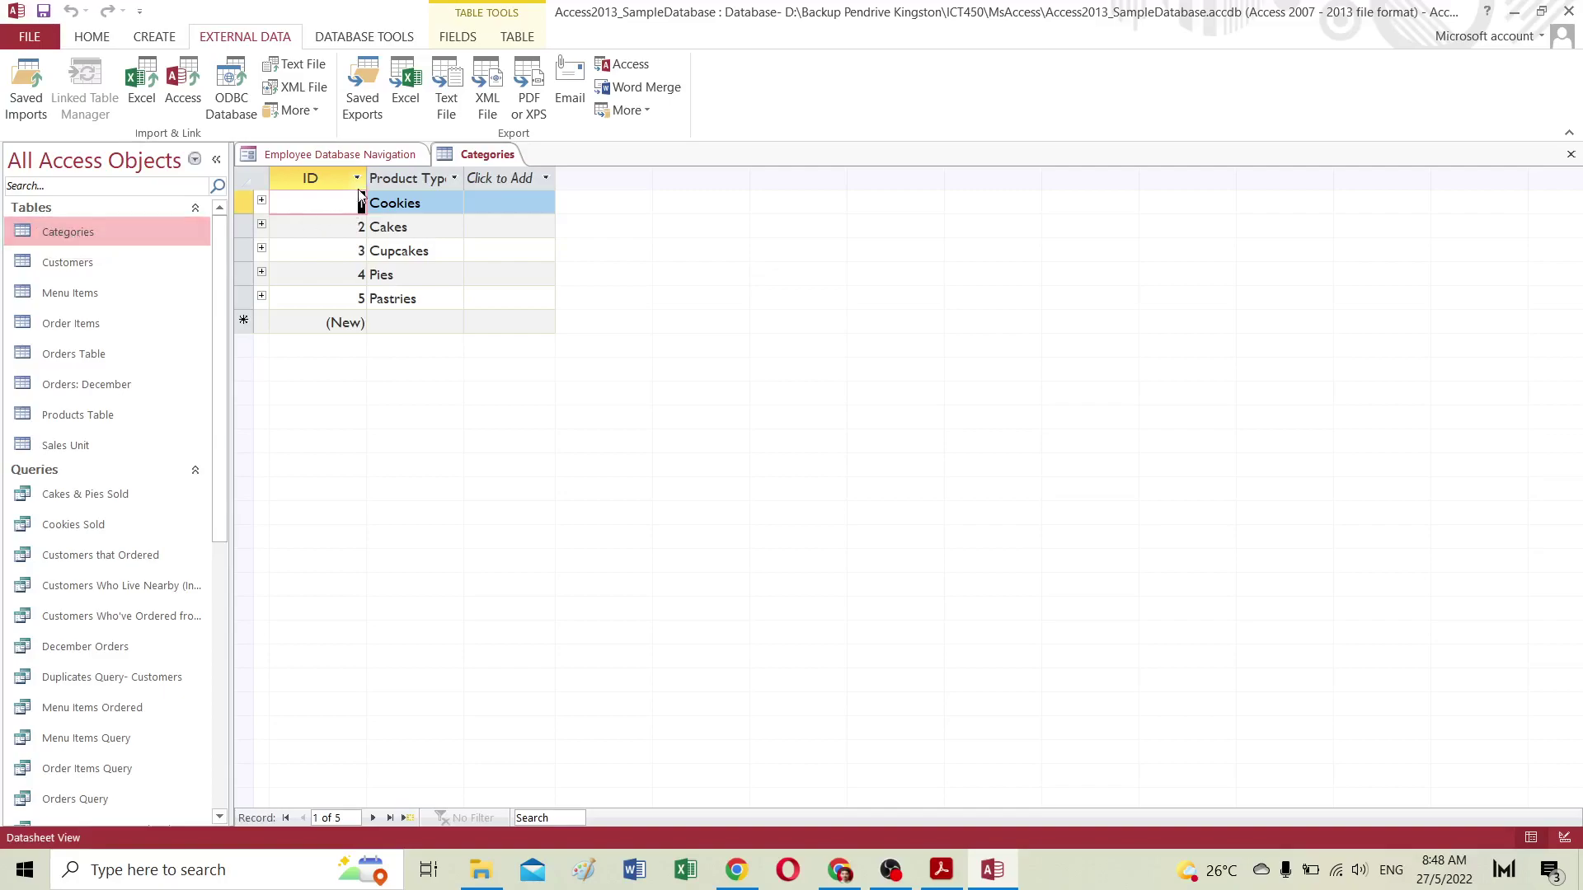
double_click(85, 324)
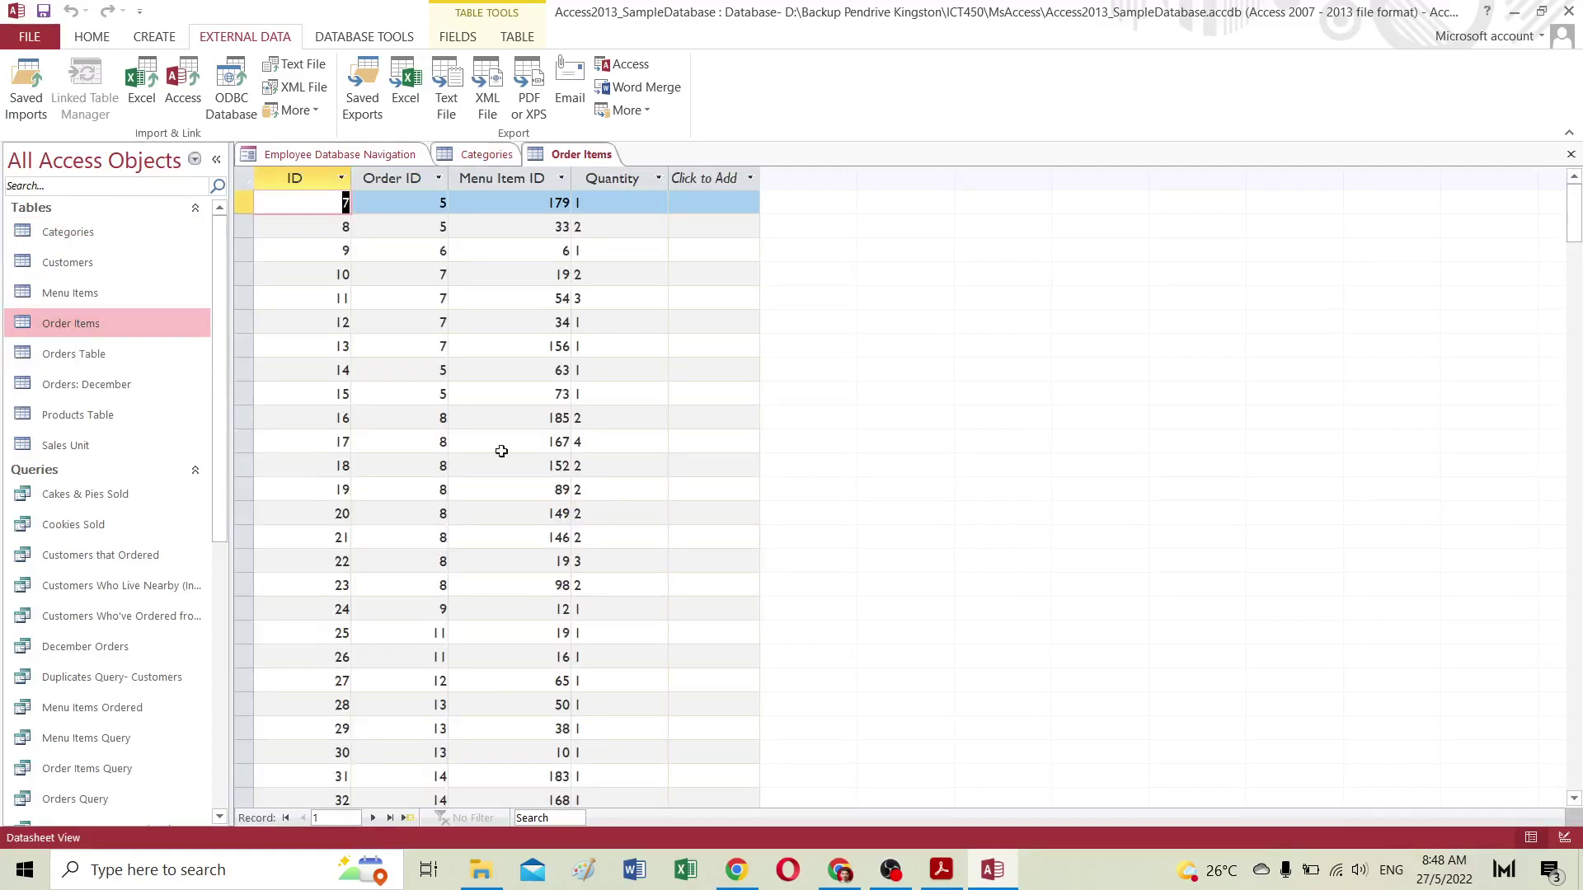
scroll(530, 396, down, 10)
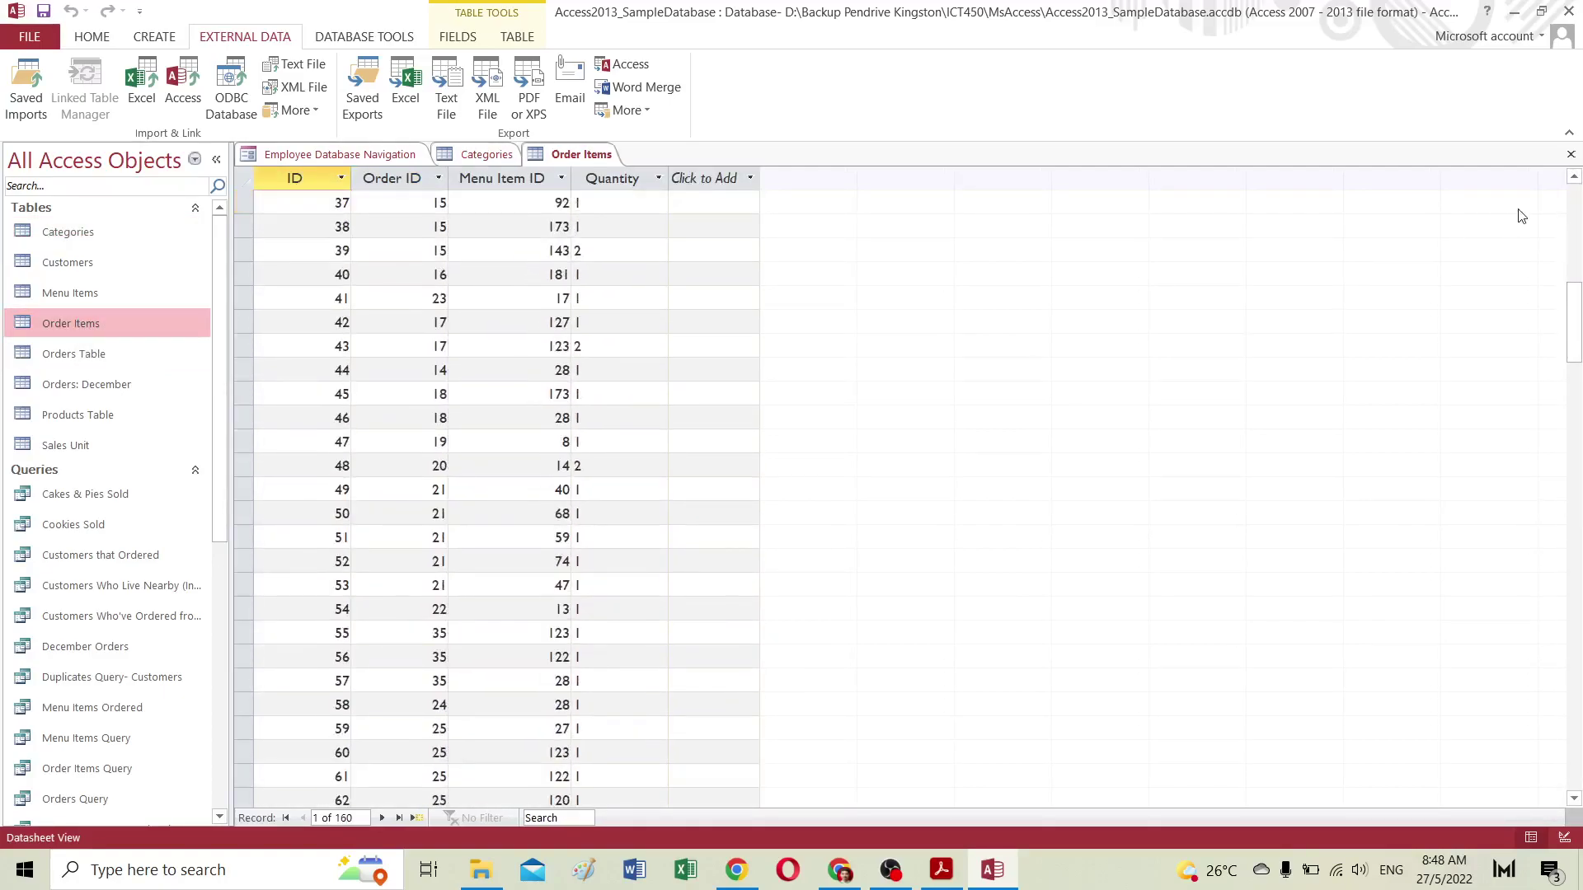
drag(1578, 285, 1577, 198)
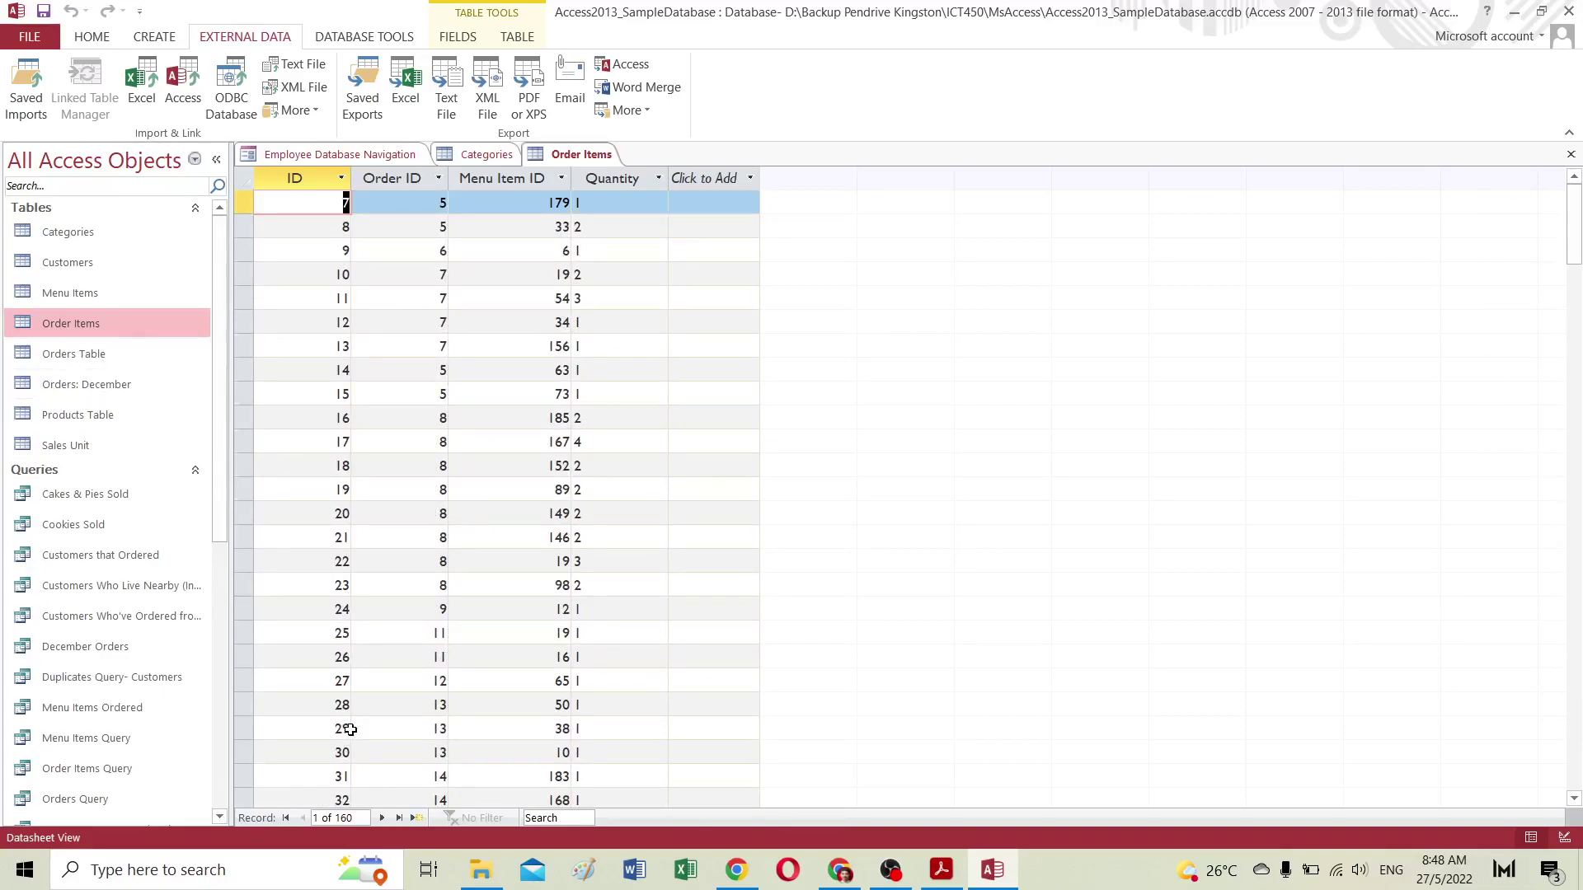
Step: Check the tutorial page, then return to Access and open the All Access Objects grouping menu
click(847, 873)
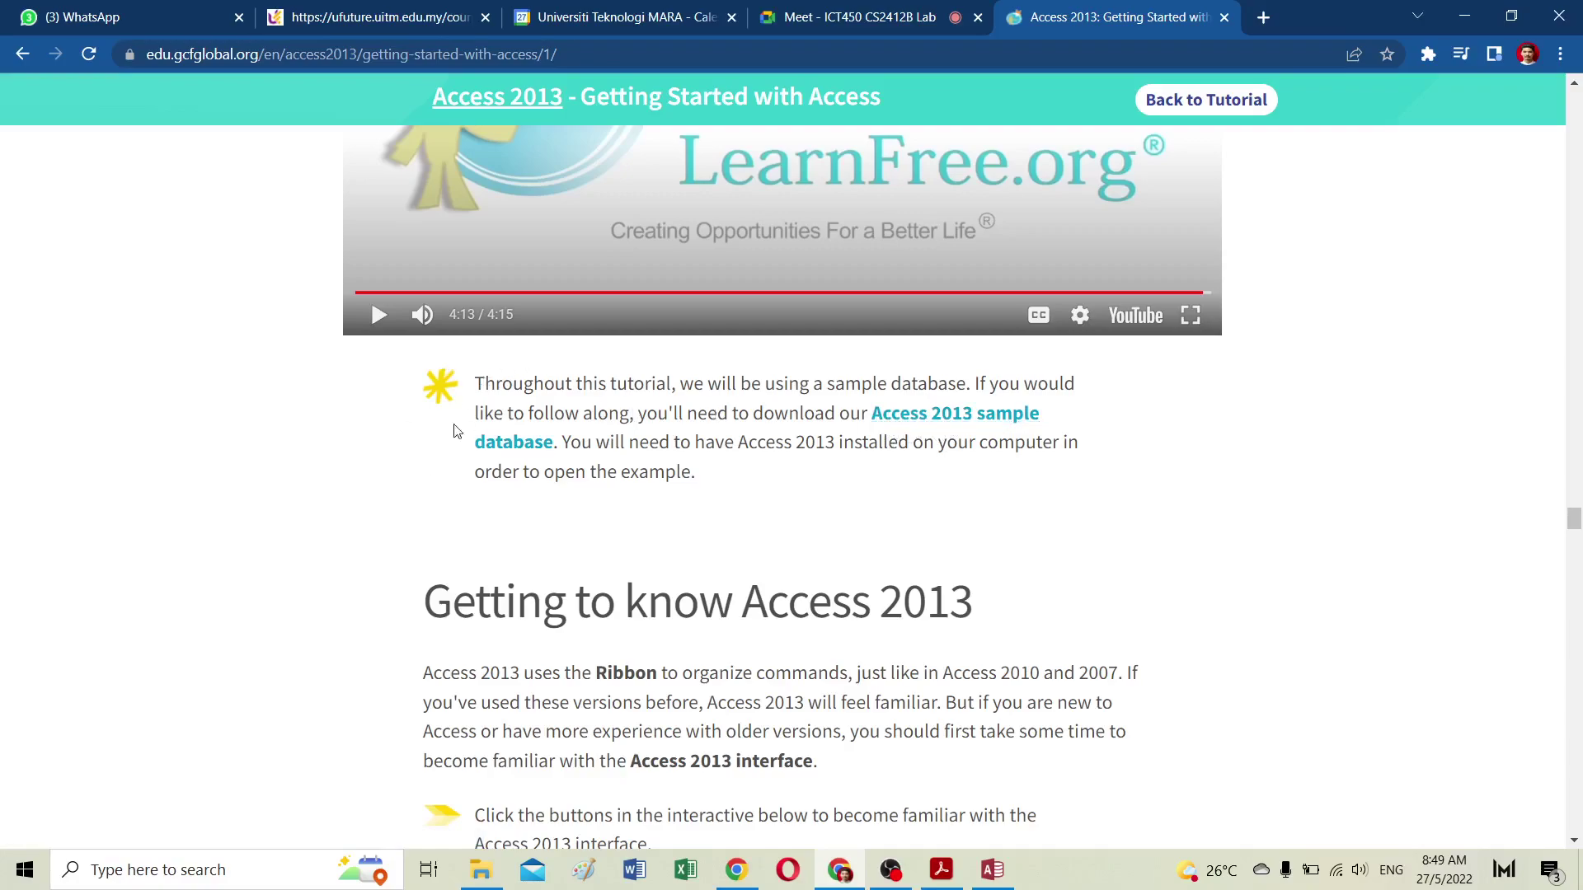
click(989, 880)
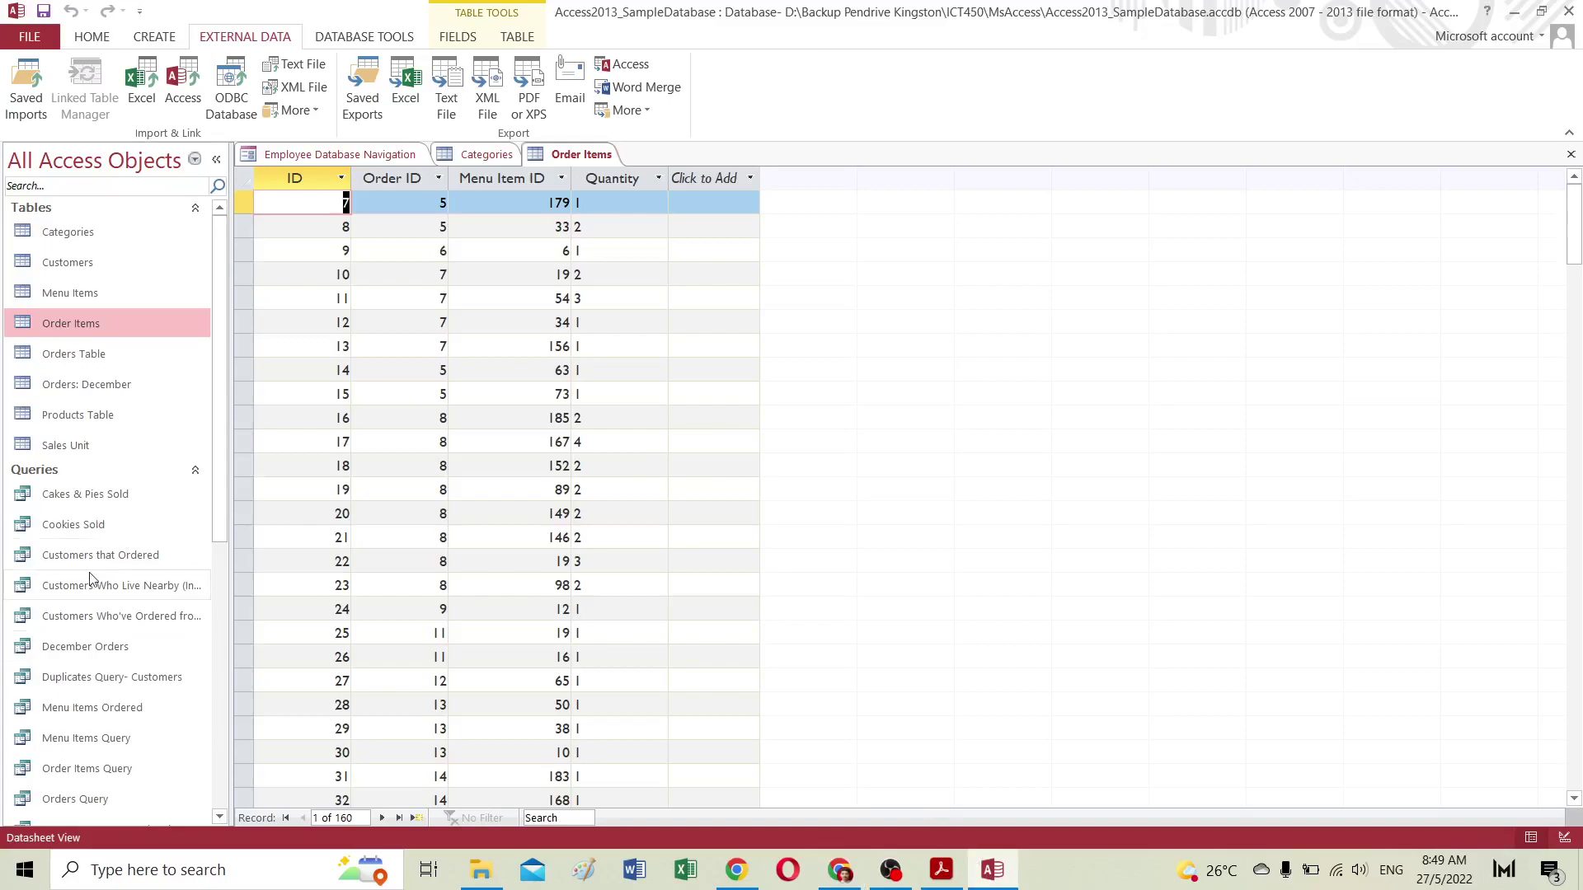
click(195, 161)
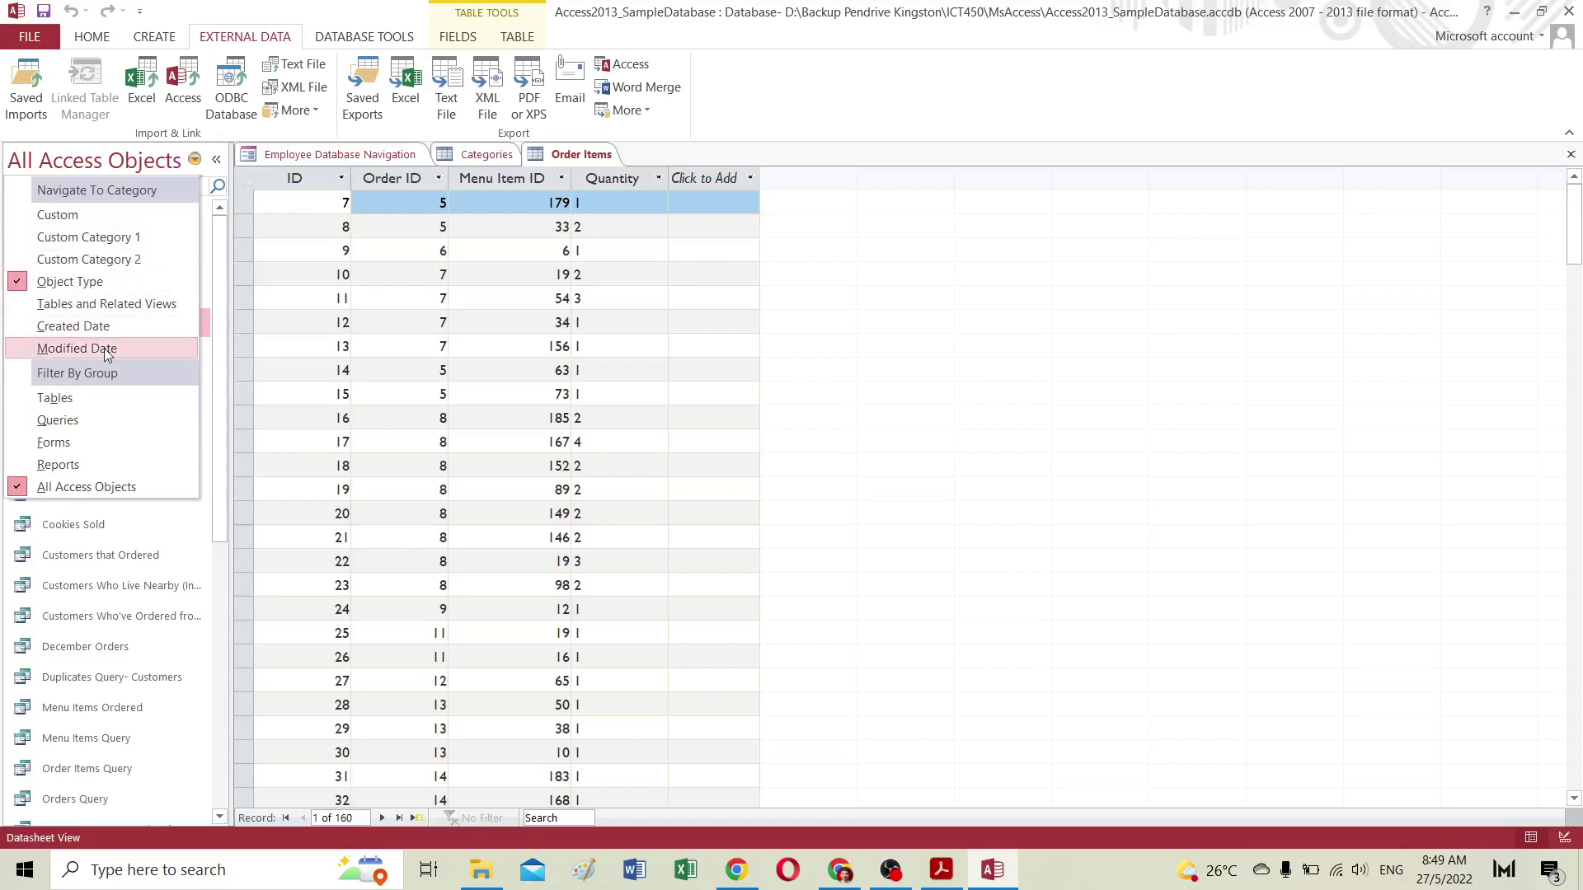
Step: Collapse the Tables, Queries, Forms and Reports groups, then re-expand Tables to list the eight tables
click(115, 165)
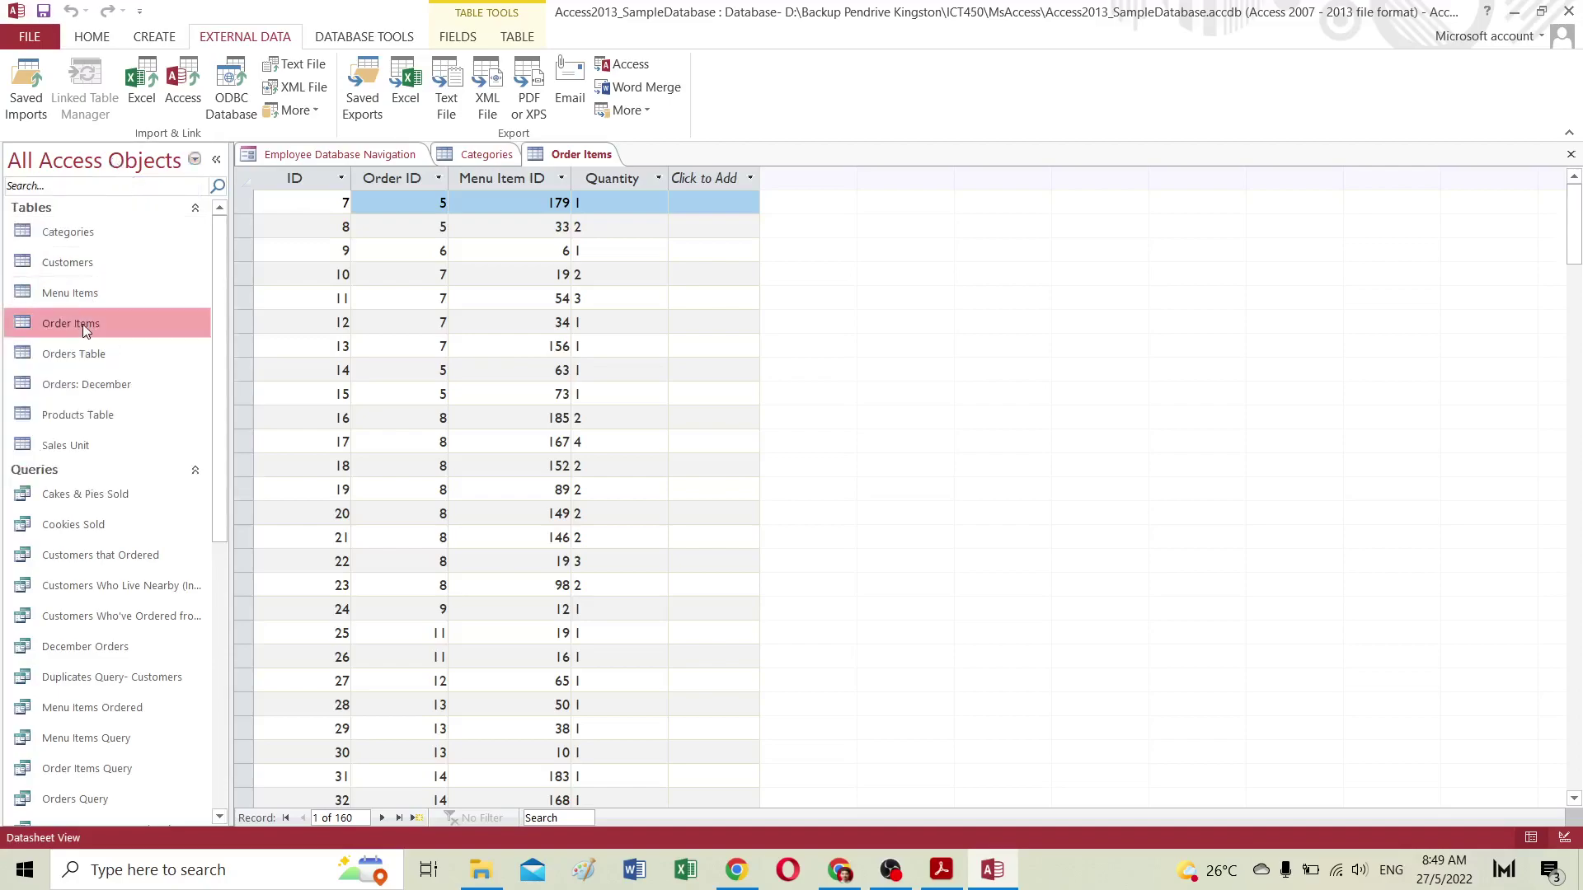
click(134, 210)
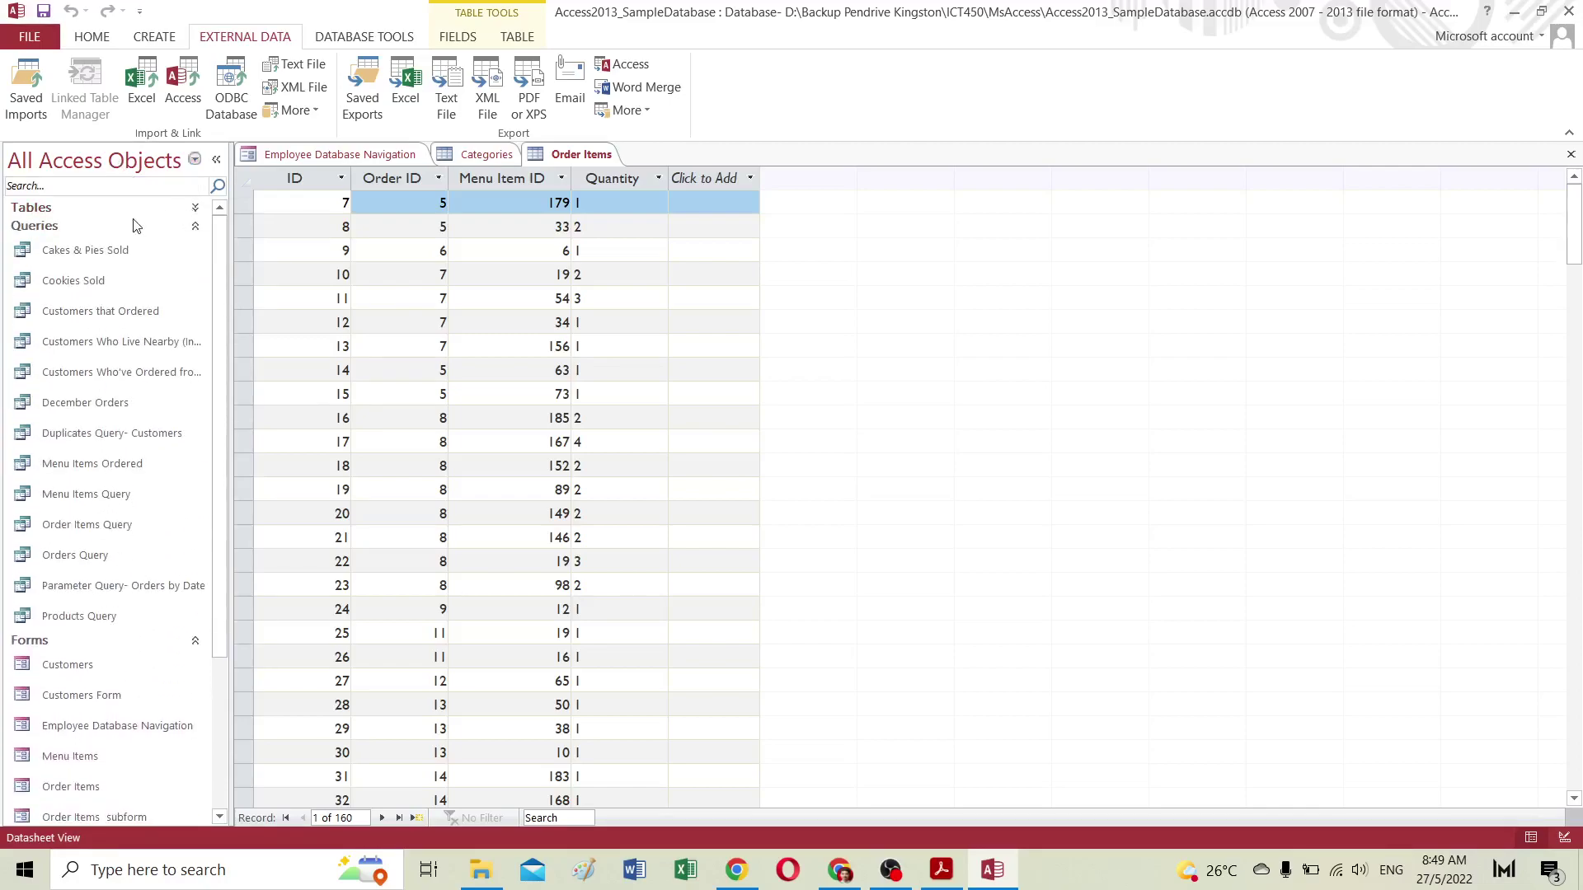
click(137, 226)
click(50, 244)
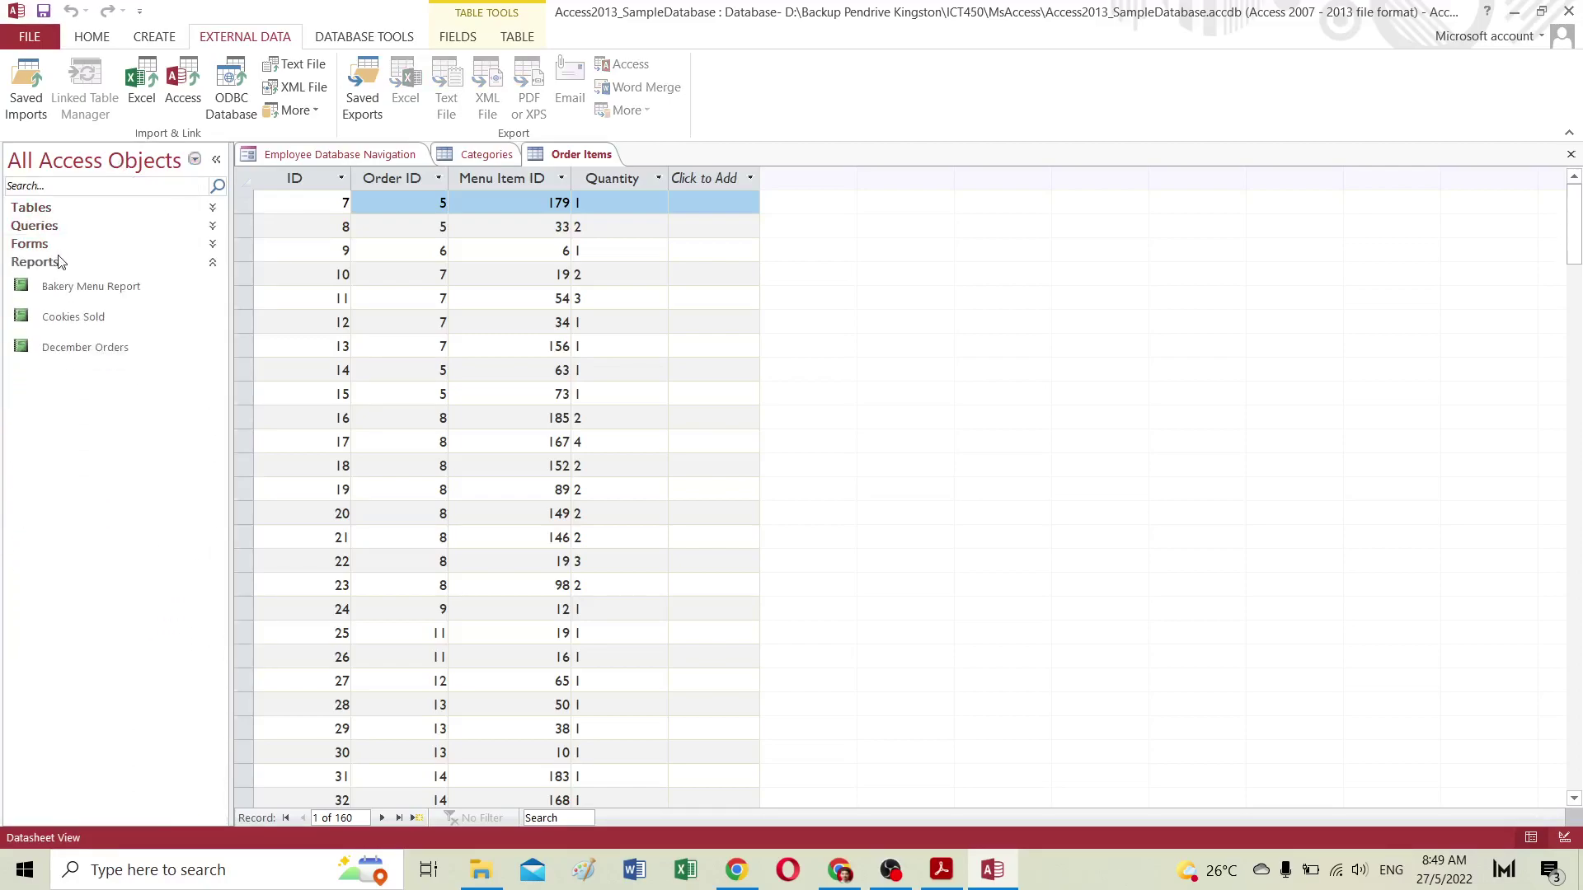
click(54, 263)
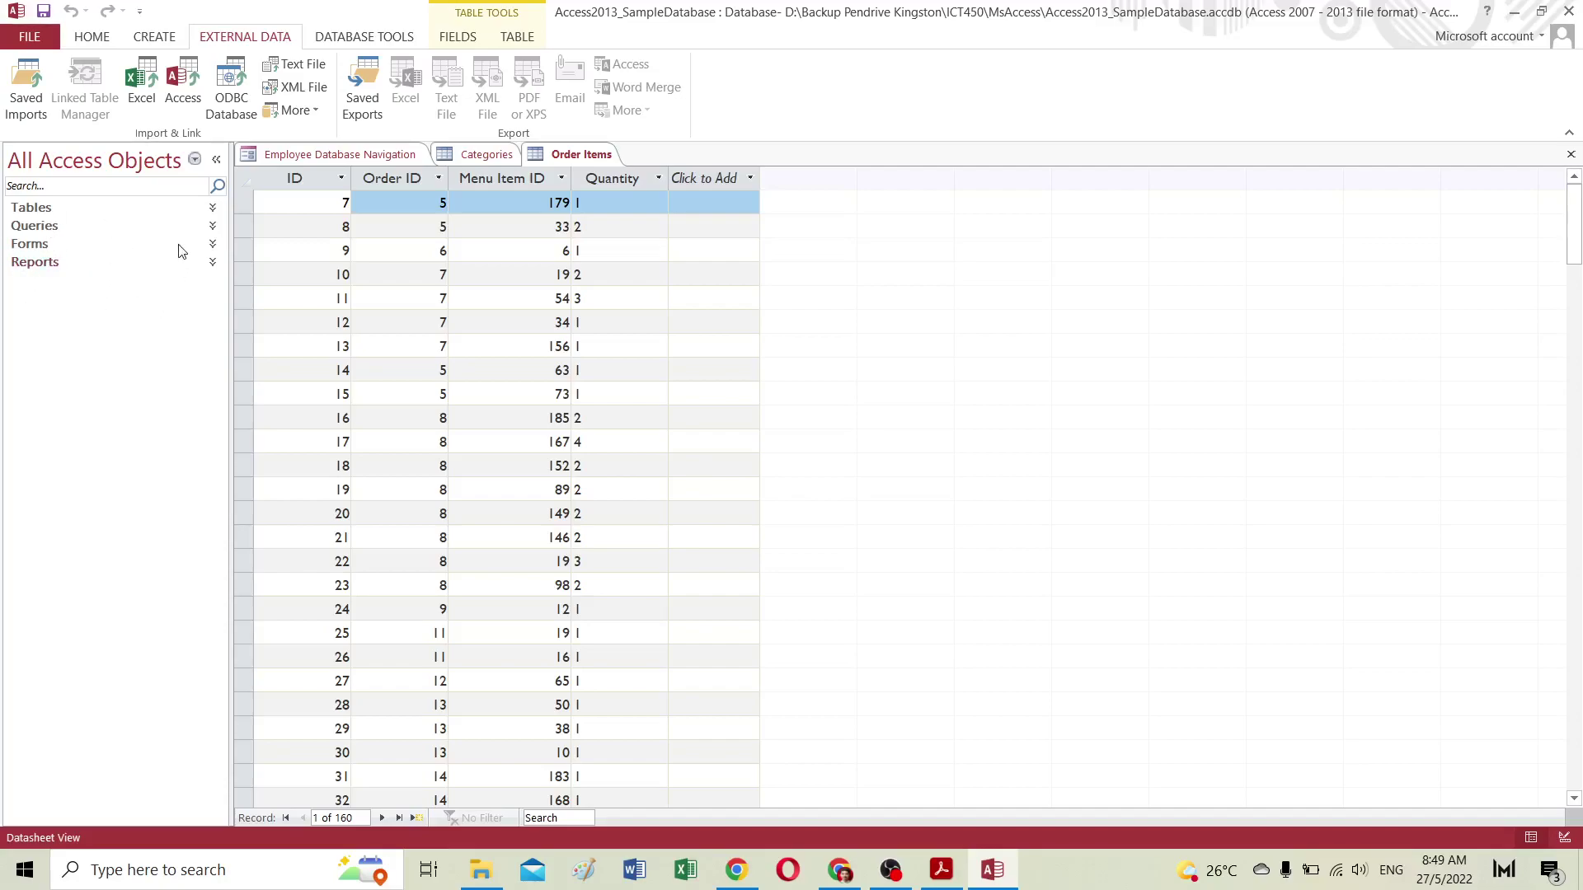
click(107, 211)
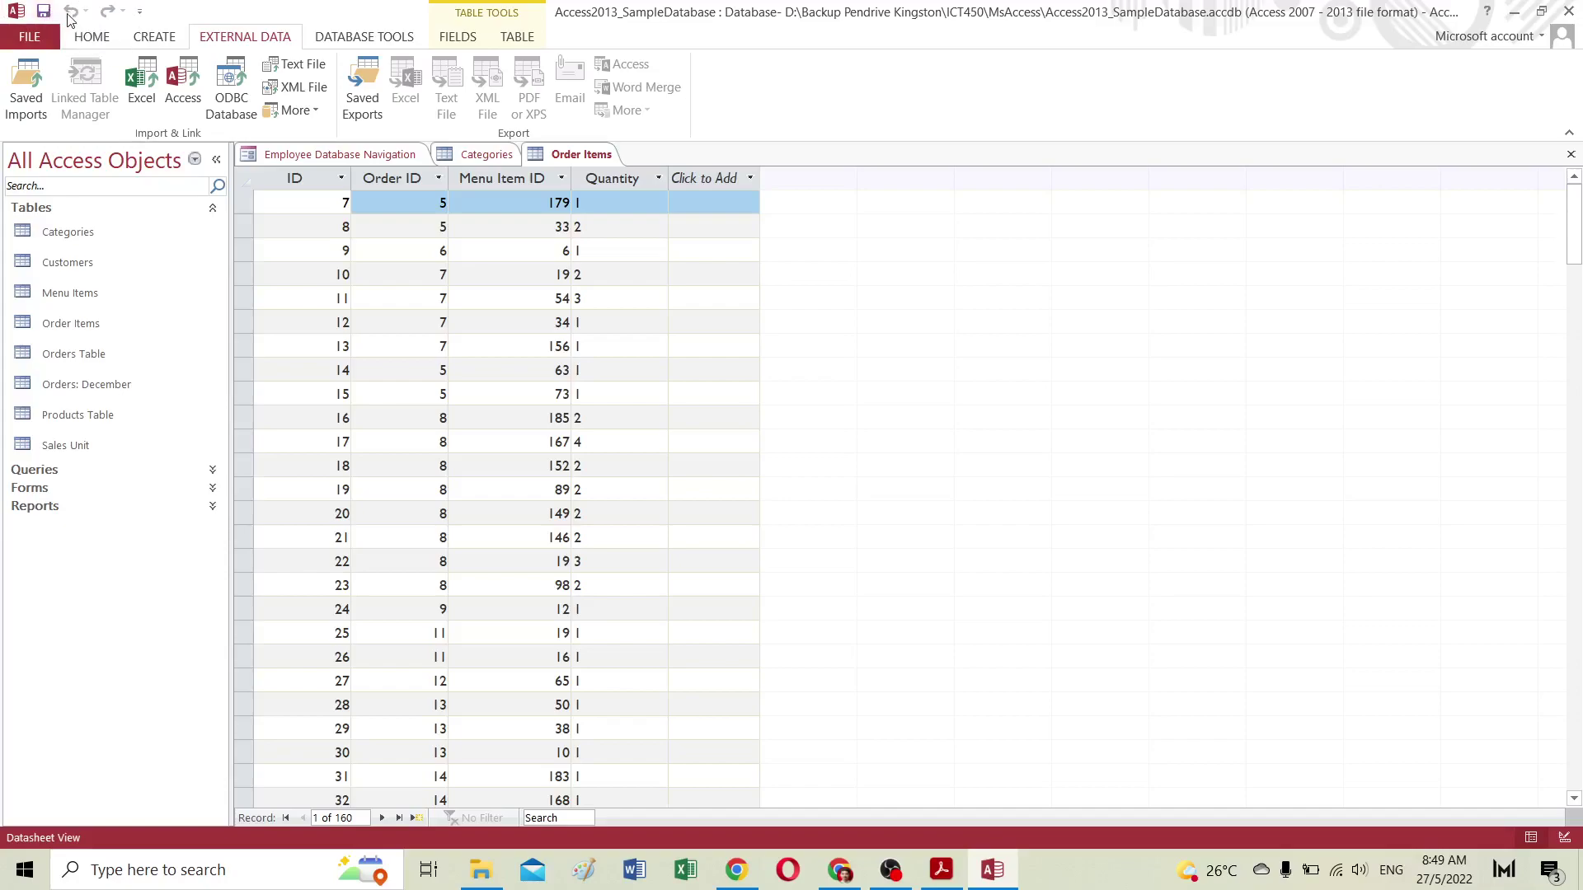
Step: Add the Open command to the Quick Access Toolbar, then remove it again
click(140, 13)
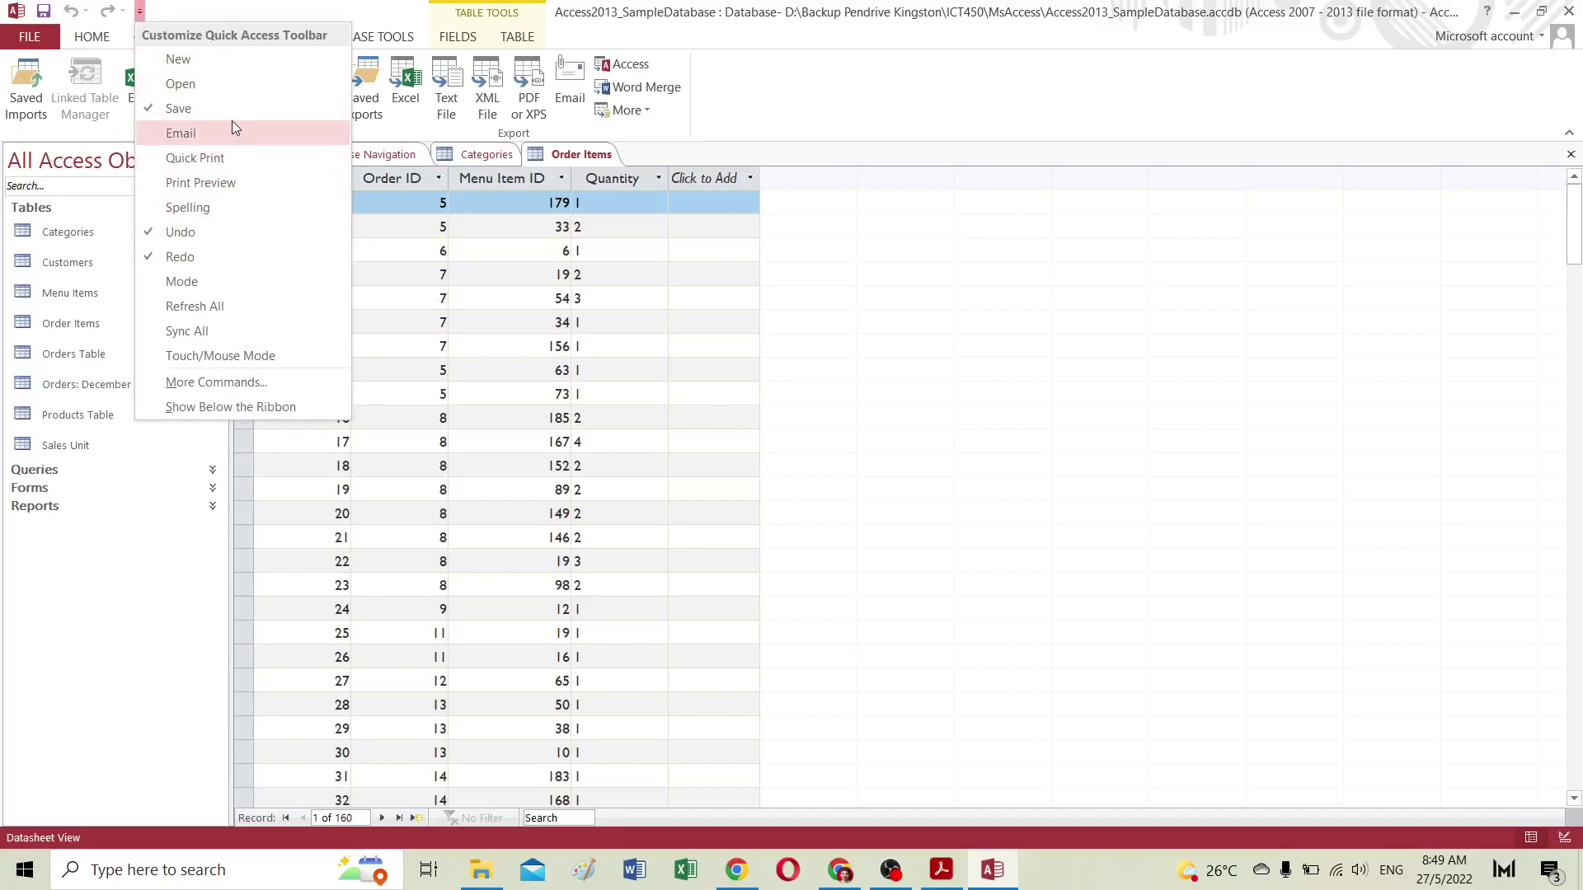
click(171, 83)
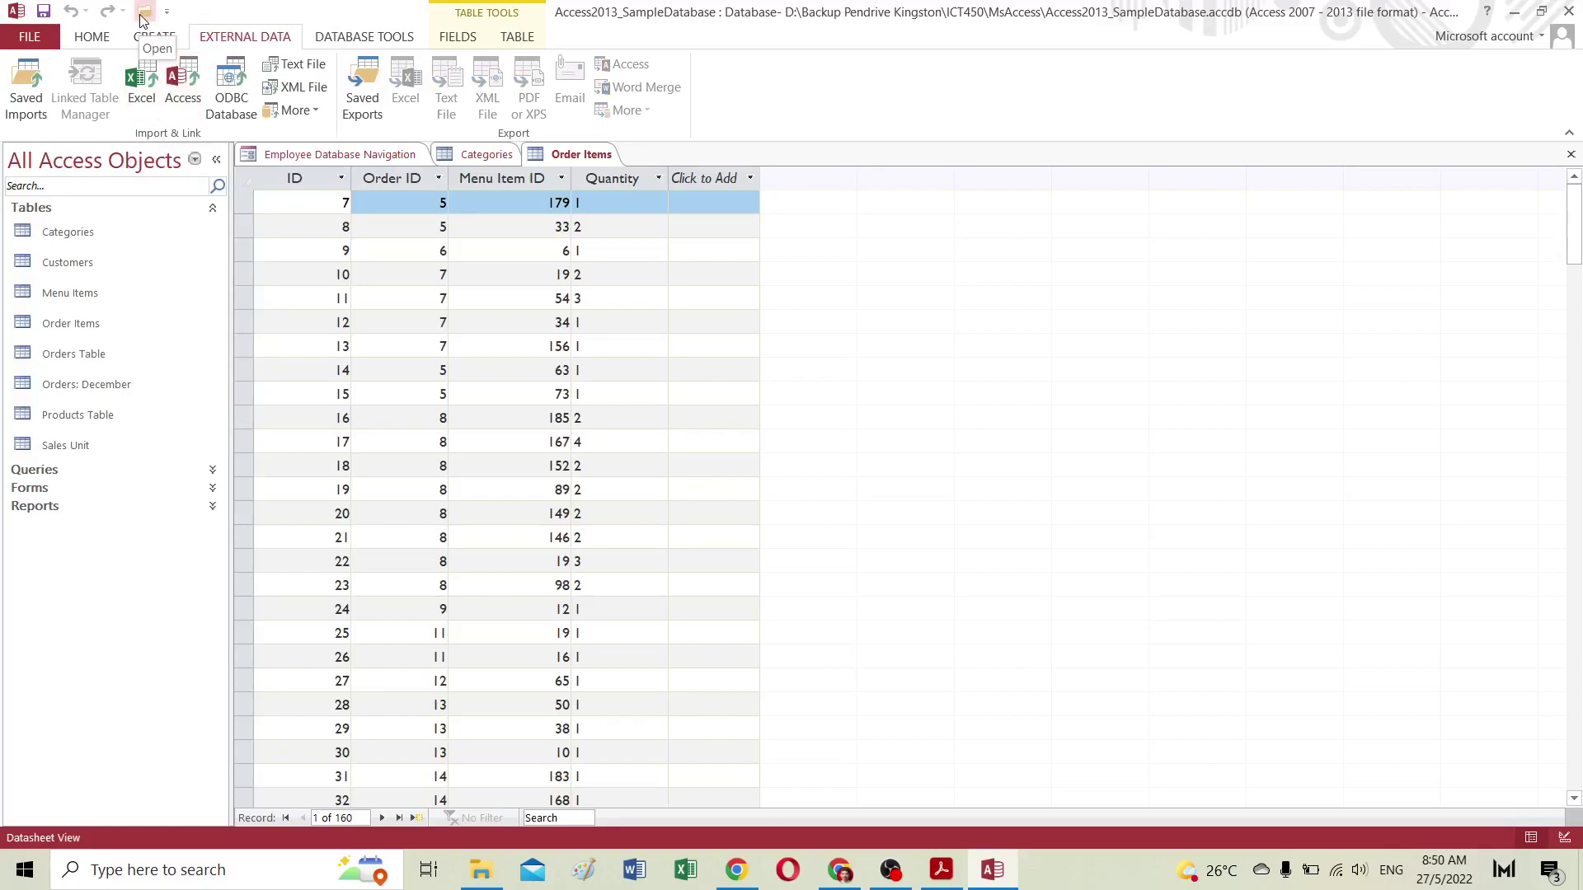
click(166, 12)
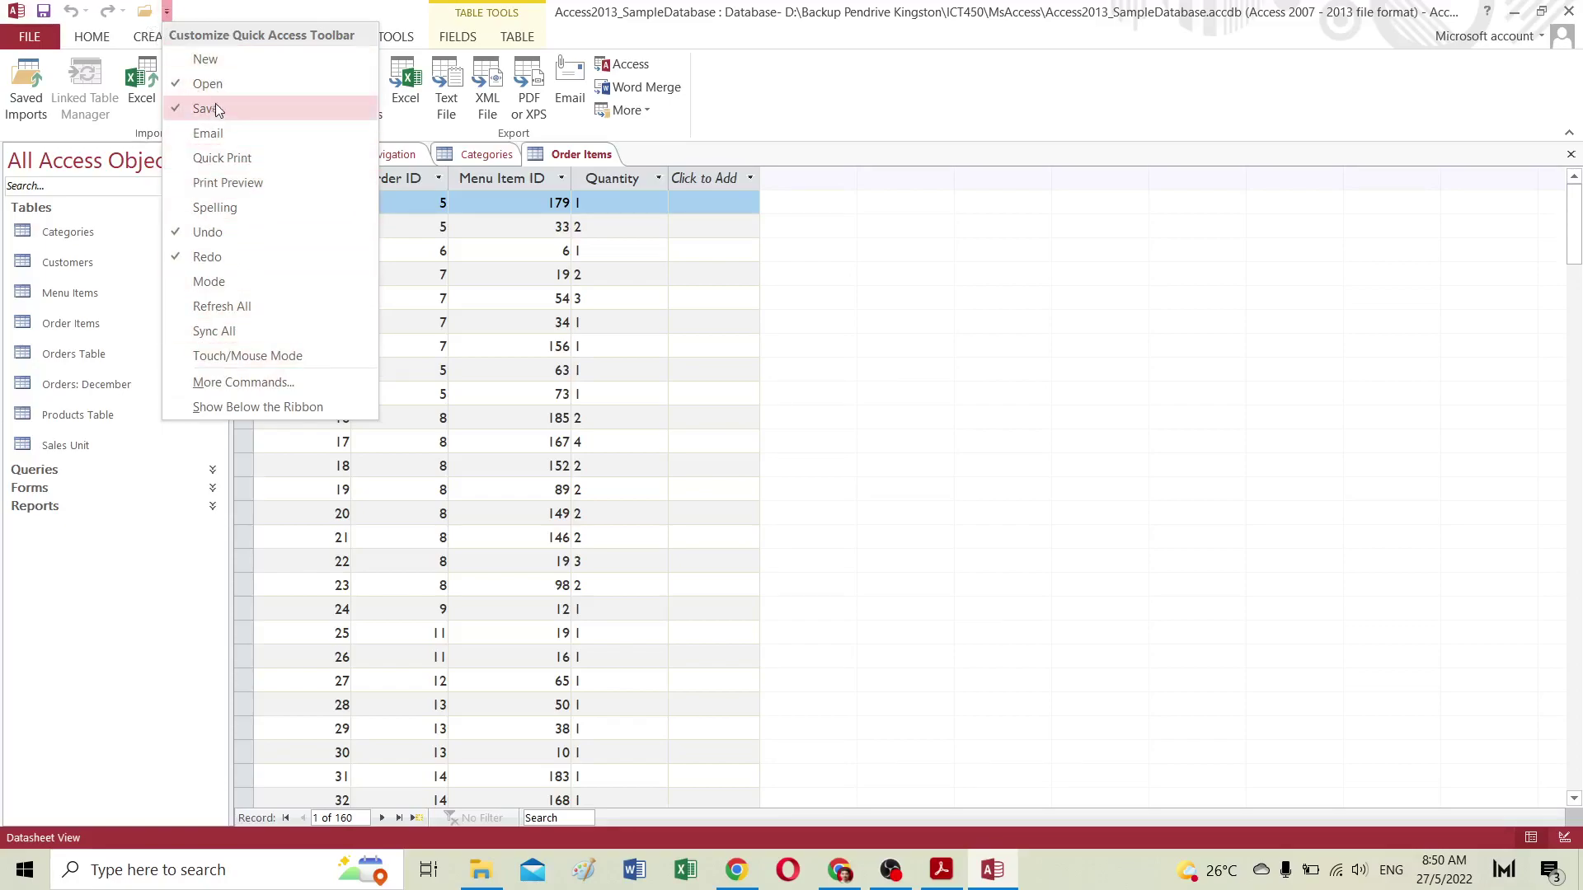
click(183, 83)
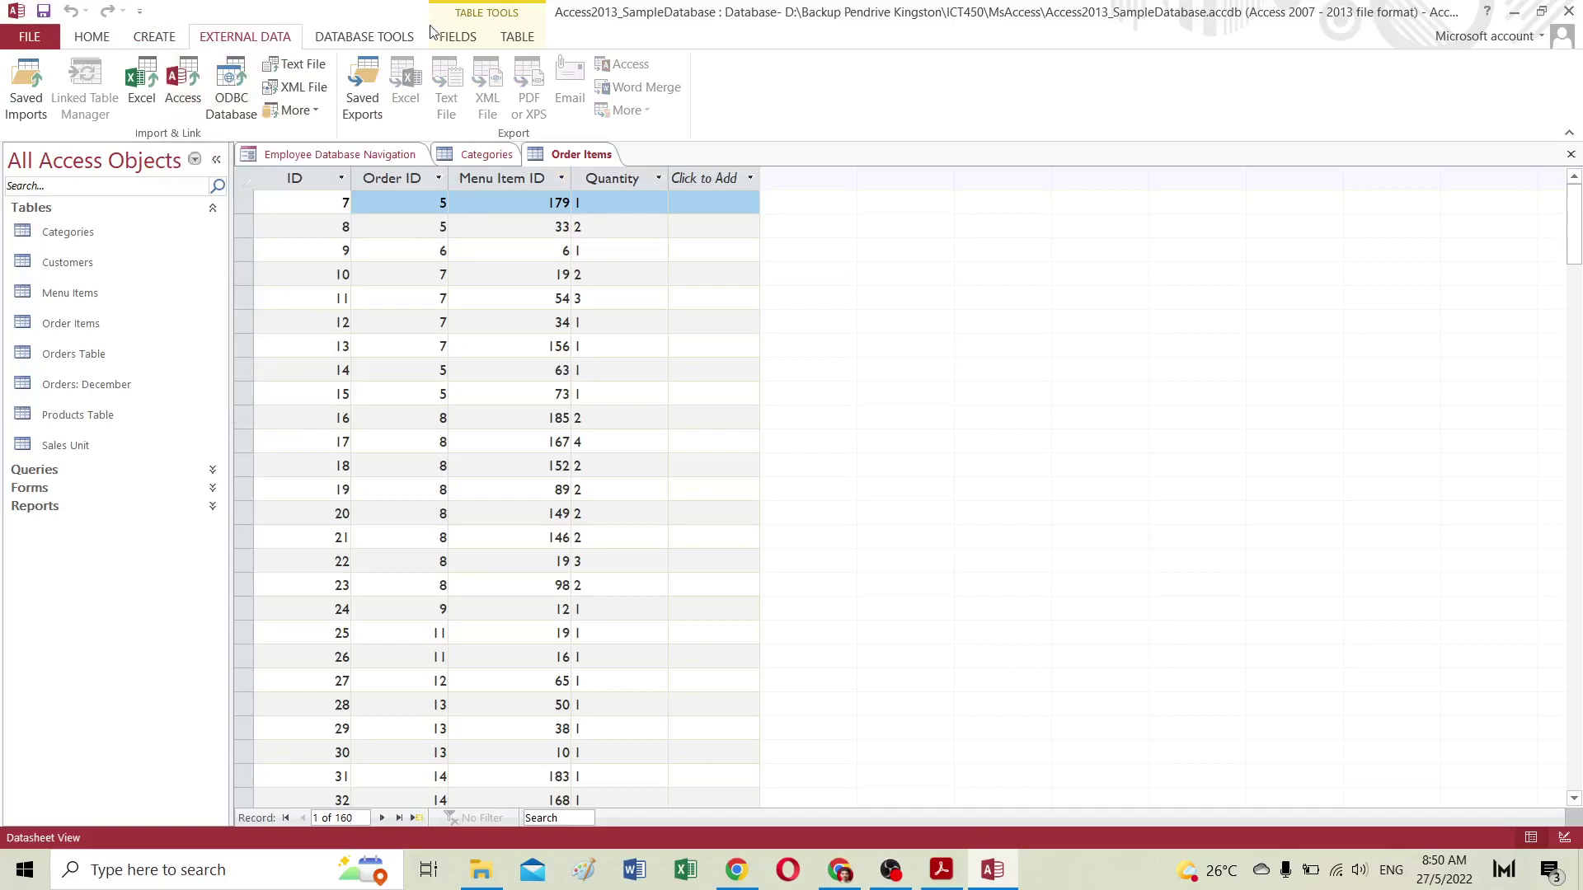
Step: Browse the Database Tools, Table, Fields, External Data and Create tabs, then return to Home
click(398, 44)
click(519, 39)
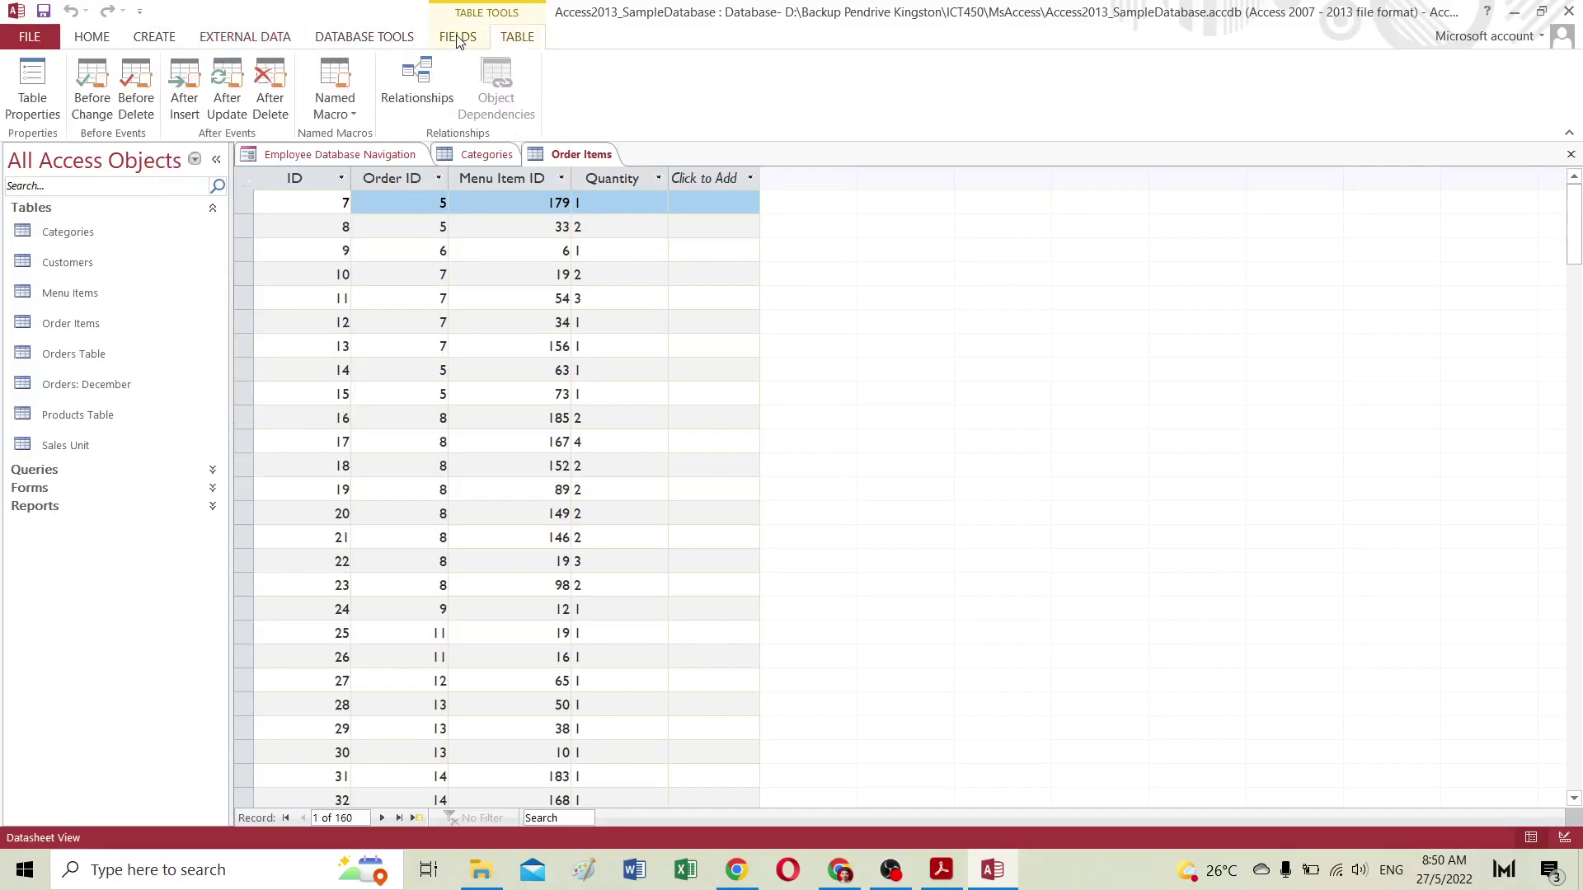
click(458, 40)
click(370, 38)
click(212, 39)
click(175, 39)
click(113, 42)
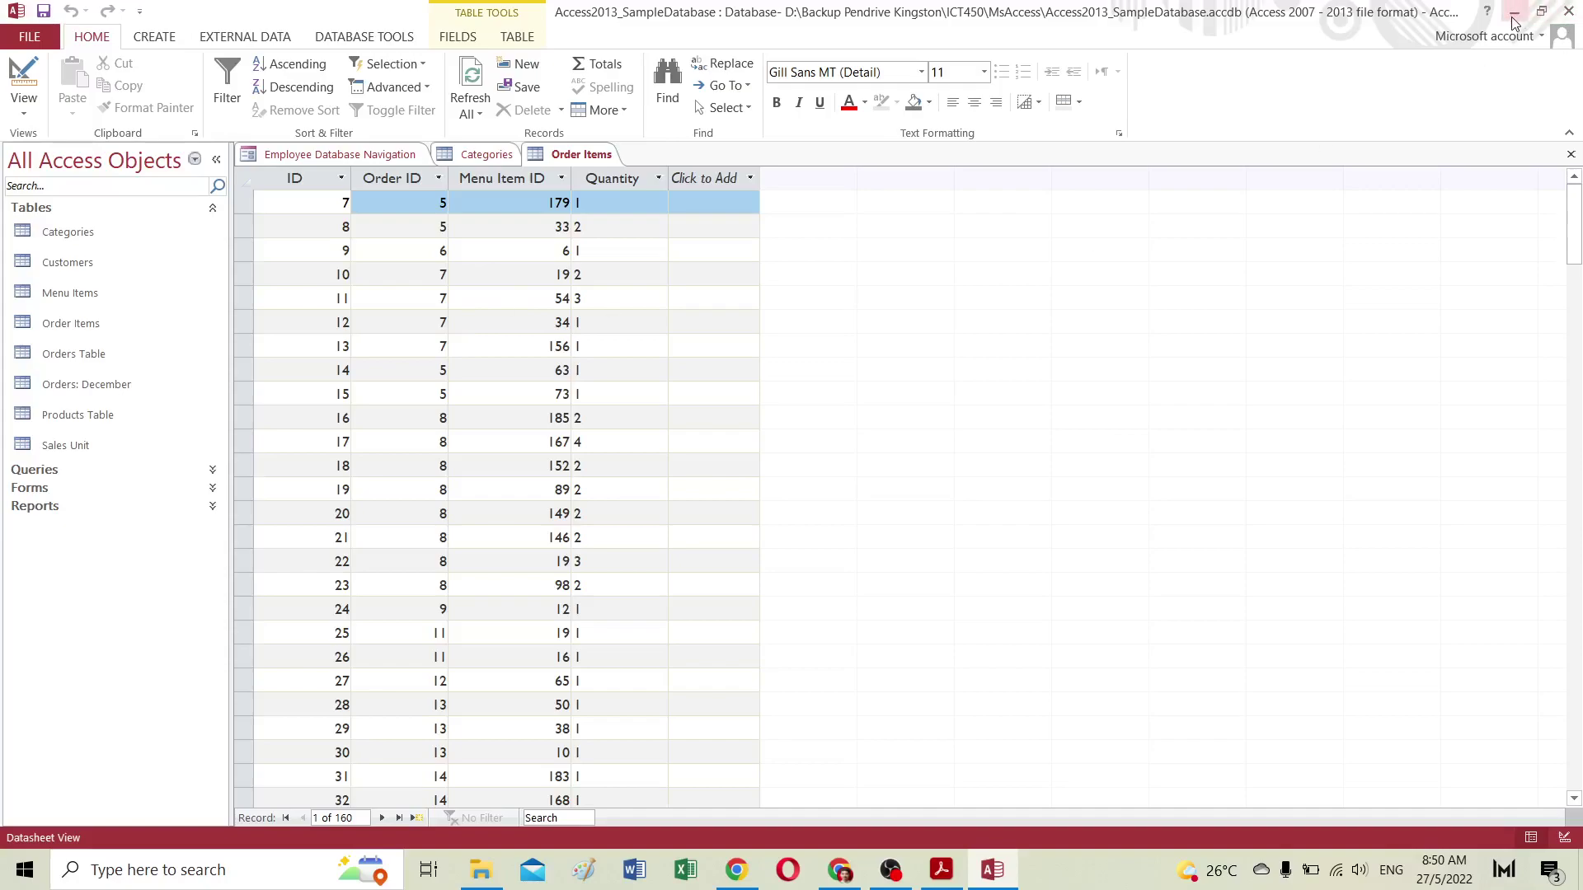
key(alt+Tab)
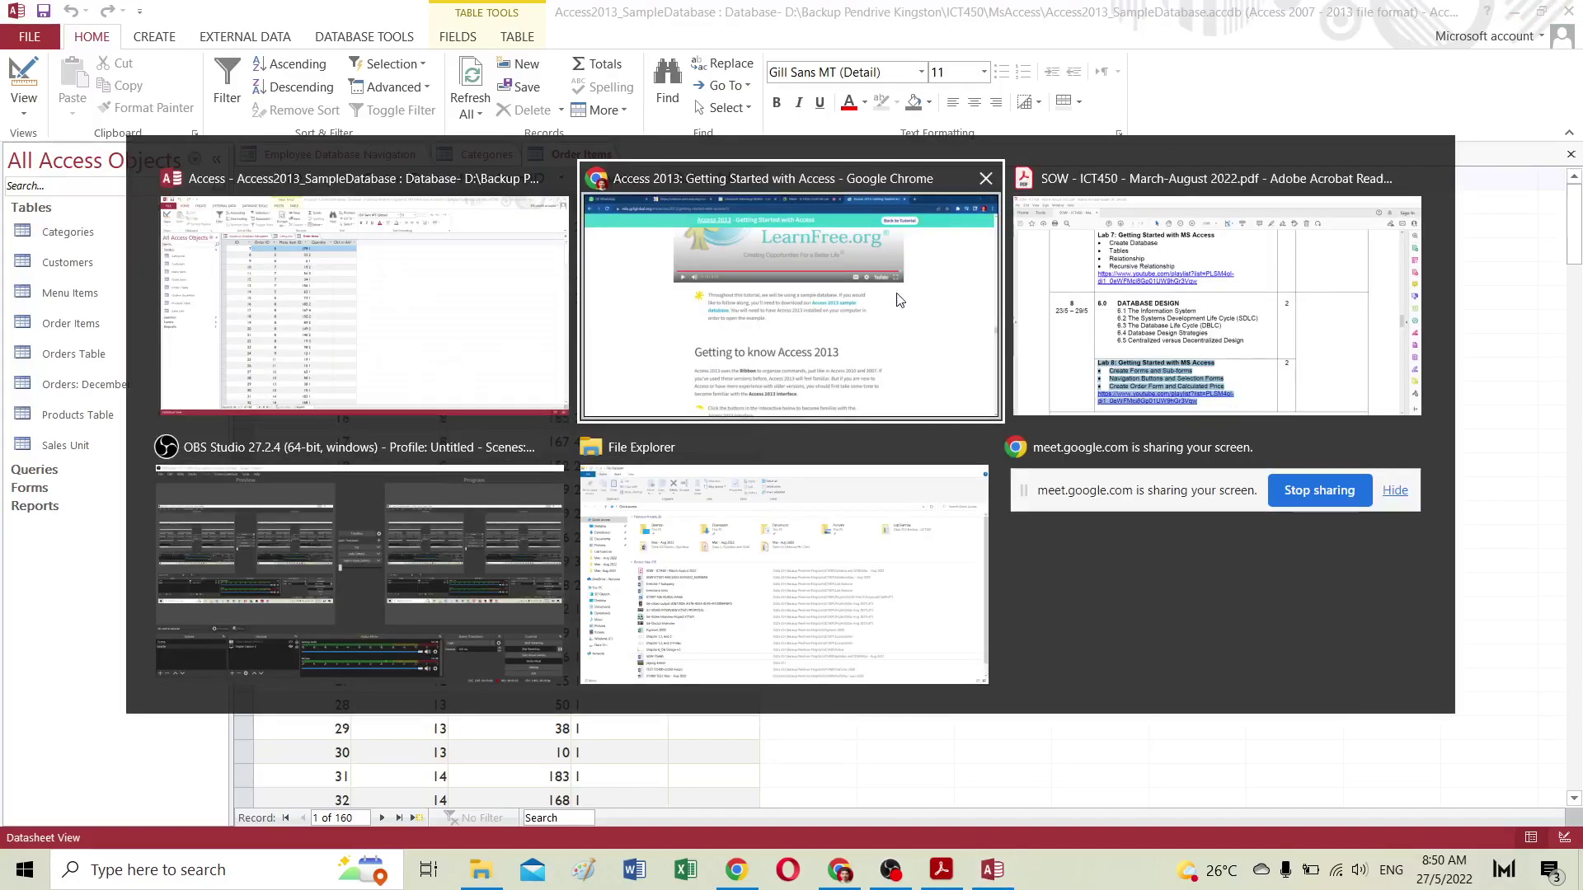
Step: Return to the GCFGlobal tutorial and read through the Getting Started lesson
click(837, 329)
click(890, 17)
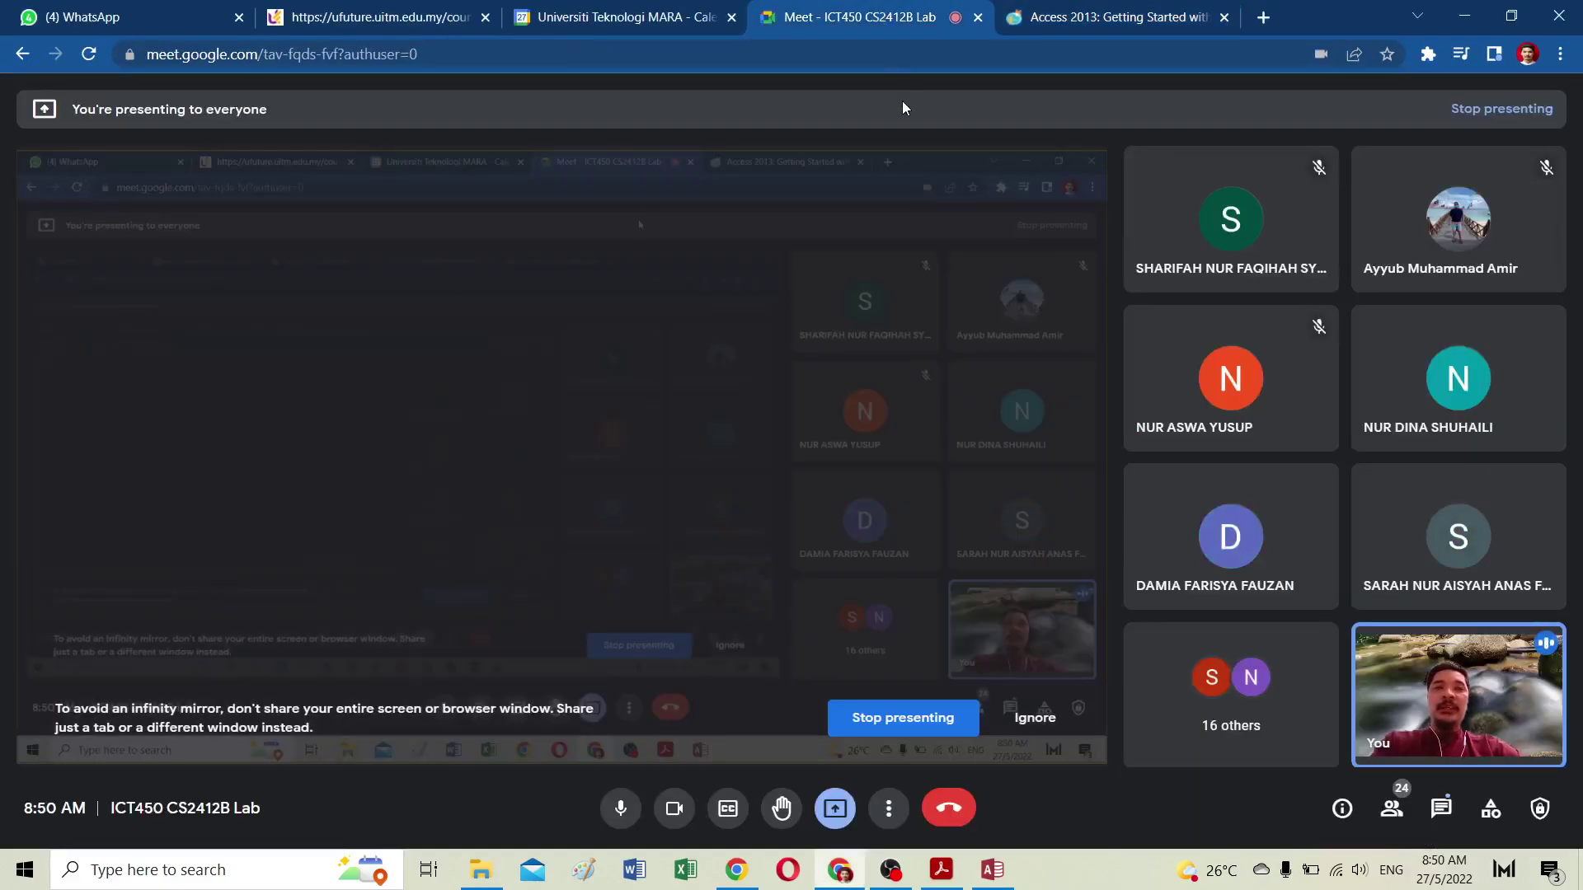
click(1146, 18)
scroll(750, 344, down, 9)
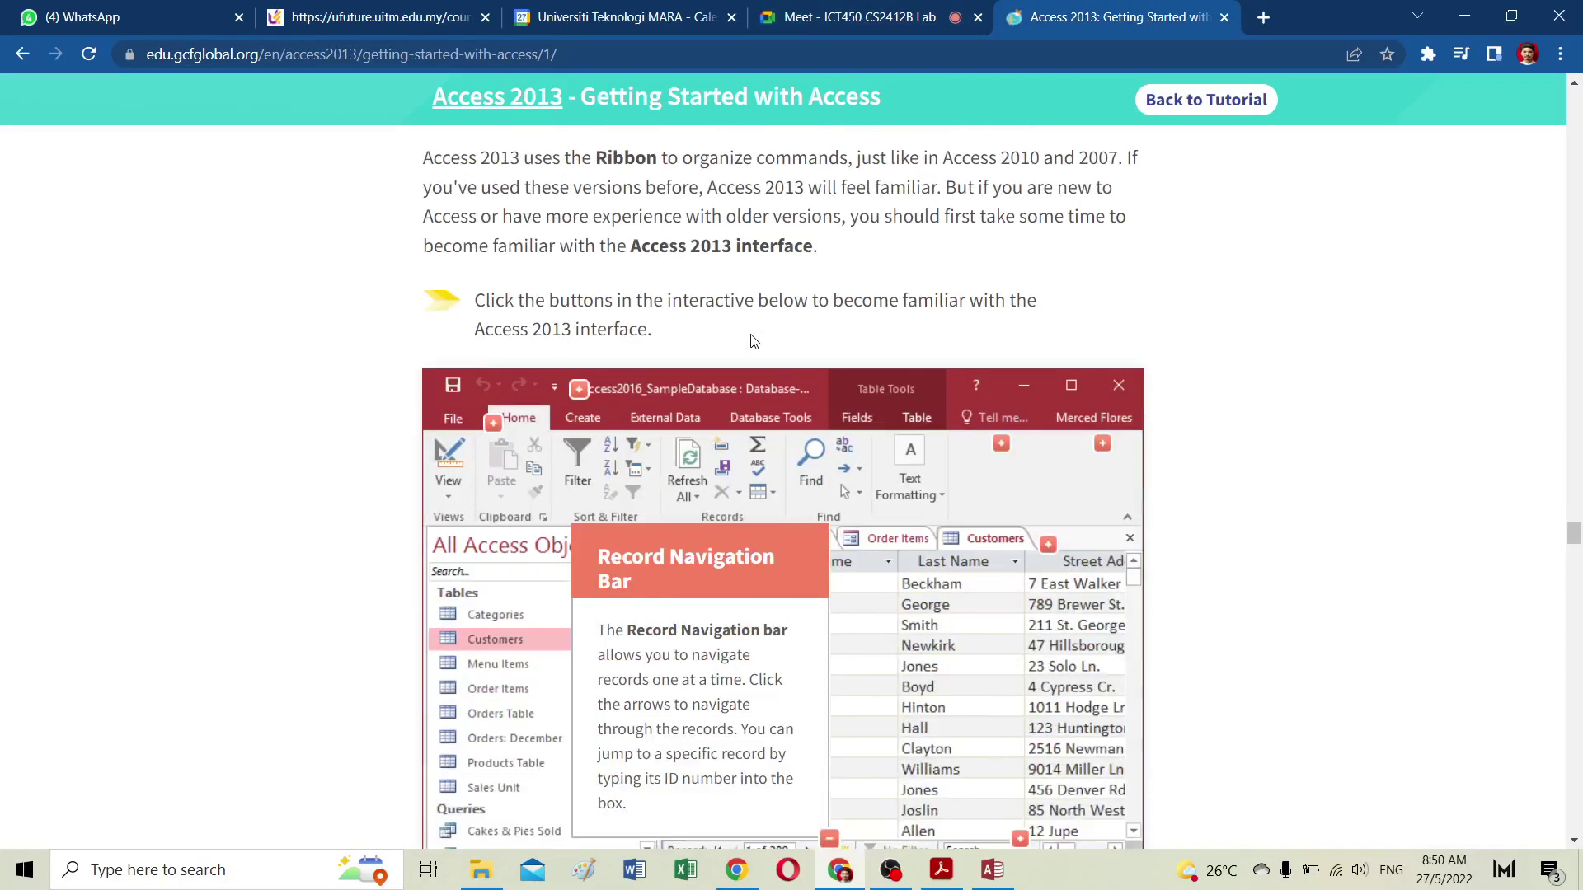
scroll(750, 341, down, 5)
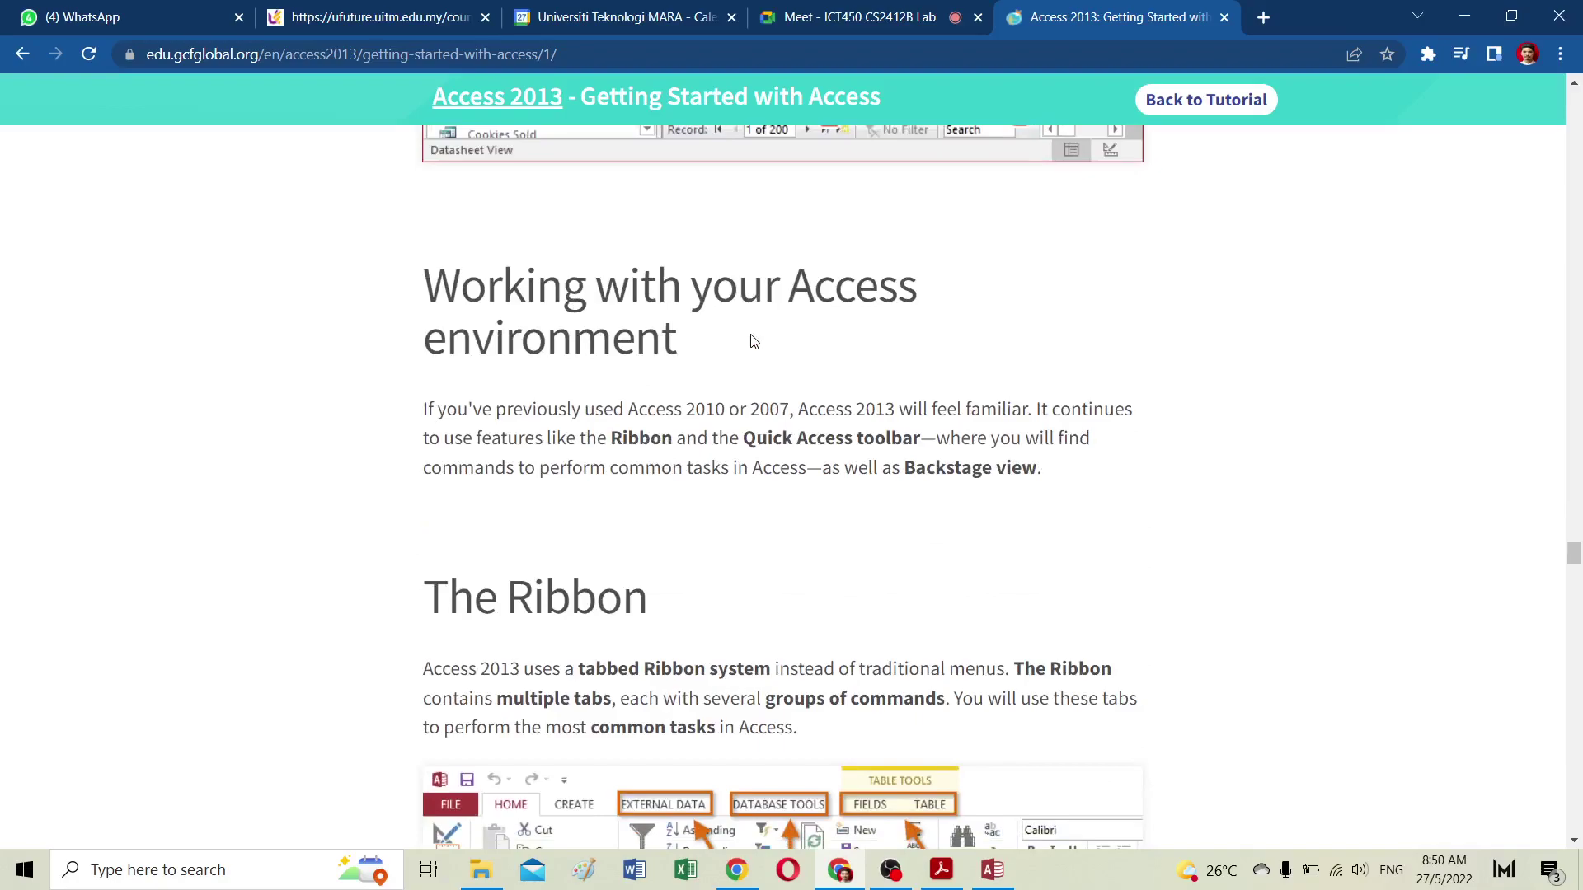
scroll(750, 342, down, 2)
scroll(750, 341, up, 10)
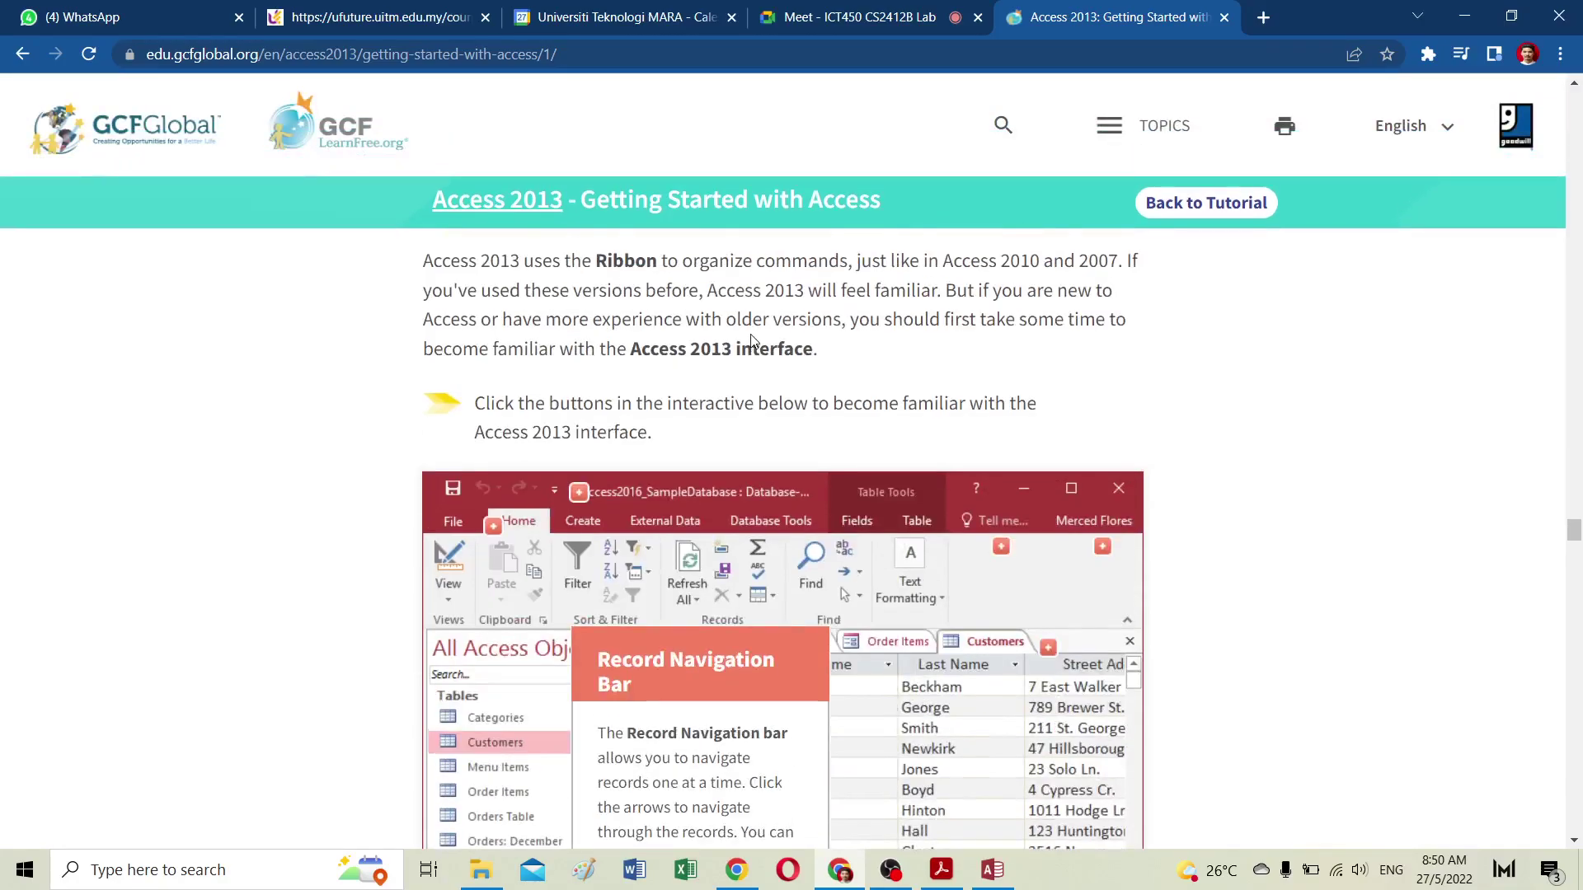
scroll(750, 341, down, 10)
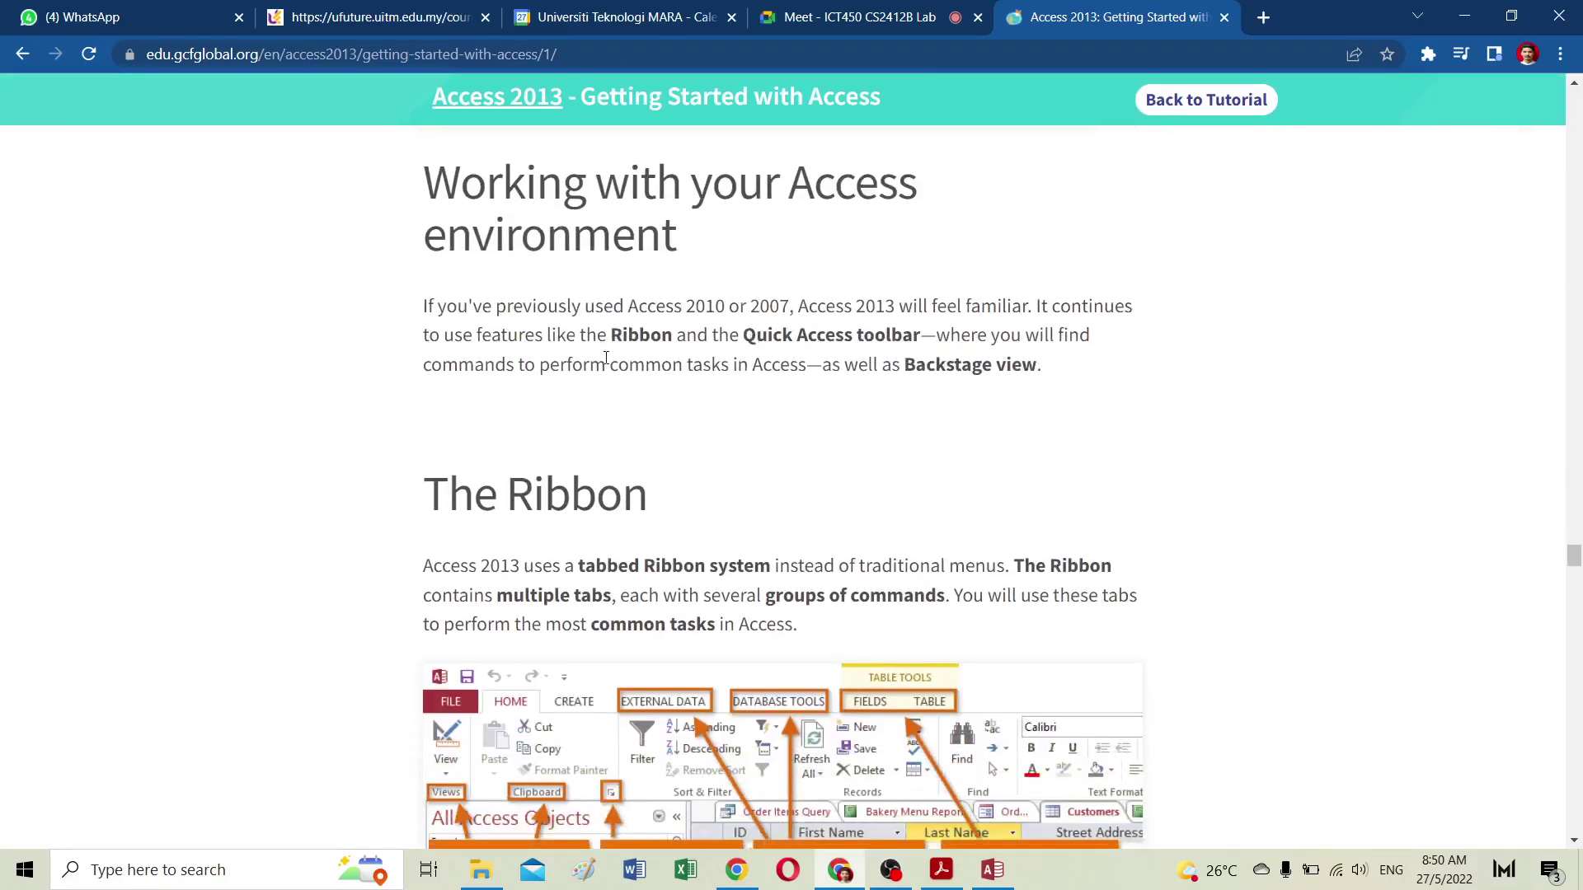
scroll(432, 293, down, 12)
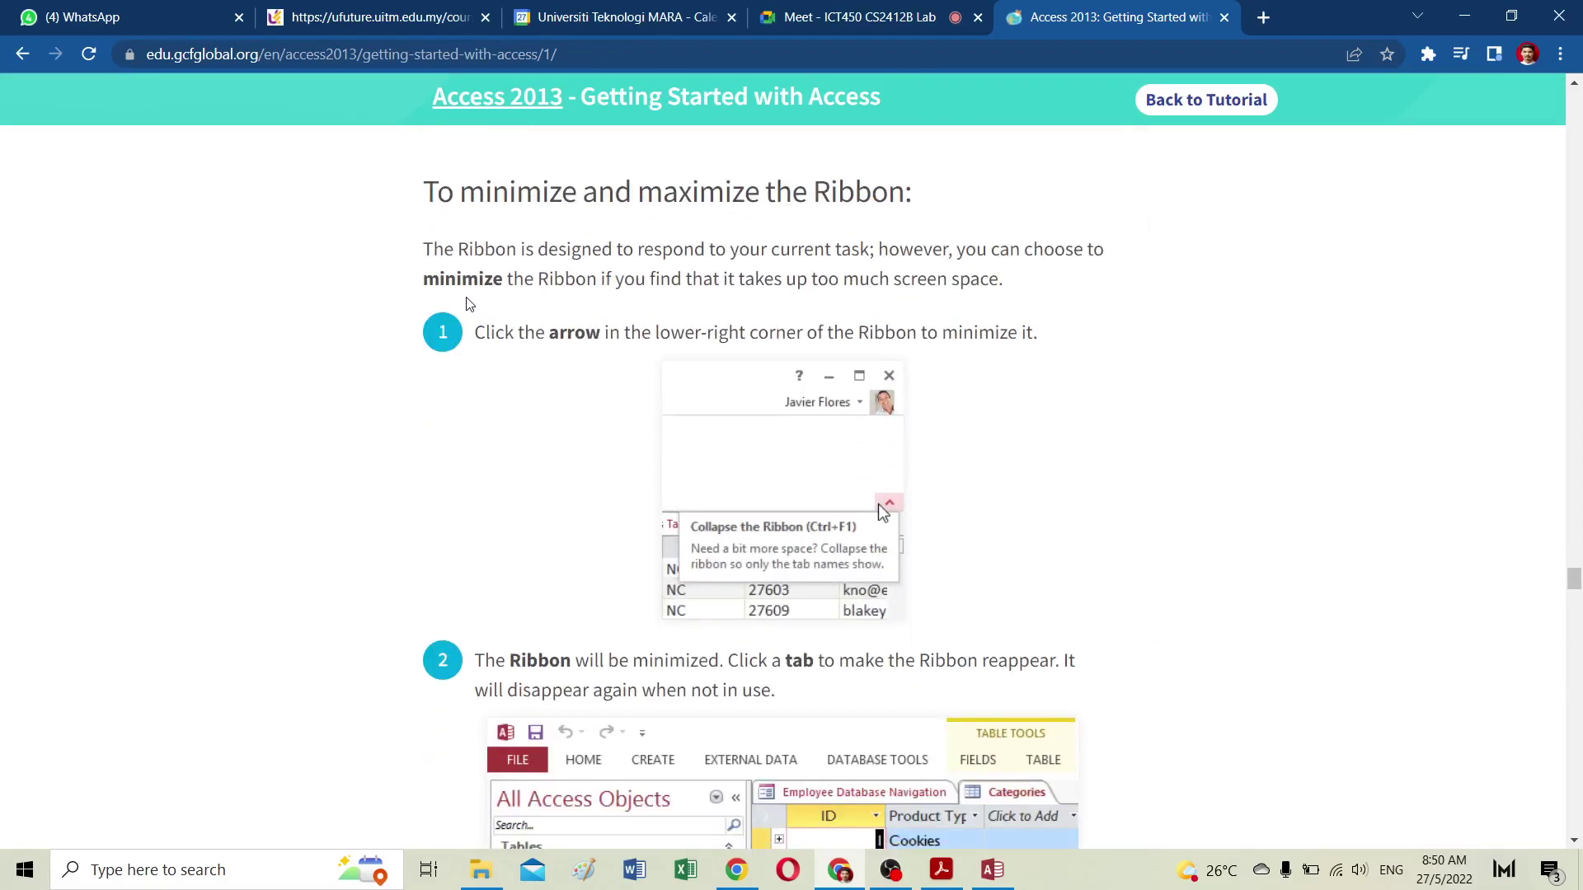
scroll(620, 283, down, 5)
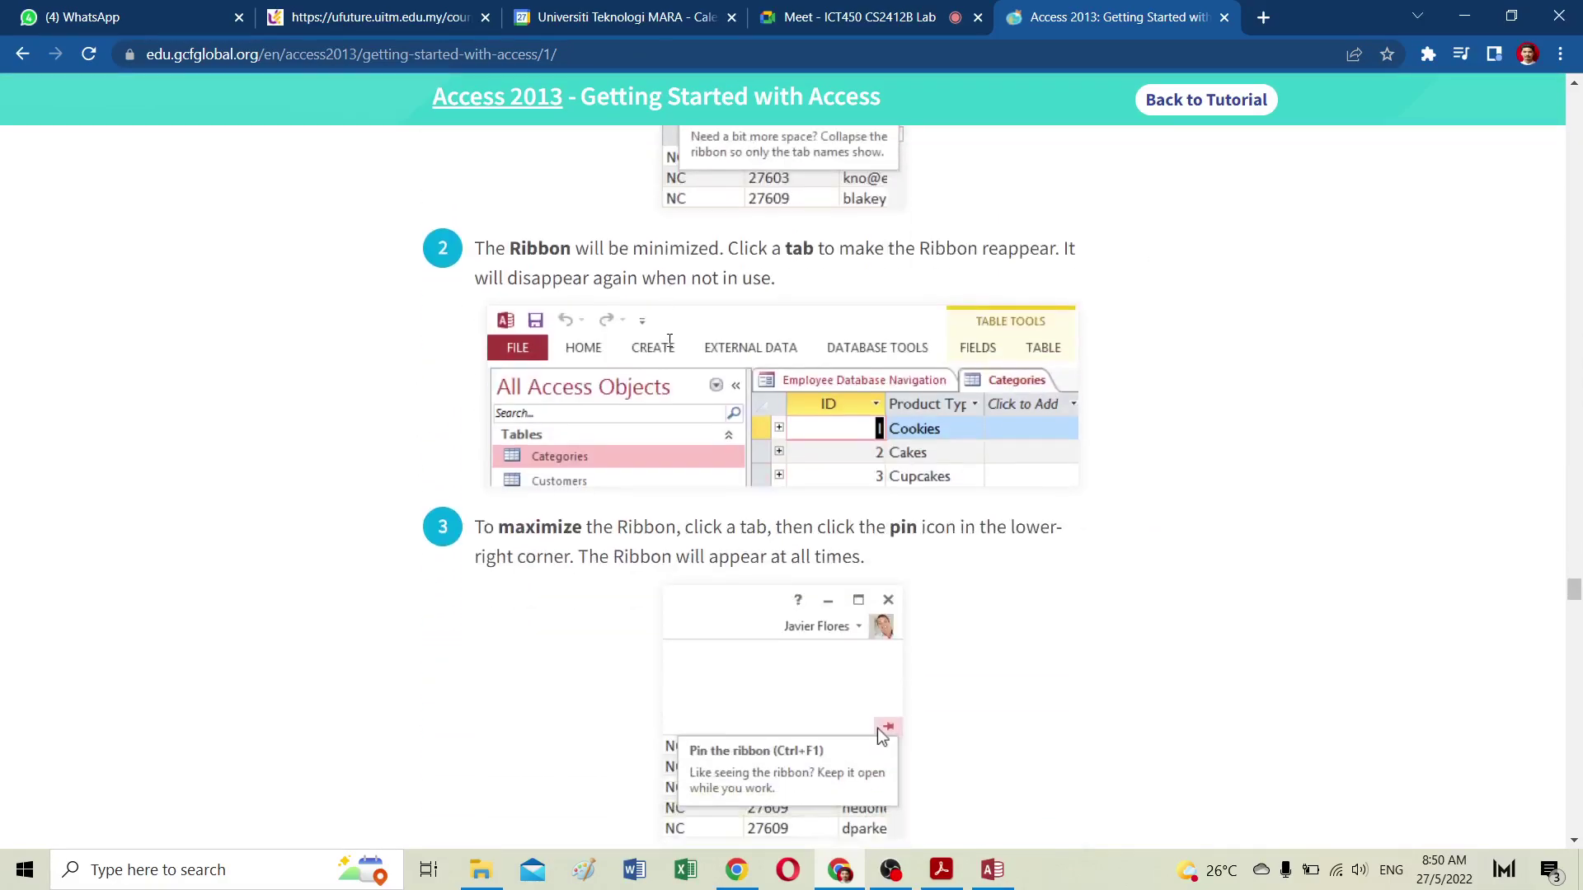
scroll(542, 277, down, 5)
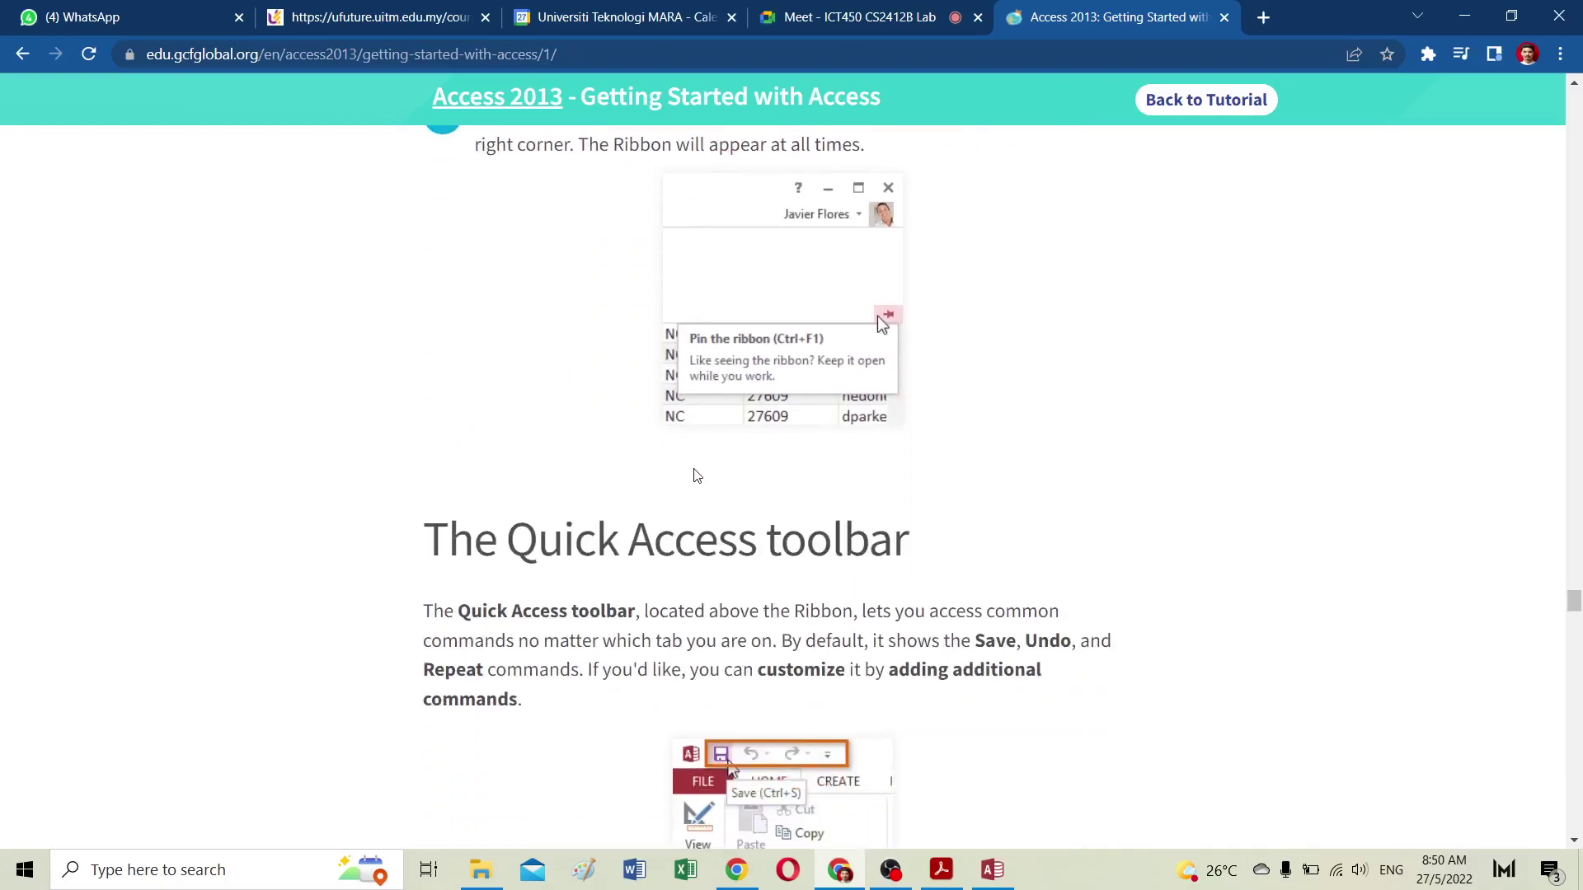
scroll(752, 505, down, 10)
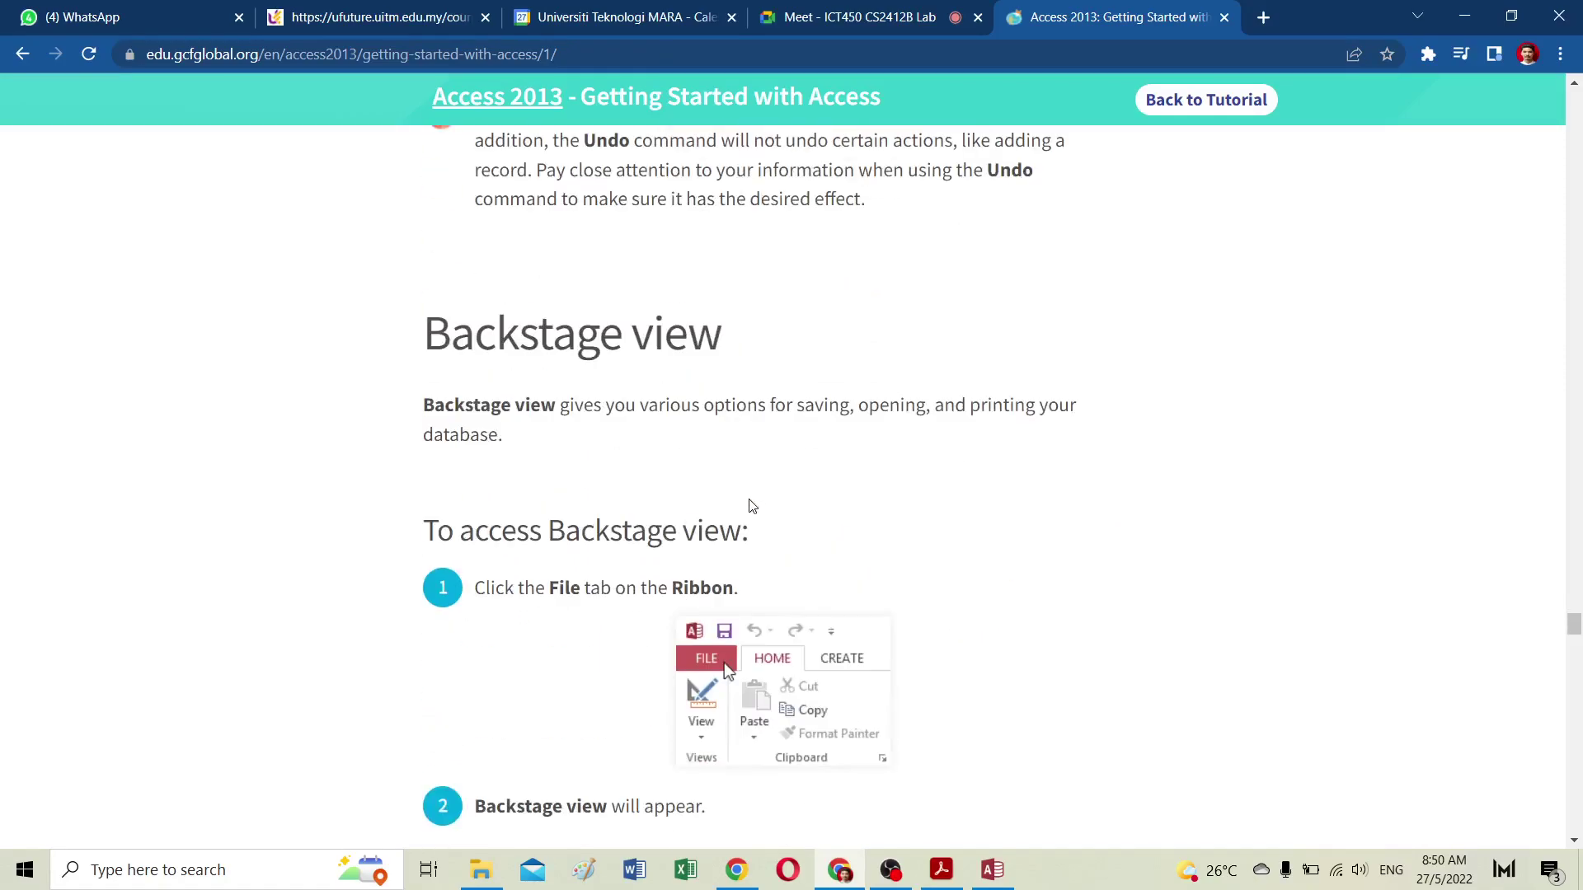
scroll(618, 412, down, 18)
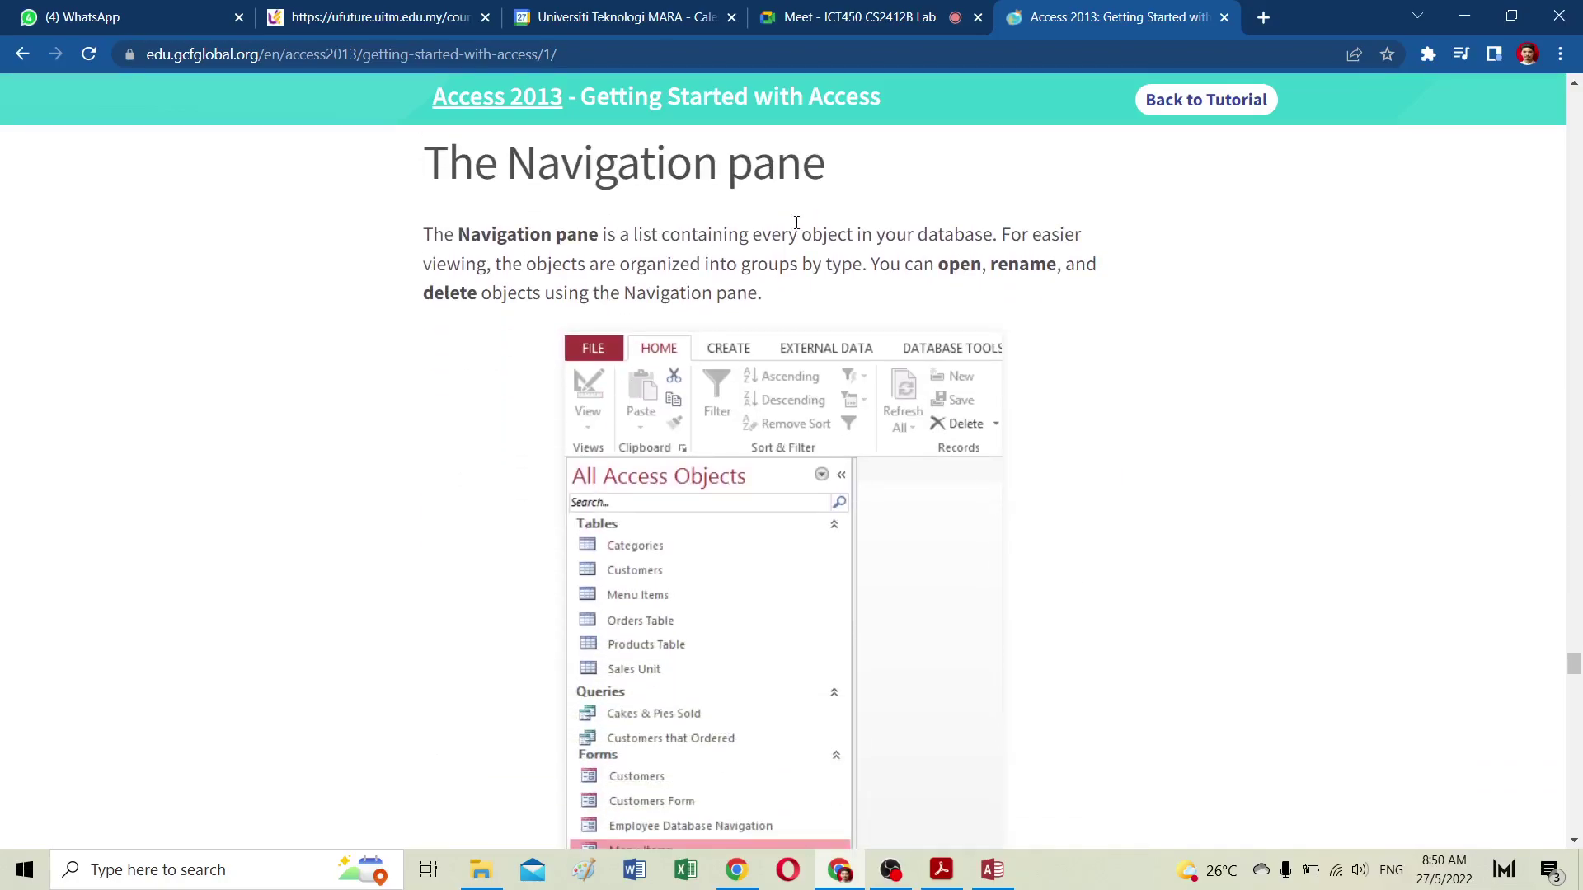
scroll(796, 223, down, 17)
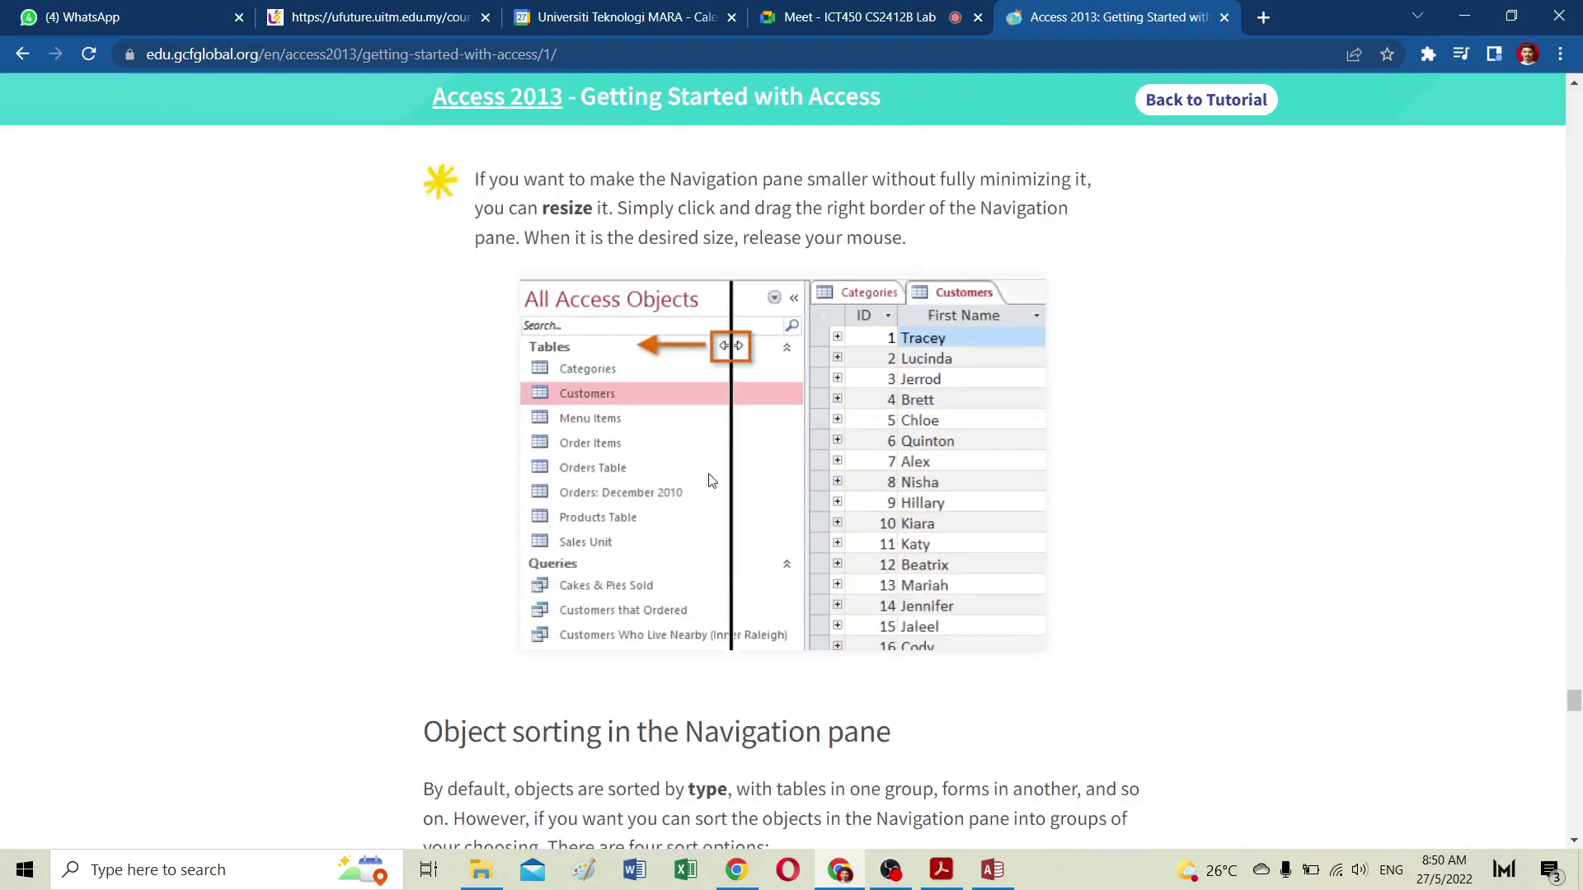
scroll(711, 481, down, 20)
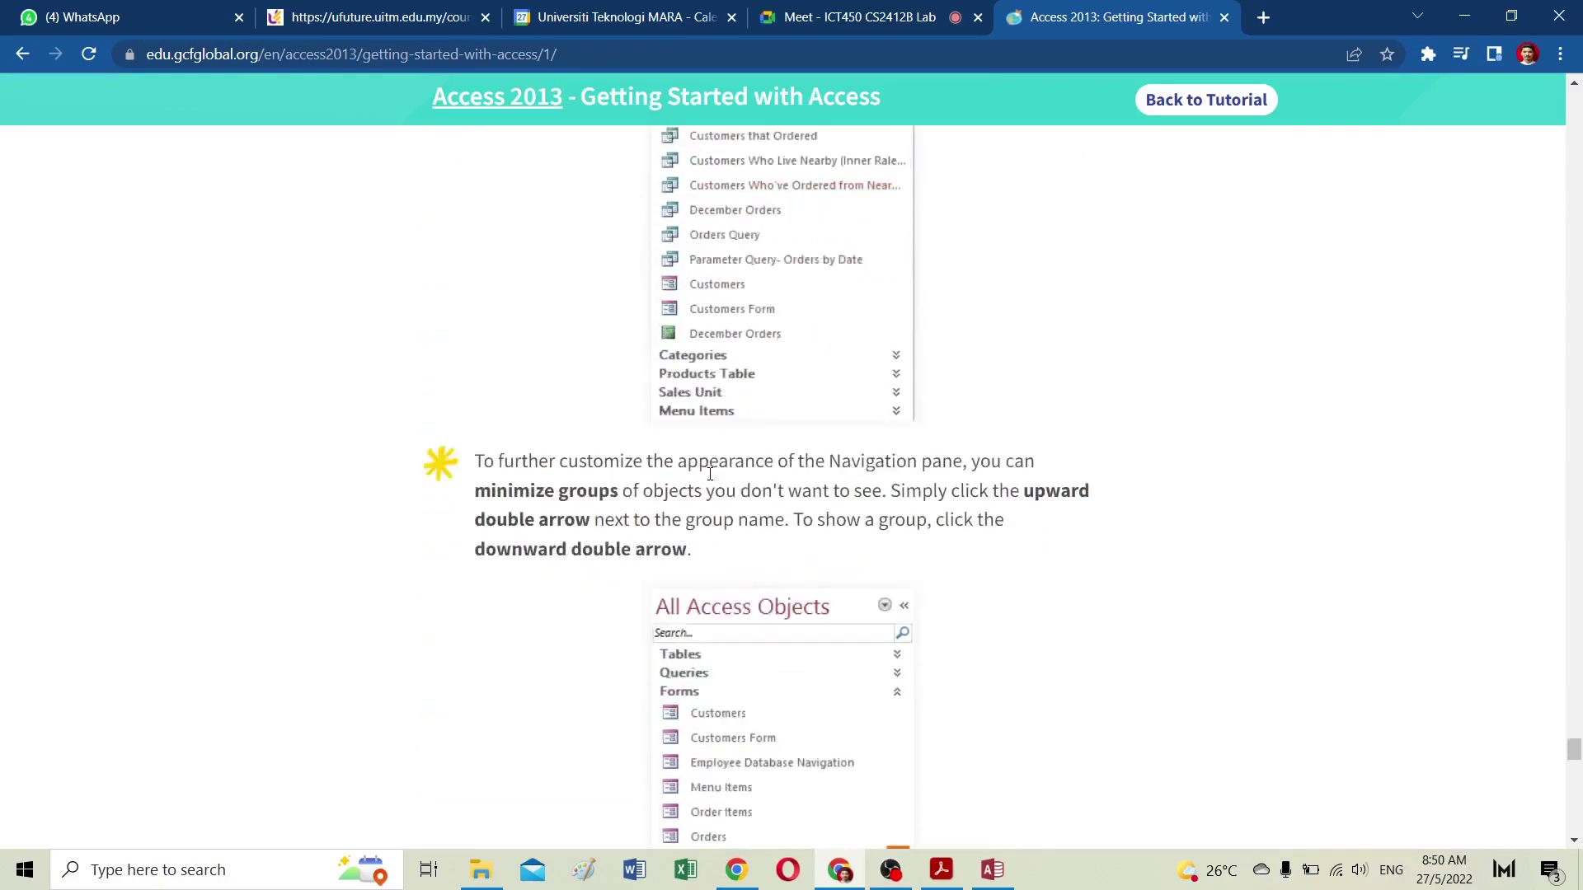
scroll(711, 476, down, 15)
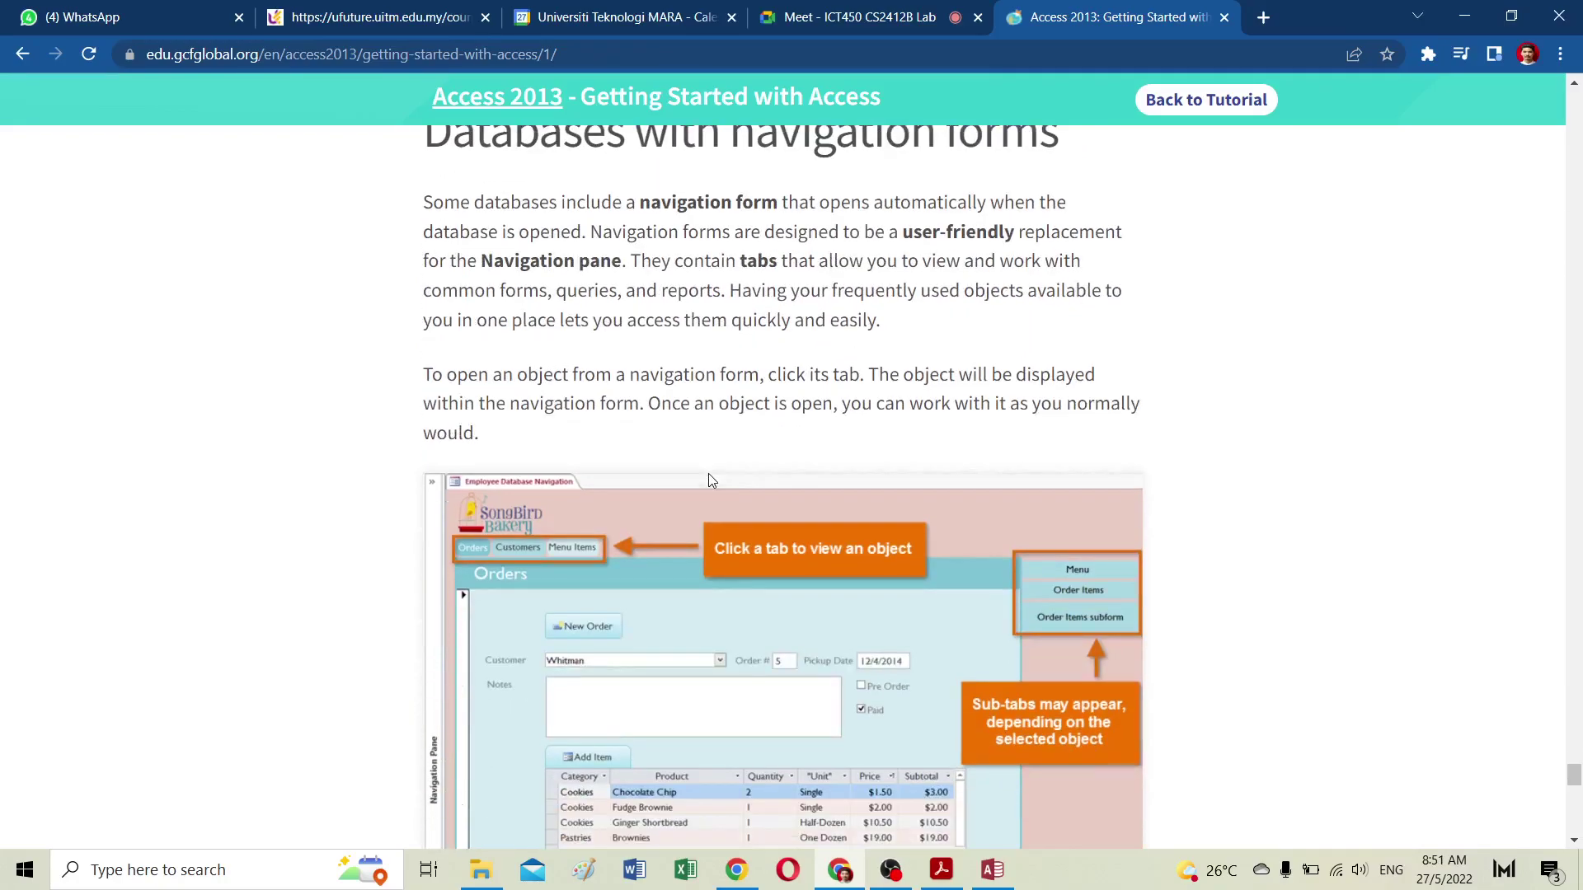
scroll(463, 371, up, 4)
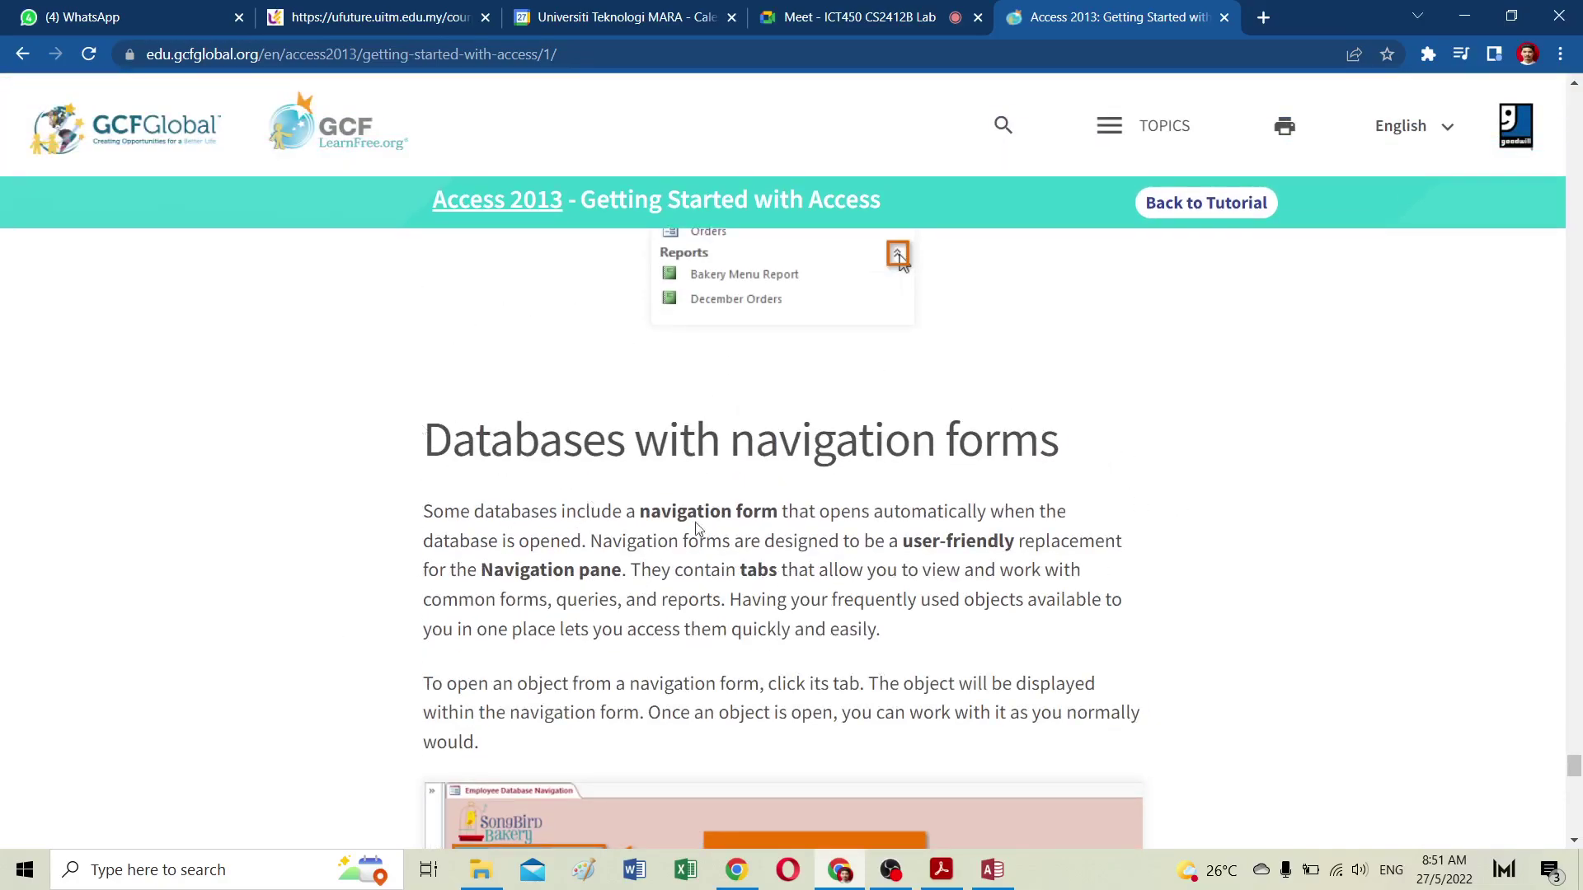
scroll(665, 505, down, 4)
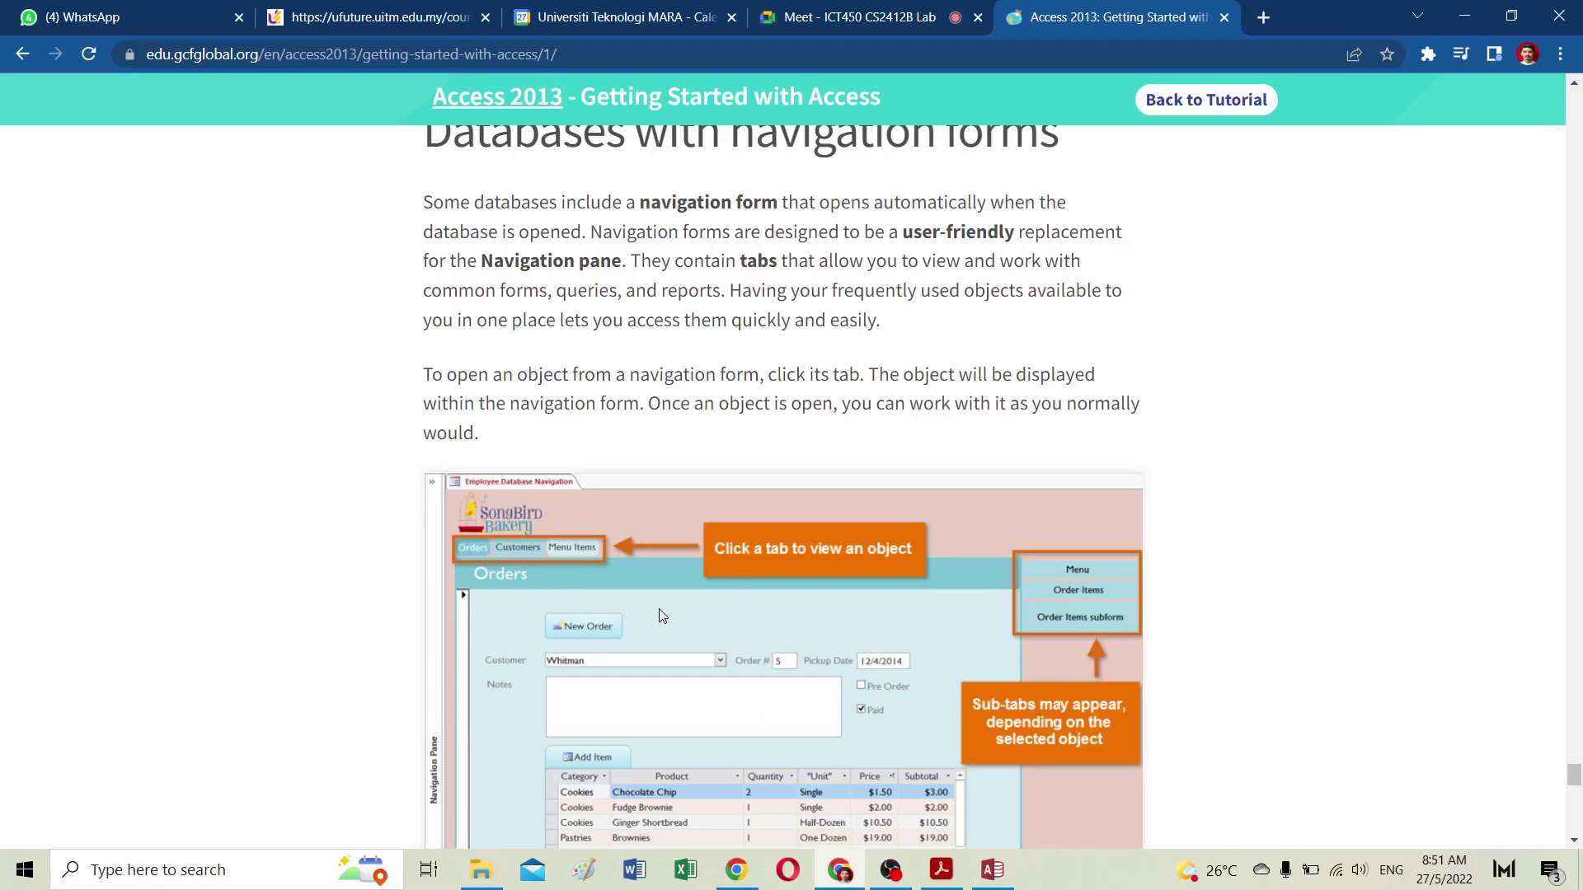
scroll(696, 601, down, 10)
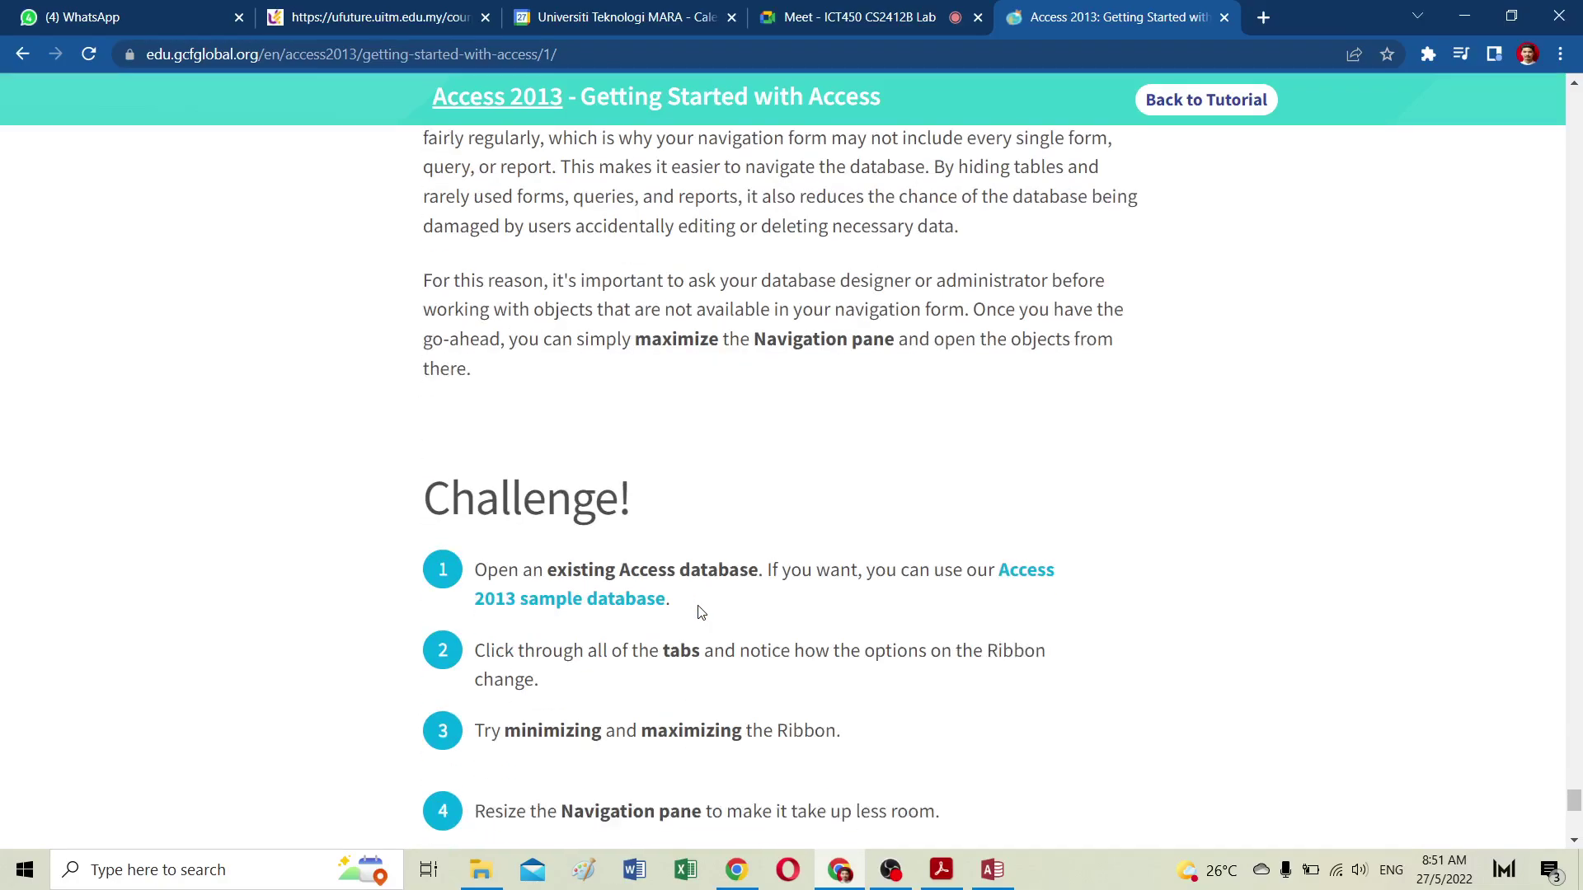
scroll(697, 612, down, 5)
Step: Continue to Lesson 6: Managing Databases and Objects and highlight its heading
click(788, 641)
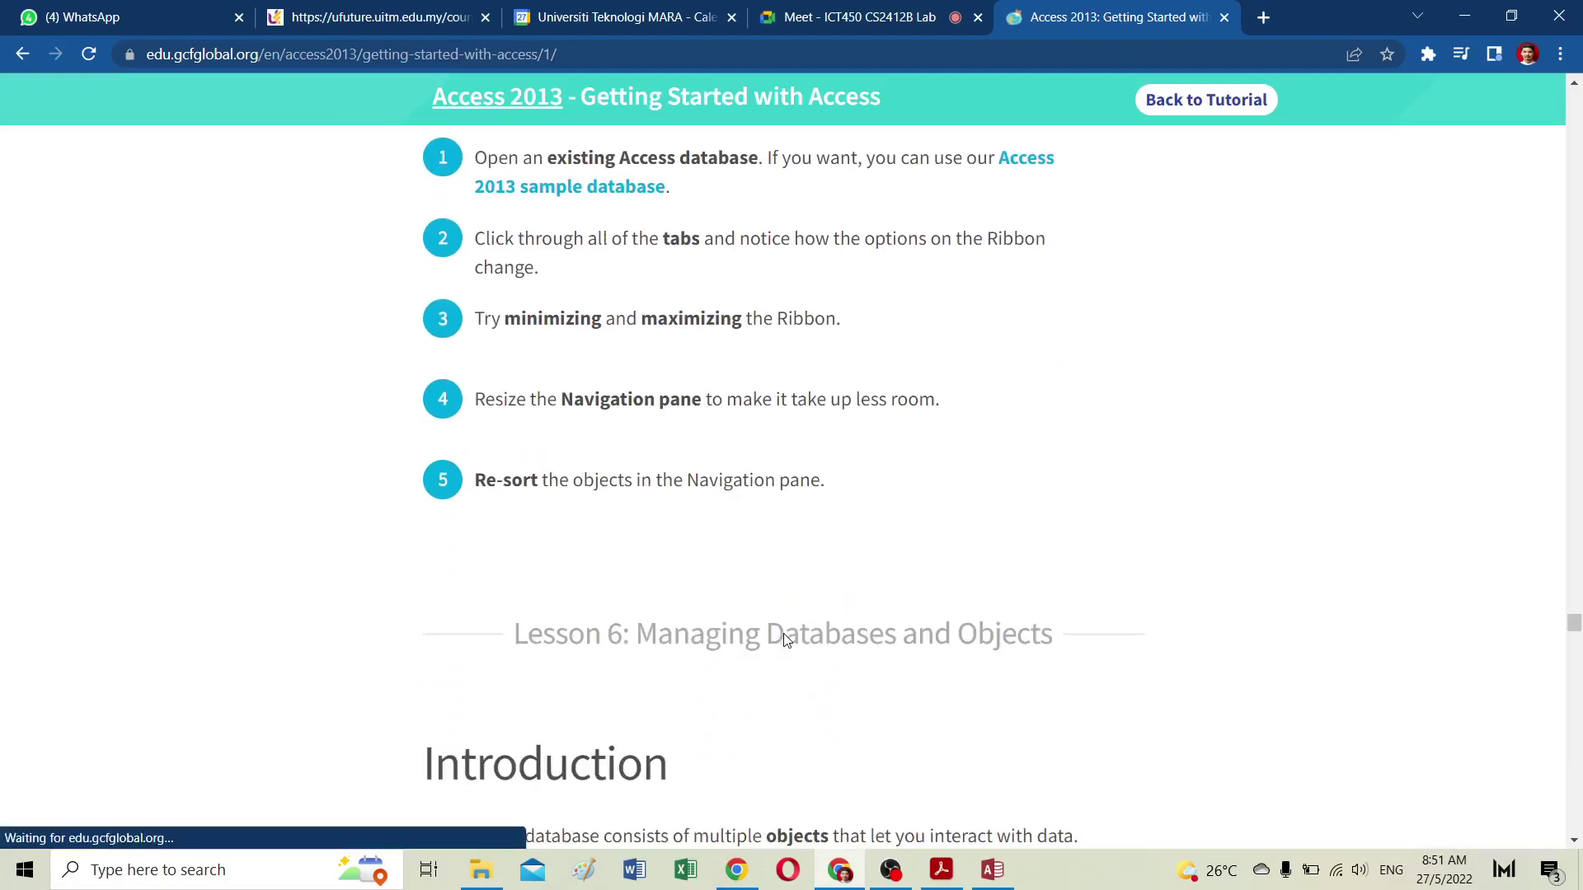
drag(517, 635, 1048, 652)
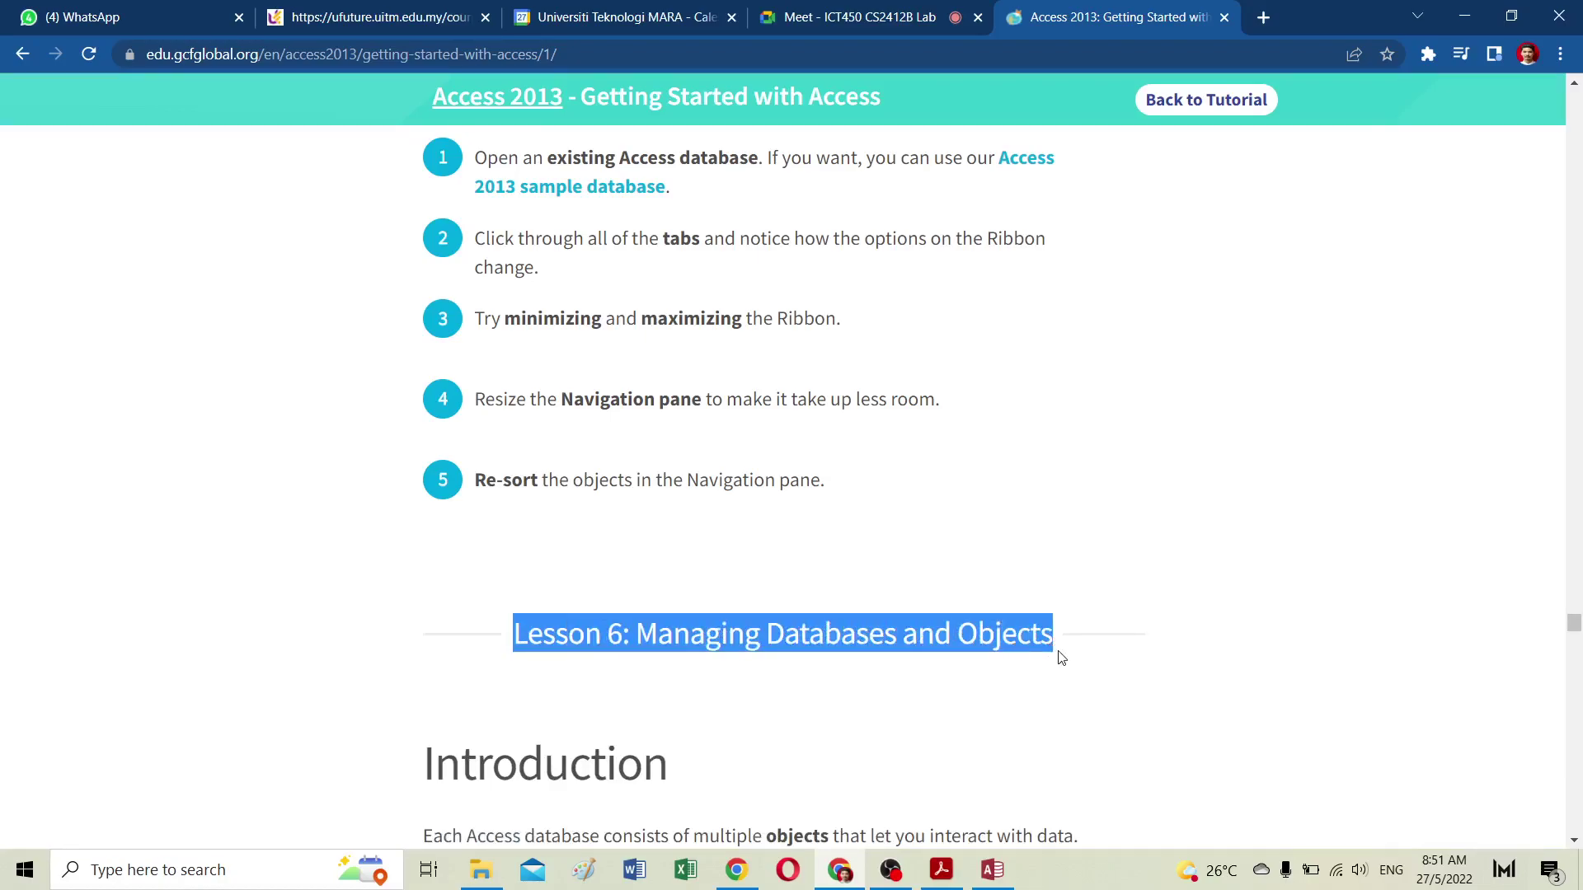
scroll(861, 626, down, 10)
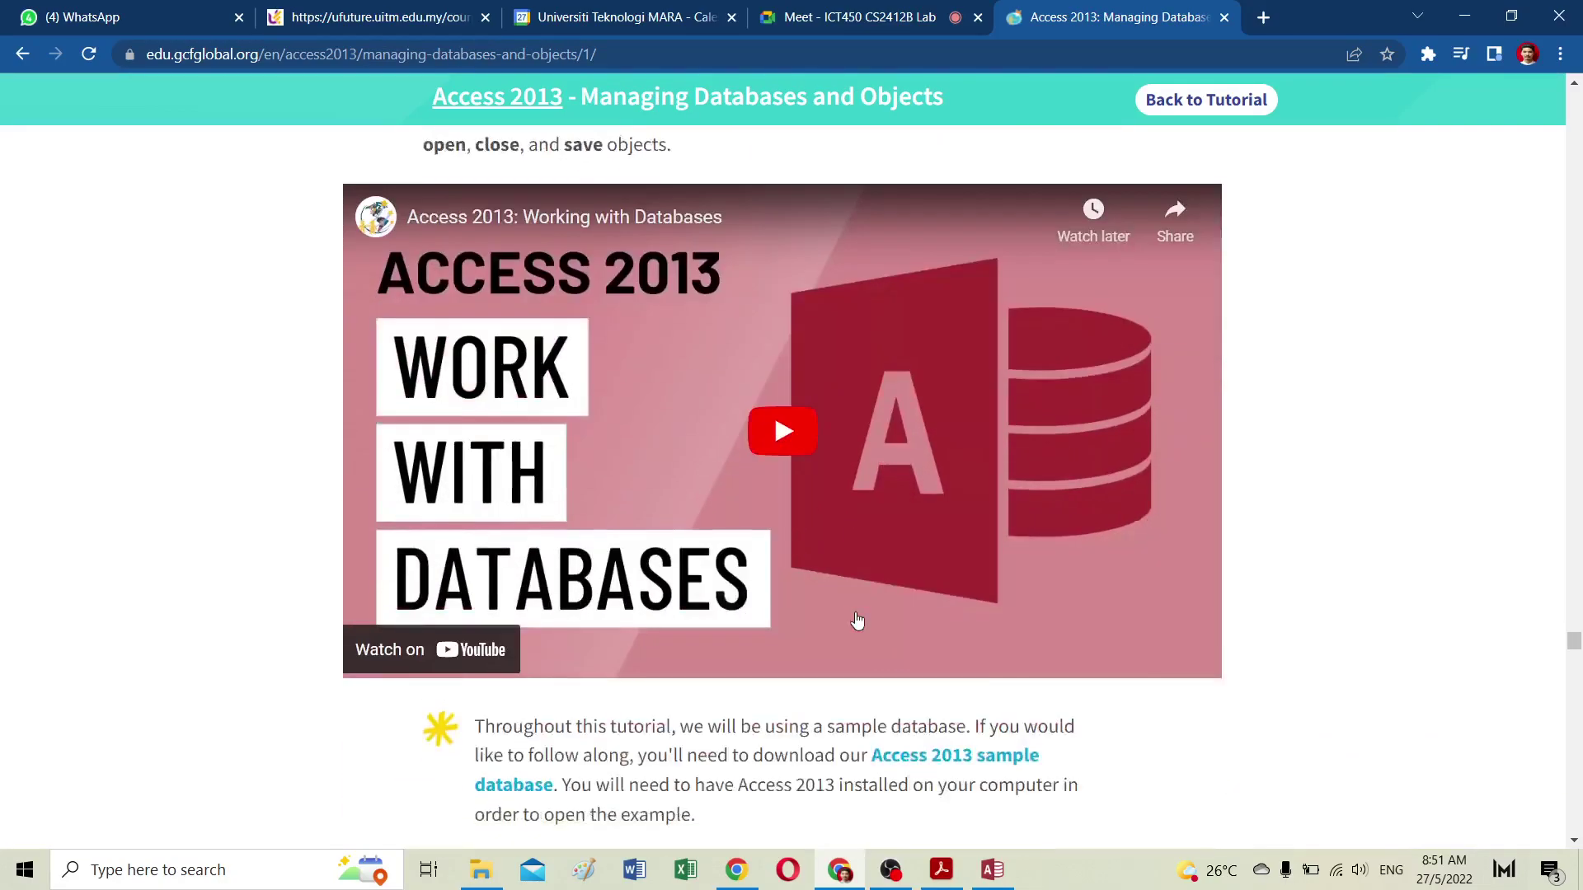
Step: Play the Working with Databases video full screen and open songbird_bakery with content enabled
click(791, 400)
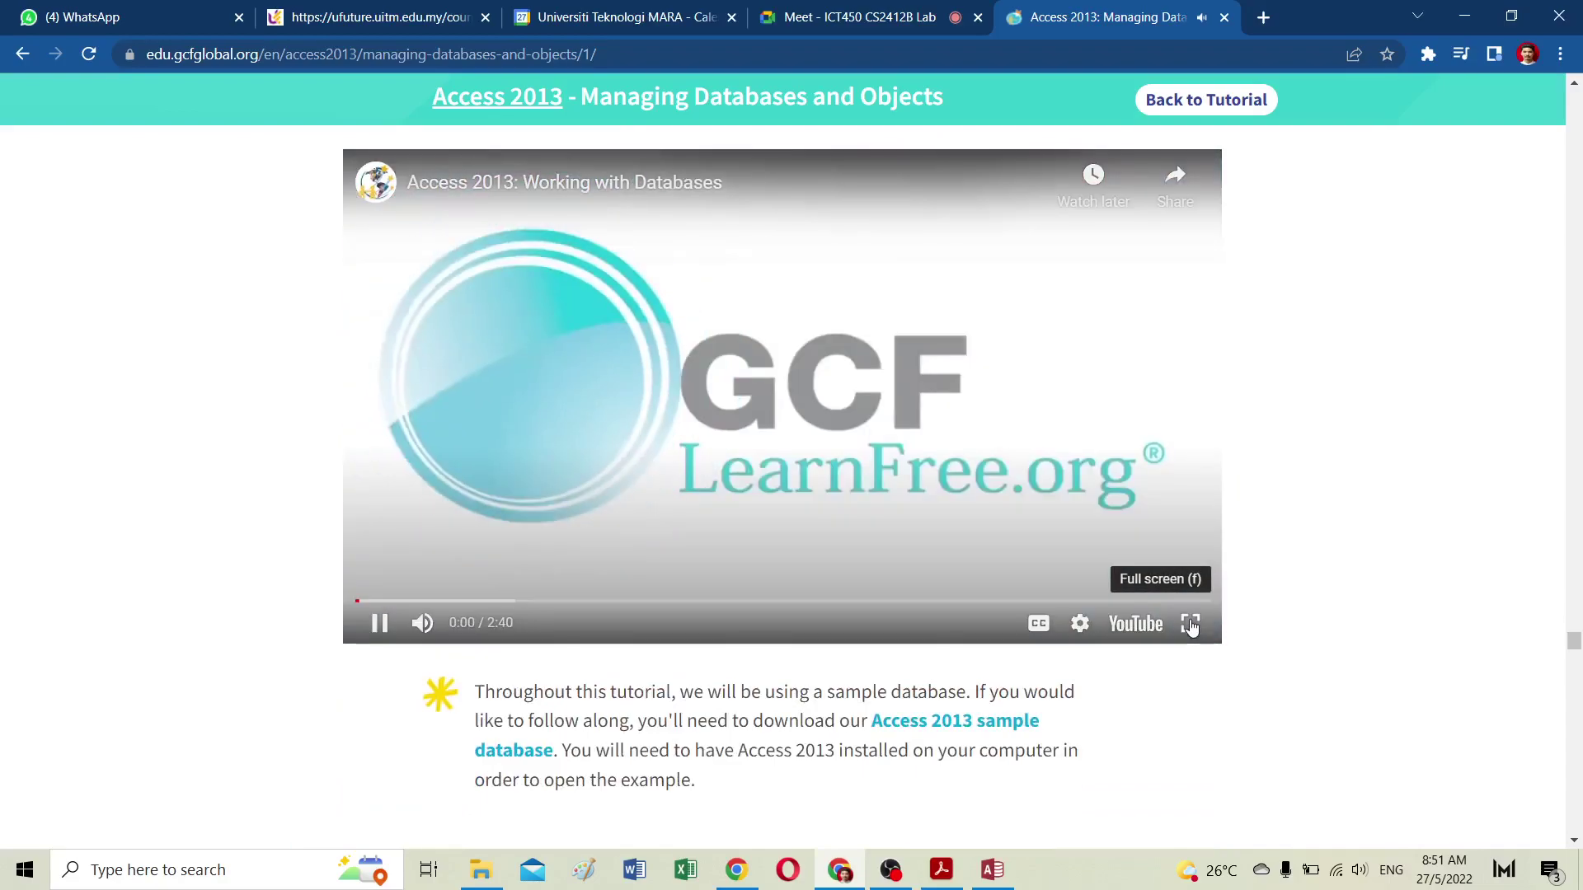
click(1190, 625)
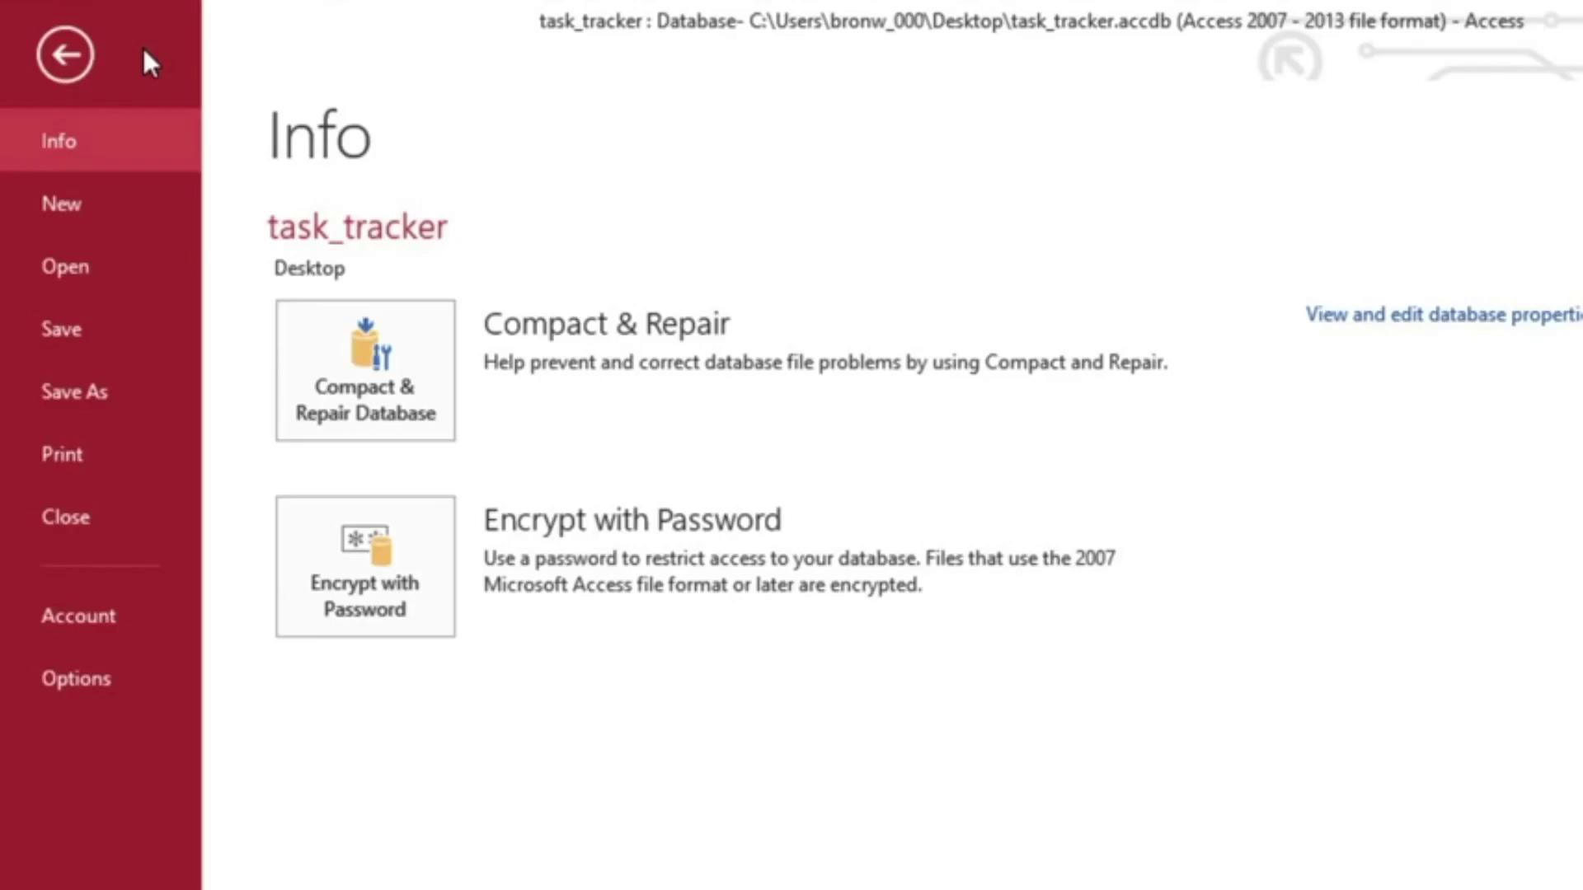
click(108, 258)
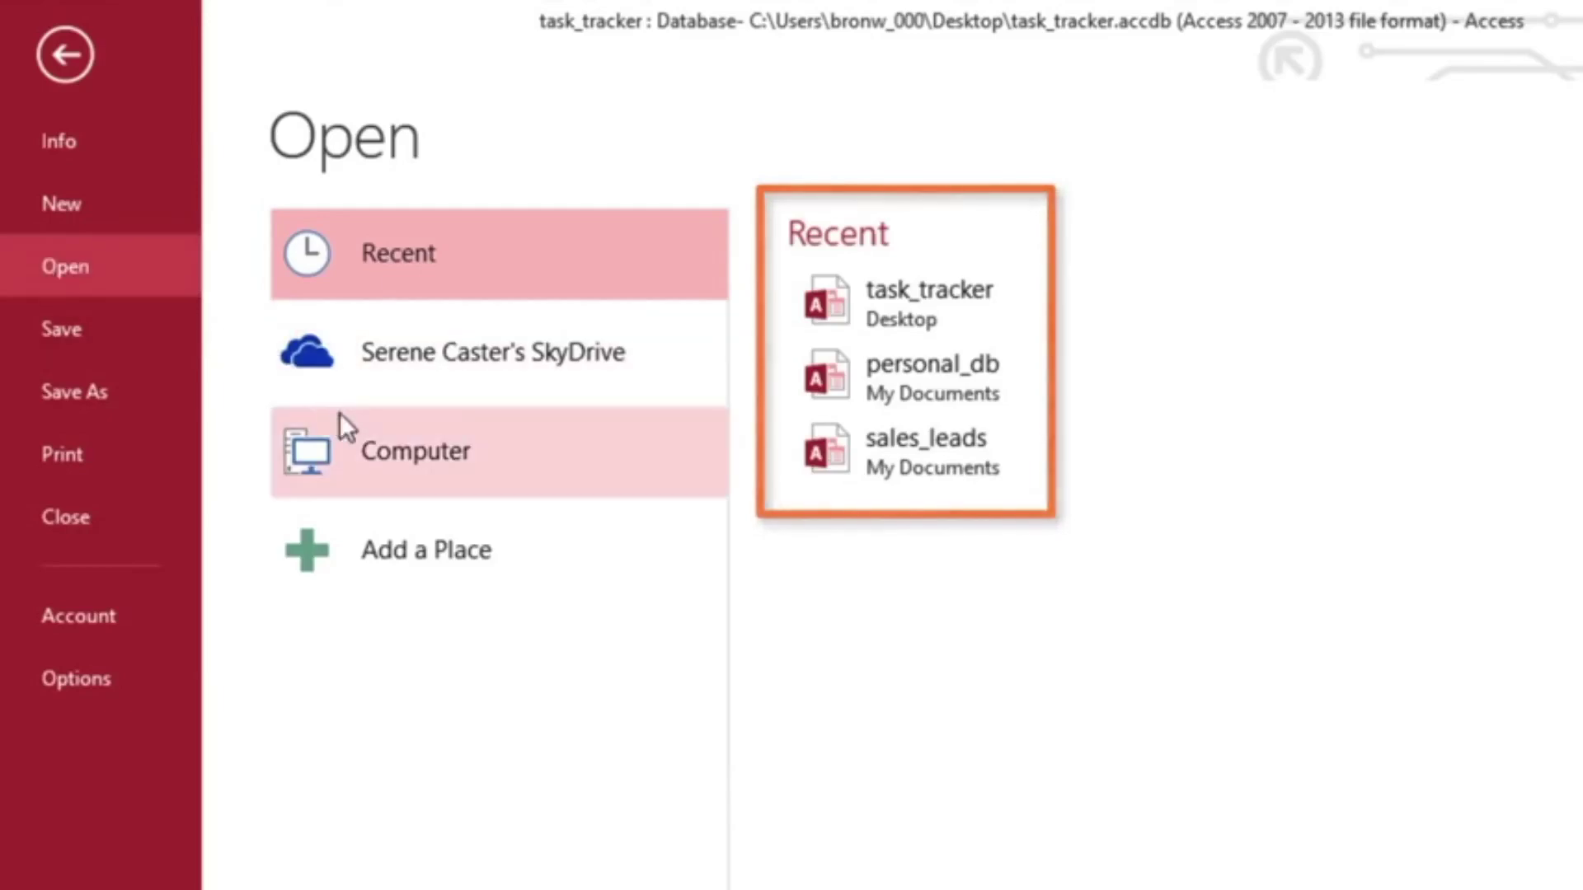
click(400, 462)
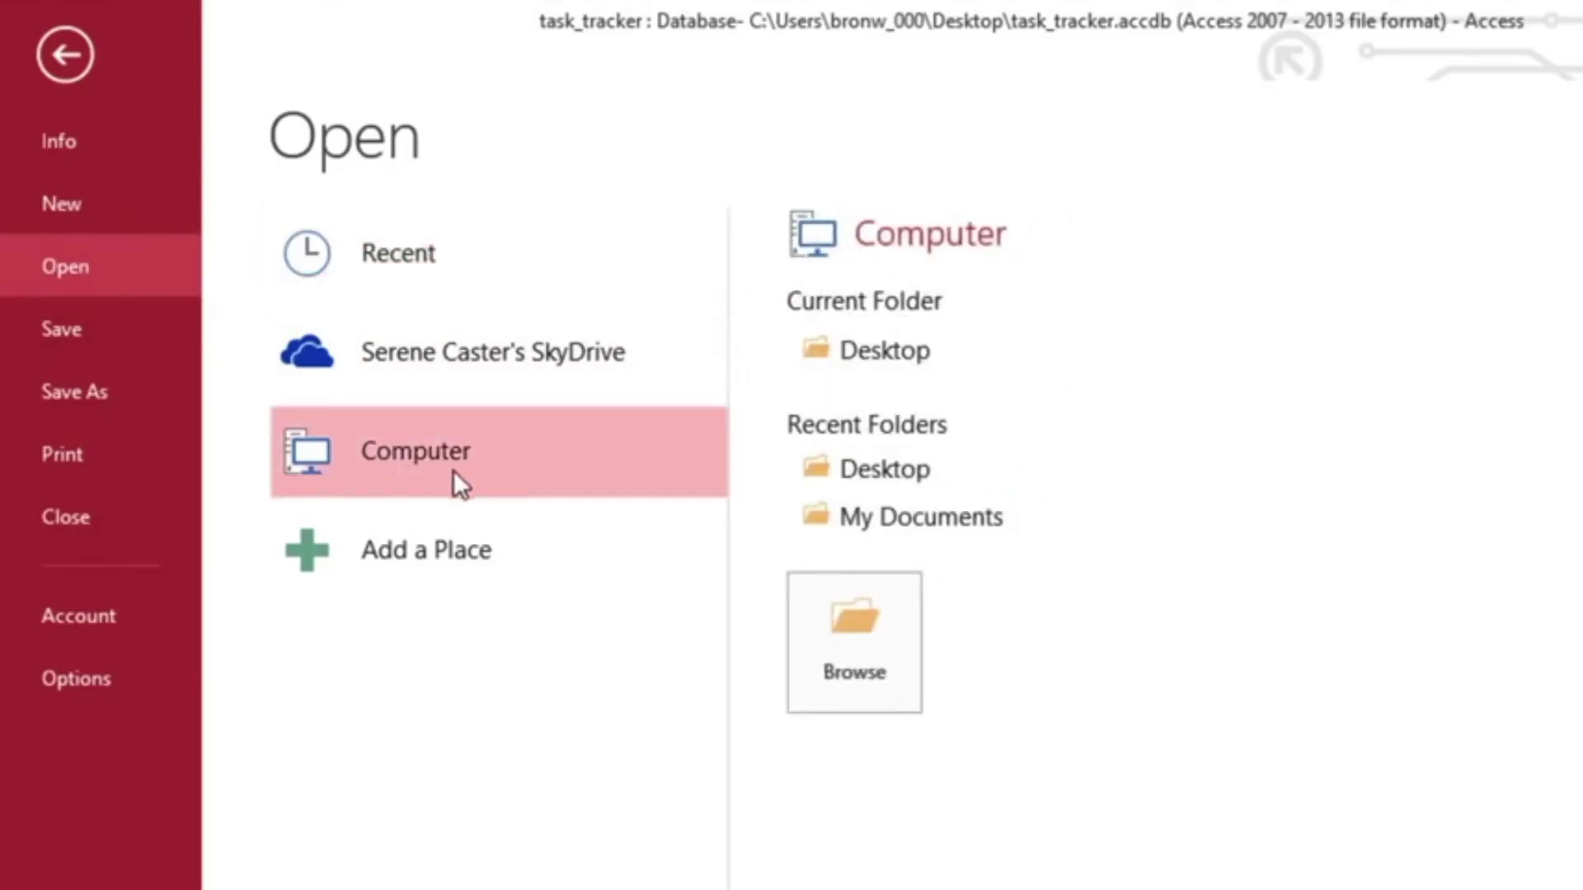
click(819, 621)
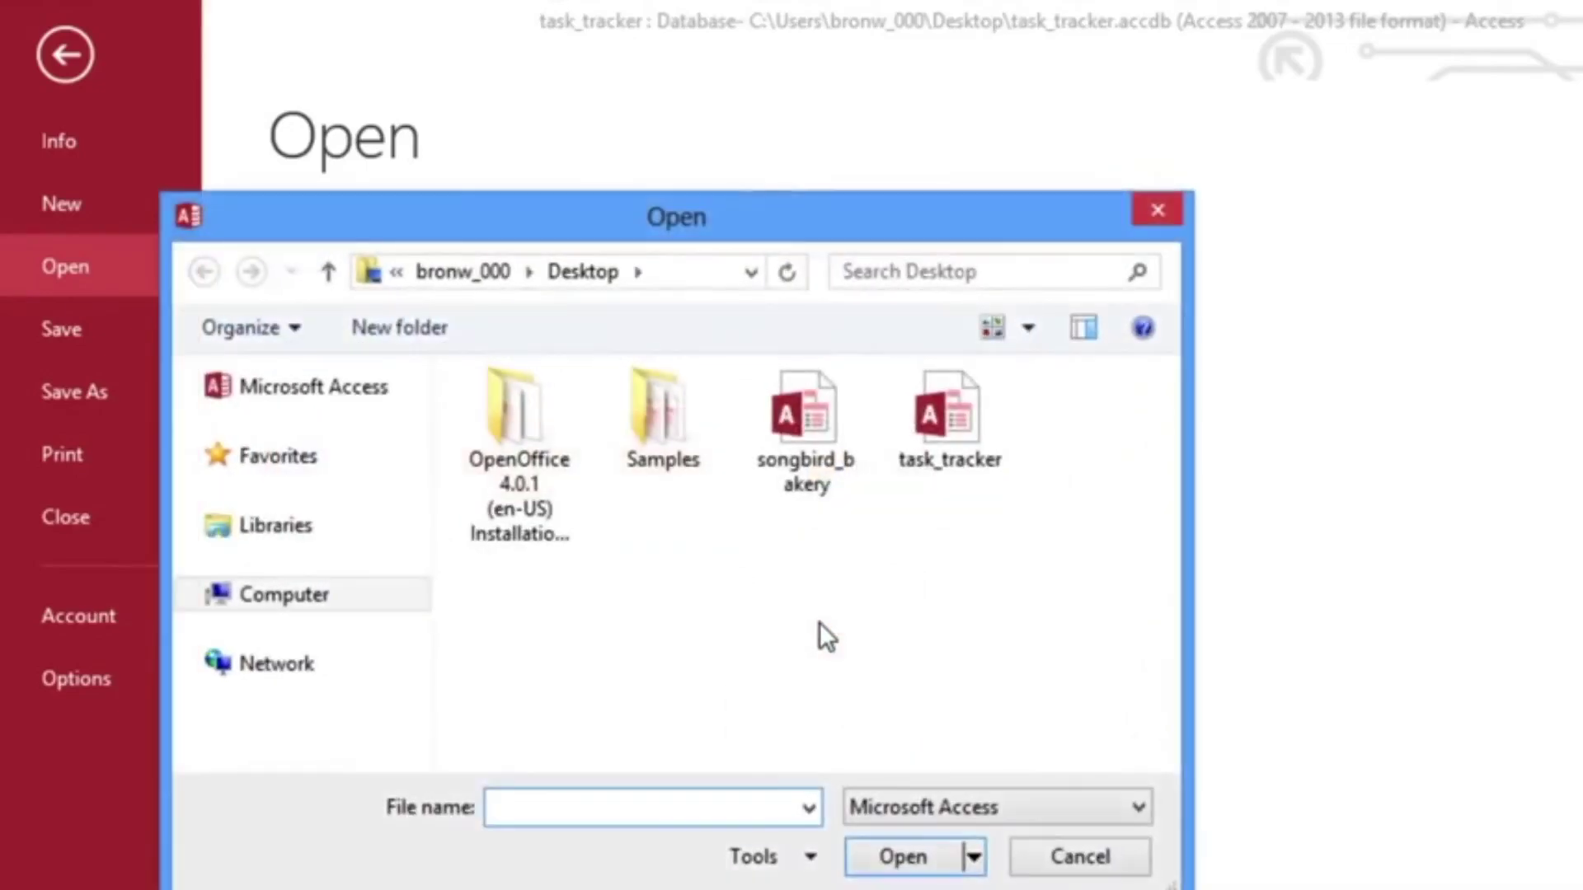
click(809, 422)
double_click(809, 422)
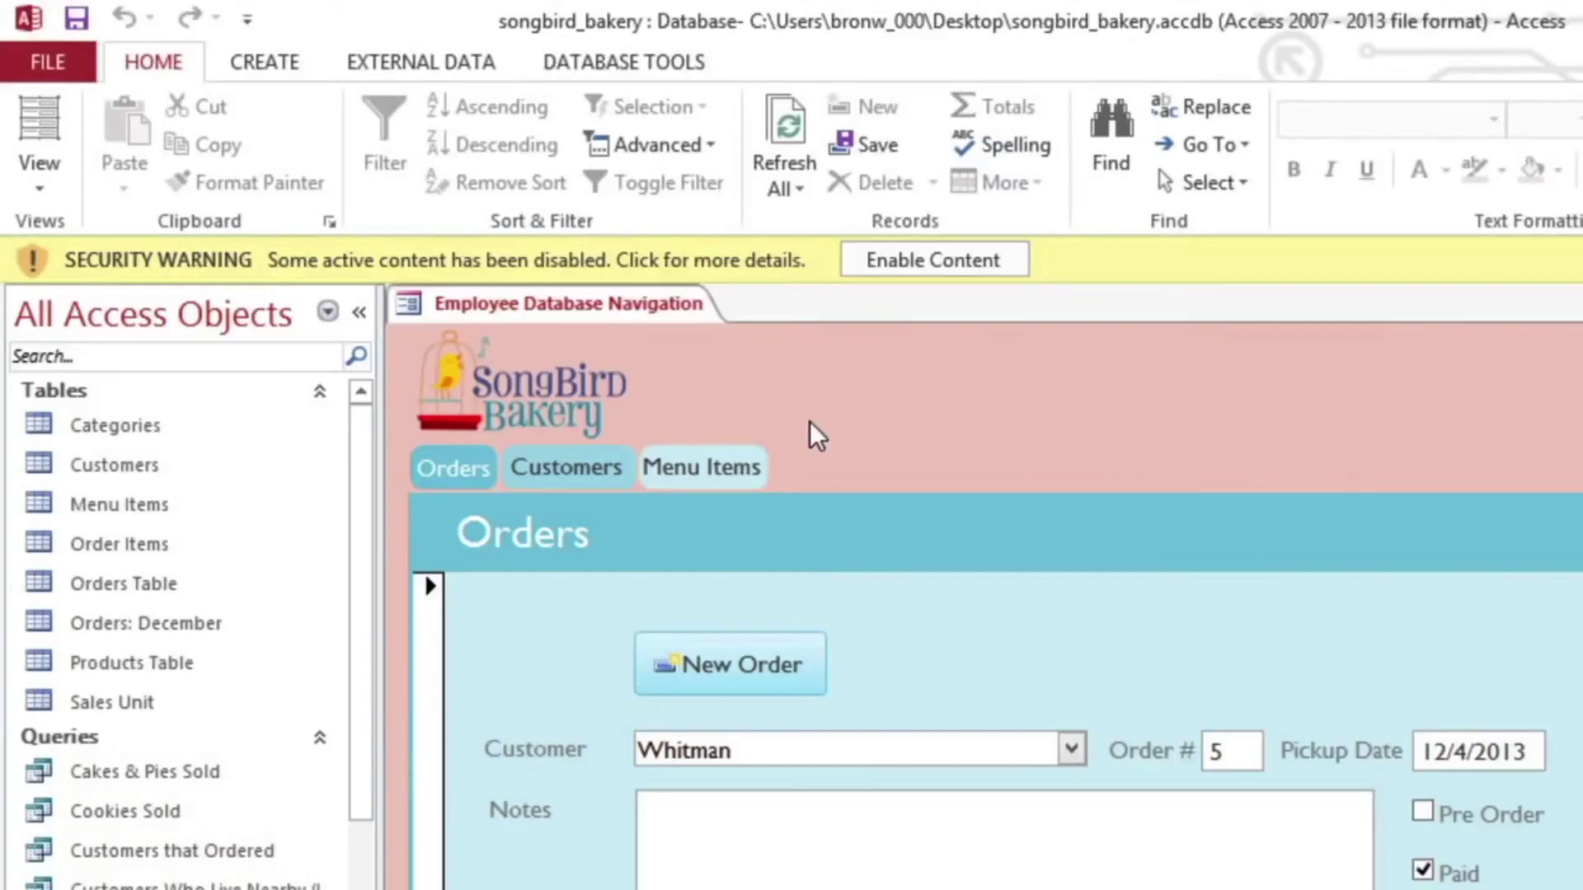
click(953, 266)
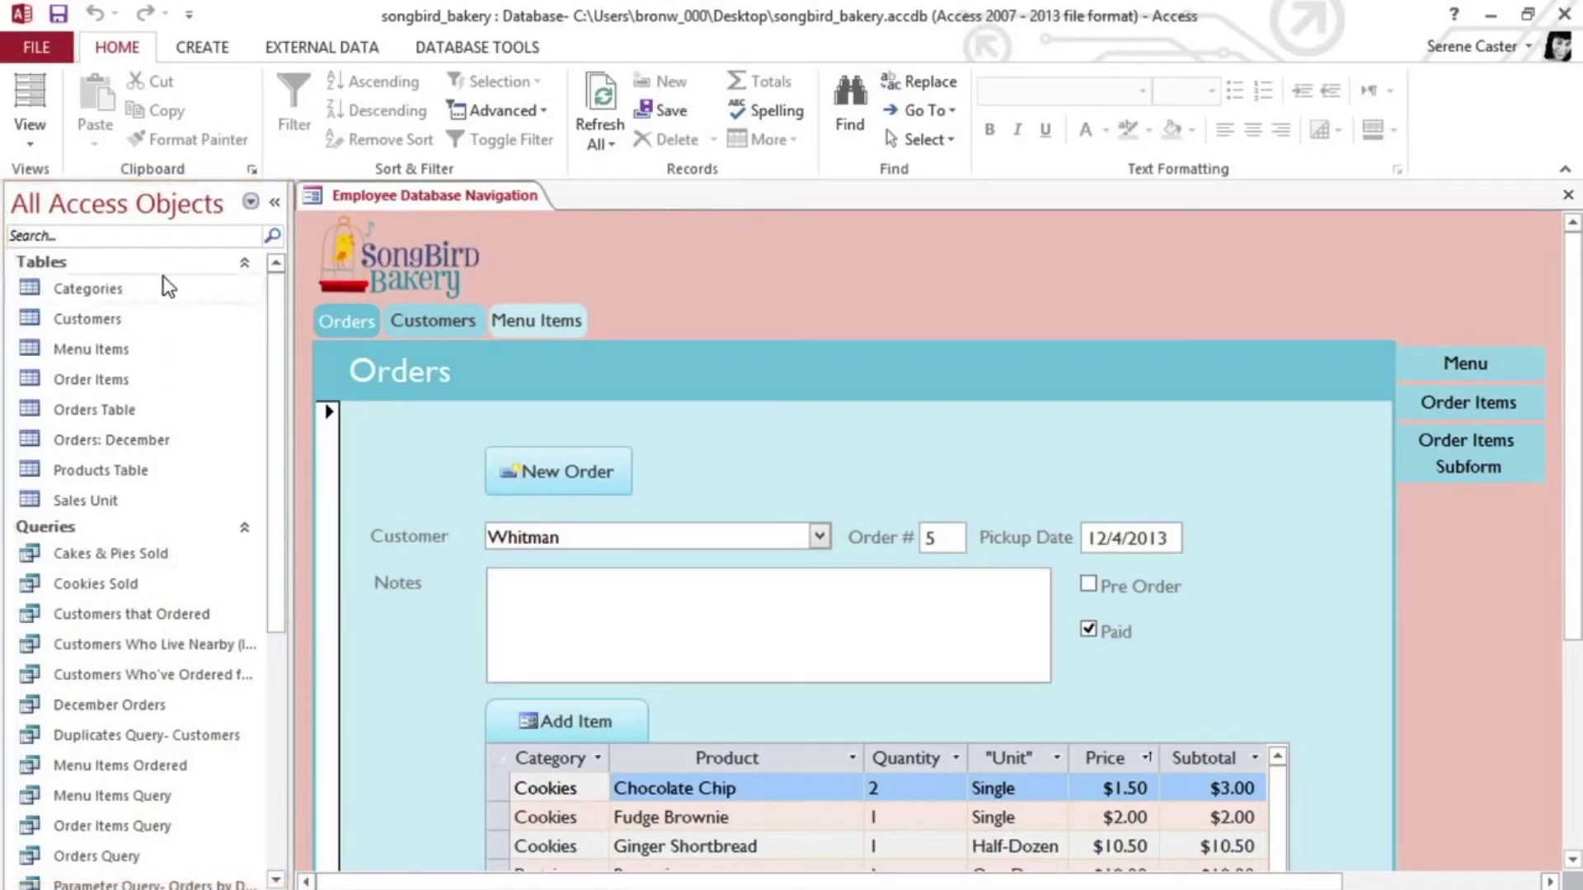
Step: Open Categories, Cakes & Pies Sold, Orders and Bakery Menu Report, save, and close the report
double_click(134, 281)
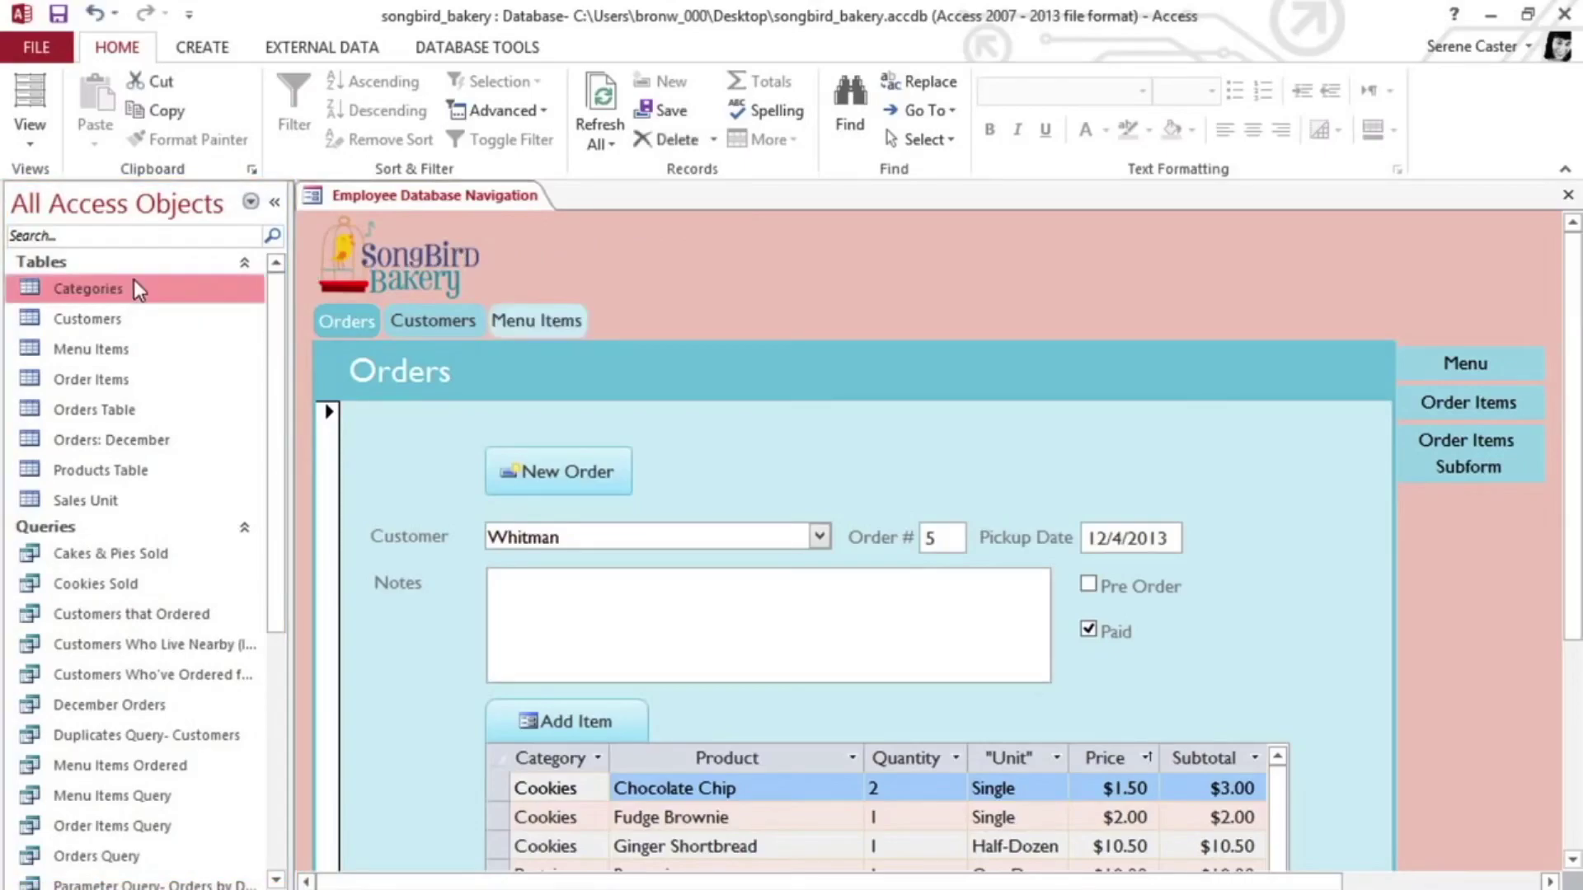
double_click(176, 553)
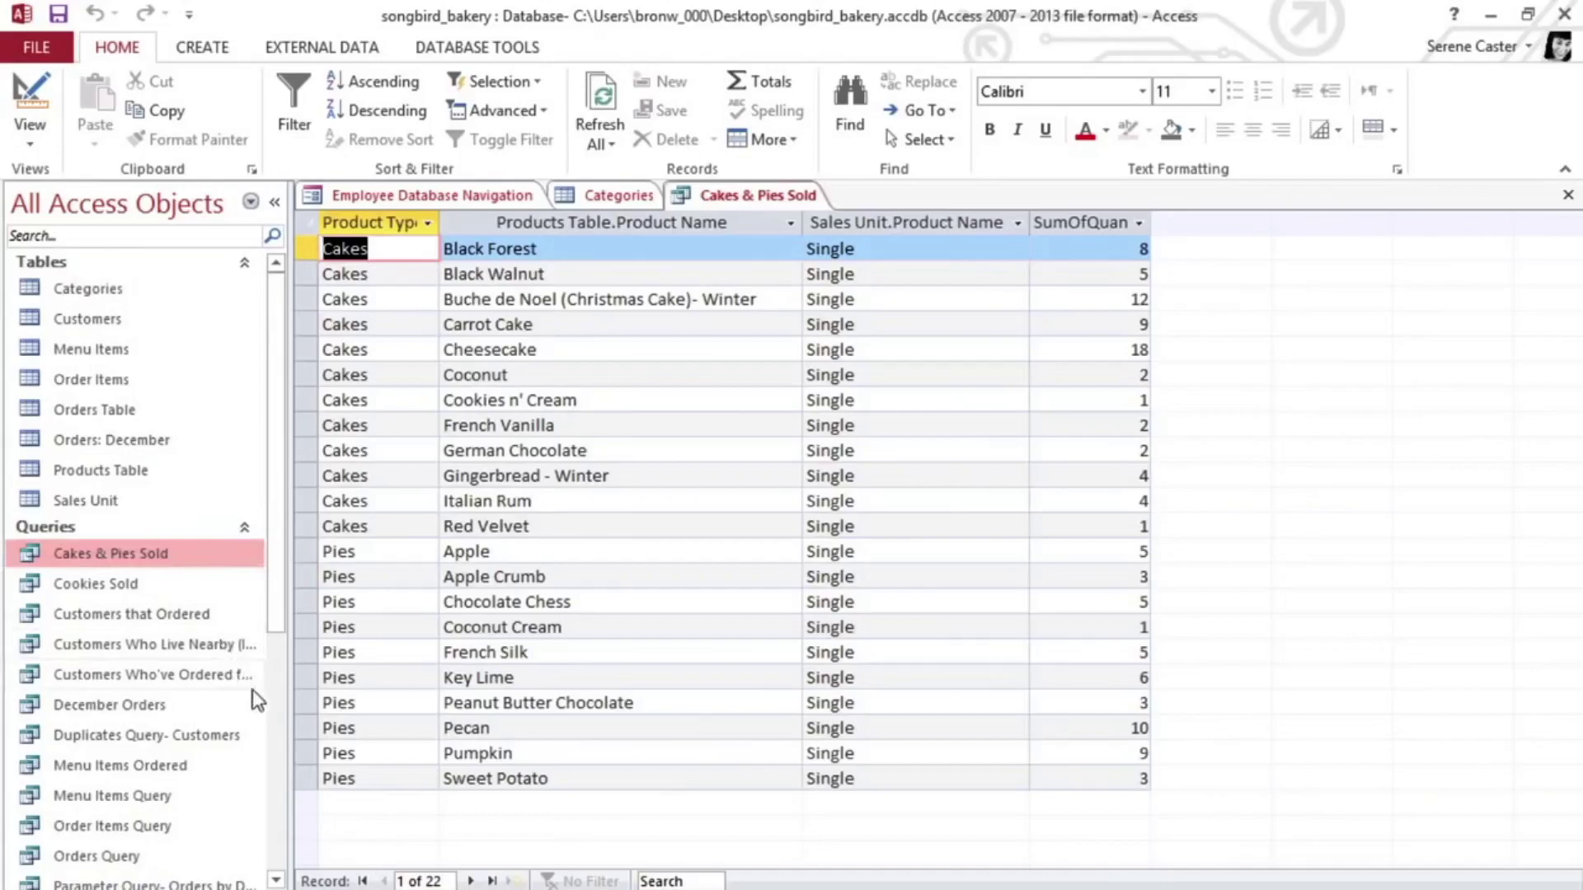
click(274, 729)
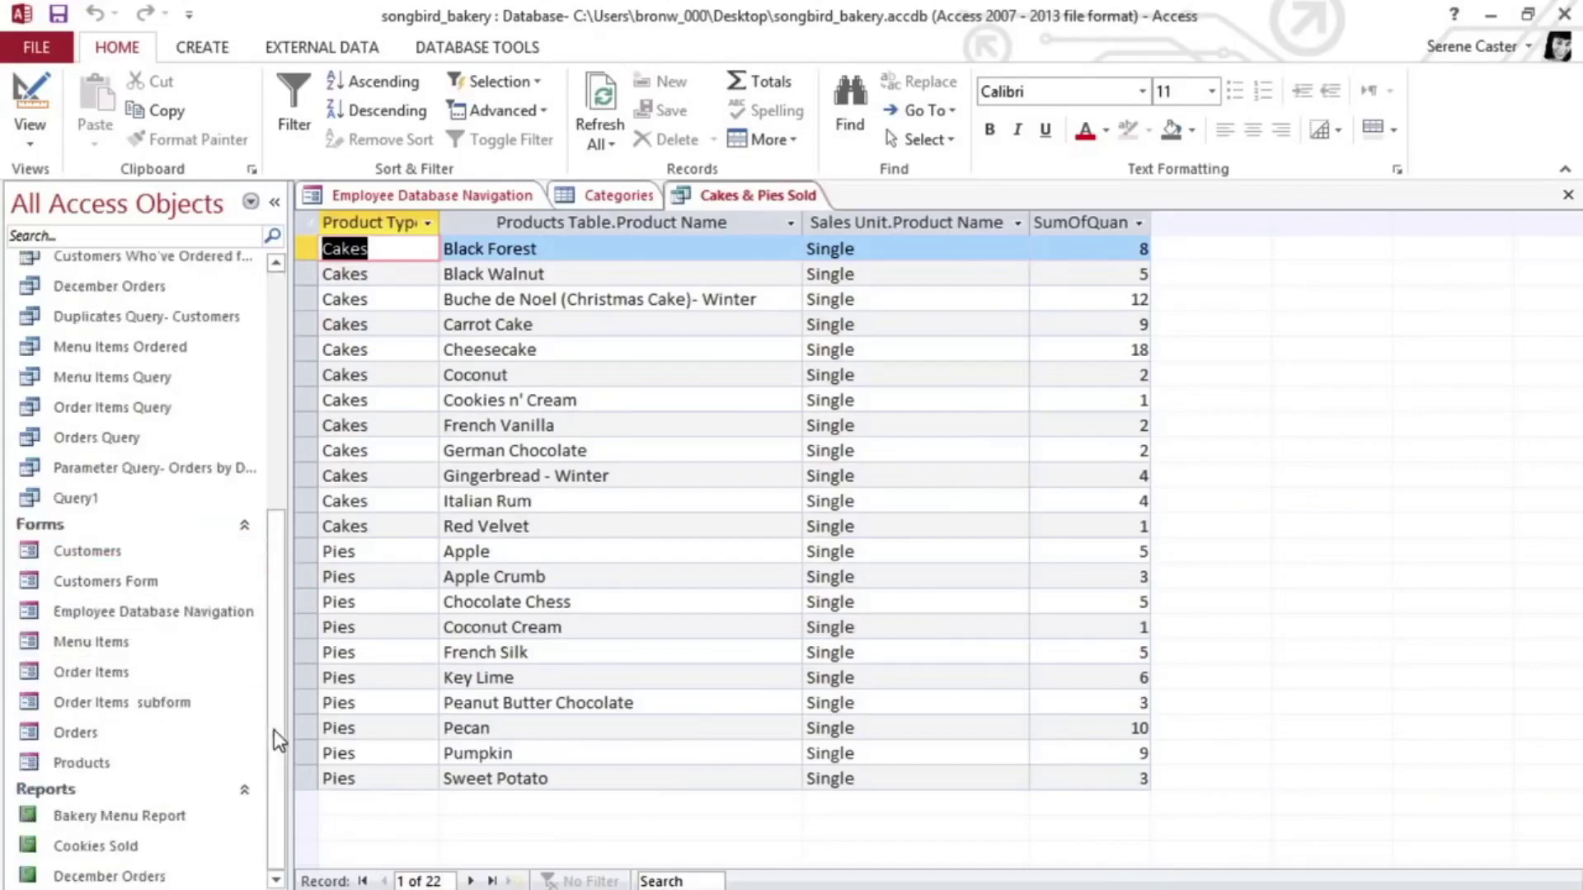
double_click(122, 733)
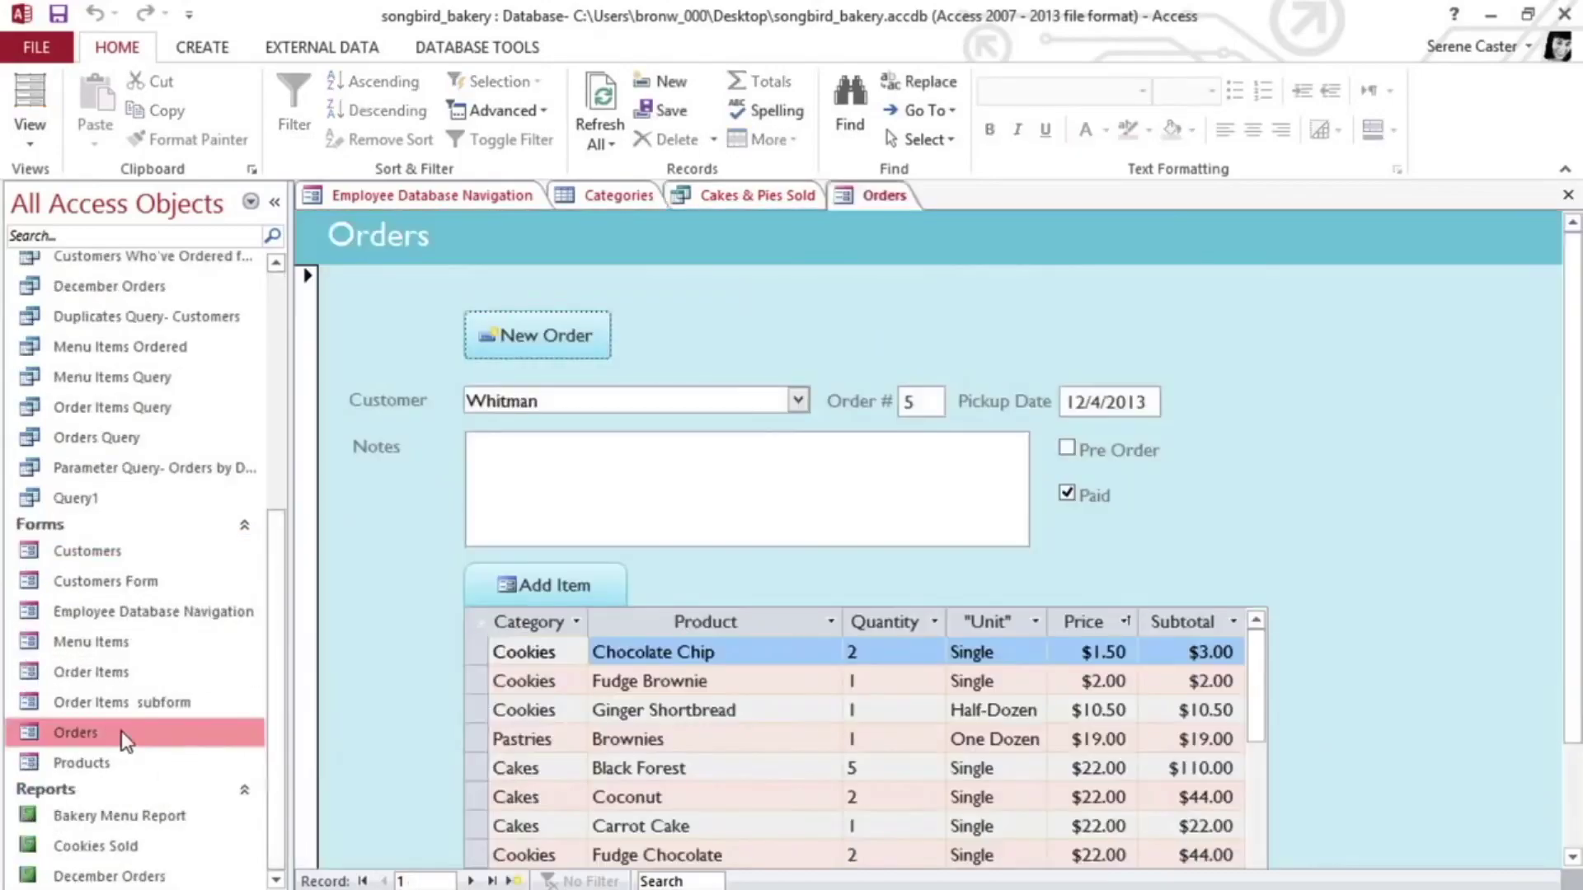
double_click(146, 819)
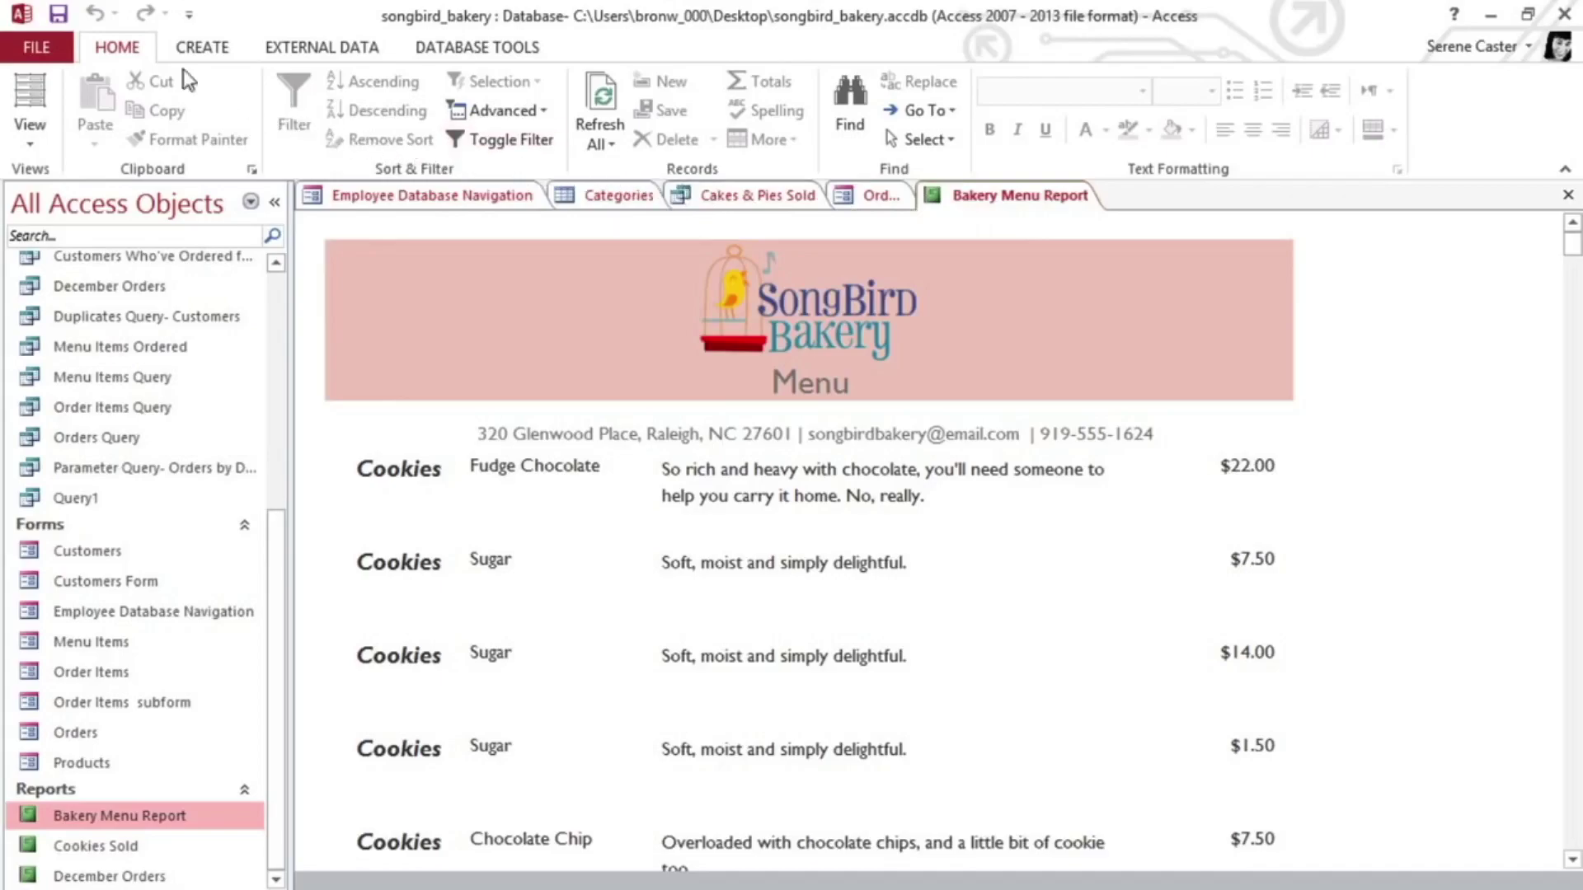
click(59, 18)
click(1567, 199)
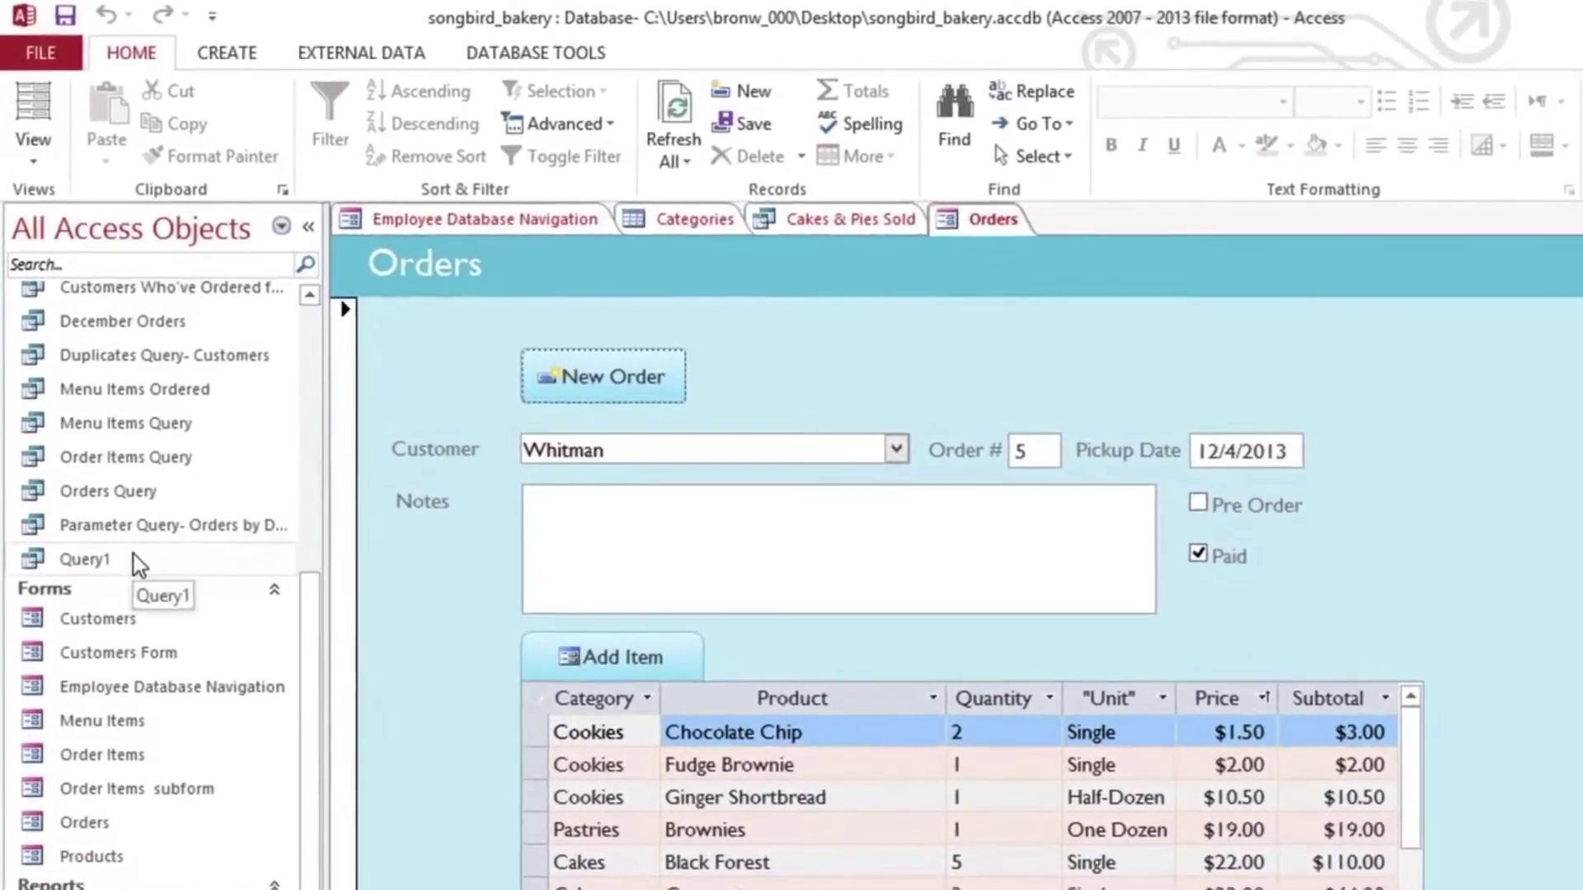
Step: Rename Query1 to 'Product Query'
click(134, 550)
right_click(143, 600)
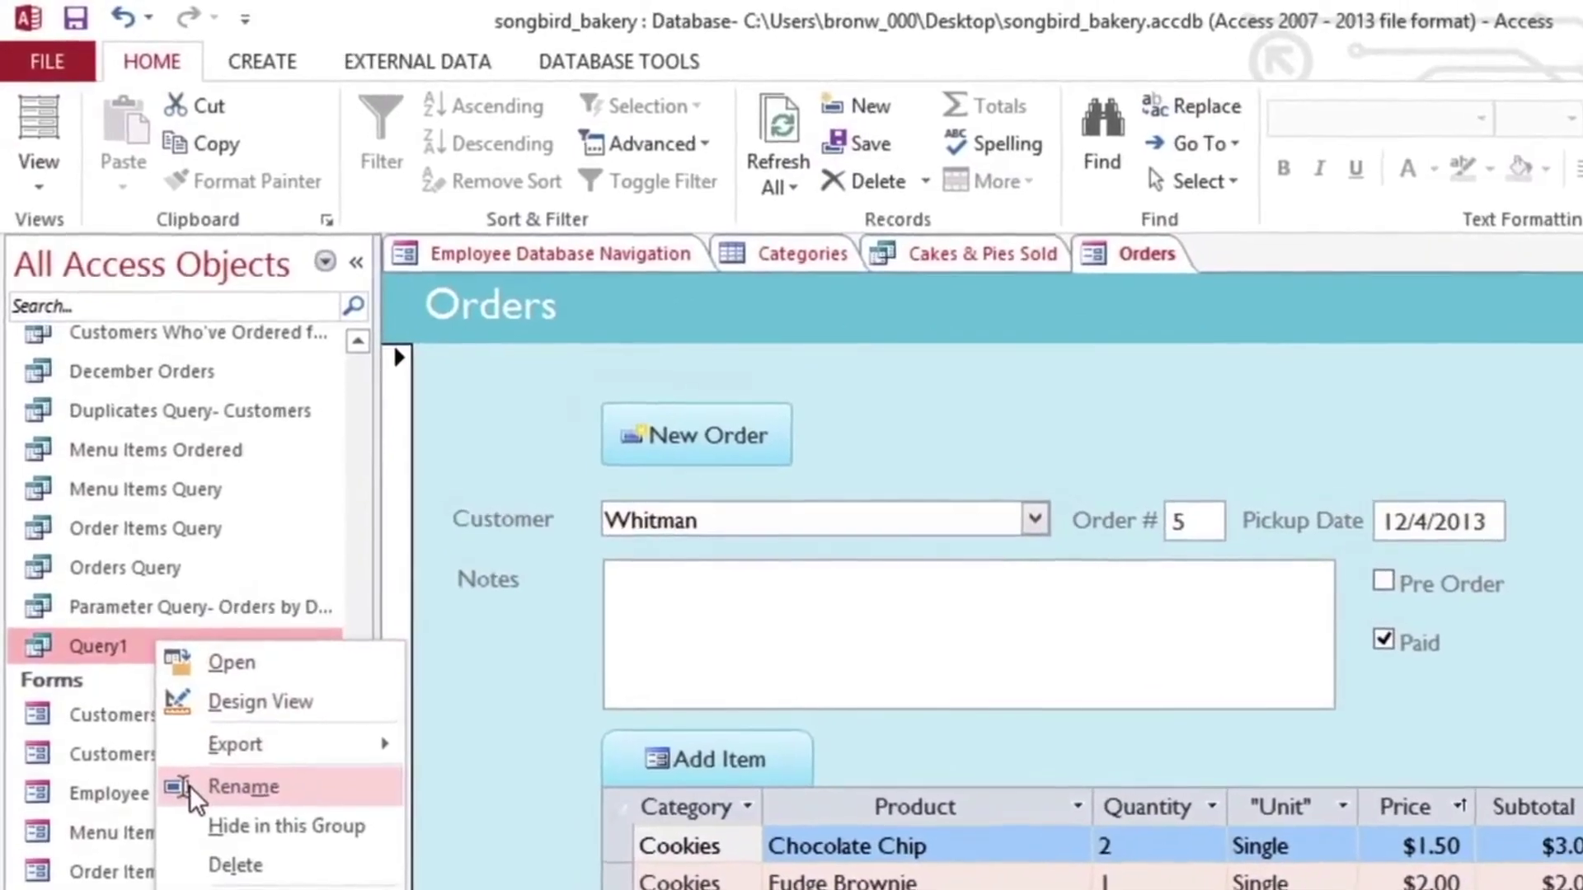
click(190, 783)
text(Pro)
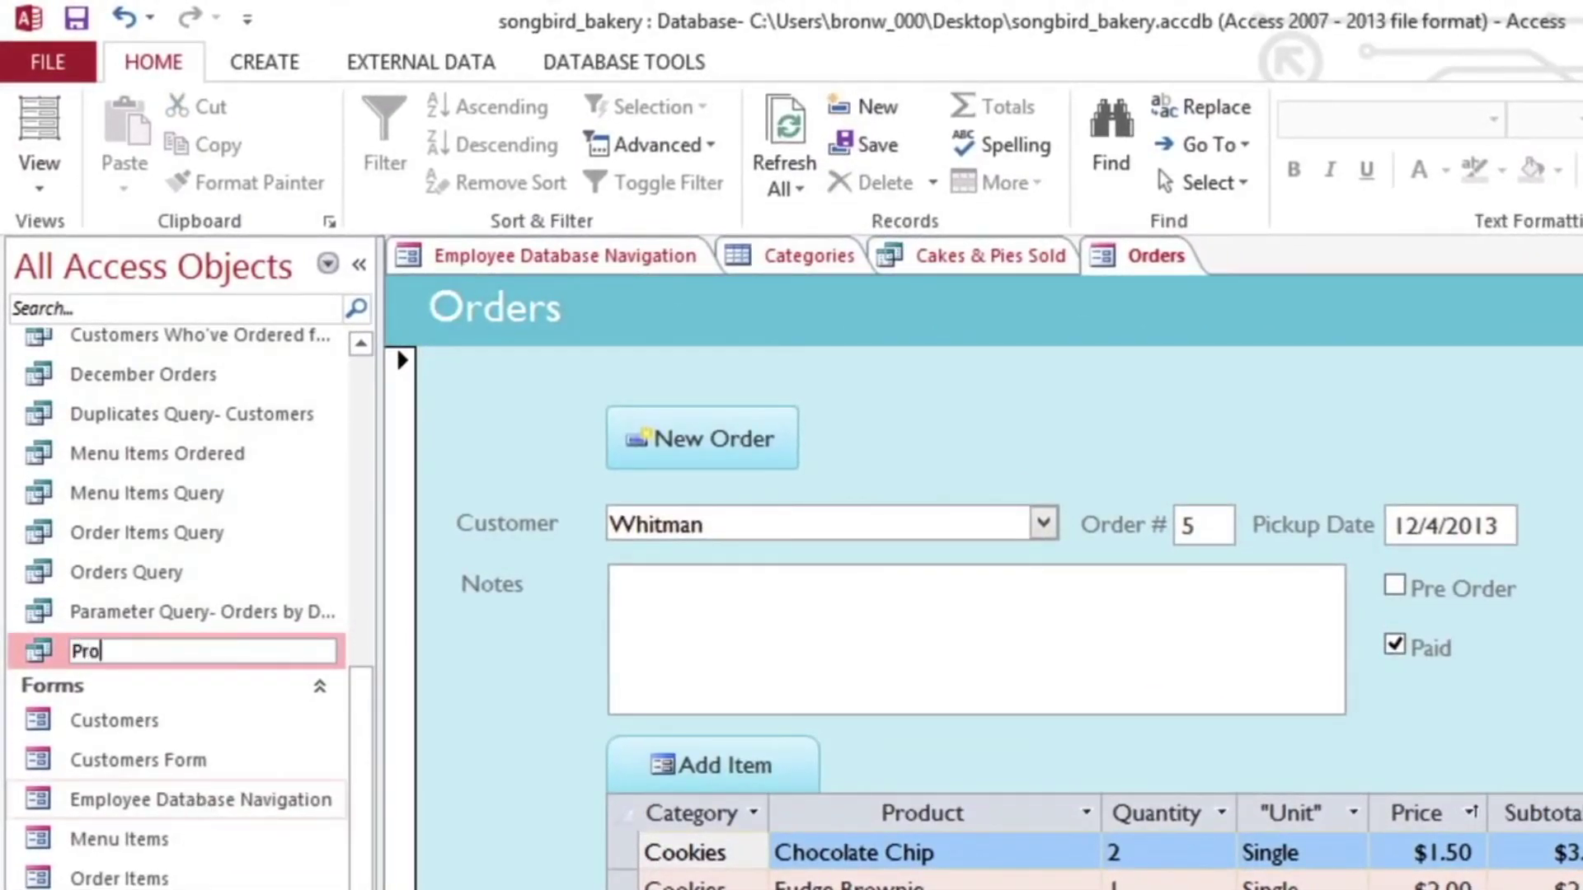
text(duct Query)
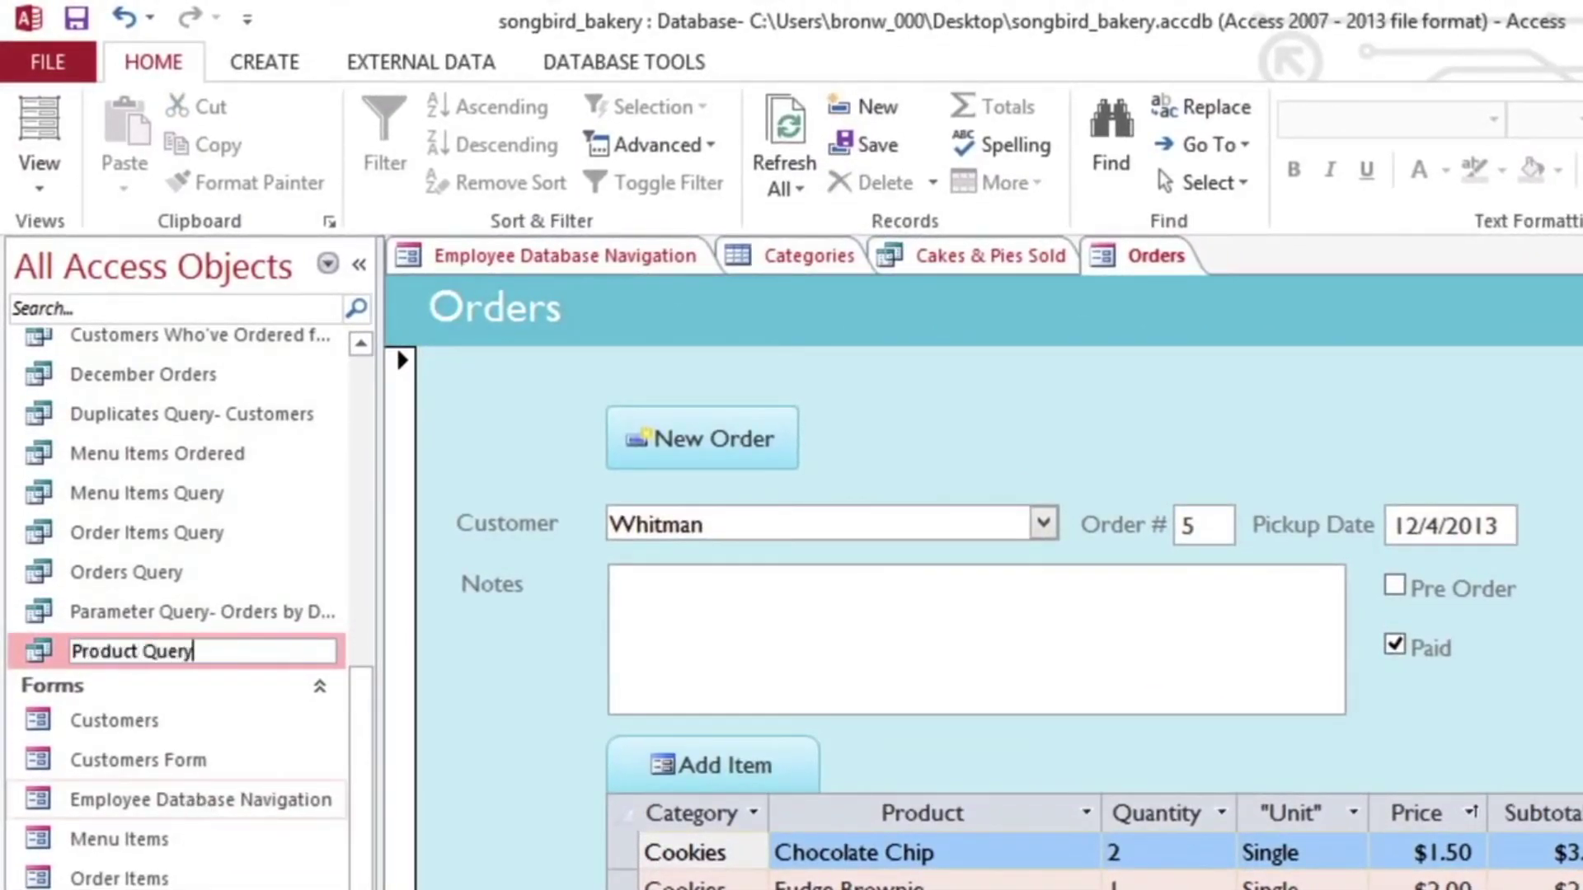
key(Return)
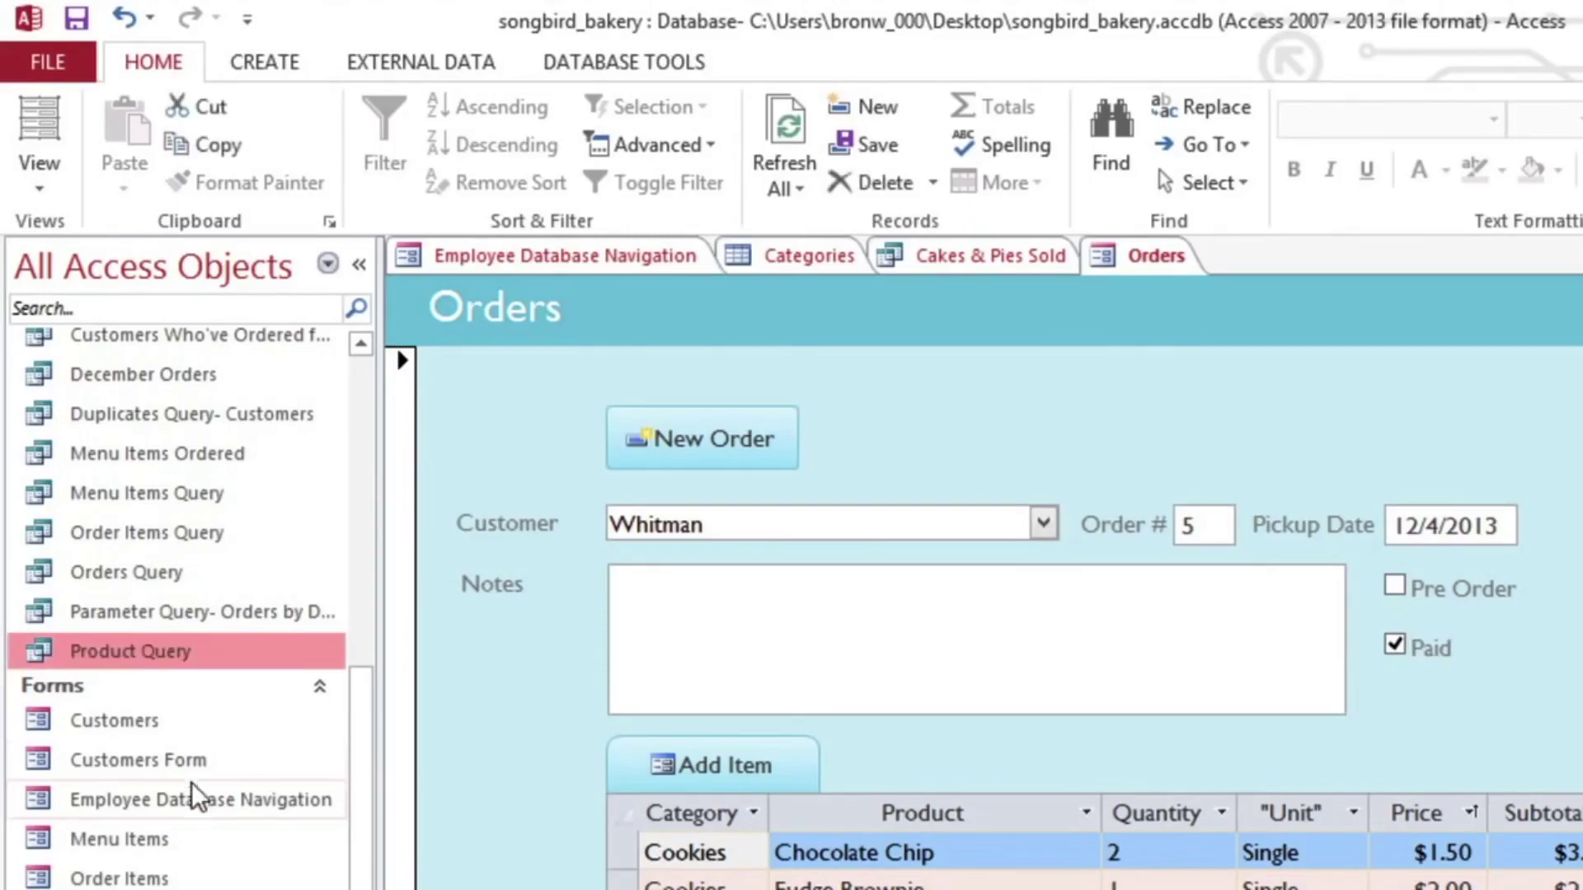
Step: Close the songbird_bakery database from the File menu and exit full-screen playback
click(76, 71)
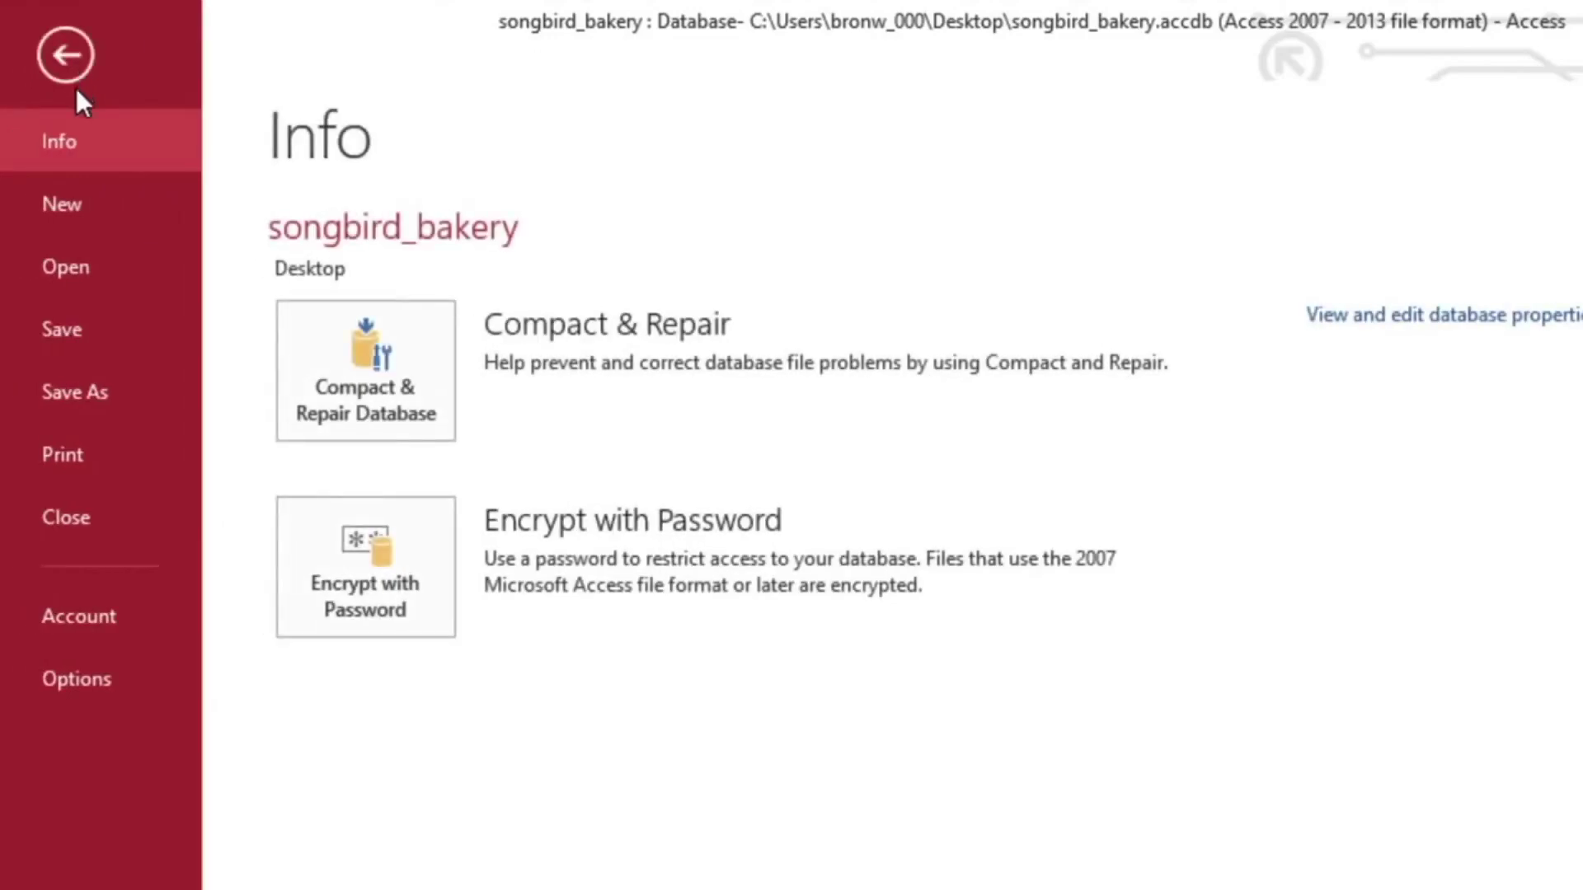
click(119, 509)
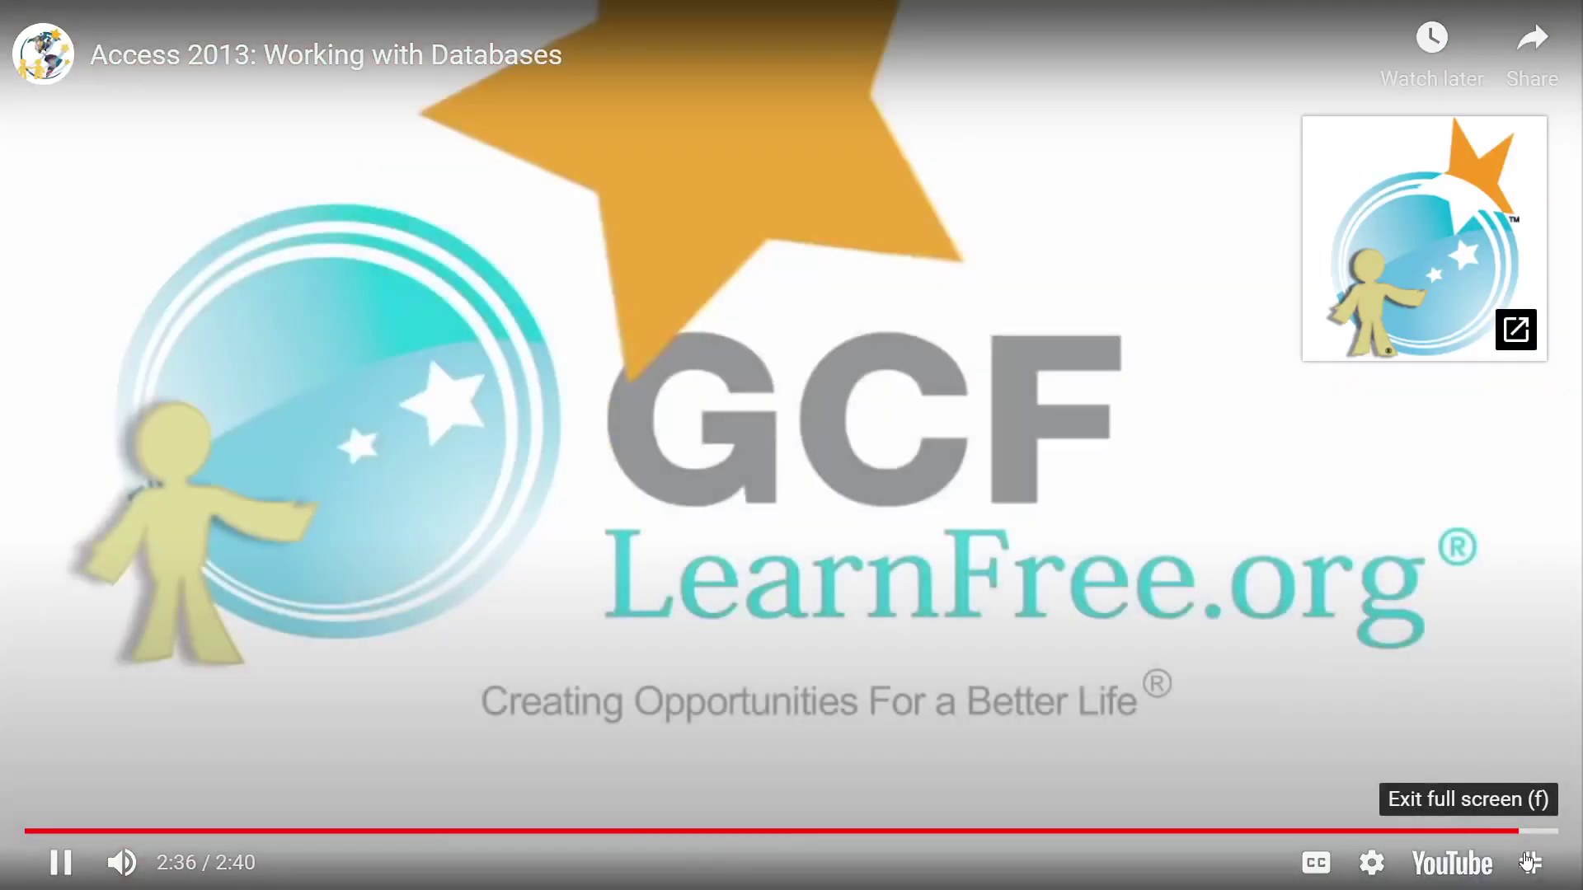
click(1529, 863)
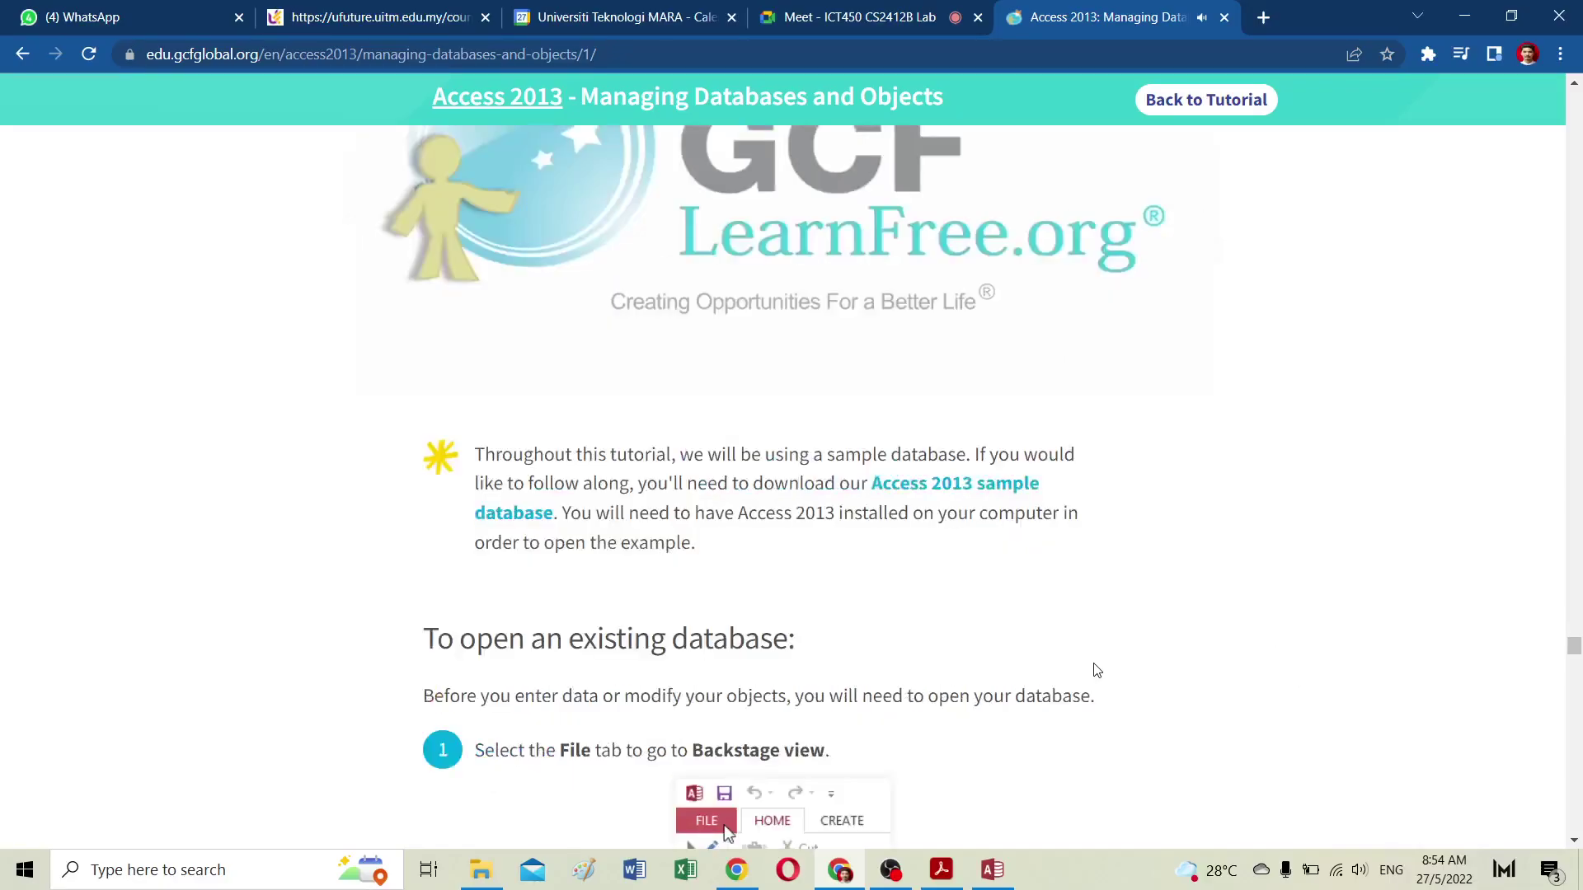
Step: Read the six 'To open an existing database' steps, then bring the Access sample database forward
scroll(1094, 668, down, 5)
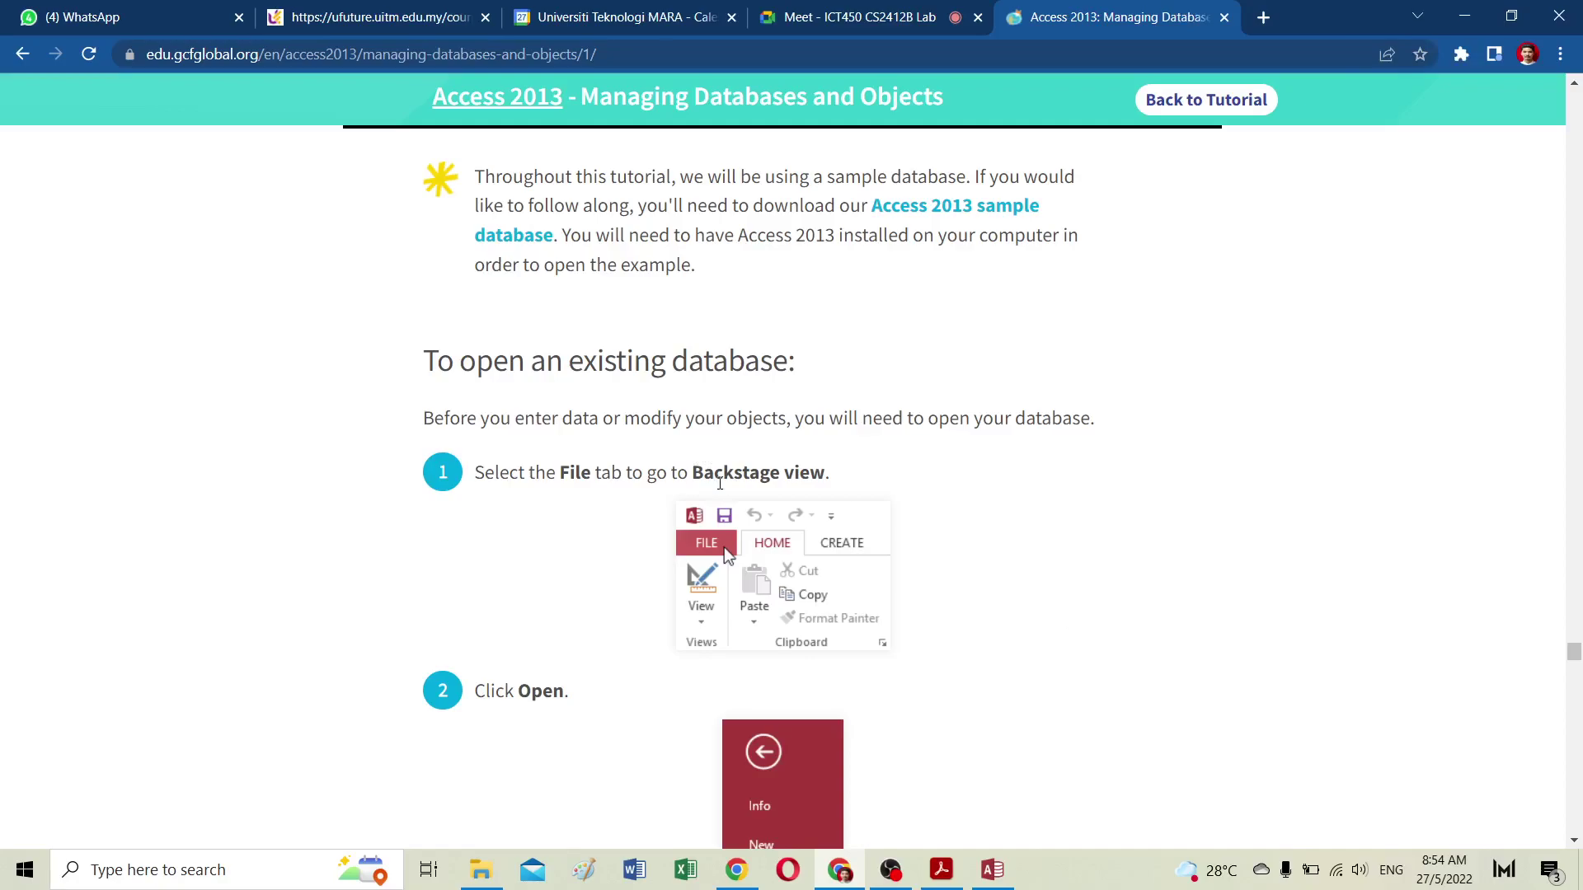
scroll(719, 484, down, 10)
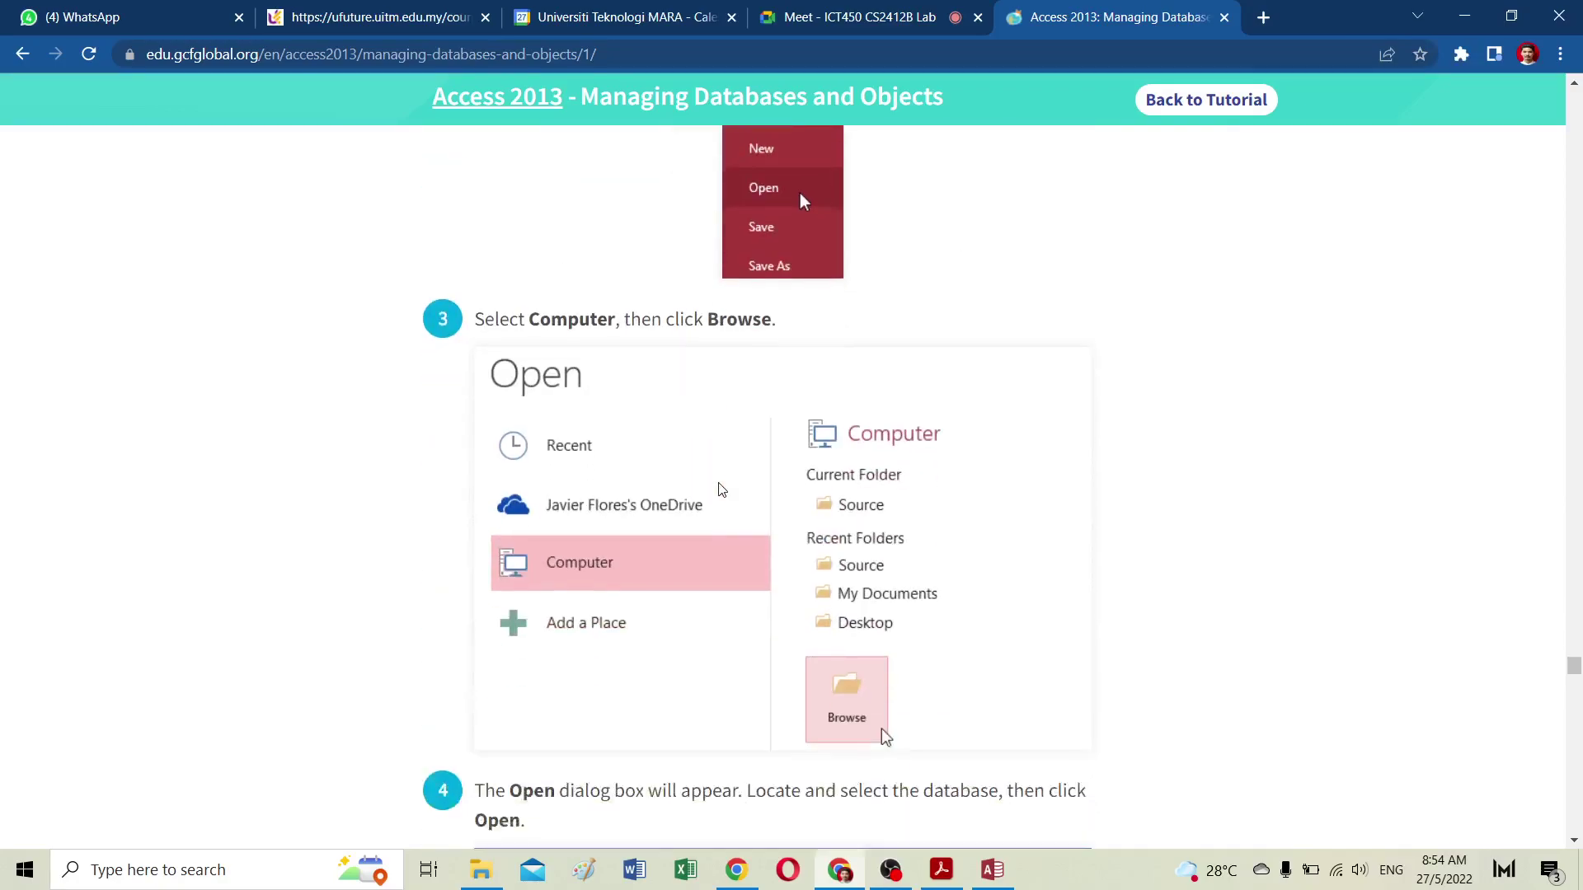
scroll(720, 489, down, 4)
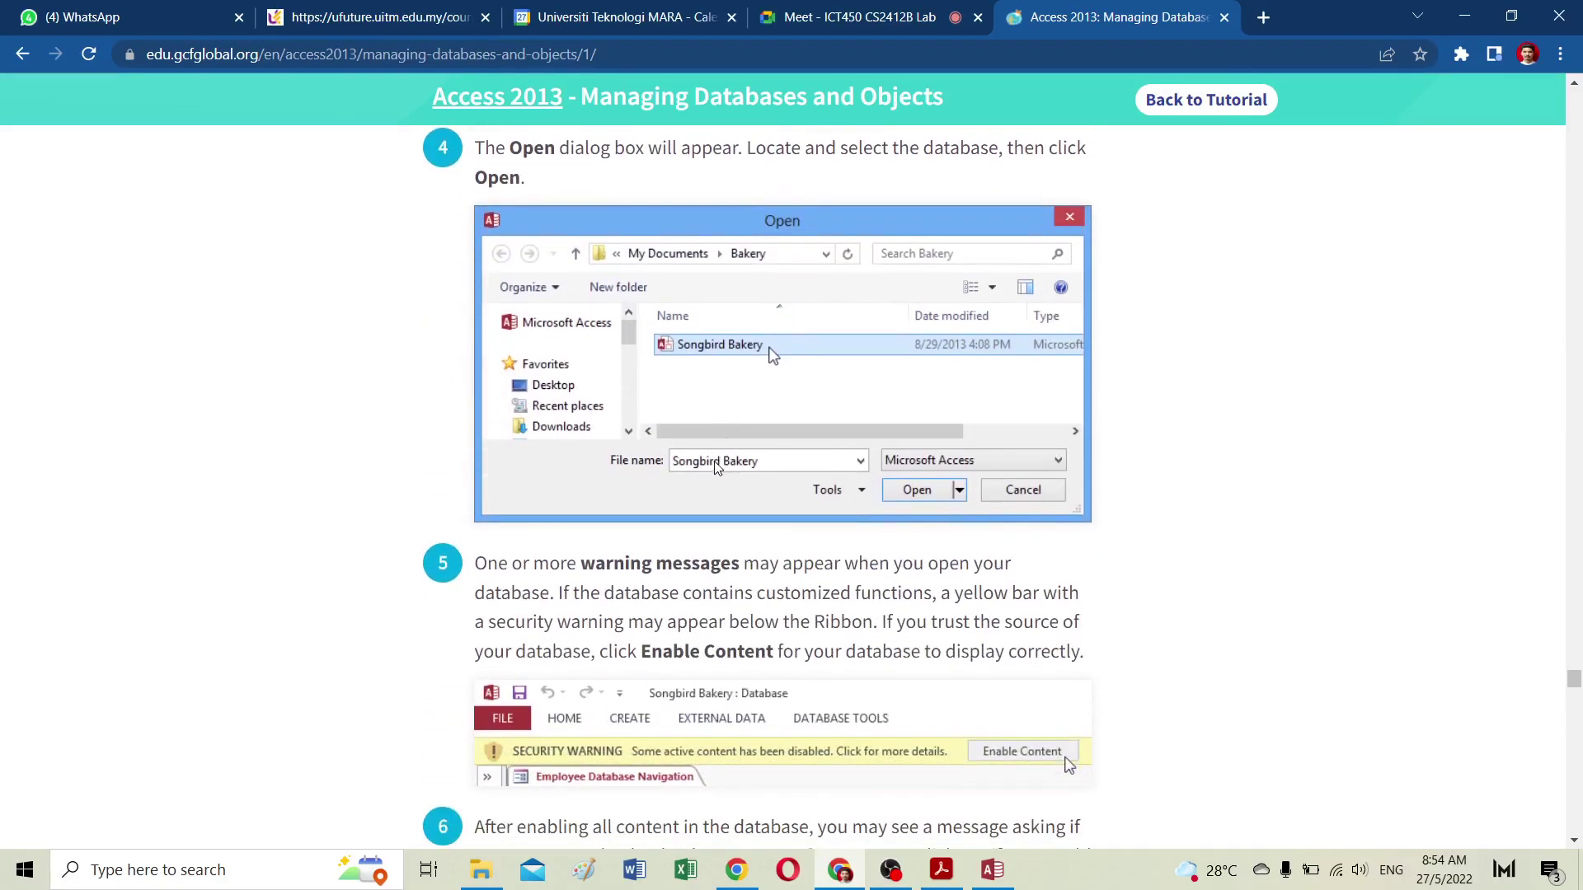
scroll(700, 575, down, 4)
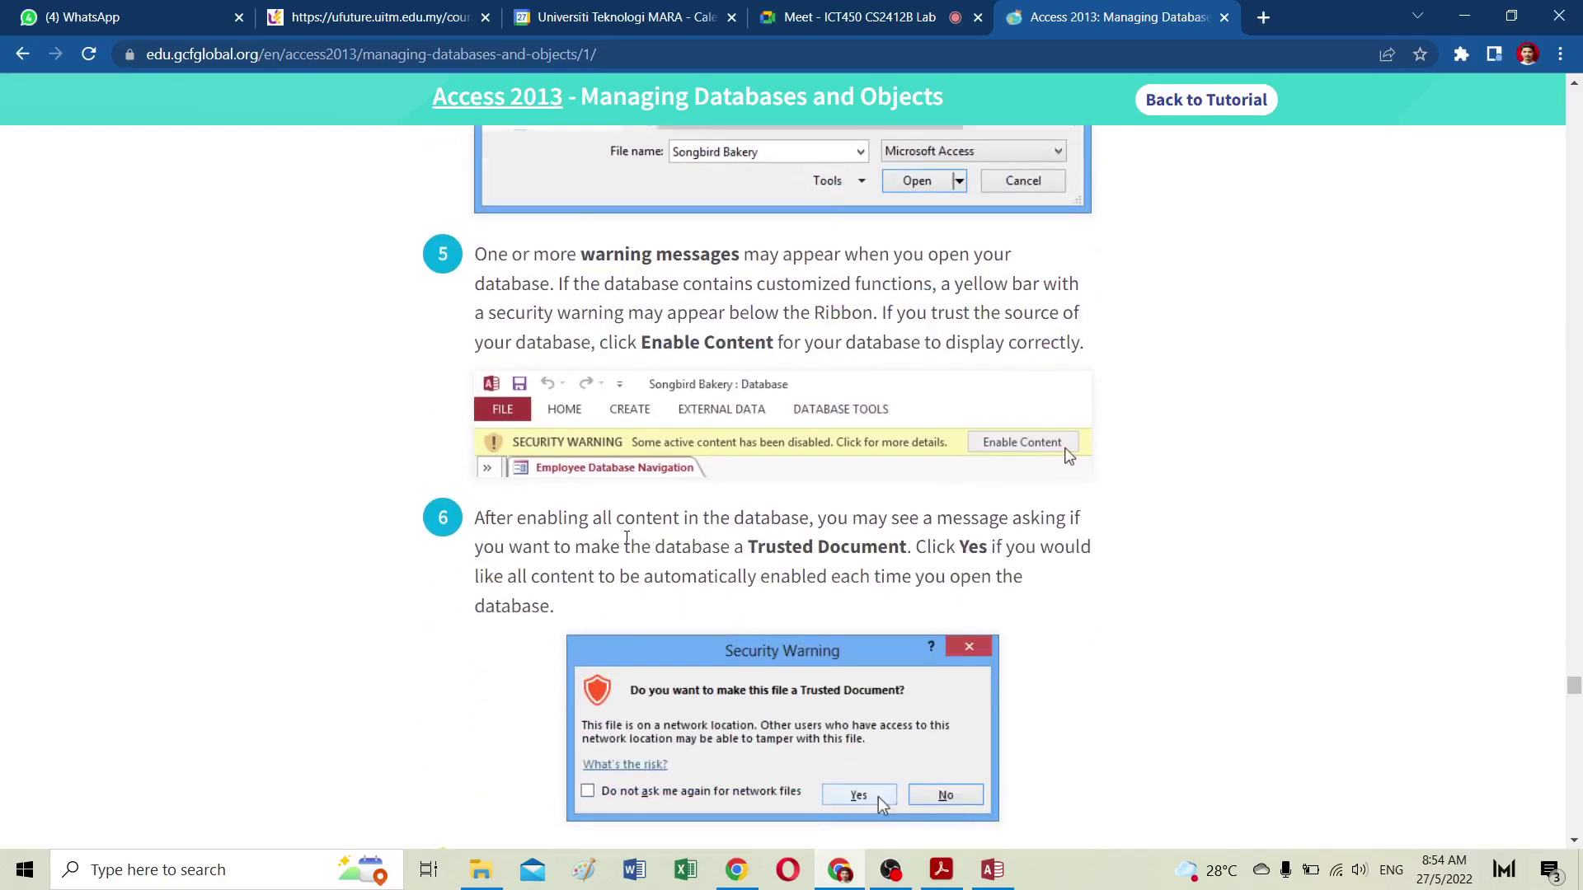
scroll(627, 537, down, 4)
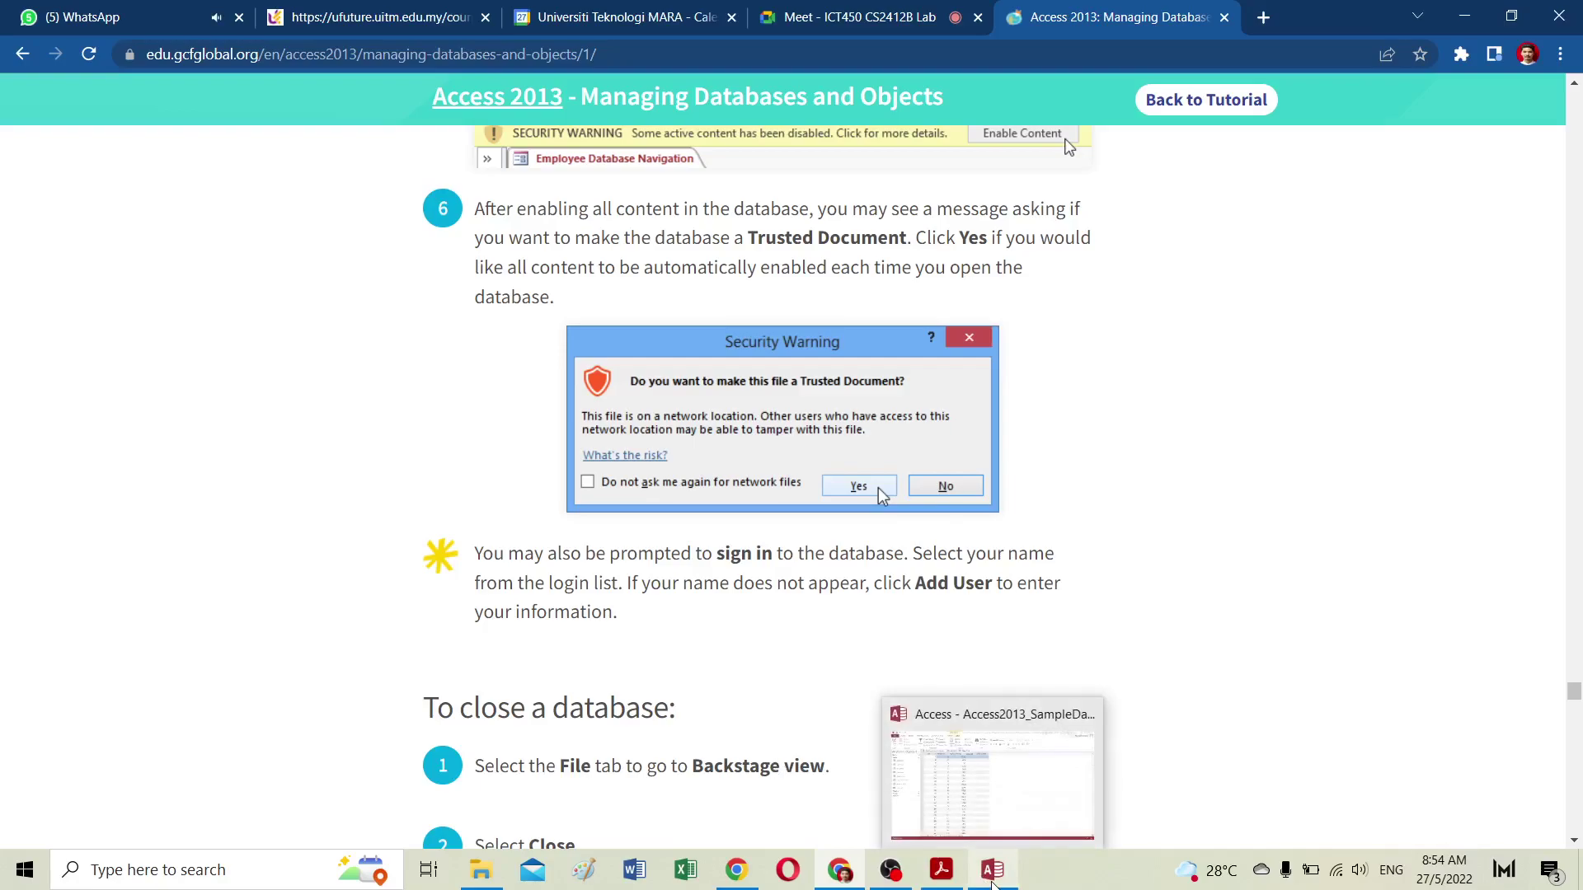
click(992, 874)
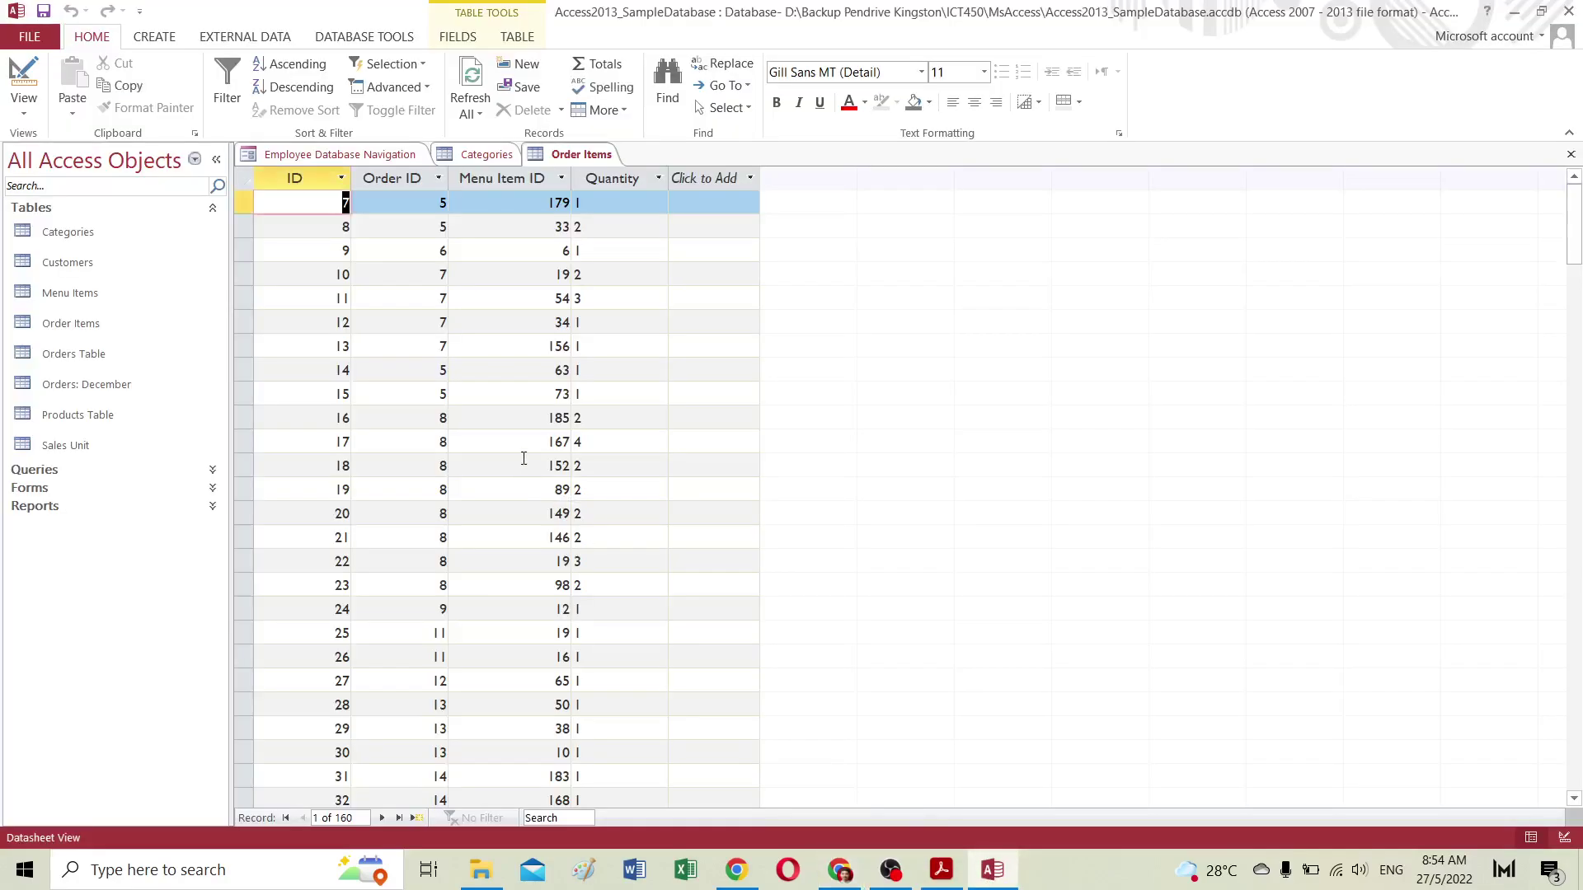
Step: Add test records 'eeee' (ID 6) and 'gsdfg' (ID 7) to Categories and select both
click(486, 154)
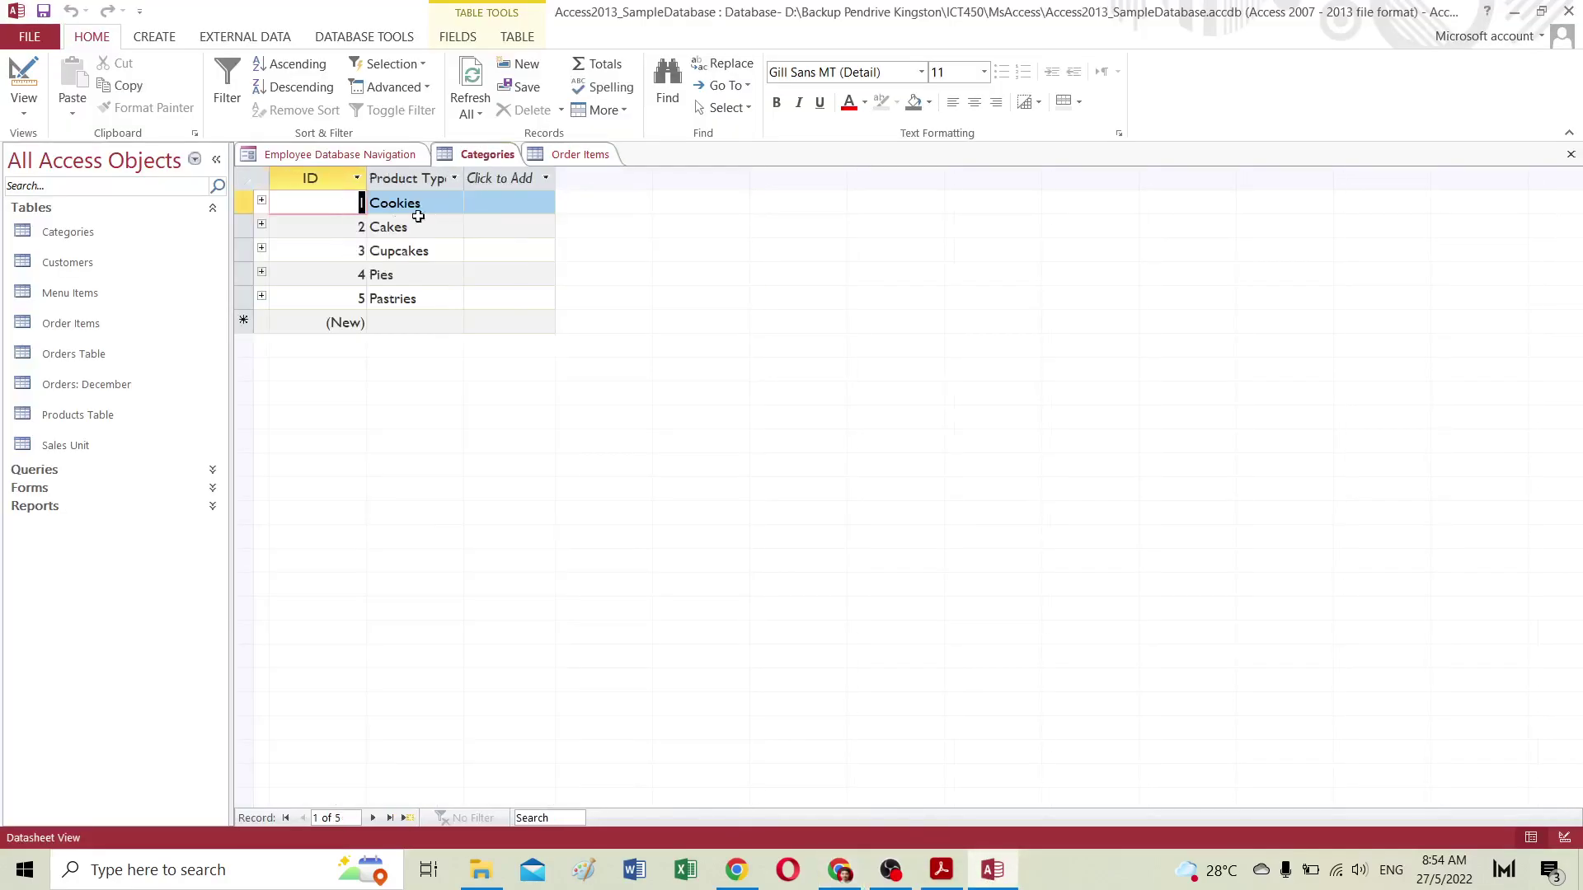
click(335, 321)
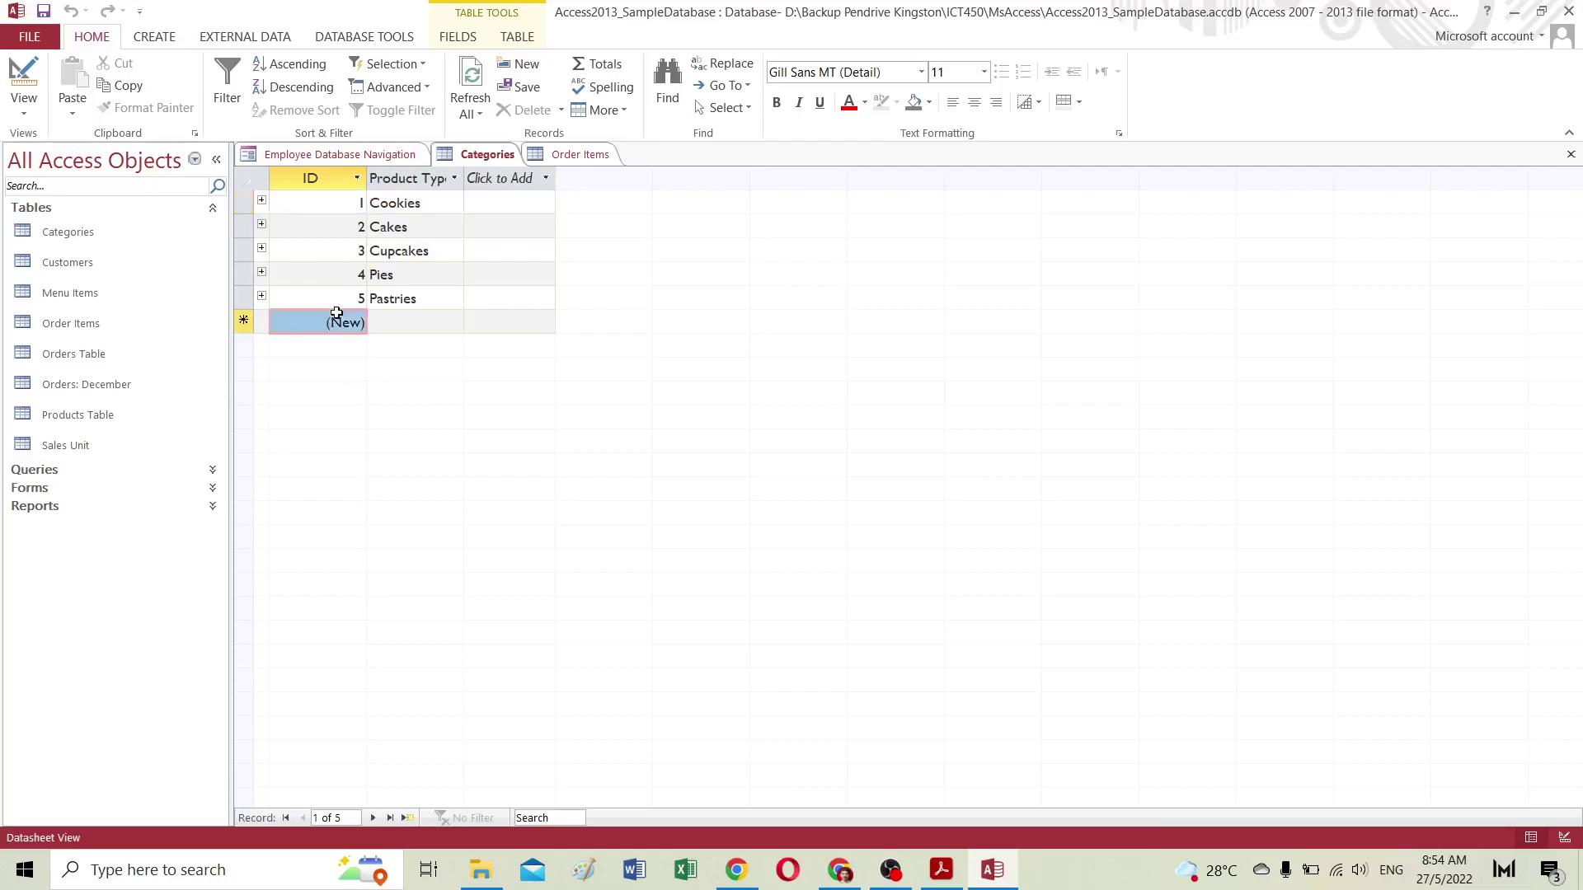
key(6)
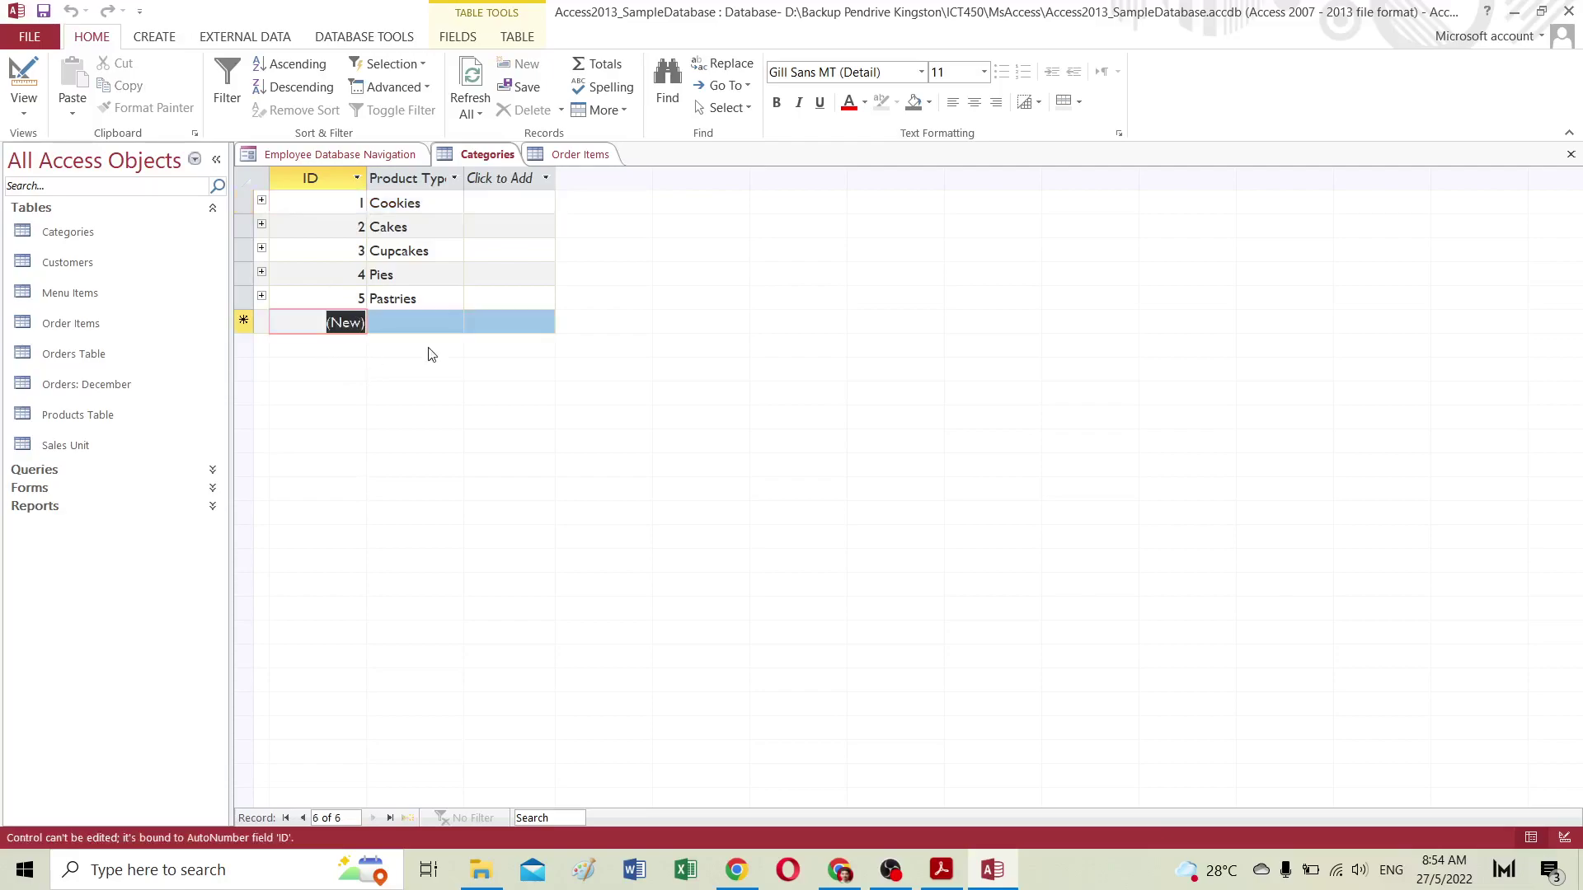
click(410, 324)
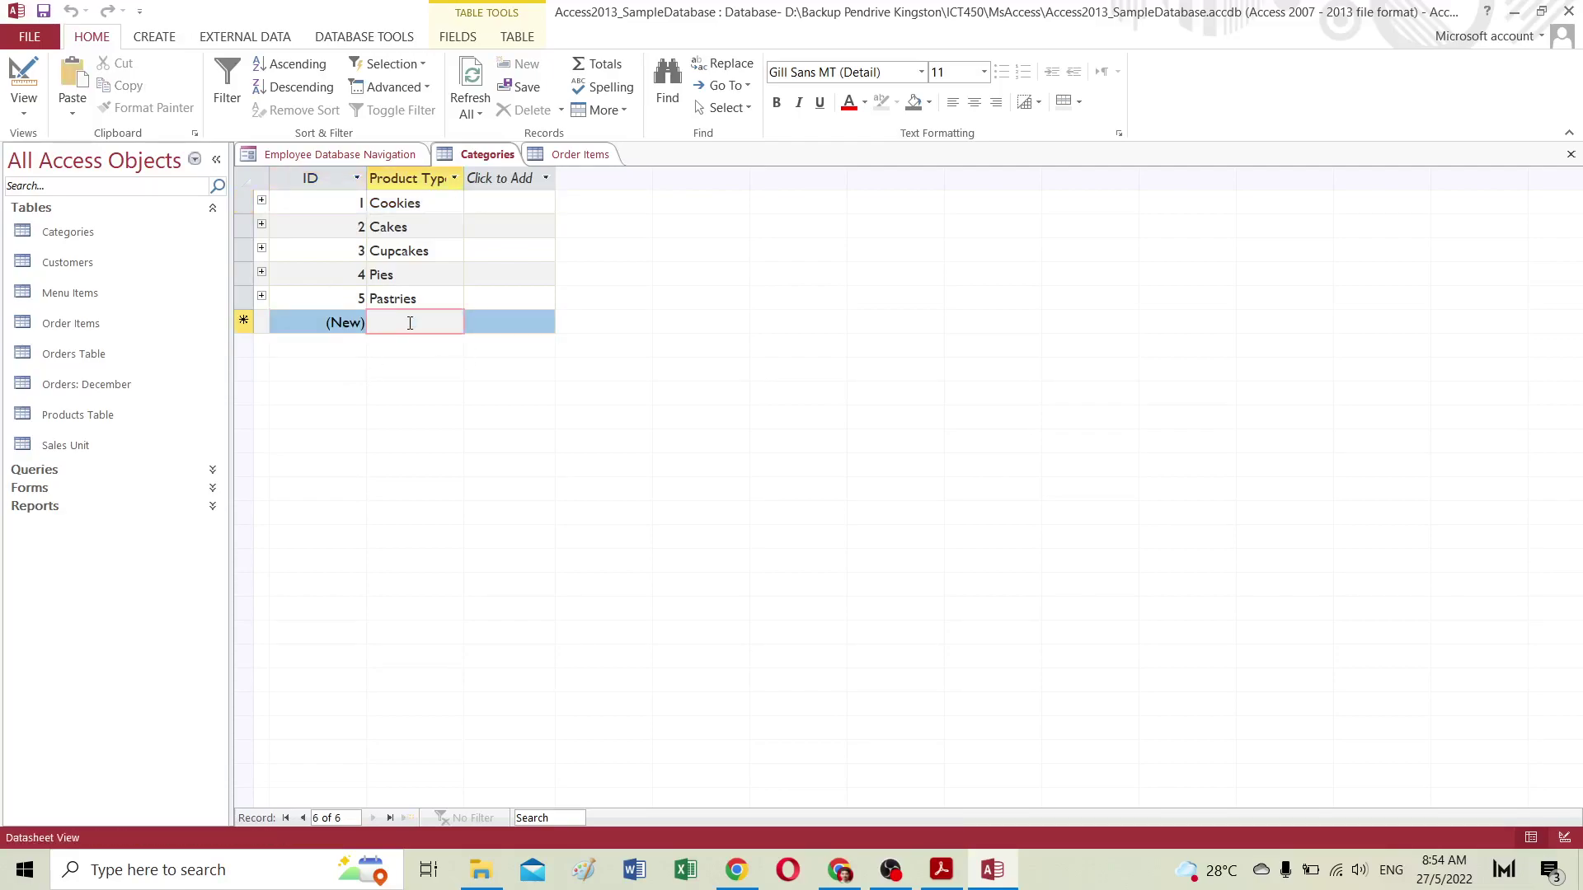
text(eeee)
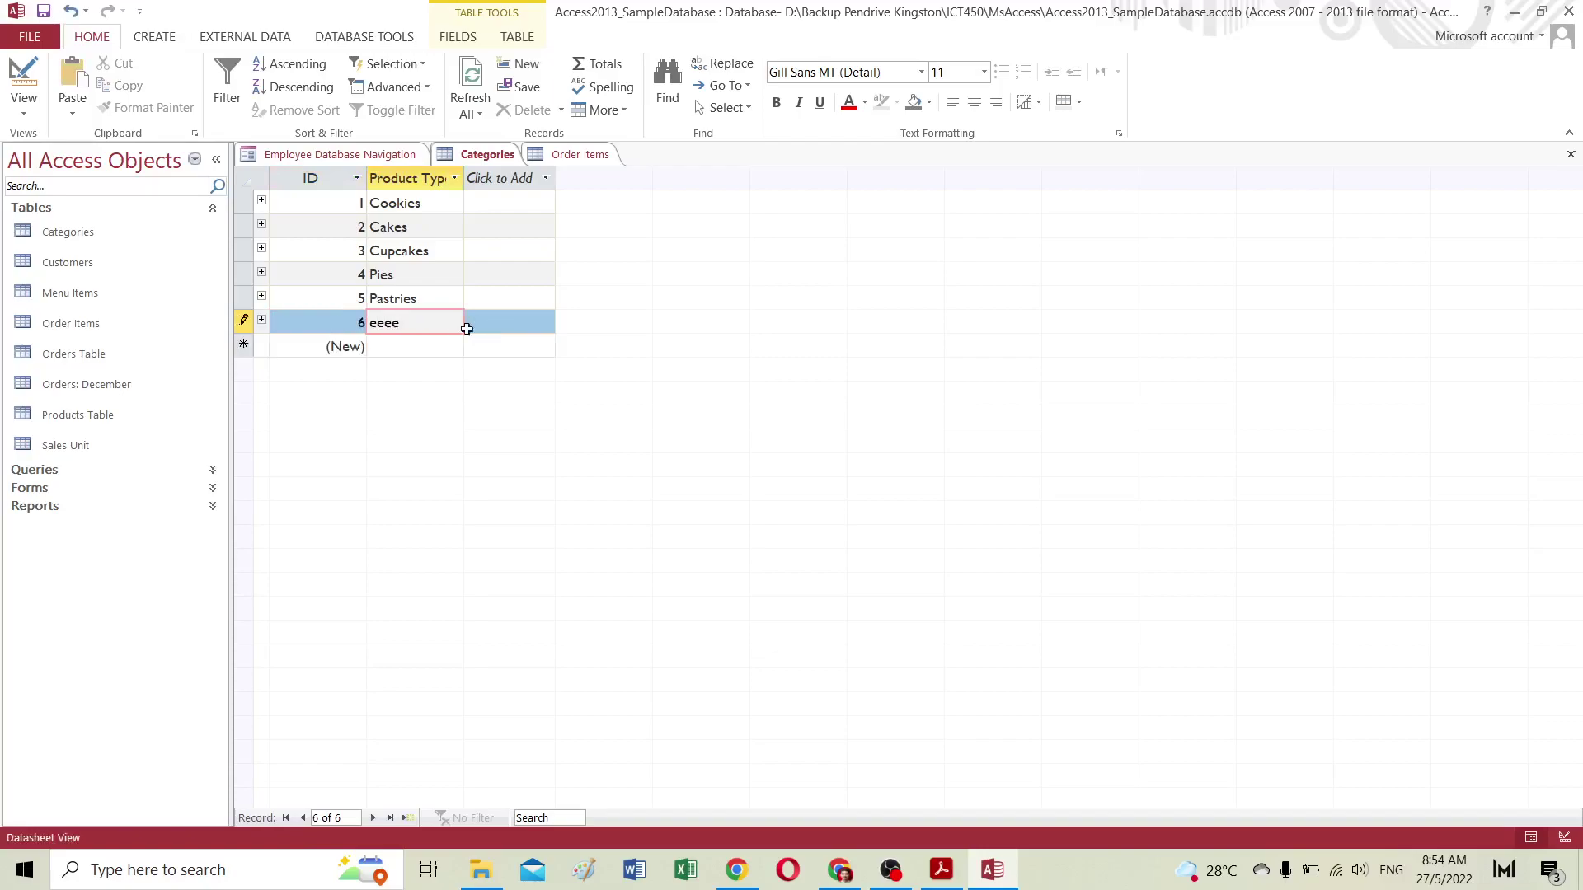
click(408, 346)
text(gsdfg)
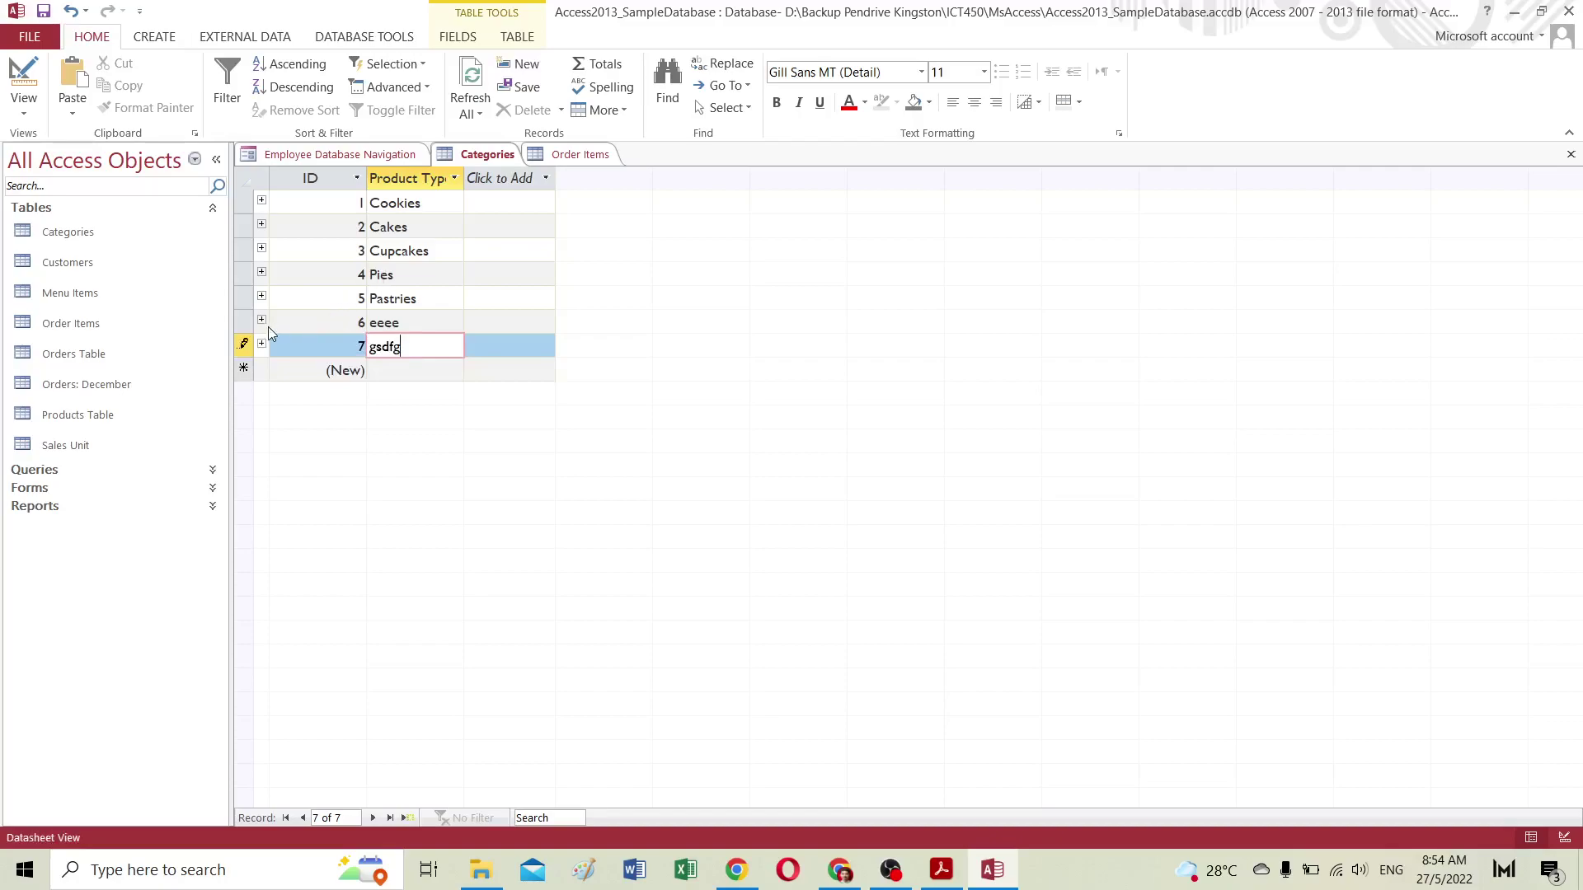
drag(250, 322, 250, 334)
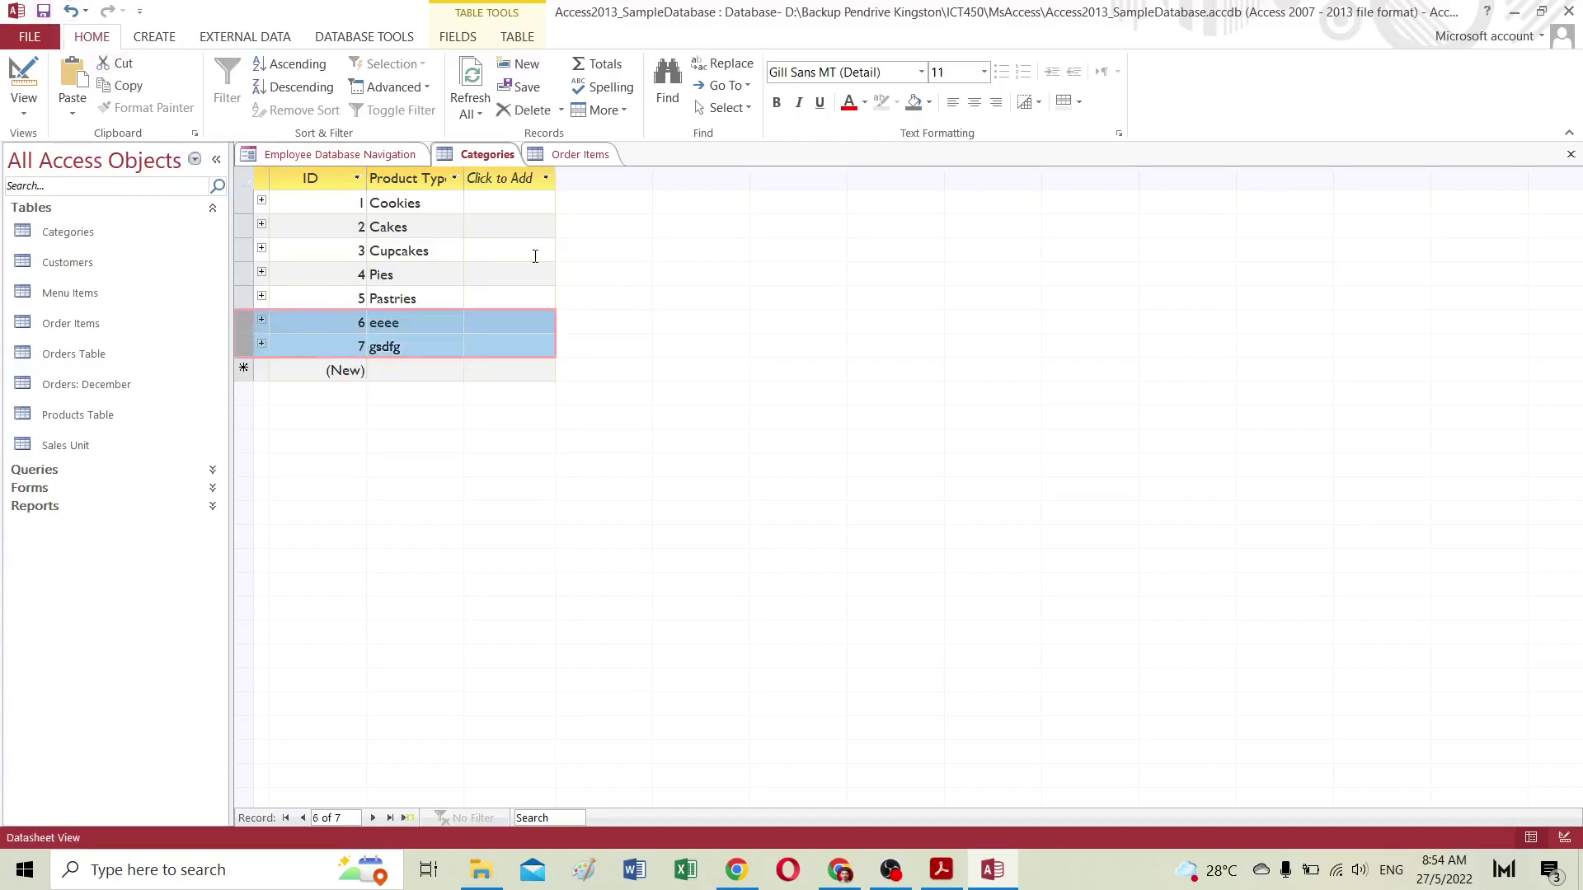
Step: Select test records 6 and 7 in Categories, then close the Categories table
click(487, 159)
click(246, 317)
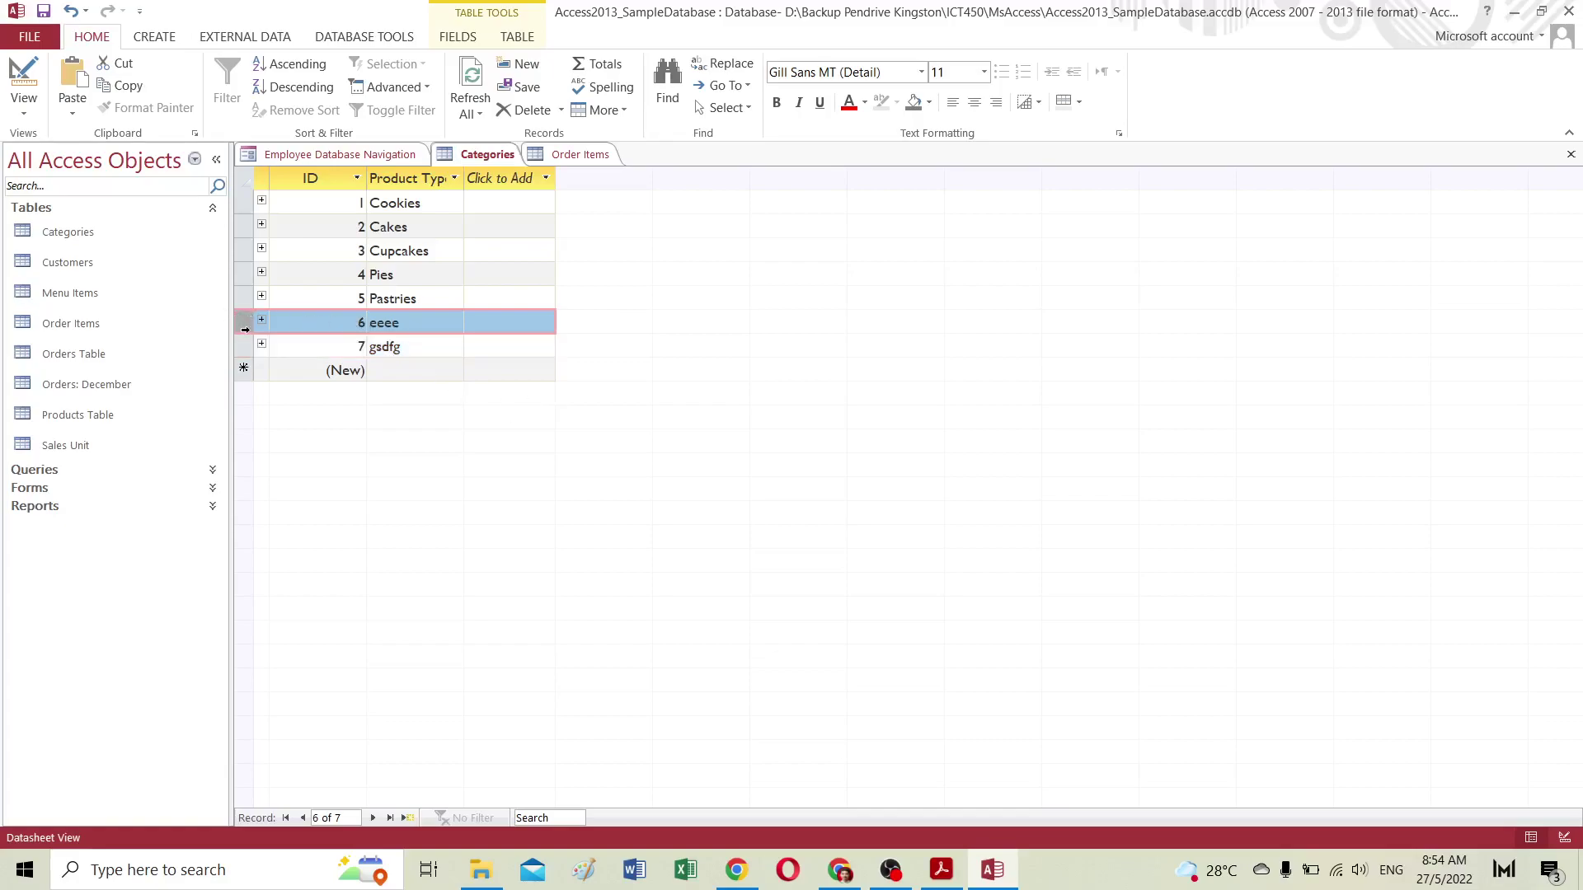
drag(245, 329, 244, 347)
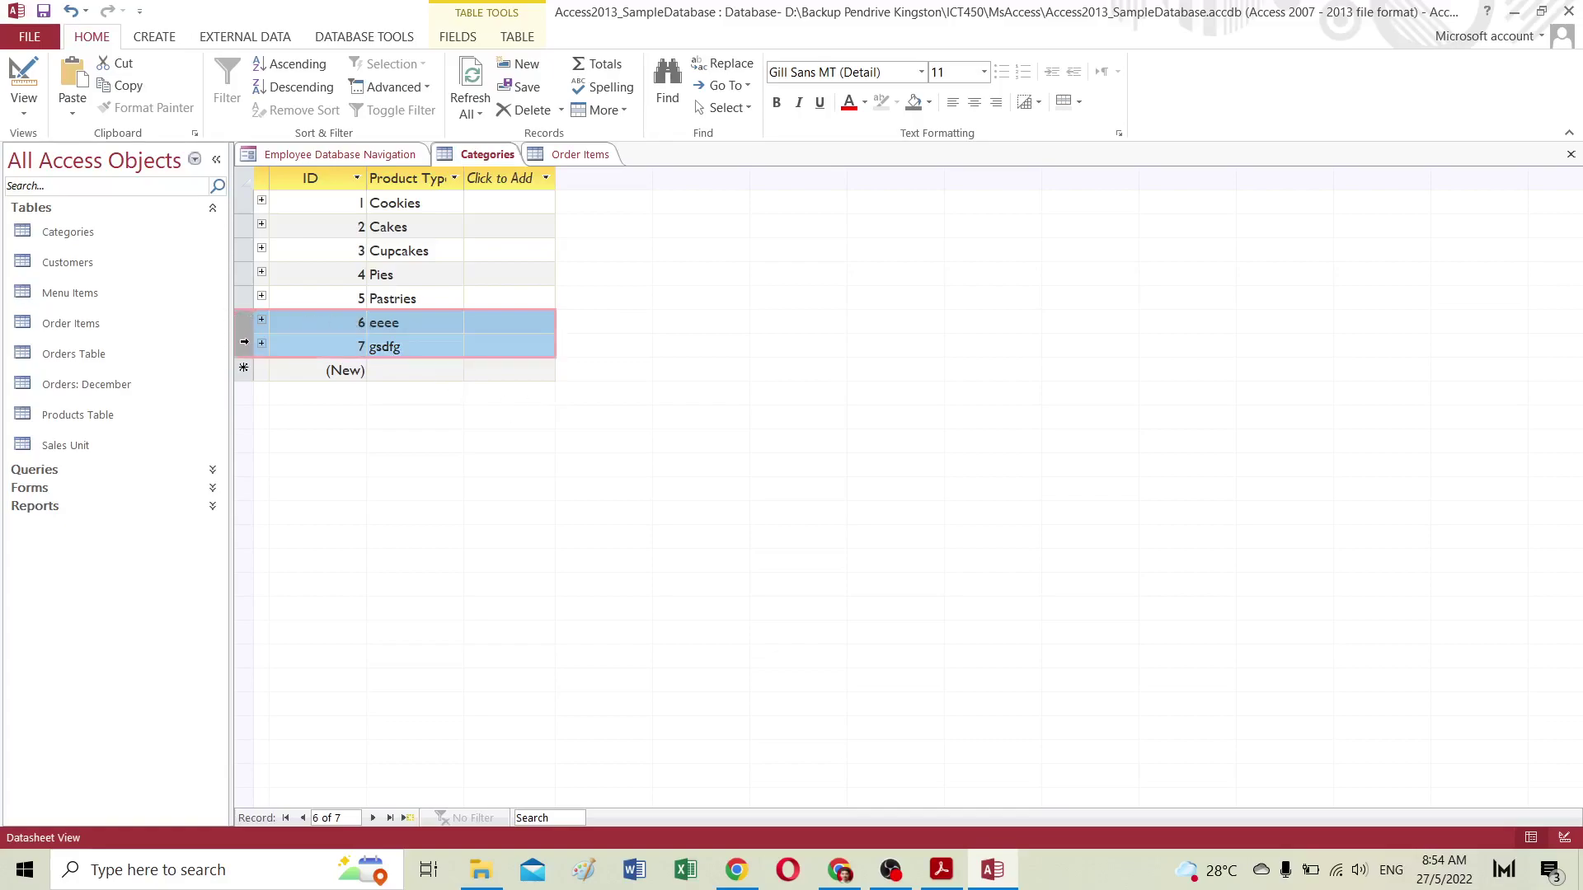
right_click(496, 159)
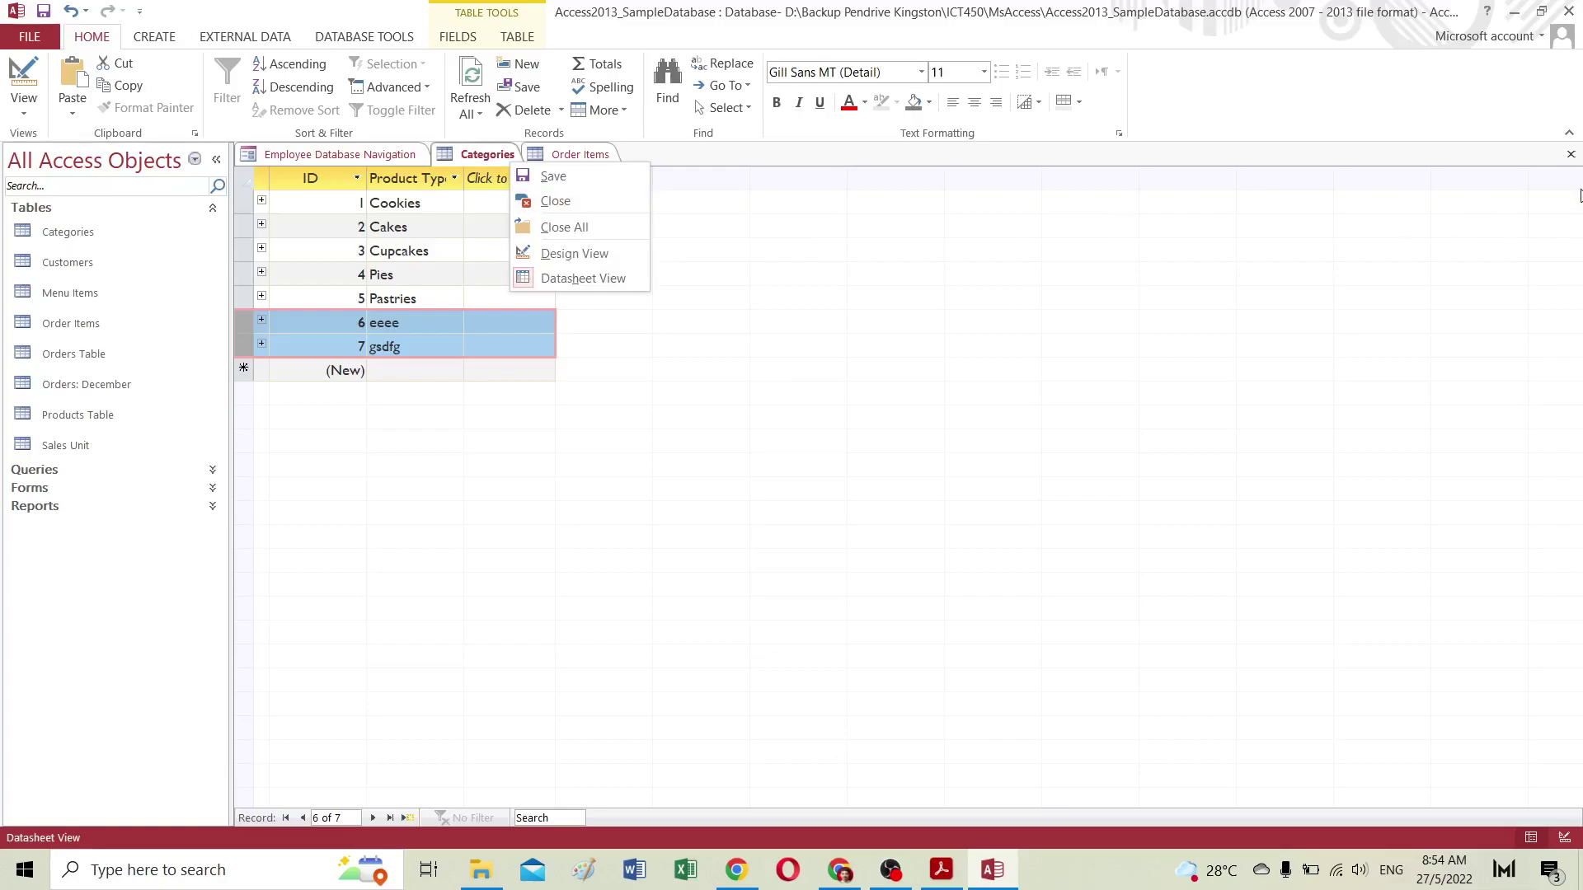
click(559, 202)
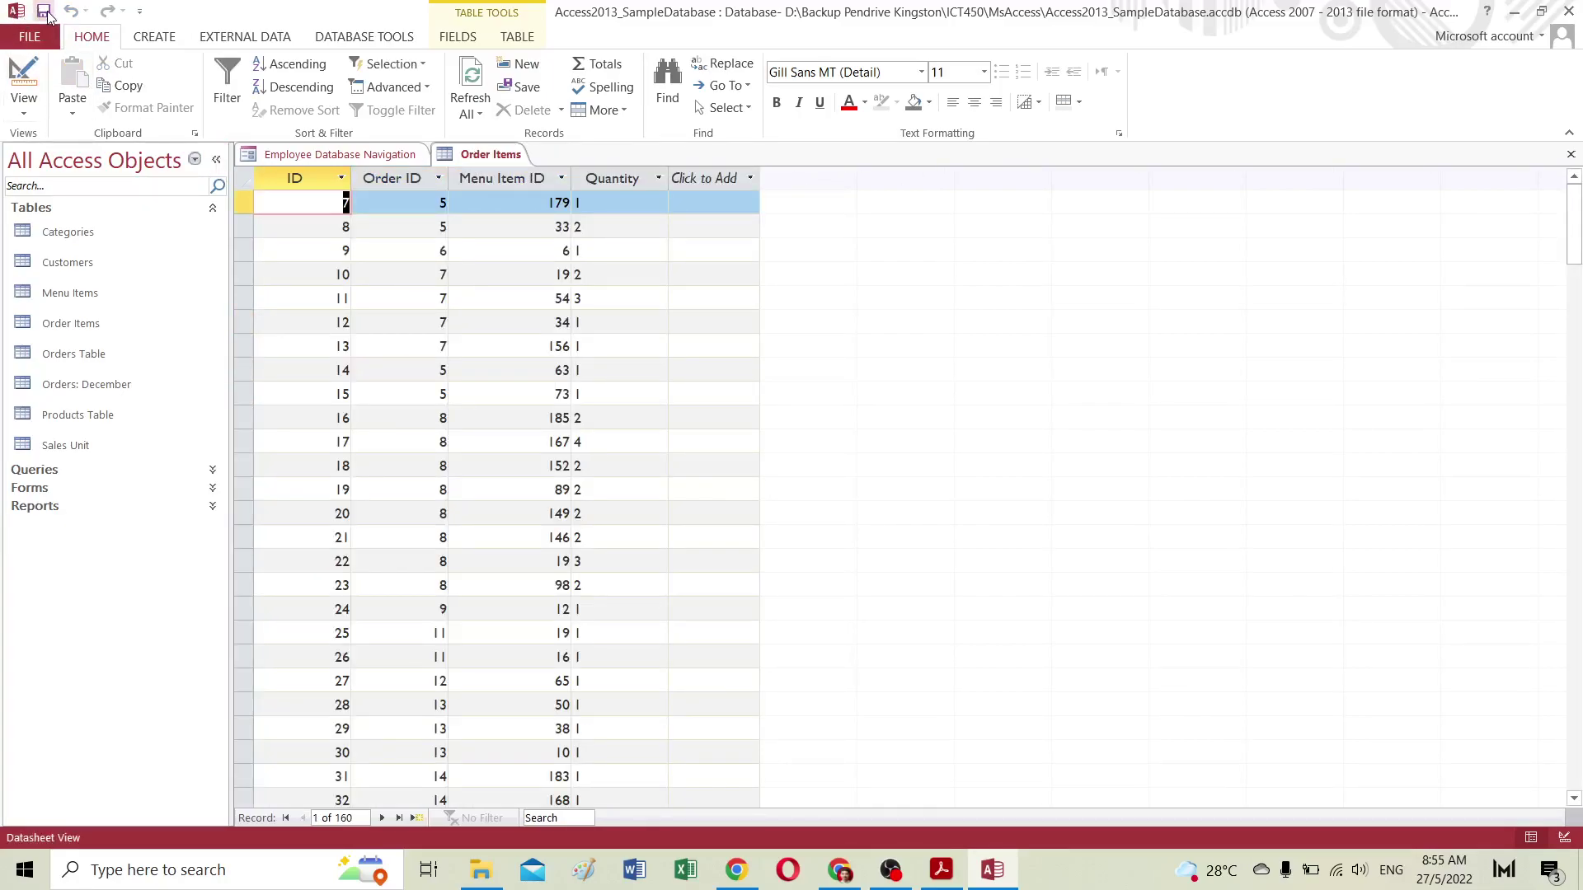
Step: Open the Products, Orders, Order Items, Menu Items, Customers and Categories tables
click(79, 414)
double_click(79, 414)
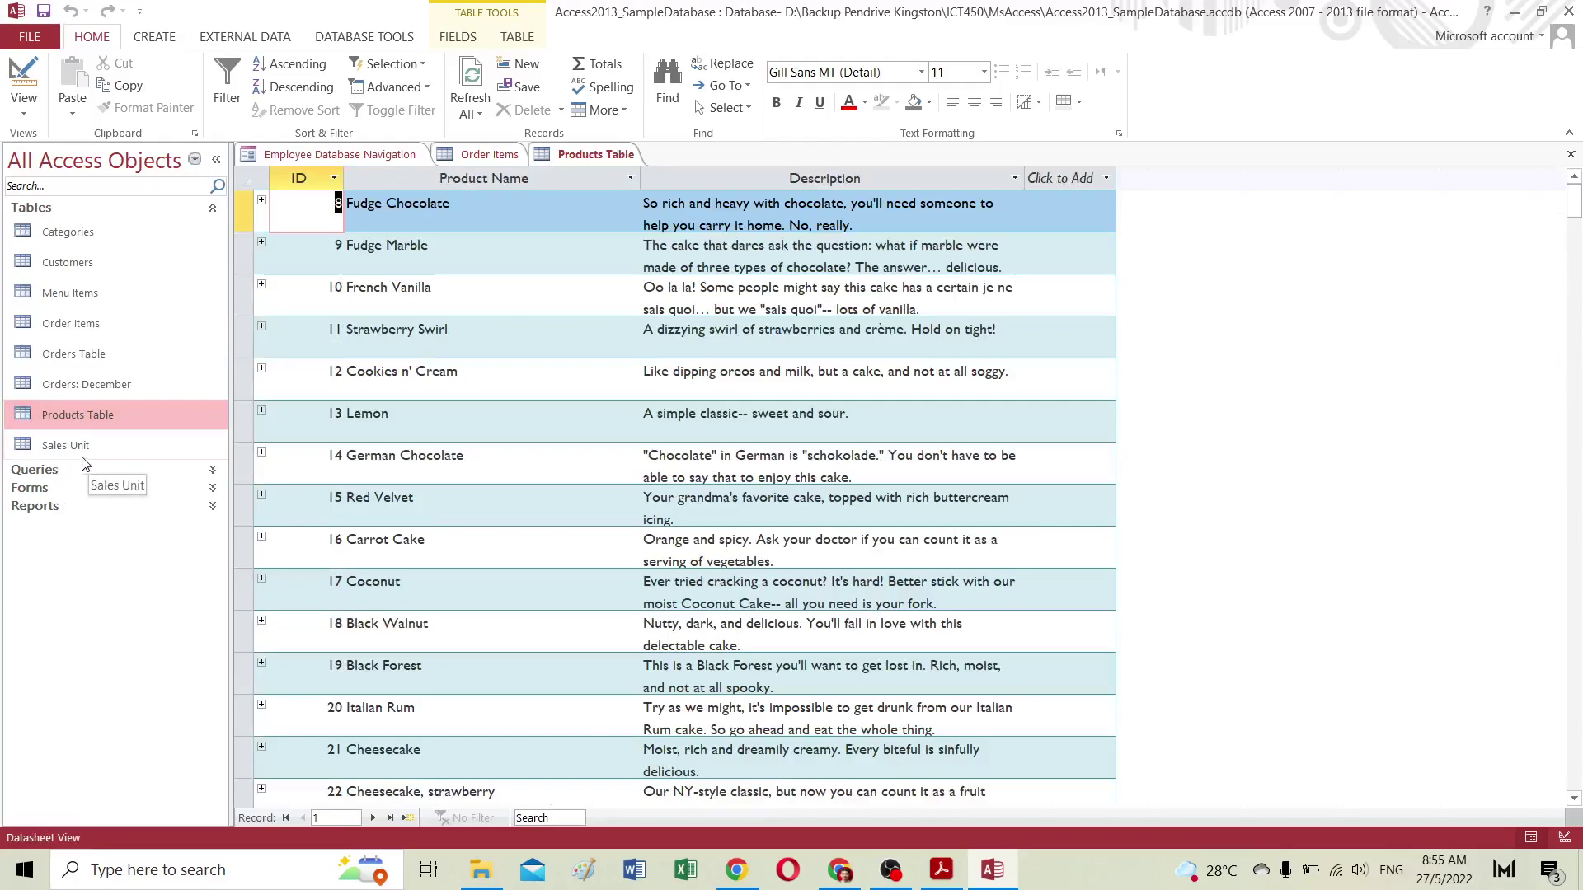
double_click(67, 353)
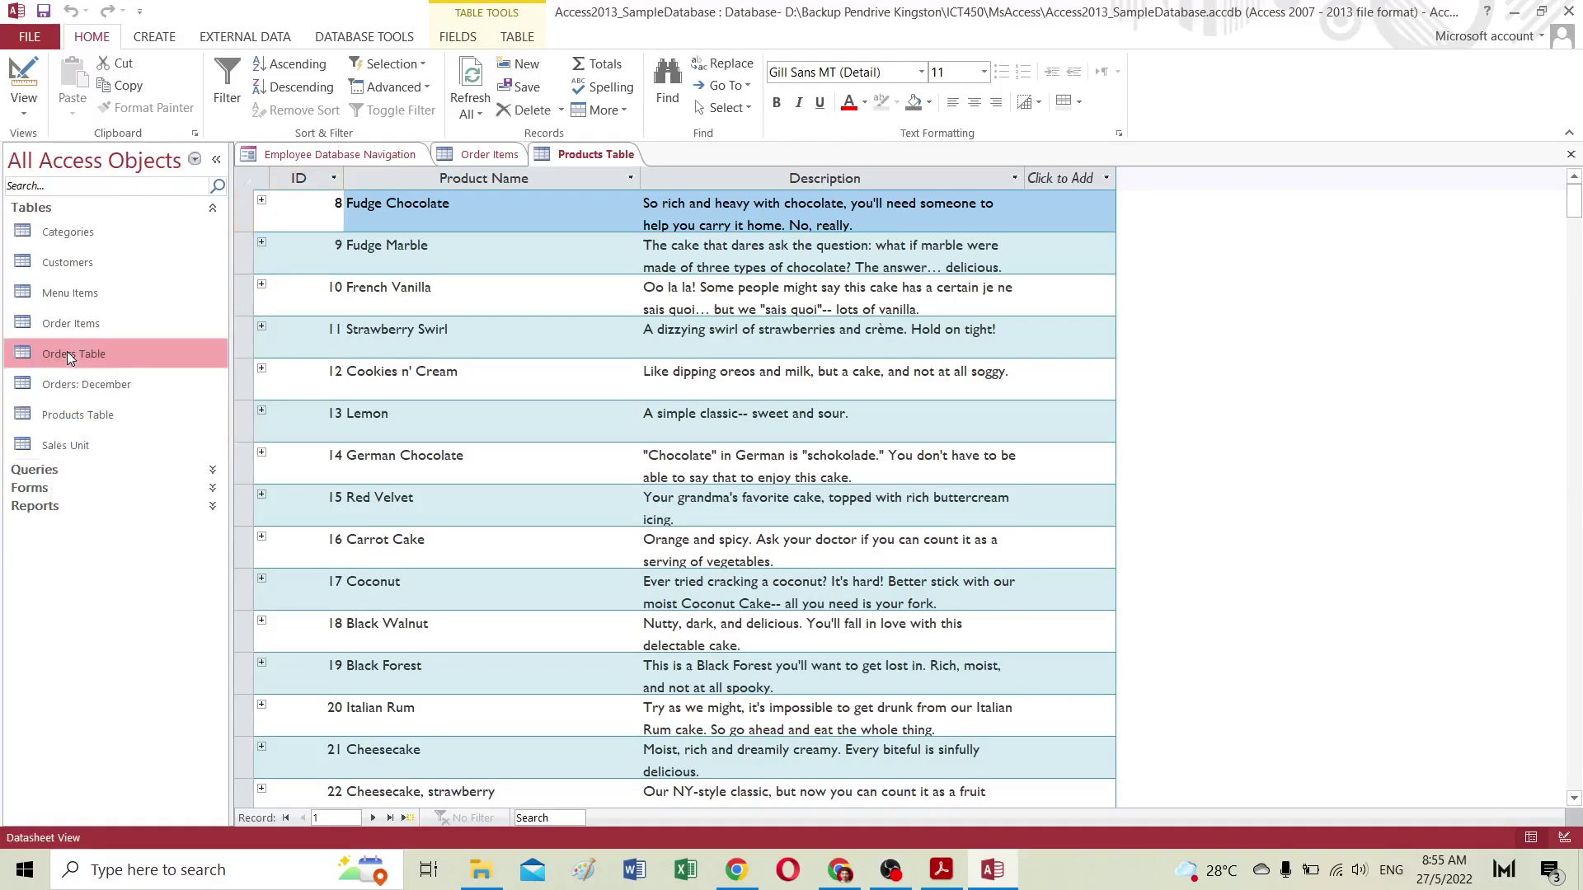
double_click(82, 328)
double_click(86, 296)
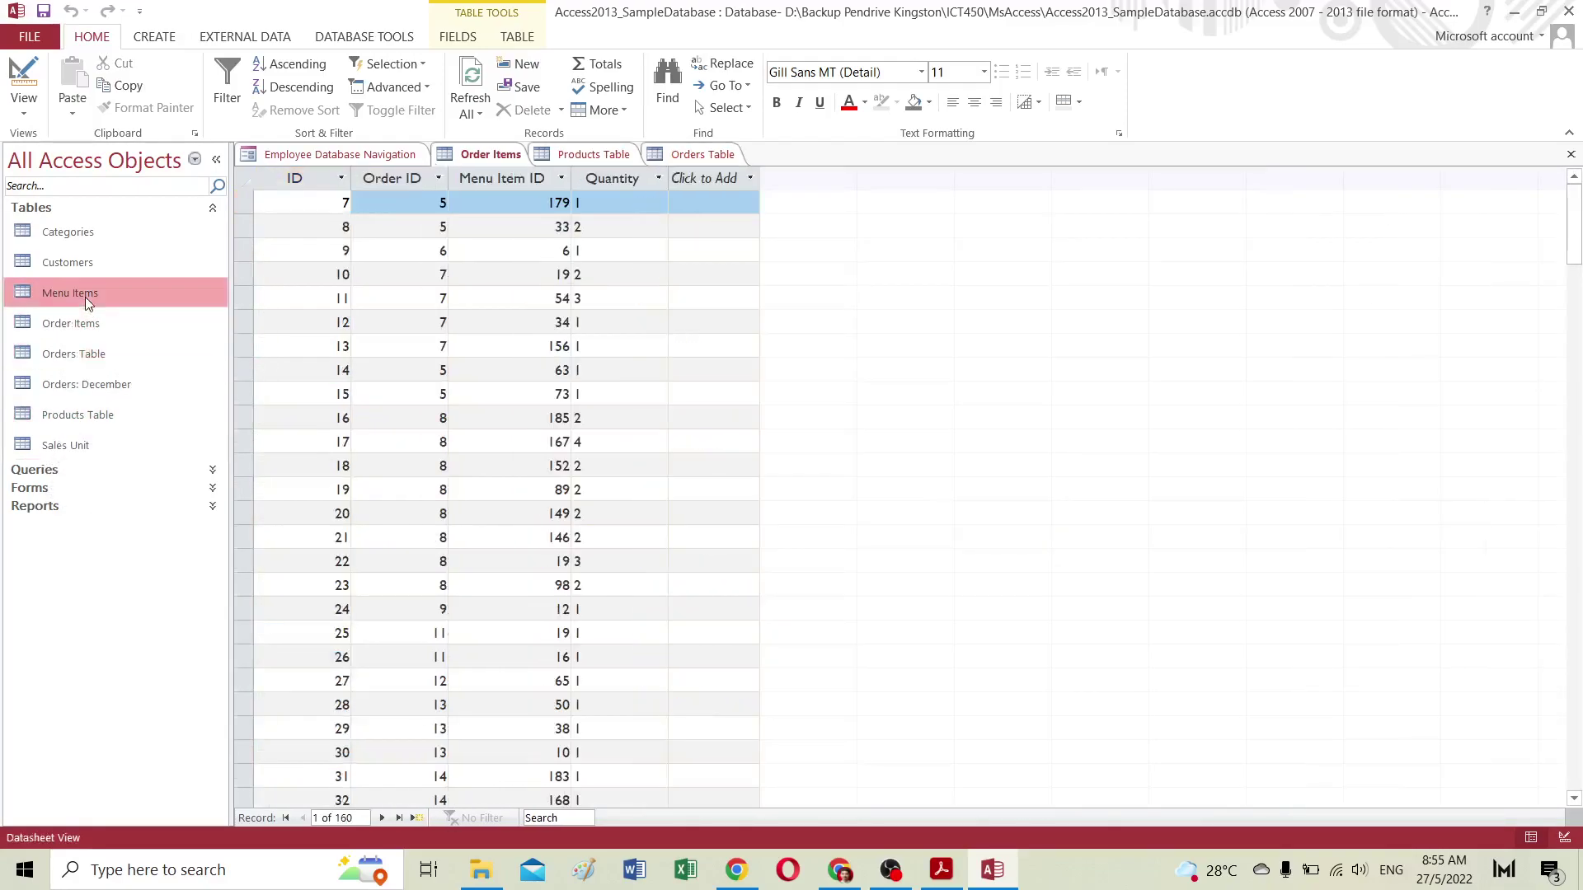
double_click(80, 262)
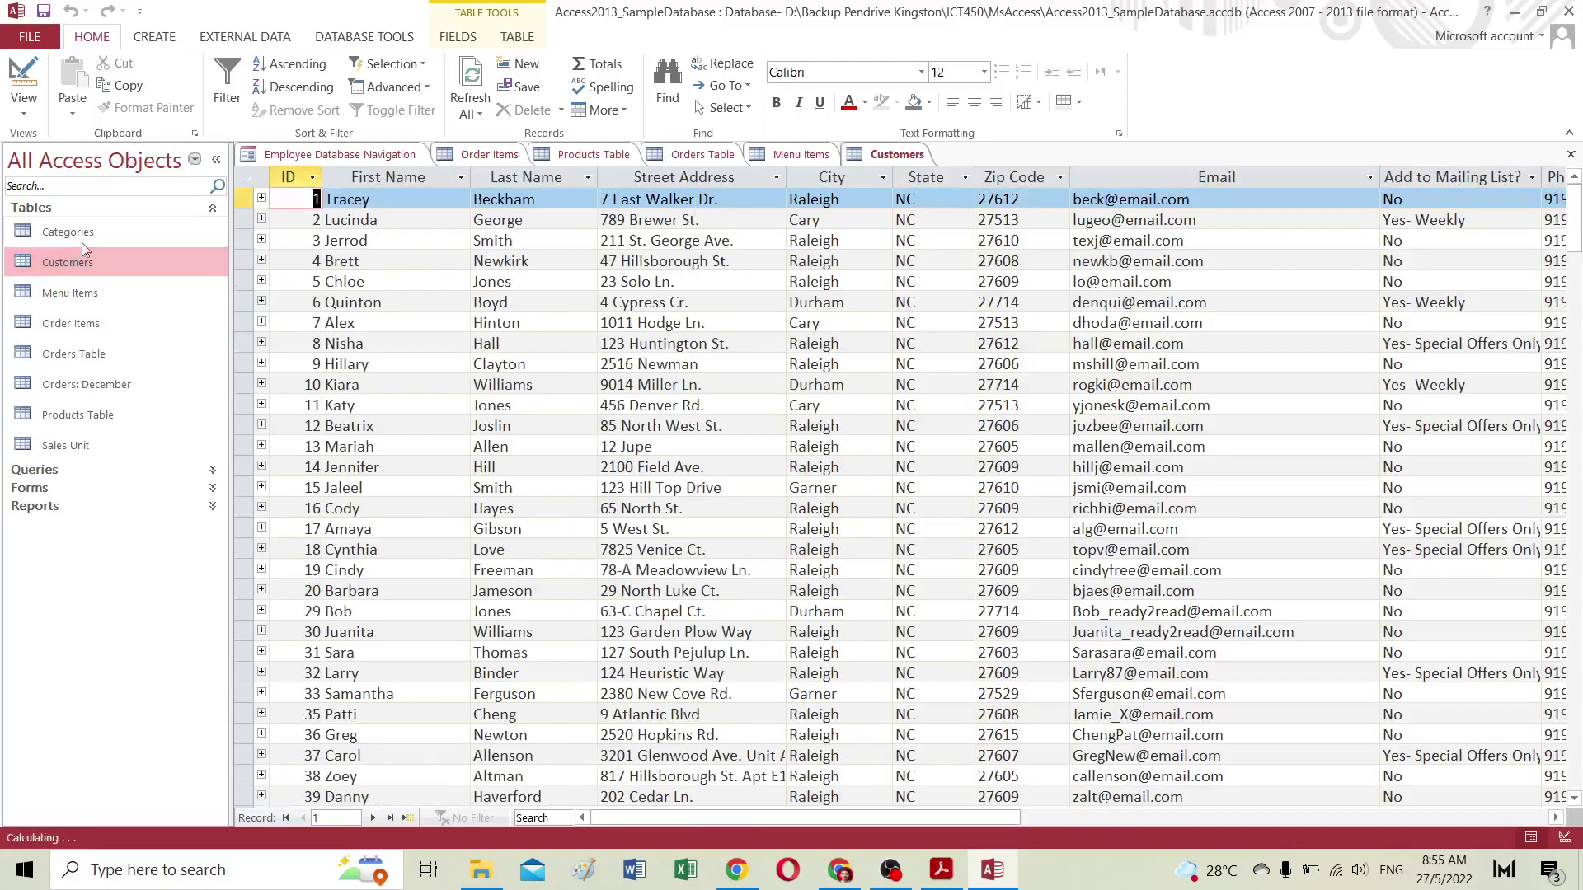
double_click(80, 231)
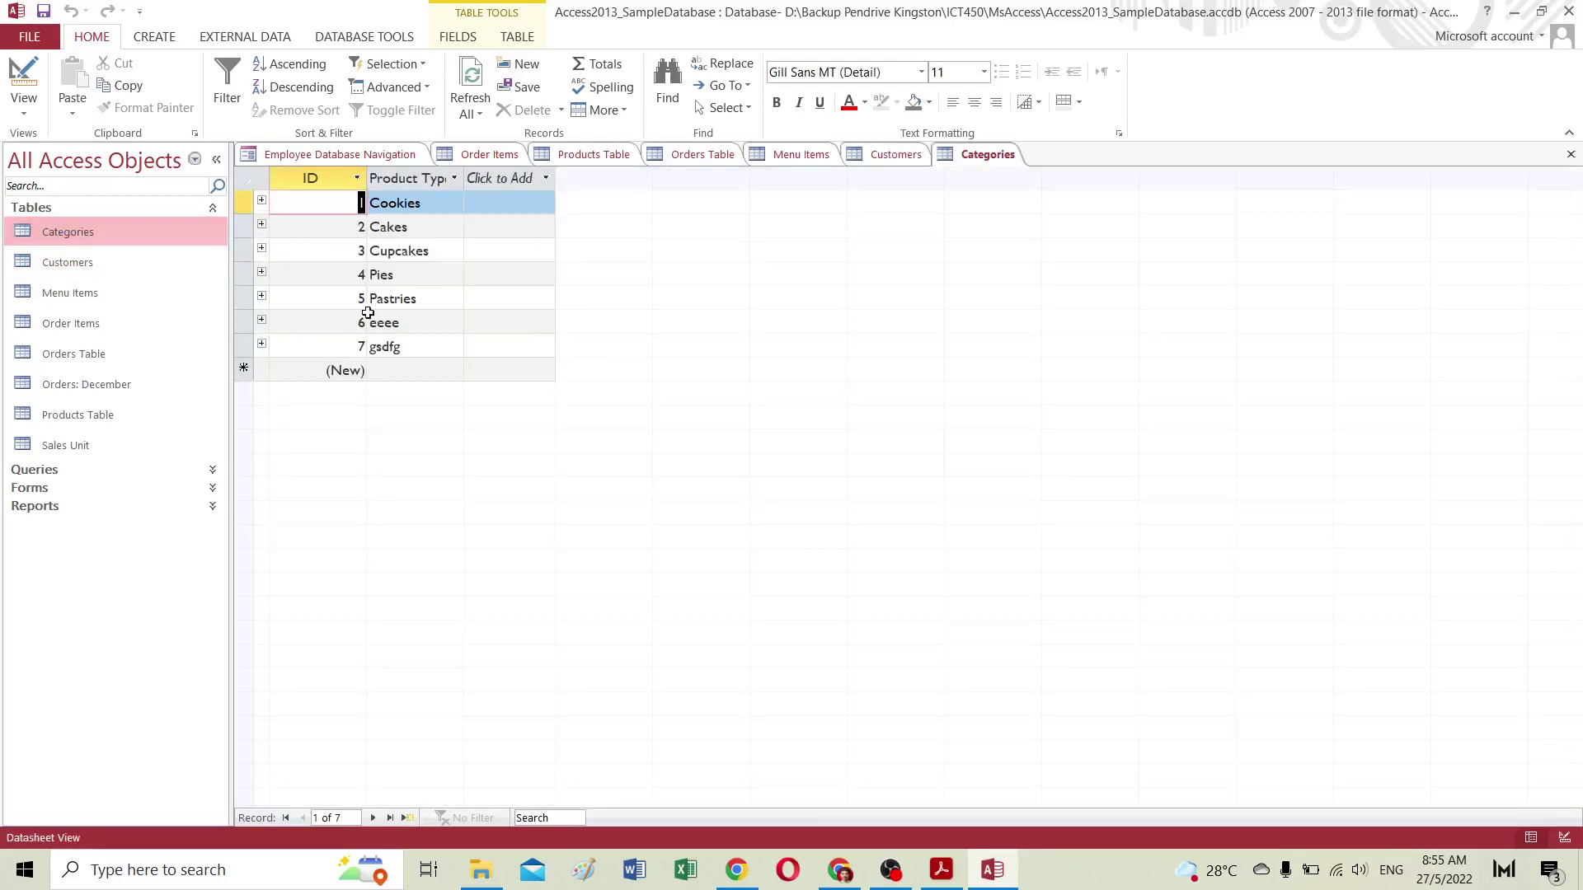
Step: Select the eeee test record, cycle through the open table tabs, and save Categories
click(246, 321)
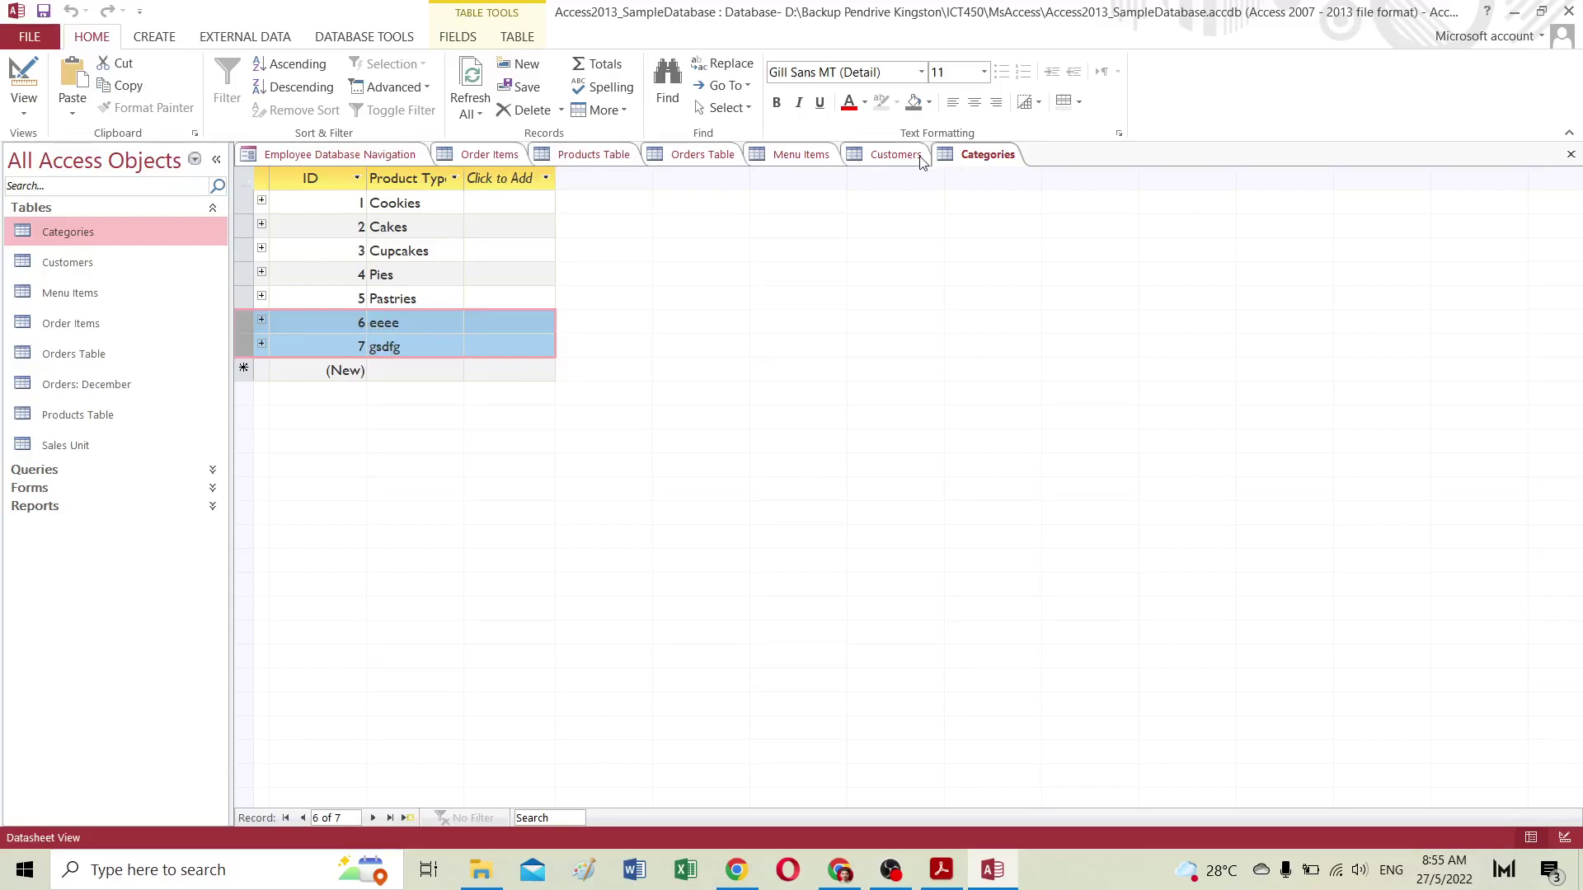
click(888, 158)
click(811, 156)
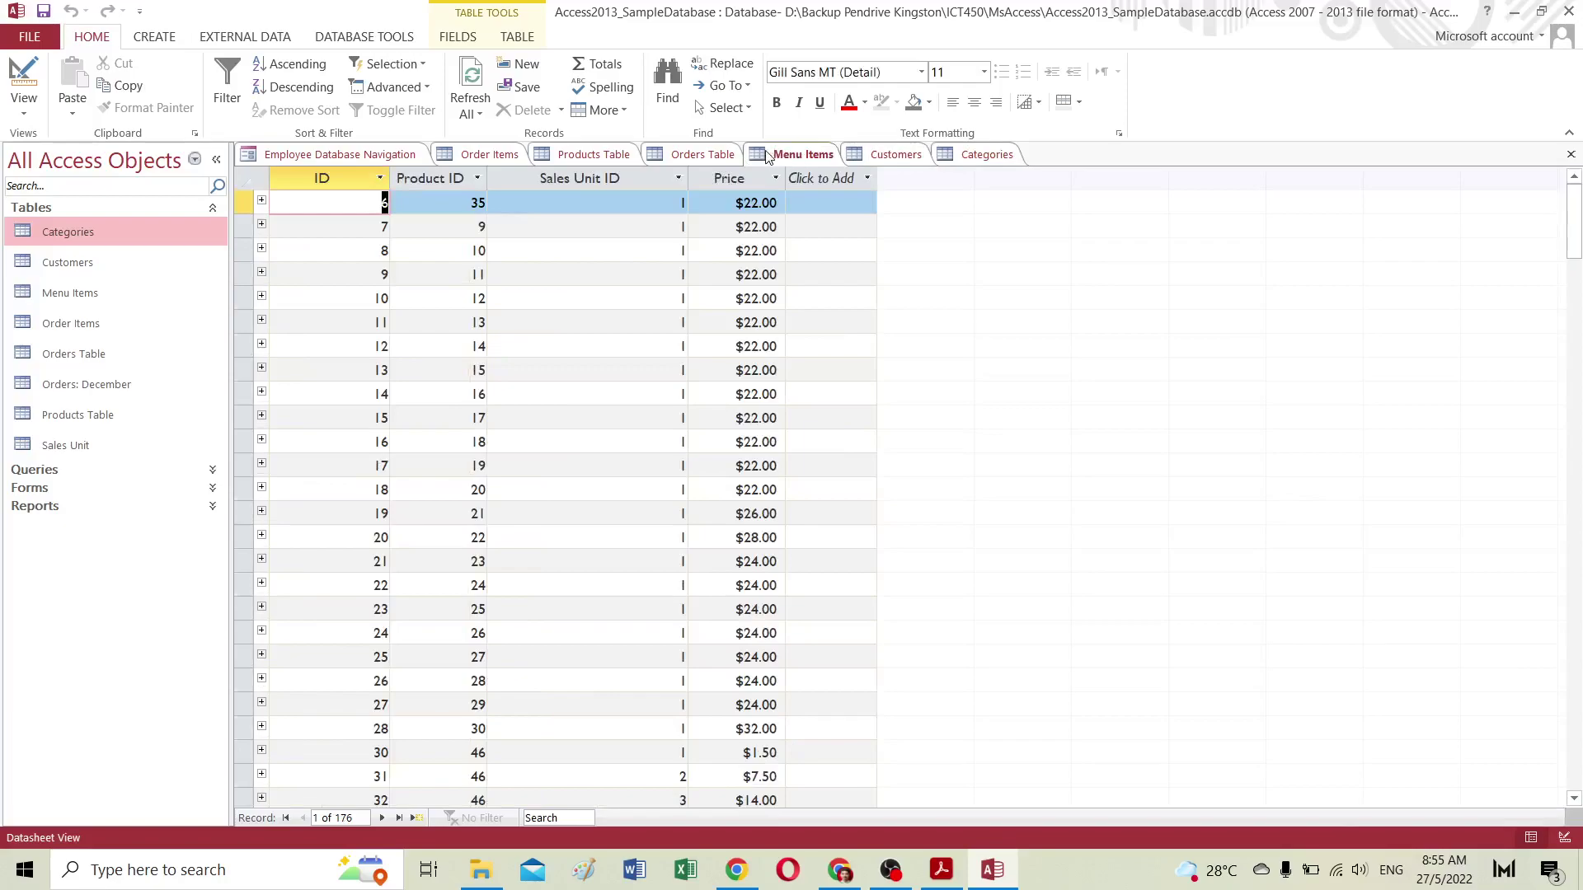
click(694, 164)
click(610, 157)
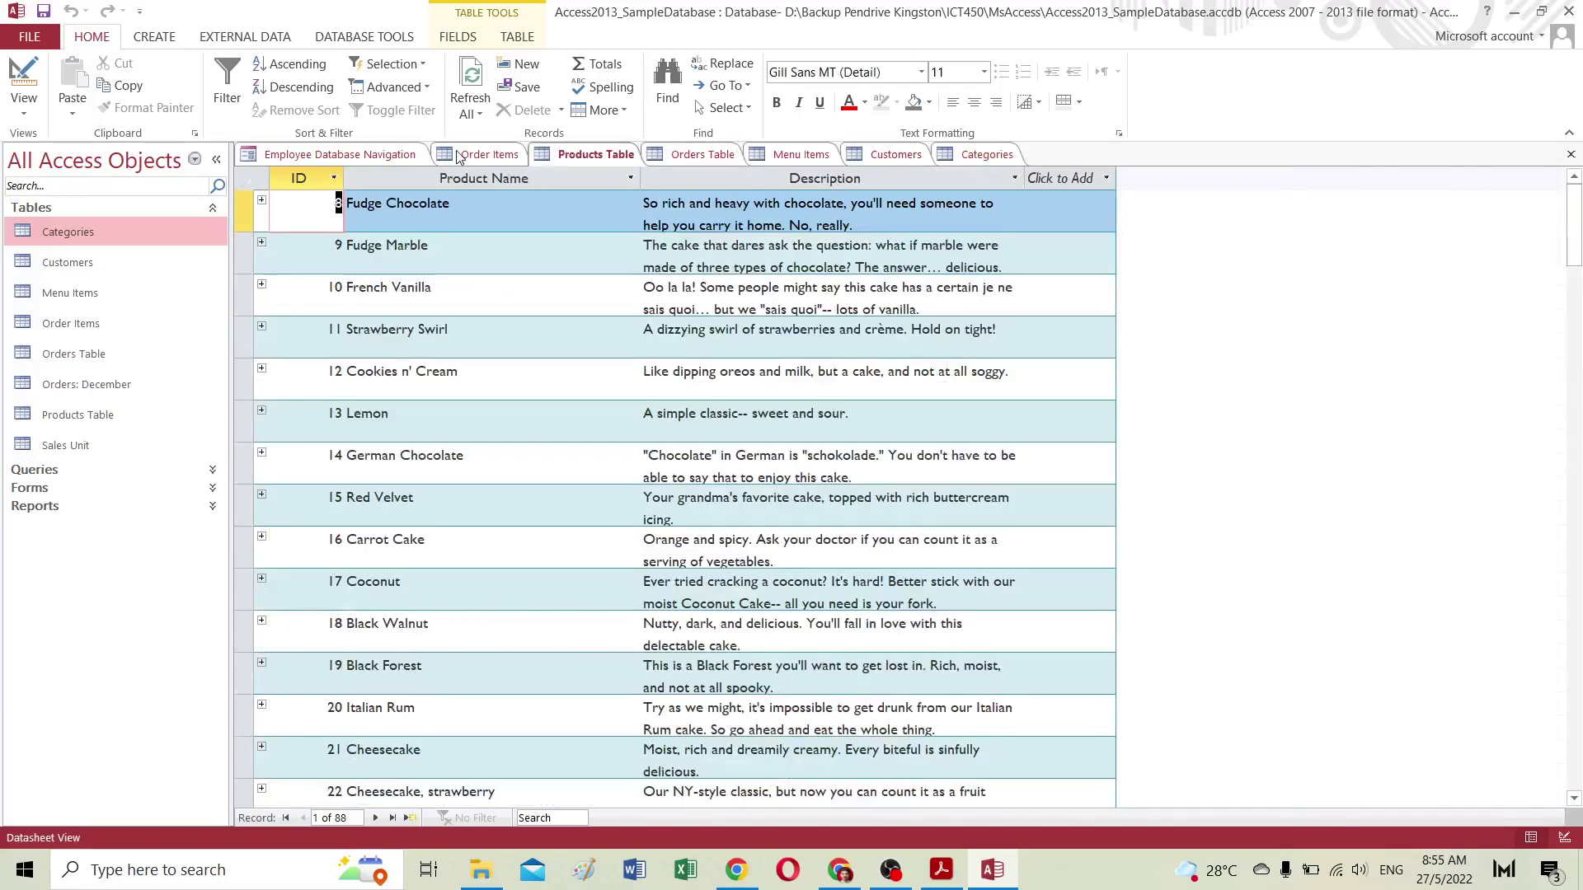
click(474, 157)
click(388, 158)
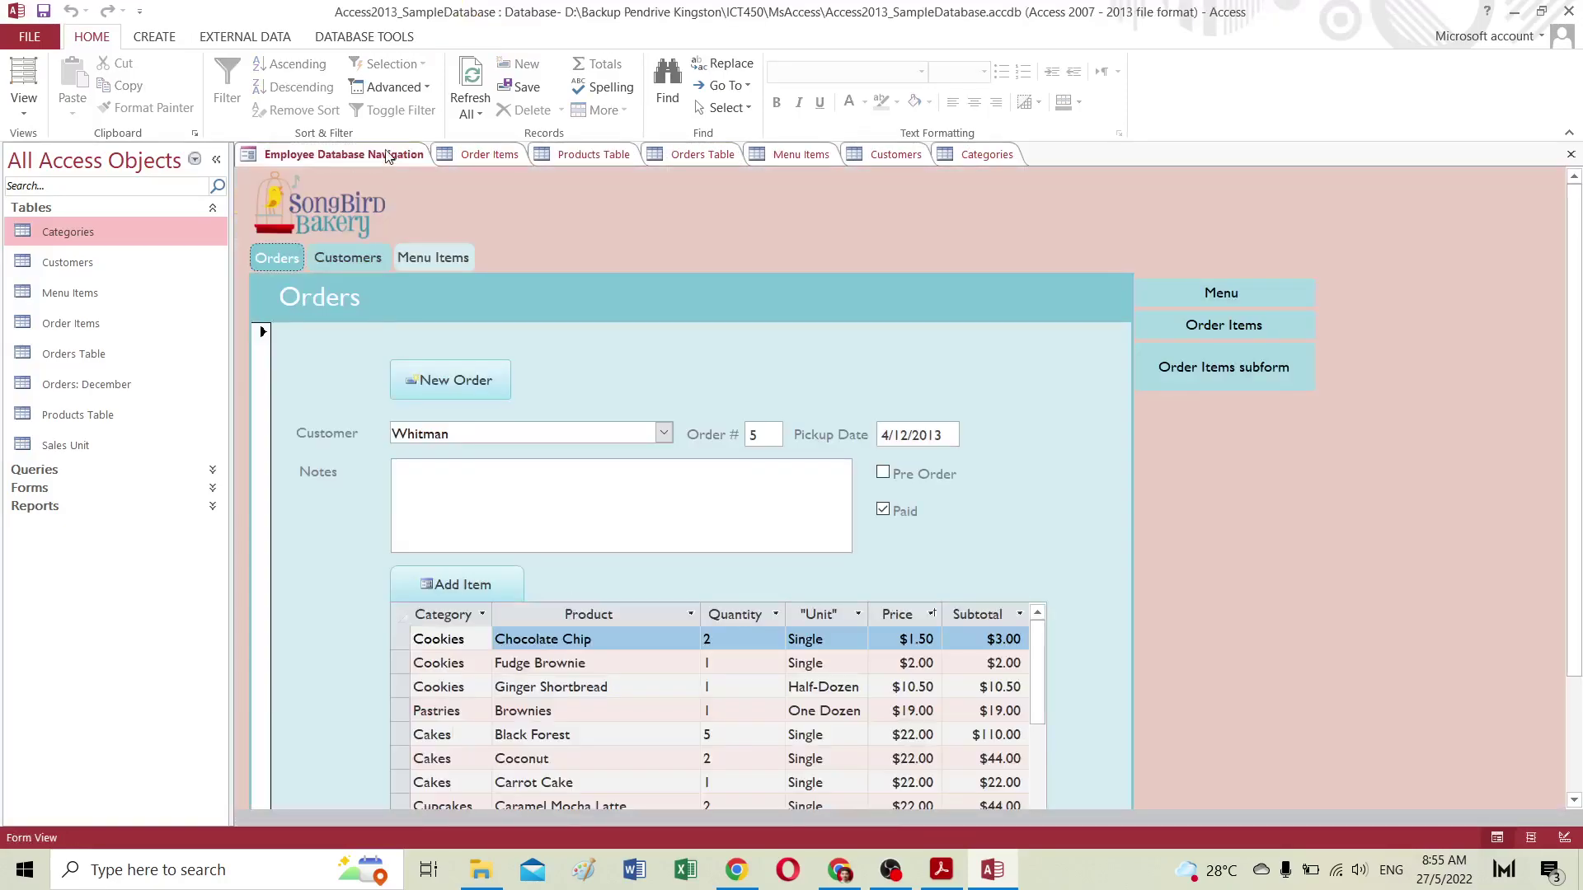
click(889, 156)
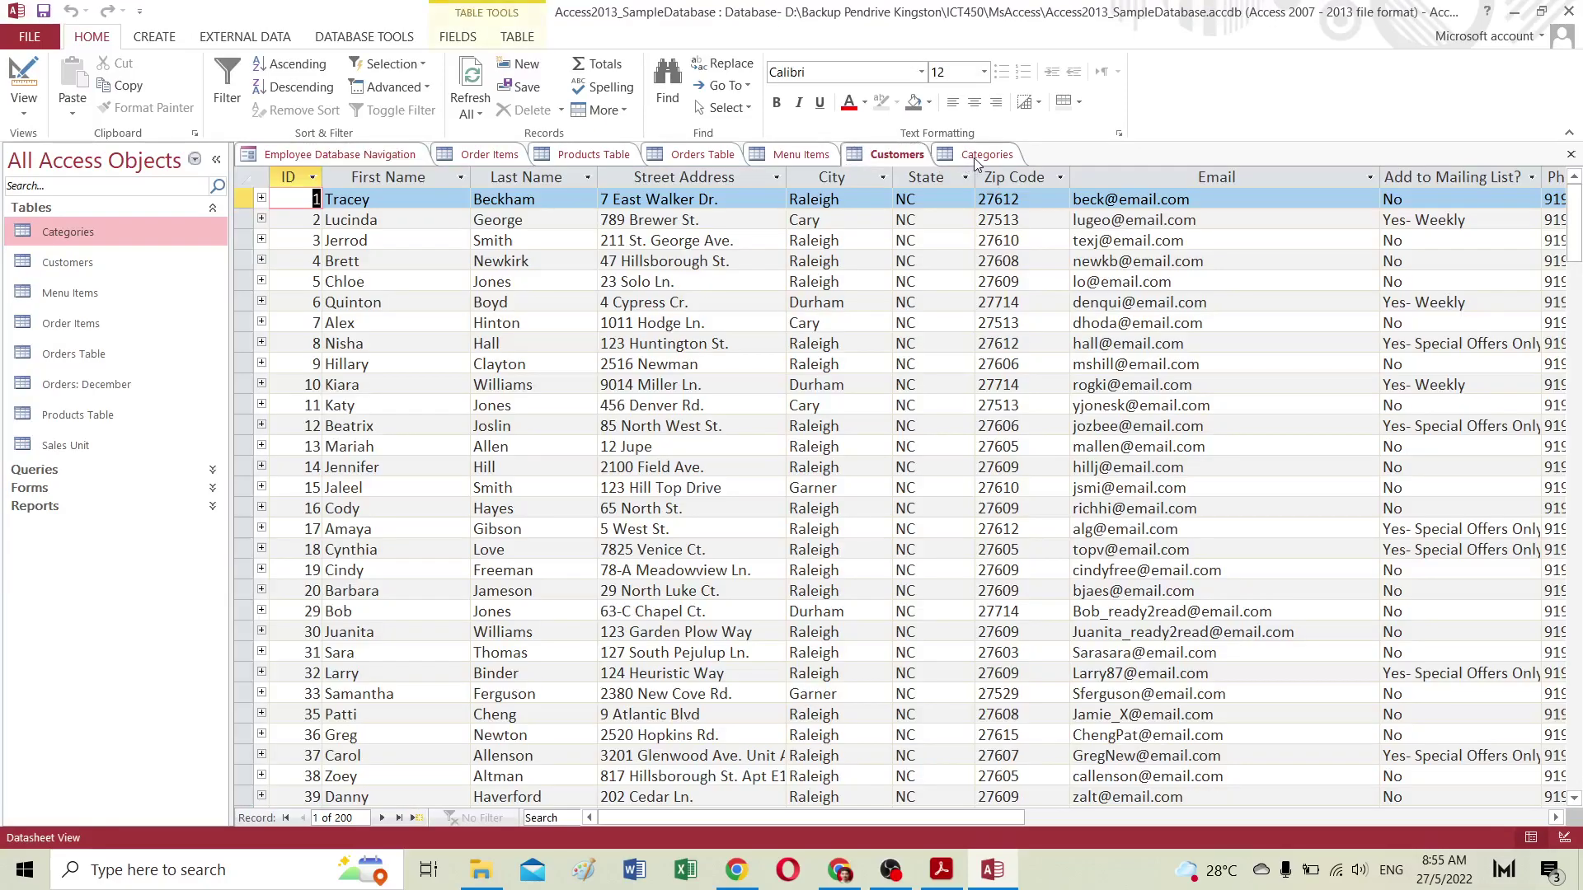
click(975, 160)
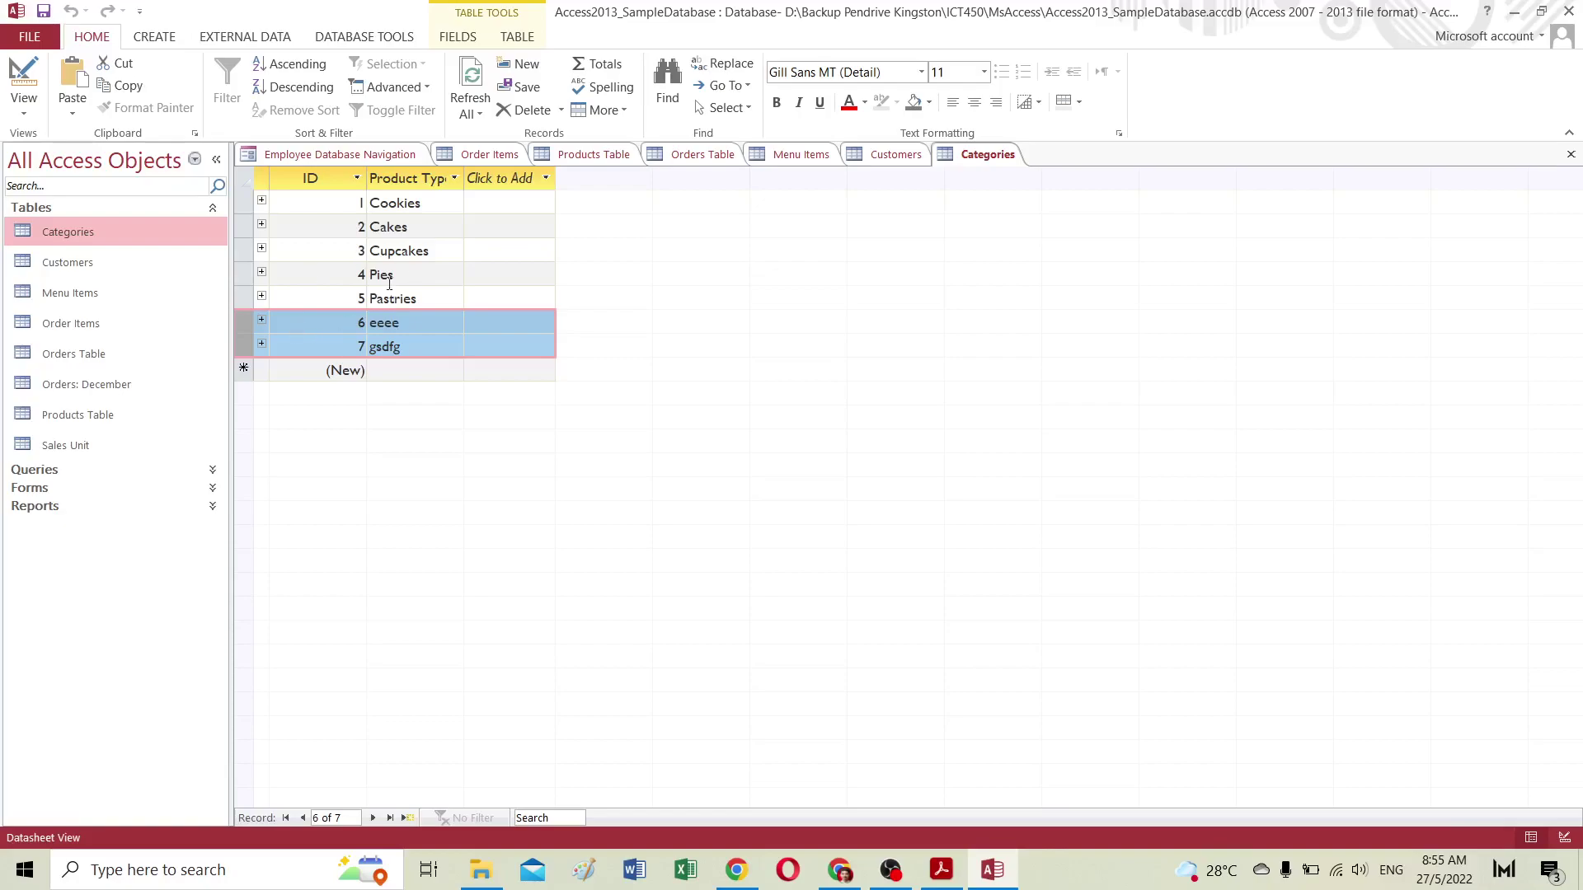
click(42, 14)
Step: Browse File > Open > Computer, then minimize Access
click(30, 36)
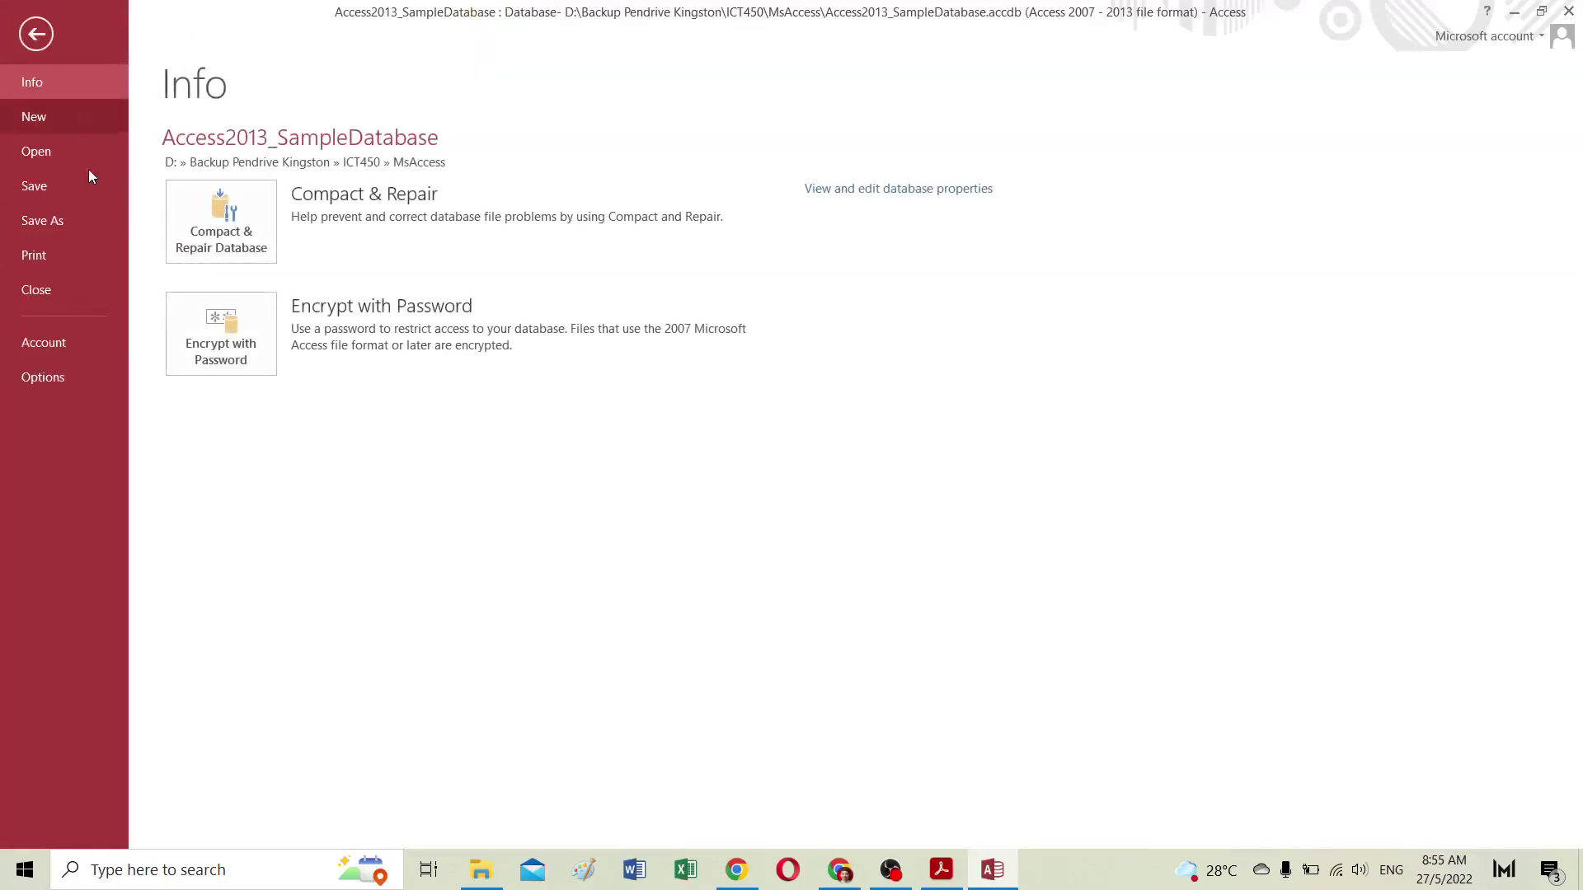
click(47, 153)
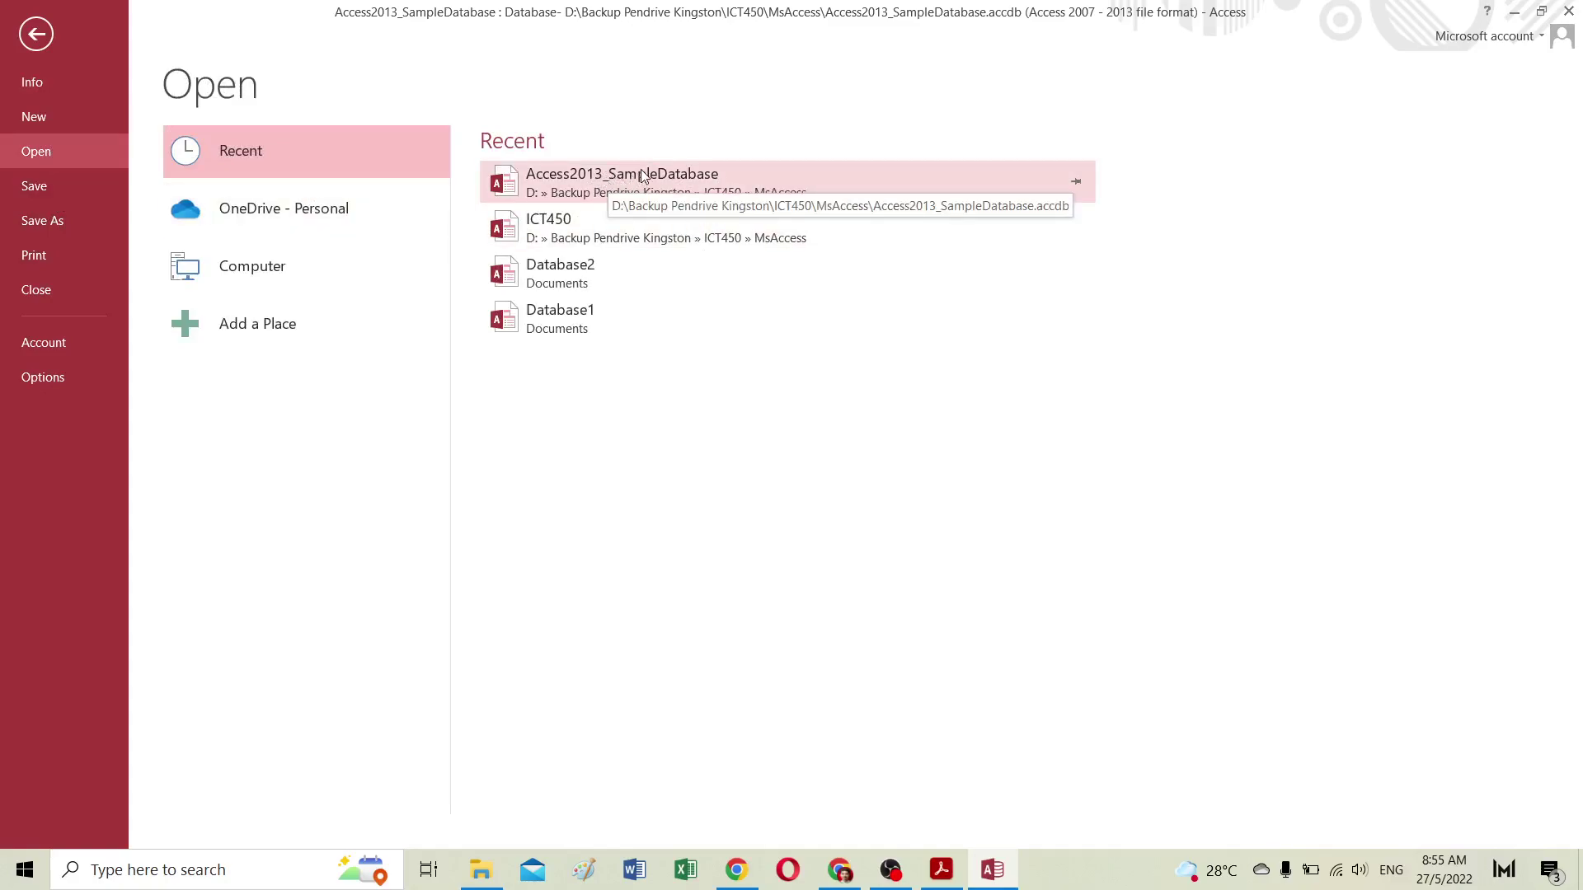
click(280, 262)
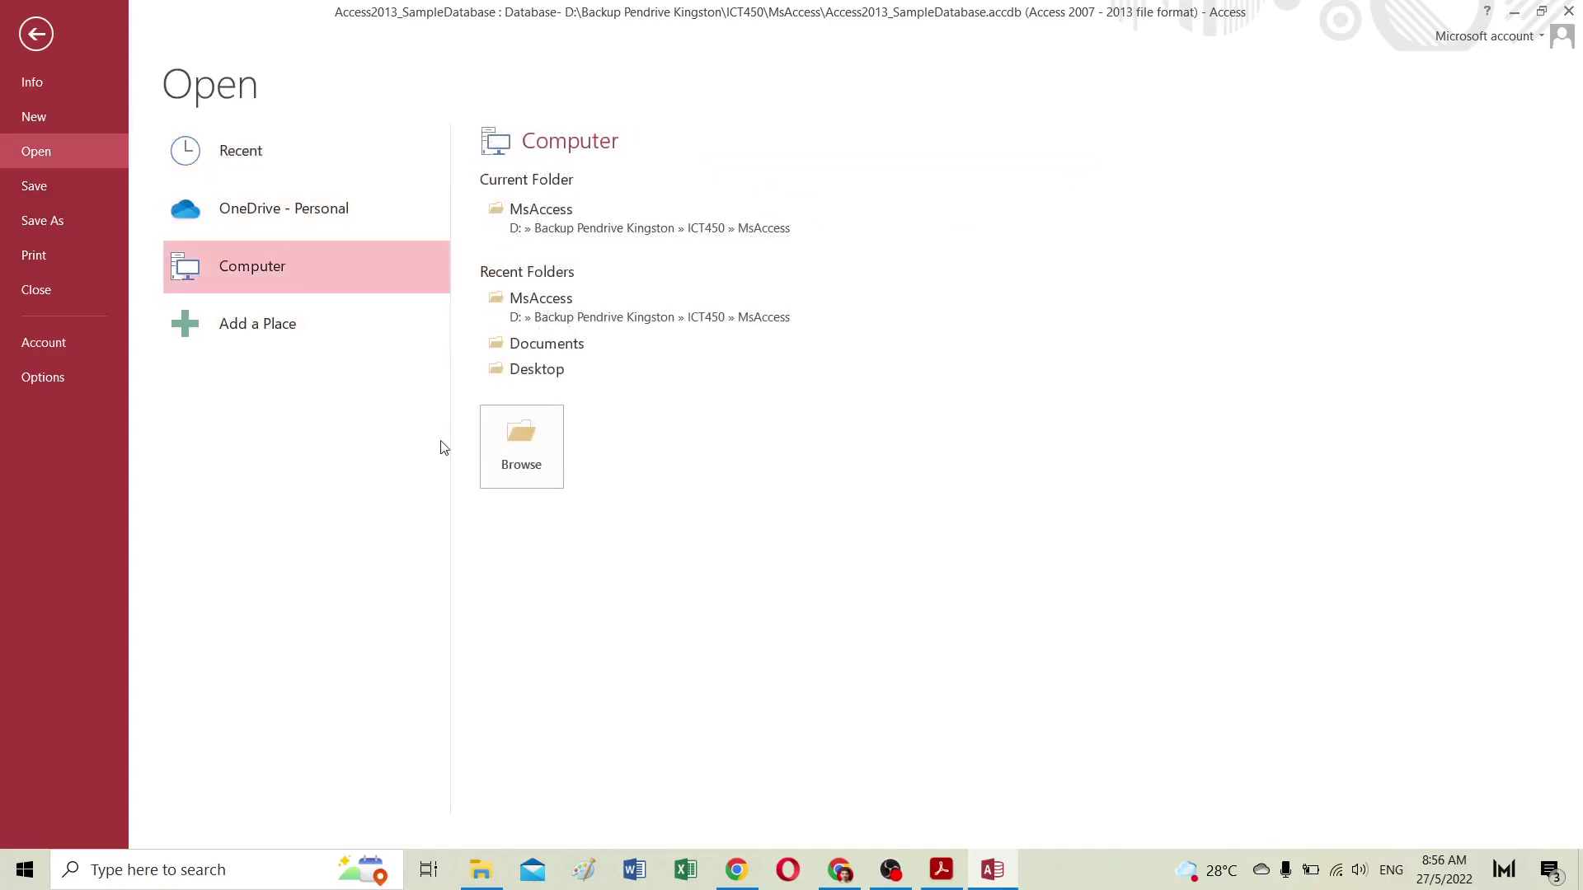
click(1515, 12)
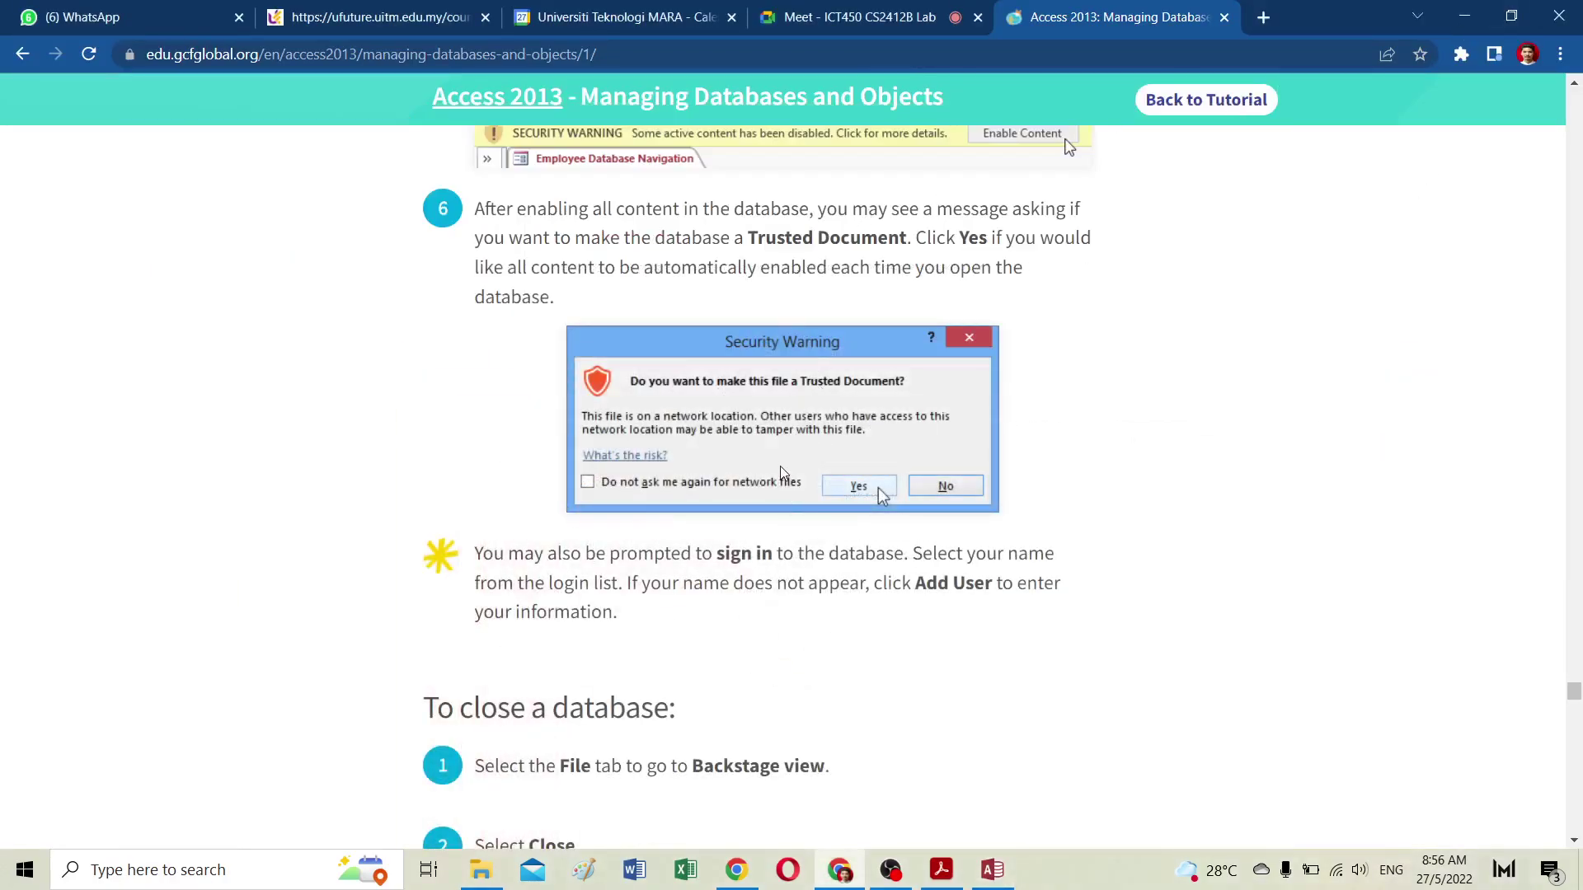
Step: Scroll the GCFGlobal lesson down to the 'To rename an object' section
scroll(783, 470, down, 7)
scroll(783, 470, down, 10)
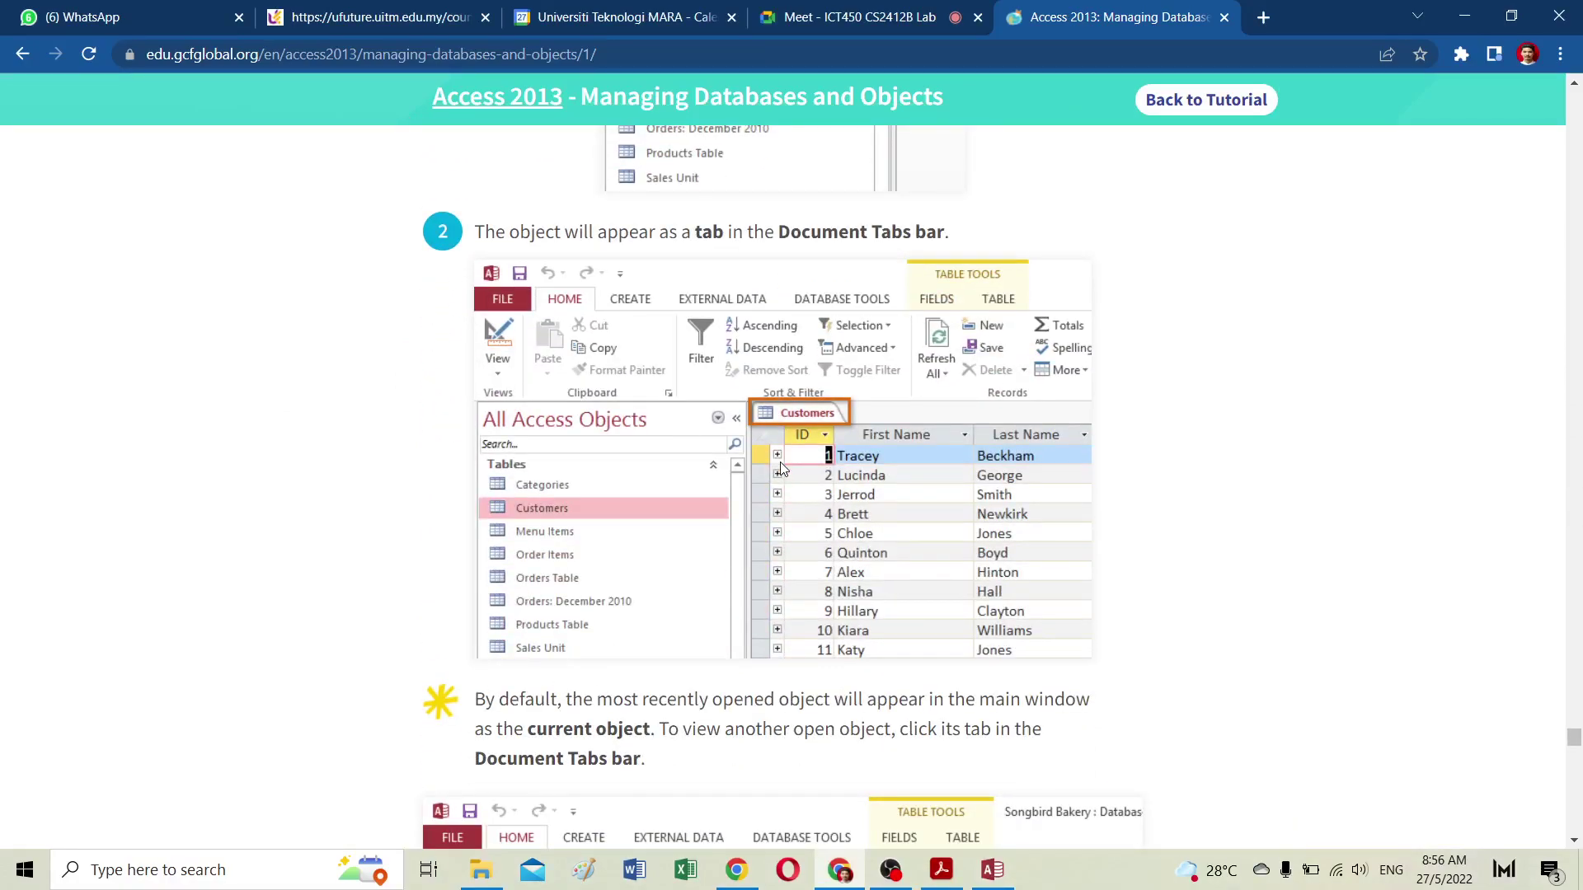
scroll(781, 468, down, 6)
scroll(780, 462, down, 11)
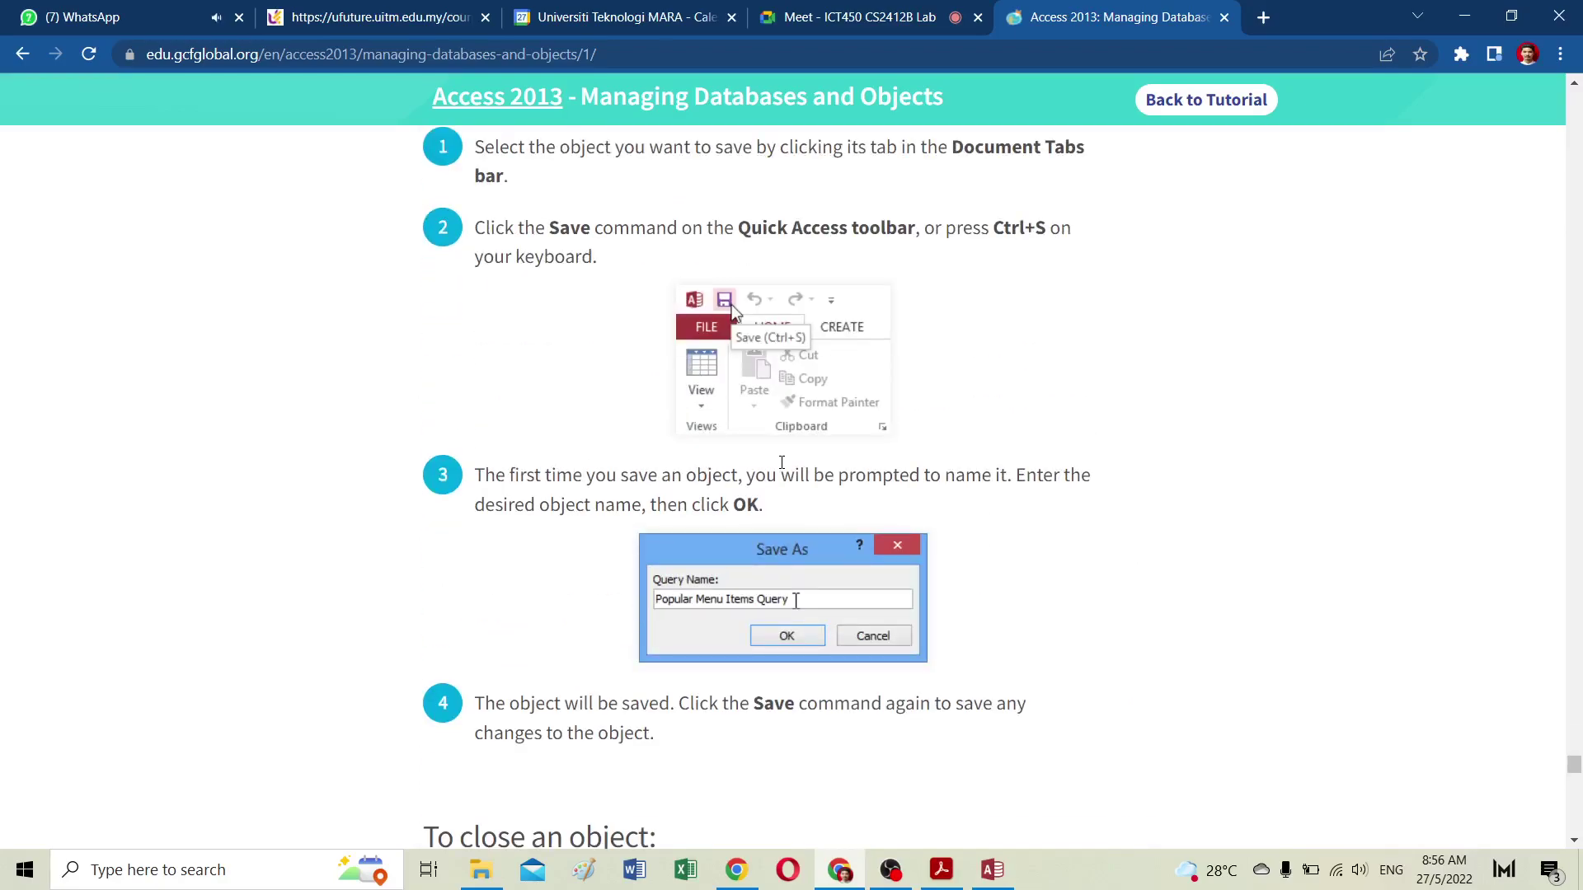
scroll(782, 462, up, 9)
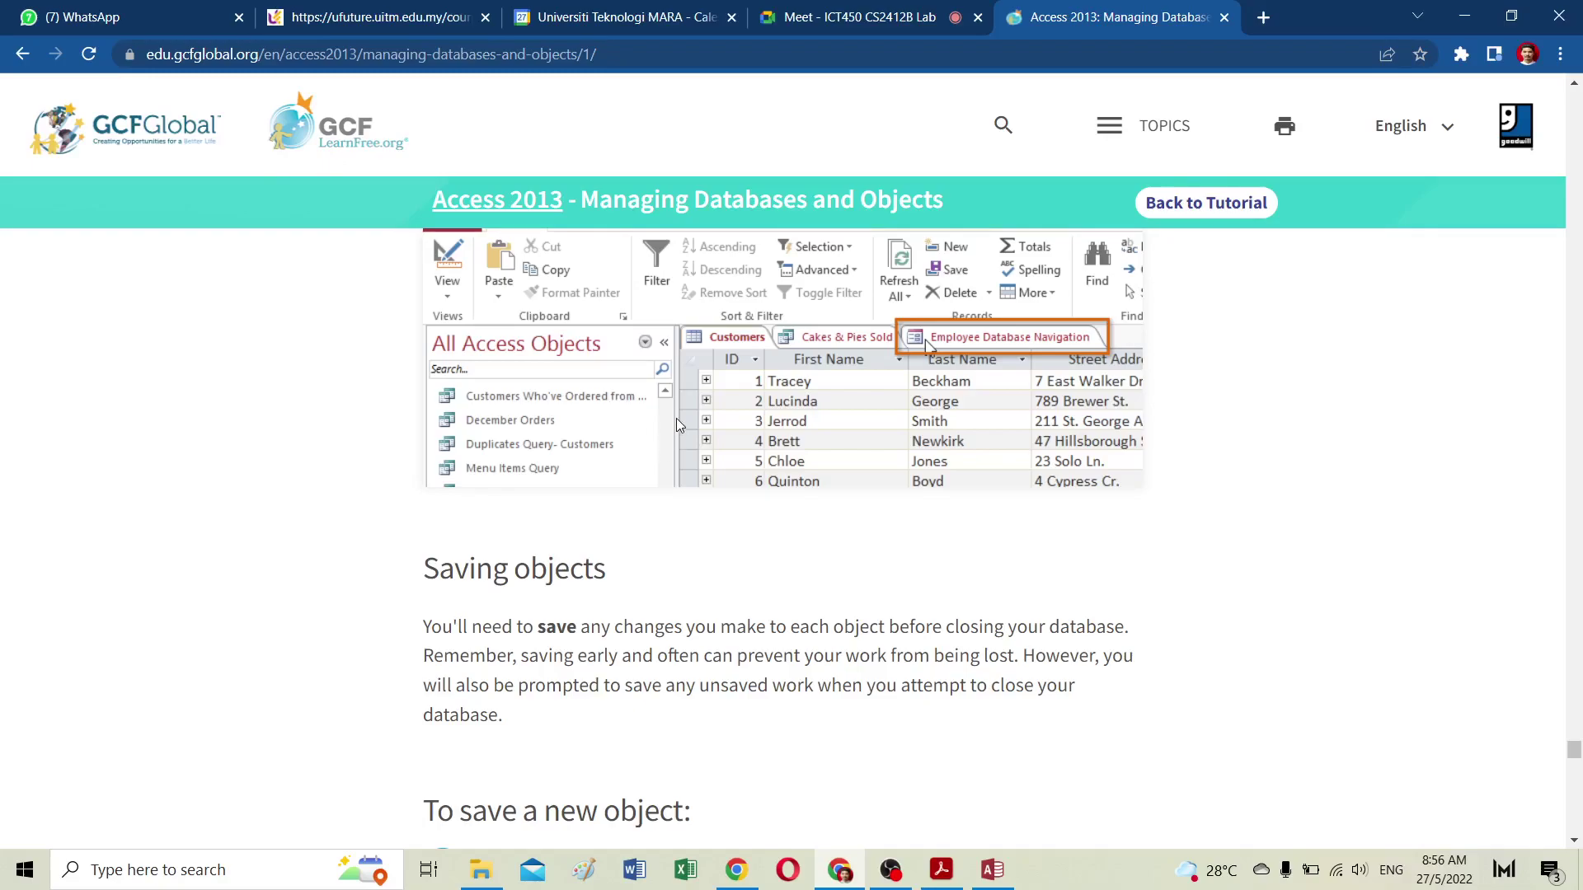
scroll(676, 418, down, 6)
scroll(676, 422, down, 6)
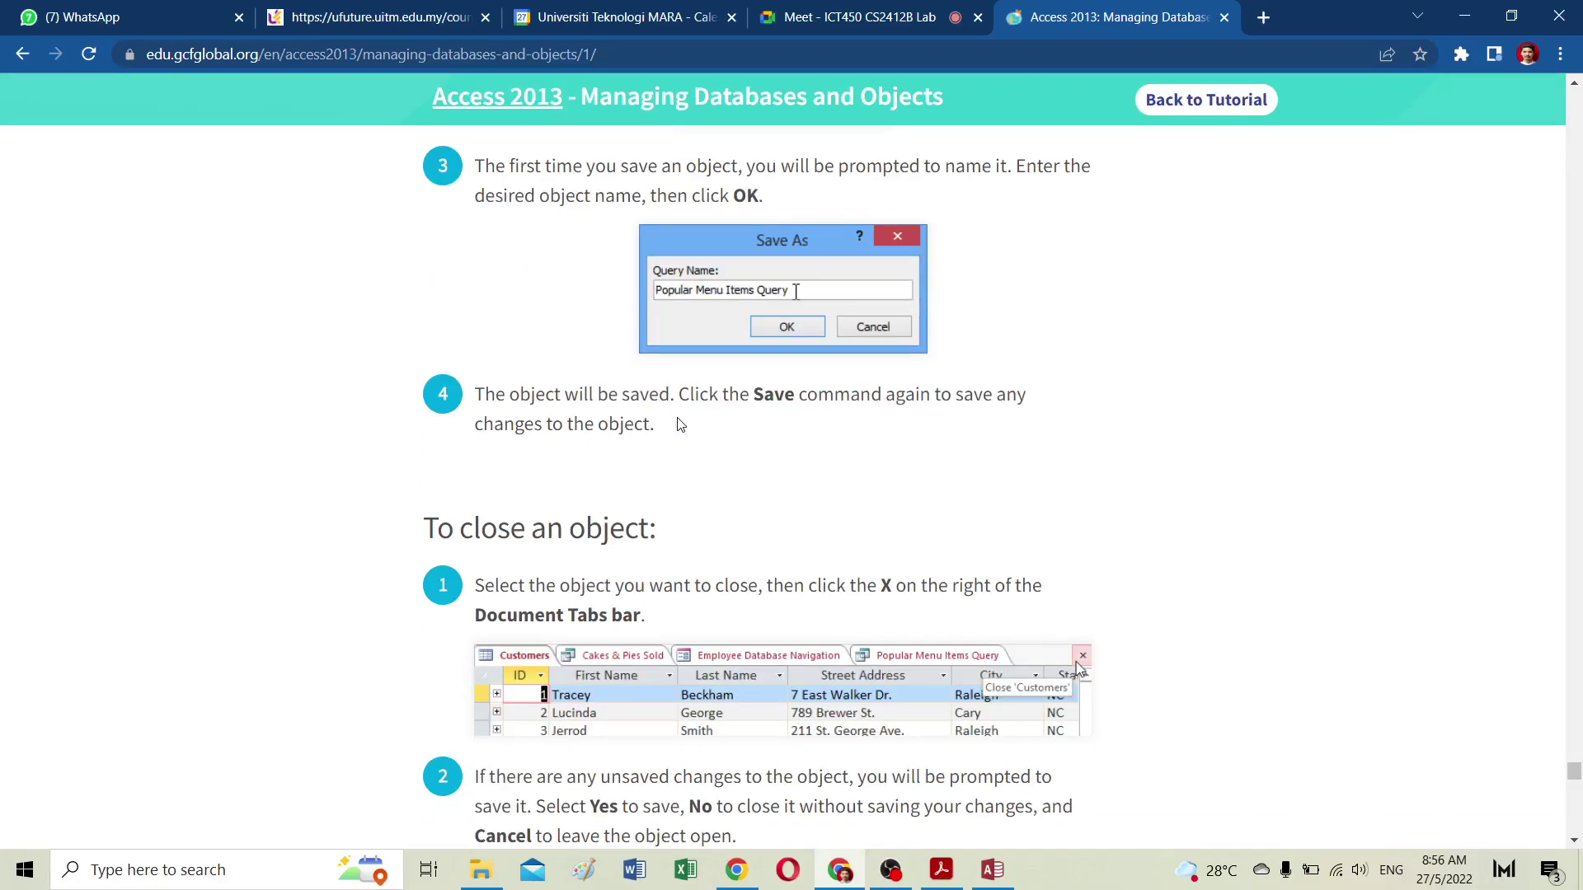
scroll(680, 423, down, 6)
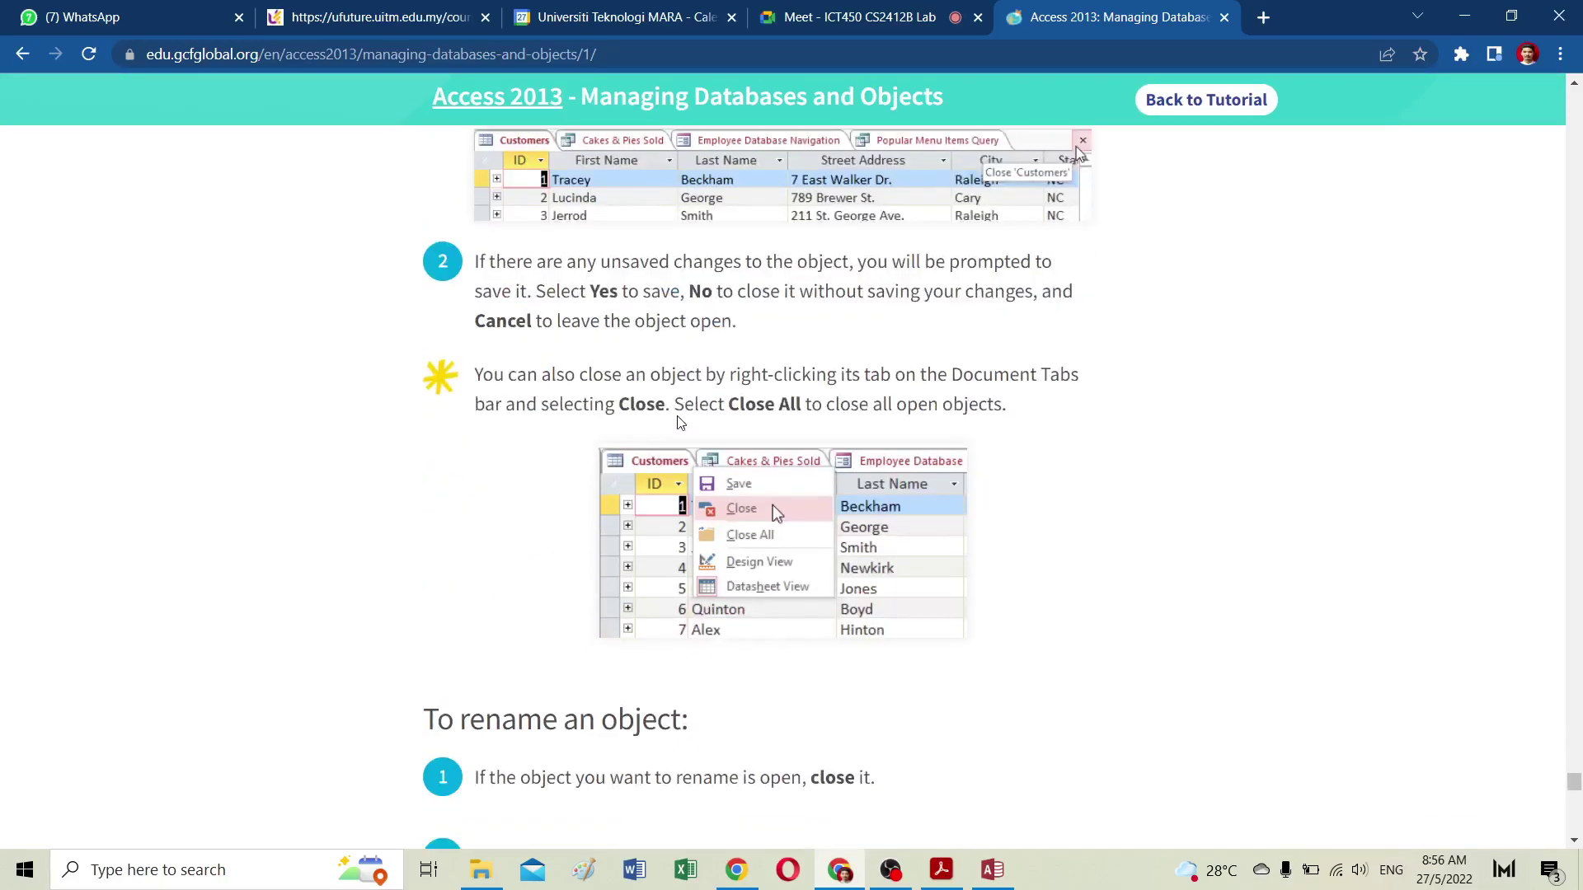
scroll(680, 423, down, 6)
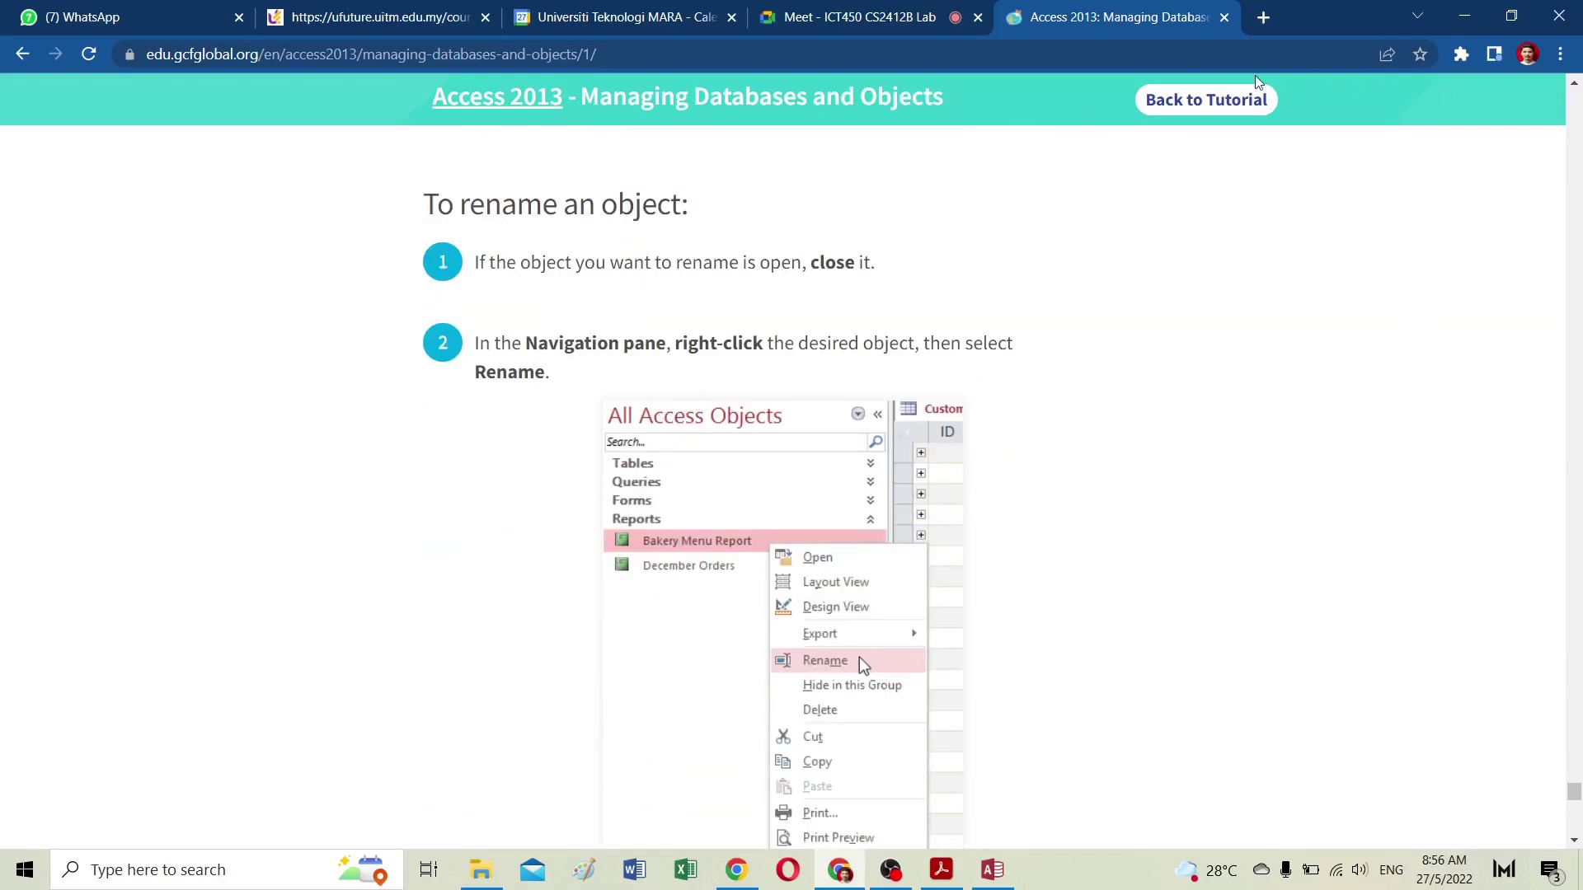
Step: Try renaming the open Categories table, dismiss the warning, and close the table
click(993, 870)
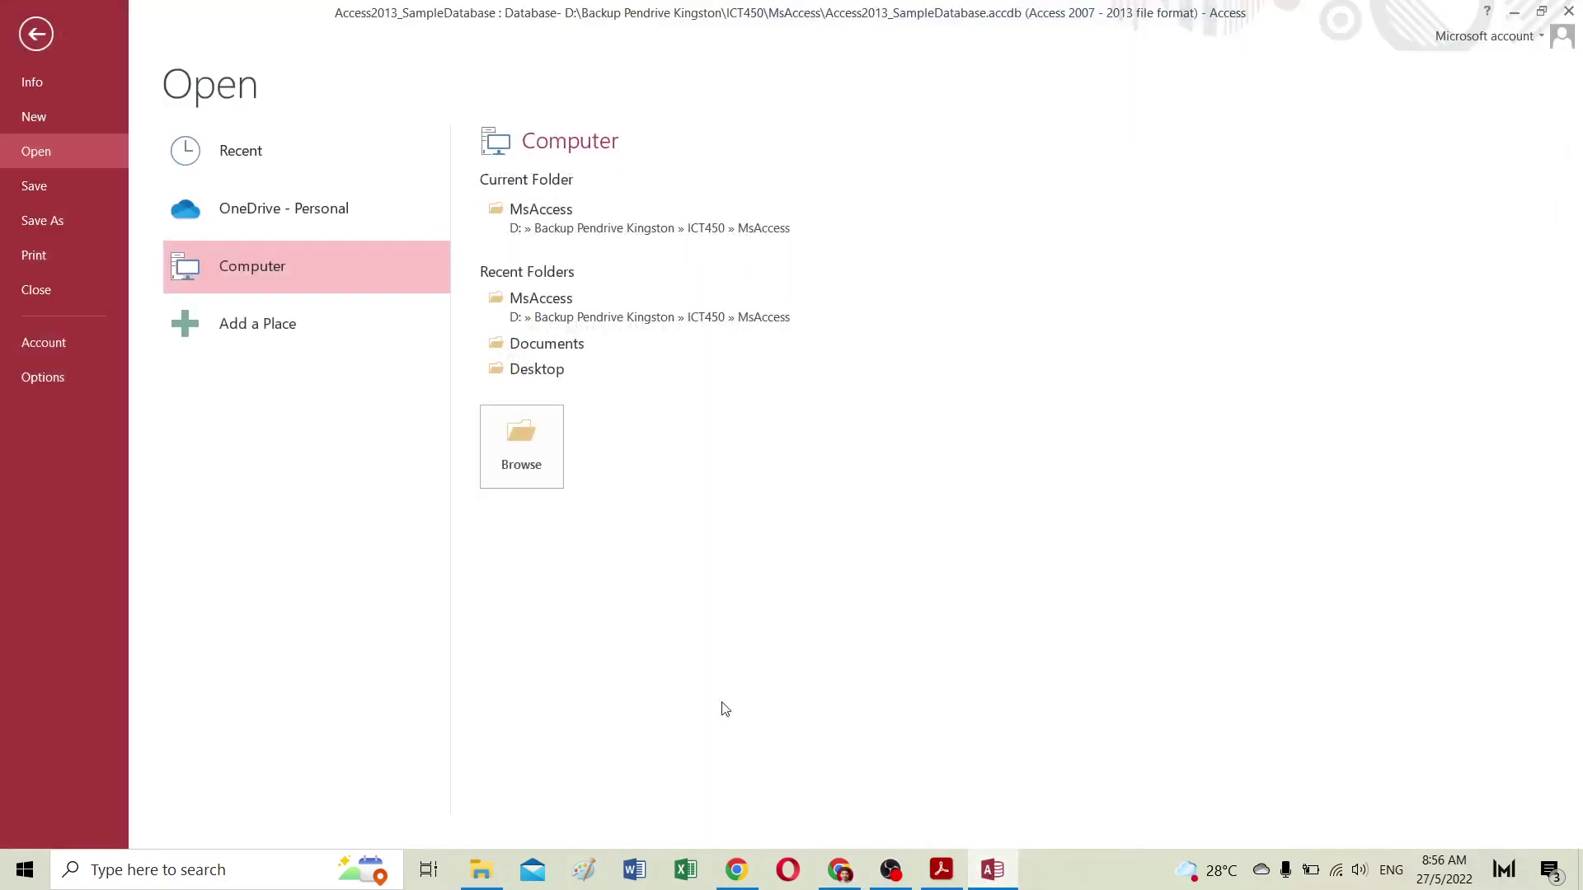
click(36, 34)
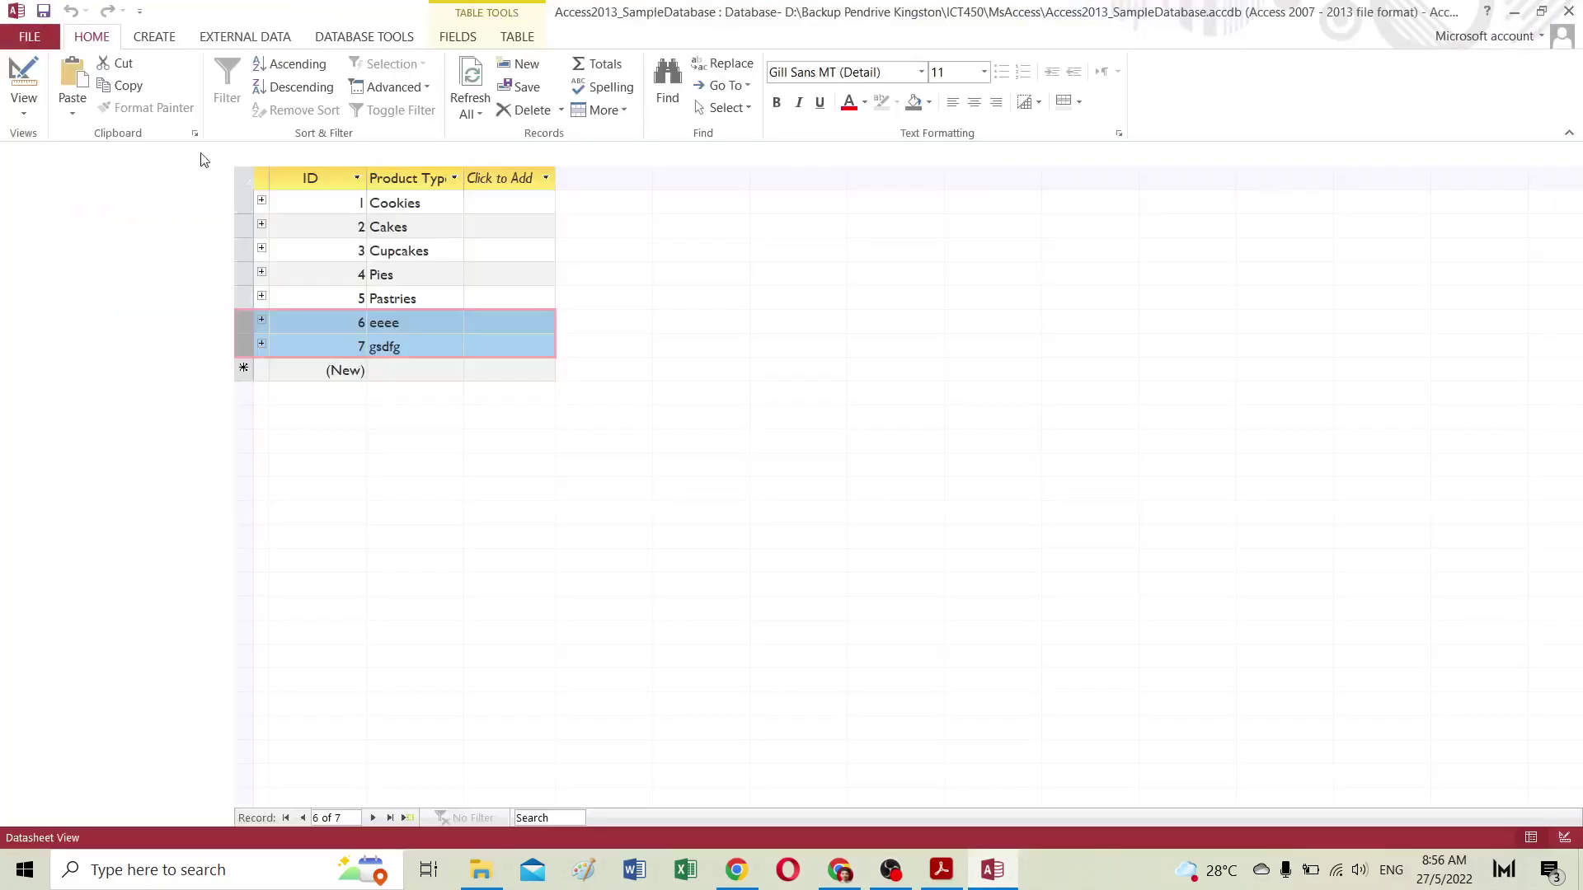
right_click(89, 237)
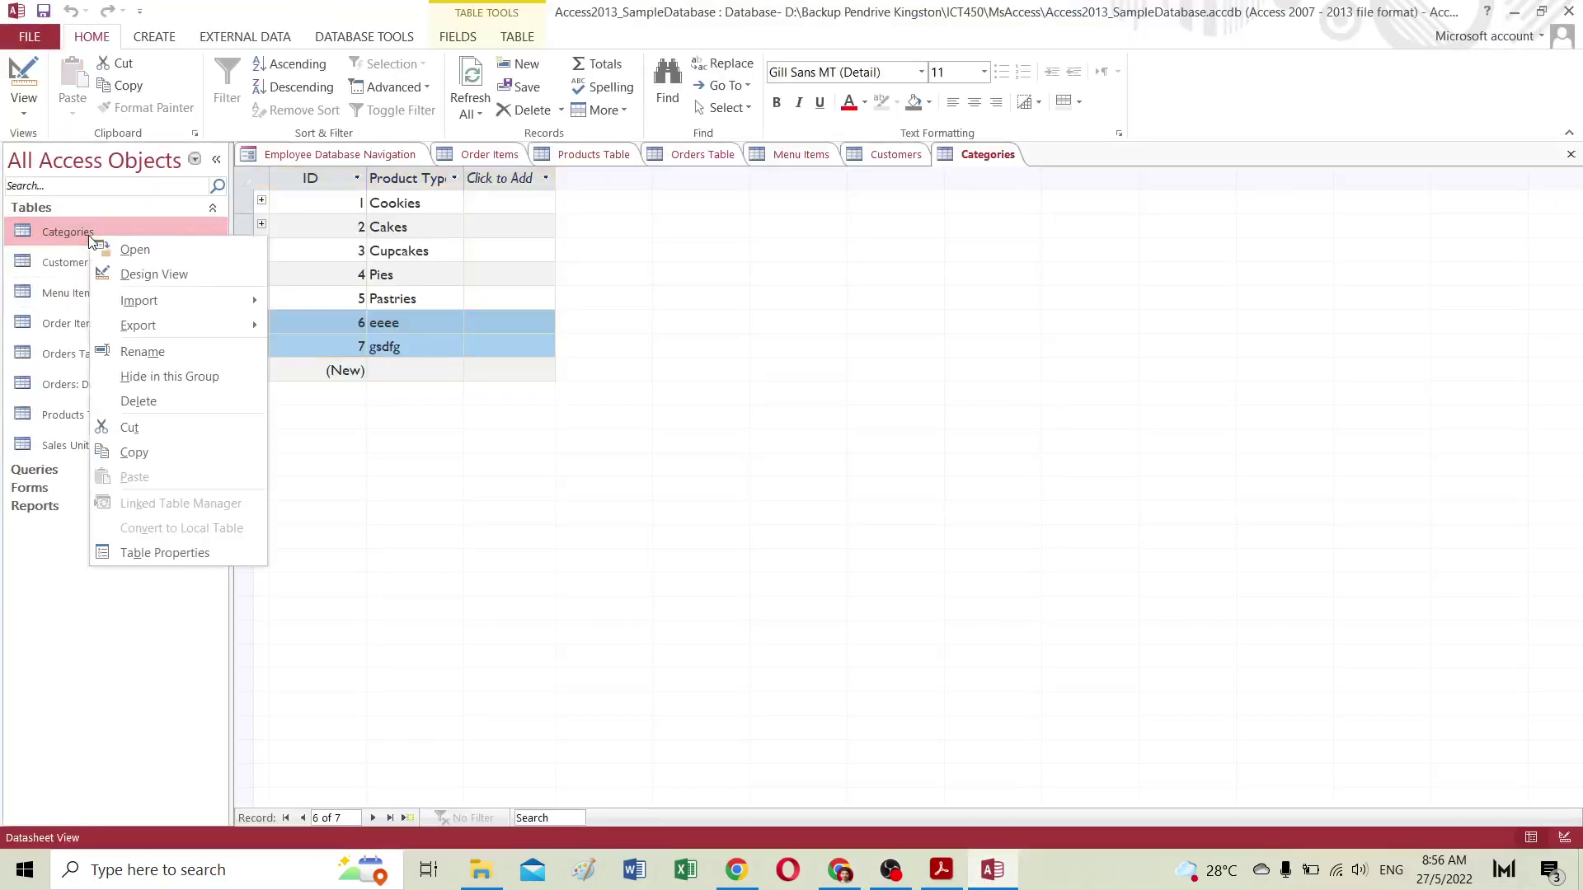
click(140, 359)
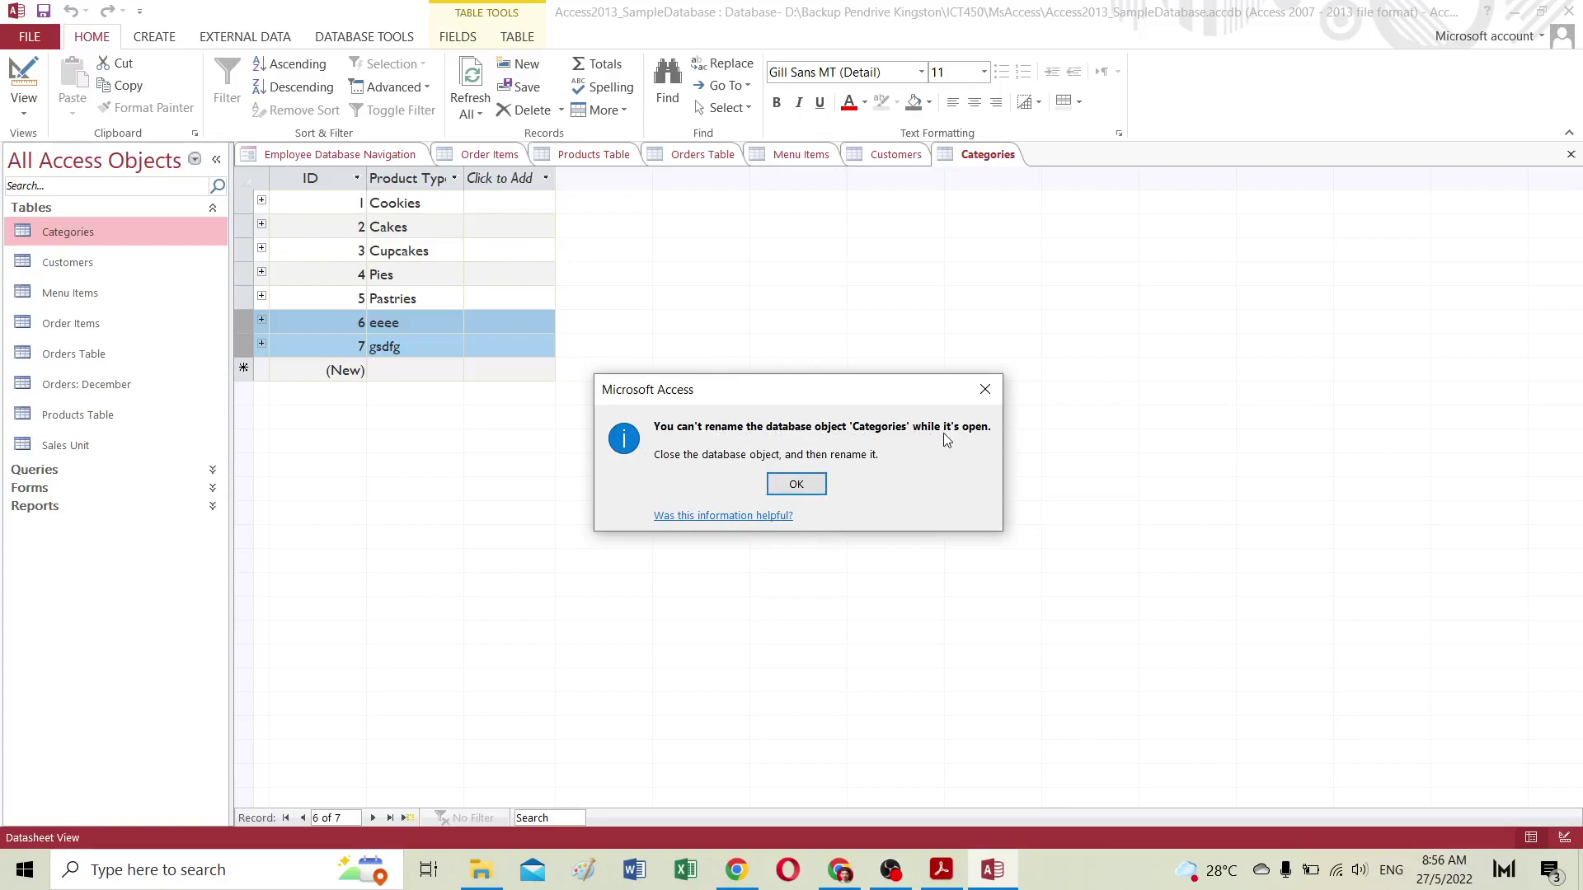
click(797, 484)
click(1011, 158)
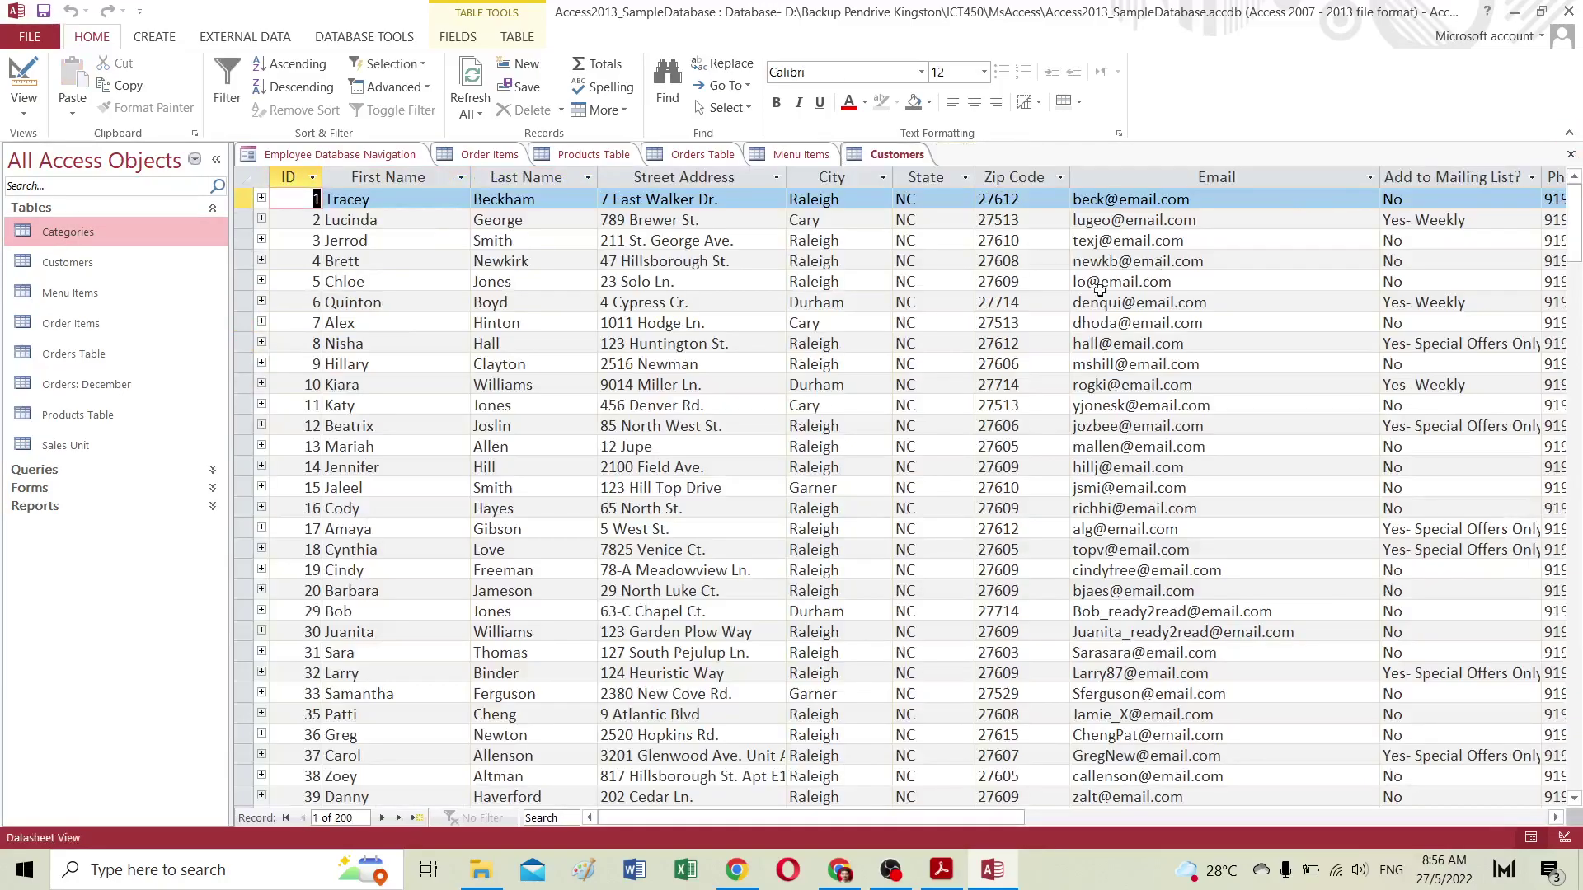
click(1570, 155)
Step: Retry renaming Categories, dismiss the could-not-lock-table error, cancel, and return to the browser
right_click(67, 230)
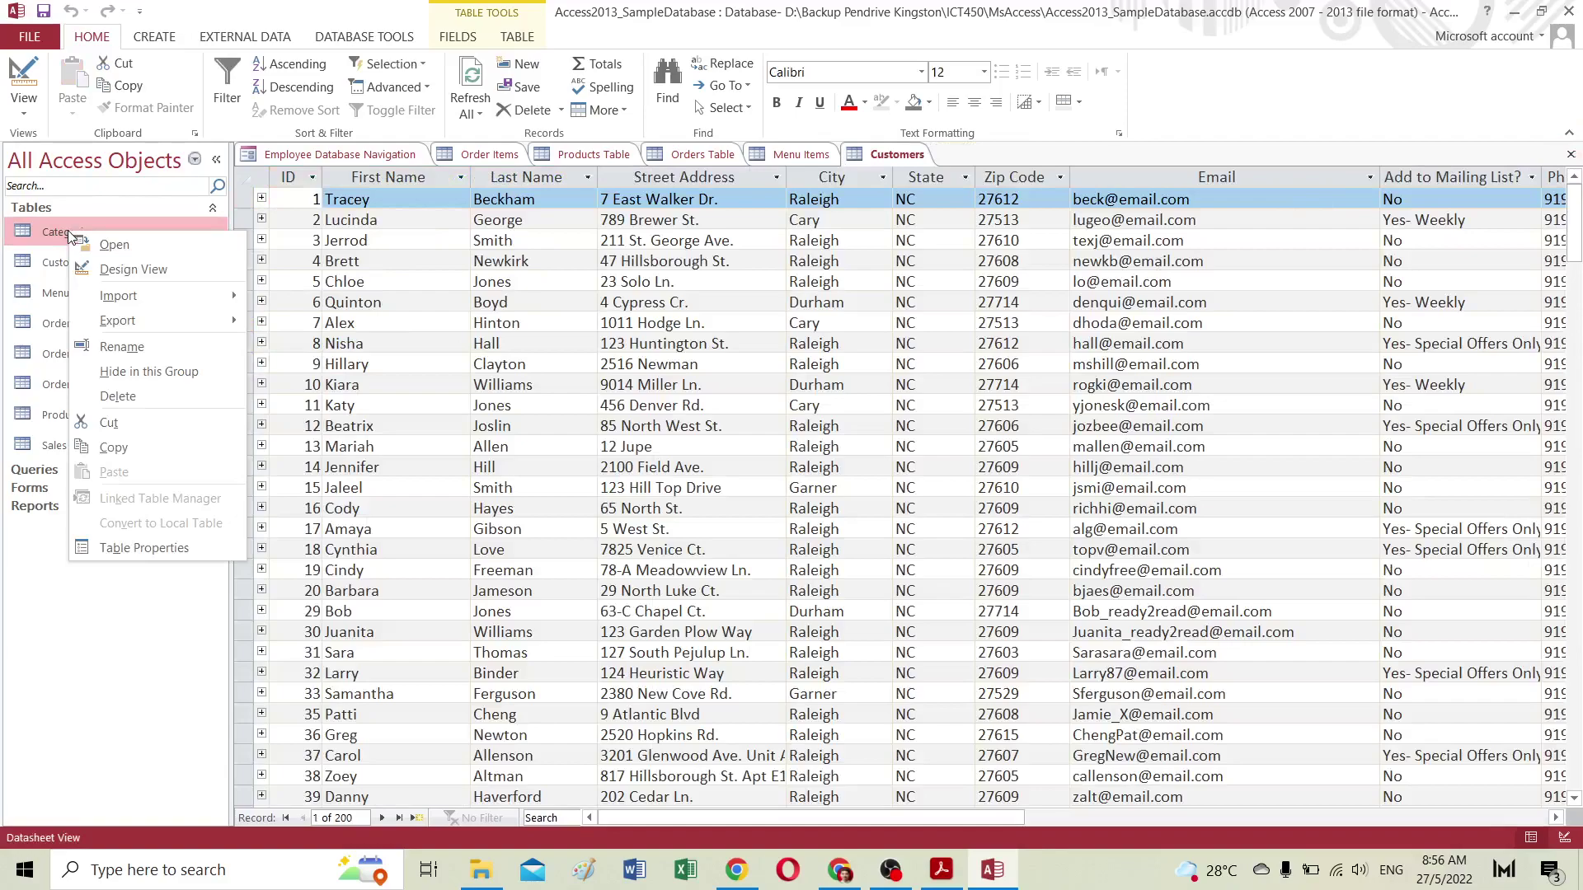
click(117, 348)
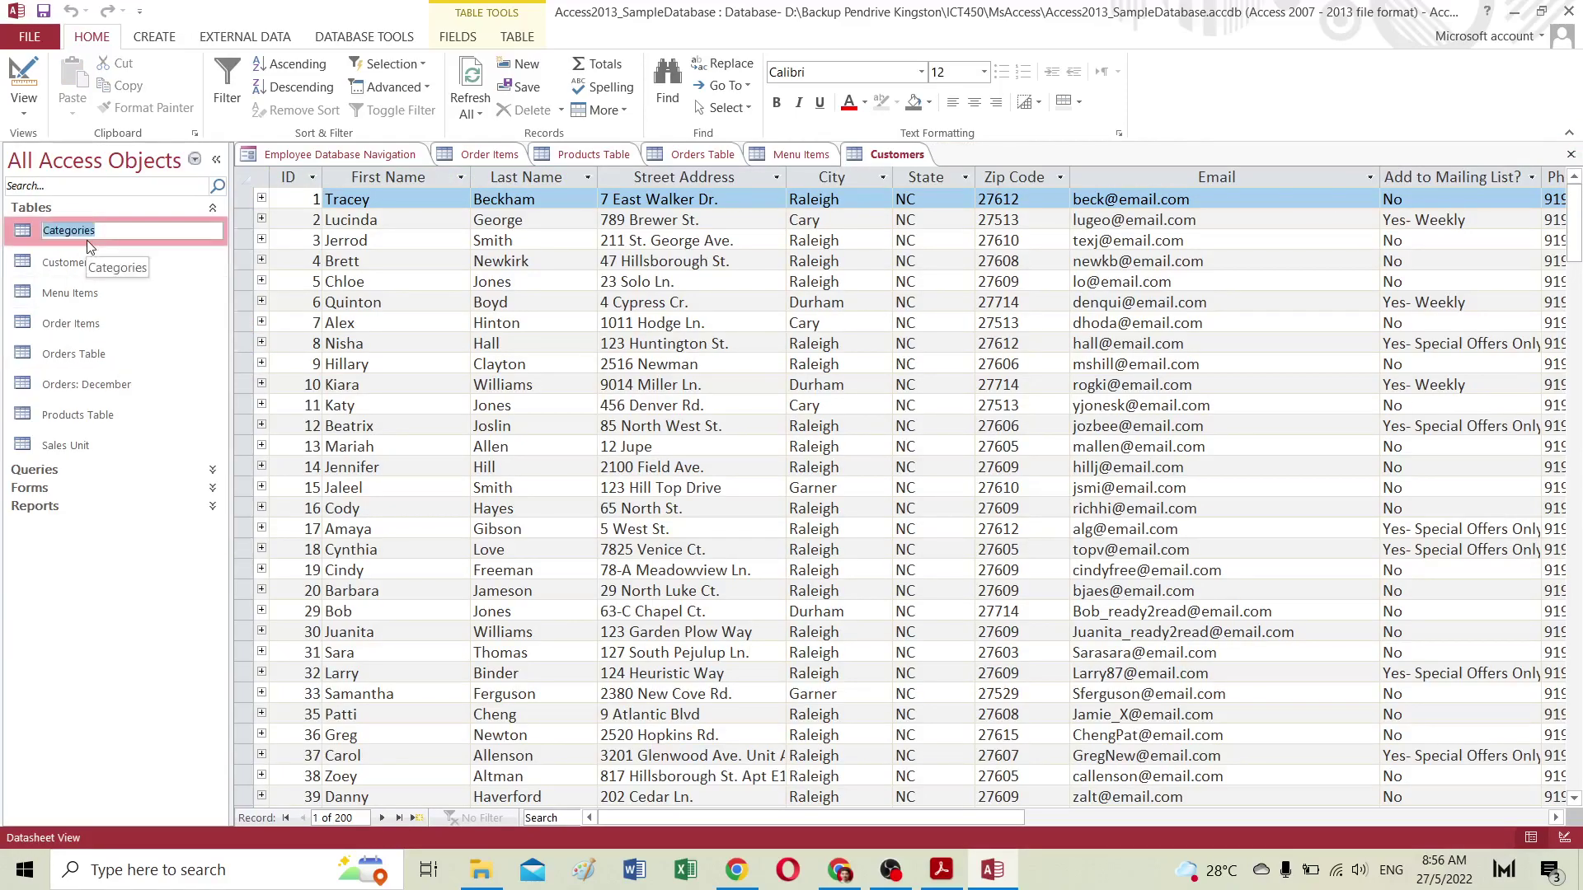
key(Return)
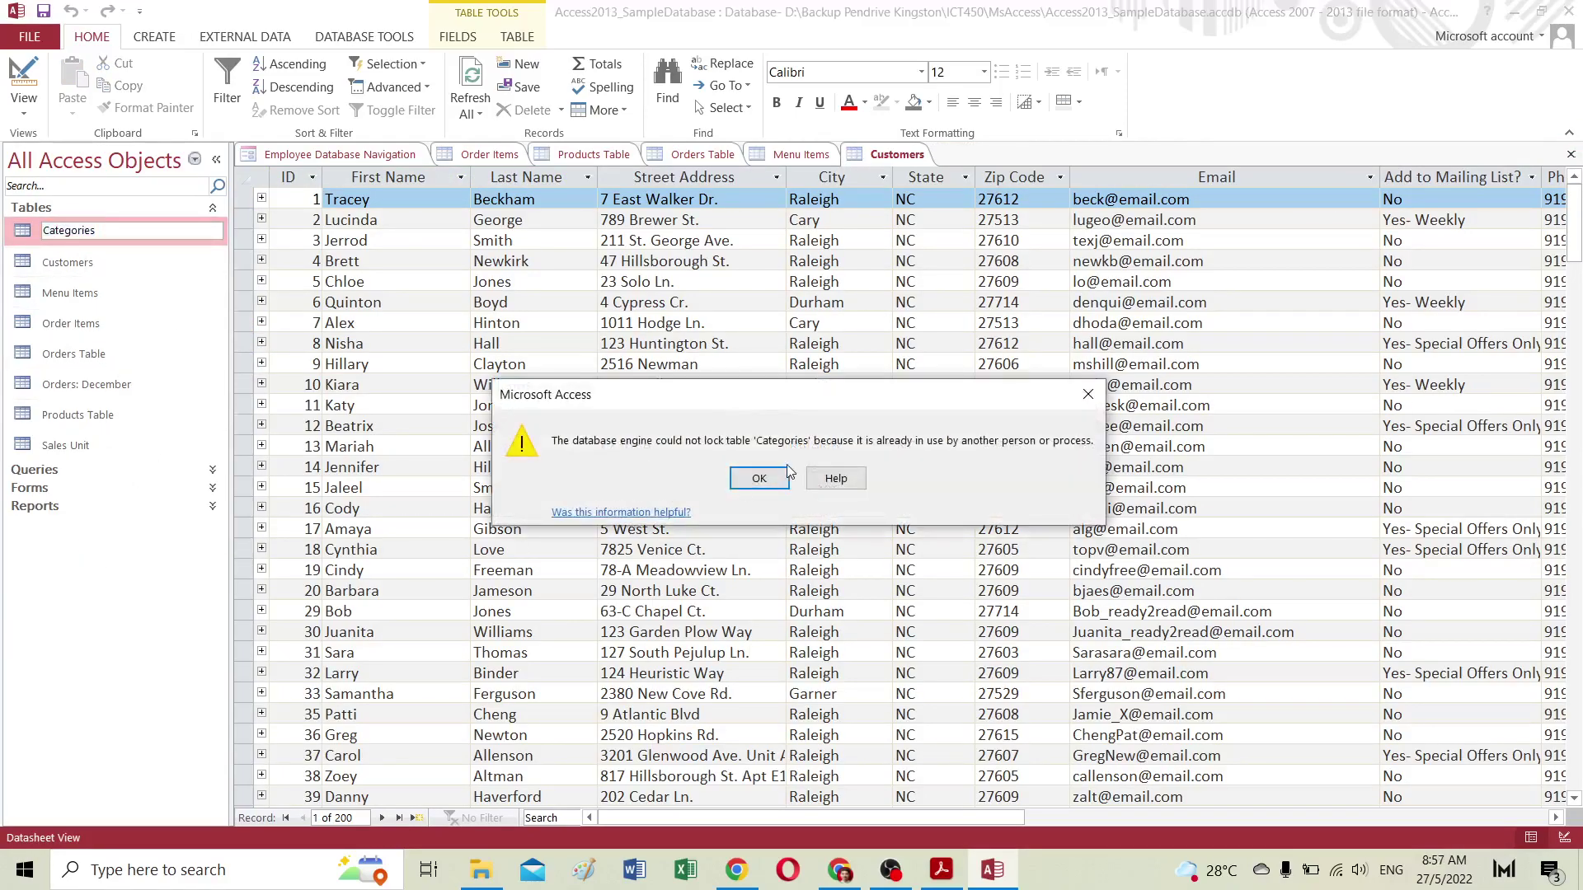
click(784, 473)
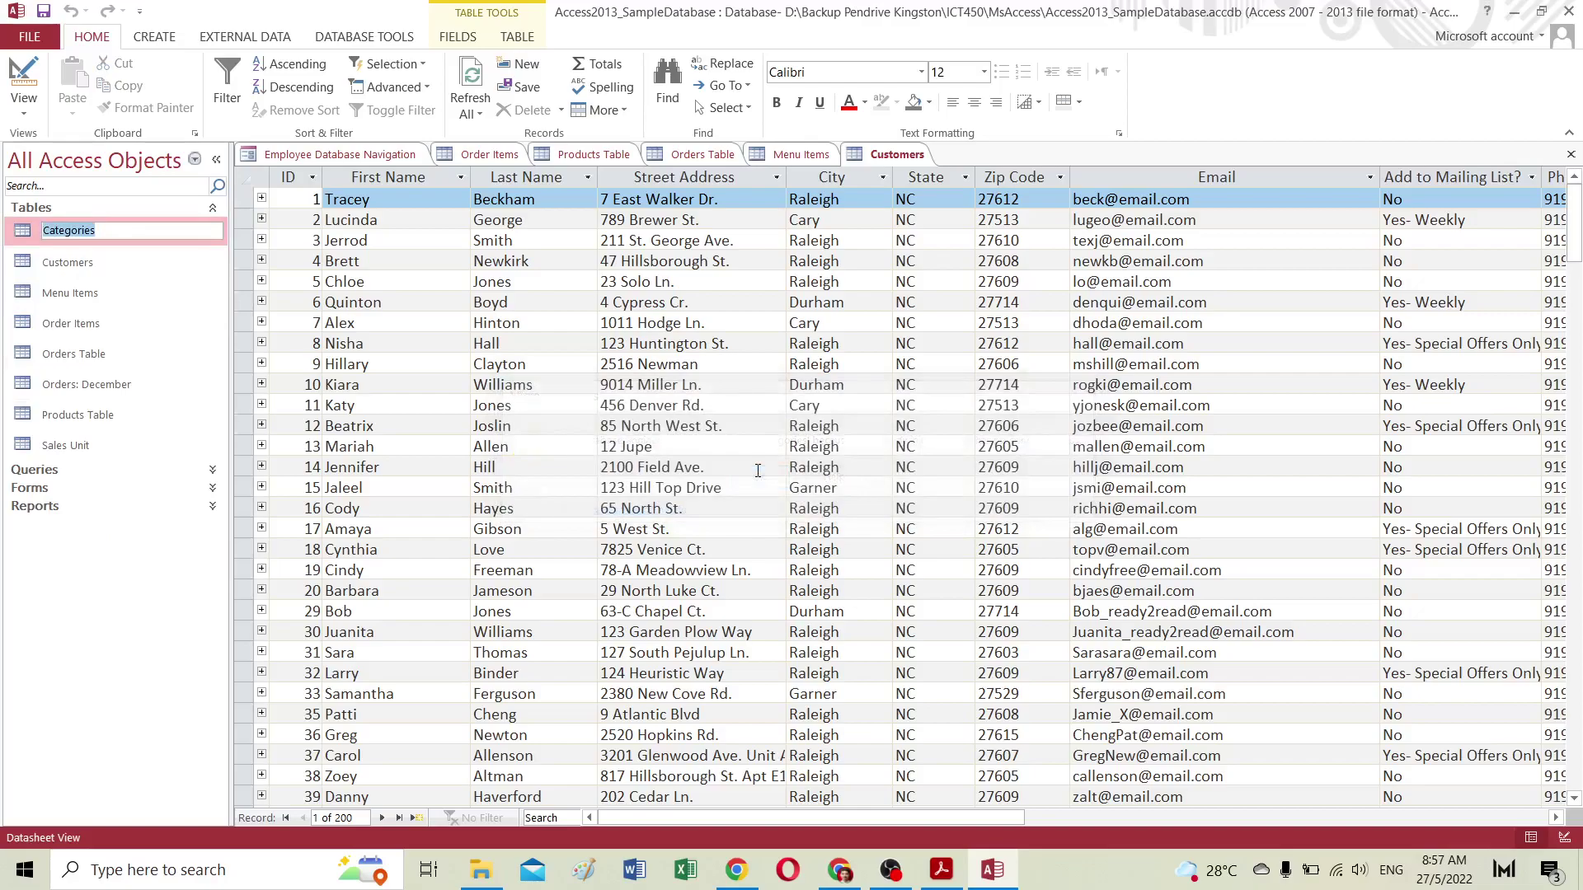
click(65, 544)
key(Return)
key(Escape)
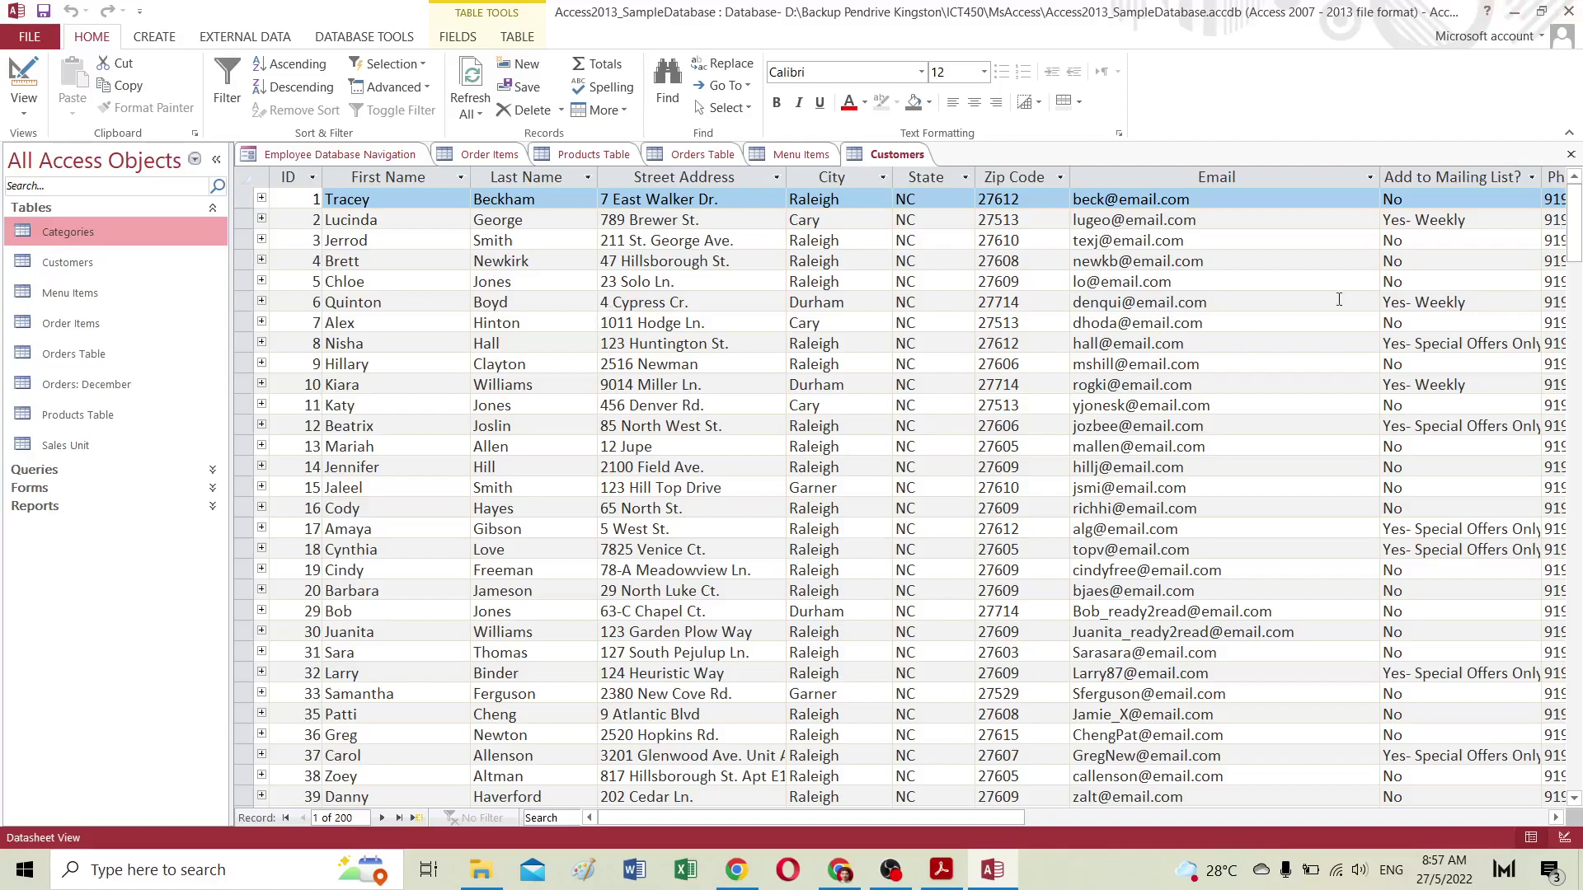
click(839, 870)
Step: Scroll the lesson, briefly check the video meeting and Access, then return to the tutorial page
scroll(858, 656, down, 9)
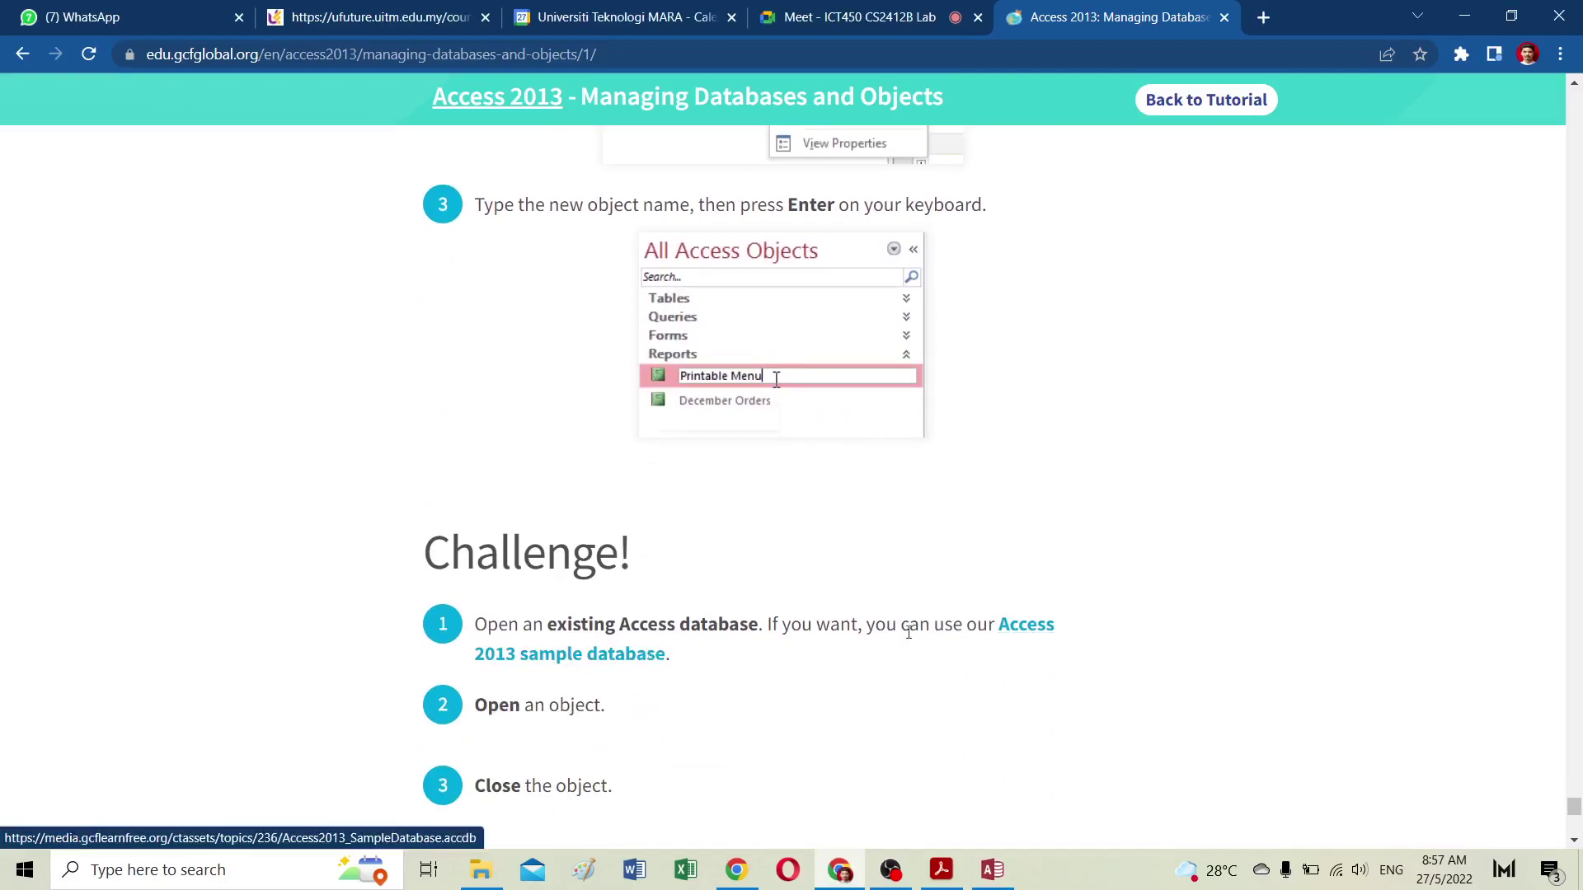
scroll(716, 619, down, 1)
scroll(709, 618, up, 1)
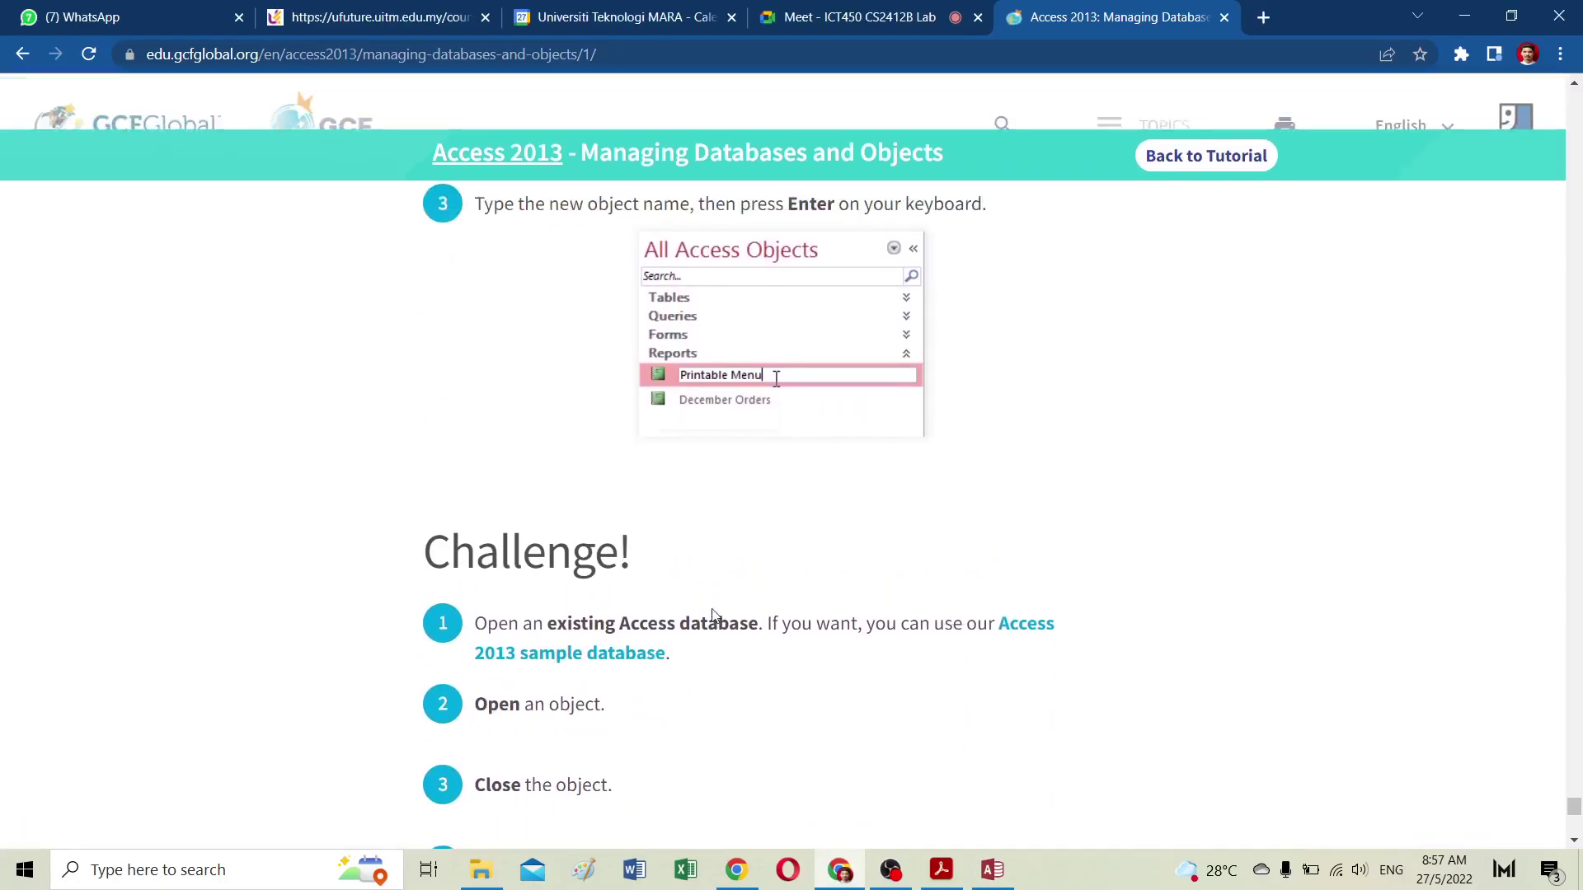
scroll(714, 614, down, 2)
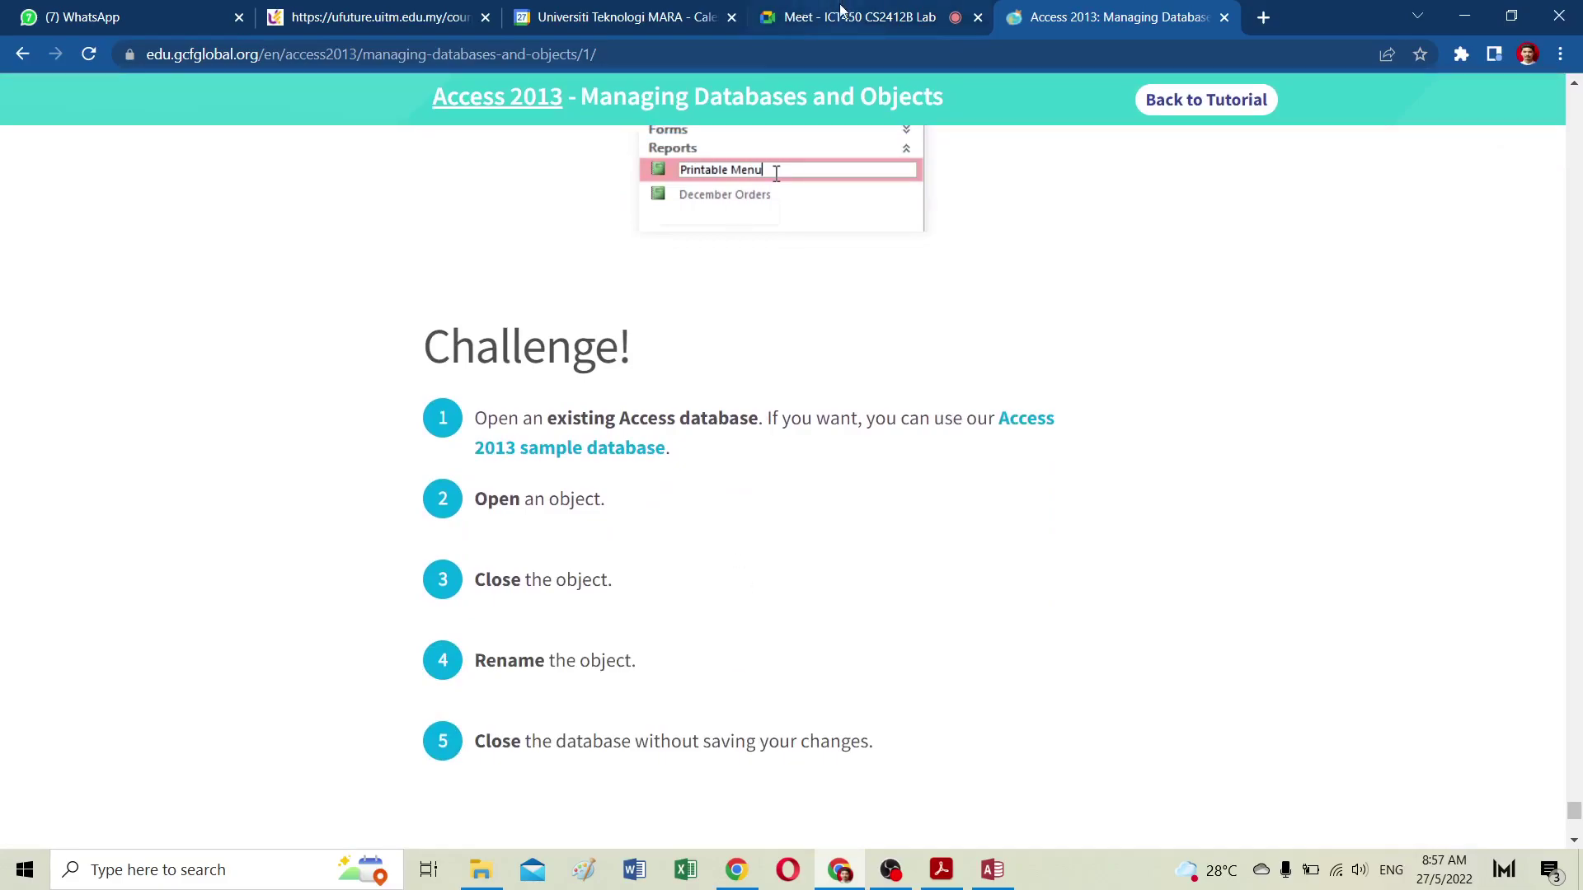
click(857, 17)
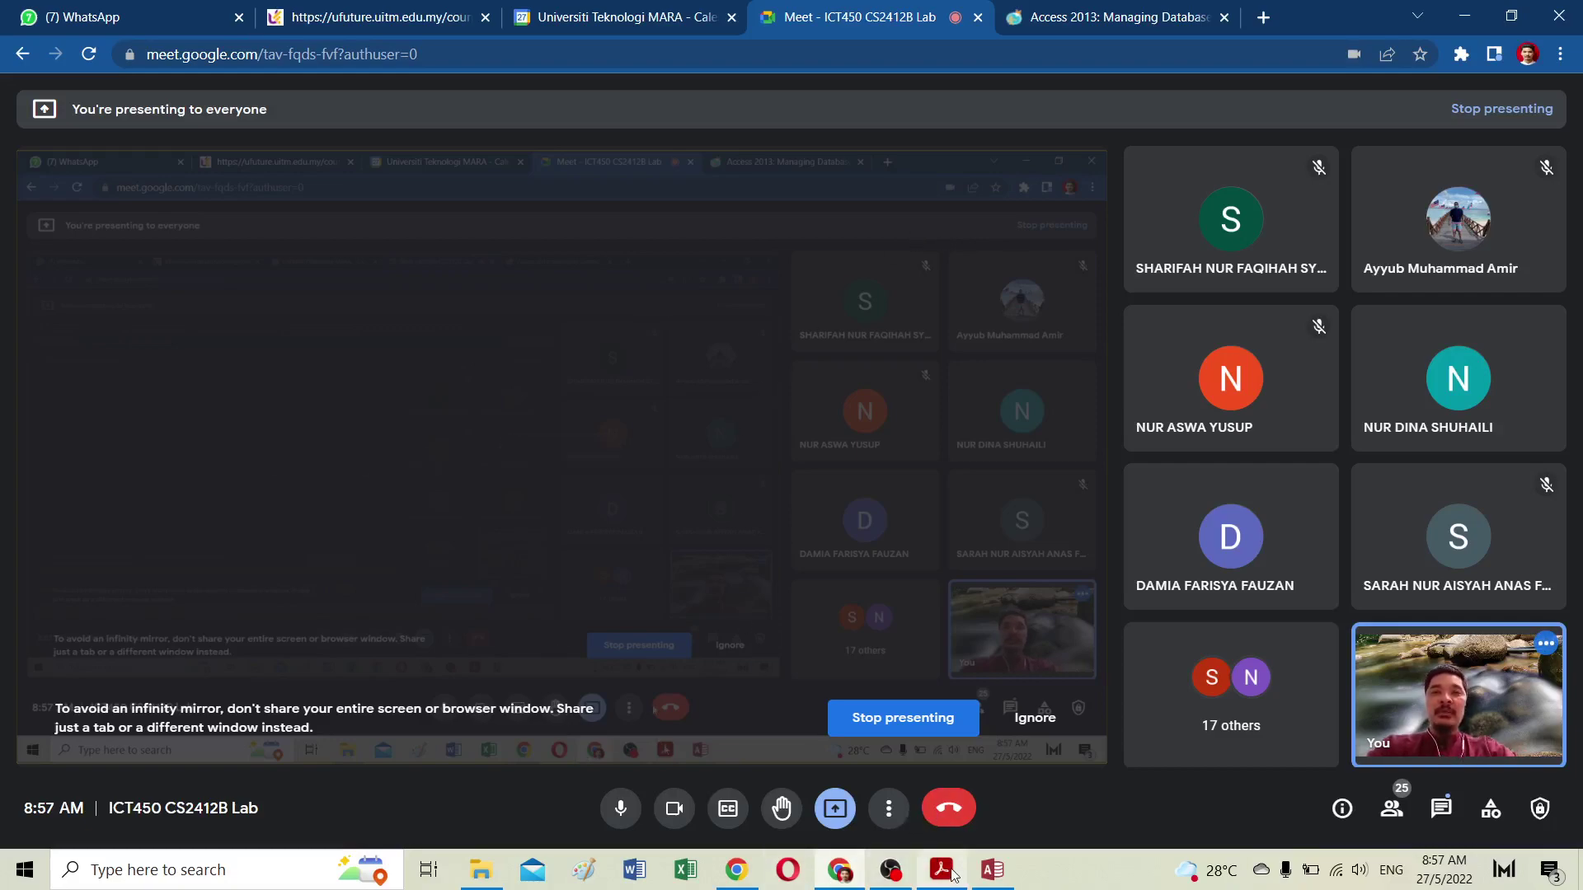
click(841, 875)
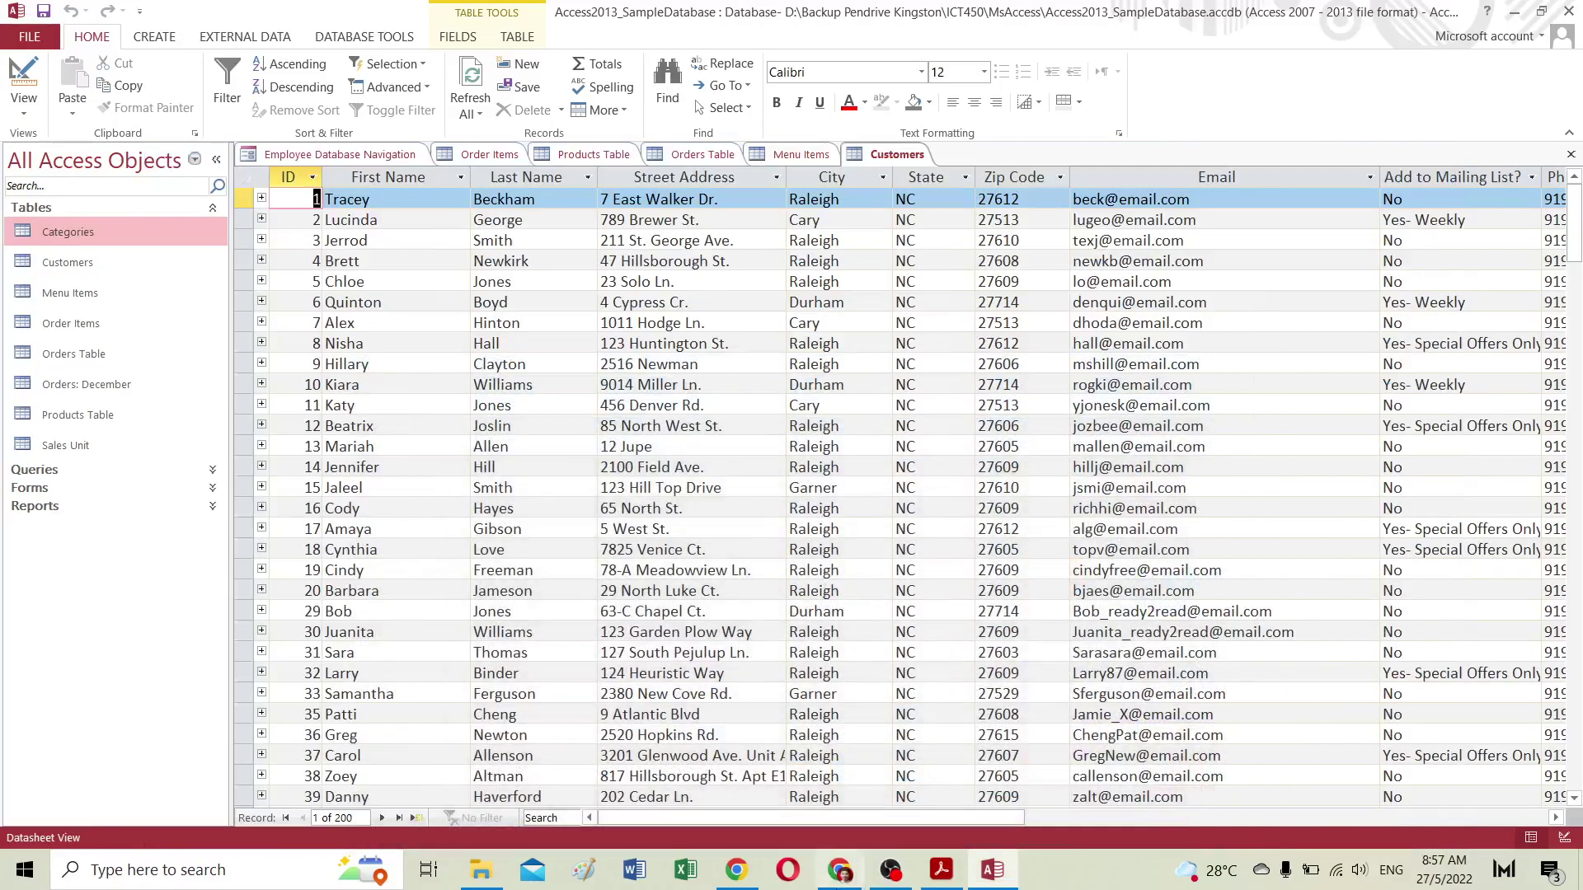
click(853, 882)
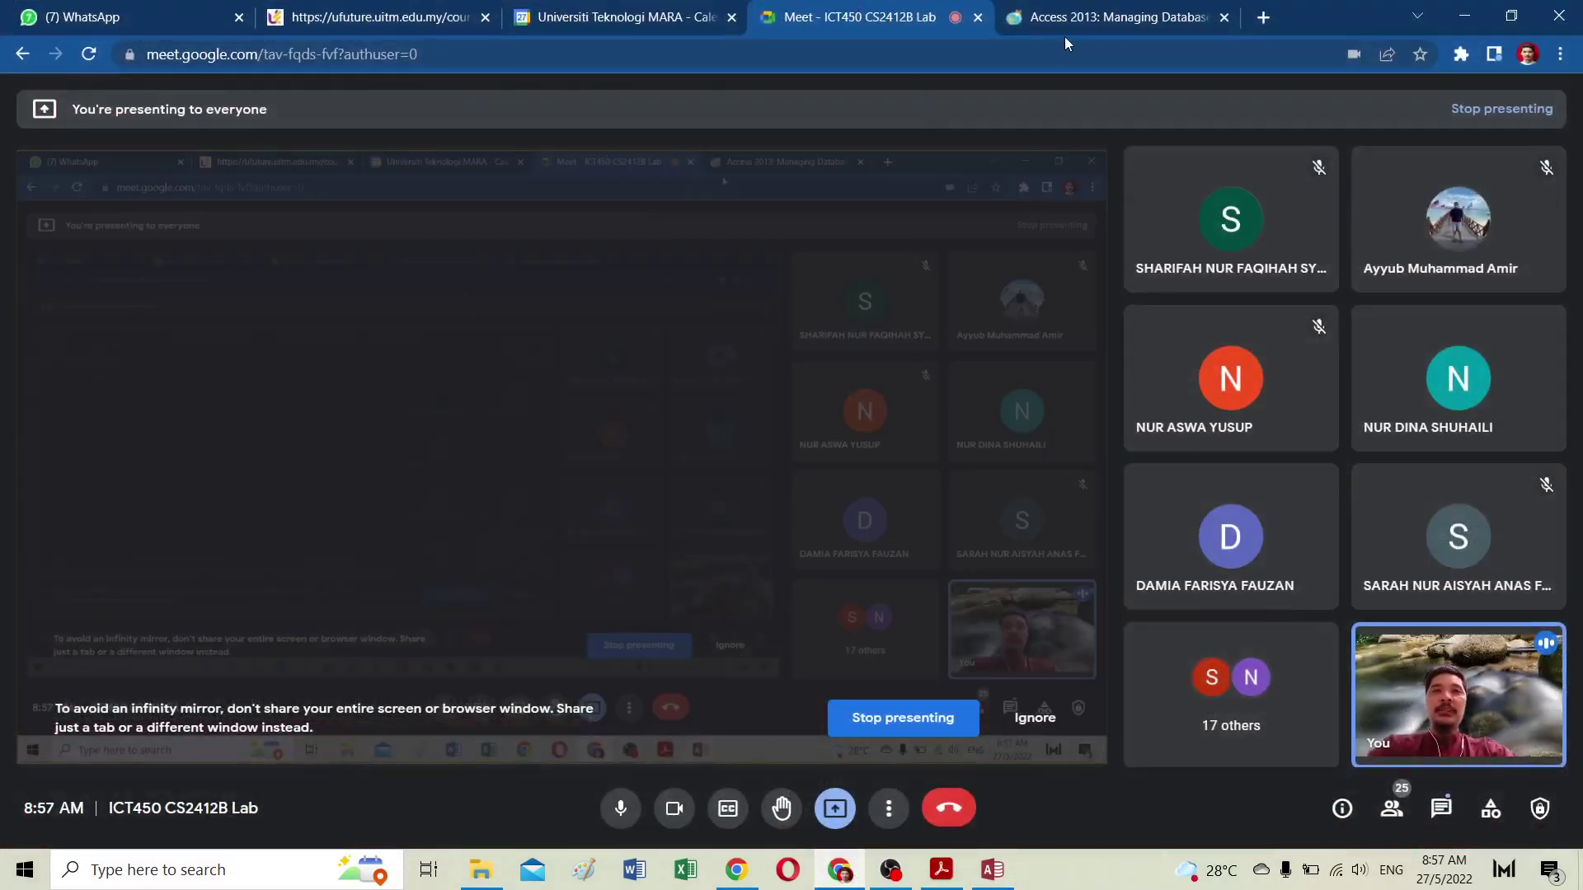
click(1075, 23)
Step: Continue to Lesson 7: Working with Tables and scroll to its video
scroll(766, 417, down, 5)
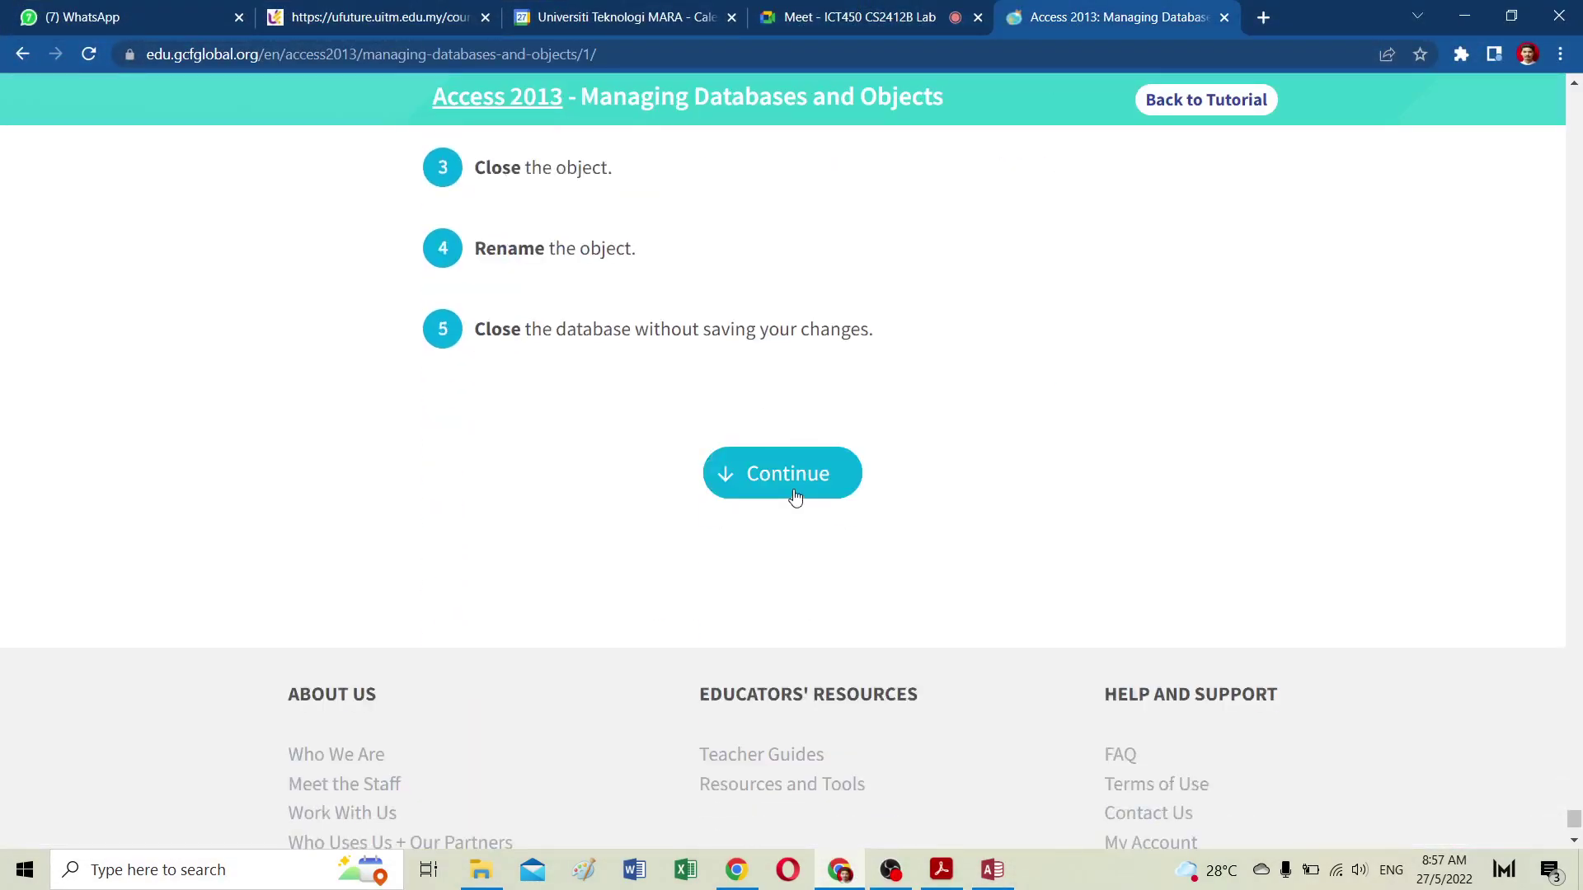
click(795, 492)
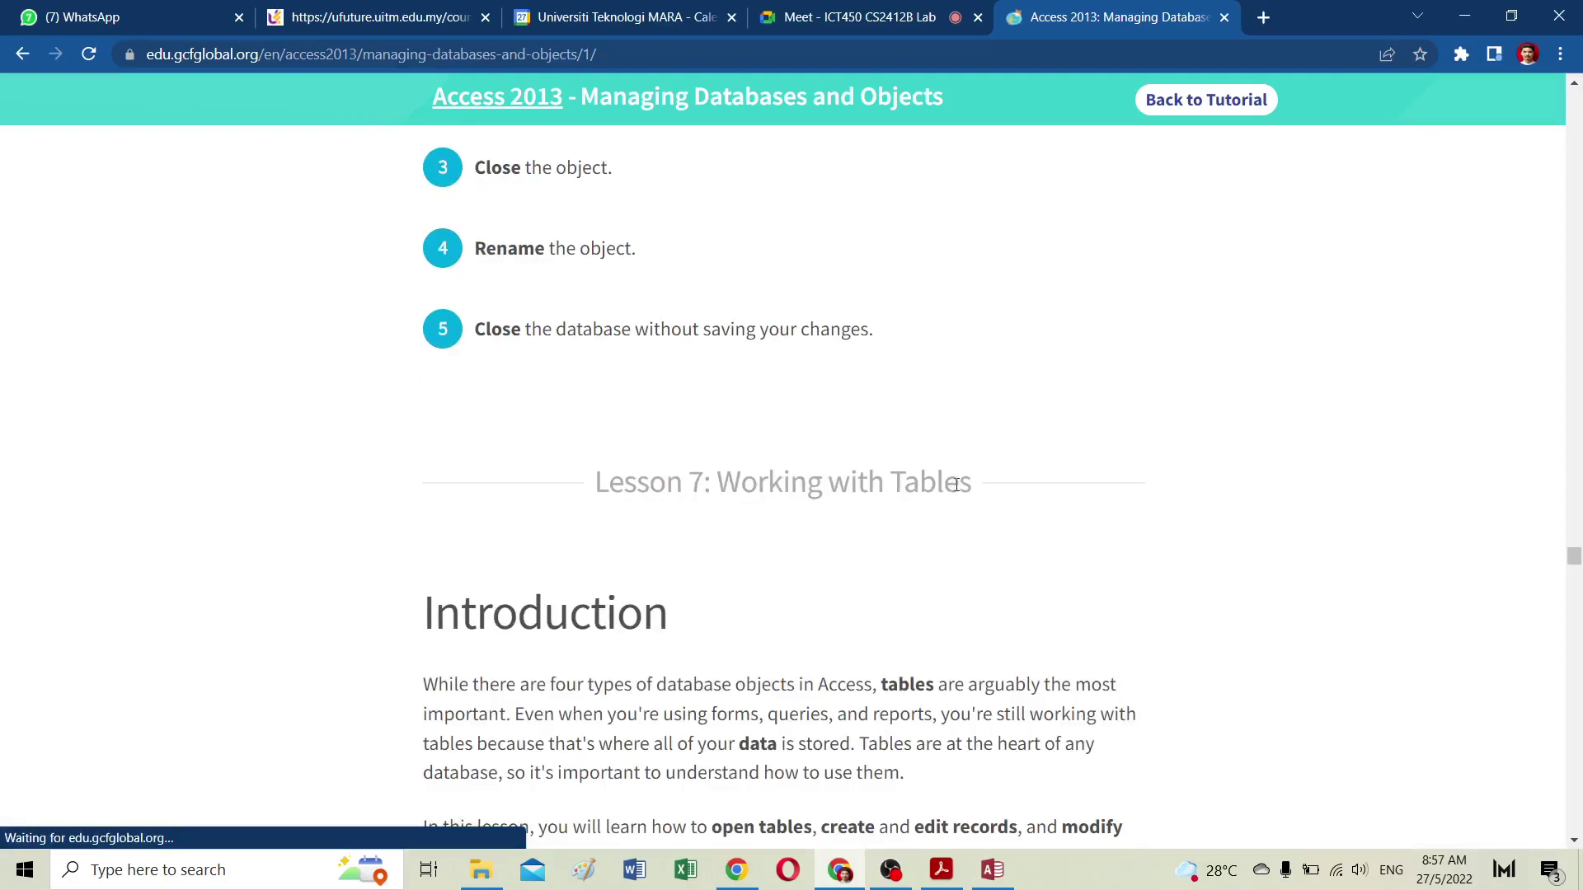
drag(971, 481, 611, 463)
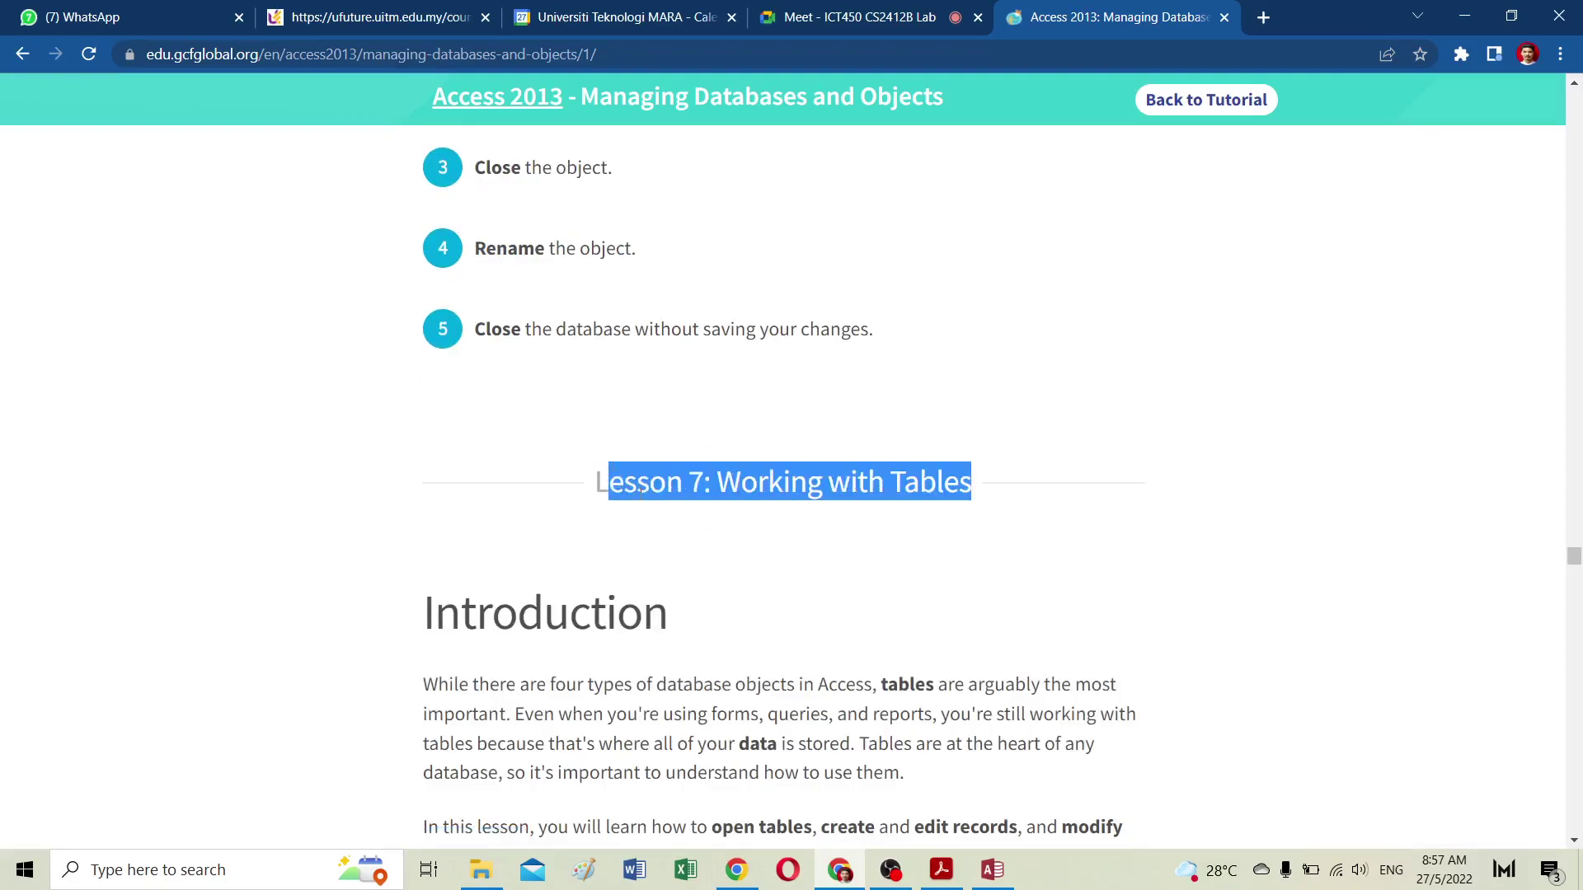
scroll(711, 561, down, 7)
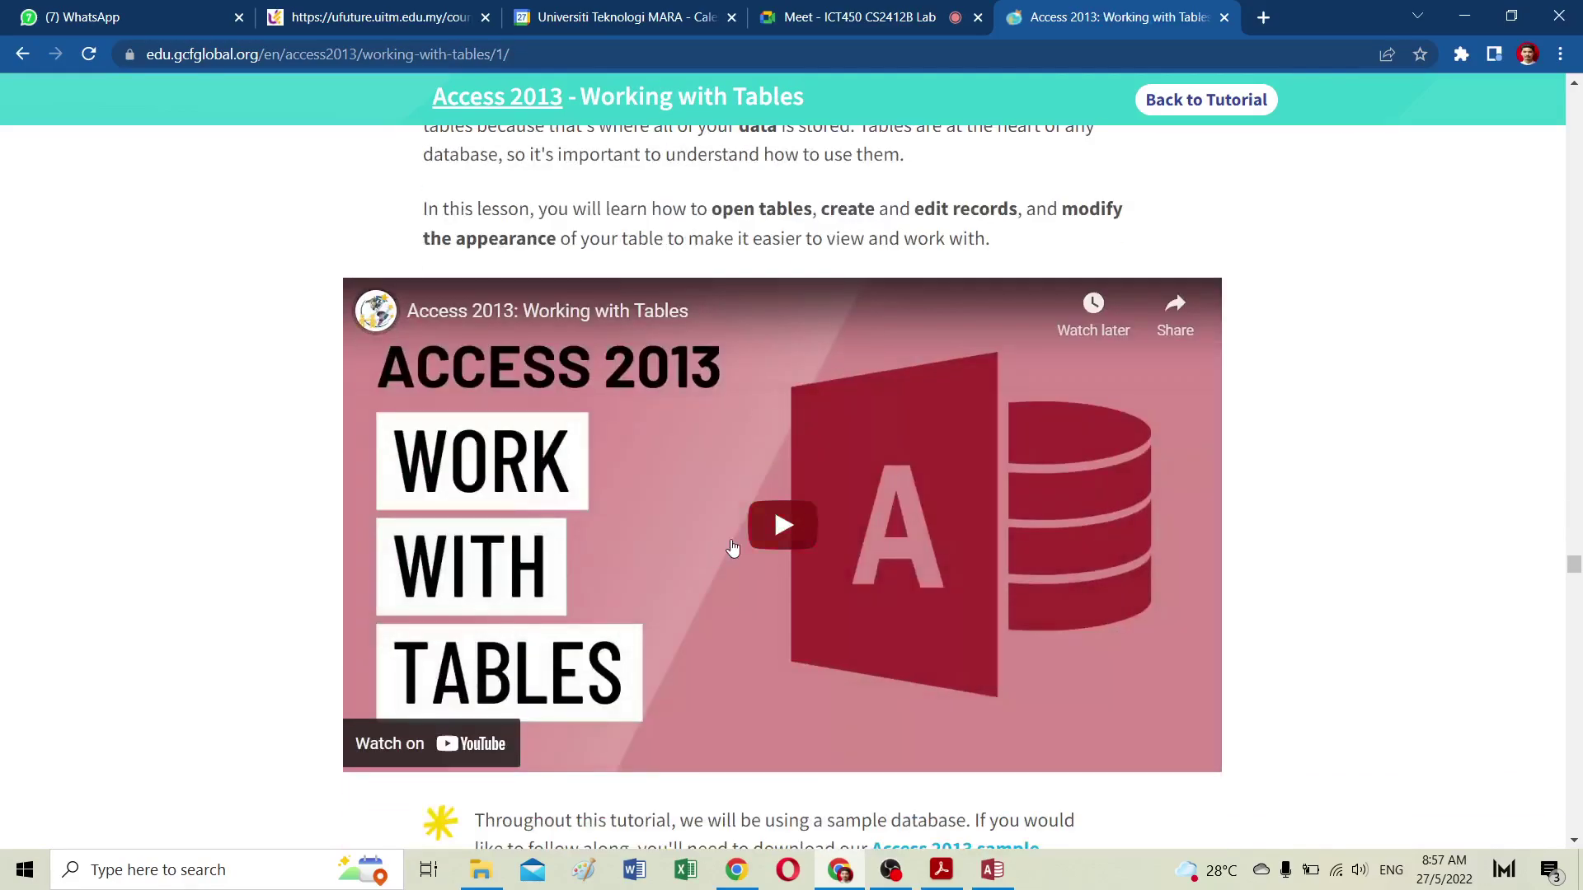
Step: Play the 'Access 2013: Working with Tables' video in full screen
click(798, 543)
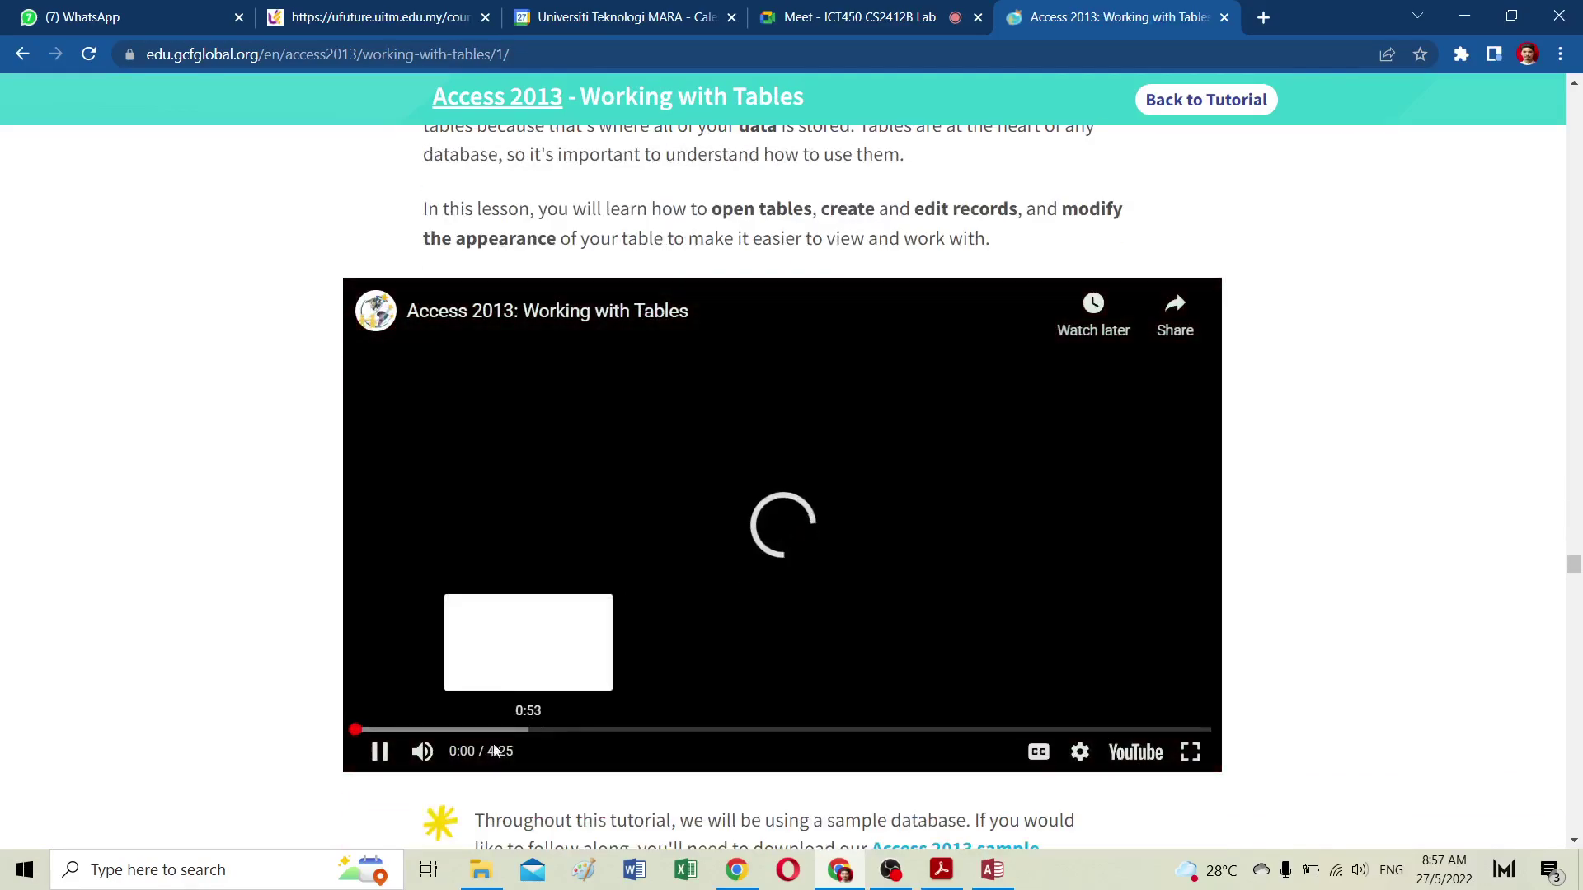
click(1189, 753)
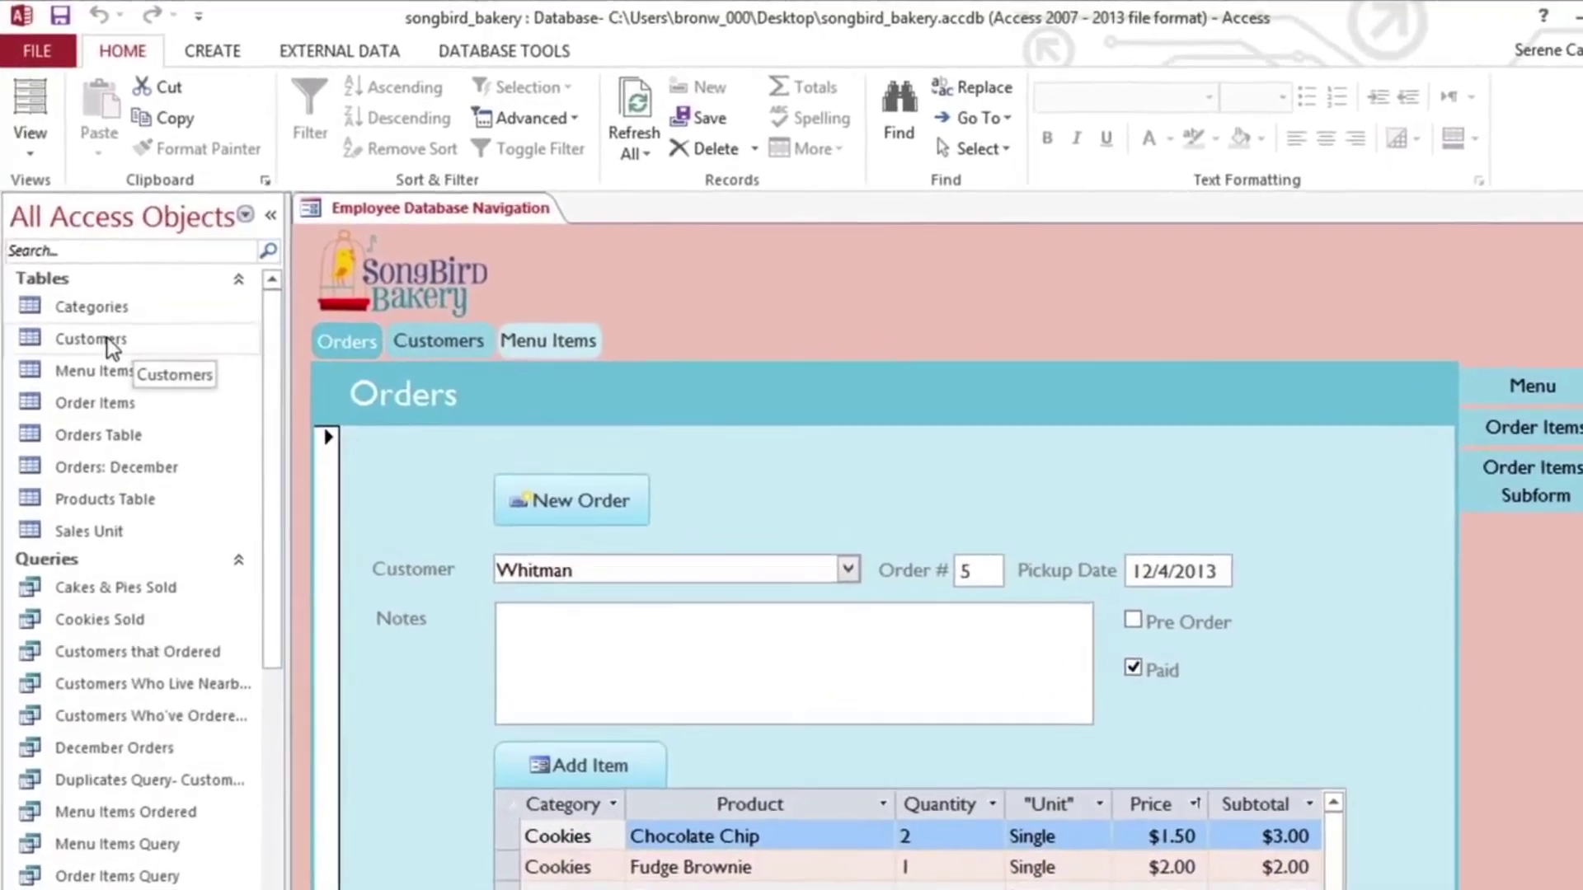
Step: Open the Customers table and select record 3's row and the ID field
double_click(111, 350)
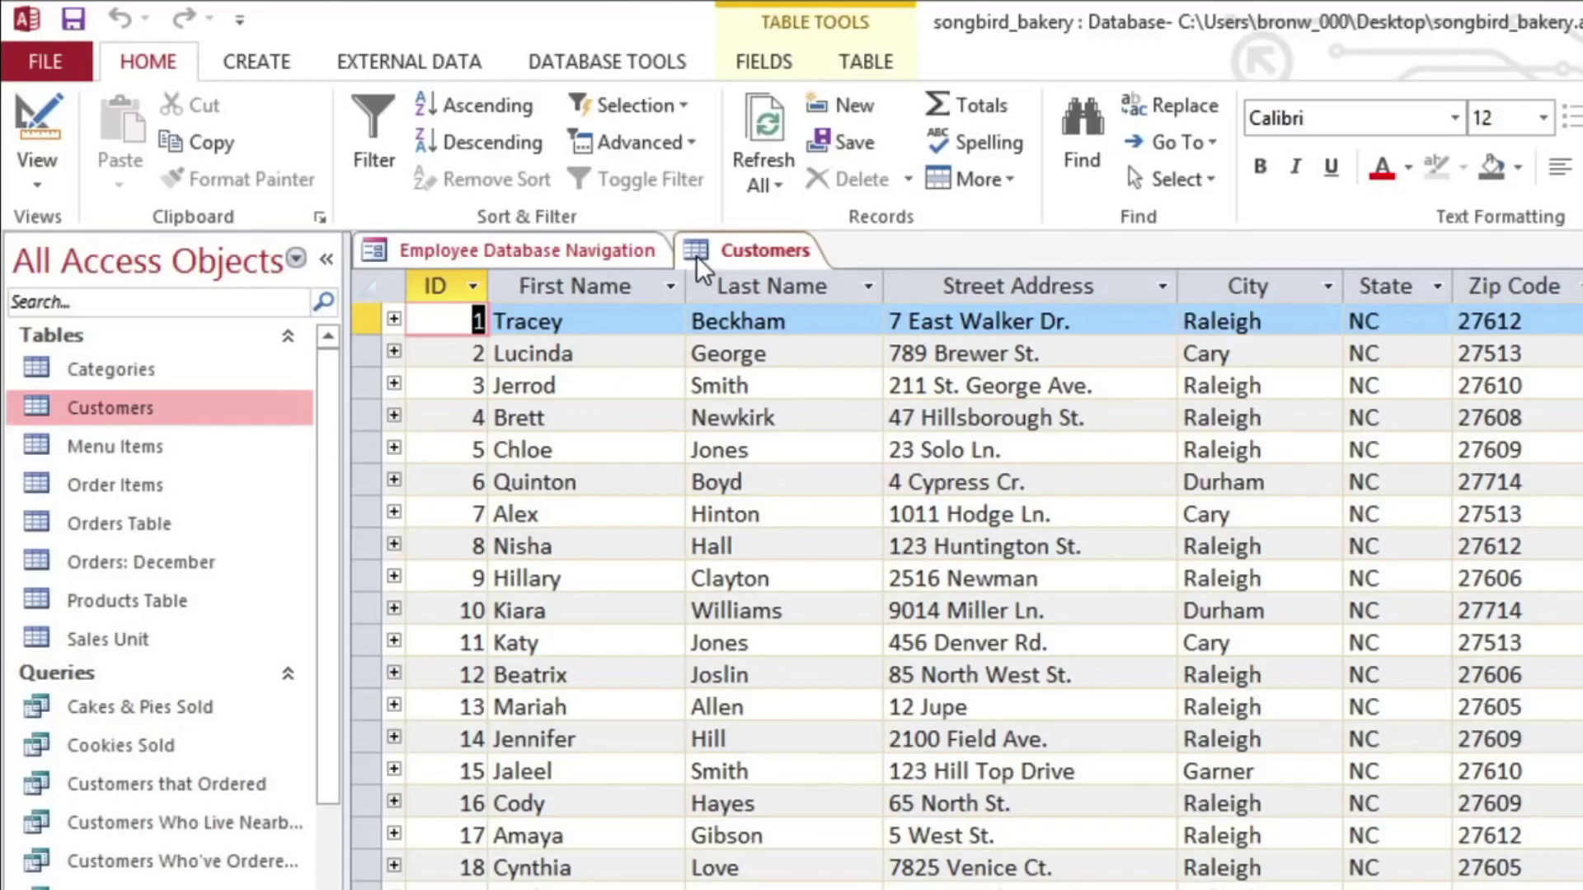
click(377, 384)
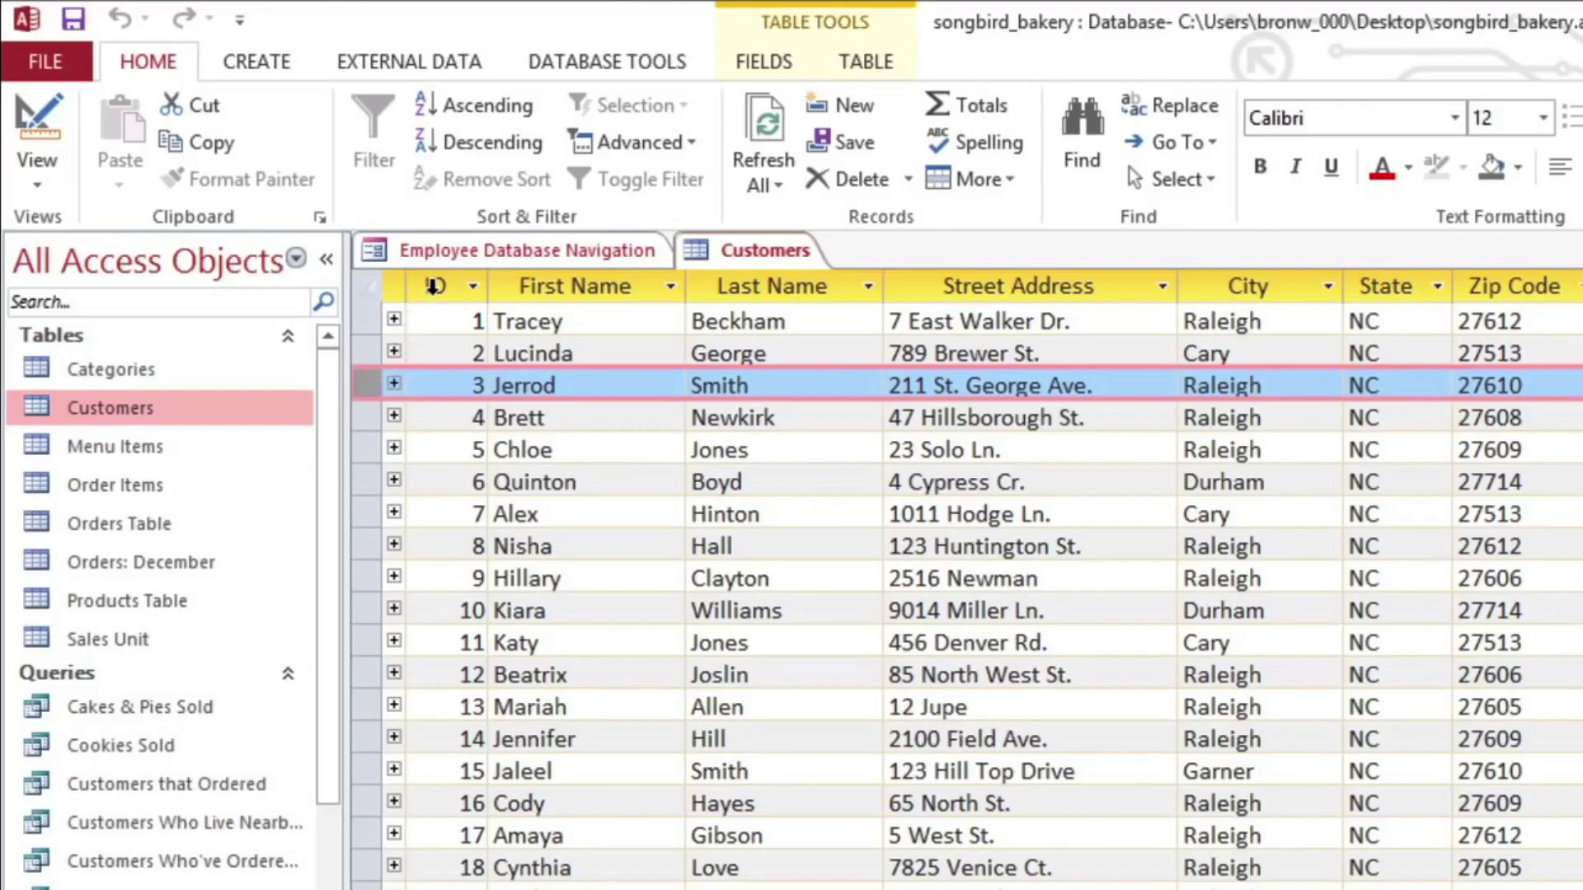
click(433, 286)
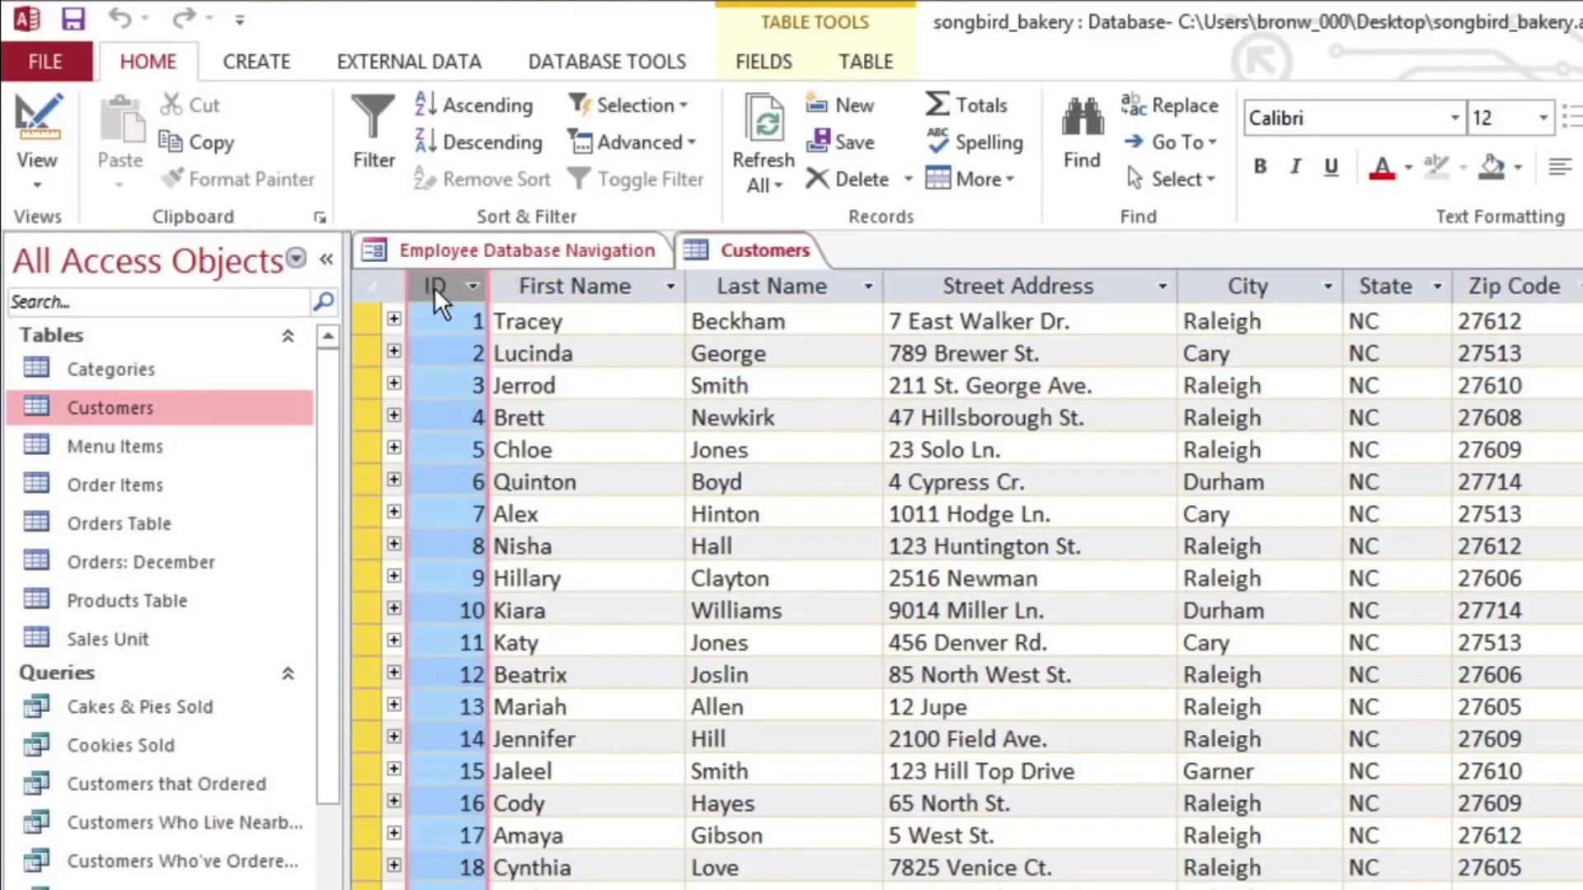
click(436, 385)
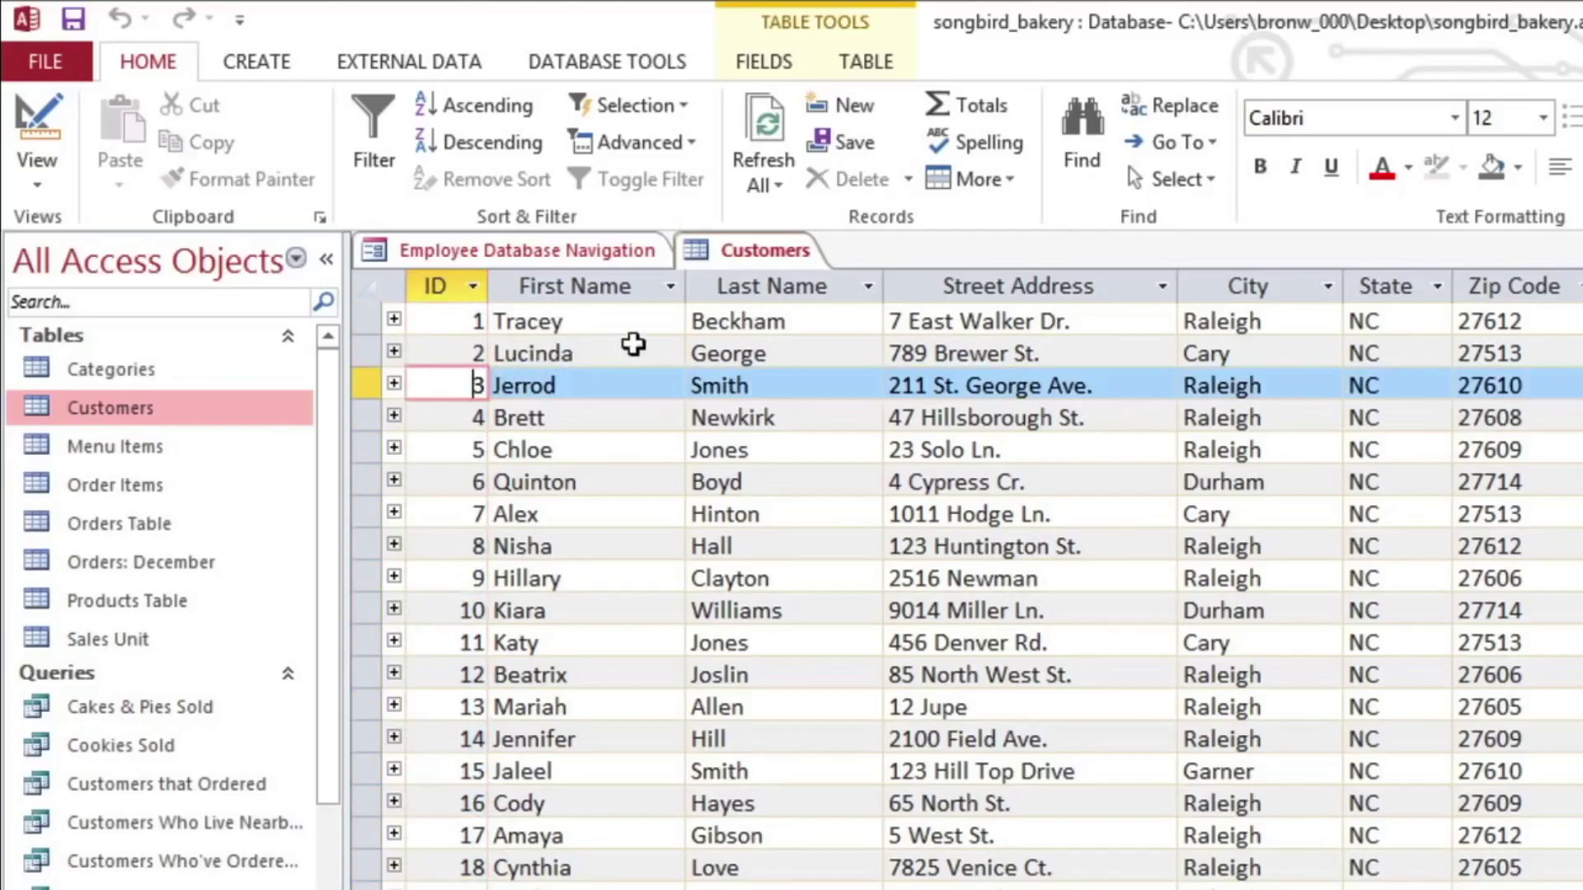
Step: Select the Last Name, Street Address, City, State and Zip Code fields, then click record 5's Email
click(813, 286)
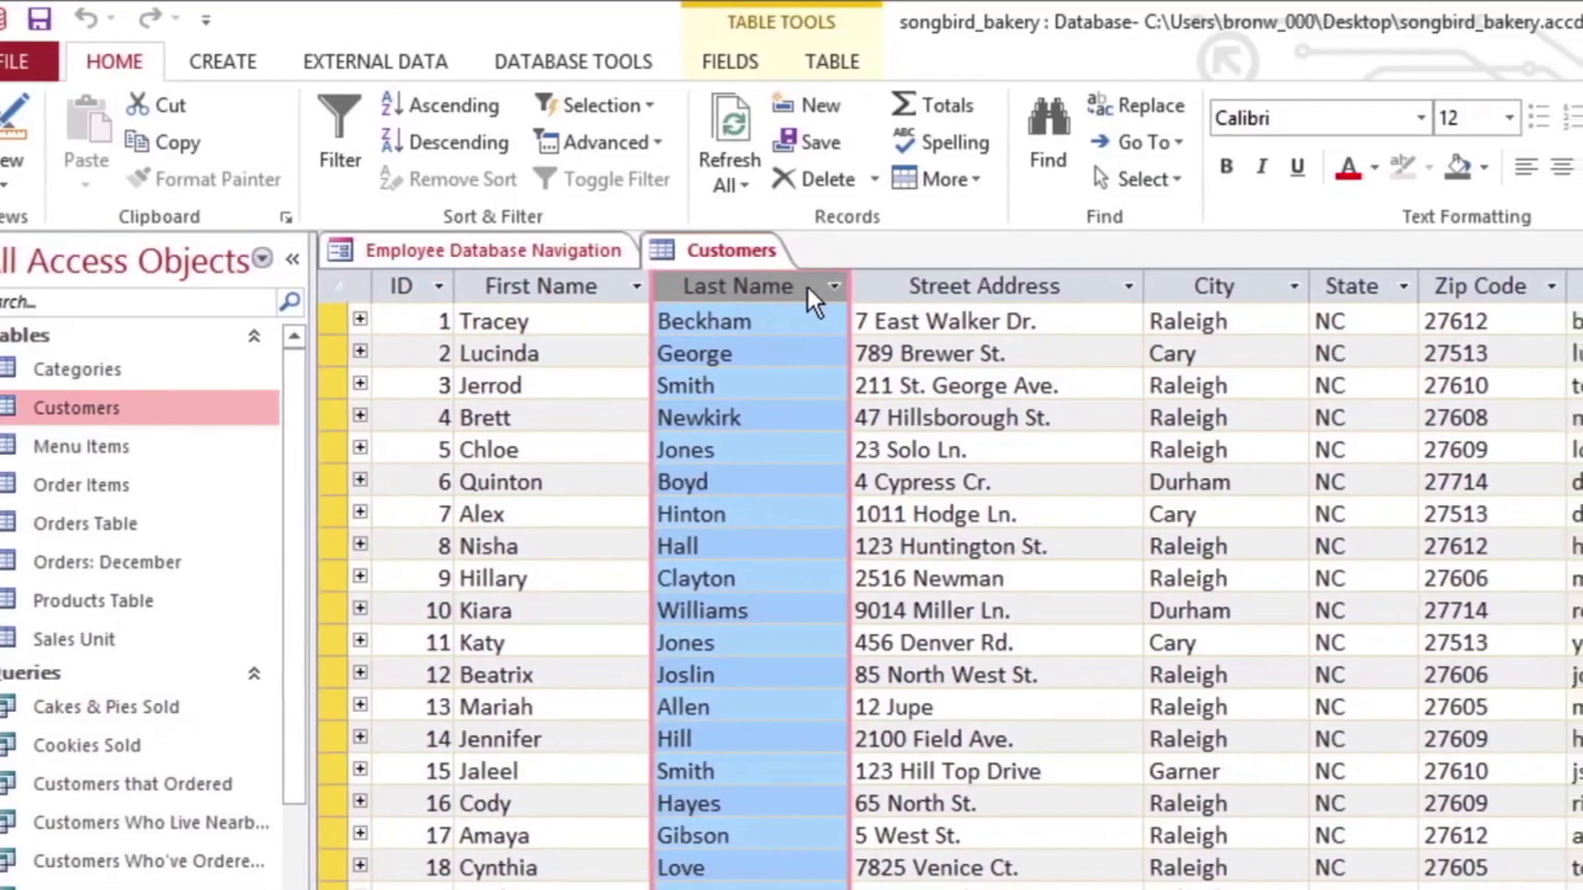
click(892, 285)
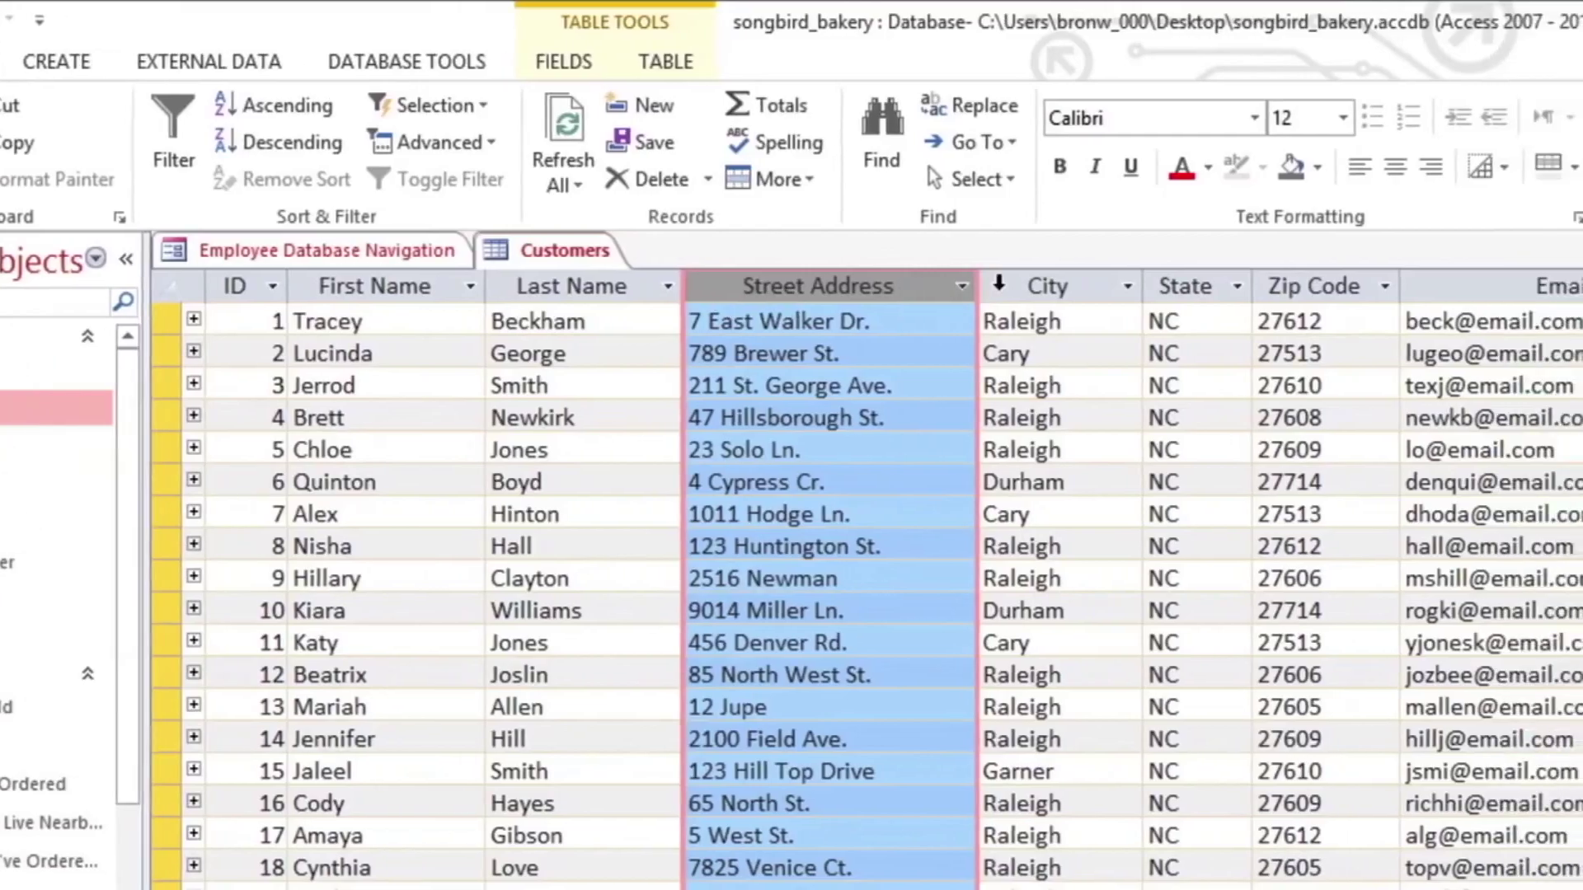
click(1101, 286)
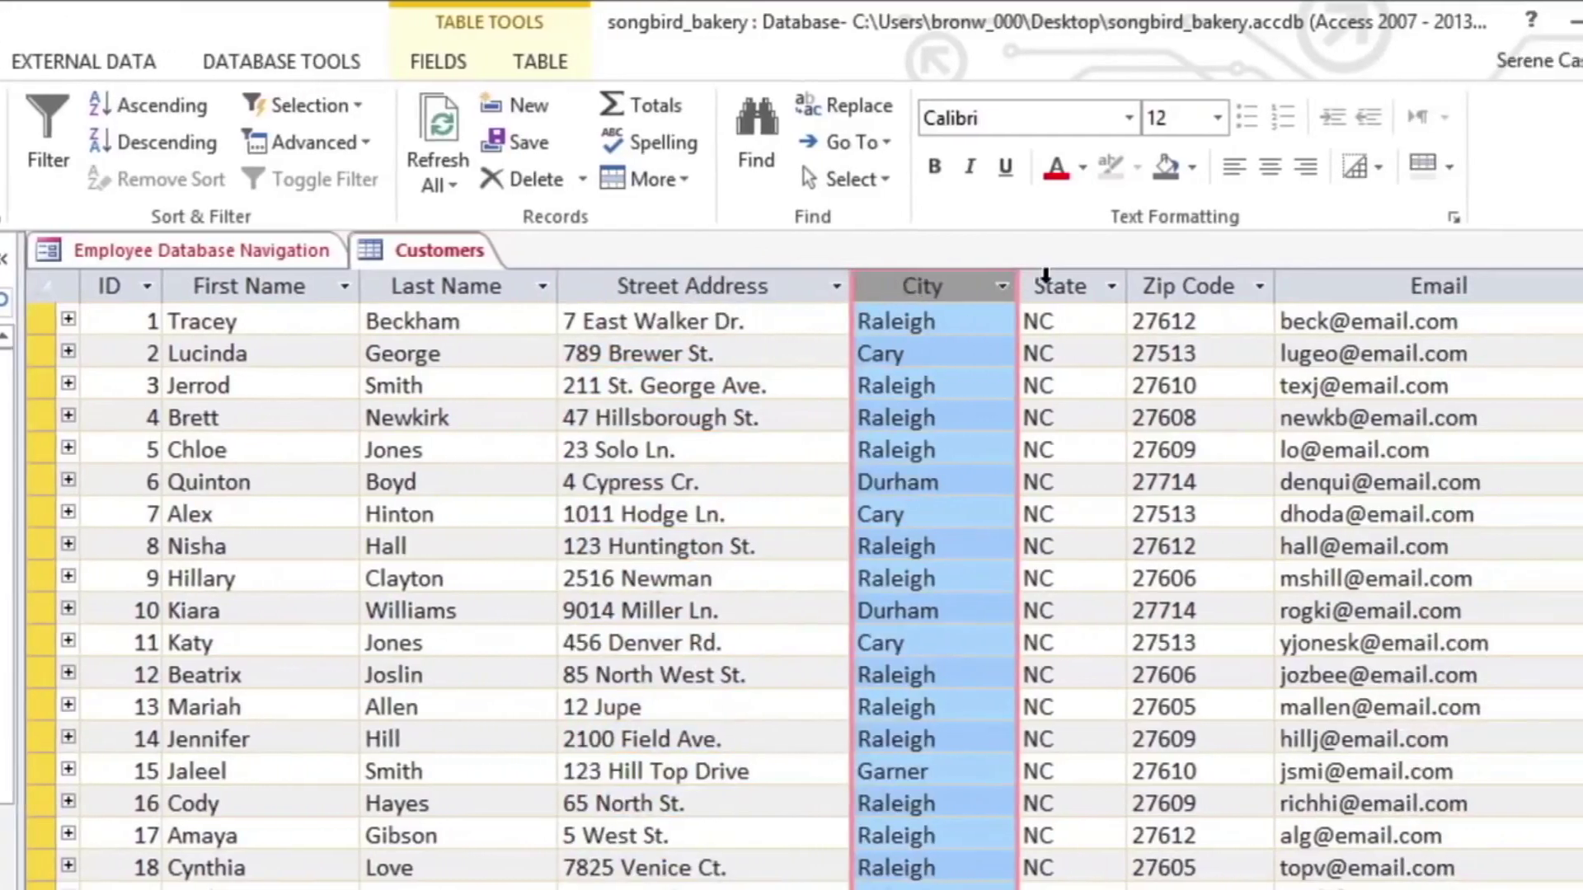
click(1092, 282)
click(1115, 282)
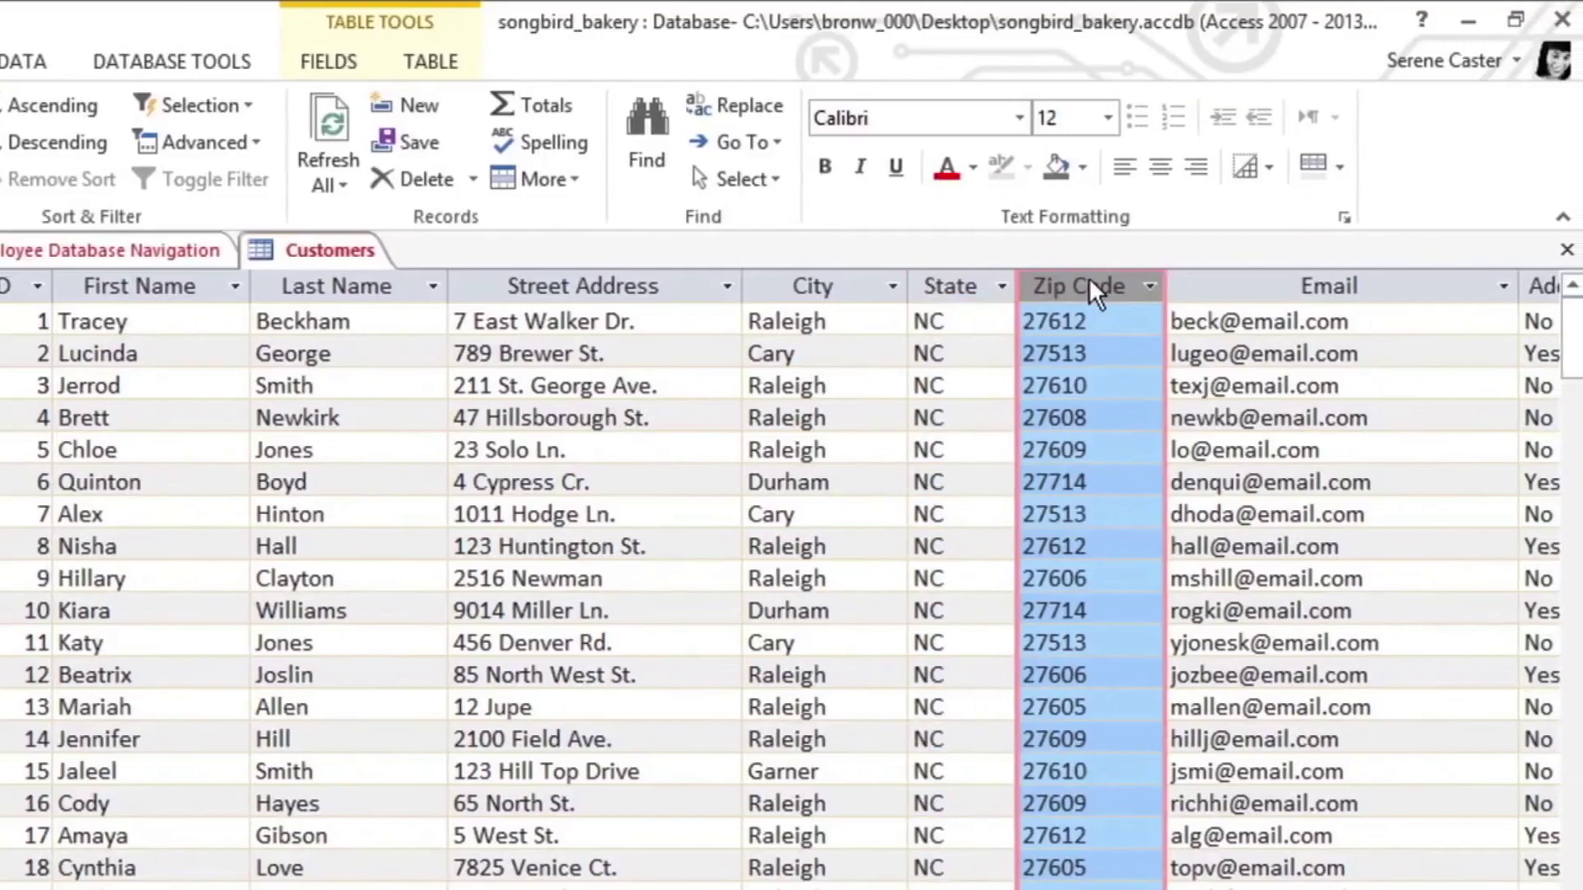
click(1396, 446)
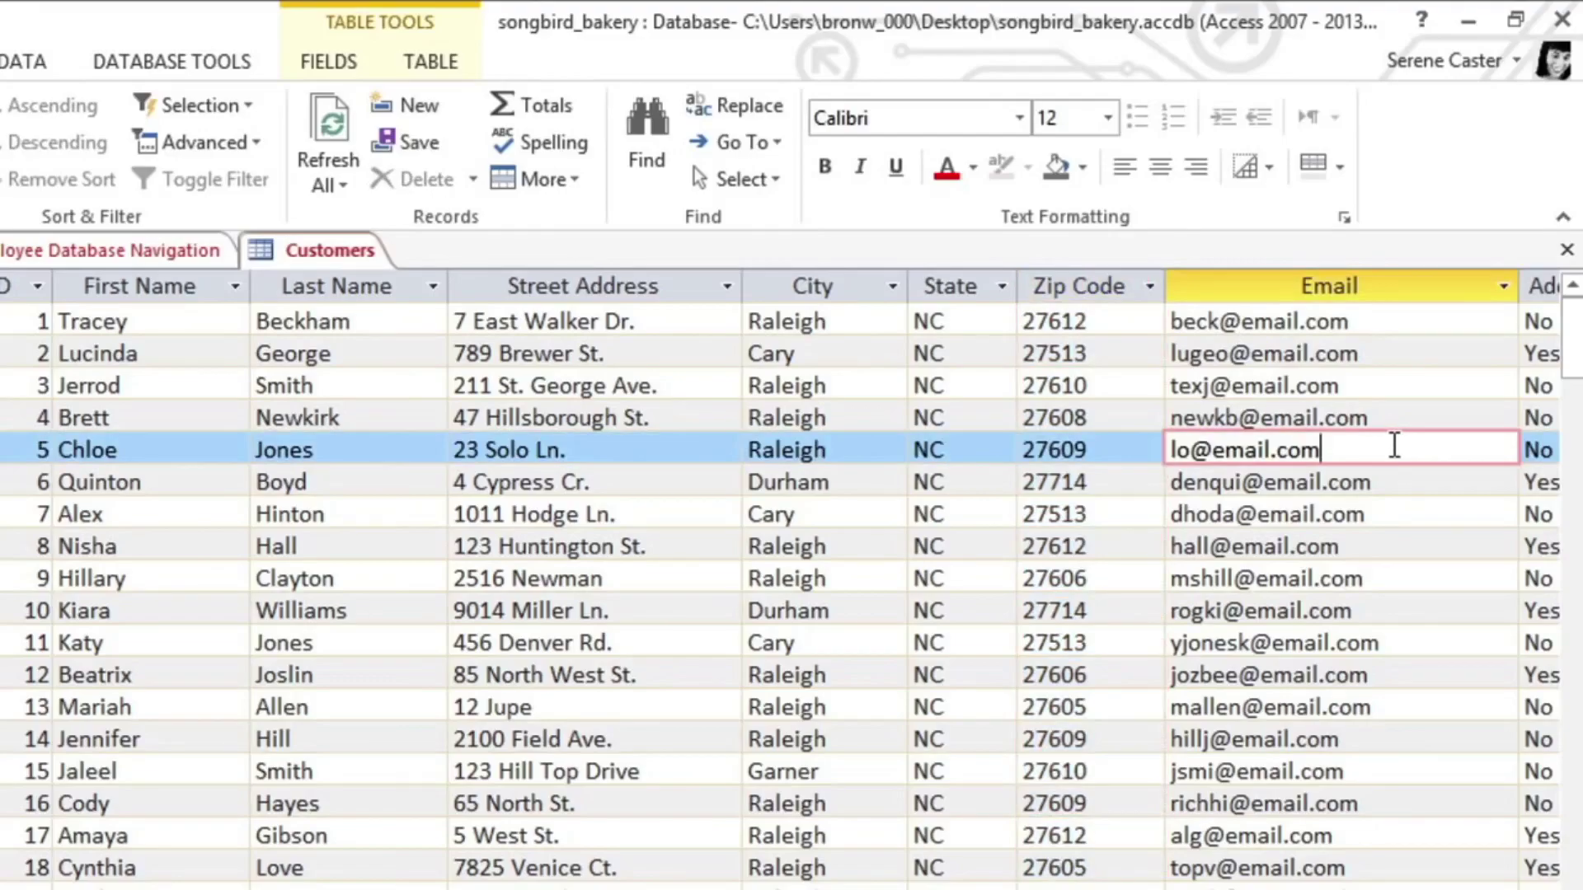
Step: Replace record 5's Email with the new address, save it, and move down the records
drag(1393, 446, 1129, 449)
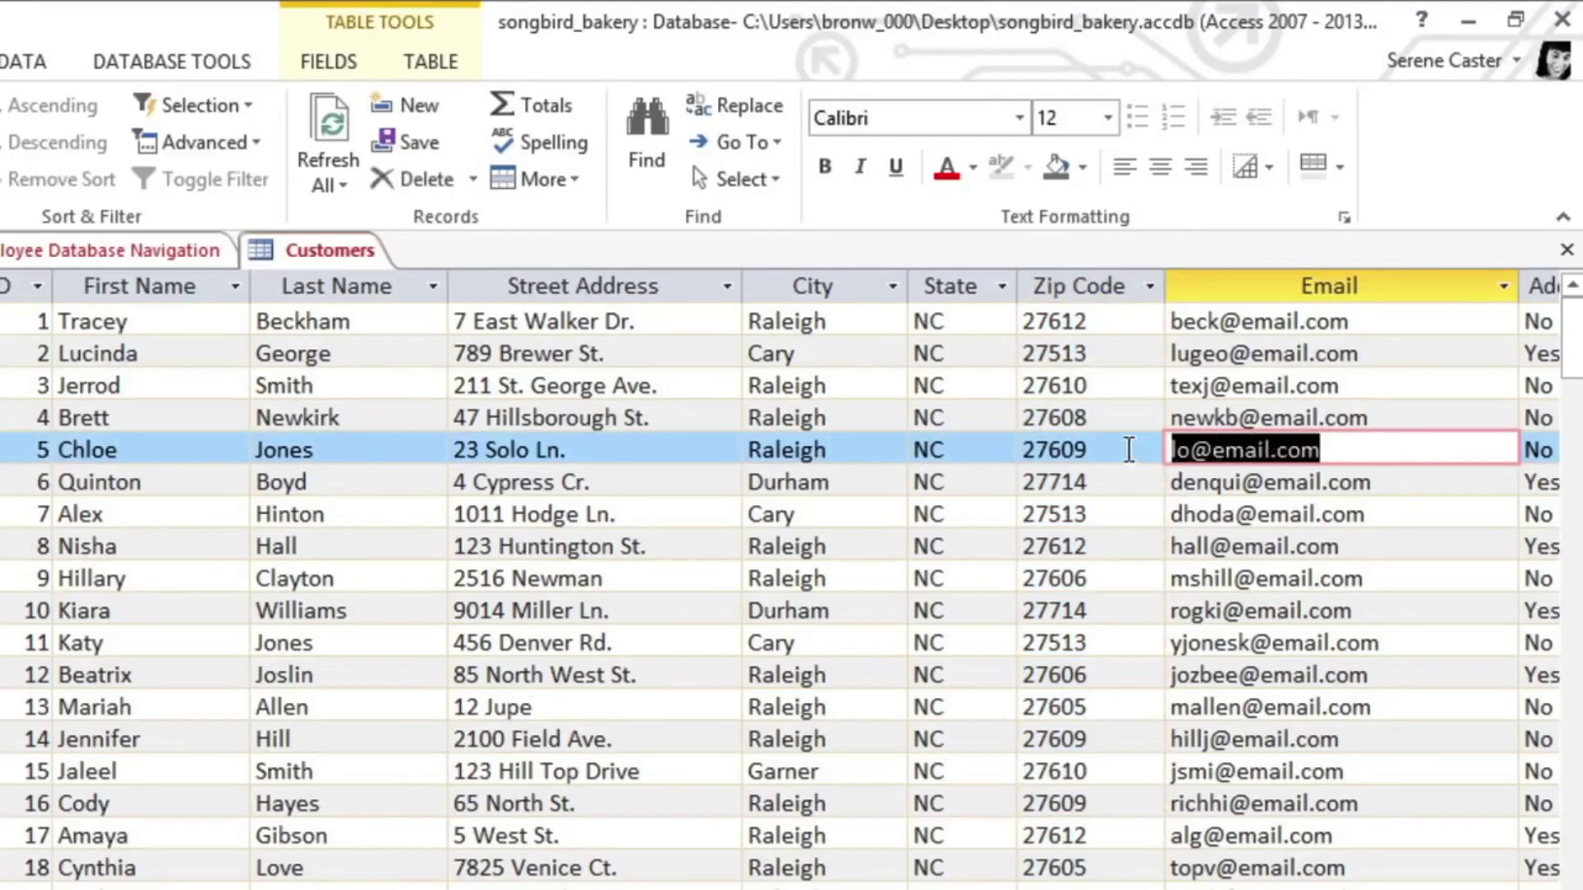
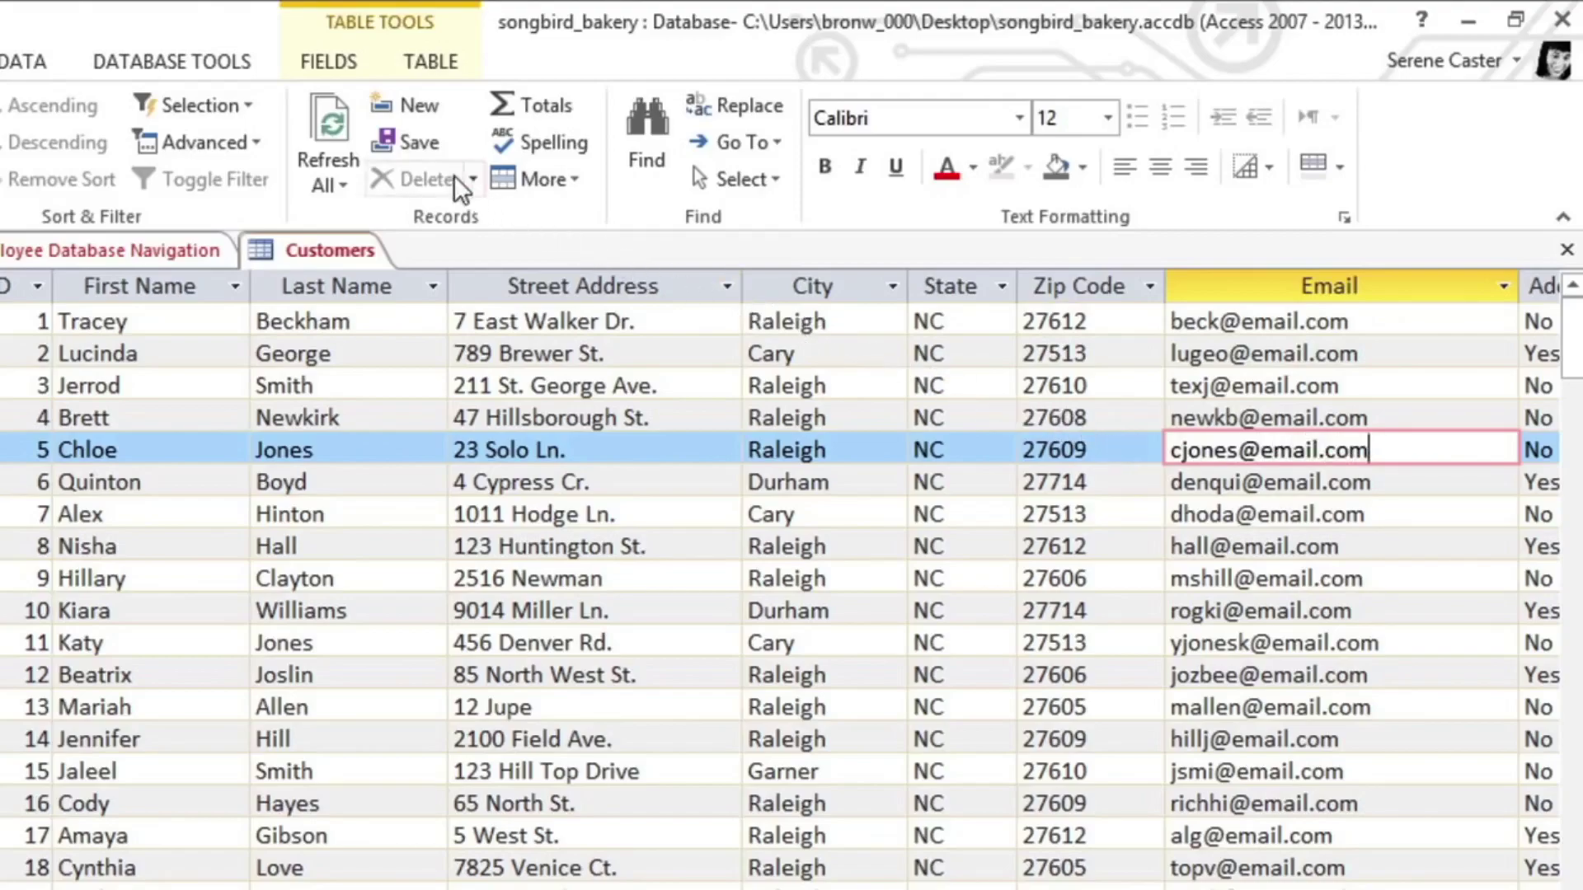
click(383, 145)
click(1415, 480)
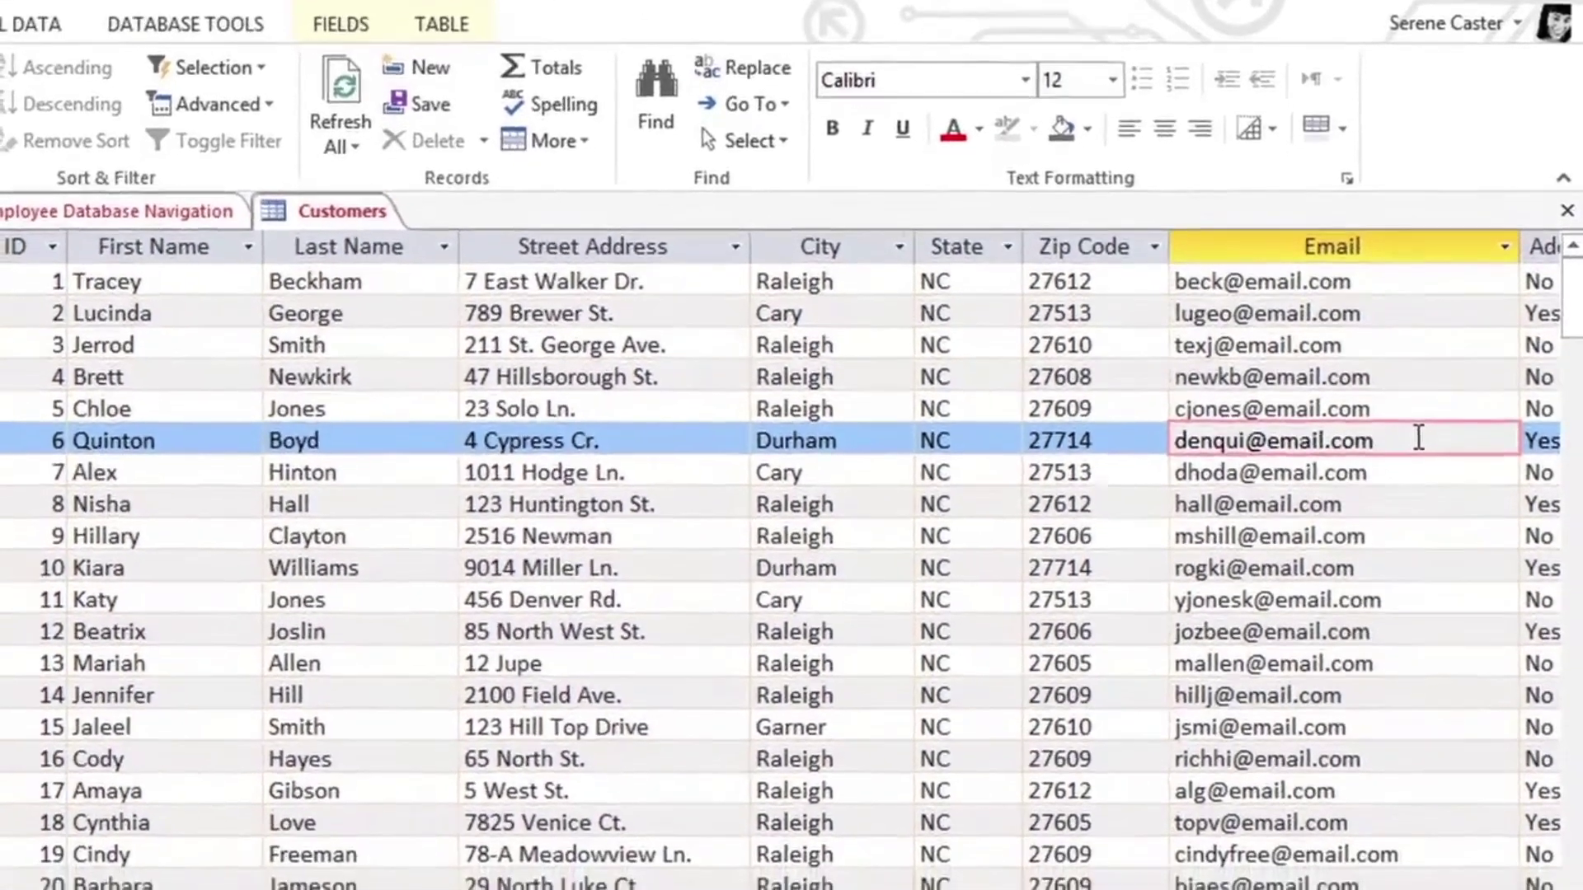
key(Down)
key(Down)
key(Down)
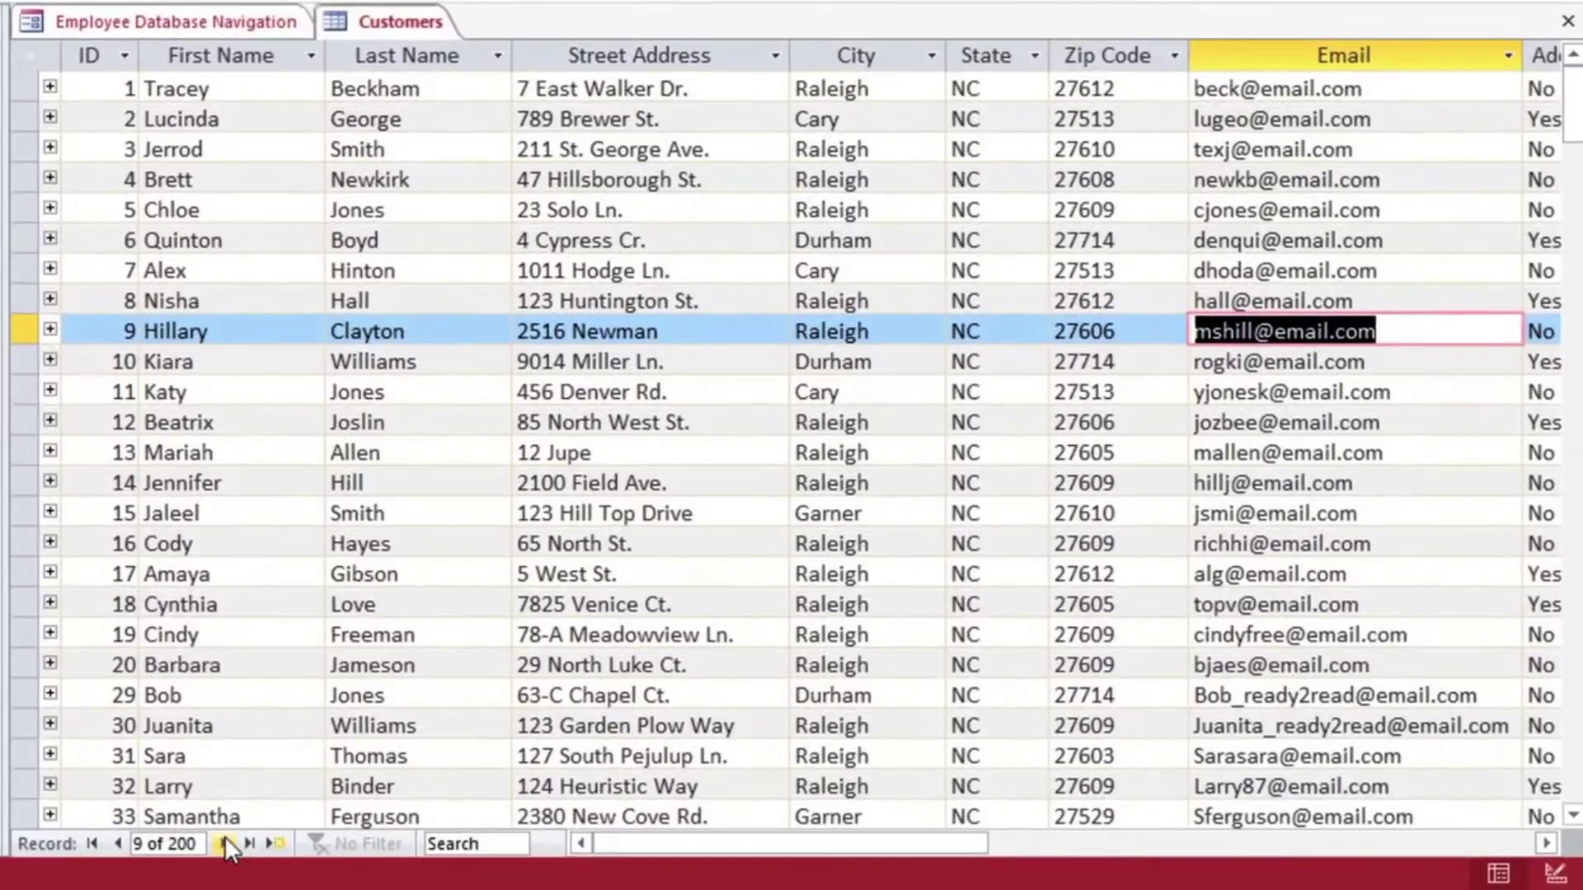
Step: Step through the Customers records to record 12
click(224, 839)
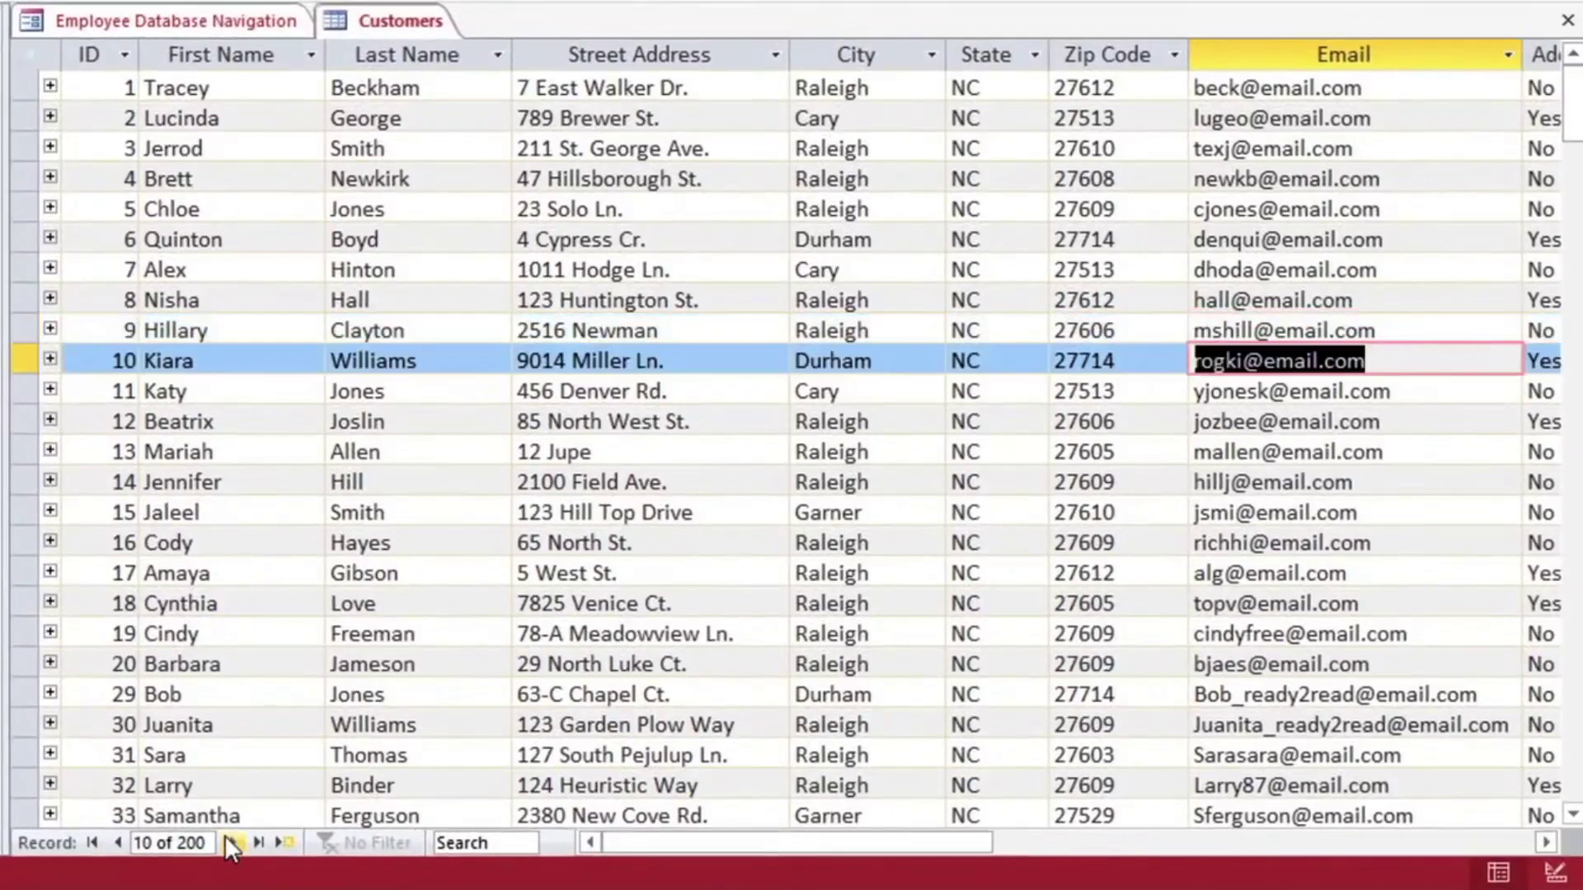
click(224, 839)
click(226, 838)
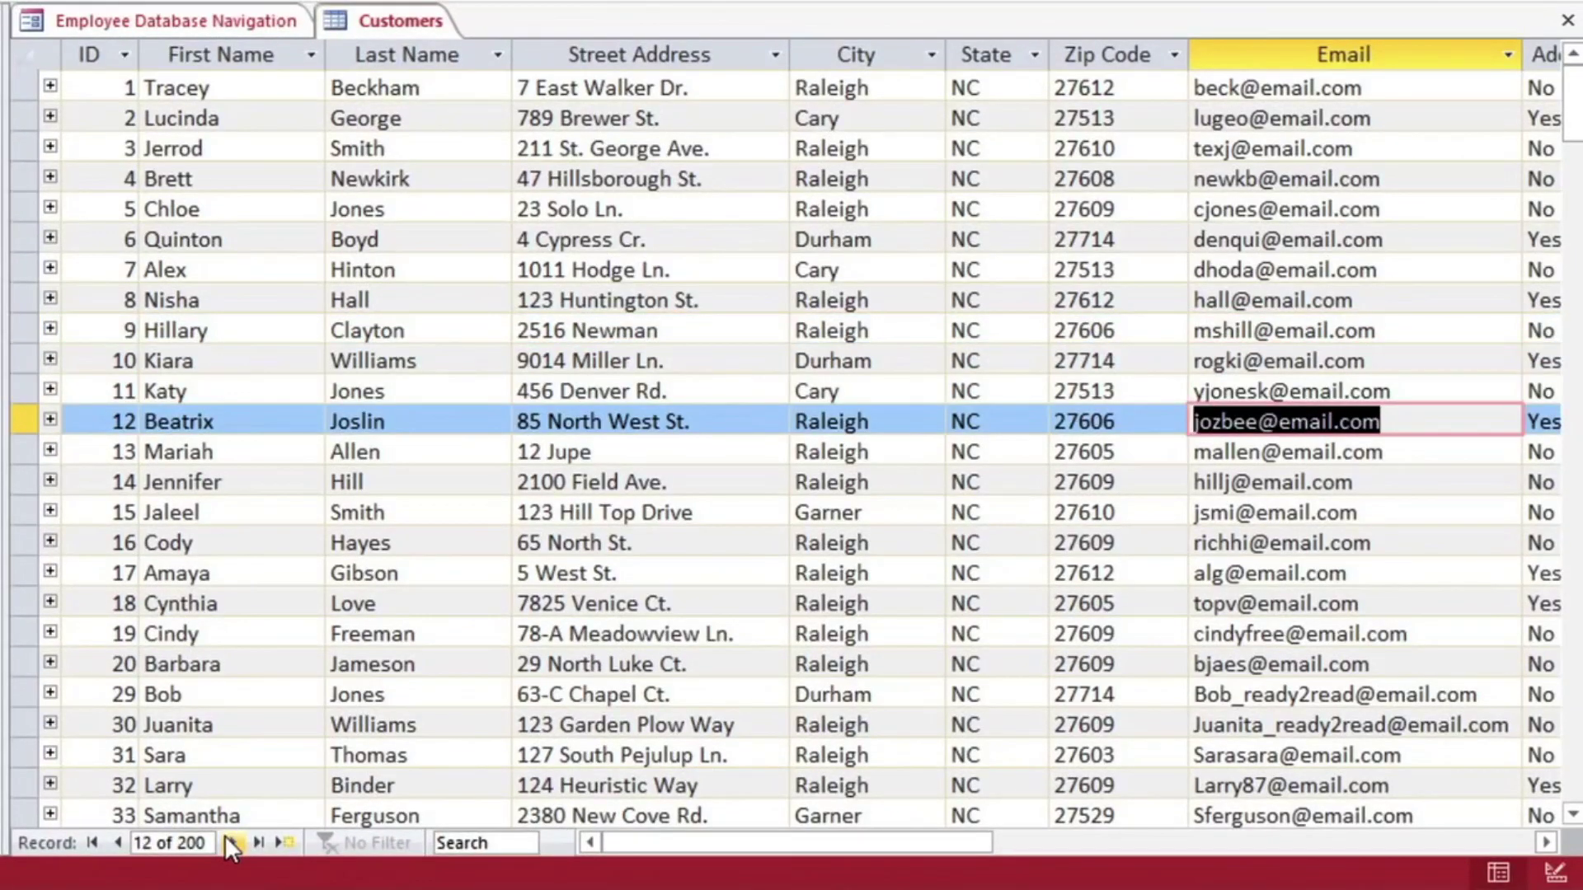
Step: Add a new customer record with the customer's first and last name, then select its row
click(282, 839)
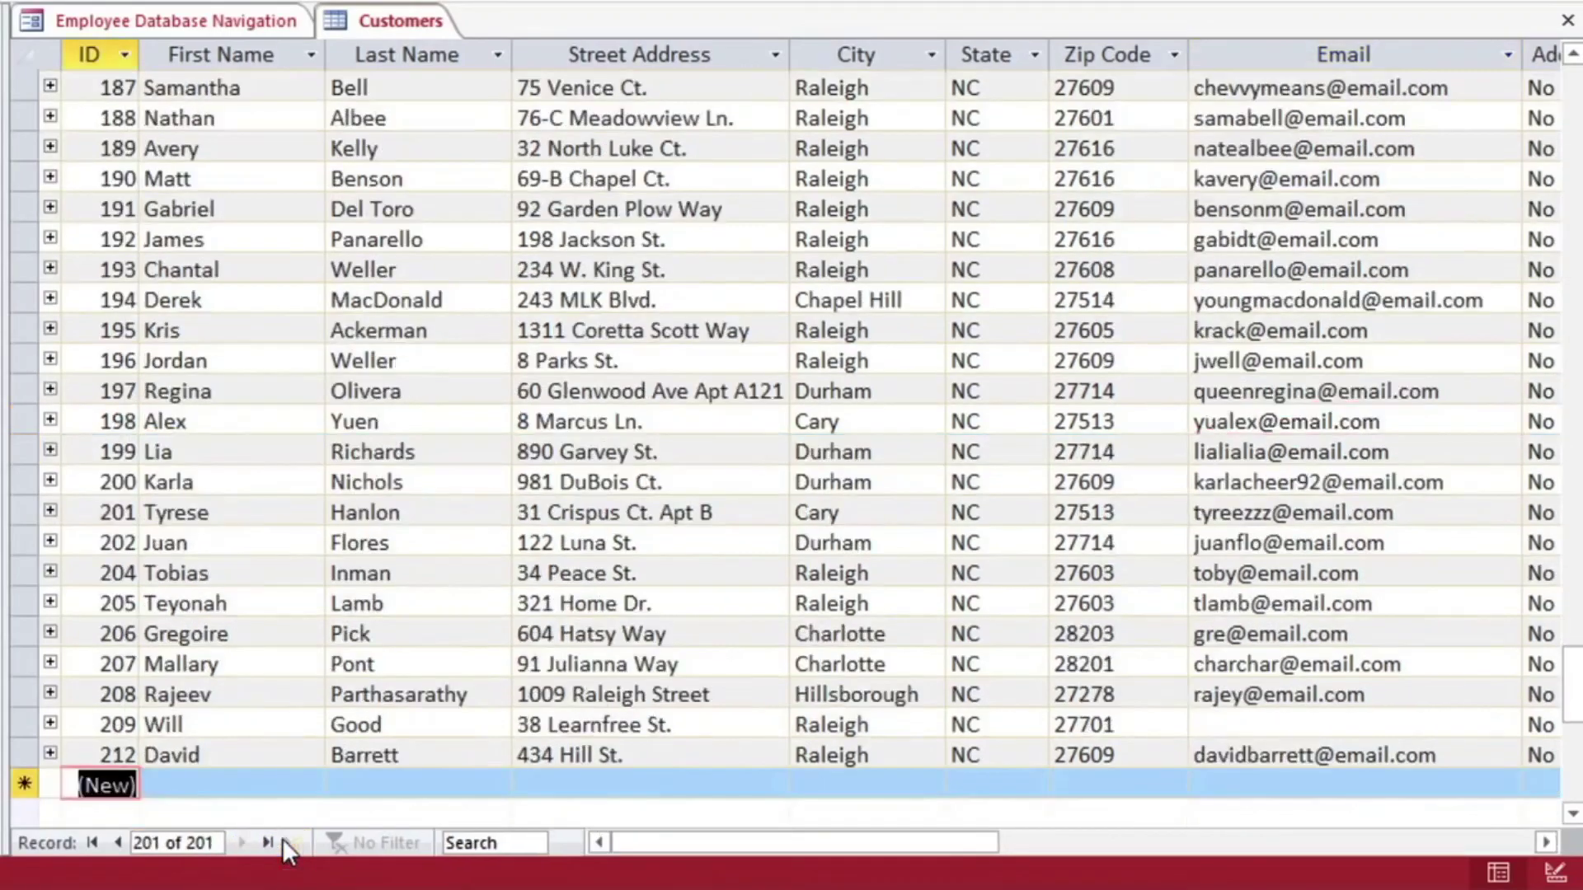
key(Tab)
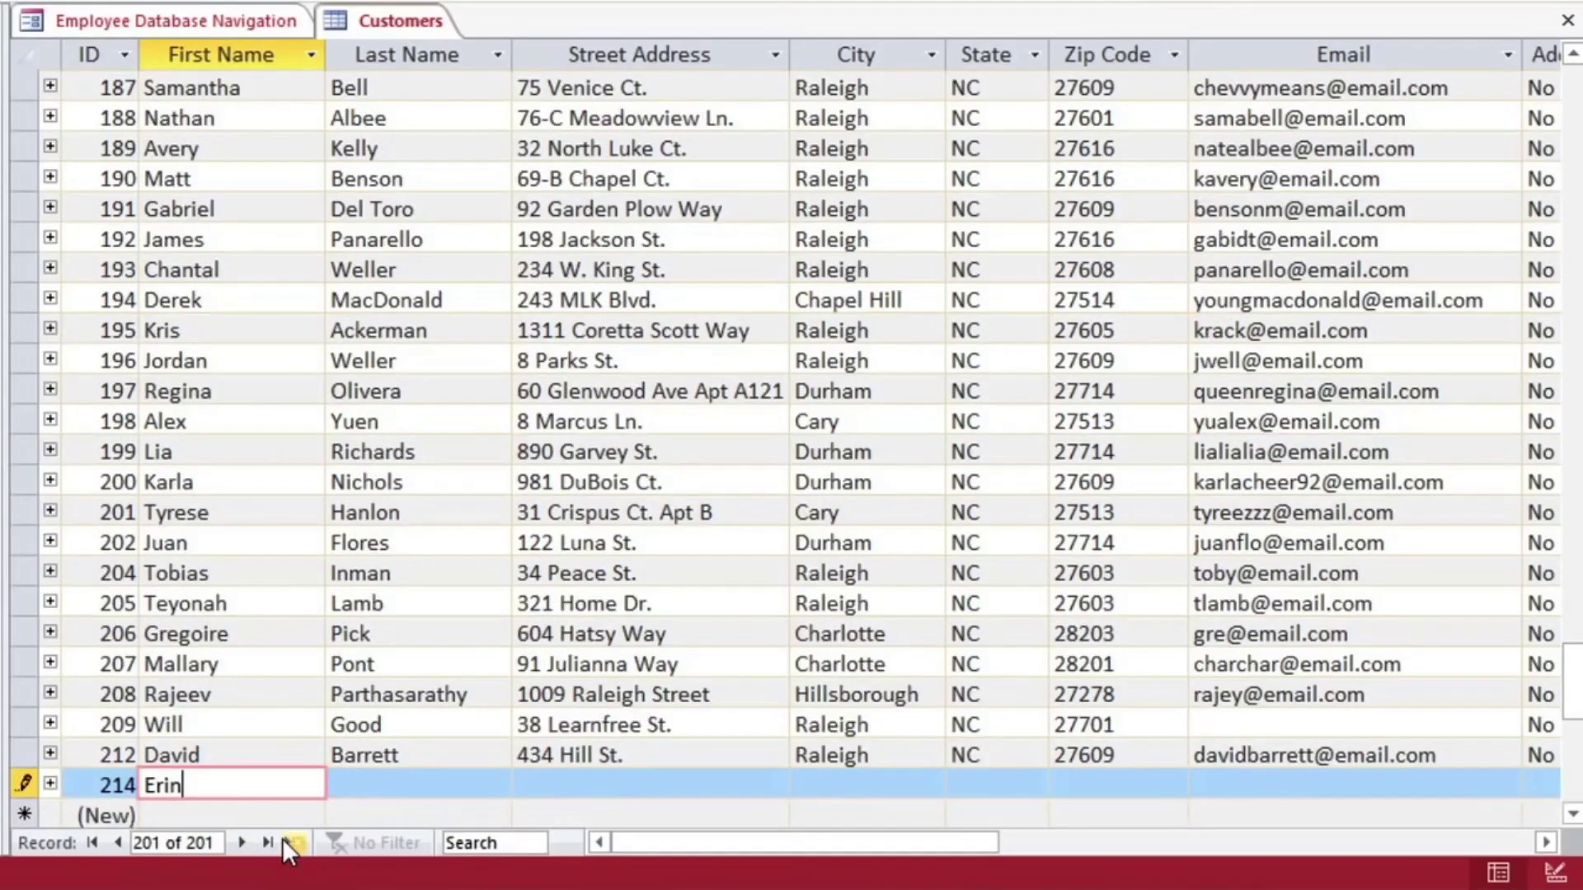
key(Tab)
key(Tab)
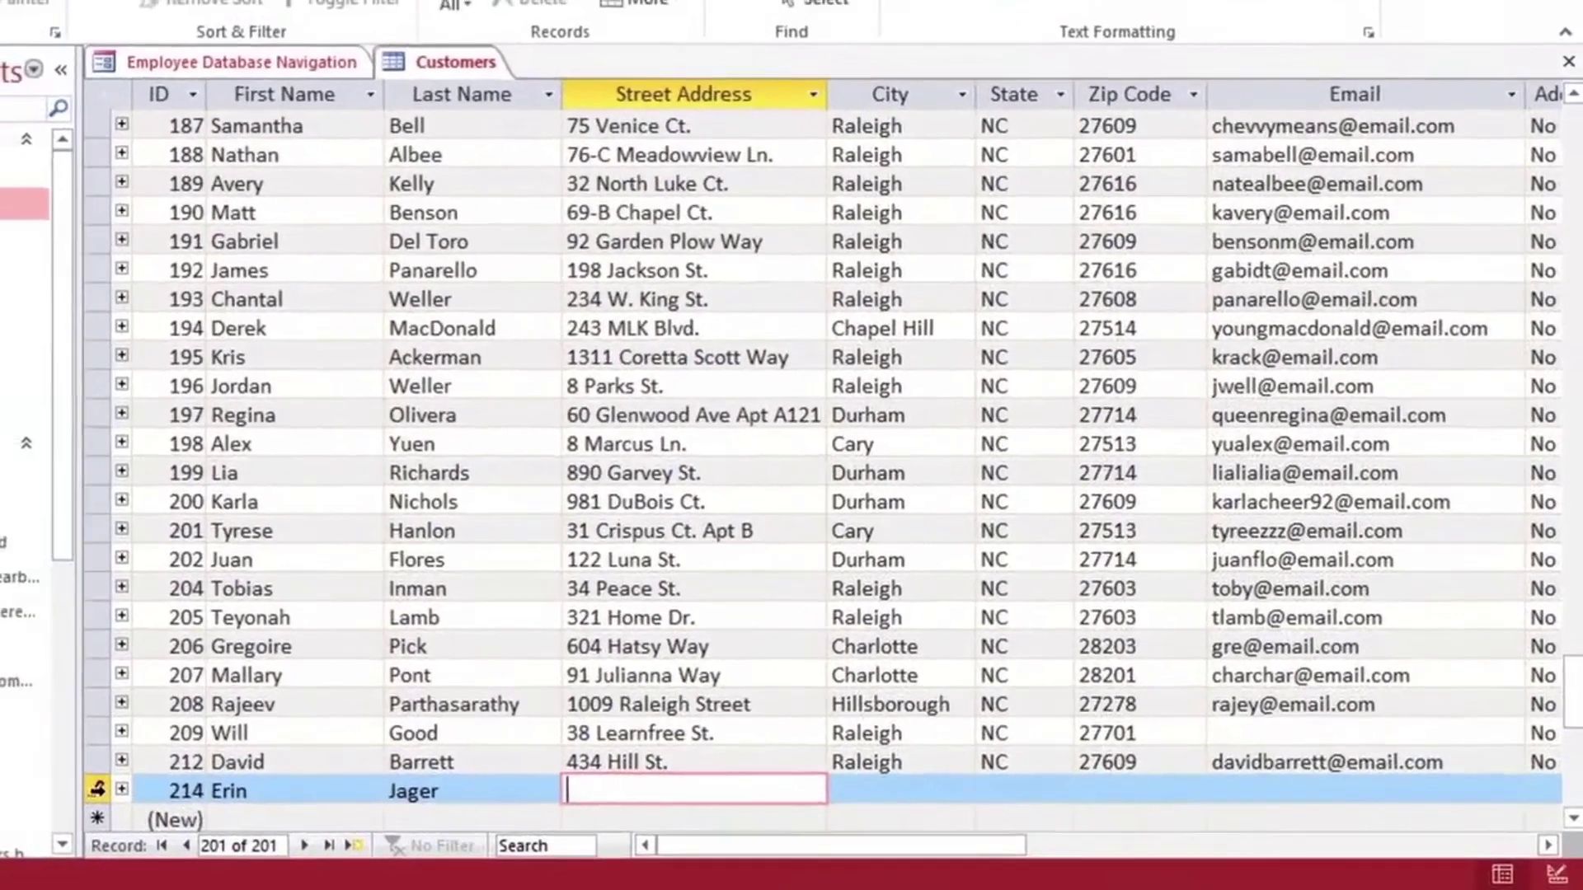
click(70, 788)
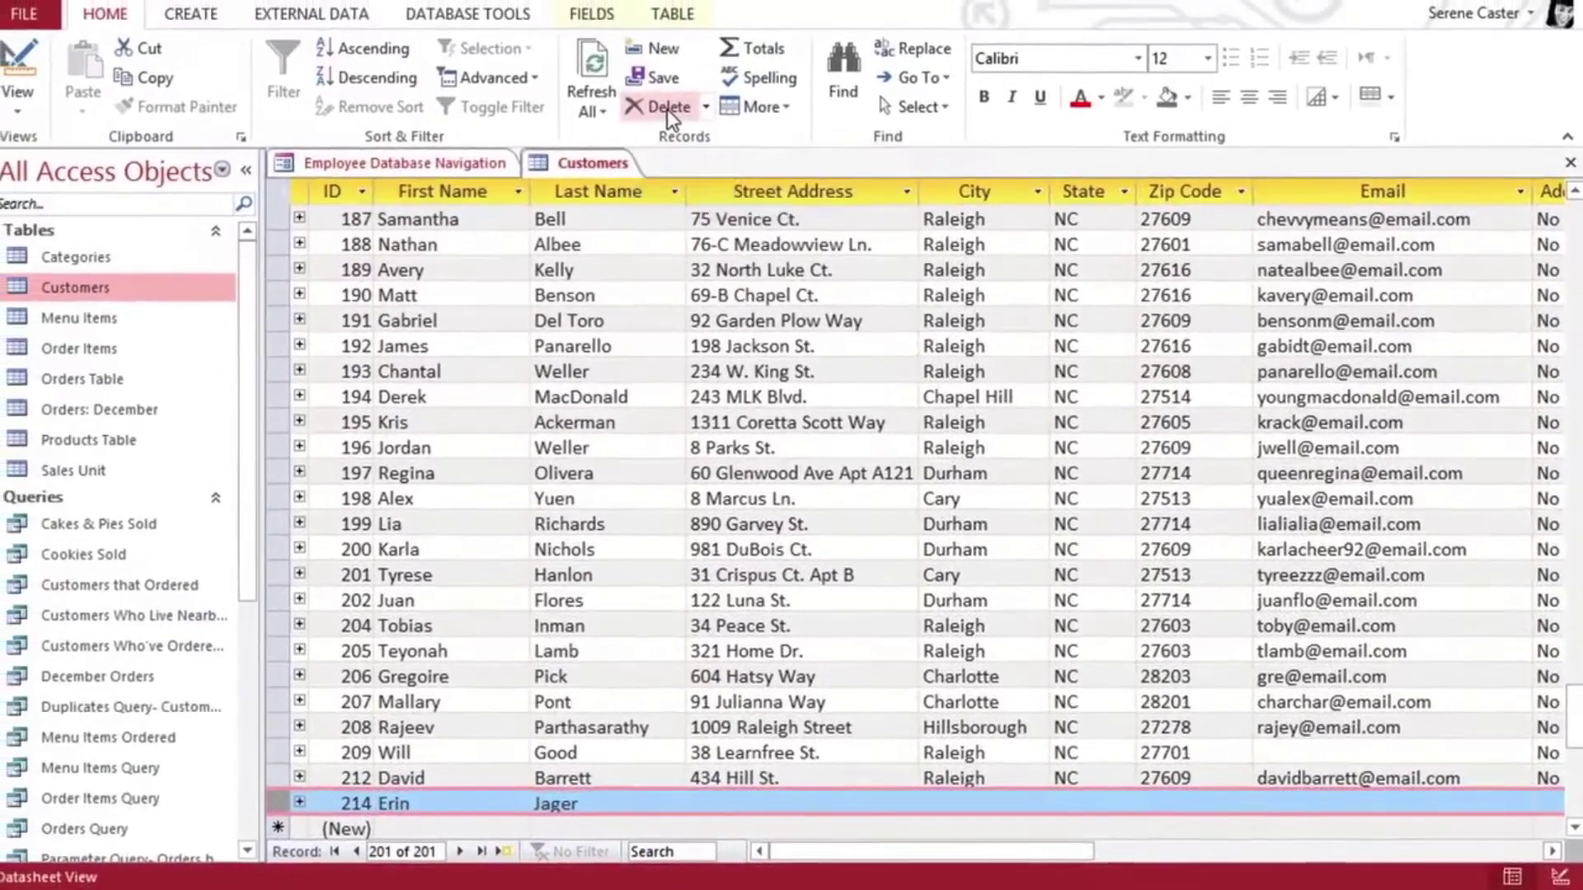
Step: Delete the selected record 214 and confirm the permanent deletion
click(664, 104)
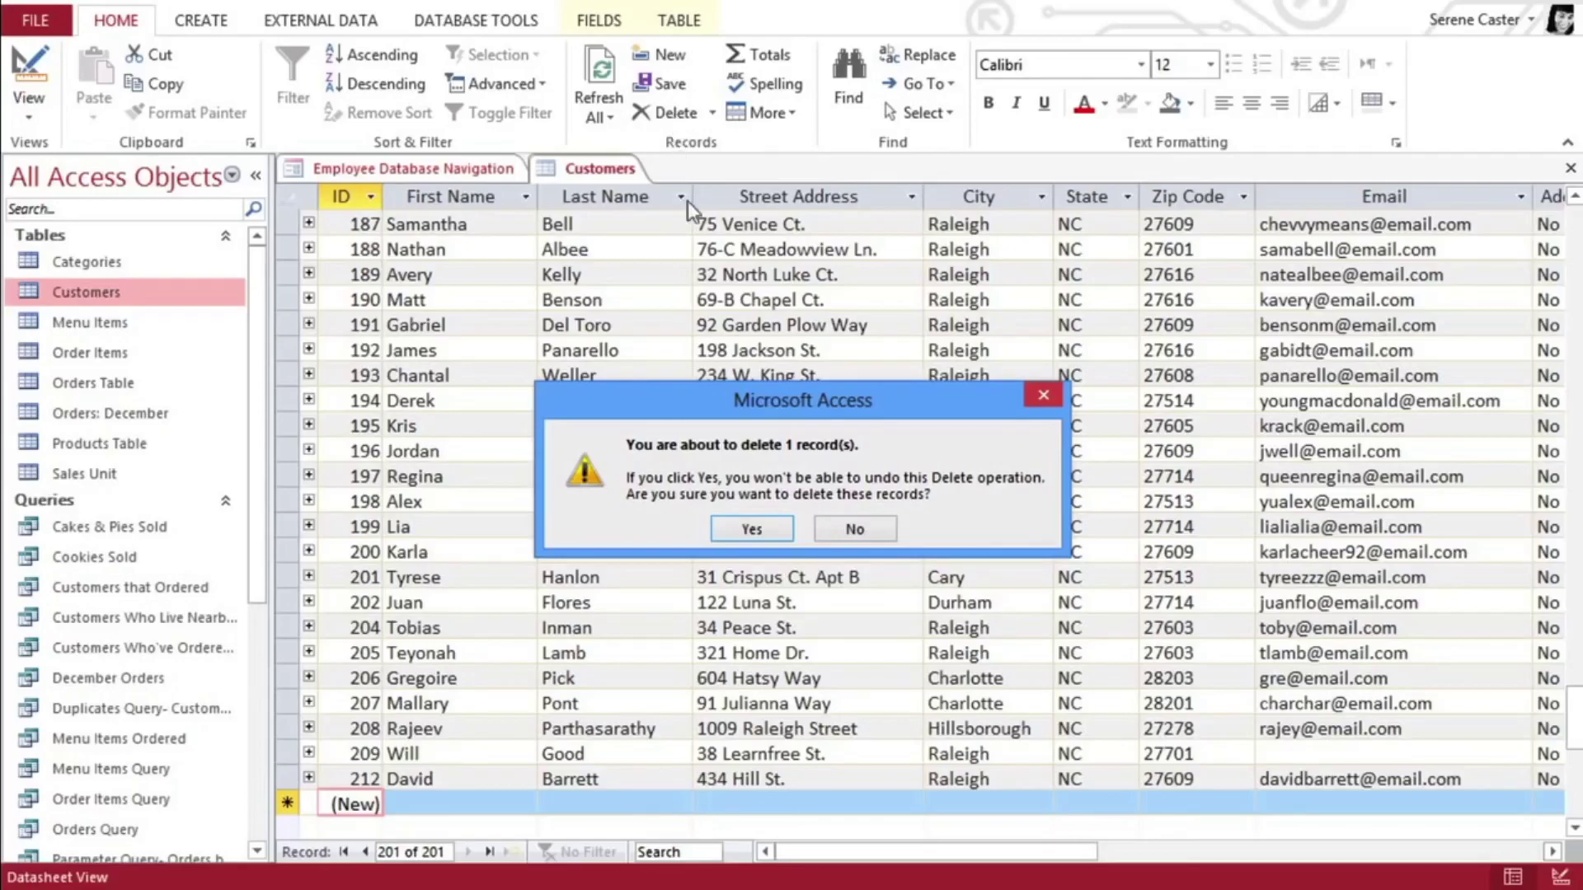
click(720, 526)
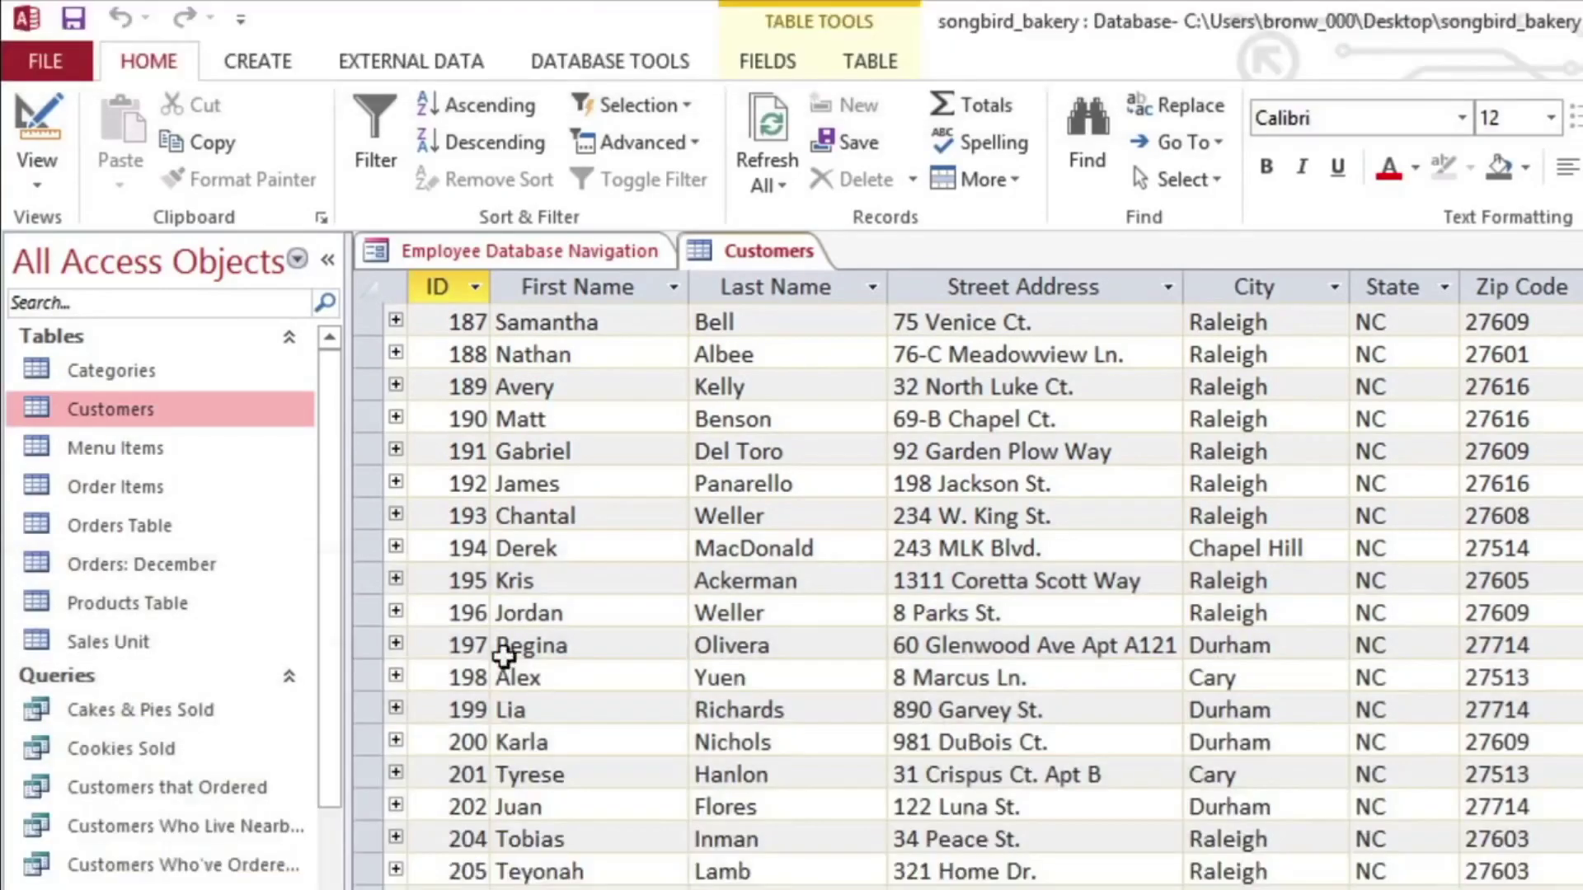
Step: Open the Products table and start a replace of 'Fall' with 'Autumn'
double_click(157, 608)
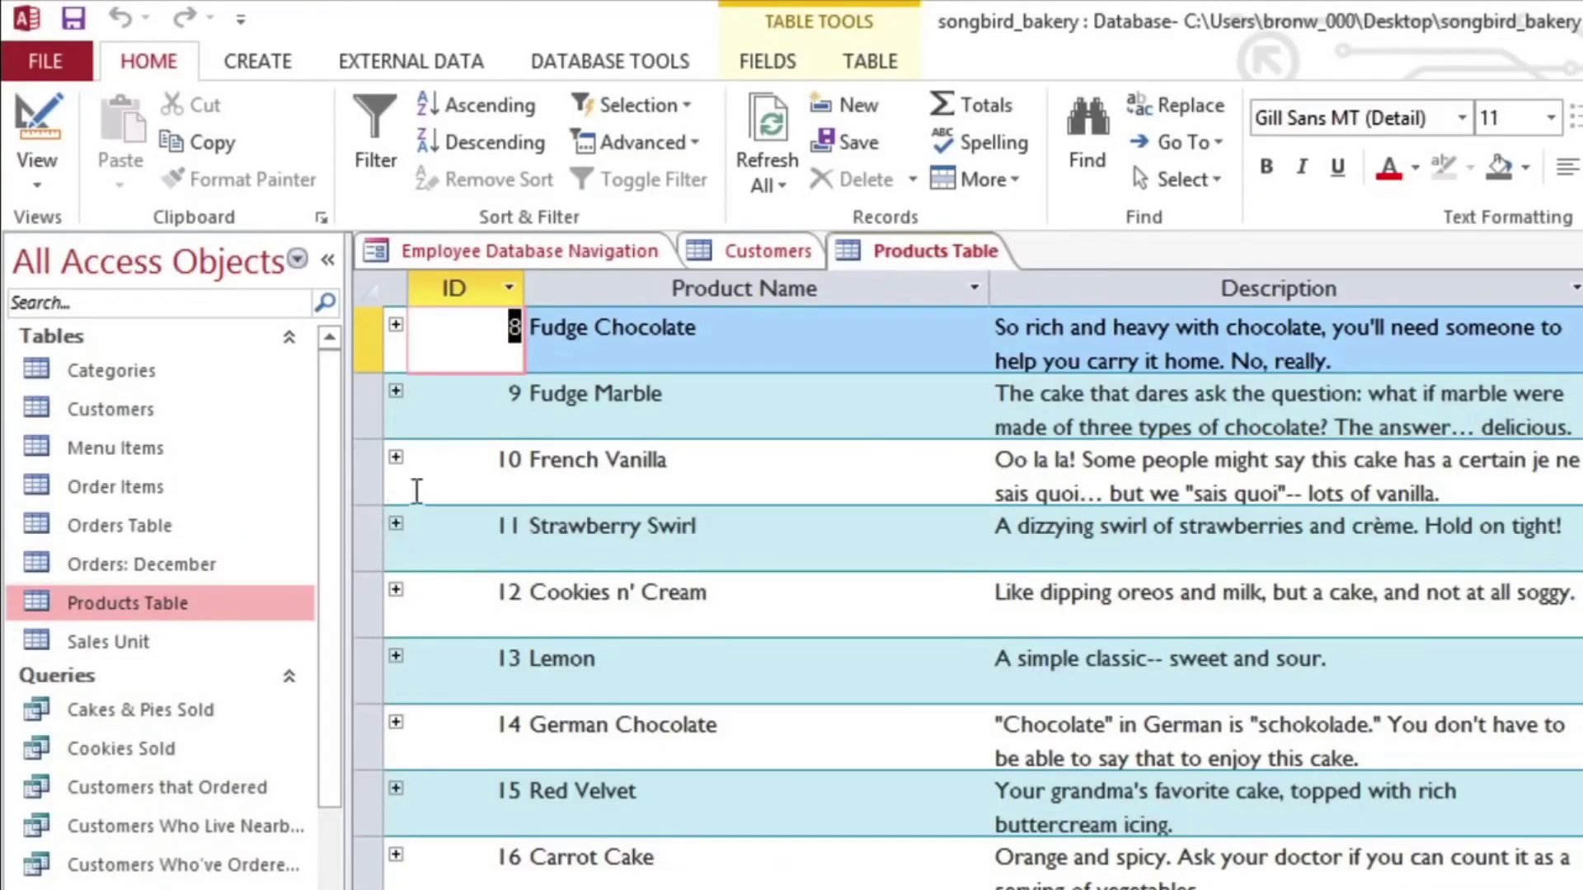
click(1169, 108)
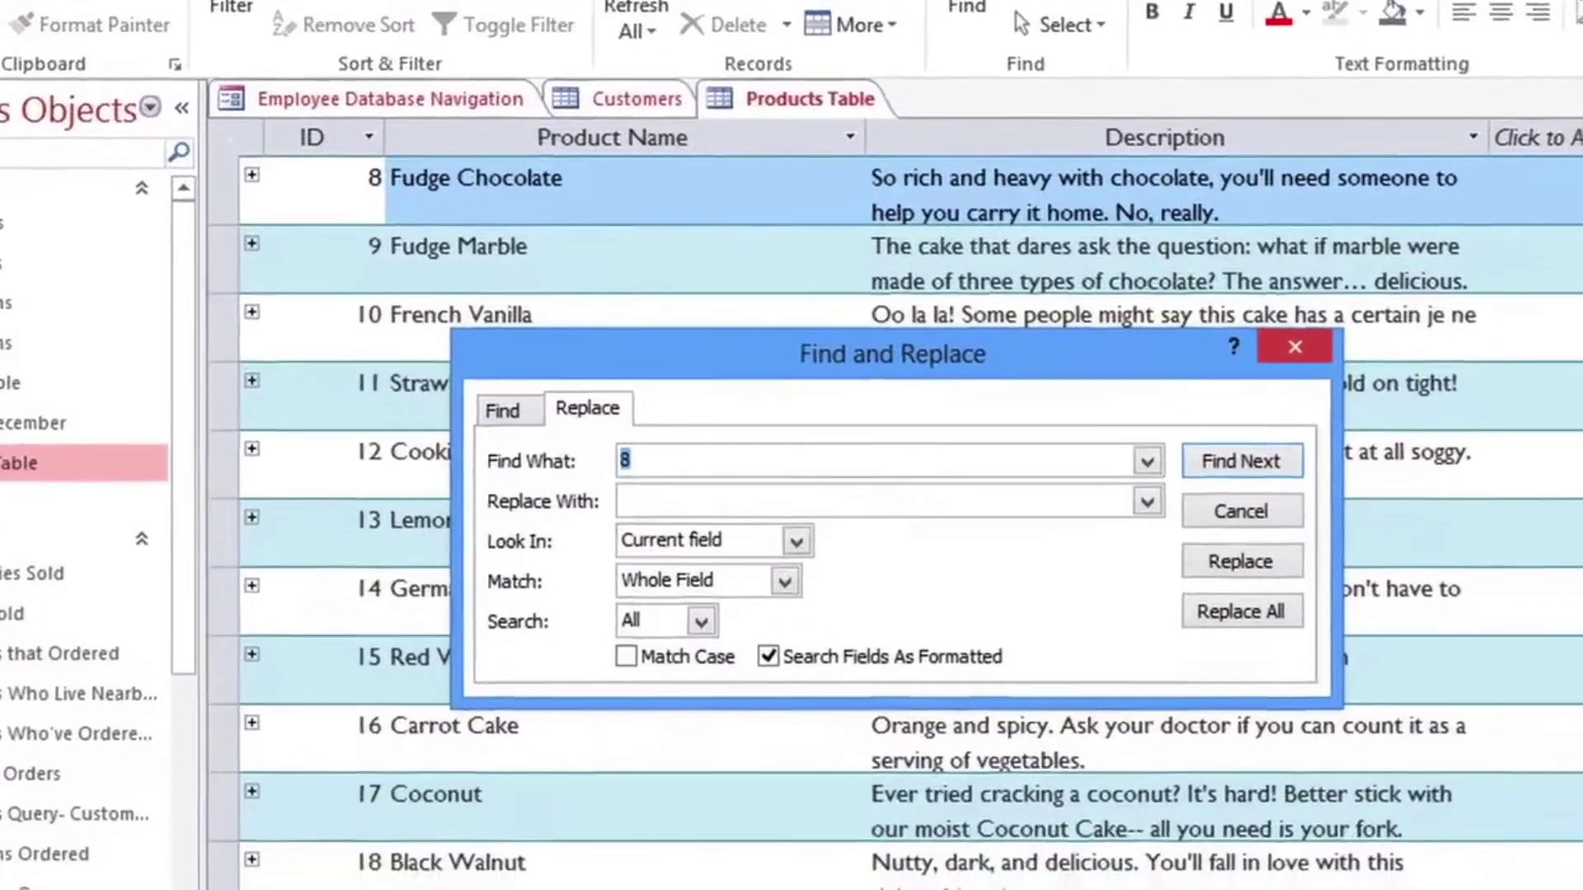
text(Fal)
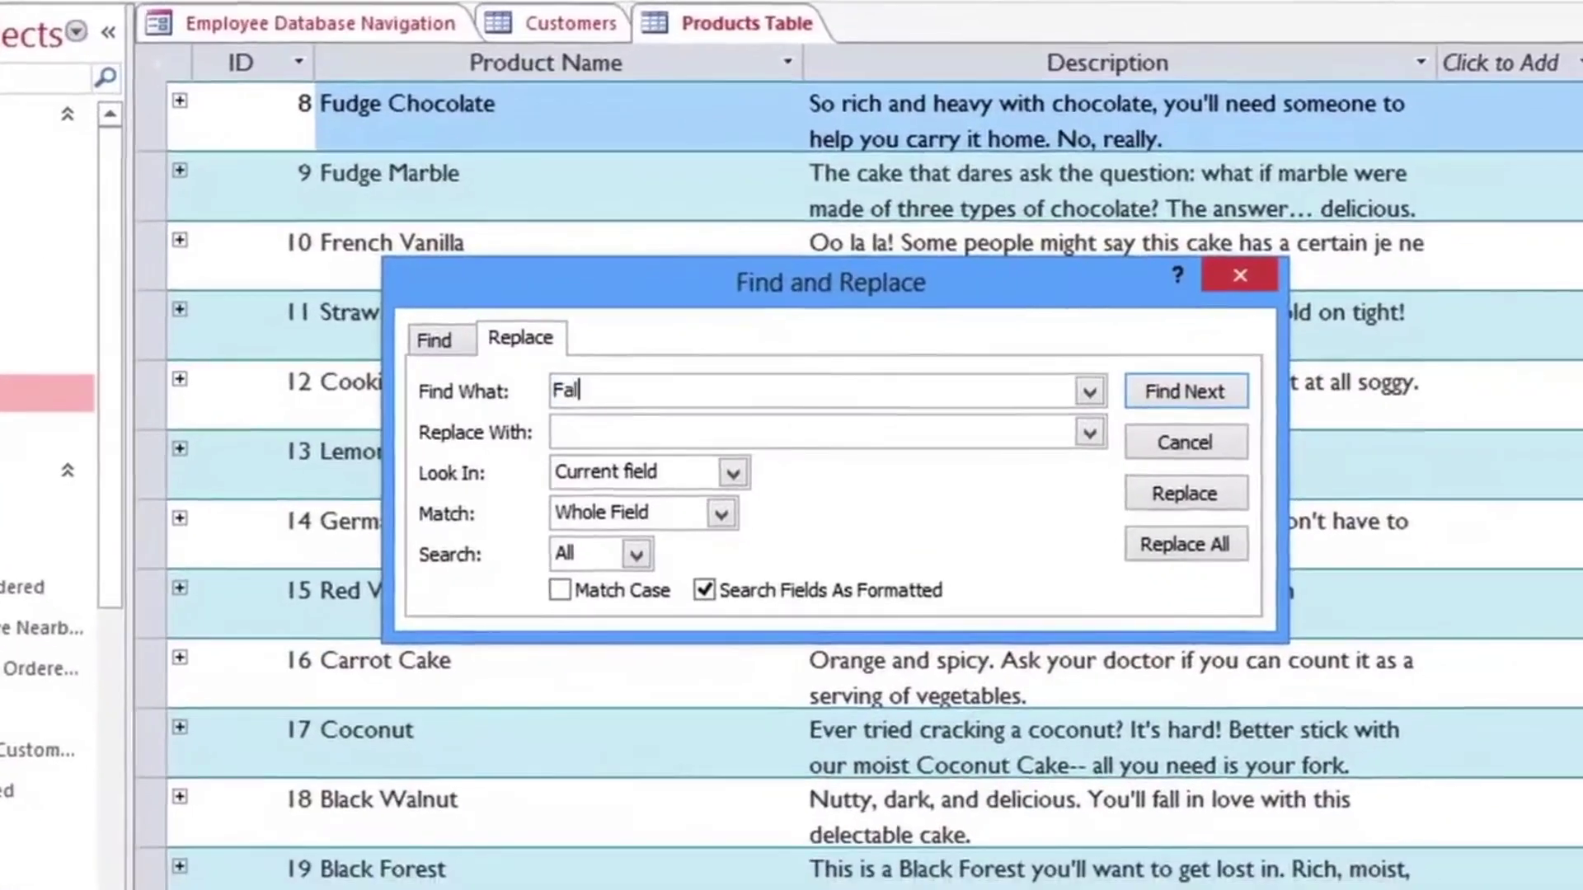
text(l)
key(Tab)
text(Autu)
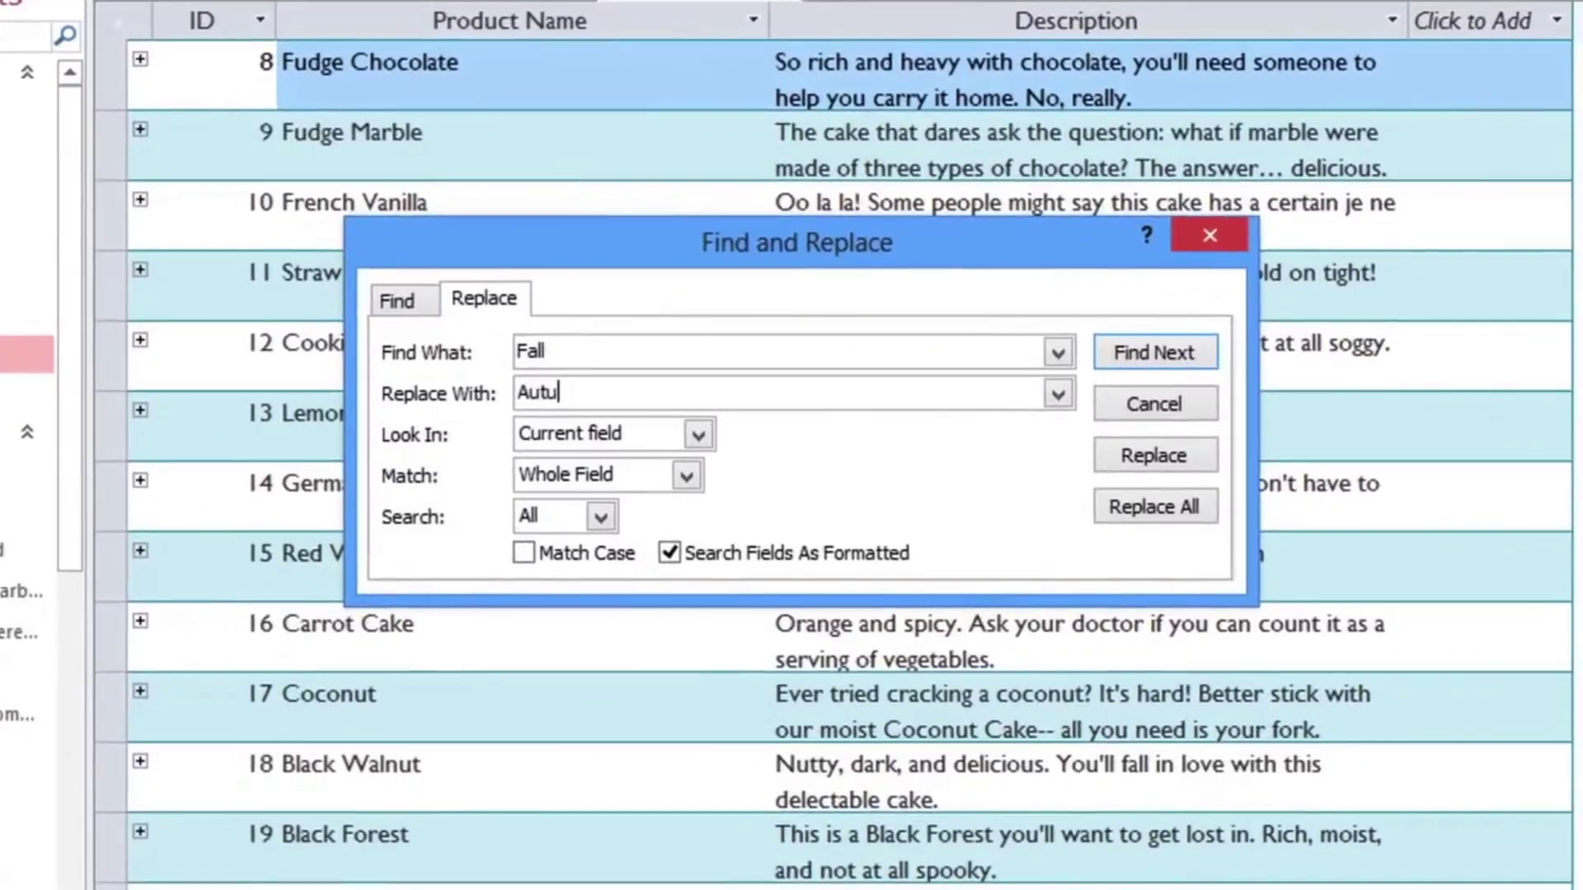
text(mn)
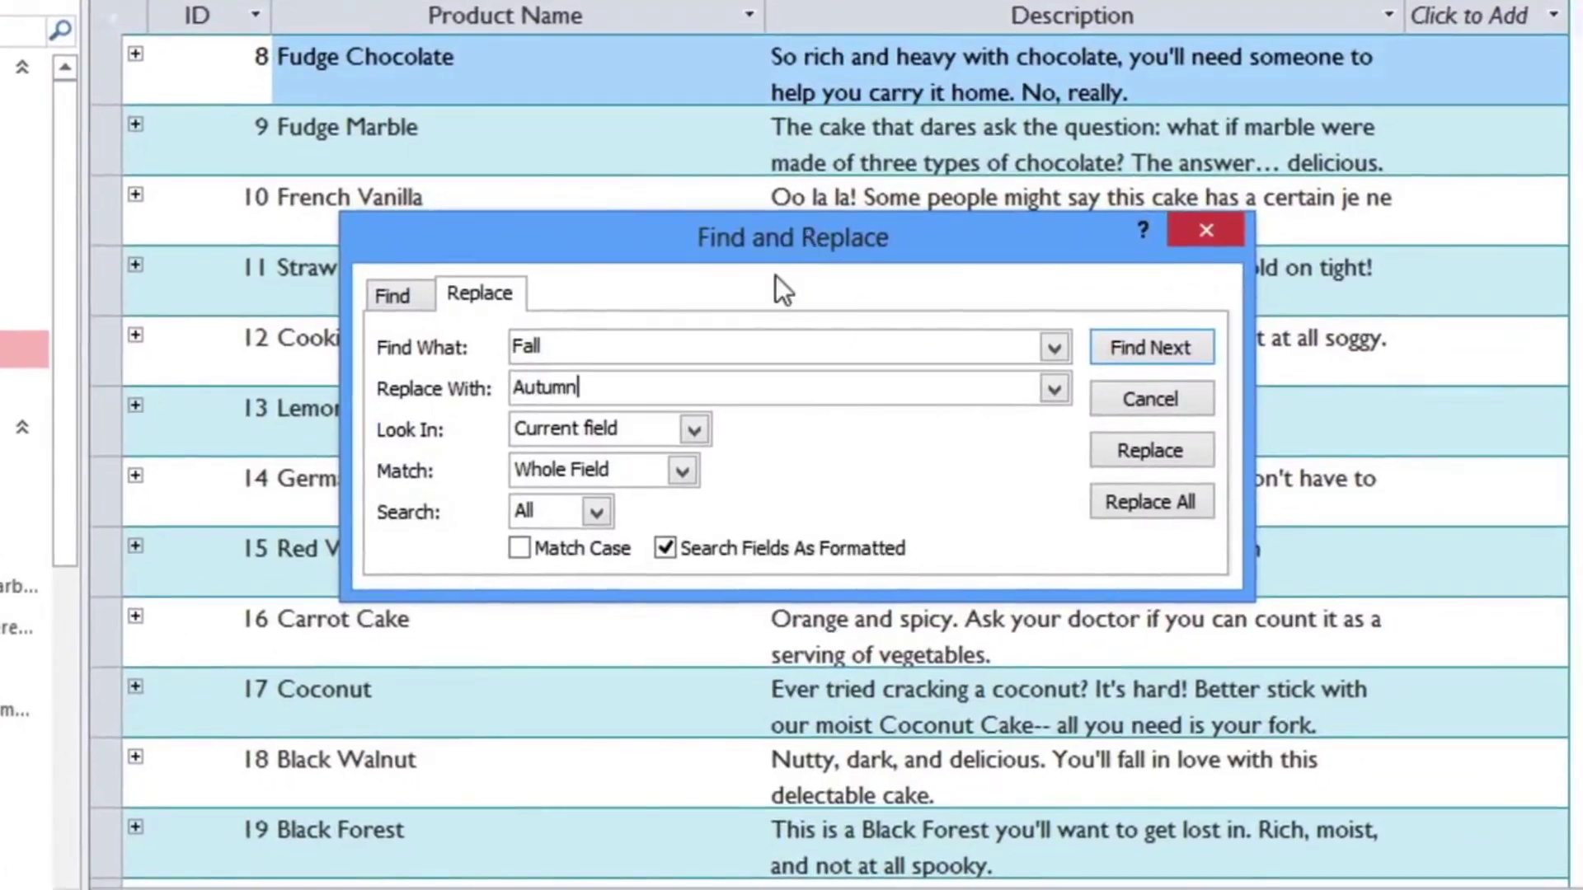
Step: Set the replace to look in the Current document and match Any Part of Field
click(693, 429)
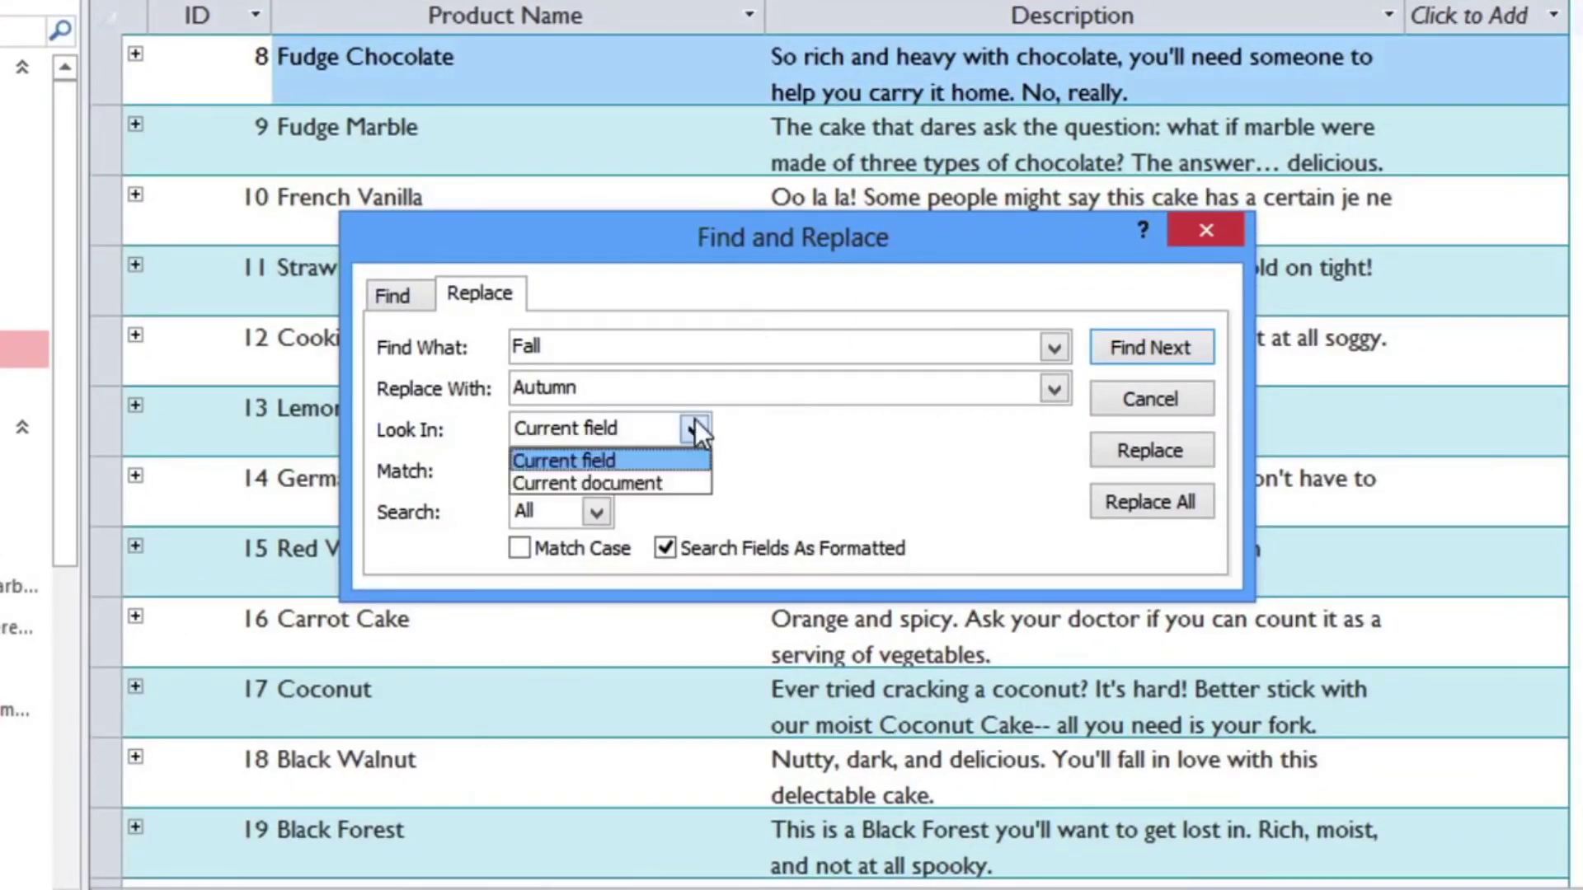
click(673, 482)
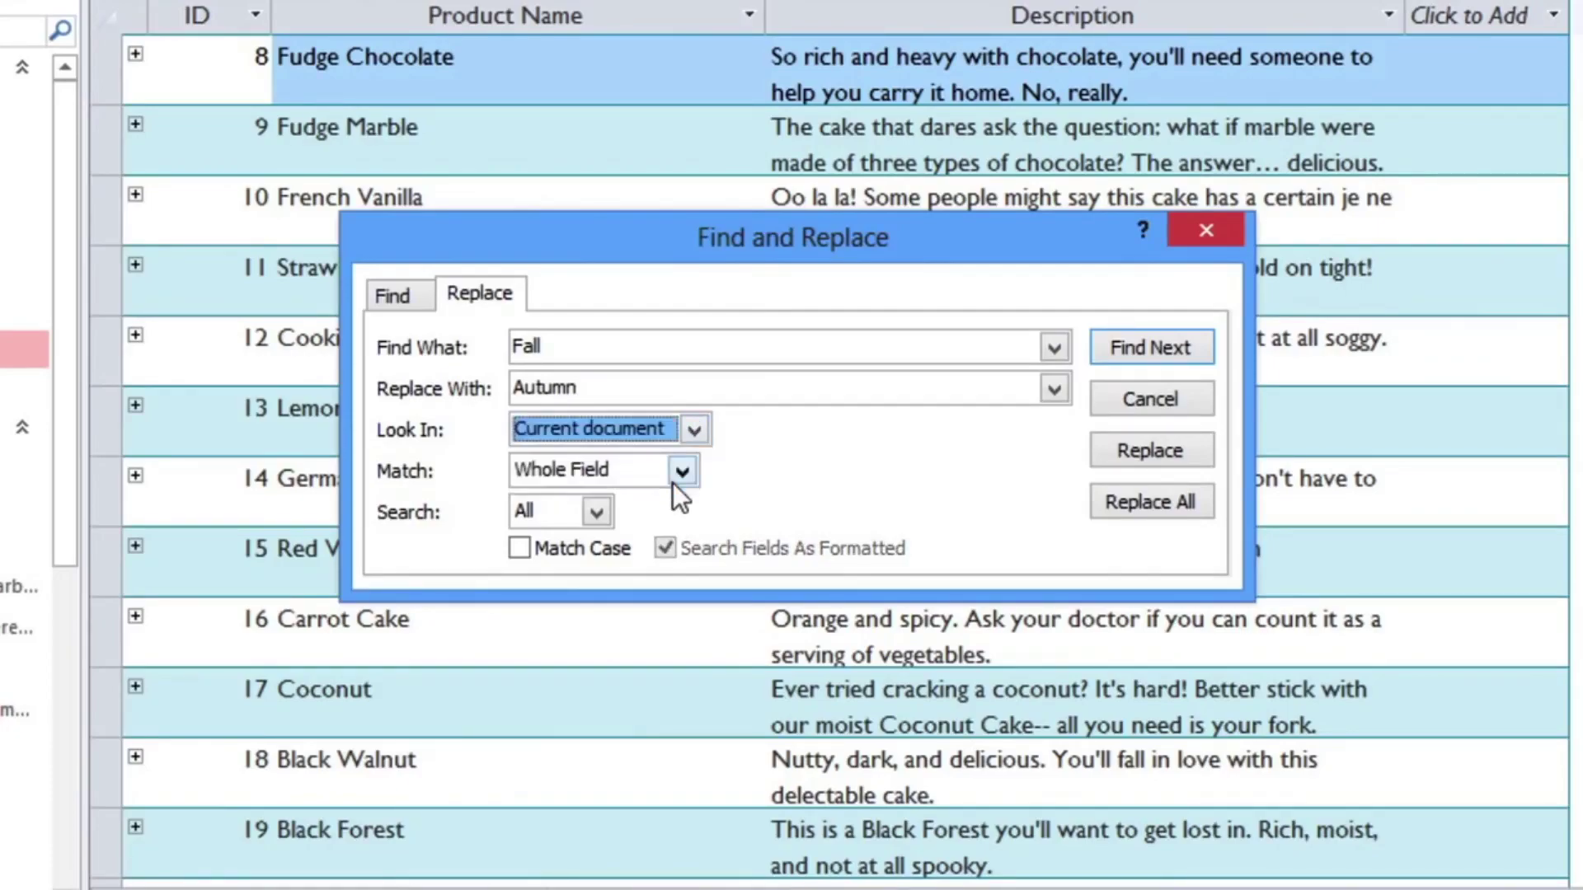
click(673, 483)
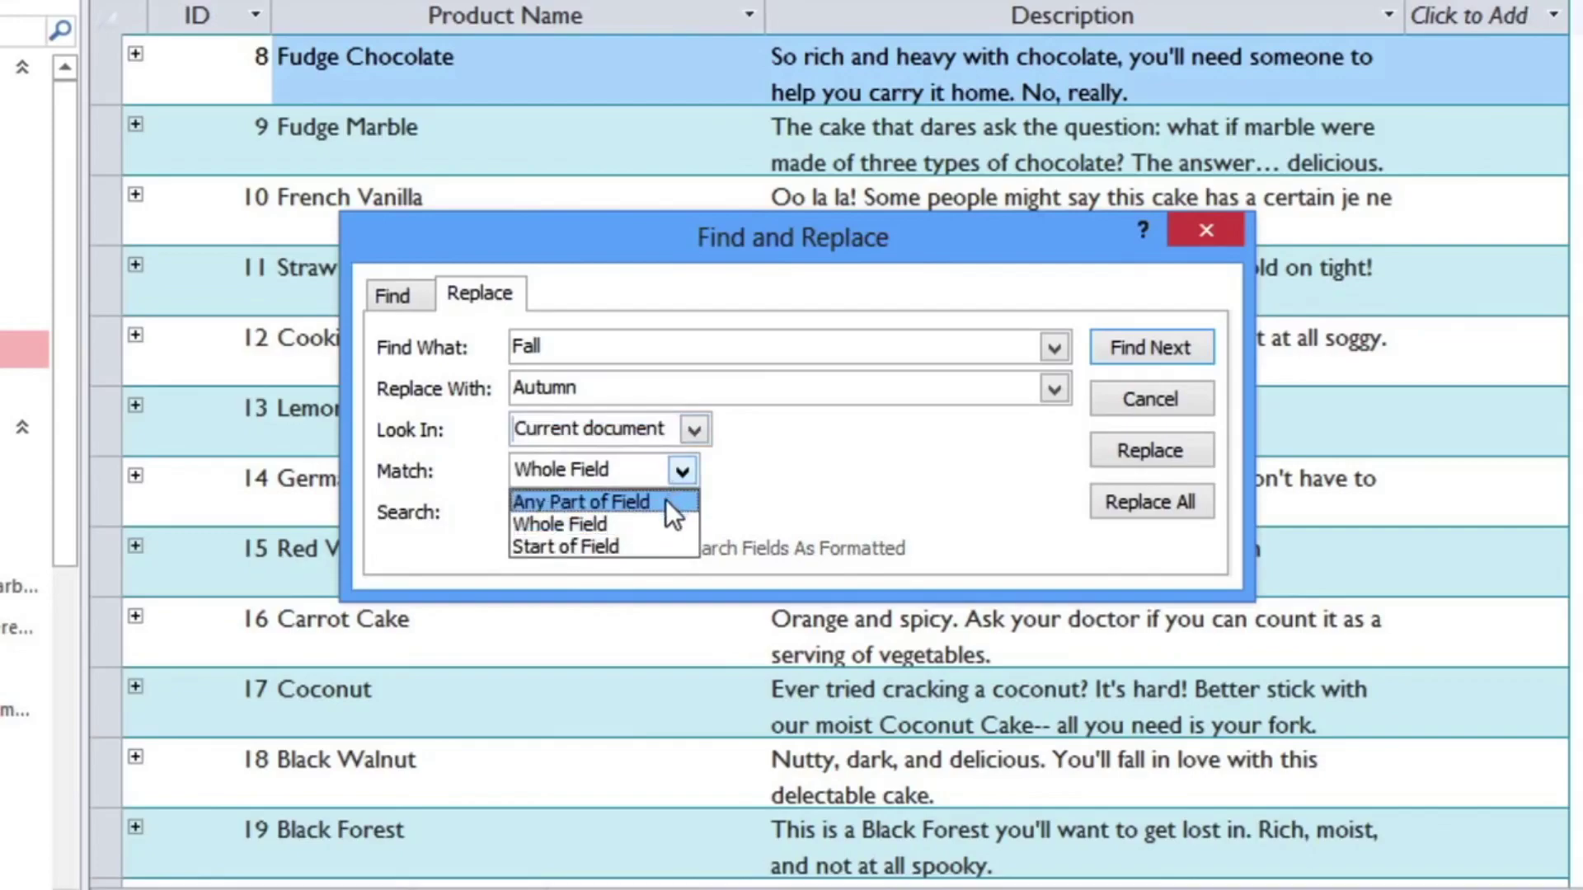
click(665, 501)
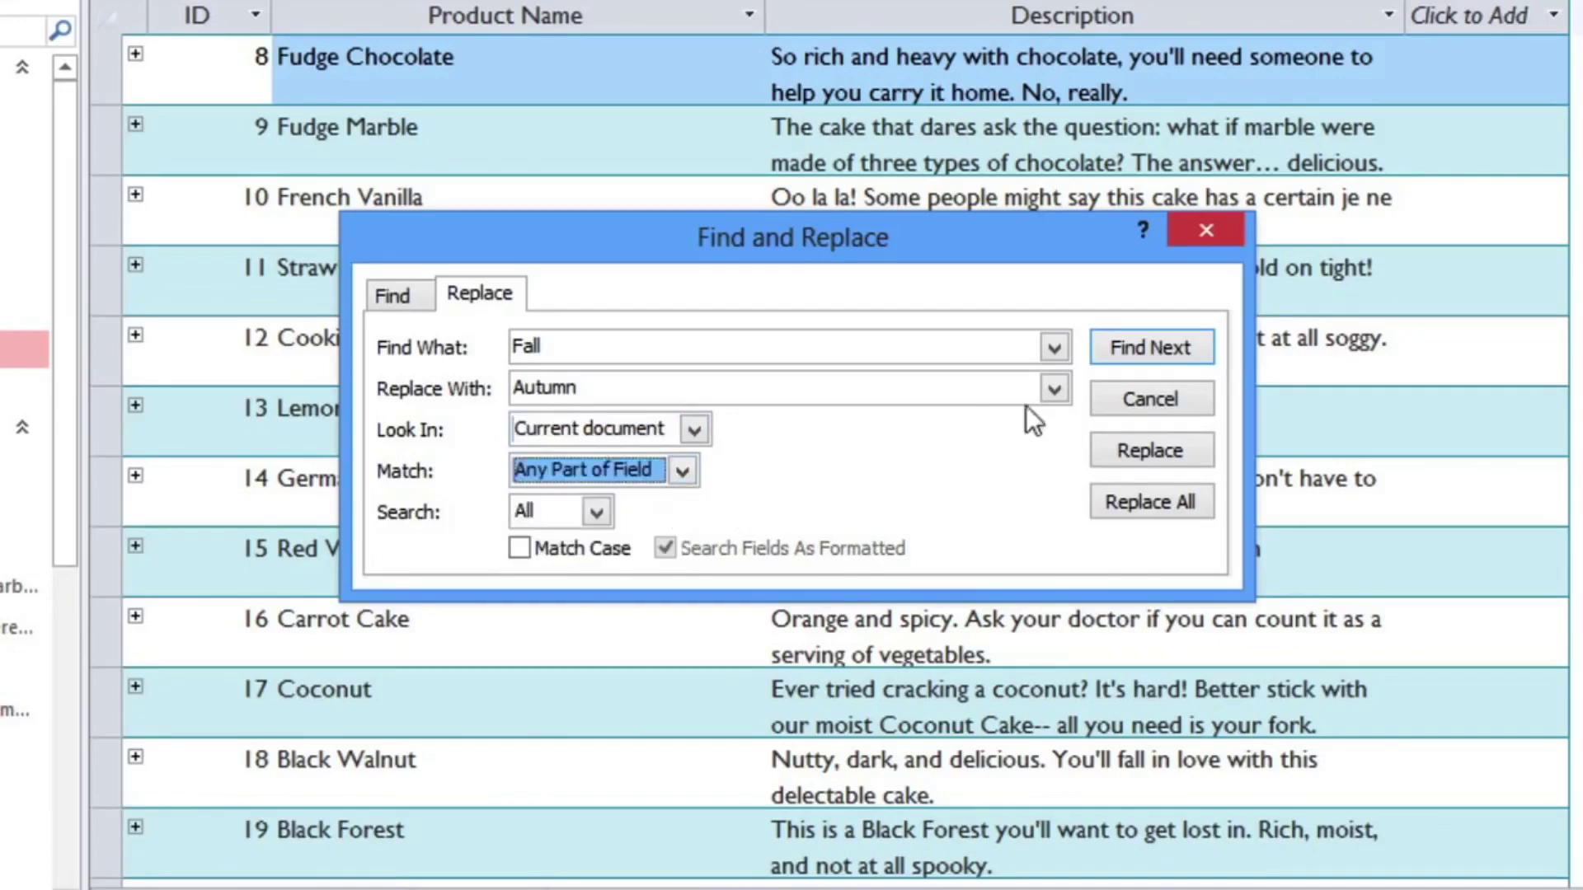
Step: Replace seasonal 'Fall' with 'Autumn' in Pumpkin Spice, Apple Spice and product 44, skipping 'fall in love'
click(1187, 348)
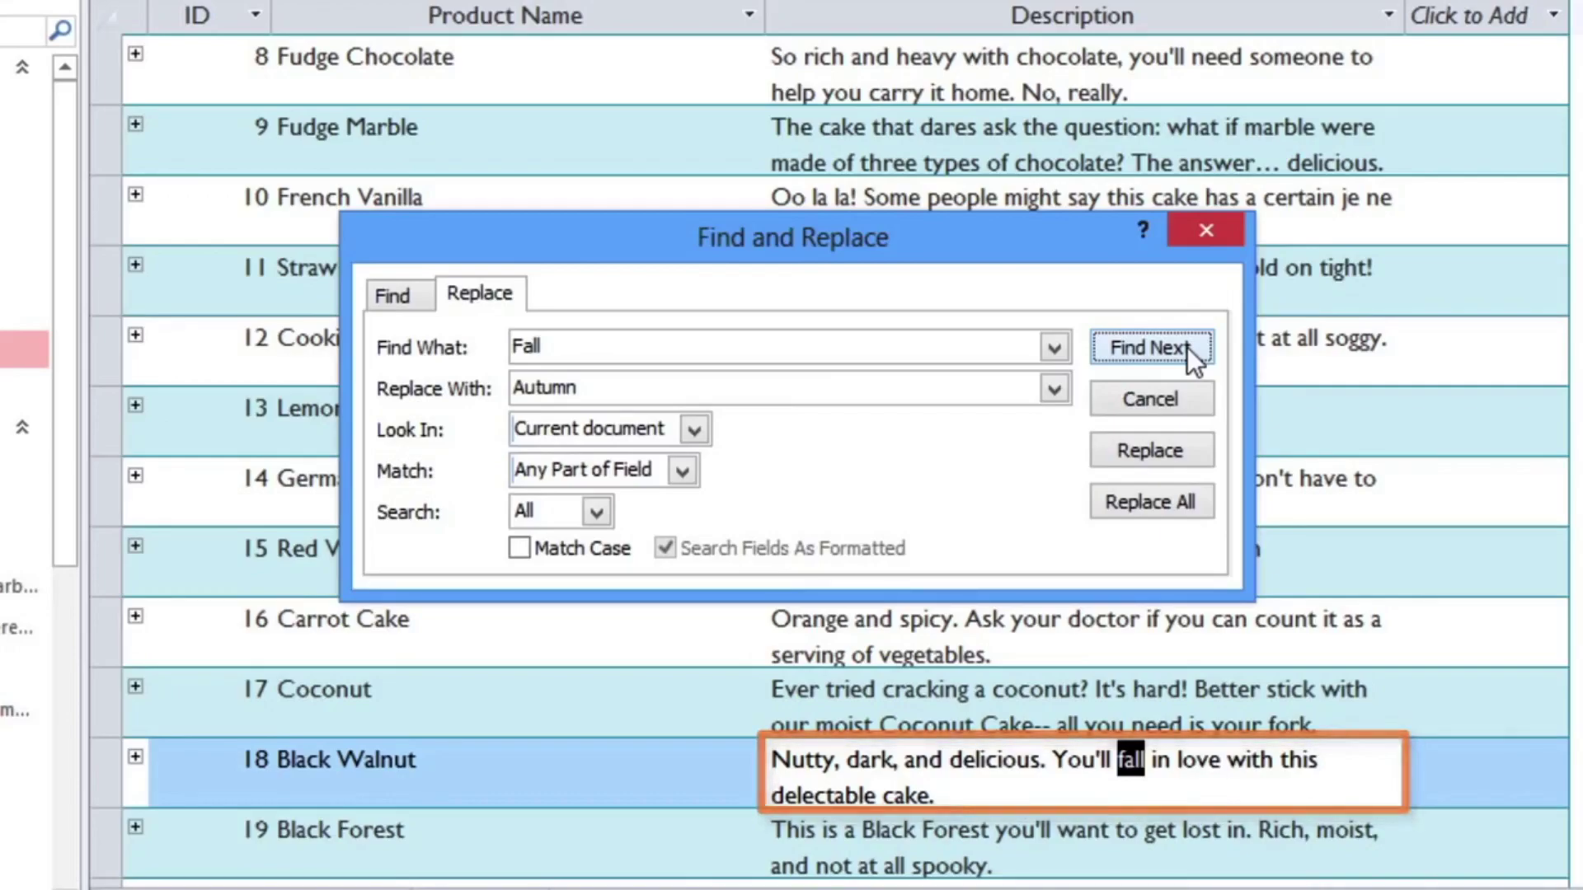
click(1187, 348)
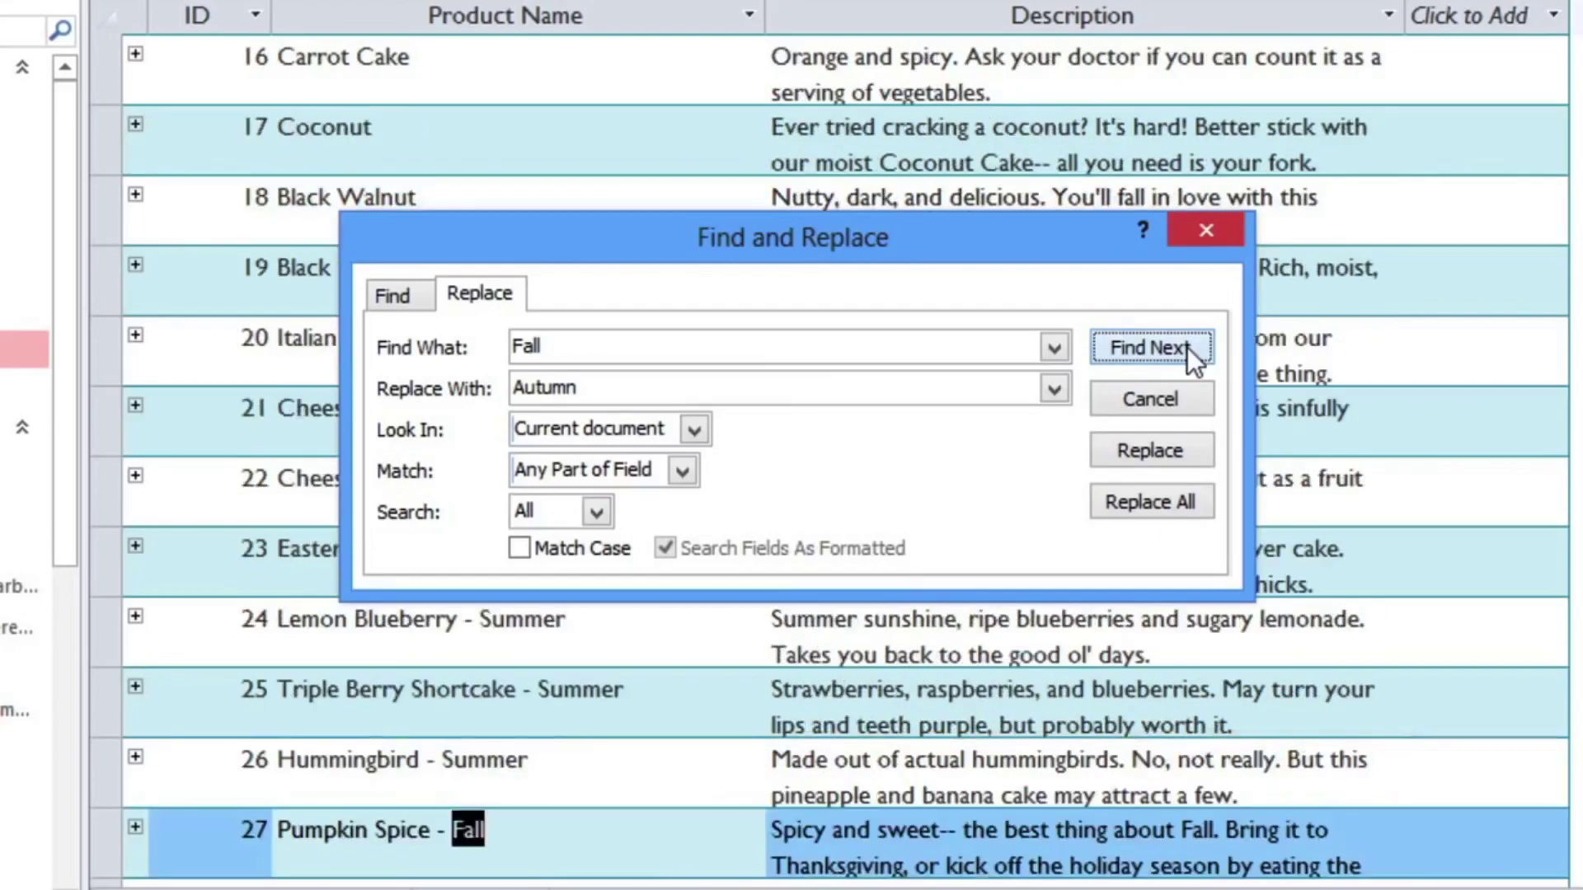
click(1180, 448)
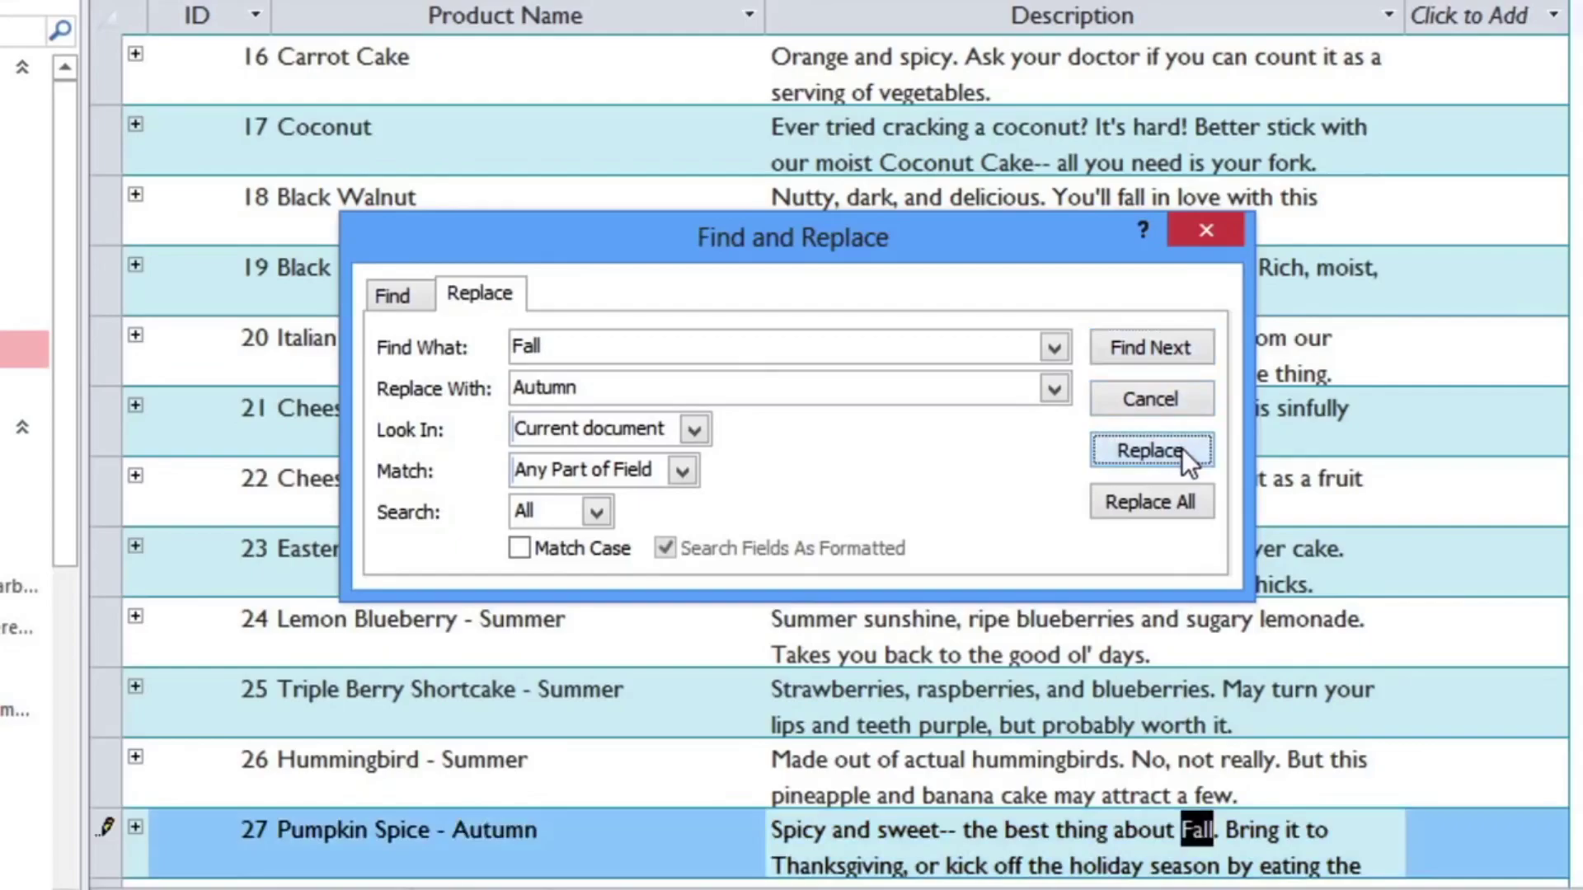
click(1181, 448)
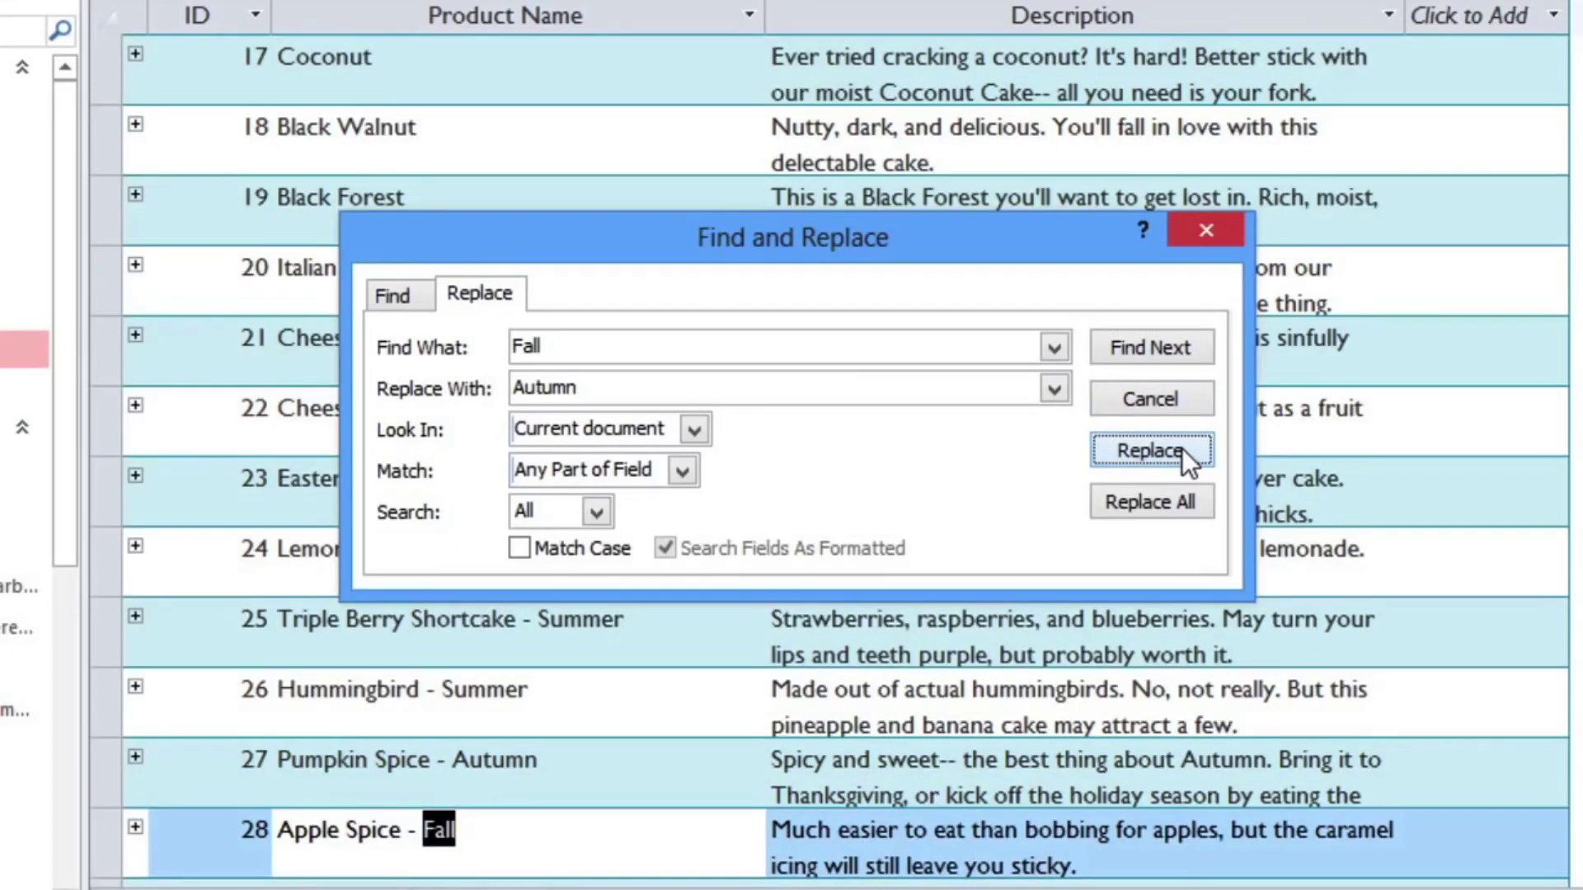
click(1181, 448)
click(1180, 448)
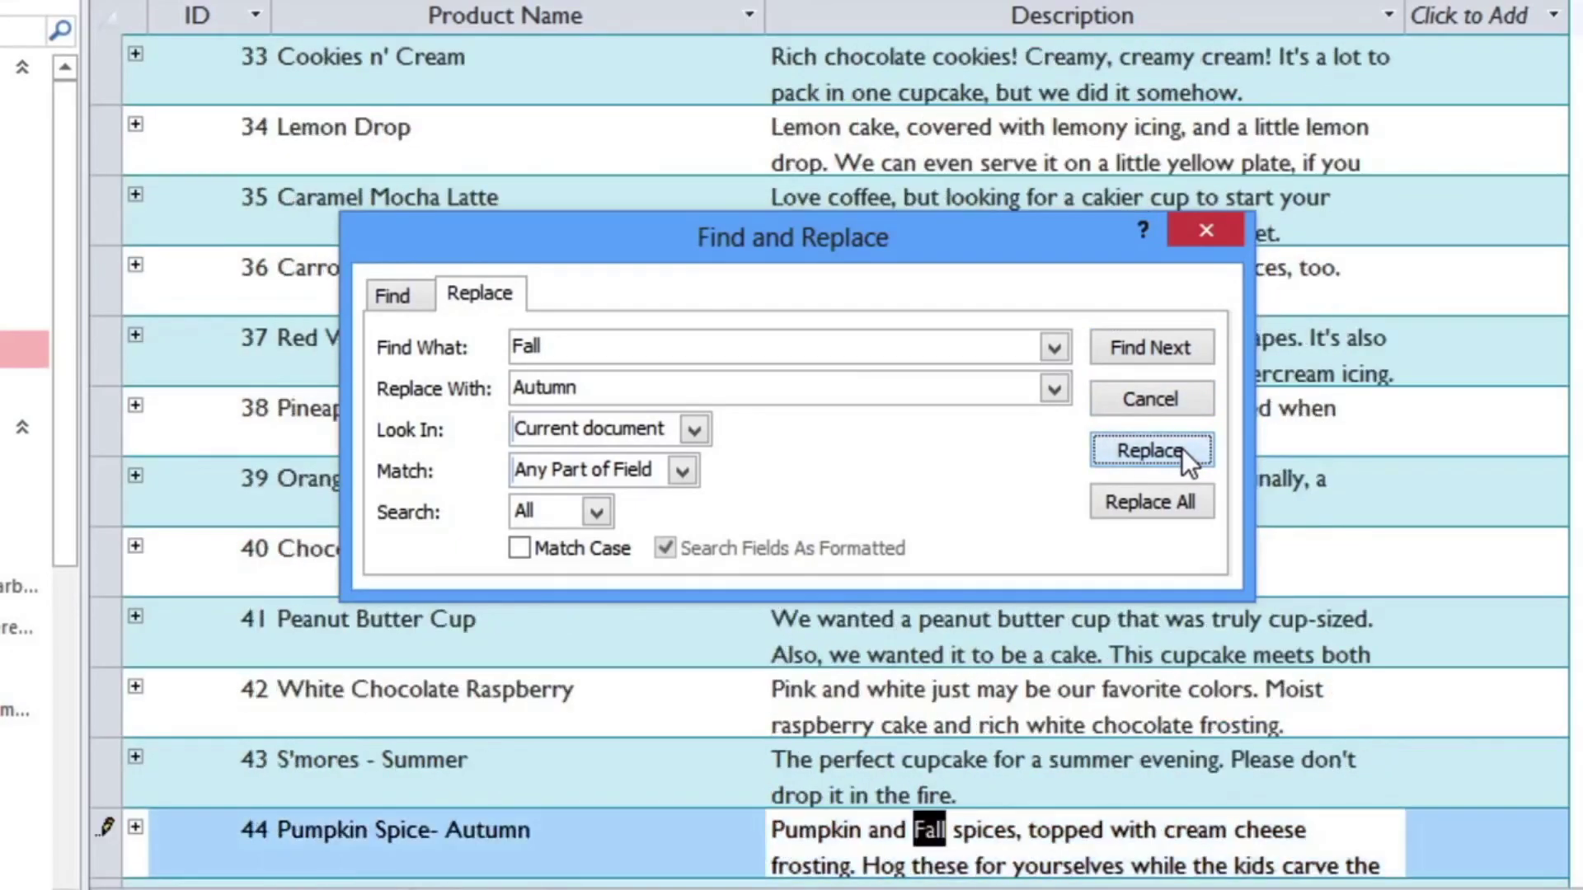
click(1181, 448)
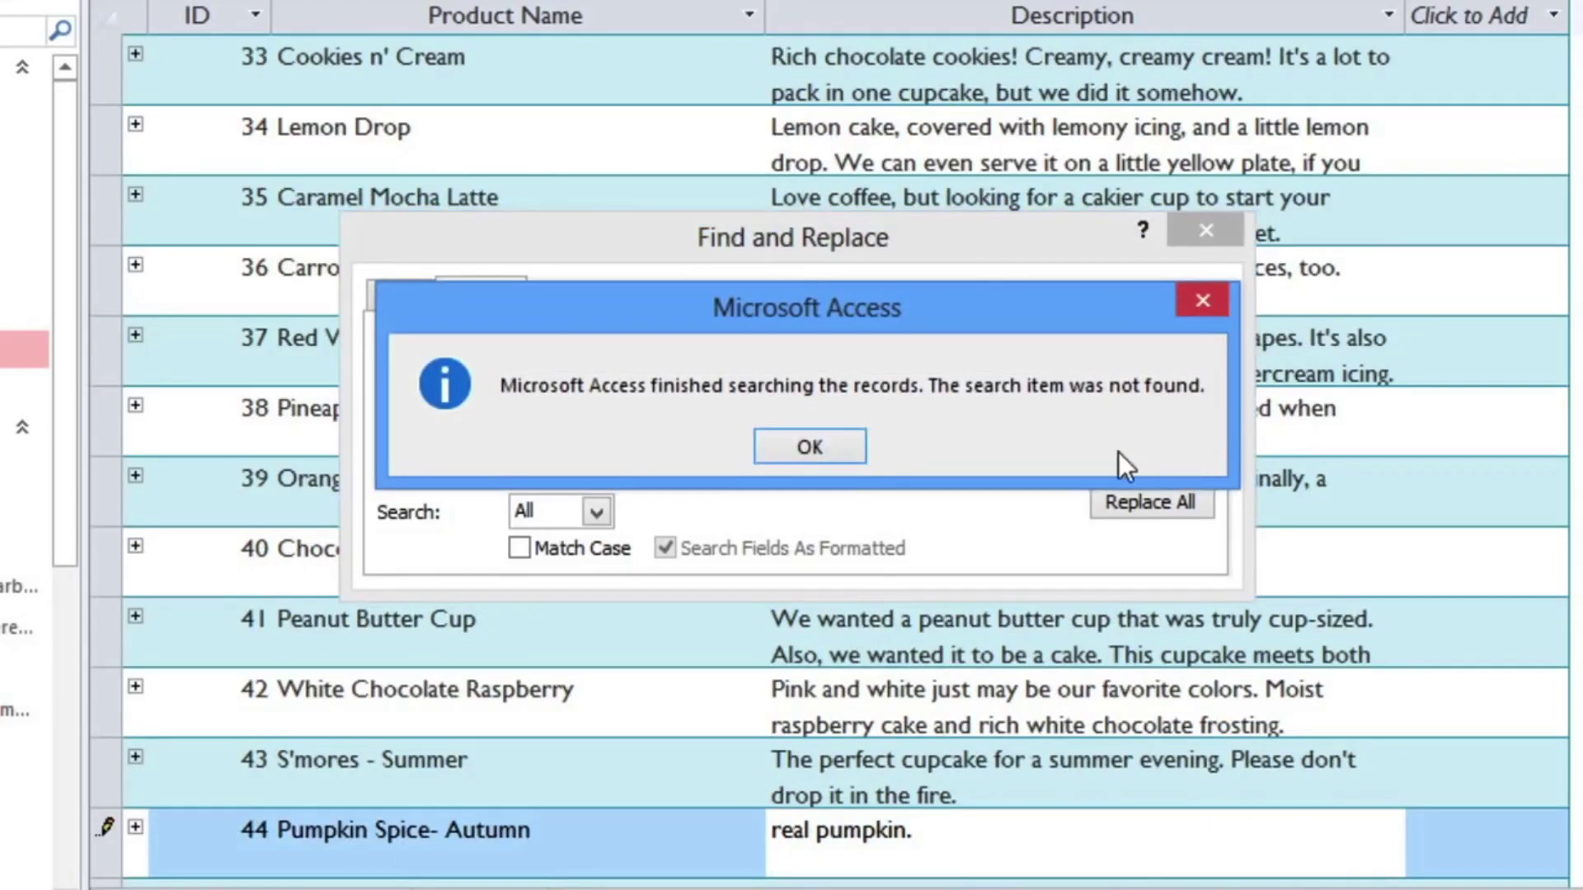
click(849, 447)
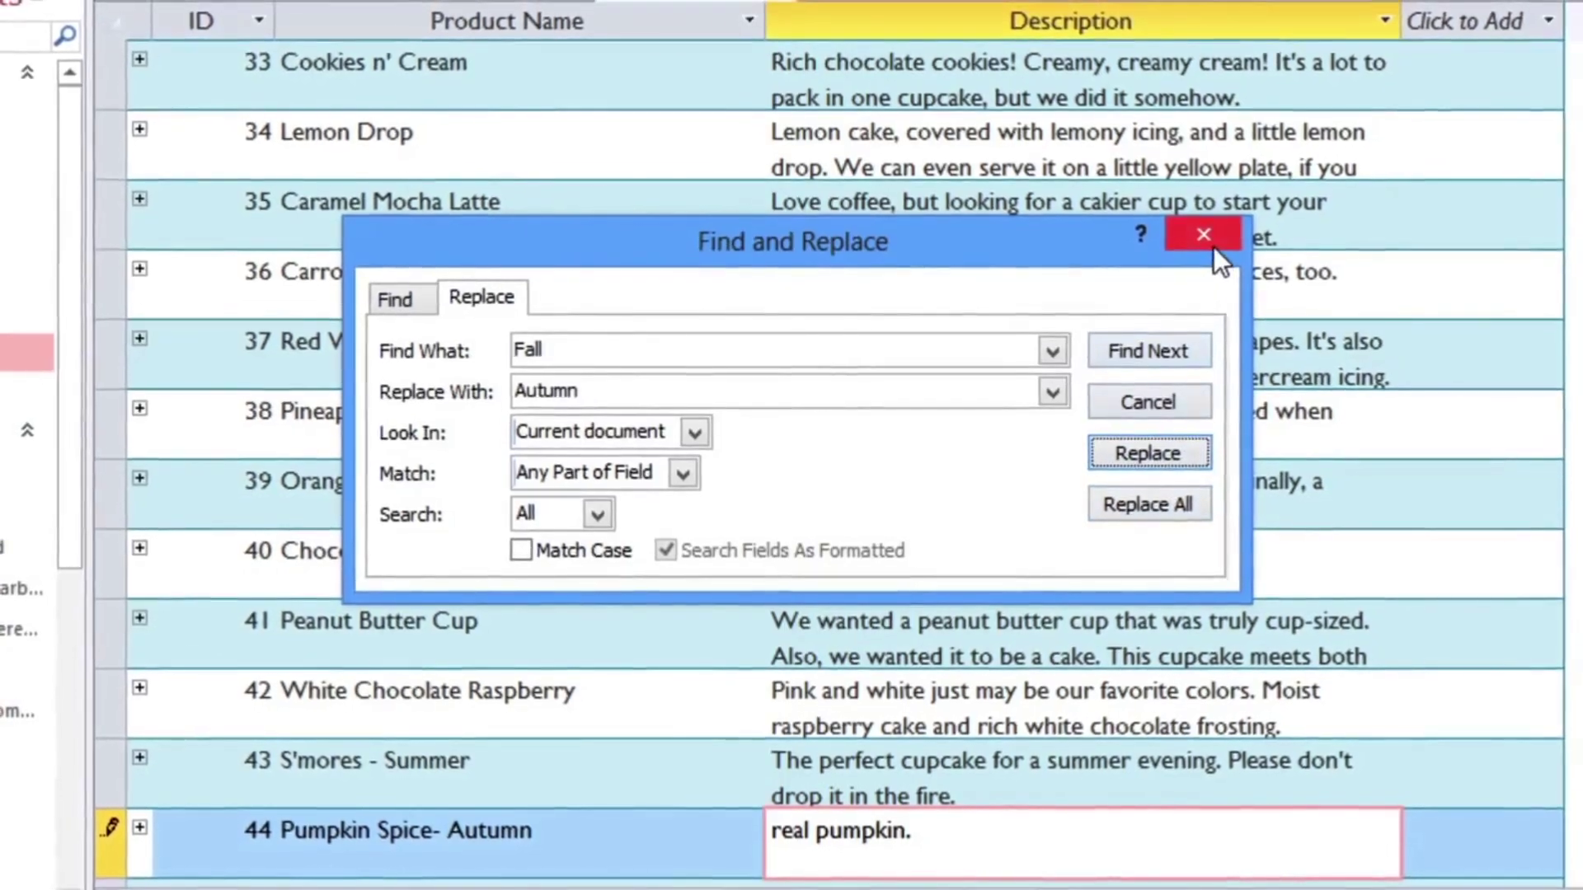
click(1208, 239)
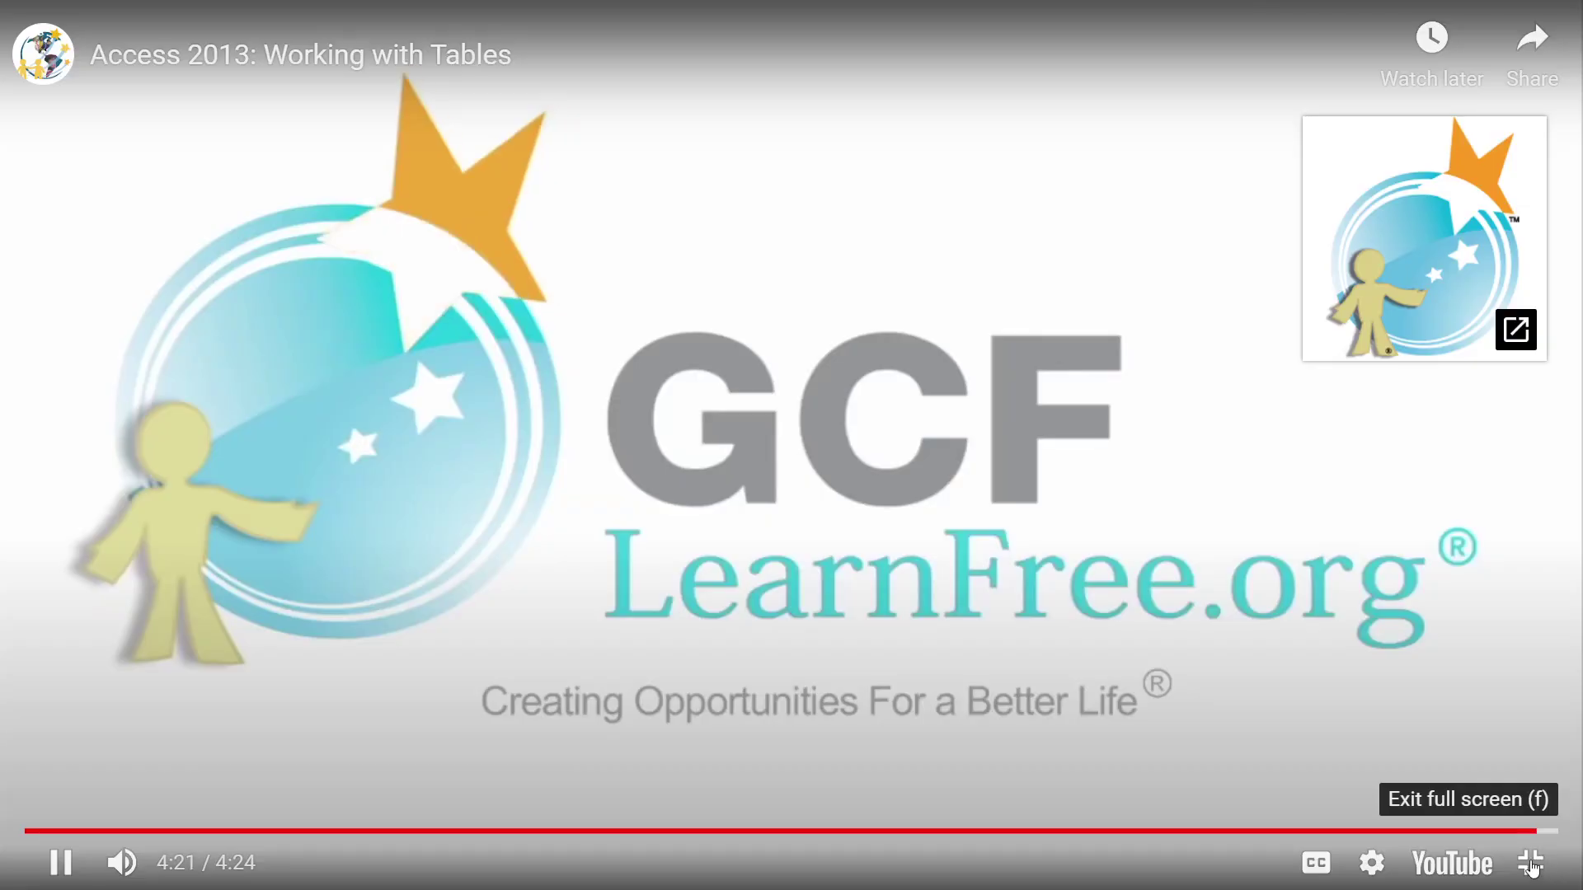
Step: Exit the full-screen video, pause it, and scroll down to the Understanding tables section
click(1531, 864)
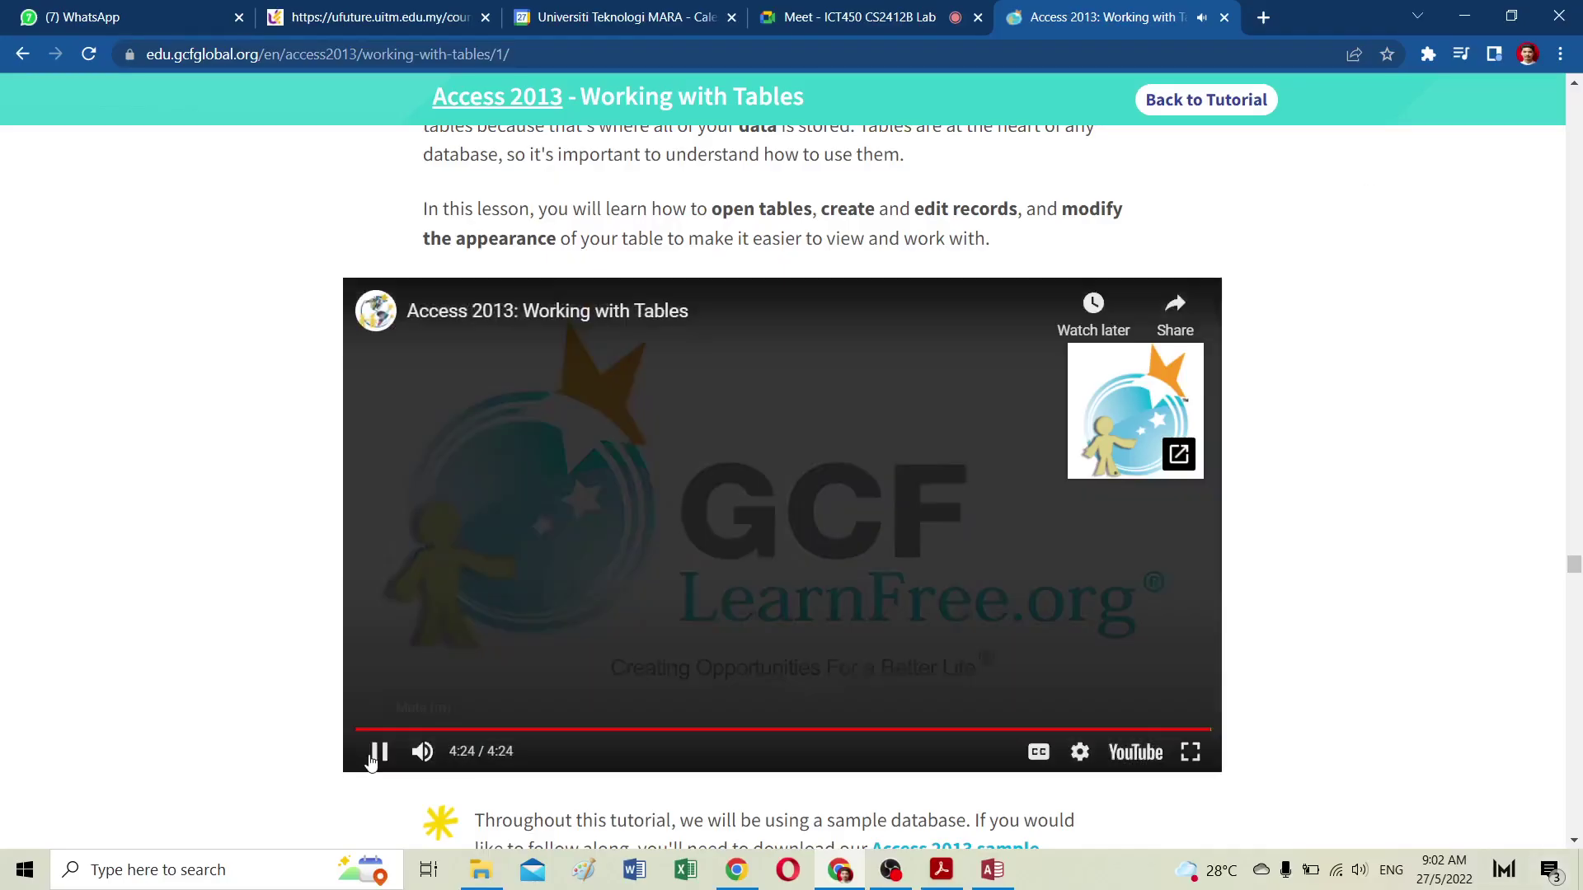
click(377, 752)
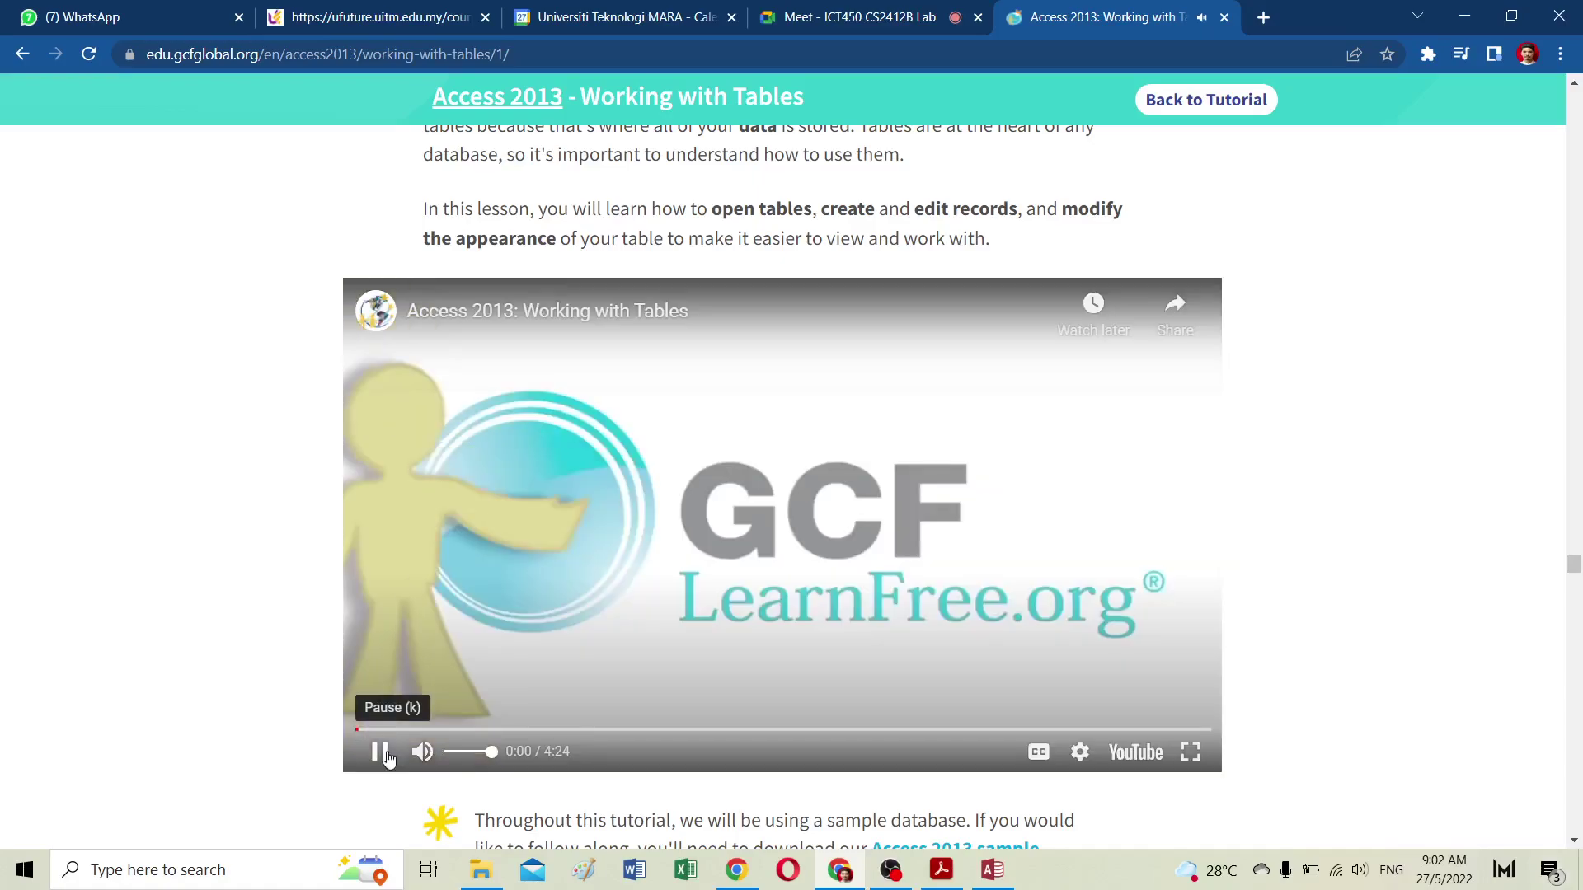
click(379, 752)
scroll(1084, 668, down, 5)
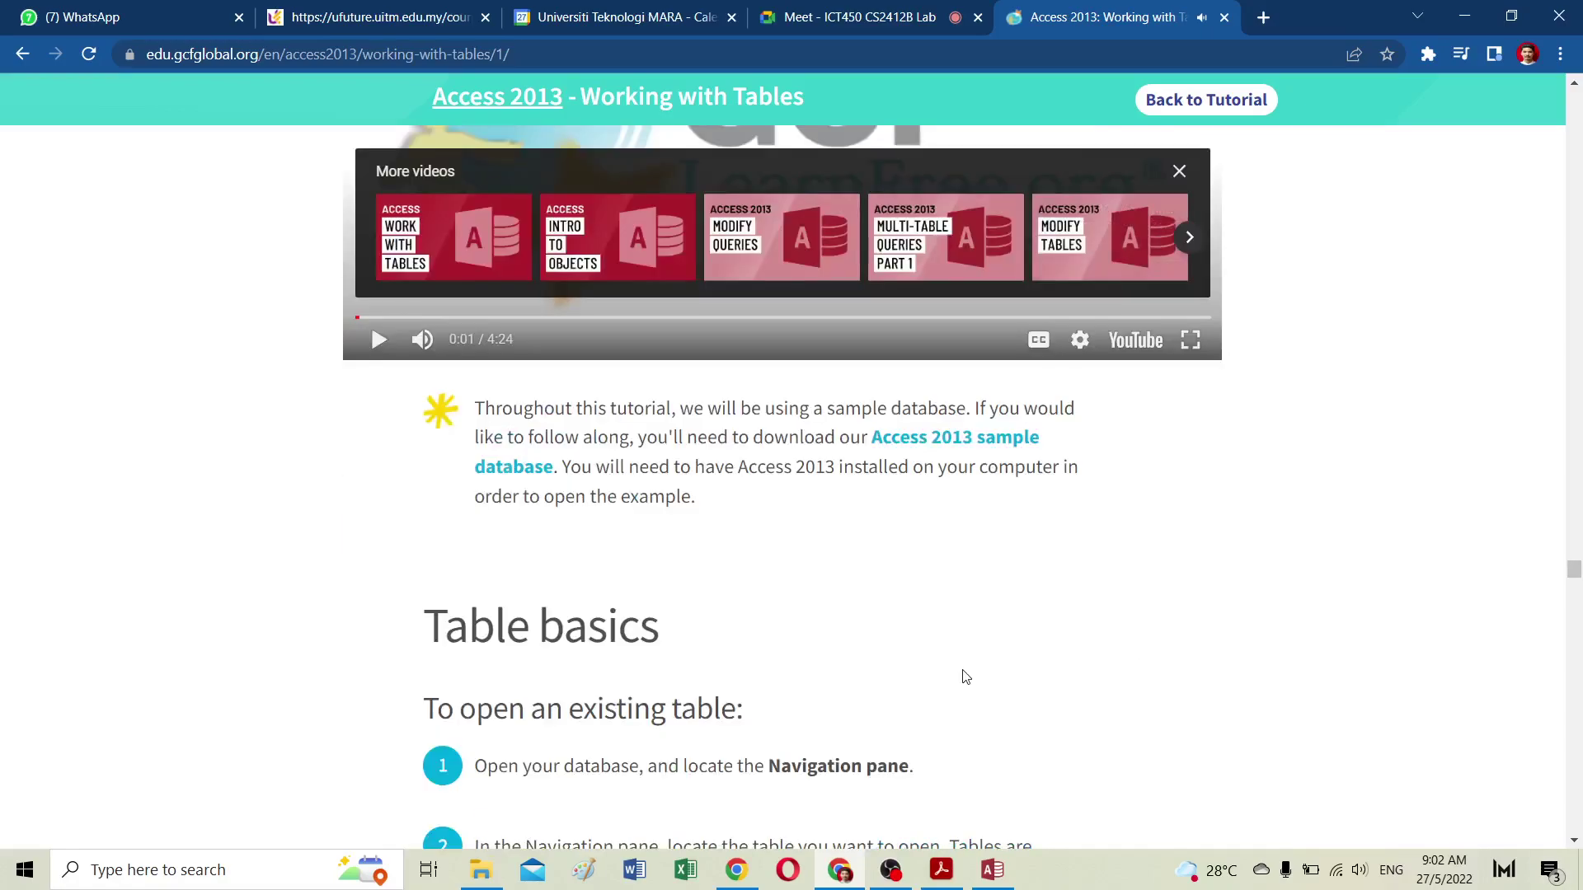
scroll(958, 657, down, 5)
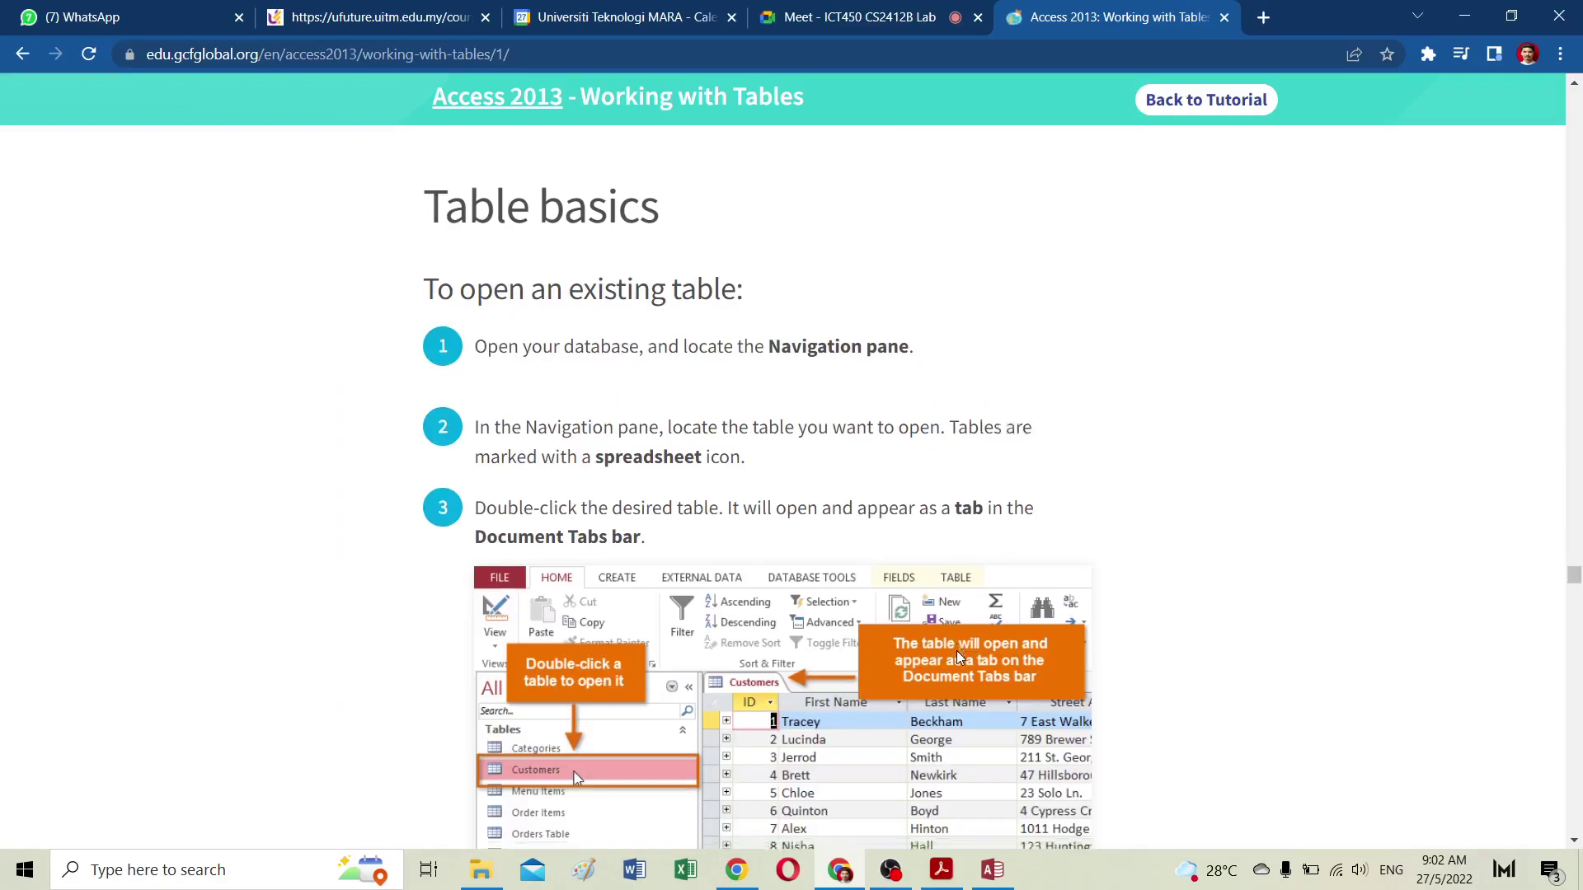
scroll(959, 657, down, 4)
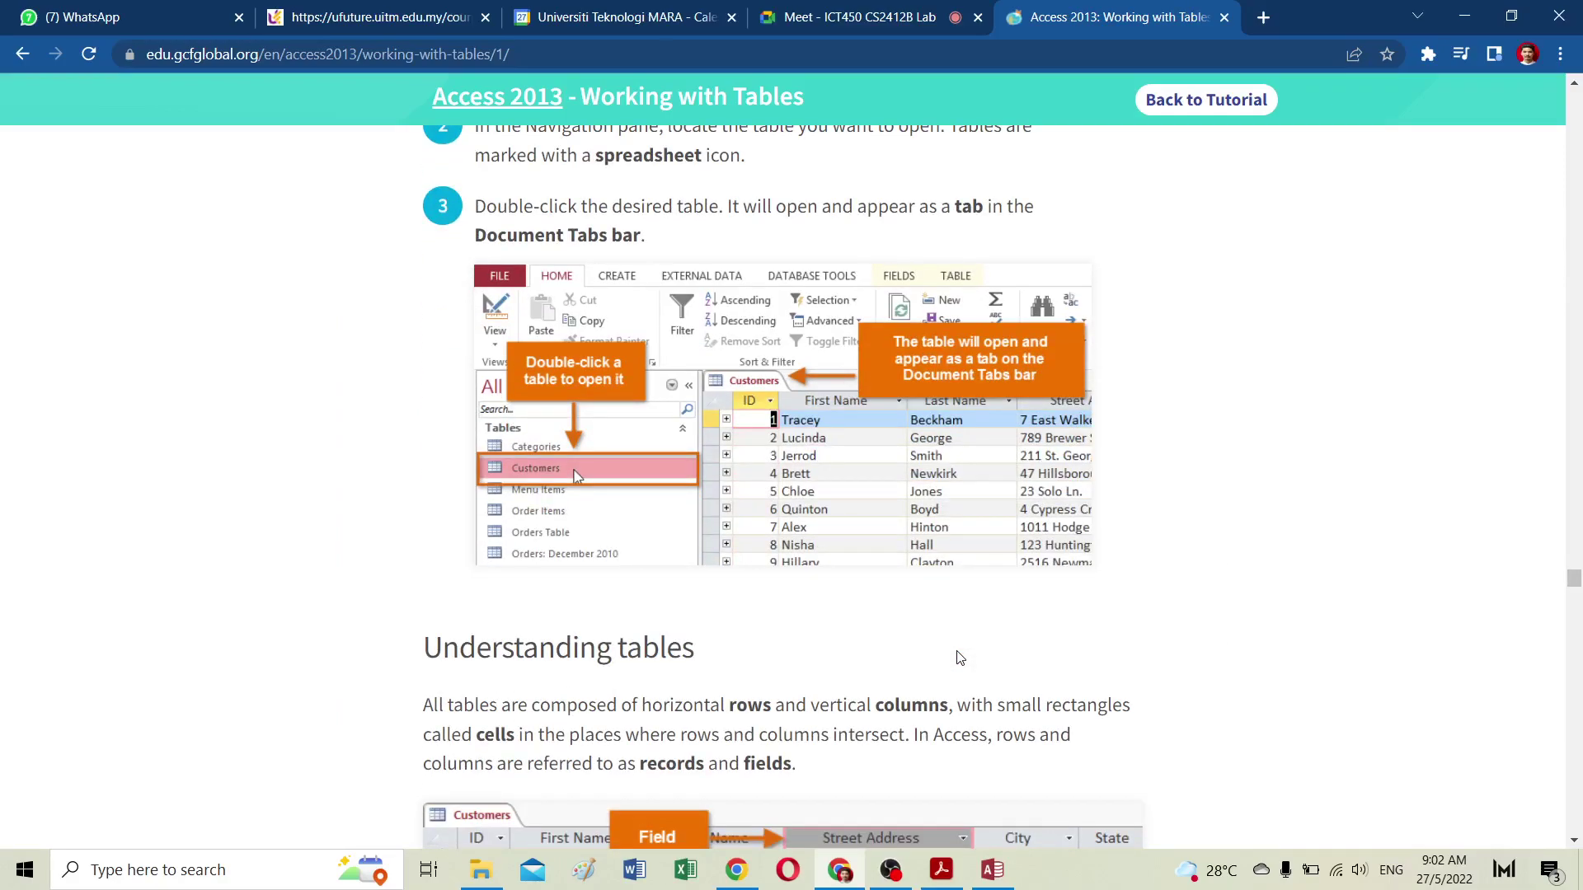
scroll(959, 657, down, 10)
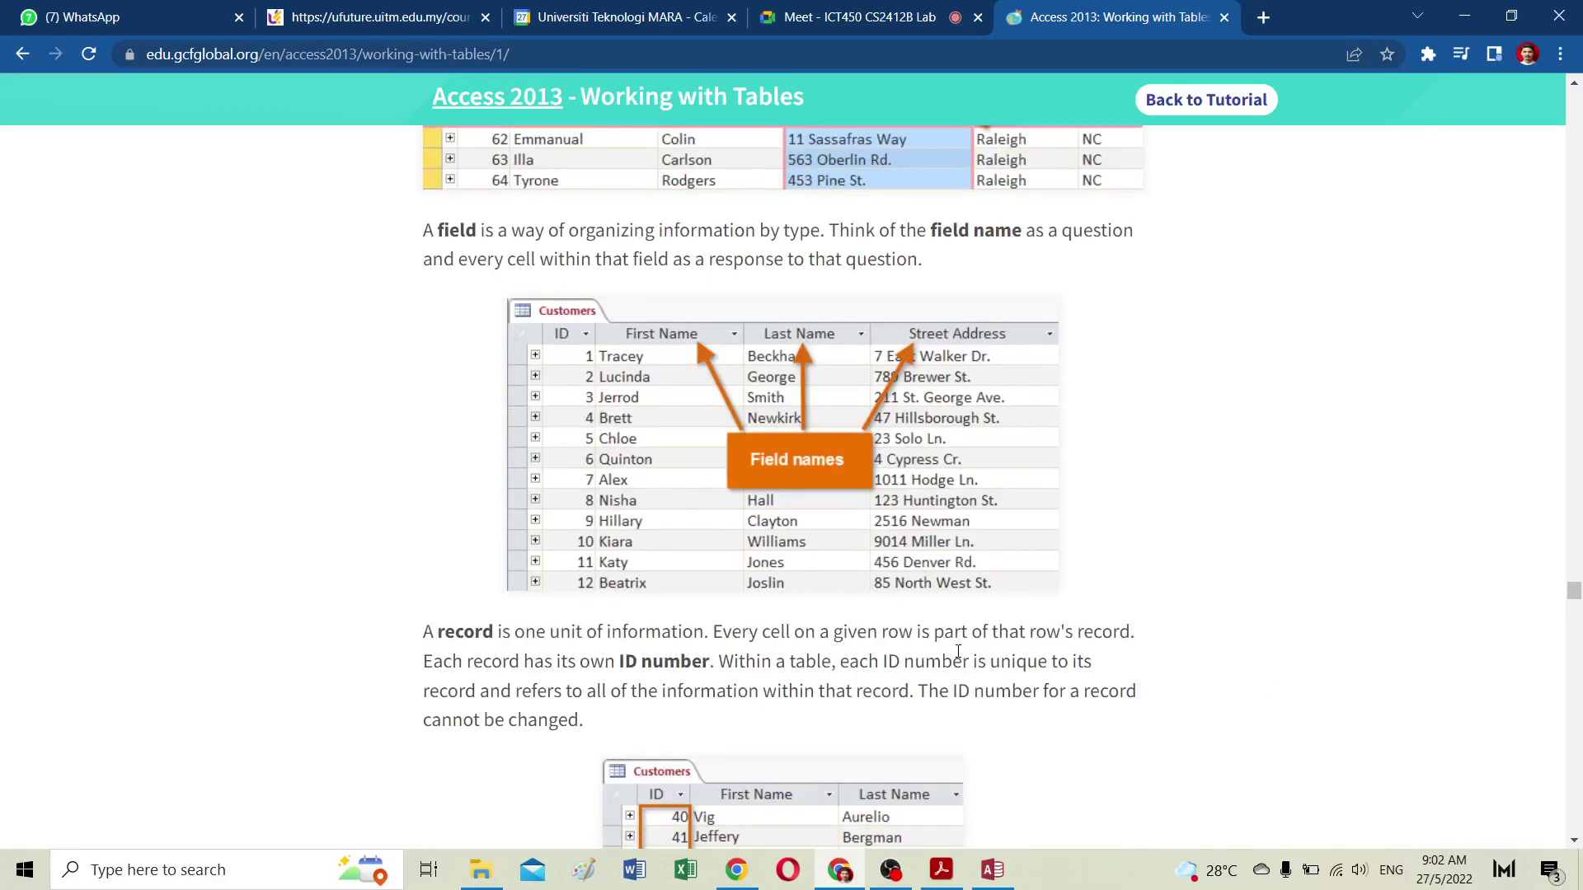
scroll(748, 548, up, 6)
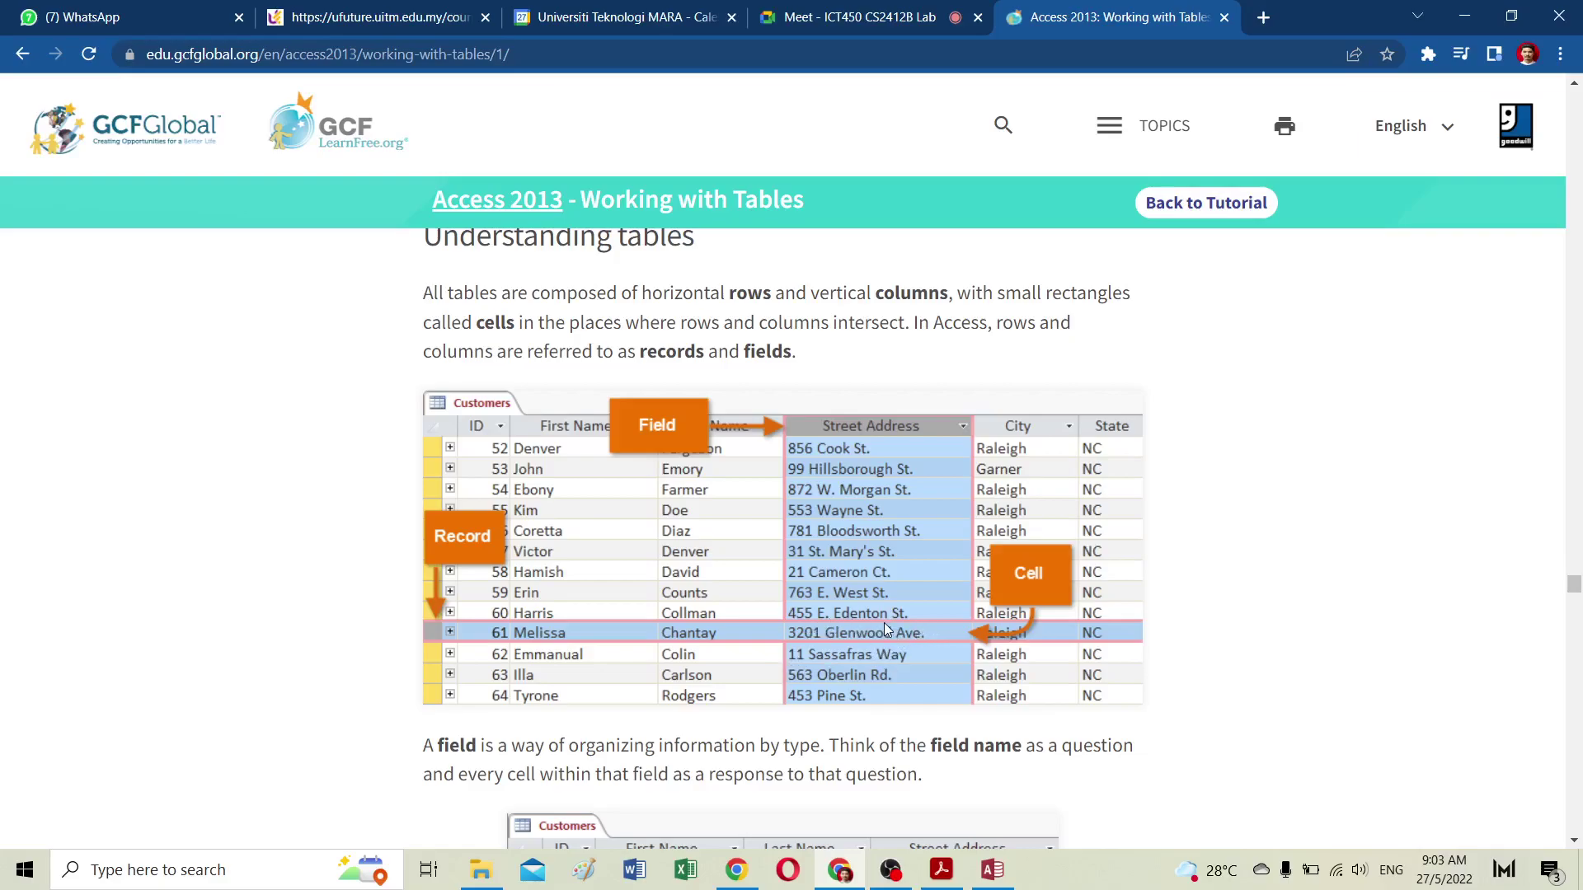
Step: Scroll the lesson to the Adding records section, then bring the Access Customers table forward
scroll(870, 616, down, 6)
scroll(872, 624, down, 5)
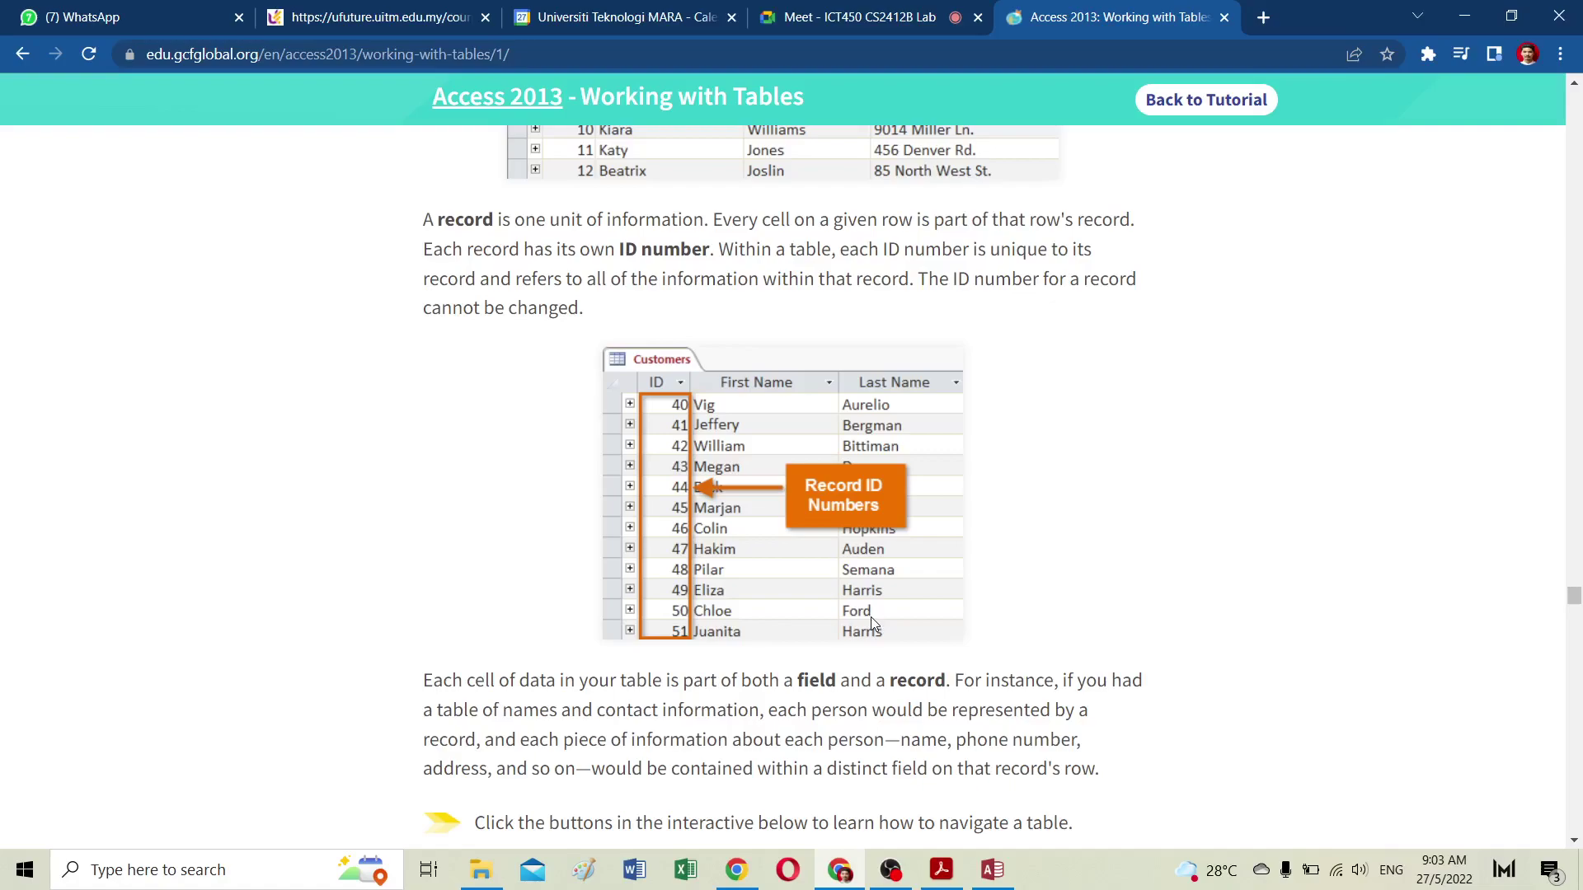
scroll(871, 616, down, 11)
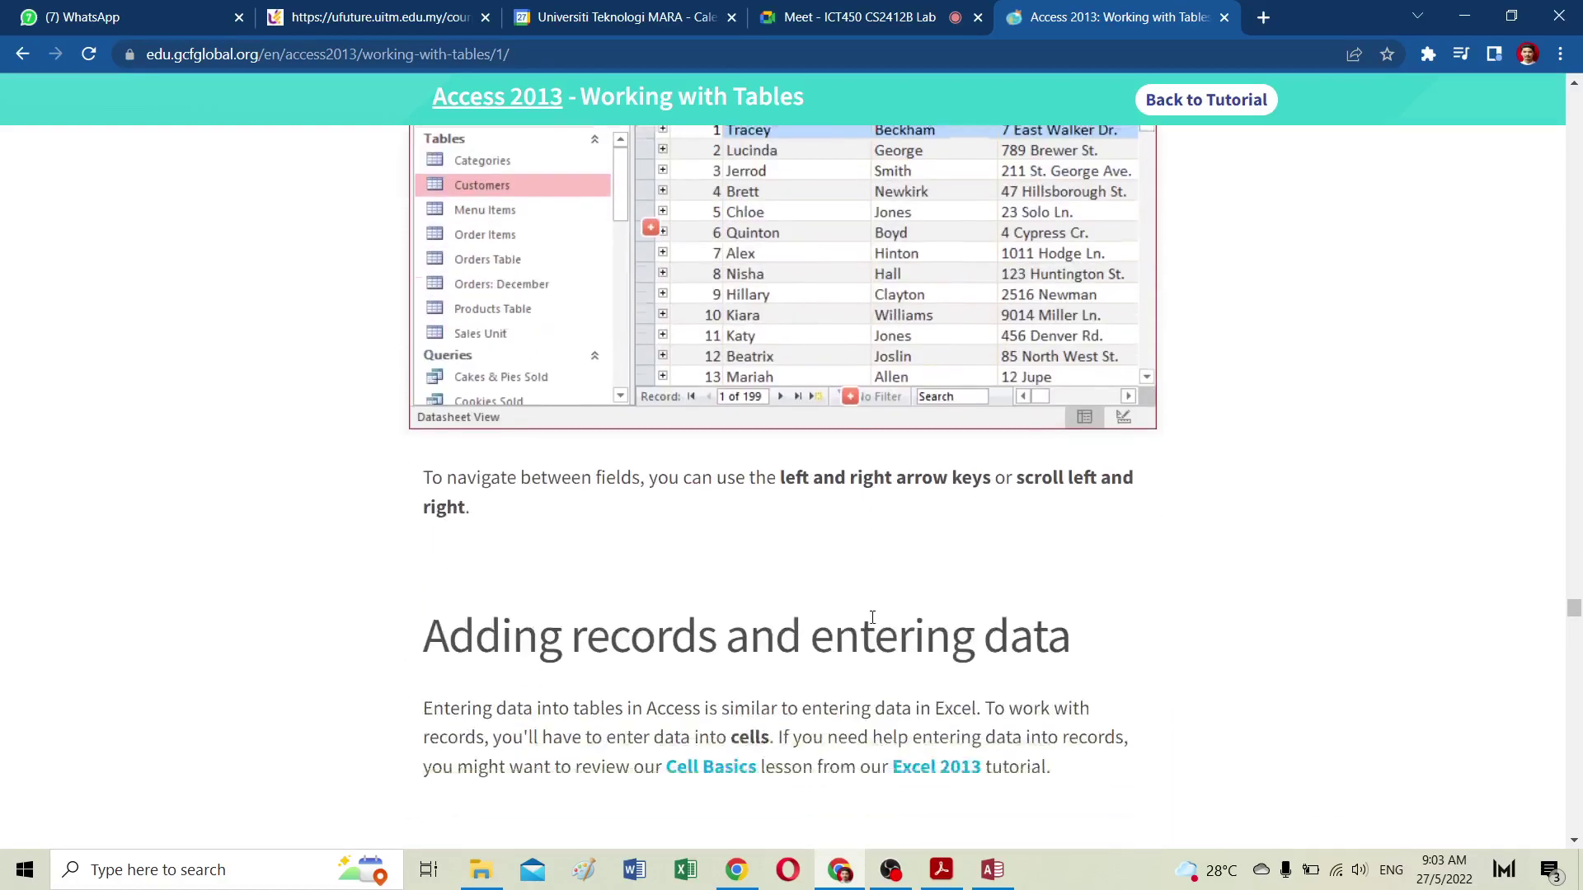
scroll(872, 617, down, 13)
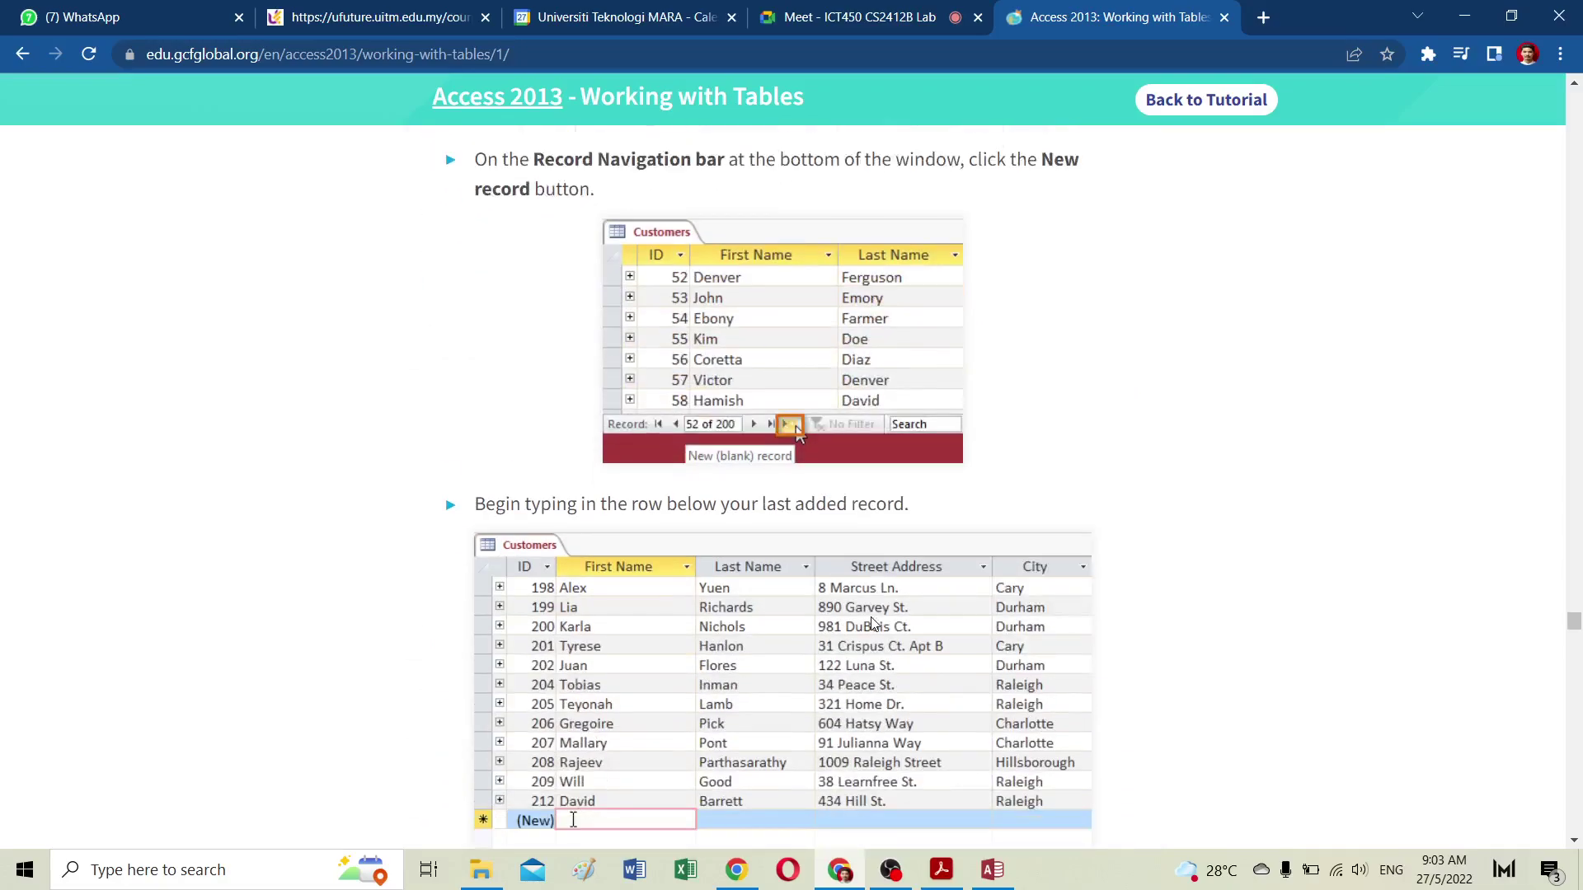
scroll(872, 623, down, 3)
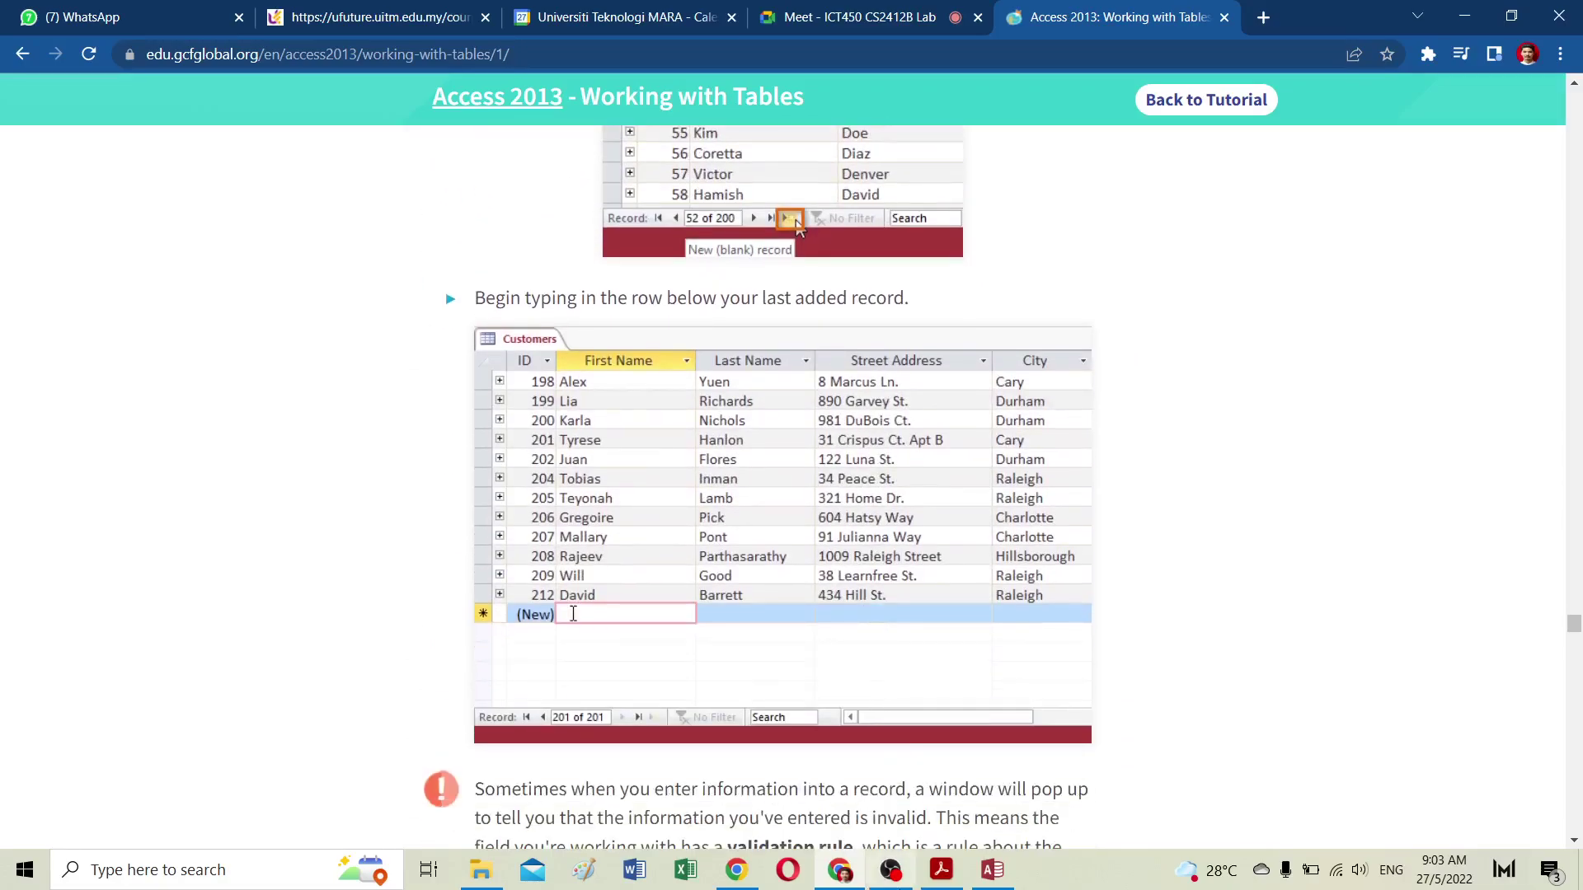
click(989, 874)
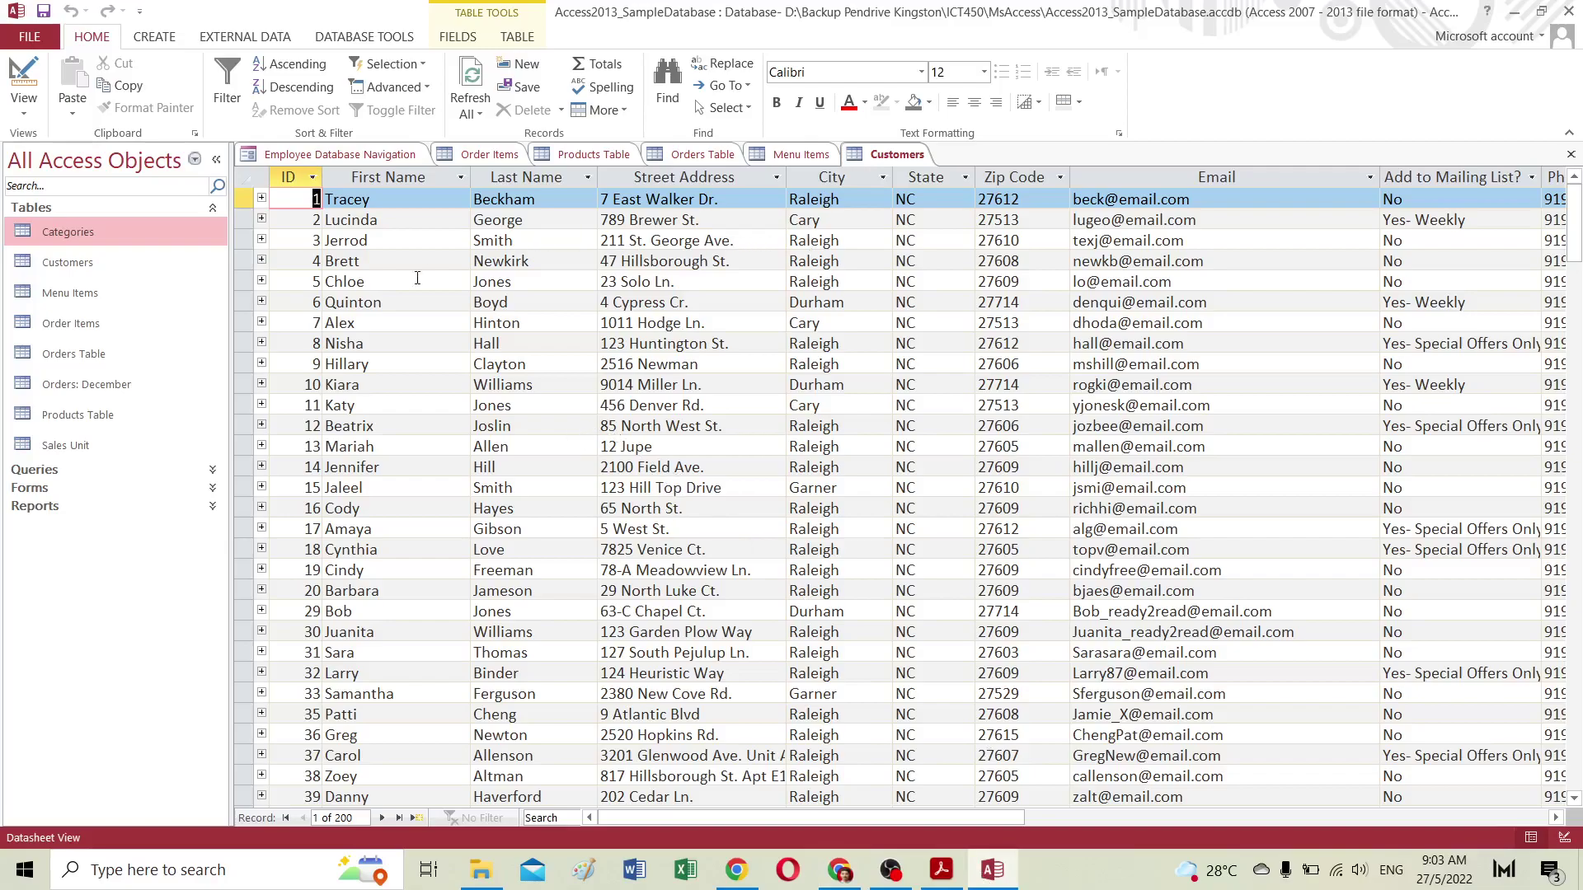
Step: Open the Products Table, jump to its last record, then open the Categories table
click(76, 417)
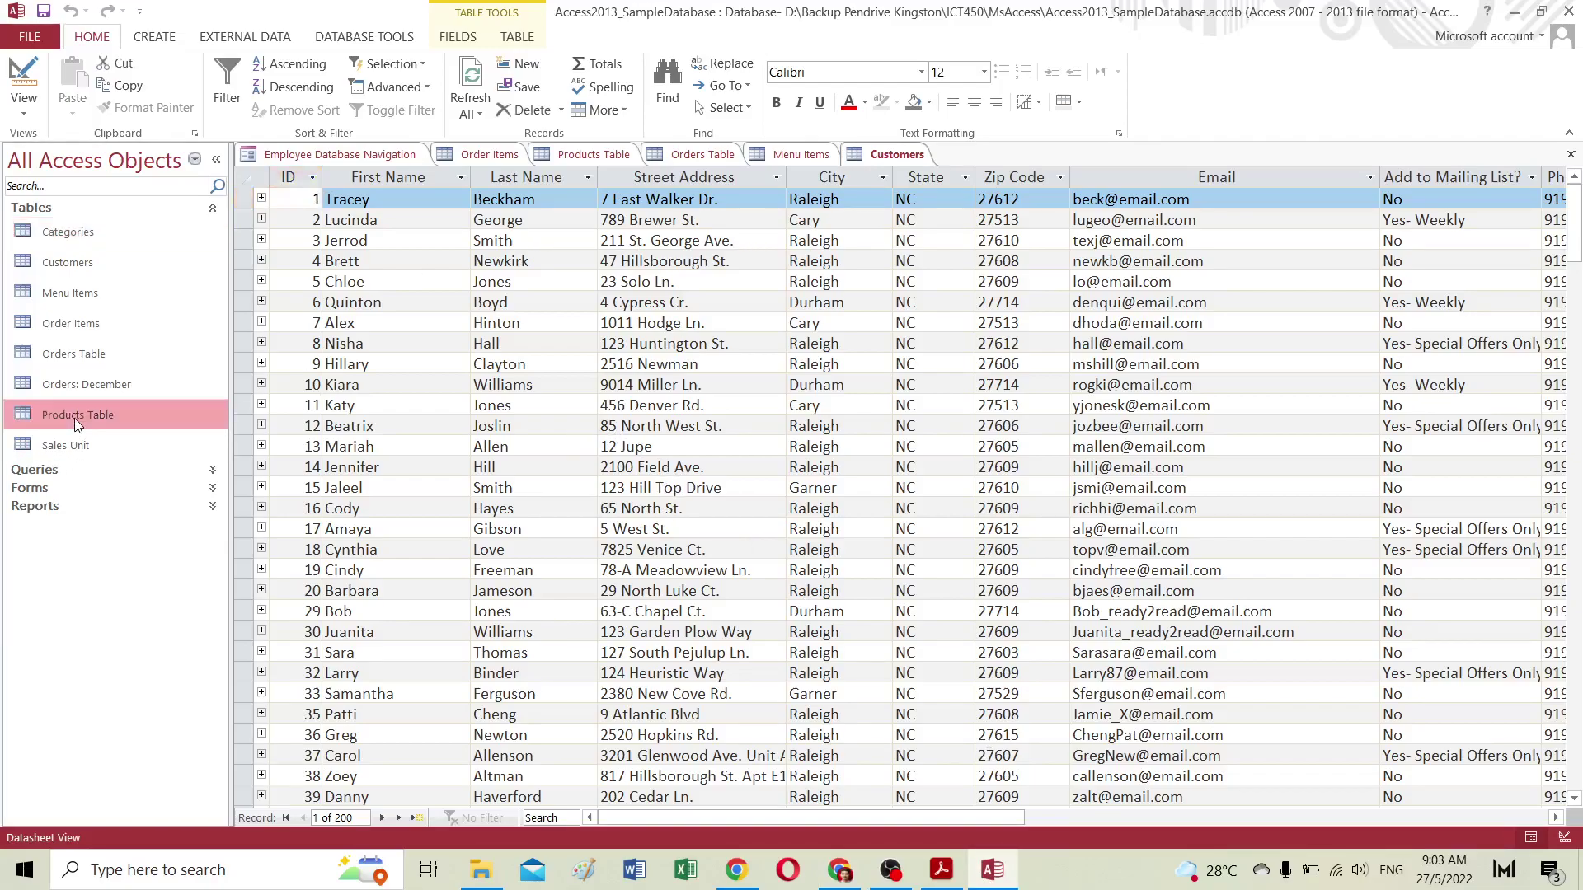
double_click(74, 418)
scroll(428, 449, down, 10)
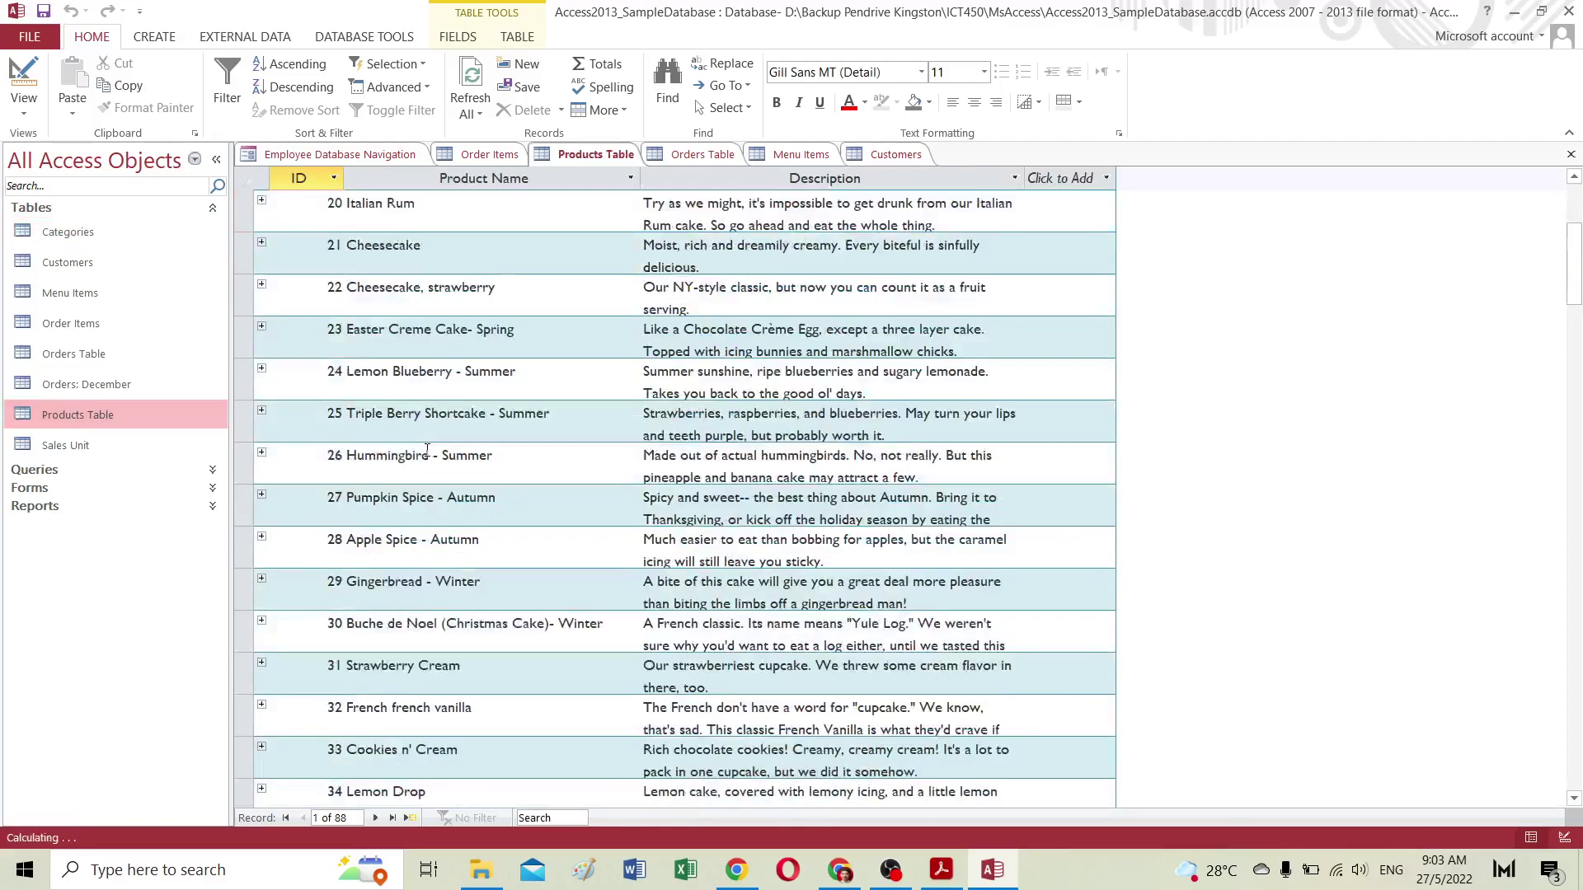
scroll(450, 450, down, 1)
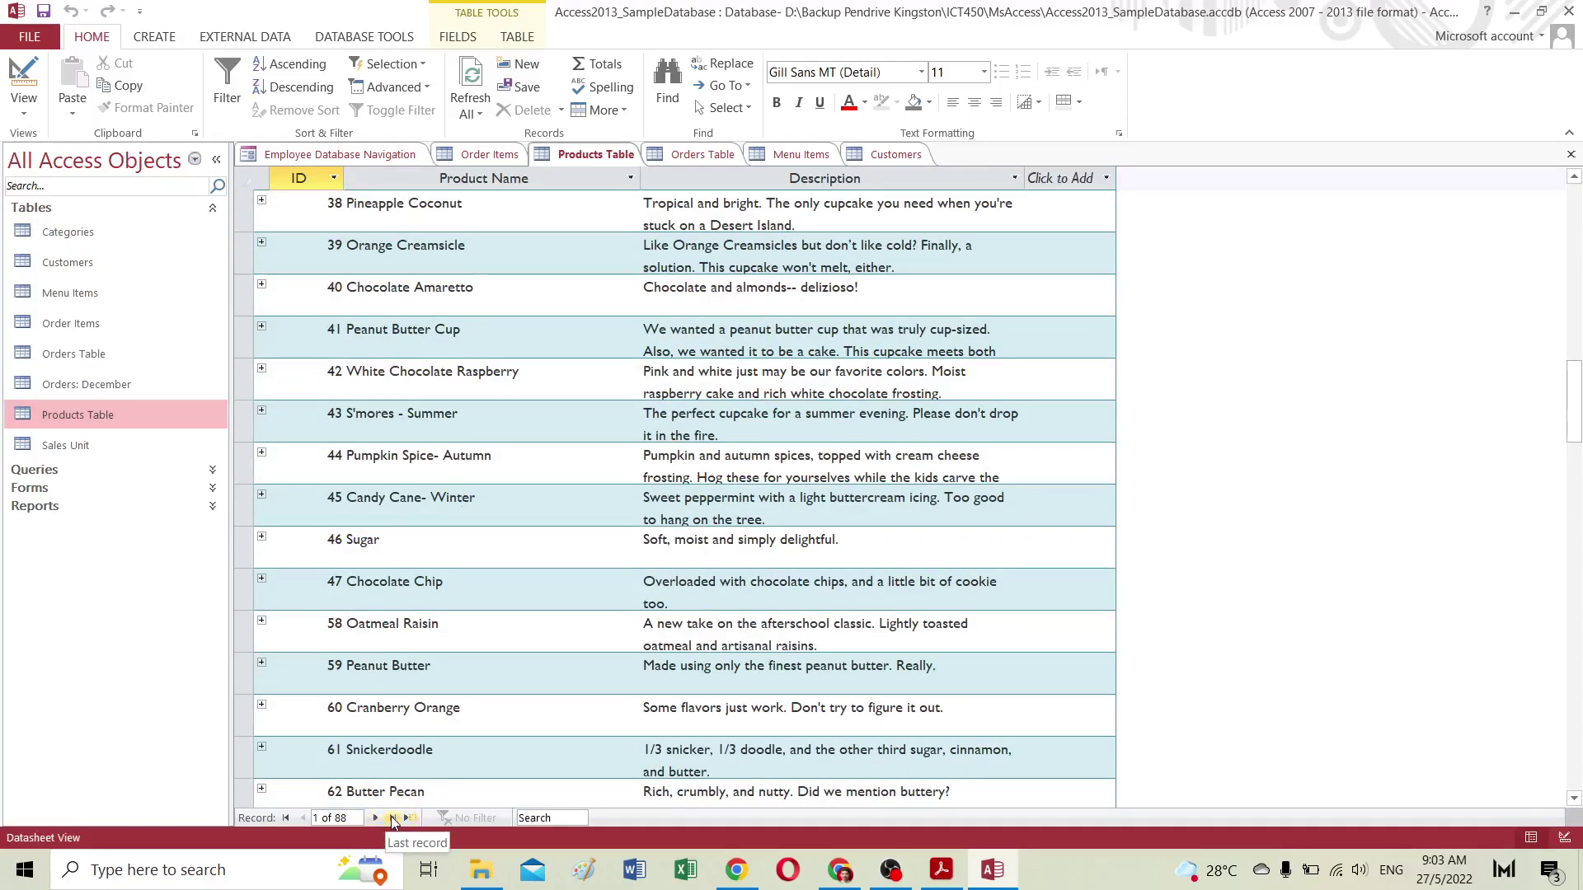
click(393, 818)
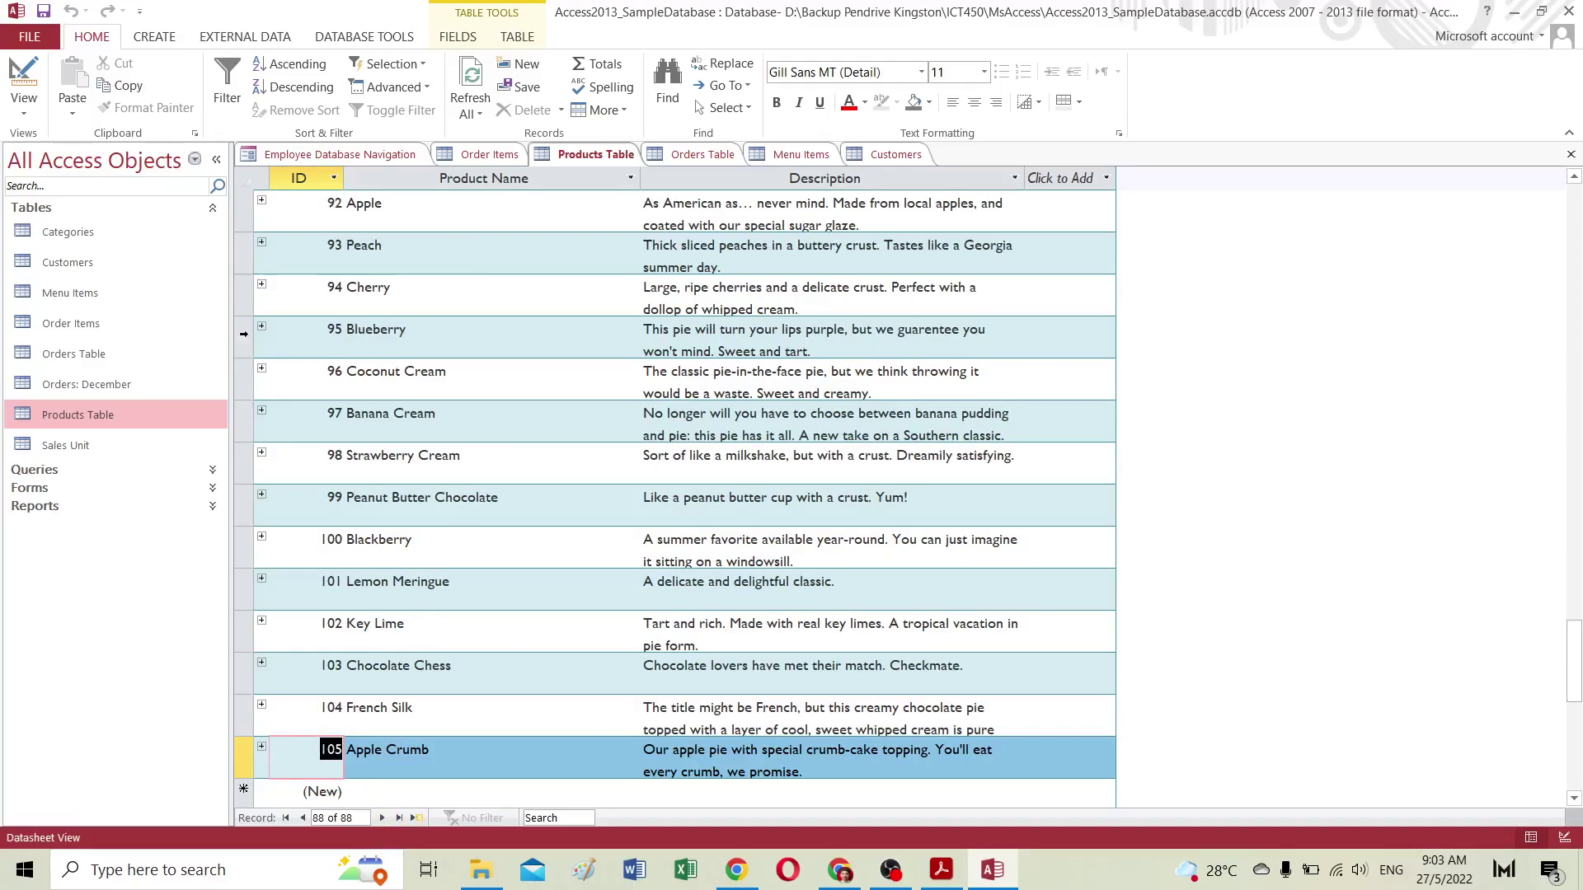
double_click(68, 232)
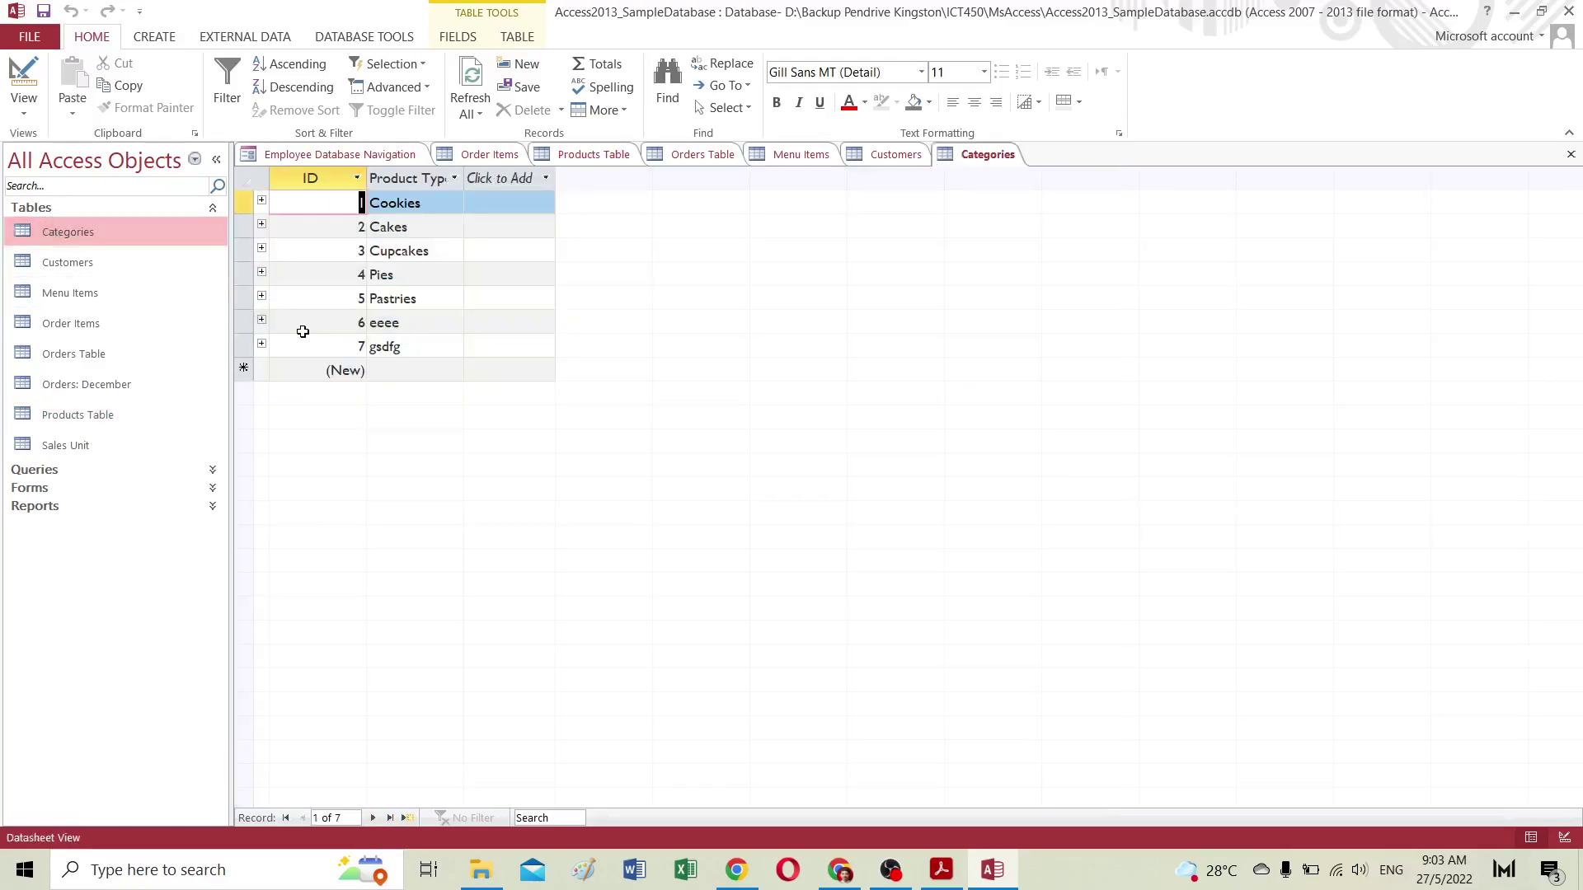
Step: Delete the eeee and gsdfg category records, confirming each deletion
click(246, 321)
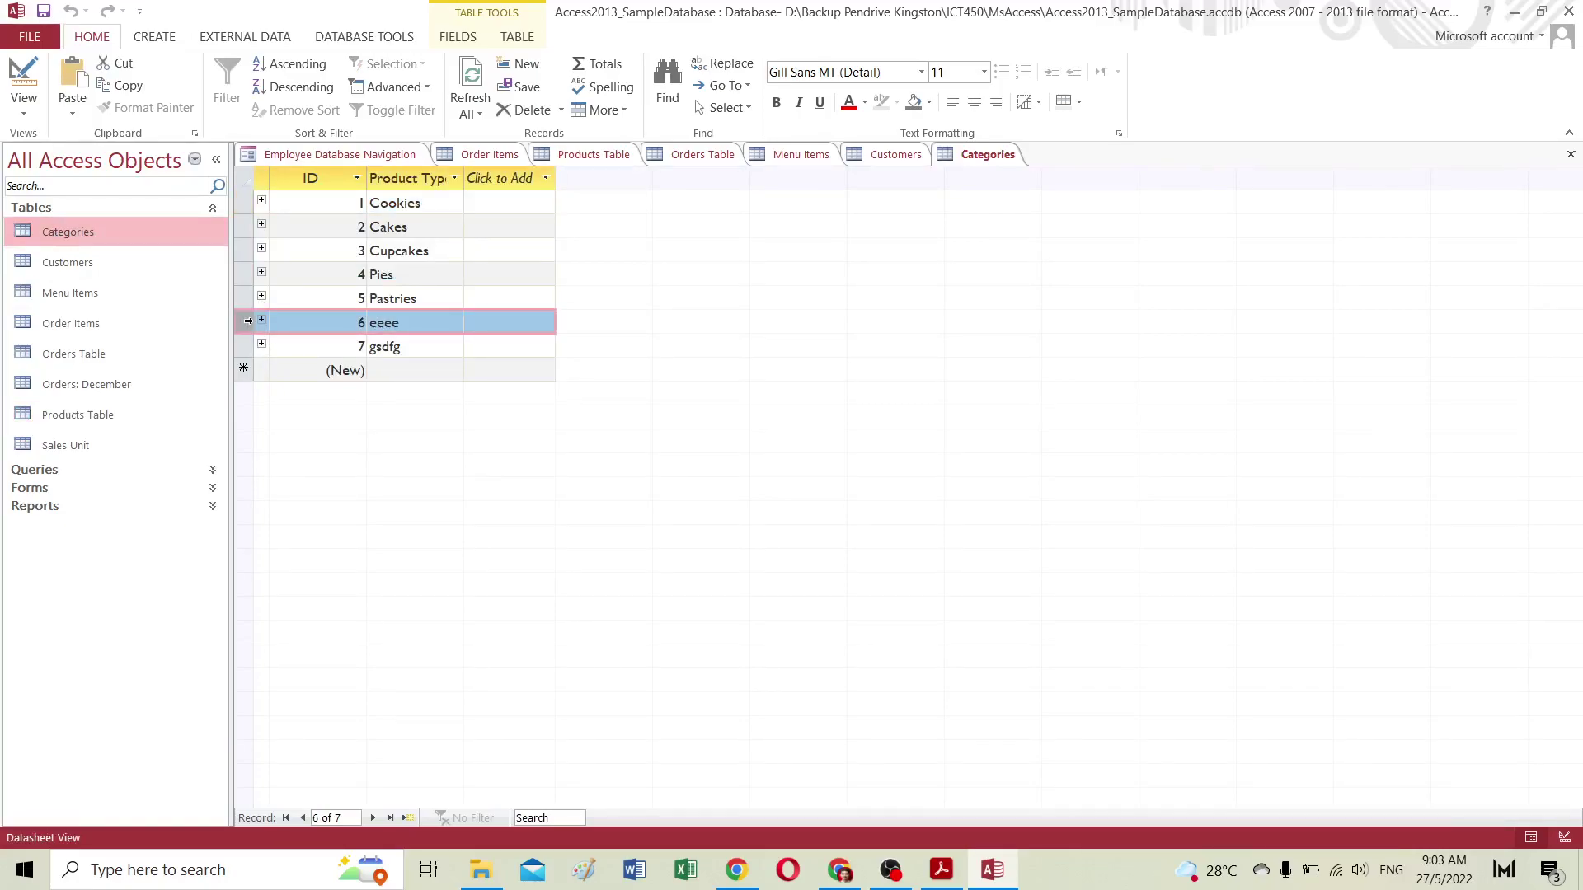
click(515, 110)
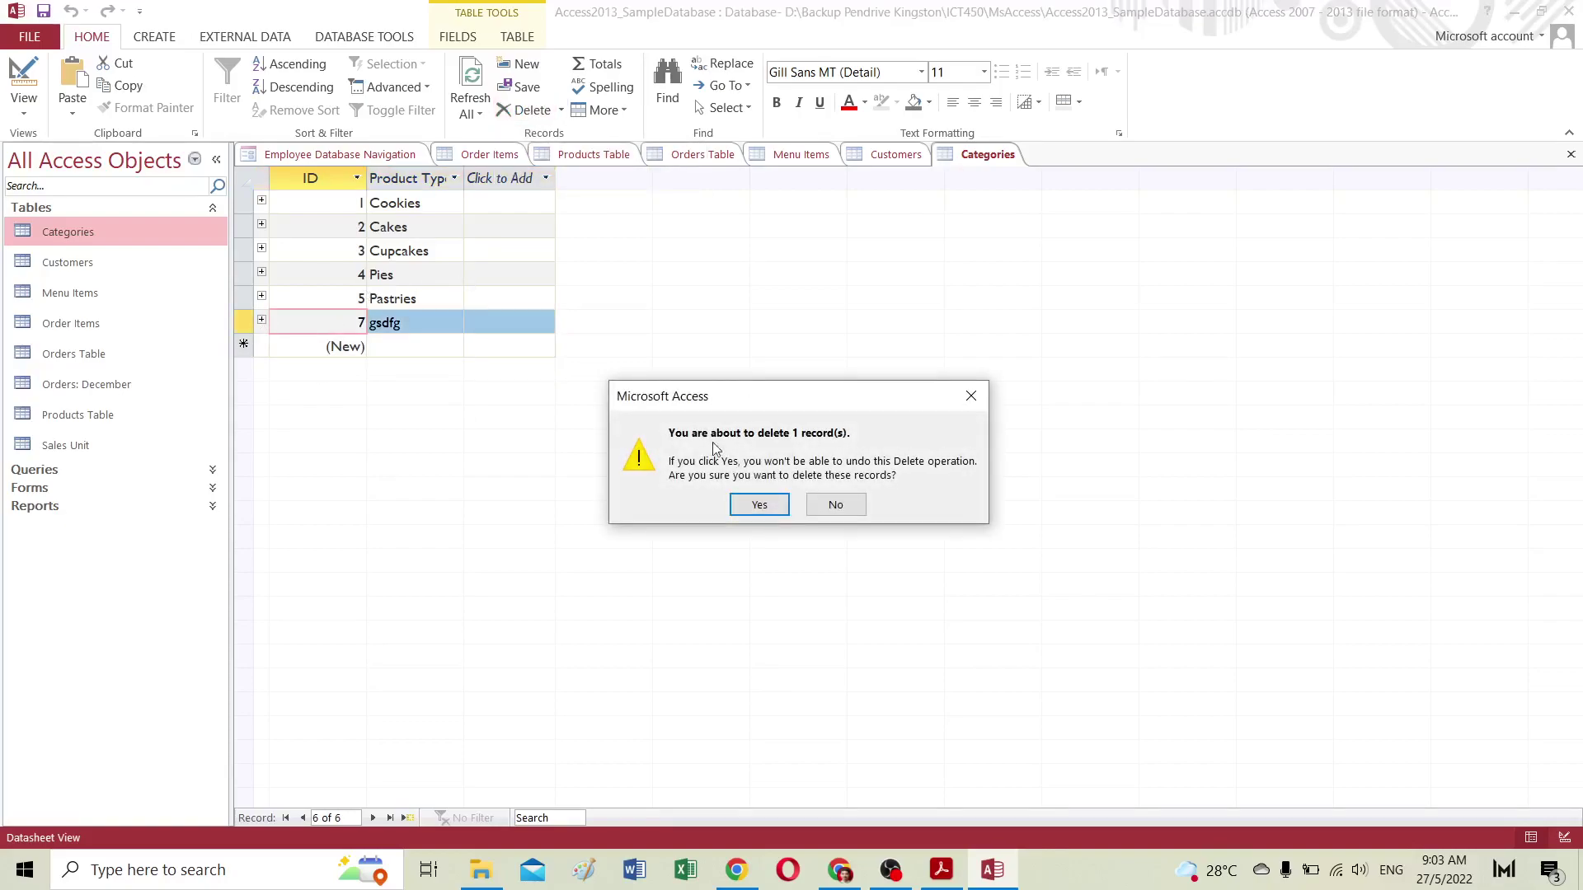
click(753, 502)
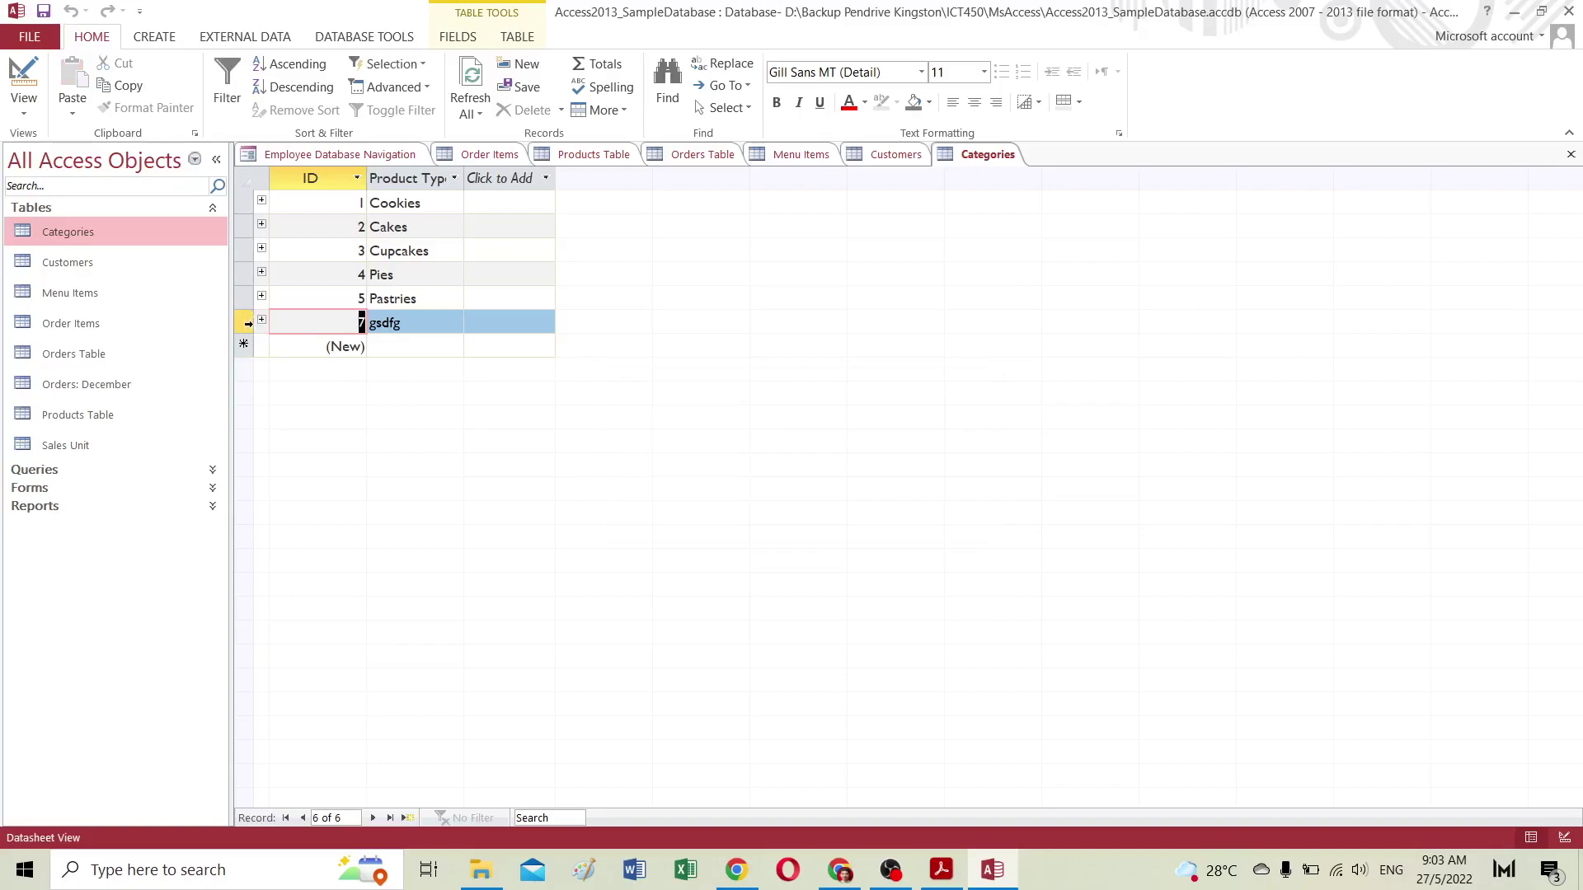
click(248, 323)
click(528, 110)
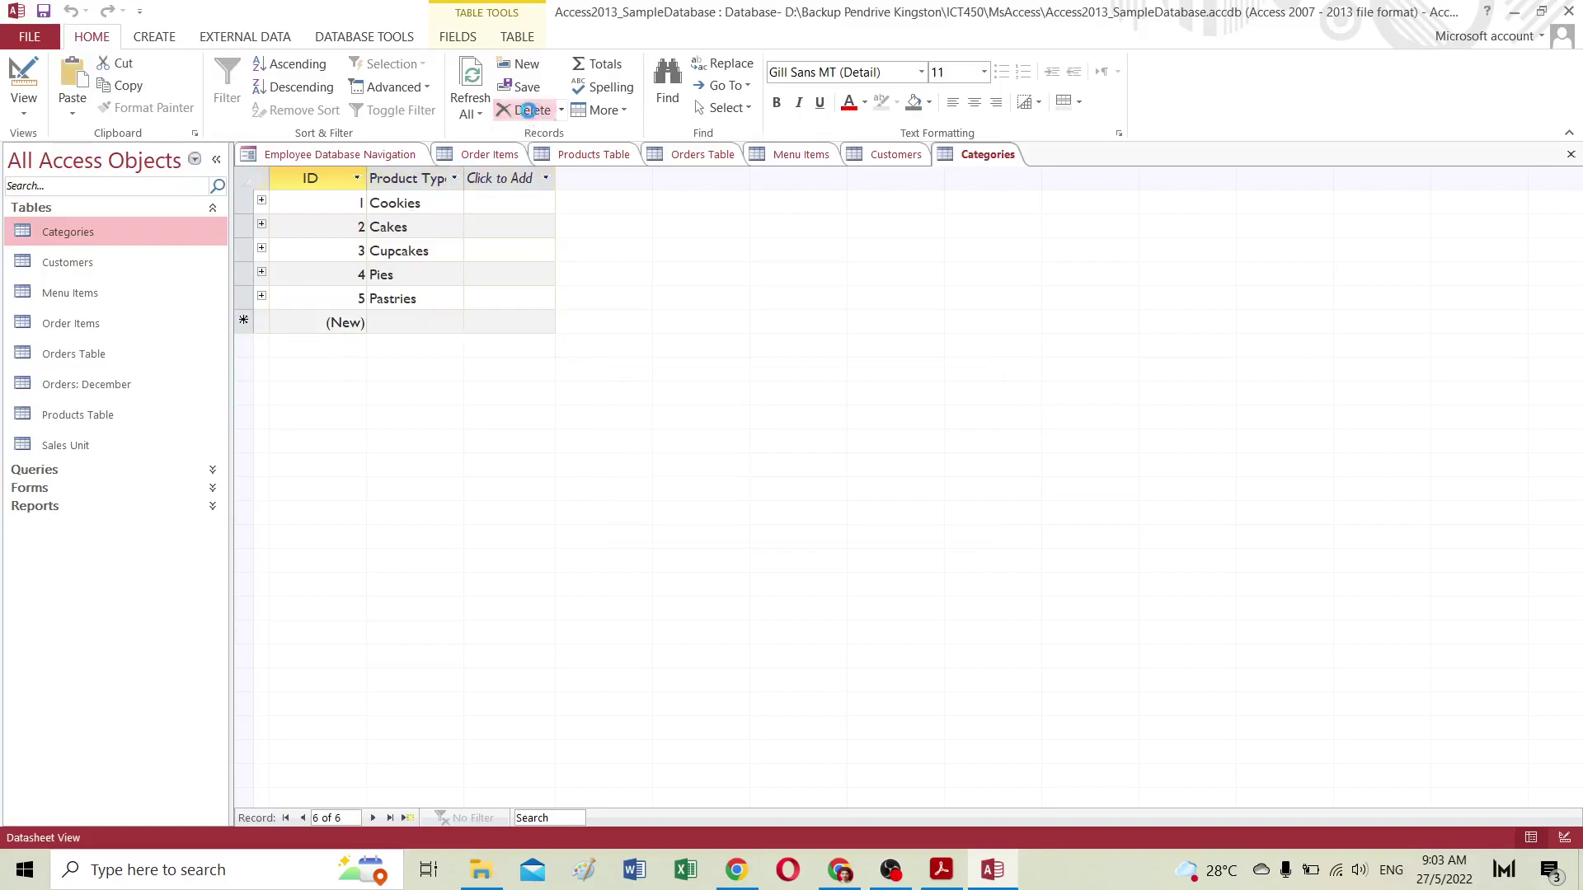
click(754, 503)
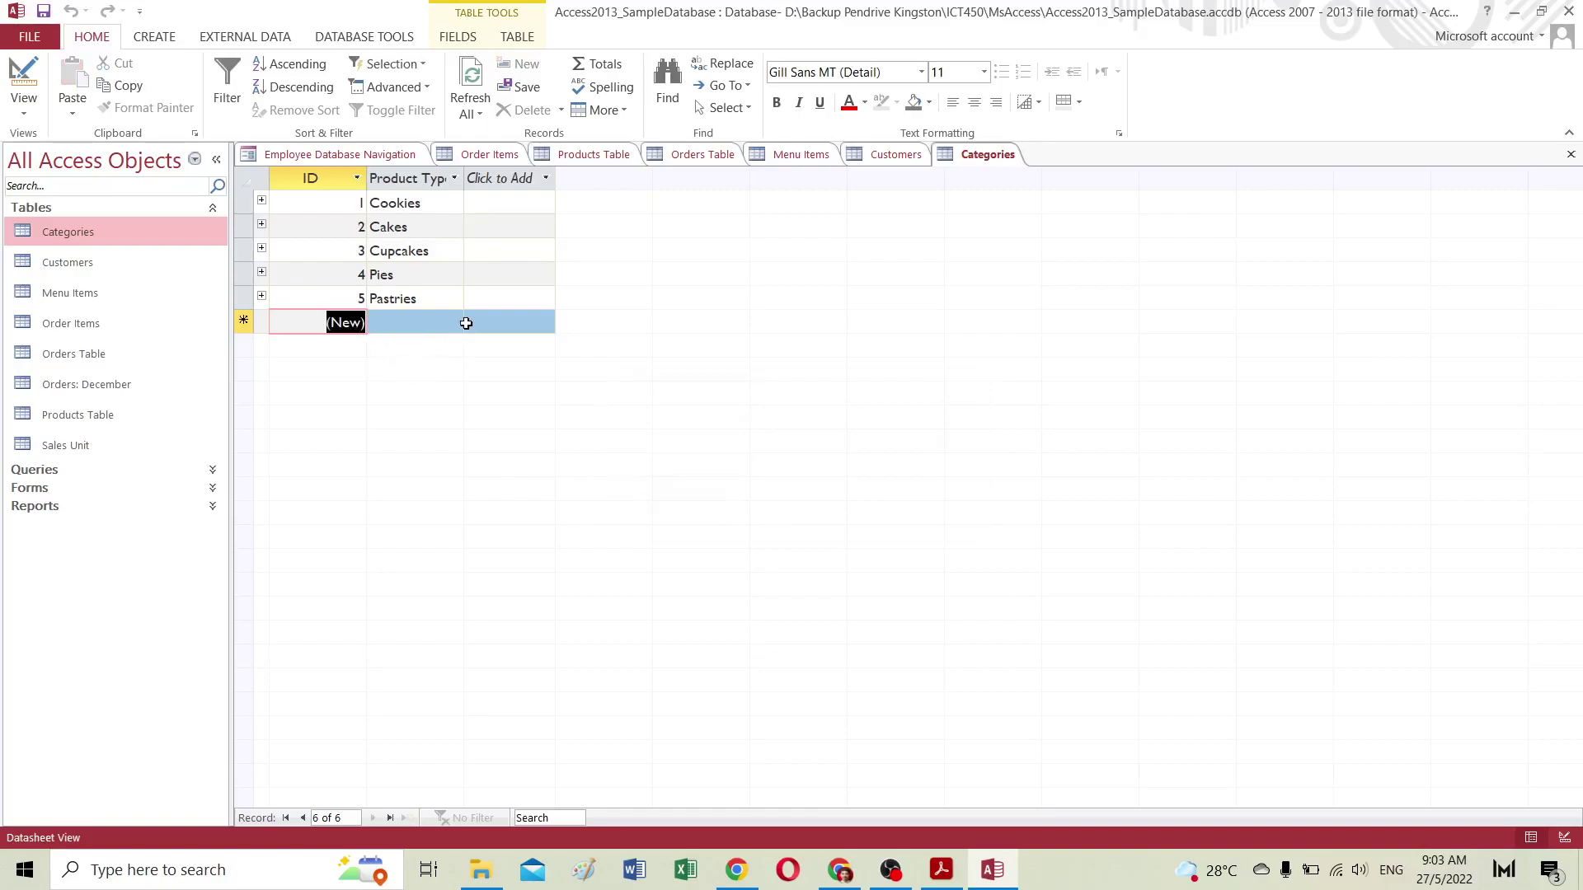
Step: Add three new product types: afafafa, agghhhh and hhhhh
click(407, 321)
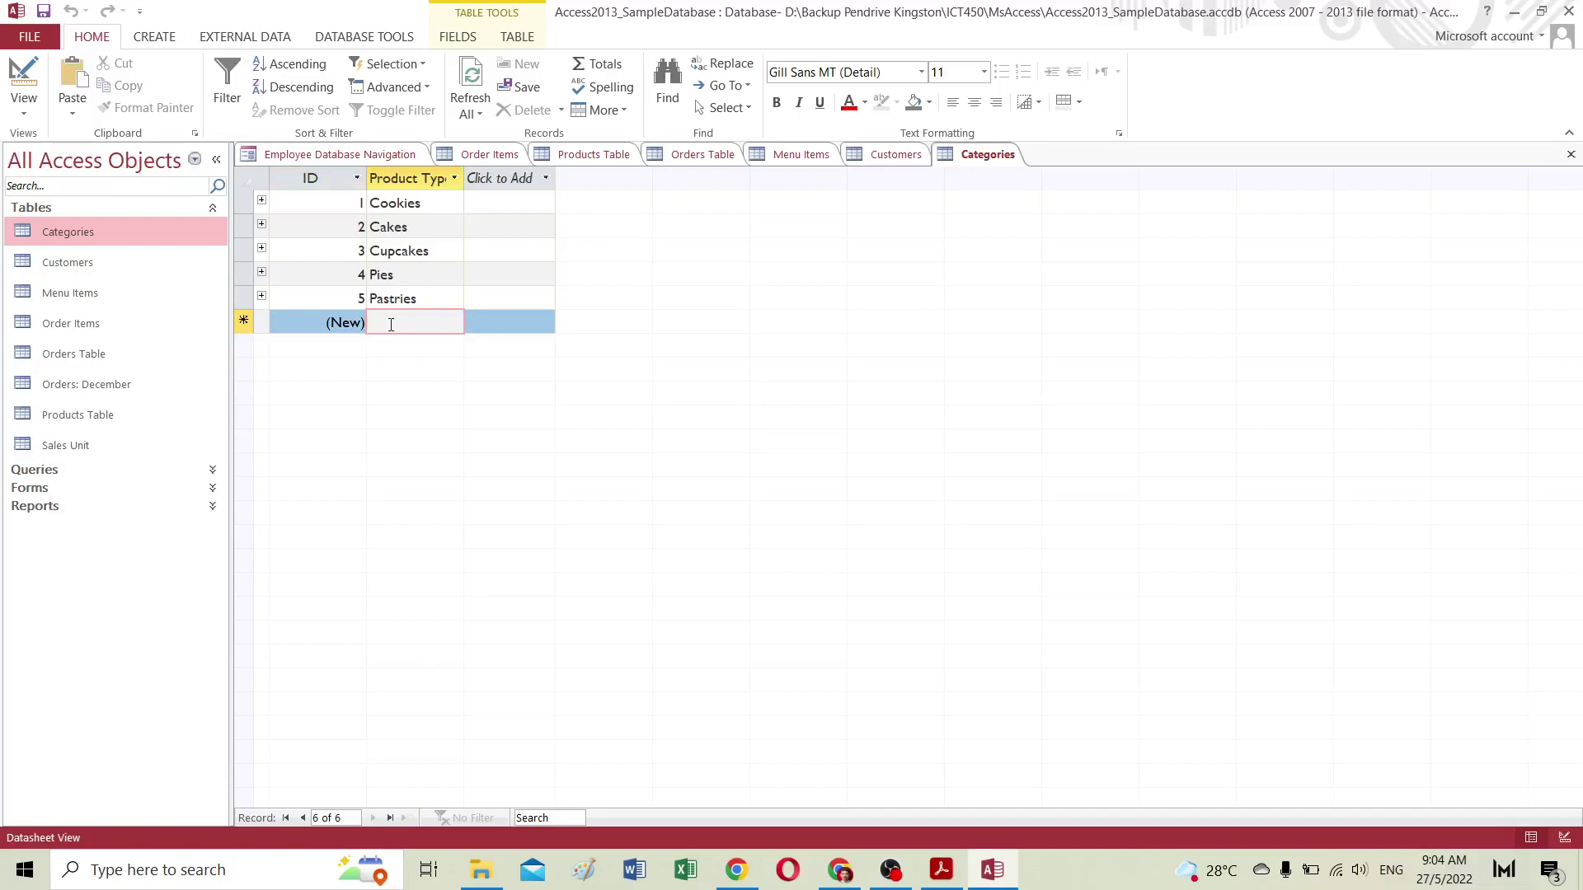
text(afafafa)
click(394, 346)
text(ag)
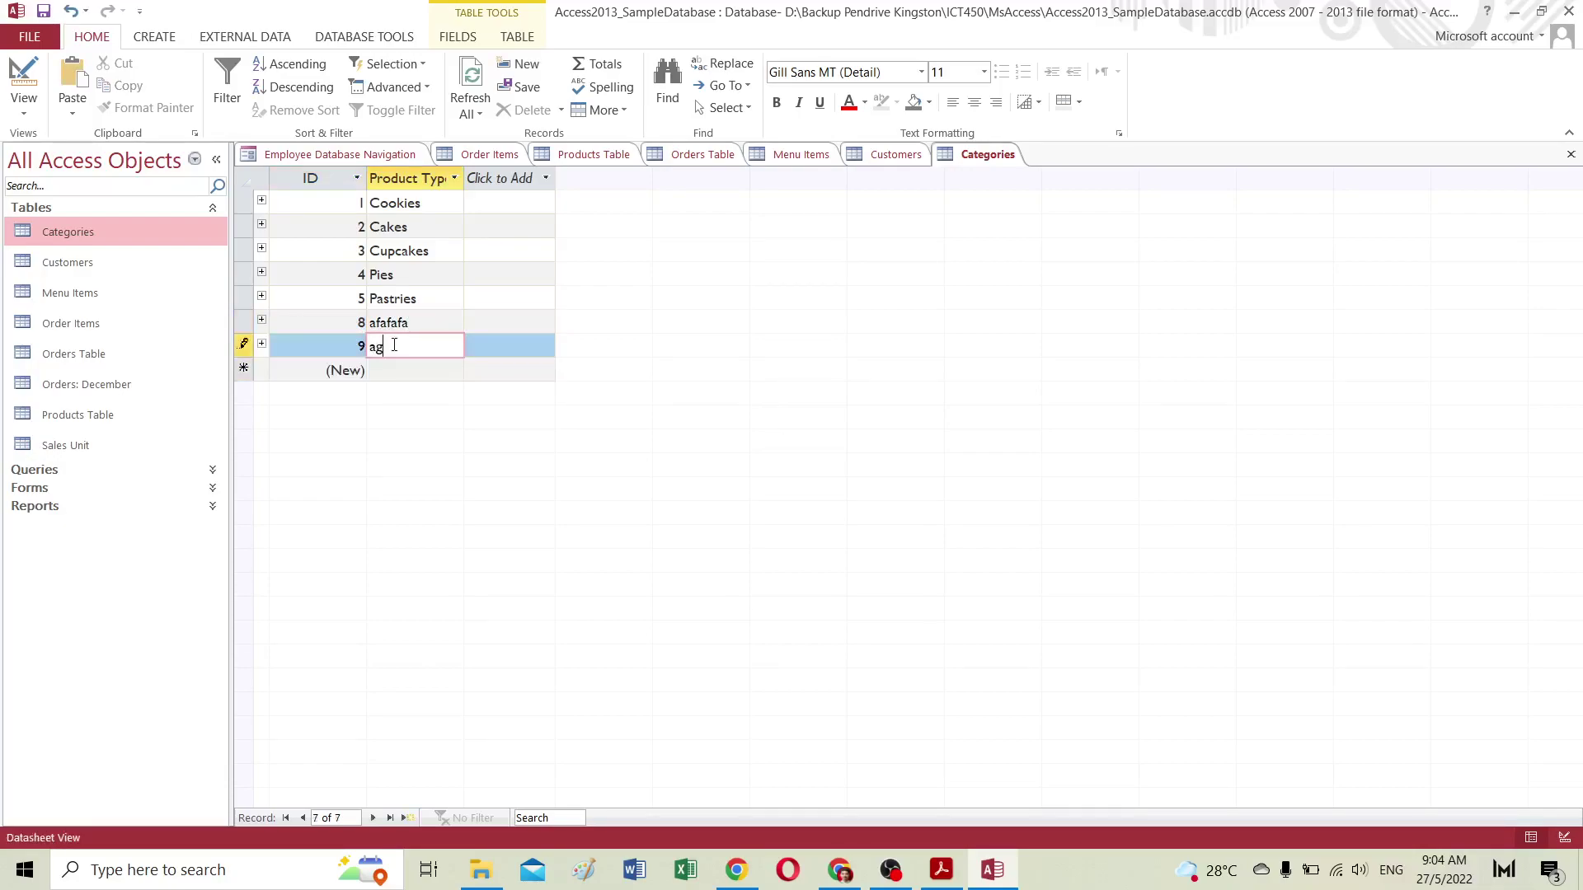
text(ghhhh)
click(397, 370)
text(hh)
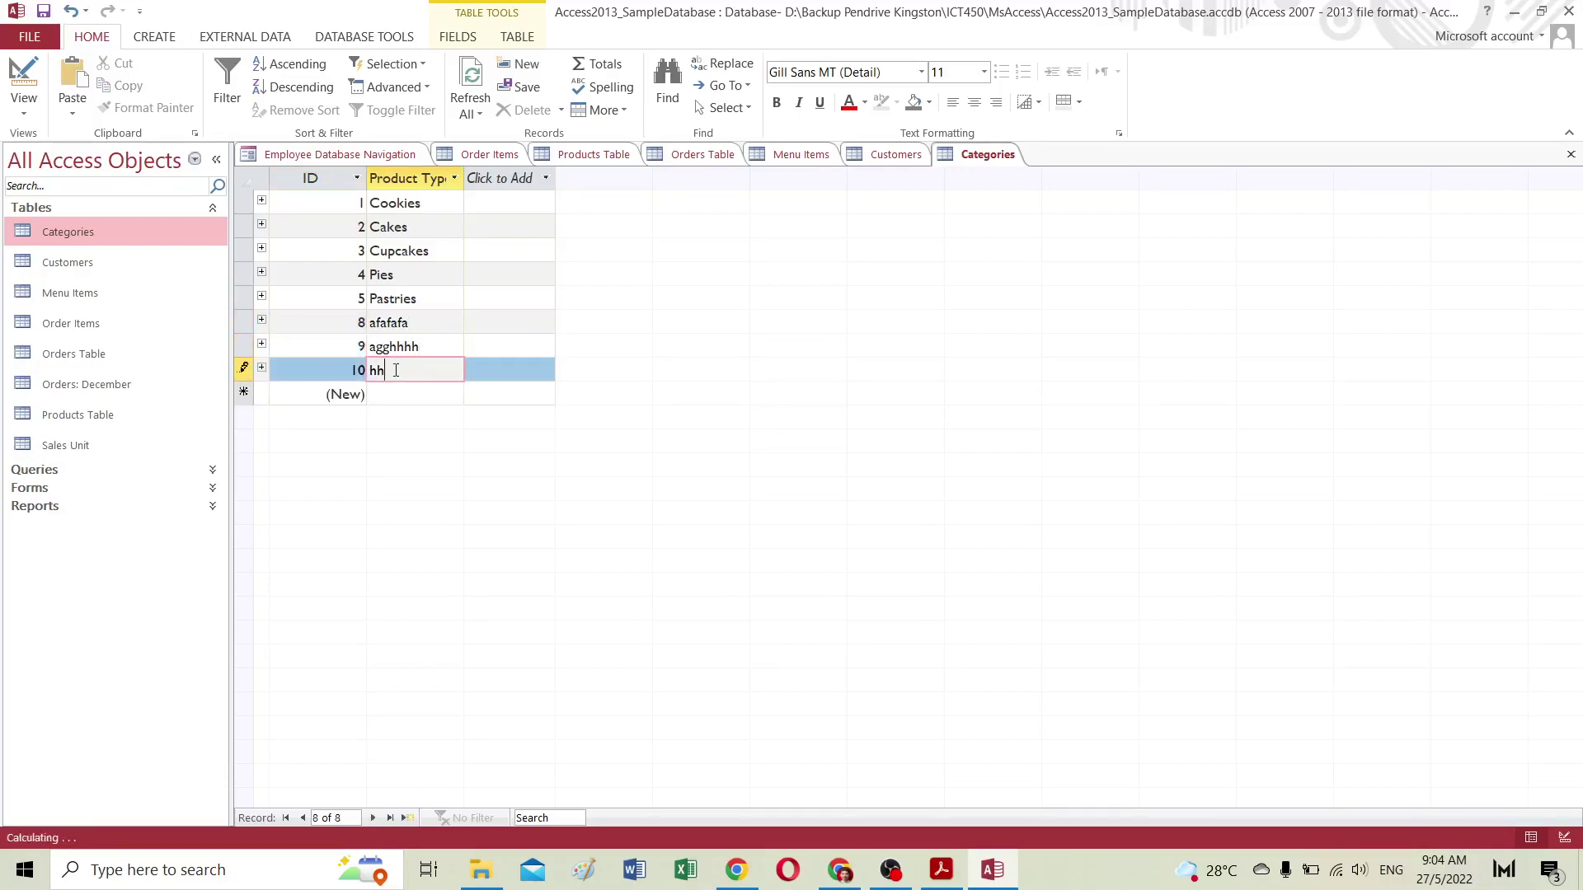
text(hhh)
click(383, 394)
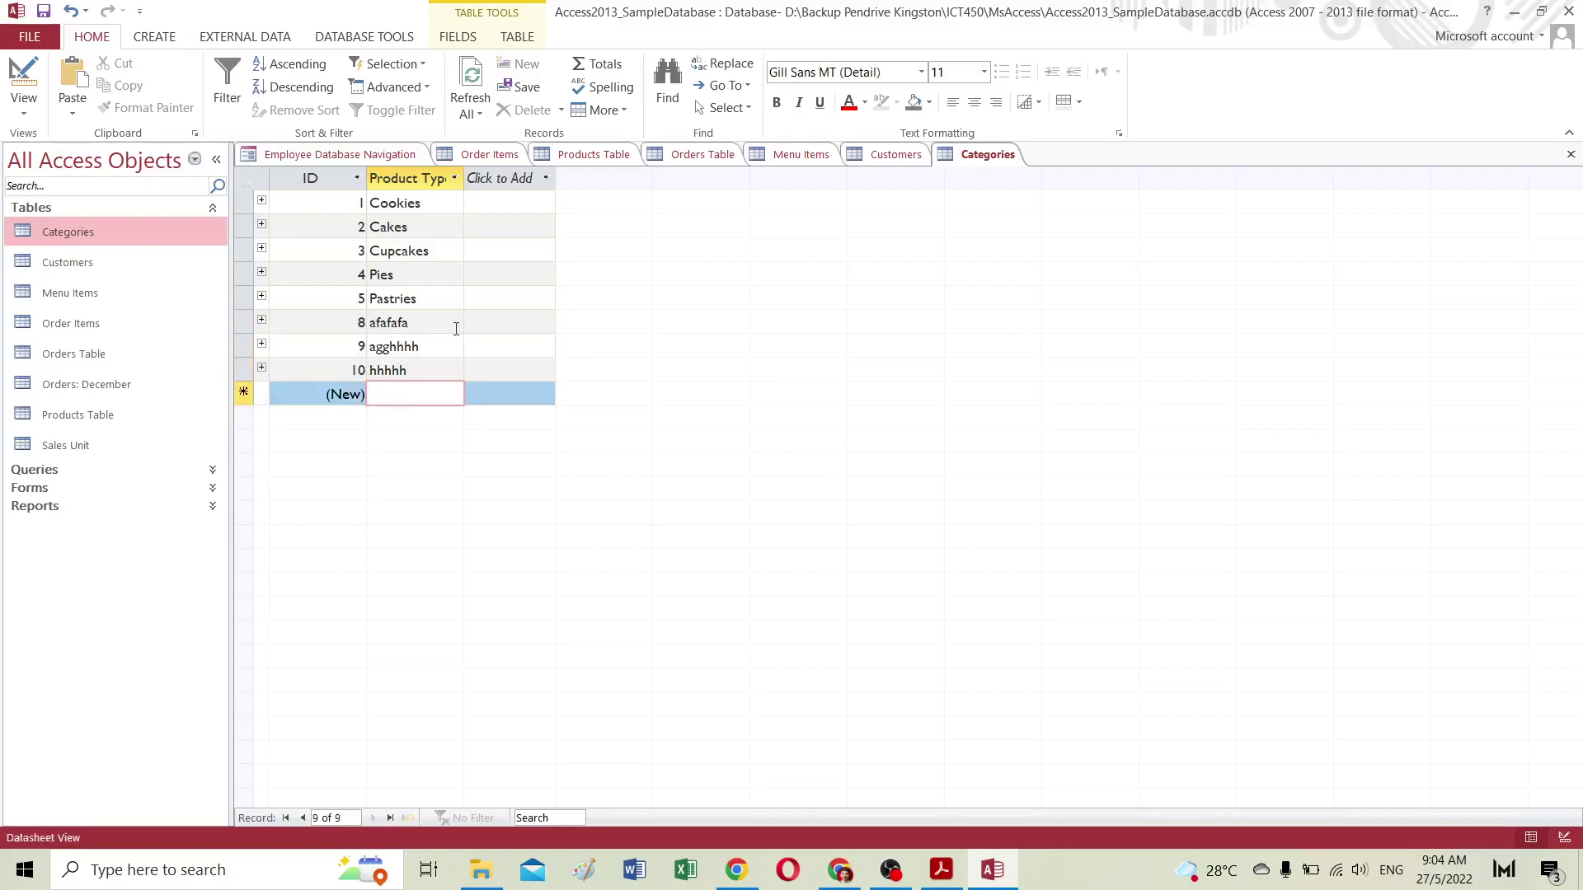
Step: Delete test records 8, 9 and 10 (afafafa, agghhhh, hhhhh), confirming each deletion
drag(250, 319, 250, 371)
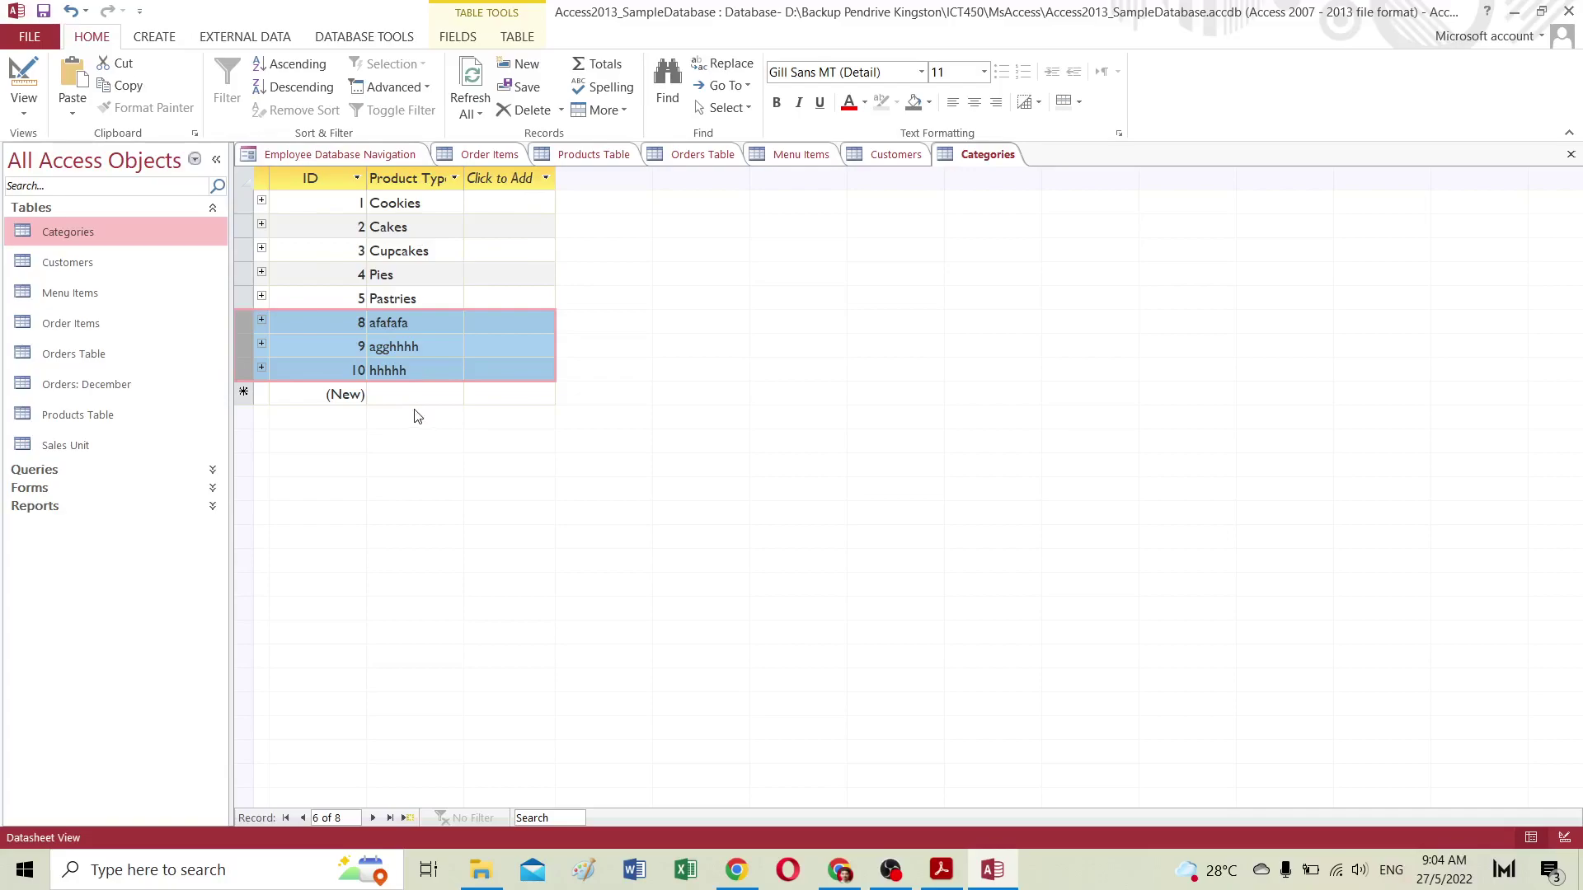
click(278, 327)
click(244, 323)
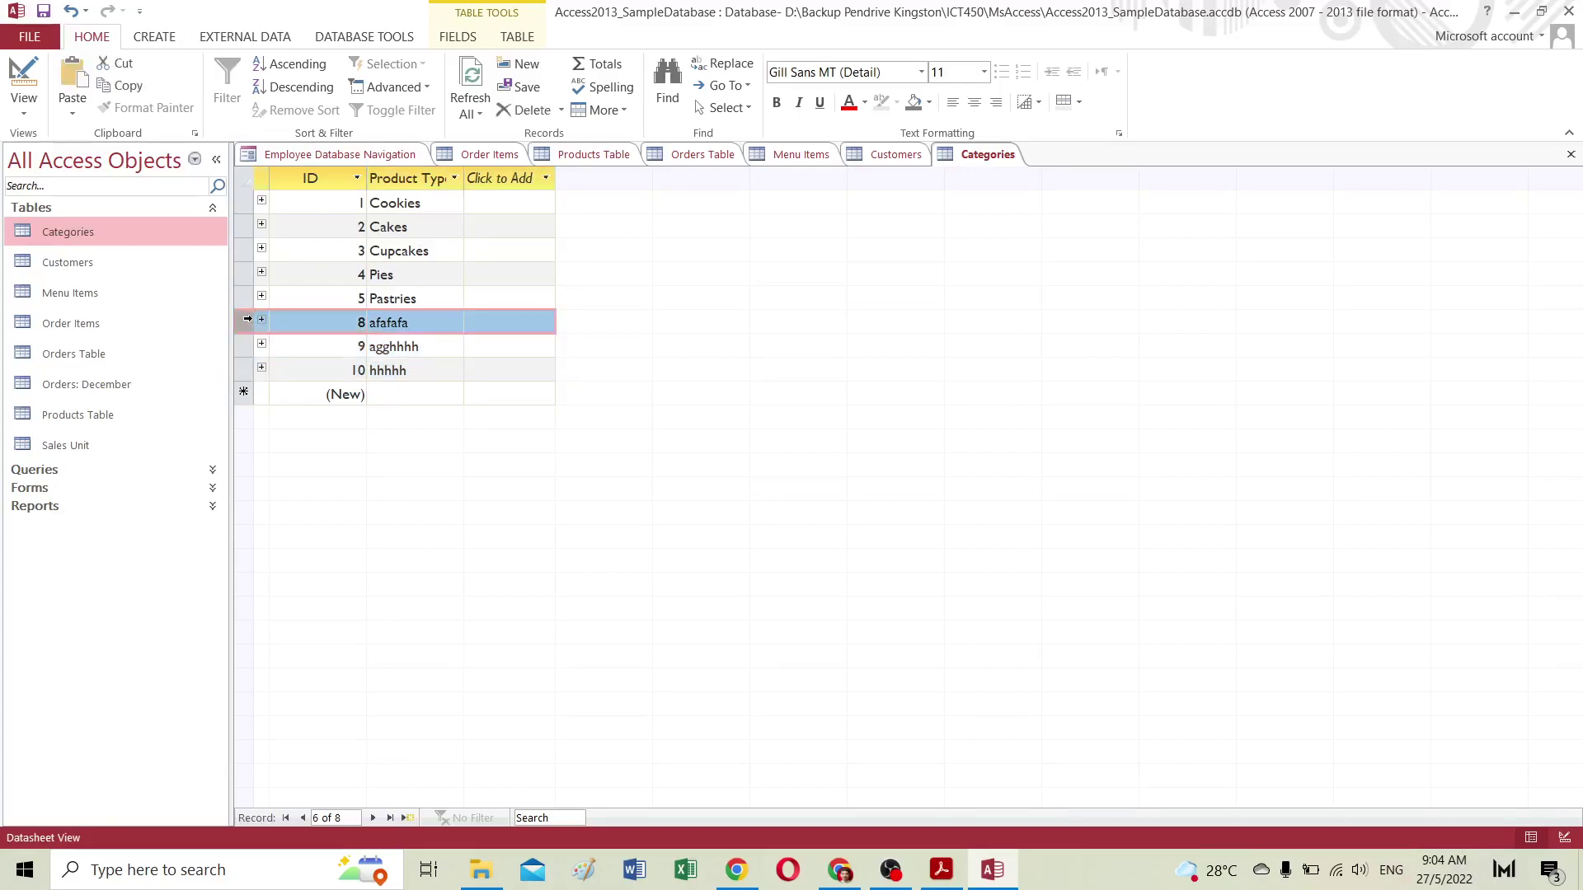
click(517, 111)
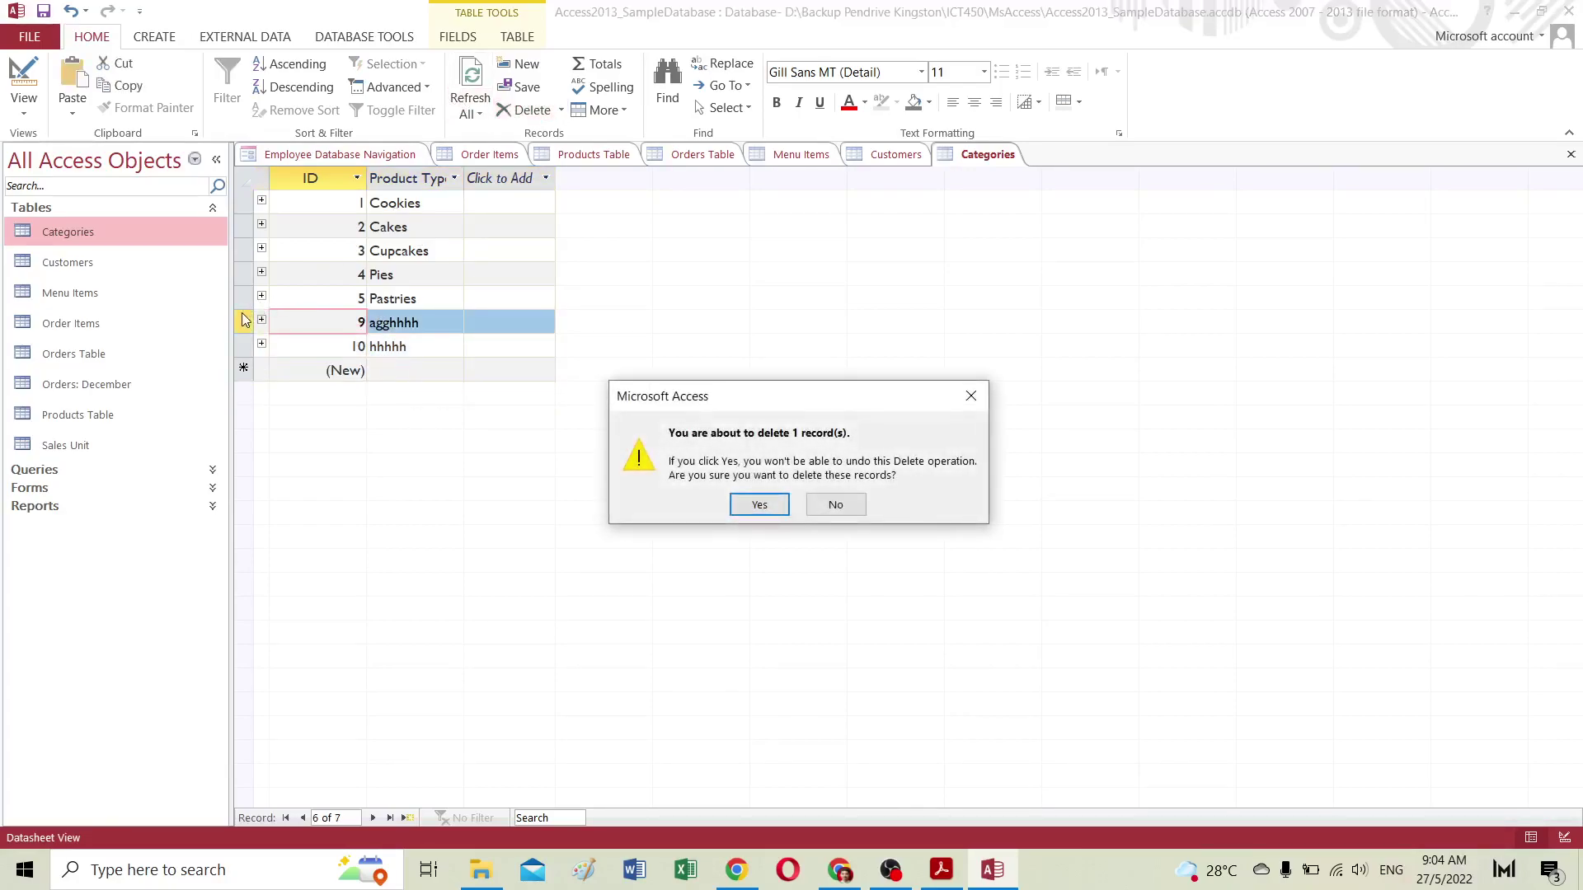
click(759, 504)
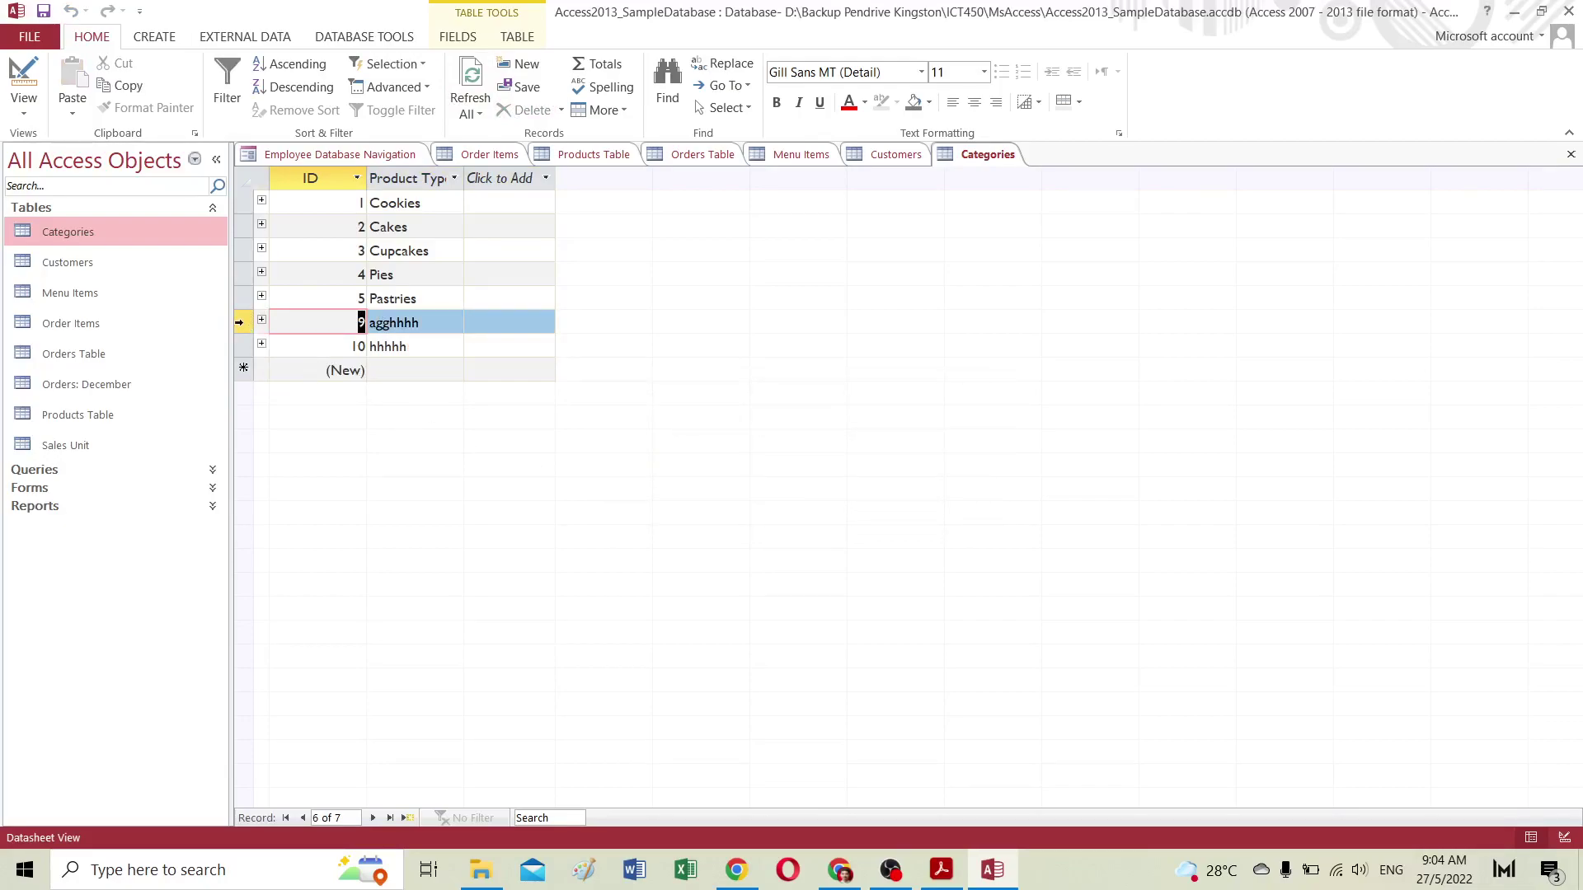
click(243, 322)
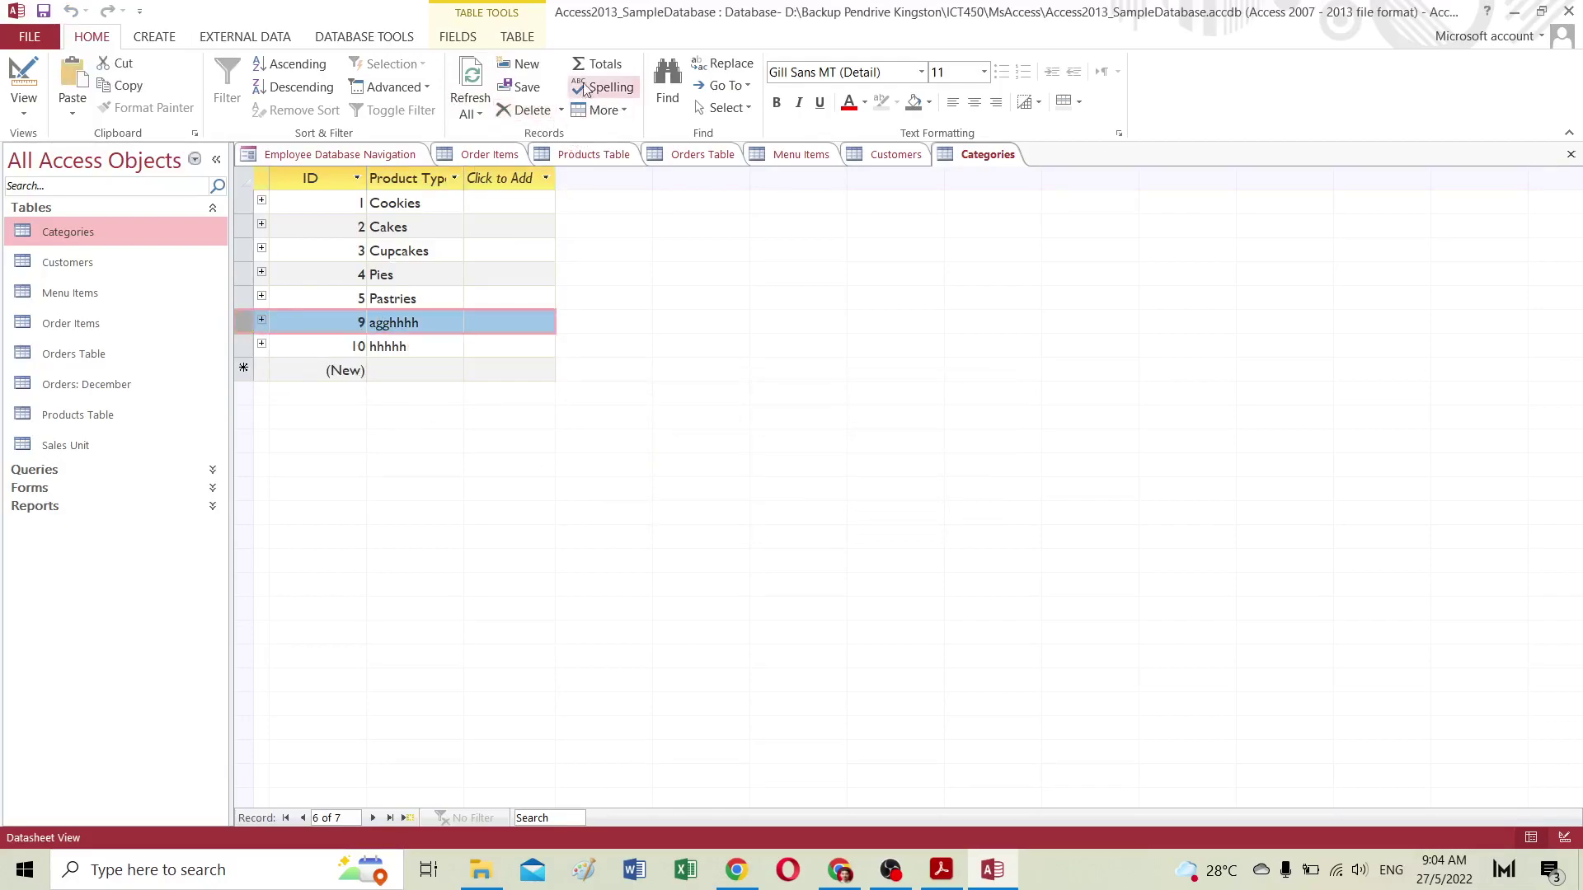
click(527, 116)
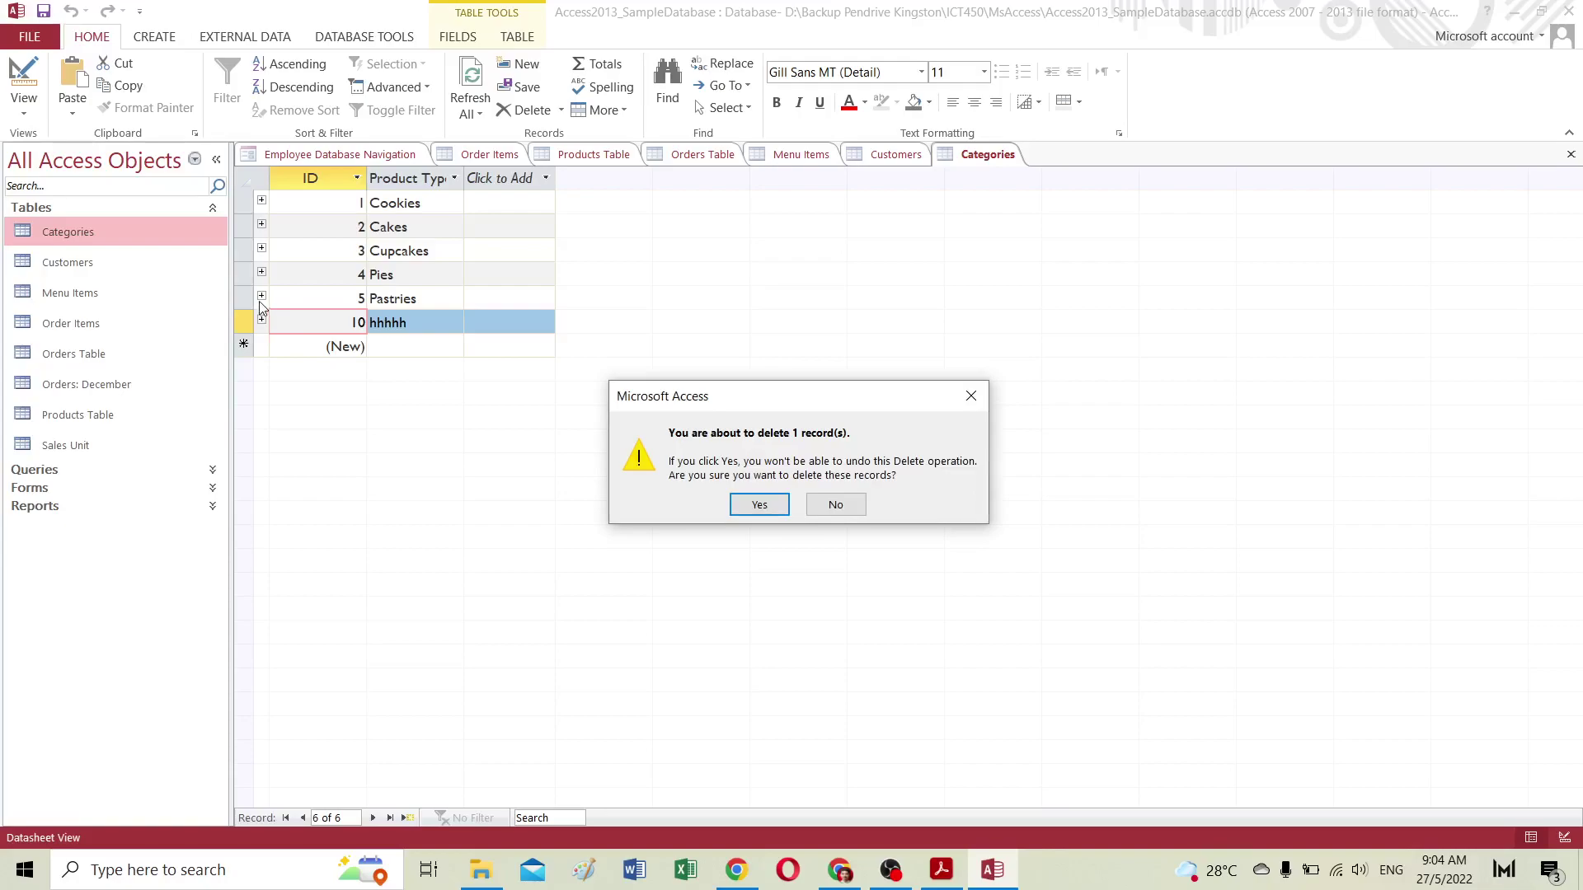
click(782, 504)
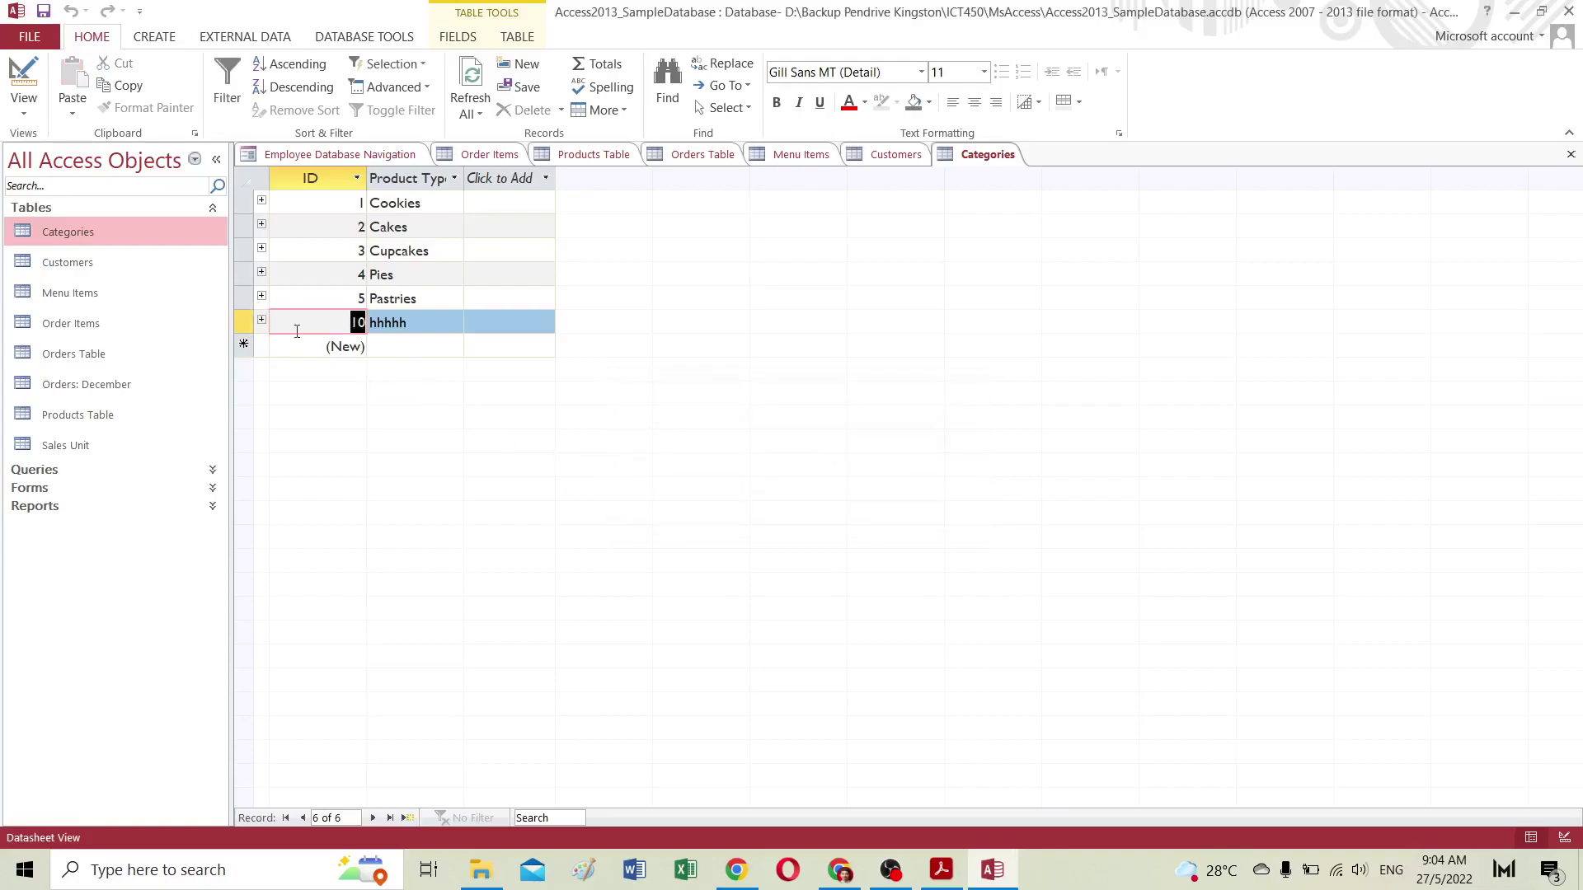
click(526, 109)
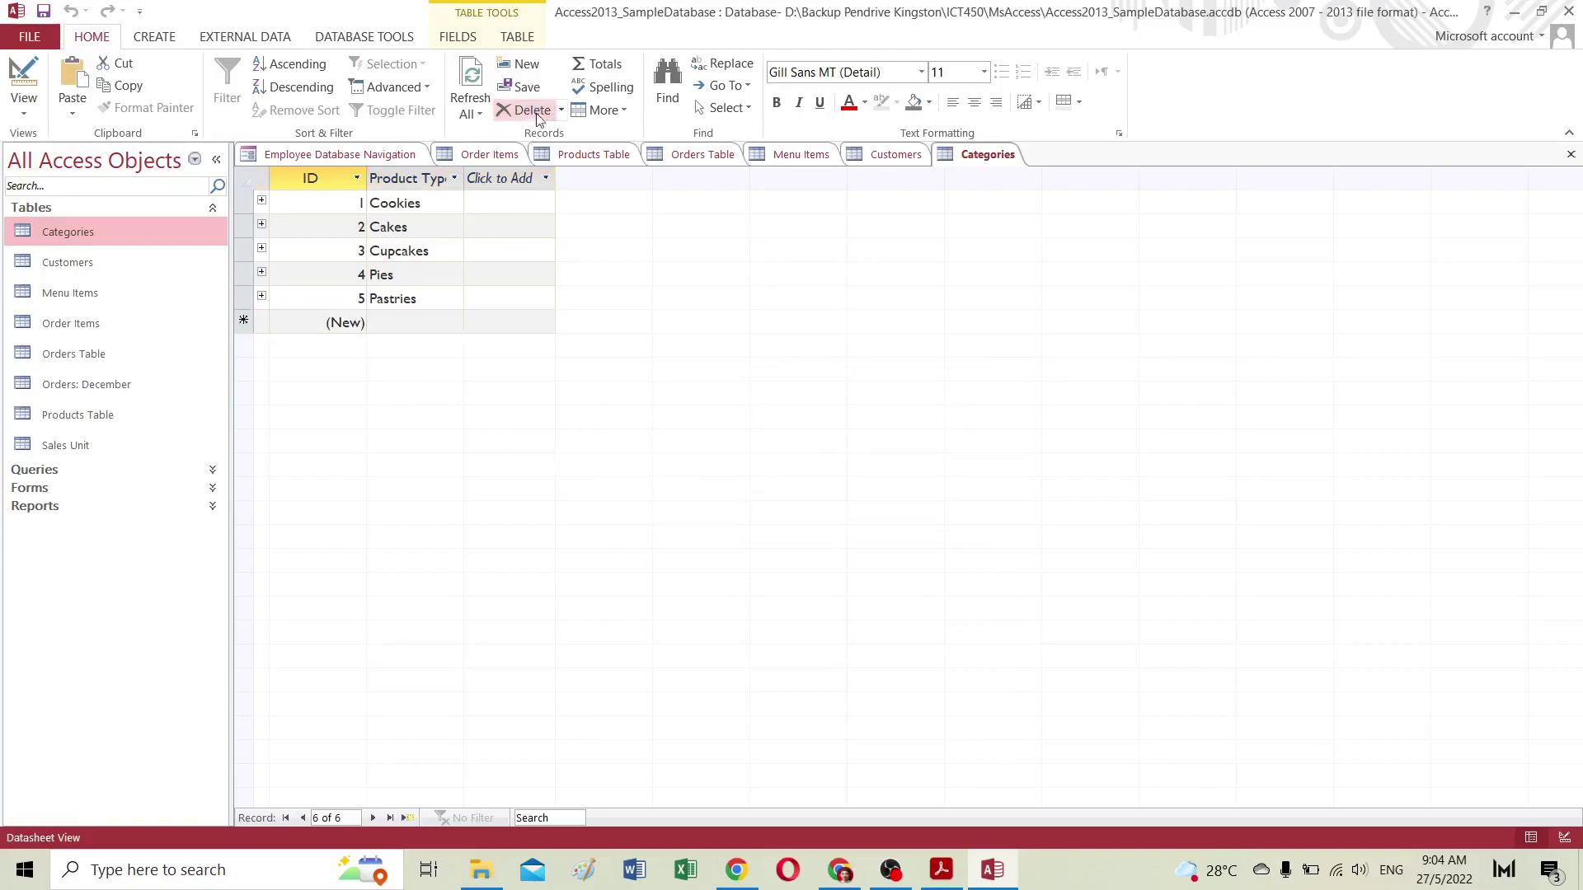
click(758, 505)
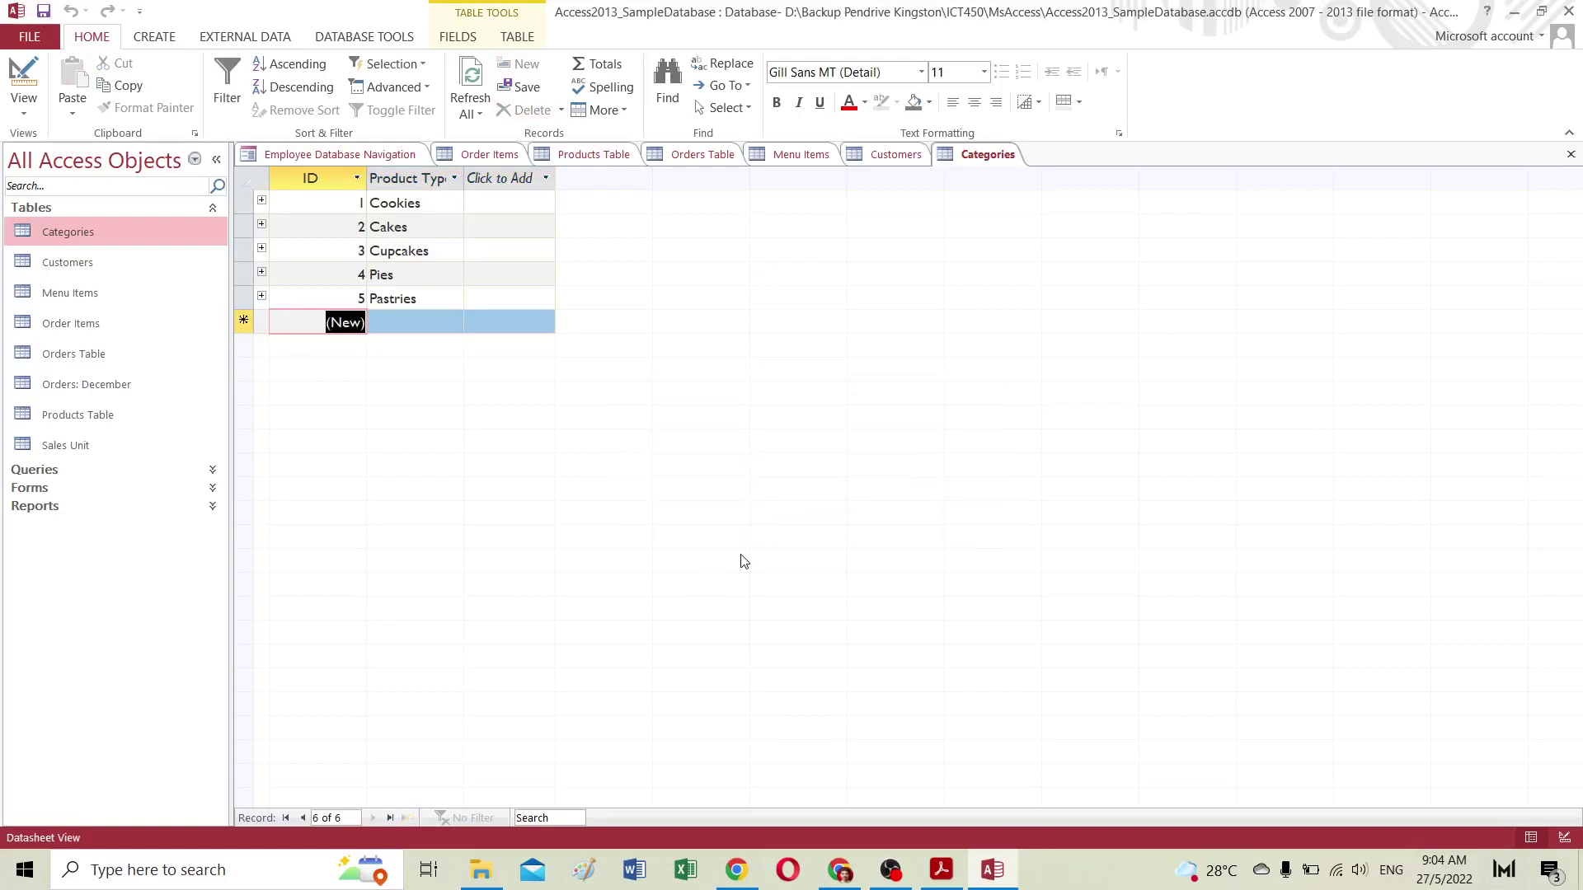
click(820, 155)
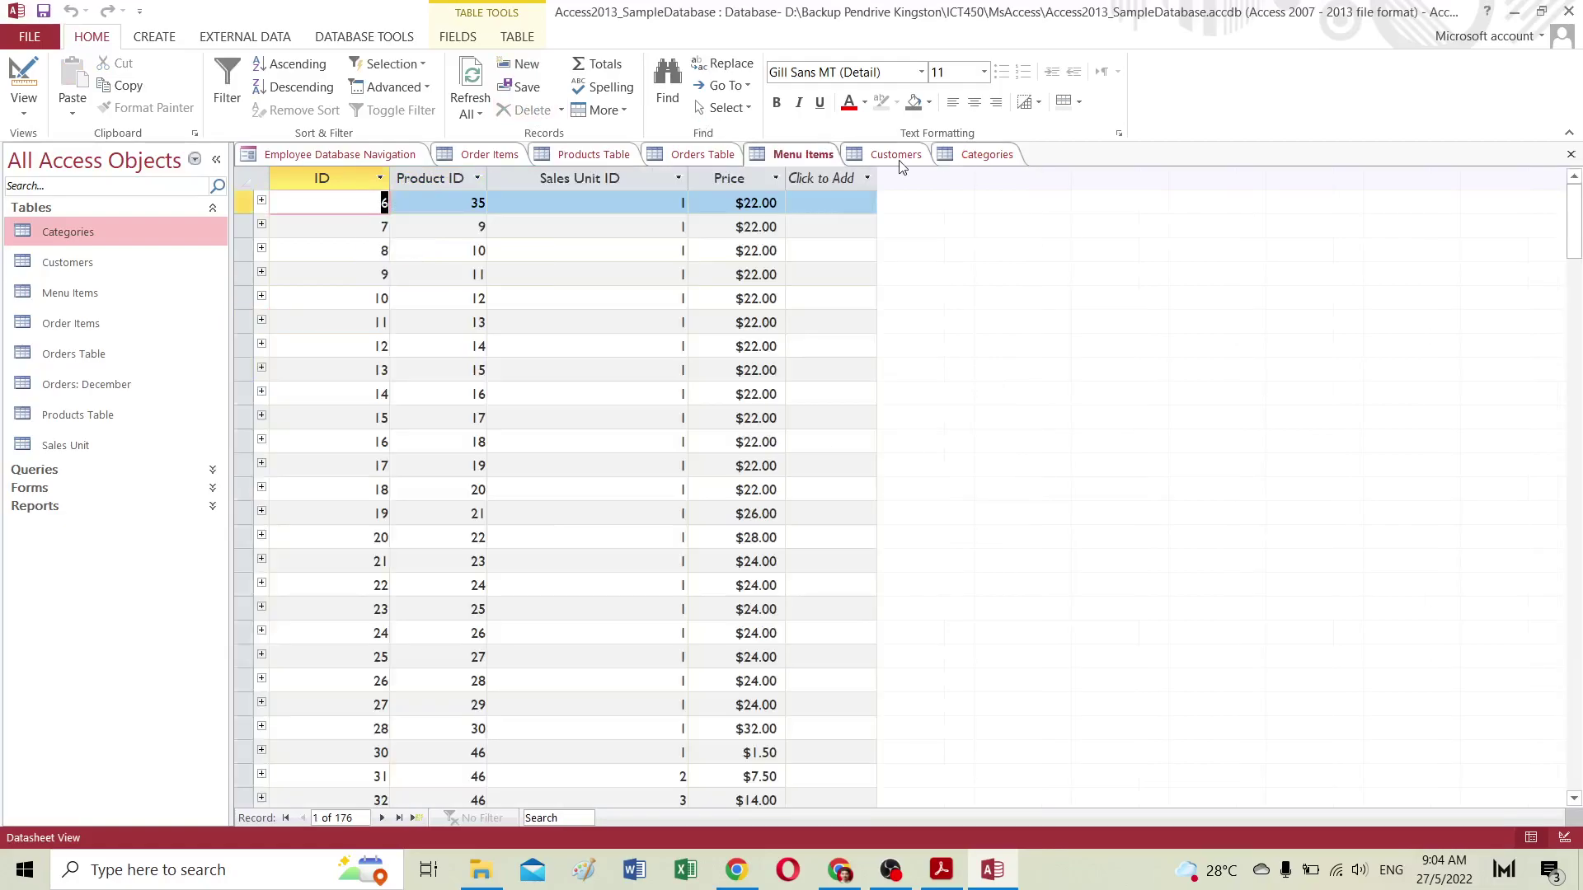
click(889, 156)
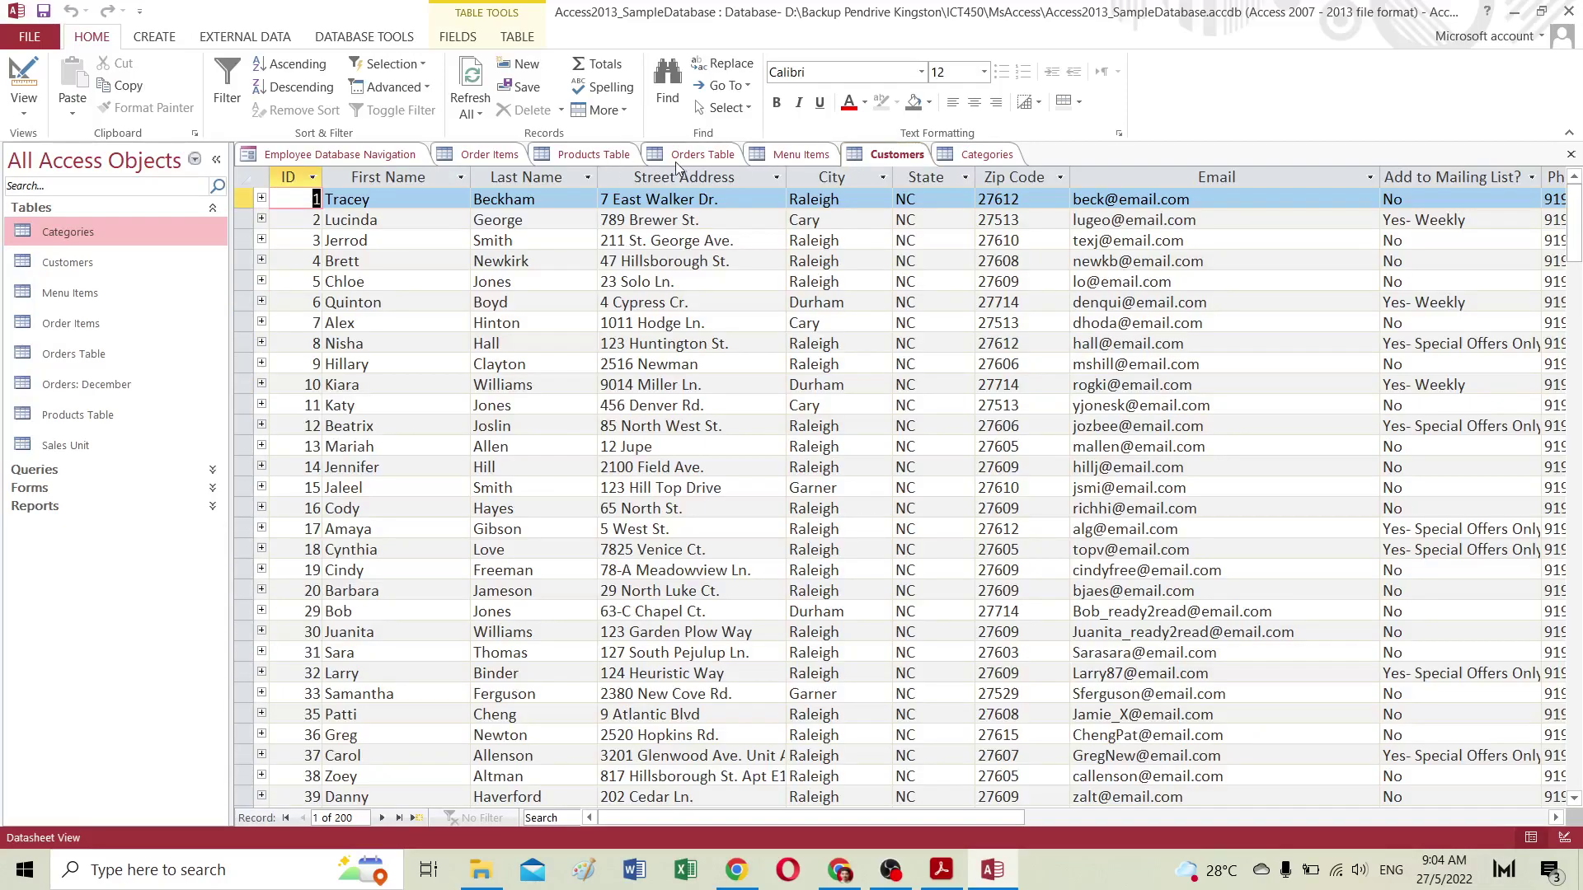
click(675, 157)
click(596, 156)
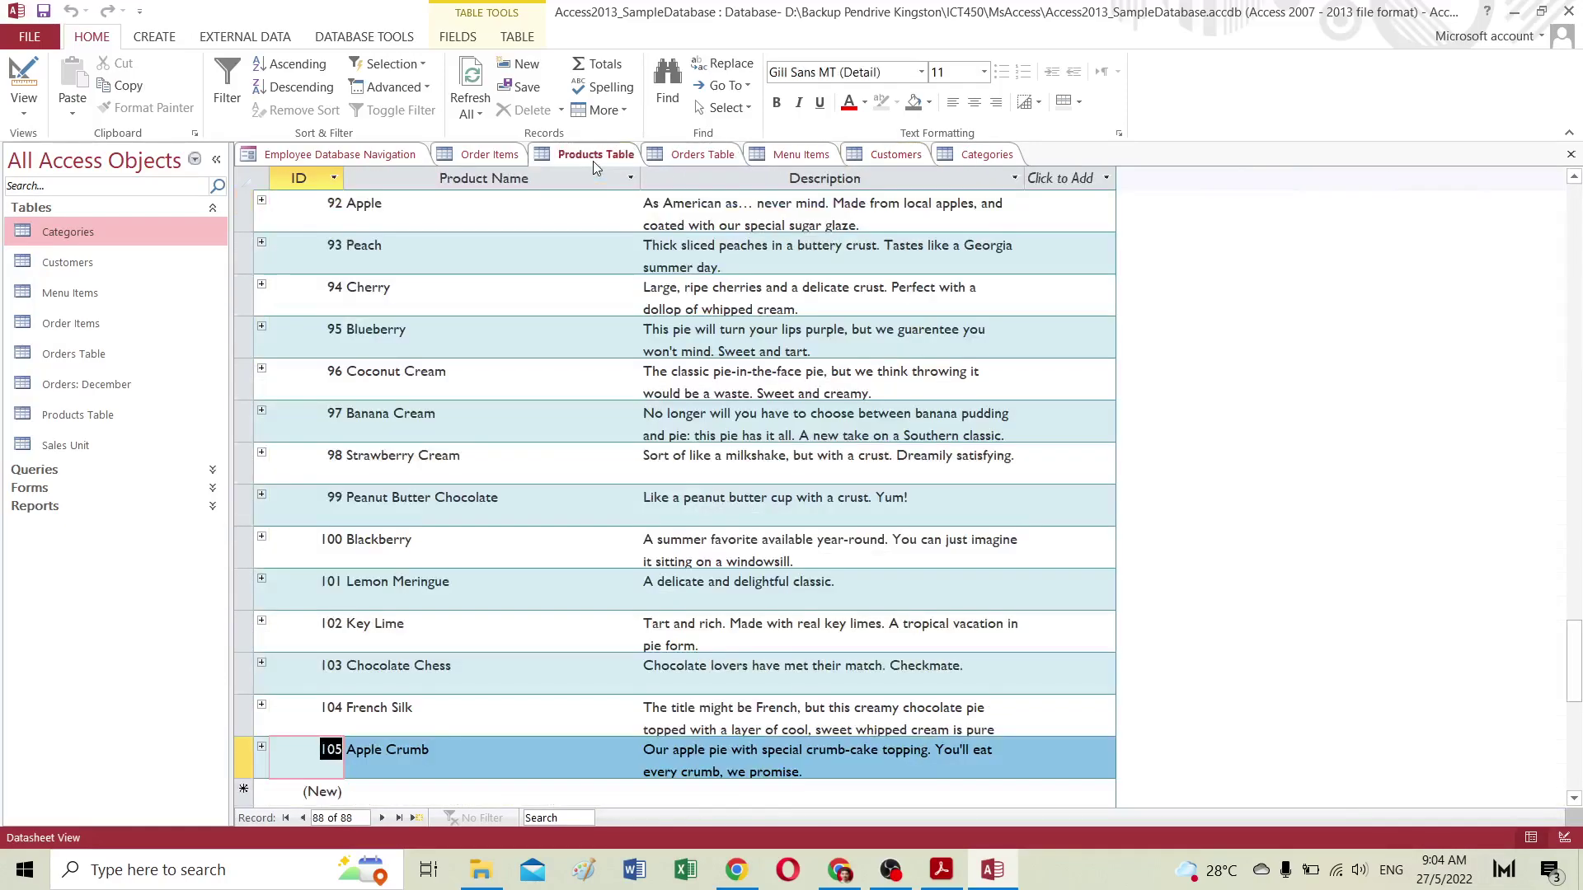
click(491, 157)
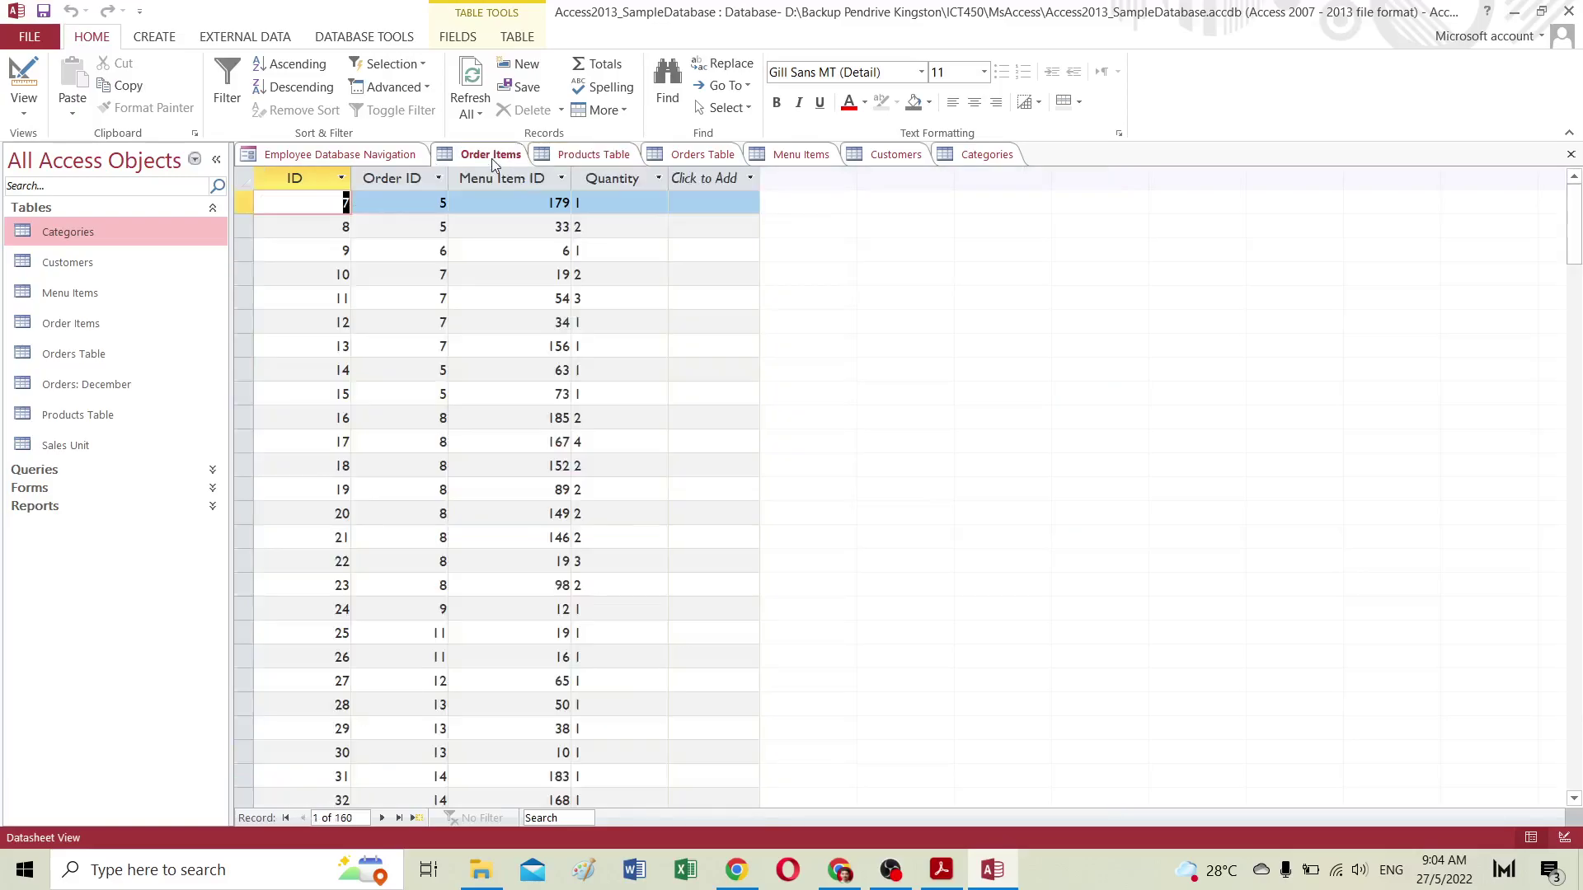
click(593, 157)
scroll(595, 424, down, 5)
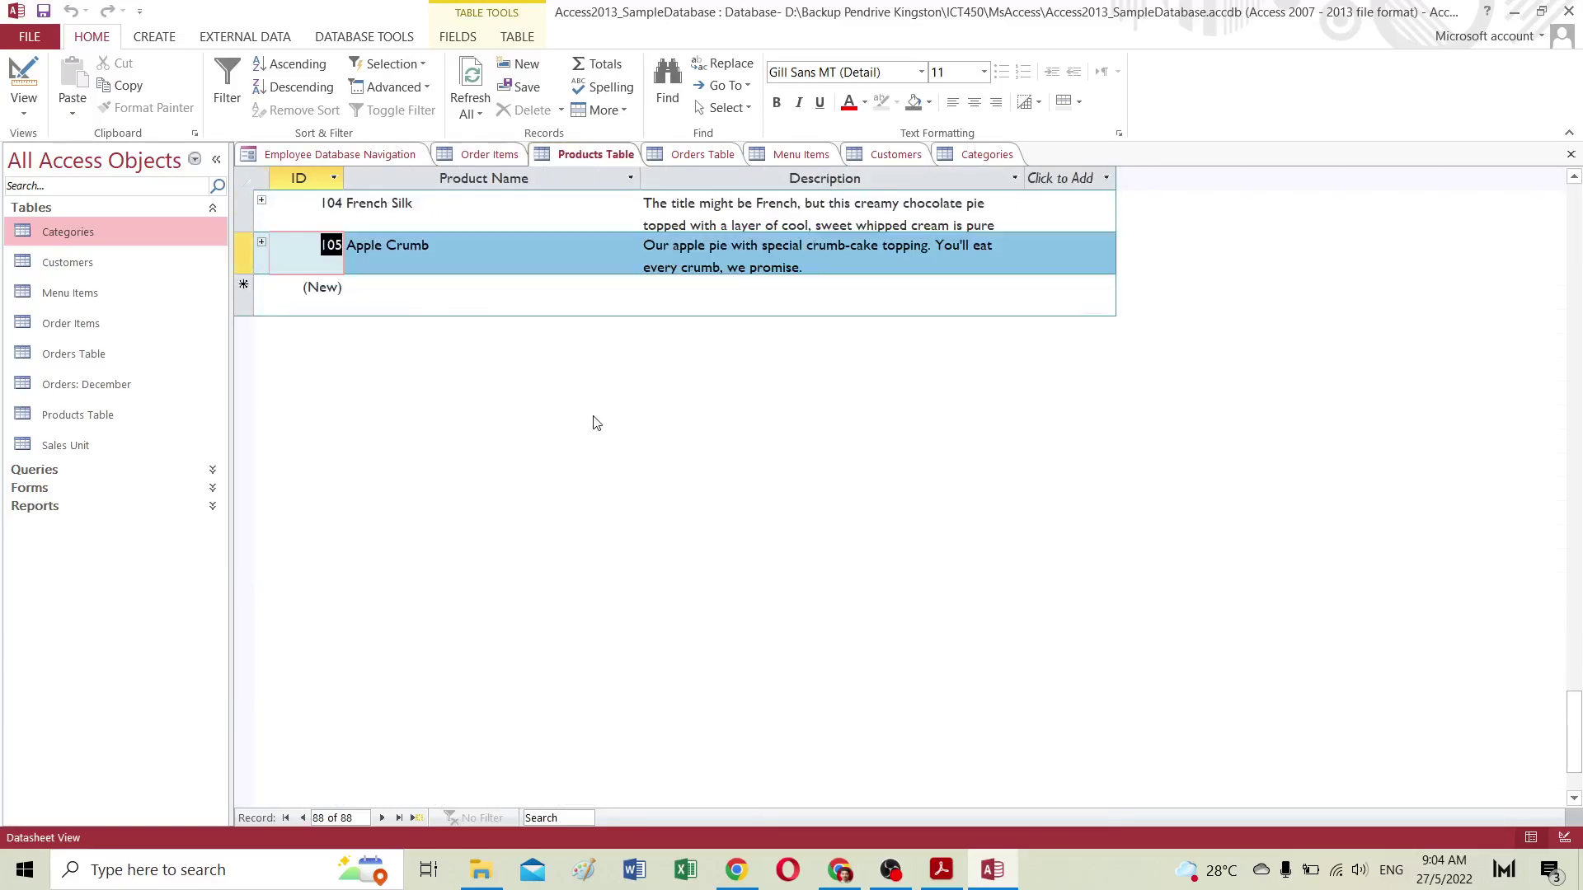
scroll(596, 421, up, 8)
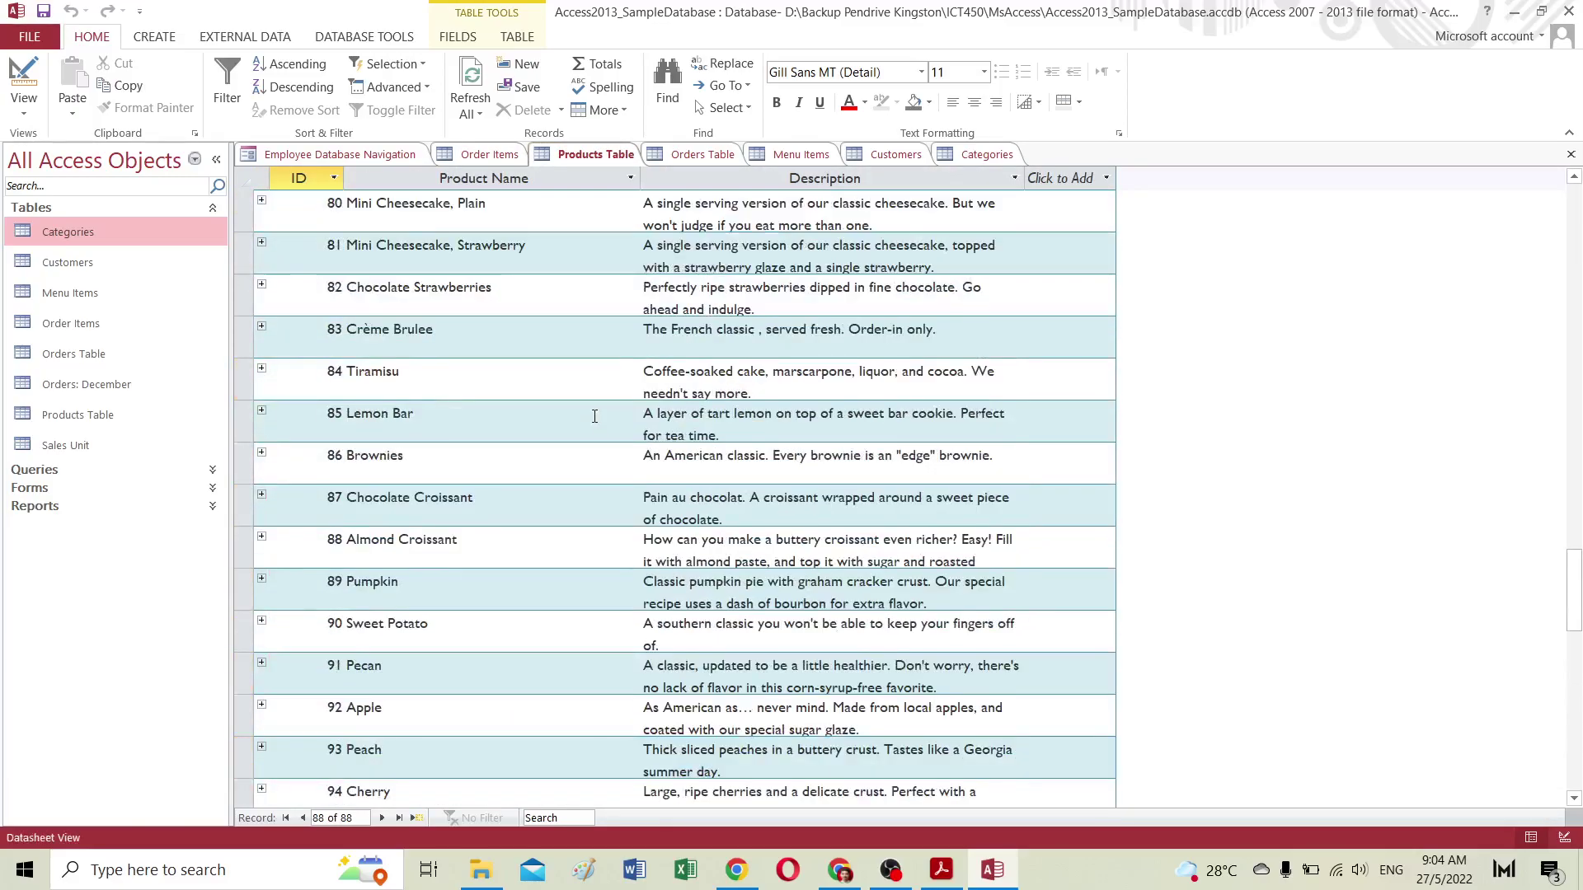
scroll(594, 417, up, 4)
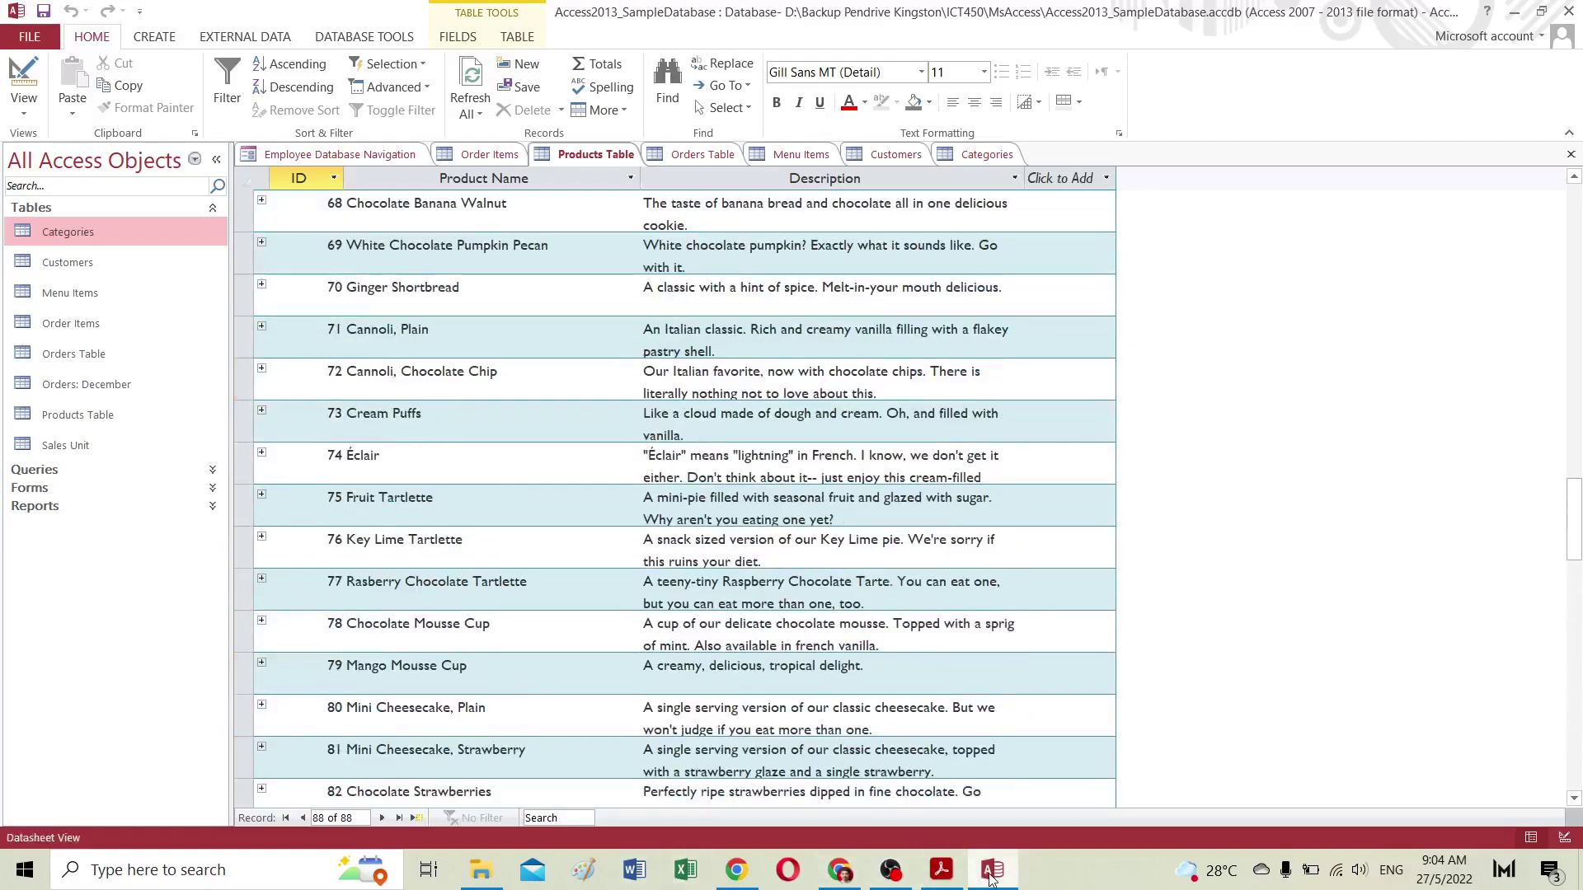
click(839, 874)
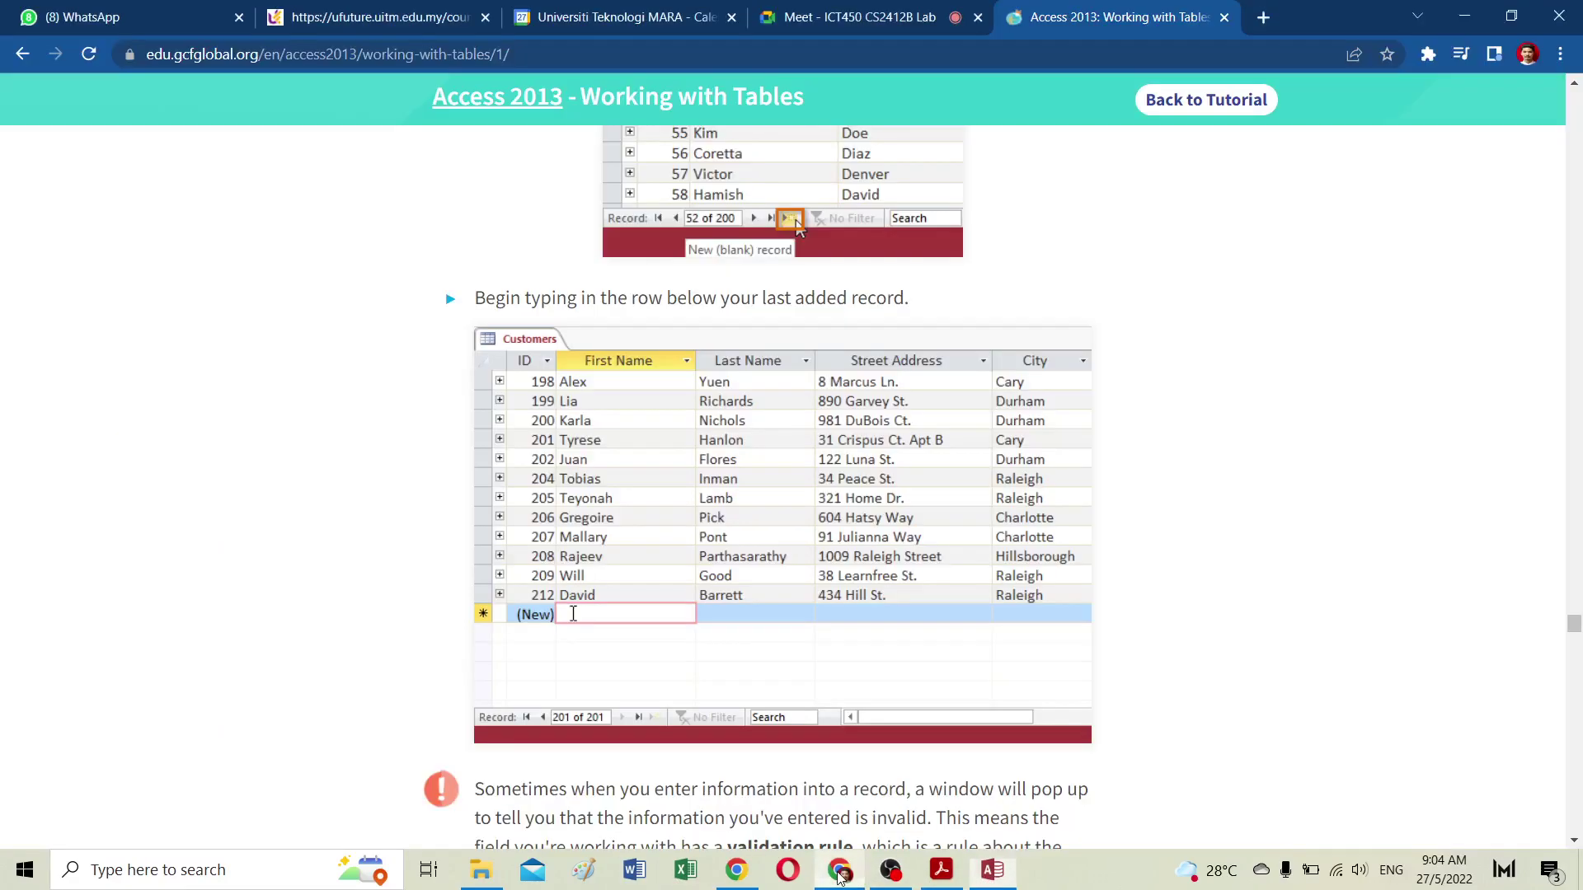
scroll(781, 486, down, 4)
scroll(782, 486, down, 6)
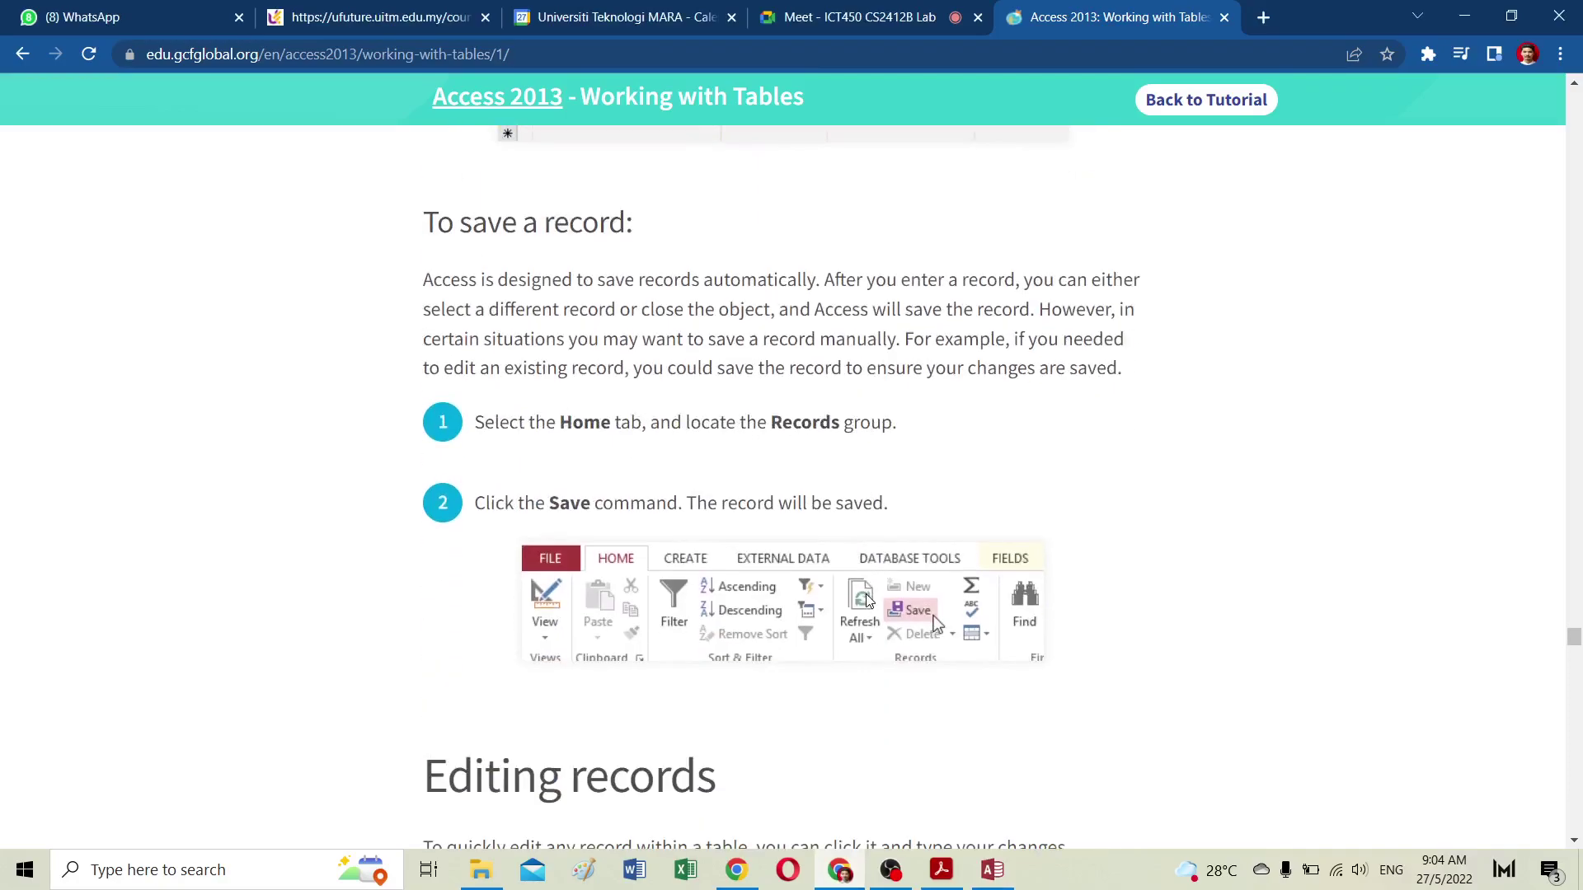
scroll(865, 600, down, 12)
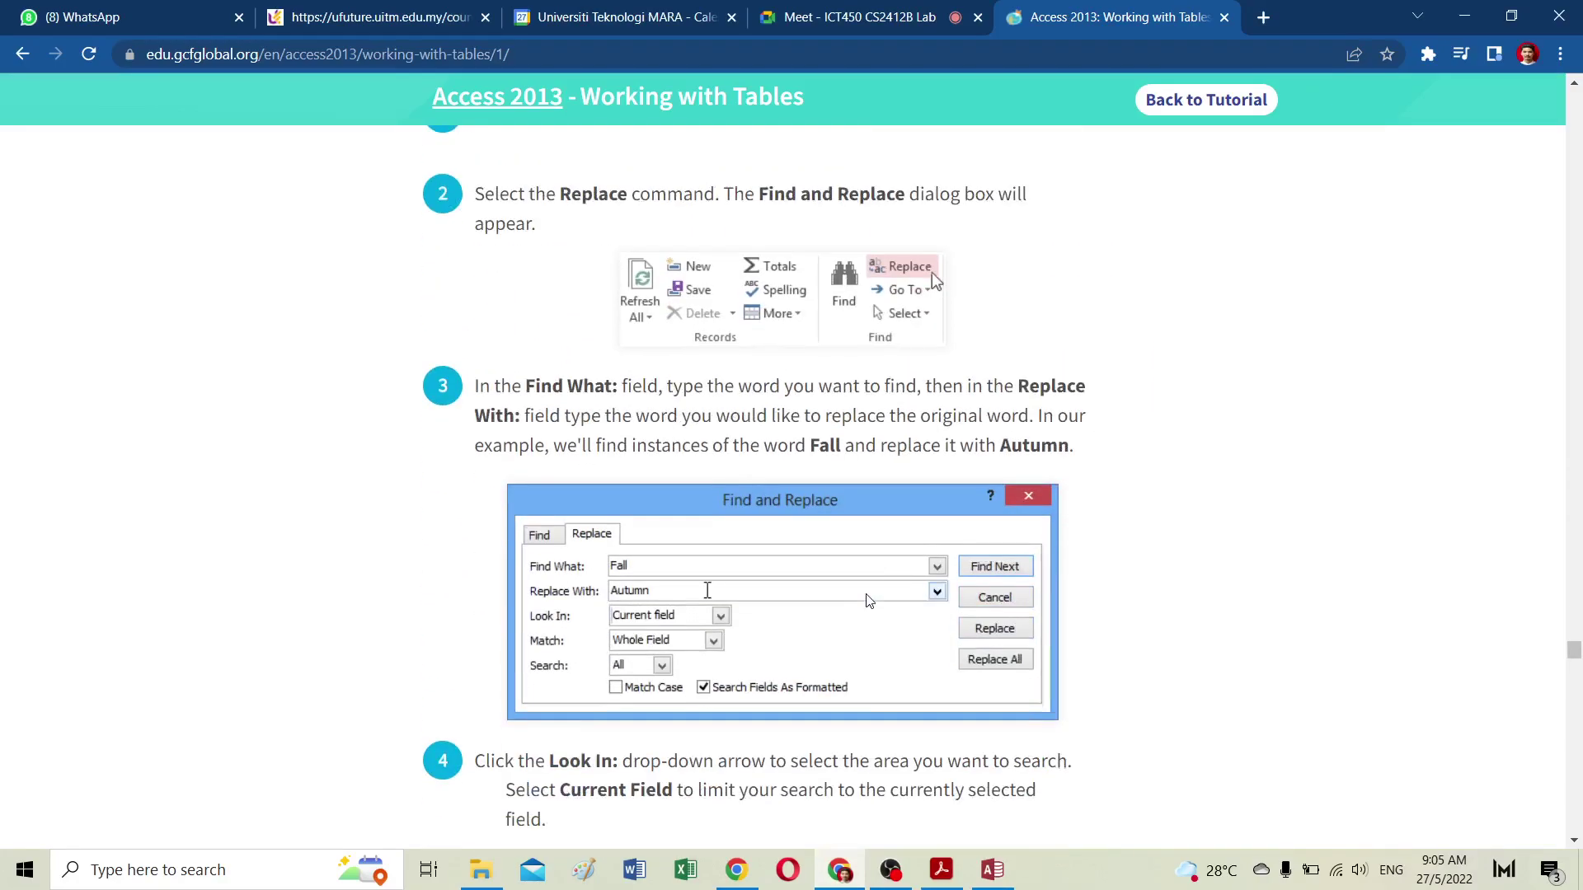
scroll(865, 600, up, 3)
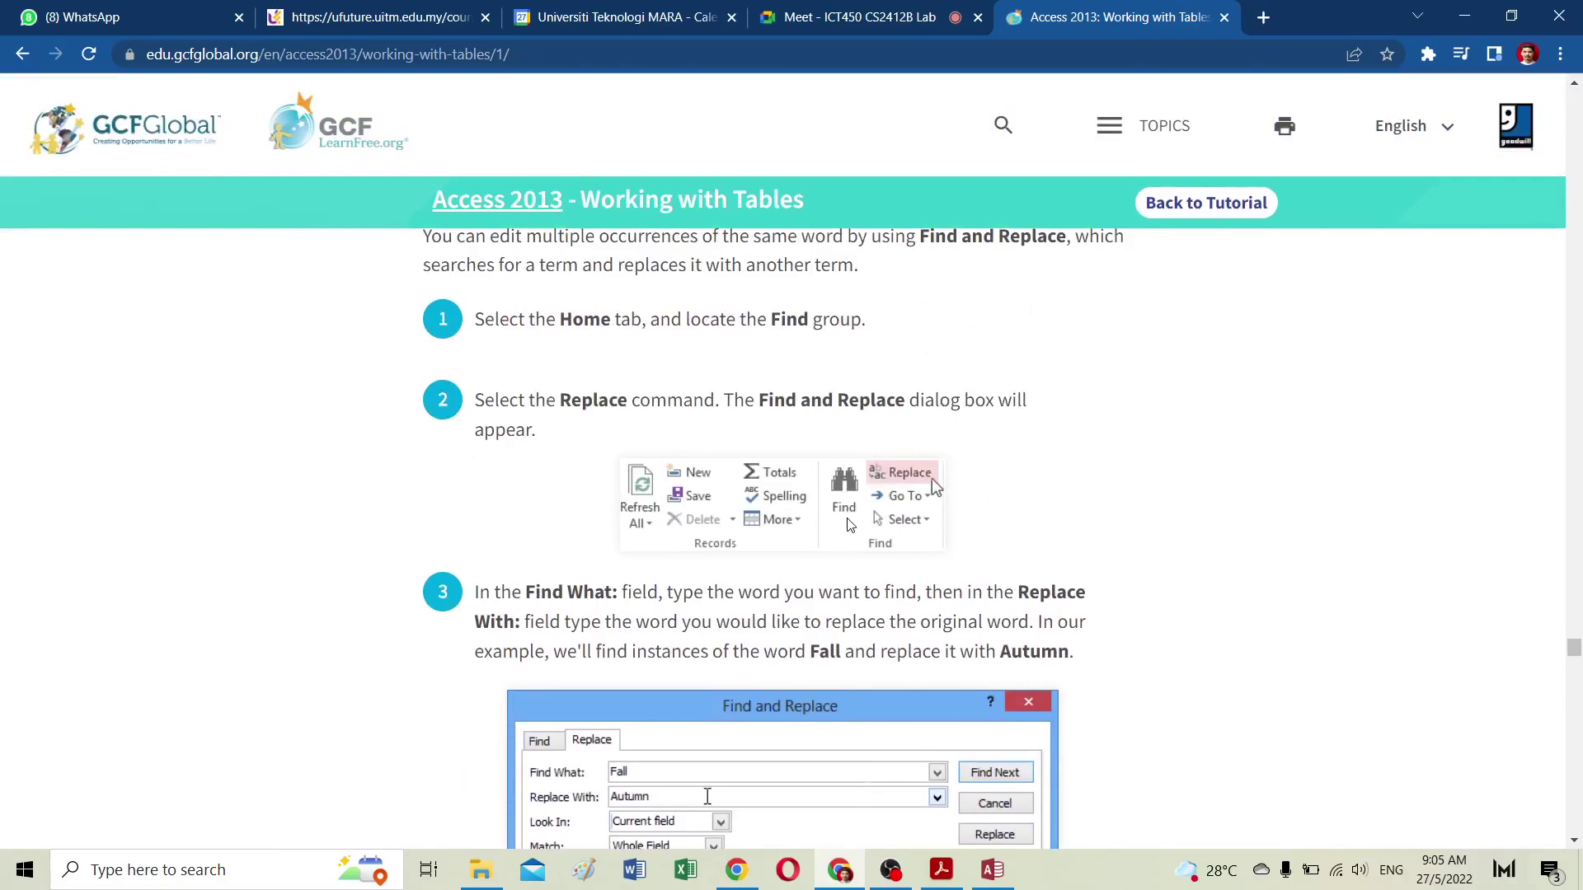
scroll(850, 525, up, 1)
scroll(850, 525, up, 1)
scroll(850, 525, down, 2)
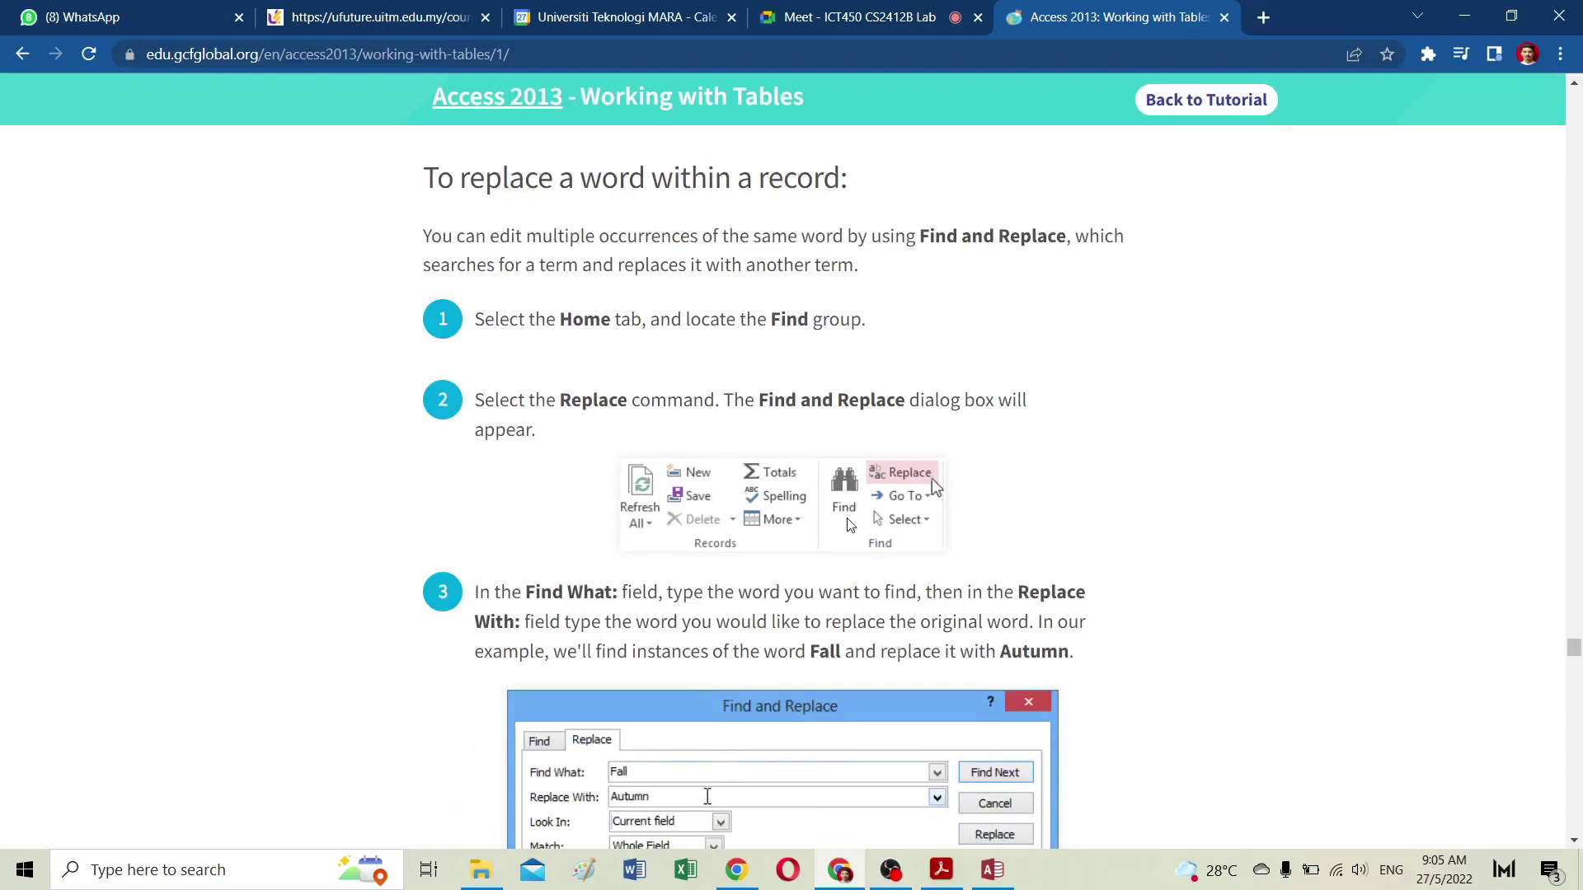
scroll(850, 525, down, 5)
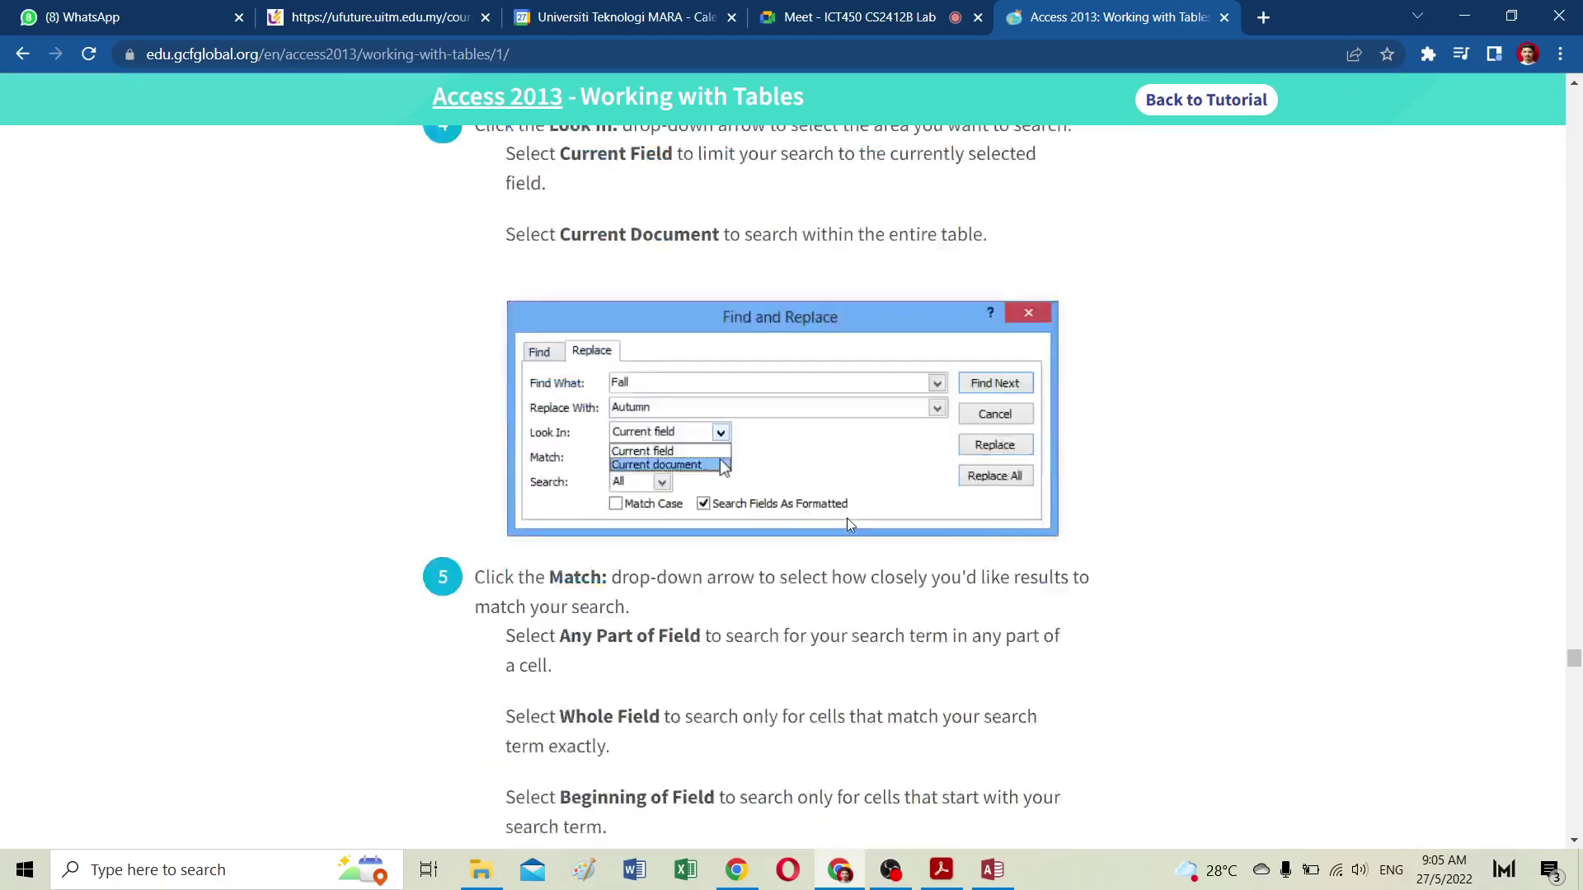
scroll(849, 525, down, 9)
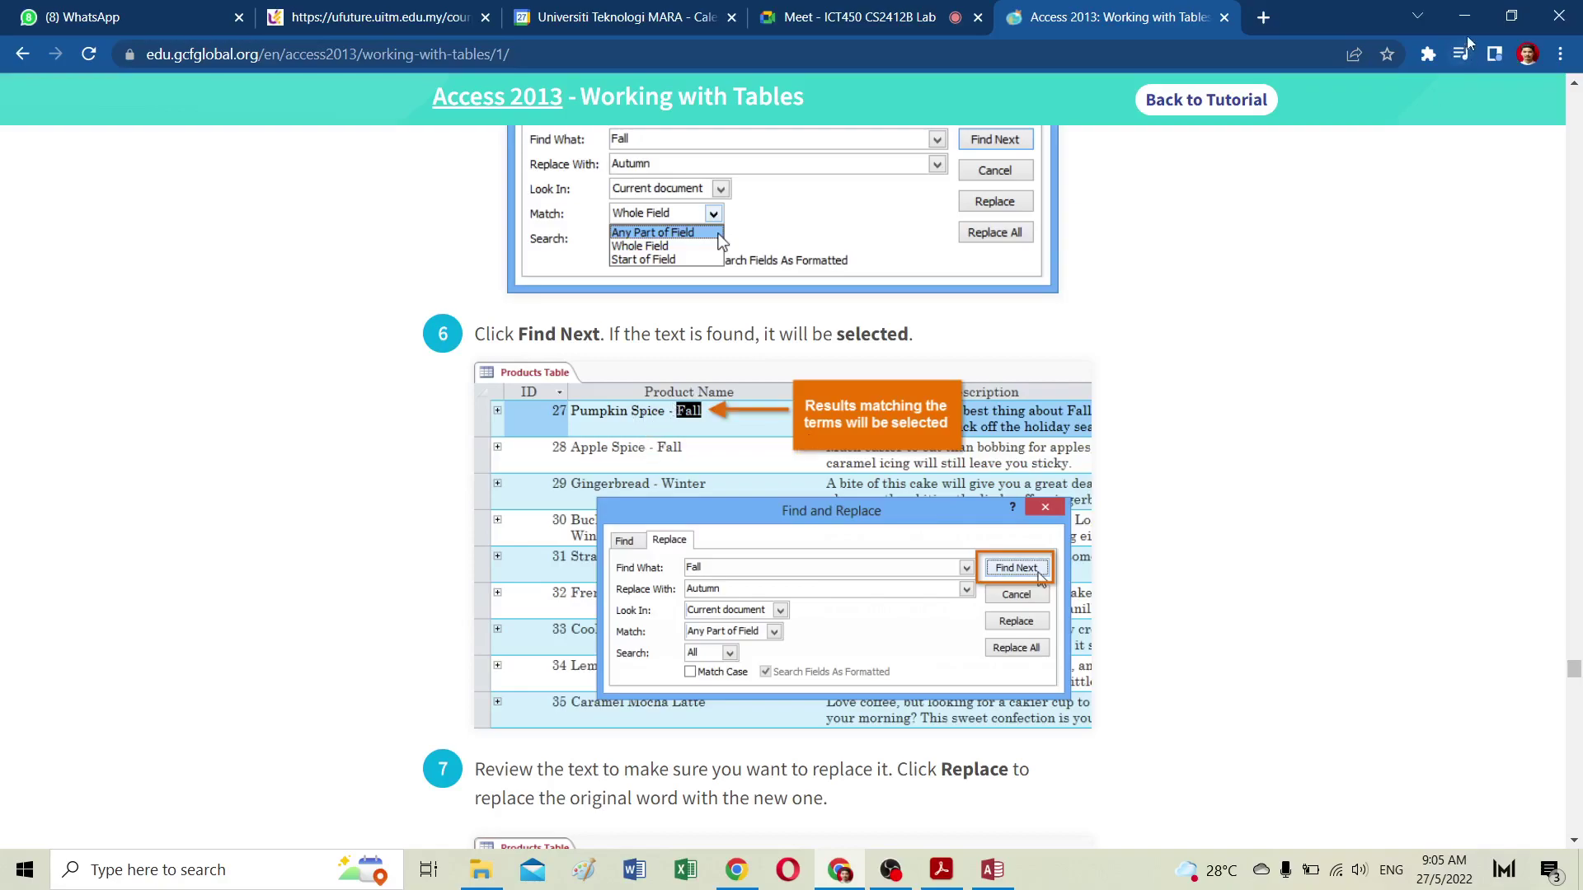
click(992, 870)
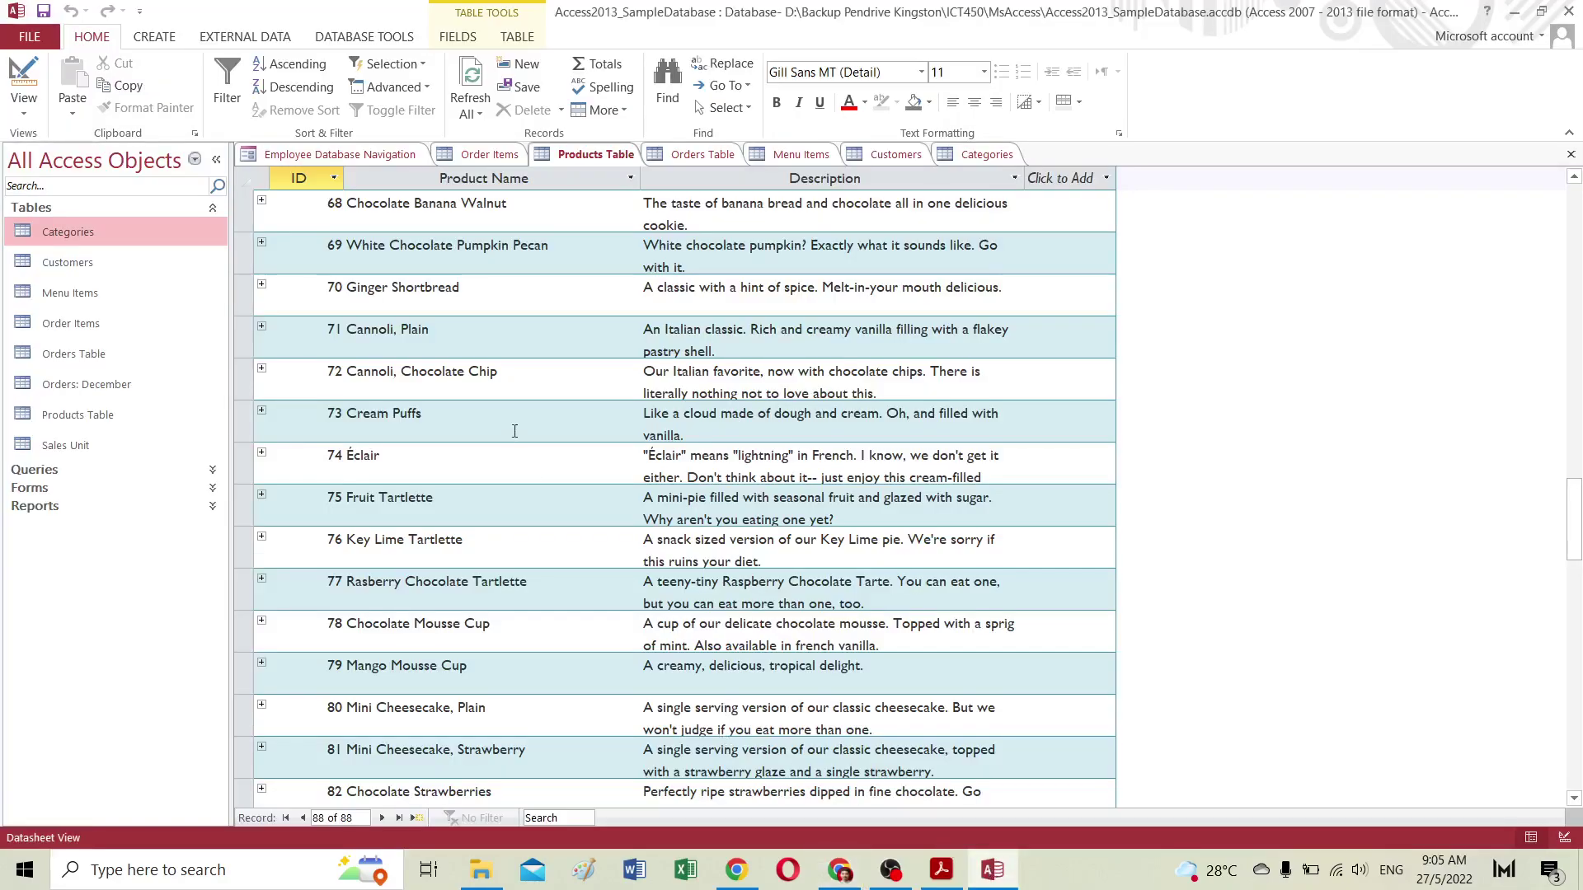
Step: Browse the Create, External Data, Database Tools, Fields and Table ribbons, then open Replace from Home
scroll(497, 380, up, 20)
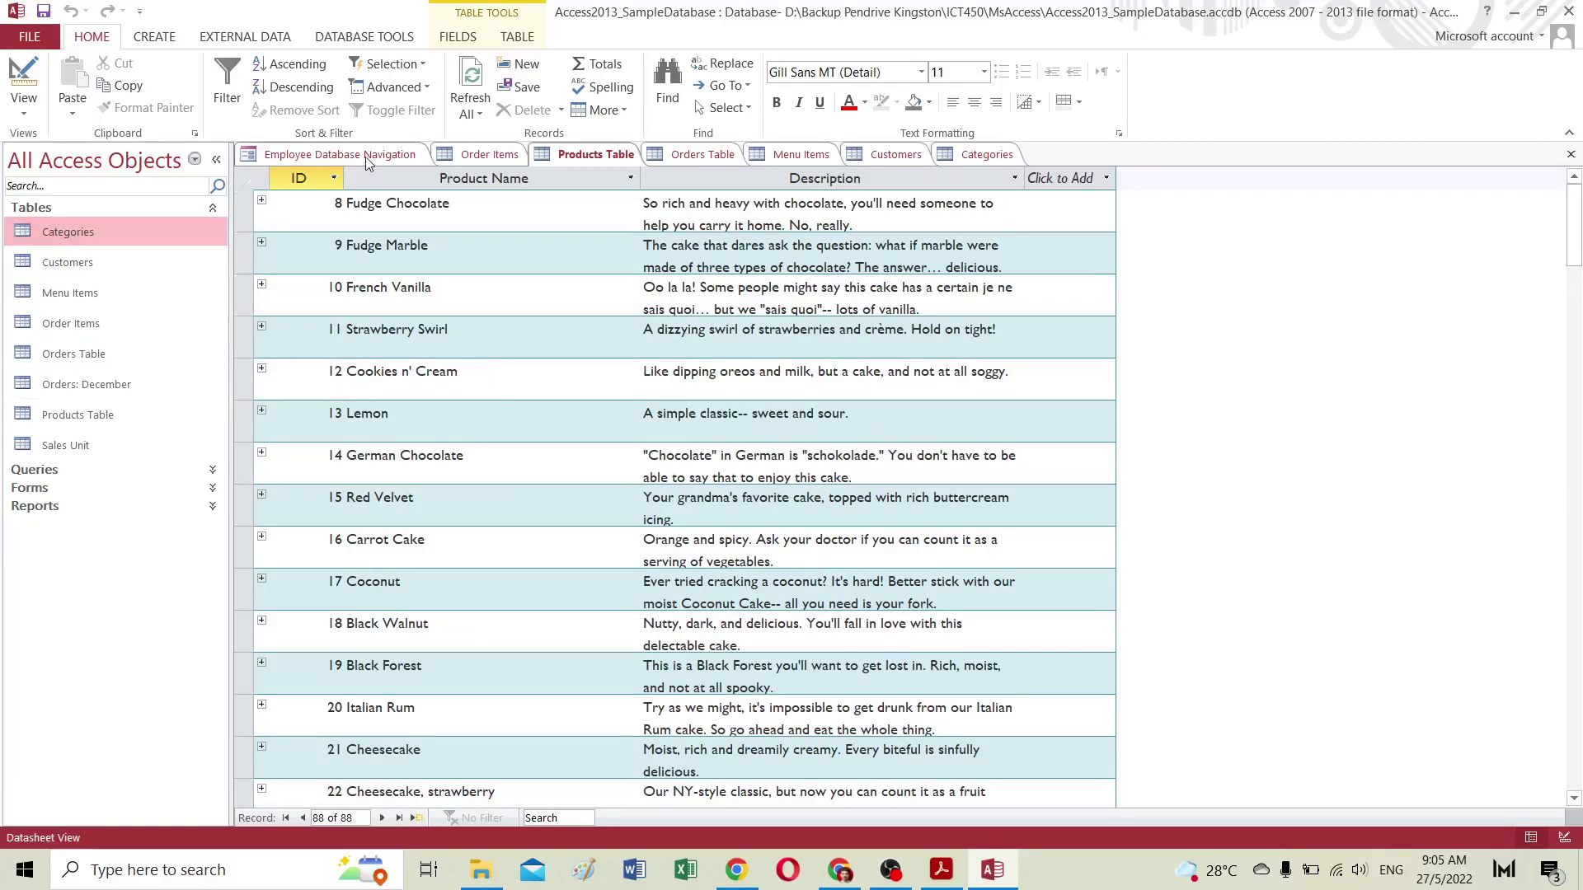
click(175, 36)
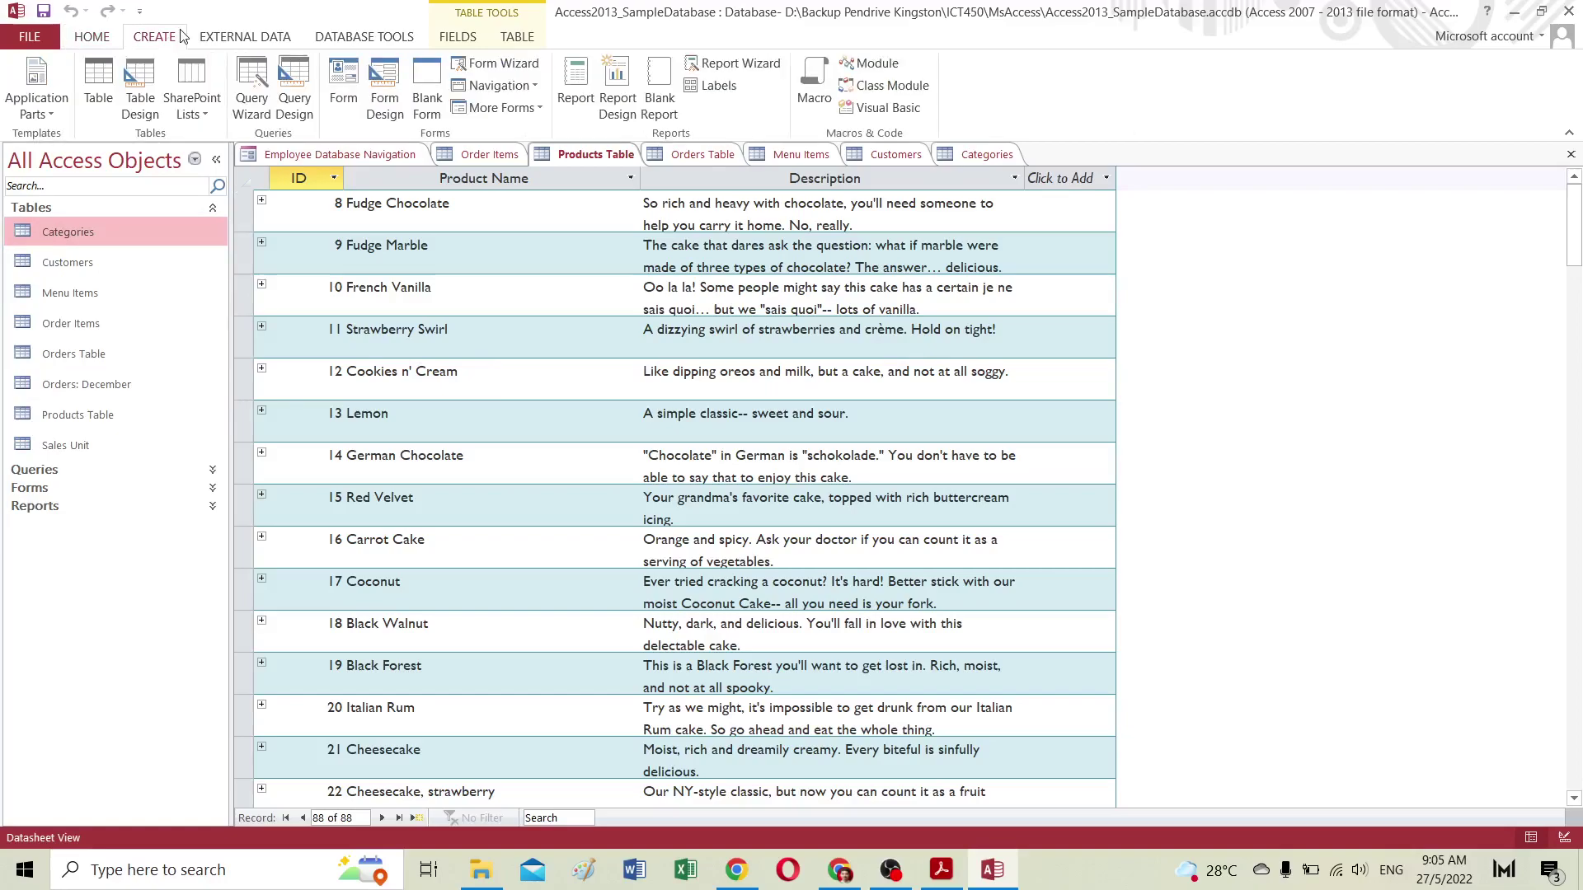
click(227, 33)
click(360, 41)
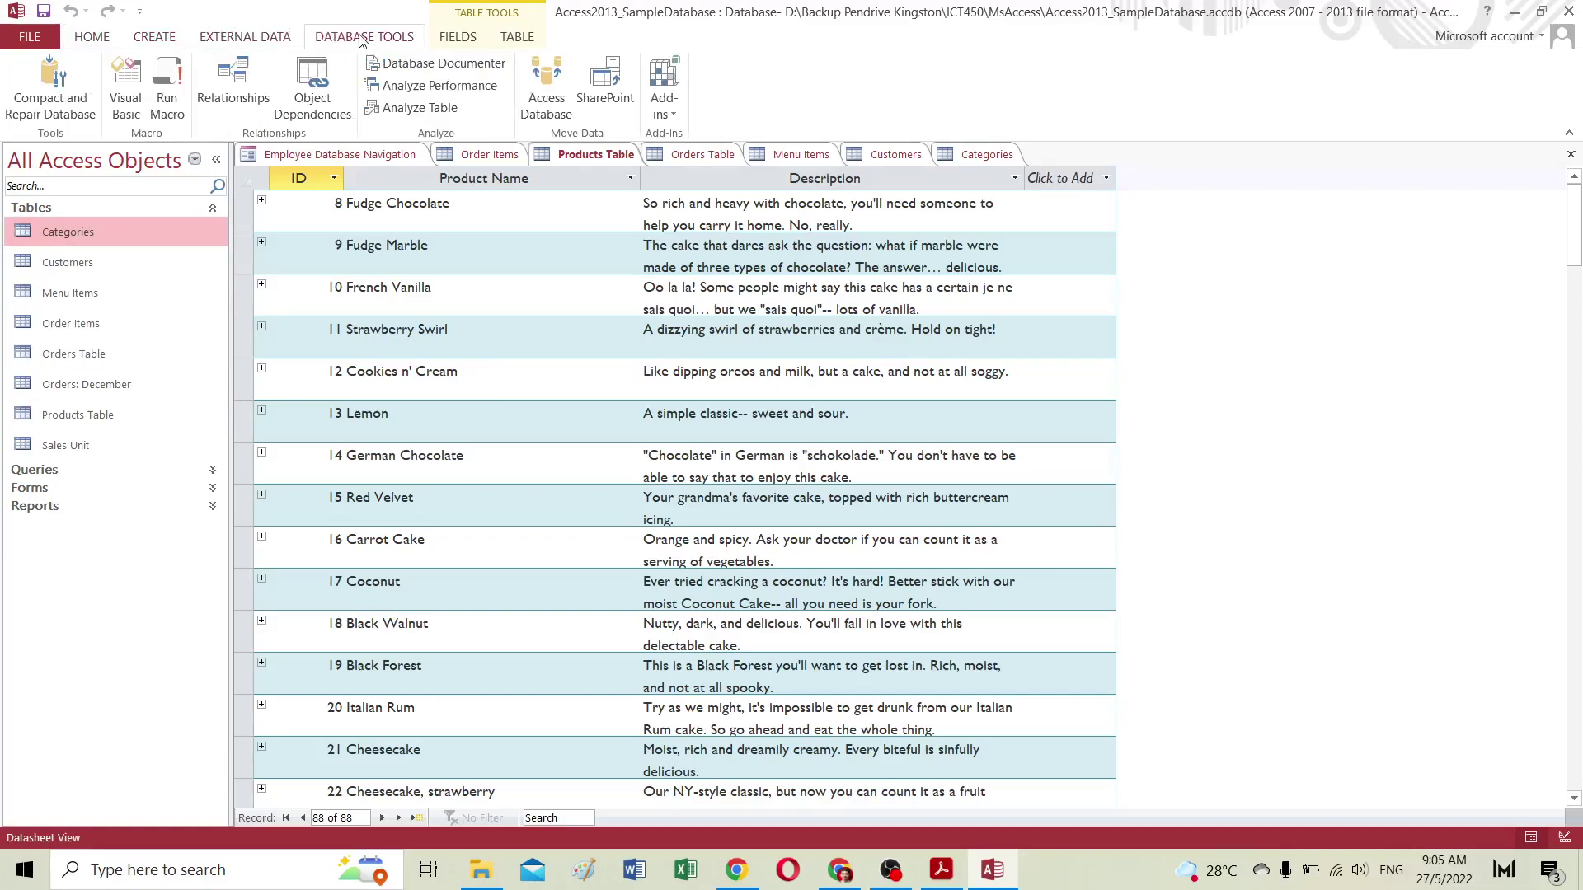
click(443, 38)
click(521, 39)
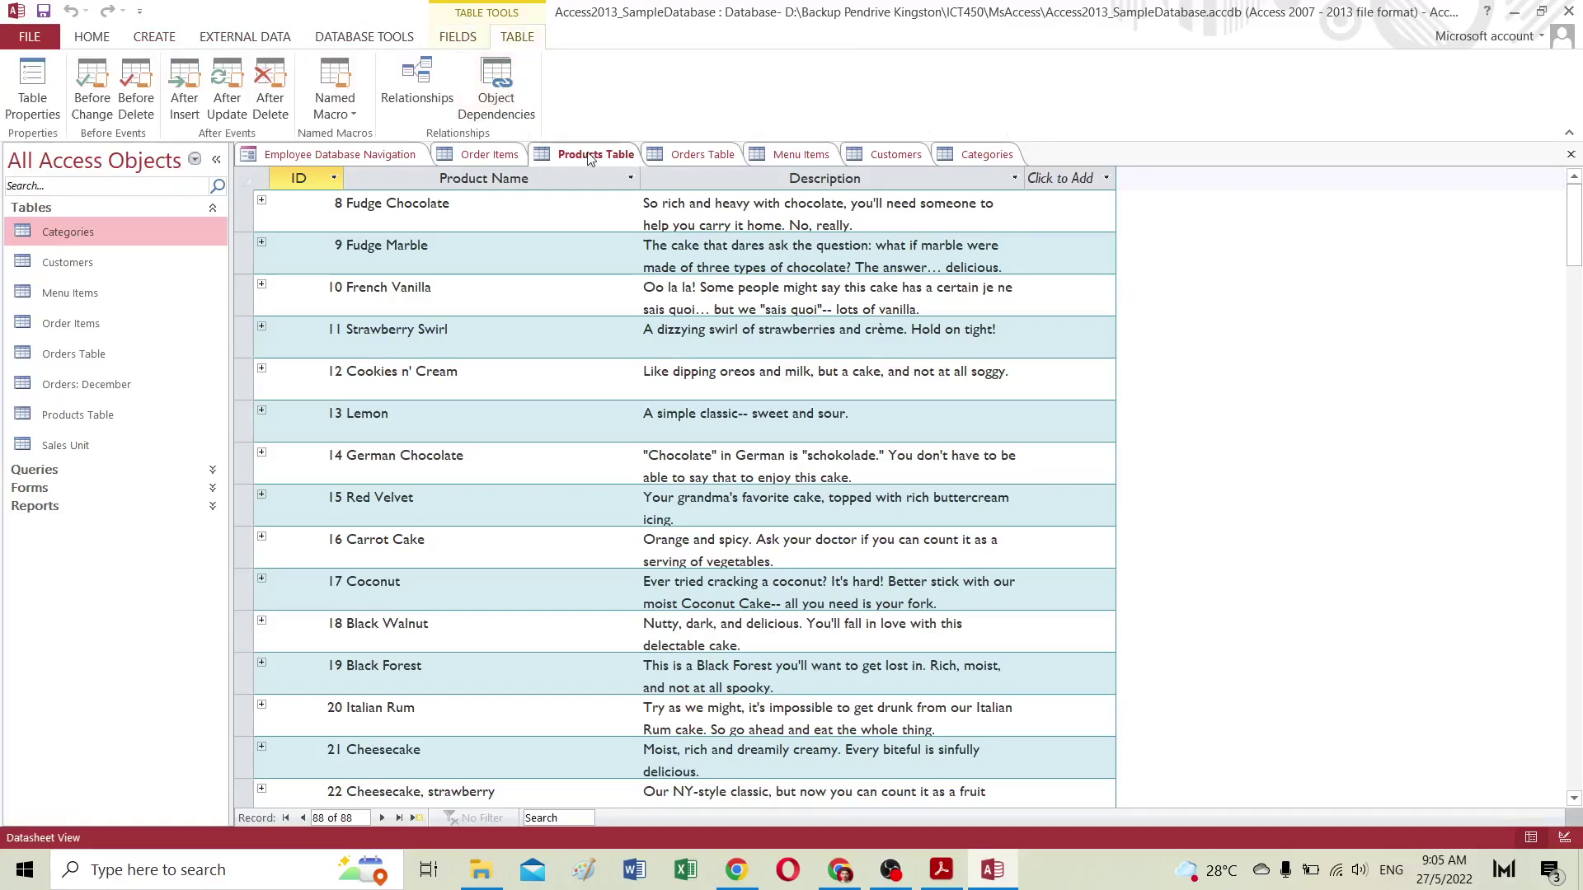
click(93, 39)
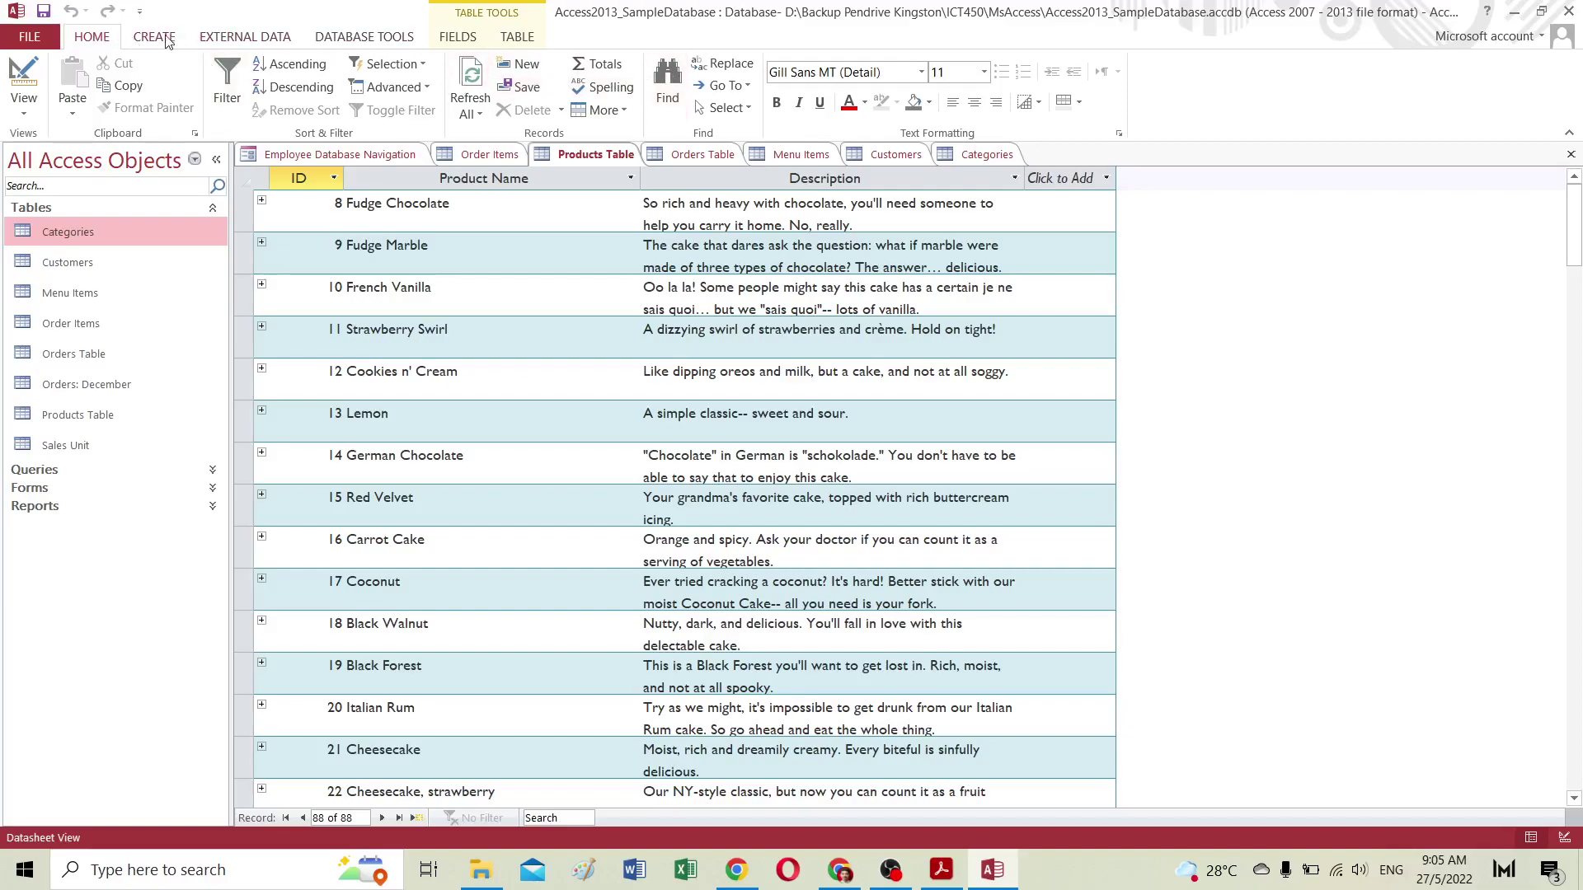
click(719, 66)
Step: Set up replacing 'Fall' with 'Autumn', looking in the Current document and matching Any Part of Field
drag(725, 439, 750, 291)
click(684, 356)
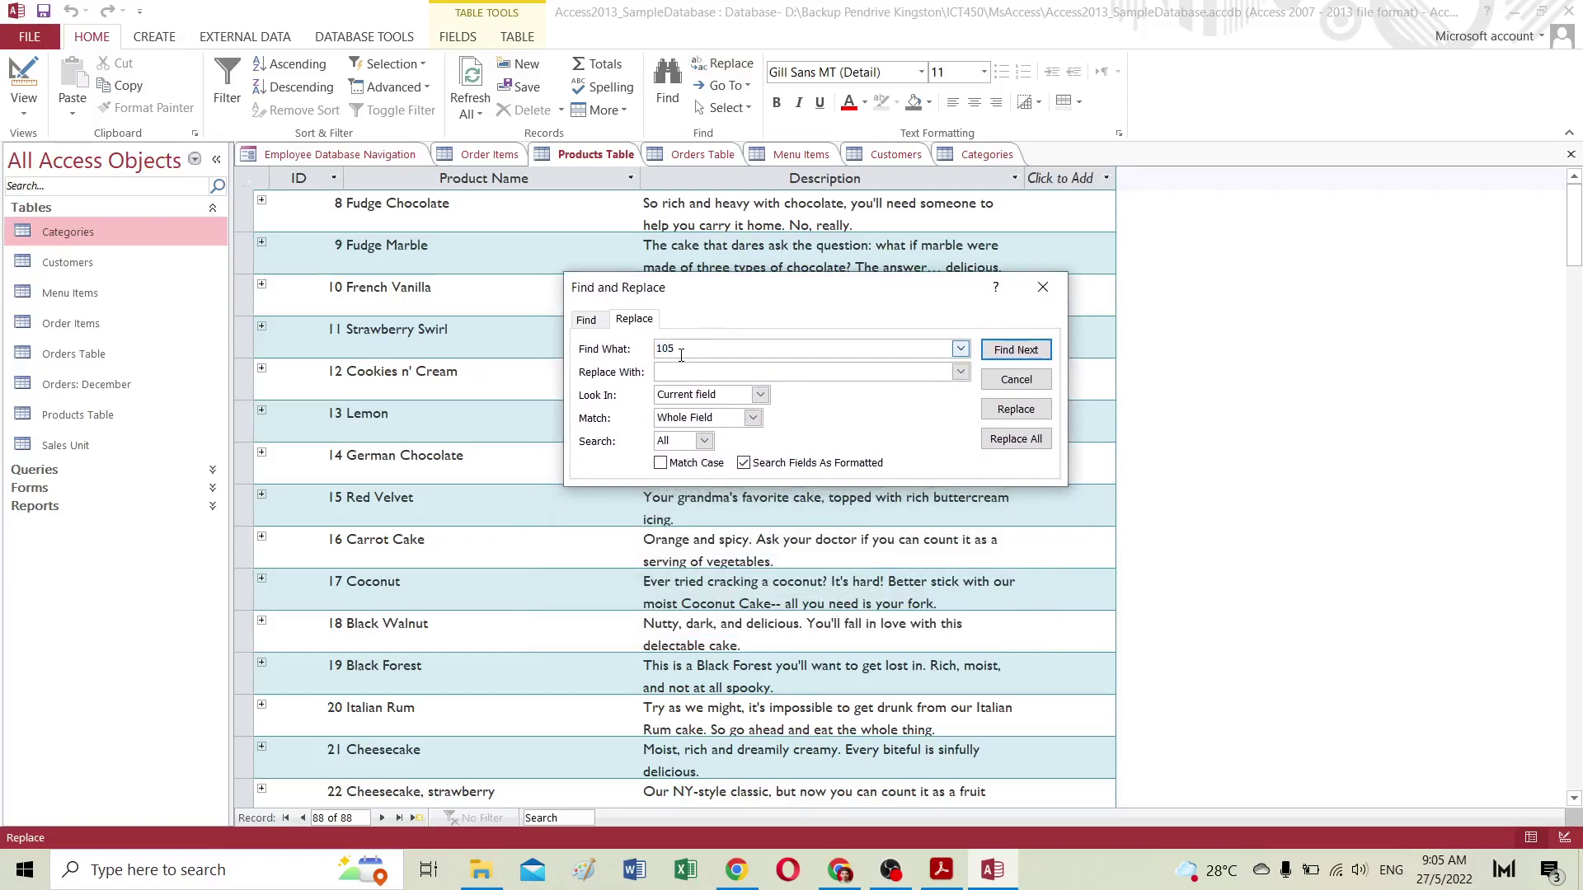
key(BackSpace)
text(Fall)
click(669, 370)
click(710, 397)
click(714, 425)
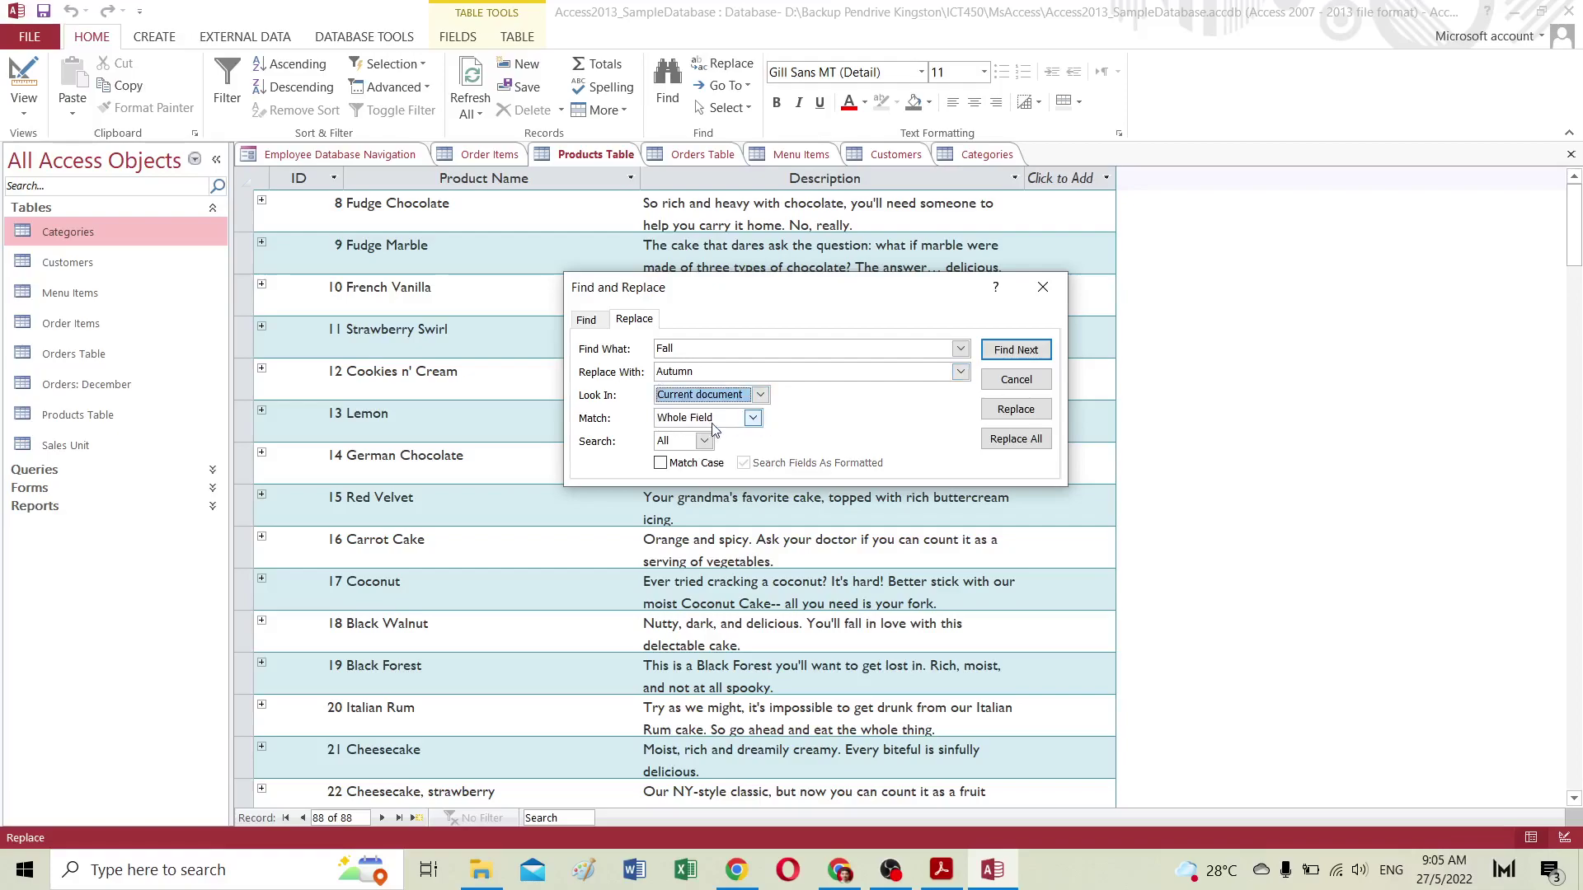
click(713, 419)
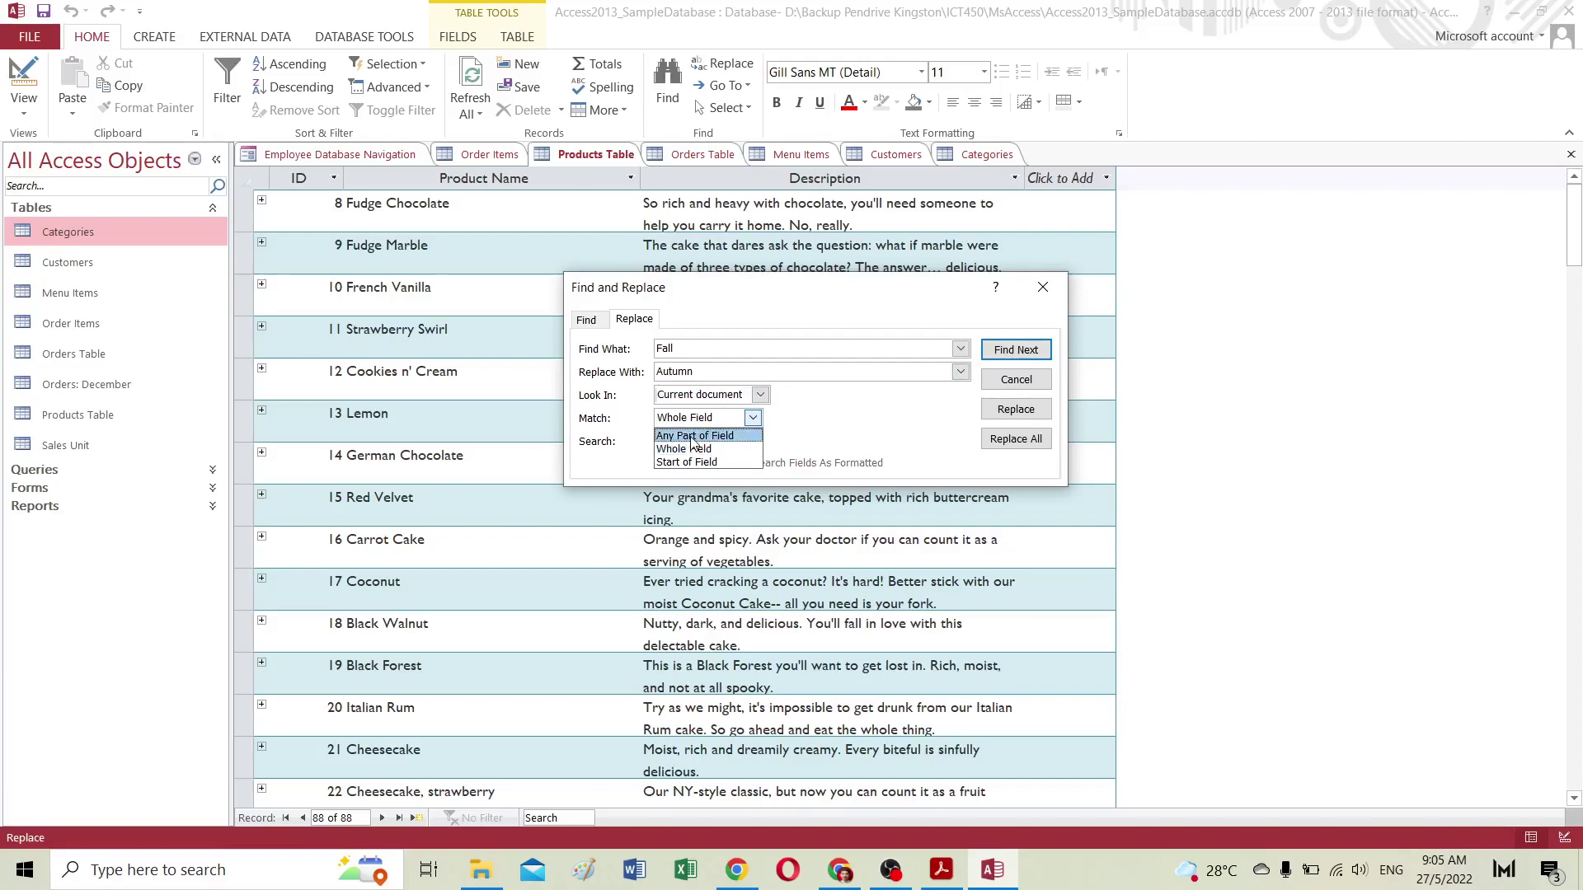
click(714, 435)
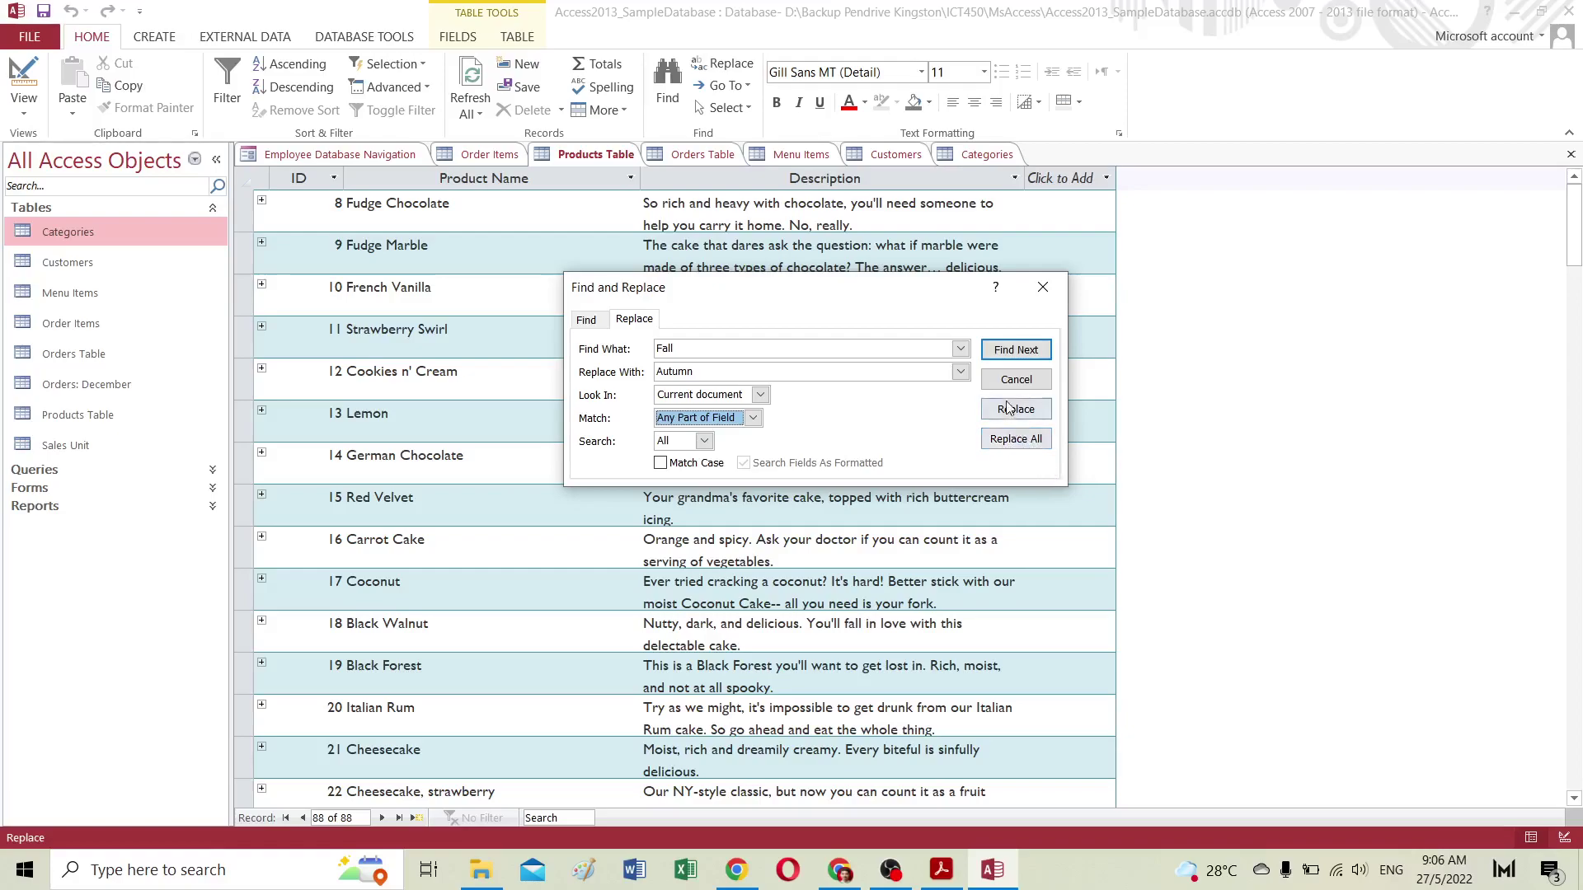
Step: Find 'Fall' twice, locating it only in Black Walnut's description, and dismiss the not-found message
drag(820, 295, 777, 424)
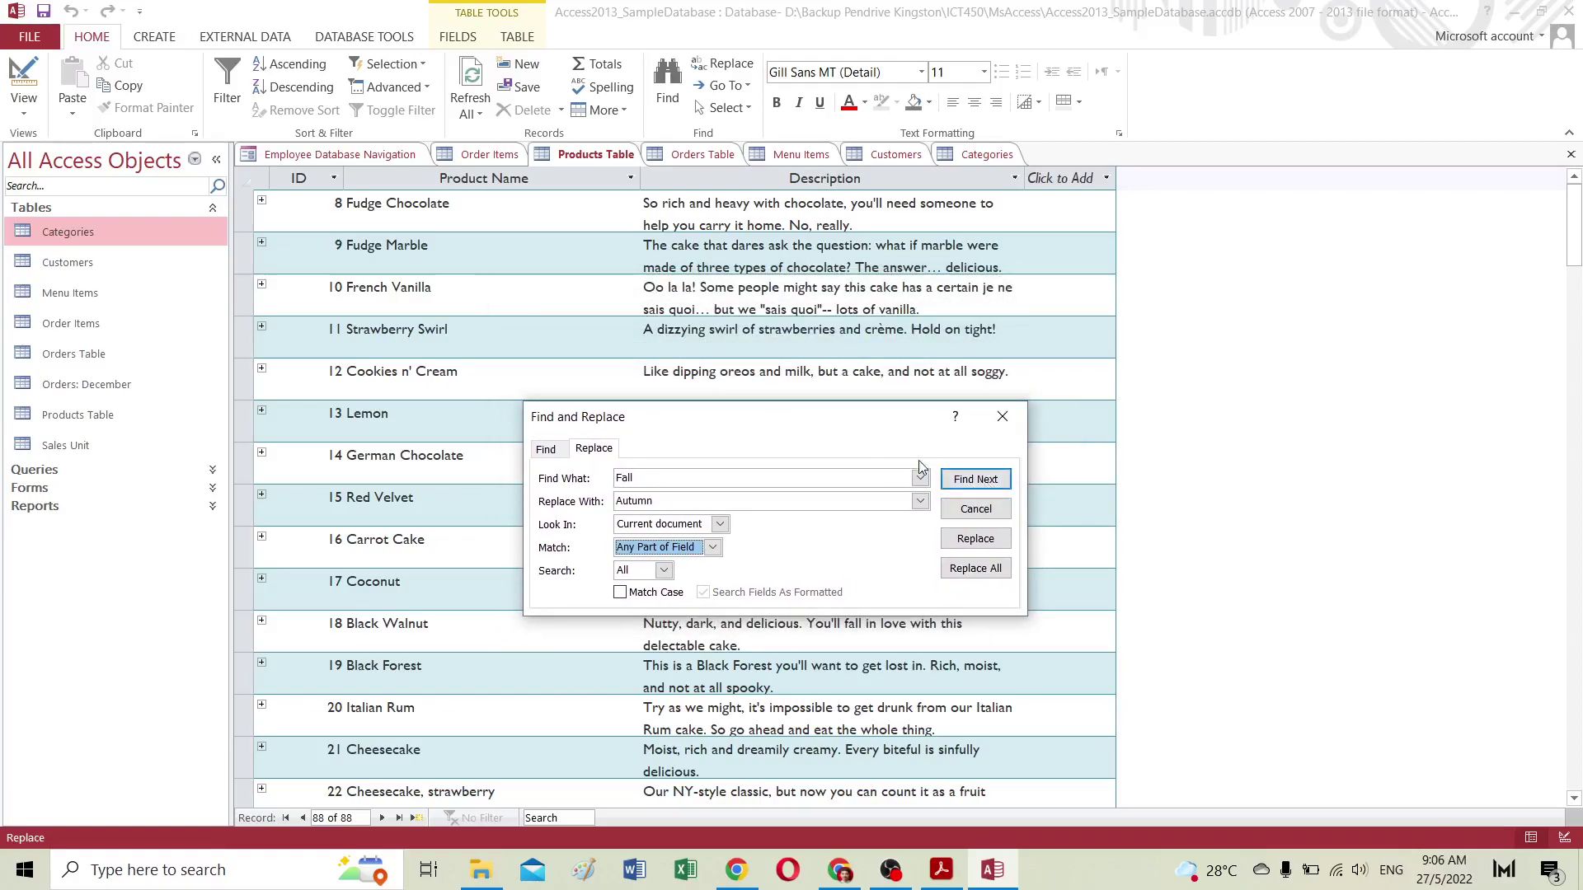
drag(766, 426, 723, 228)
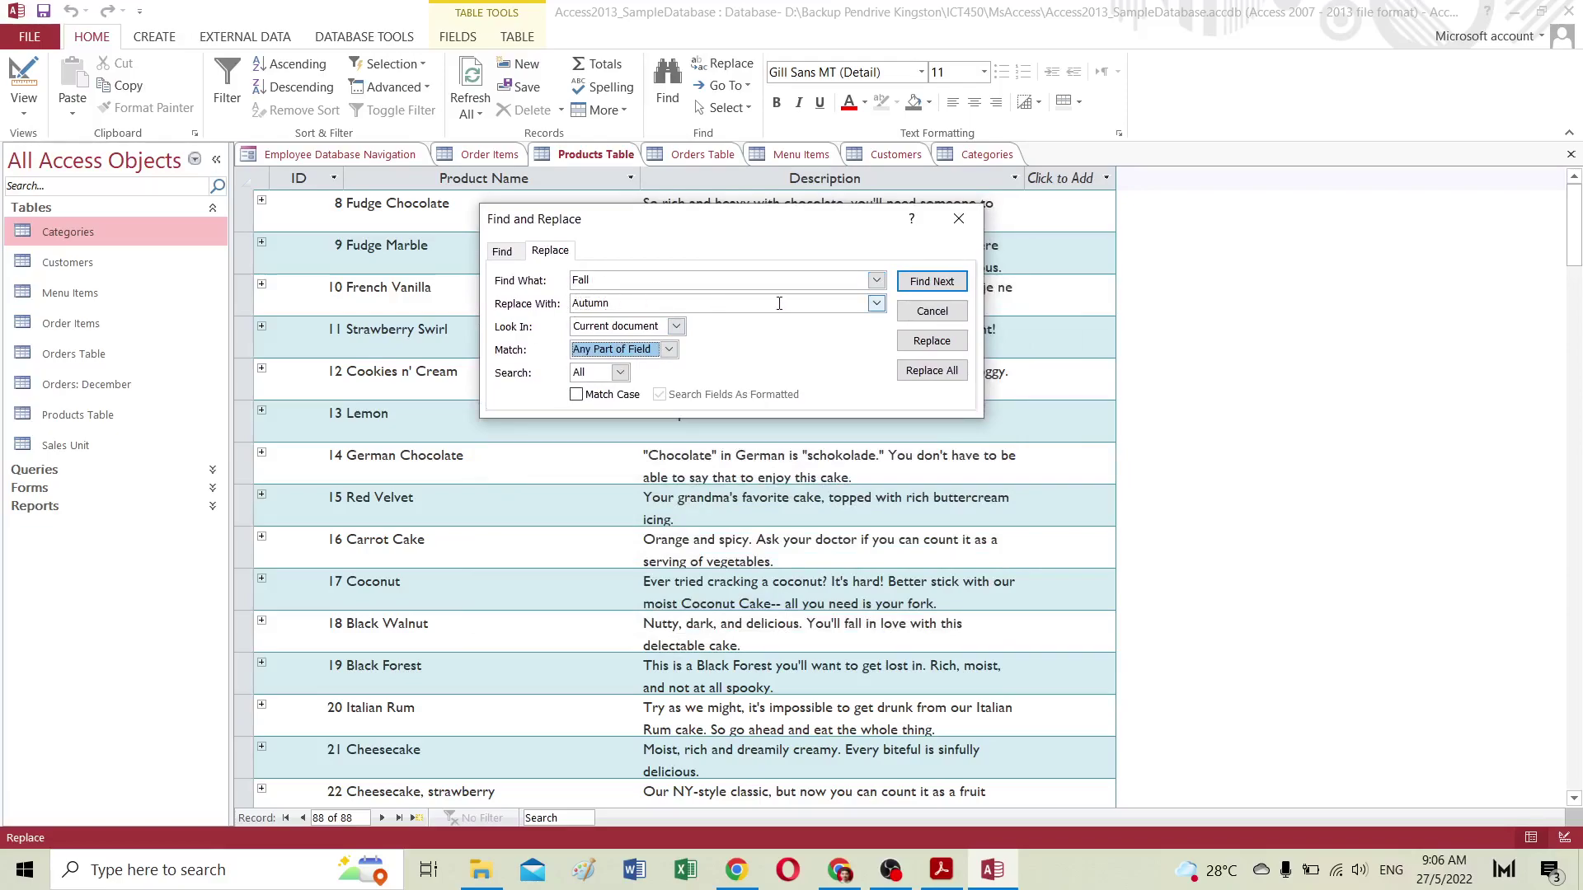
click(940, 284)
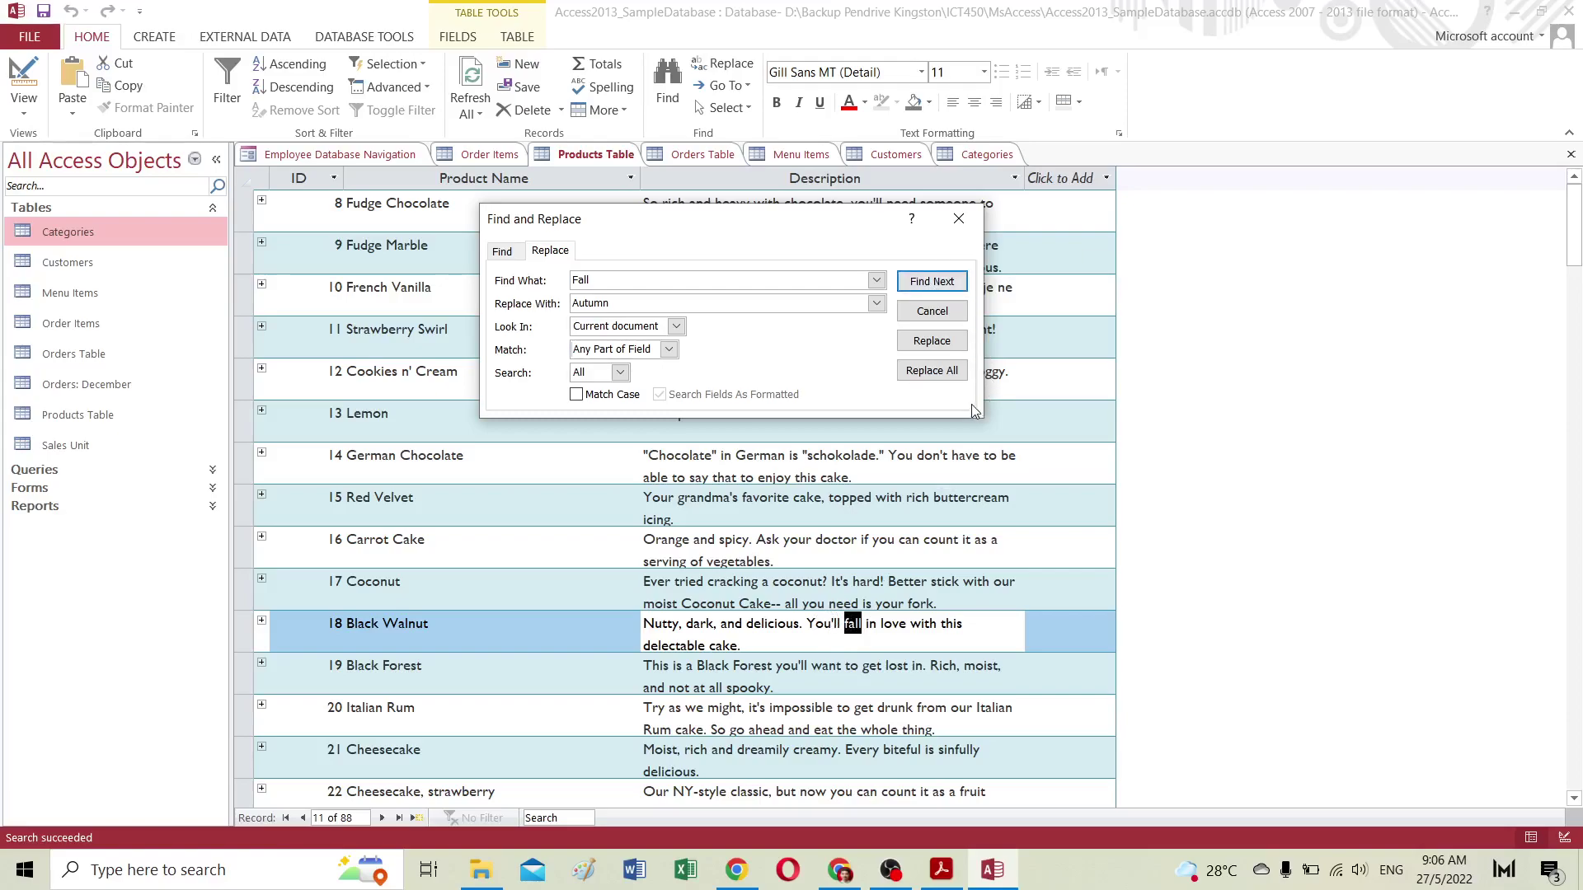
click(949, 290)
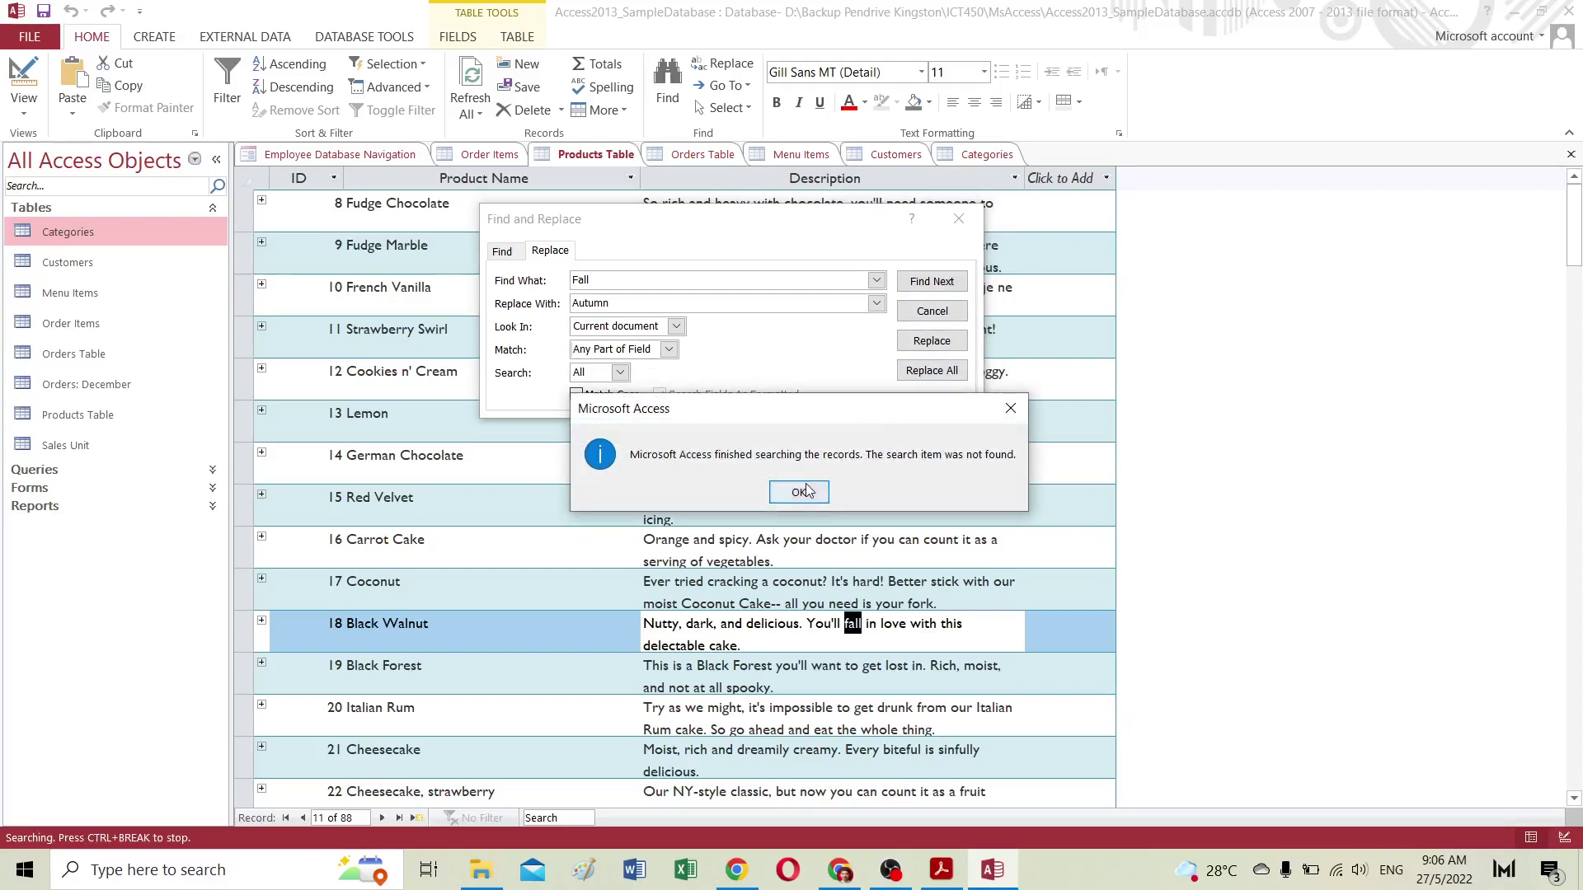
click(804, 492)
scroll(804, 573, down, 3)
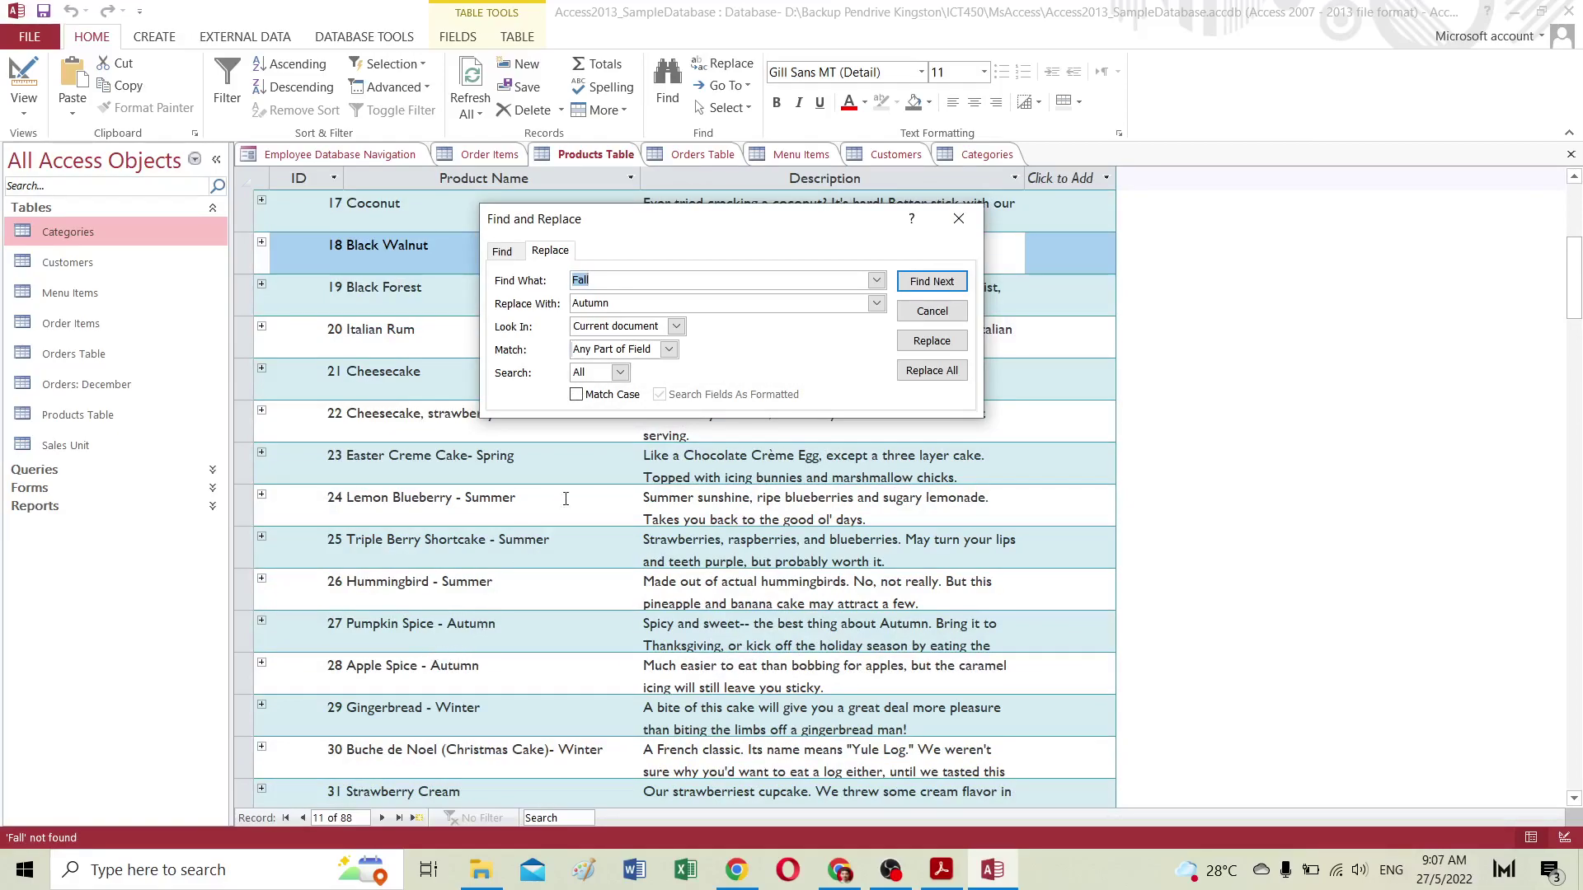
Step: Change the search to find 'Autumn' and replace it with 'Fall', locating the first match
scroll(558, 500, down, 2)
scroll(577, 437, up, 2)
click(614, 282)
key(BackSpace)
key(BackSpace)
key(BackSpace)
key(BackSpace)
text(Aut)
double_click(618, 305)
text(Fa)
click(940, 281)
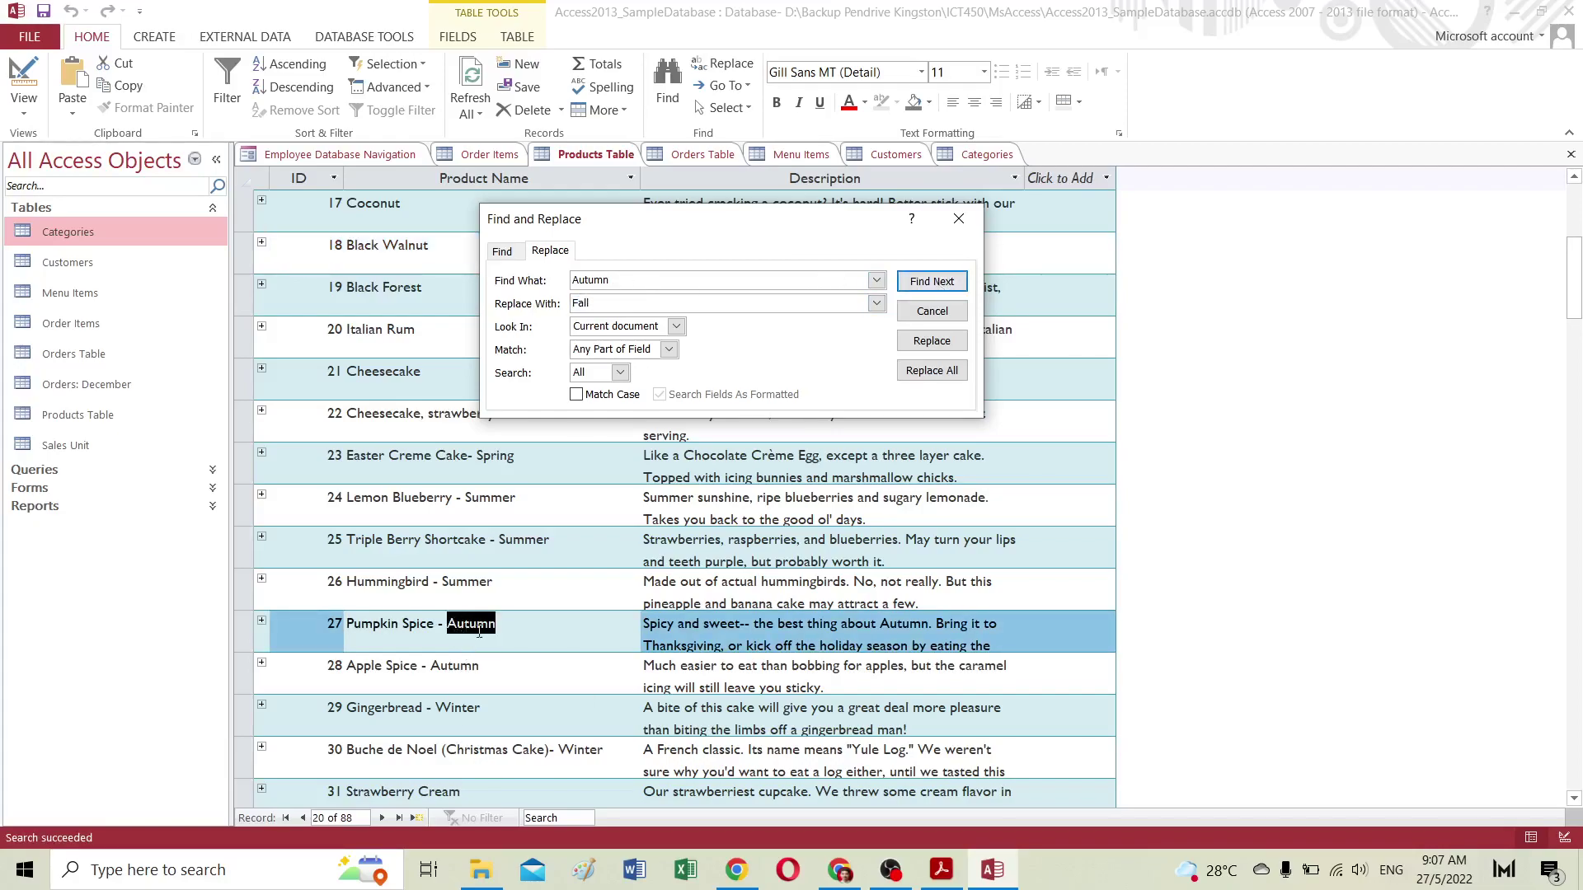
Step: Replace Autumn with Fall in Pumpkin Spice, Apple Spice and record 44's name
click(921, 340)
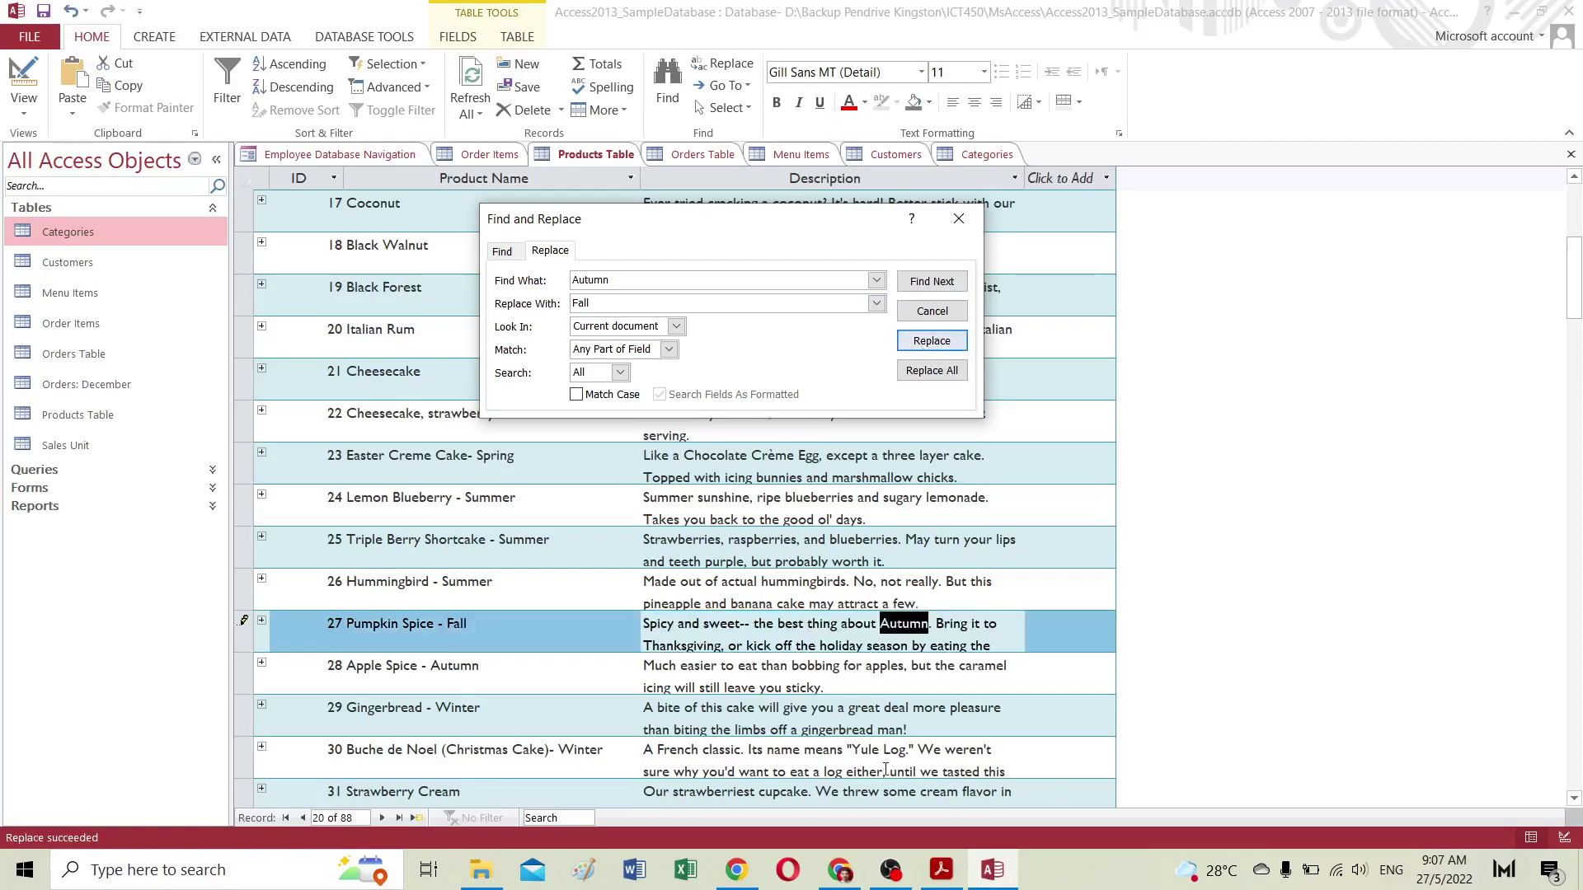
click(923, 282)
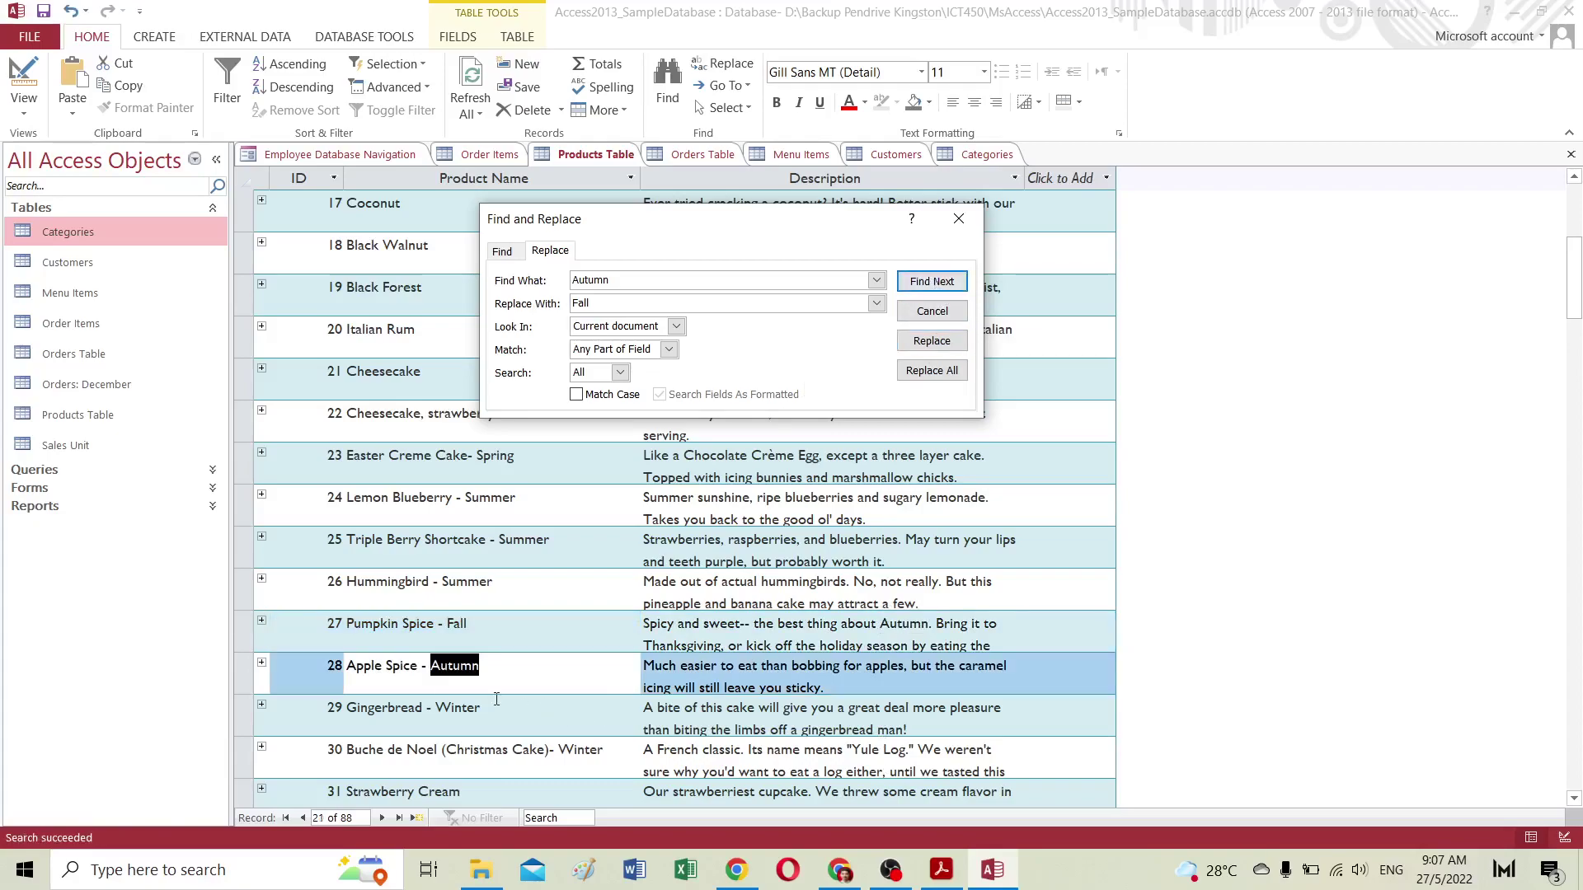
click(937, 341)
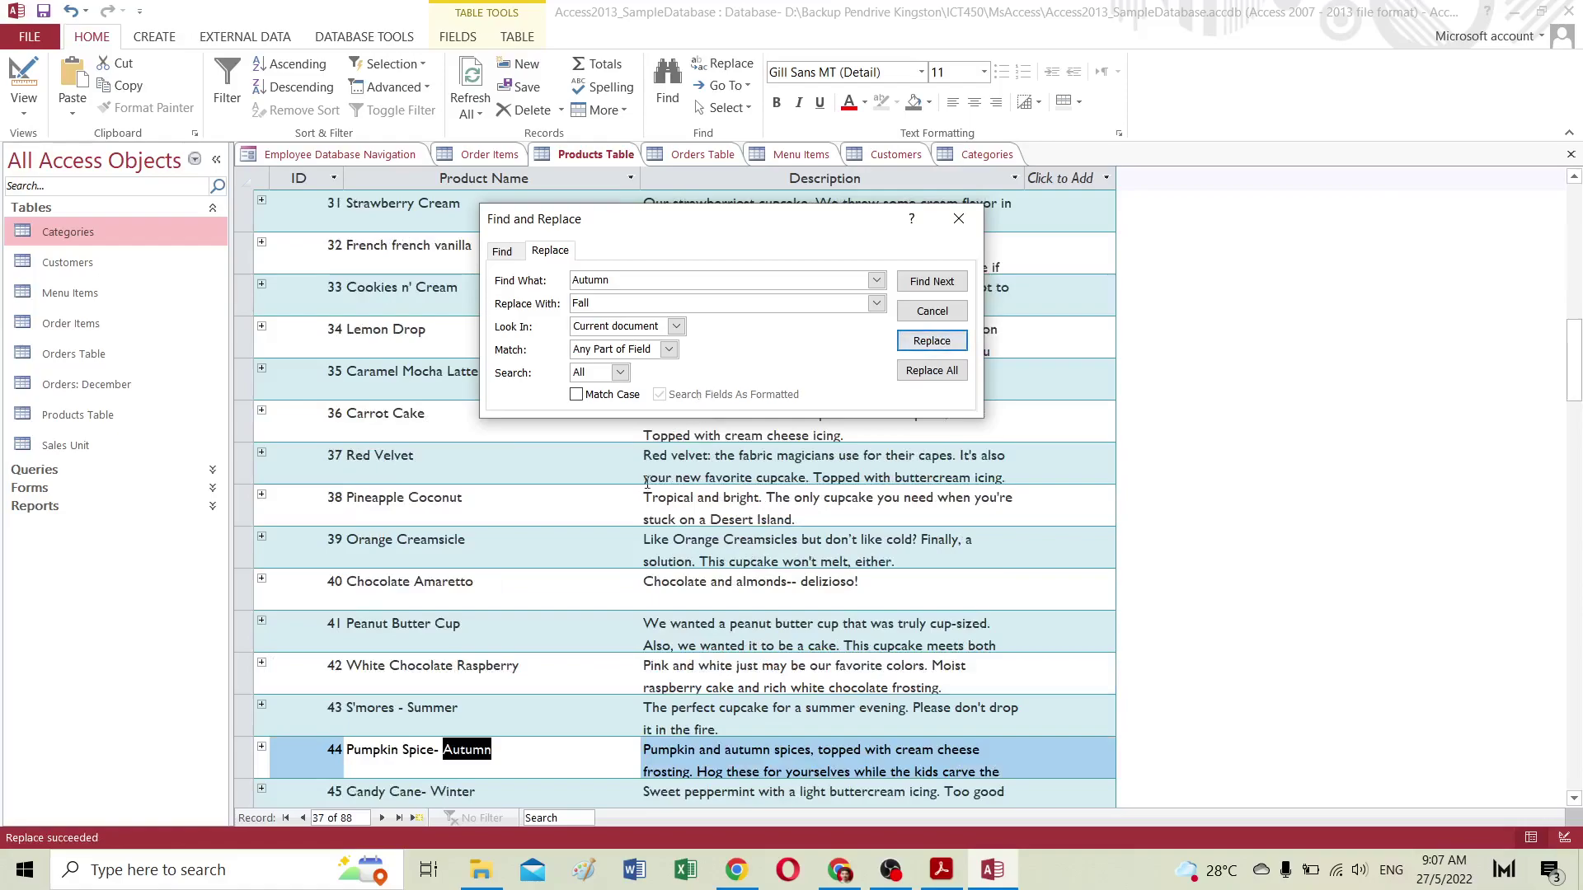
scroll(647, 482, down, 2)
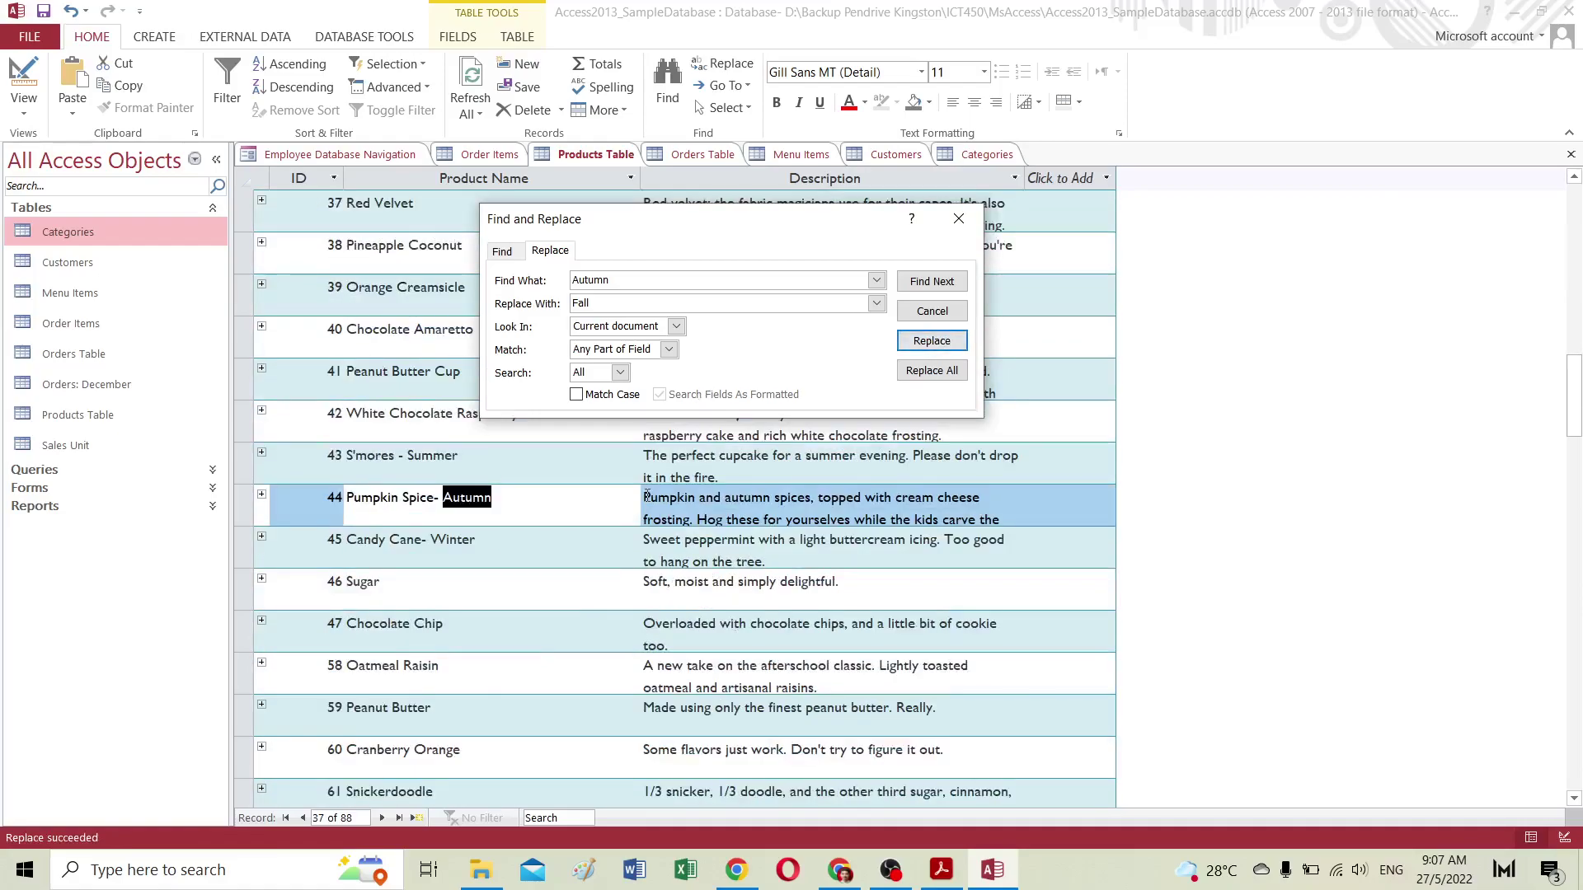
click(941, 349)
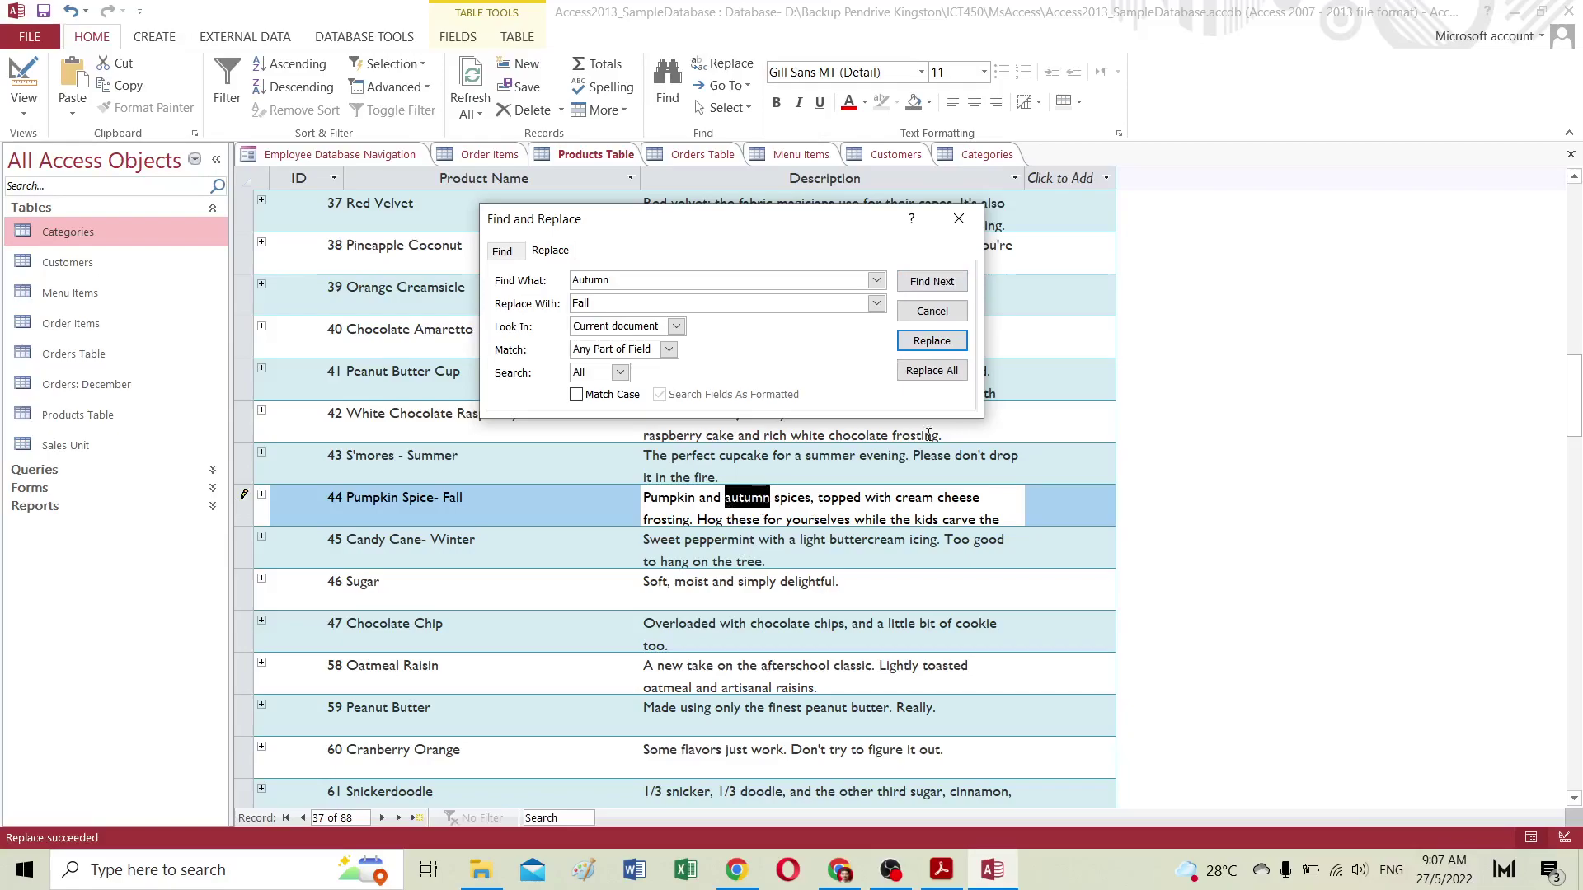
click(942, 284)
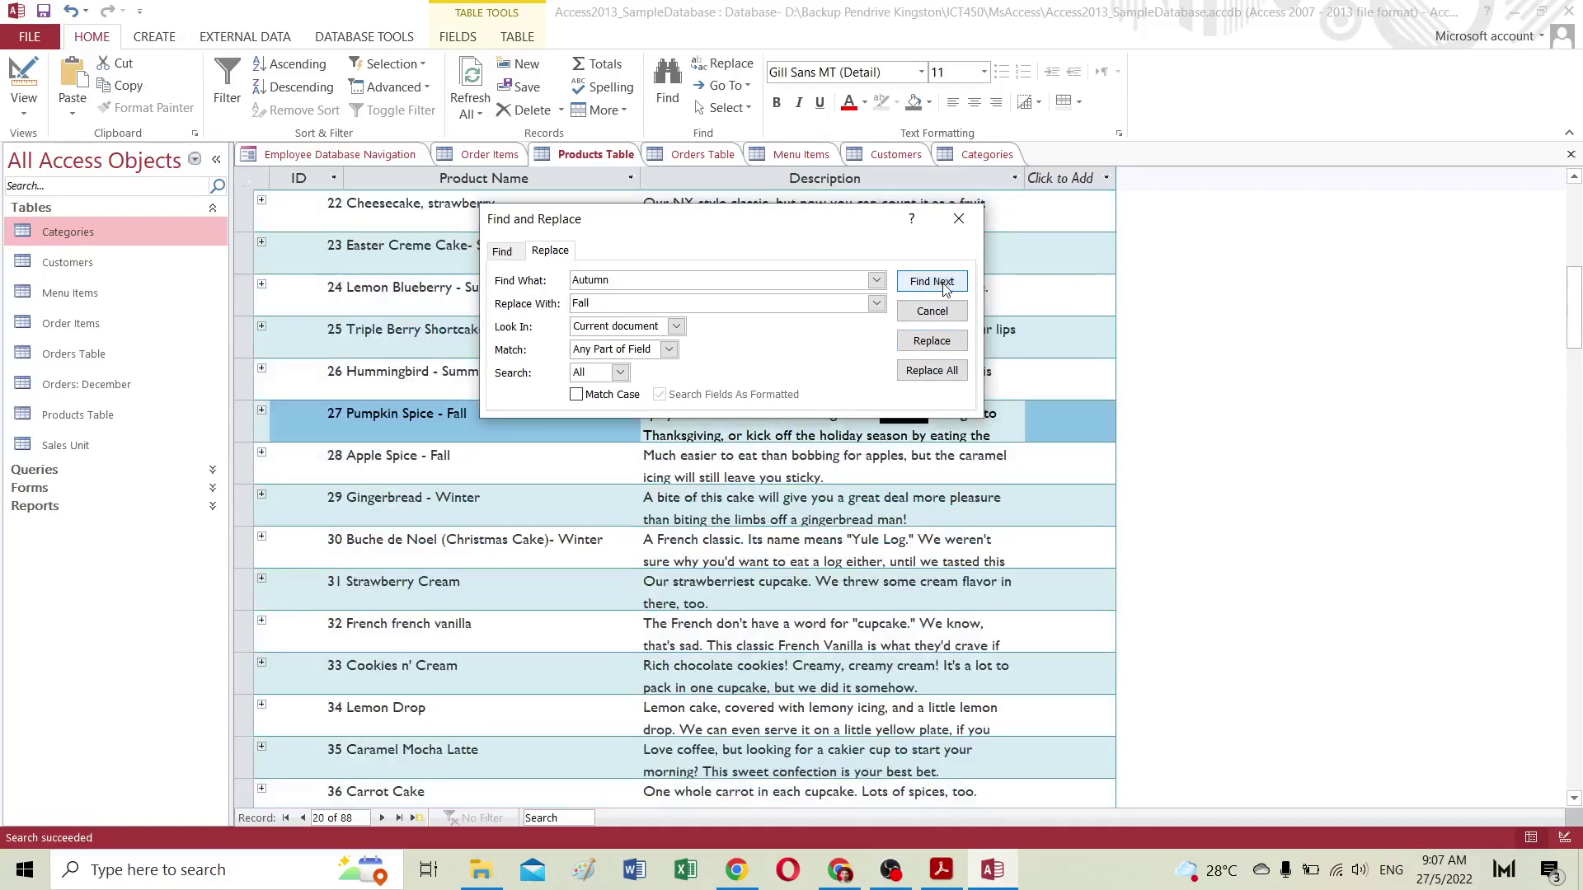
Step: Cycle through the remaining Autumn matches in records 27 and 44 without replacing them
drag(736, 224, 746, 501)
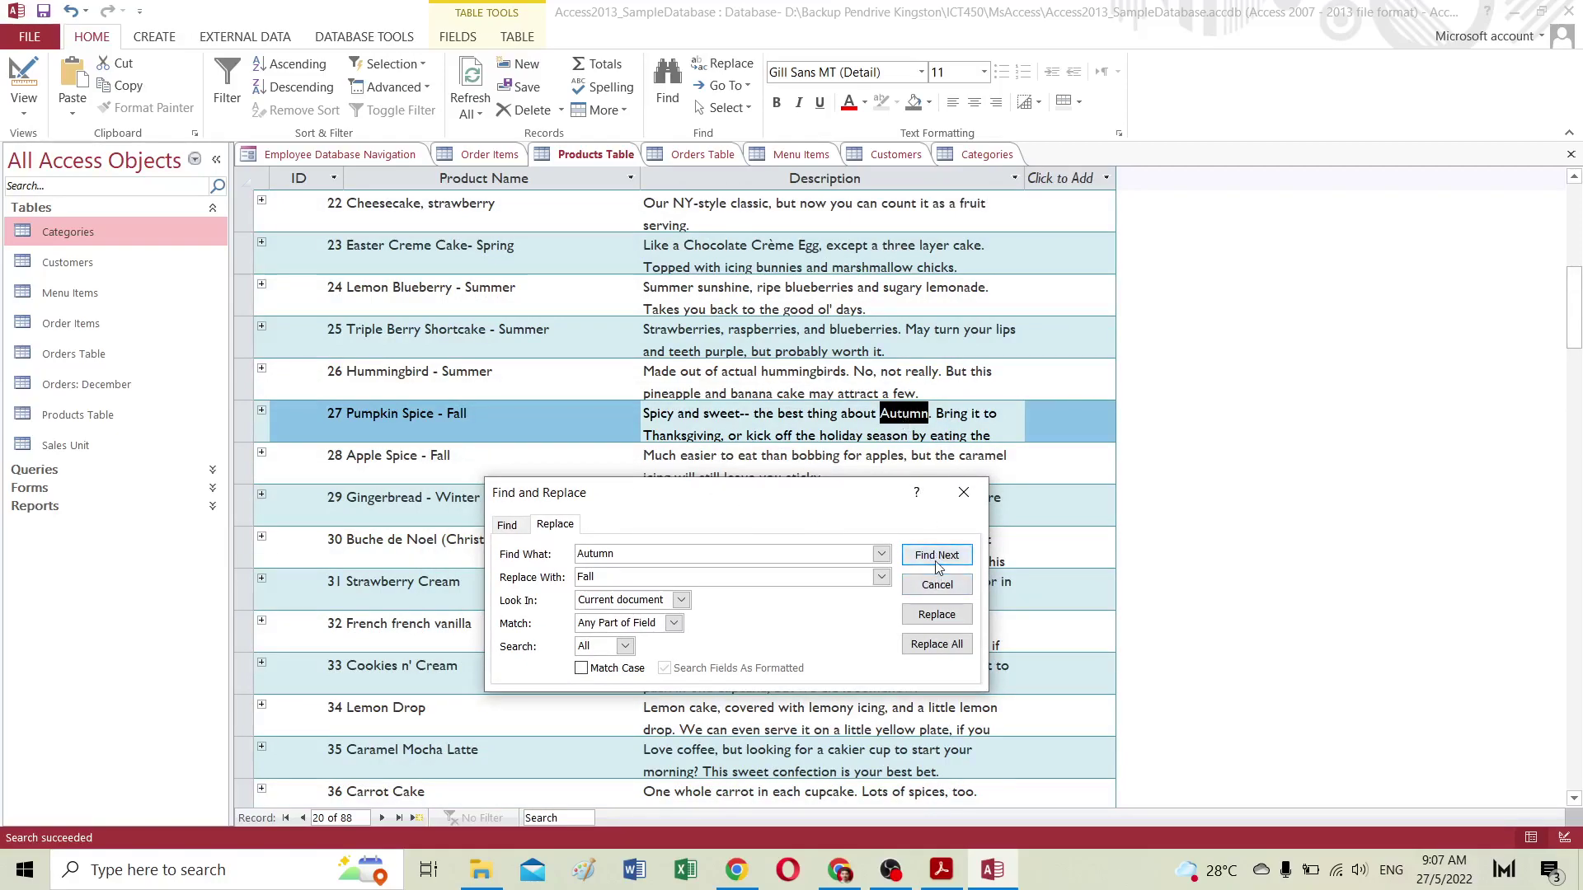
click(938, 562)
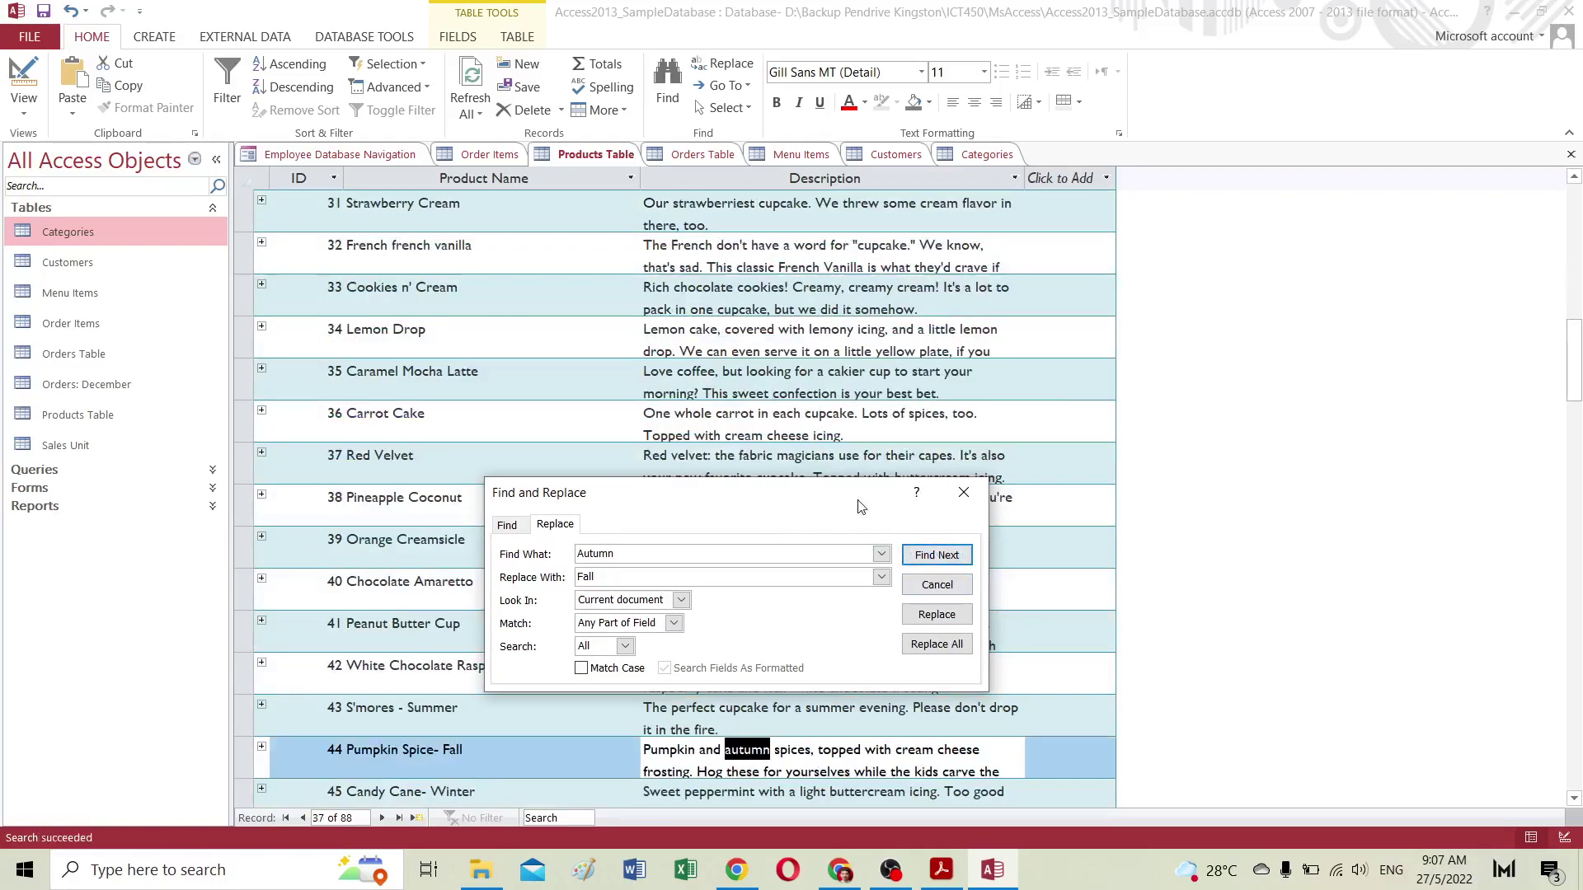
click(942, 557)
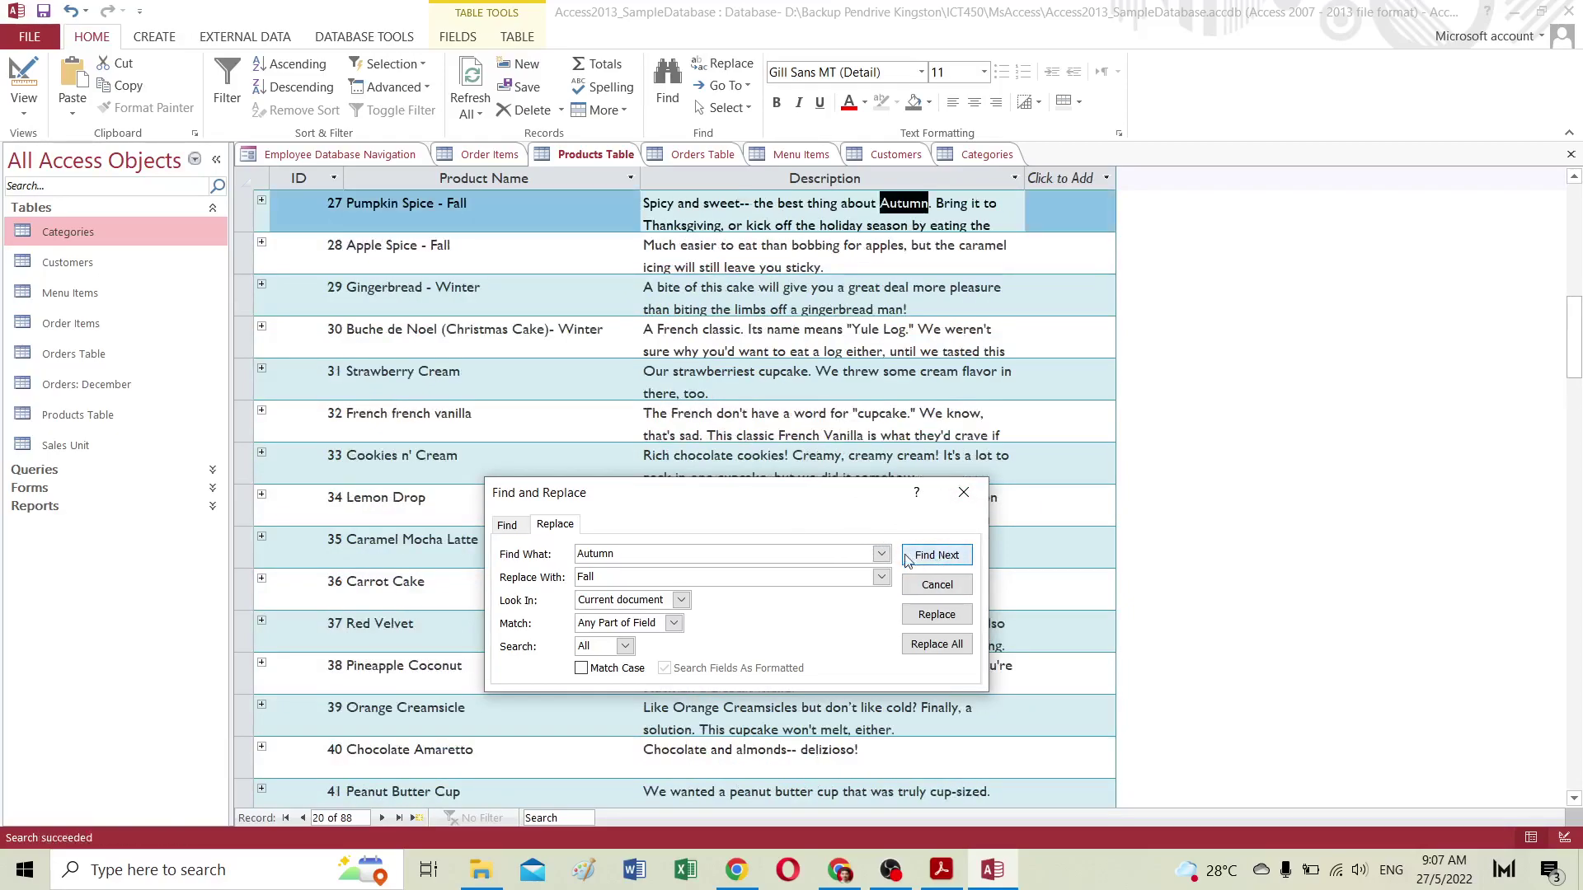
click(940, 559)
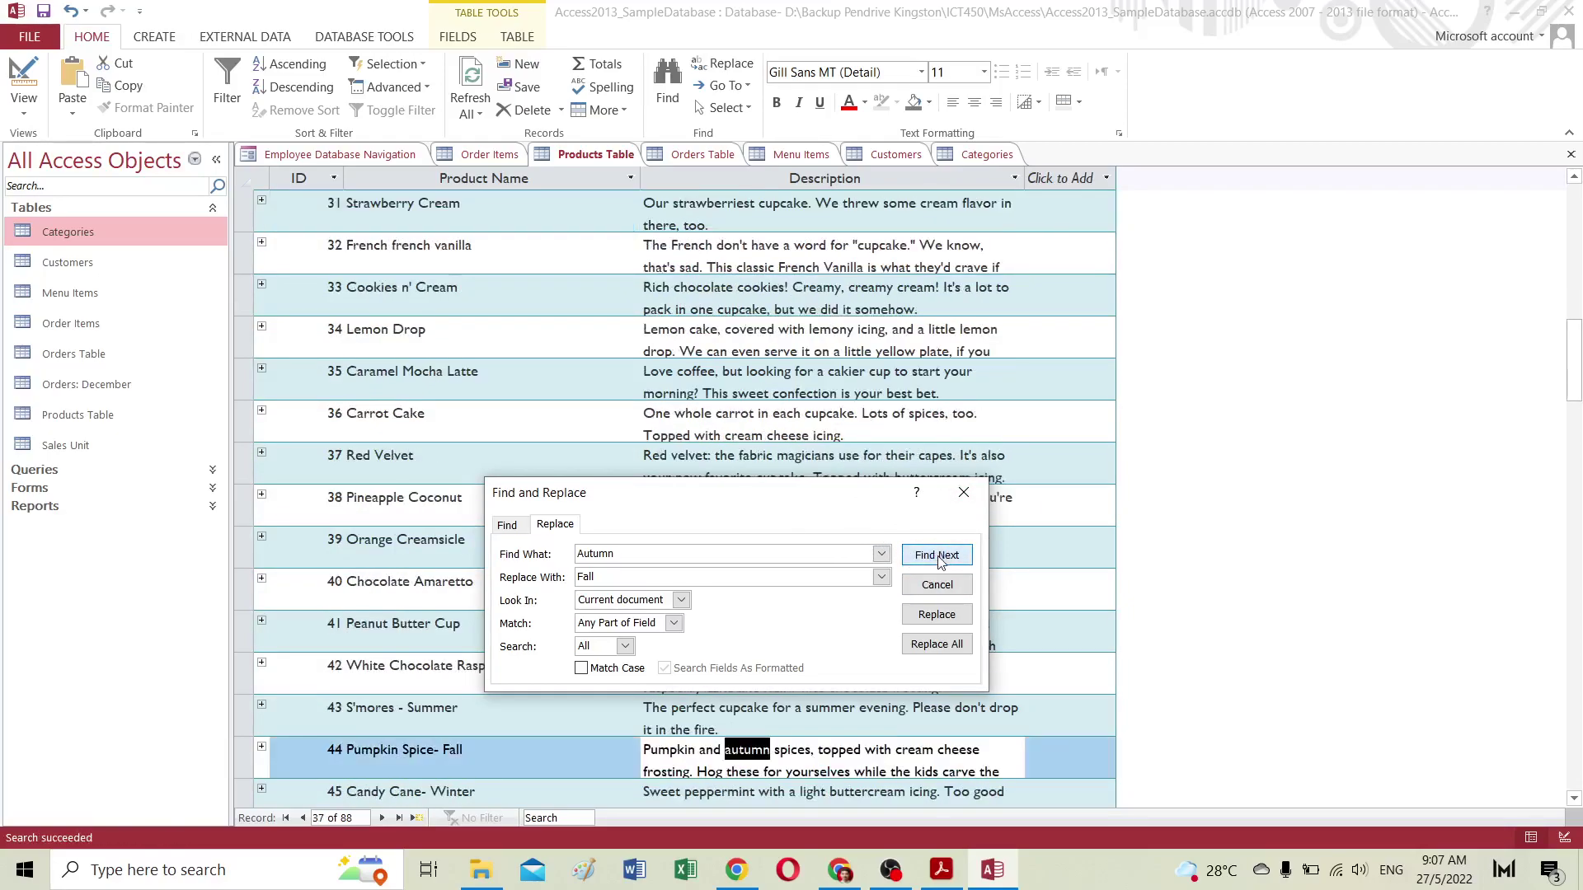
click(937, 556)
click(937, 556)
click(939, 557)
click(938, 556)
click(937, 556)
click(937, 556)
Step: Close Find and Replace, move to record 40, and minimize Access
drag(758, 503, 781, 385)
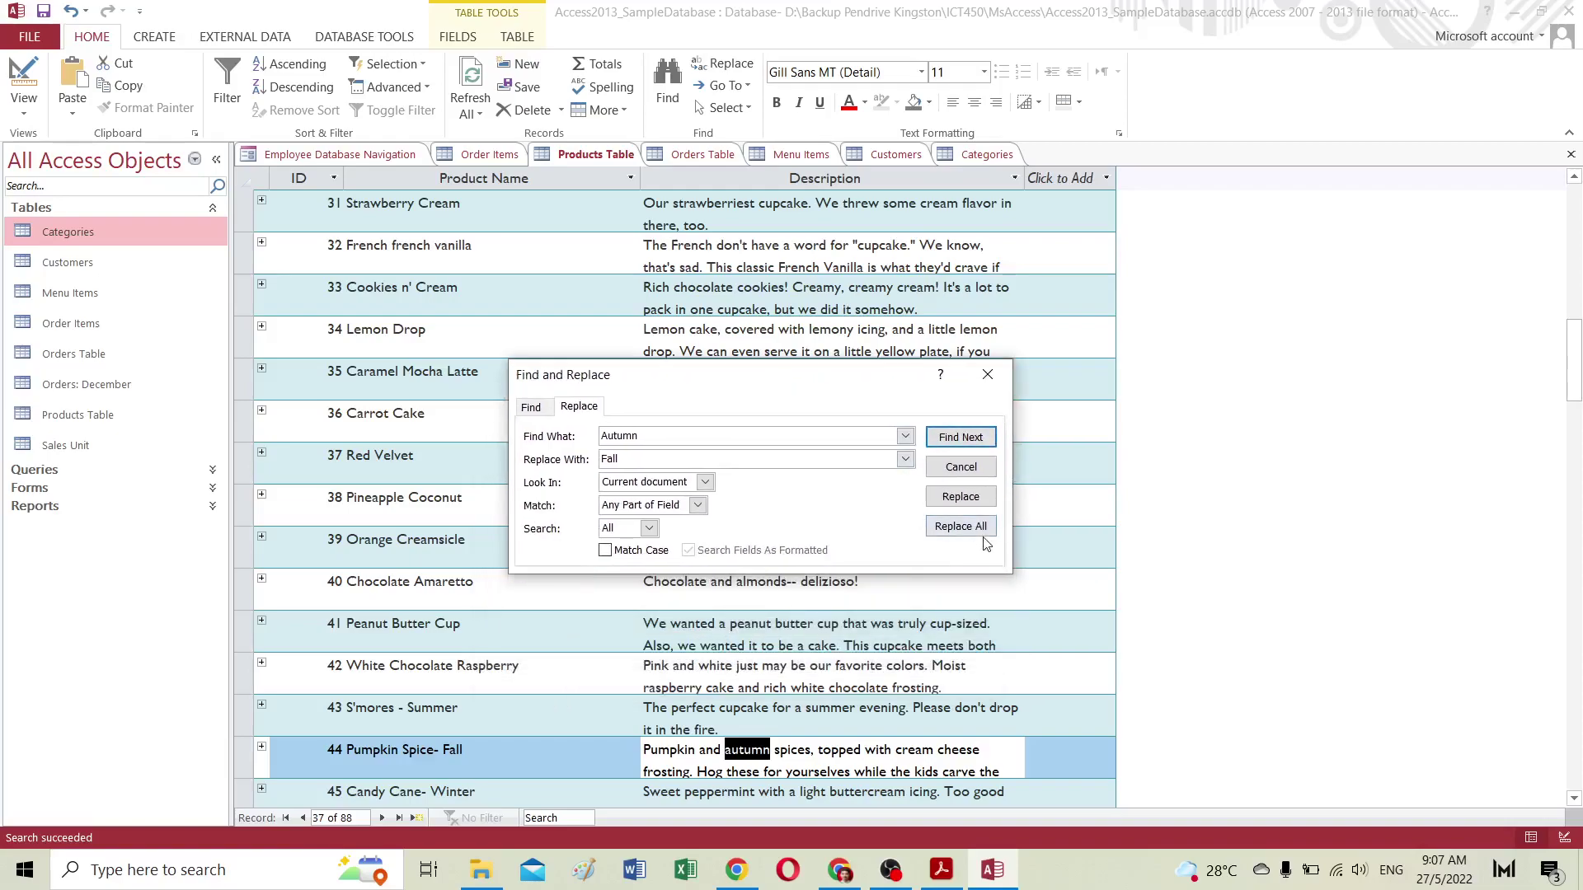
click(987, 374)
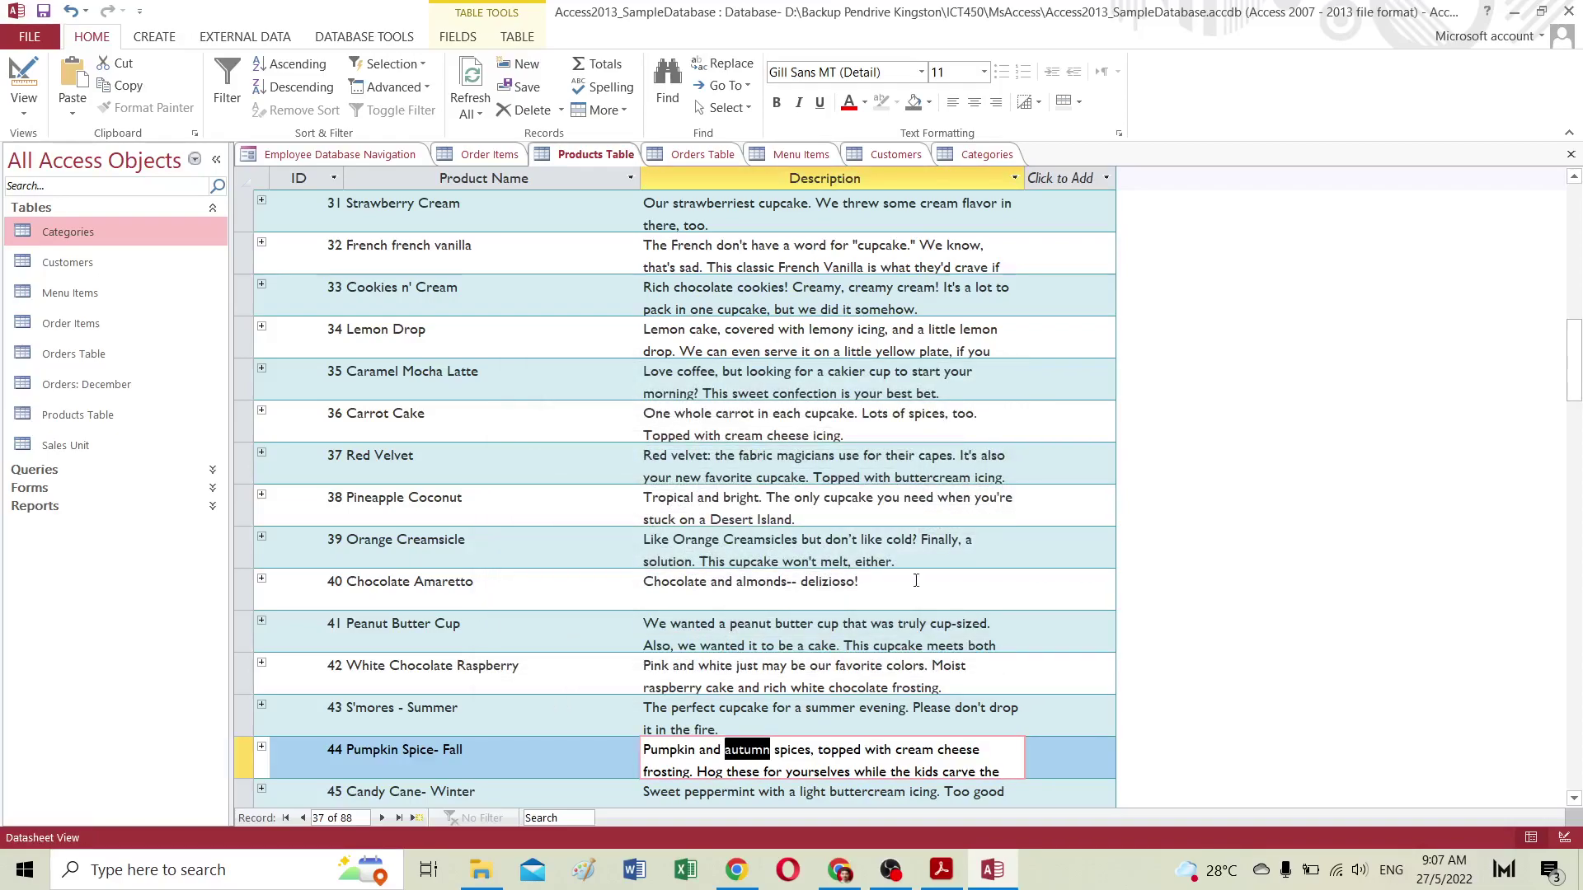
click(589, 573)
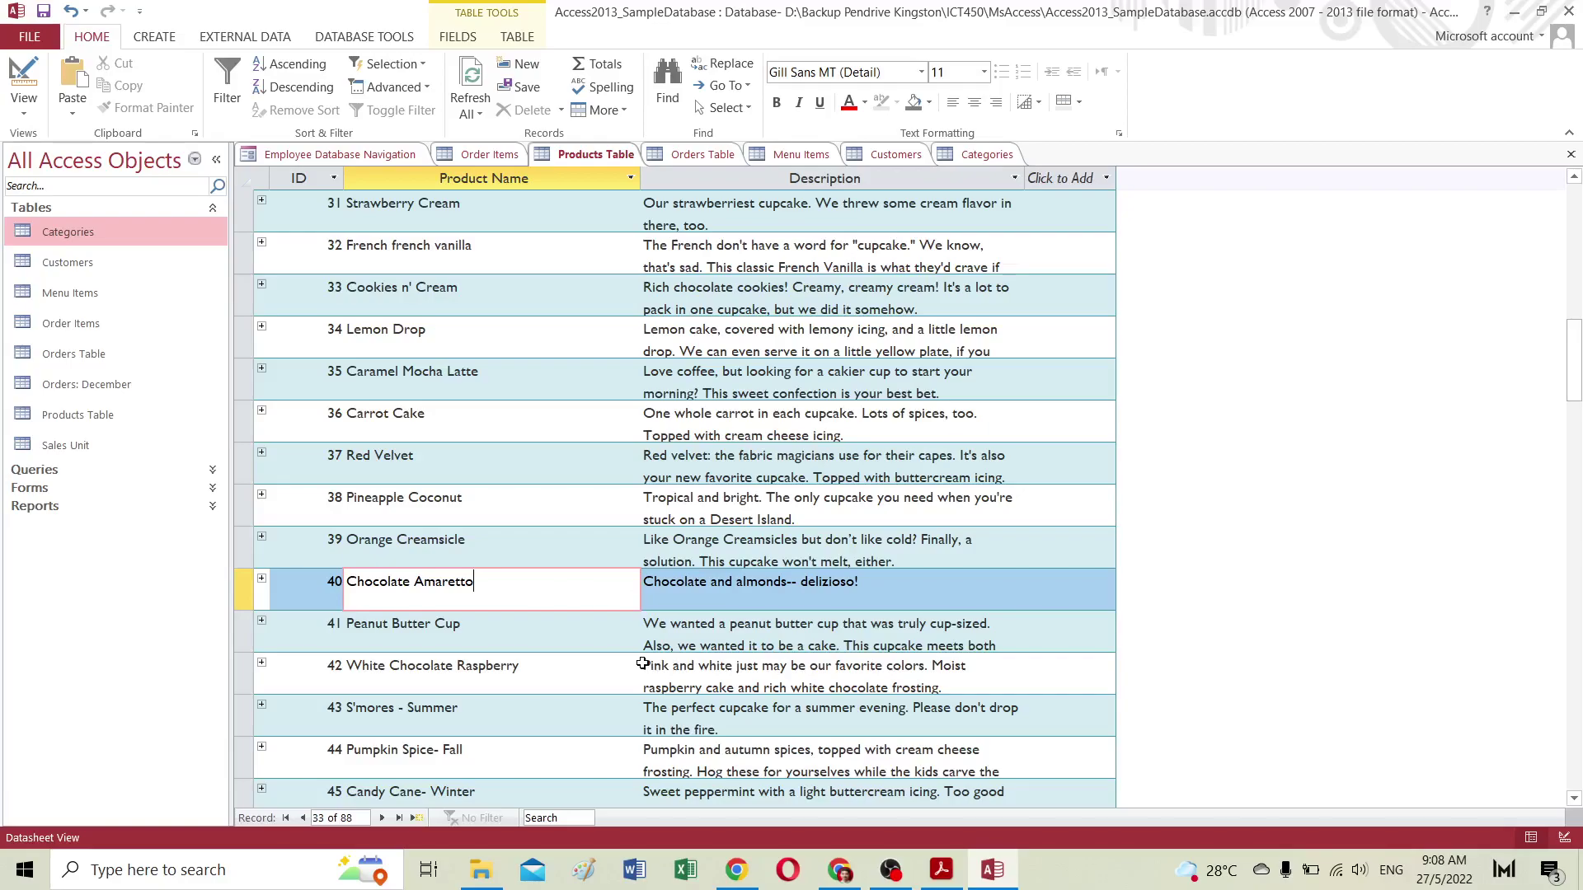
scroll(625, 635, up, 8)
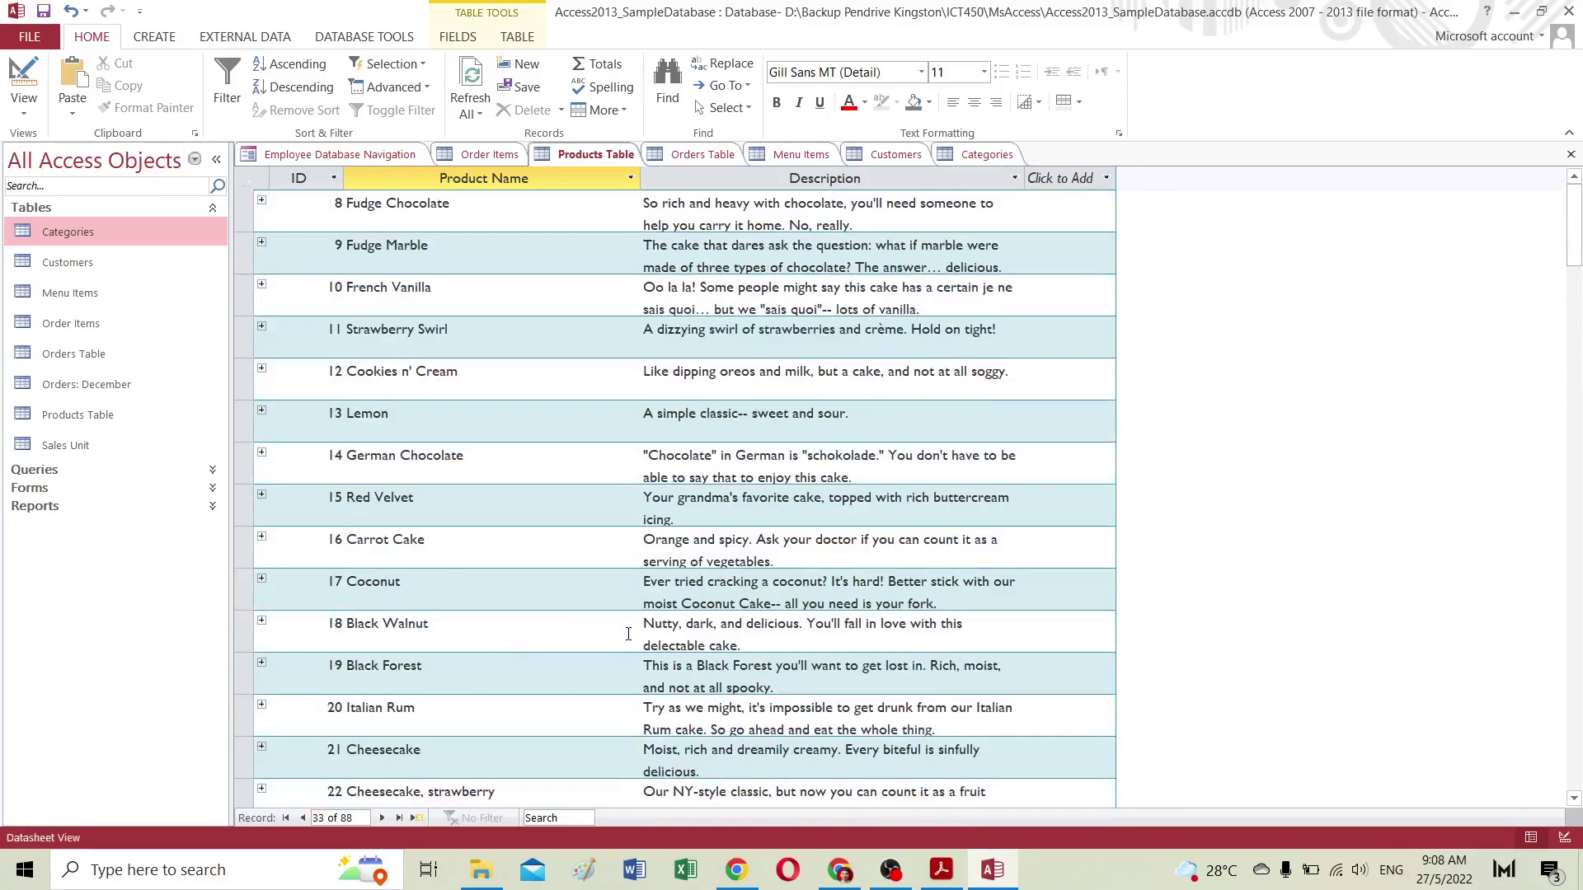
click(1515, 11)
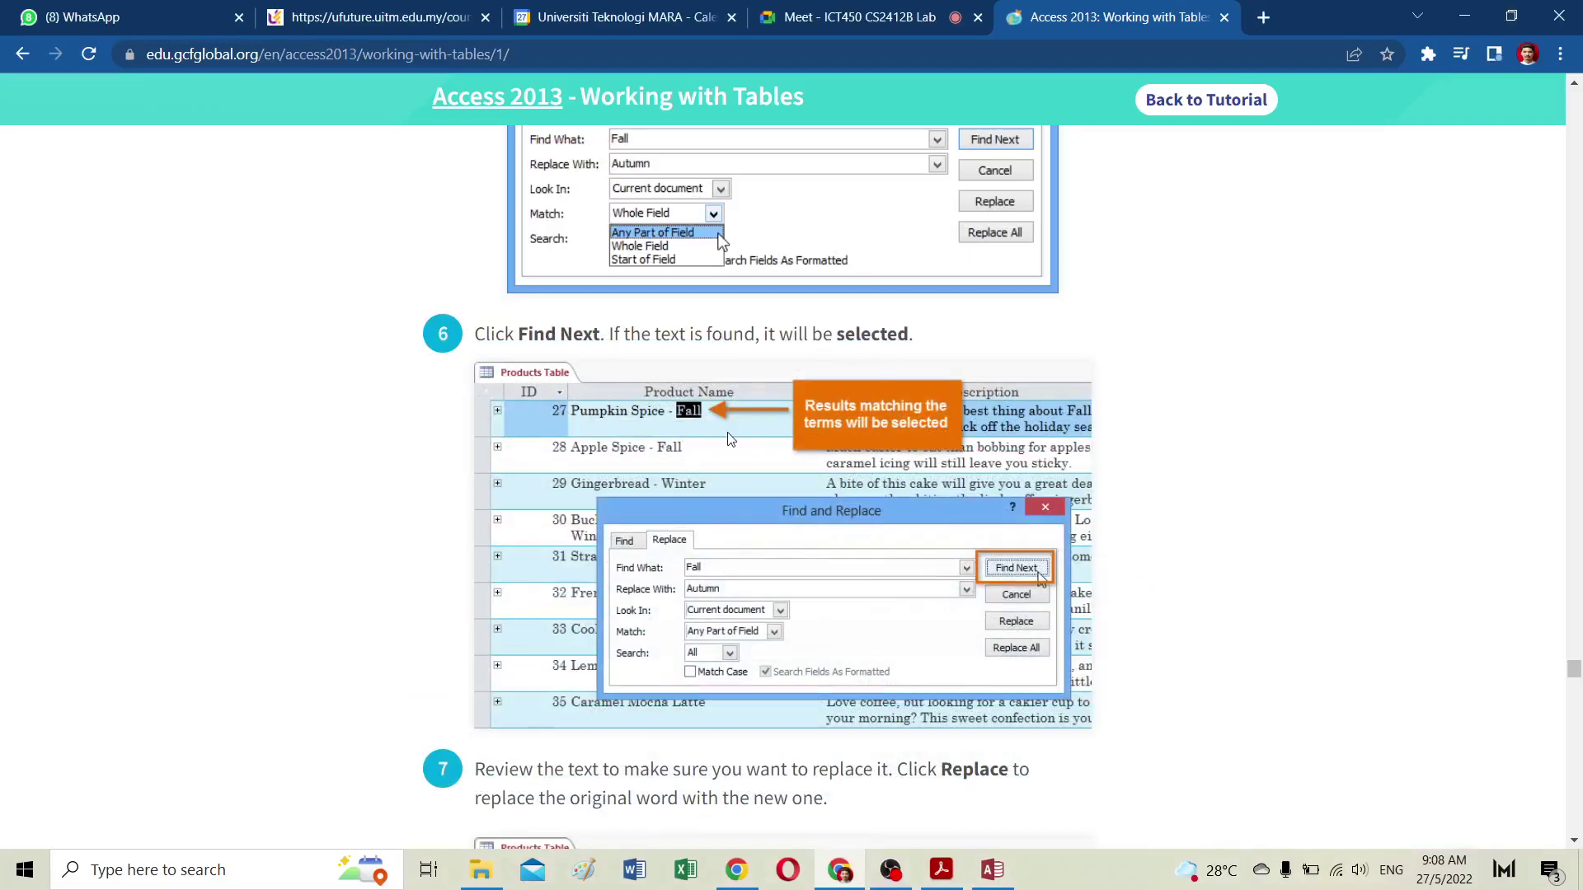
Step: Scroll down to the 'Access 2013: Customizing Tables' video under Modifying table appearance and play it
scroll(760, 480, down, 3)
scroll(760, 480, down, 15)
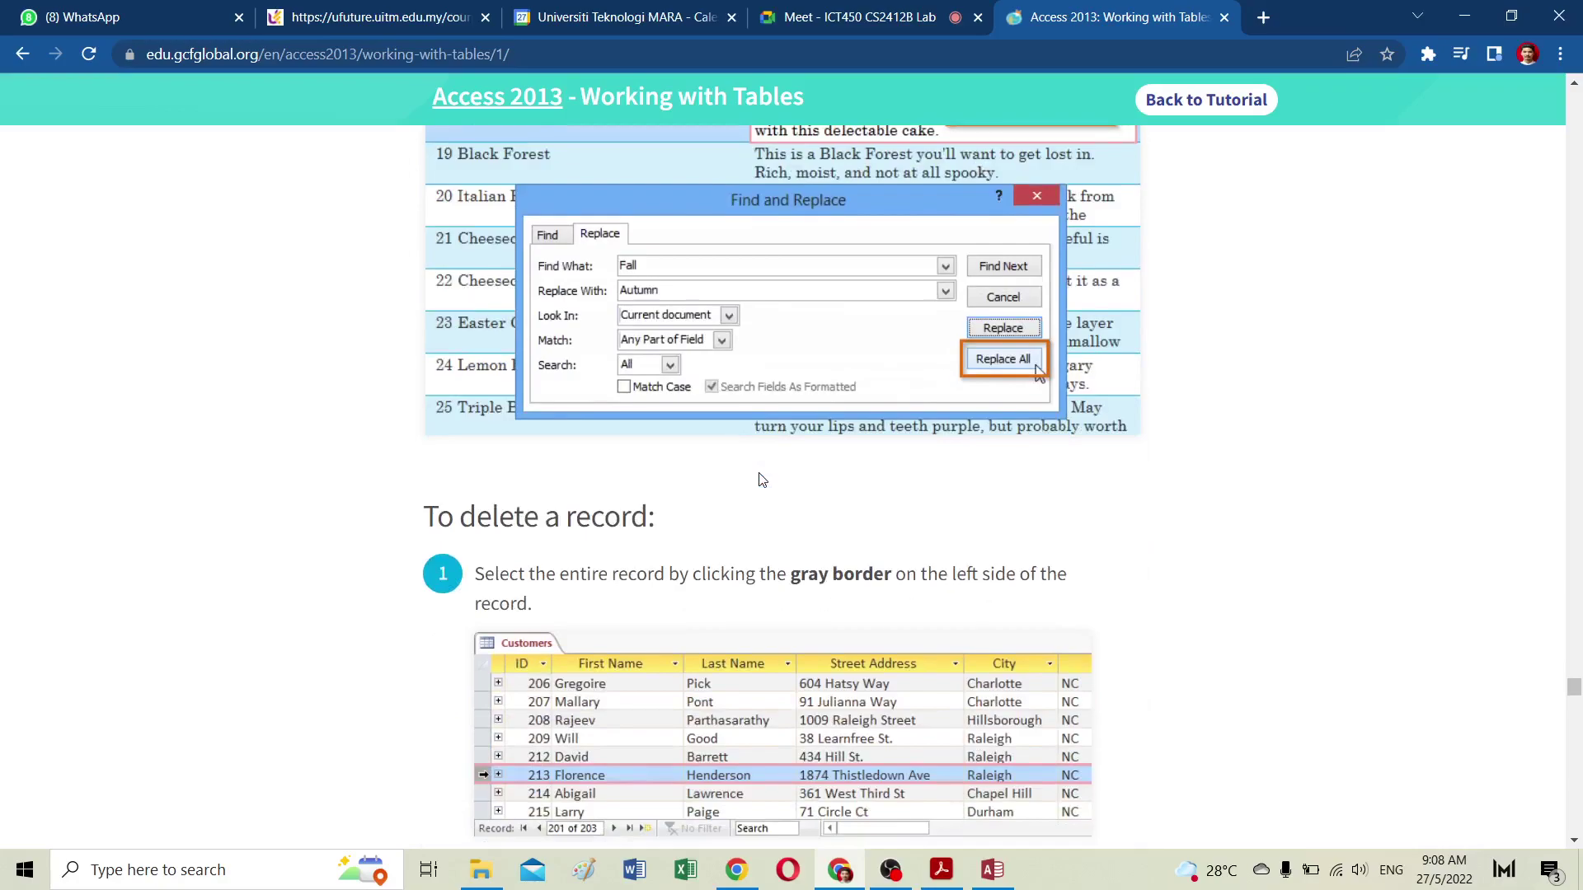
scroll(760, 479, down, 2)
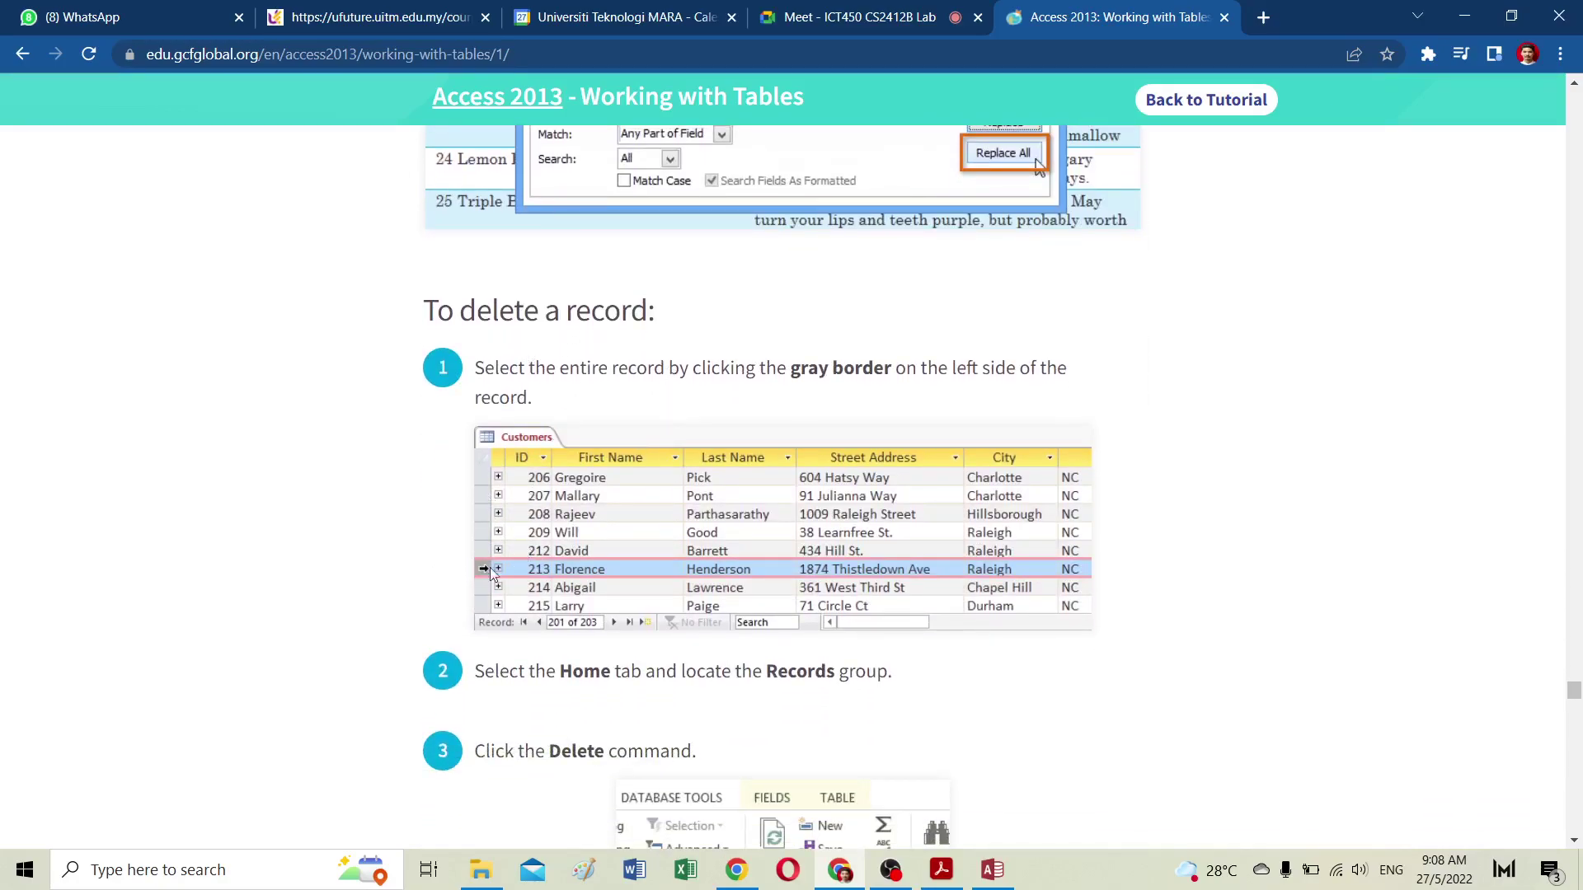
scroll(744, 530, down, 5)
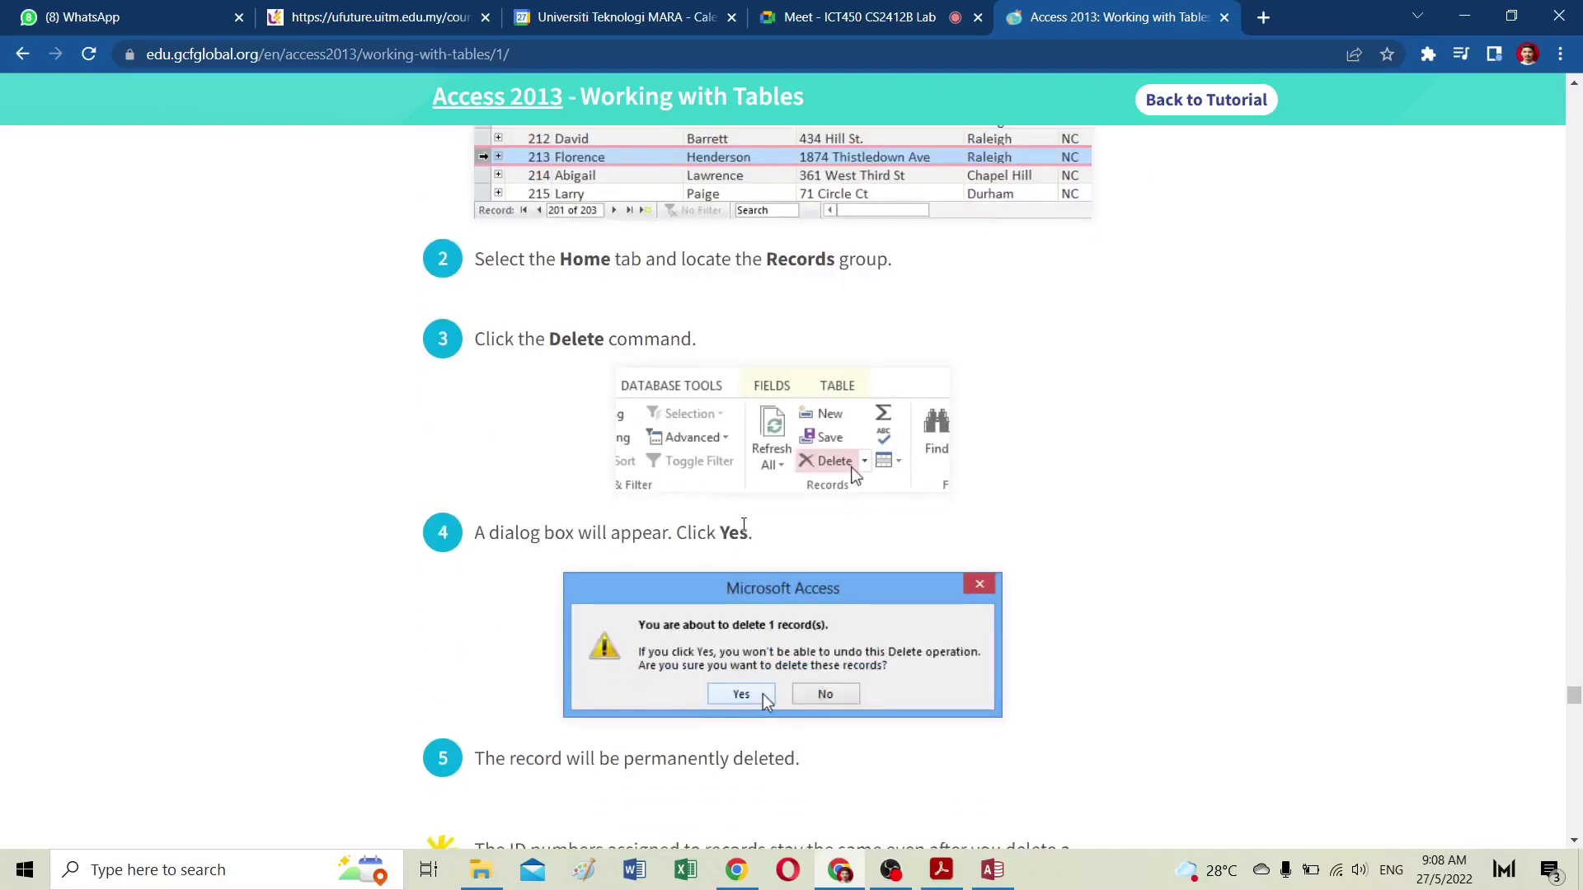
scroll(745, 530, down, 7)
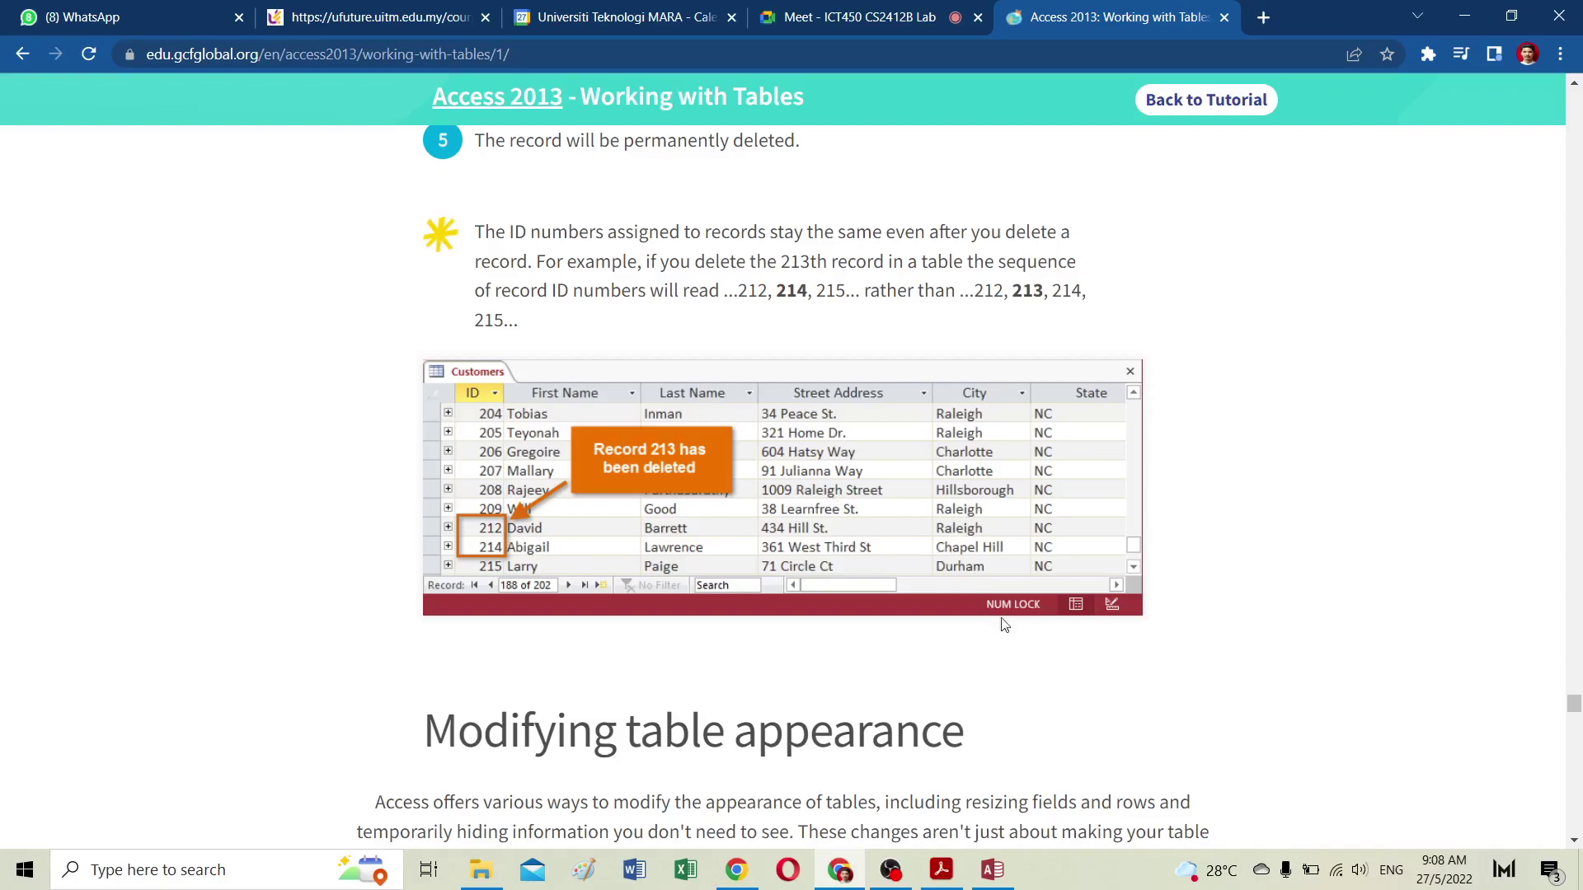
scroll(1019, 656, down, 2)
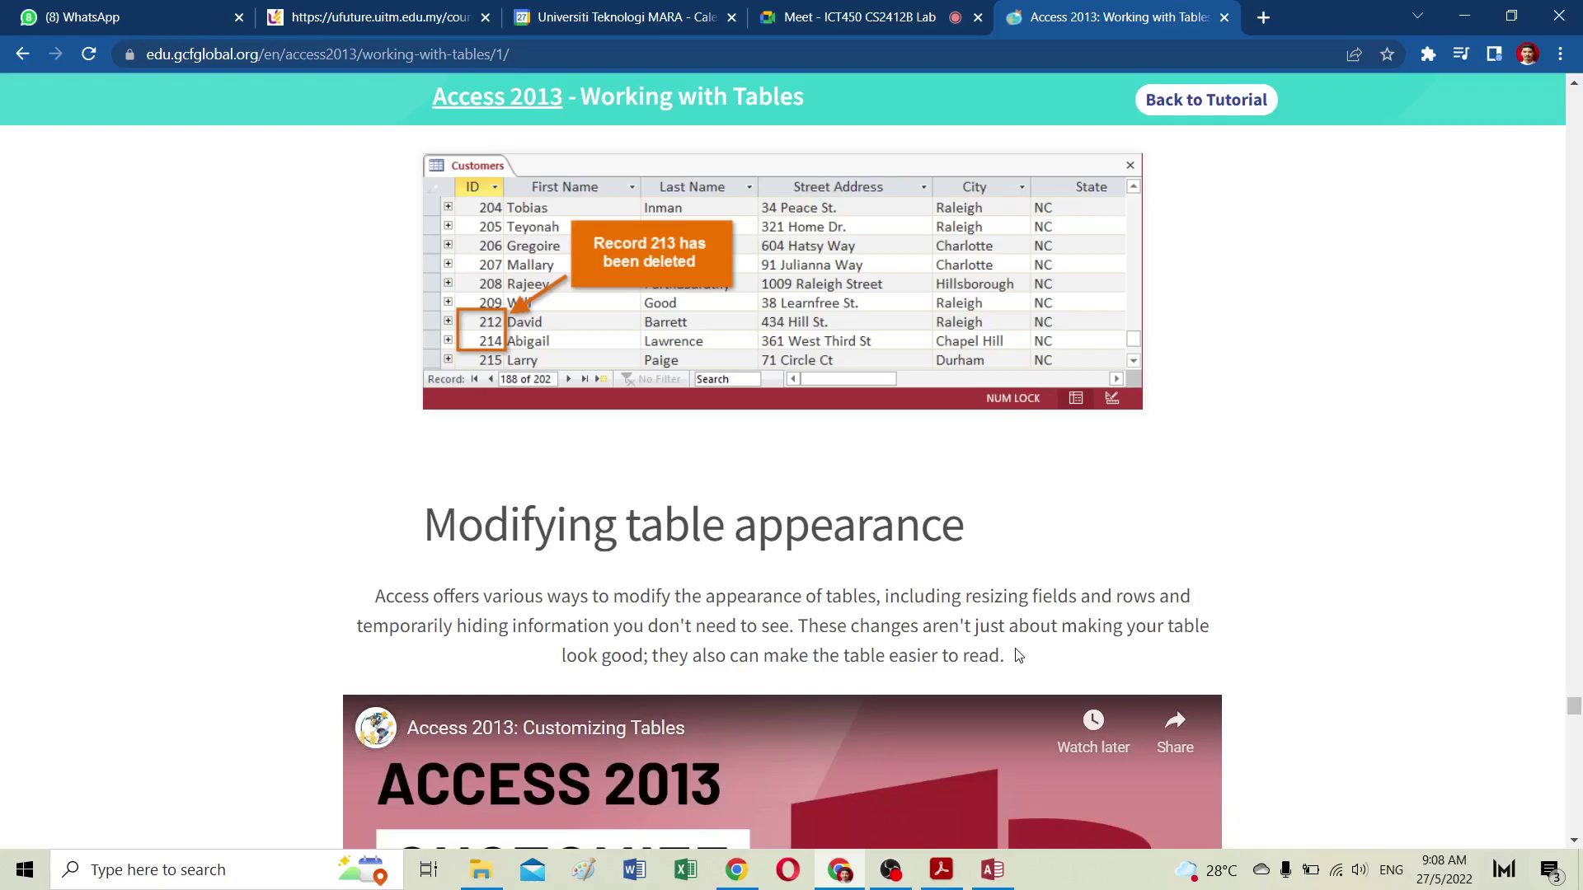
scroll(1018, 655, down, 1)
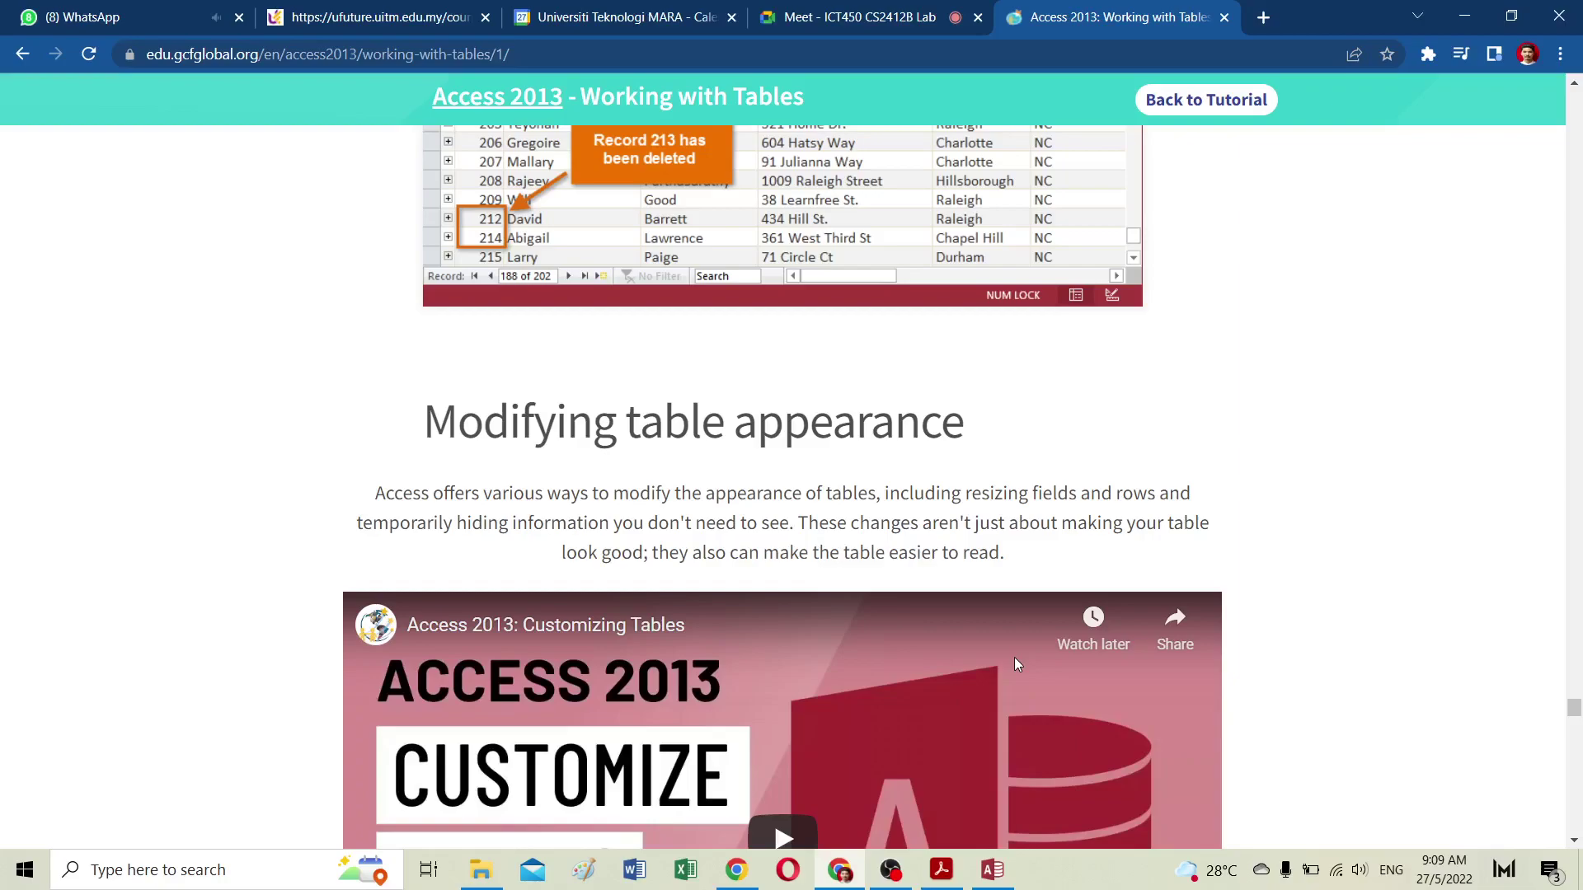
scroll(1062, 636, down, 3)
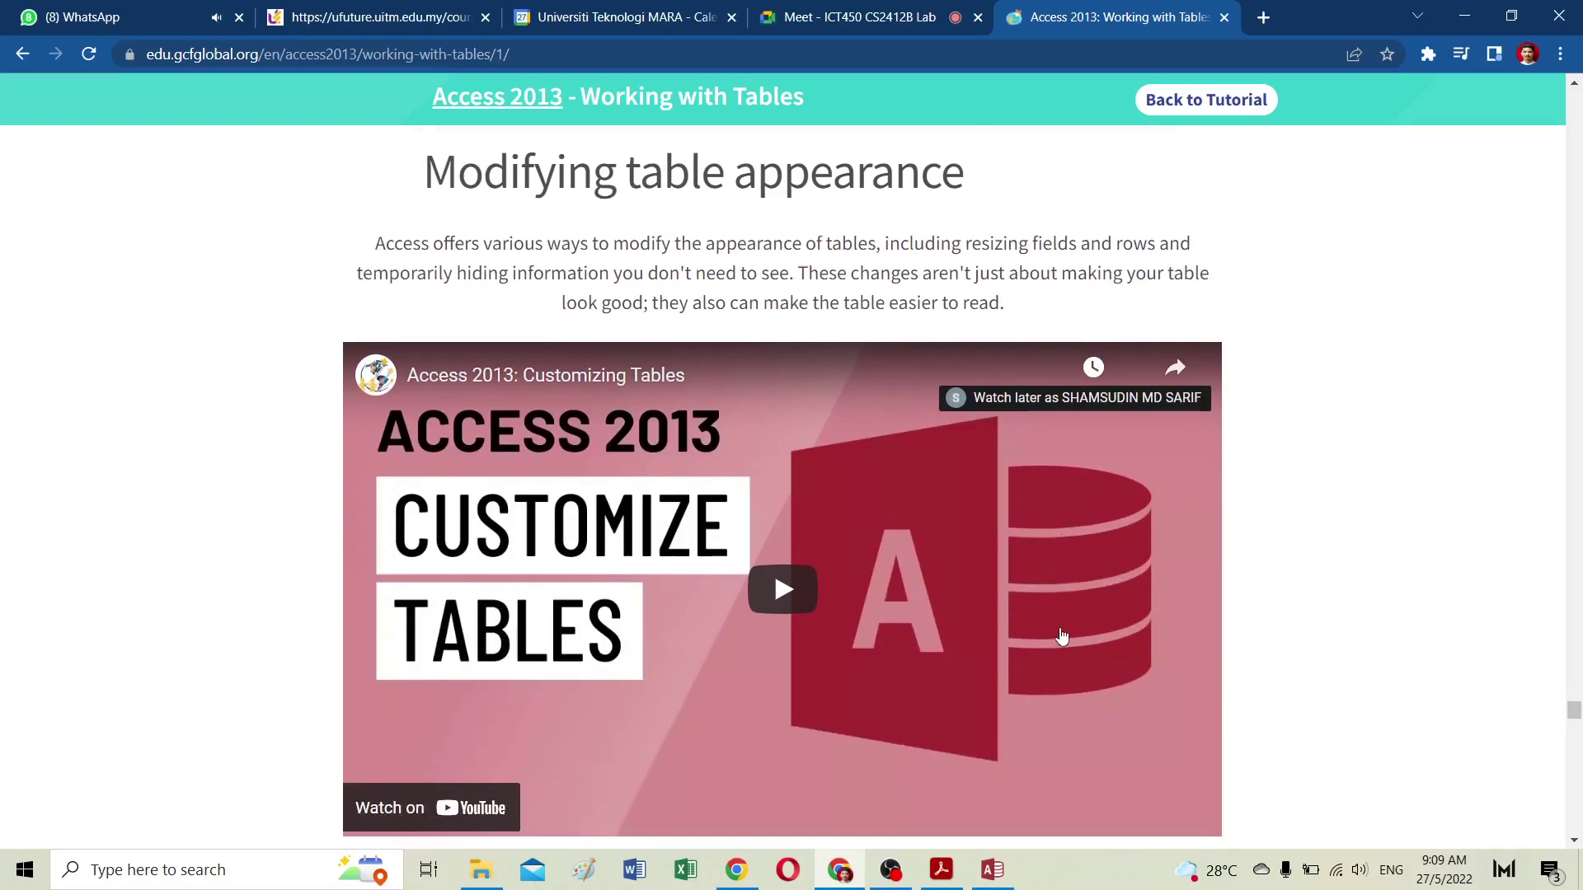
scroll(1071, 637, down, 3)
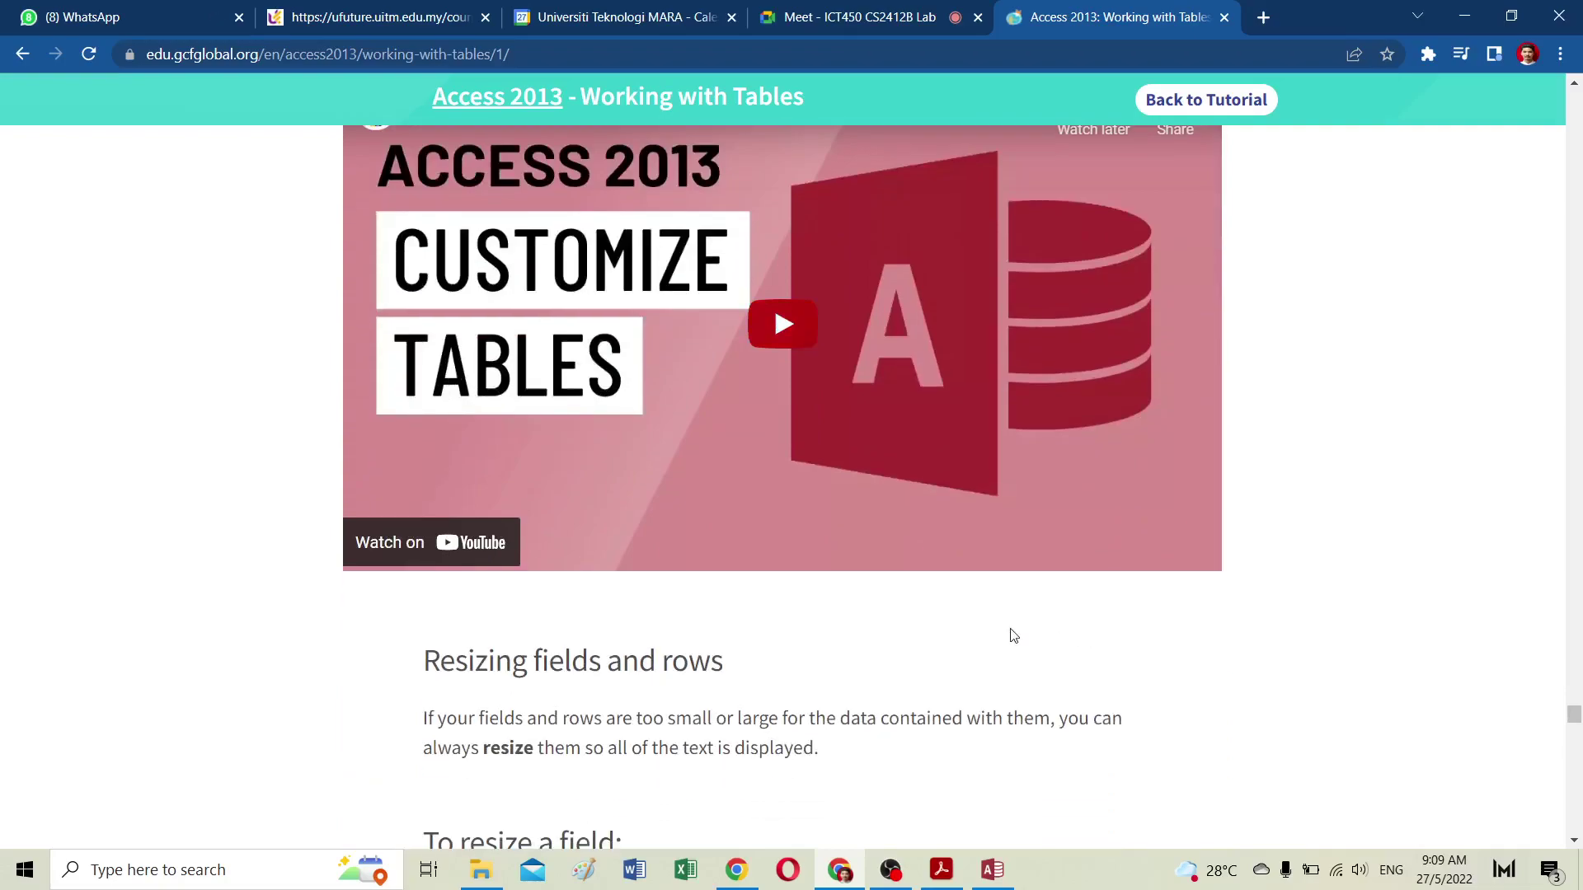
click(789, 334)
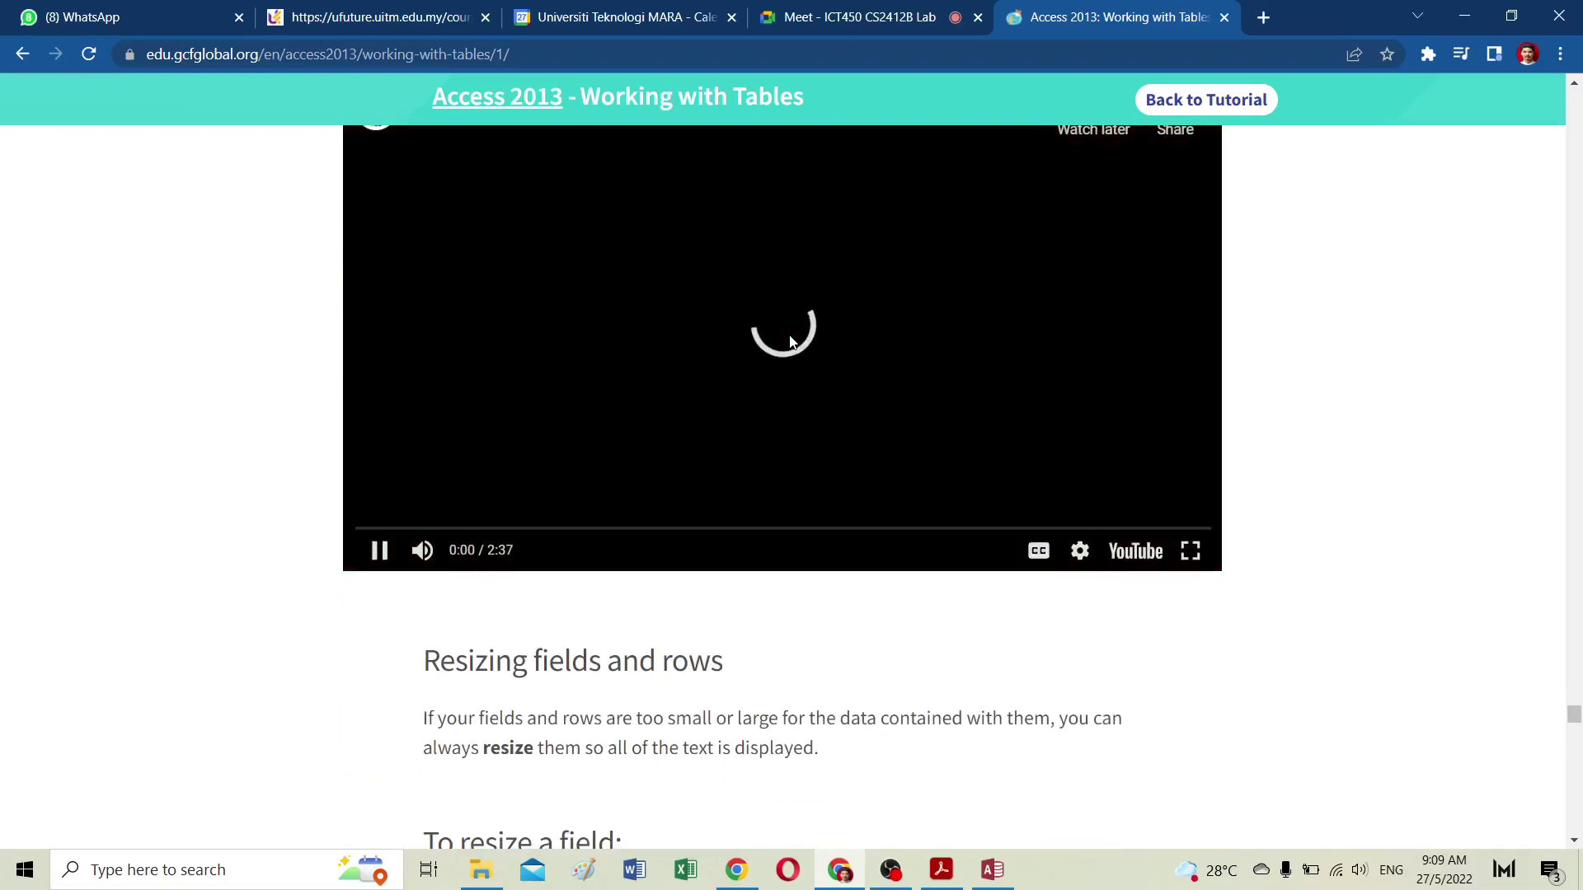
Step: Watch the Customizing Tables video full screen through the column width, row height and hide-field demos
click(1190, 550)
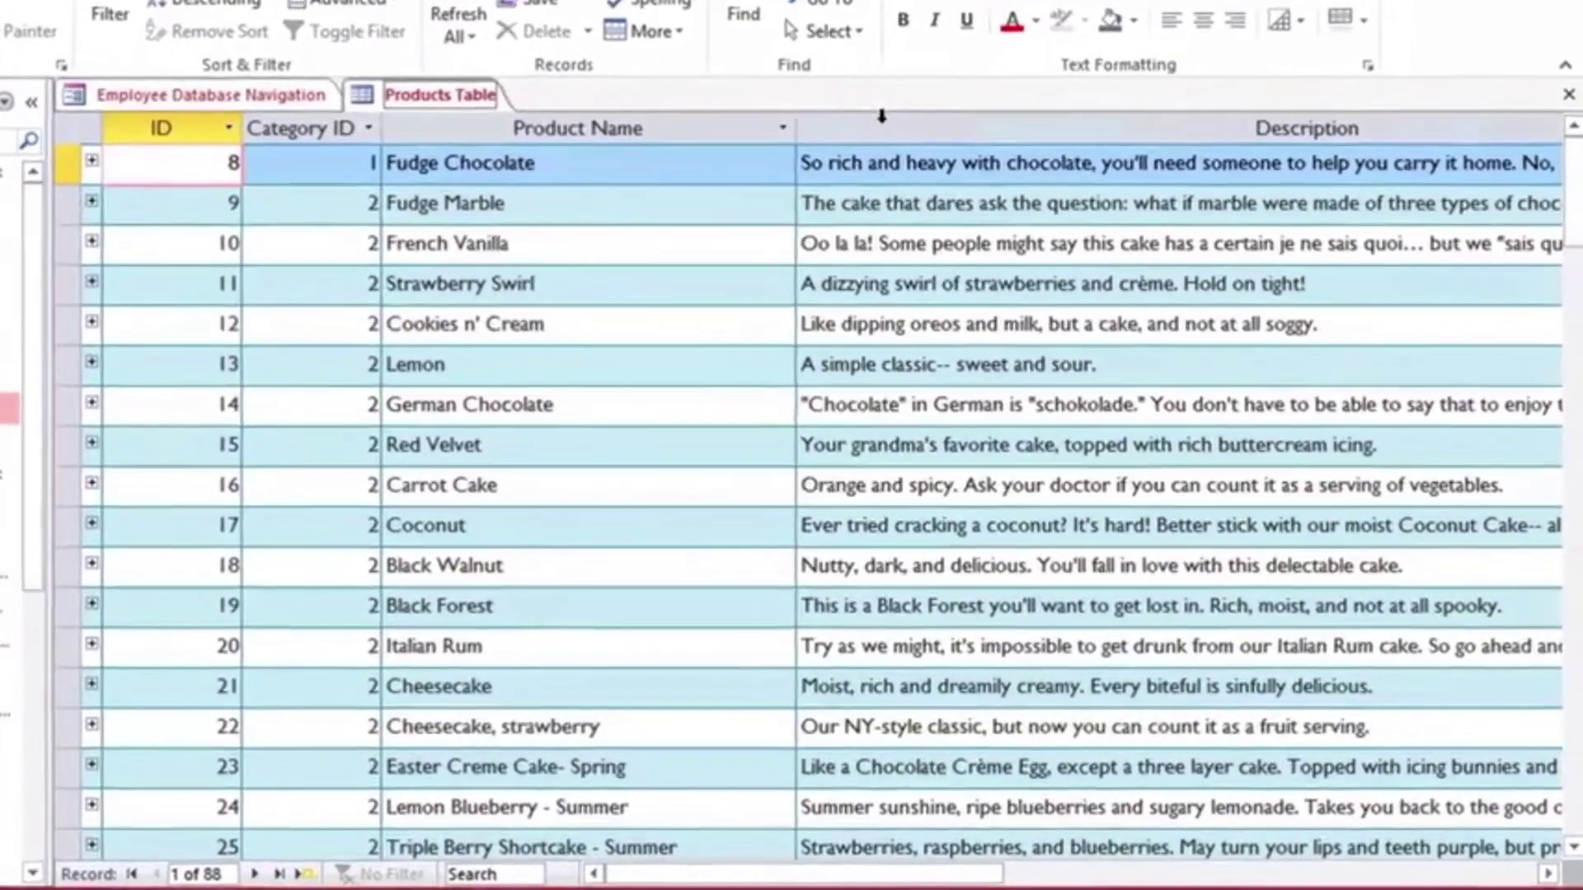
click(912, 141)
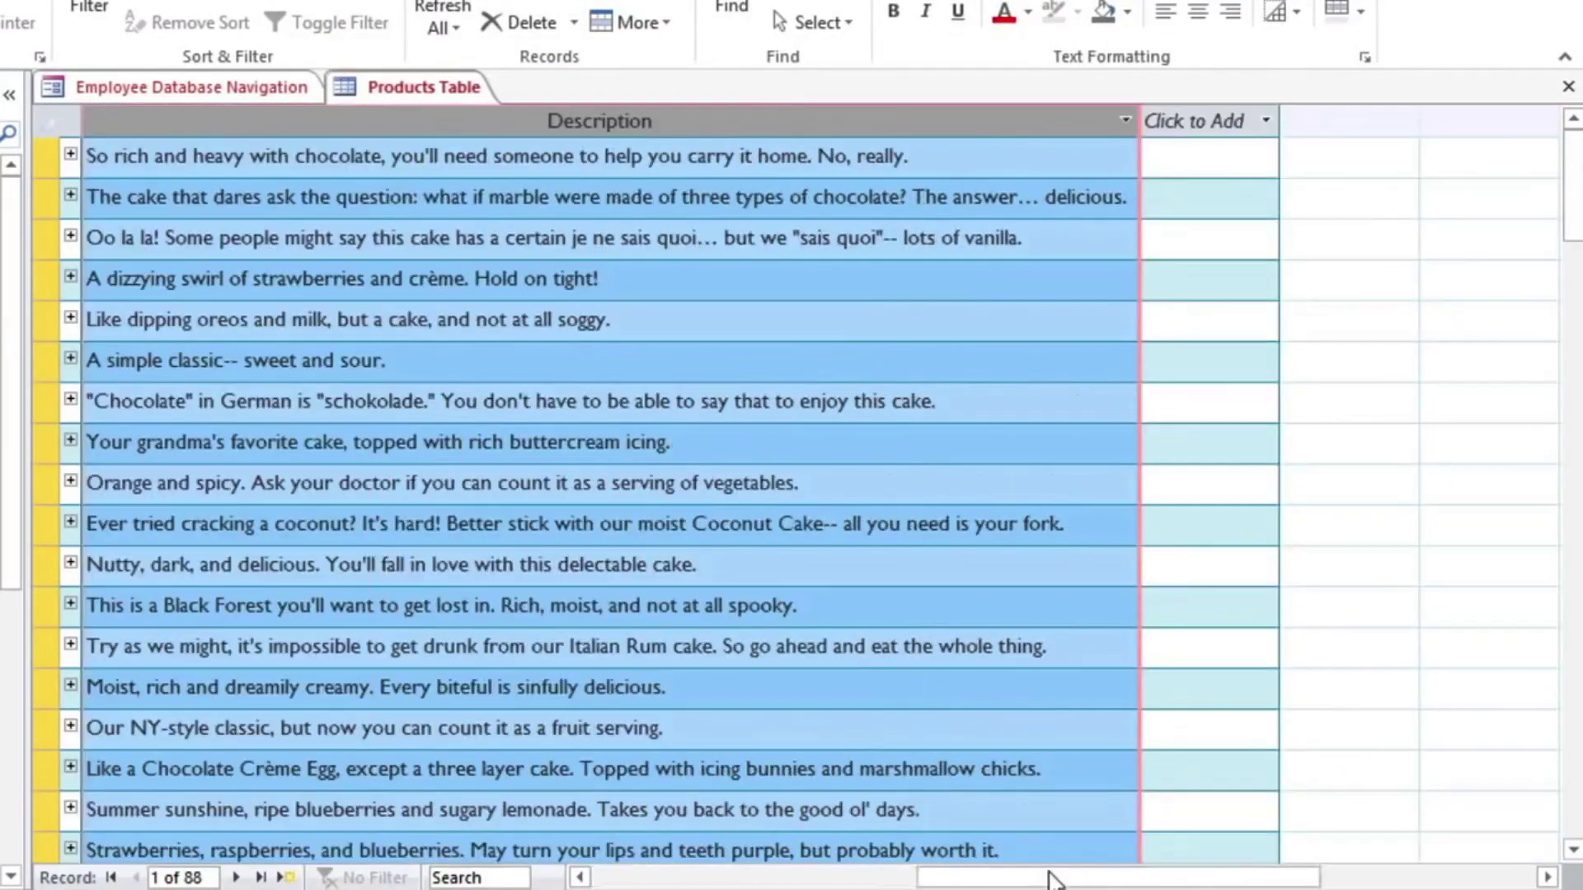
click(1051, 877)
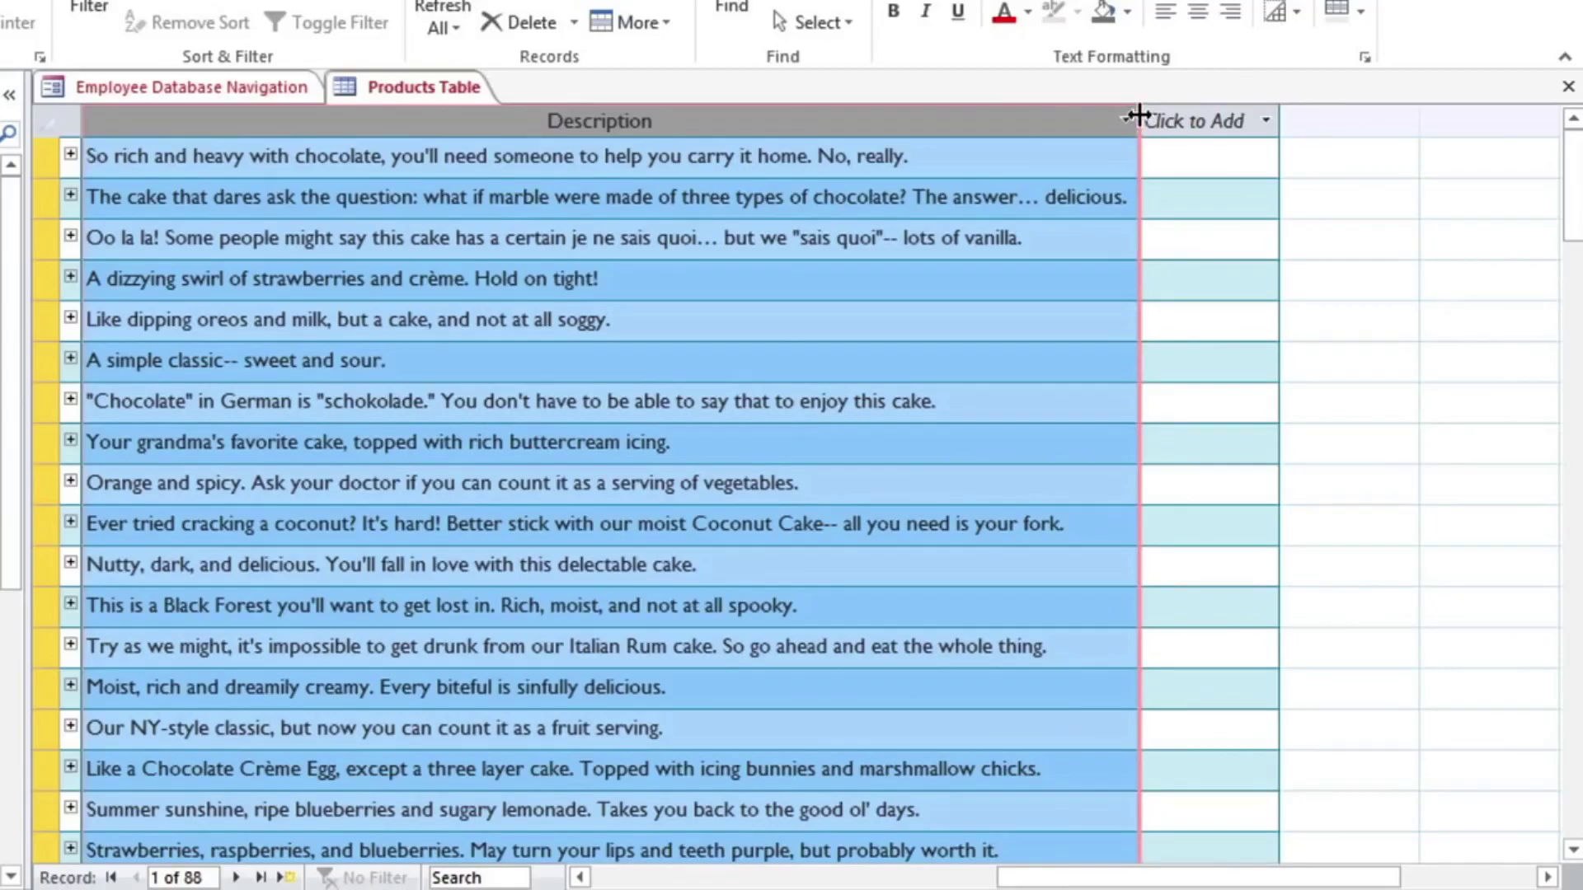
drag(1139, 115, 686, 116)
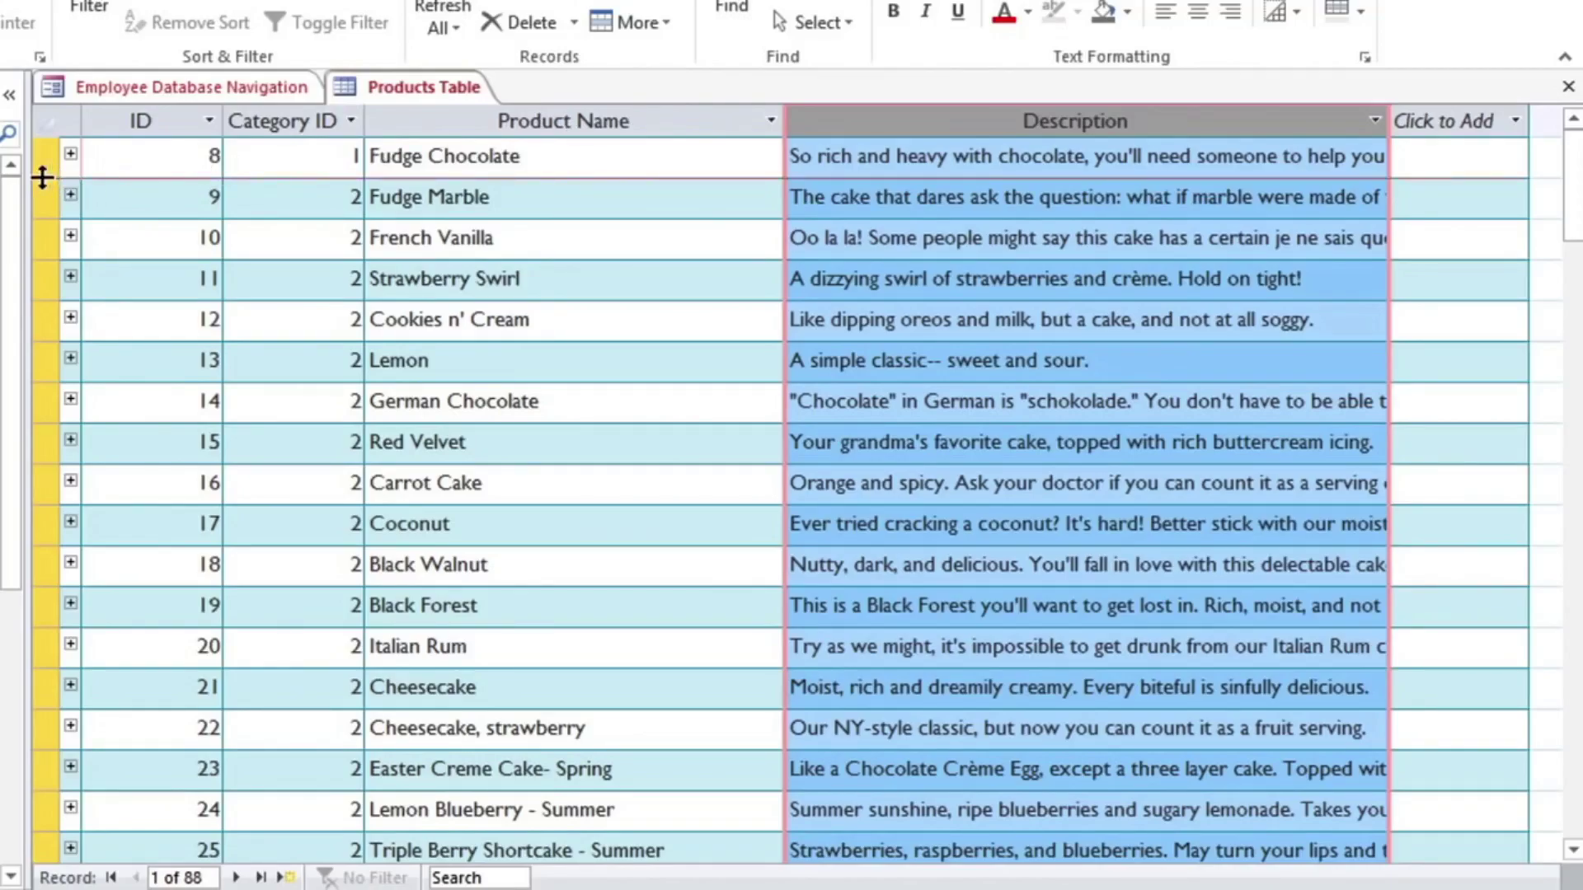
drag(43, 177, 43, 207)
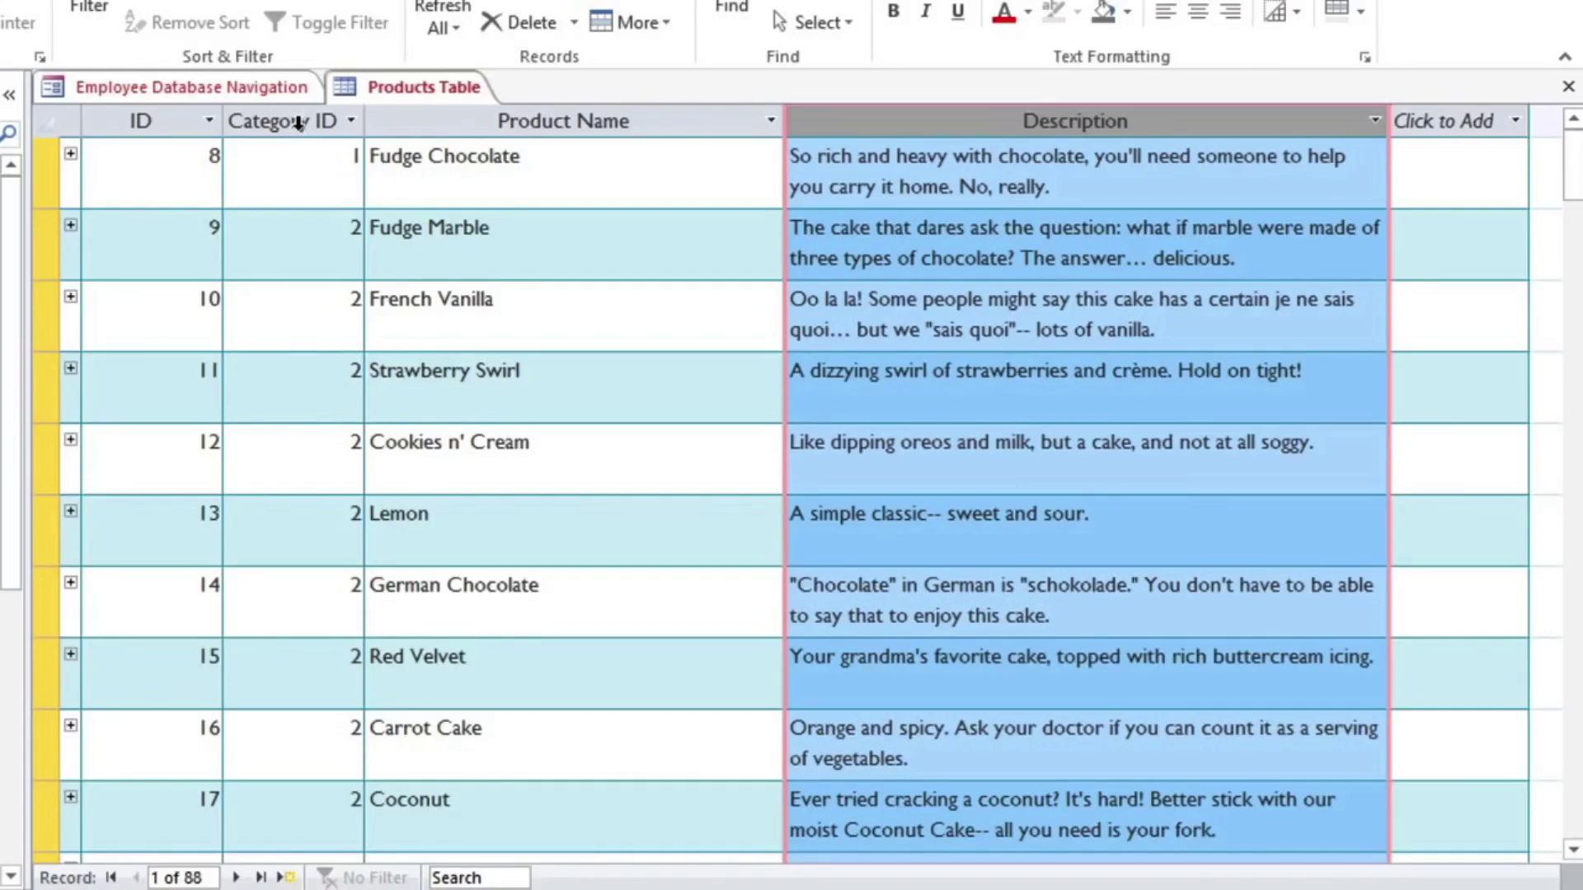
right_click(298, 122)
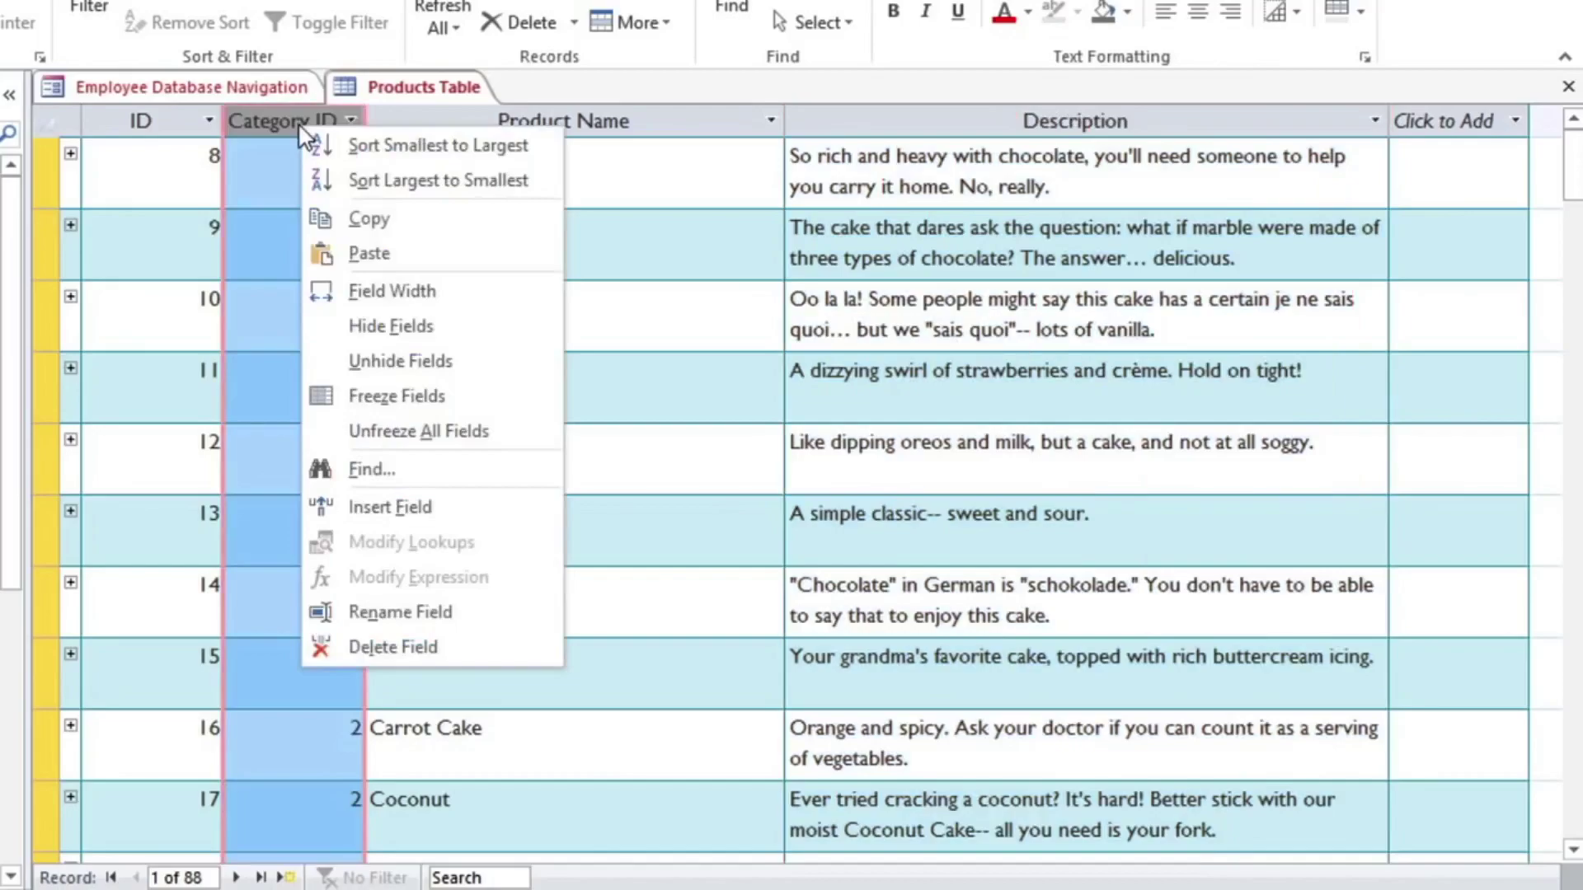
click(328, 330)
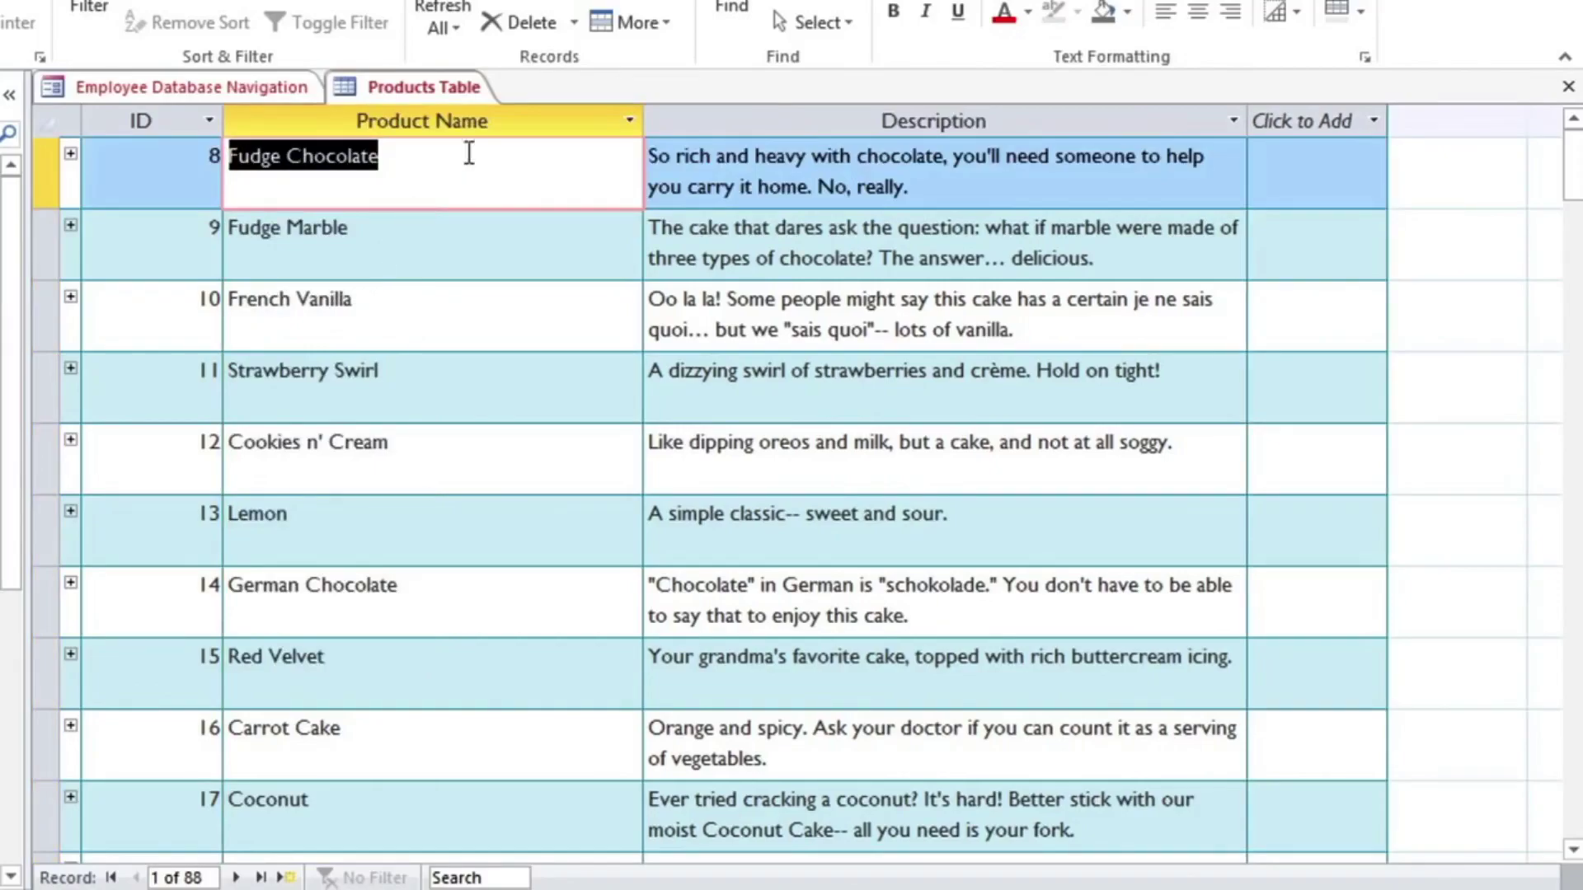
right_click(490, 119)
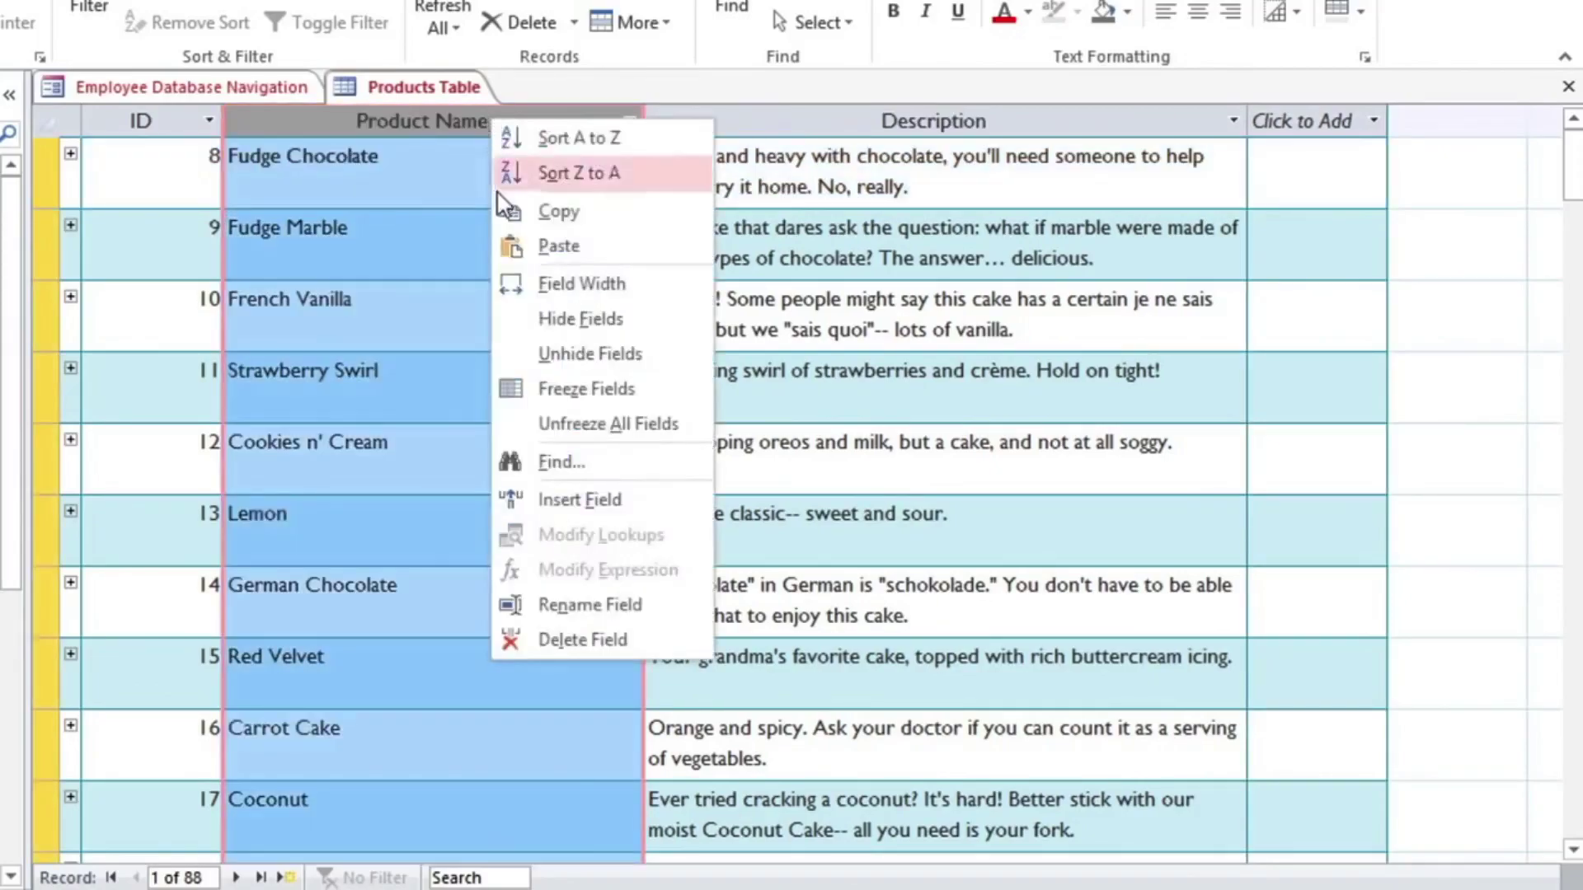
click(508, 353)
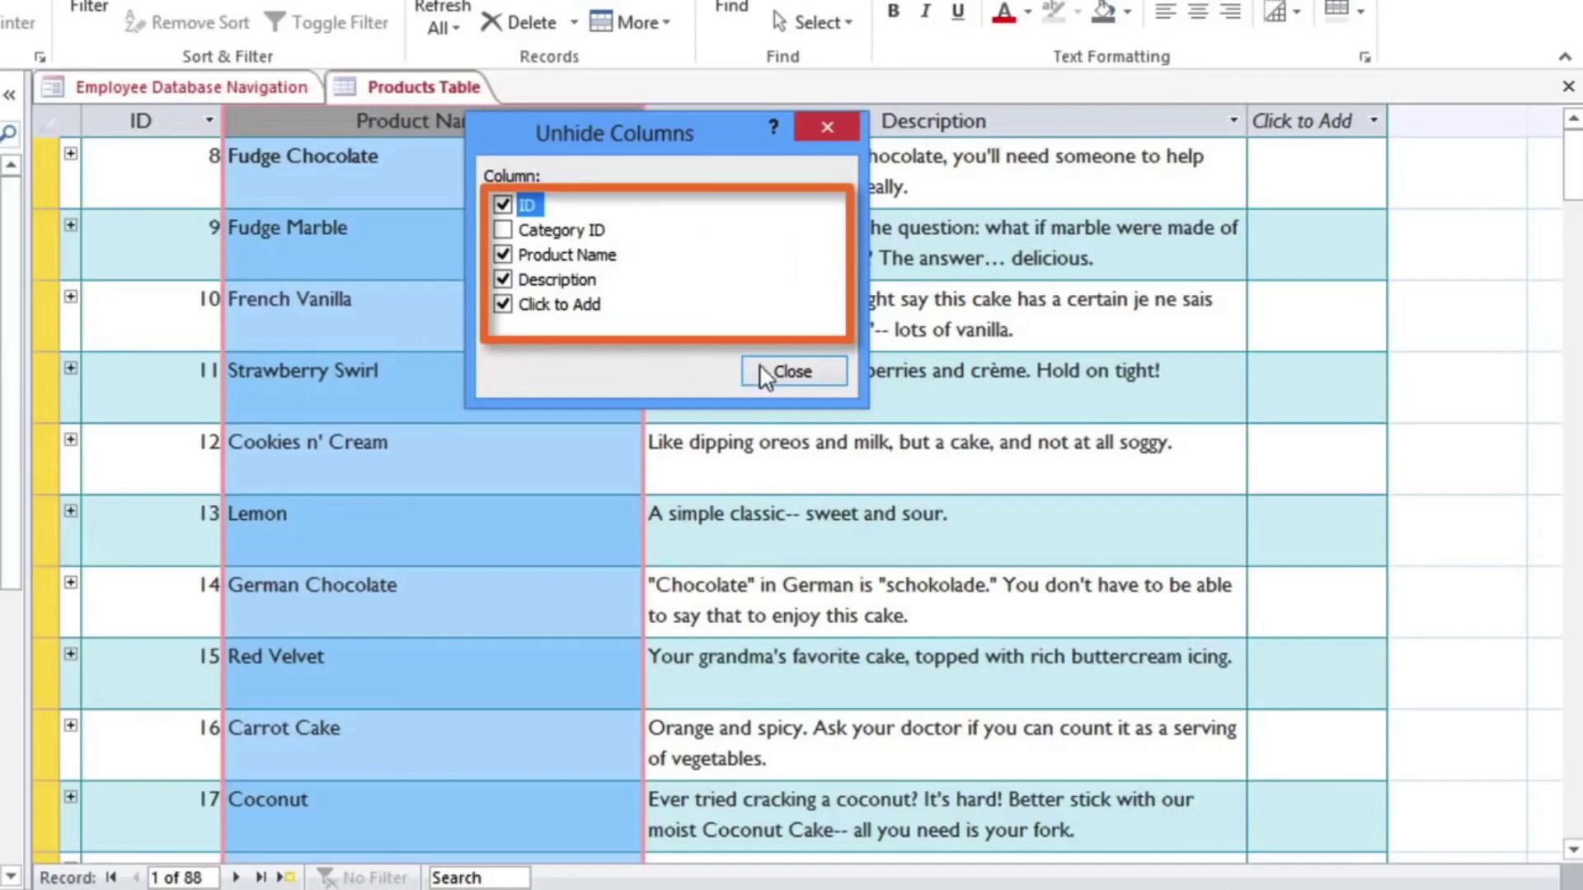
click(793, 372)
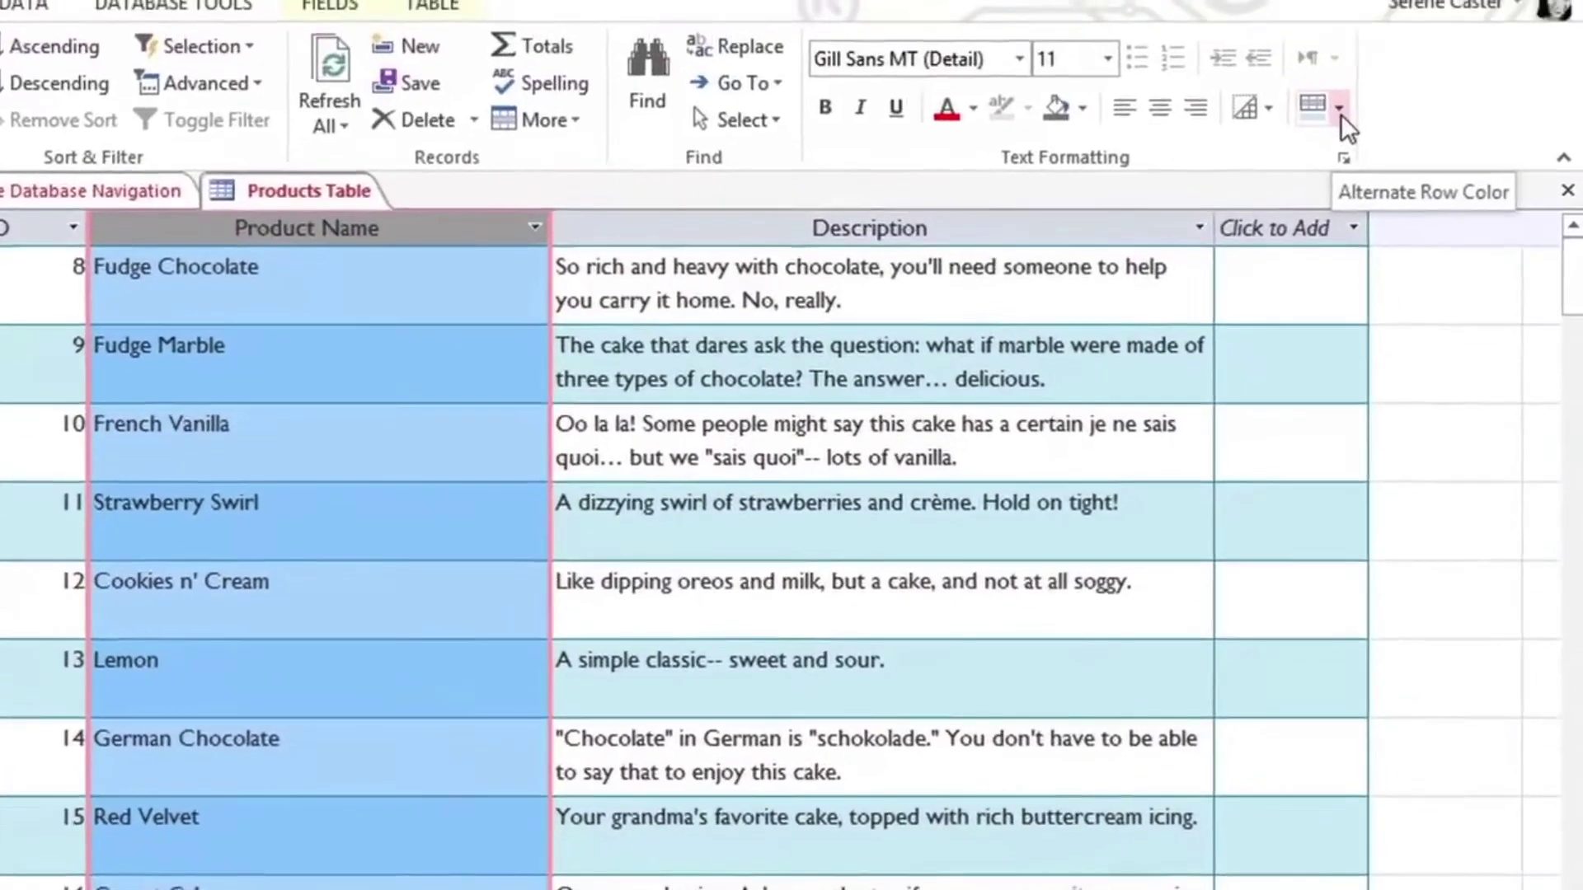
Step: Keep watching the video through the alternate row colour and gridline demos
click(1349, 72)
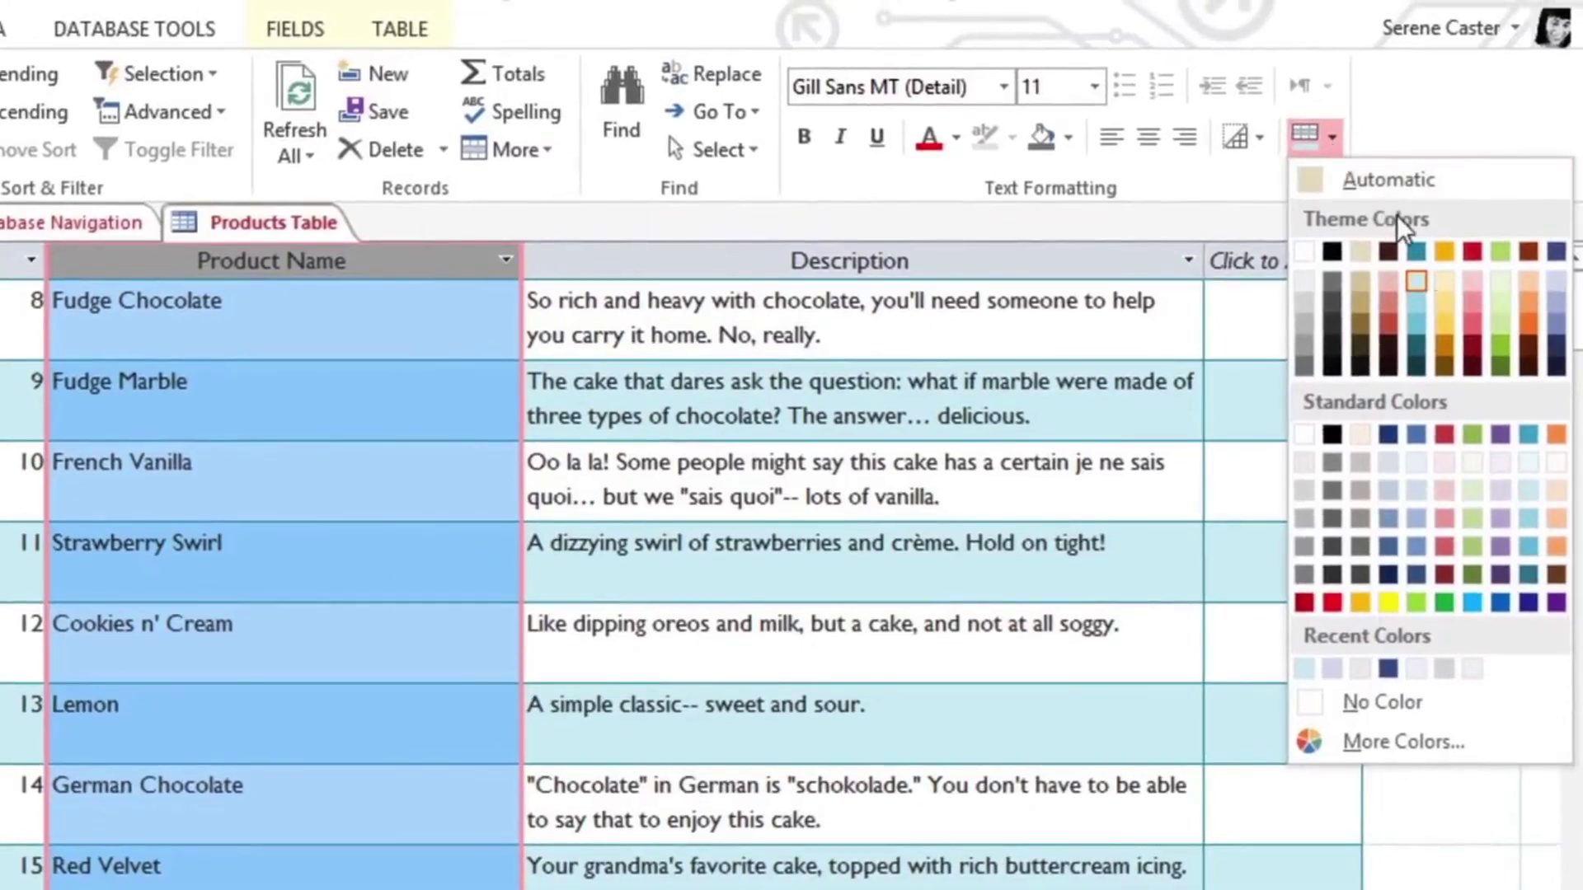
click(1556, 284)
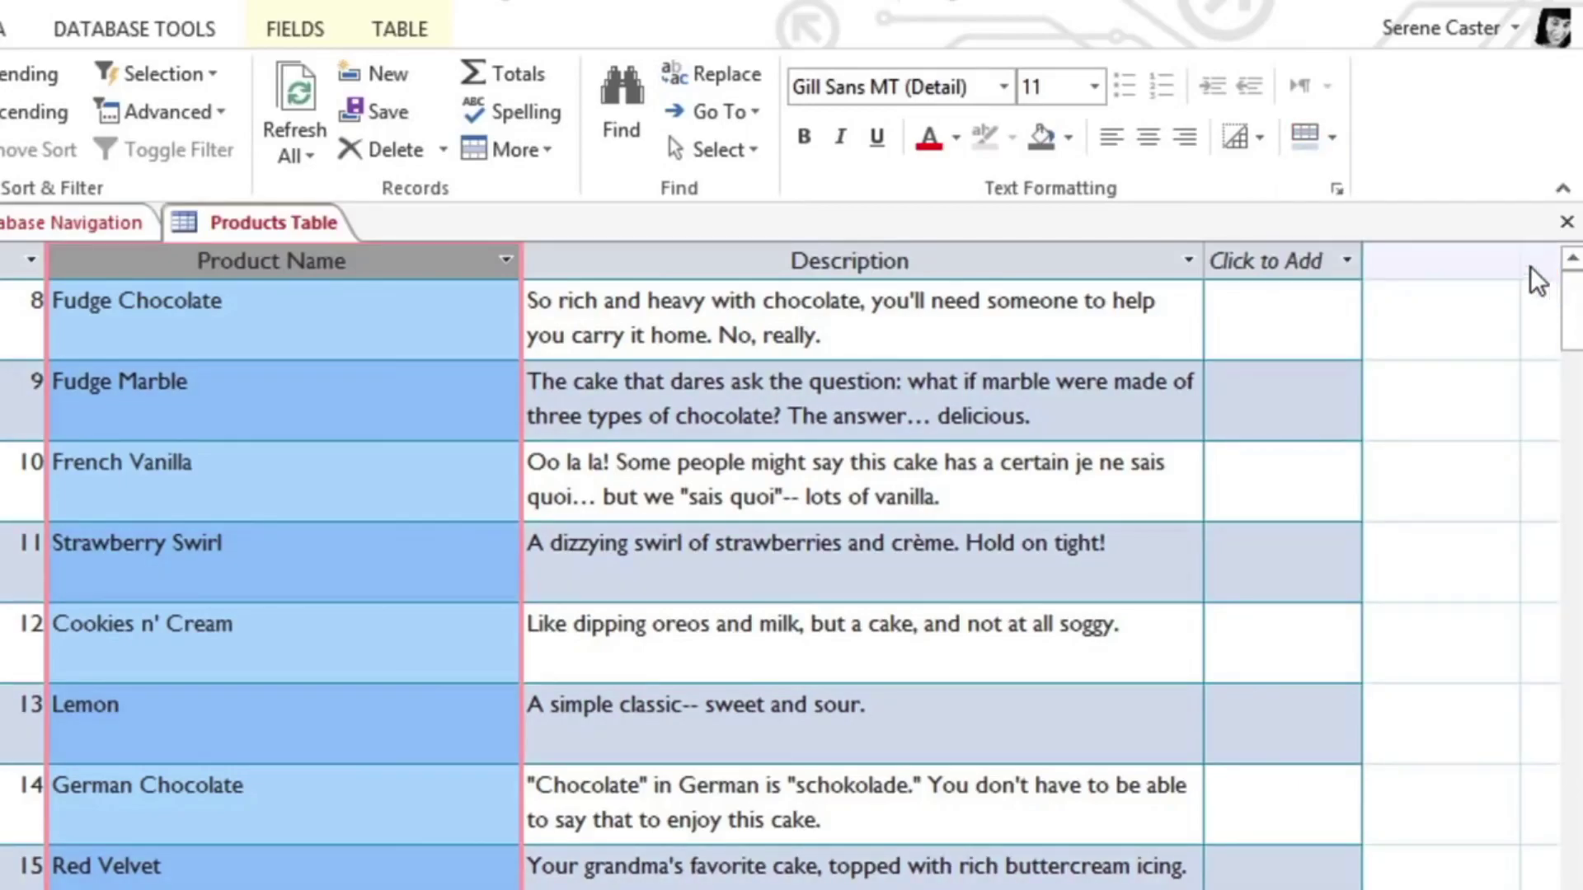
click(1239, 141)
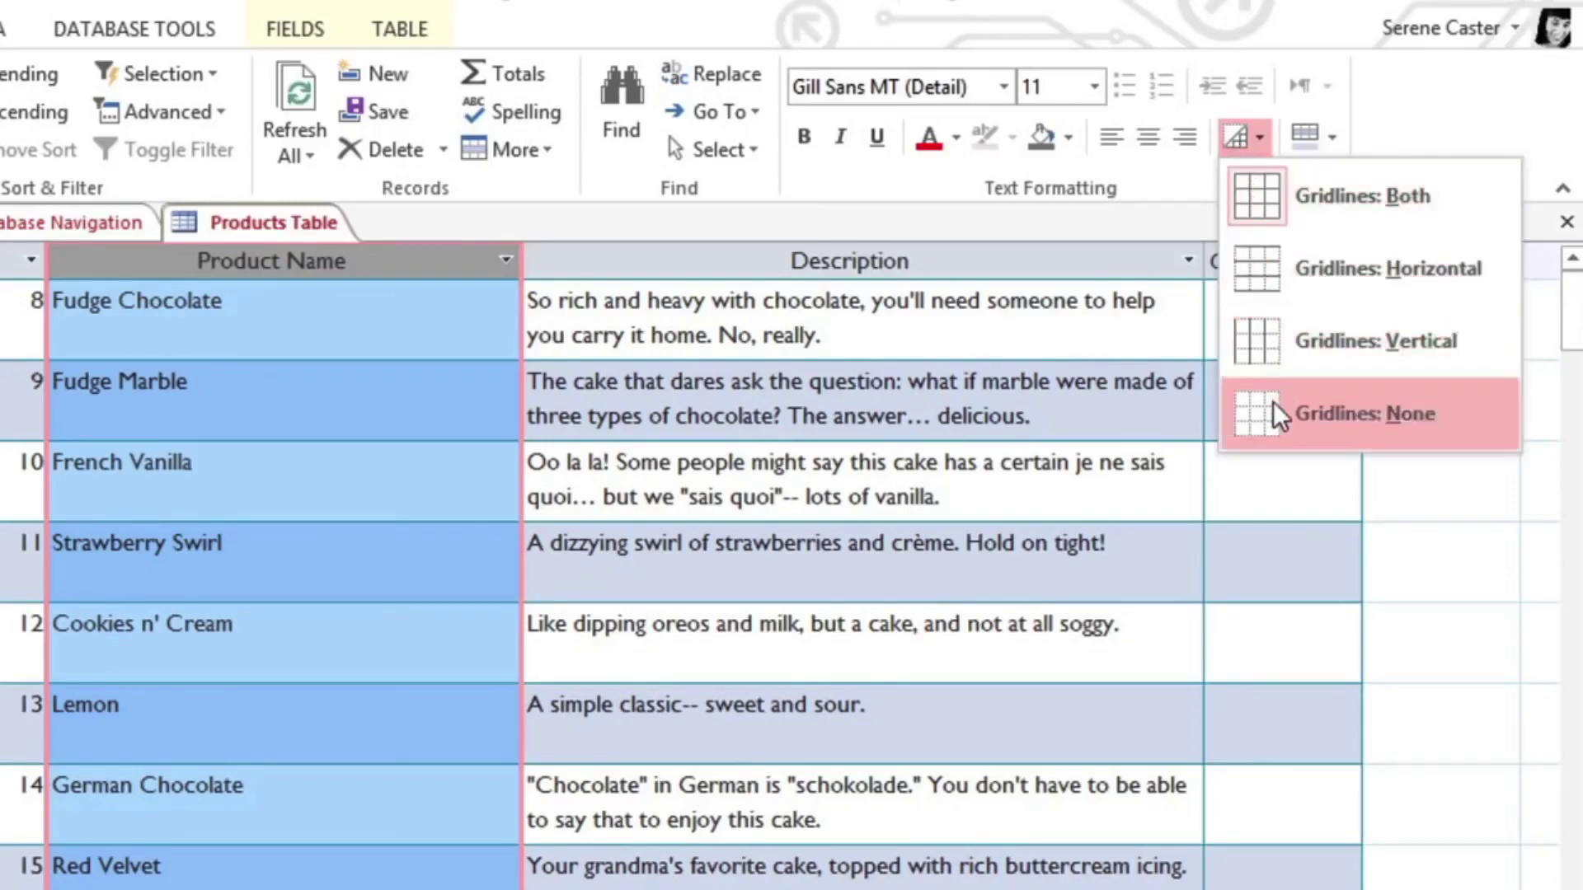
click(1276, 269)
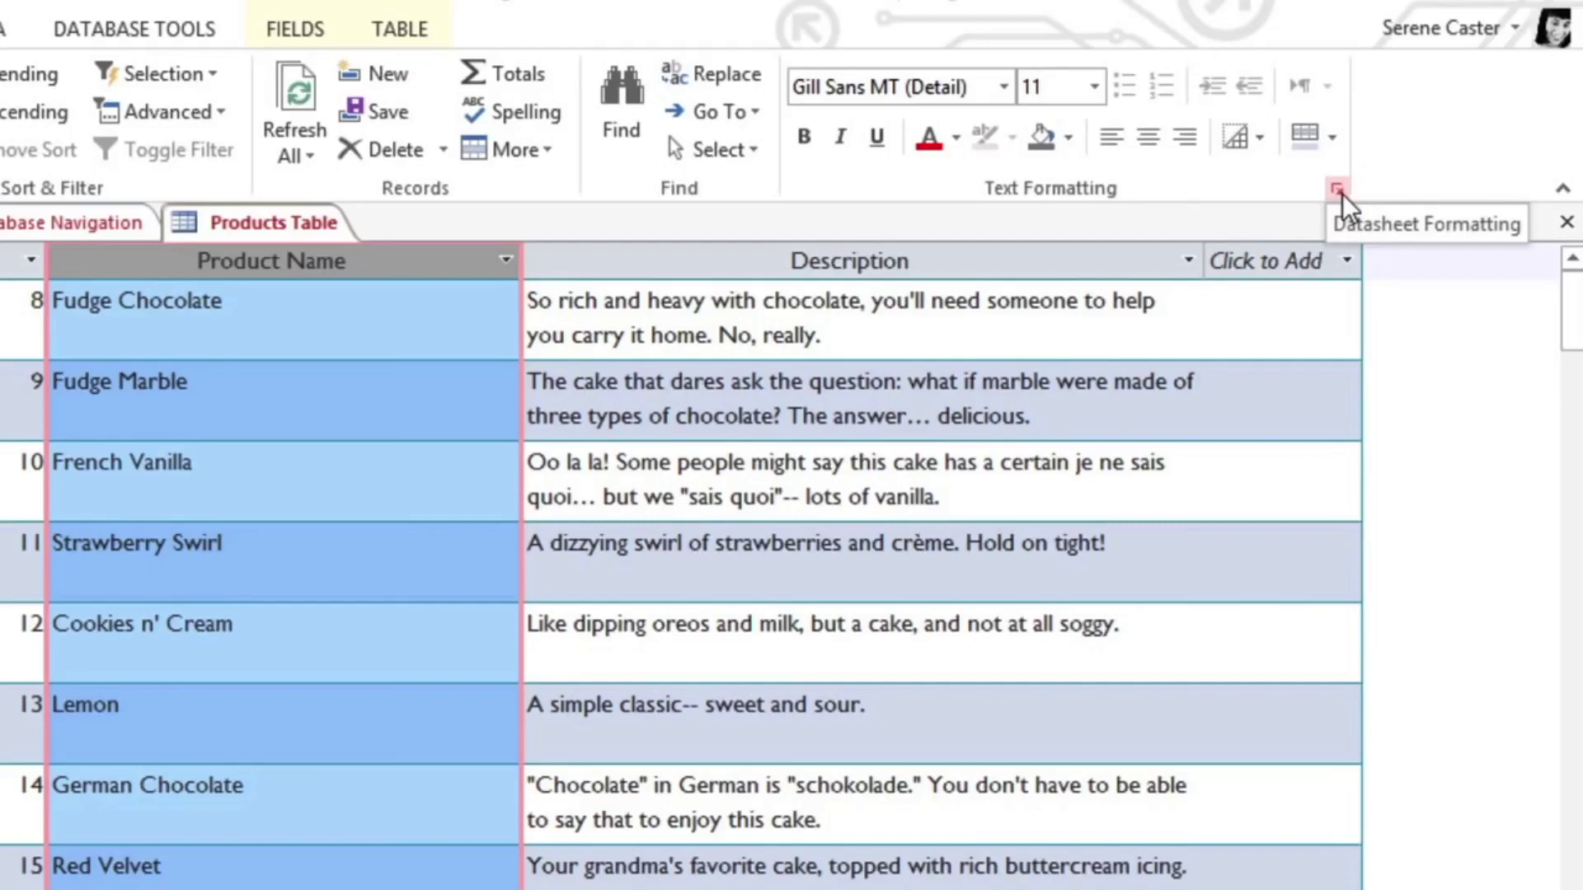
Step: Watch the demo set a very light row background and dark blue gridlines in Datasheet Formatting
click(1337, 190)
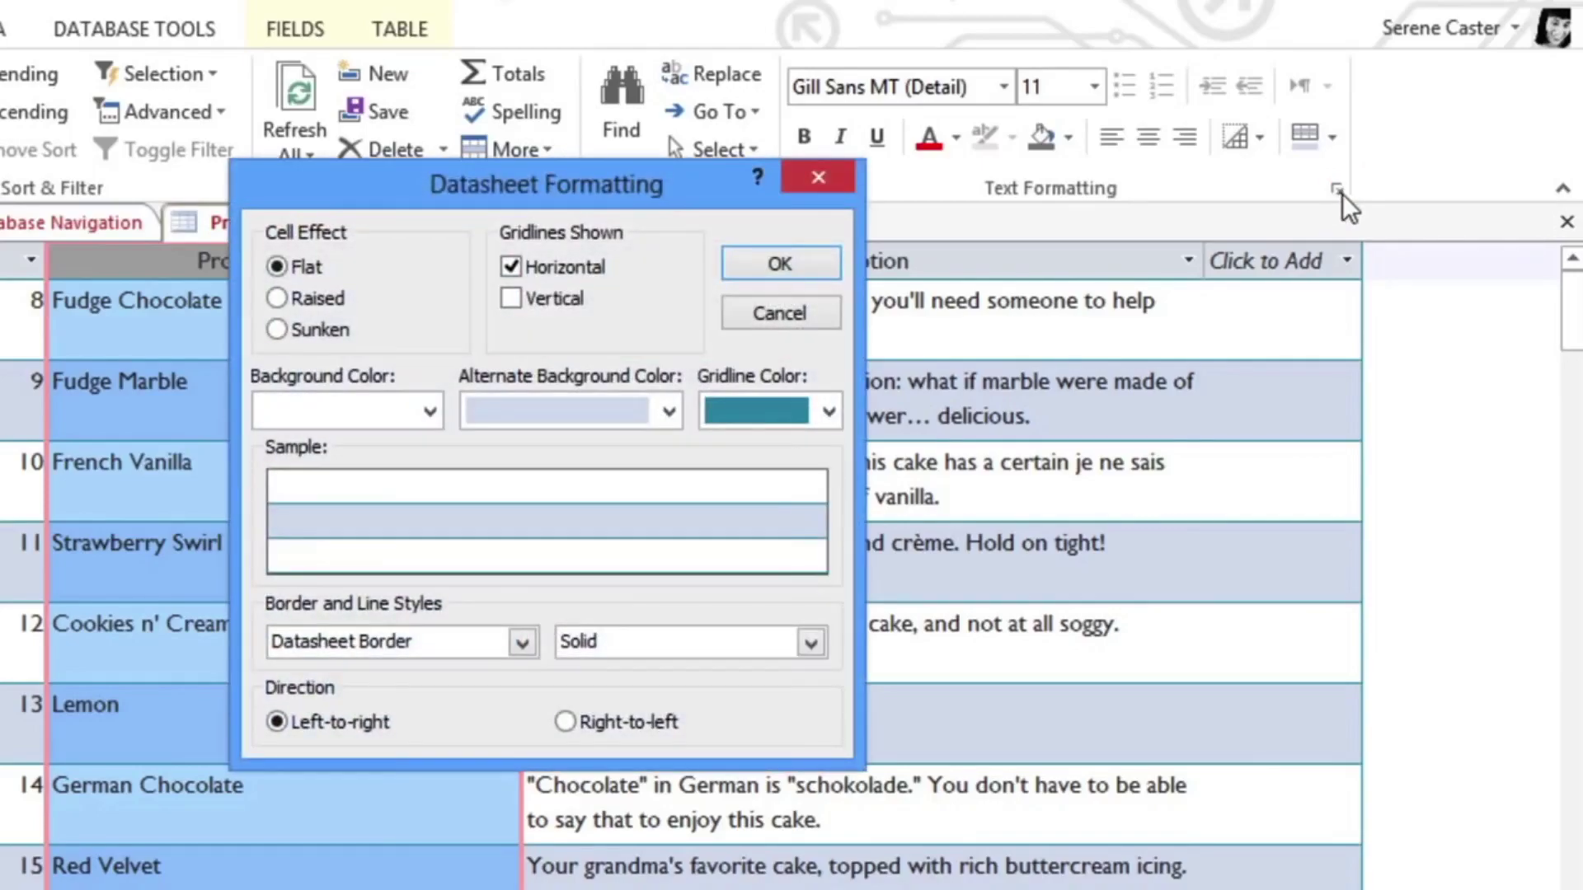
click(427, 412)
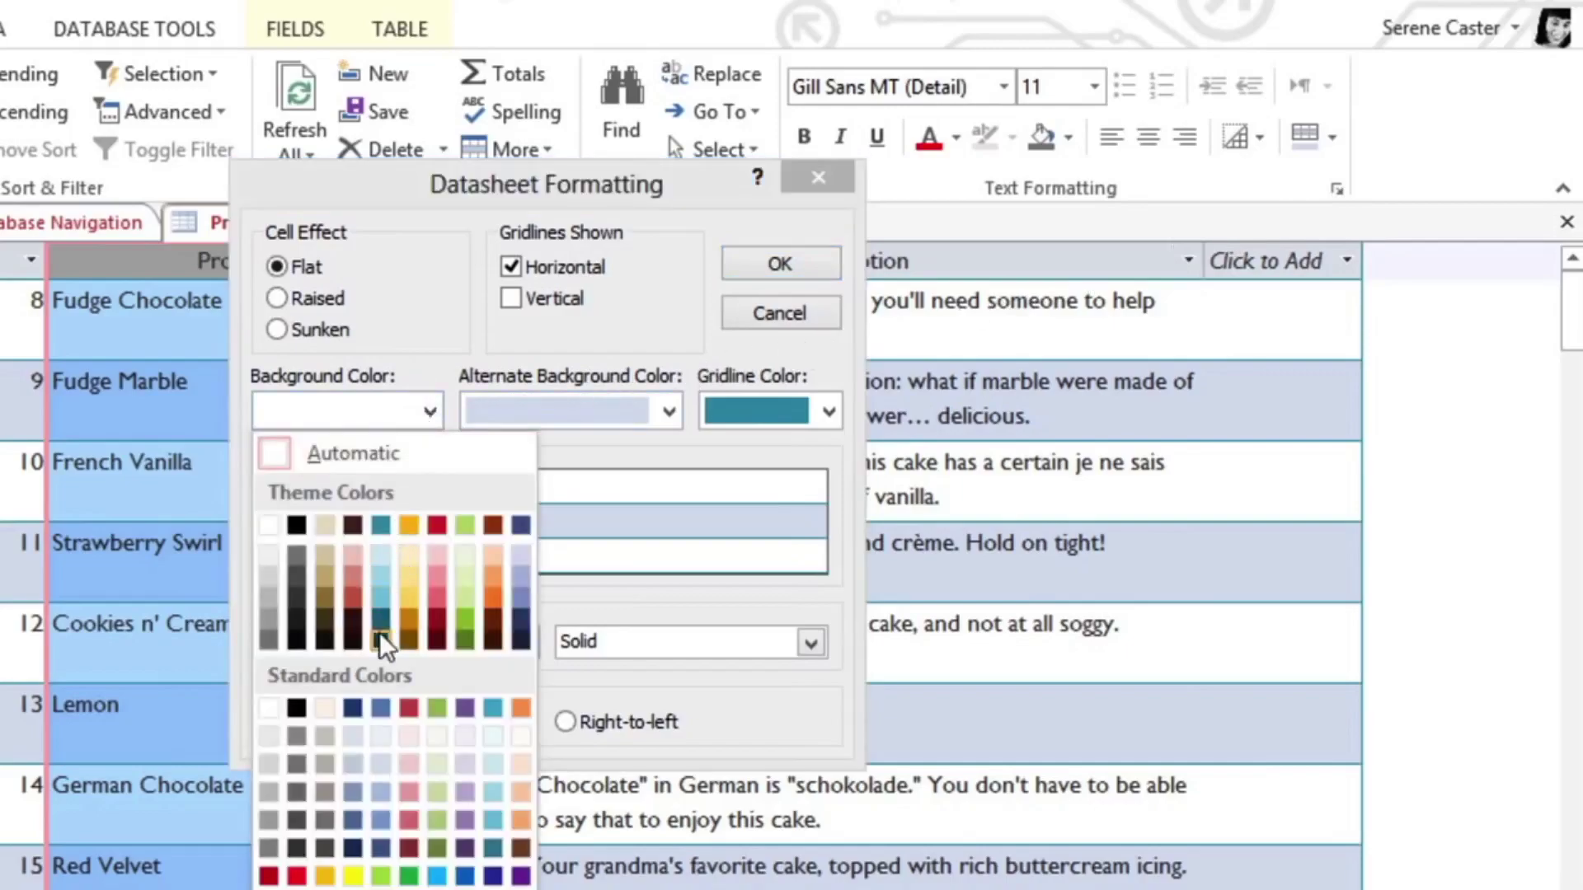
click(380, 735)
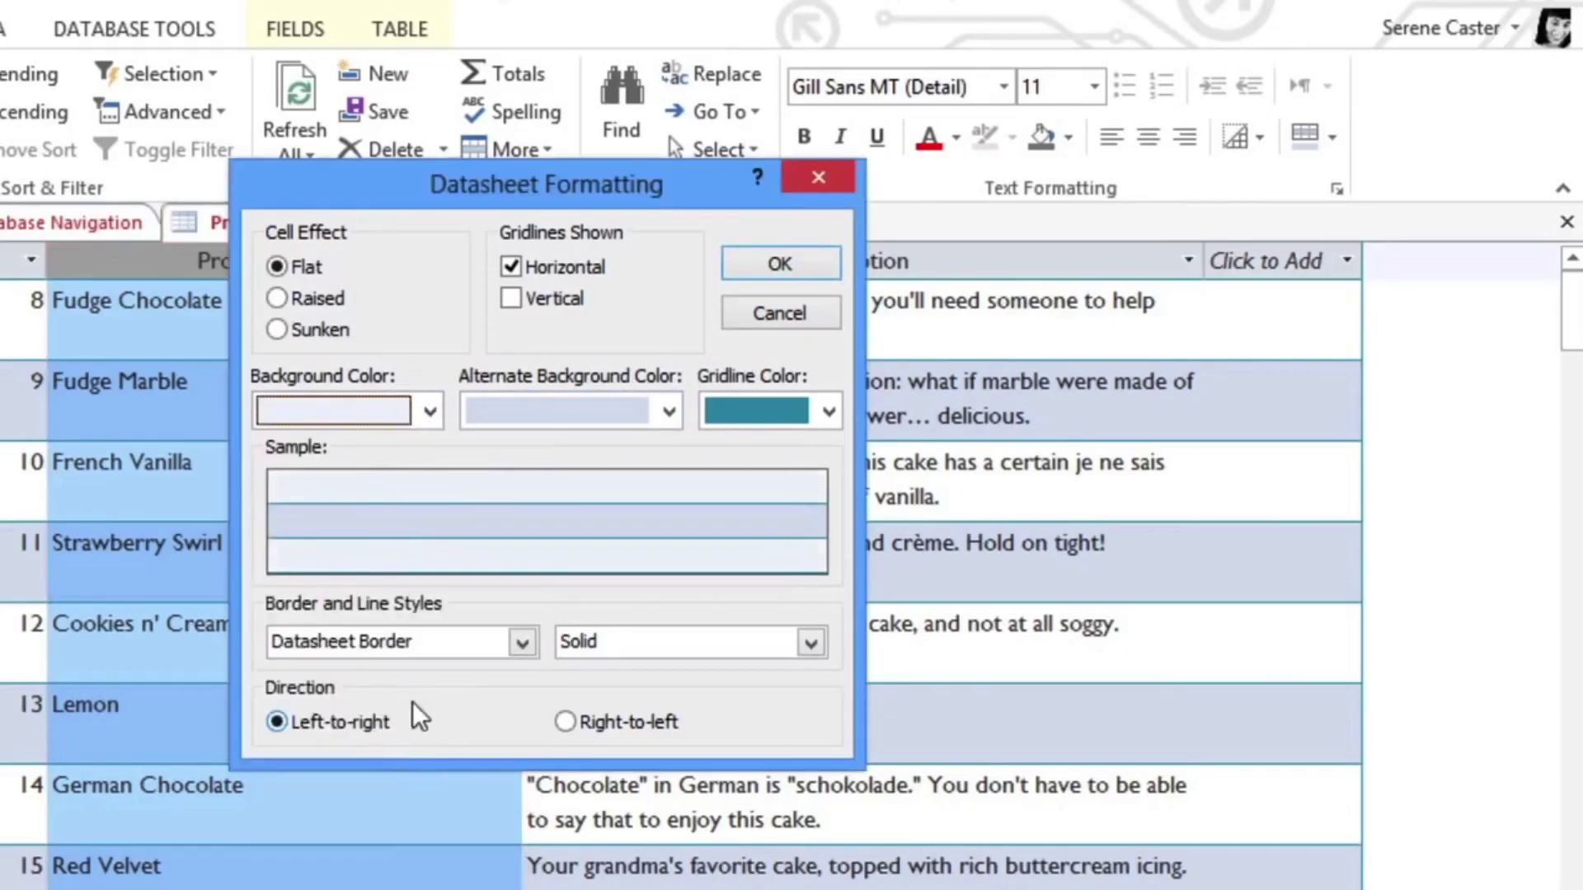
click(761, 417)
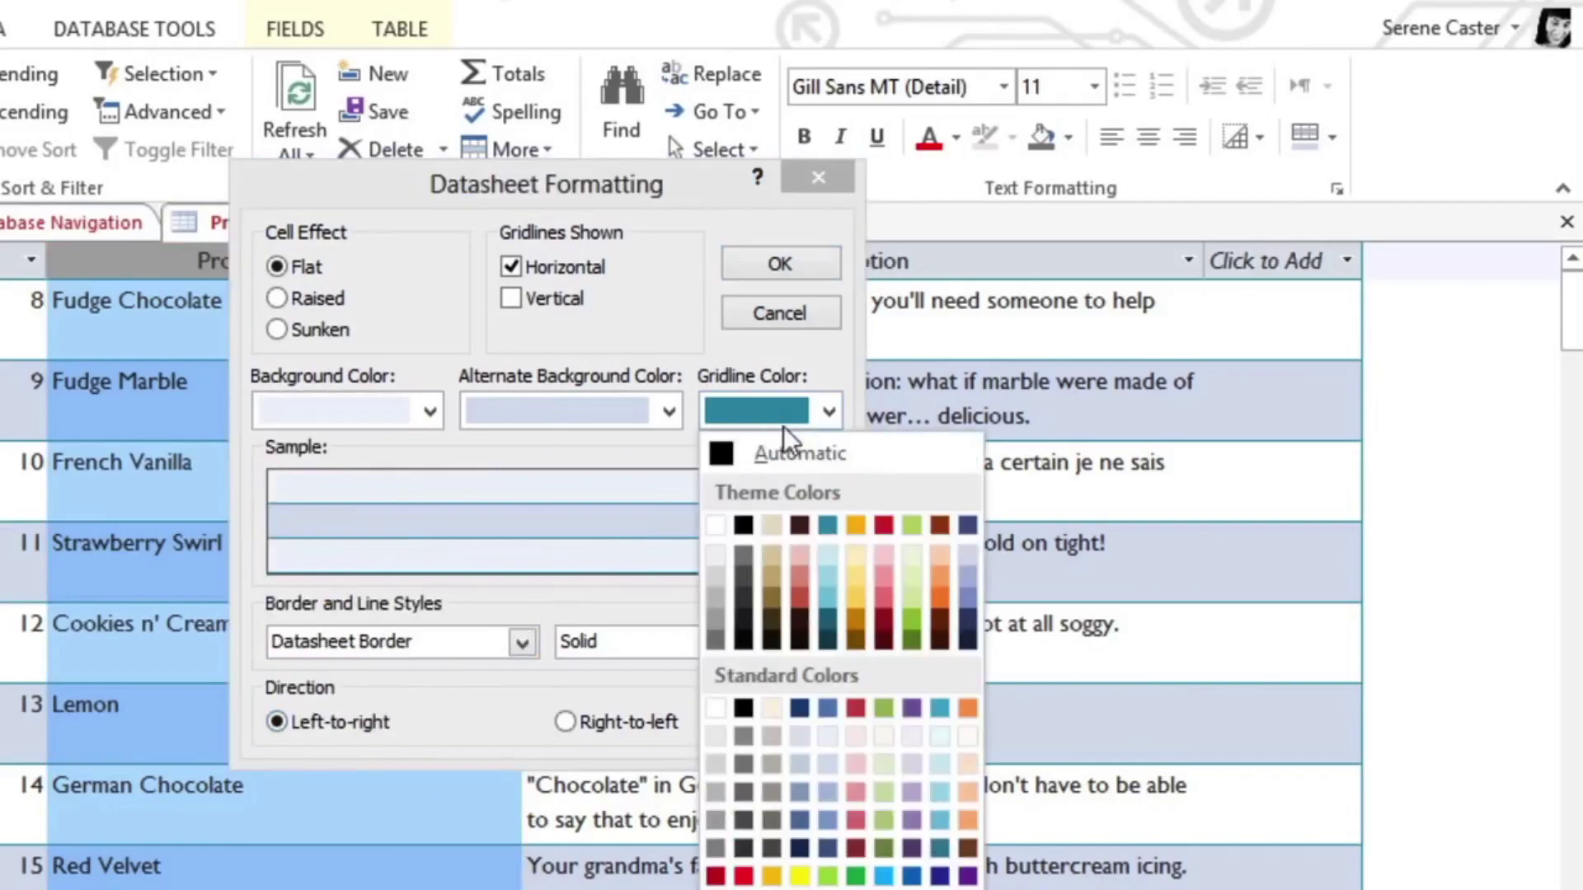
click(964, 525)
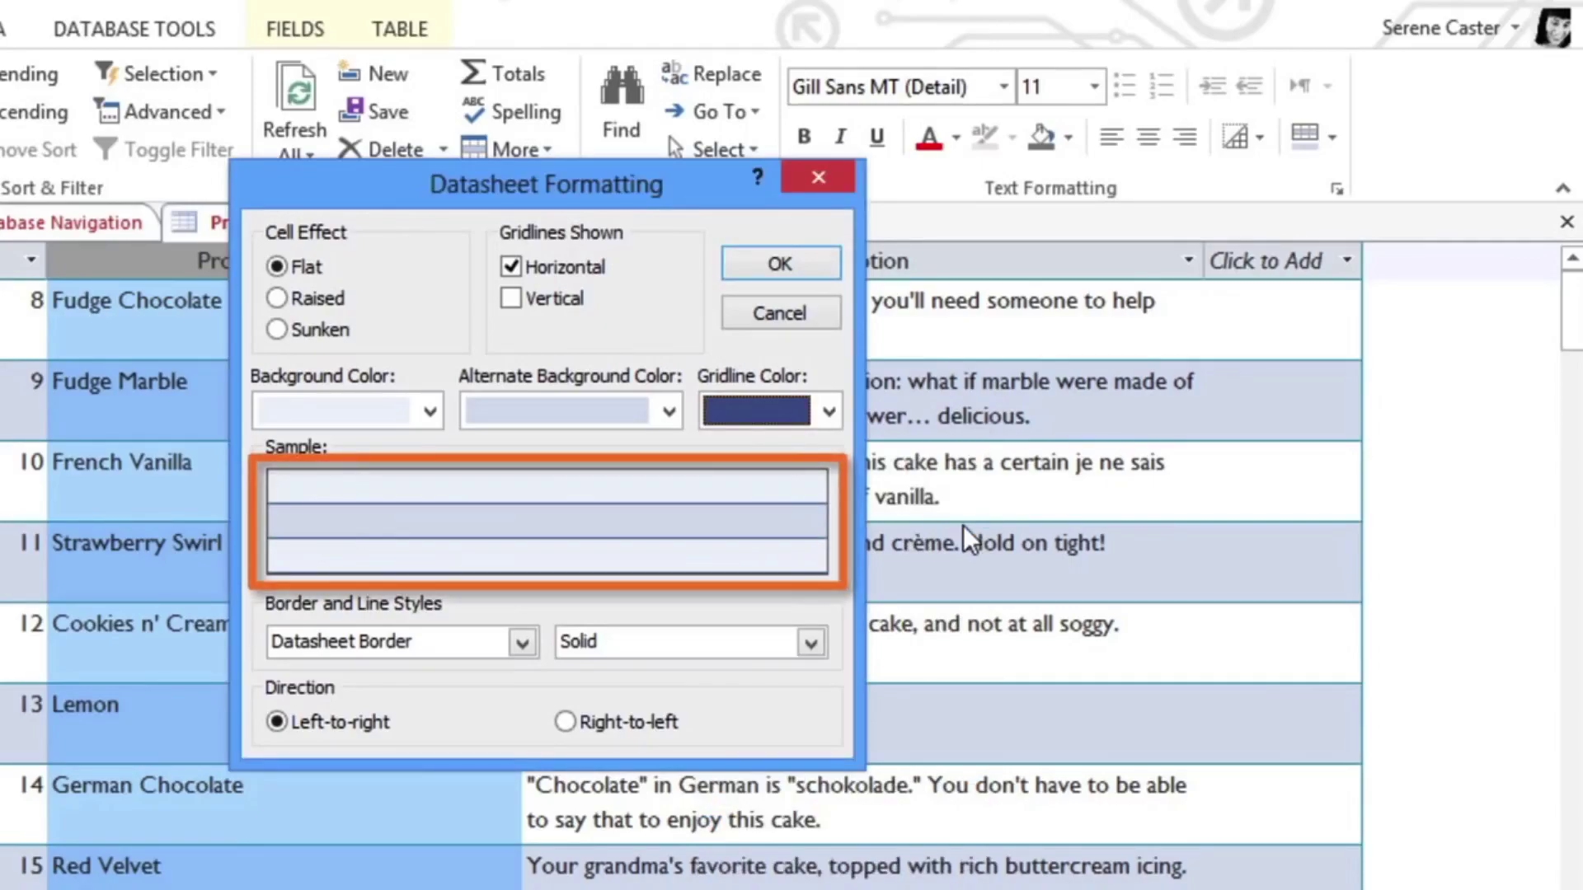
click(834, 262)
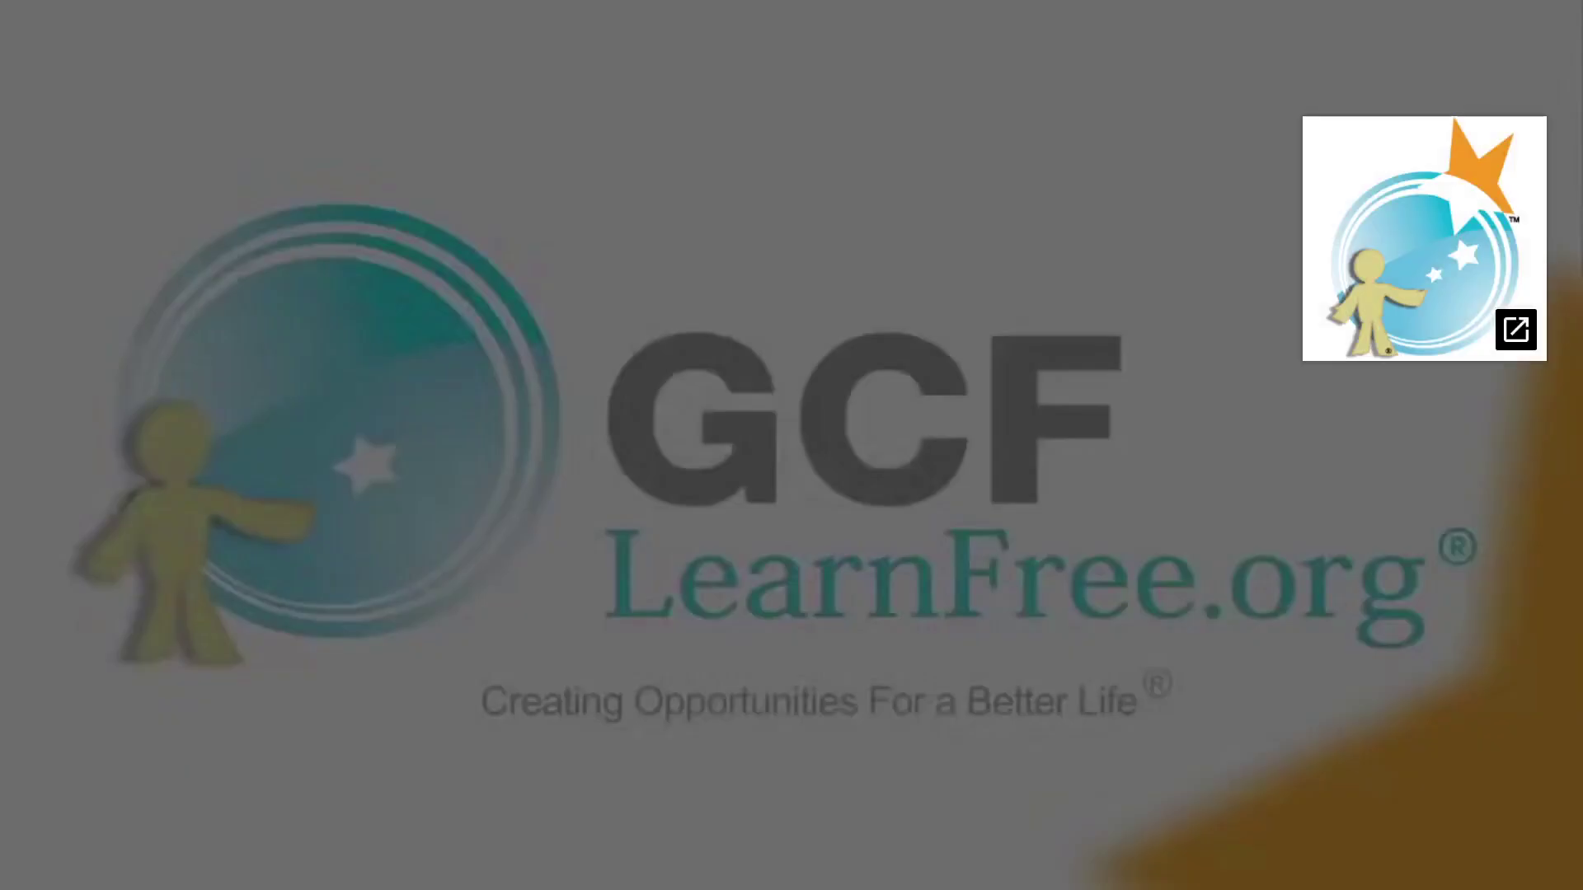
Step: Leave the full-screen video, scroll to the top of the lesson, and return to Access
click(1551, 856)
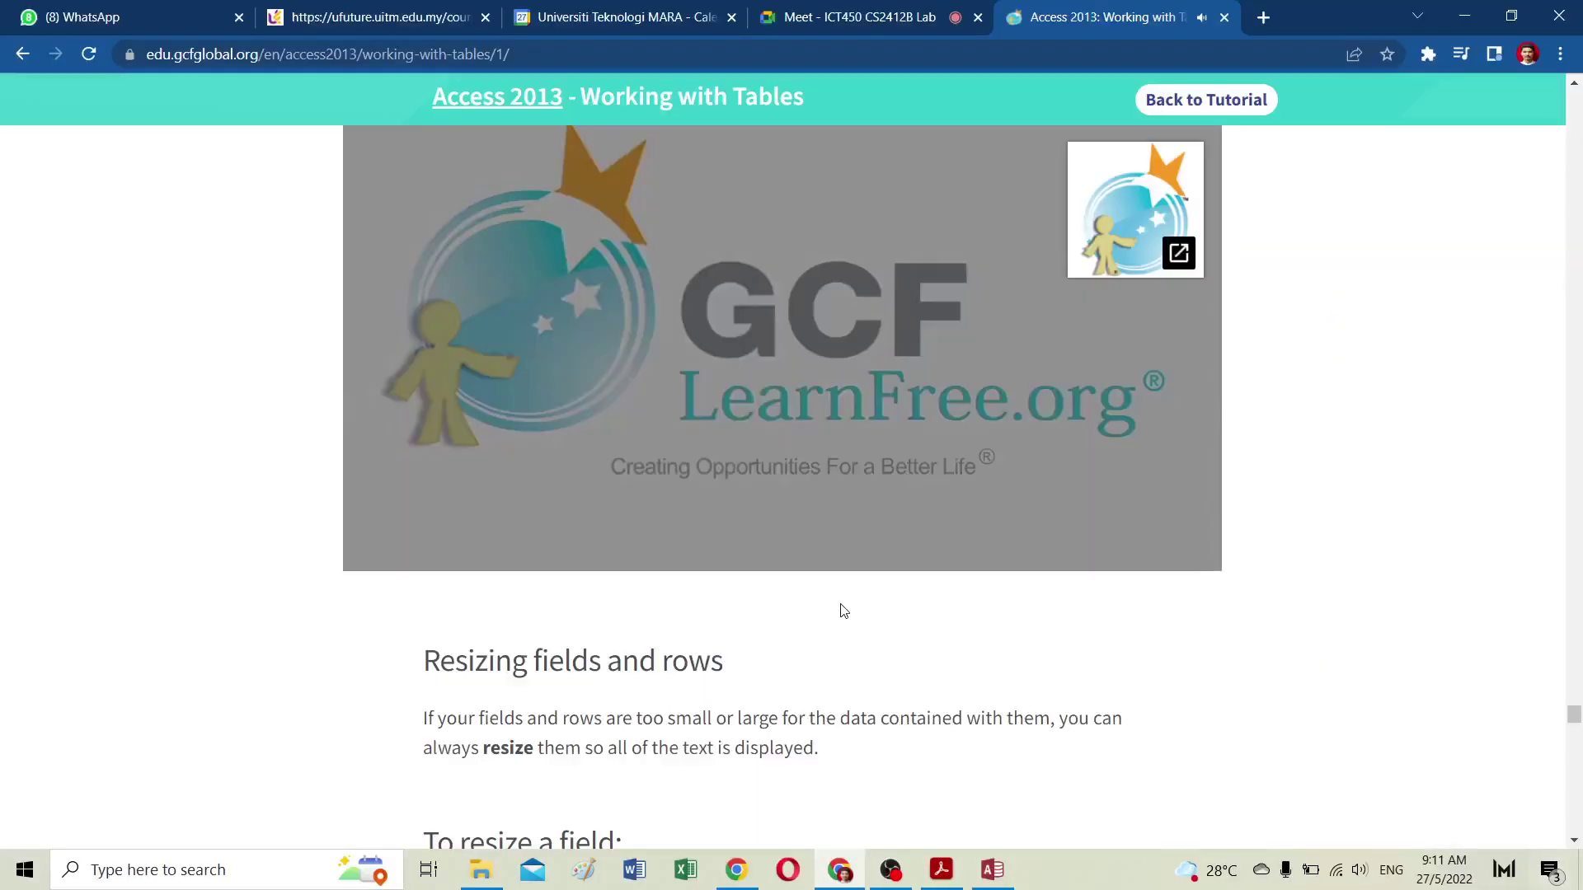
scroll(843, 610, up, 5)
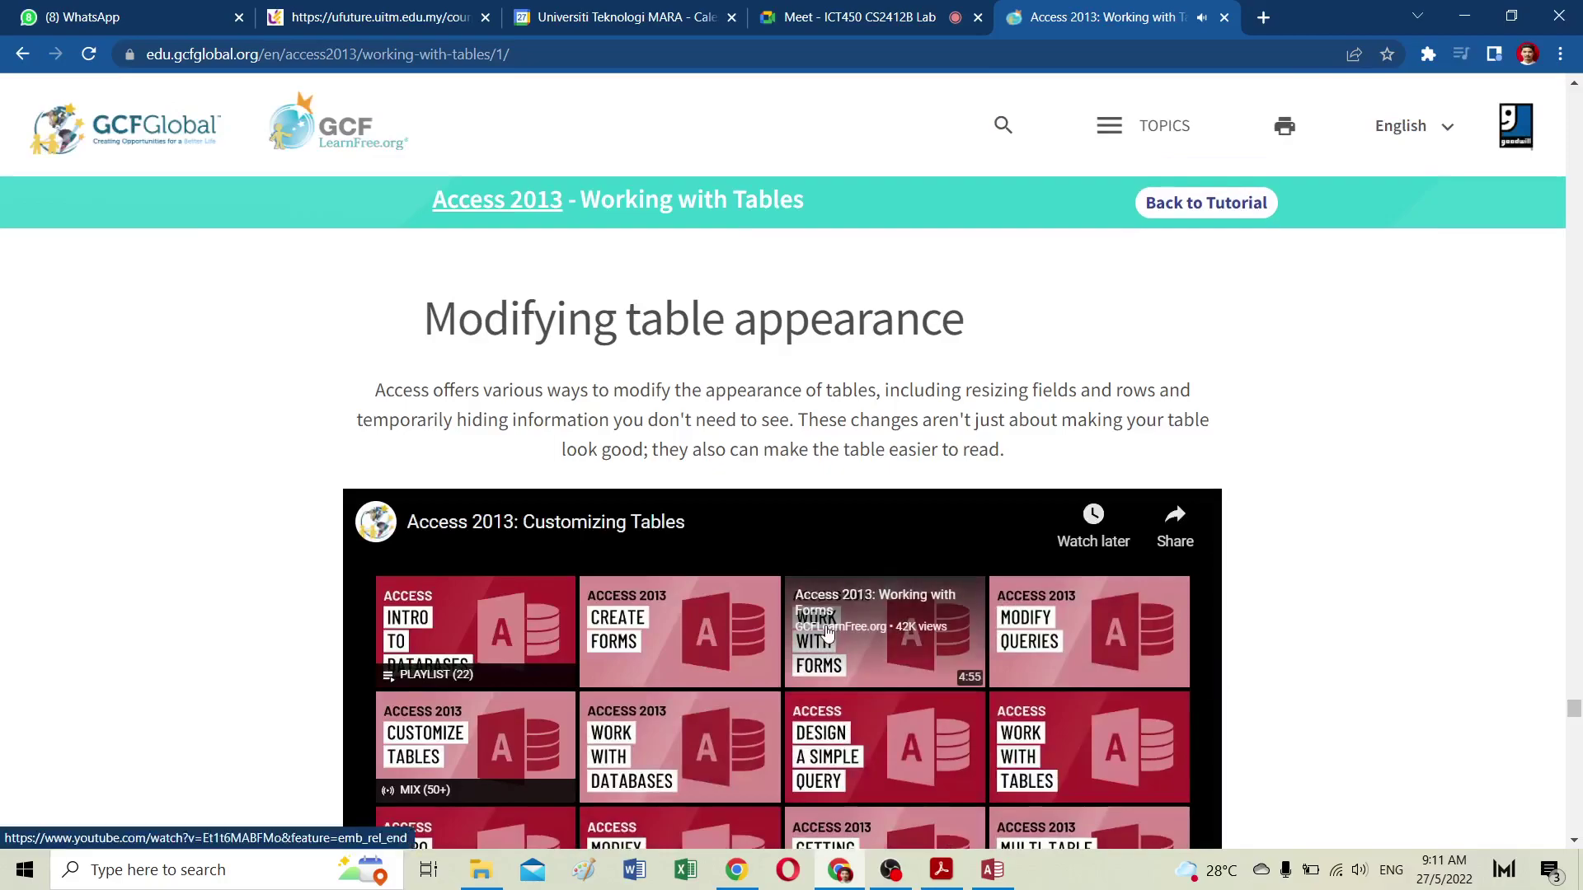
click(999, 879)
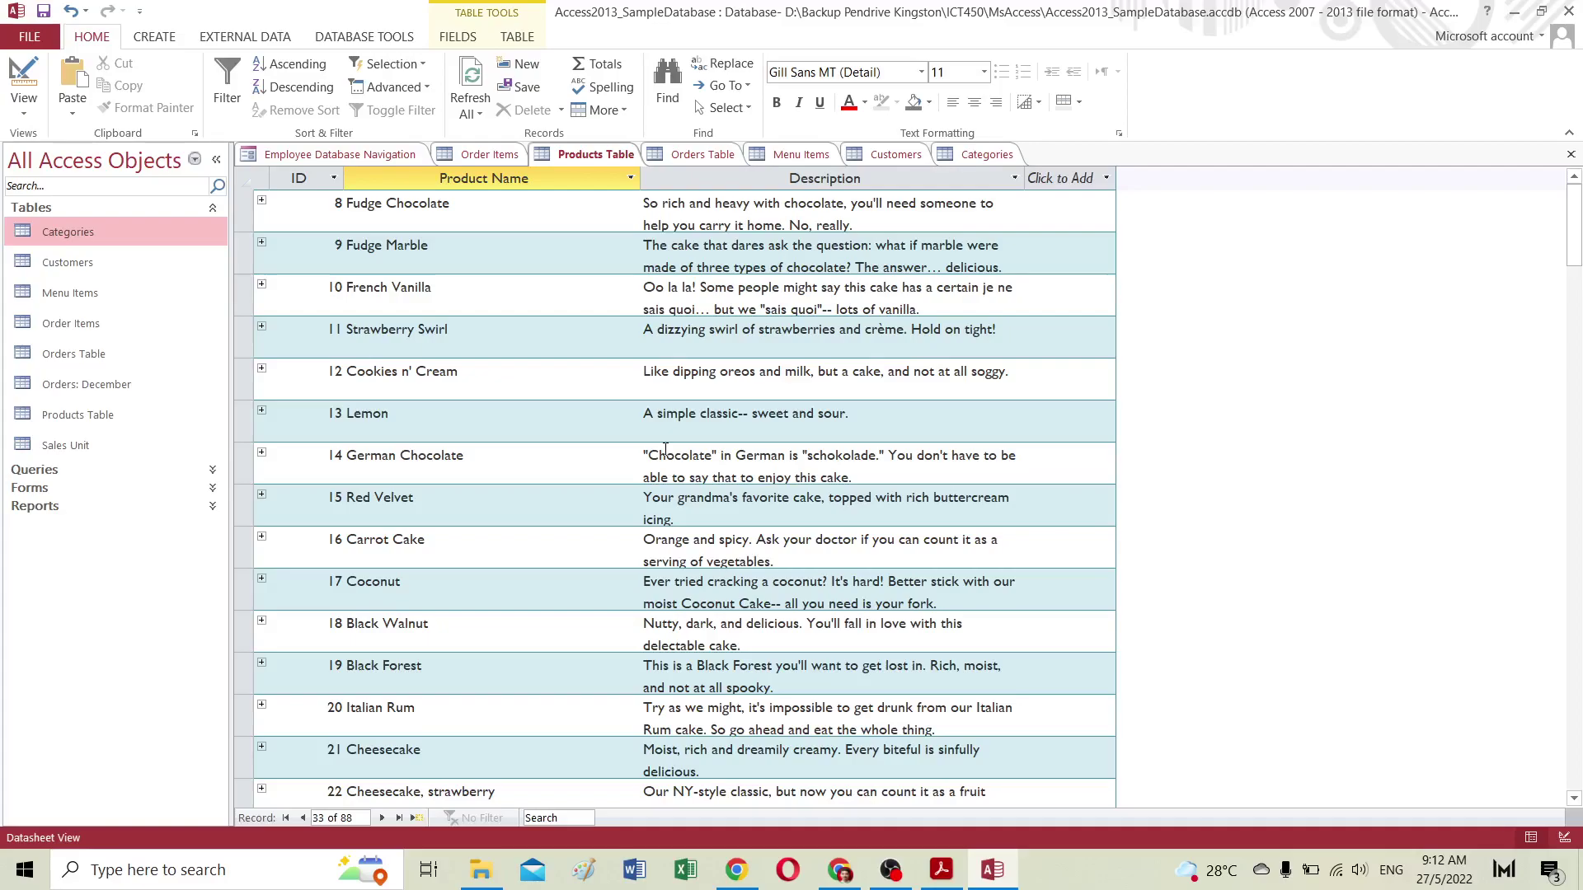
Step: Preview the Alternate Row Color choices without changing them, then open Datasheet Formatting
scroll(665, 450, down, 12)
scroll(666, 450, up, 12)
click(1079, 102)
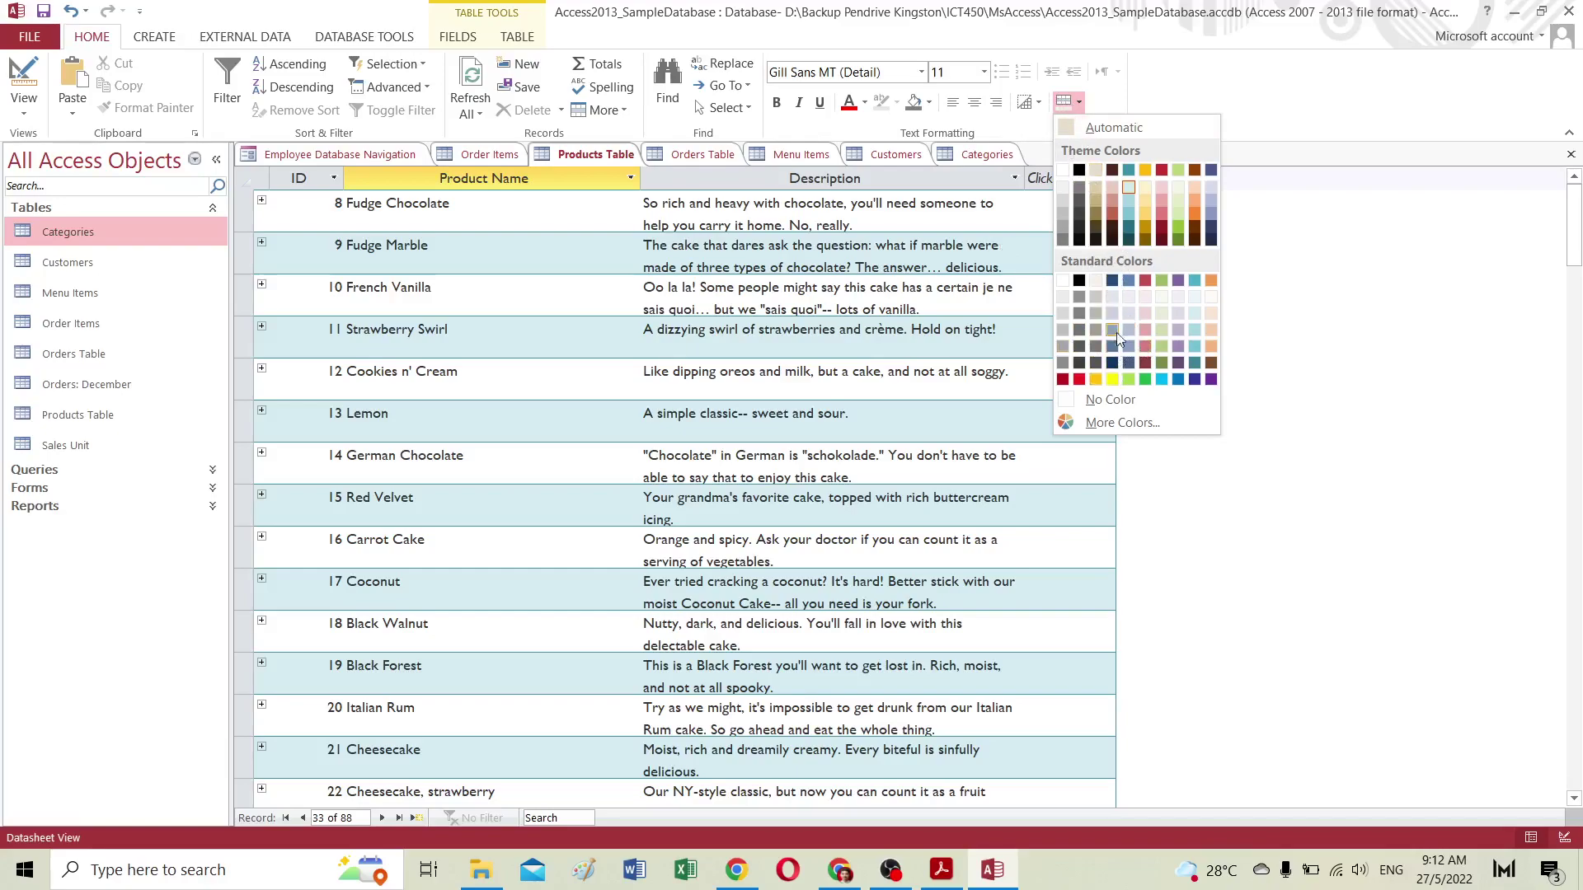
click(1078, 103)
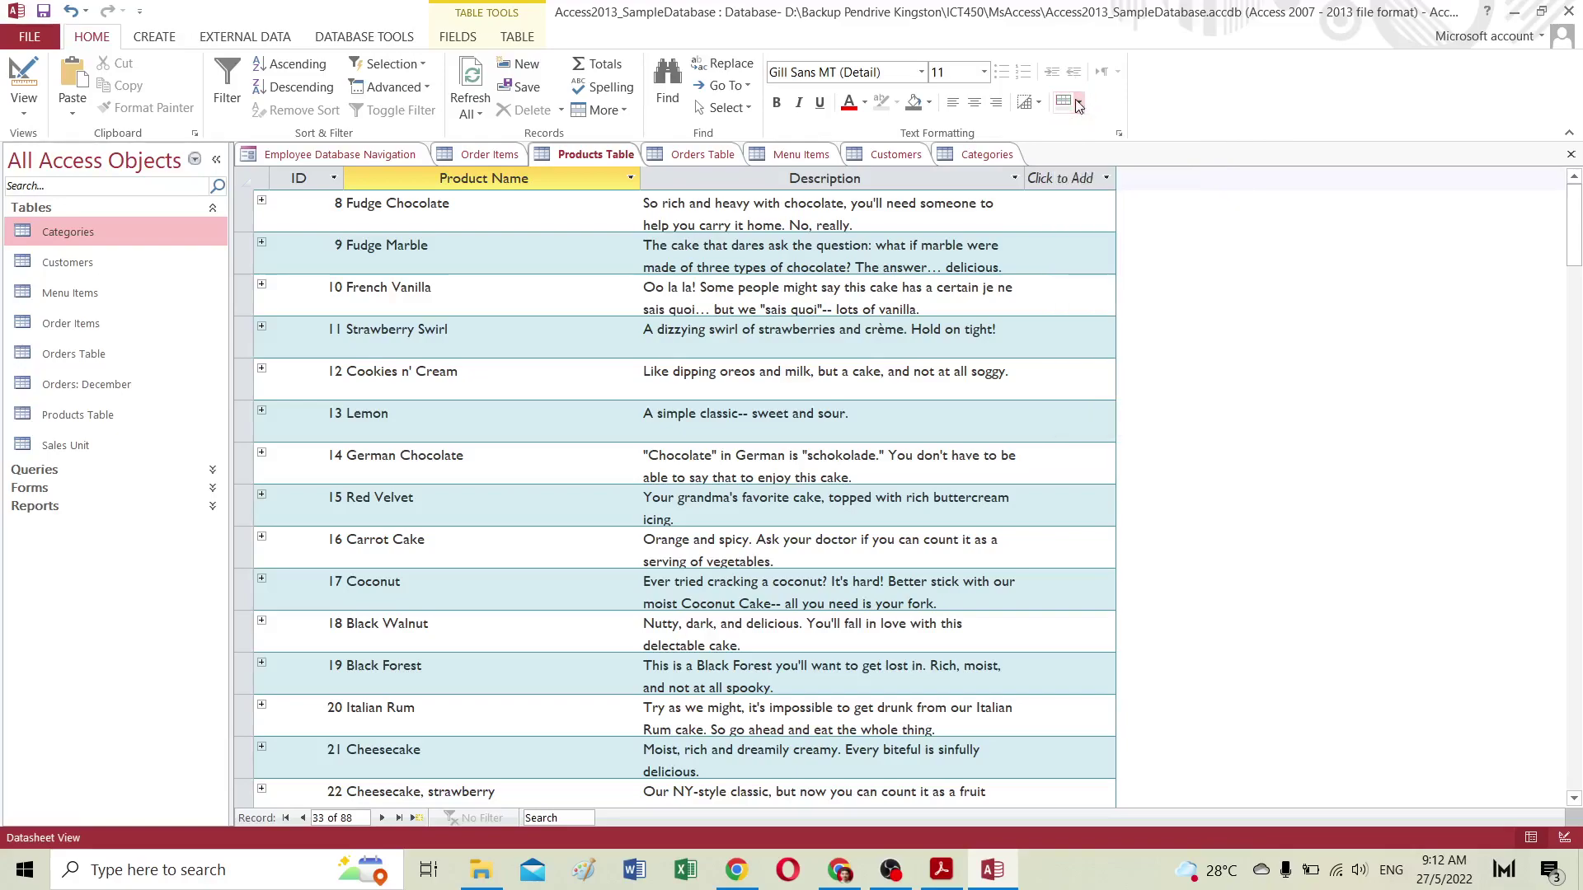
click(1119, 133)
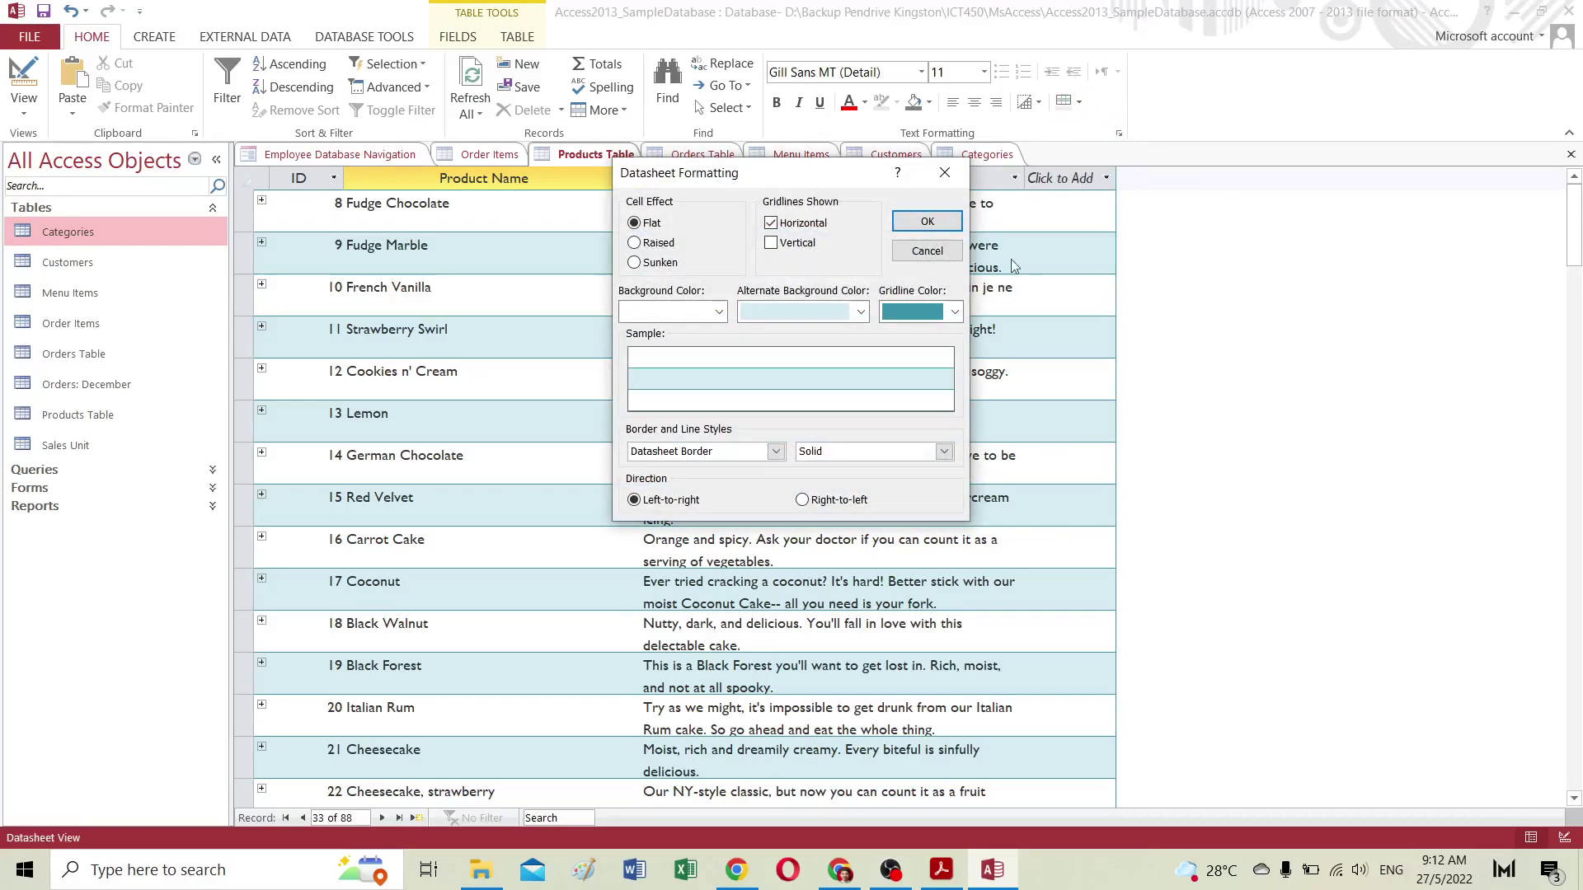
Step: Set the Products Table background color to red from Standard Colors and apply it
click(686, 310)
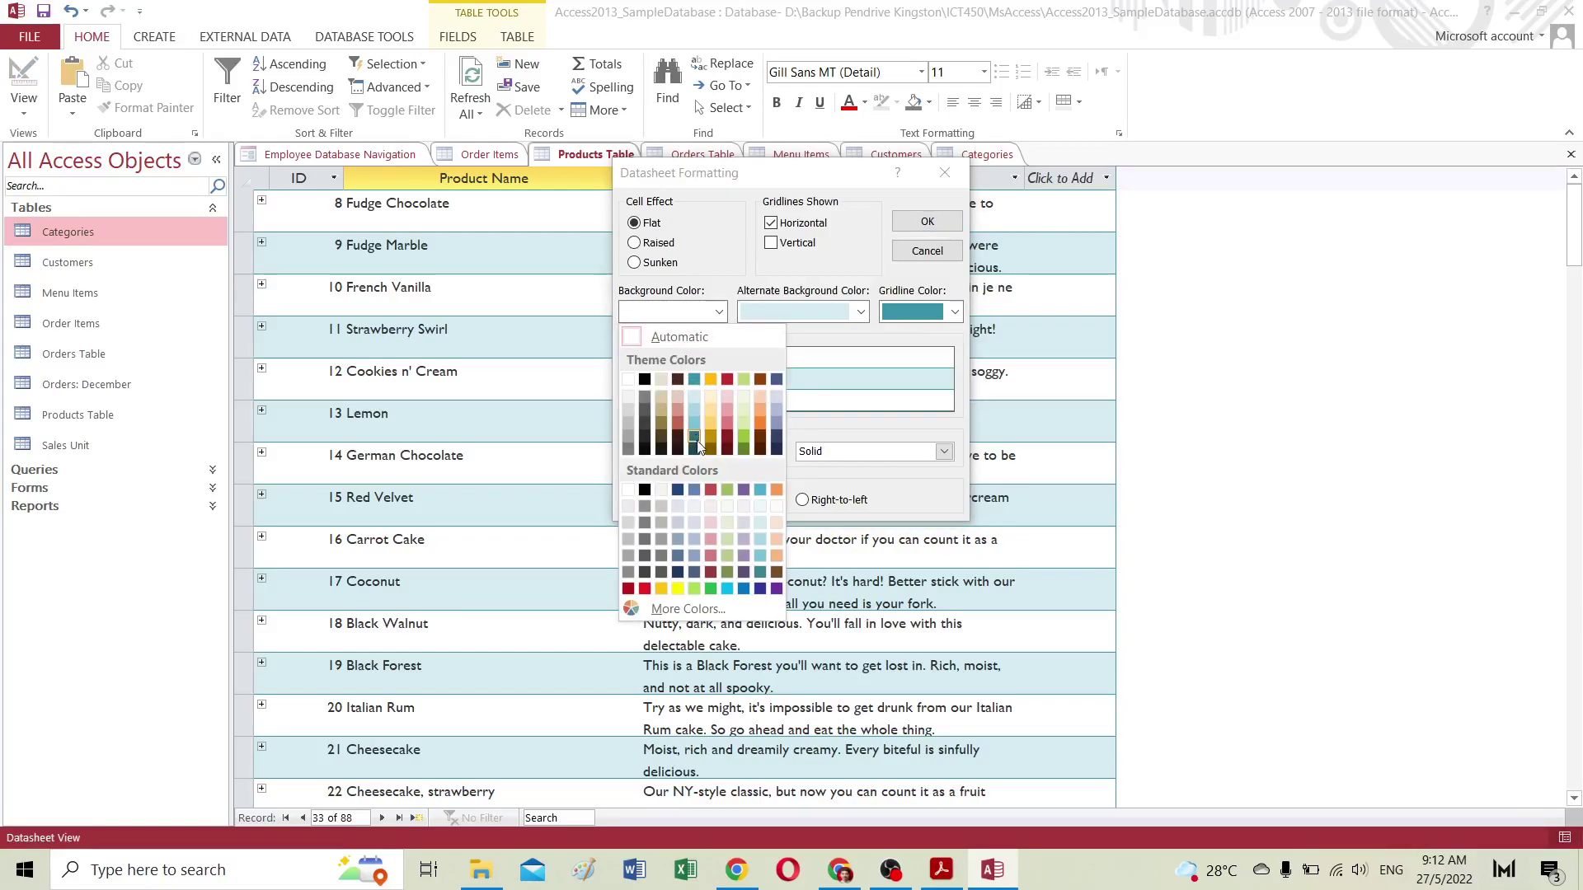
click(712, 492)
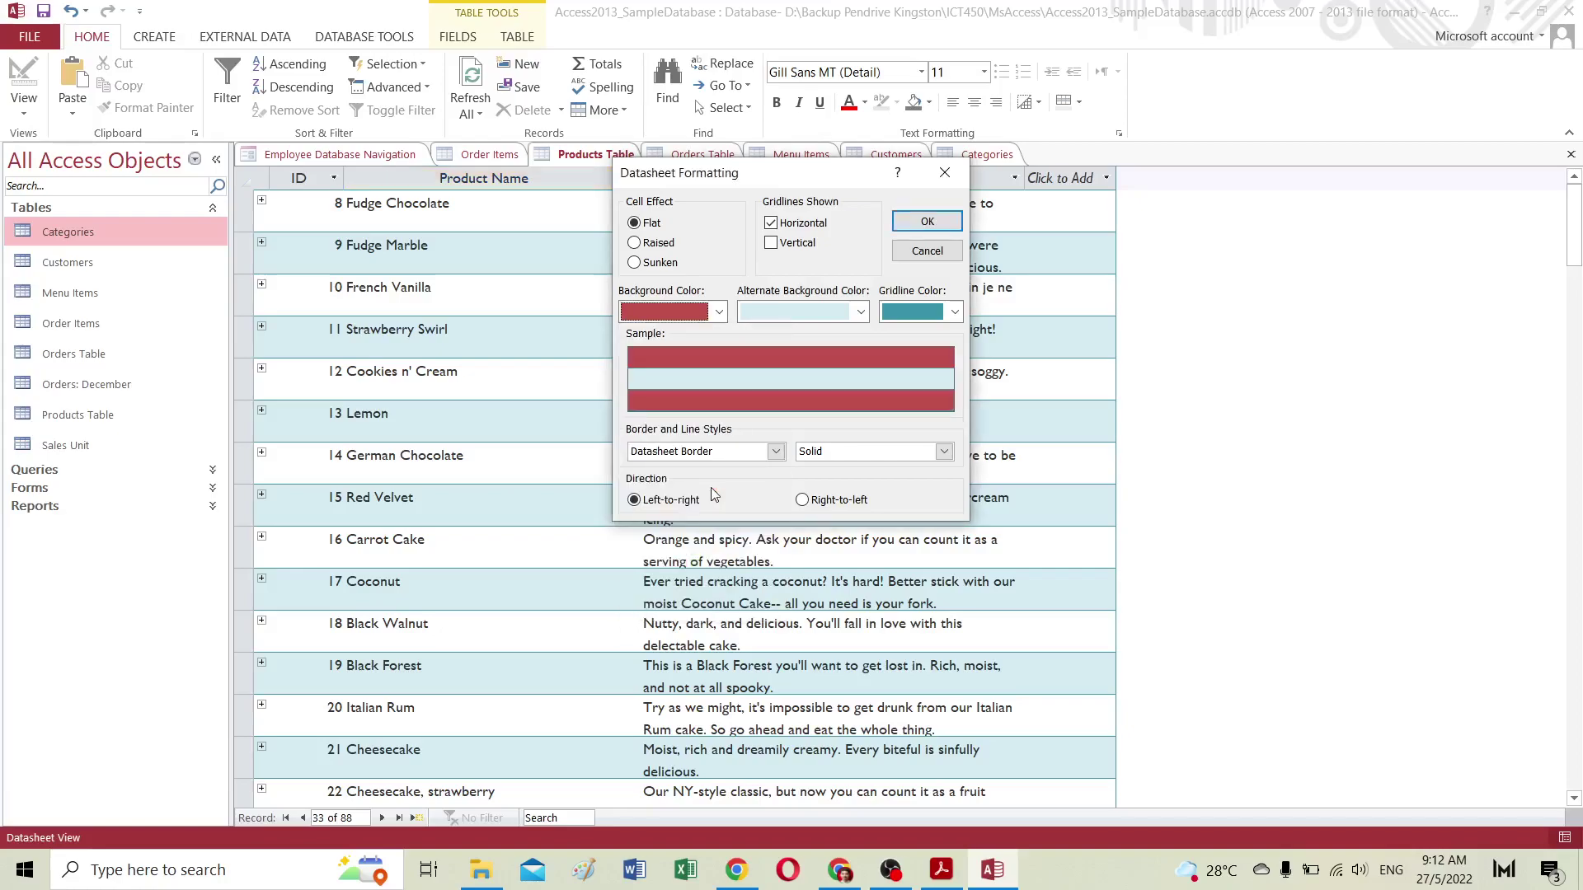
click(927, 222)
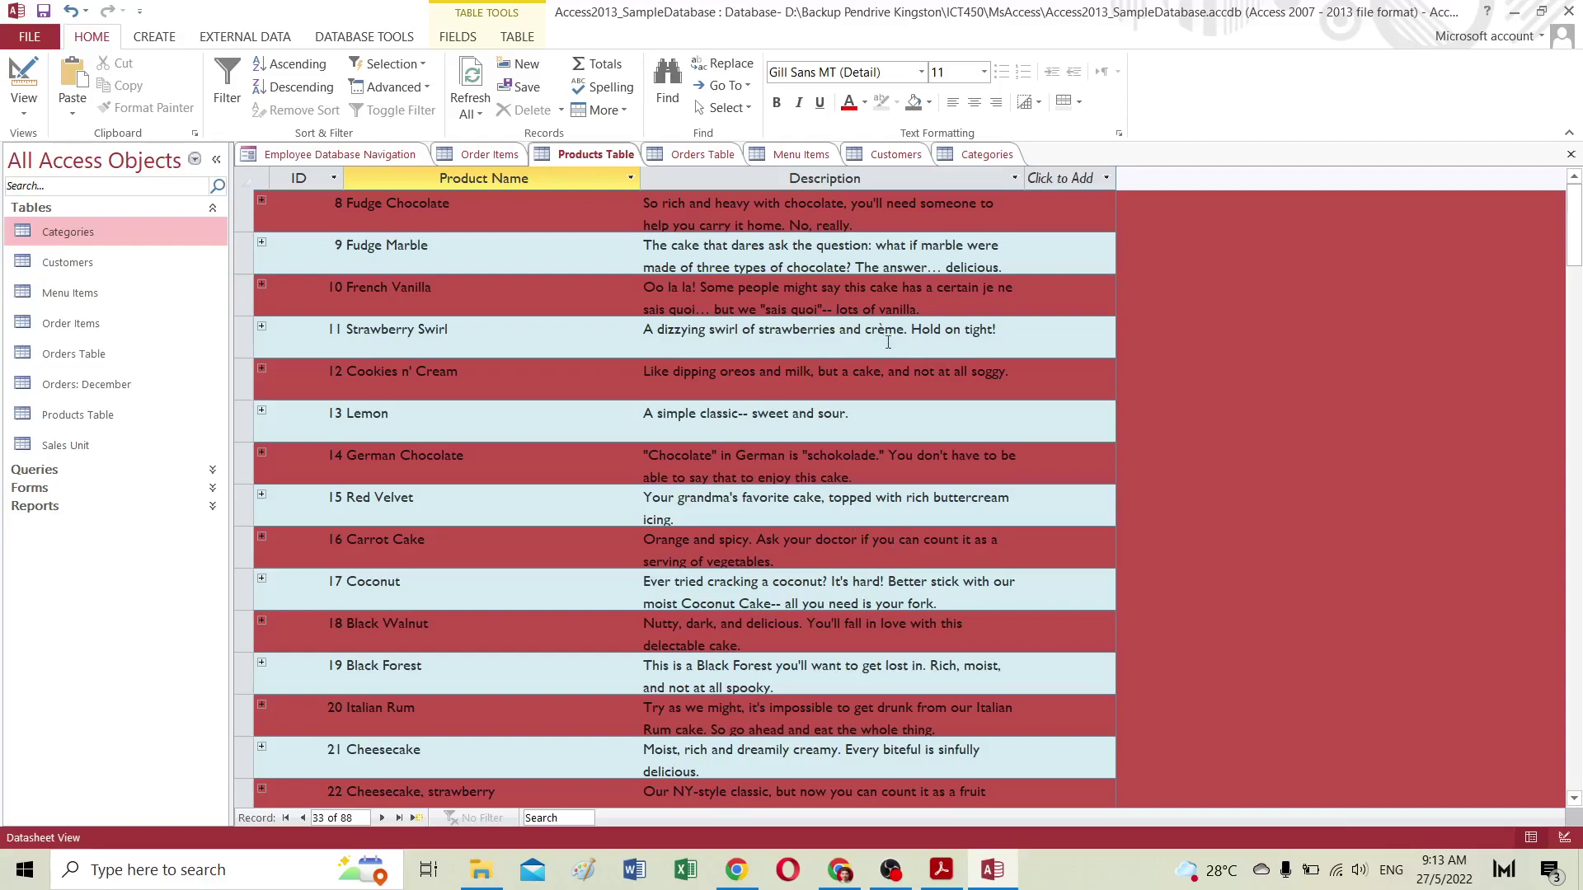
Step: Undo the last change, select the Lemon Drop record, and try alternate row colours white, light teal, then white
click(71, 13)
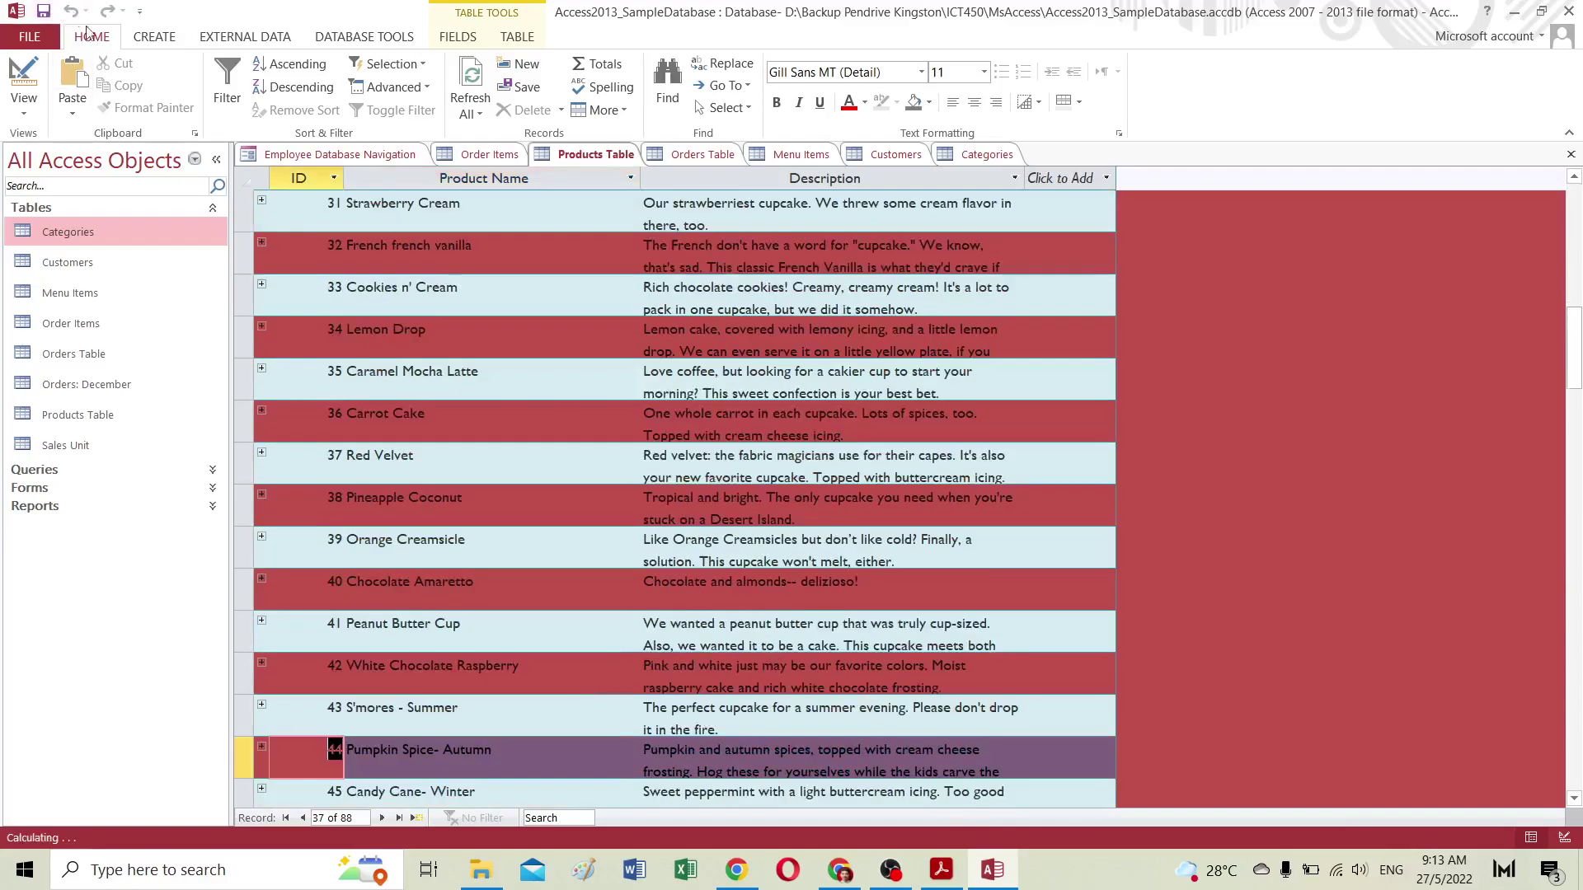
click(457, 355)
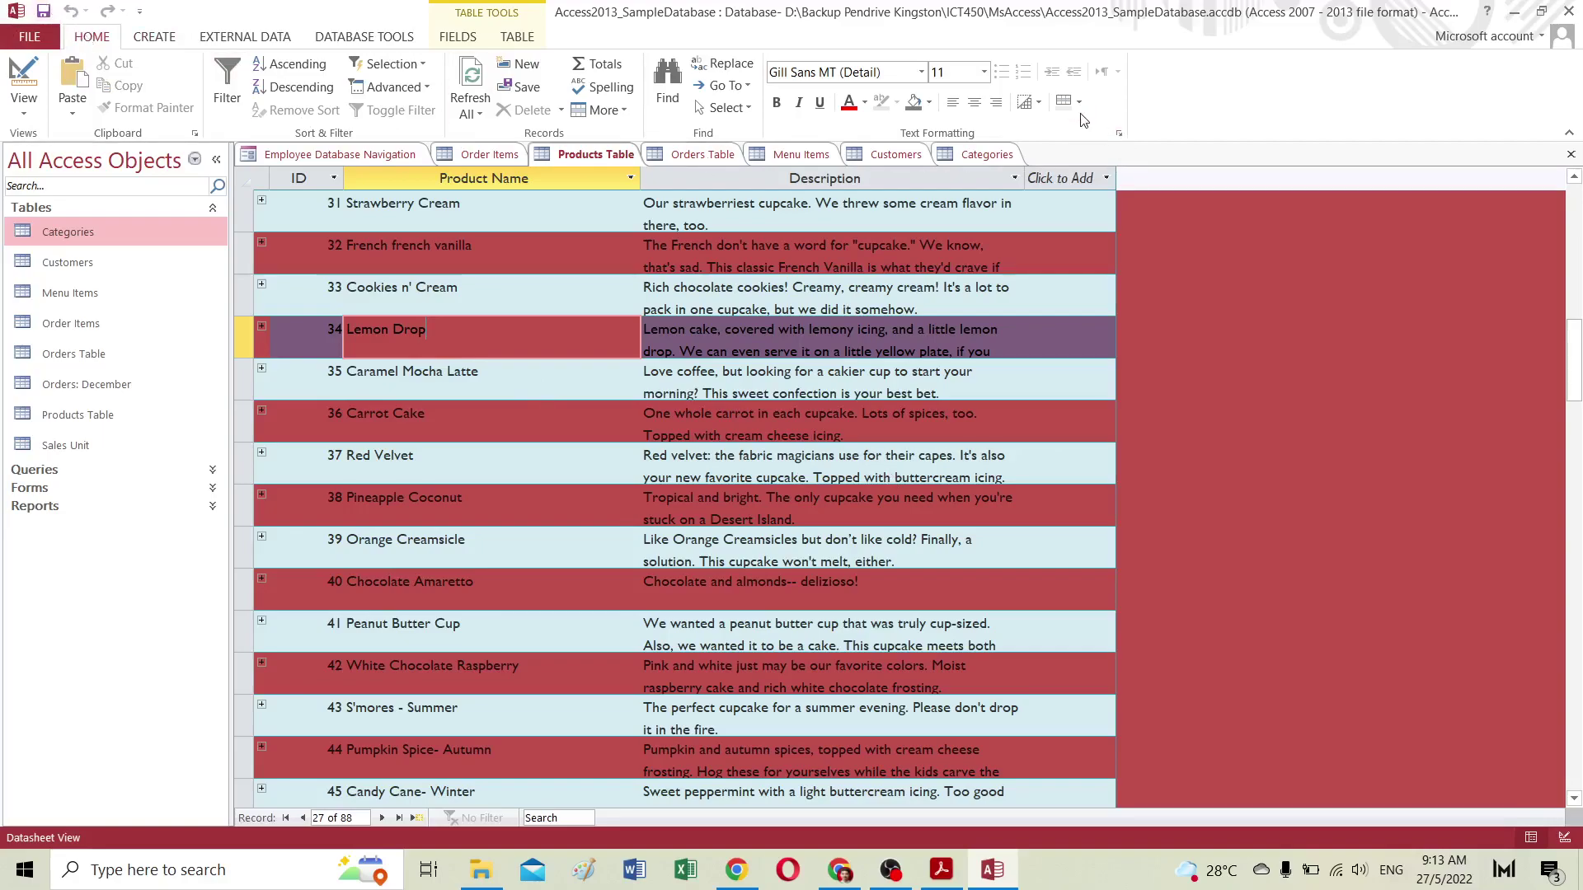
click(1079, 103)
click(1064, 170)
click(1079, 103)
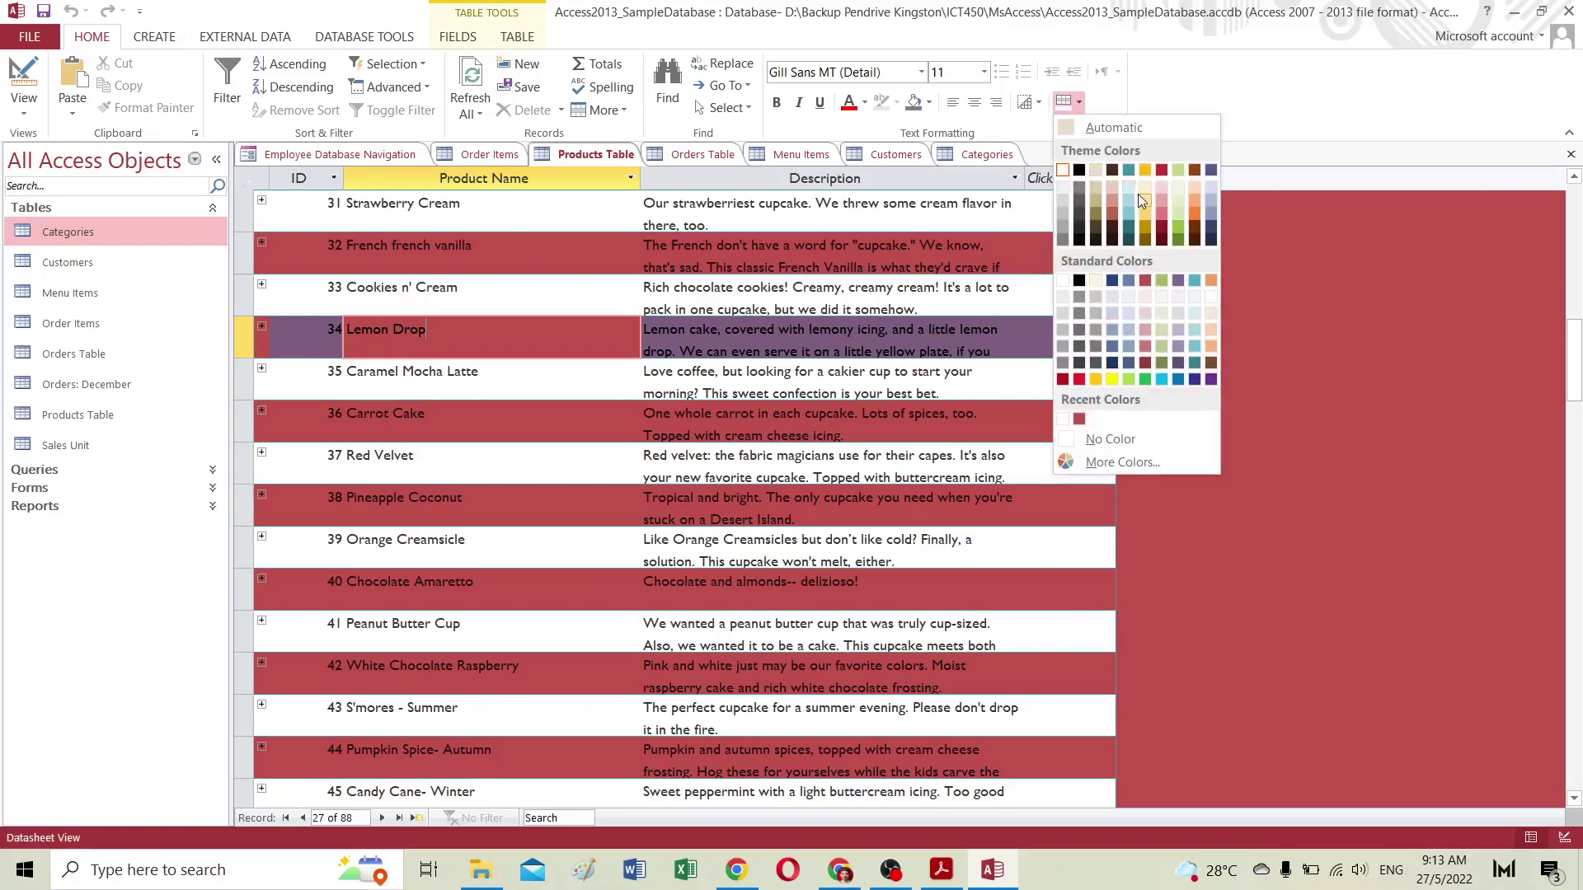
click(1127, 188)
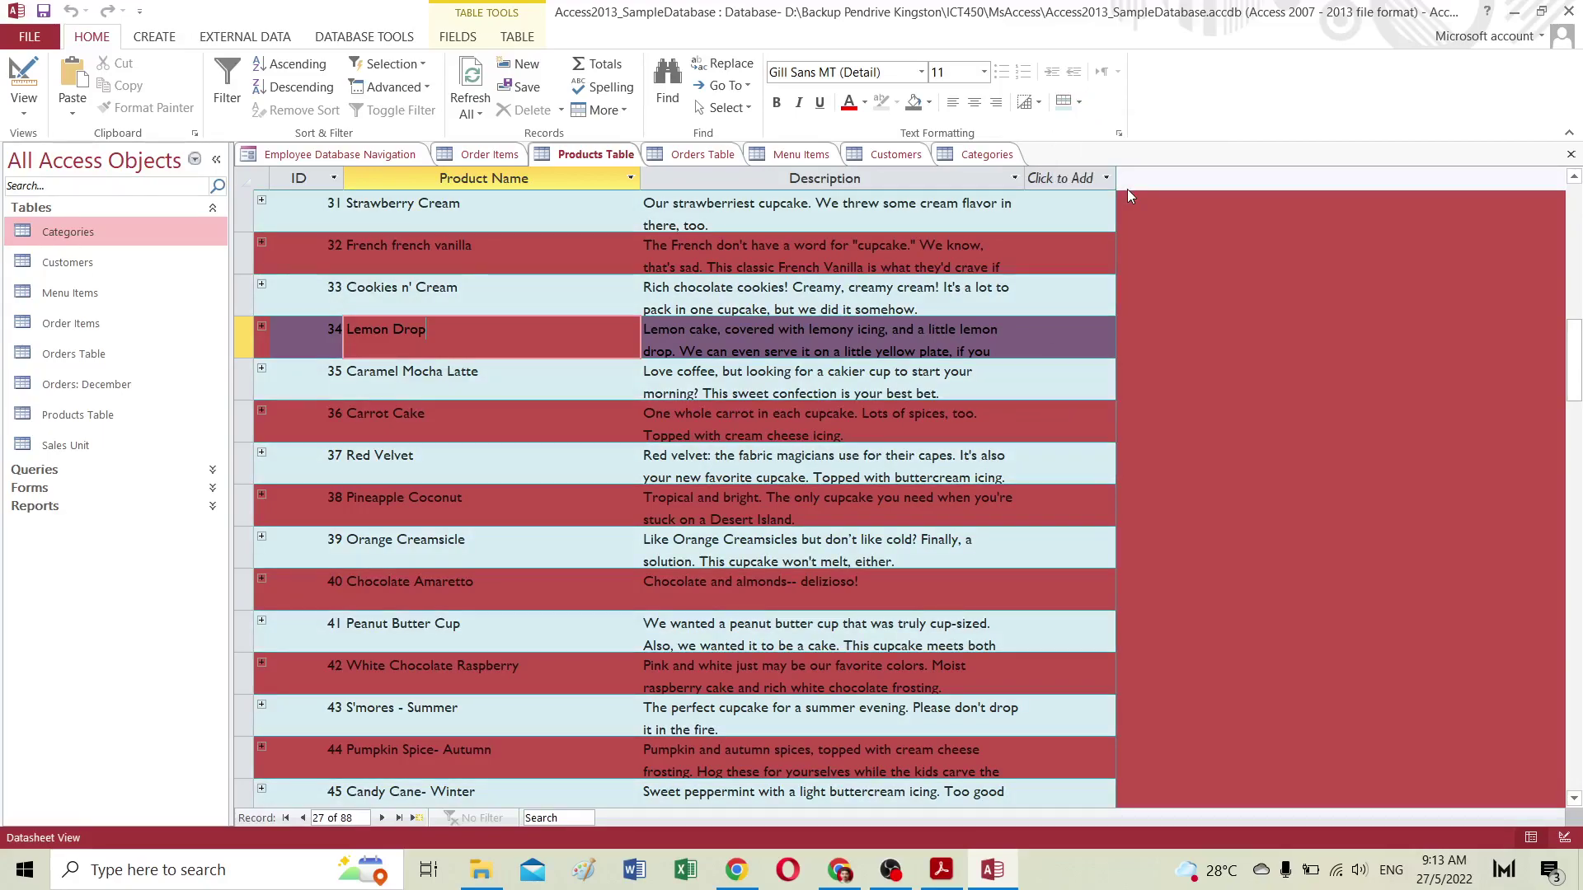
click(1079, 103)
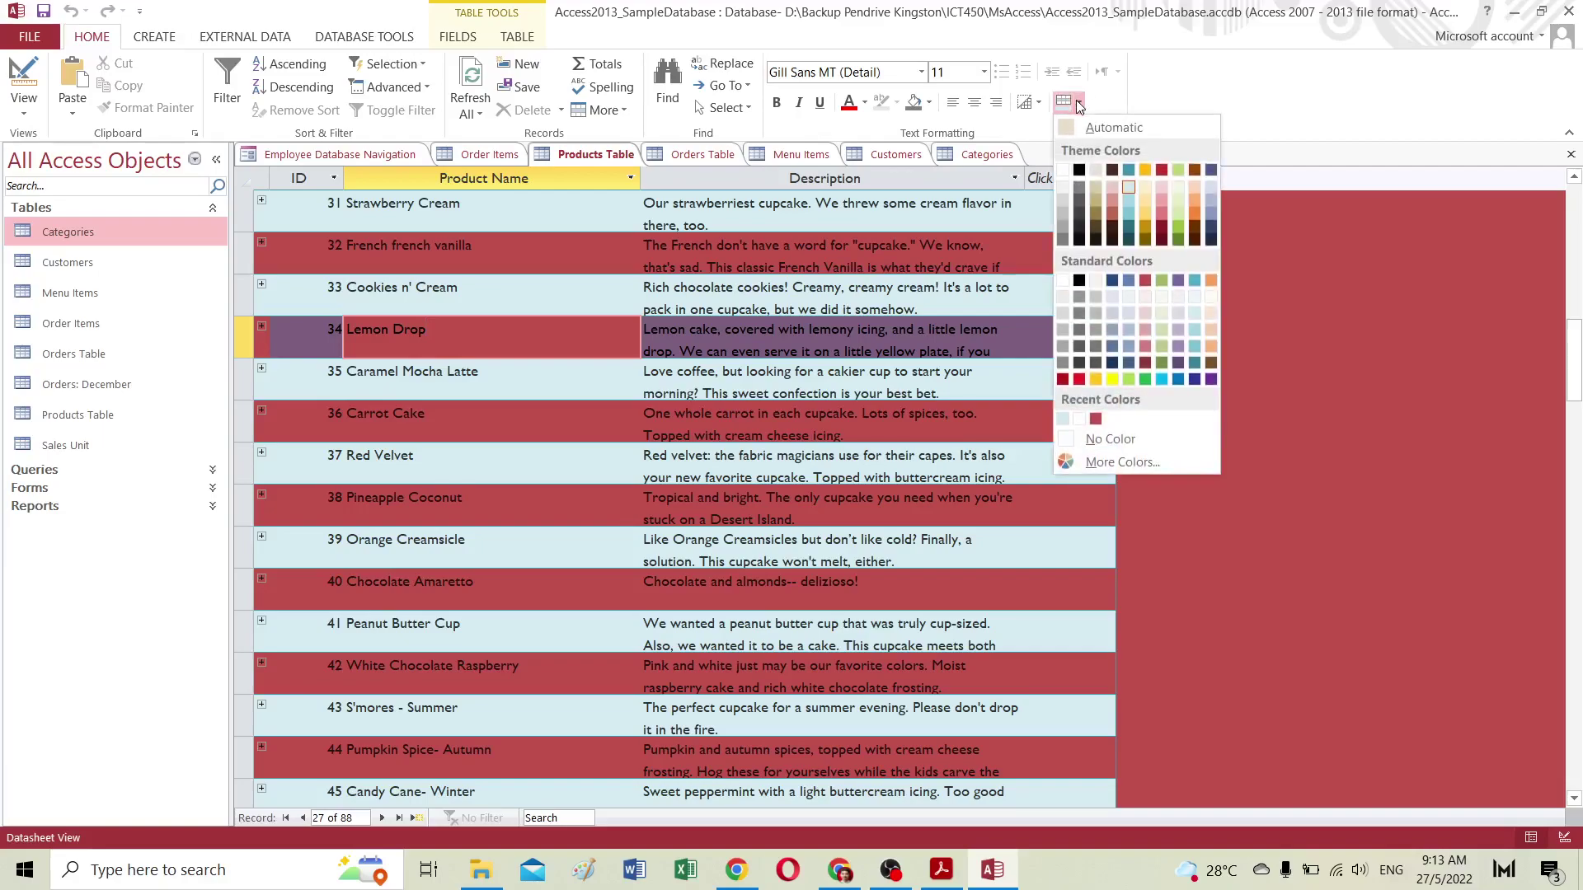
click(1060, 186)
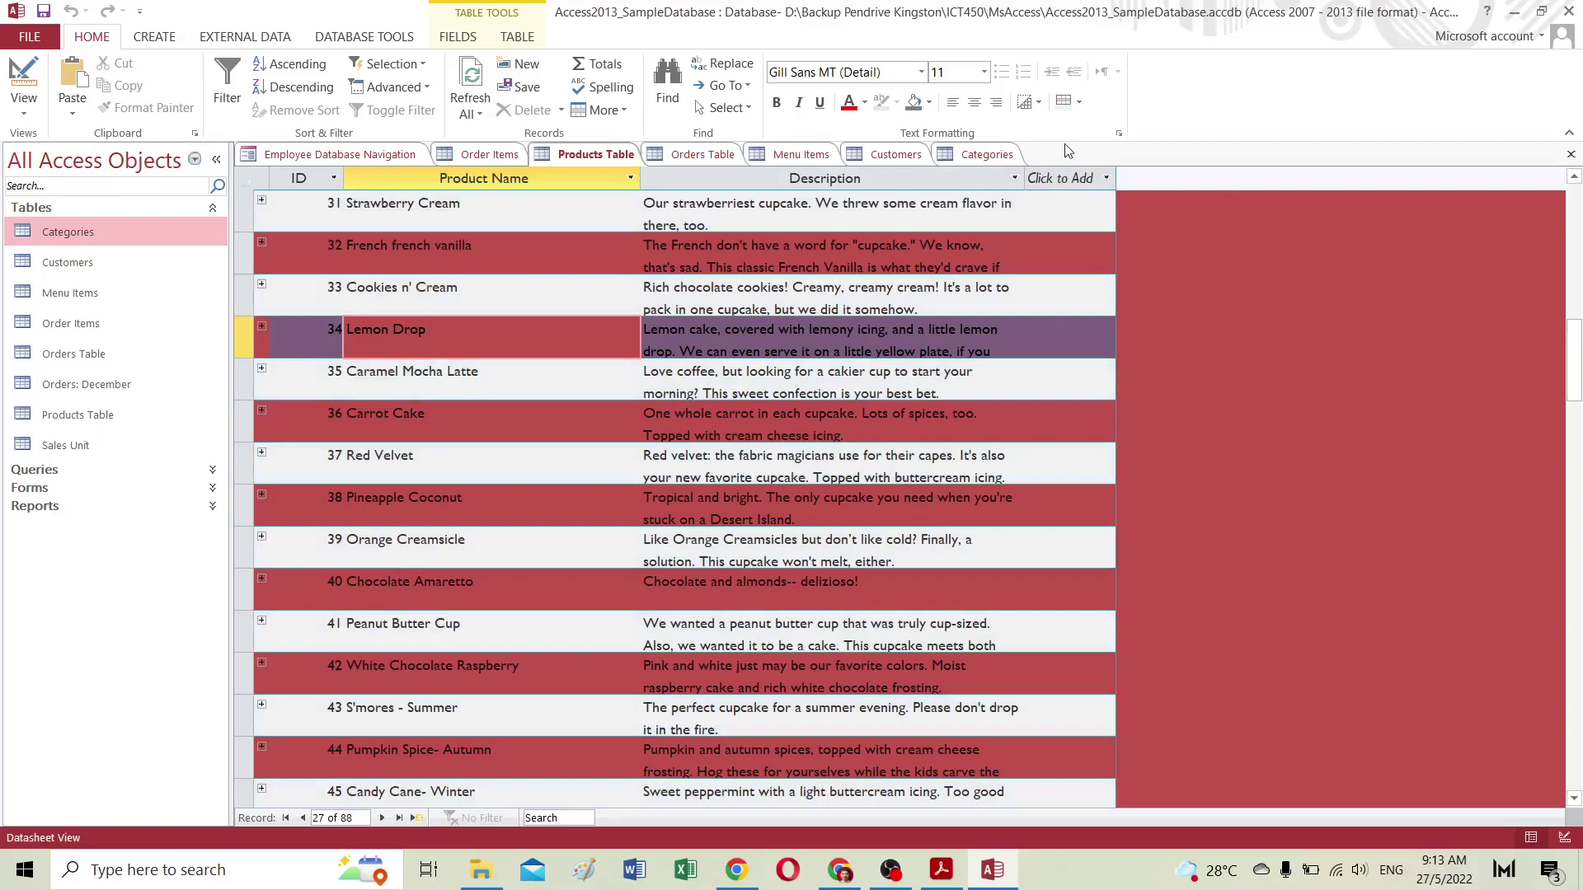
click(1079, 103)
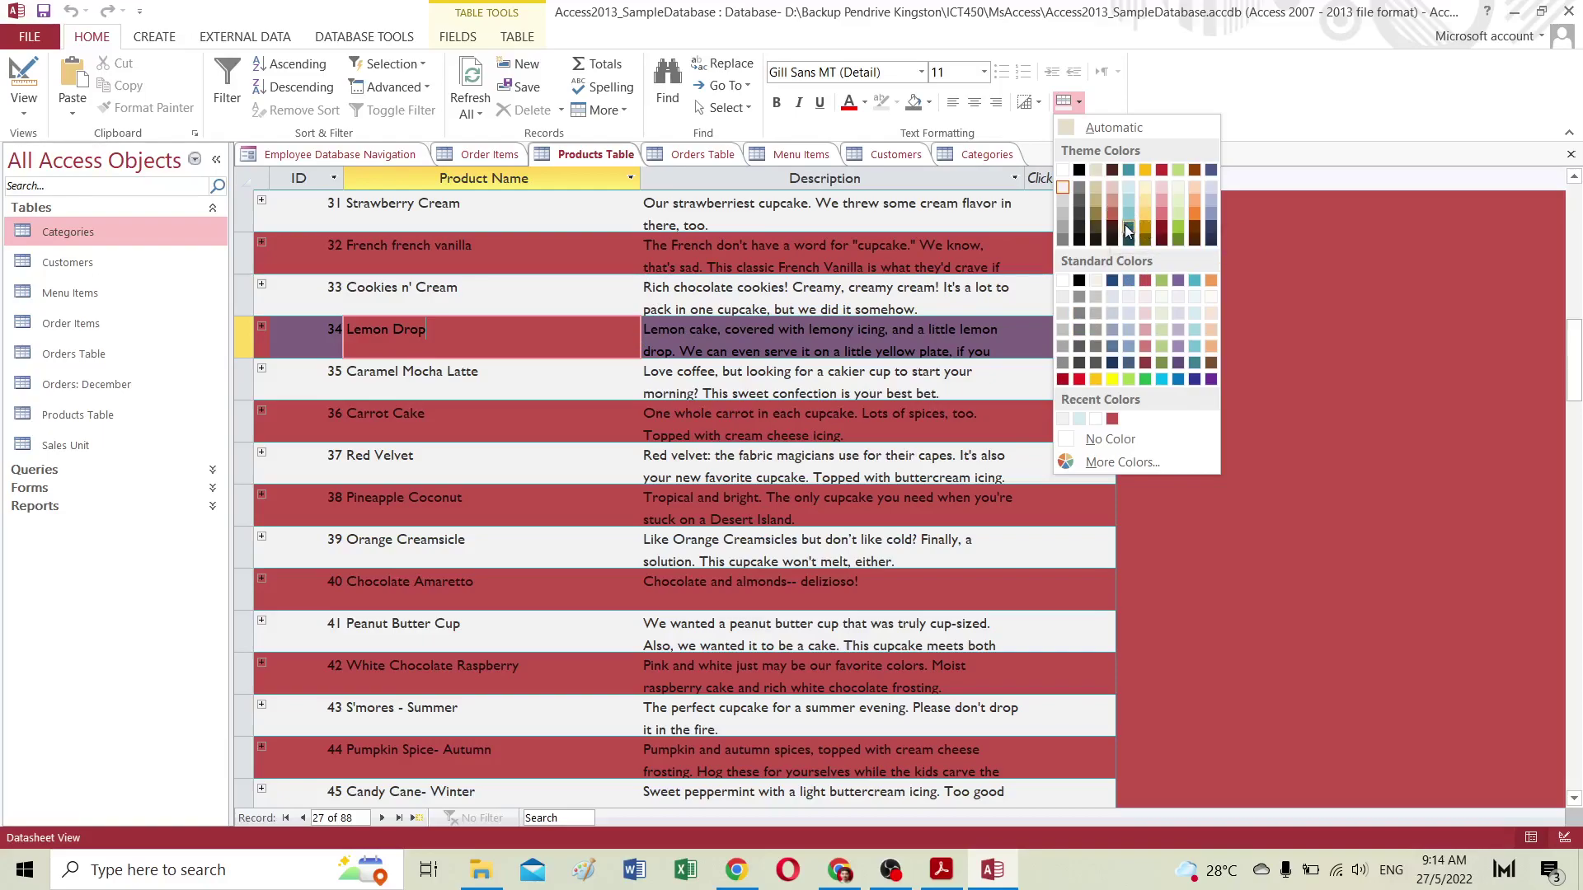
click(1175, 215)
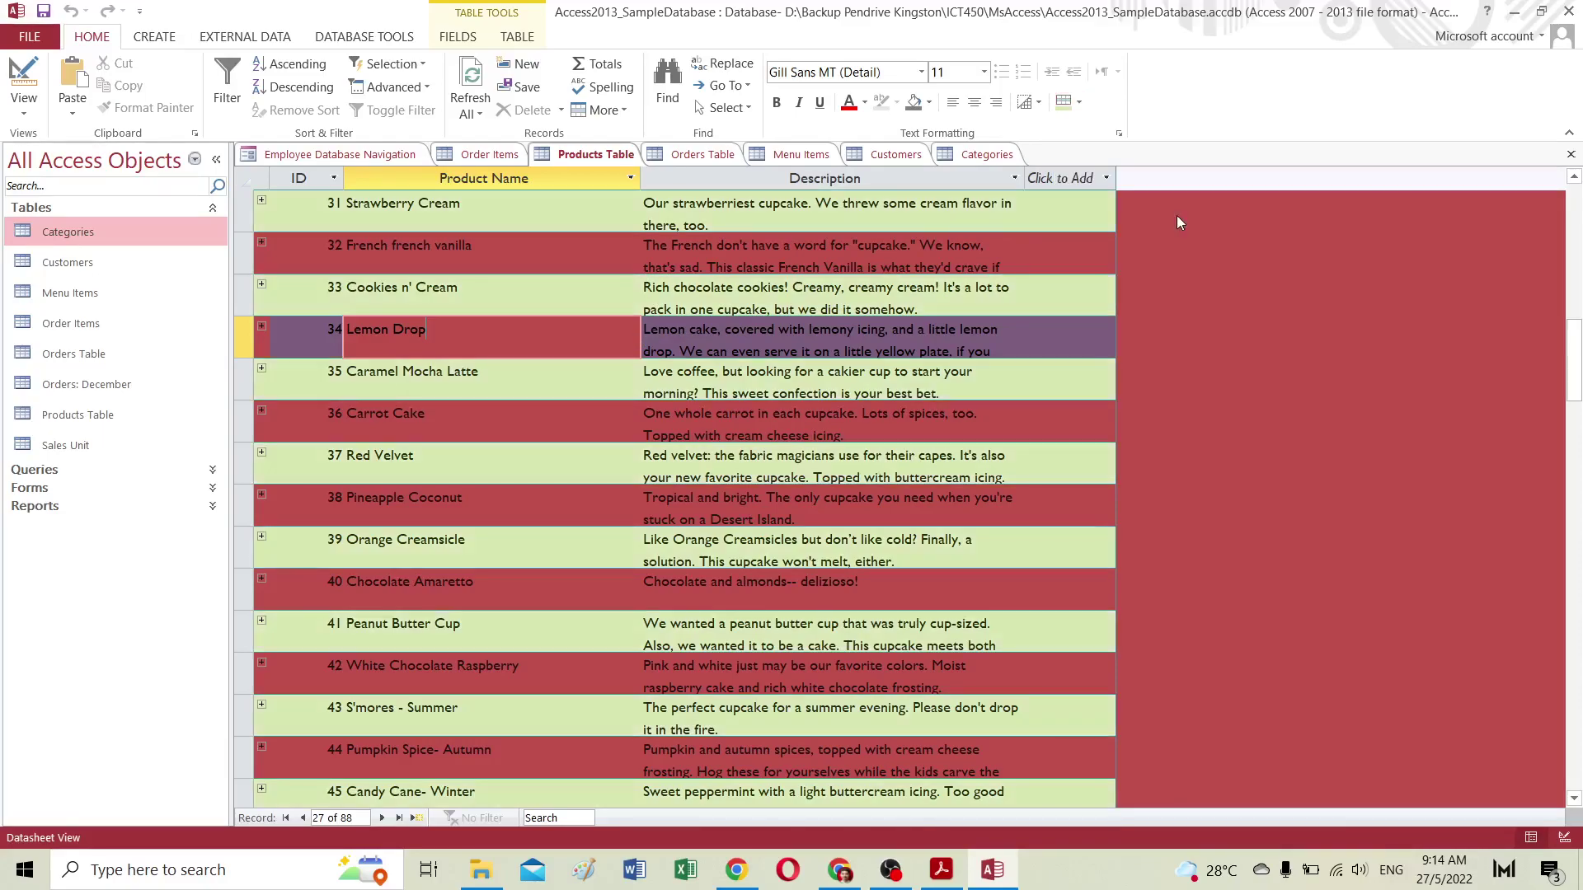
click(1036, 103)
click(1072, 138)
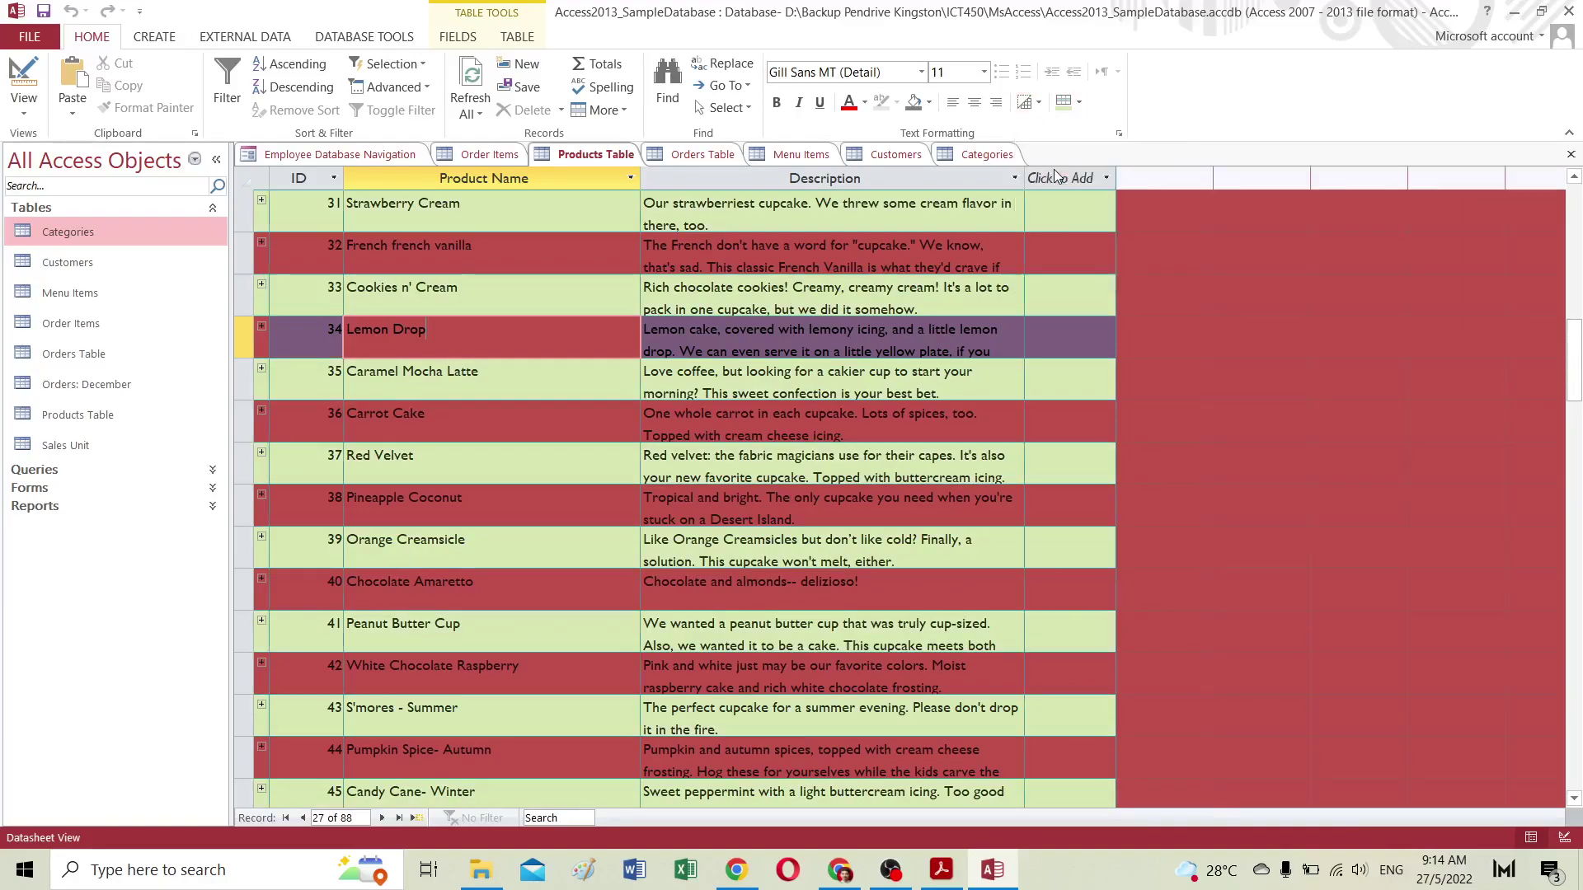
click(1030, 104)
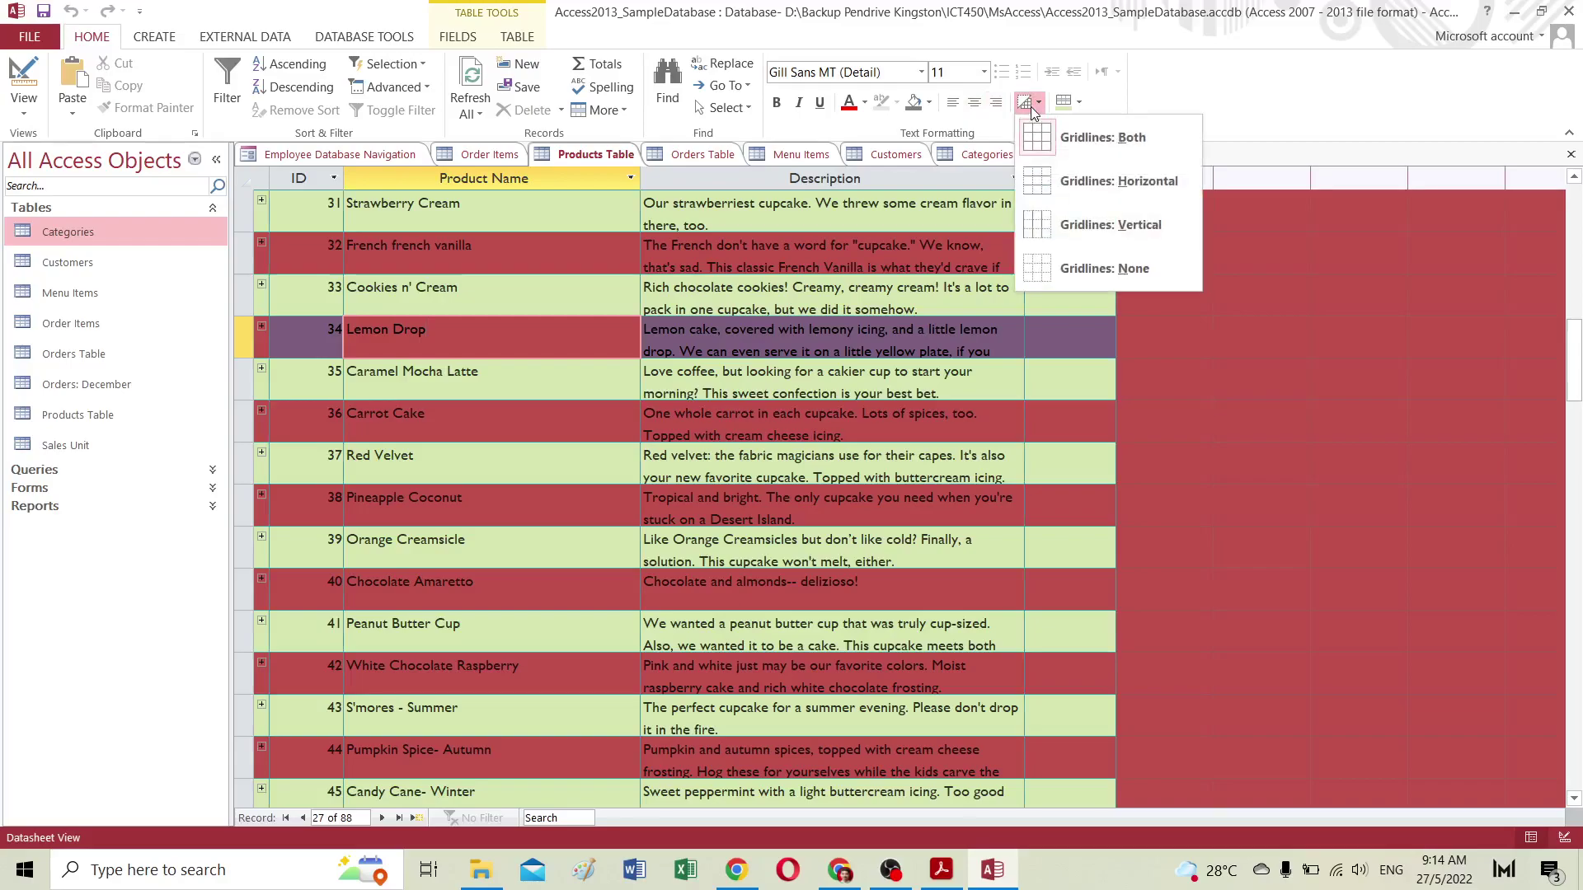
click(1084, 161)
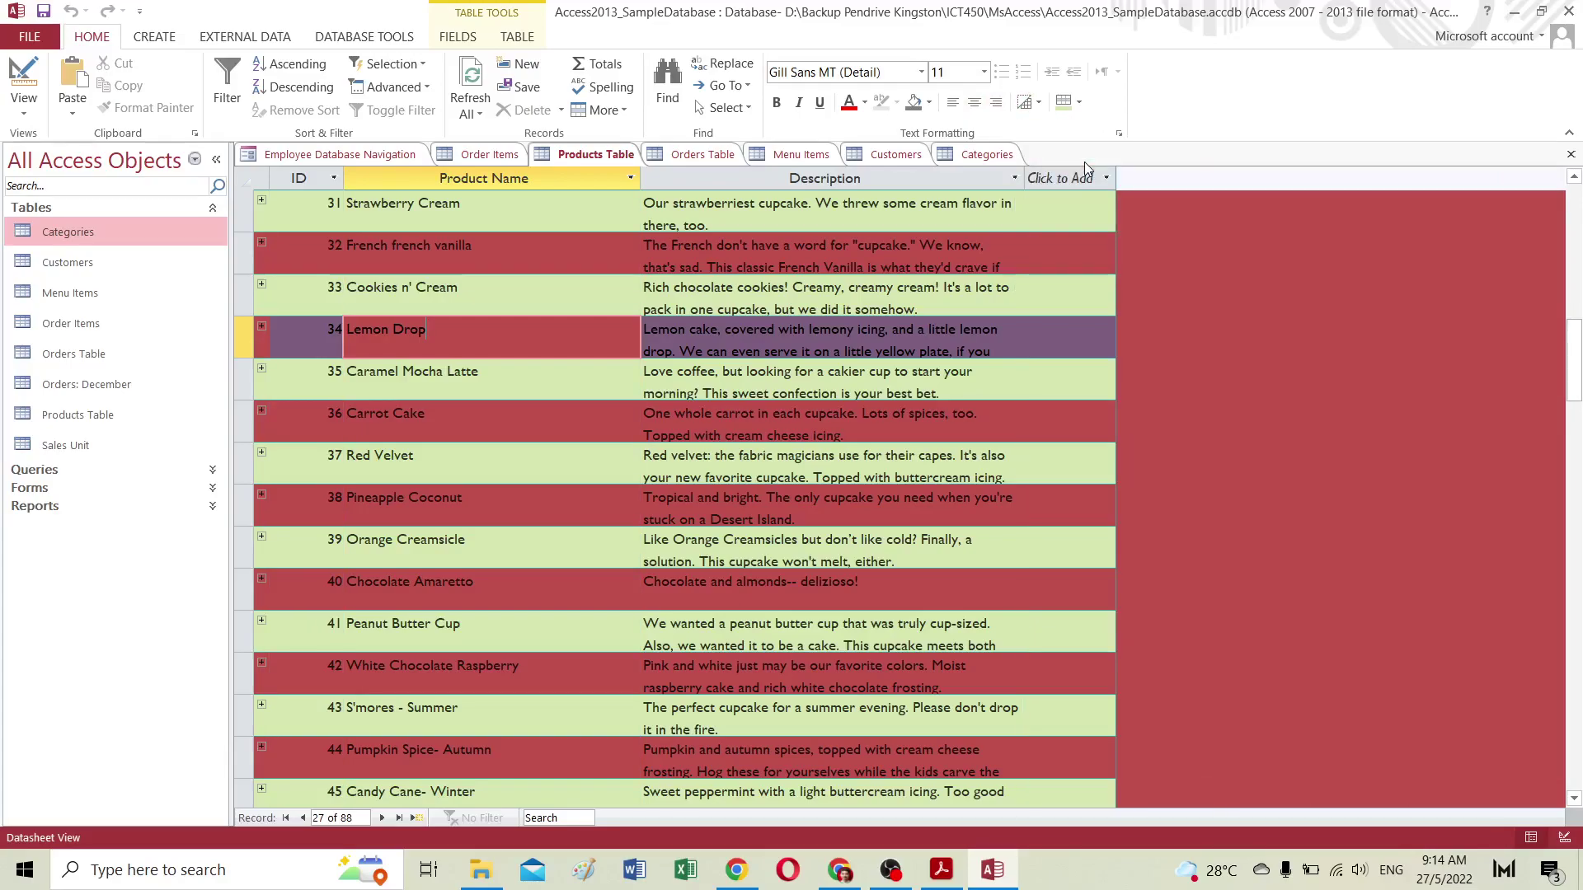
scroll(764, 501, up, 8)
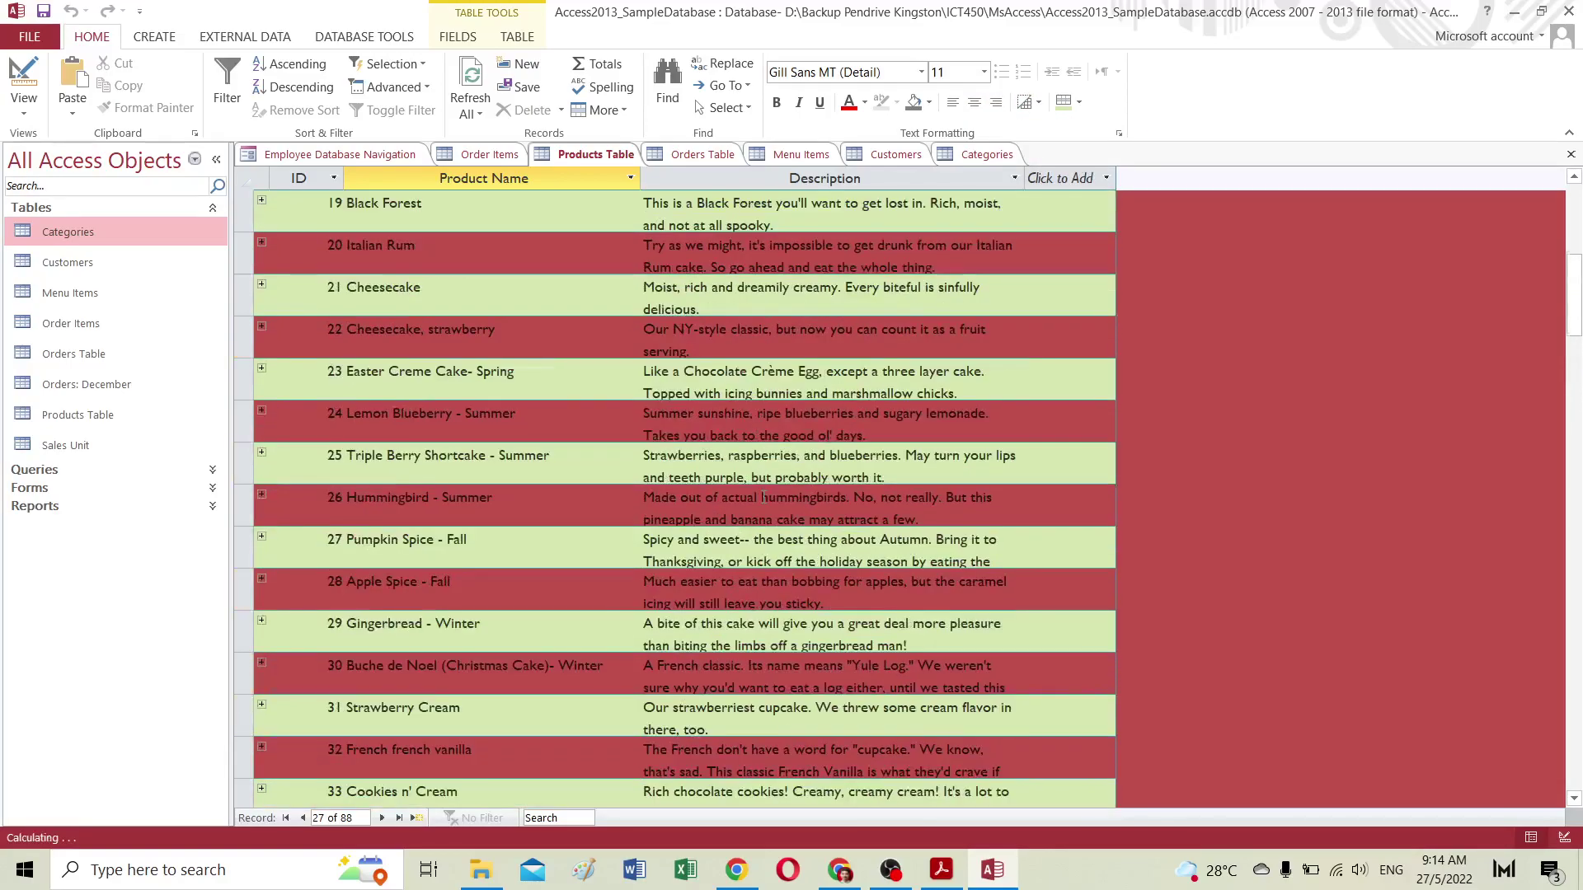
click(1031, 102)
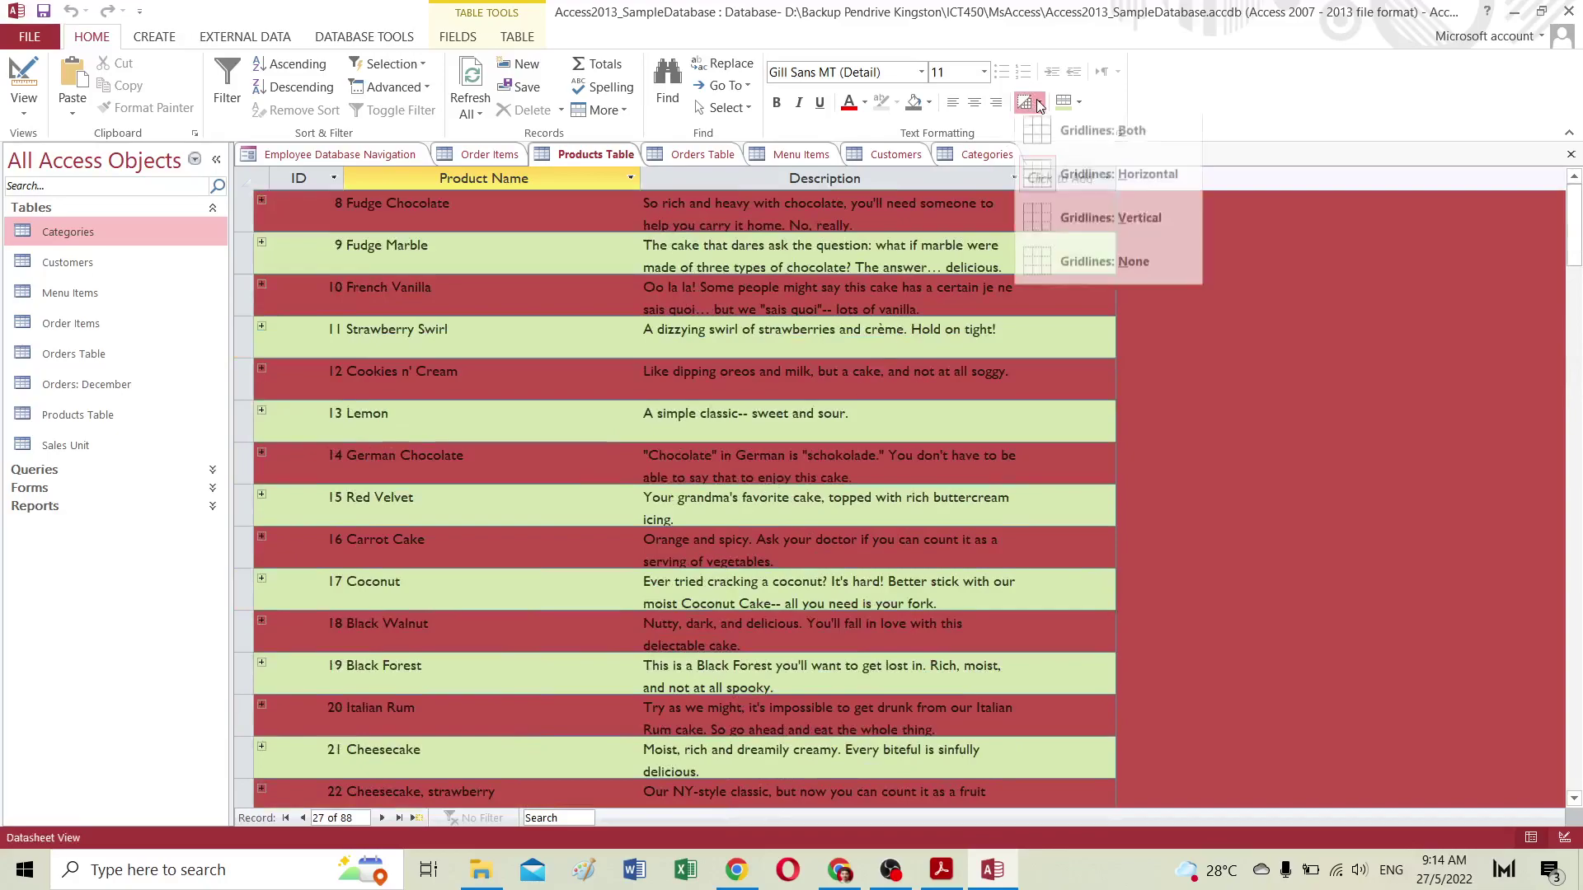
click(1061, 265)
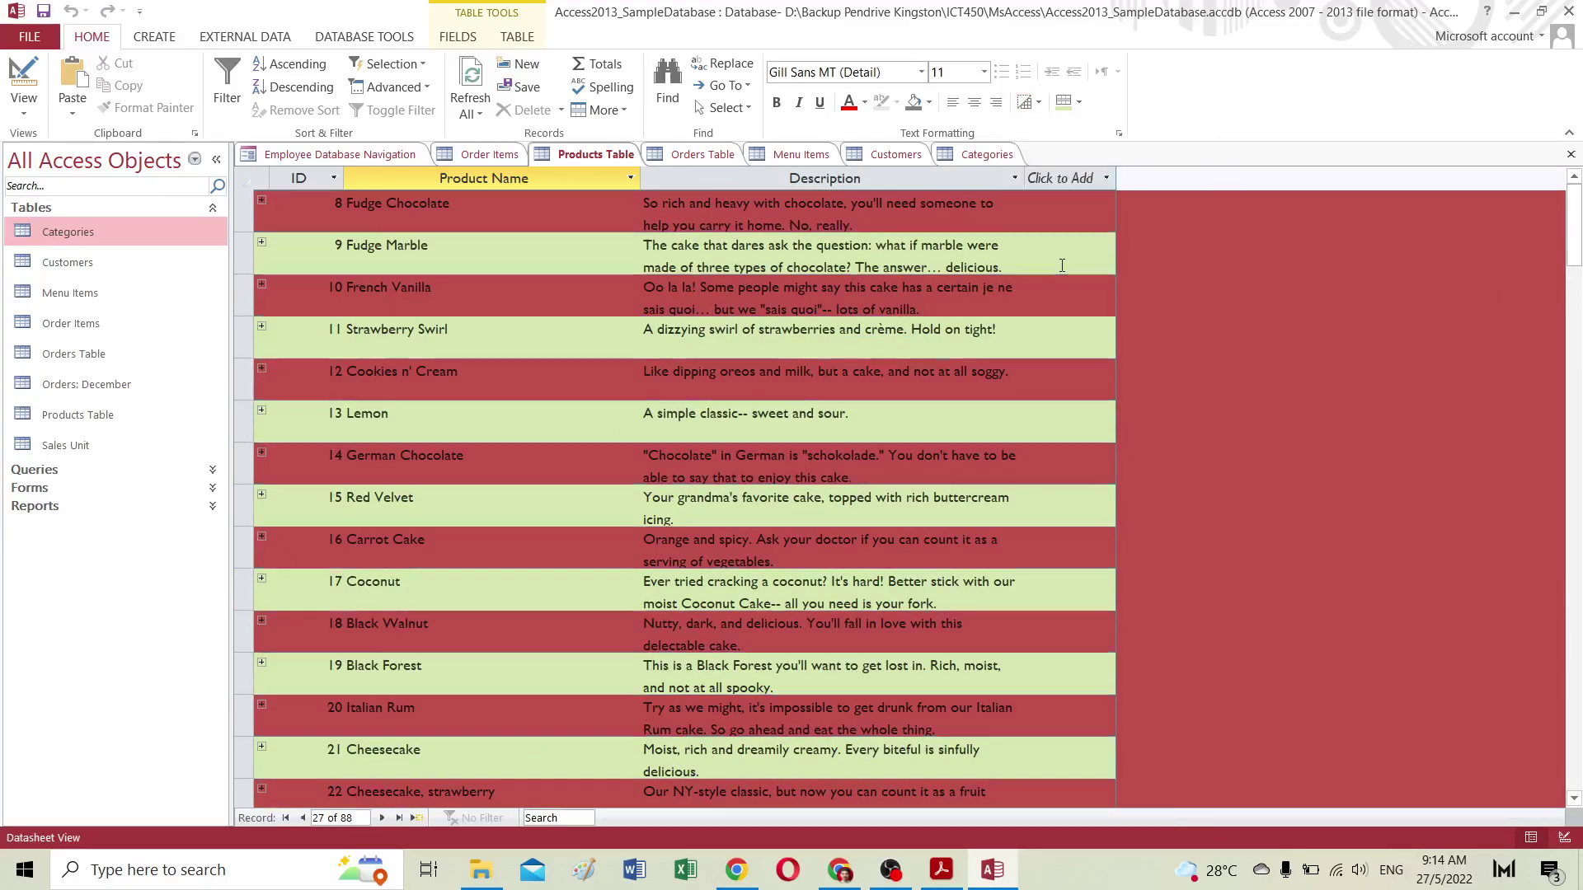
click(1043, 103)
click(1064, 220)
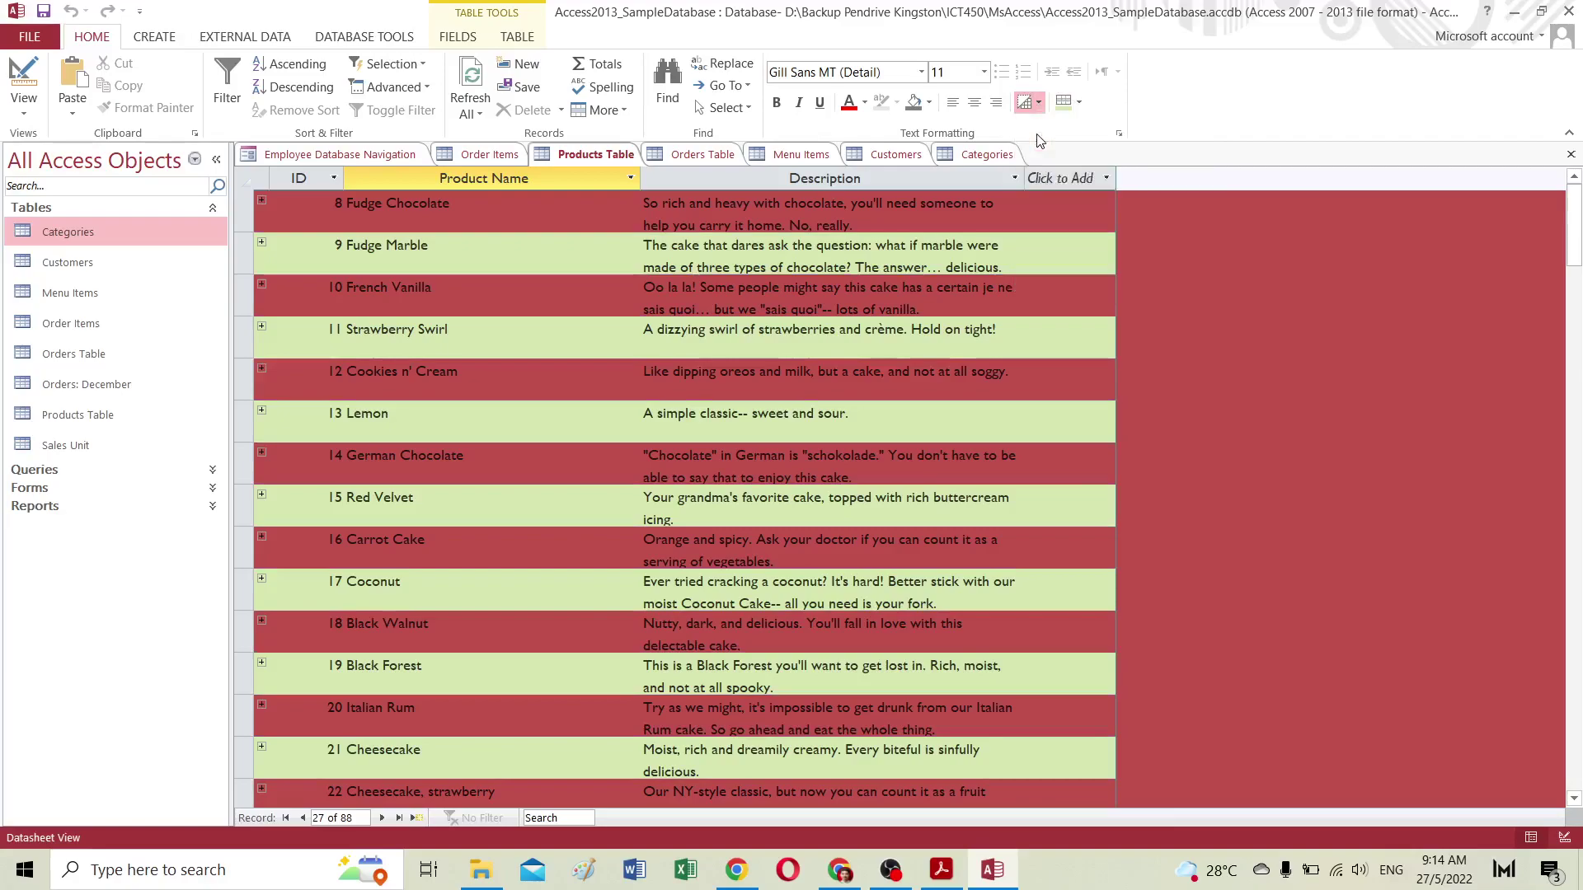
click(1078, 103)
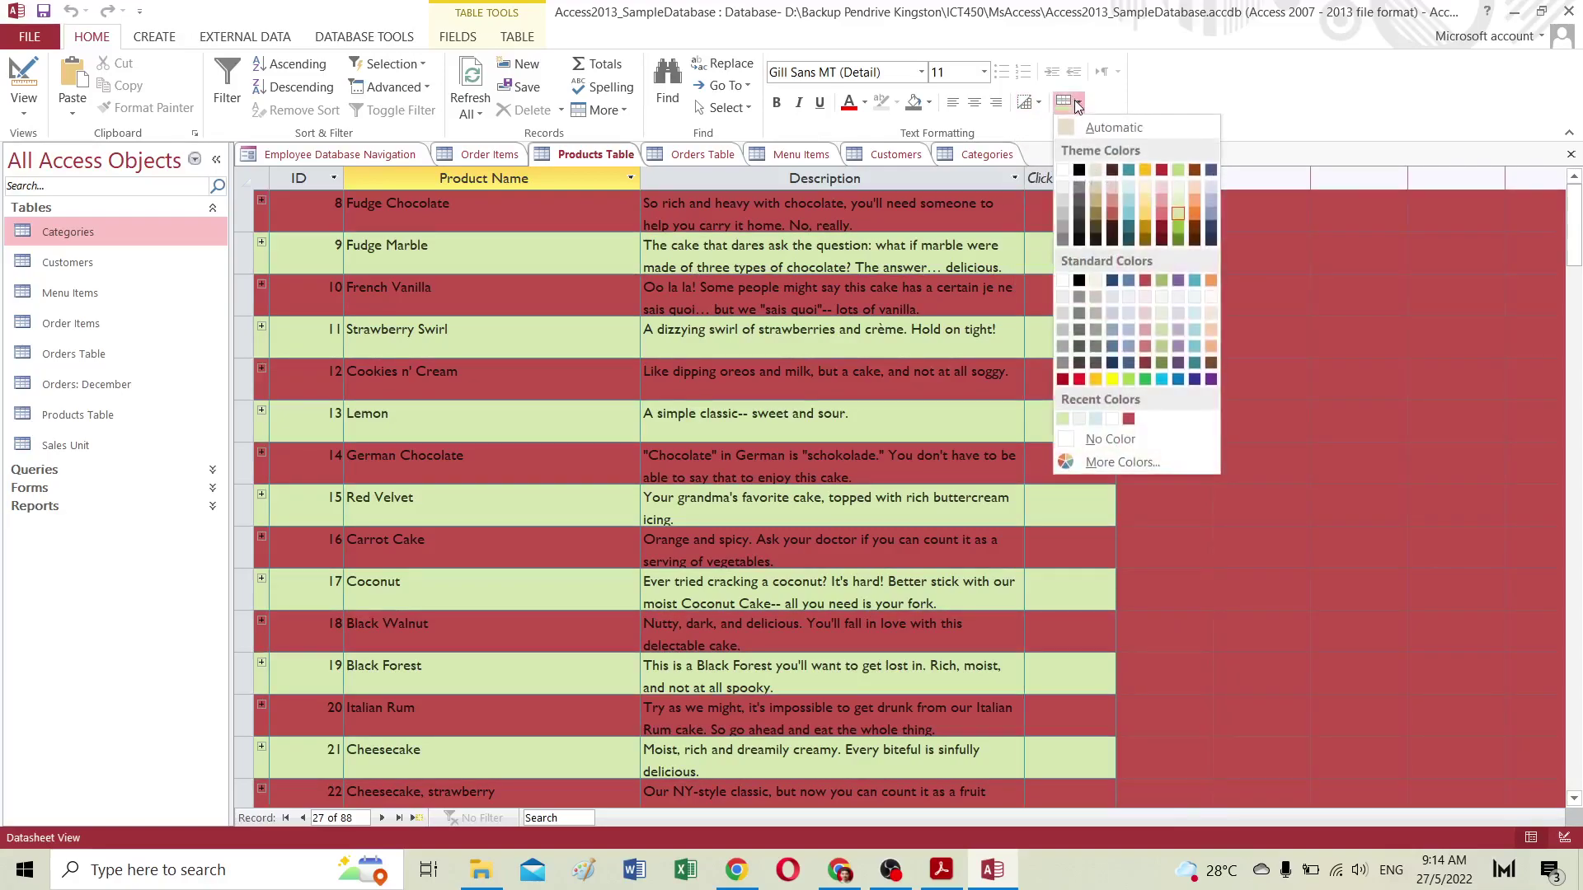
click(1128, 297)
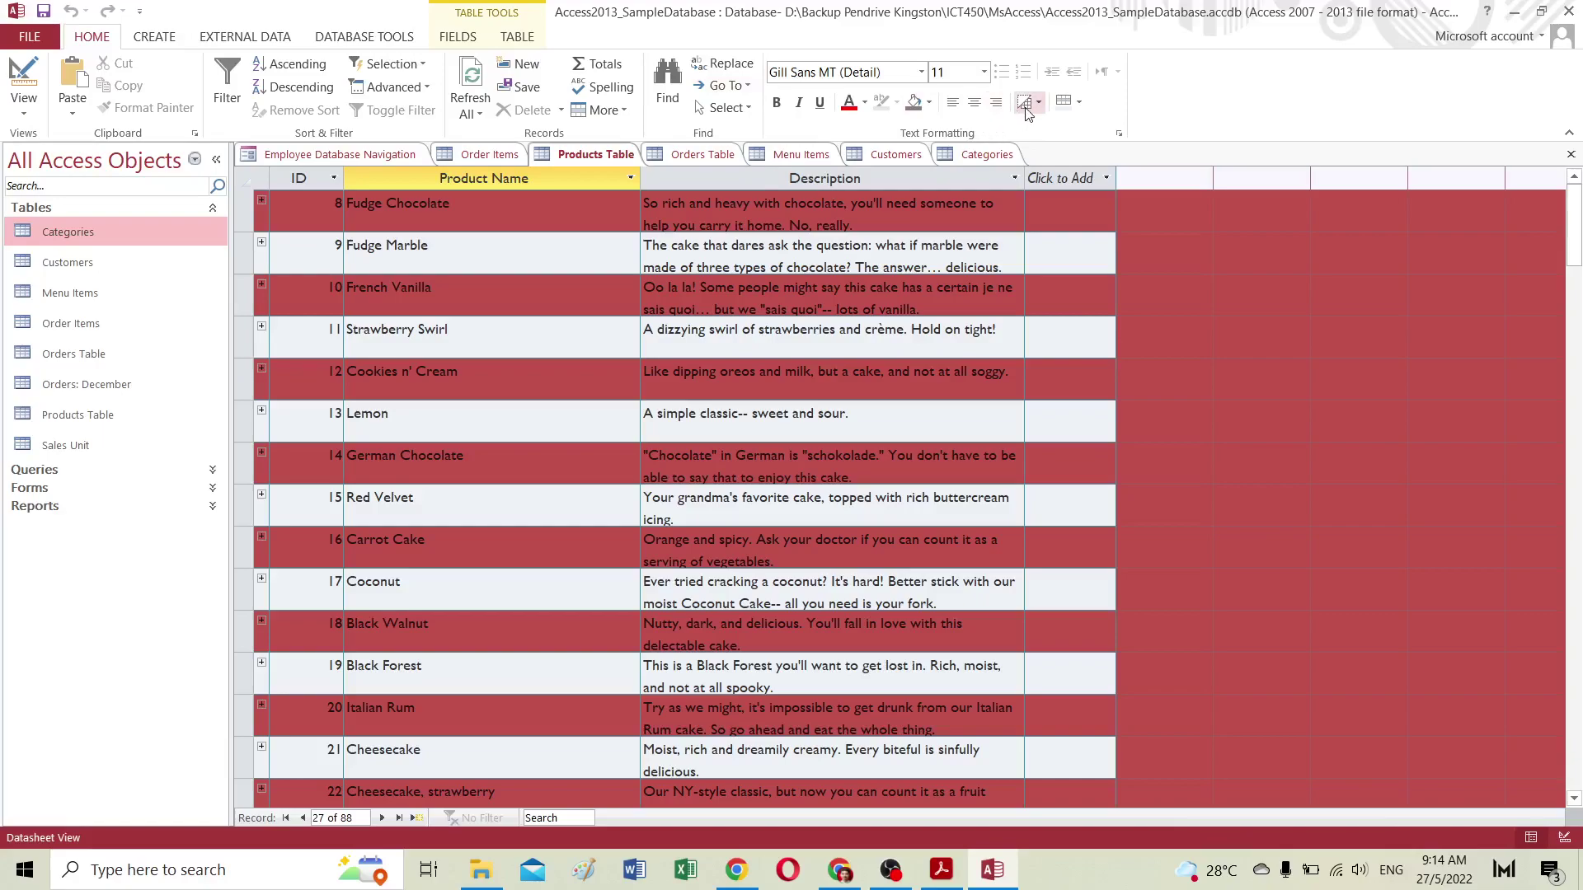
click(1077, 103)
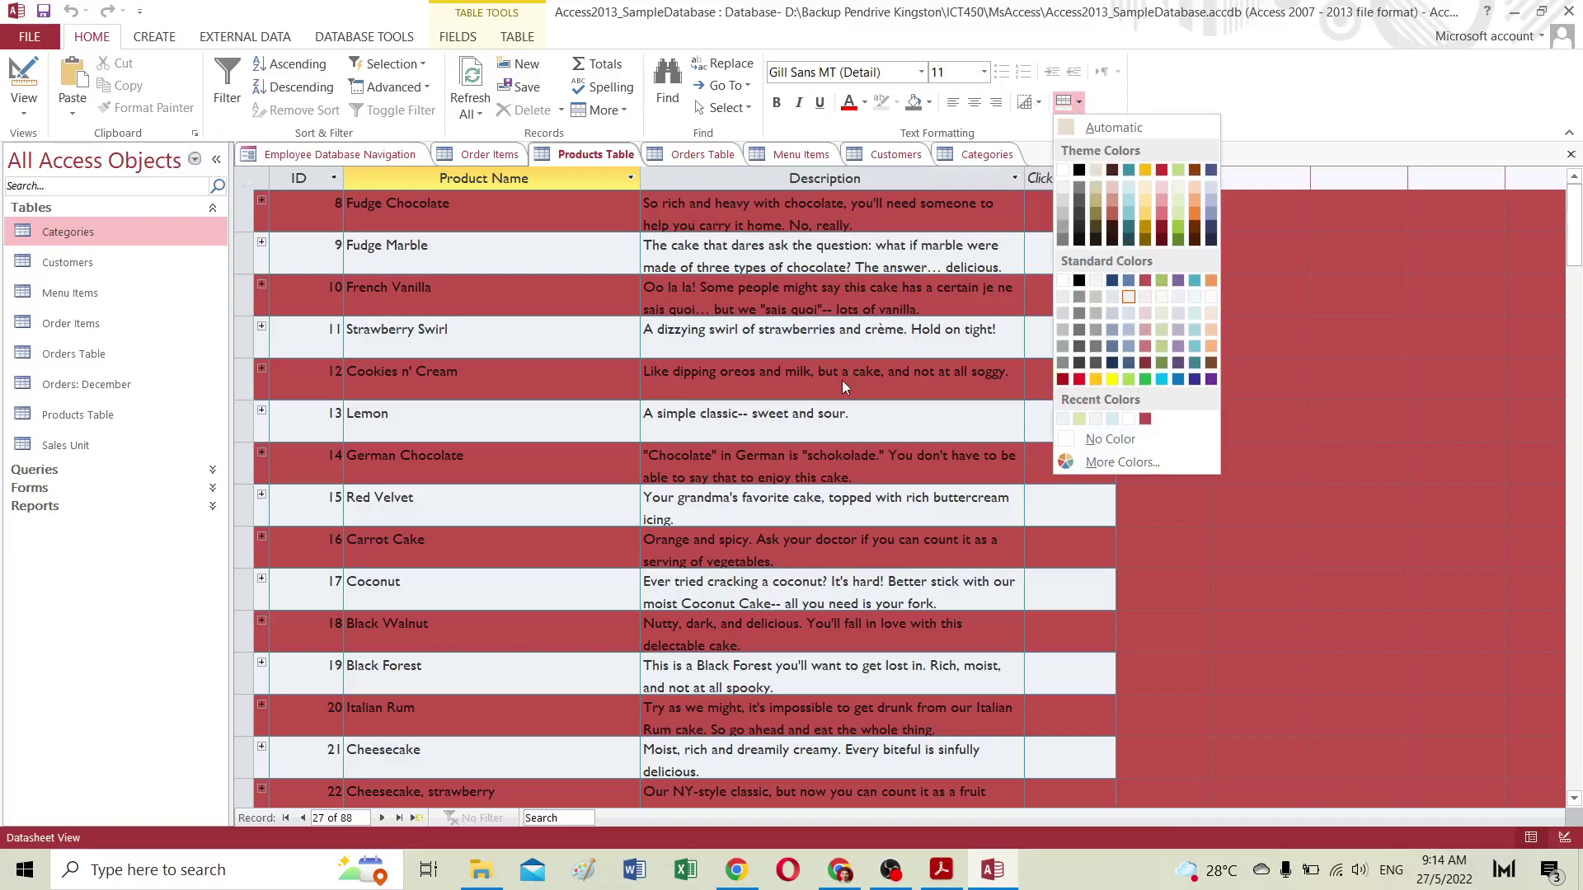
click(862, 336)
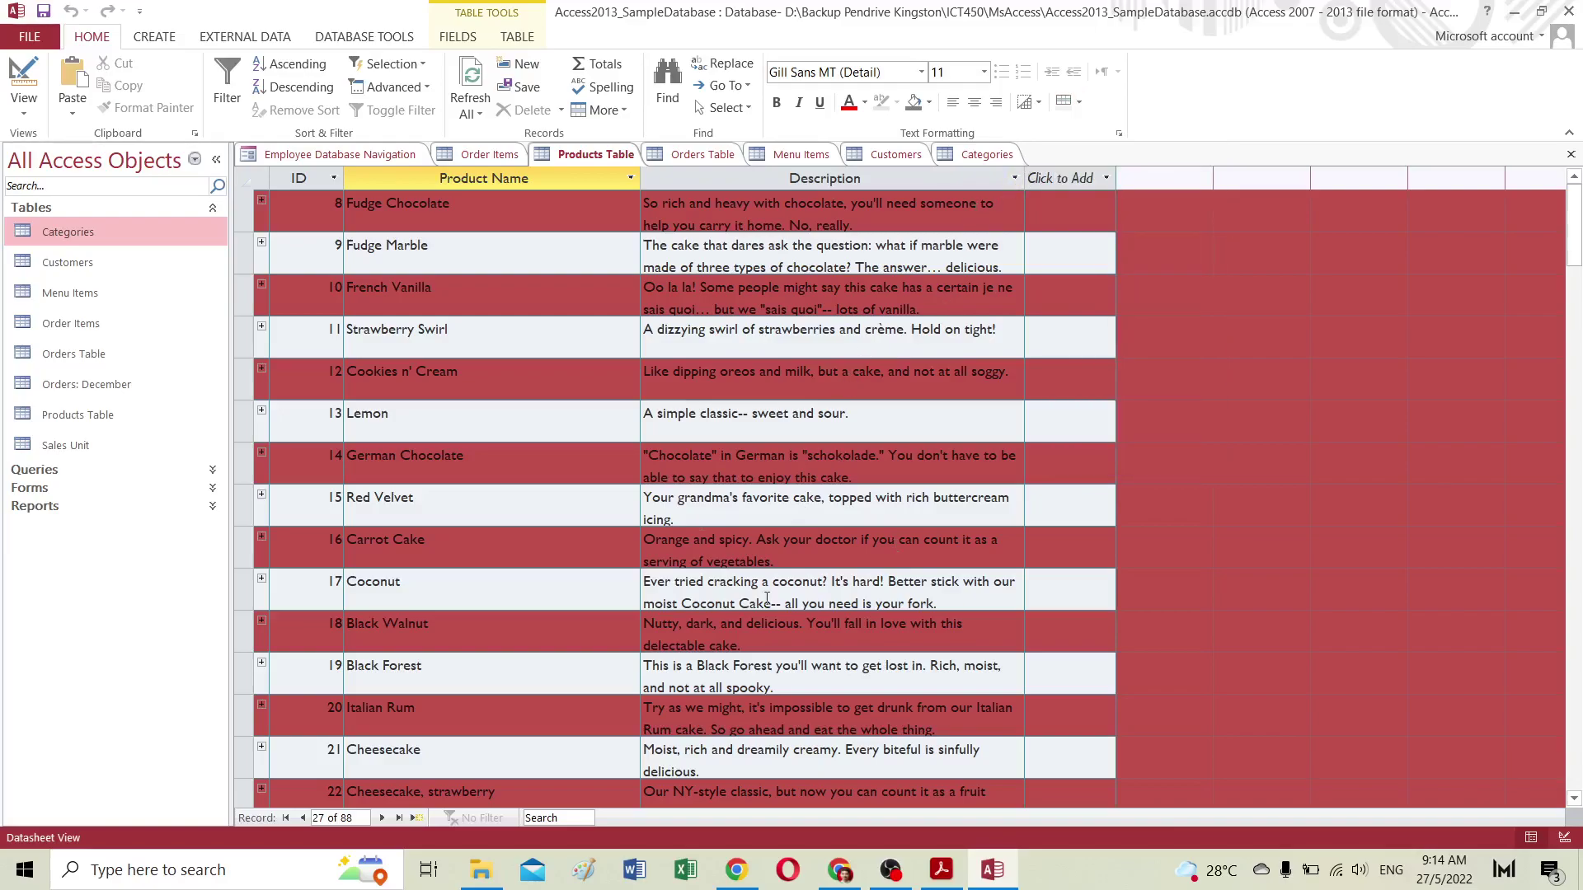
scroll(604, 432, down, 5)
scroll(604, 432, down, 7)
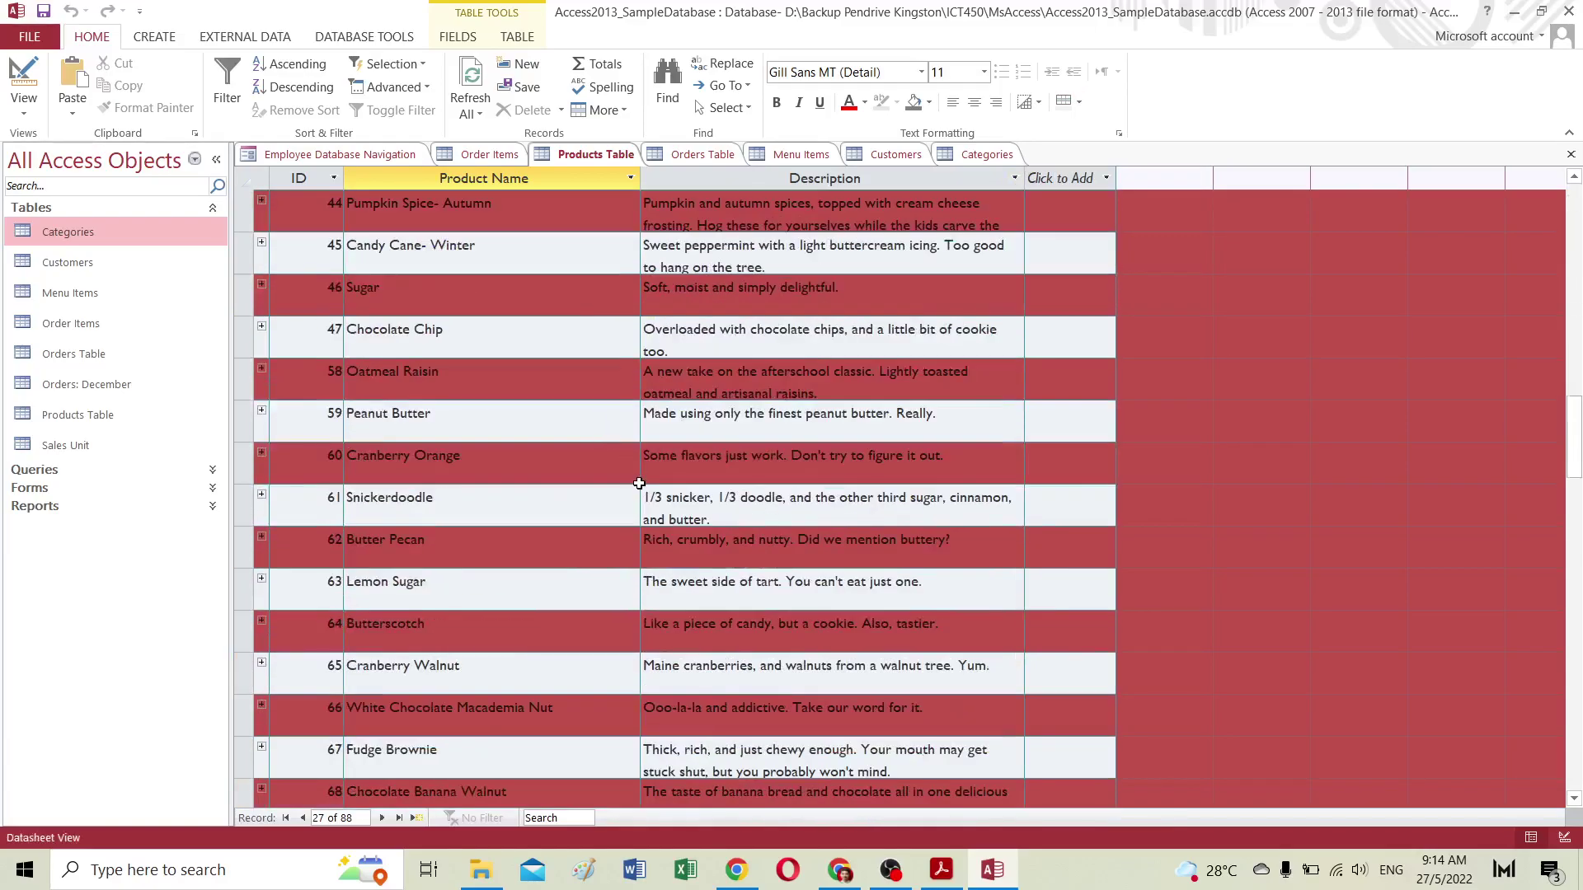
scroll(637, 484, up, 12)
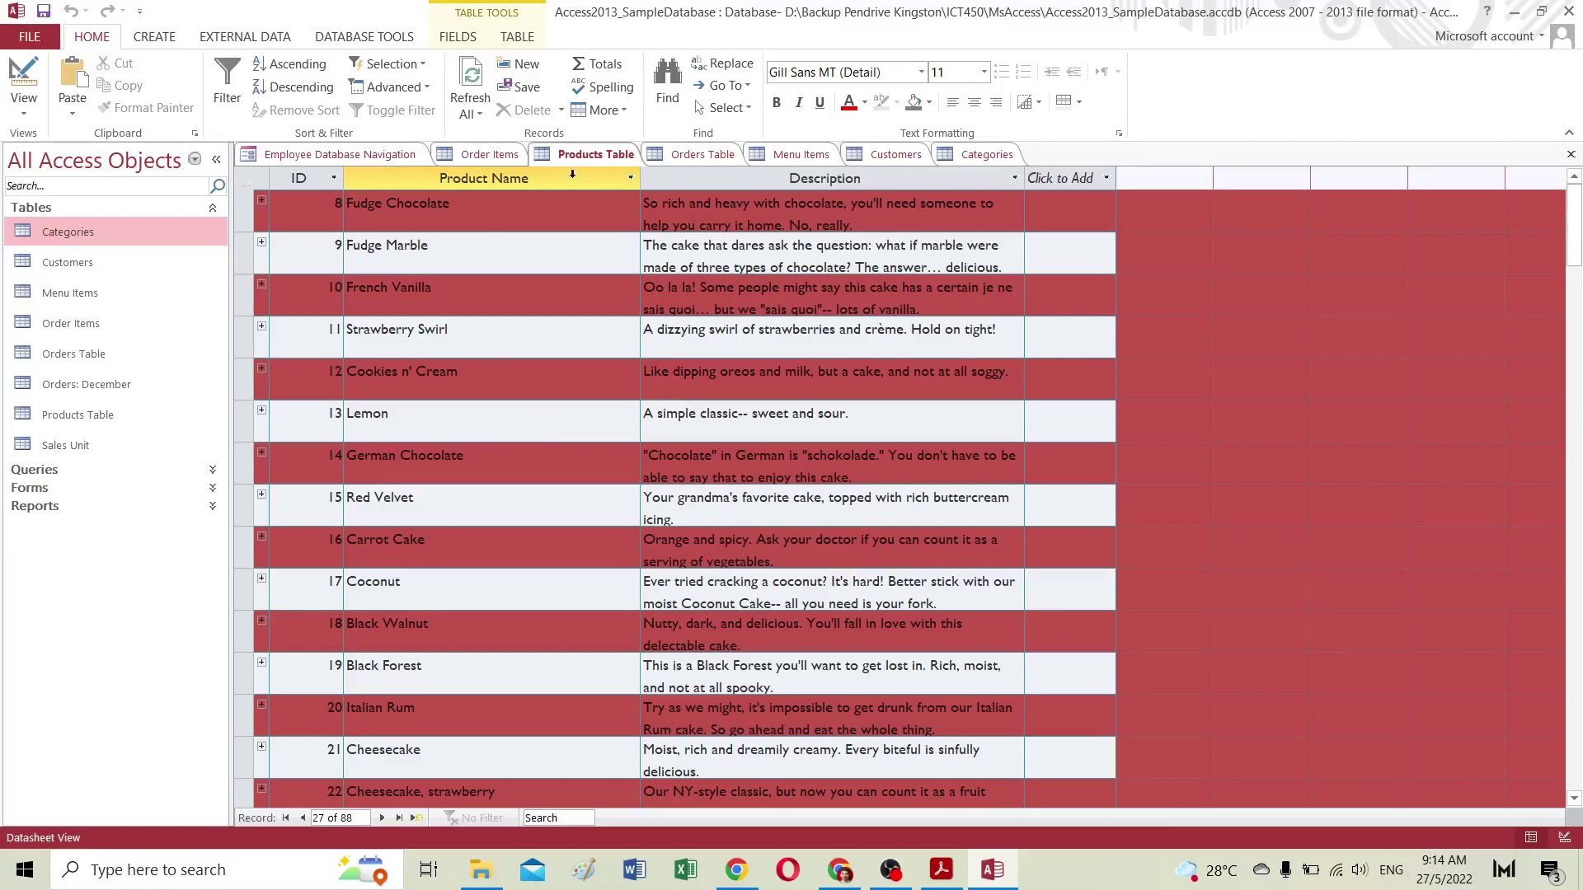
Step: Minimize Access and scroll through the Working with Tables page to continue to the next lesson
click(1517, 15)
scroll(816, 541, down, 1)
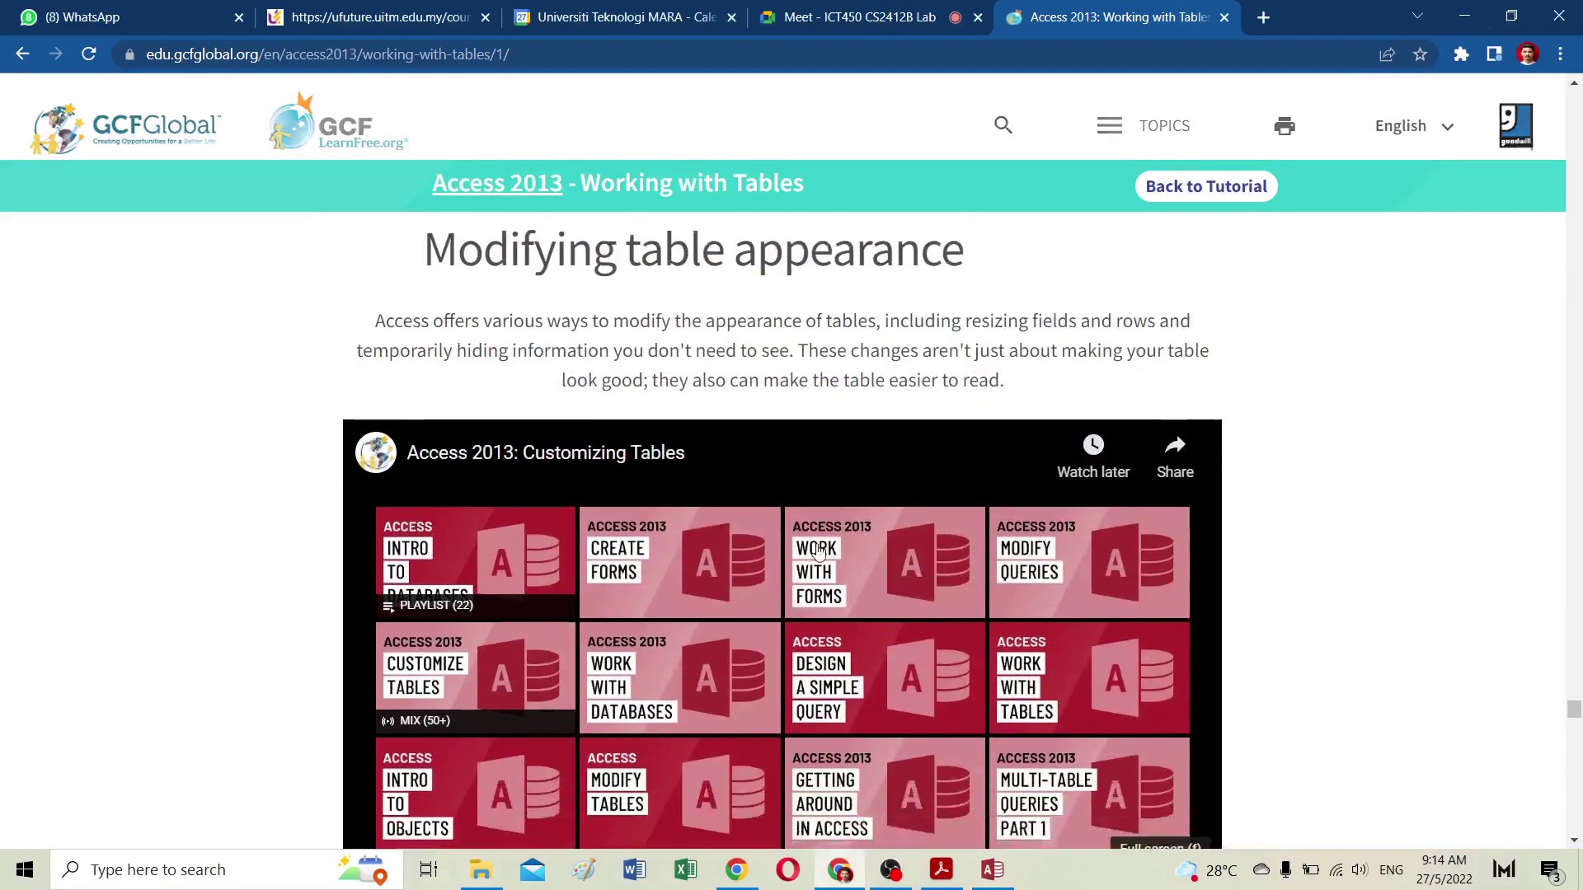
scroll(816, 542, down, 20)
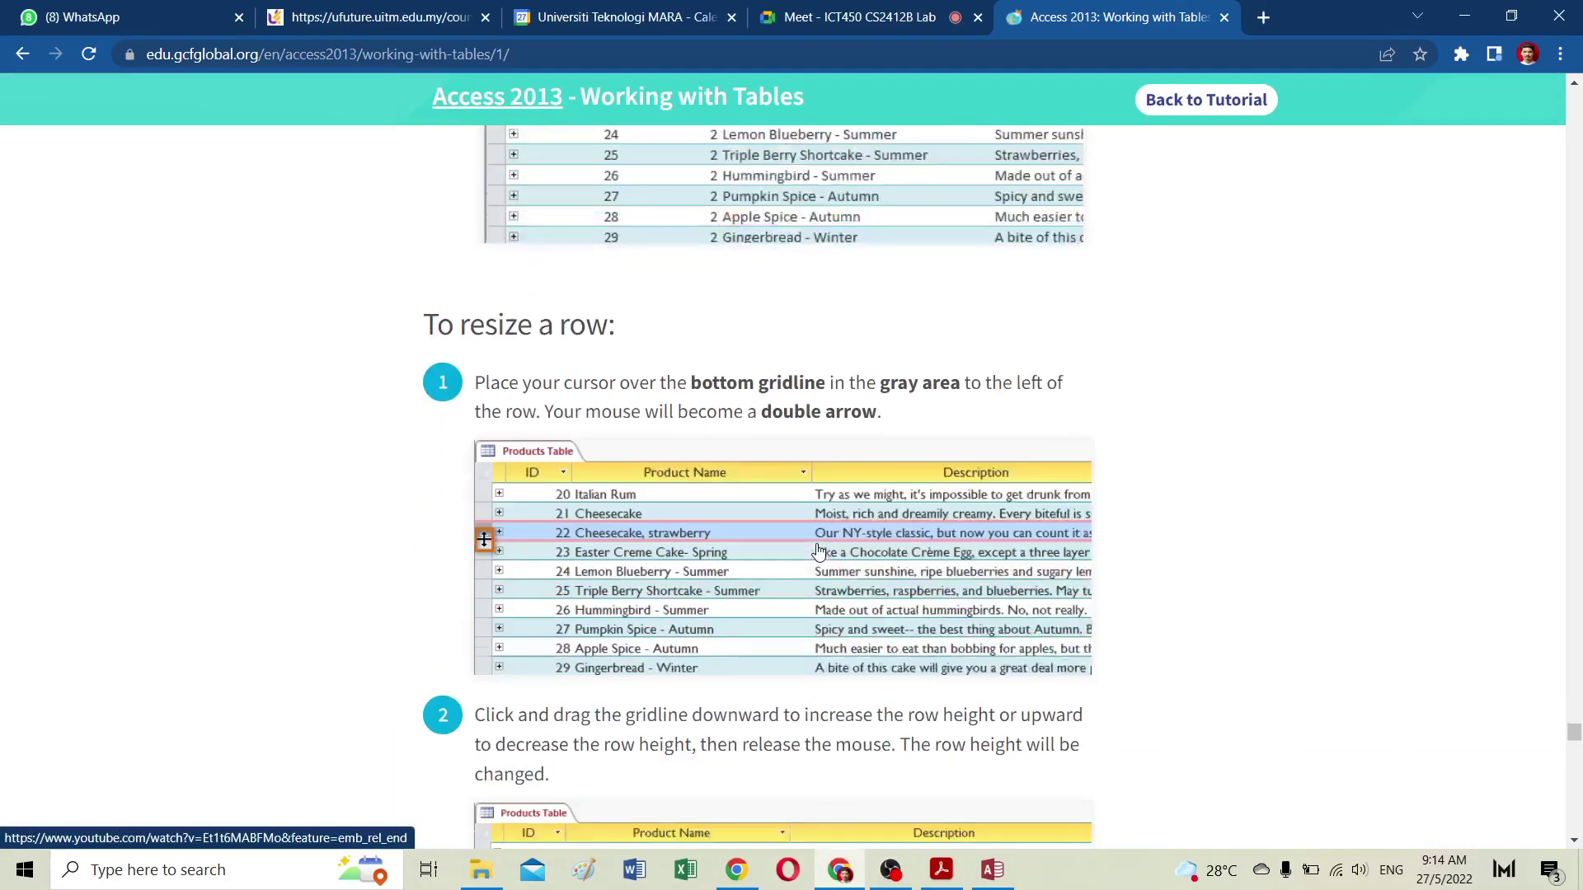
scroll(819, 552, down, 9)
scroll(819, 551, down, 6)
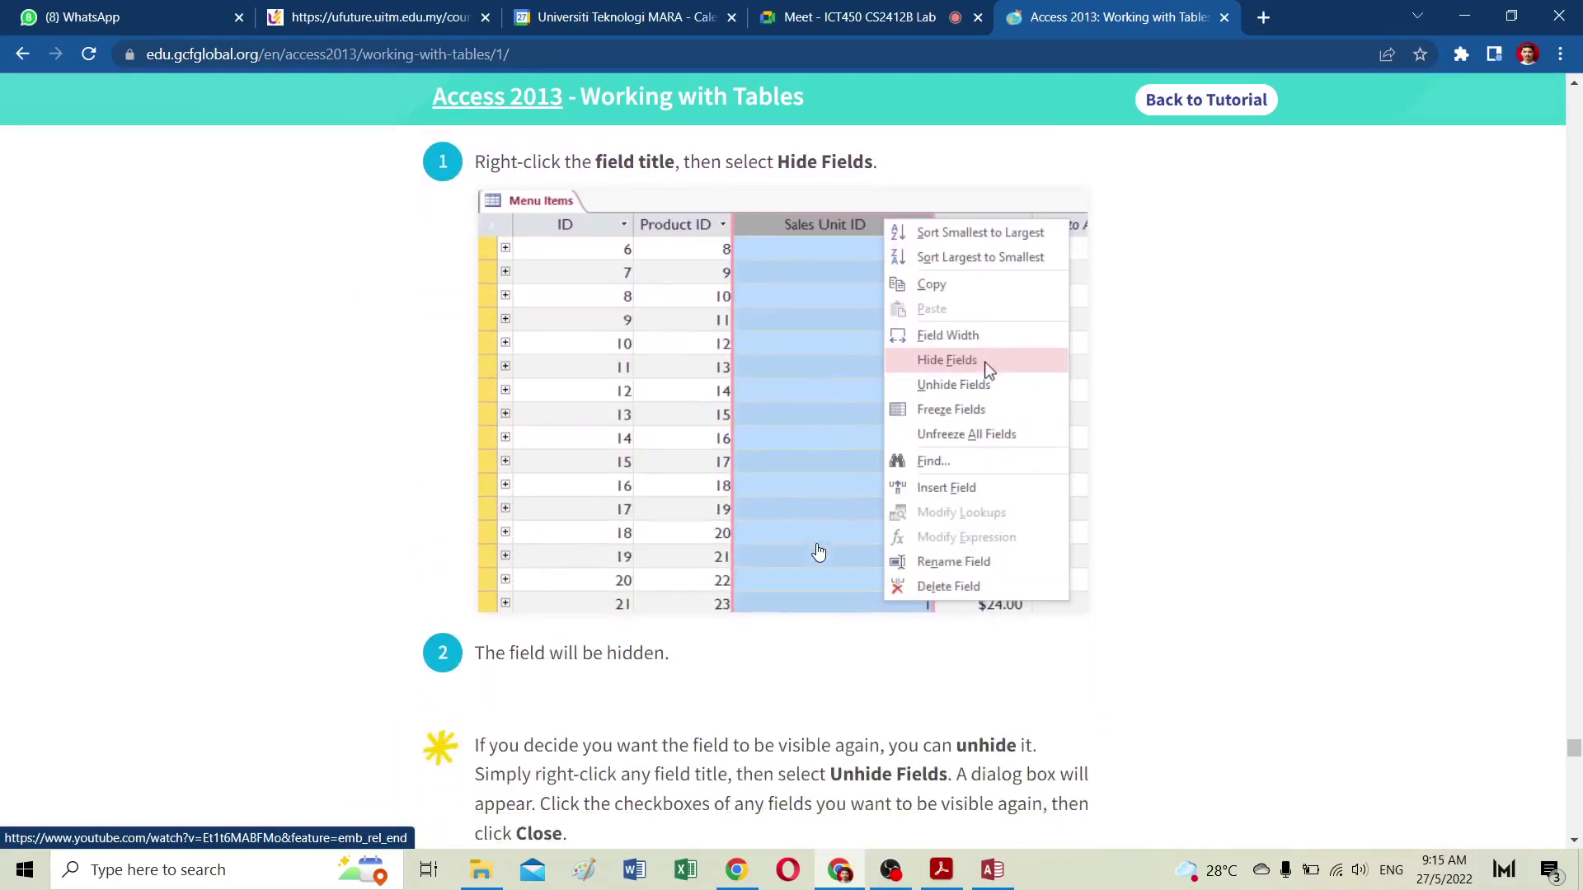
scroll(818, 551, down, 15)
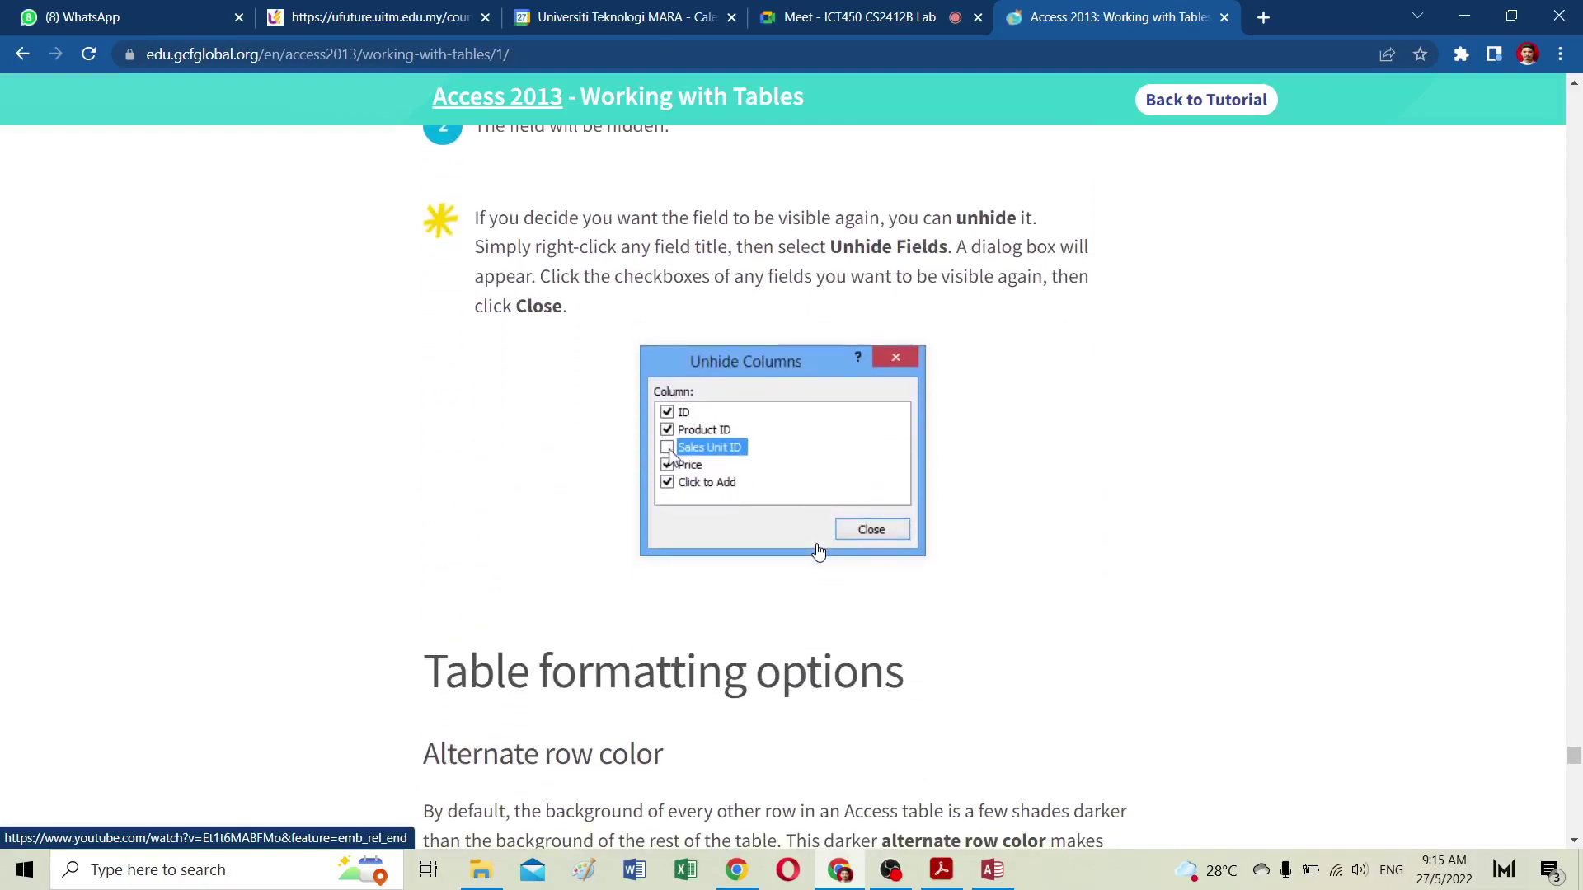
scroll(818, 552, down, 1)
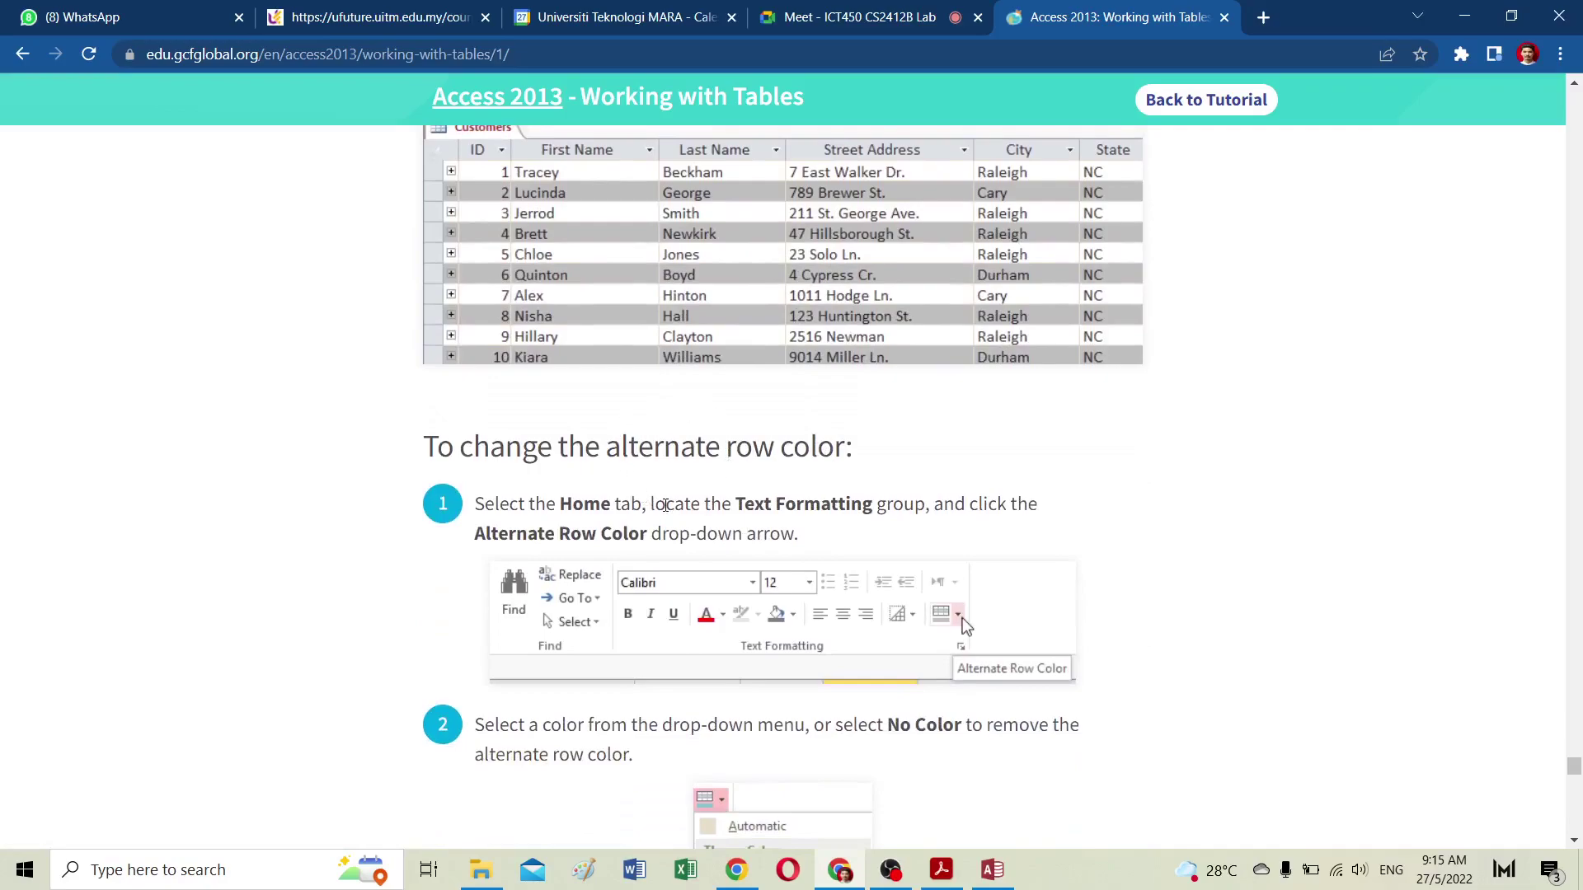
scroll(664, 502, down, 7)
scroll(666, 501, up, 6)
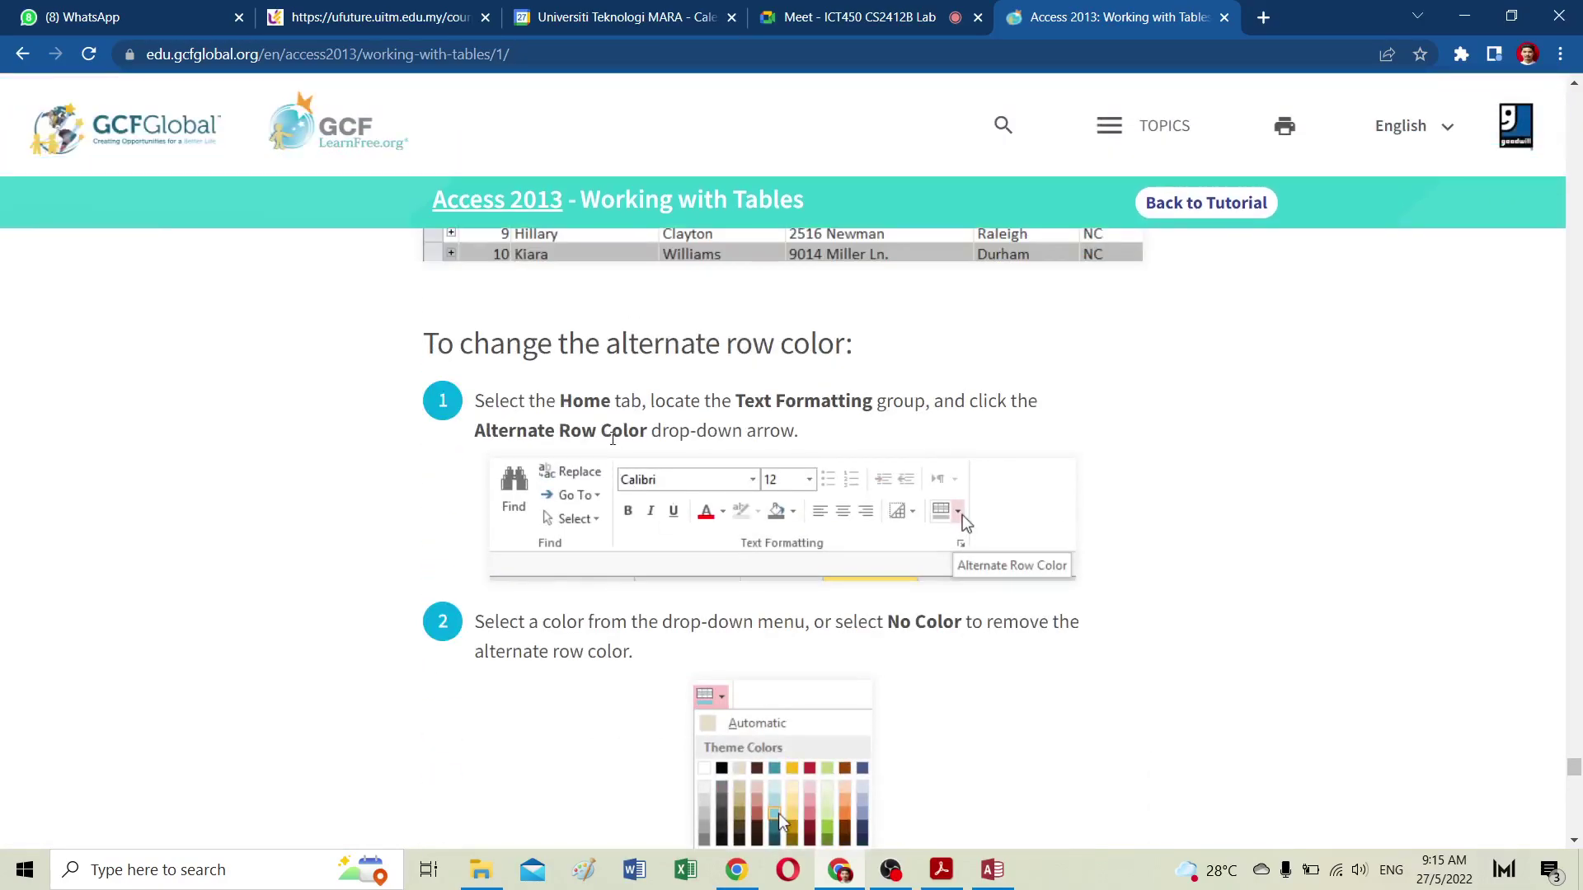
scroll(572, 502, down, 10)
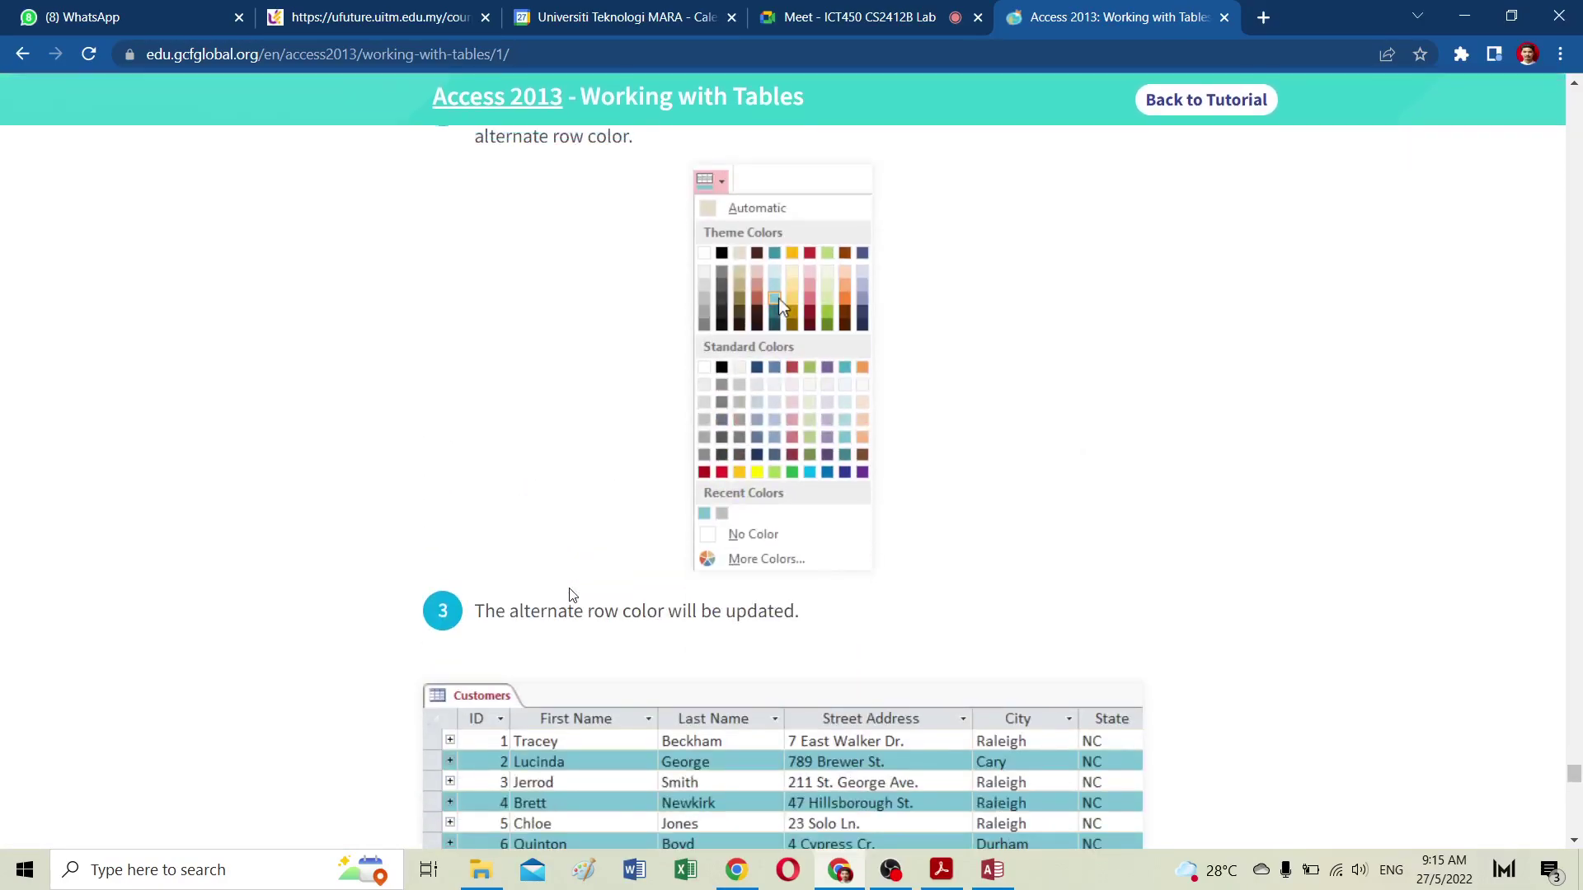
scroll(568, 594, down, 20)
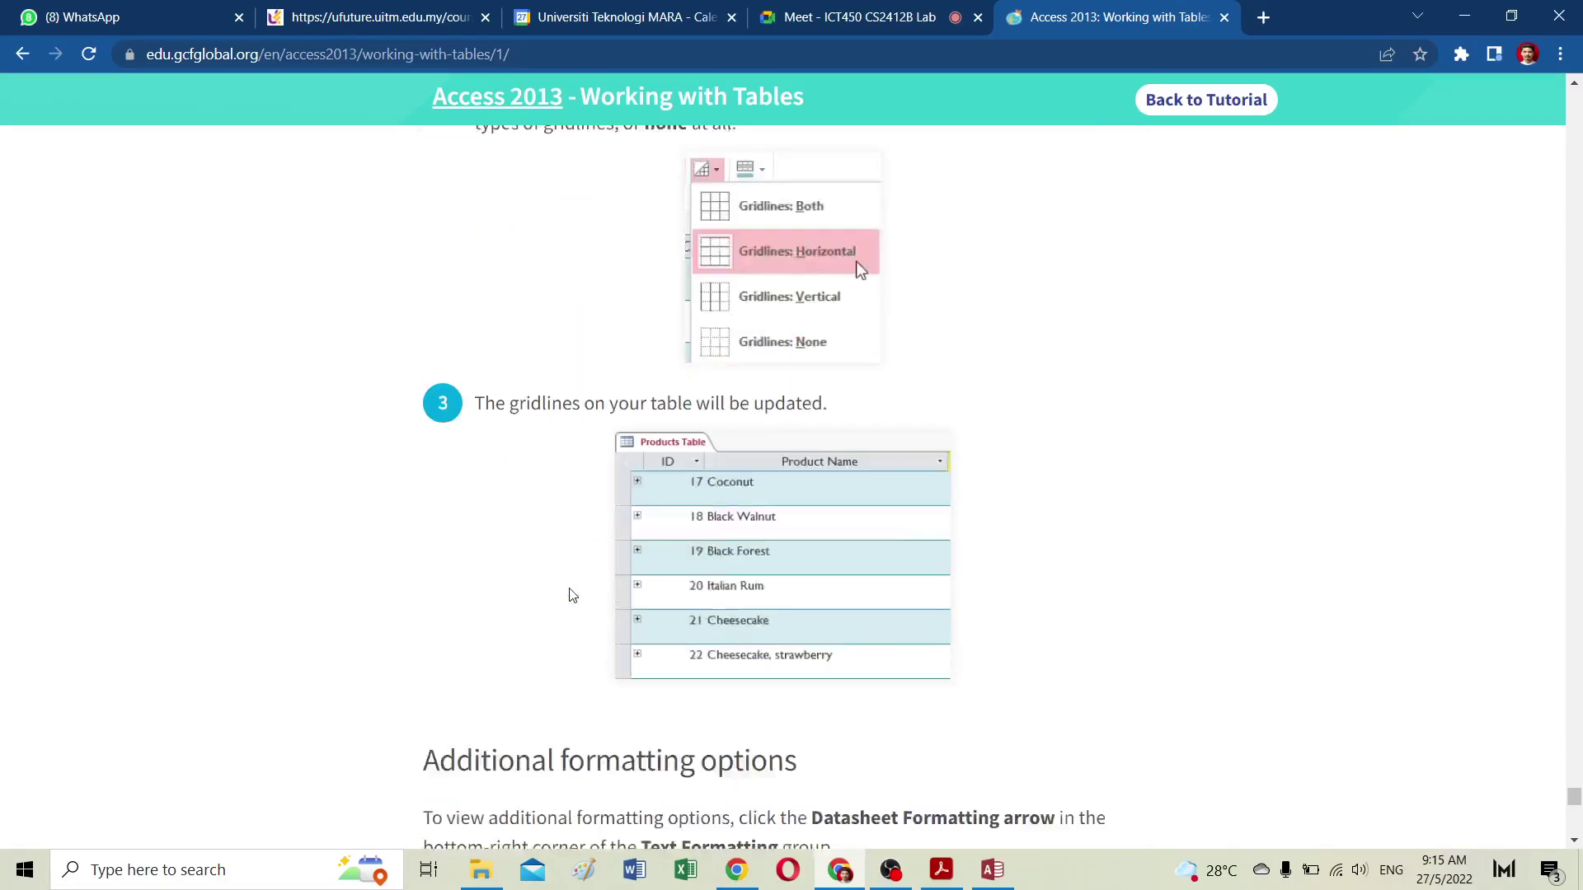
scroll(570, 585, down, 10)
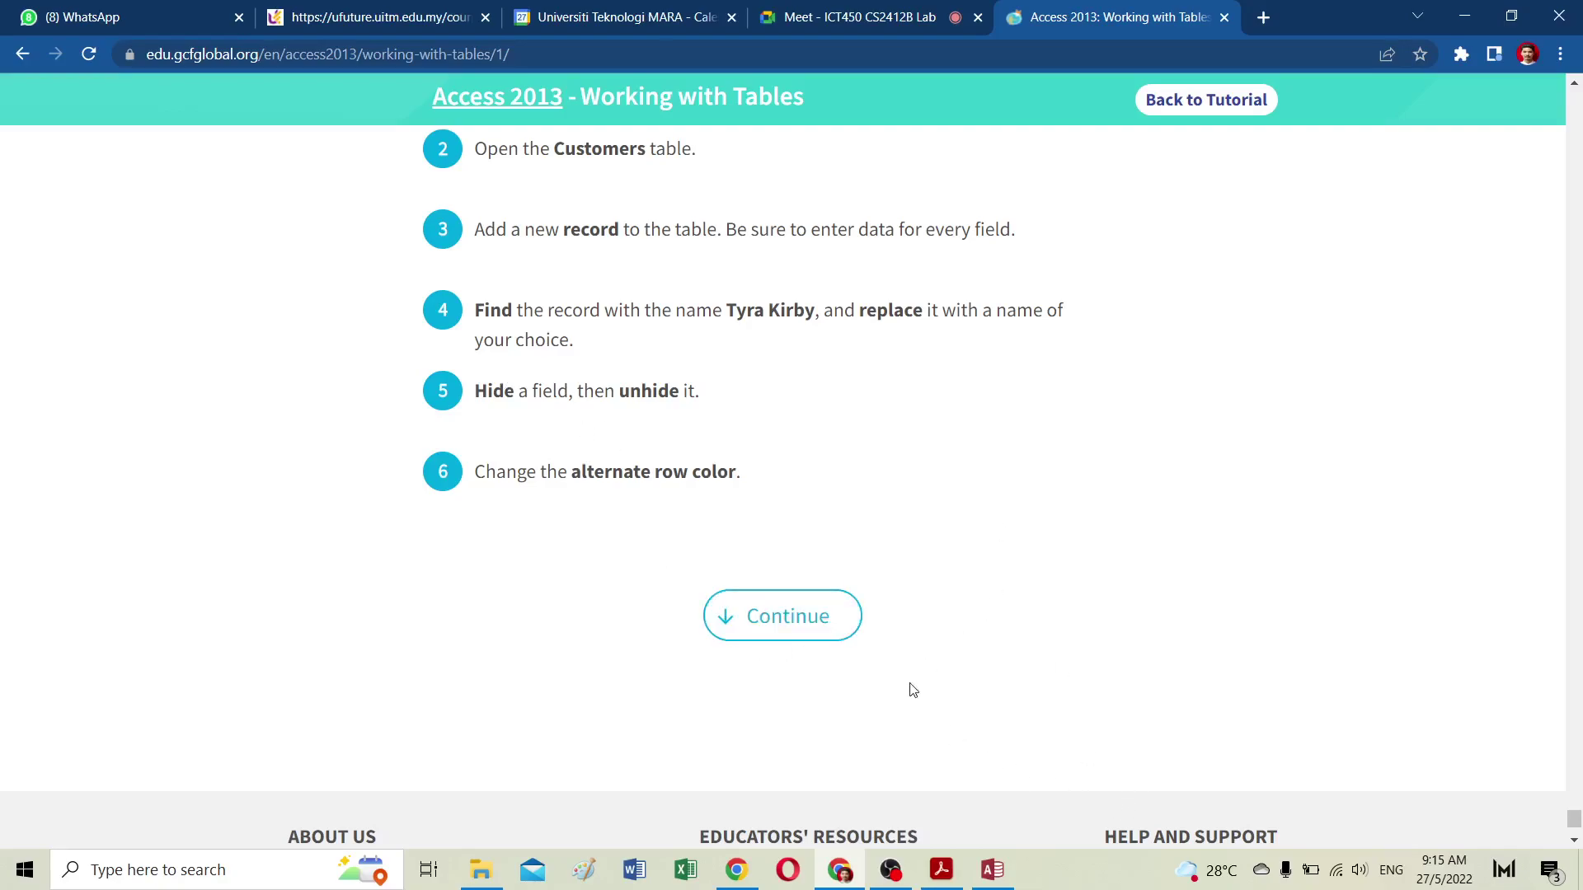
click(767, 621)
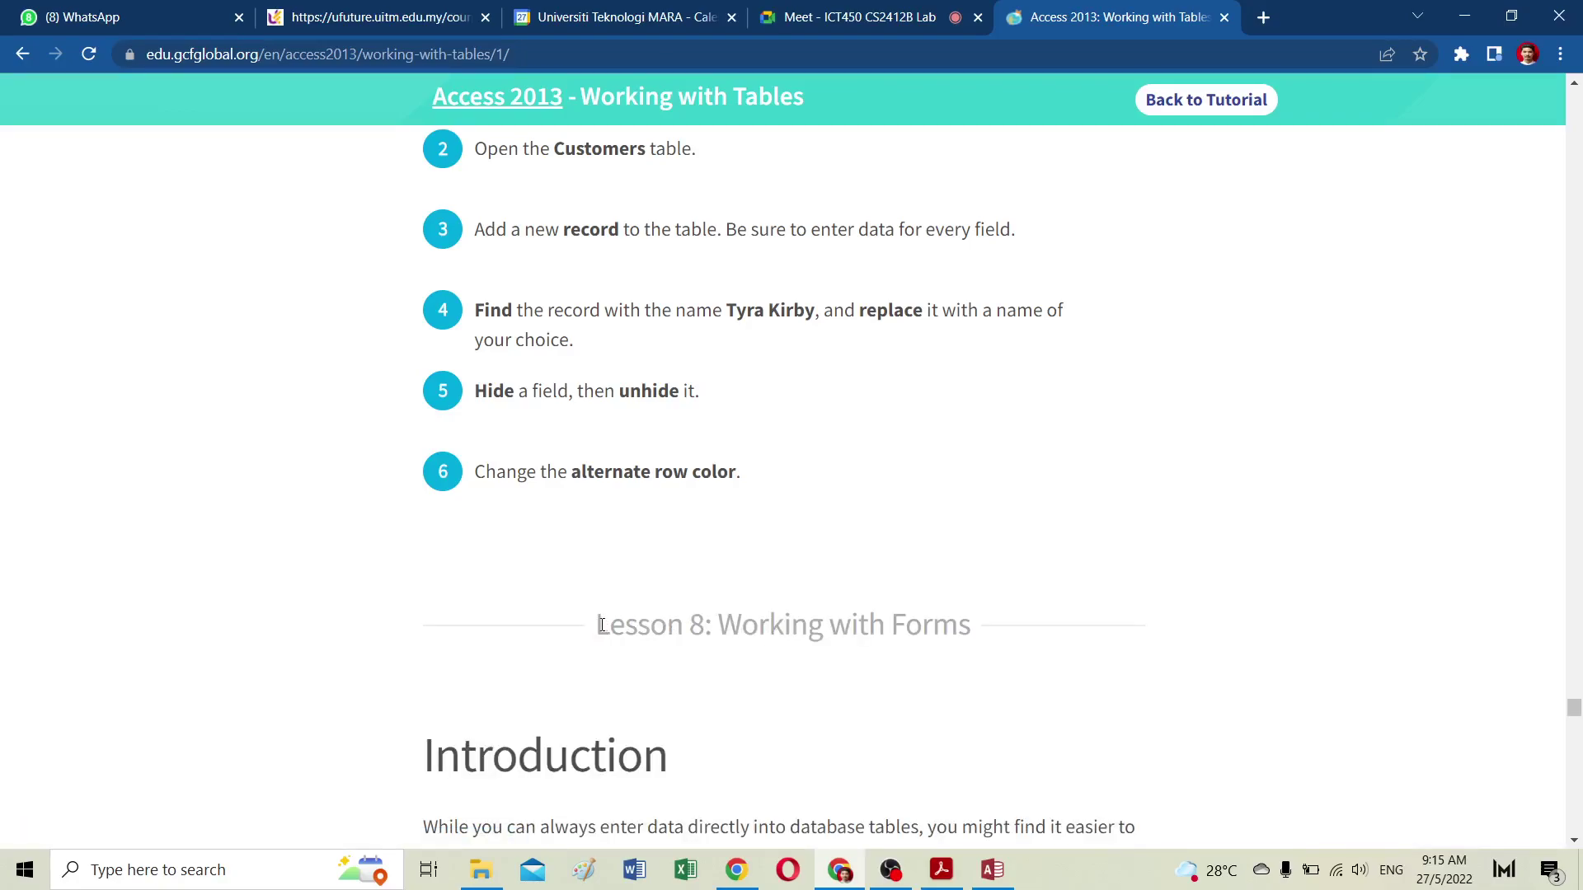
Step: Highlight the 'Lesson 8: Working with Forms' heading, clear it, and scroll down the lesson
drag(600, 625, 975, 647)
click(769, 672)
scroll(789, 368, down, 5)
scroll(787, 374, down, 2)
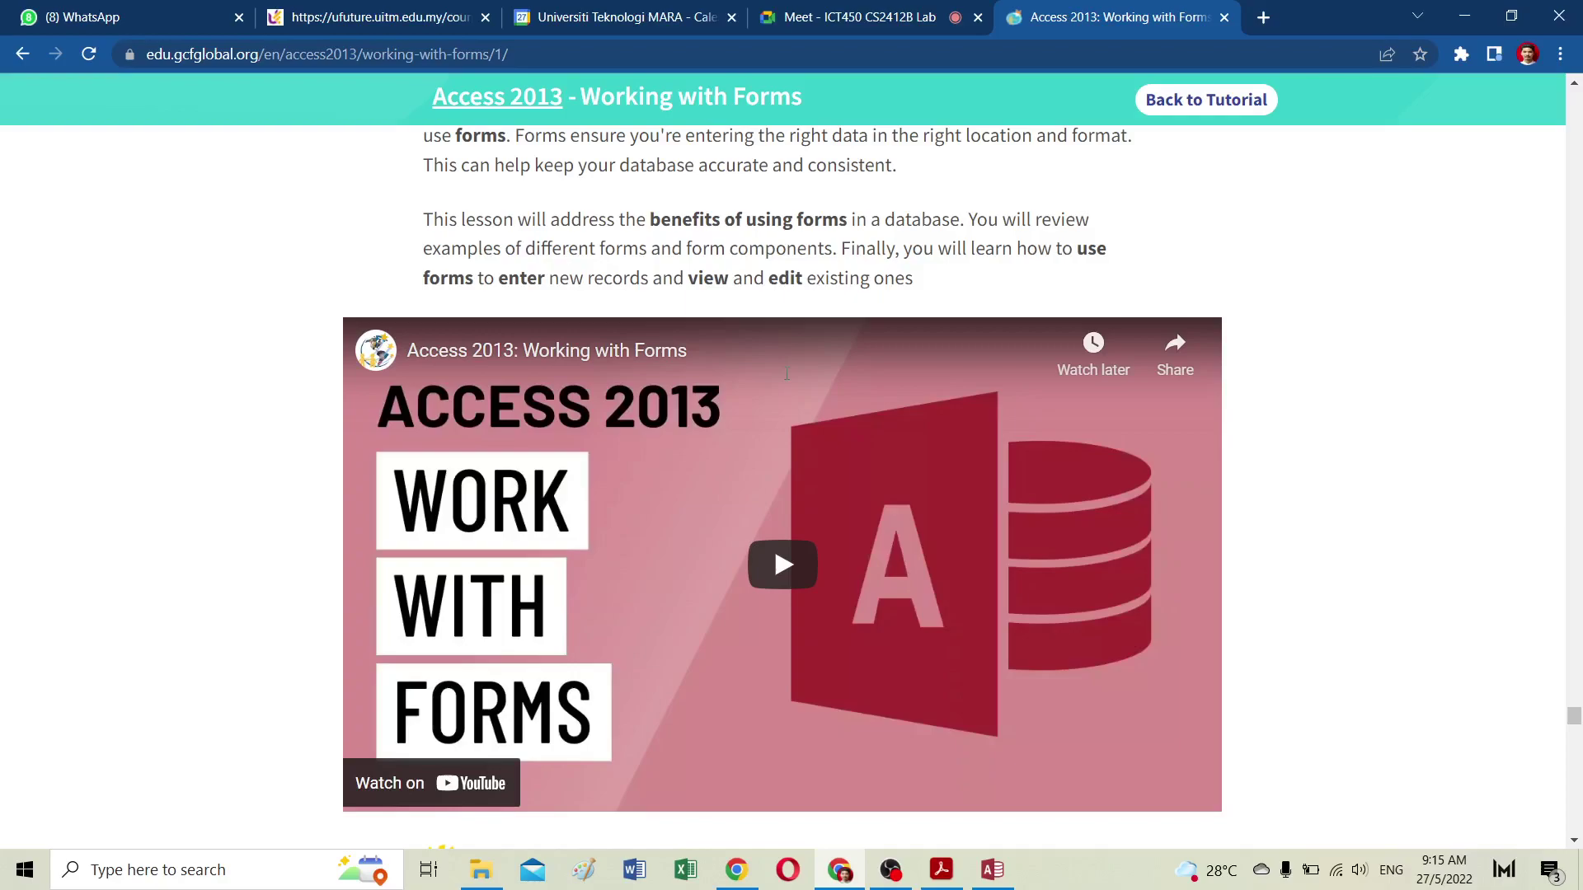
Step: Play the embedded Working with Forms video and switch it to full screen
scroll(804, 536, down, 1)
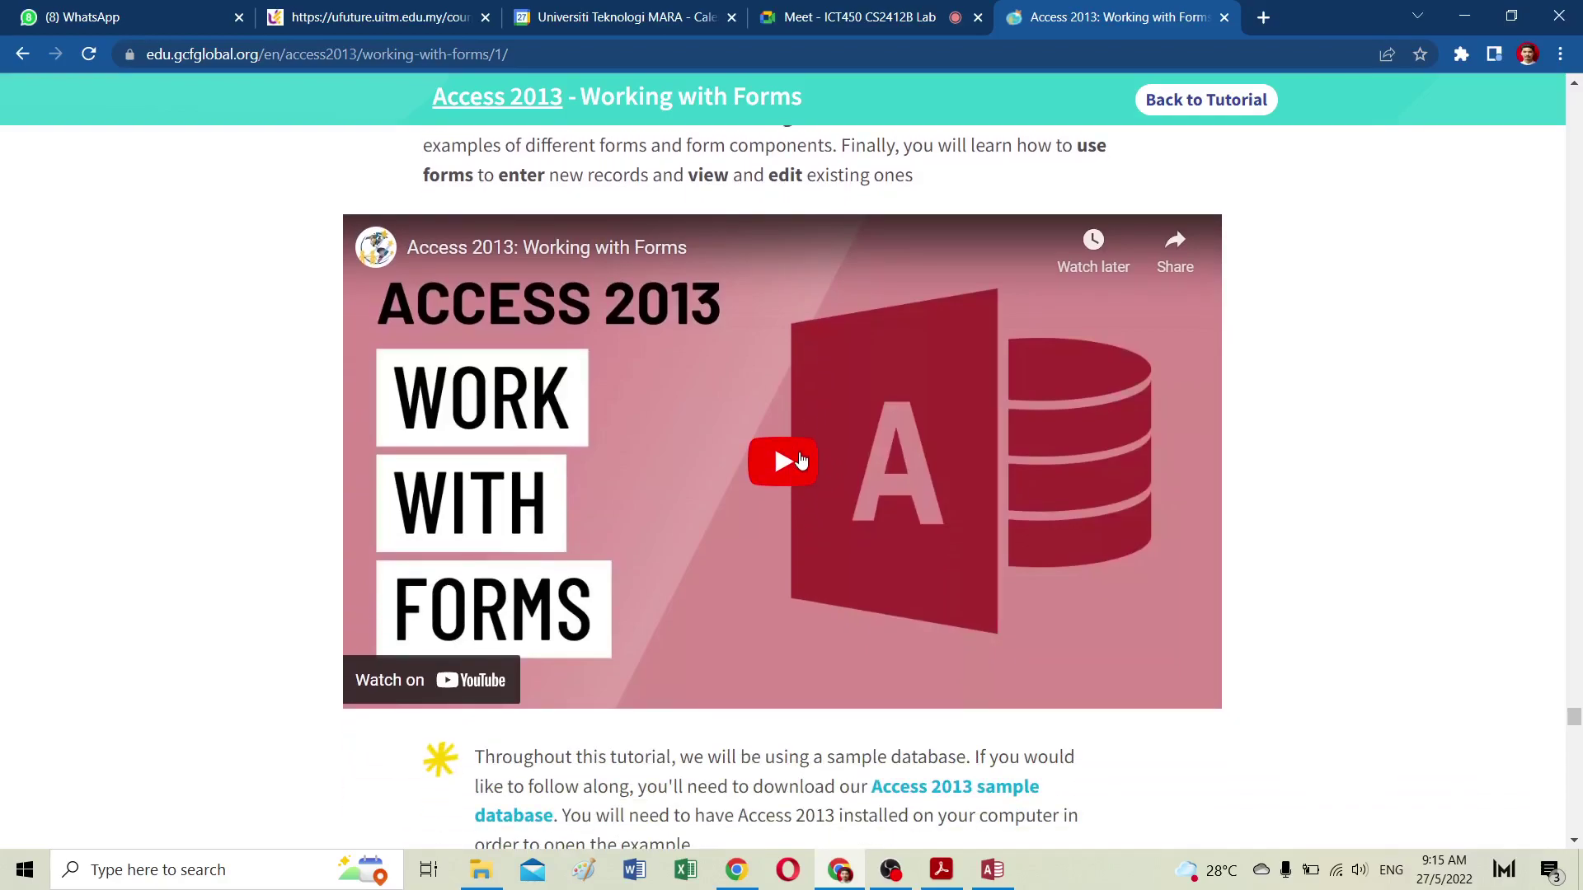
click(783, 459)
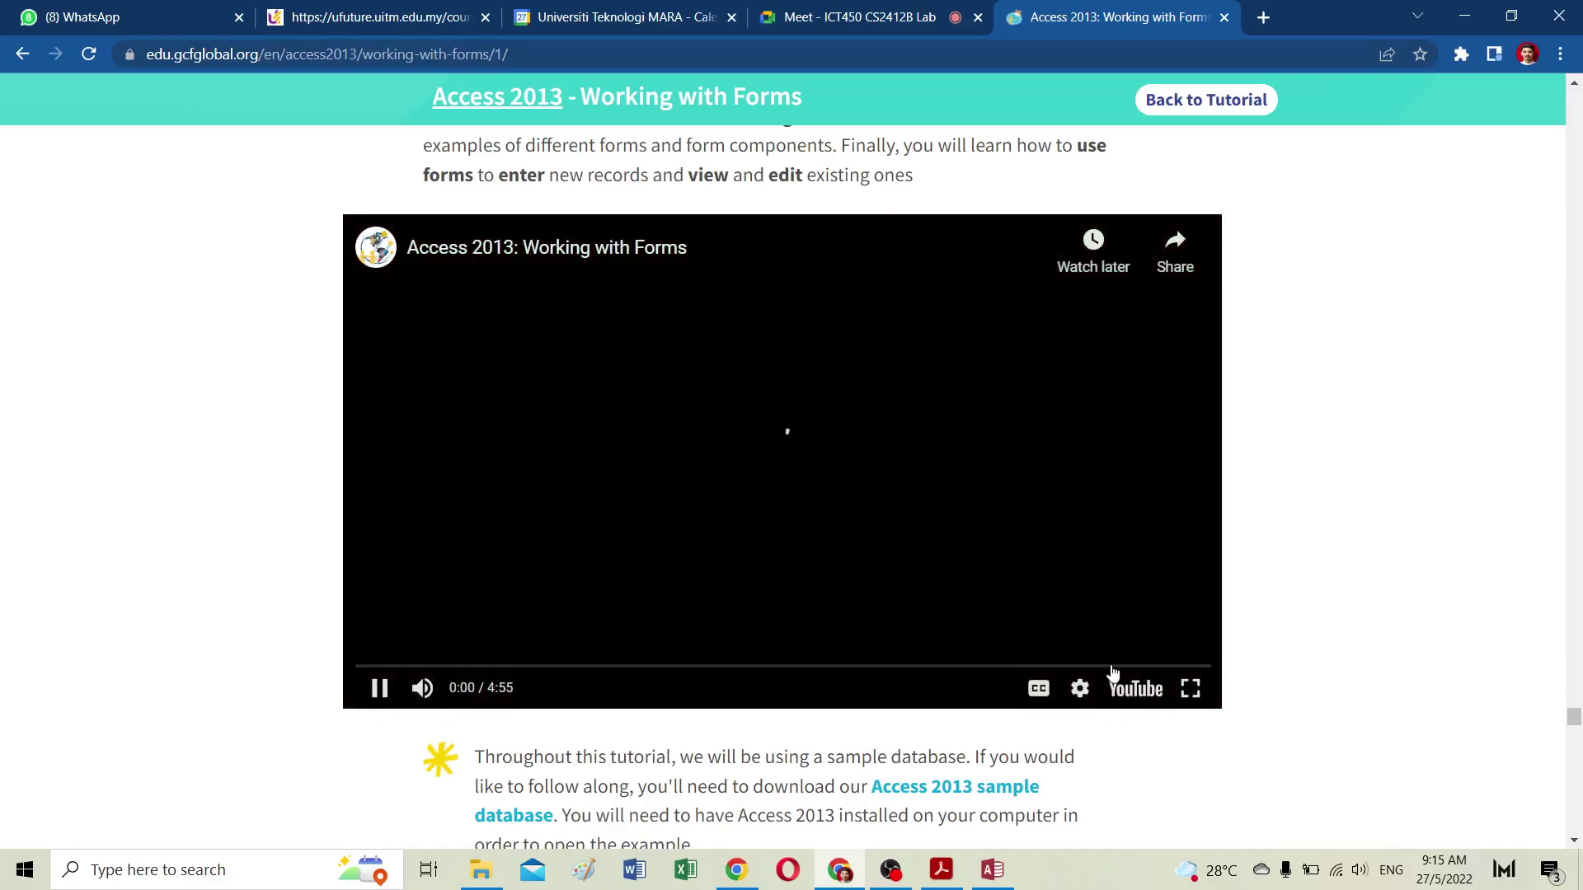
click(1190, 687)
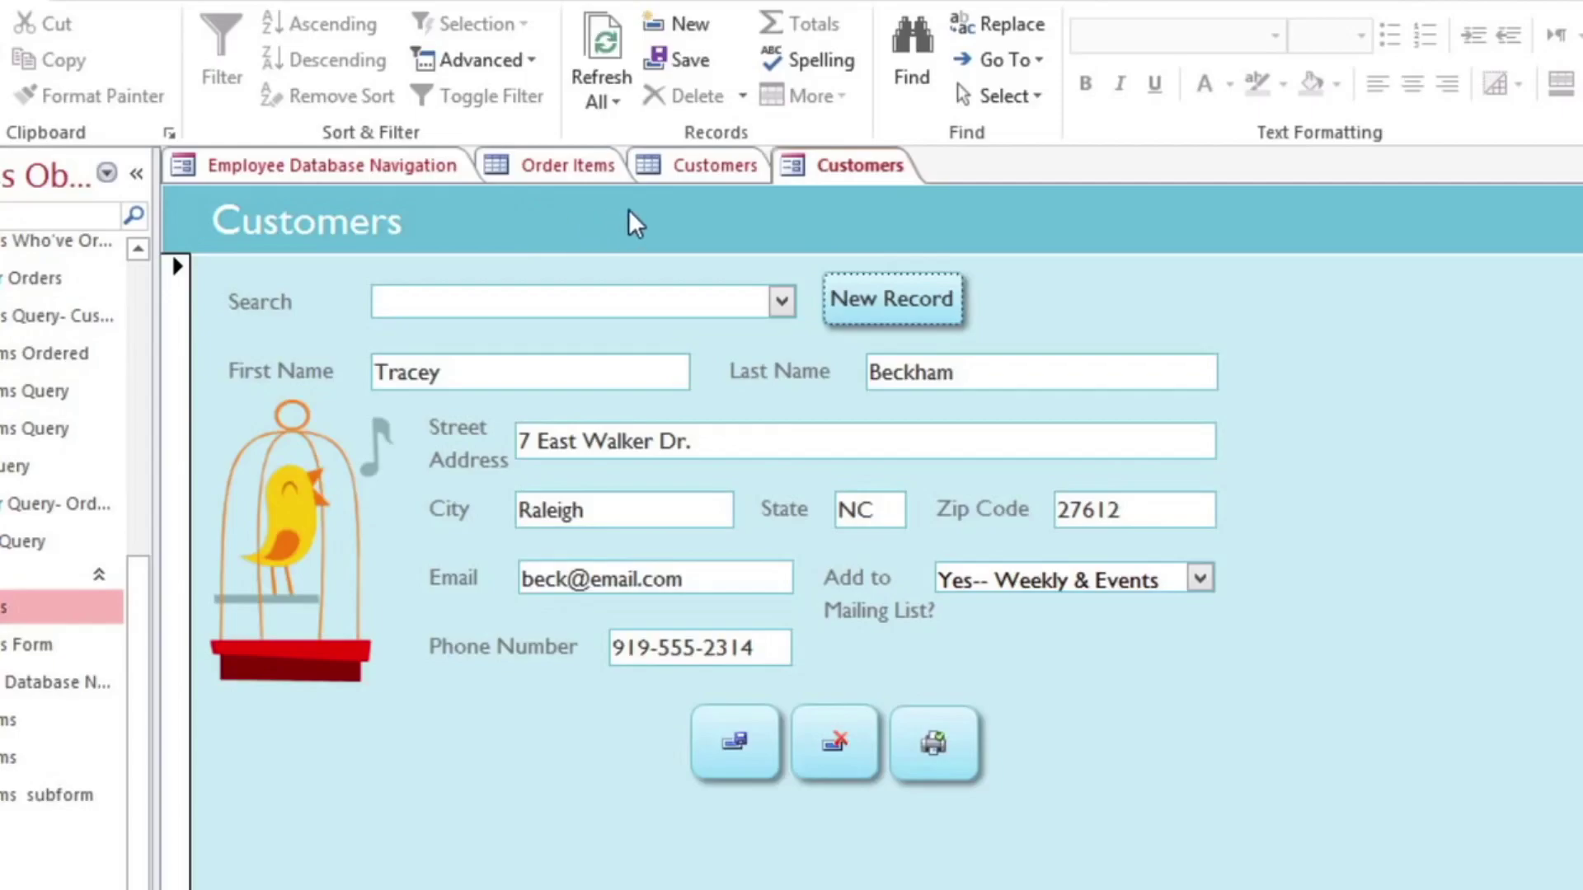
Step: Toggle the Customers datasheet view, then search 'green' and load that customer's record
click(716, 169)
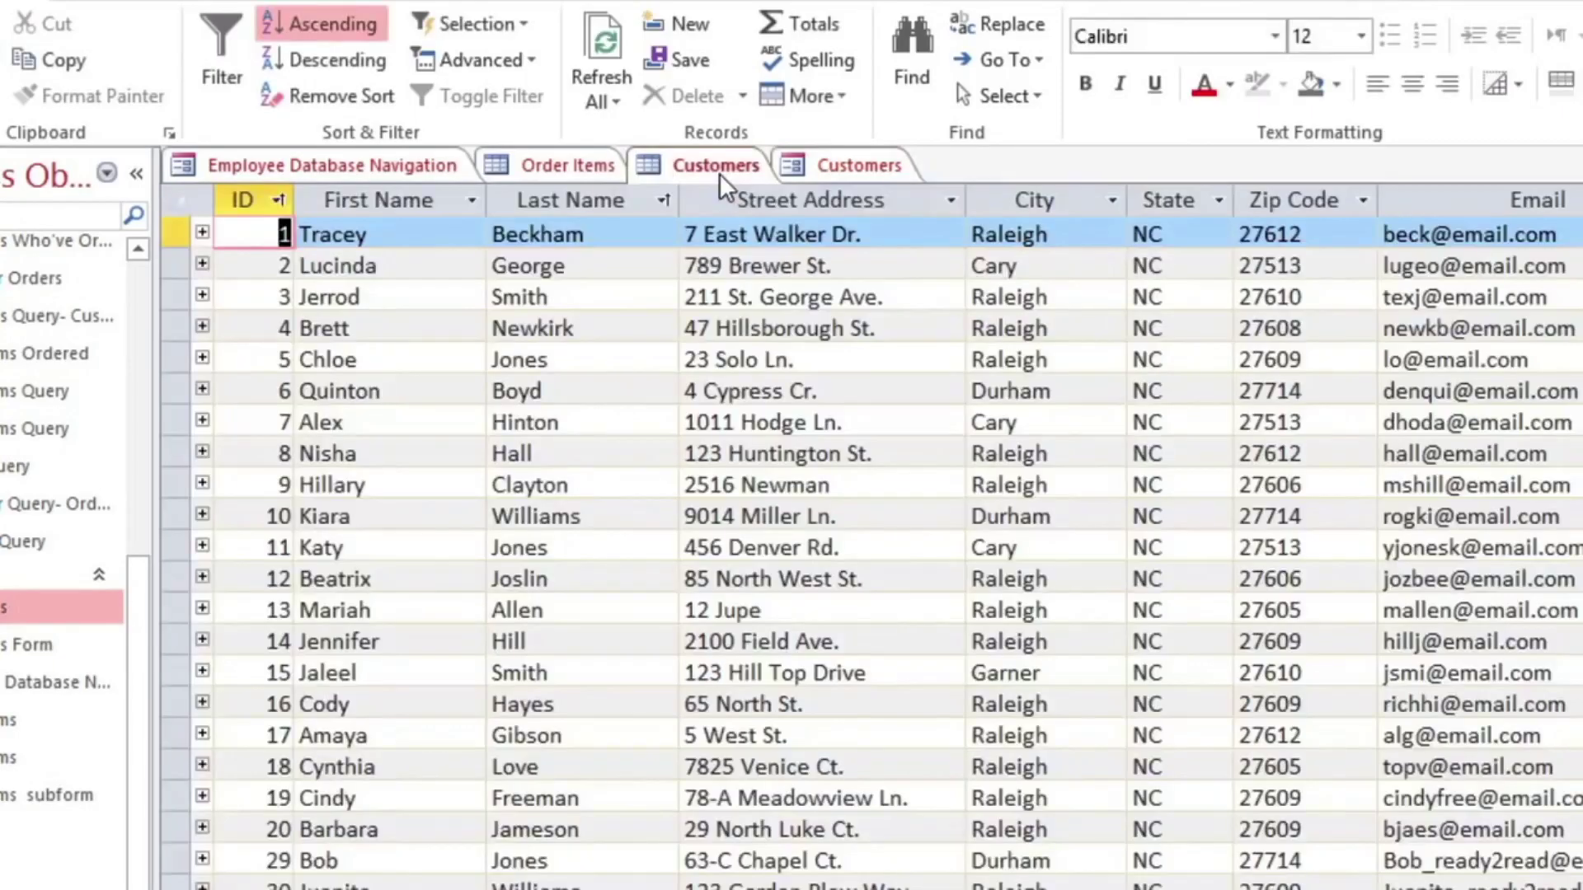
click(825, 171)
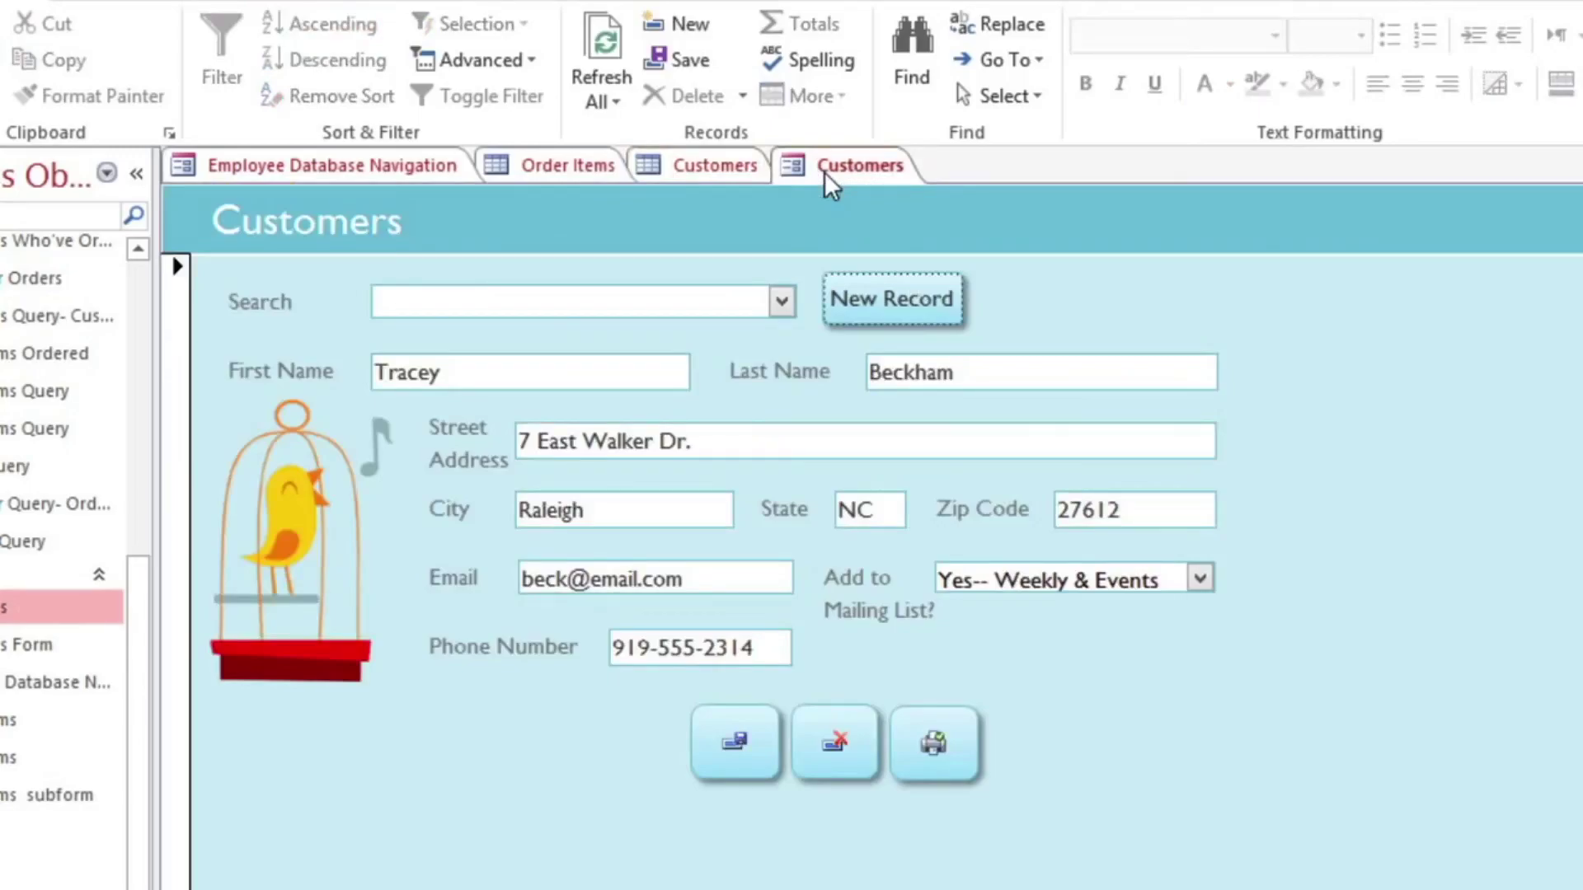
click(781, 302)
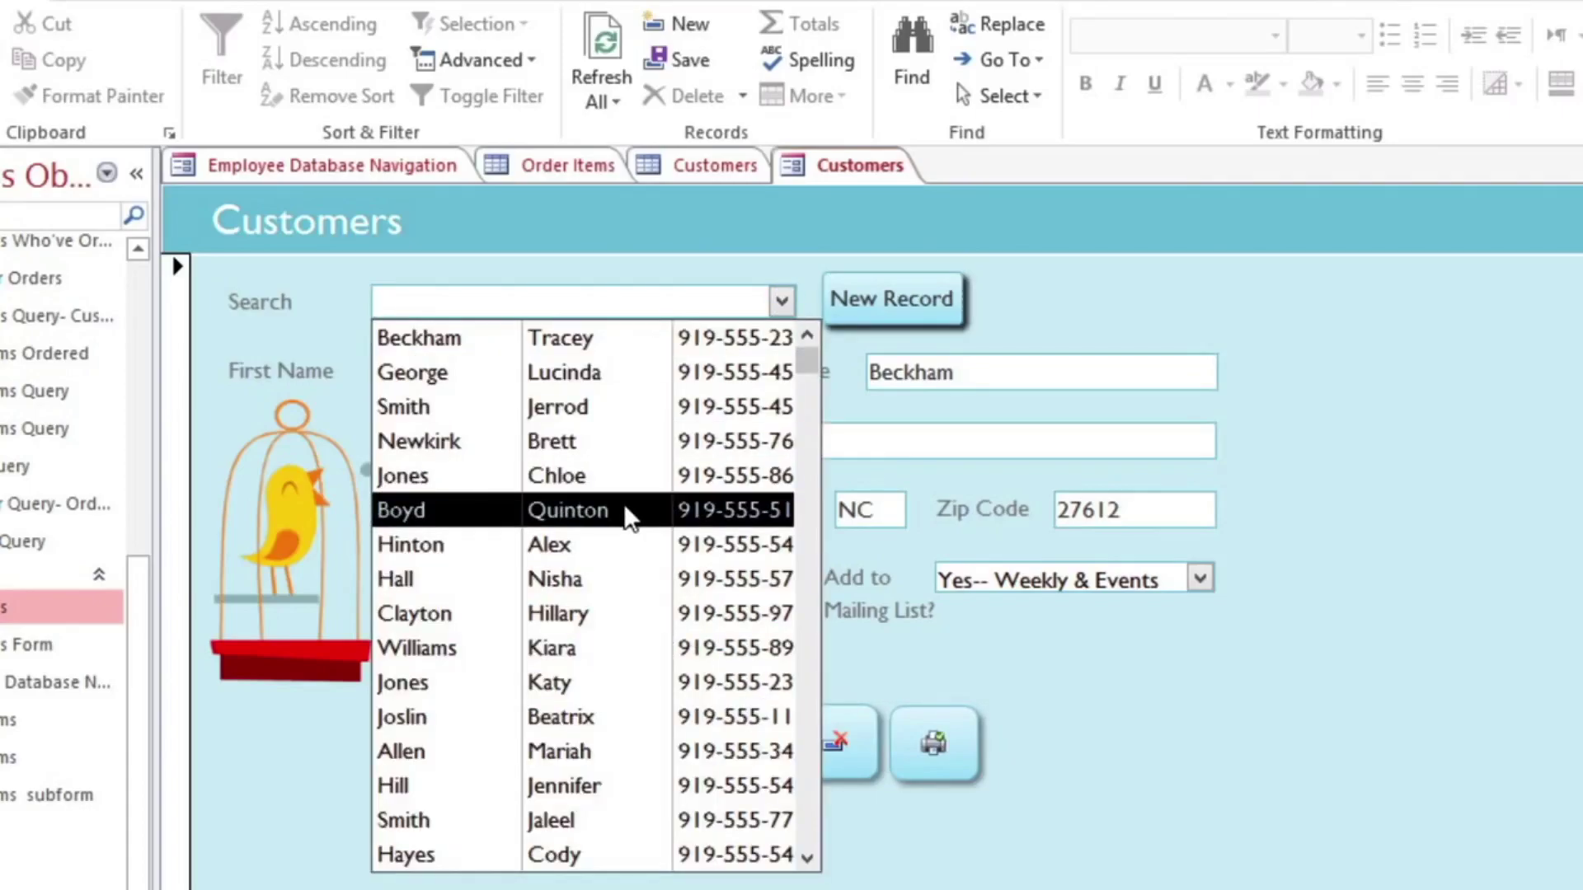
text(g)
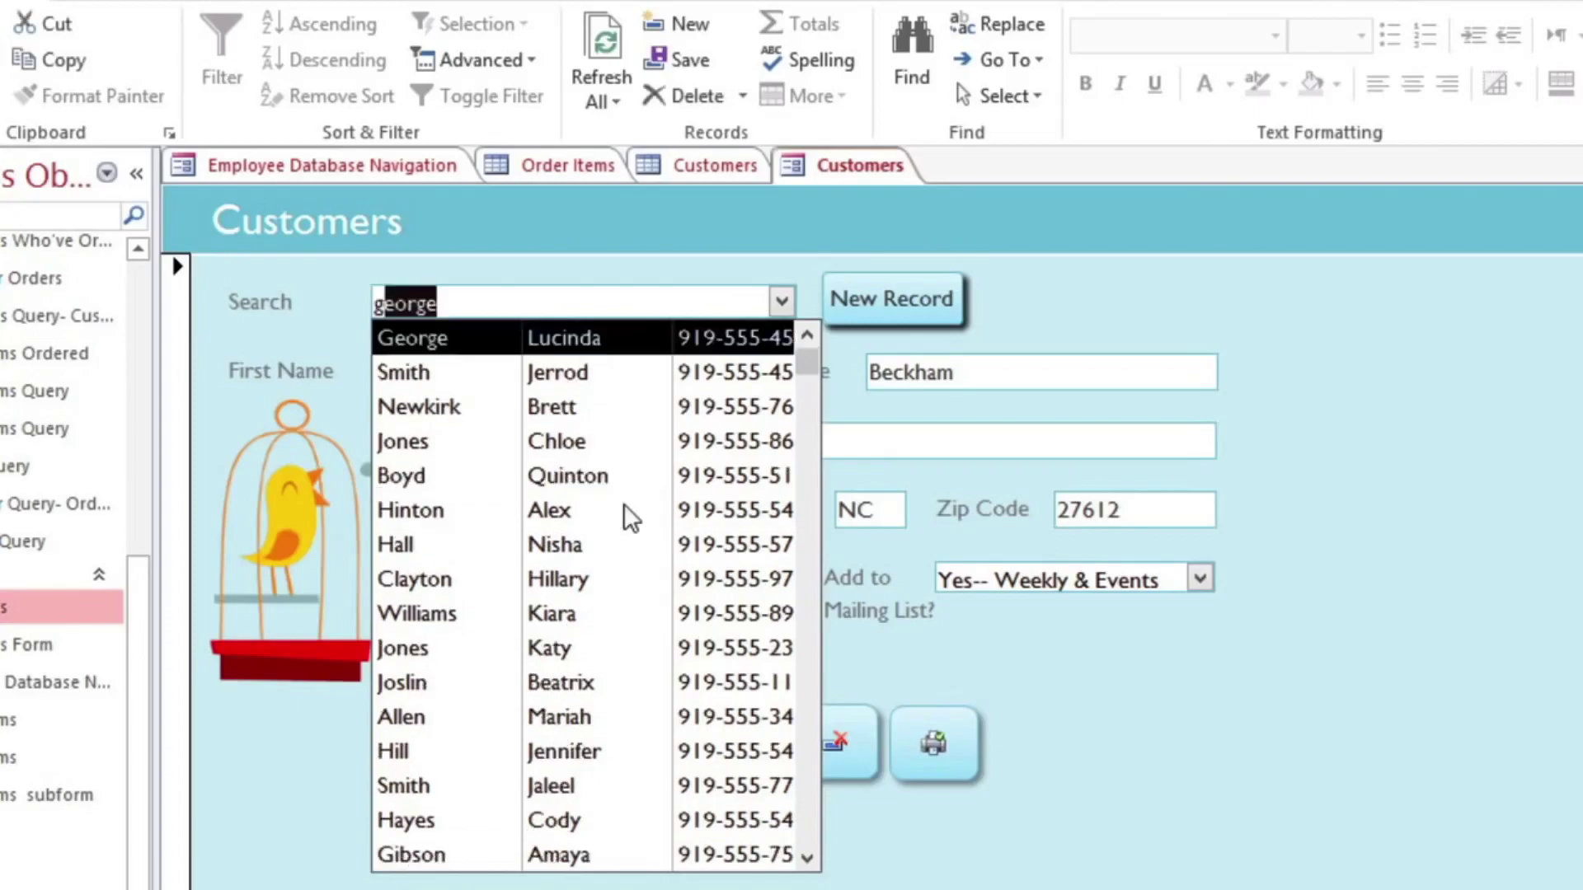
text(reen)
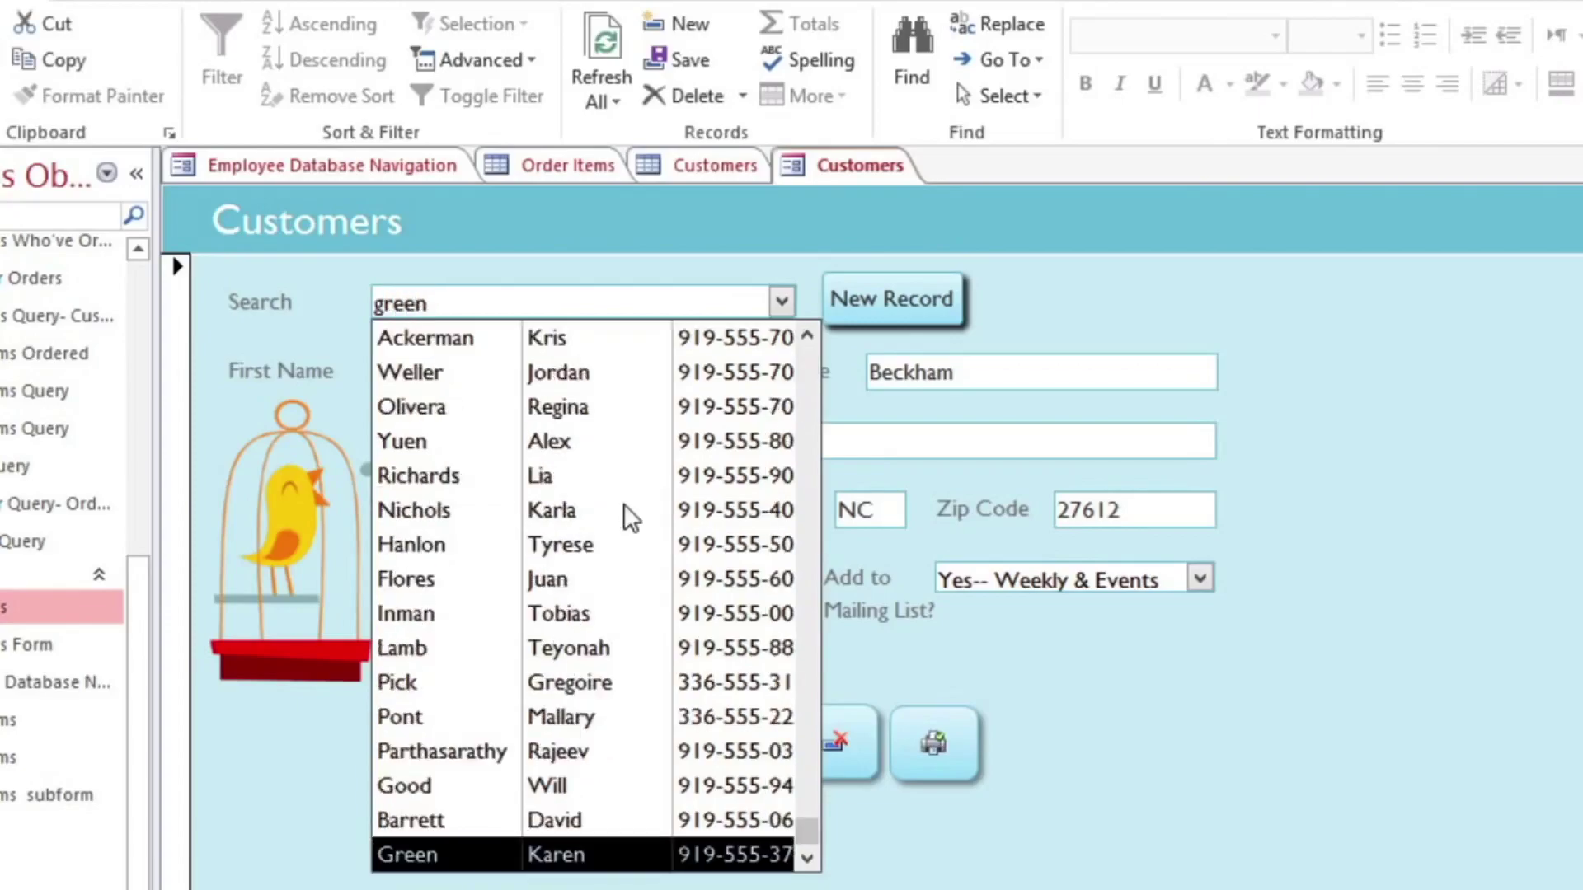
click(623, 846)
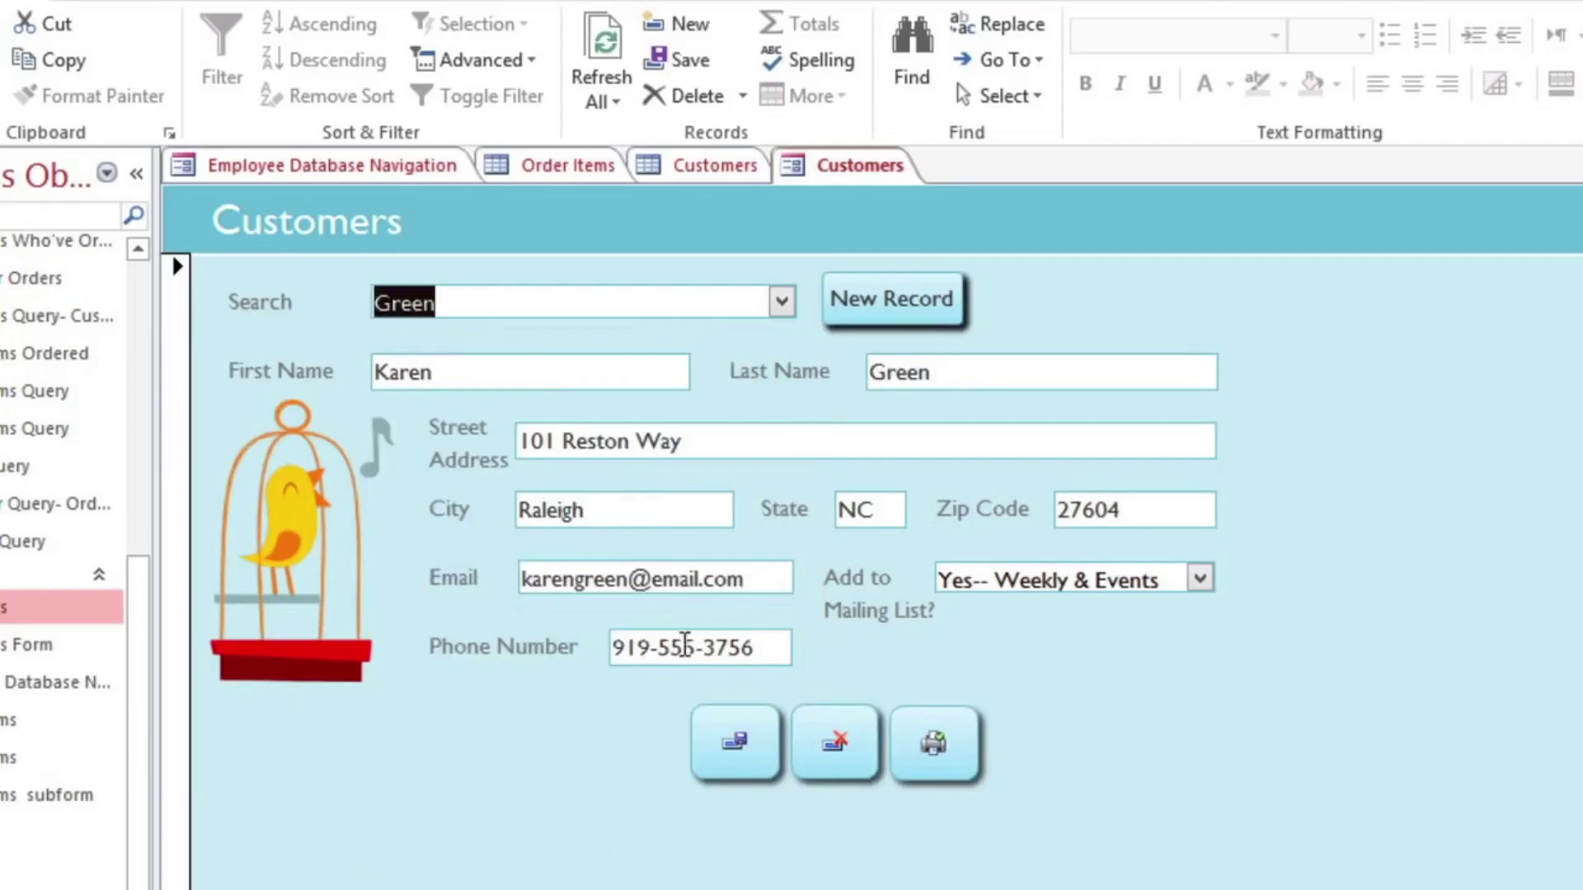
click(730, 441)
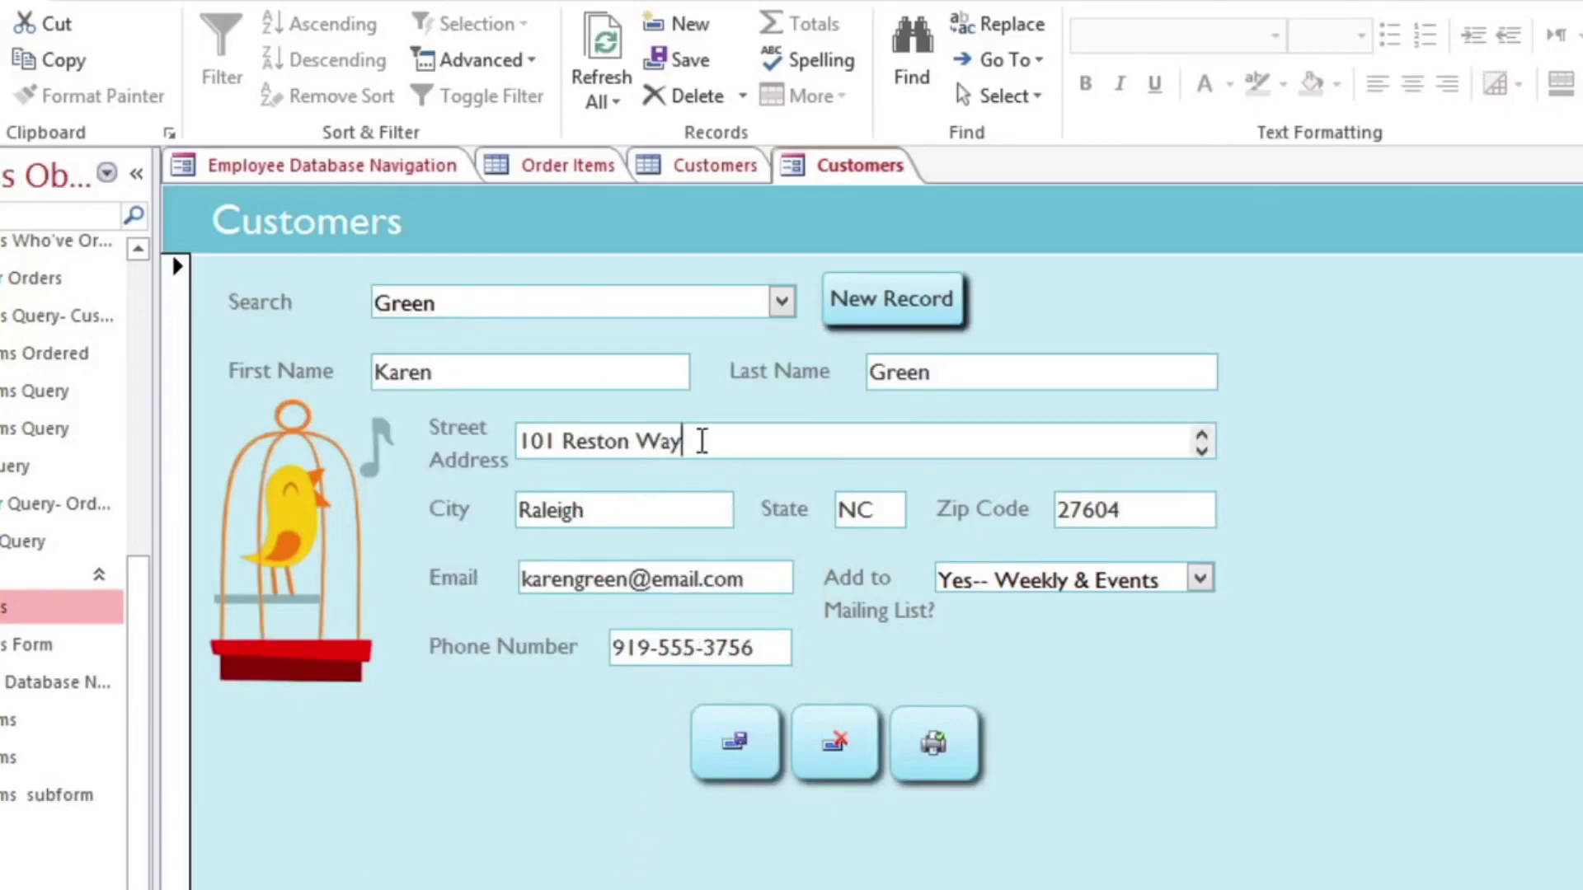
drag(702, 441, 506, 440)
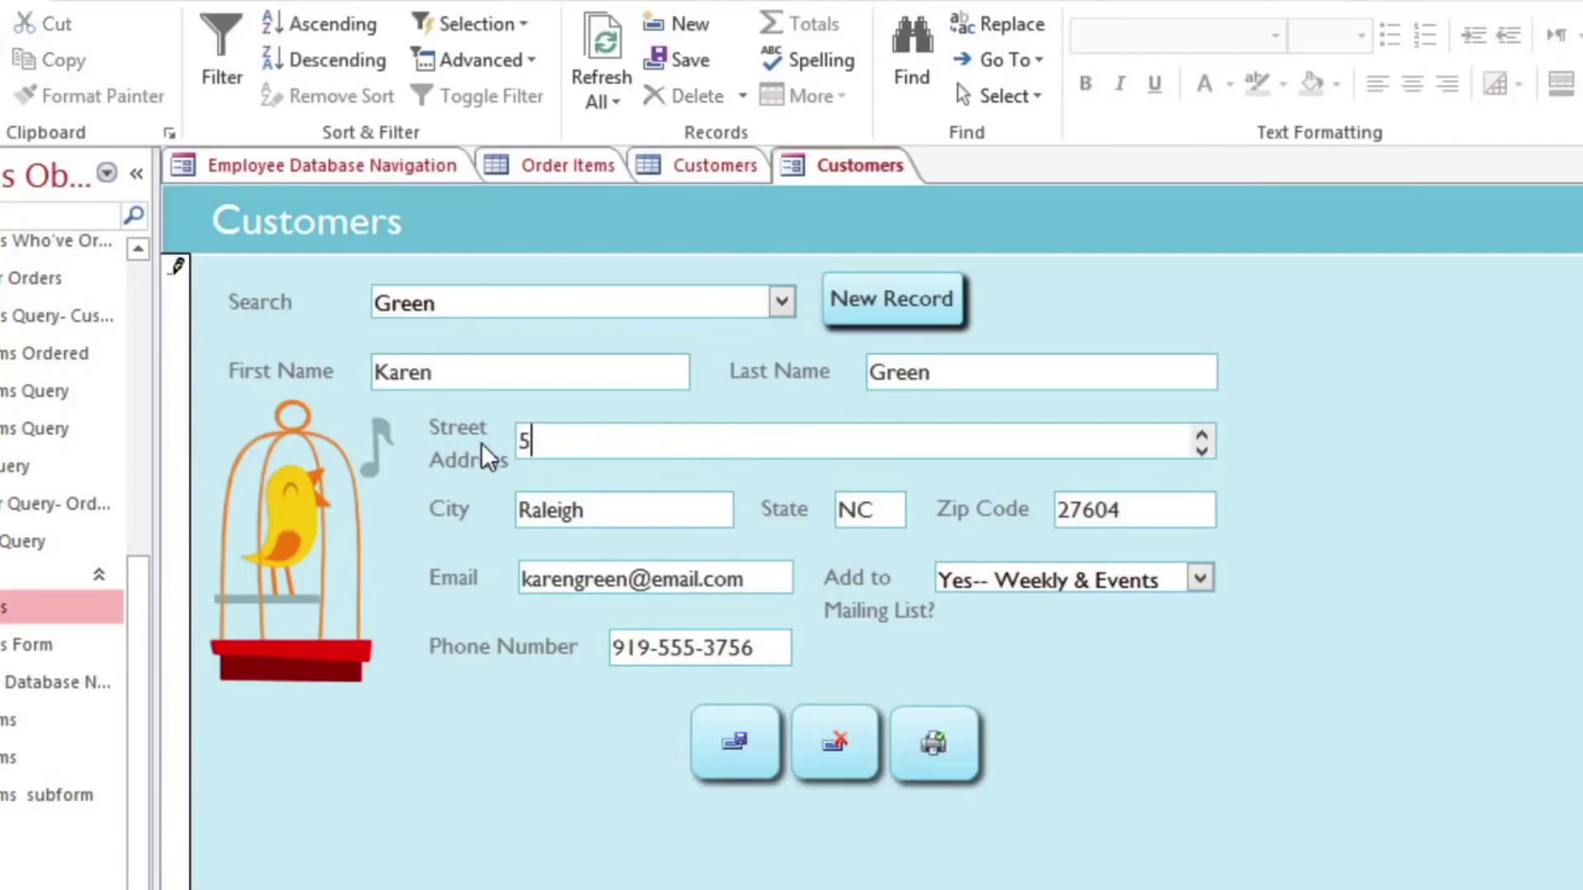
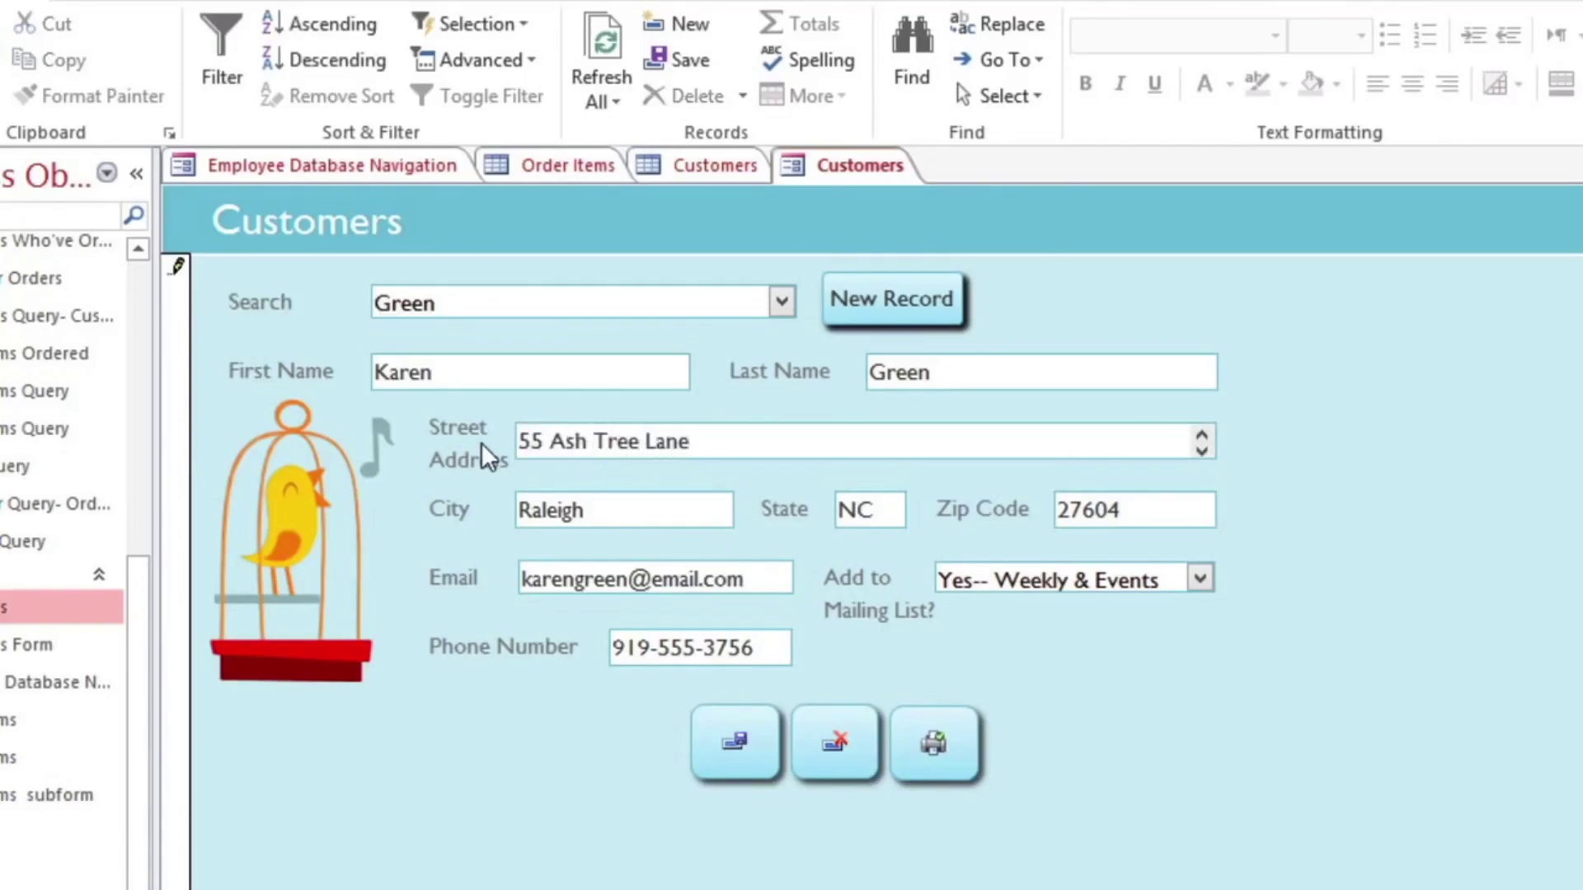
key(Tab)
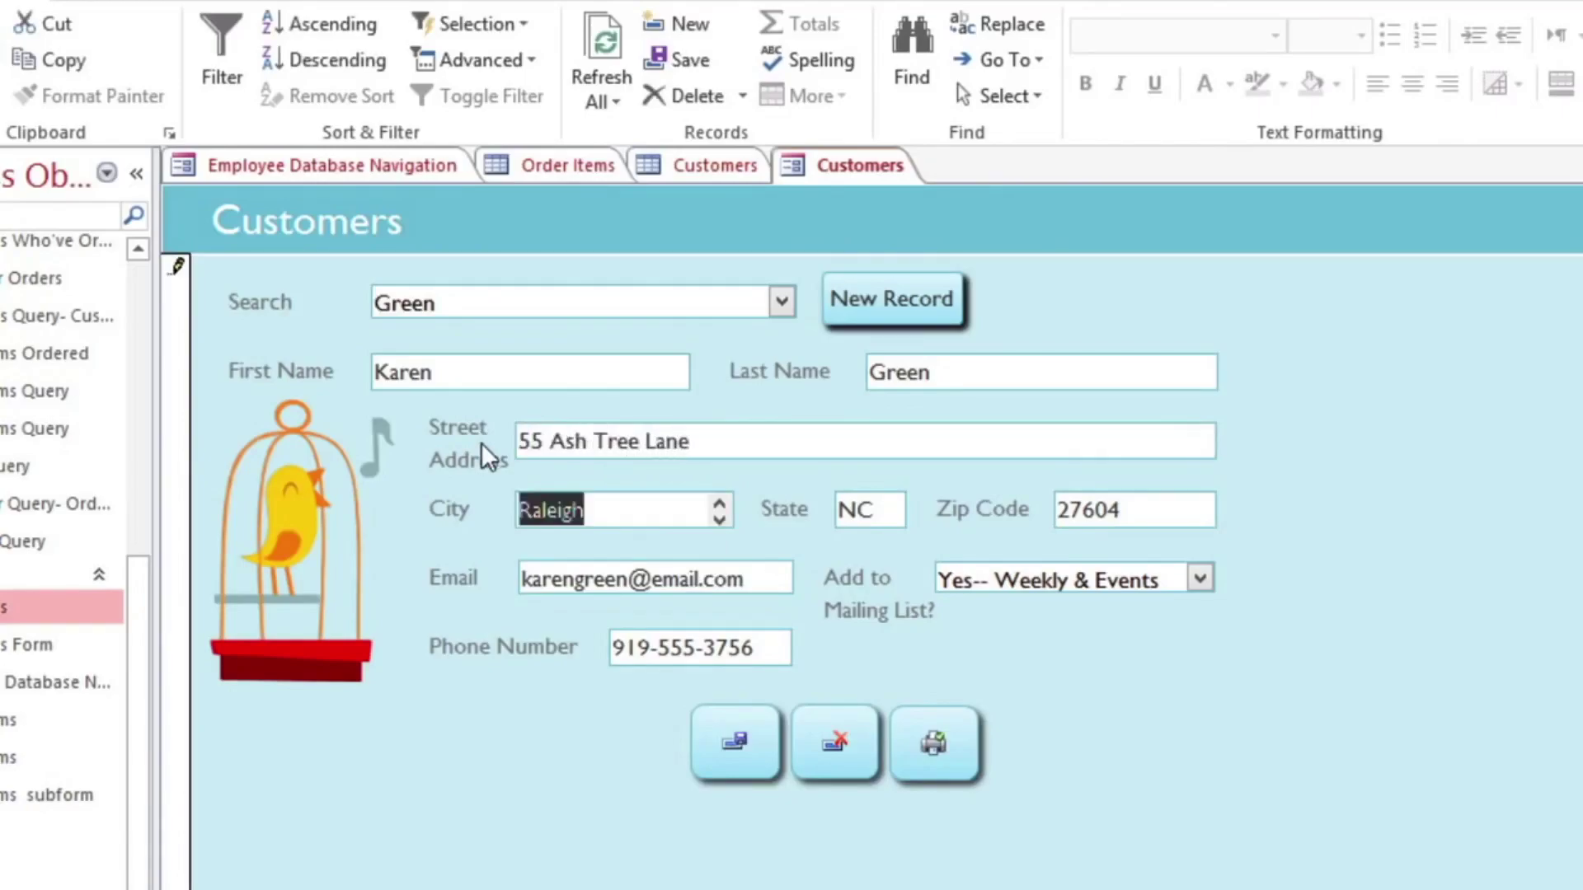
key(Tab)
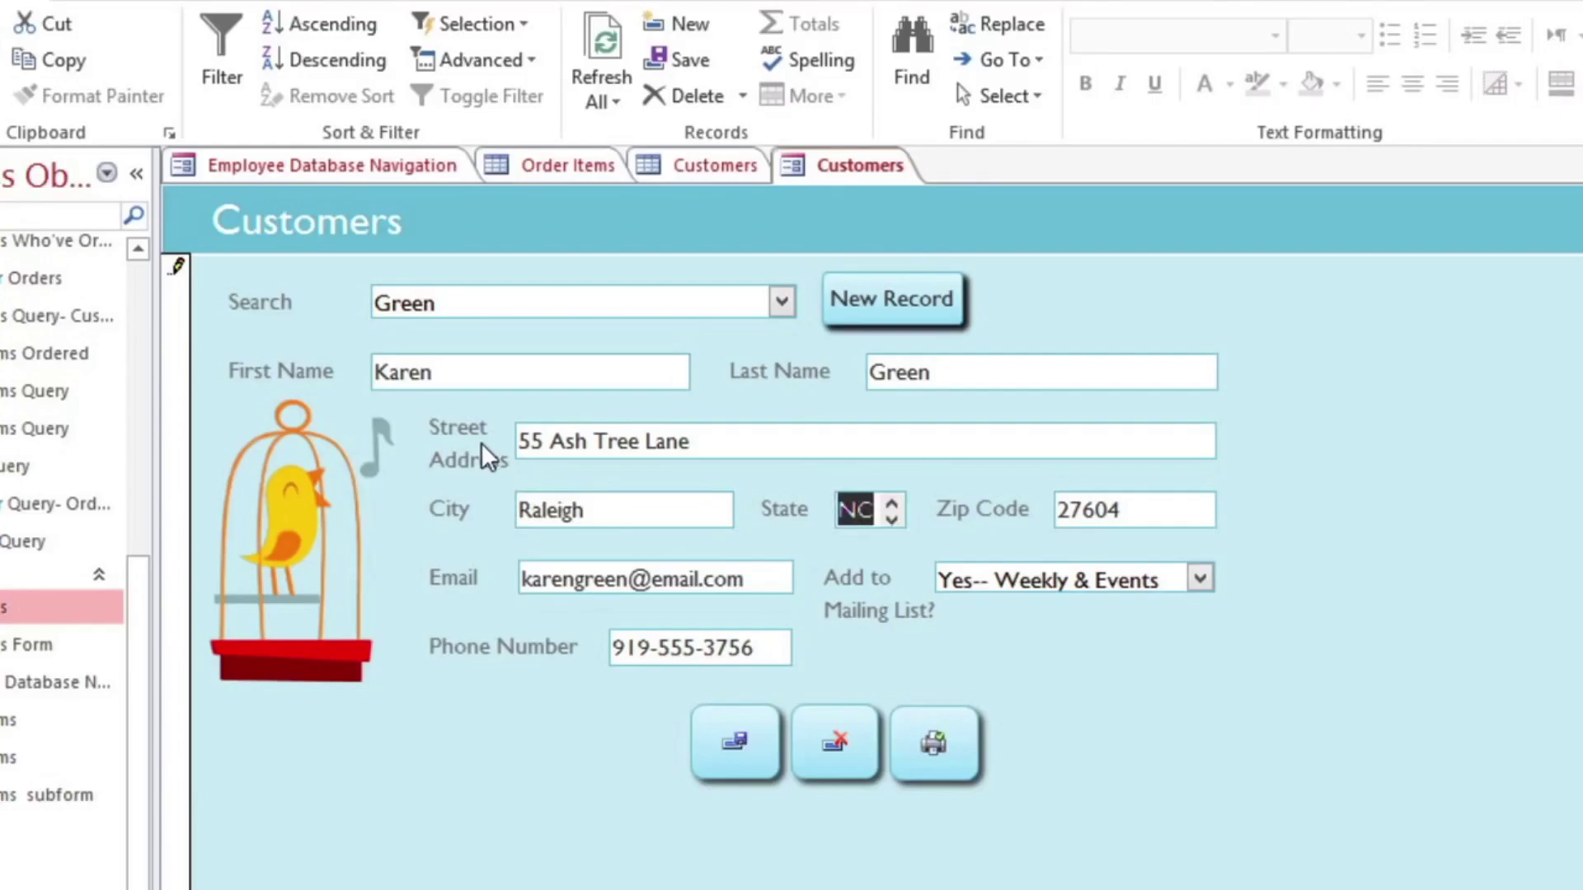
Step: Correct the State from 'North Carolina' to NC, save the record, and start a new one
text(North Carolina)
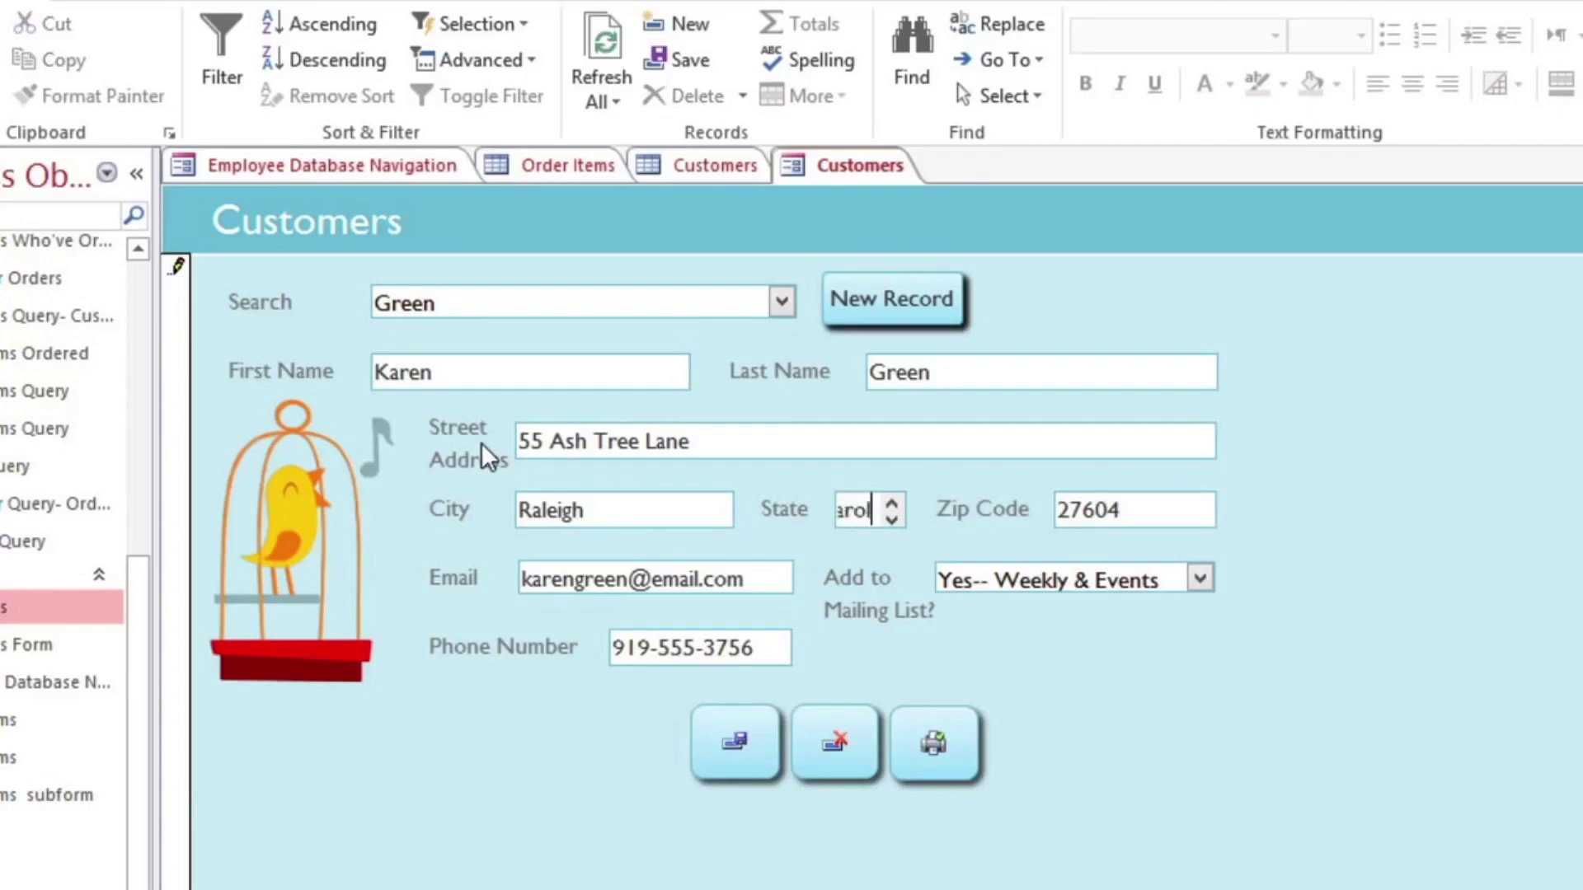
key(Tab)
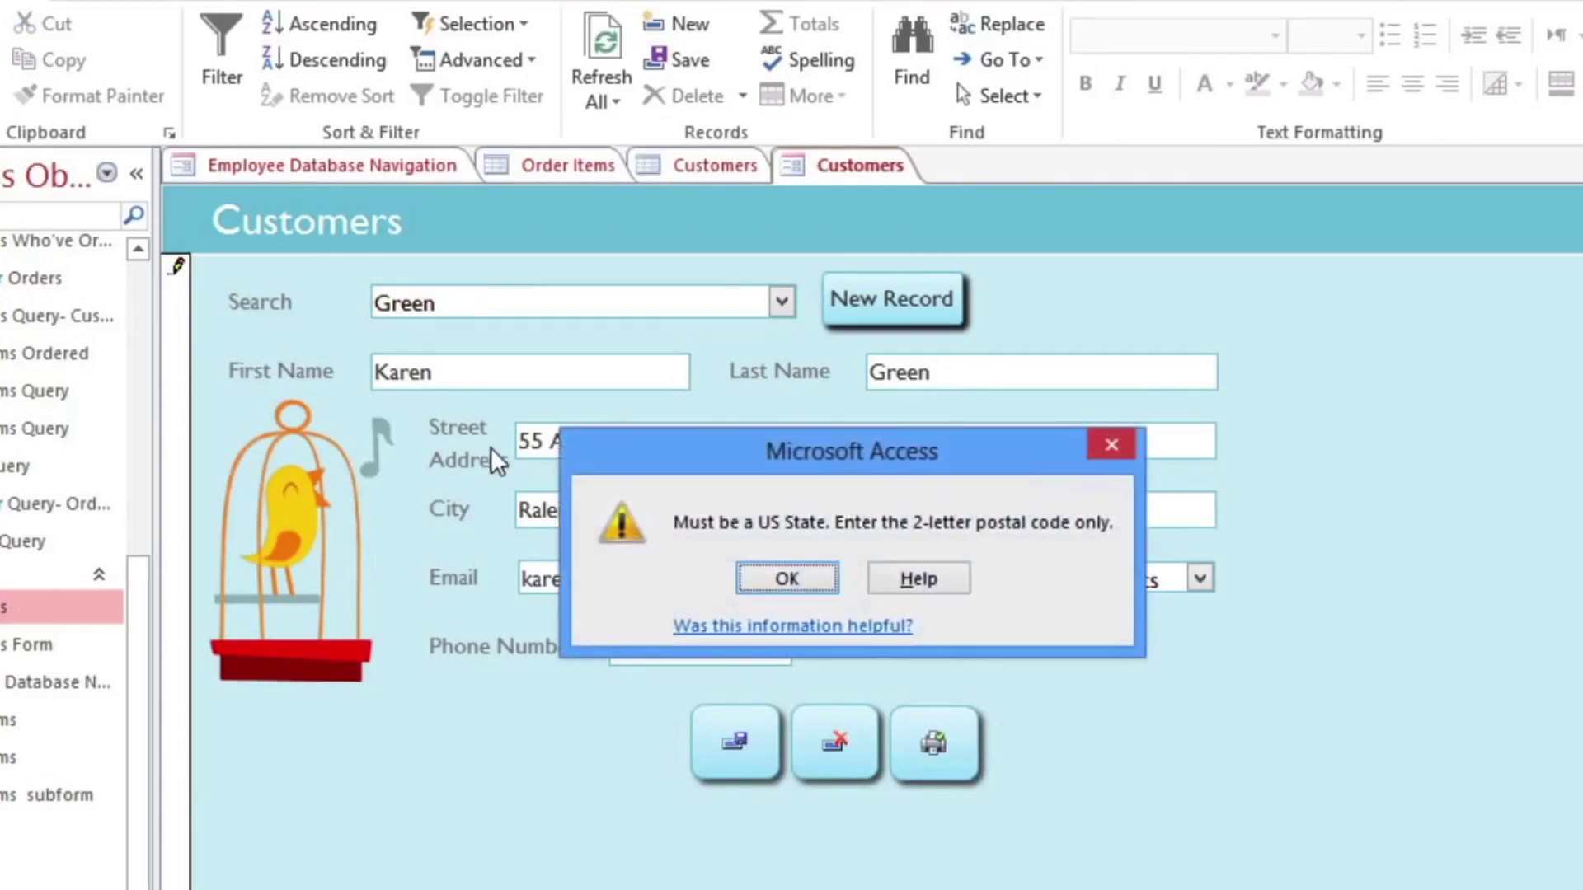
click(755, 572)
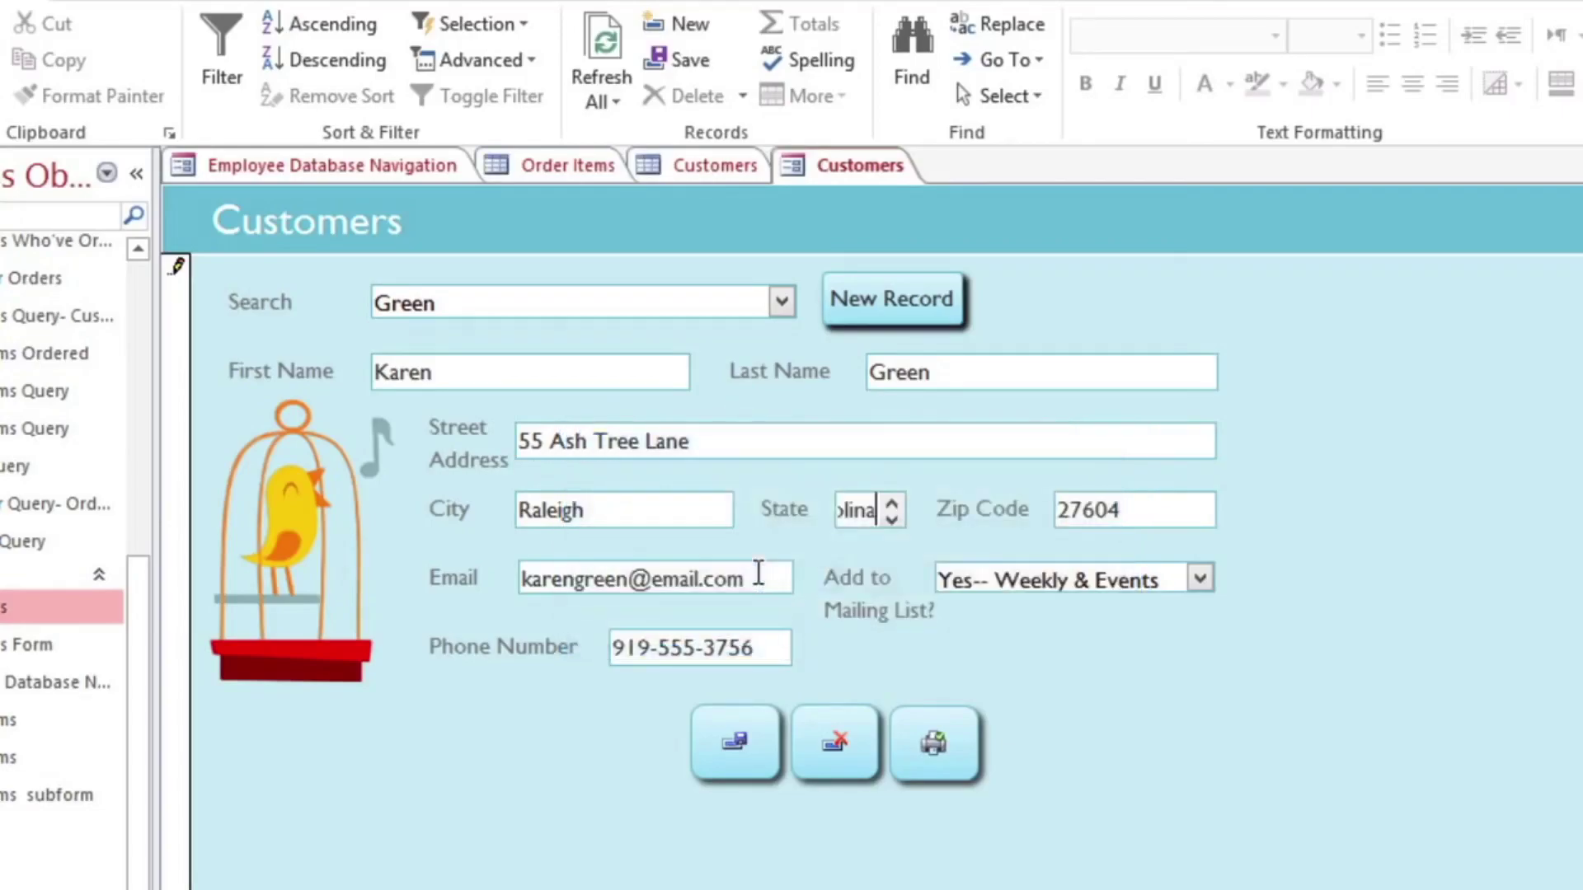
key(BackSpace)
key(BackSpace)
key(BackSpace)
key(BackSpace)
key(BackSpace)
key(BackSpace)
key(BackSpace)
key(BackSpace)
key(BackSpace)
key(BackSpace)
key(BackSpace)
key(BackSpace)
key(BackSpace)
key(BackSpace)
text(NC)
click(697, 68)
click(862, 305)
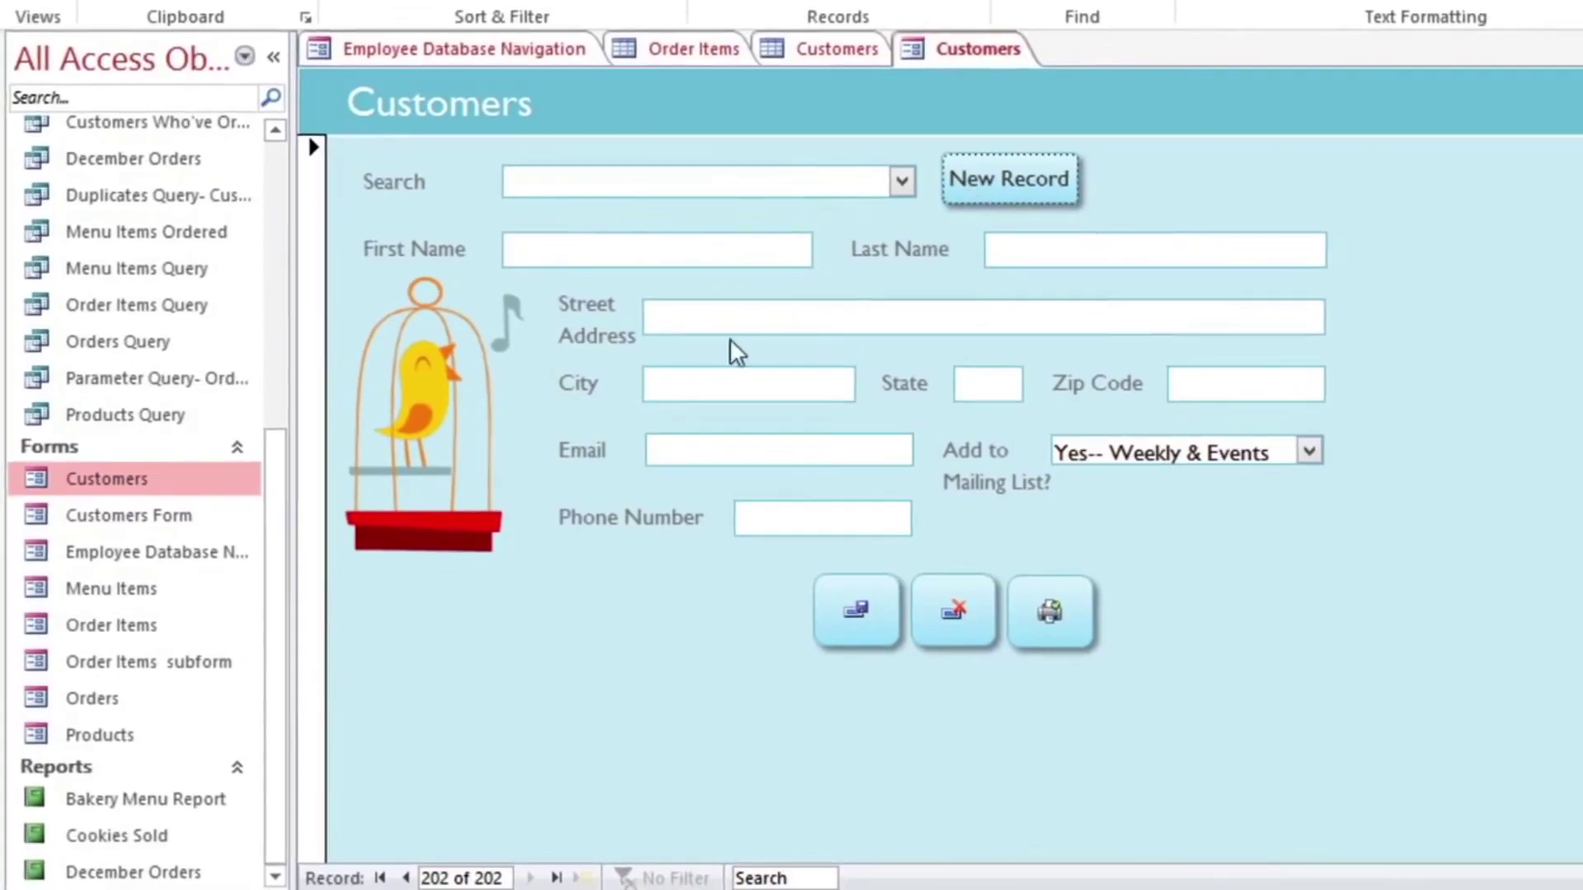
Step: Open the Orders form, start a new order, and assign it to a customer
double_click(53, 696)
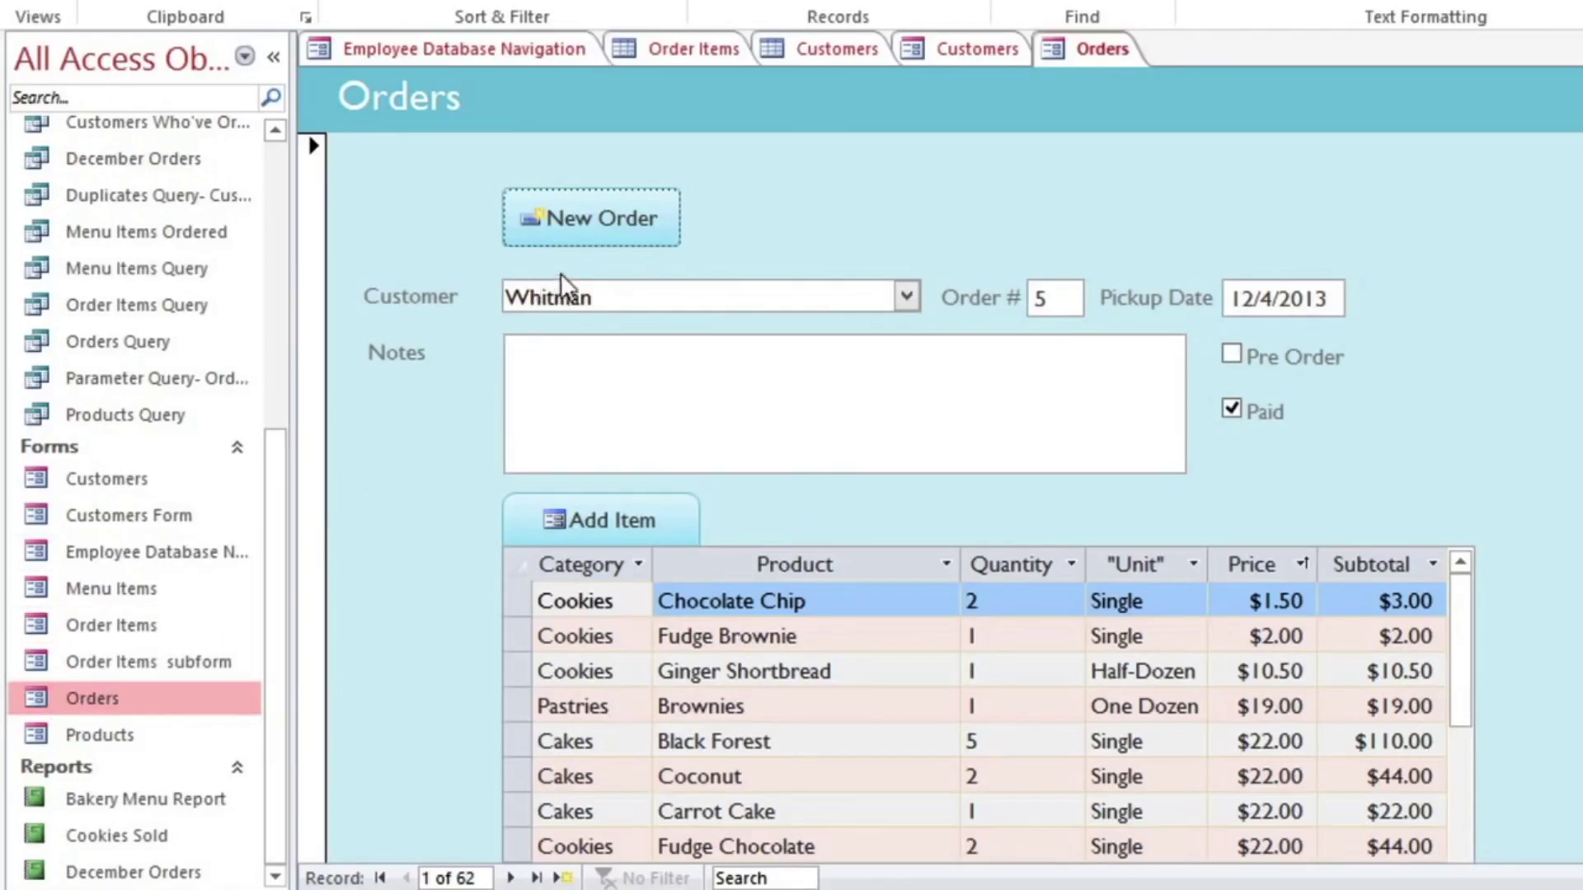
click(591, 239)
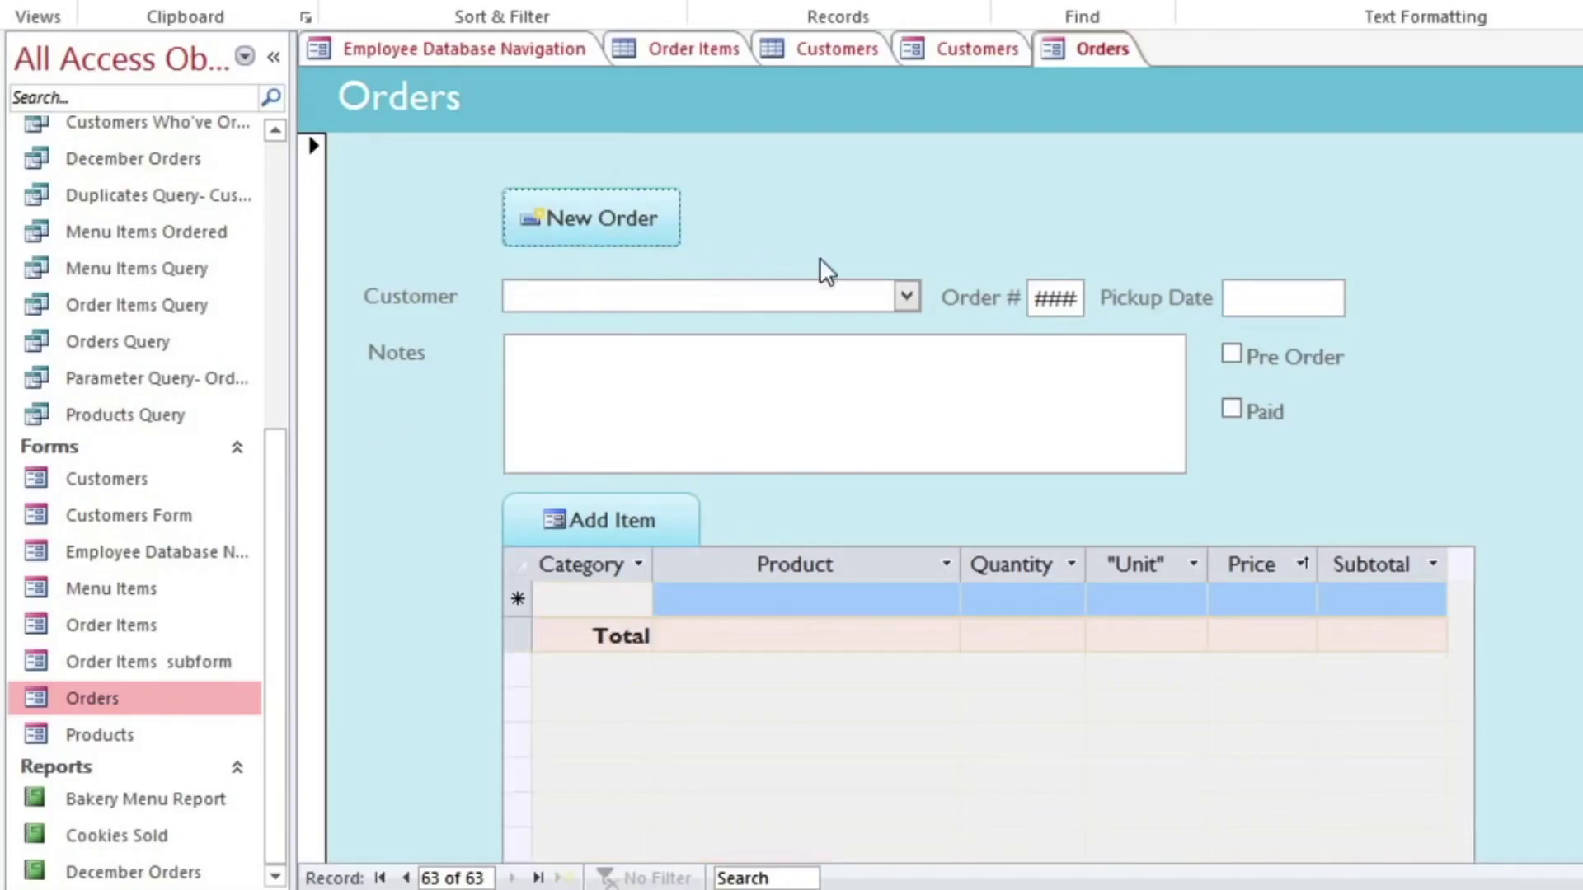
click(906, 293)
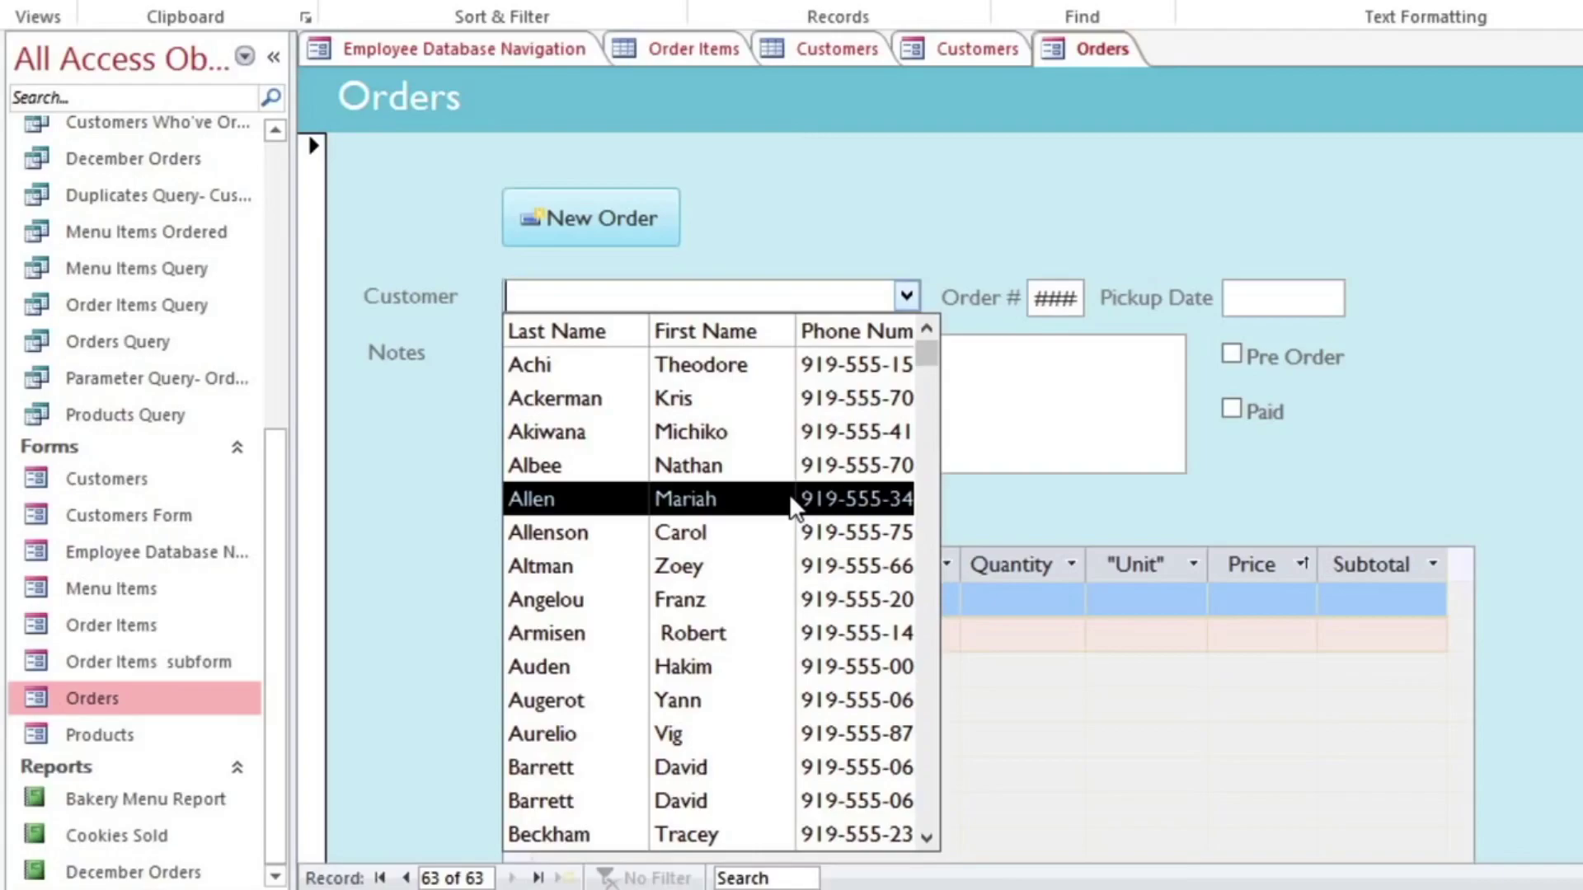
click(789, 493)
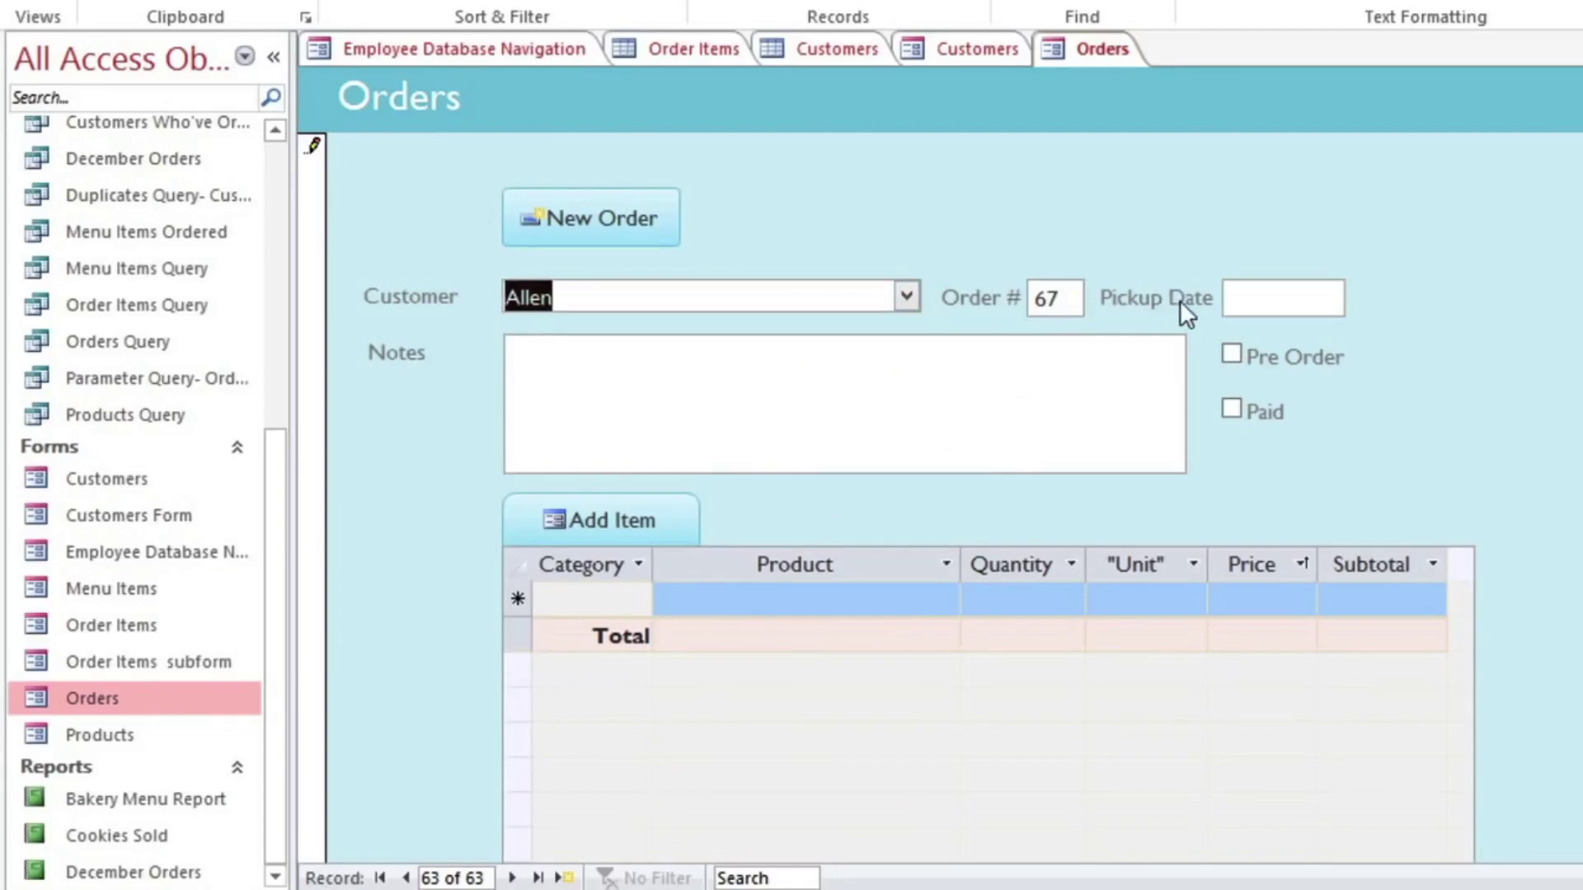
Step: Set pickup date 2/1/2014, tick Pre Order and Paid, and add note 'Husband will pick up'
click(1276, 298)
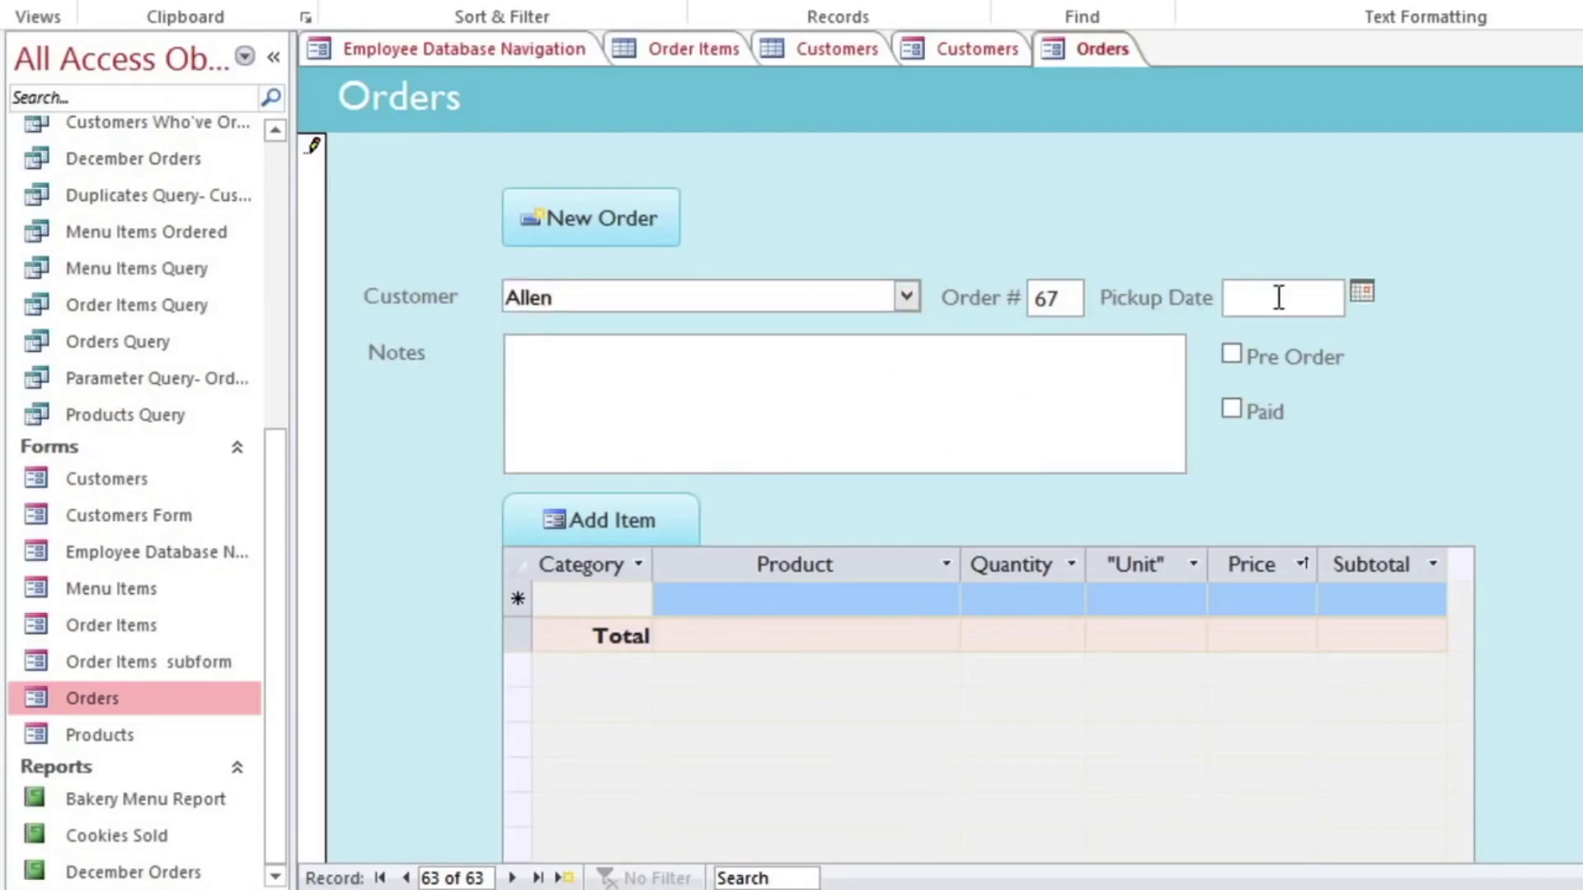
click(1362, 290)
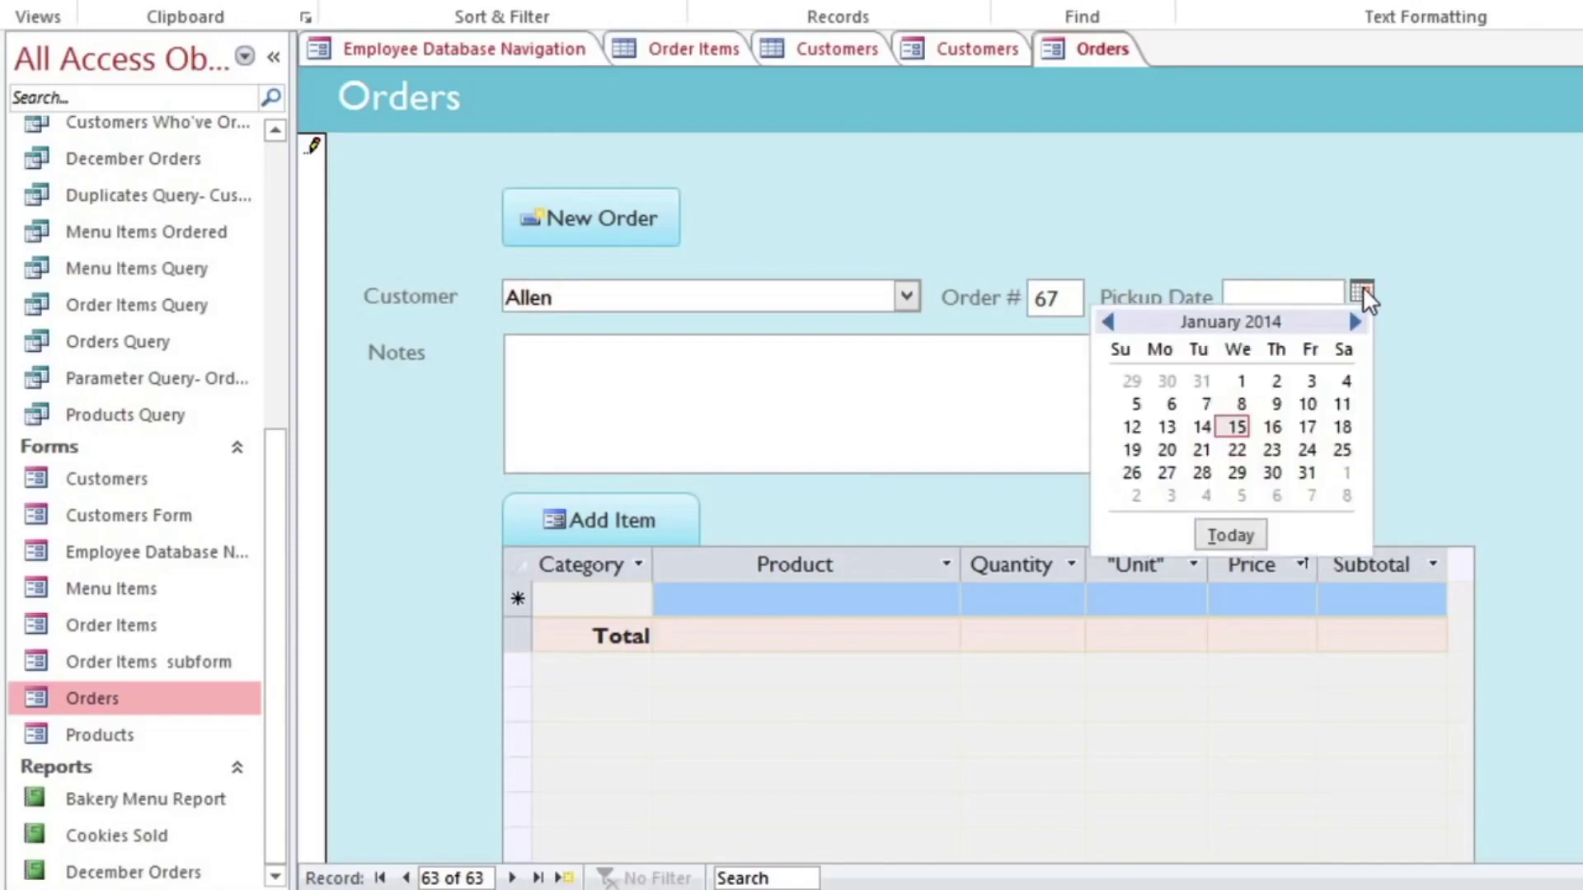
click(1357, 322)
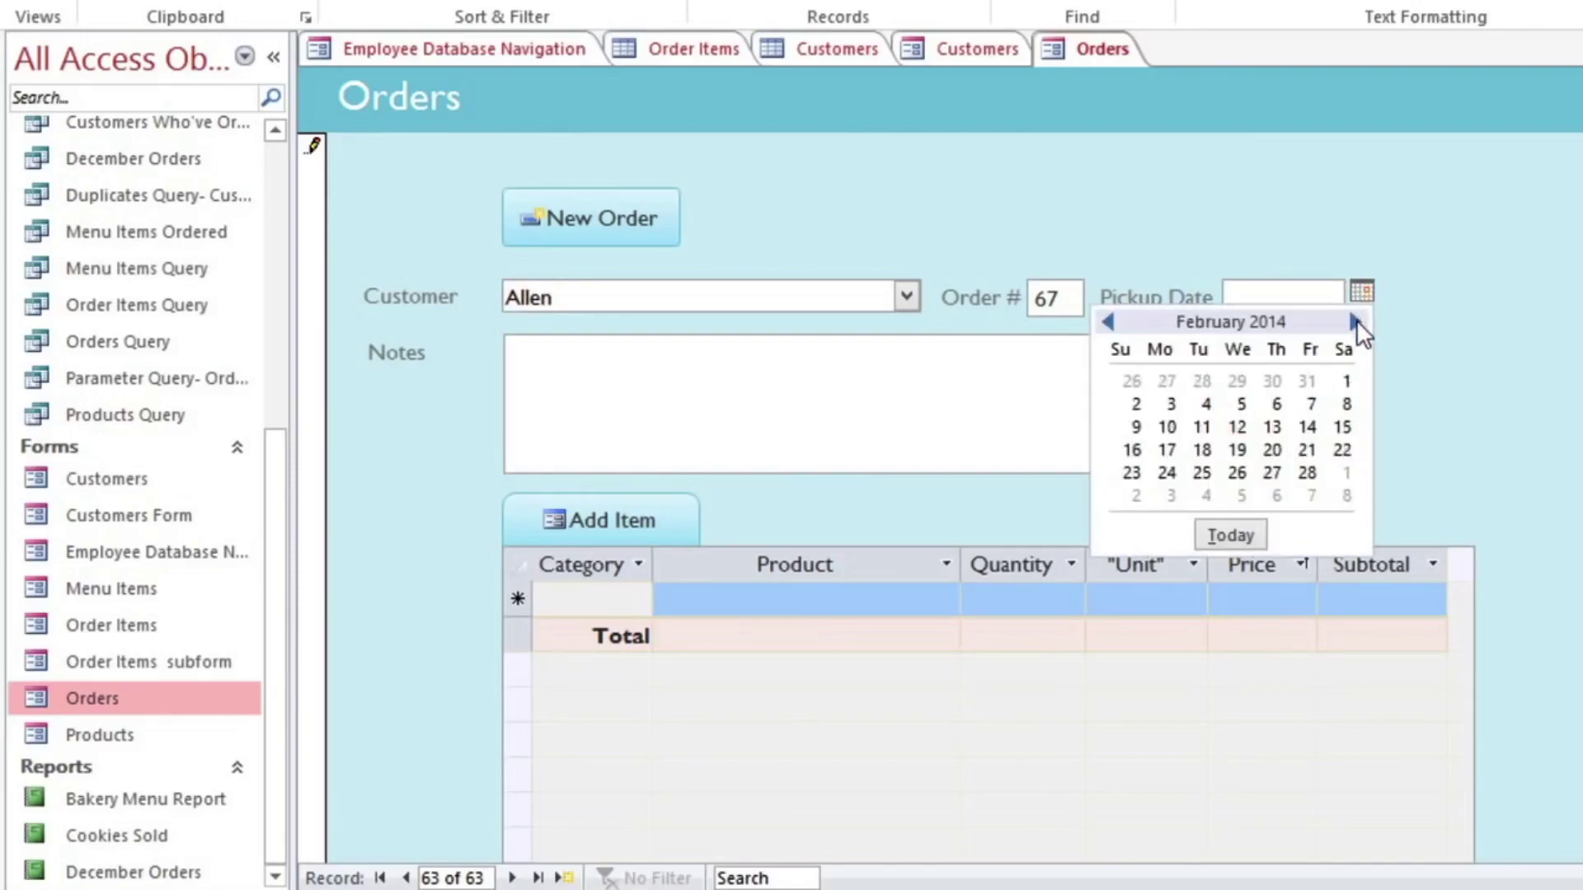
click(1345, 382)
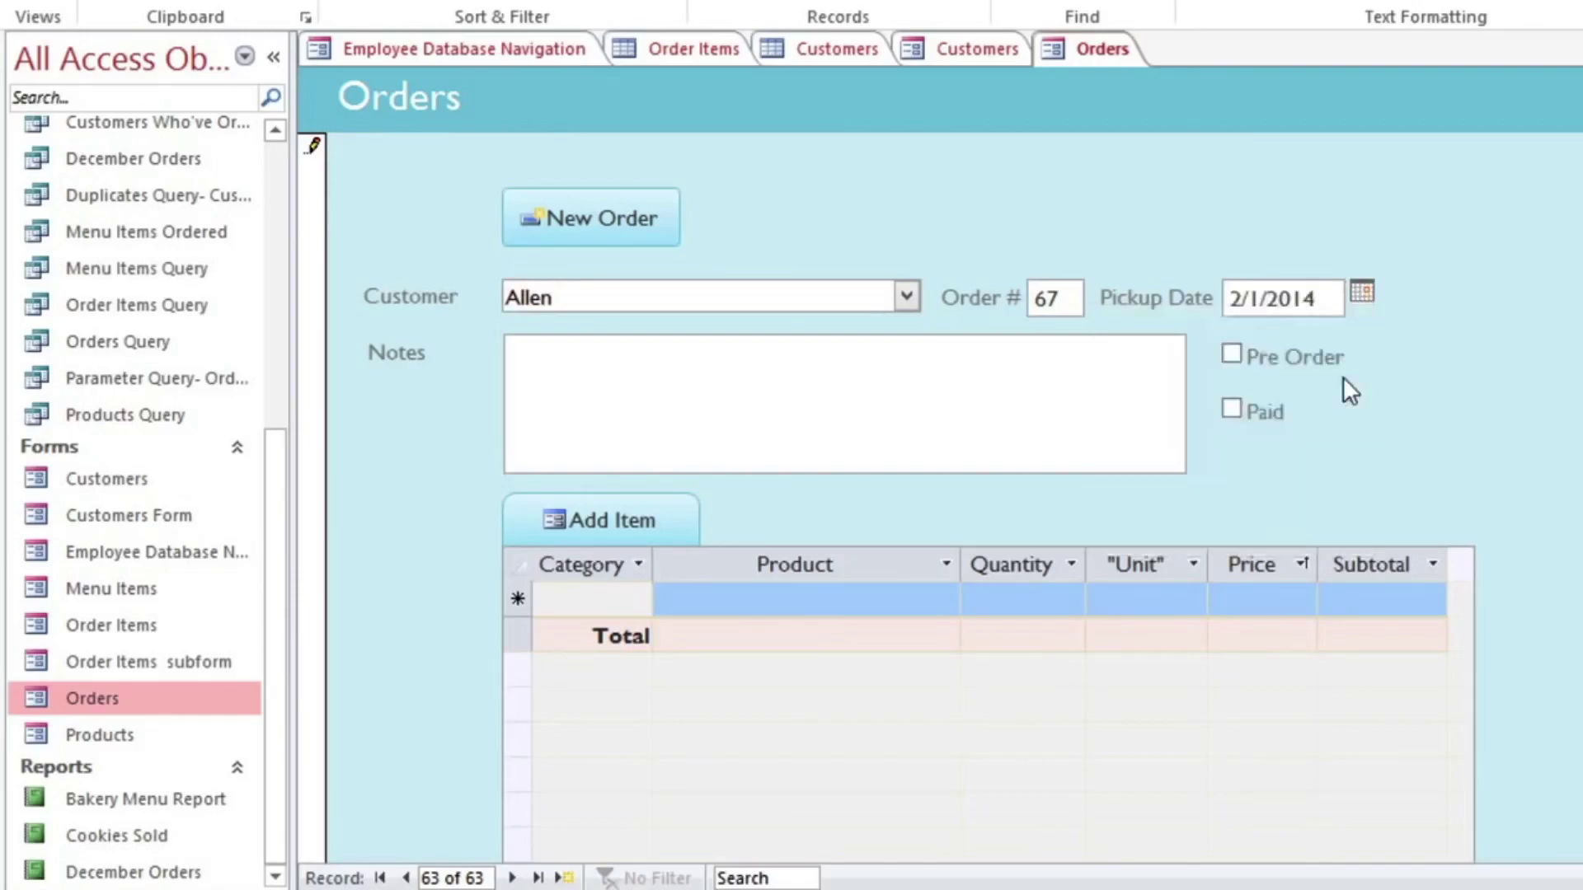
click(1238, 362)
click(1231, 409)
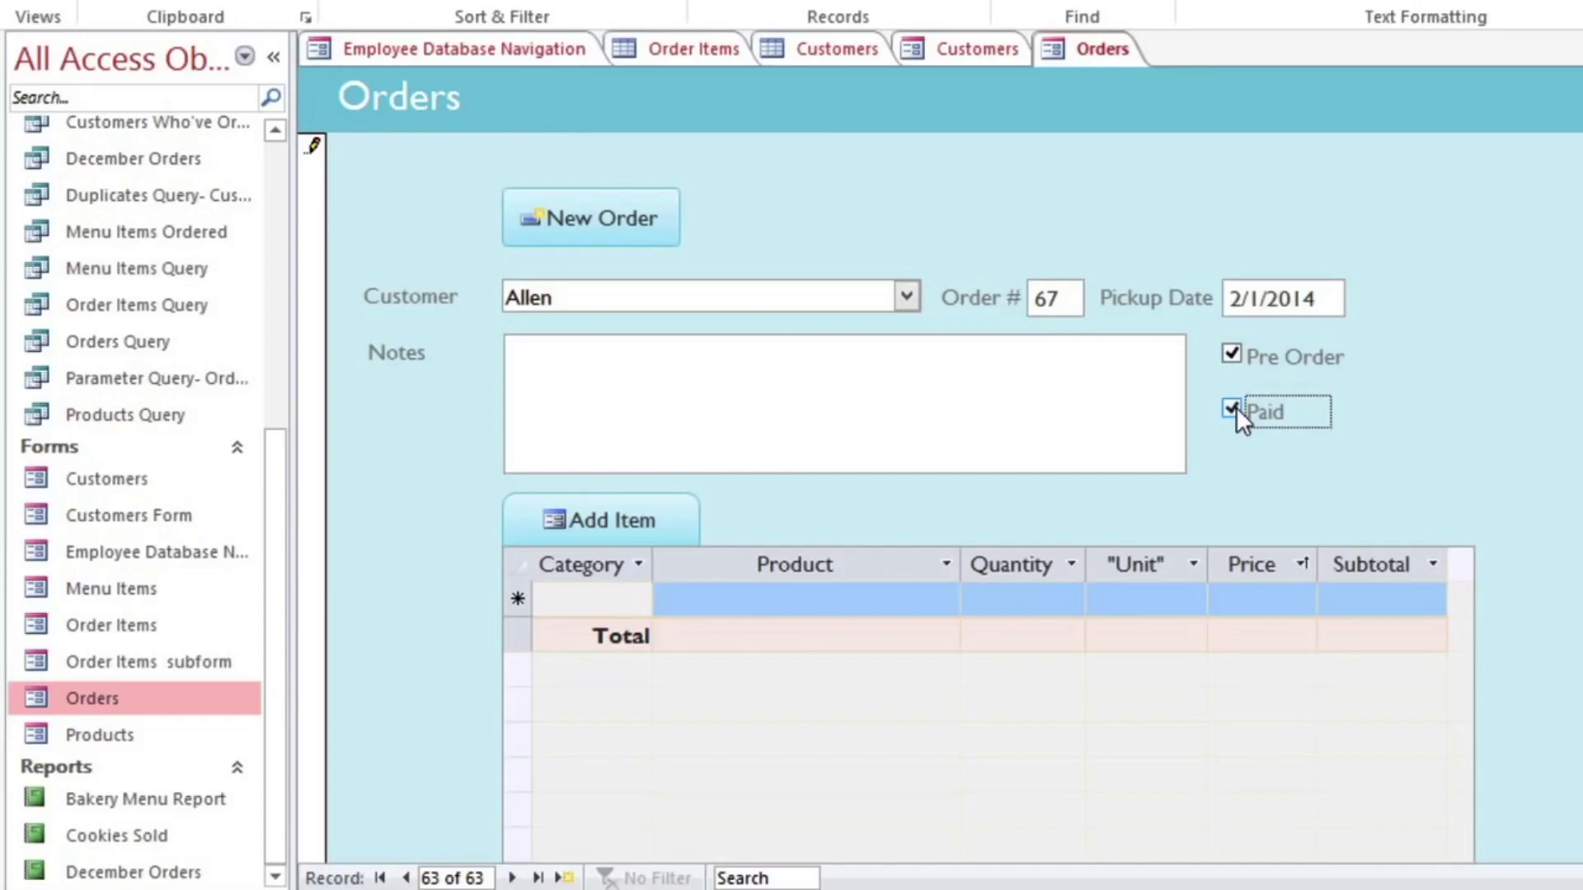
click(1073, 407)
text(Husband will)
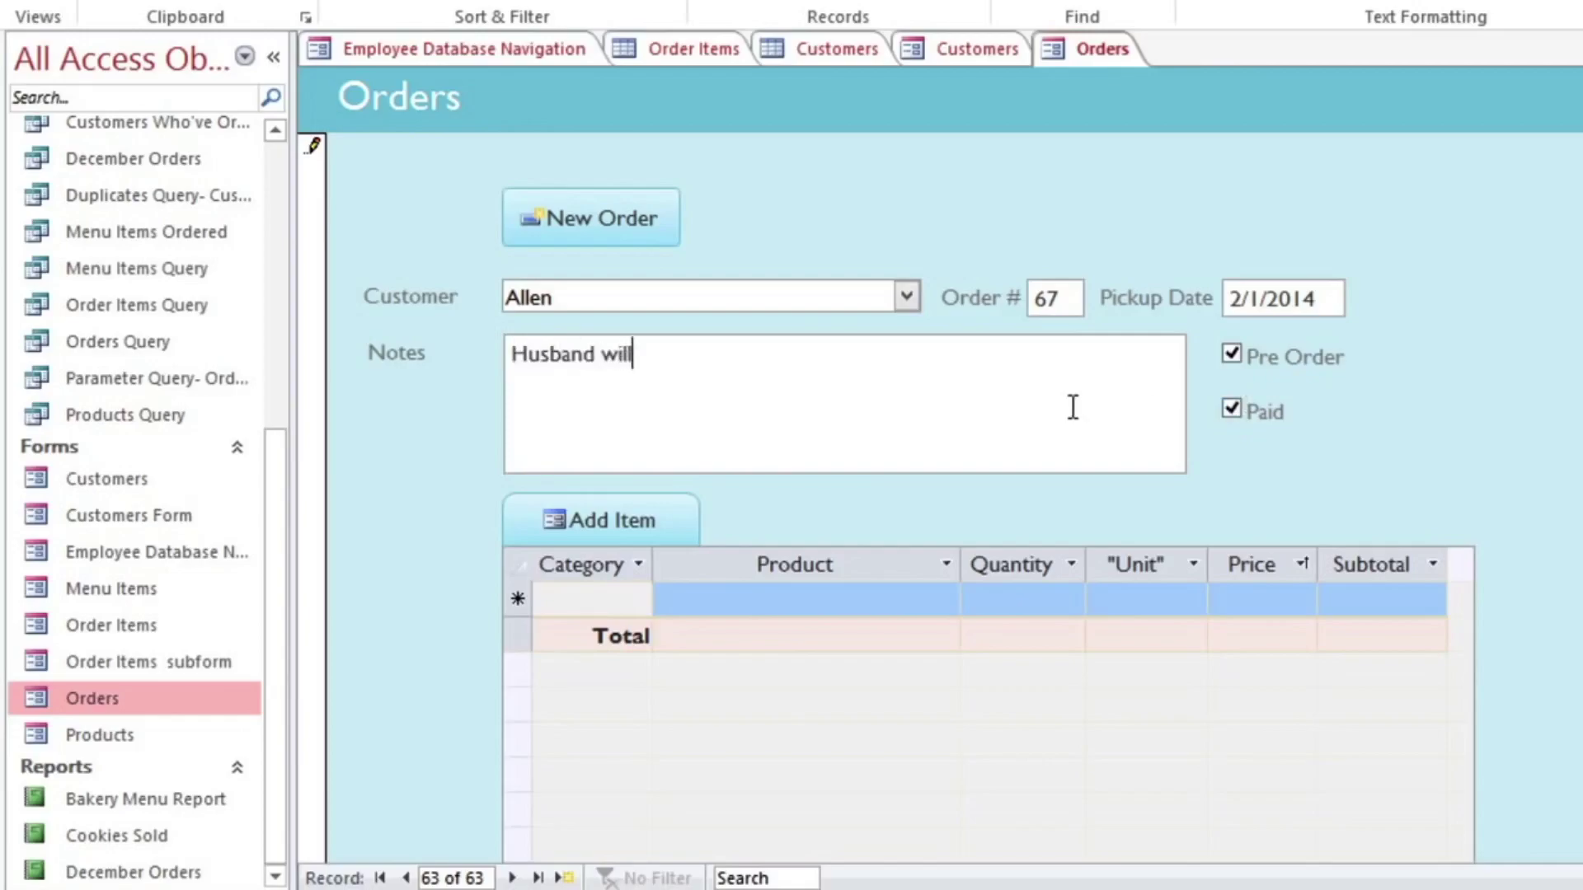
text( pick up)
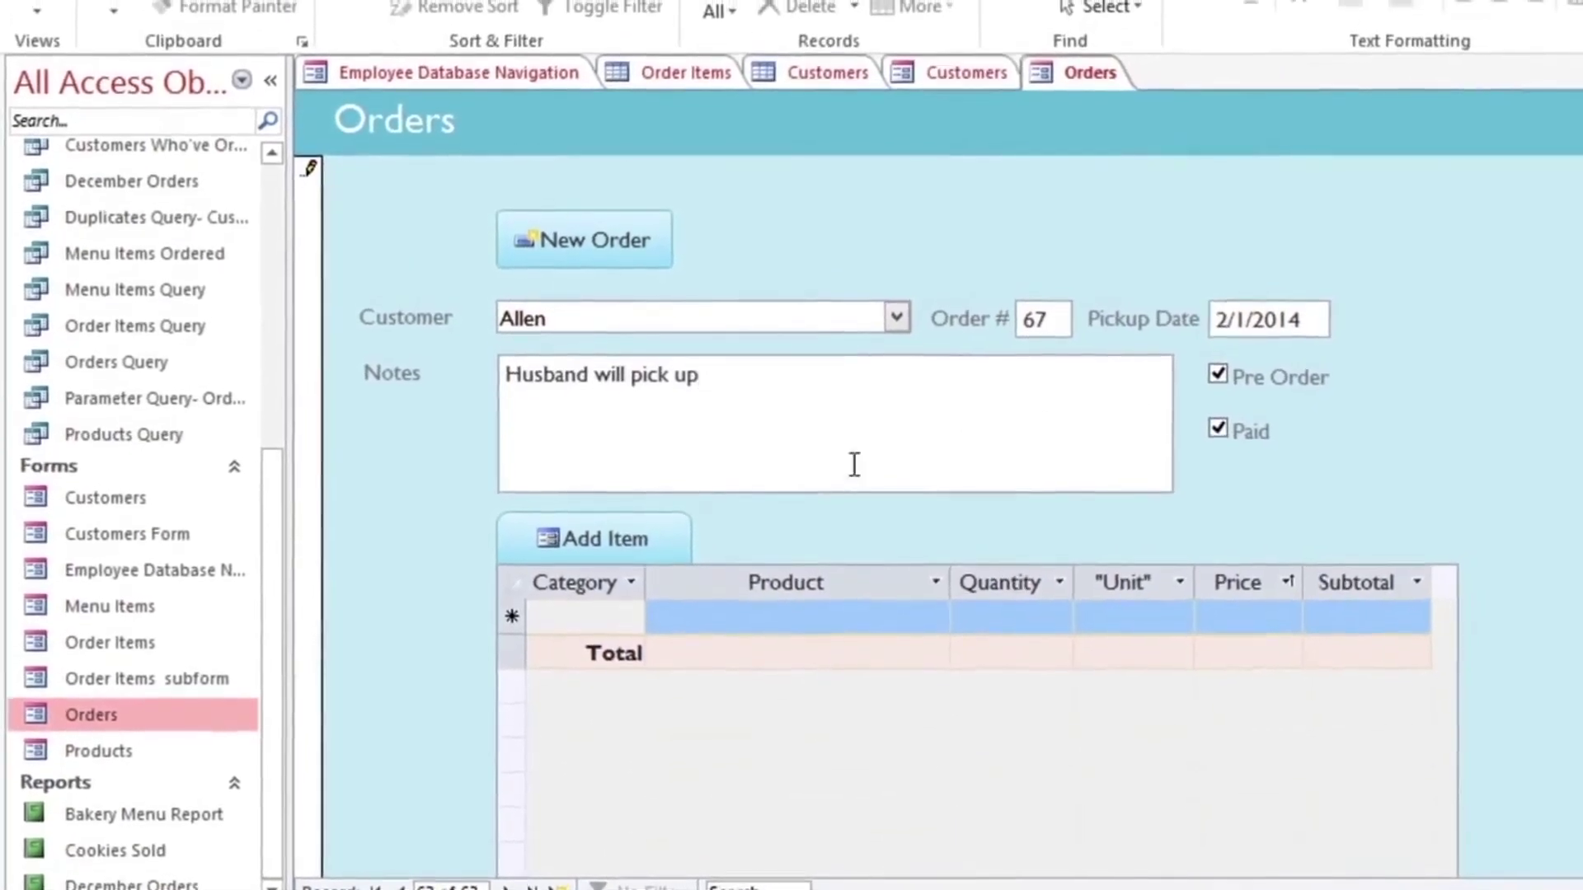
Step: Add 2 Carrot Cakes to order 67 and refresh to show the item
click(617, 541)
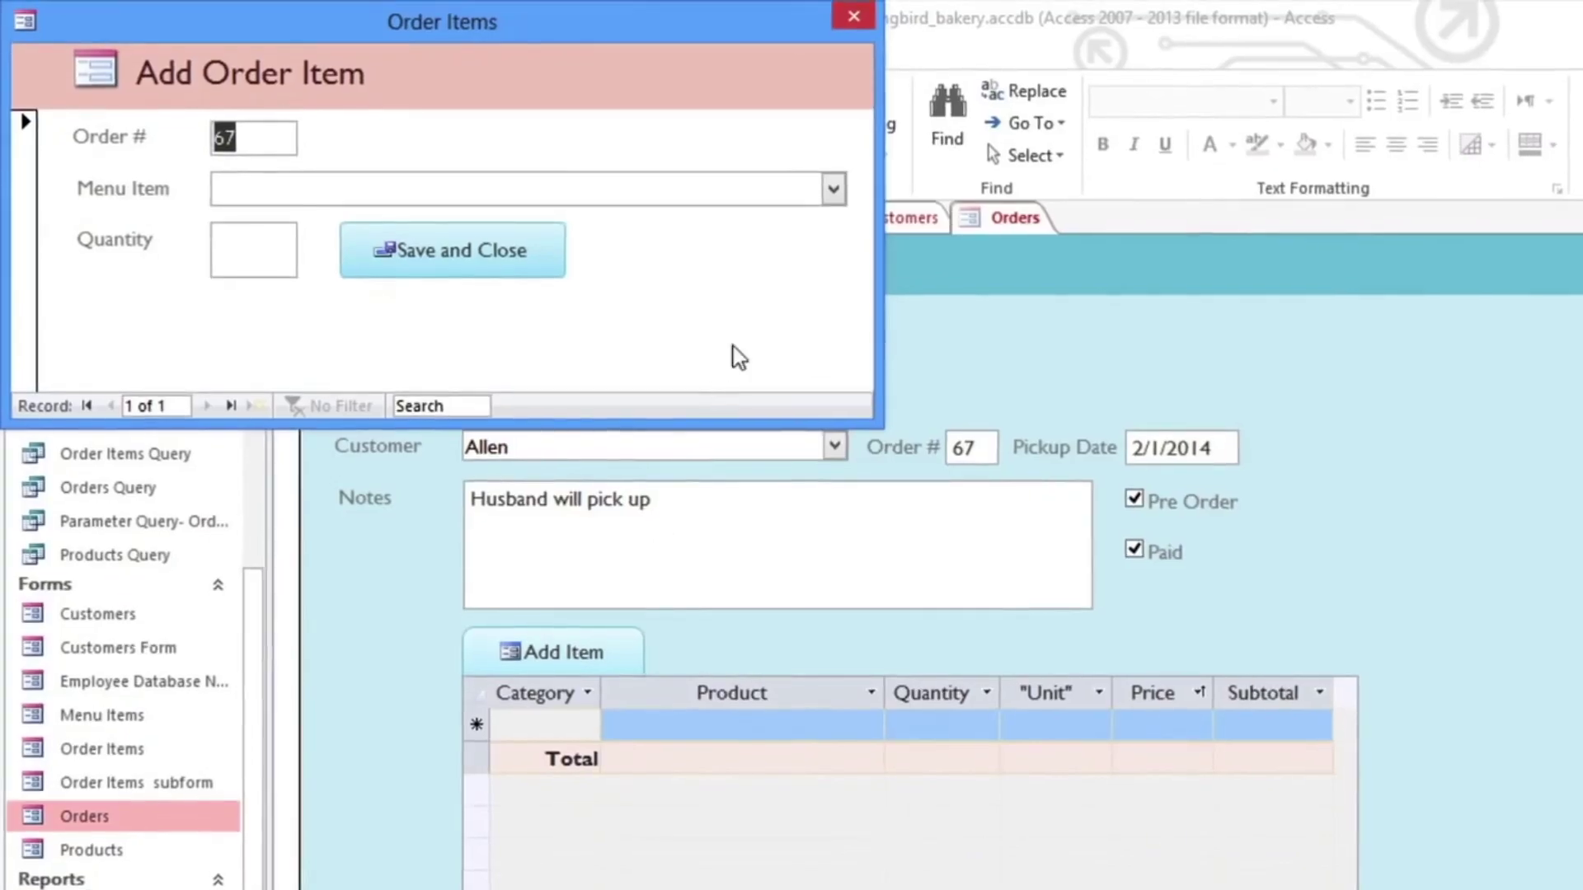
click(834, 188)
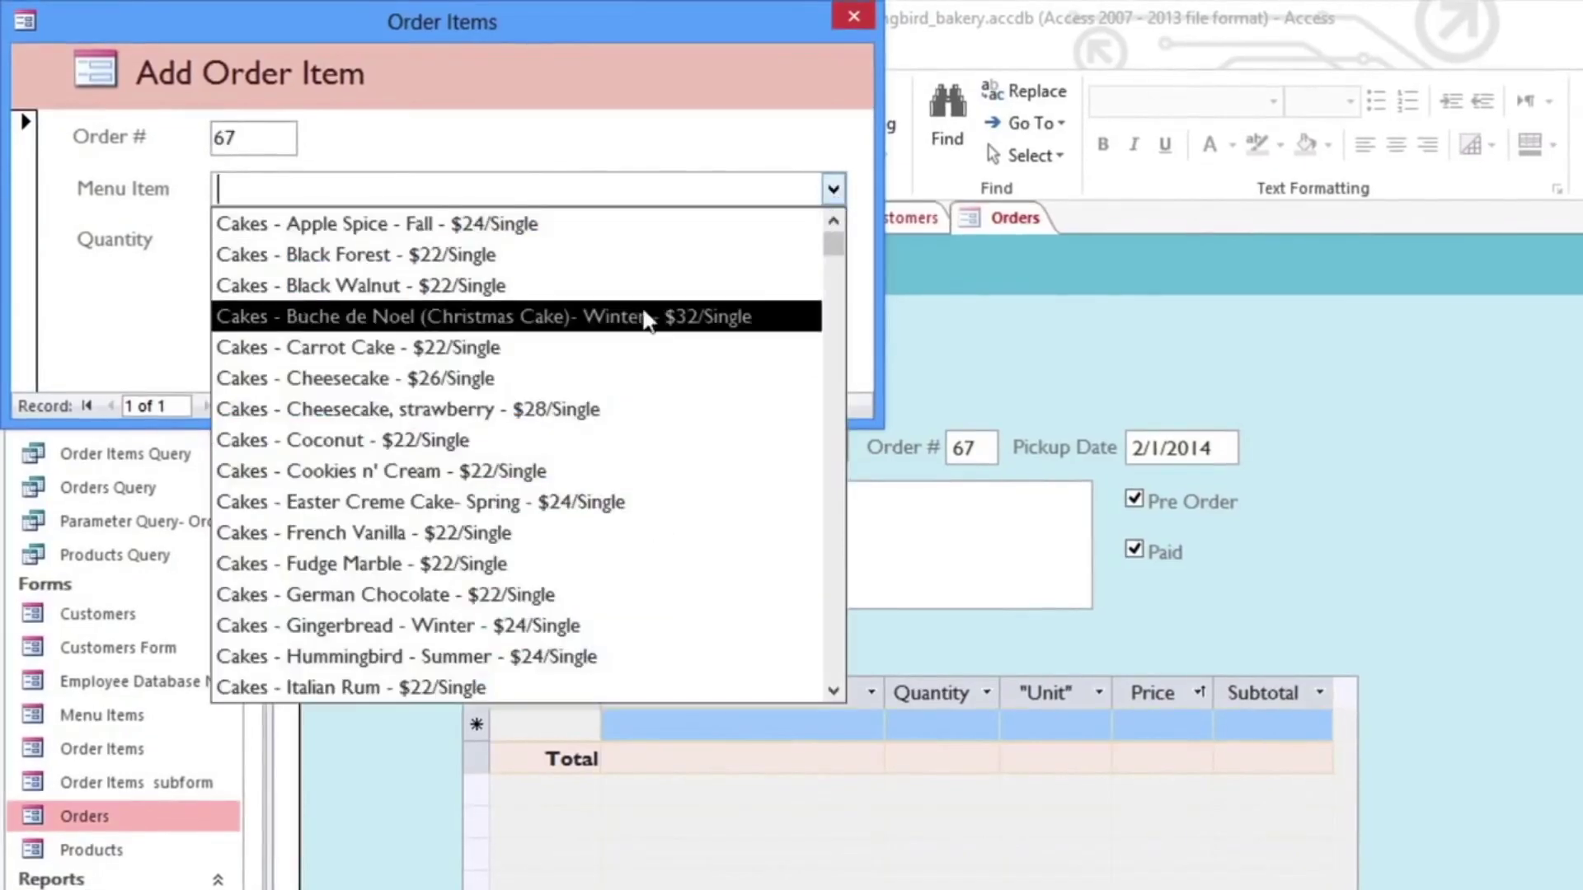
click(572, 348)
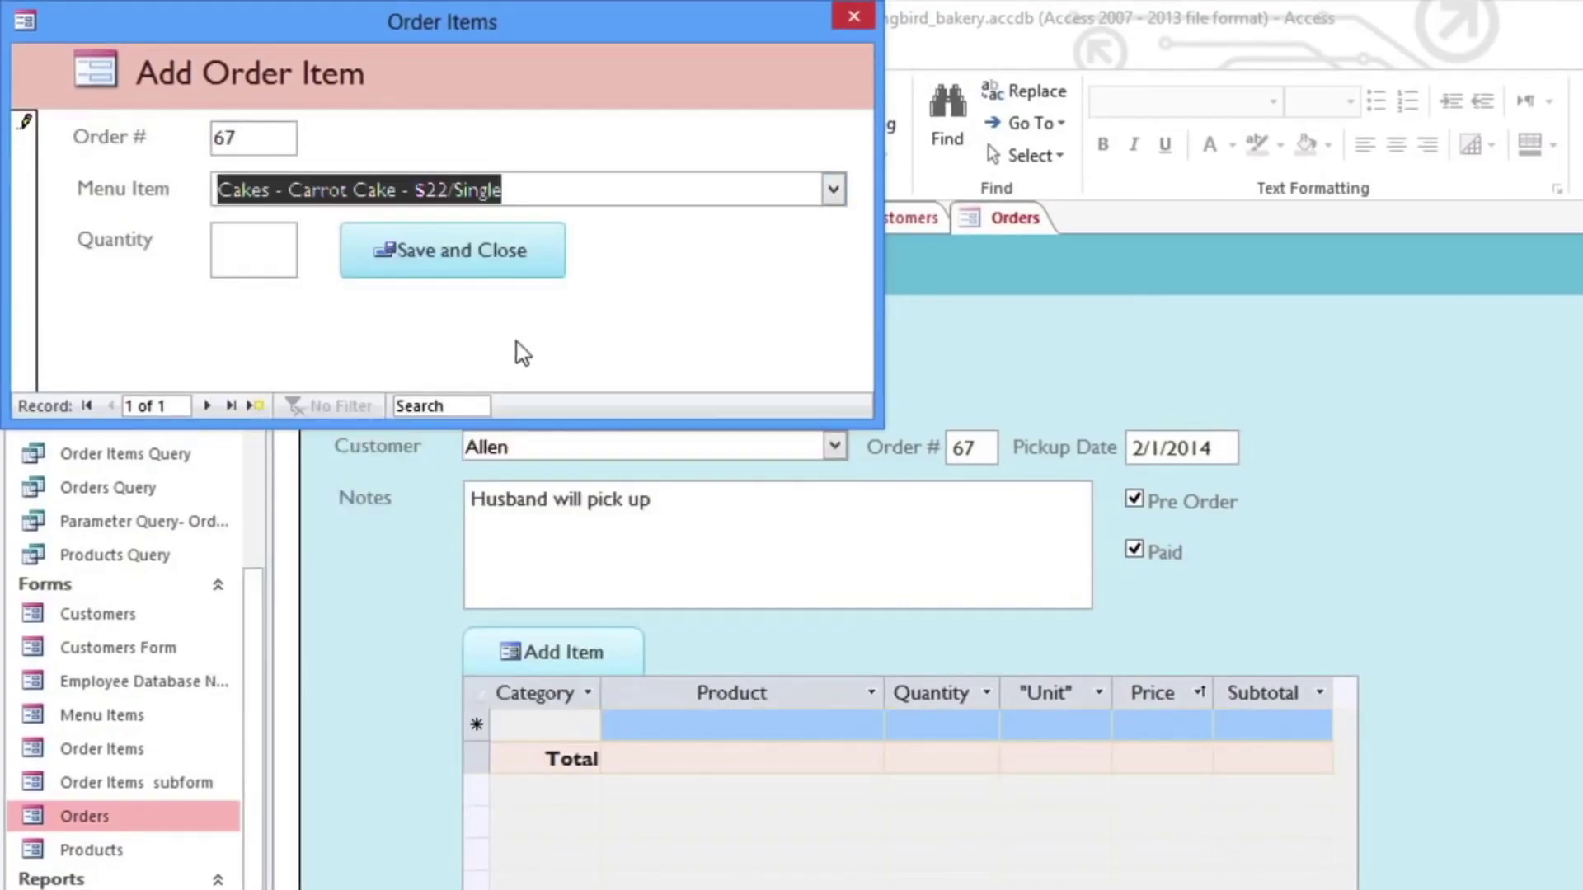
click(256, 266)
text(2)
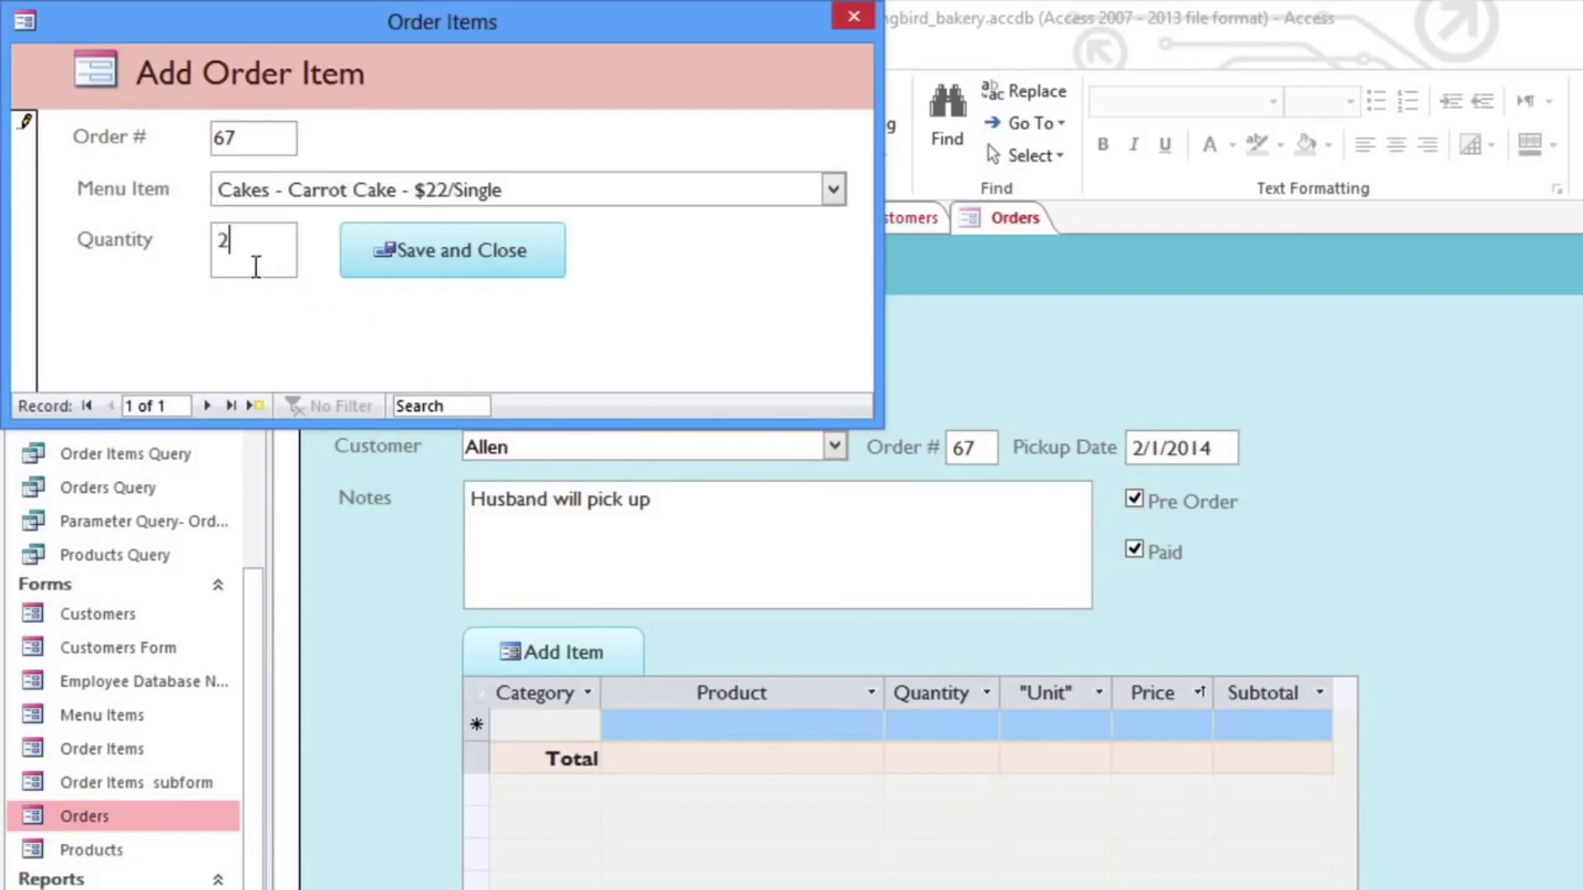
click(378, 269)
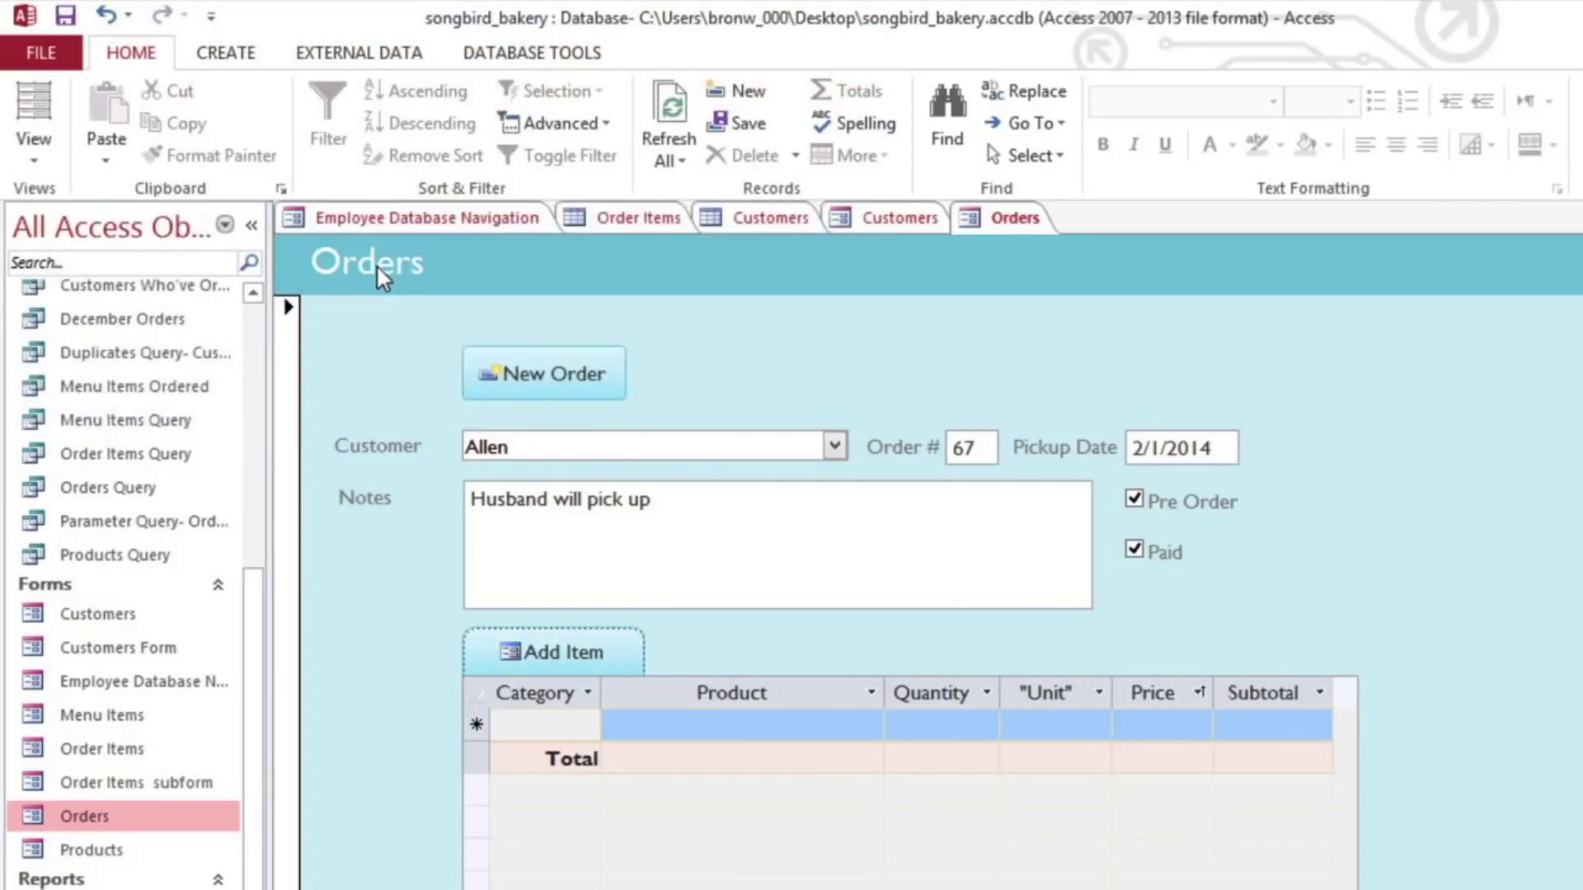
click(676, 155)
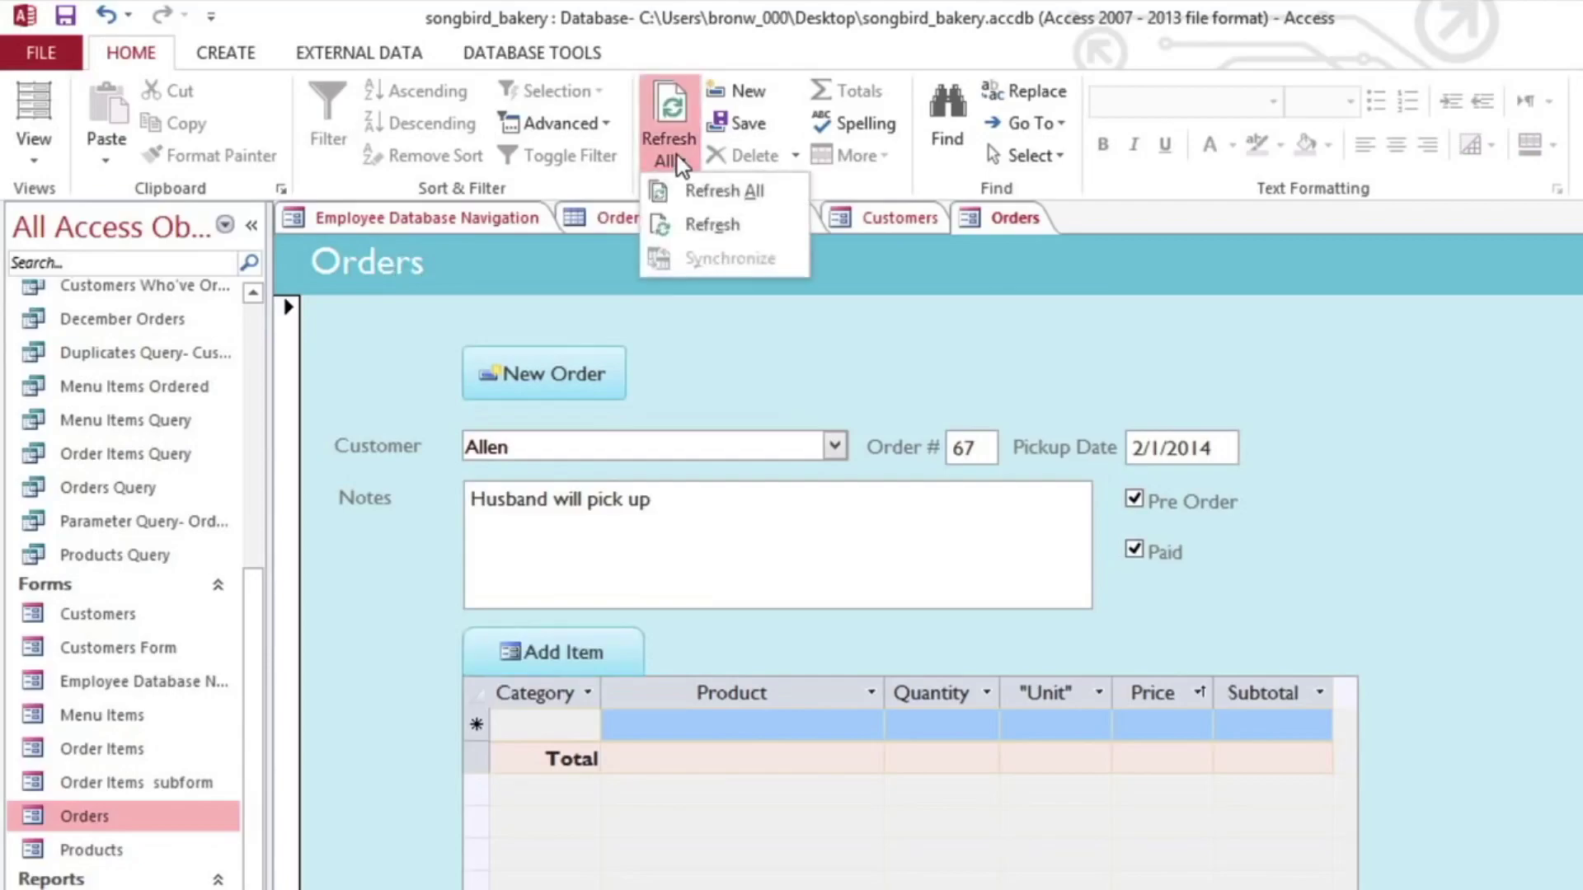
click(664, 223)
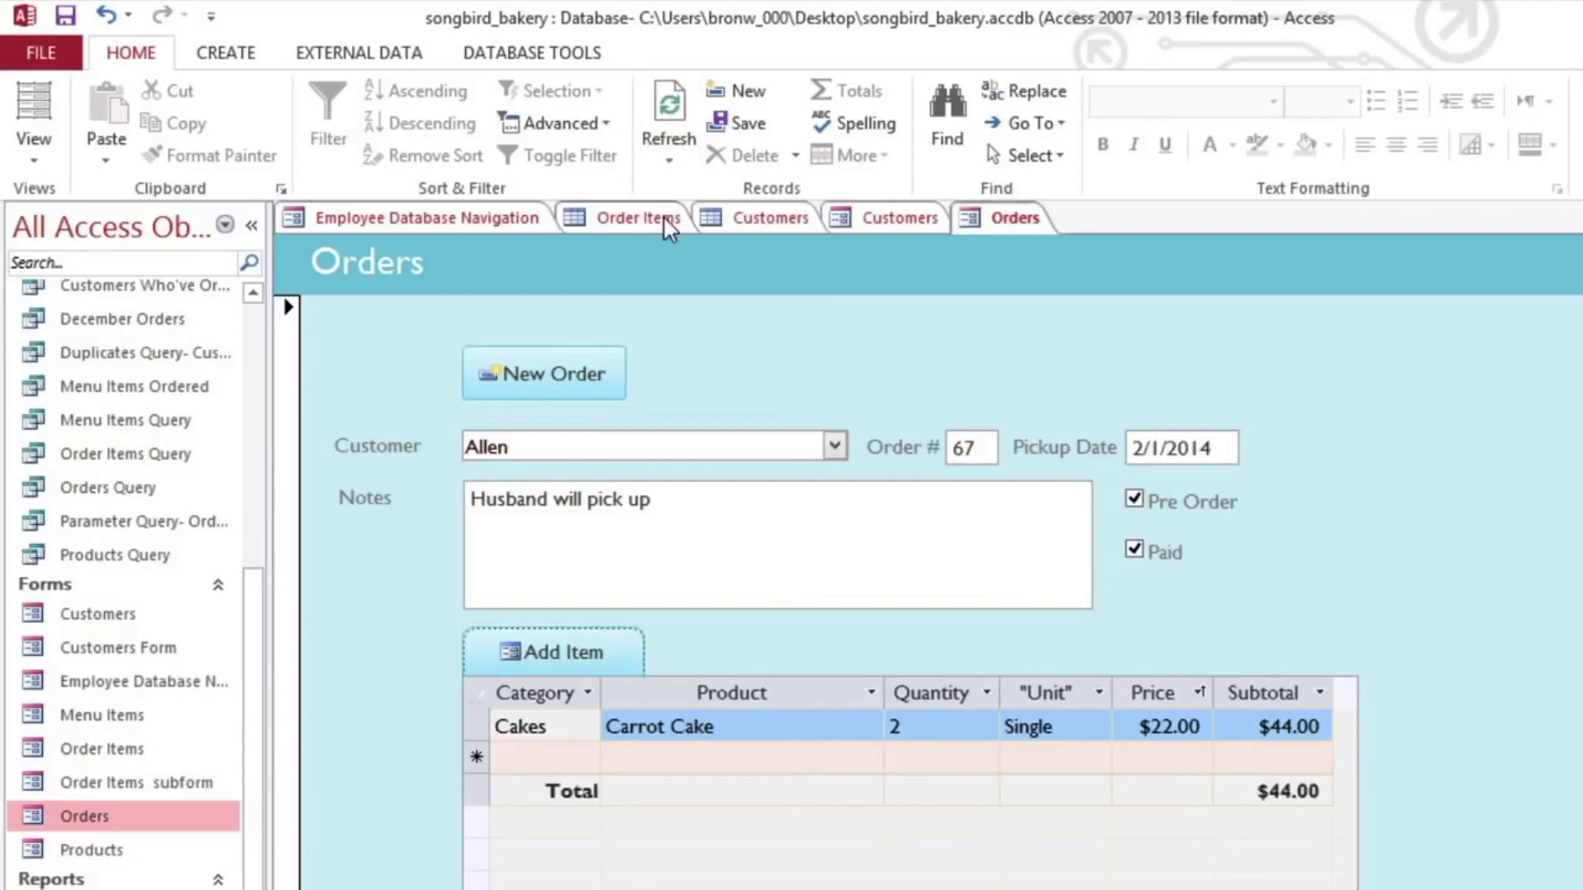
Step: Add 1 Black Forest to order 67 as a second item
click(551, 654)
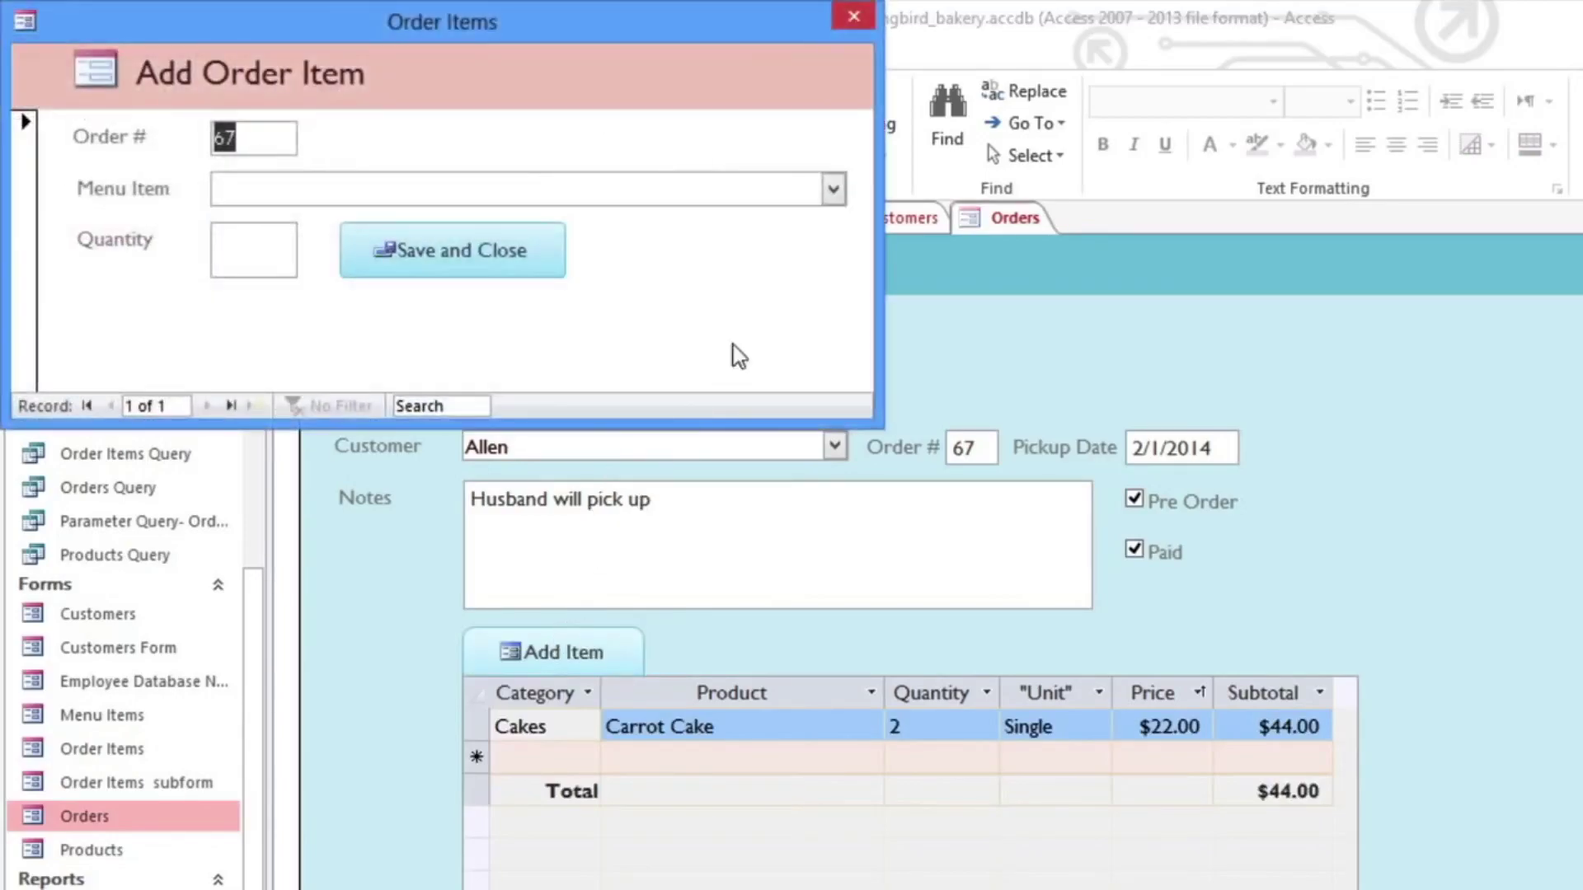
click(833, 189)
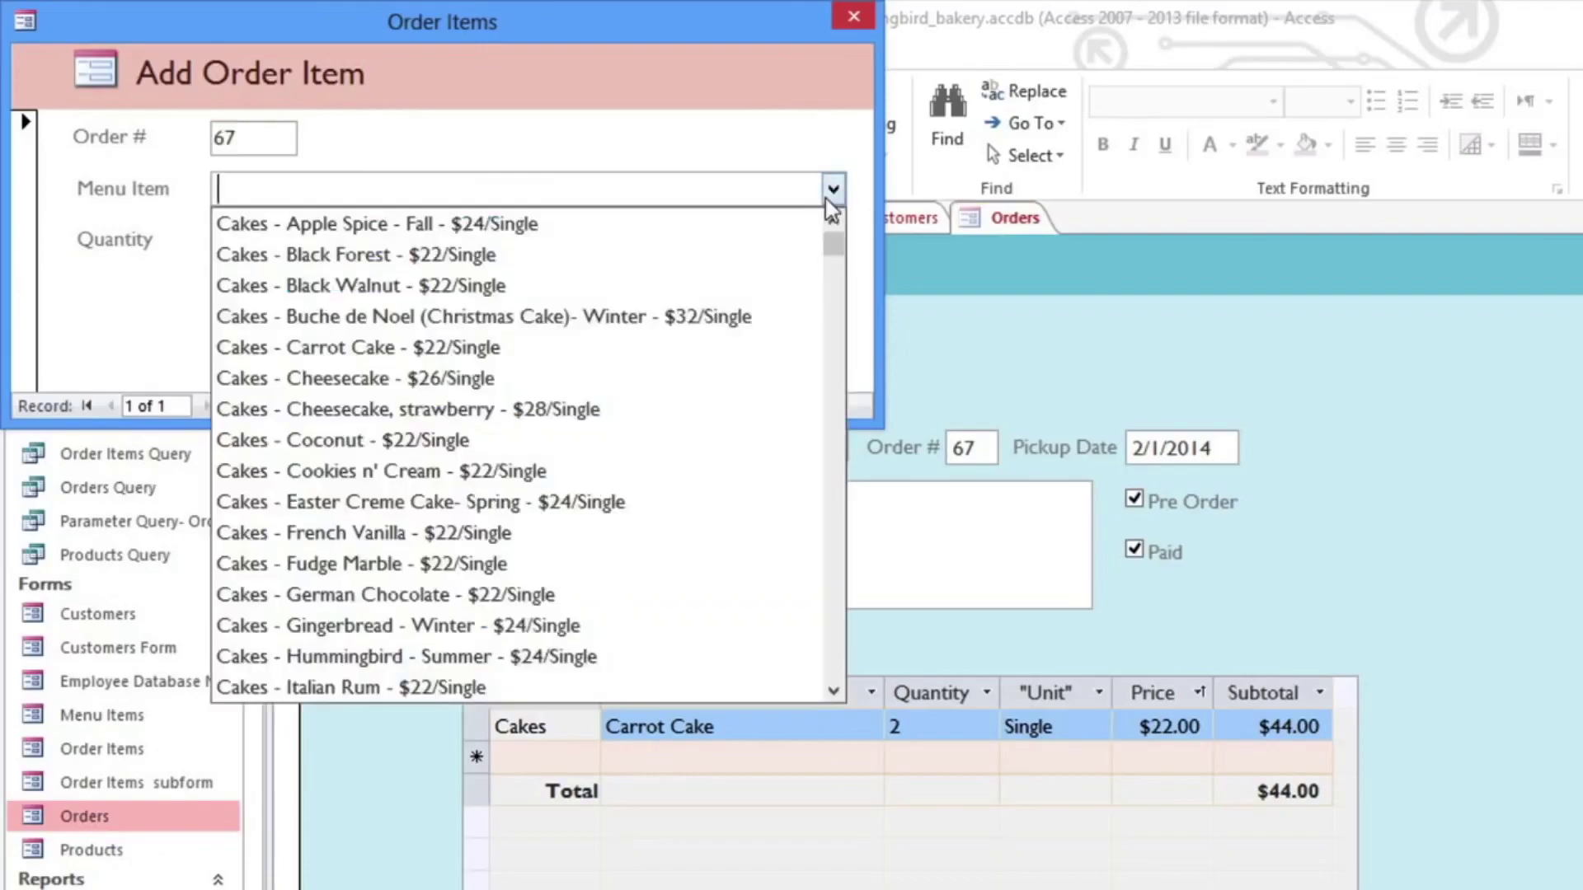
click(765, 254)
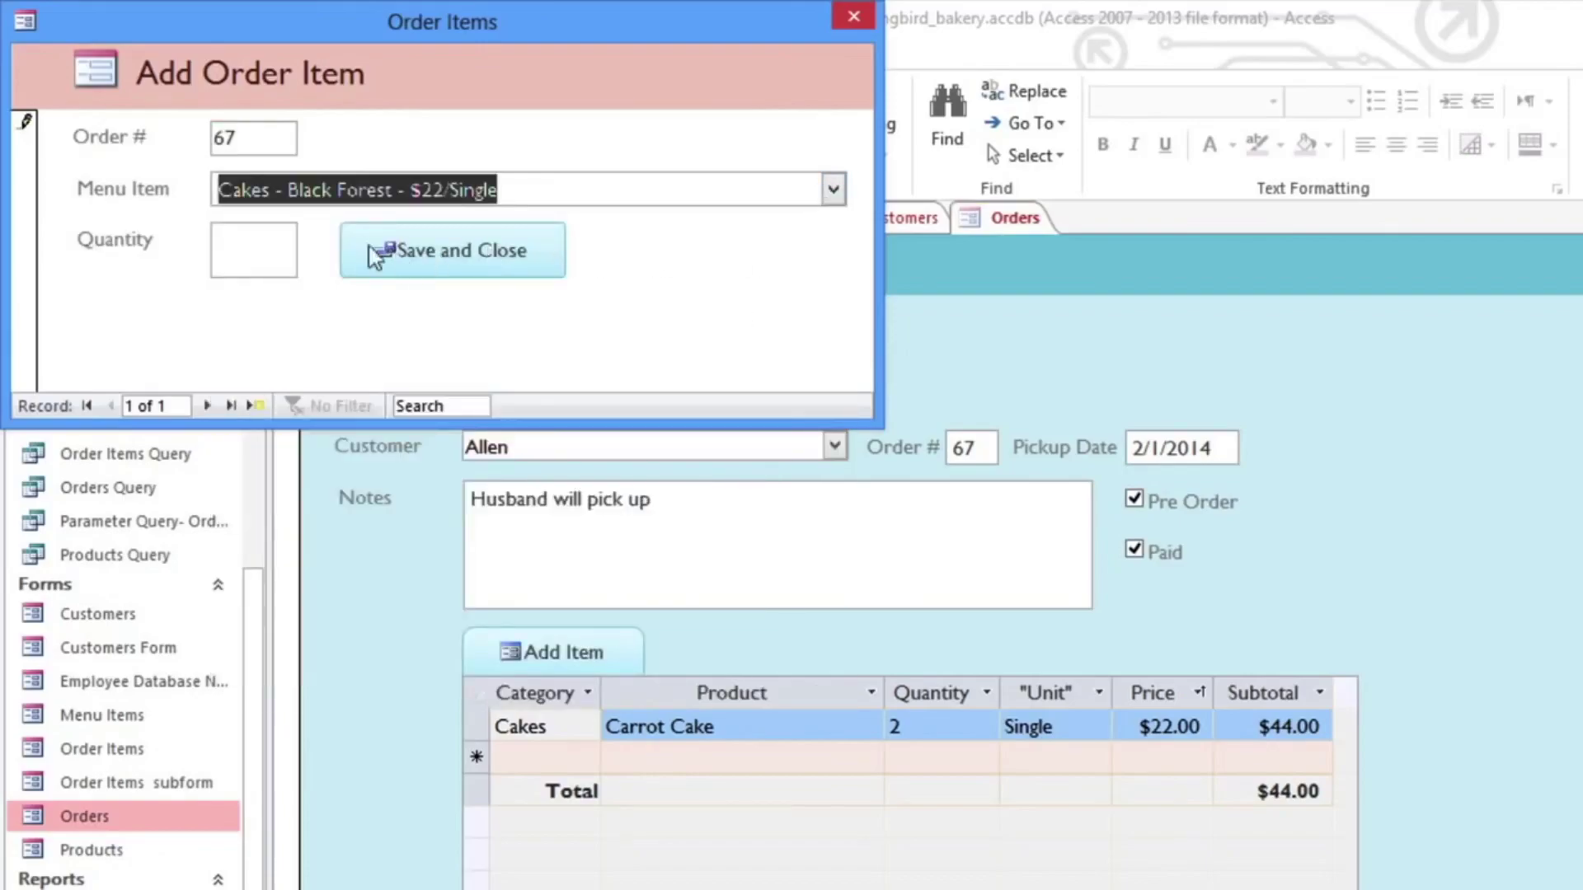
click(276, 245)
text(1)
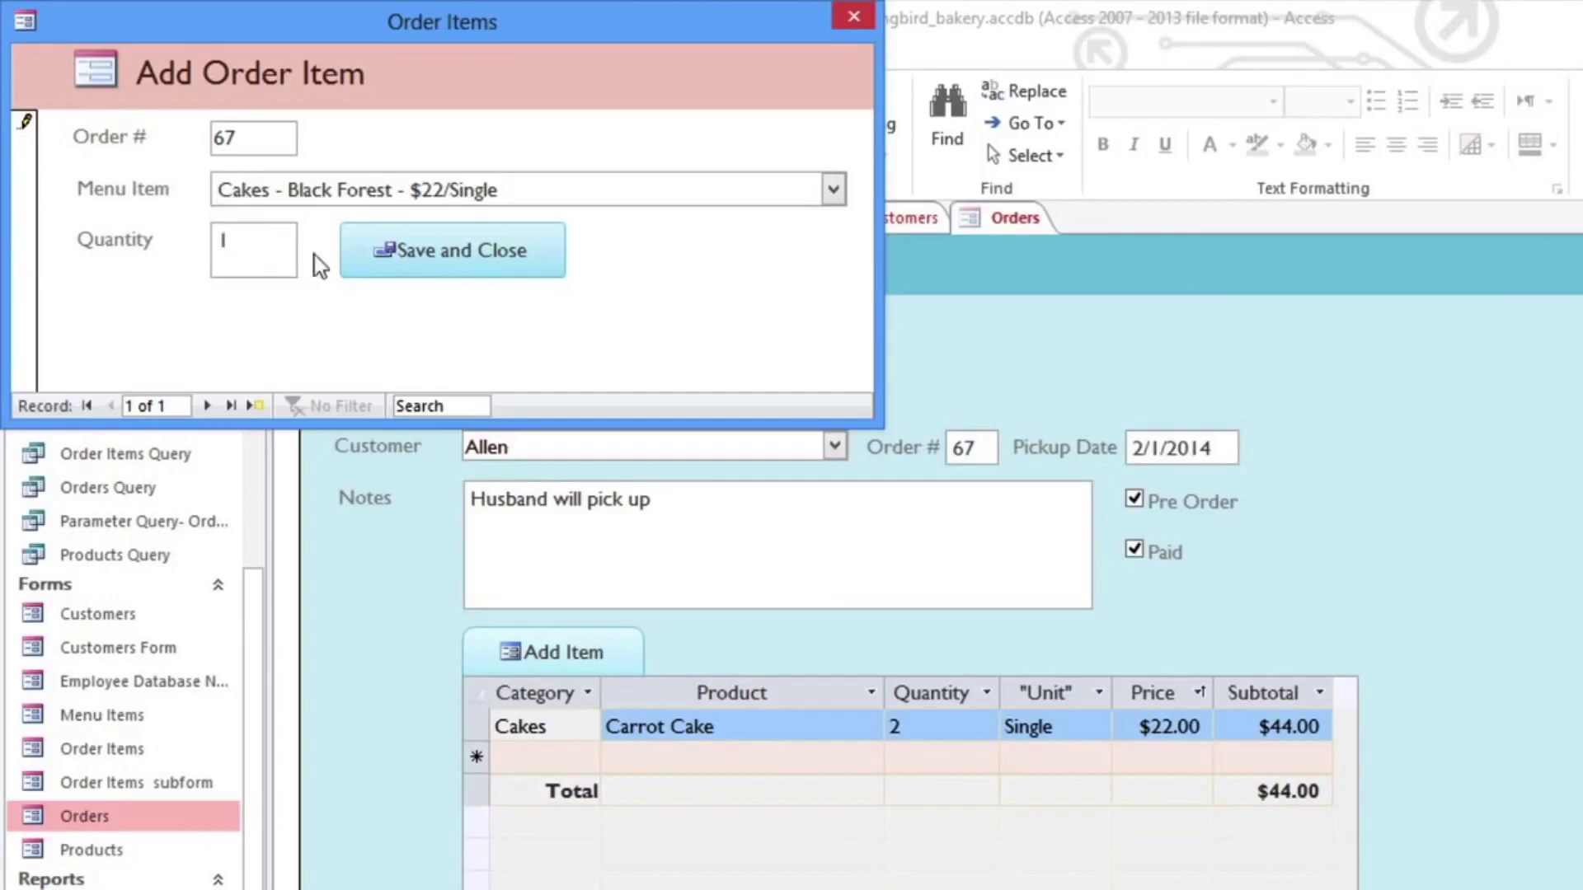
click(363, 259)
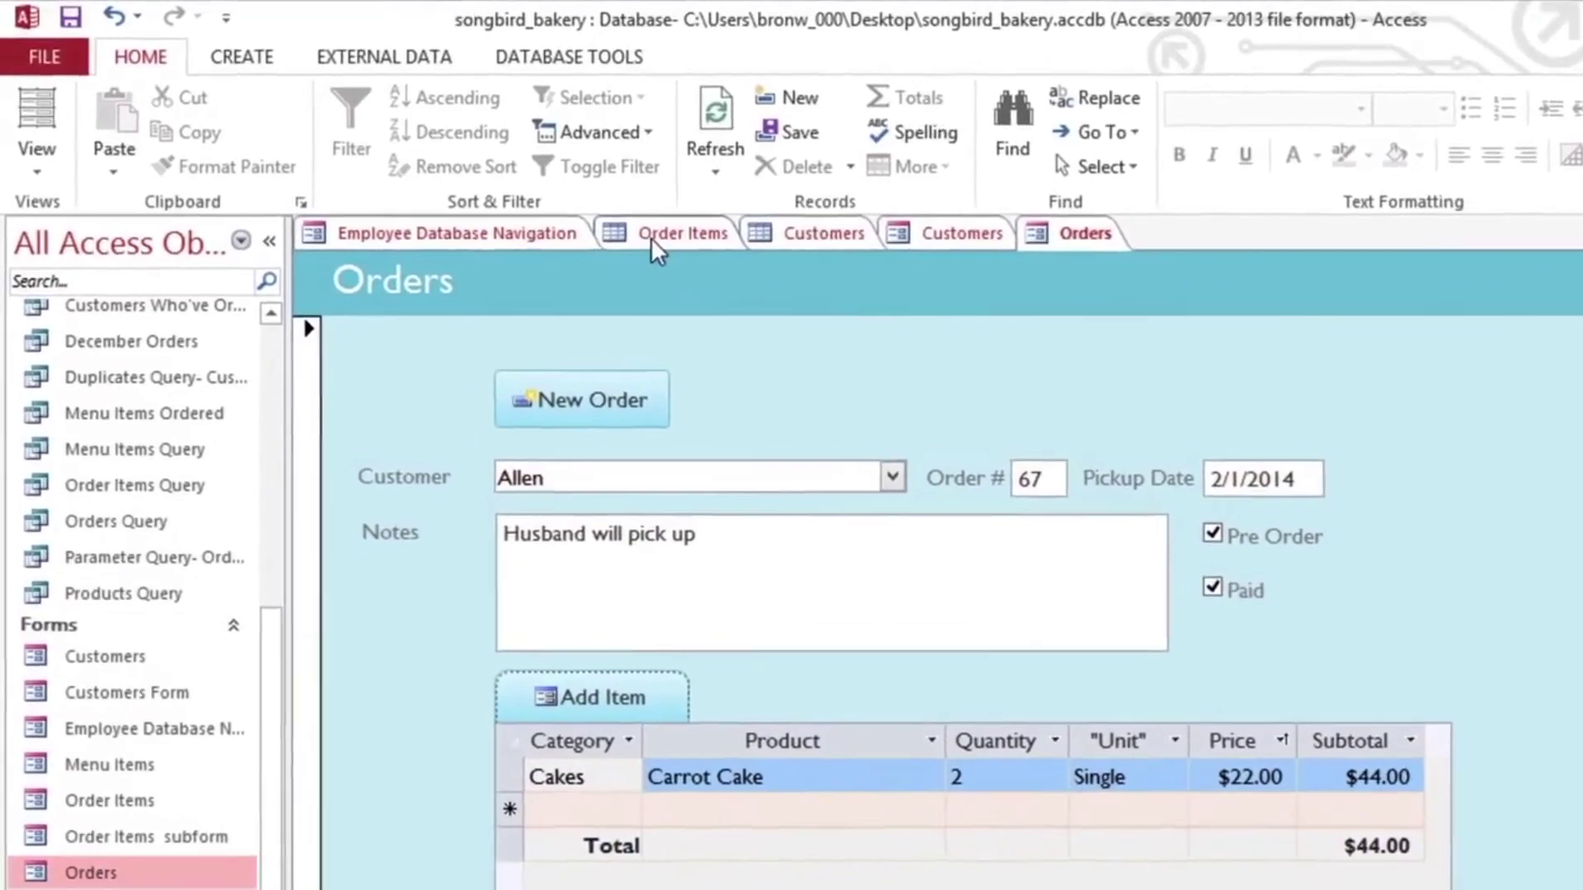
Step: Inspect the menu item and order IDs in the Order Items table
click(640, 234)
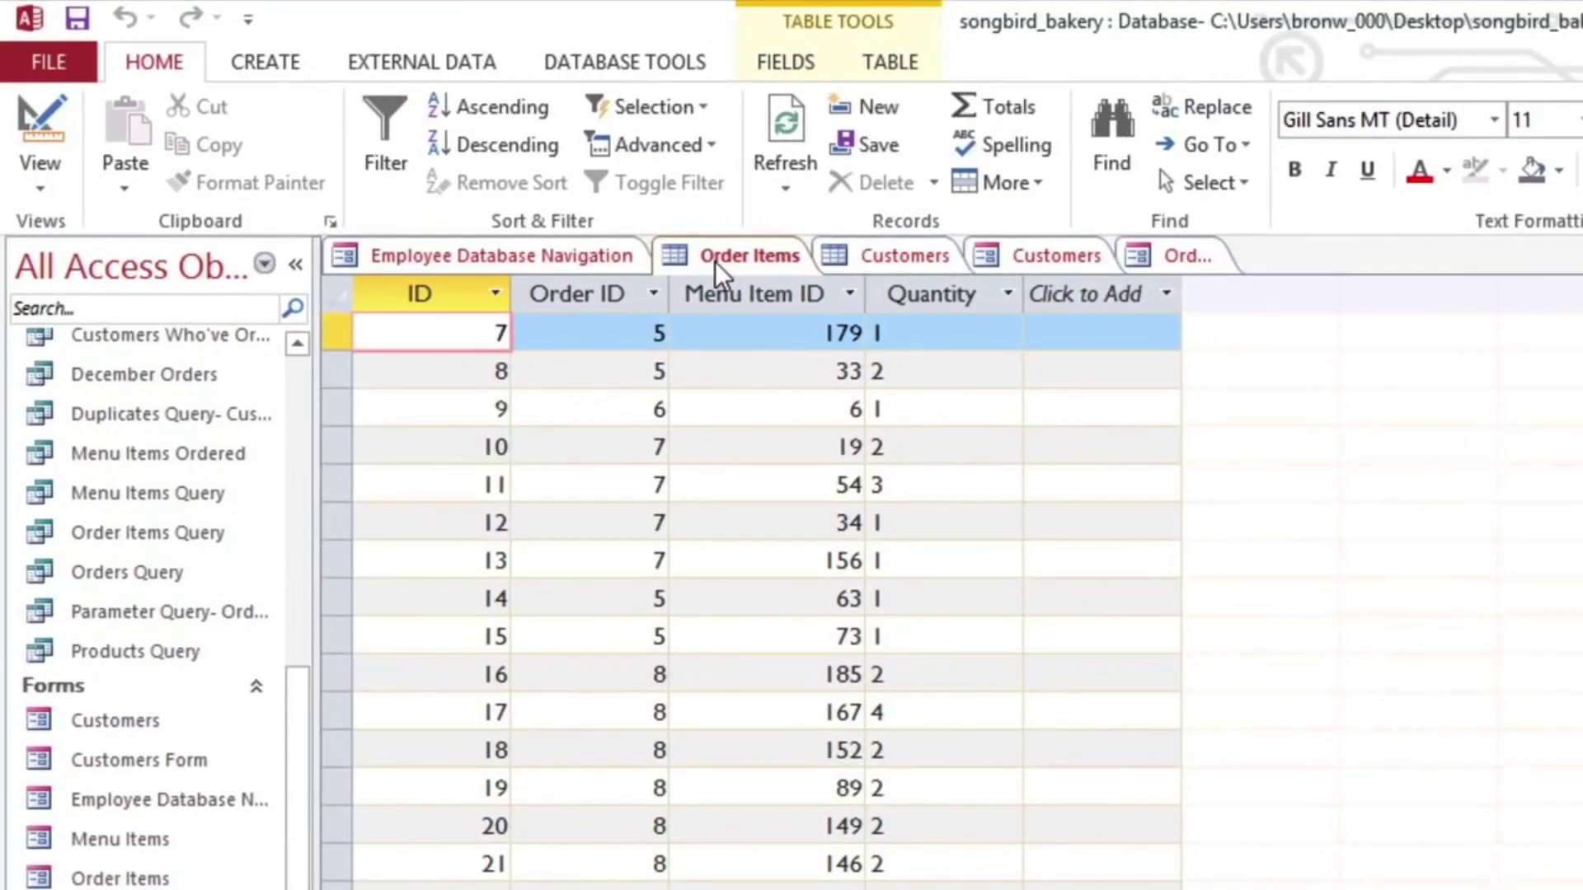
click(774, 561)
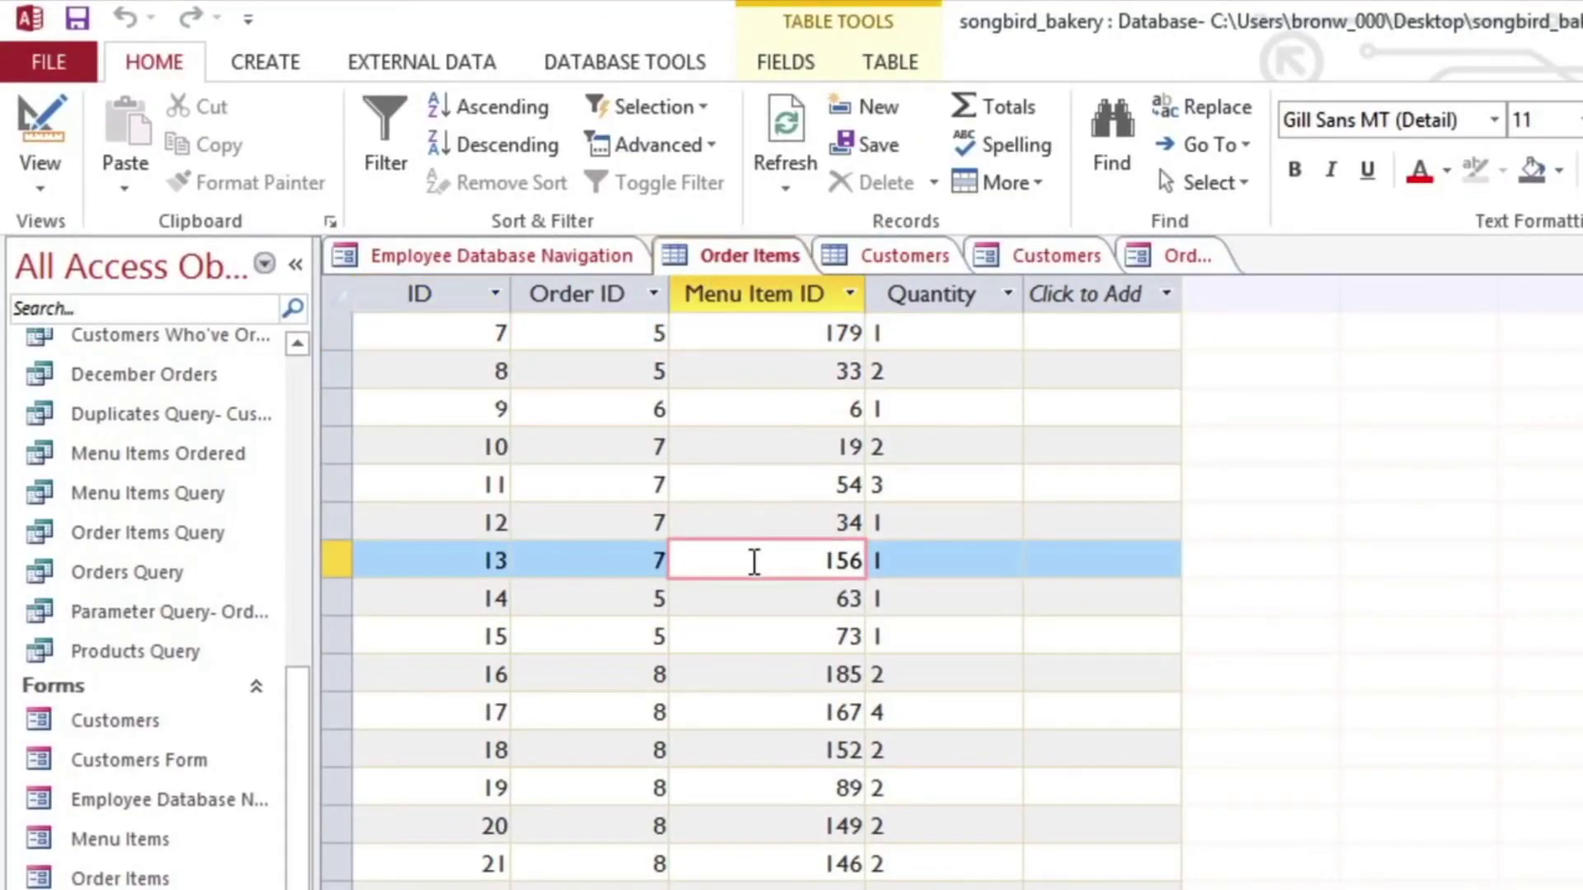
click(616, 561)
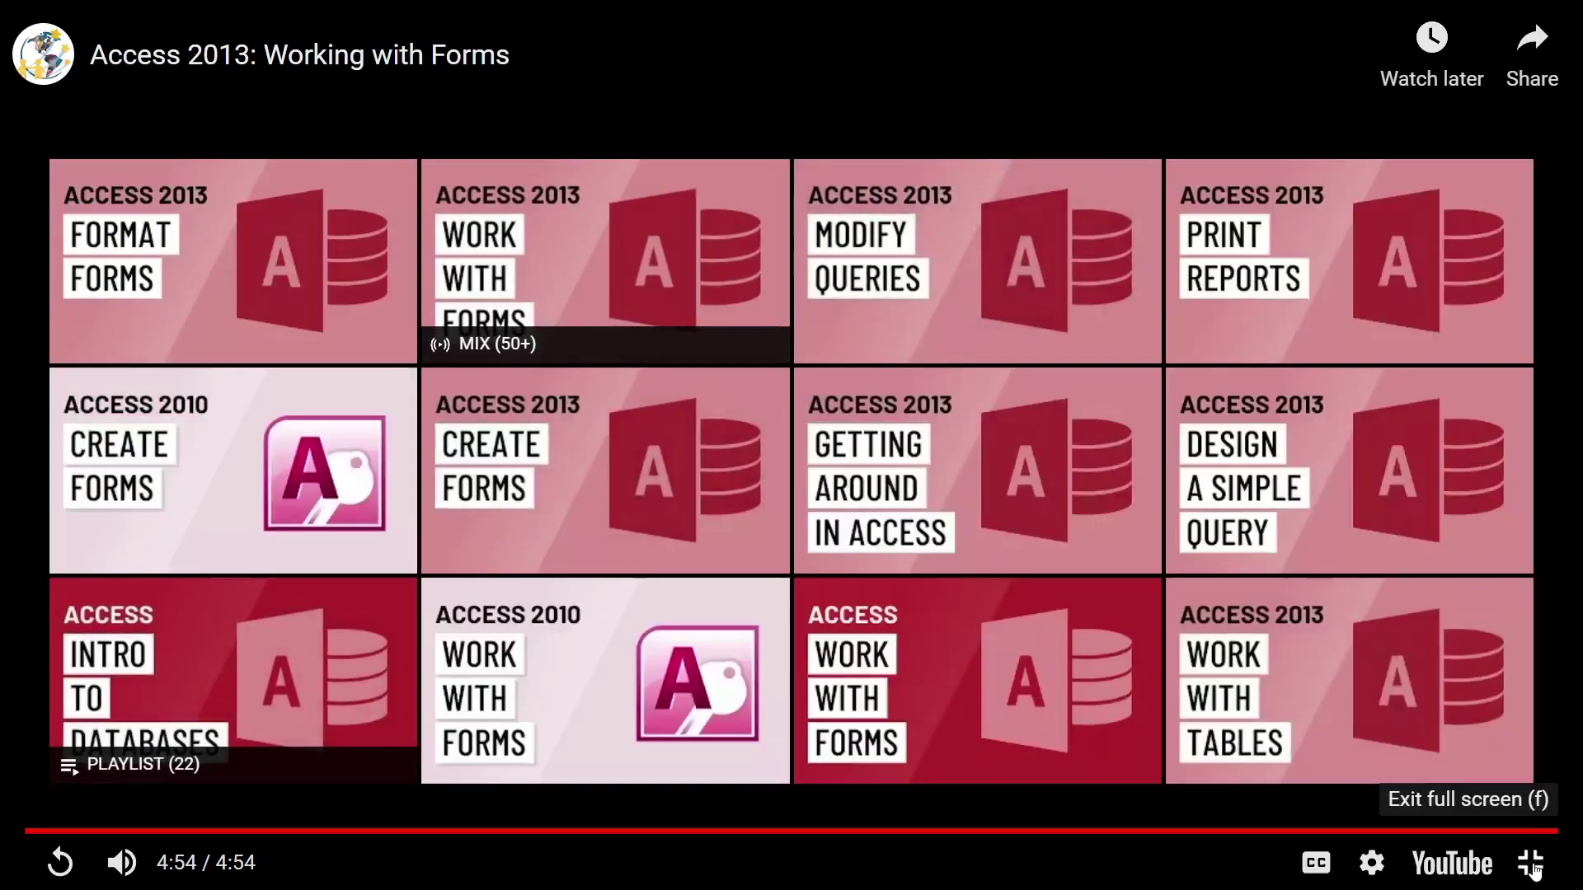
Step: Exit full-screen playback and bring the Access sample database window forward
click(1532, 864)
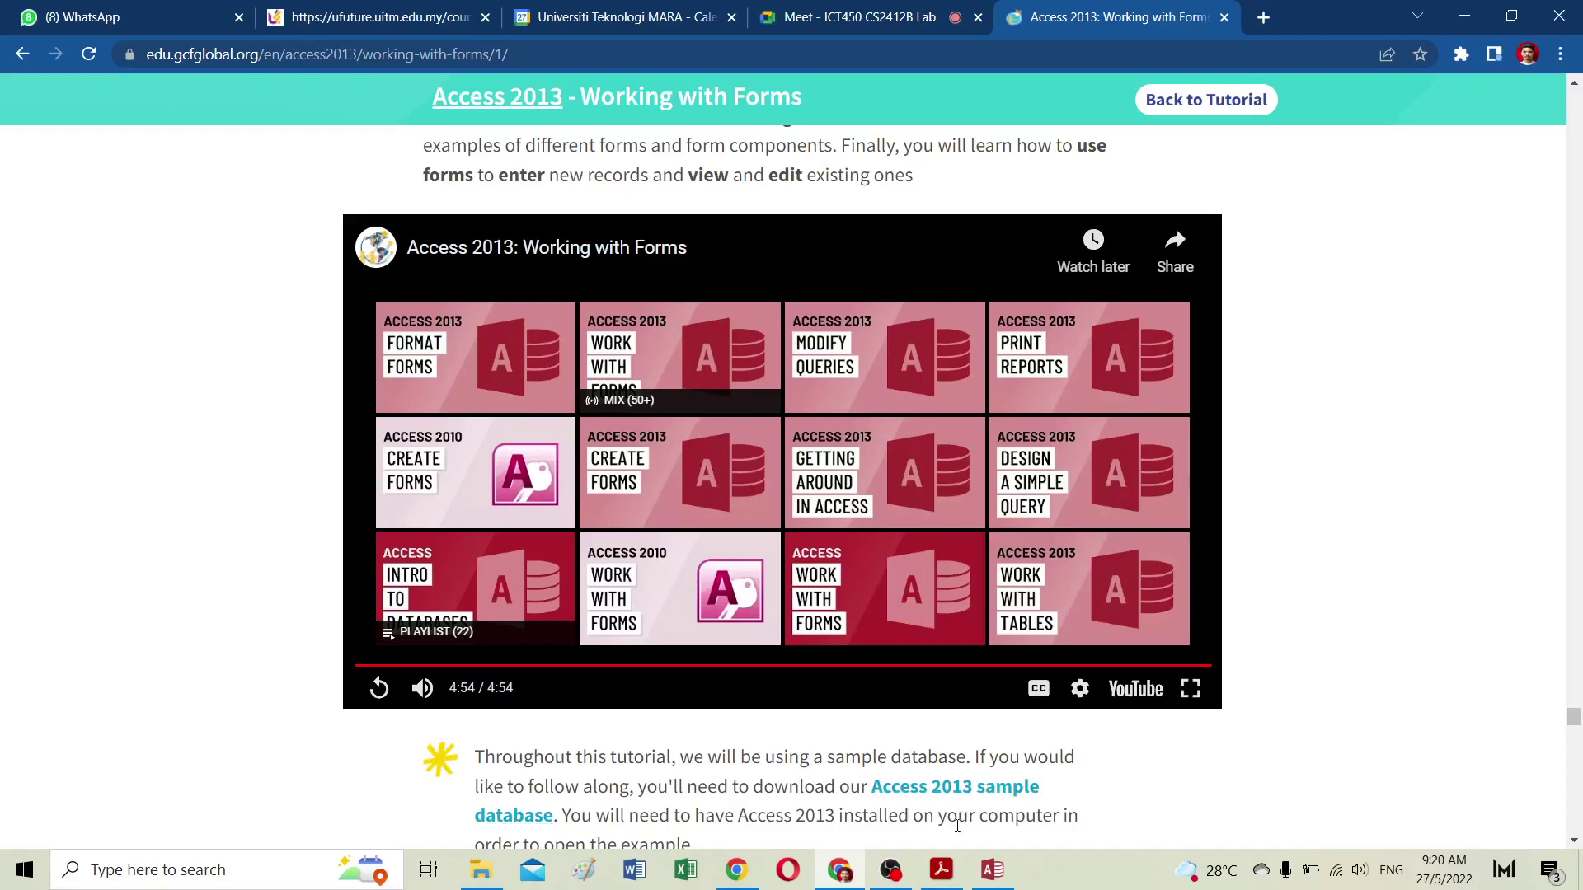
mouse_move(992, 869)
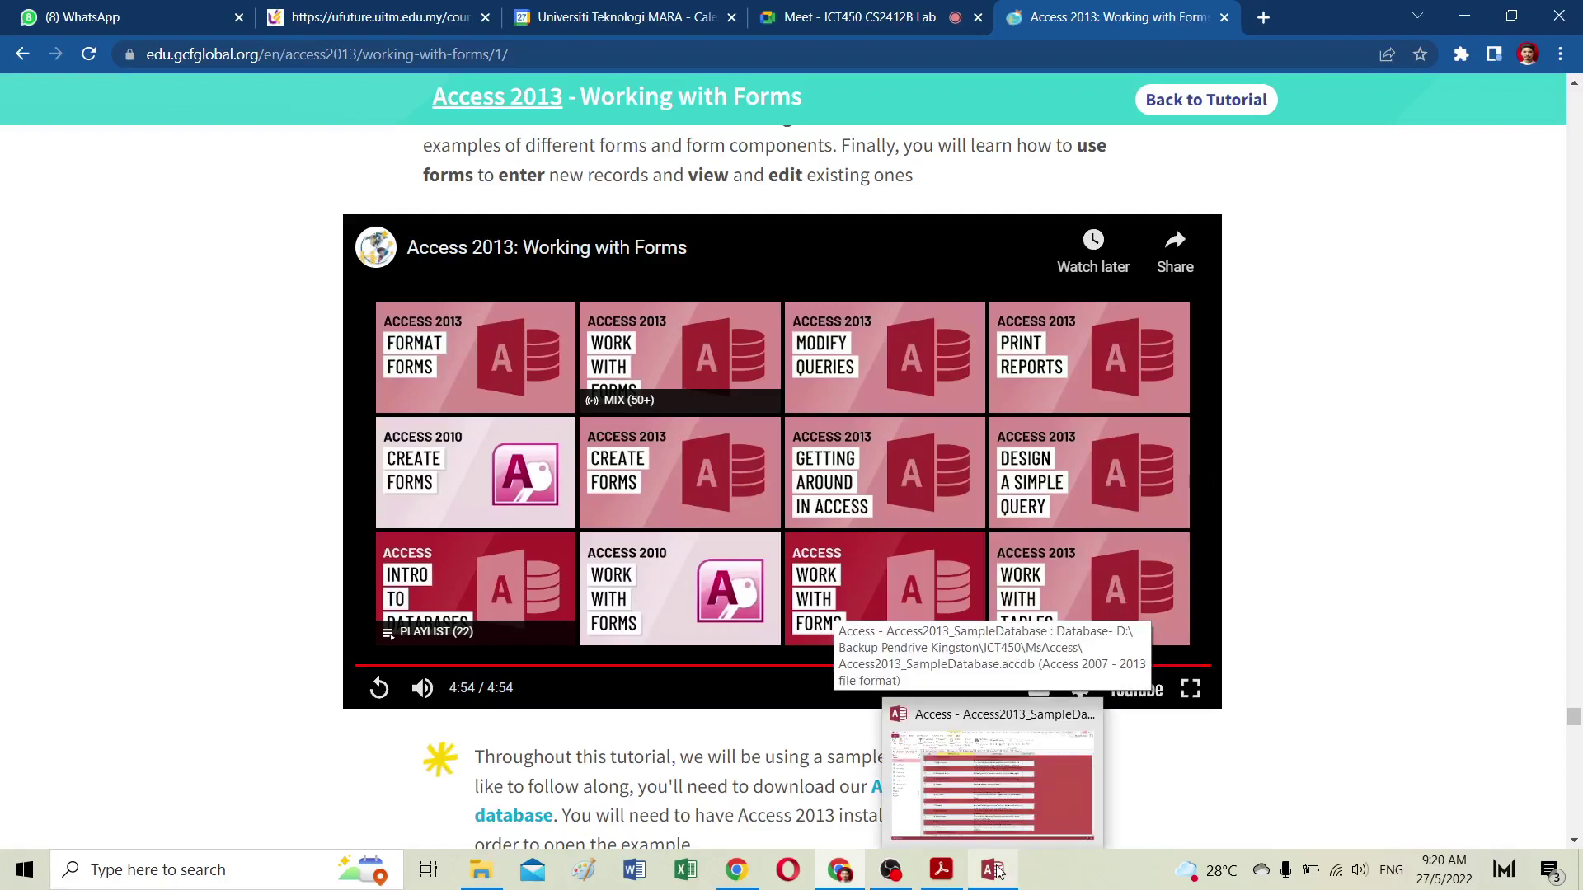
click(1014, 783)
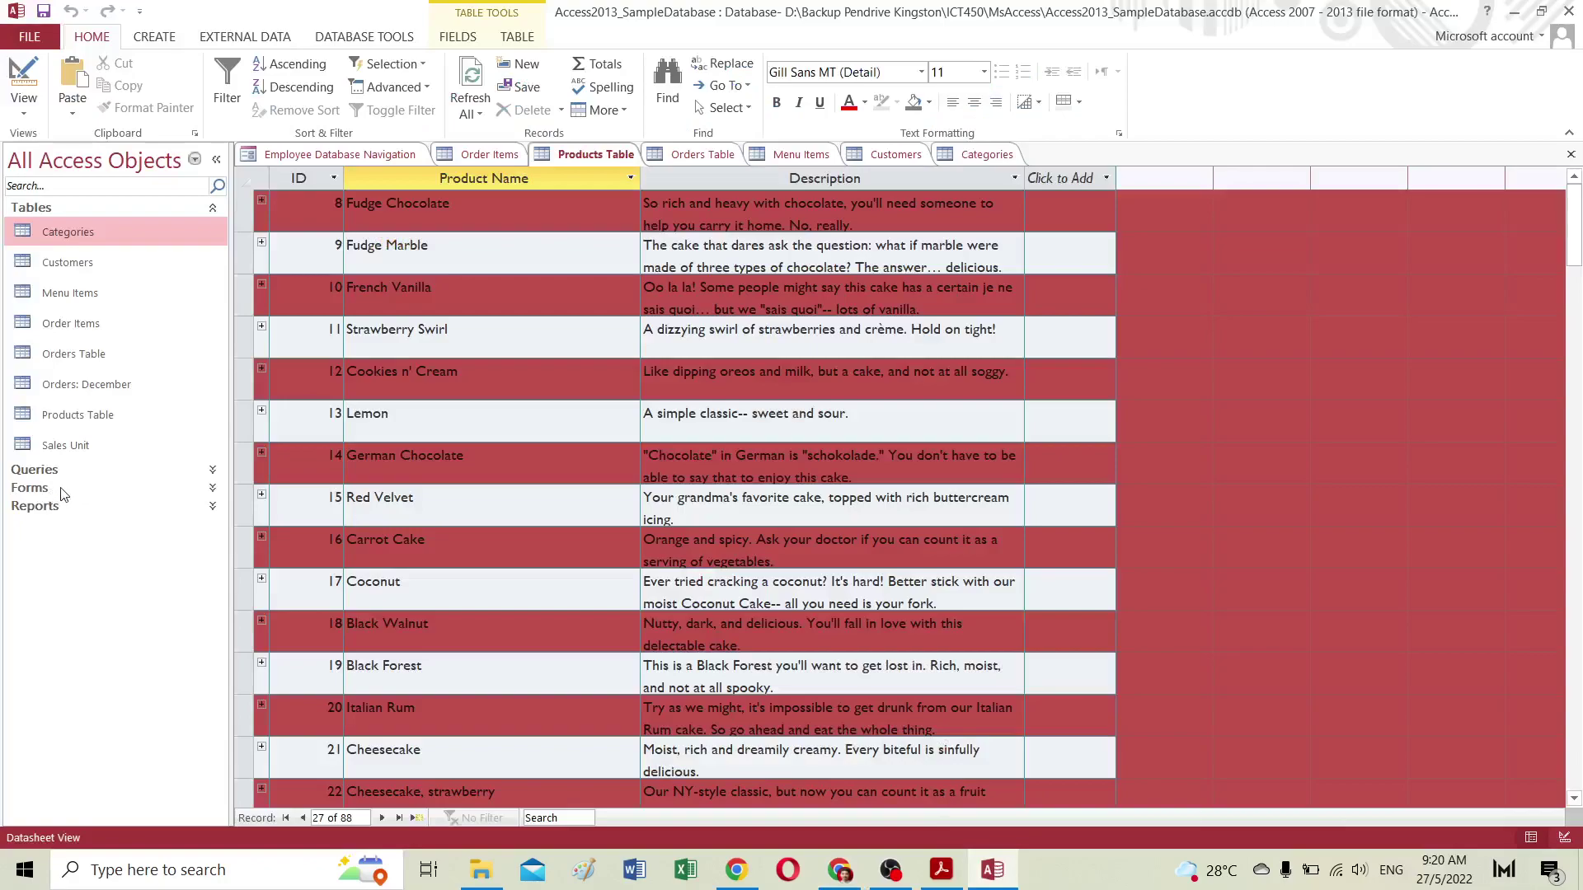
Step: Back in the sample database, expand the Forms group and open the Customers table
click(213, 491)
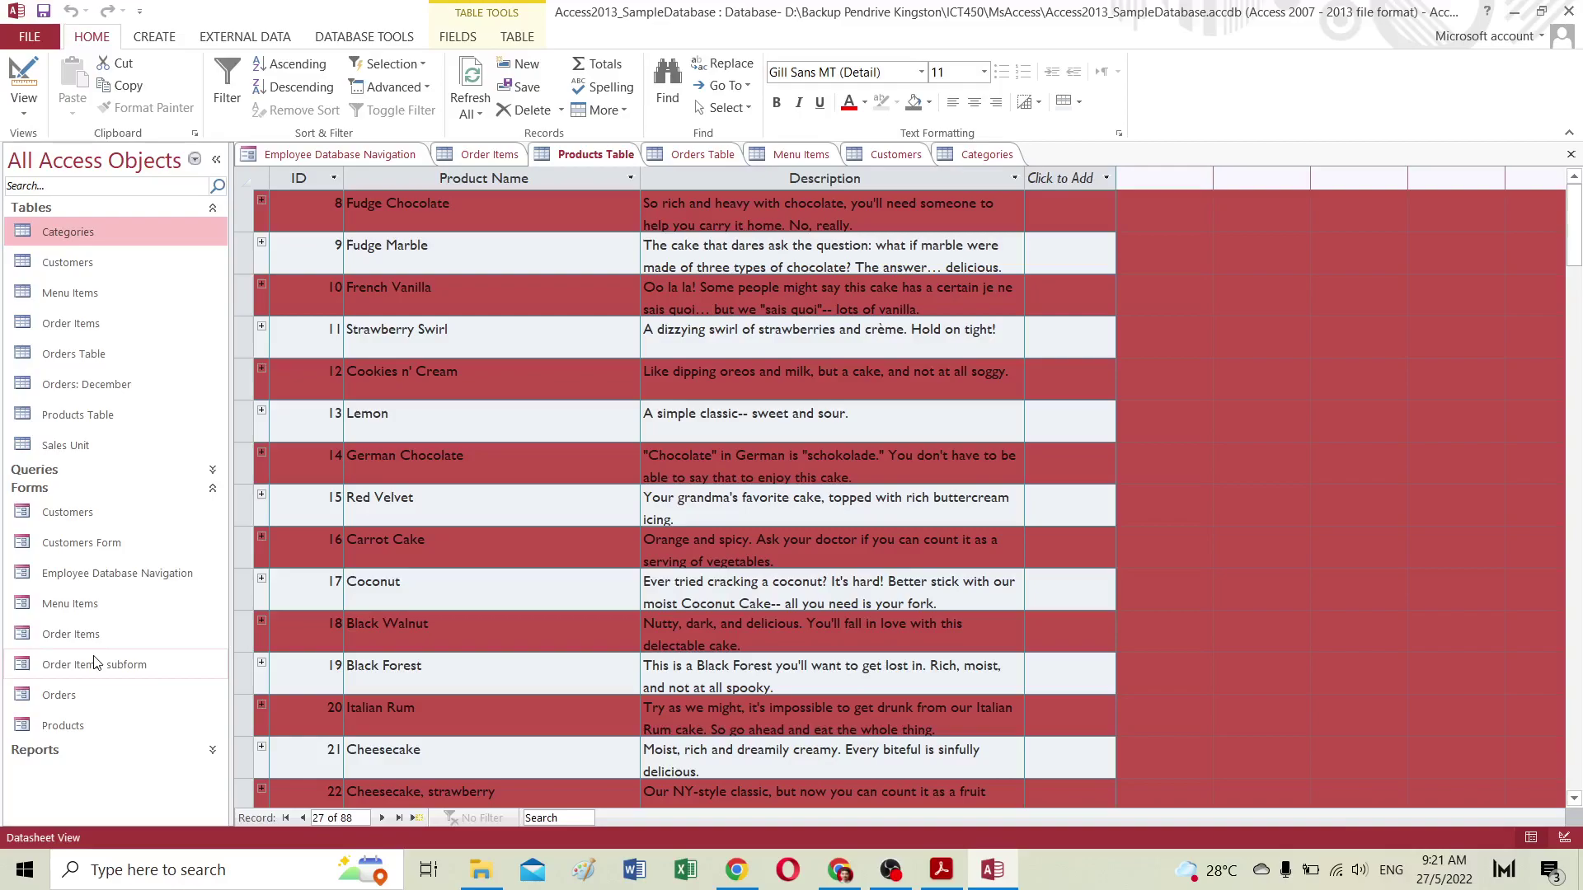
double_click(86, 264)
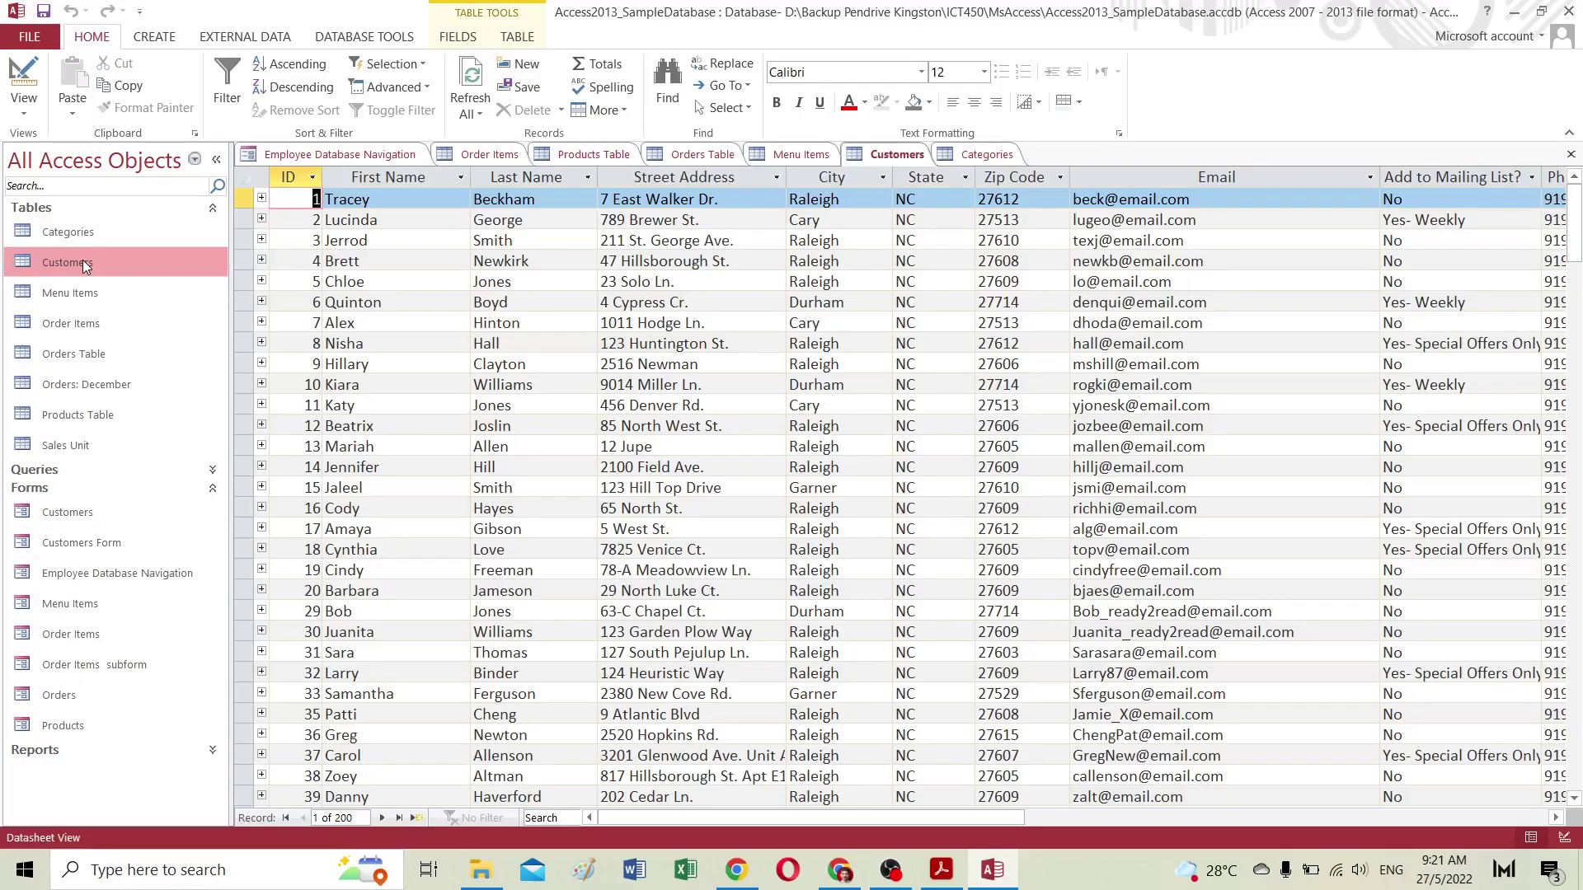
Step: Scroll through the Customers datasheet records
scroll(601, 443, down, 20)
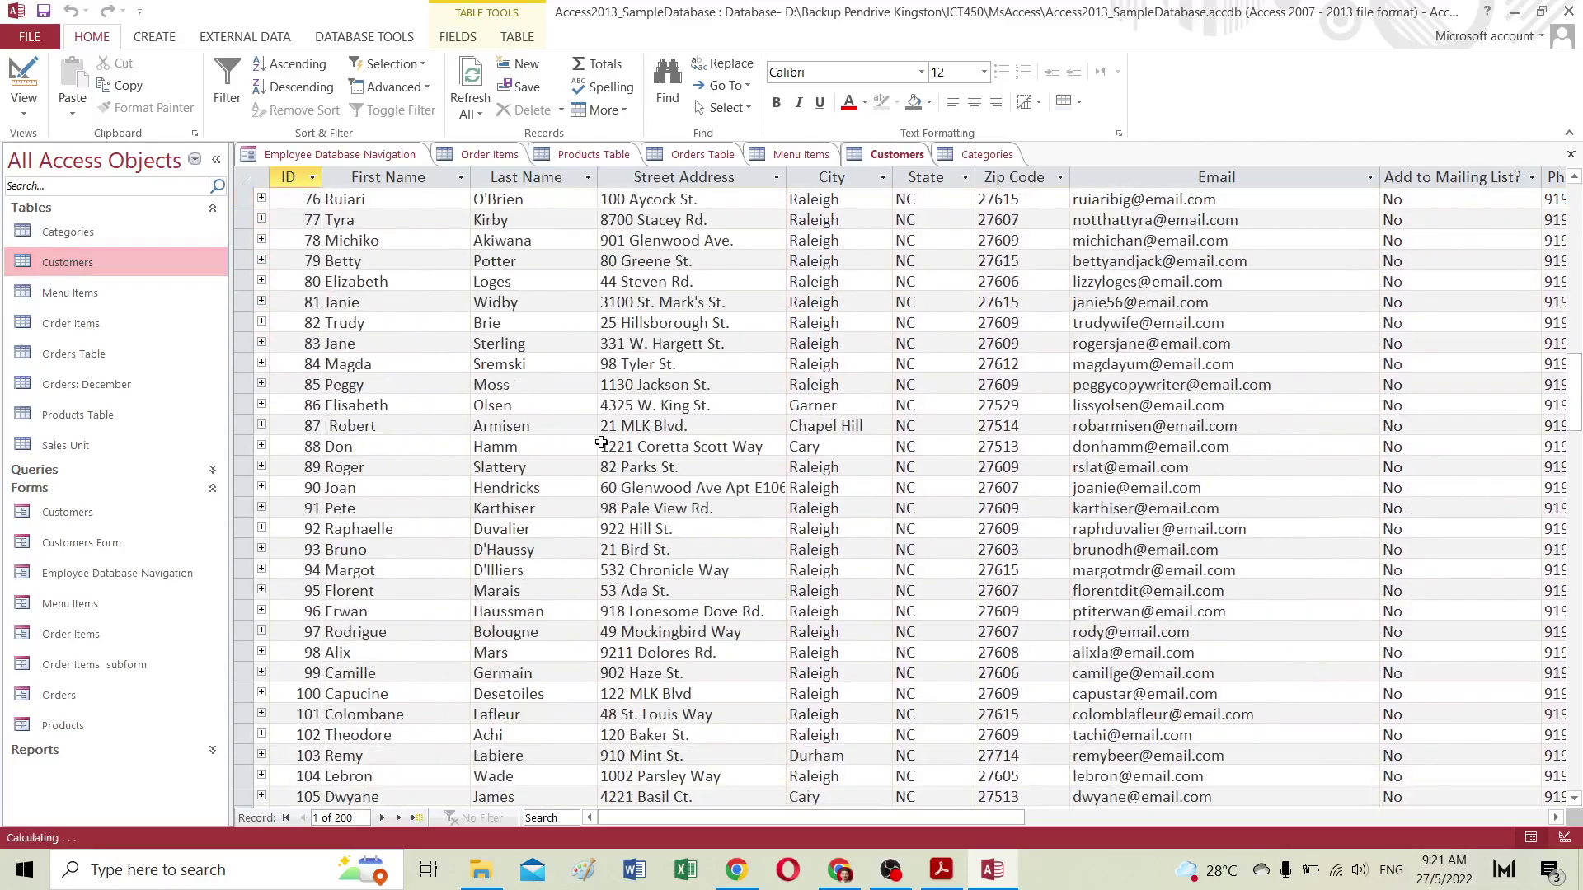
scroll(601, 442, down, 20)
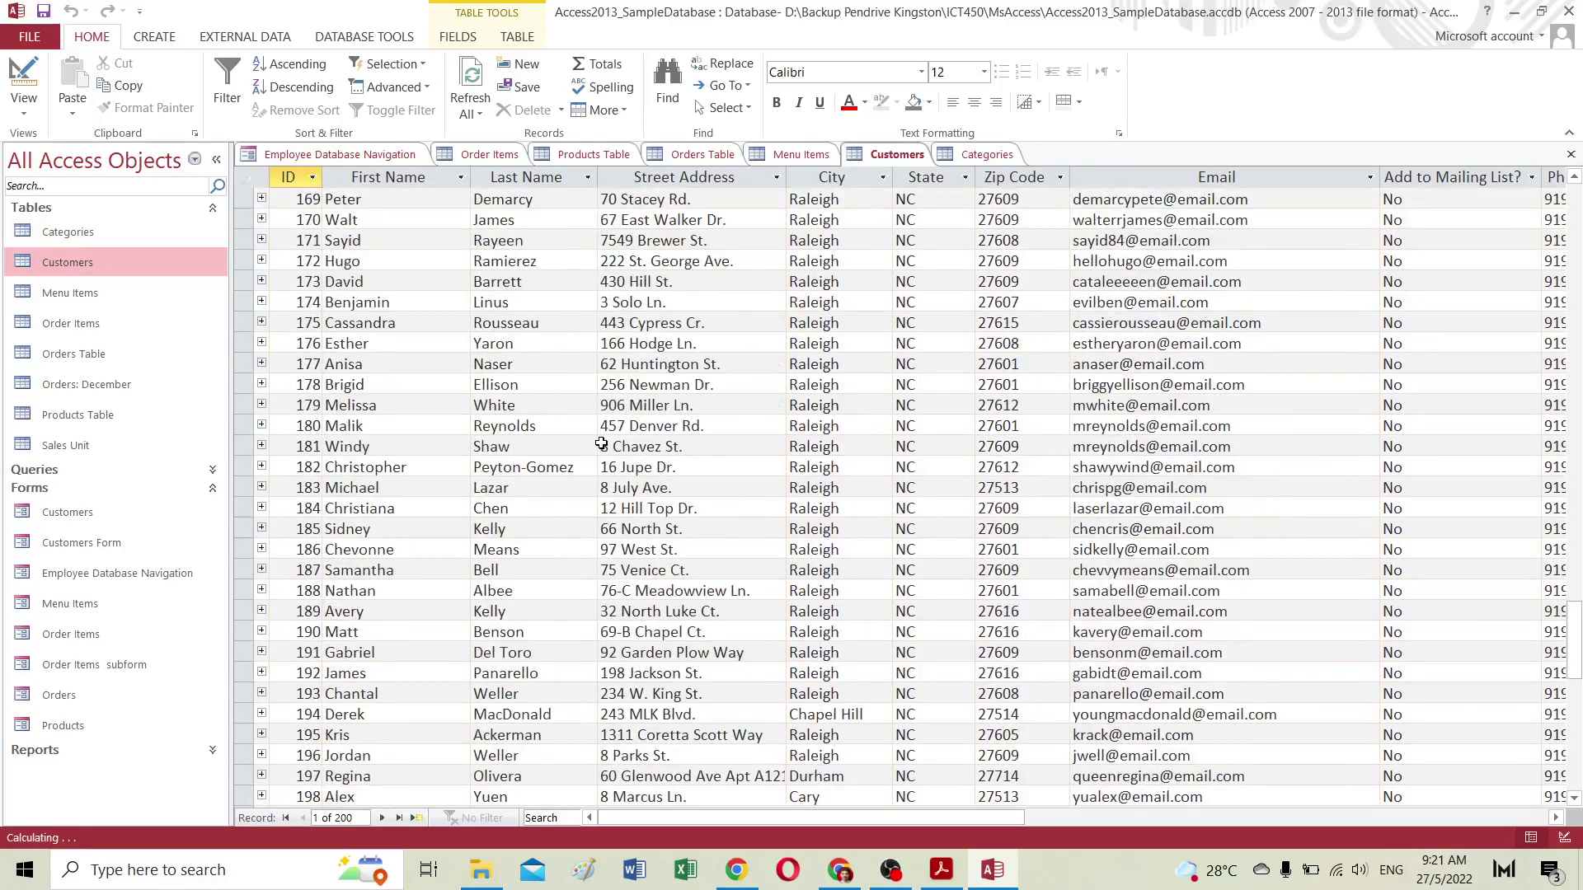
scroll(601, 443, down, 13)
scroll(363, 288, up, 3)
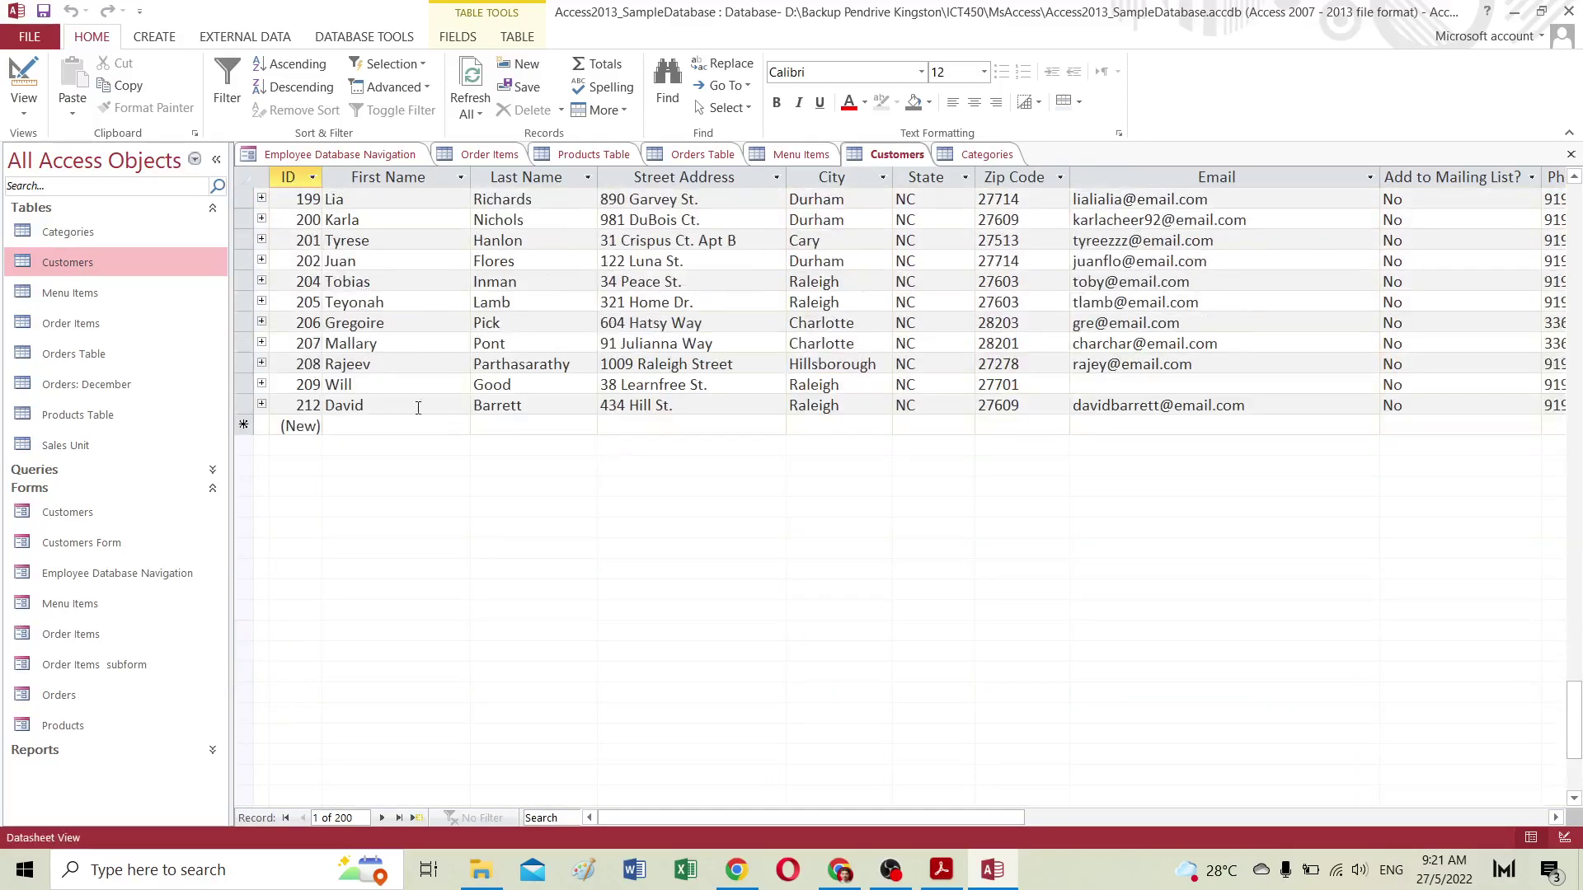
scroll(451, 432, up, 20)
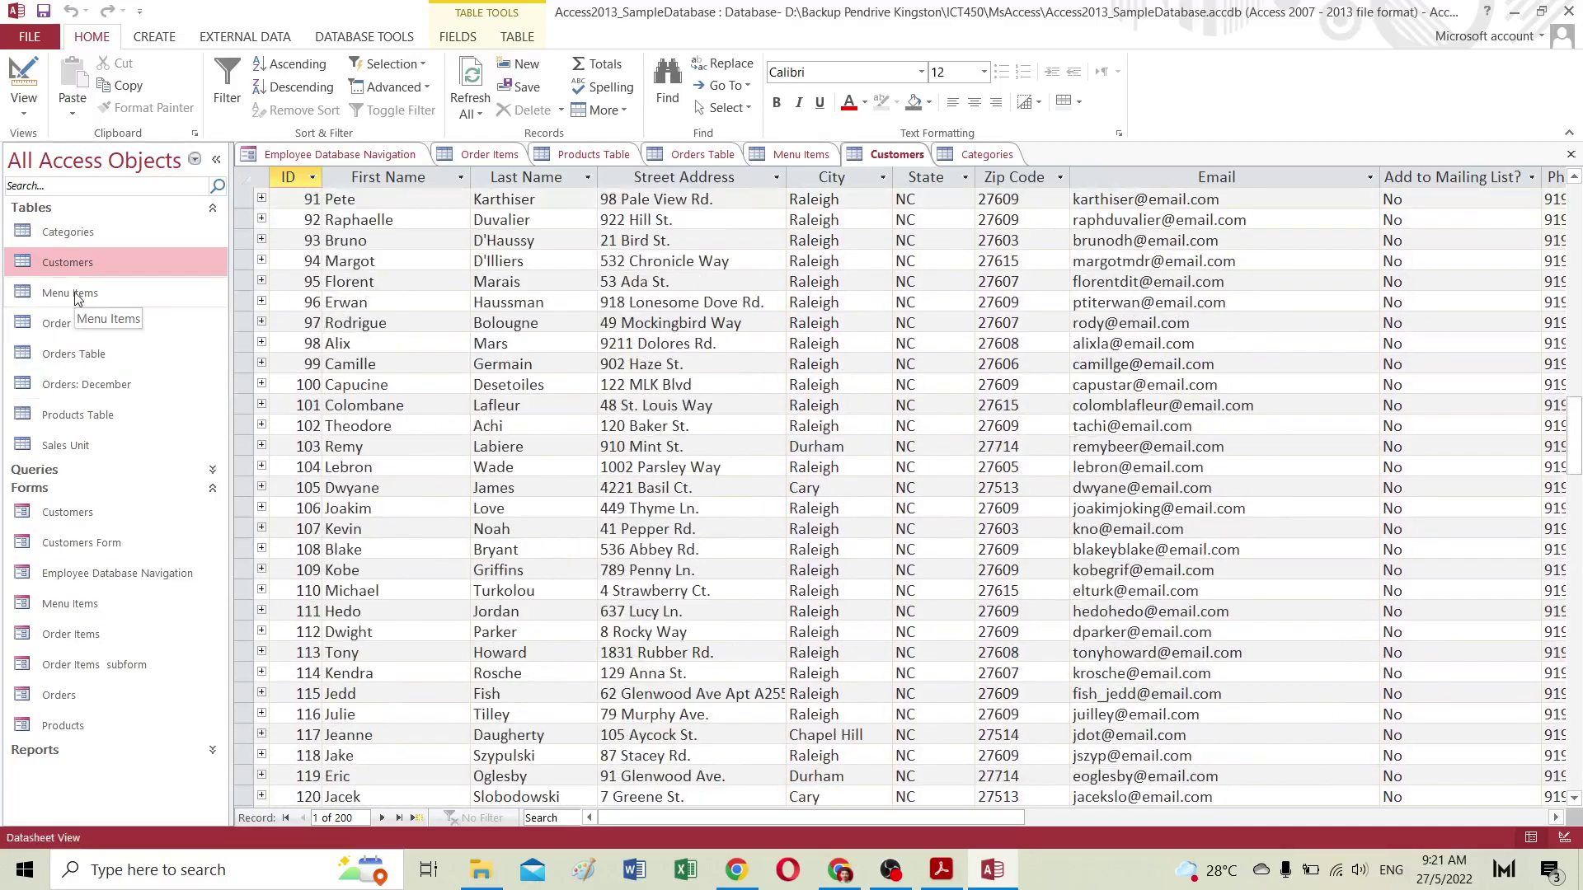
Step: Open the Menu Items table, then the Order Items table with its 160 records
double_click(79, 295)
scroll(577, 363, down, 5)
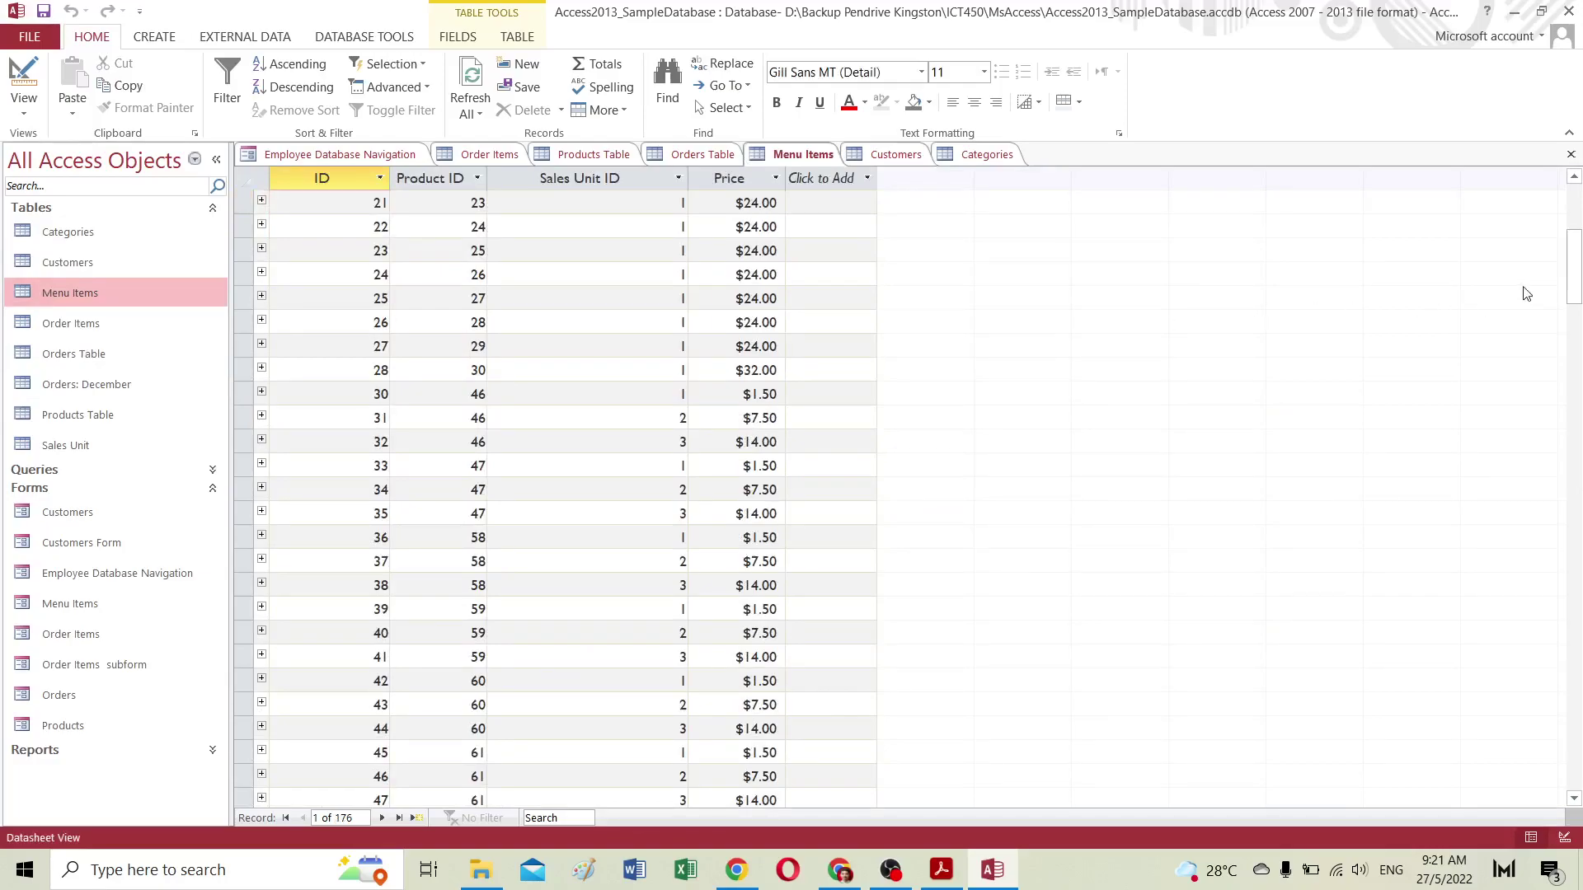
drag(1576, 274, 1581, 193)
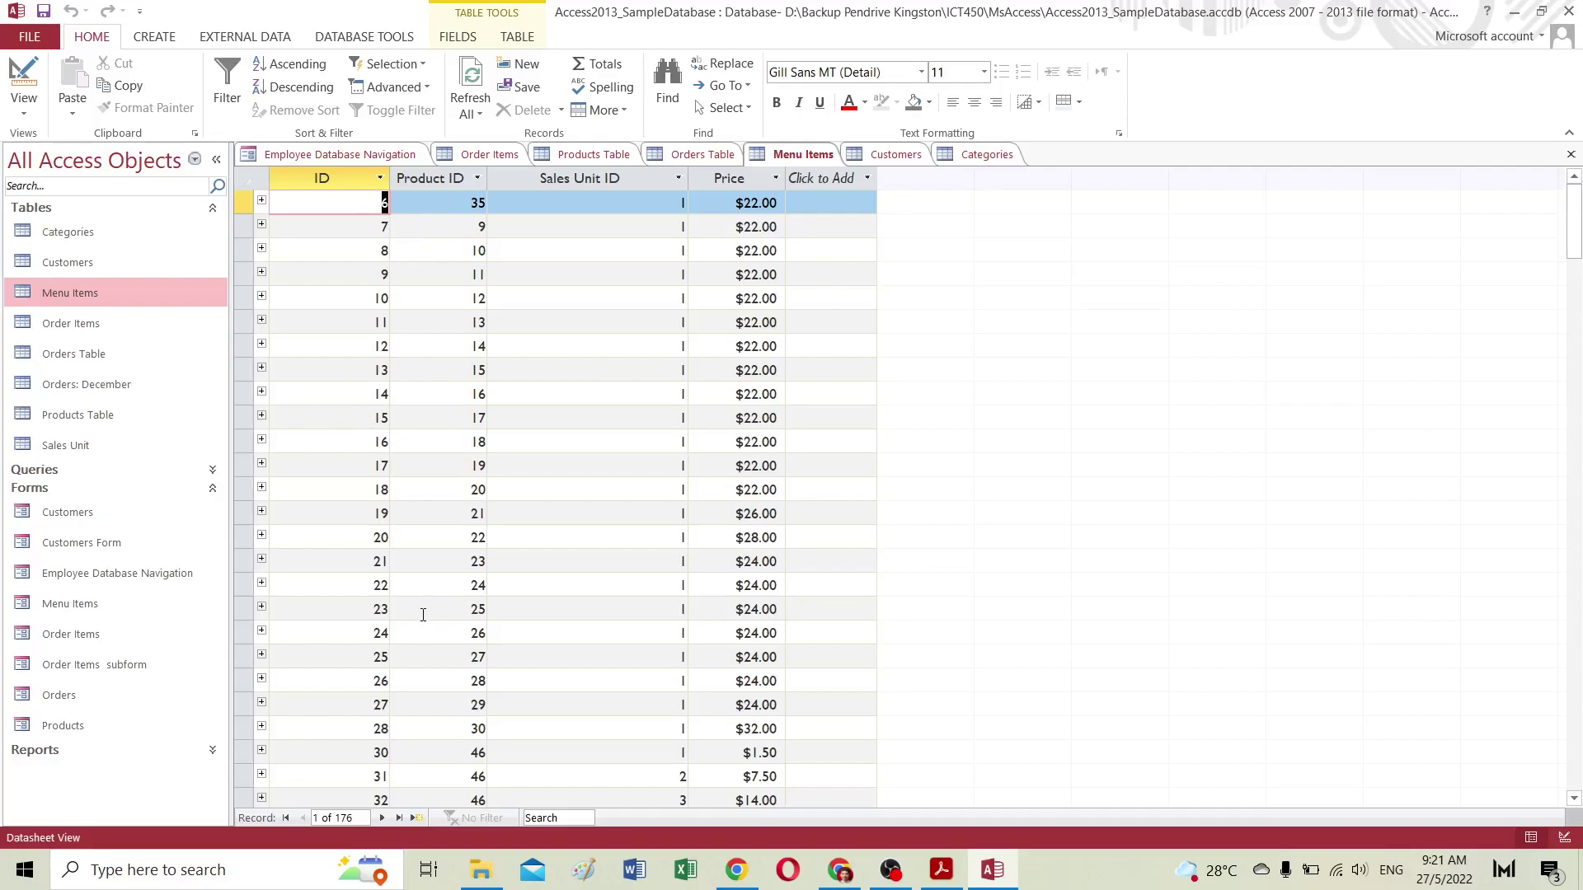
double_click(67, 327)
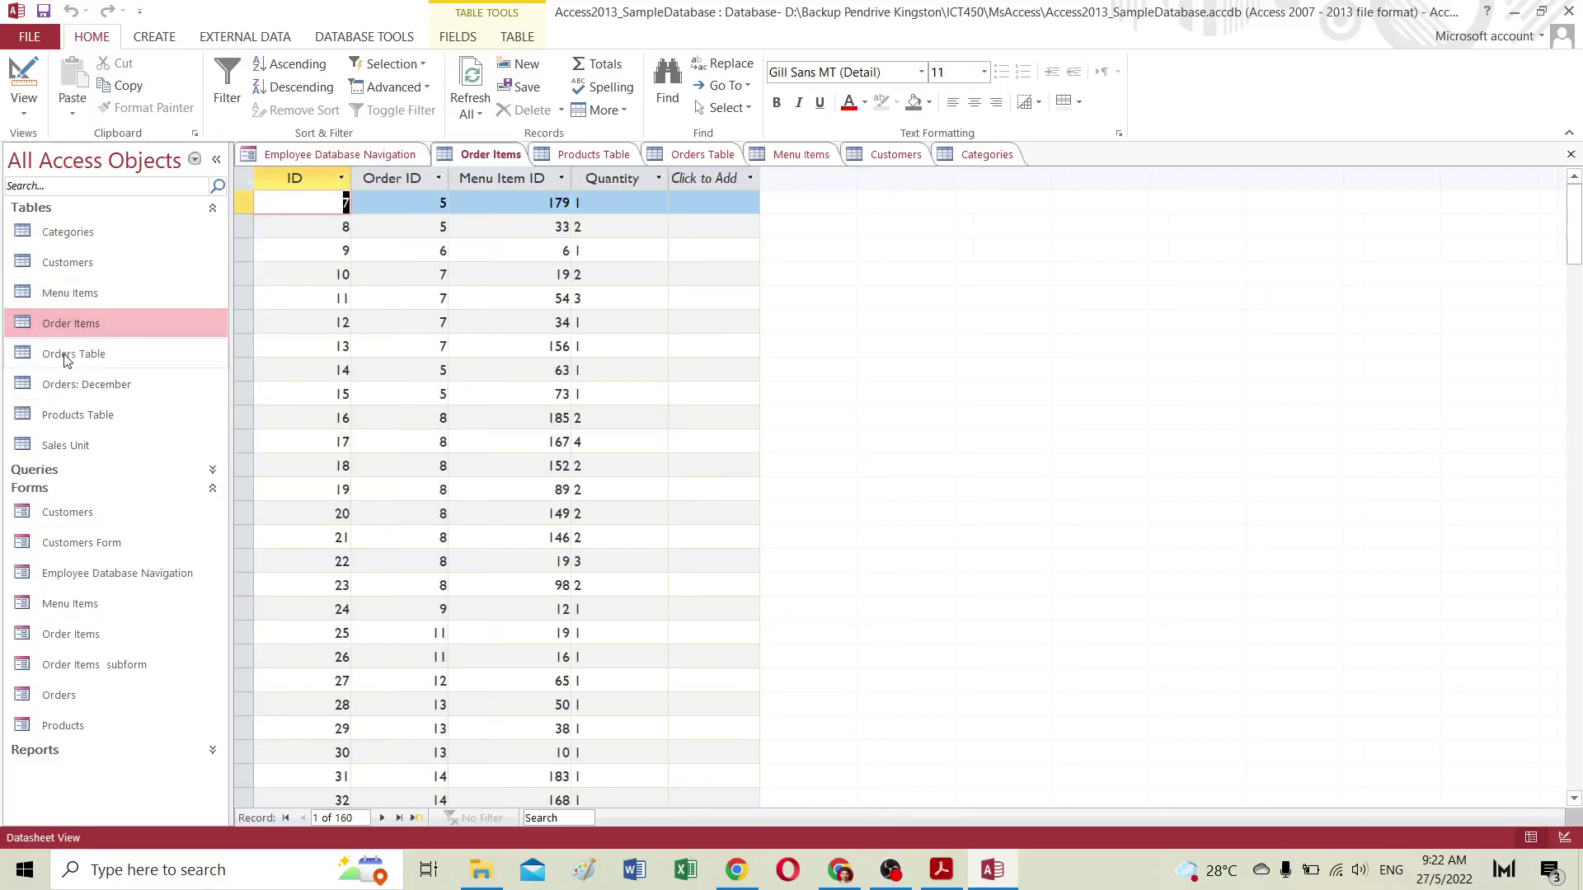
Step: Browse the Orders Table records, then open the Orders form showing order 5 ($368.50)
click(70, 357)
double_click(69, 354)
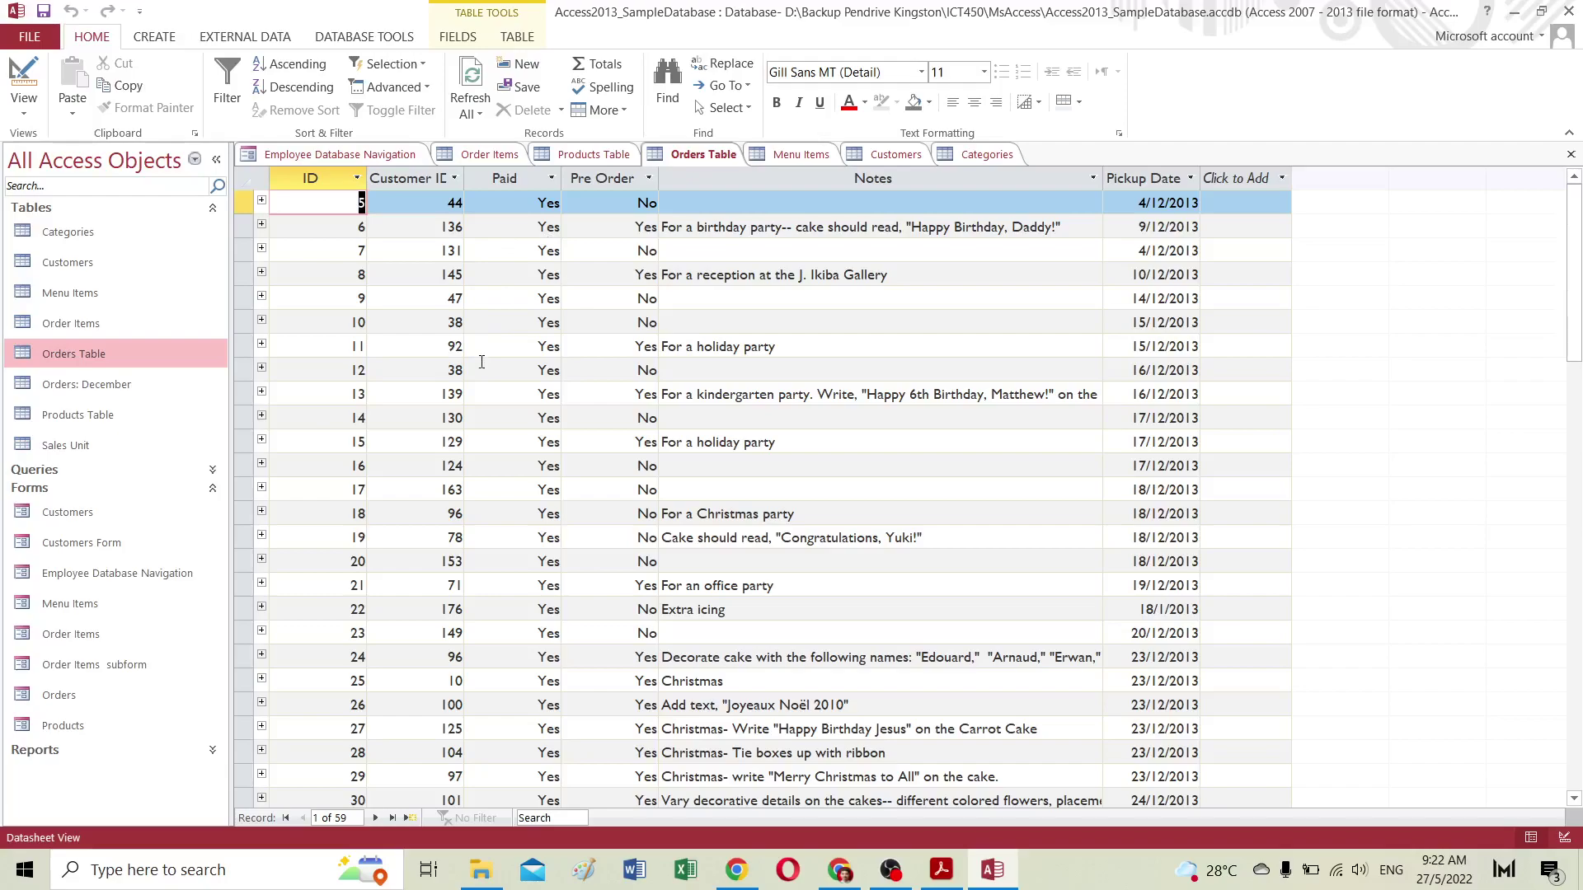
scroll(487, 380, down, 5)
scroll(491, 397, up, 5)
scroll(490, 397, down, 1)
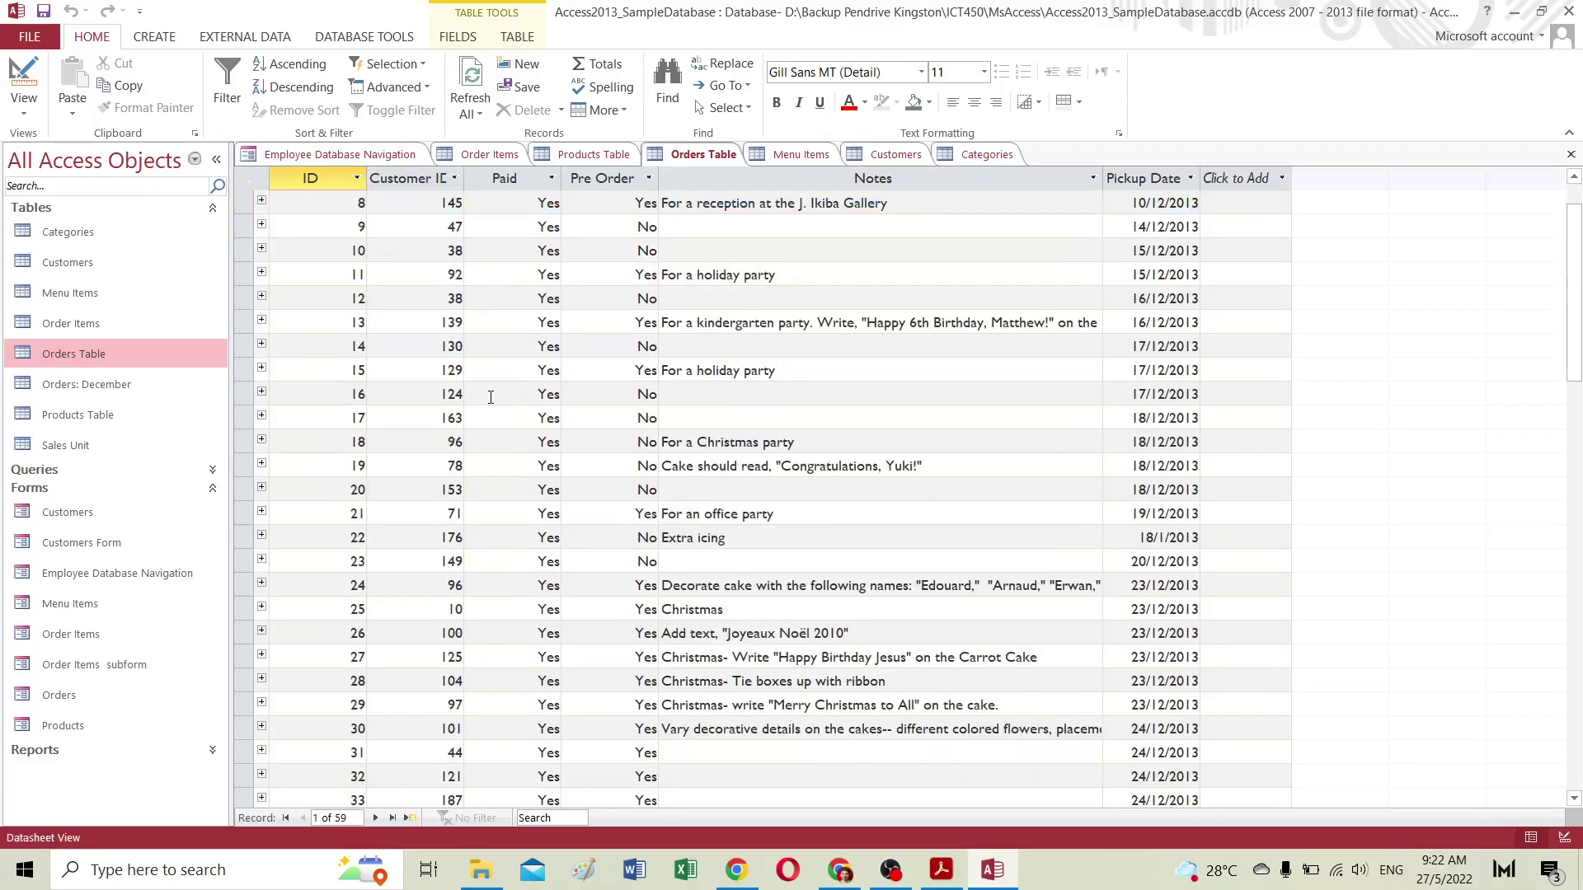
scroll(490, 397, down, 7)
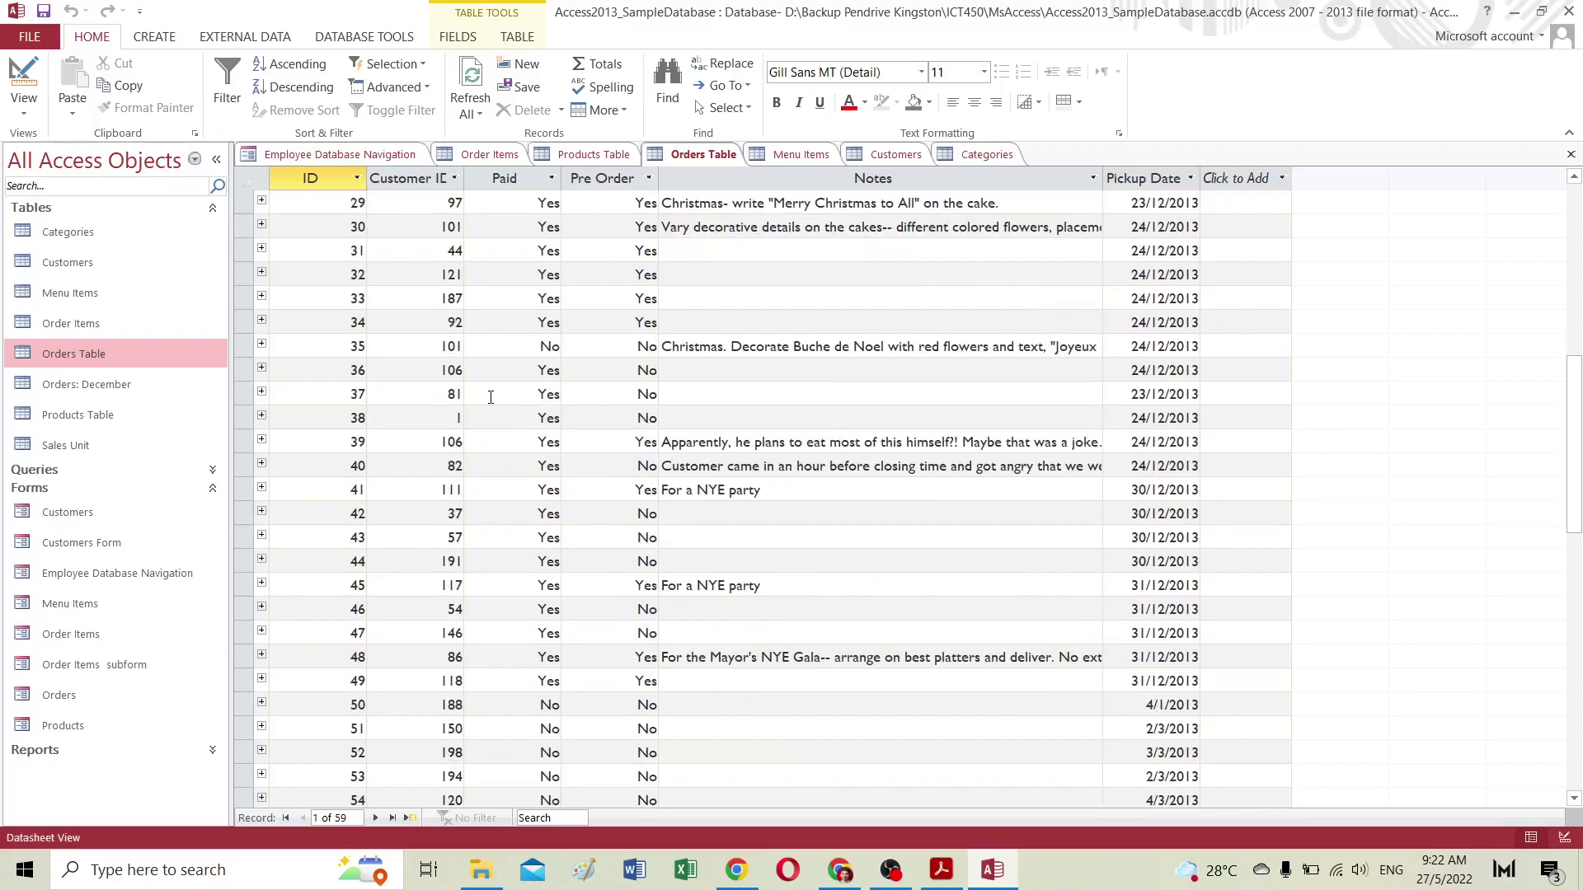
scroll(490, 397, down, 4)
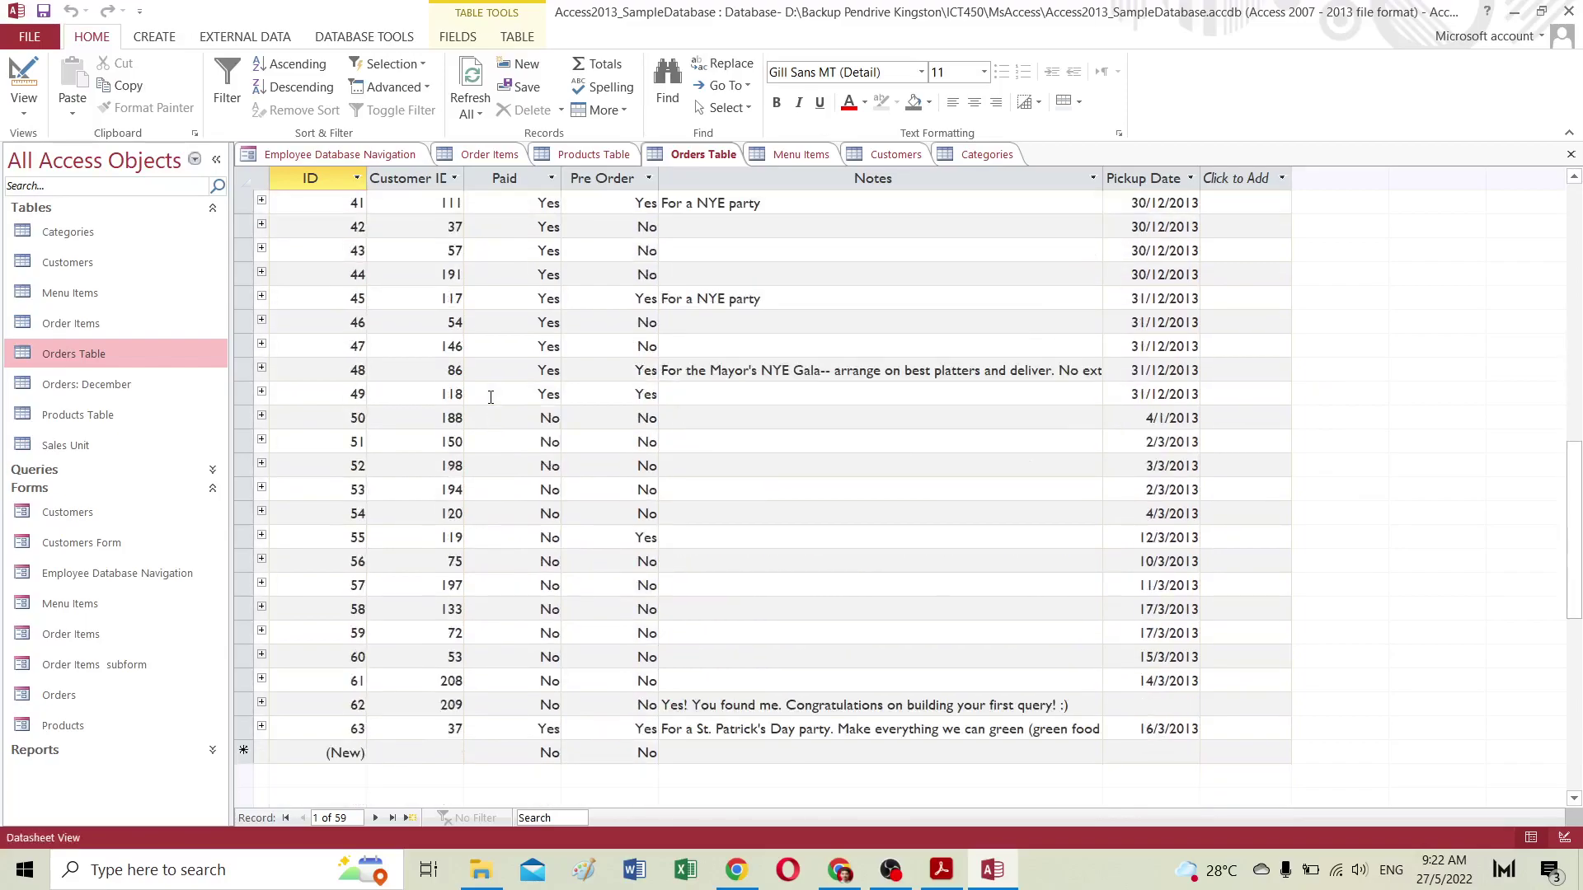
scroll(504, 474, up, 11)
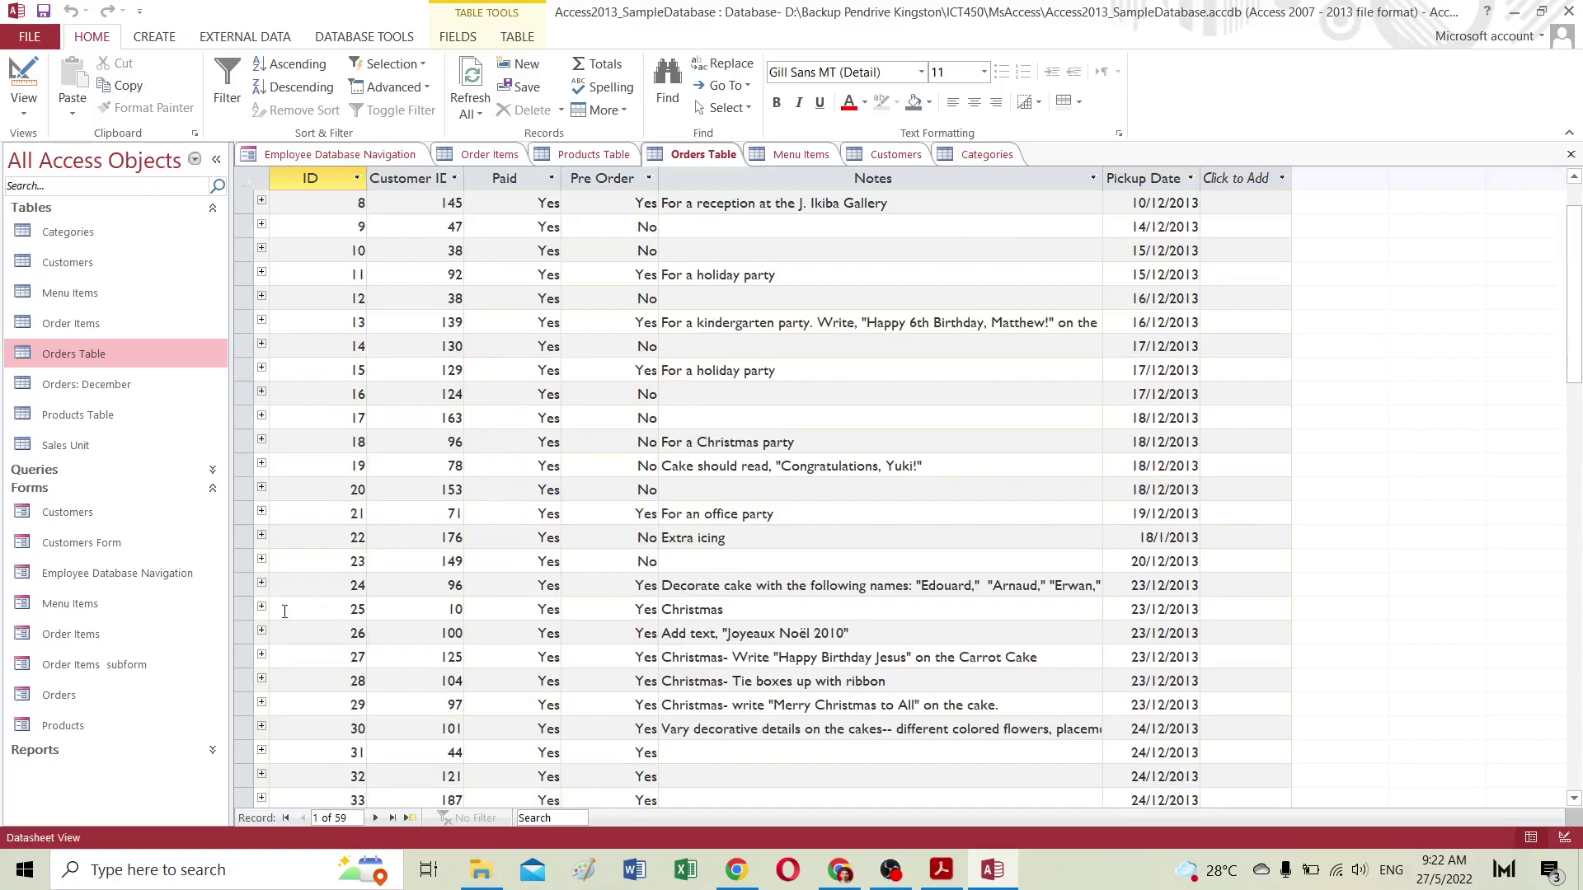
click(69, 697)
double_click(69, 698)
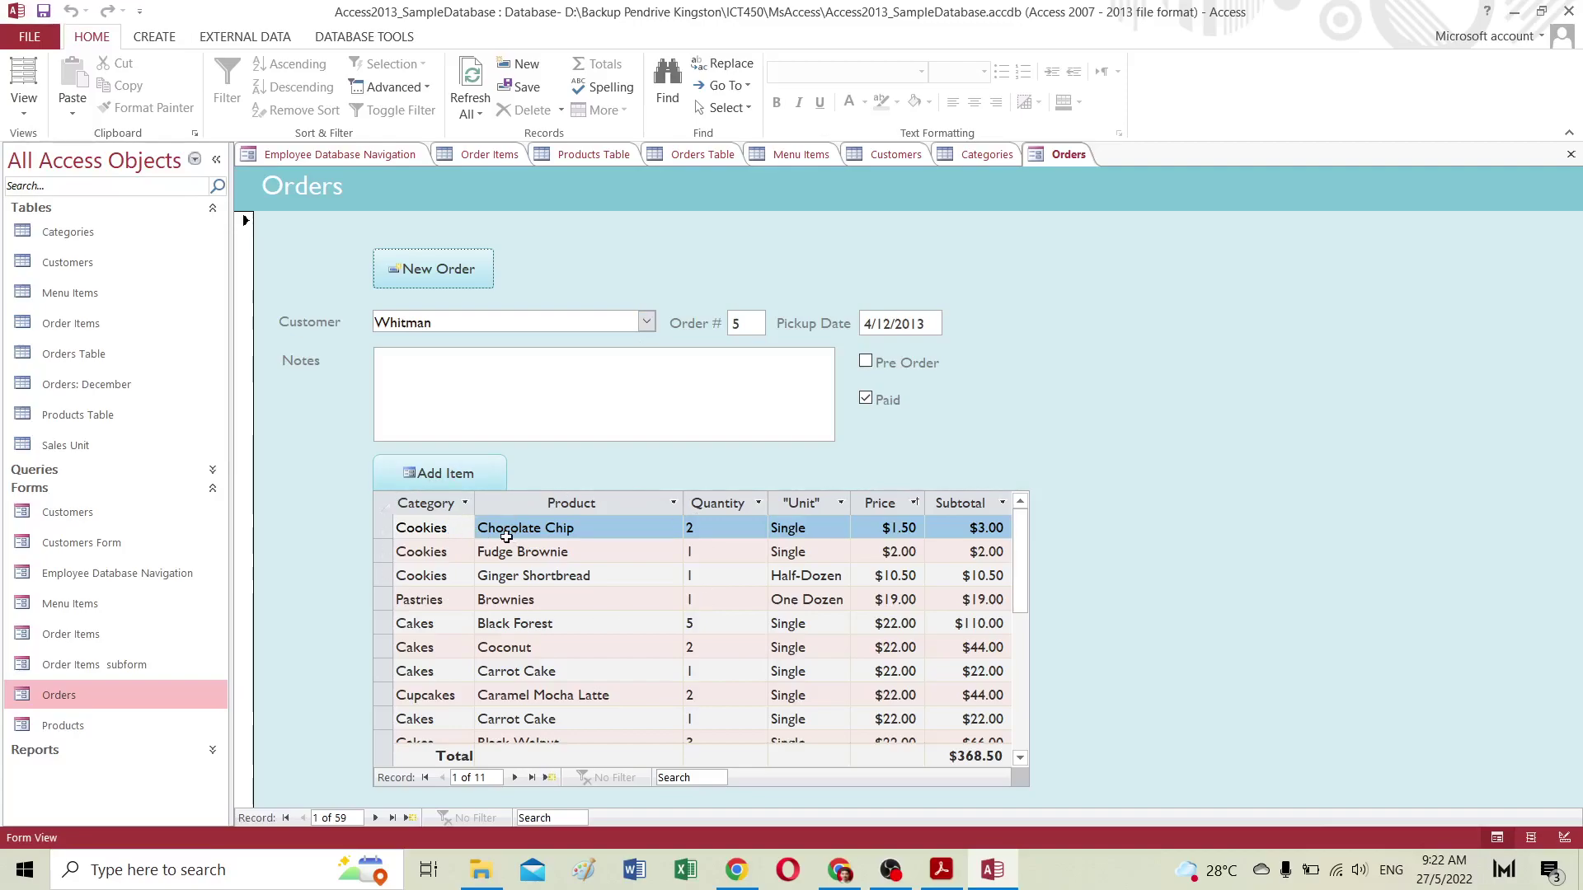
Step: Look through the Customer drop-down without changing it, then start blank order record 60
click(648, 321)
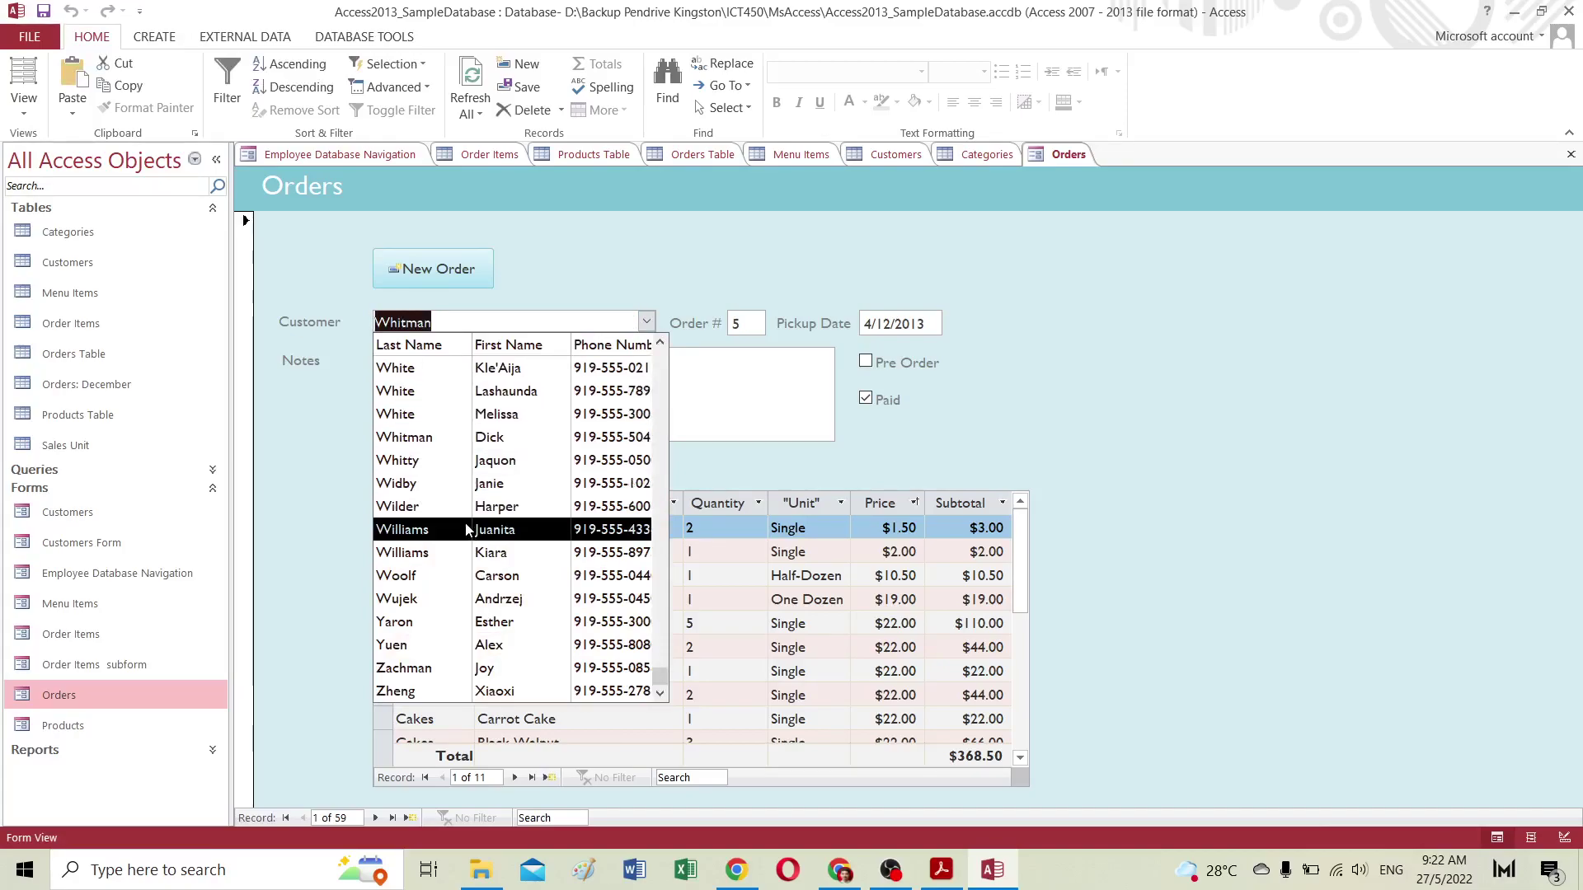
scroll(464, 505, up, 8)
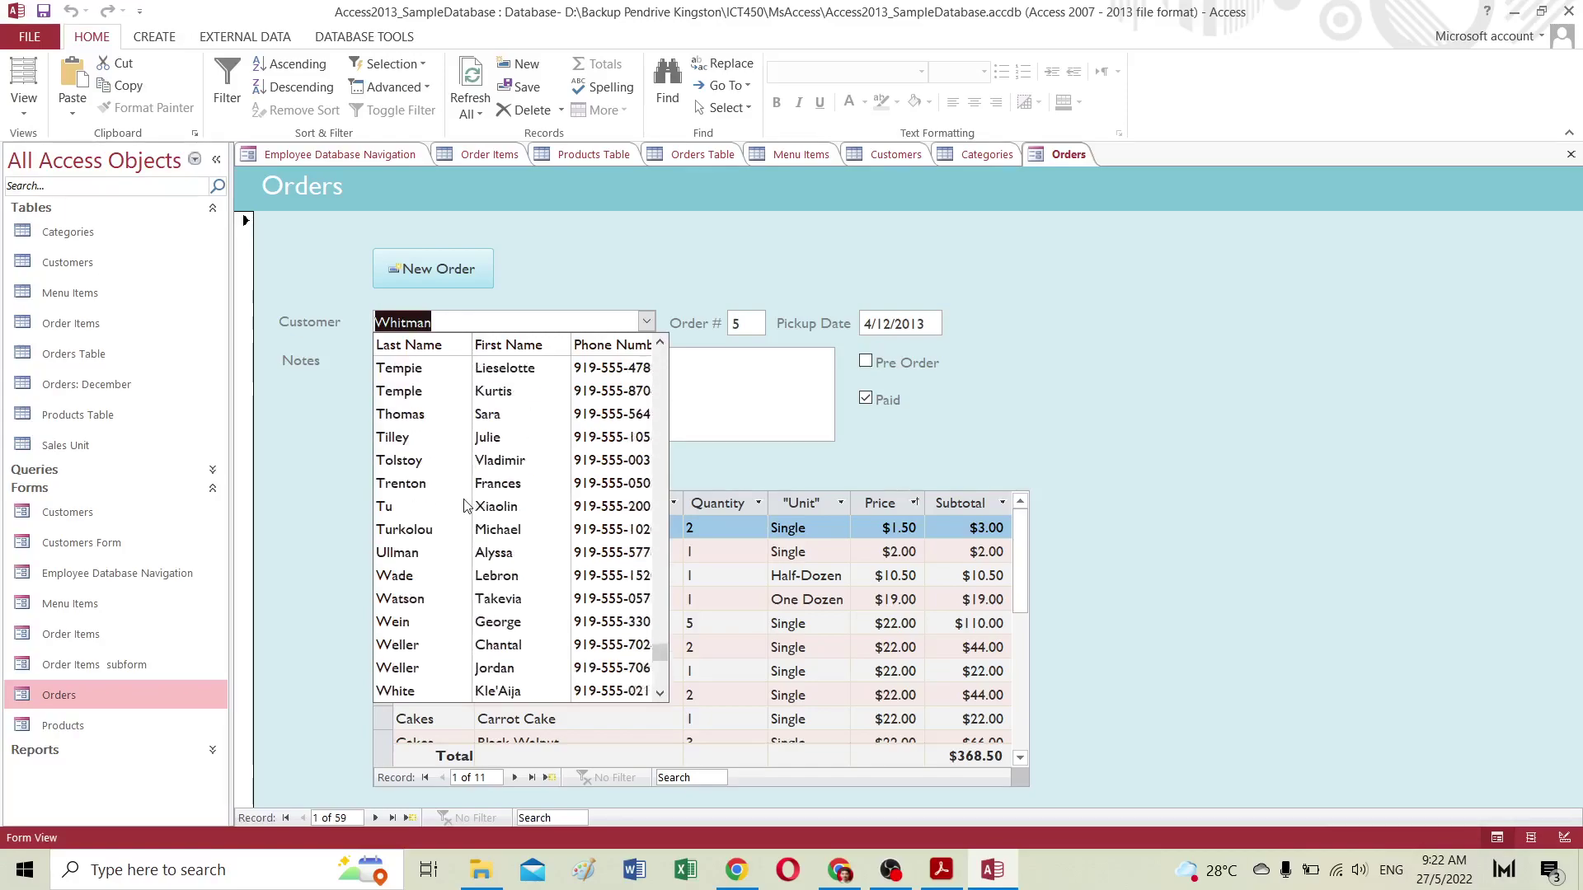
scroll(465, 505, up, 8)
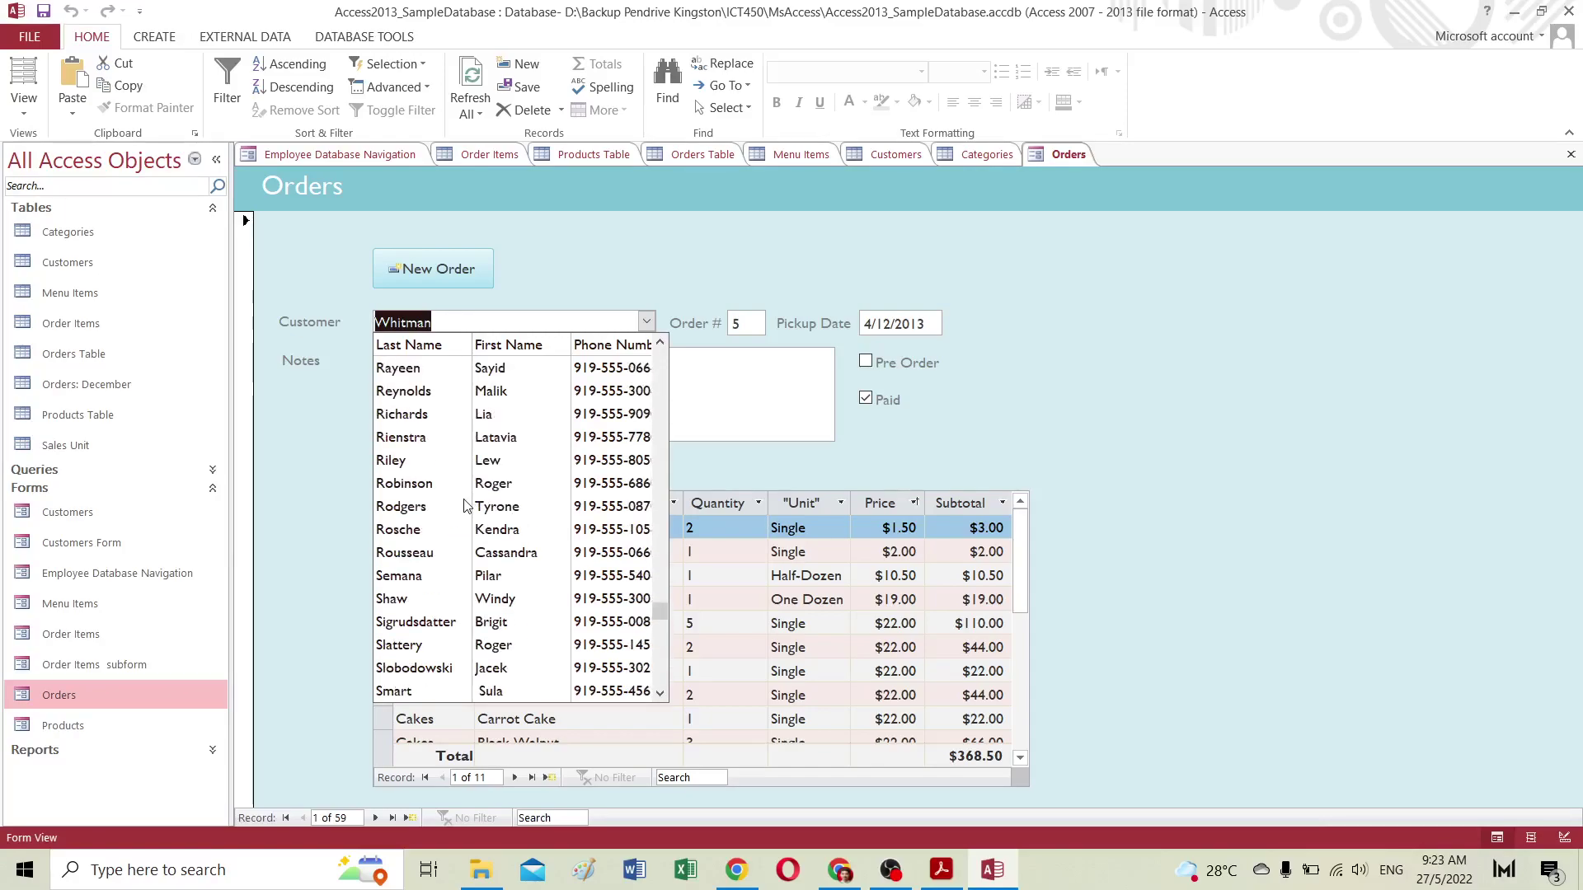
scroll(464, 504, up, 8)
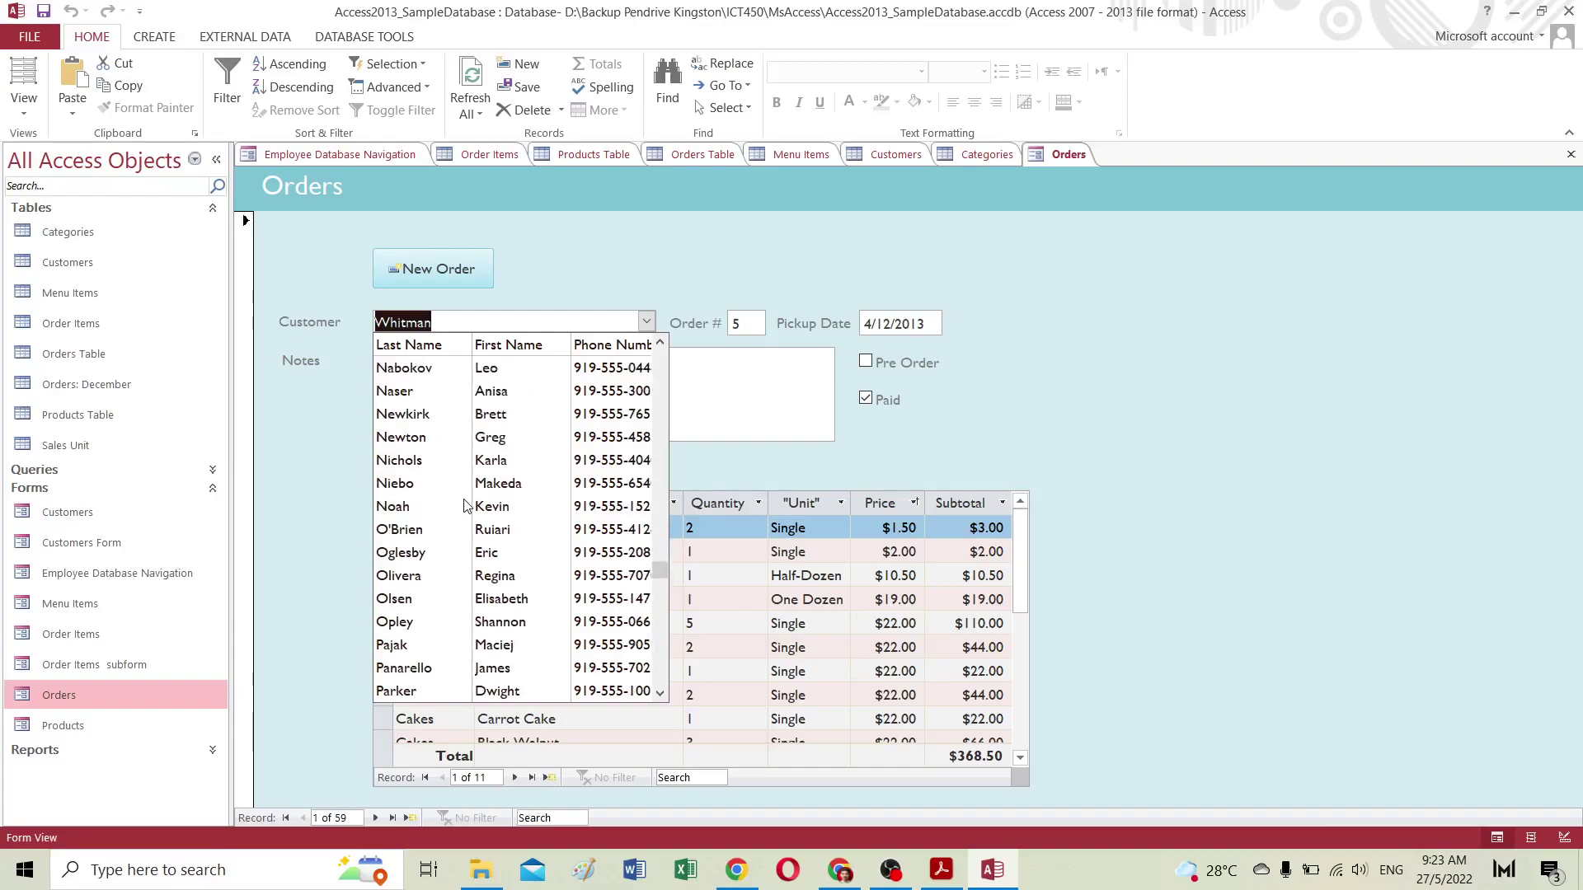
scroll(464, 505, up, 8)
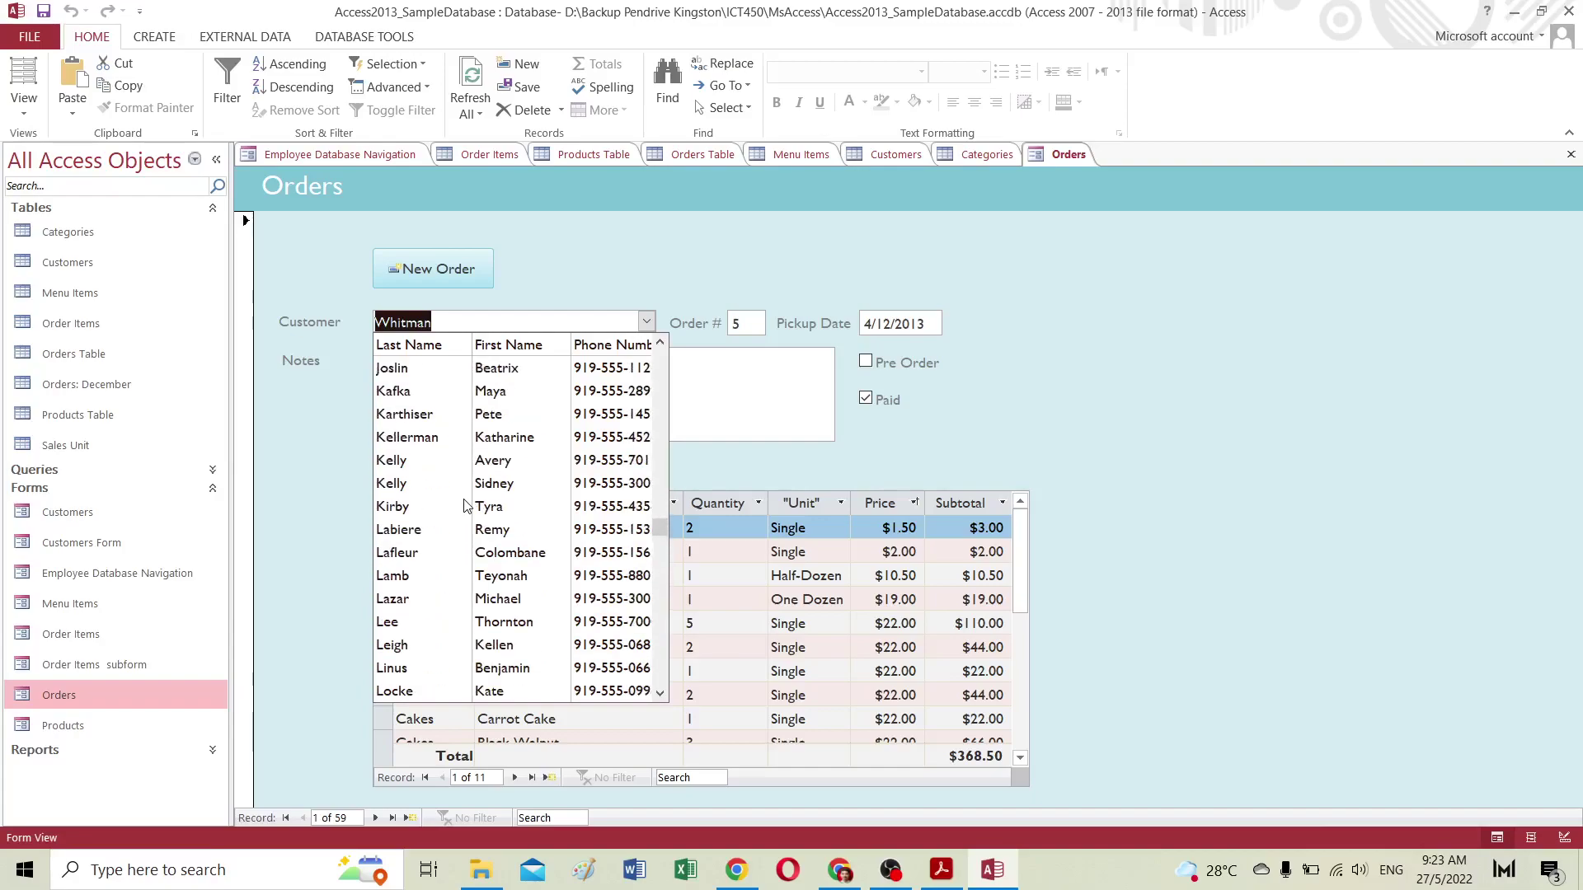
scroll(464, 504, up, 5)
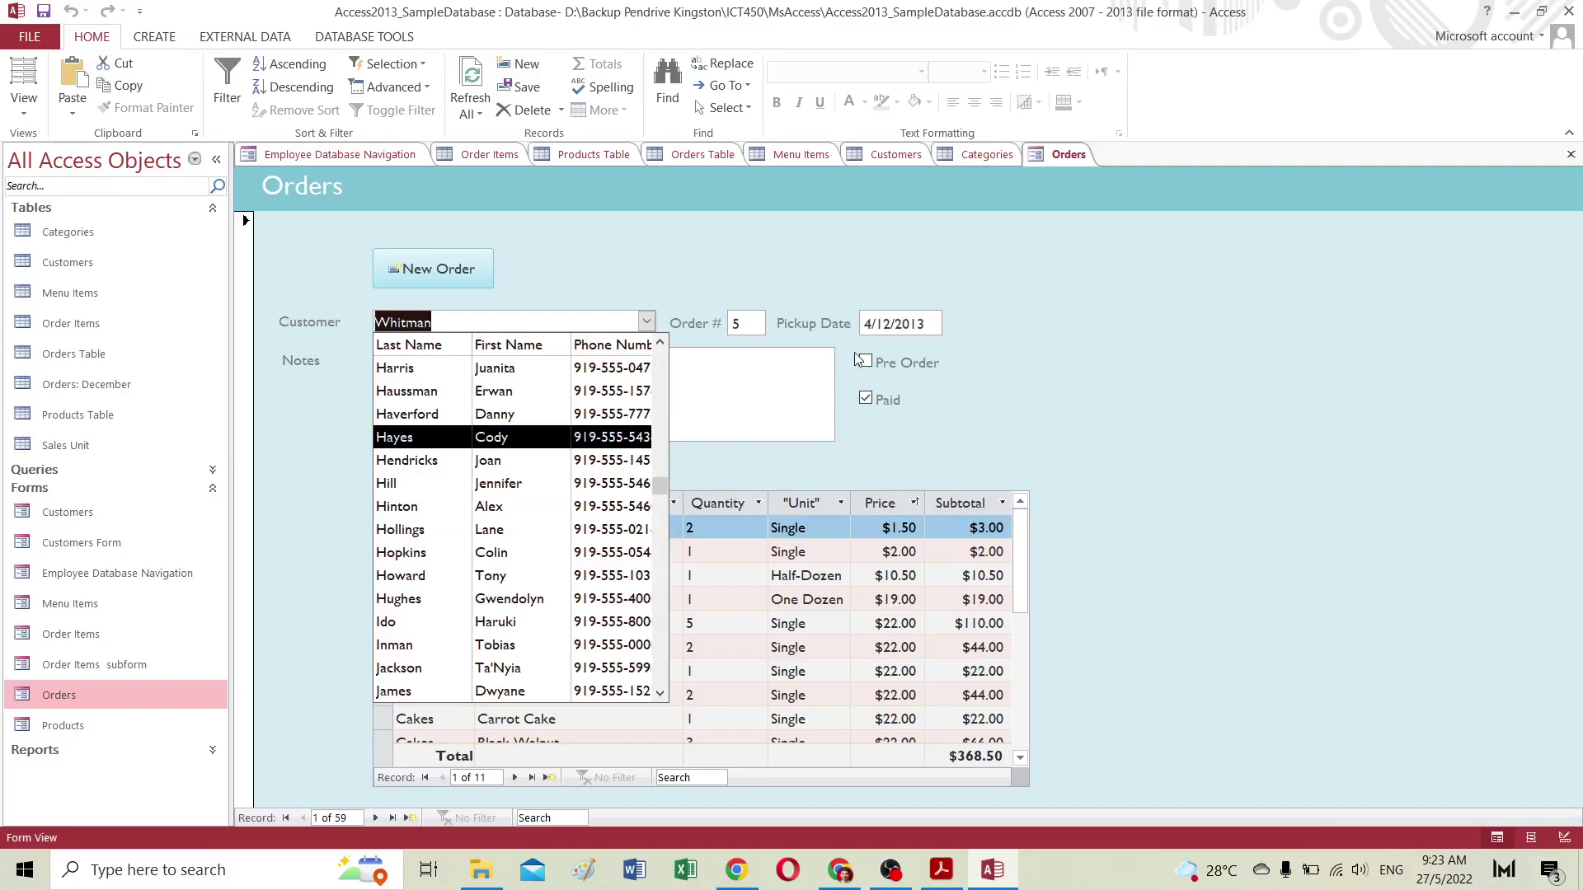
drag(665, 485, 664, 355)
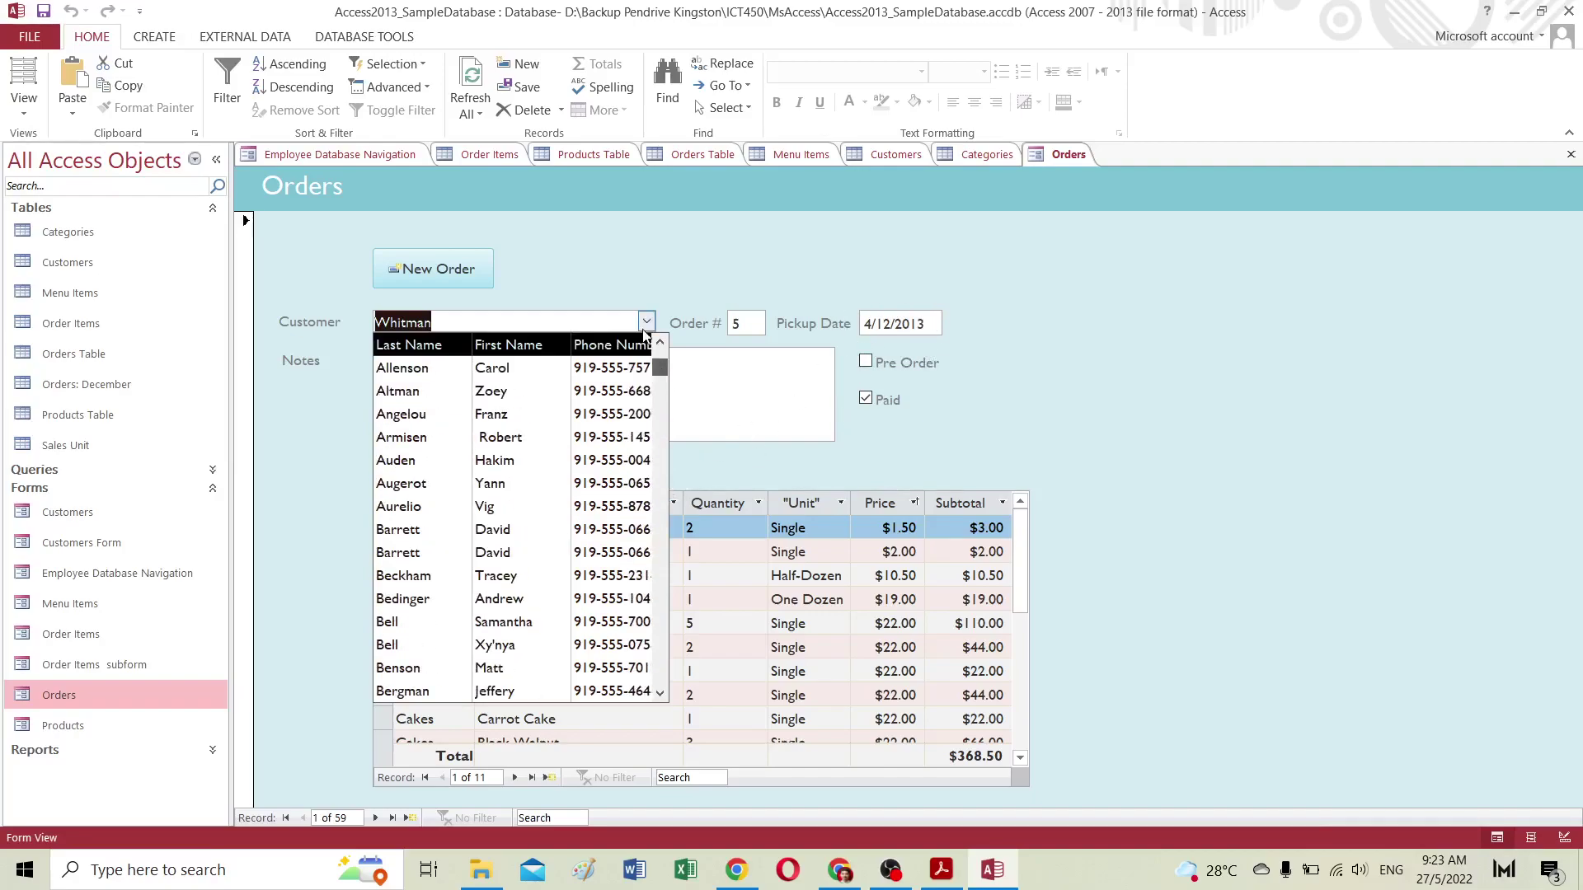
click(648, 323)
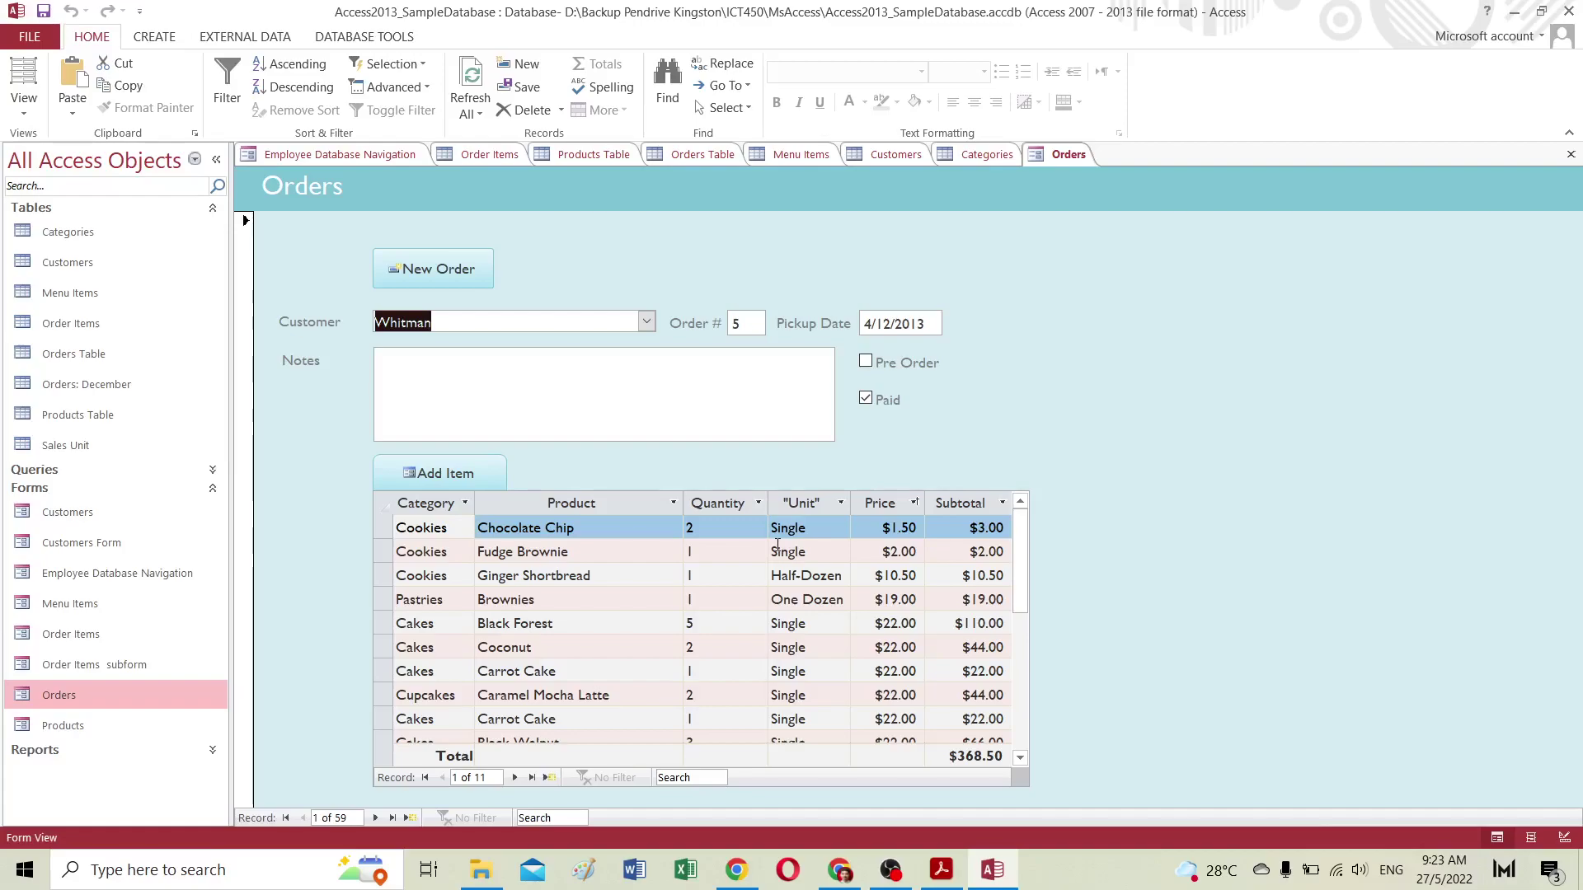
click(422, 276)
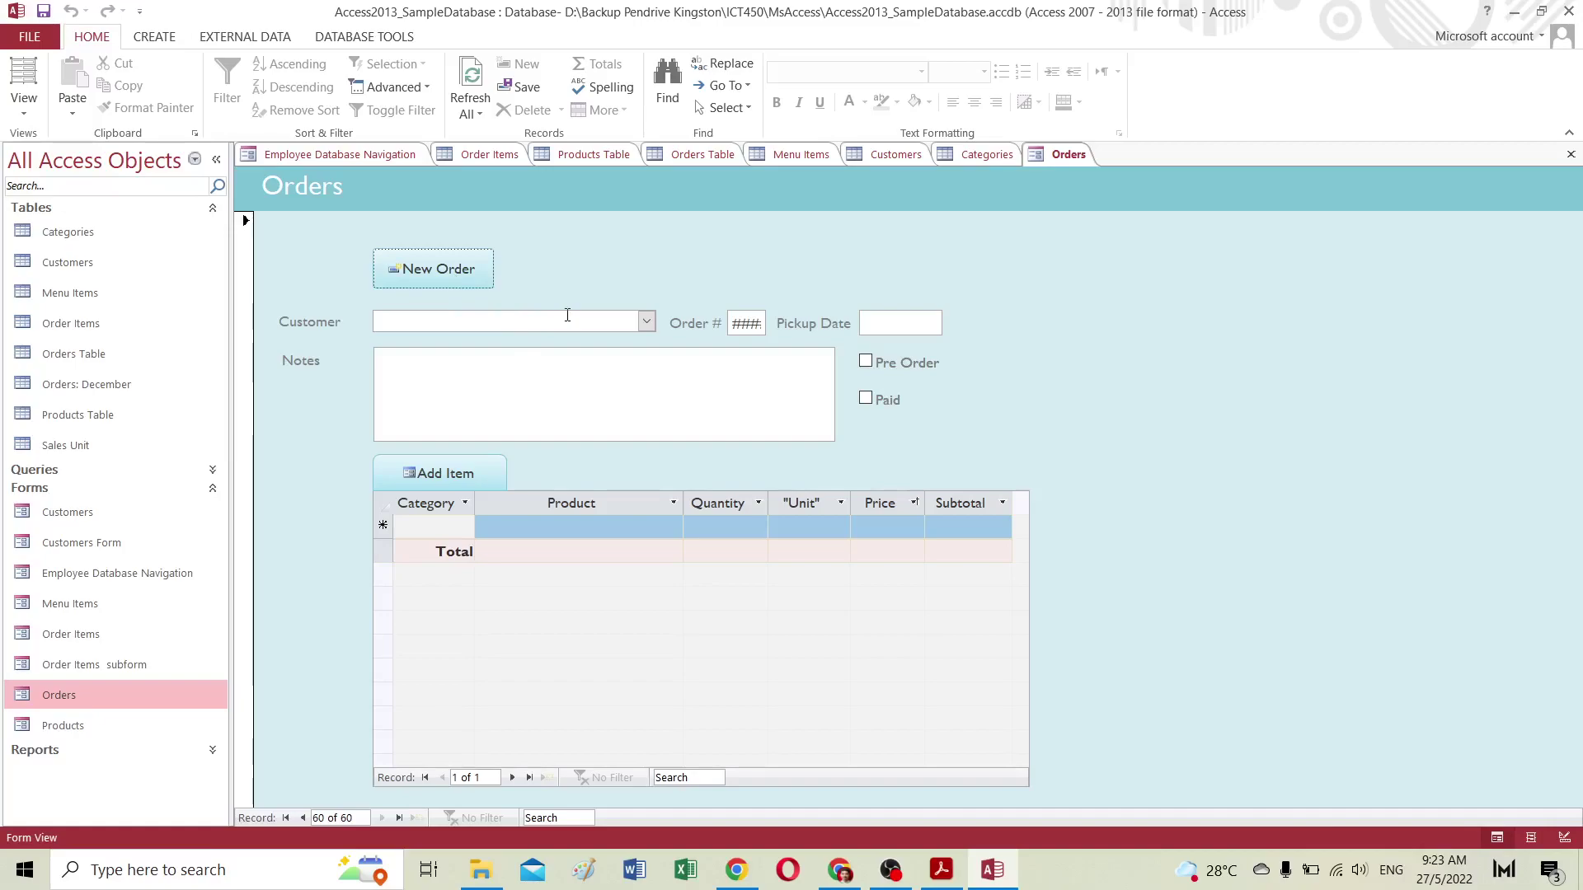
Step: Assign a customer to new order 64 by searching the Customer list with a partial name
click(647, 323)
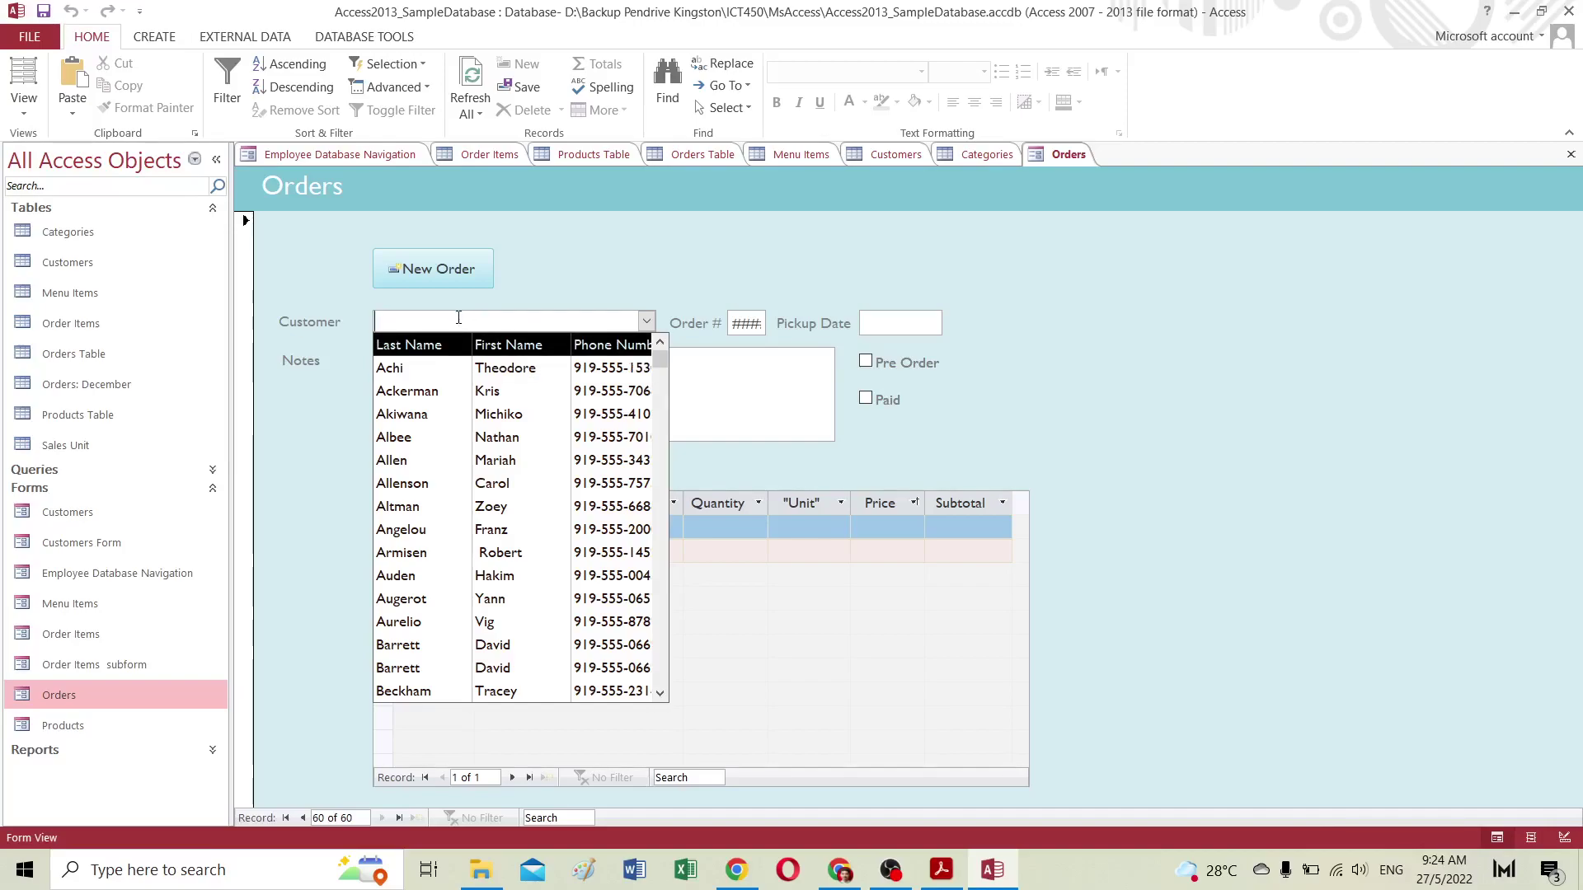
text(man)
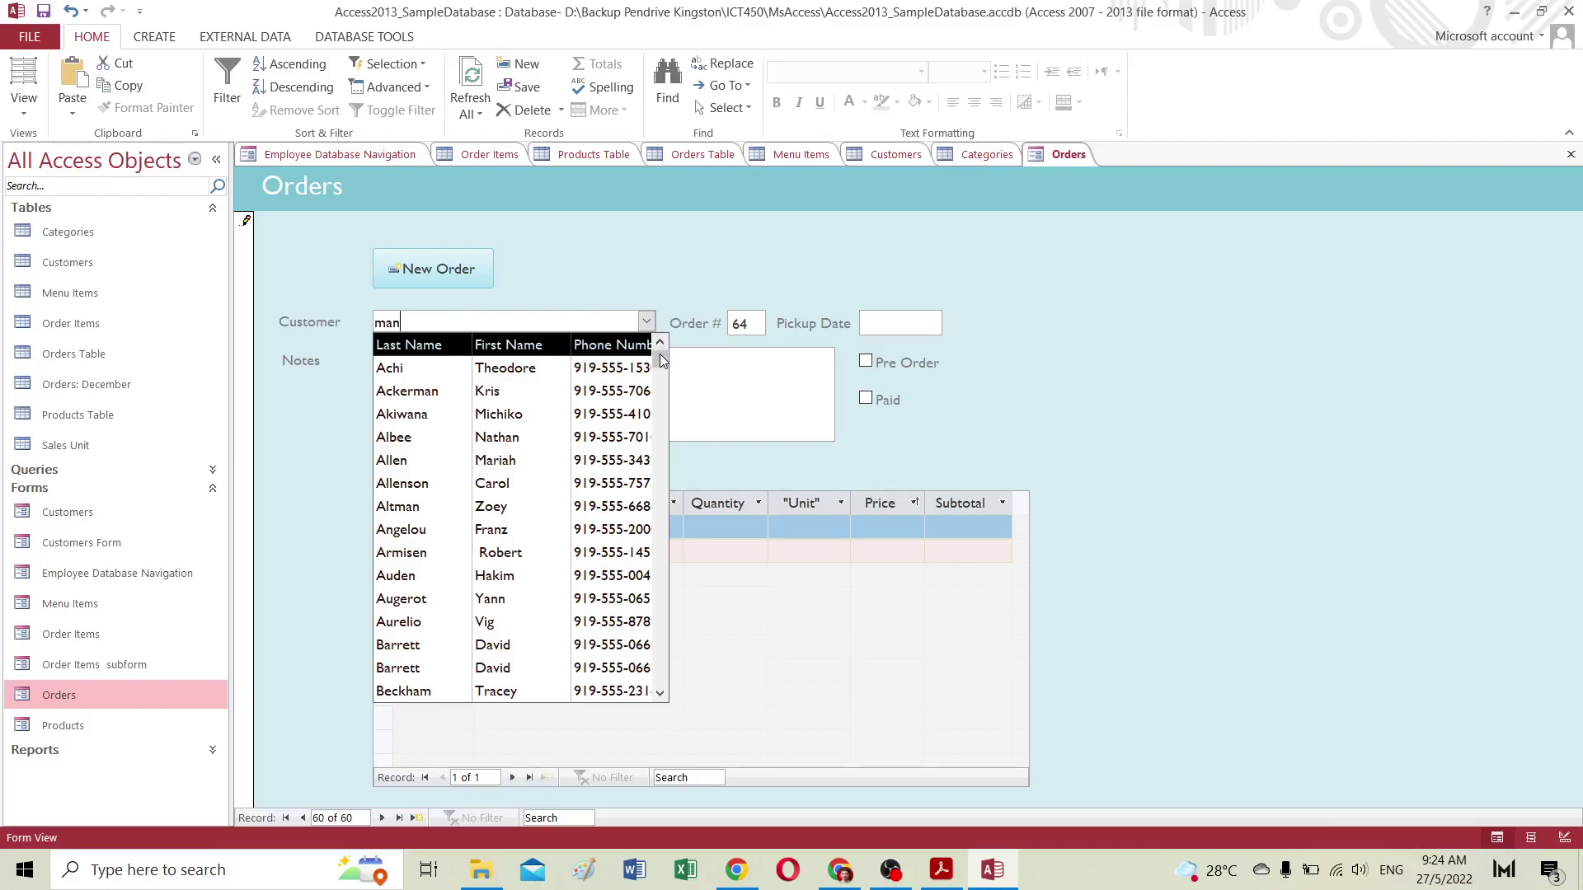
mouse_move(659, 360)
mouse_down()
mouse_move(665, 694)
mouse_move(657, 356)
mouse_up()
click(415, 323)
key(BackSpace)
key(BackSpace)
key(BackSpace)
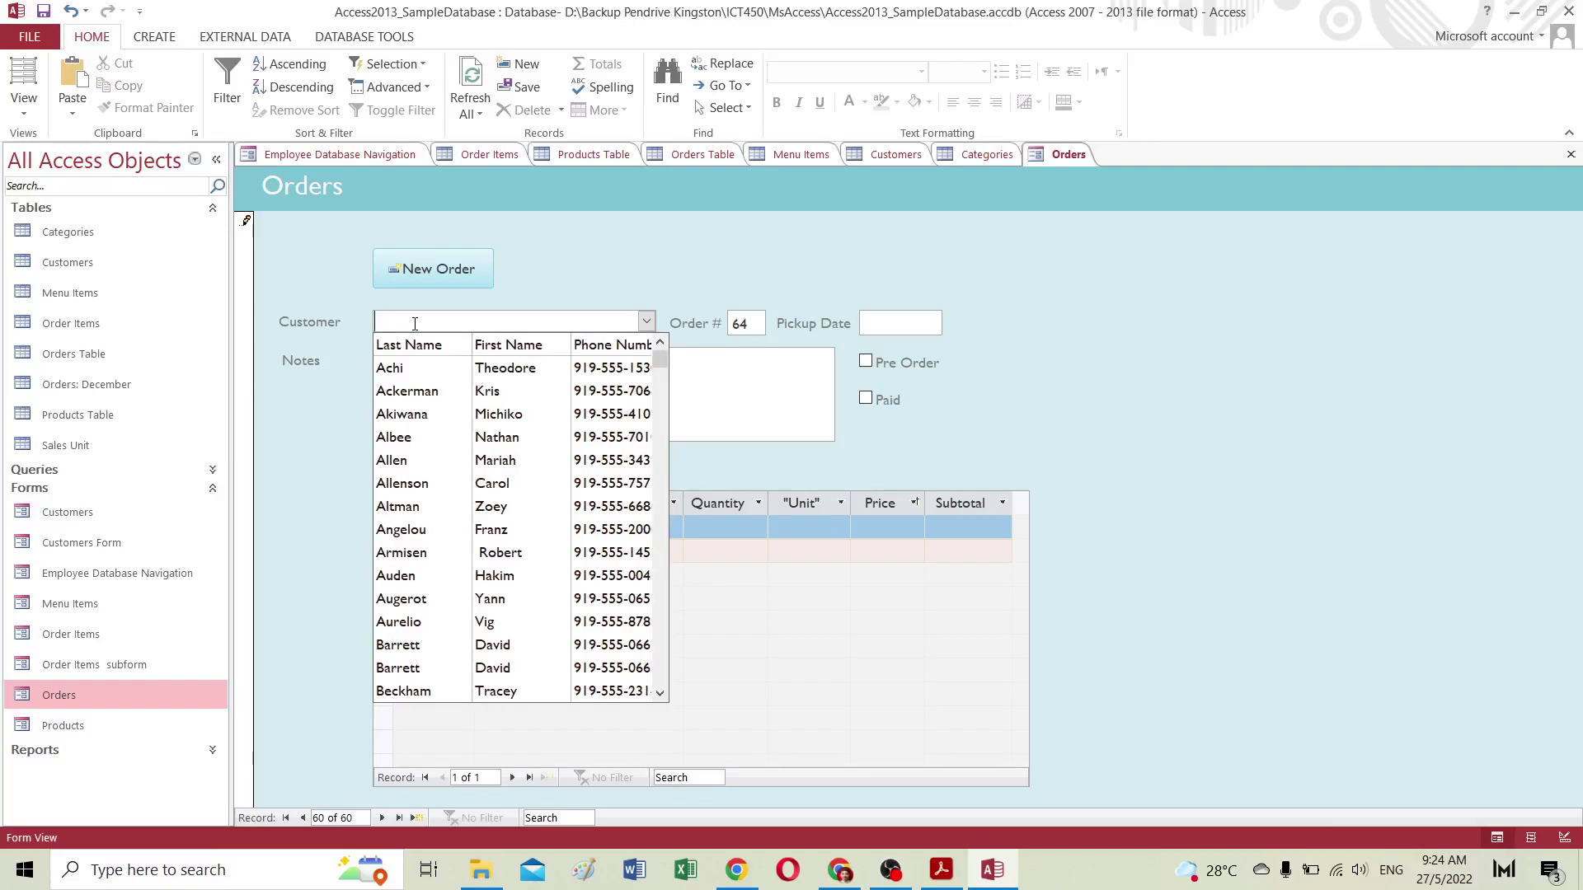
text(man)
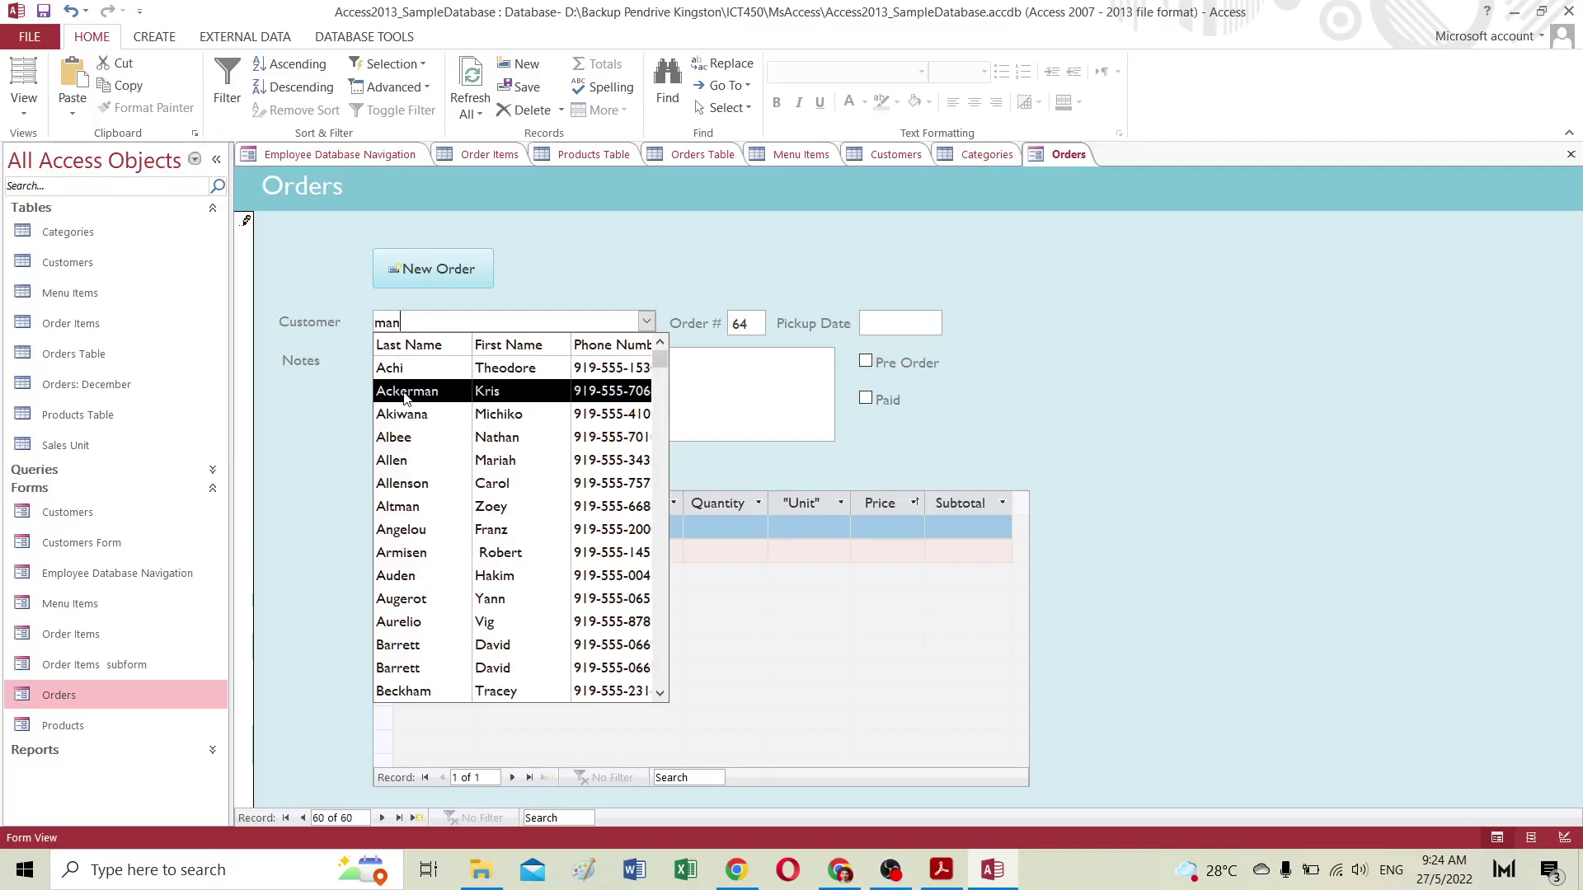
click(405, 395)
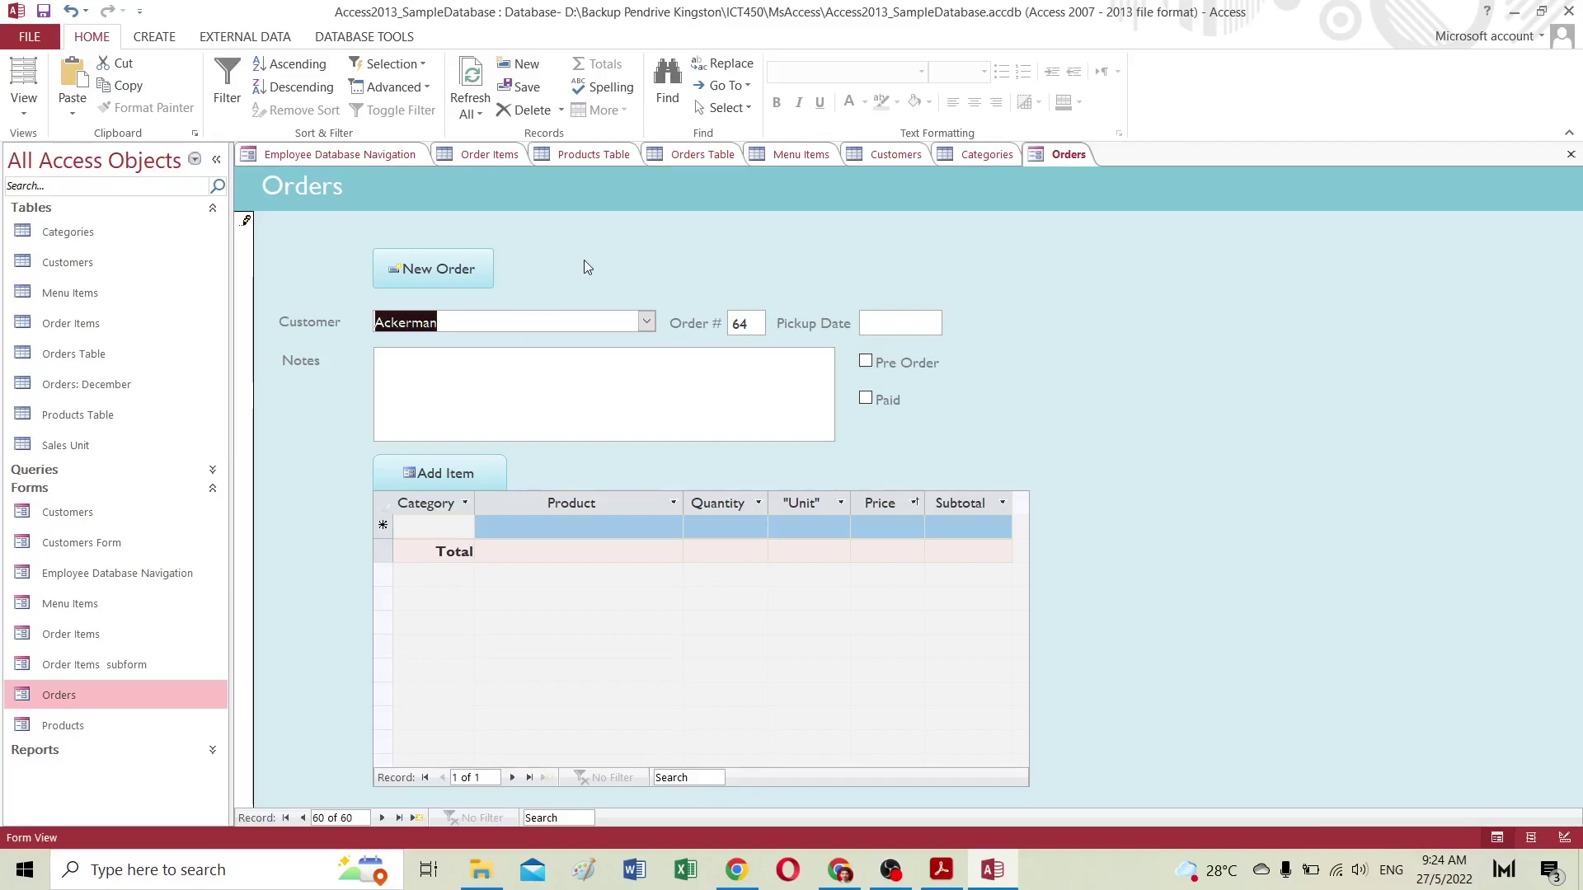
Step: In the Customers Form, start new record 201 with first name, street address and zip code
double_click(94, 545)
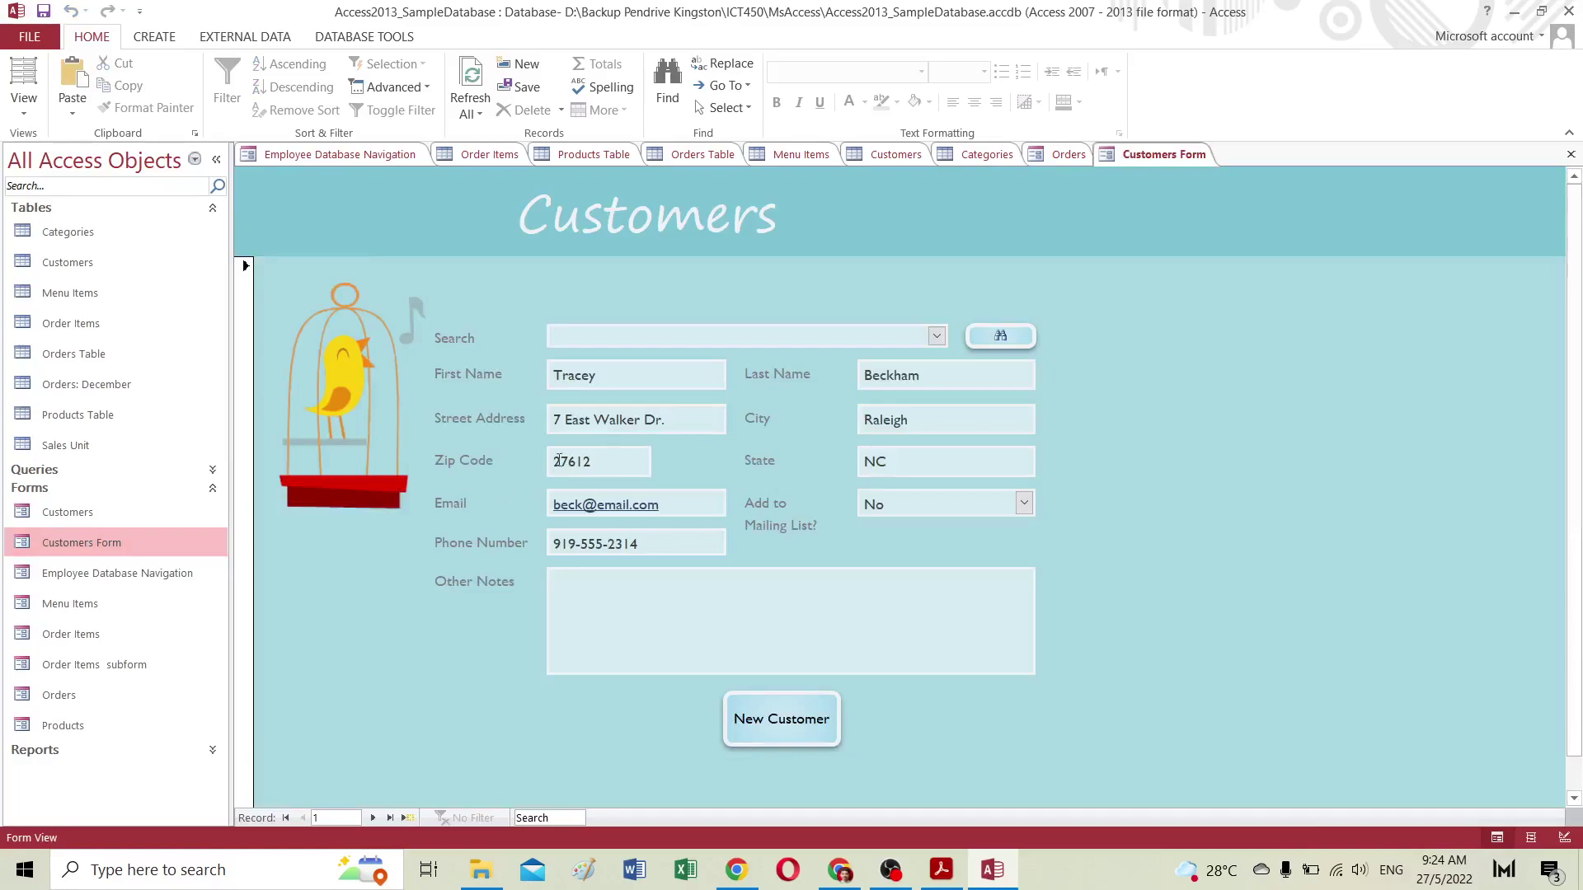
click(791, 730)
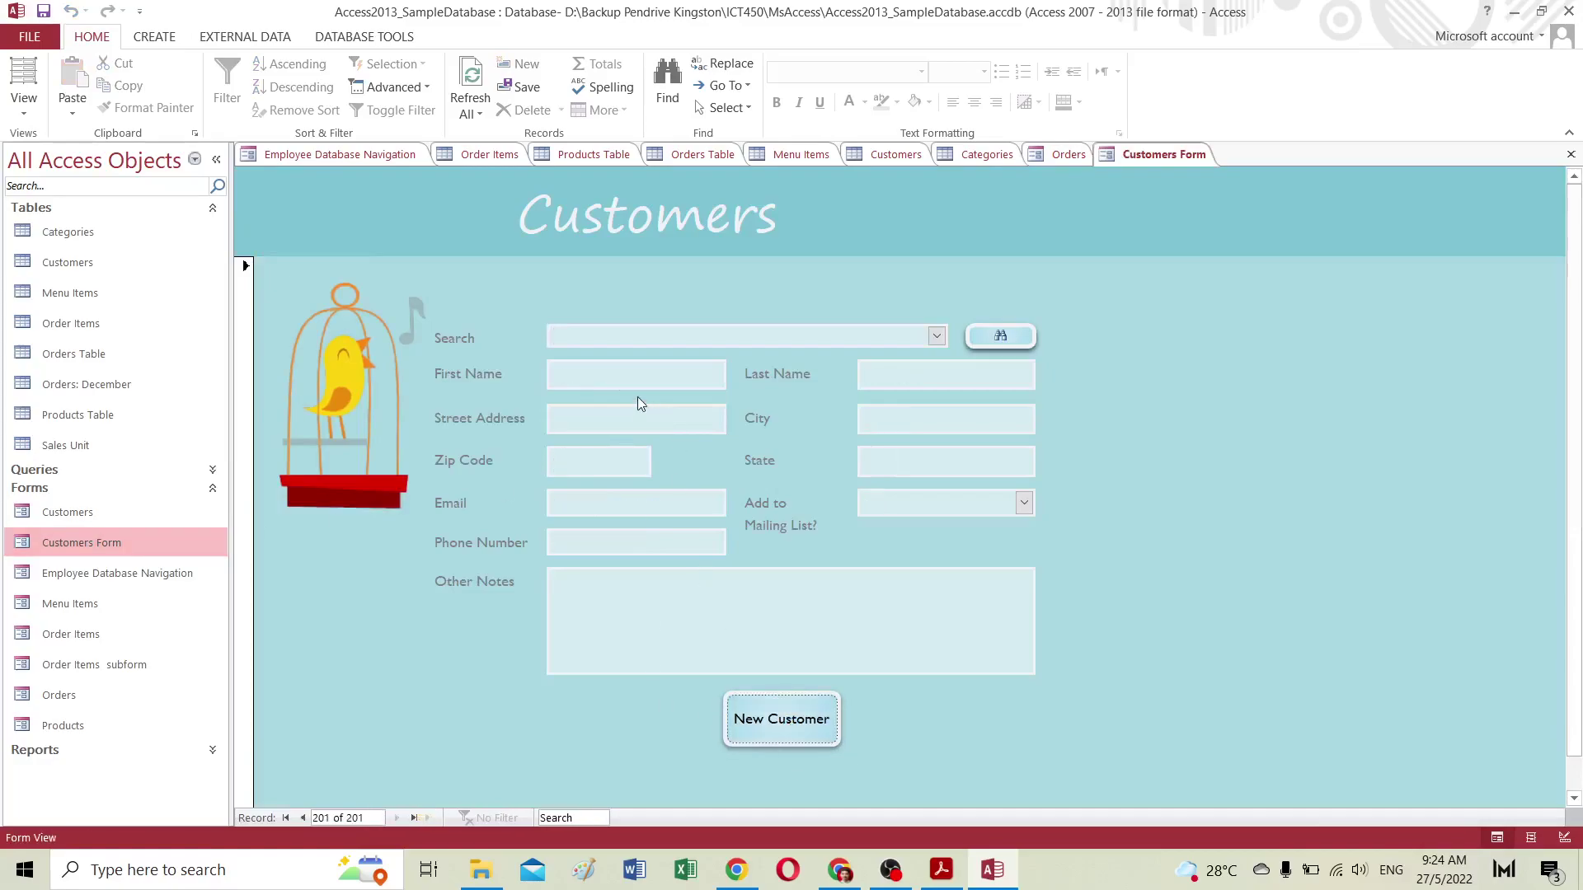
click(583, 337)
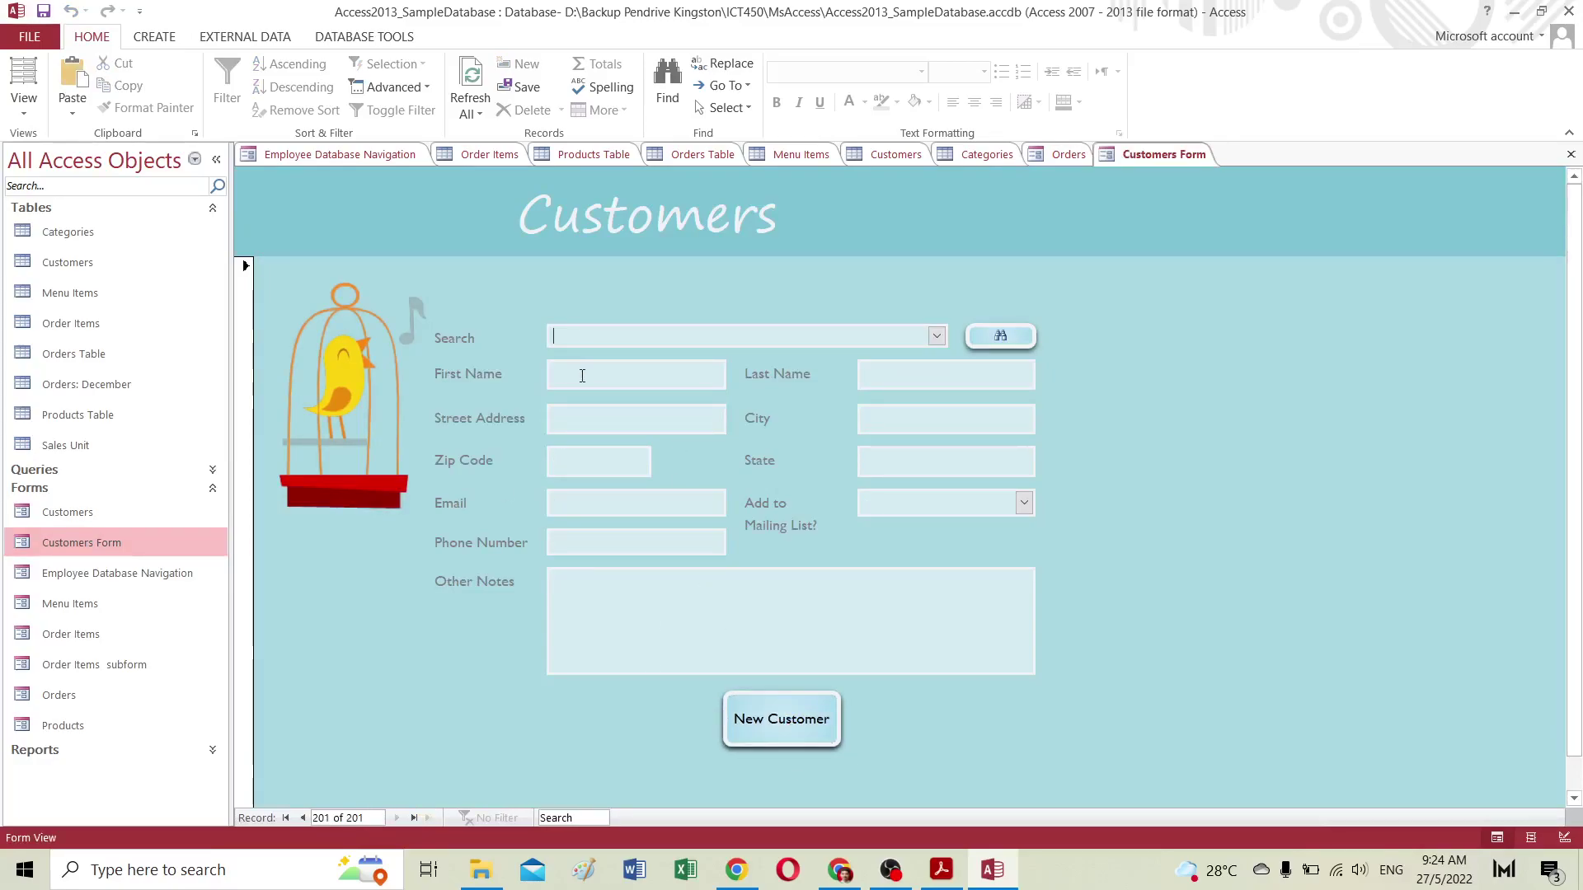
click(581, 375)
text(din)
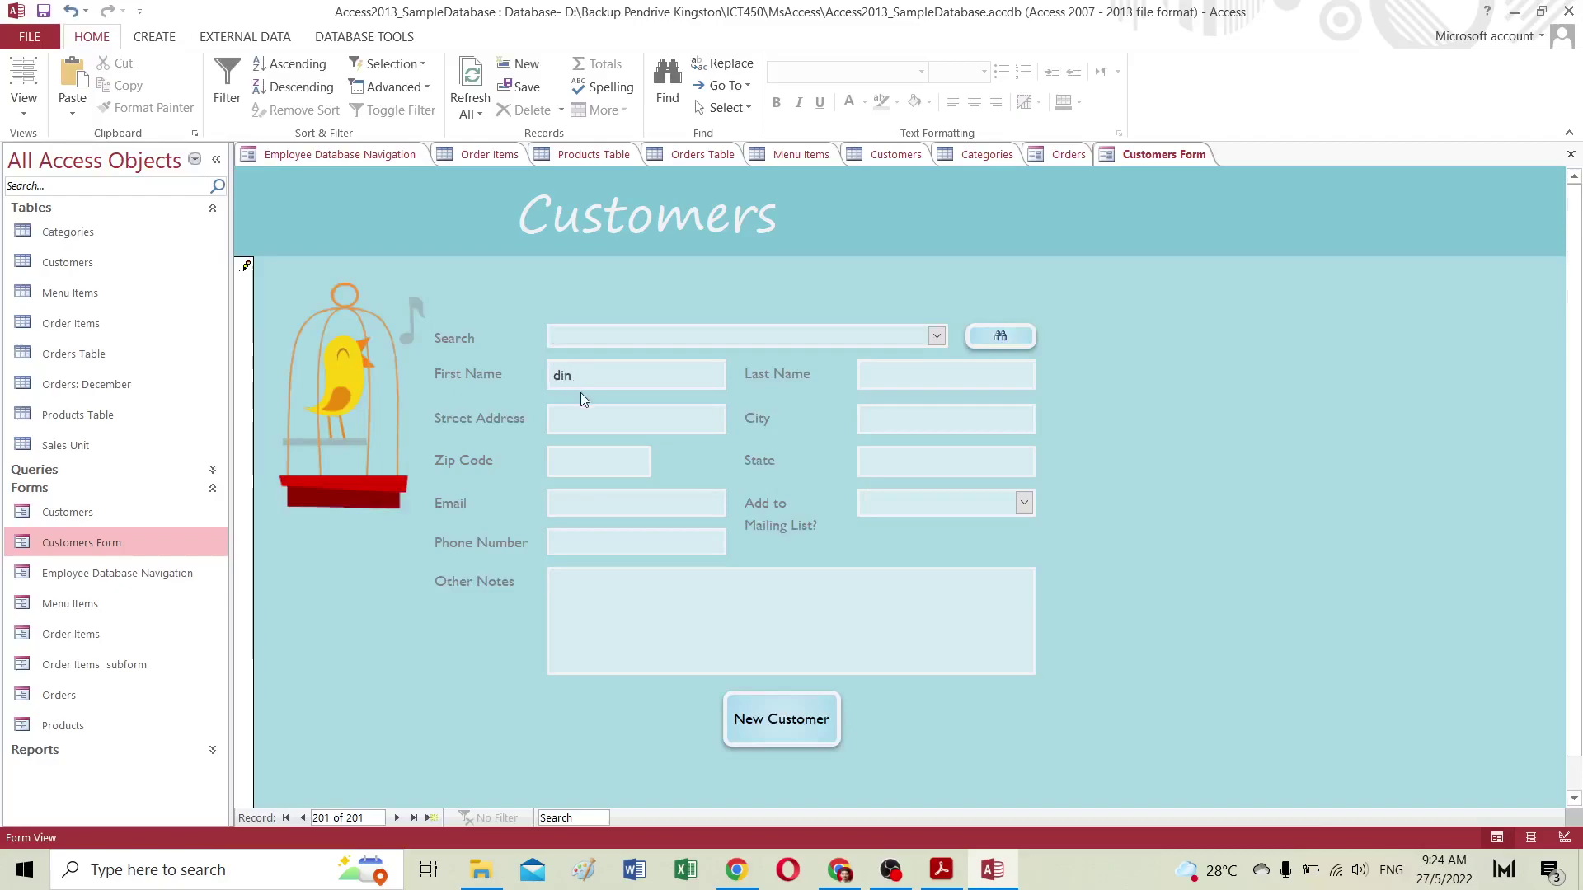
click(577, 410)
text(asasasa)
click(573, 459)
text(22222)
Step: Enter the new customer's e-mail address, phone number and city
click(857, 379)
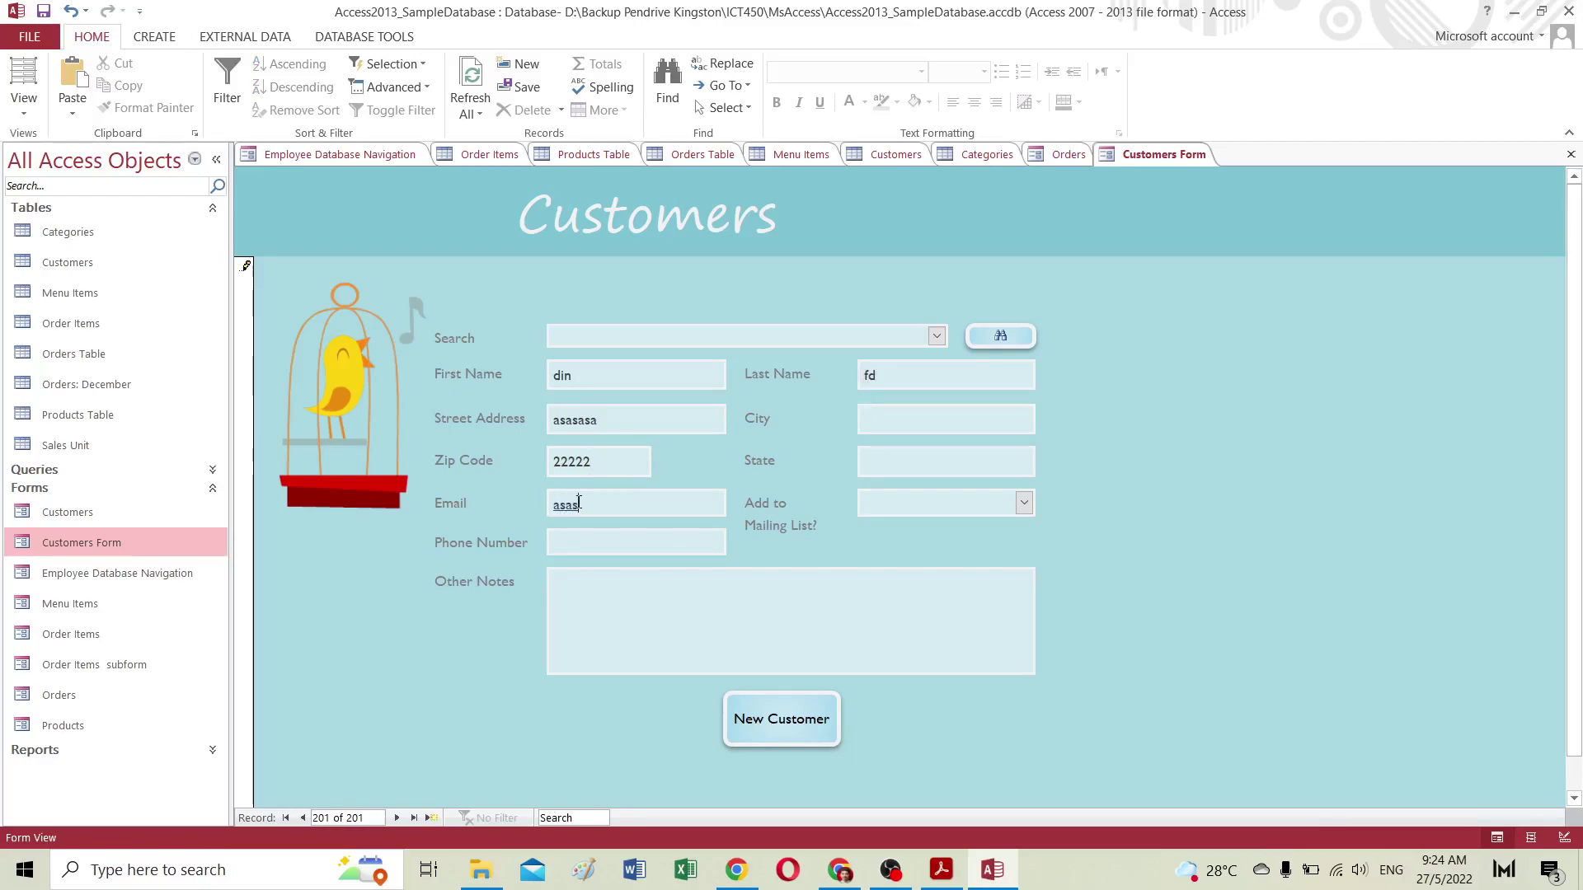
click(608, 544)
text(1212121211212)
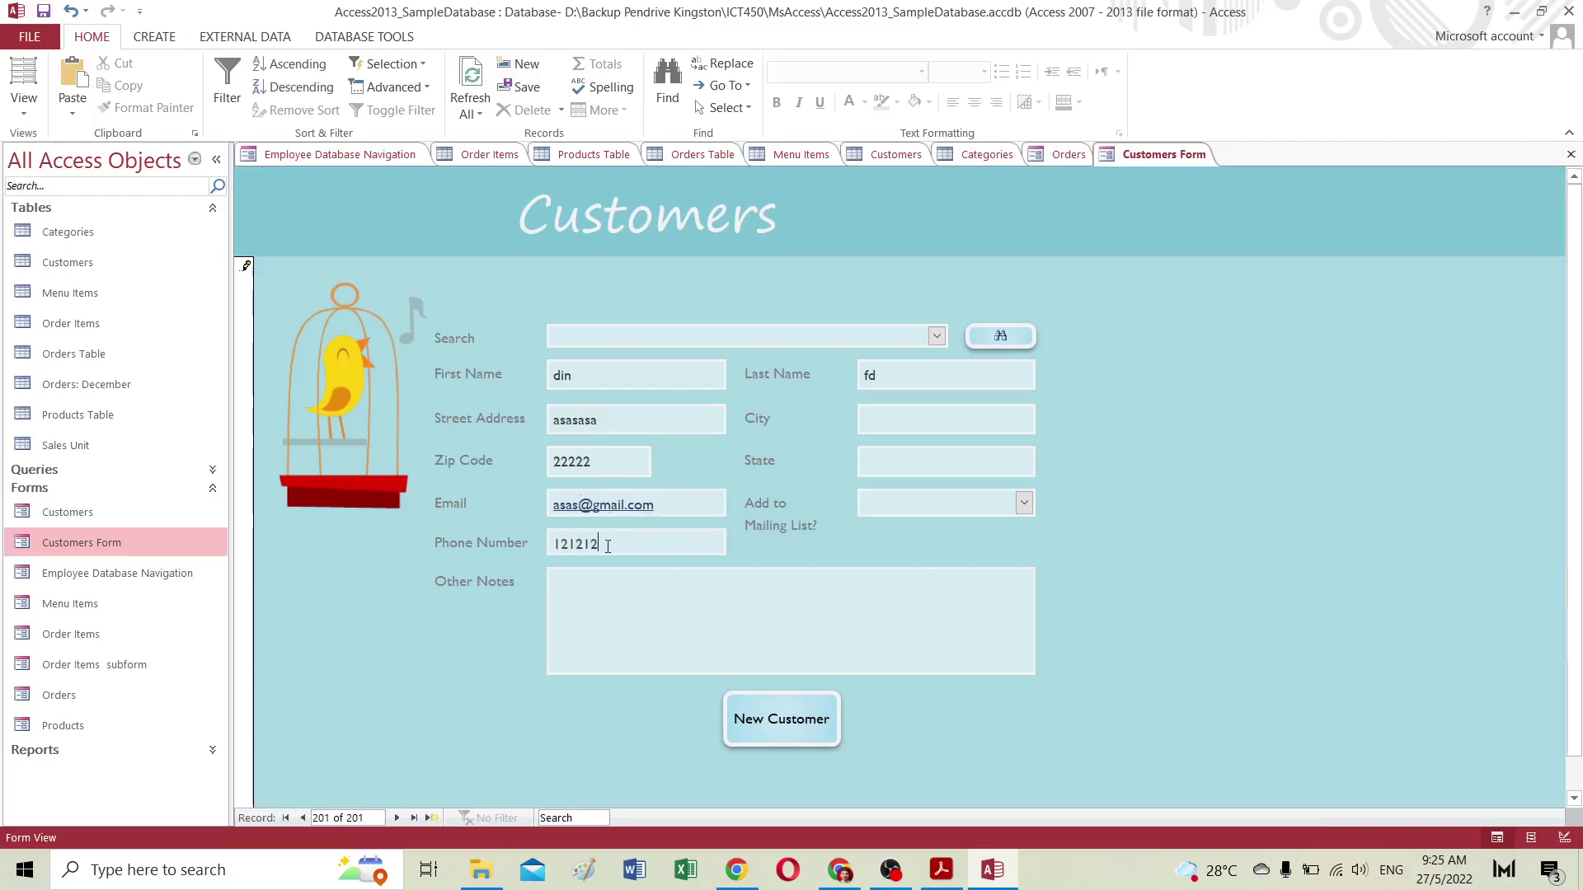
key(BackSpace)
key(BackSpace)
key(BackSpace)
click(882, 422)
text(asdsda)
Step: Enter a State value, get the two-letter code warning, and retype it as CN
click(884, 464)
text(sadsd)
click(898, 492)
click(778, 481)
drag(901, 459, 839, 458)
text(CN)
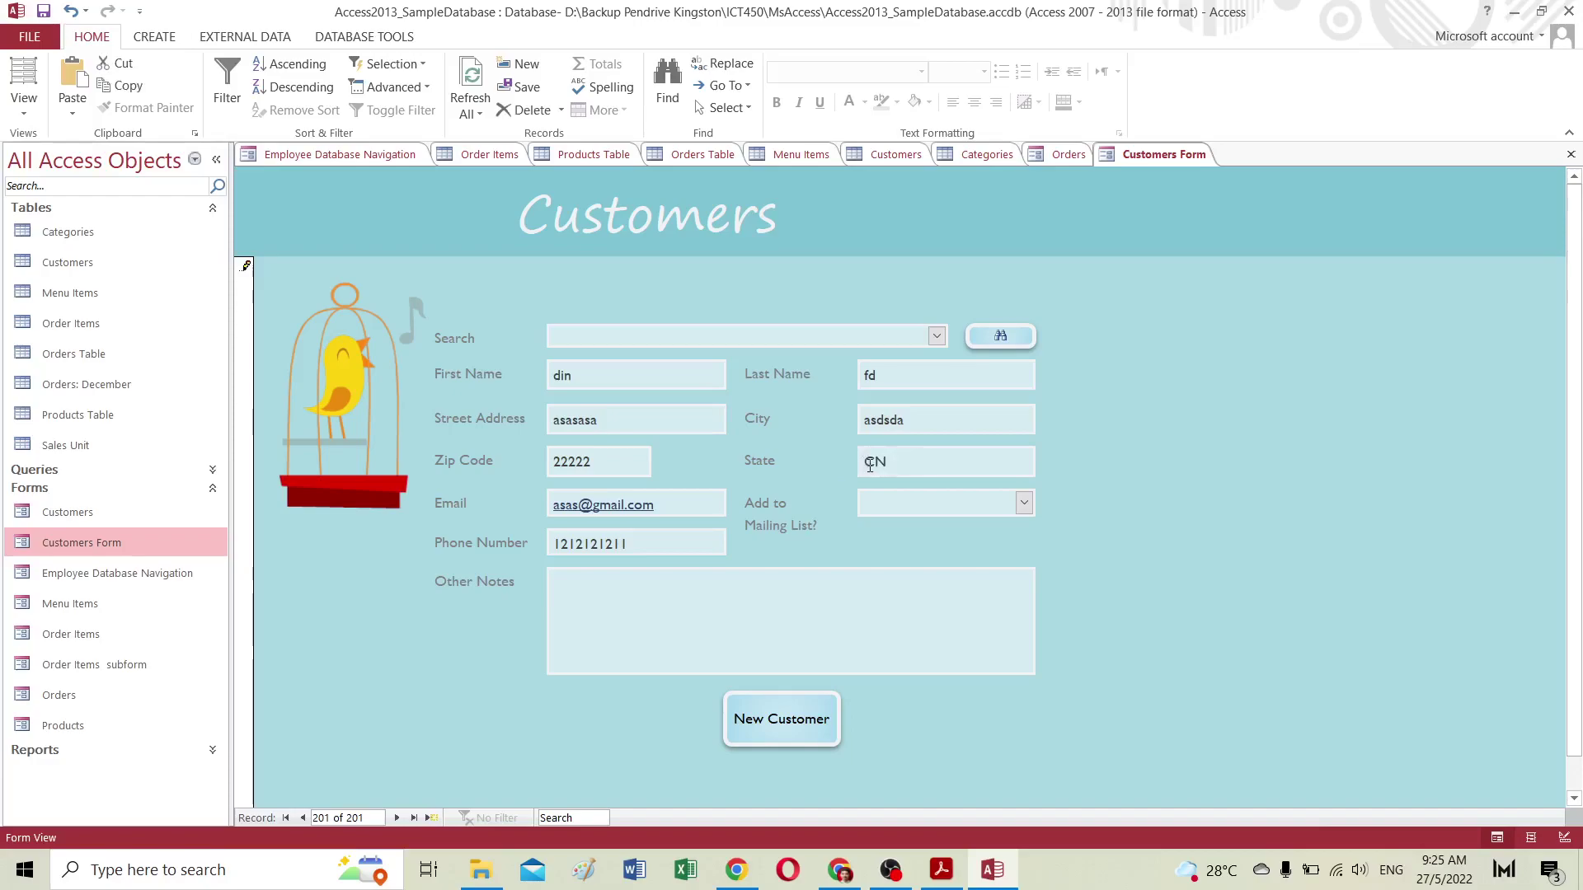
drag(893, 460, 860, 466)
click(924, 461)
text(dd)
click(883, 506)
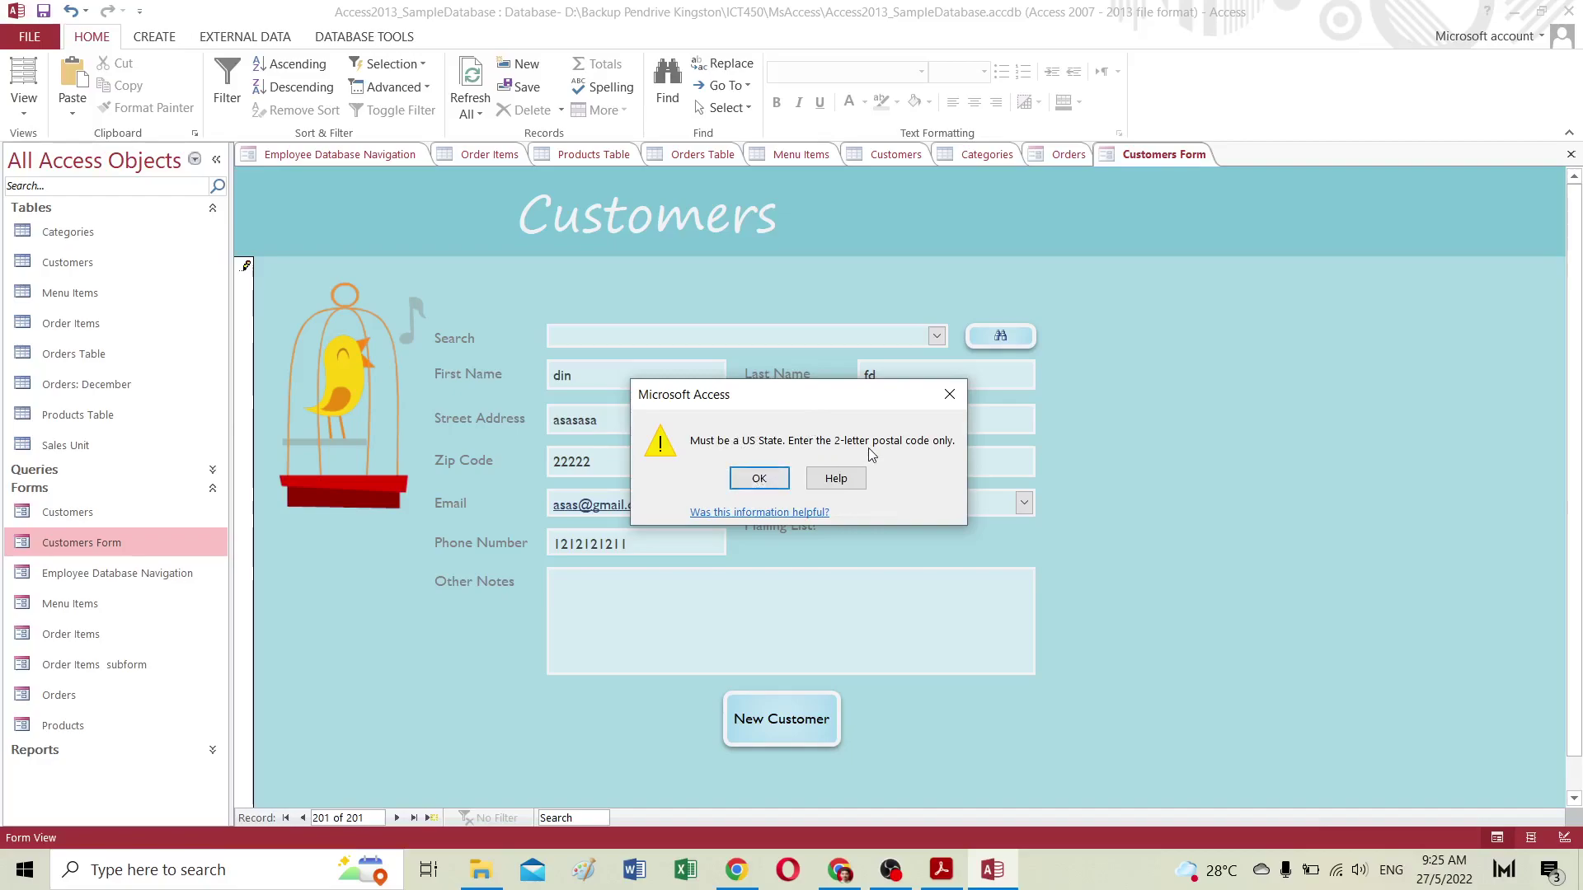
Step: Clear the state warnings and correct the State field to NC
click(756, 482)
key(BackSpace)
key(BackSpace)
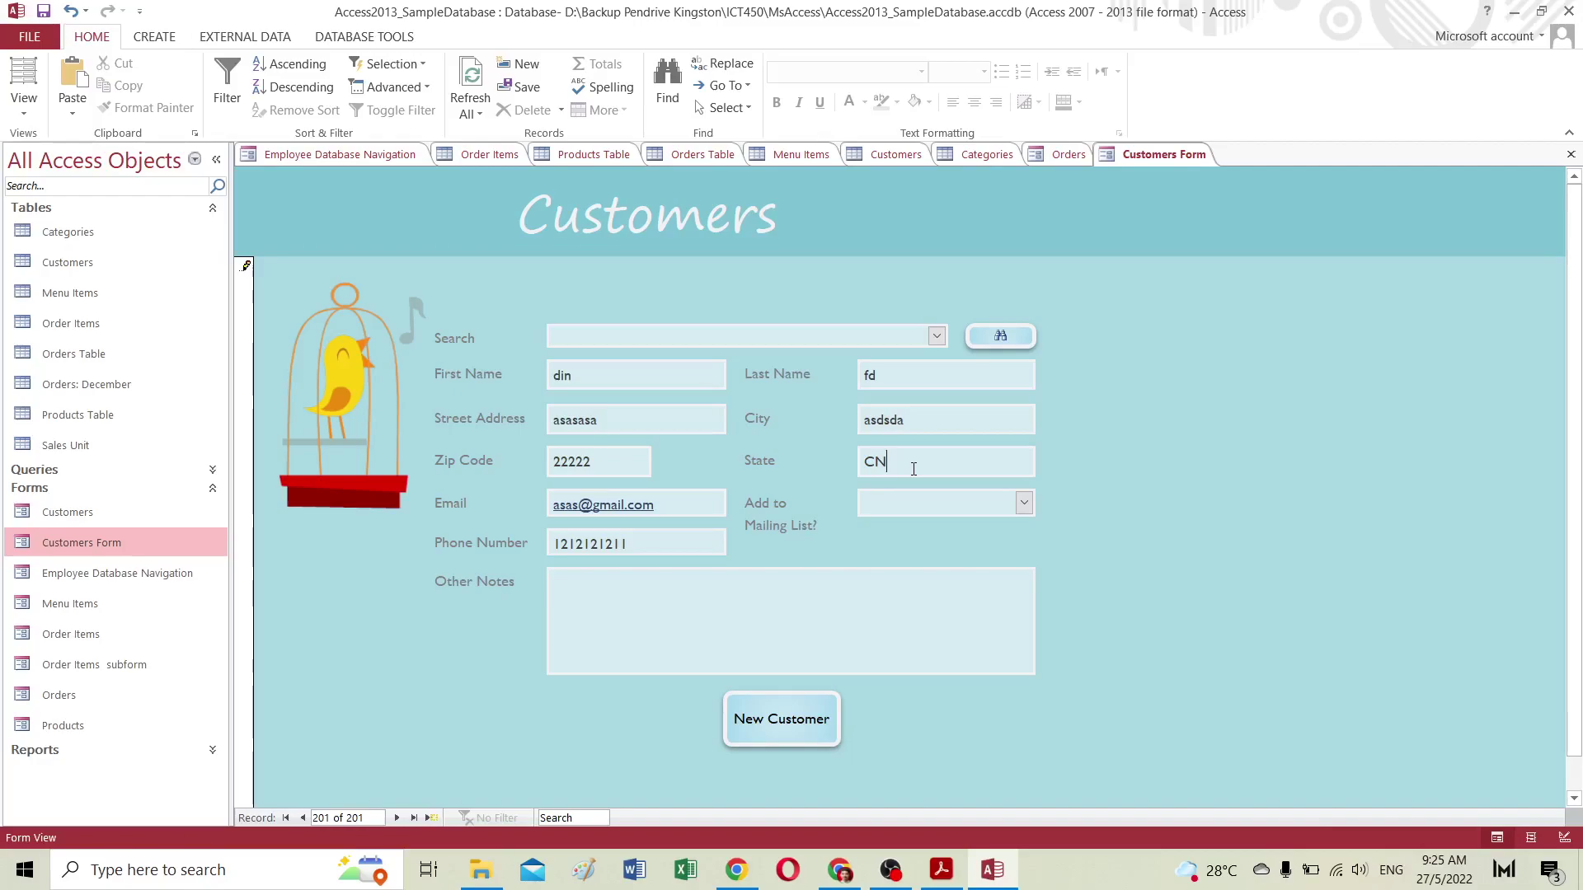
click(917, 501)
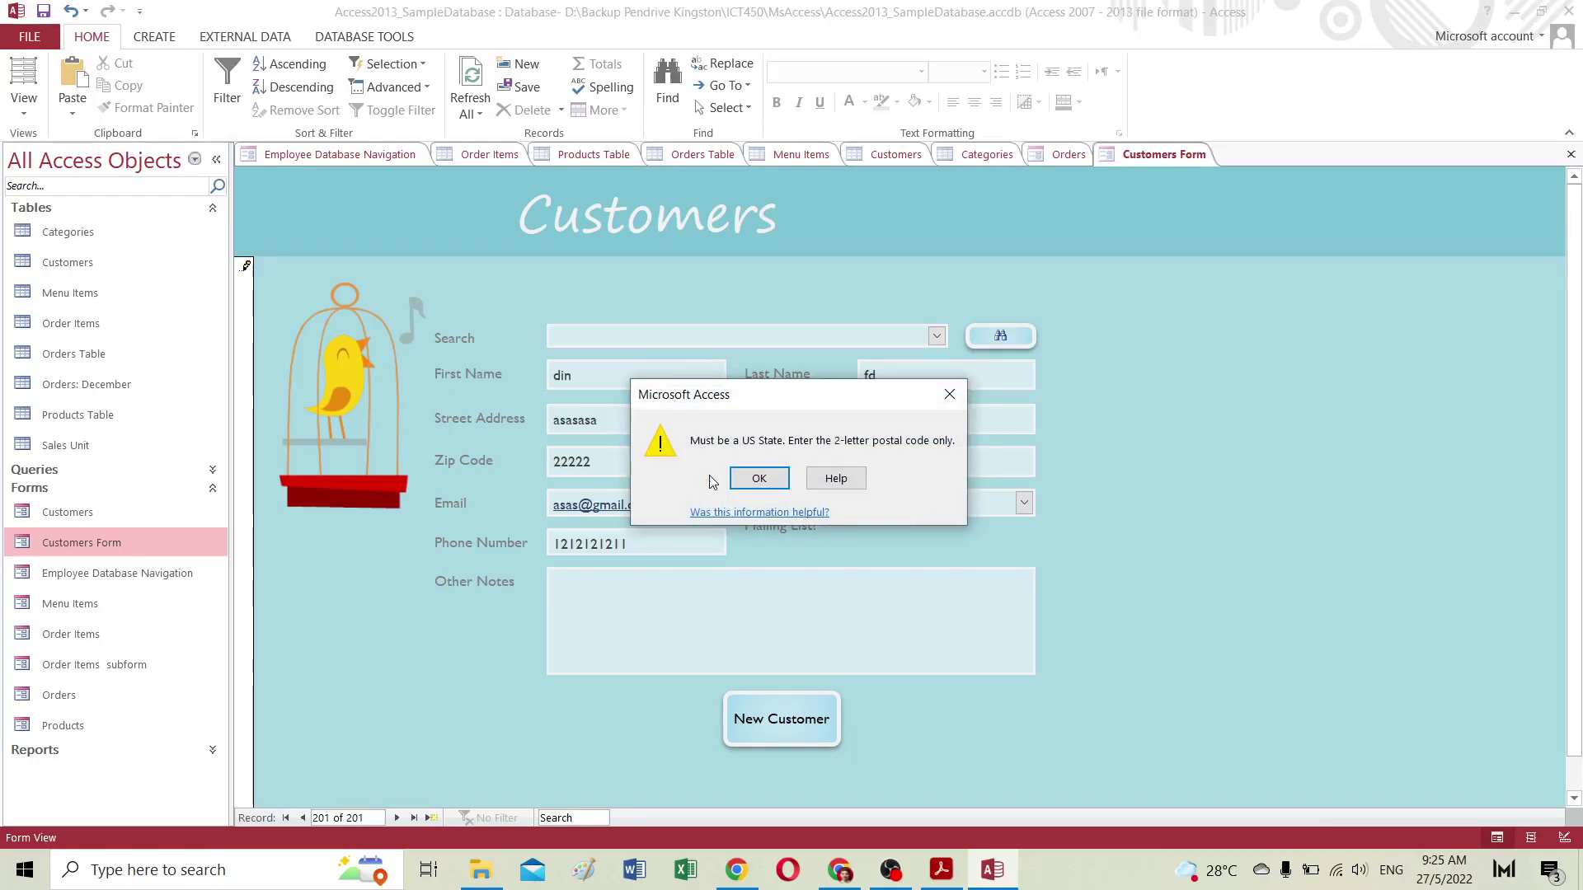
click(759, 480)
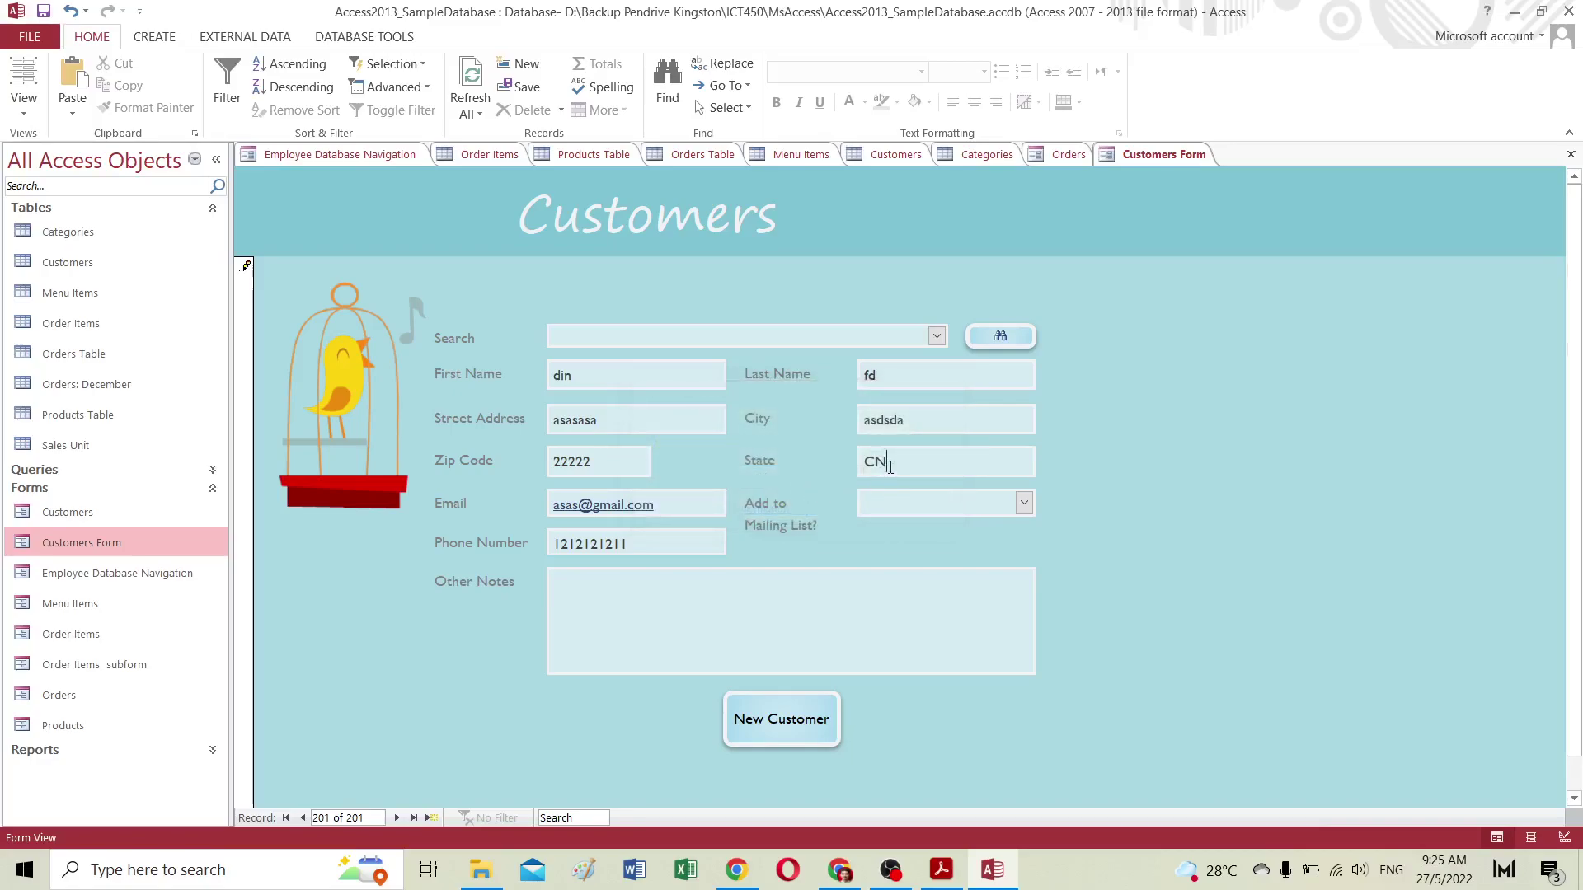
key(BackSpace)
key(BackSpace)
text(NC)
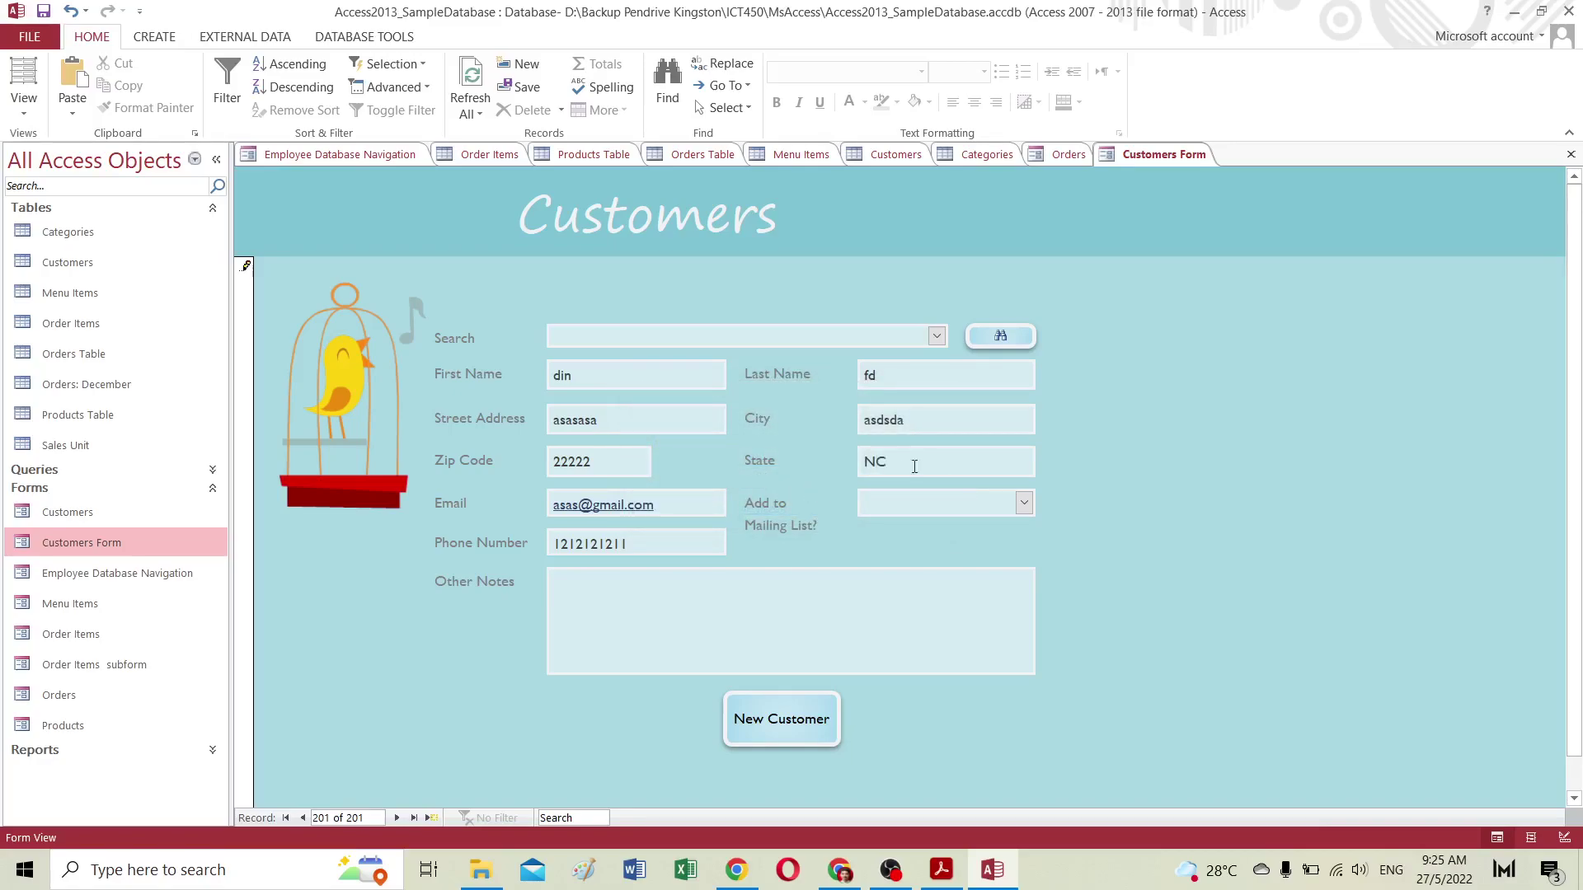
Step: Set Add to Mailing List to No, add a short note, and save, leaving blank record 202
click(1025, 505)
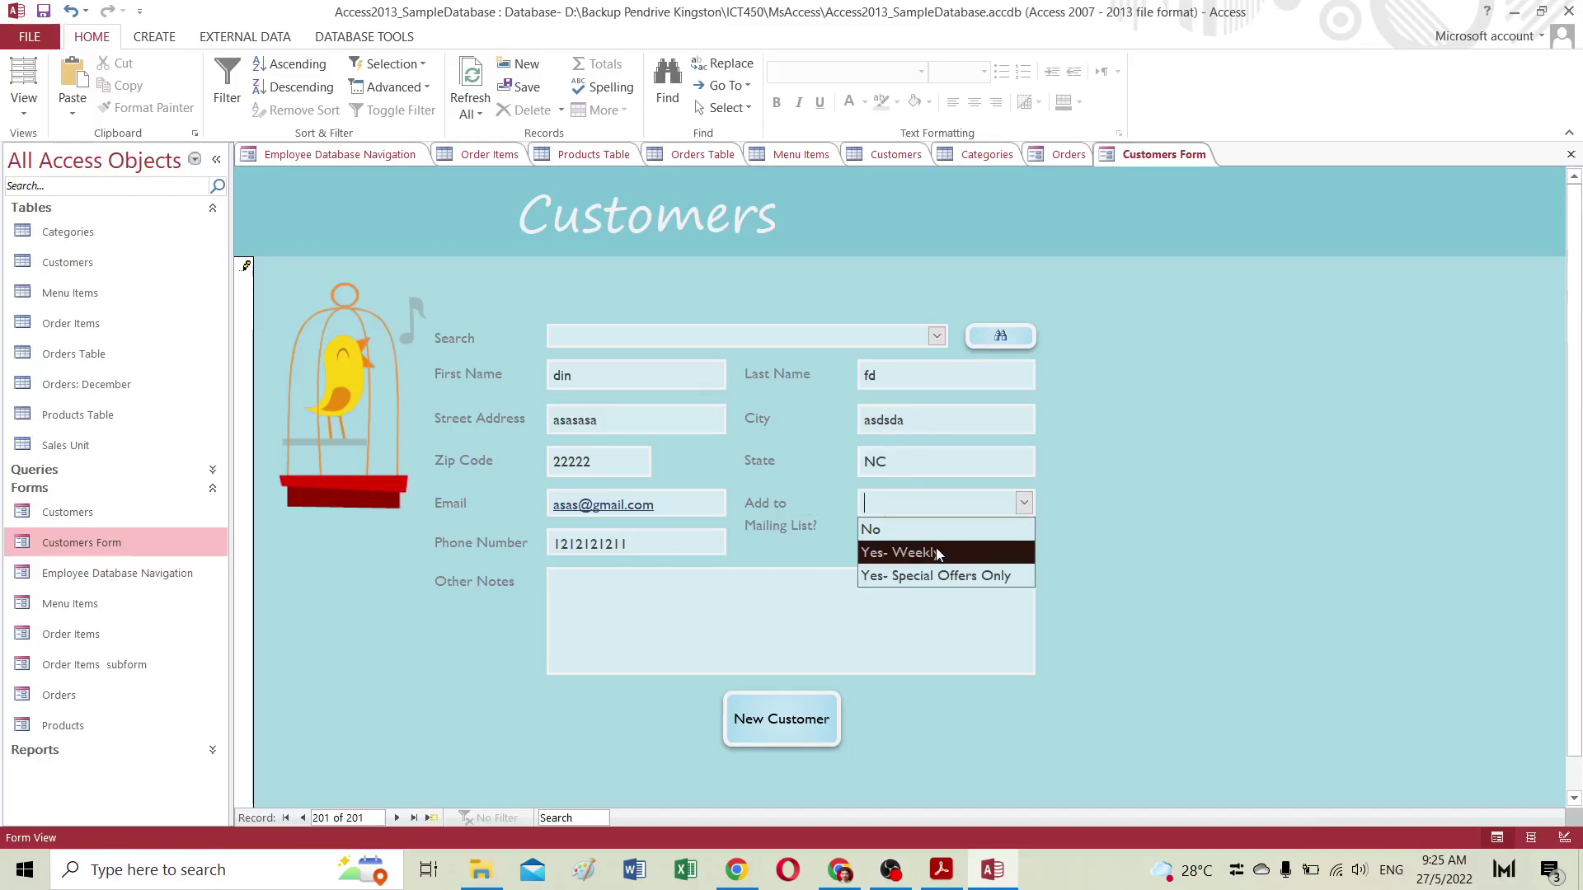
click(899, 531)
click(600, 617)
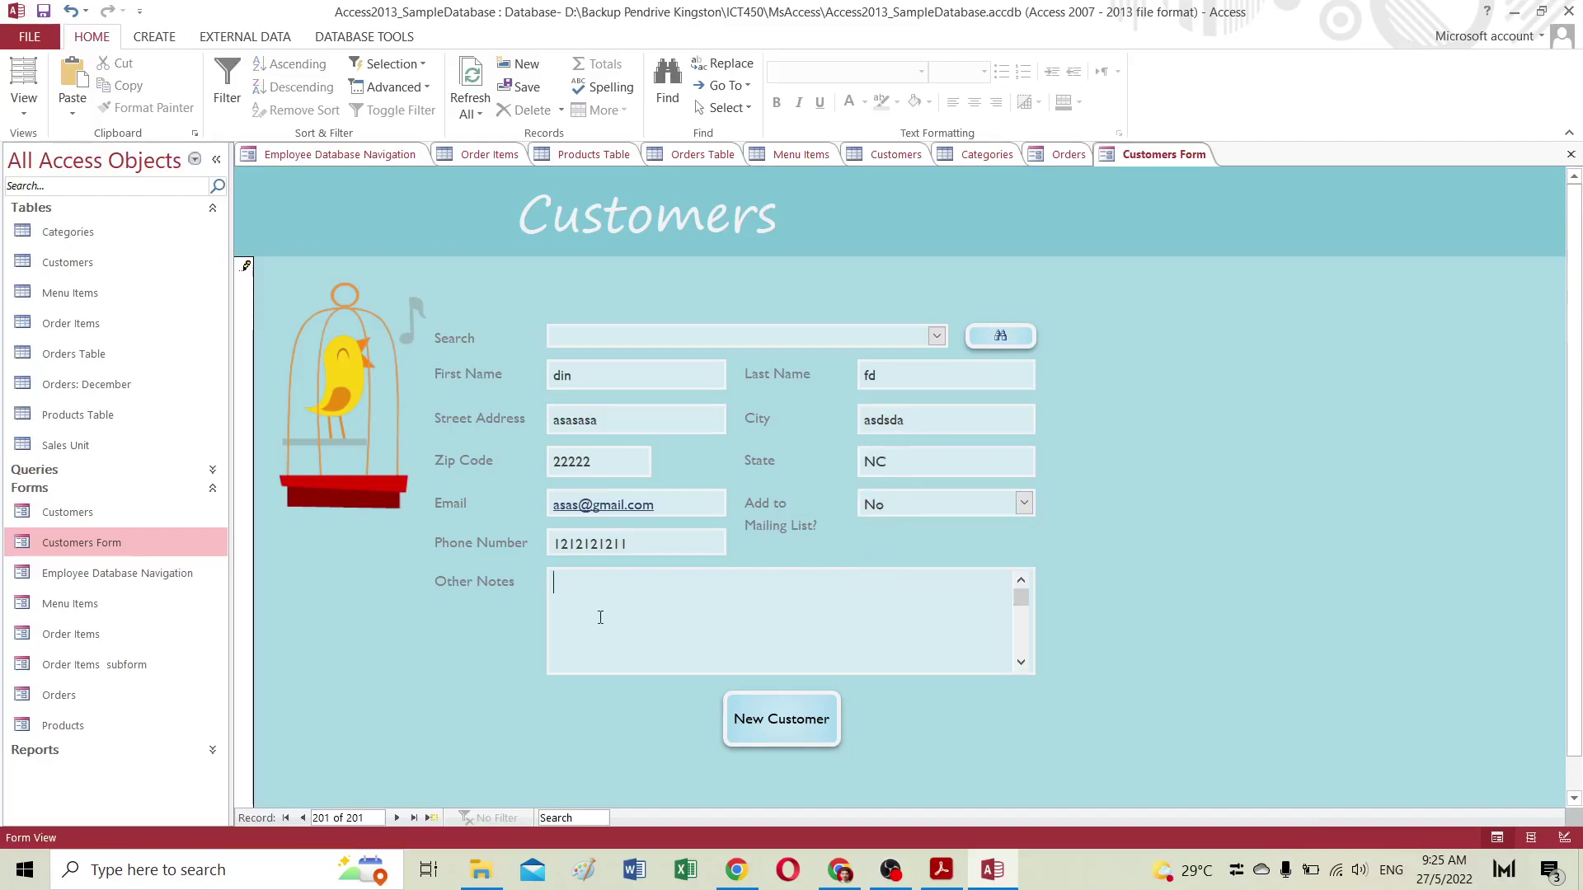
text(din)
click(834, 697)
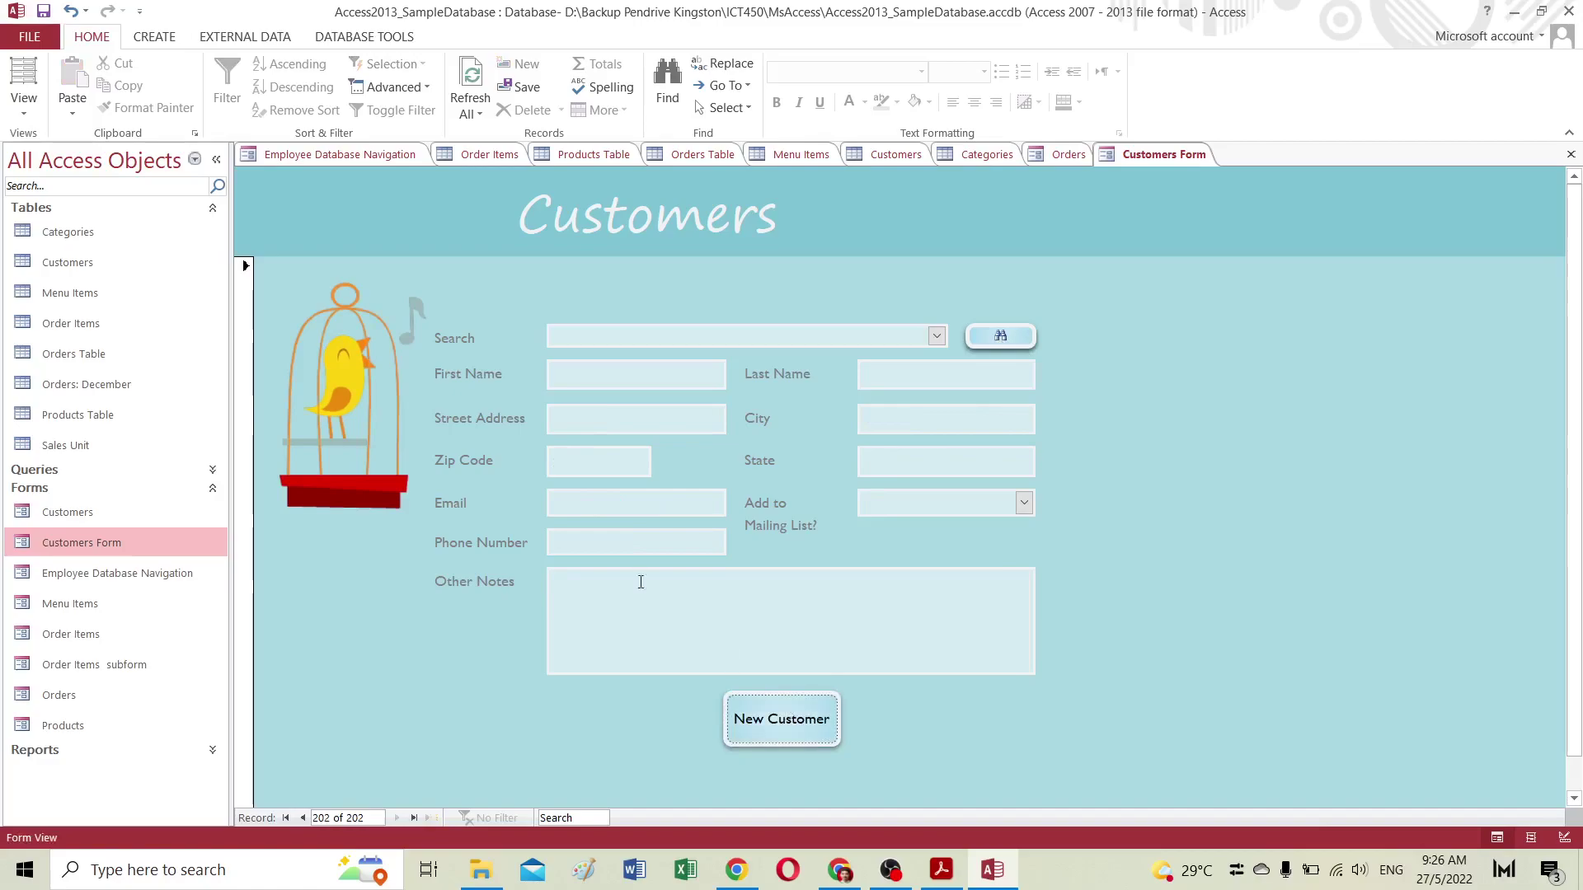
click(67, 700)
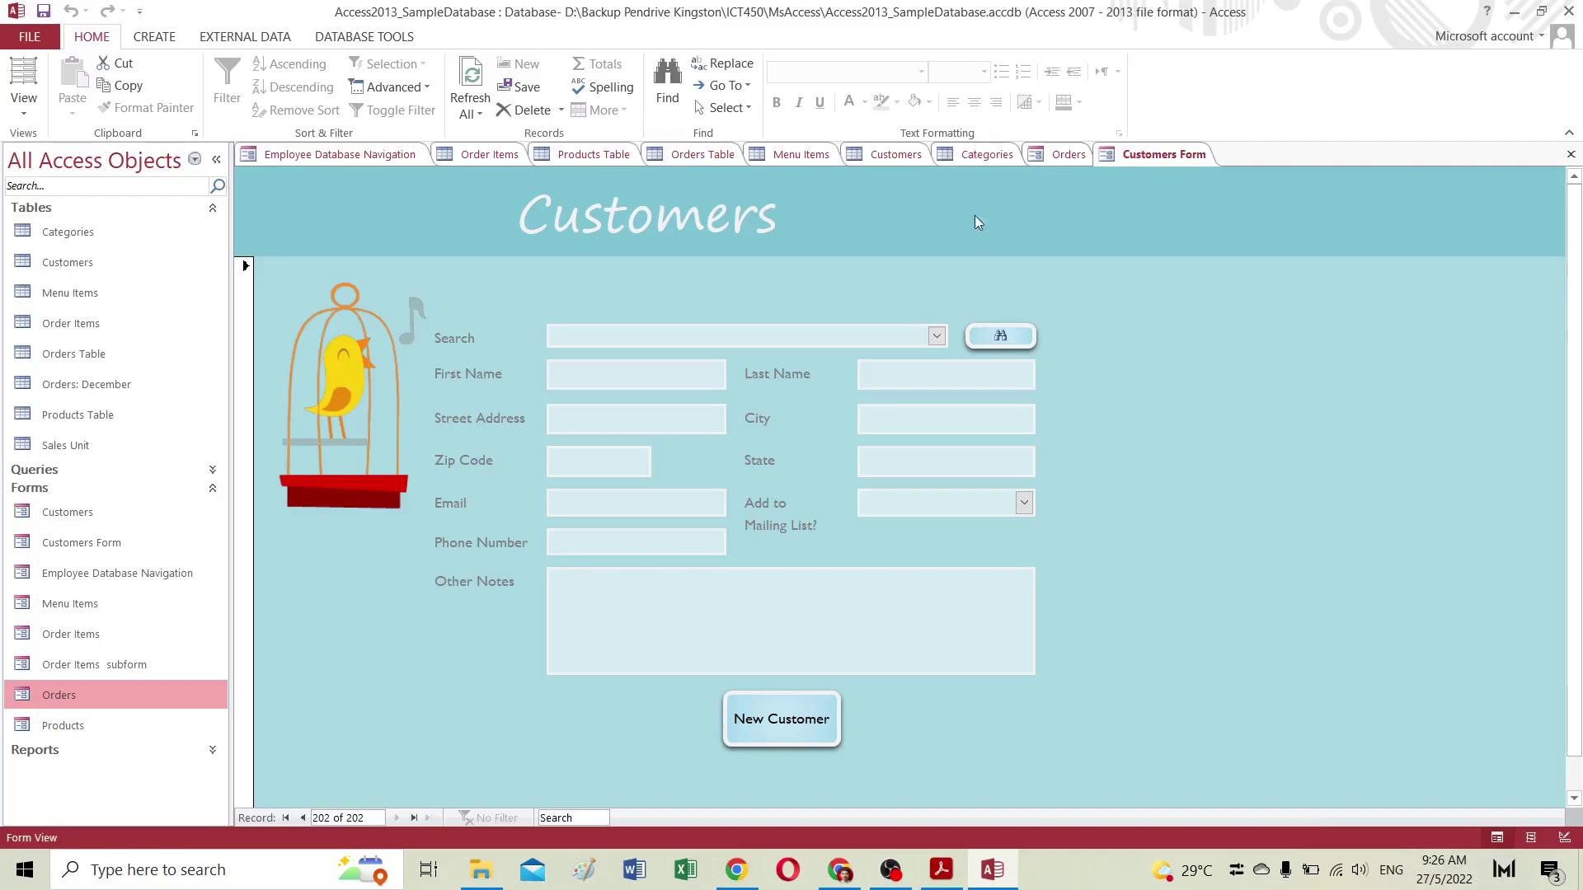
Step: On the Orders form, pick the newly added customer for order 64
click(1054, 156)
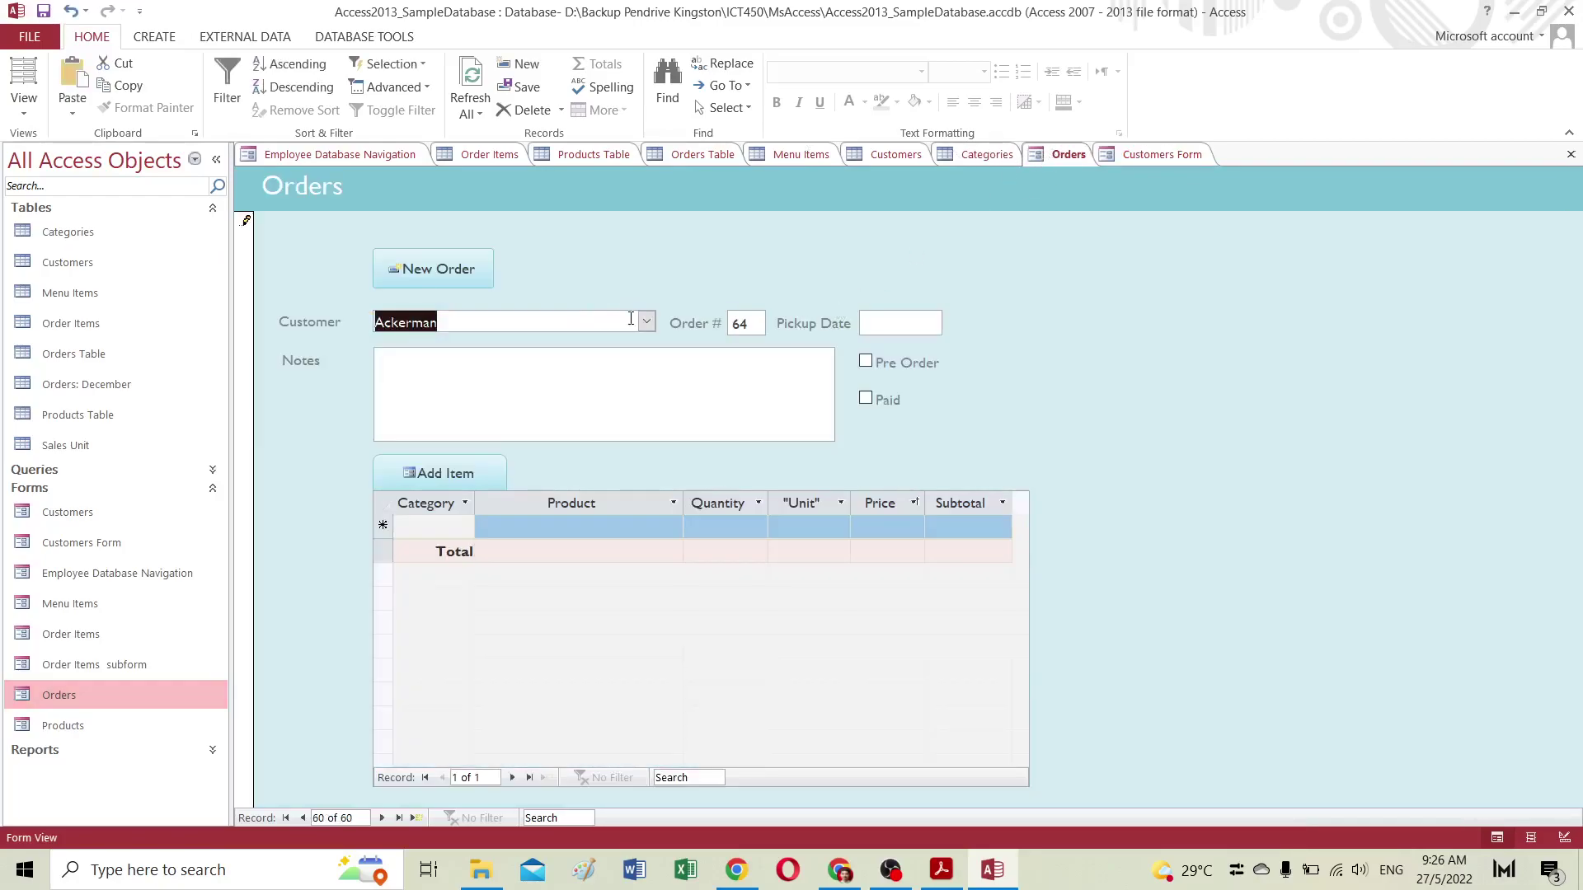
click(593, 324)
key(BackSpace)
key(BackSpace)
key(BackSpace)
key(BackSpace)
key(BackSpace)
key(BackSpace)
key(BackSpace)
key(BackSpace)
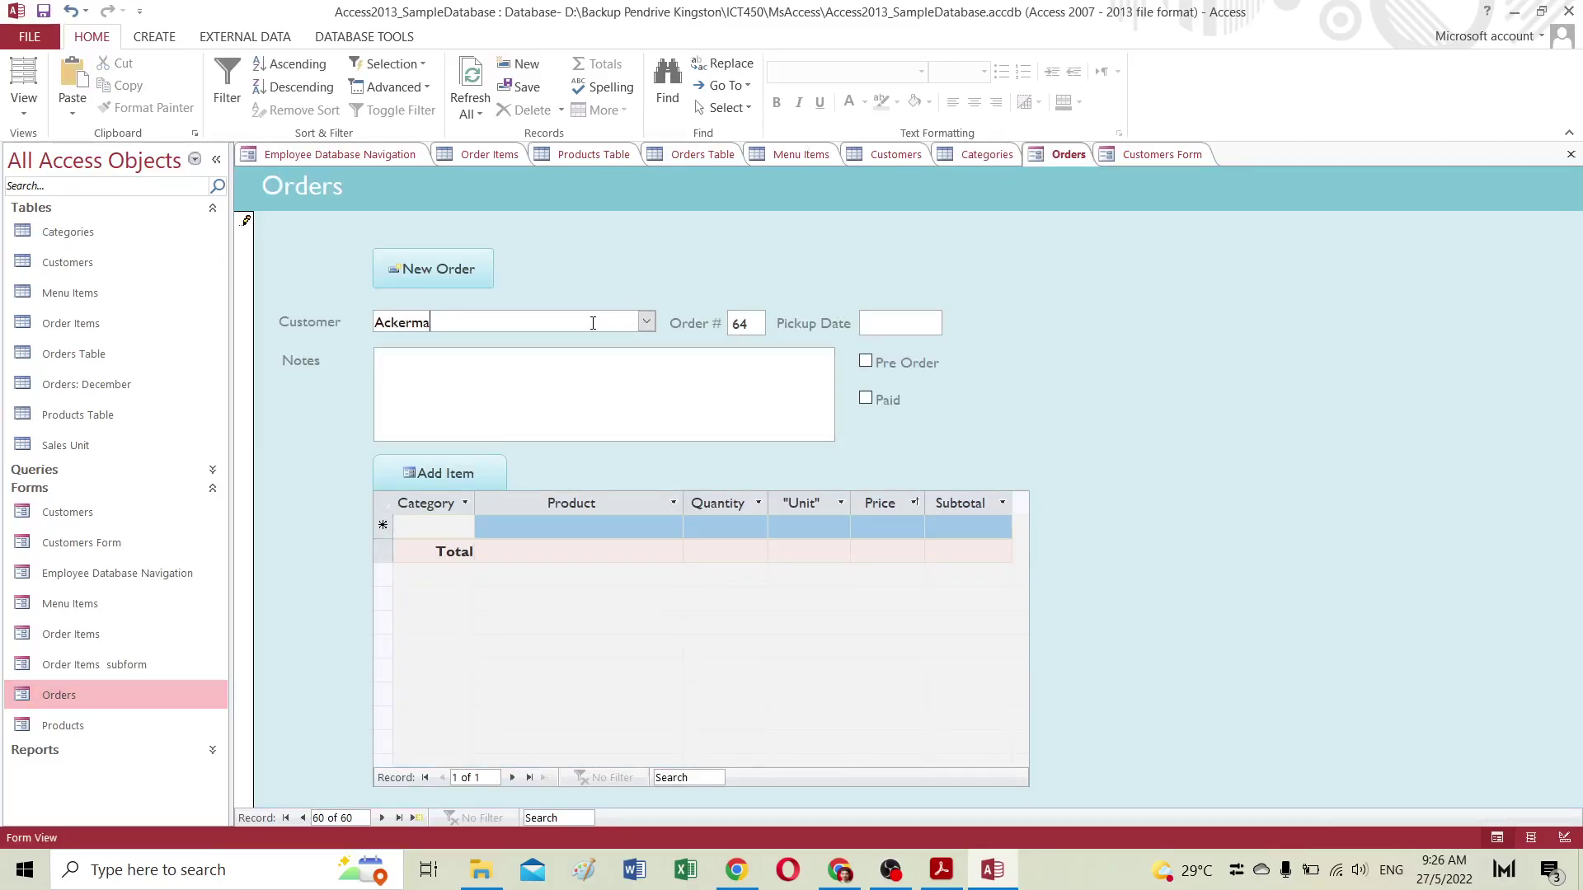
text(din)
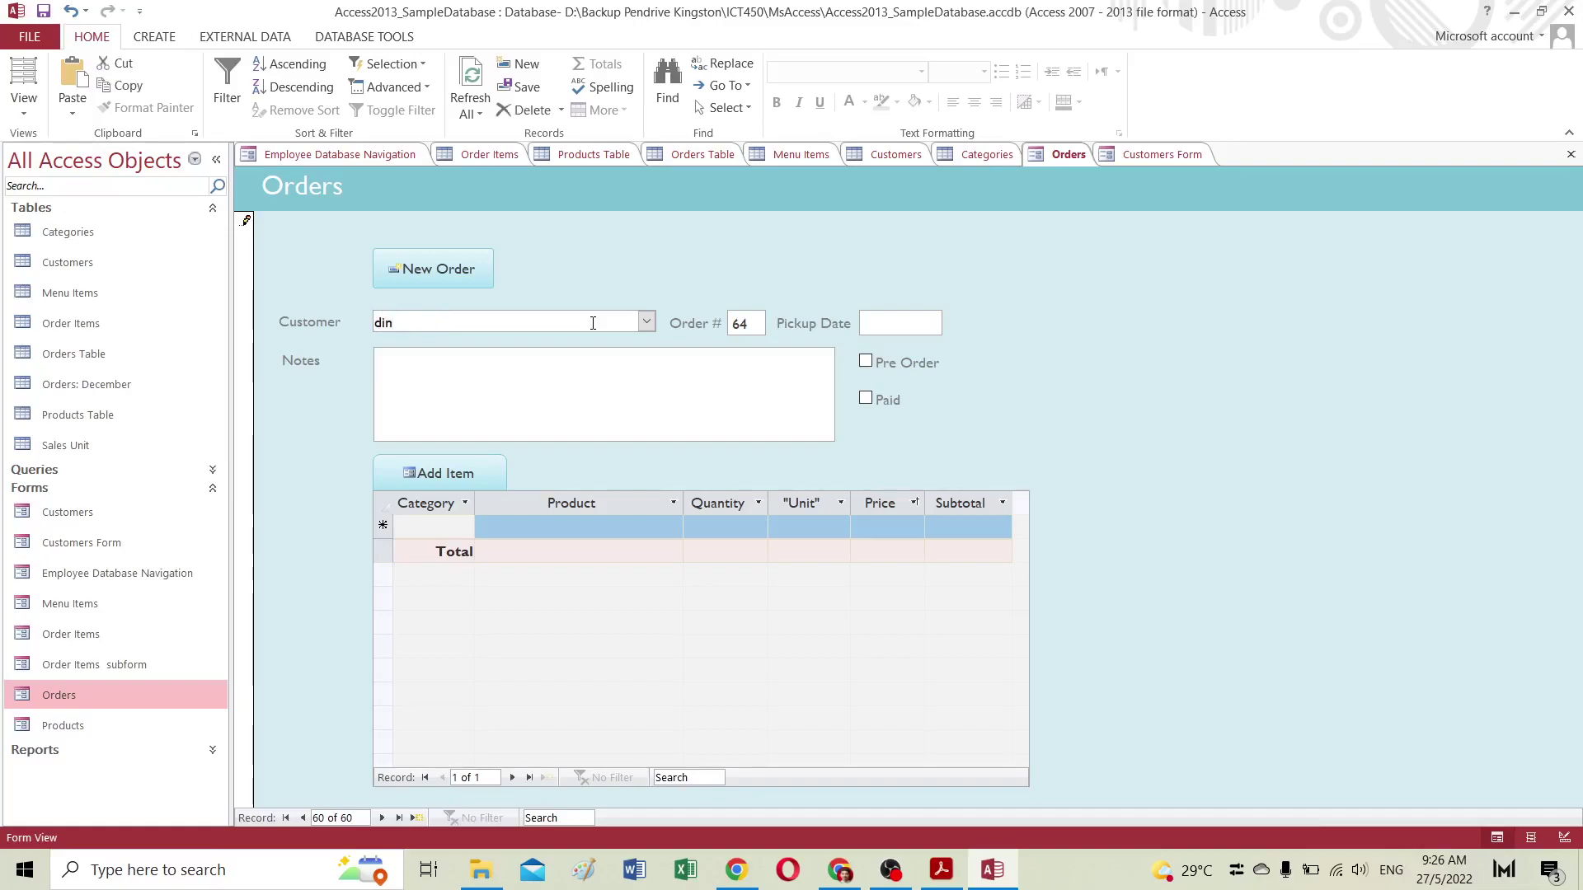
click(646, 323)
scroll(567, 430, down, 7)
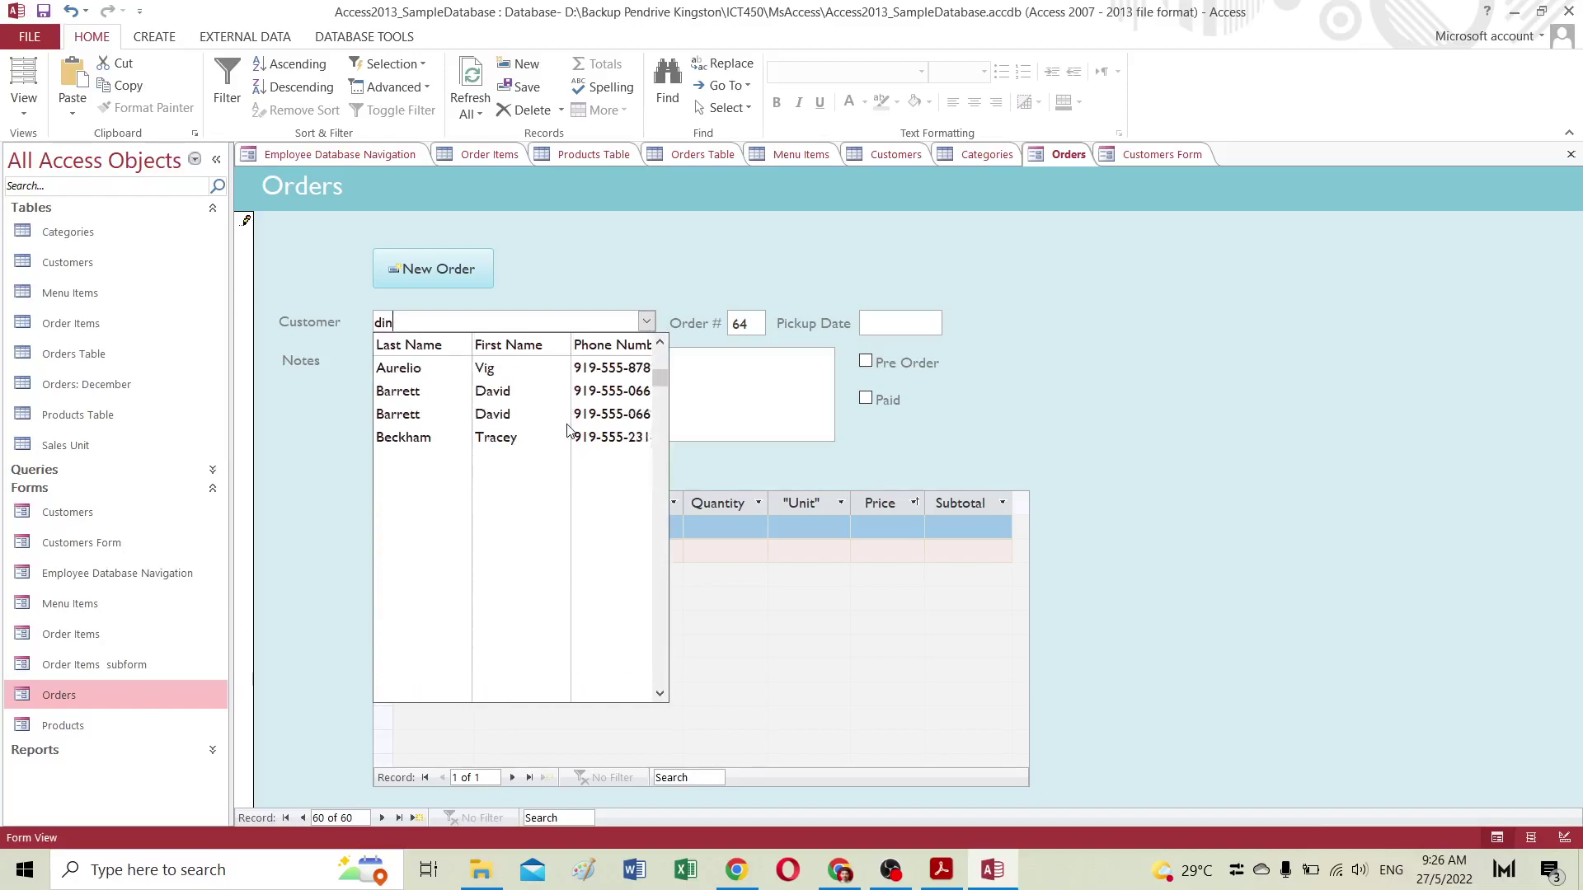
drag(660, 394, 678, 355)
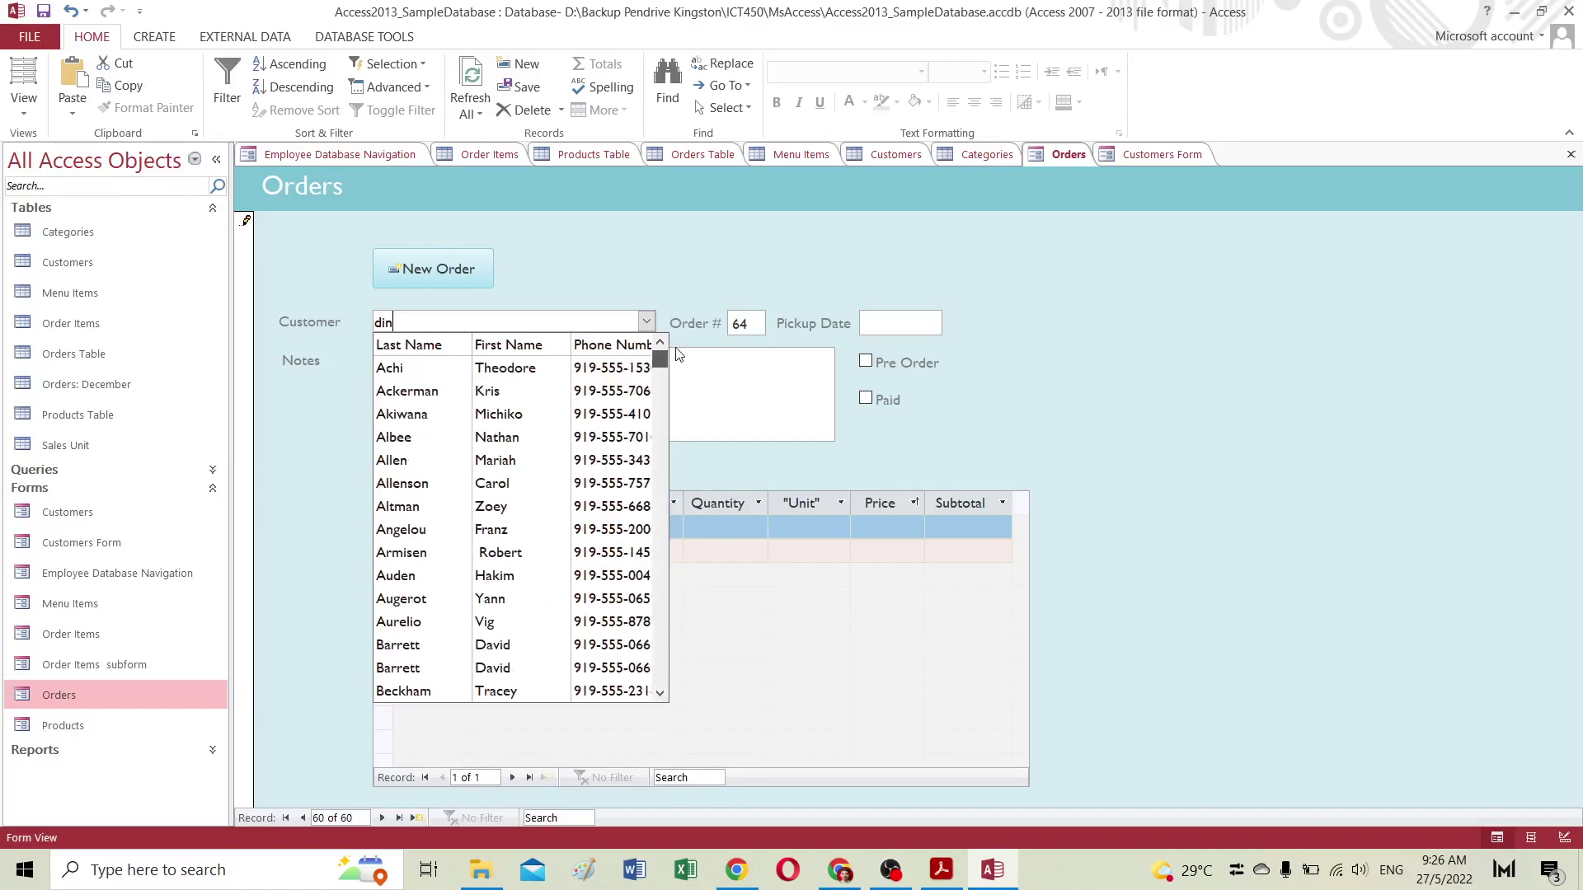
click(417, 393)
Step: Set pickup date 28/5/2022, note 'asasa', and tick Pre Order and Paid
click(552, 363)
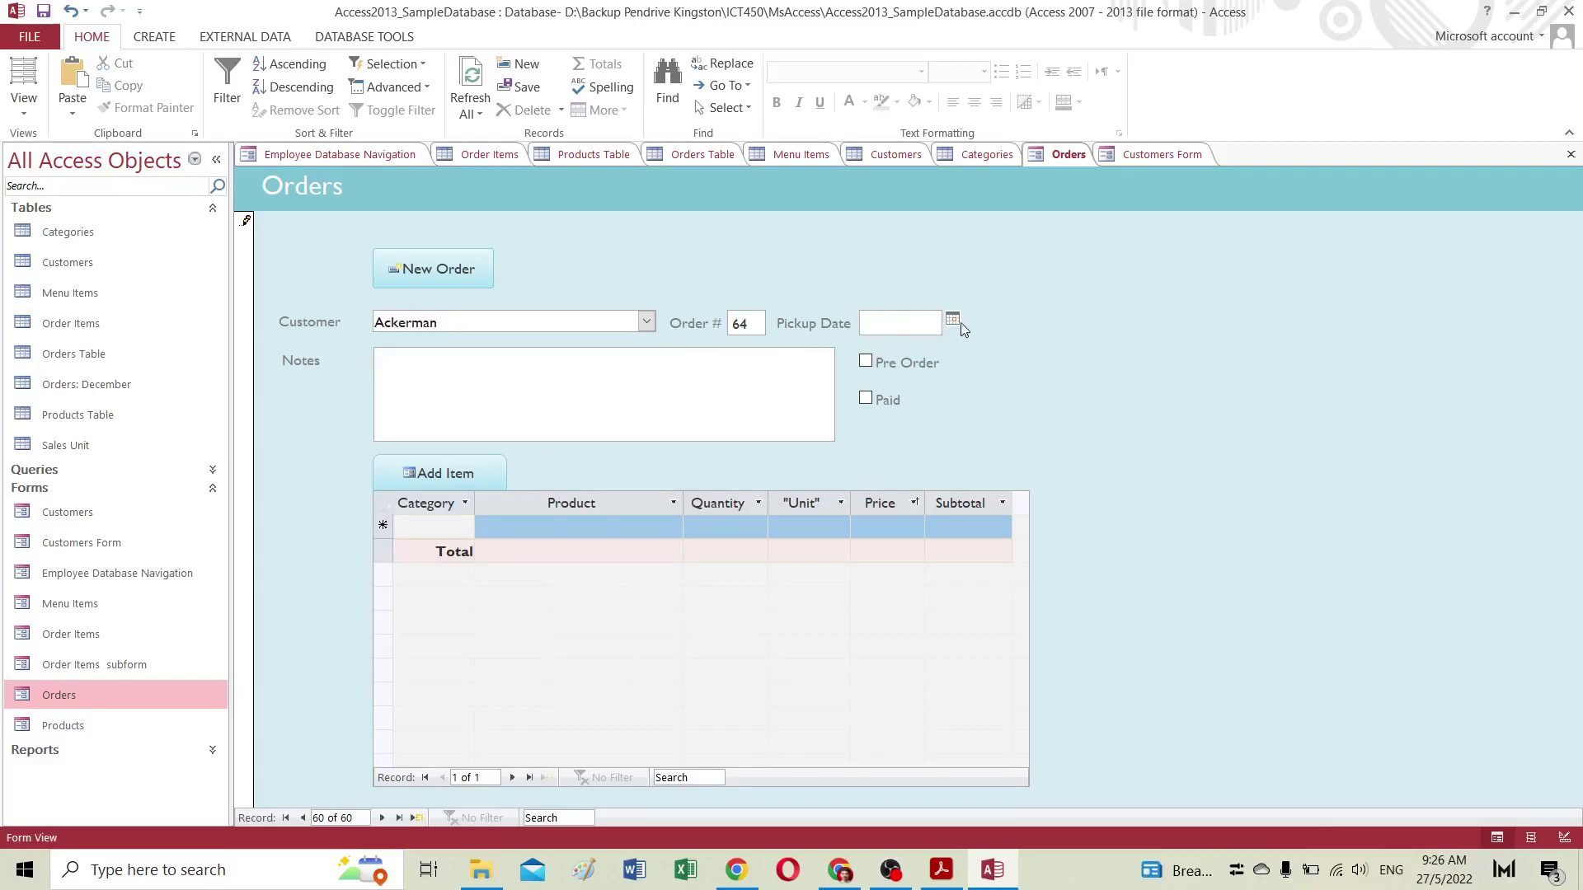
click(952, 319)
click(941, 426)
click(445, 363)
text(asasa)
click(865, 362)
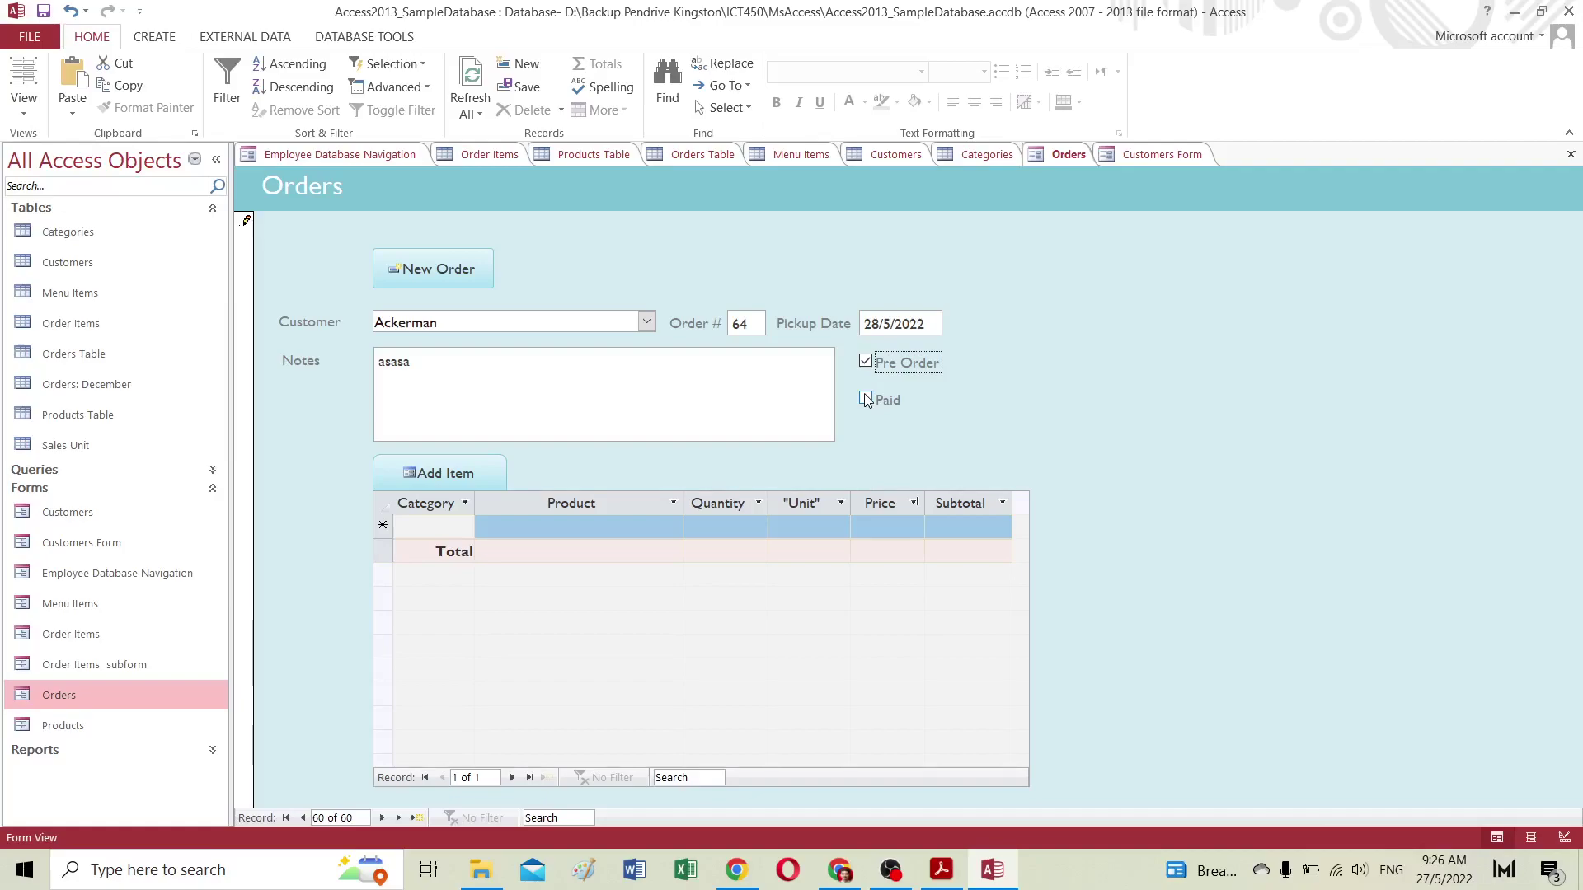
click(866, 399)
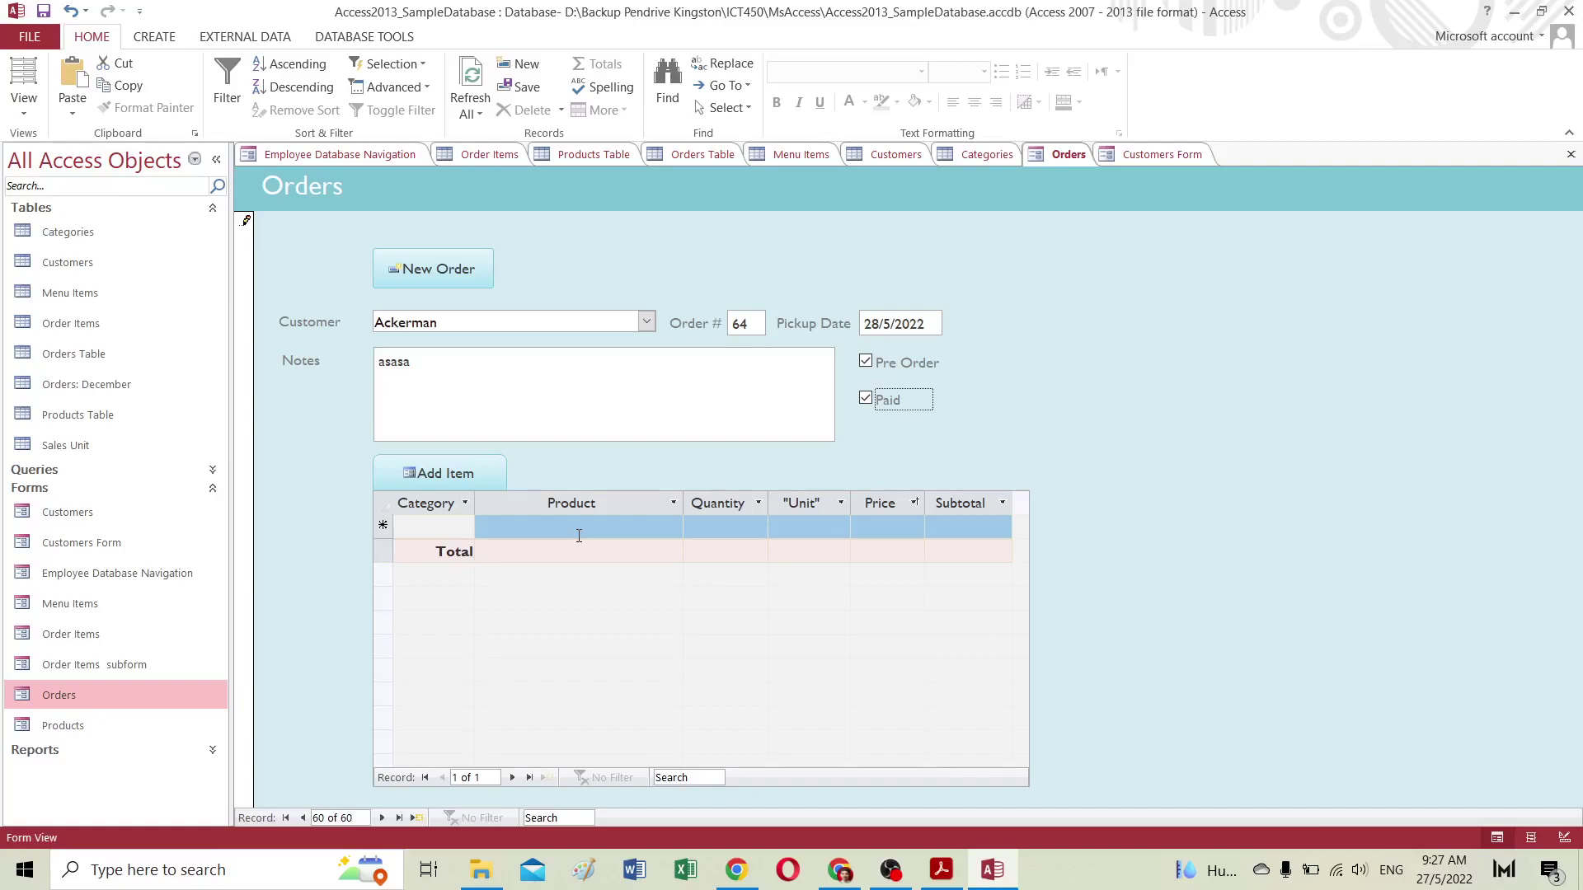
Step: Add 2 Cakes - Coconut to order 64 and save the item
click(455, 475)
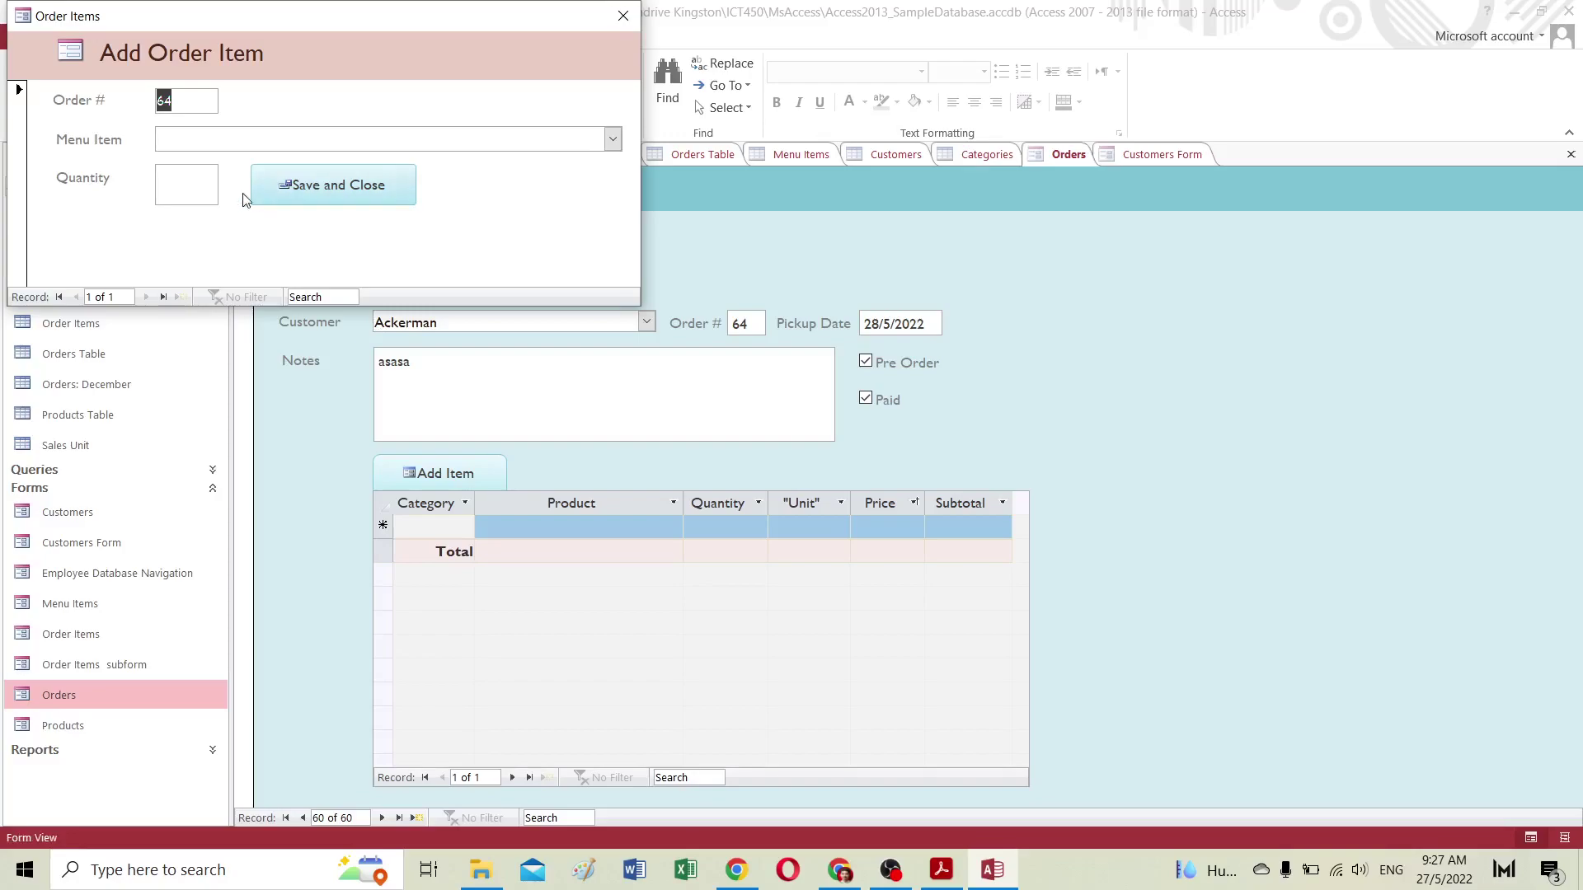
click(200, 142)
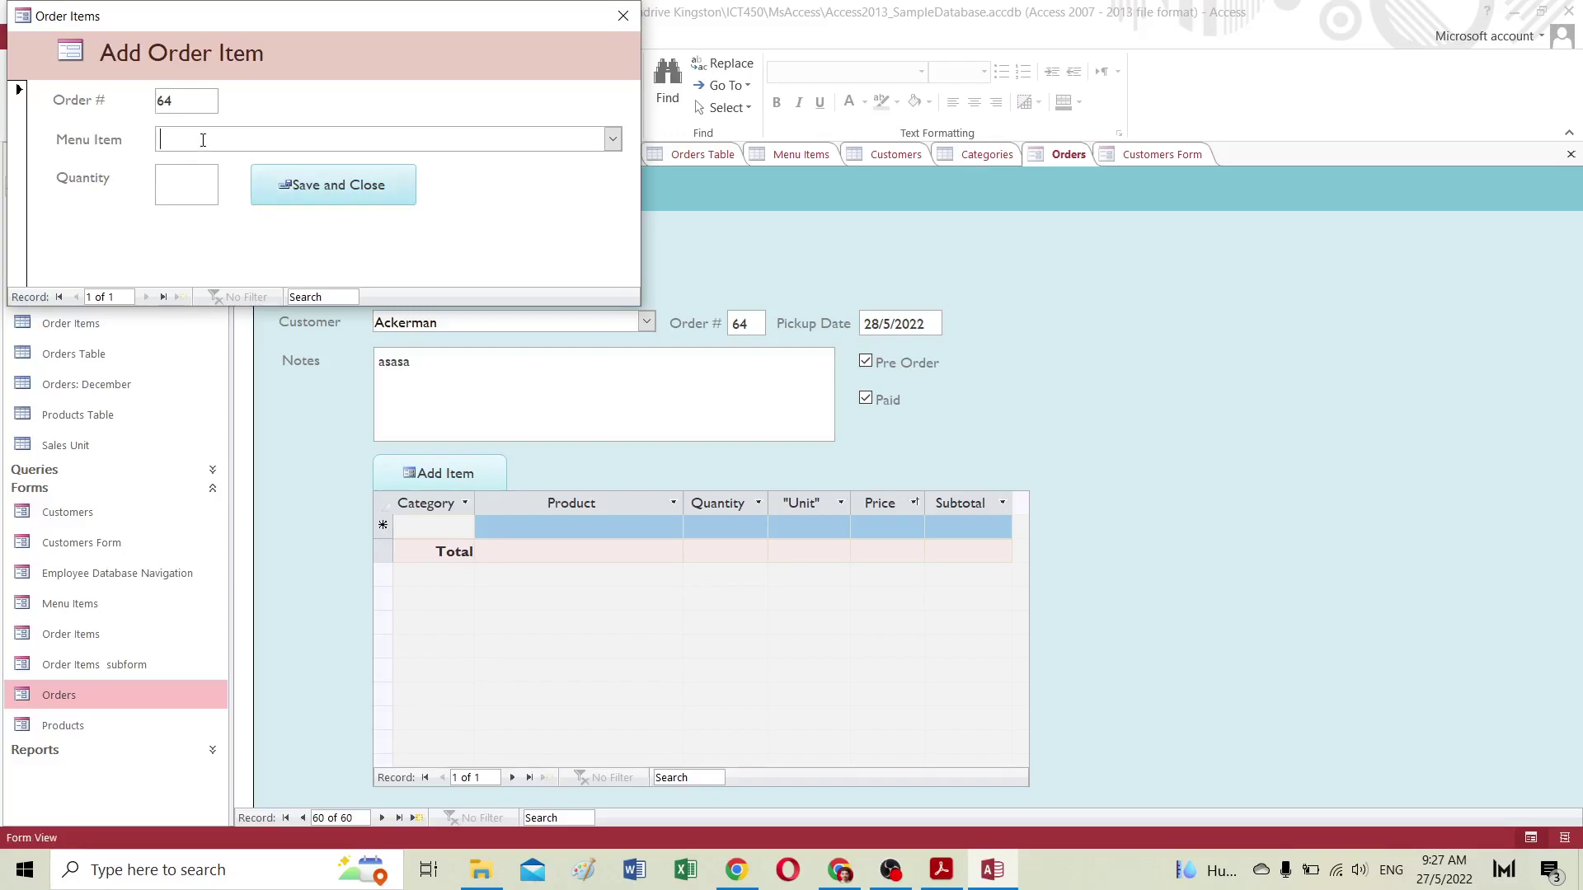
click(612, 139)
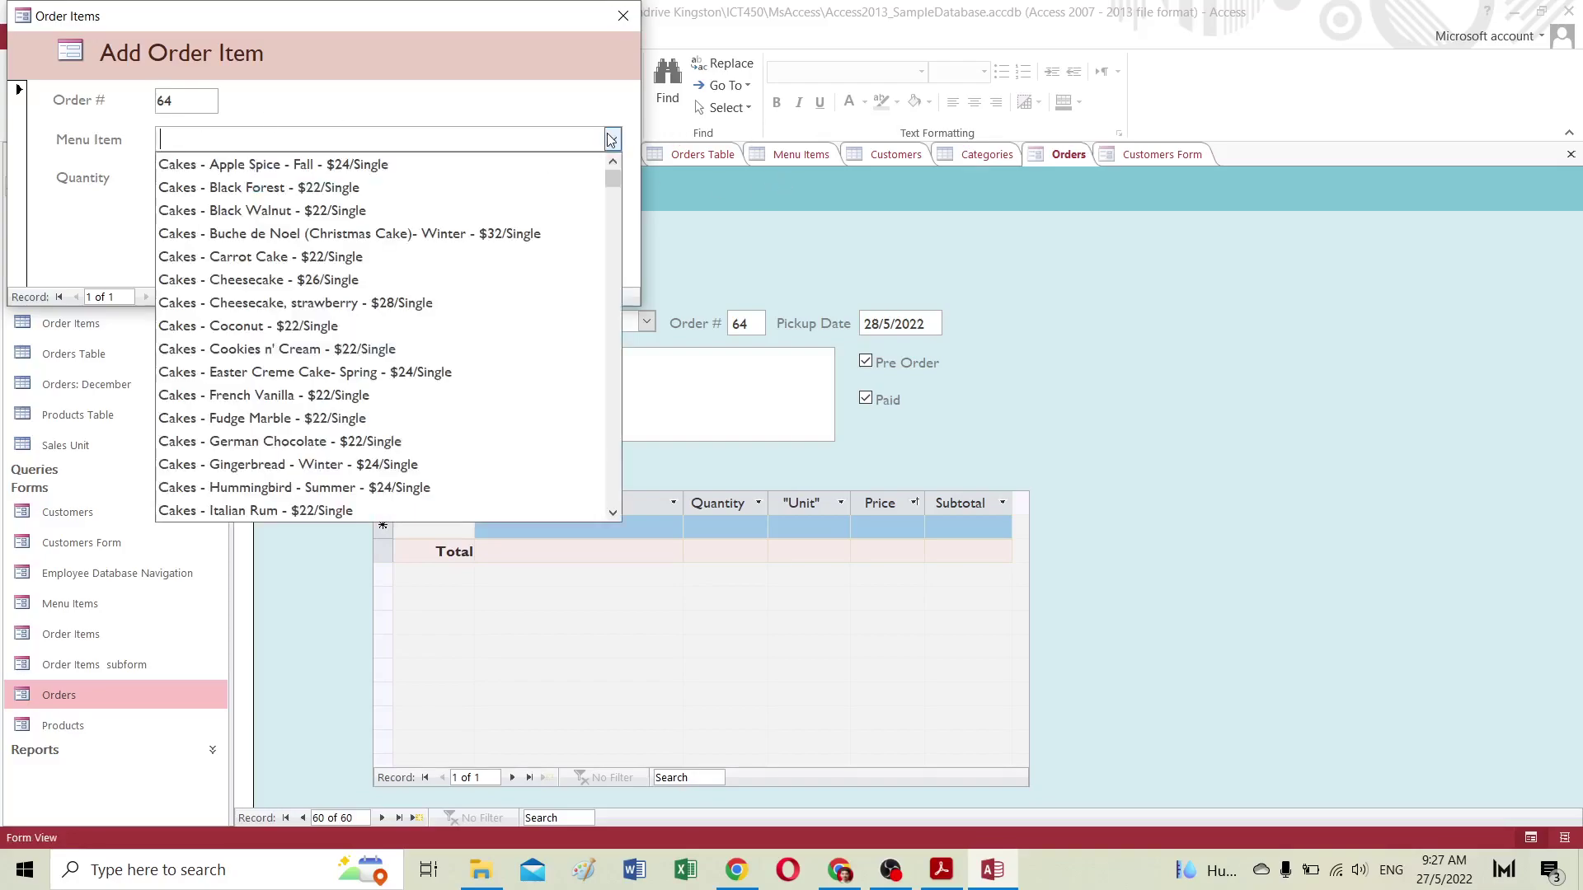
click(350, 327)
click(185, 178)
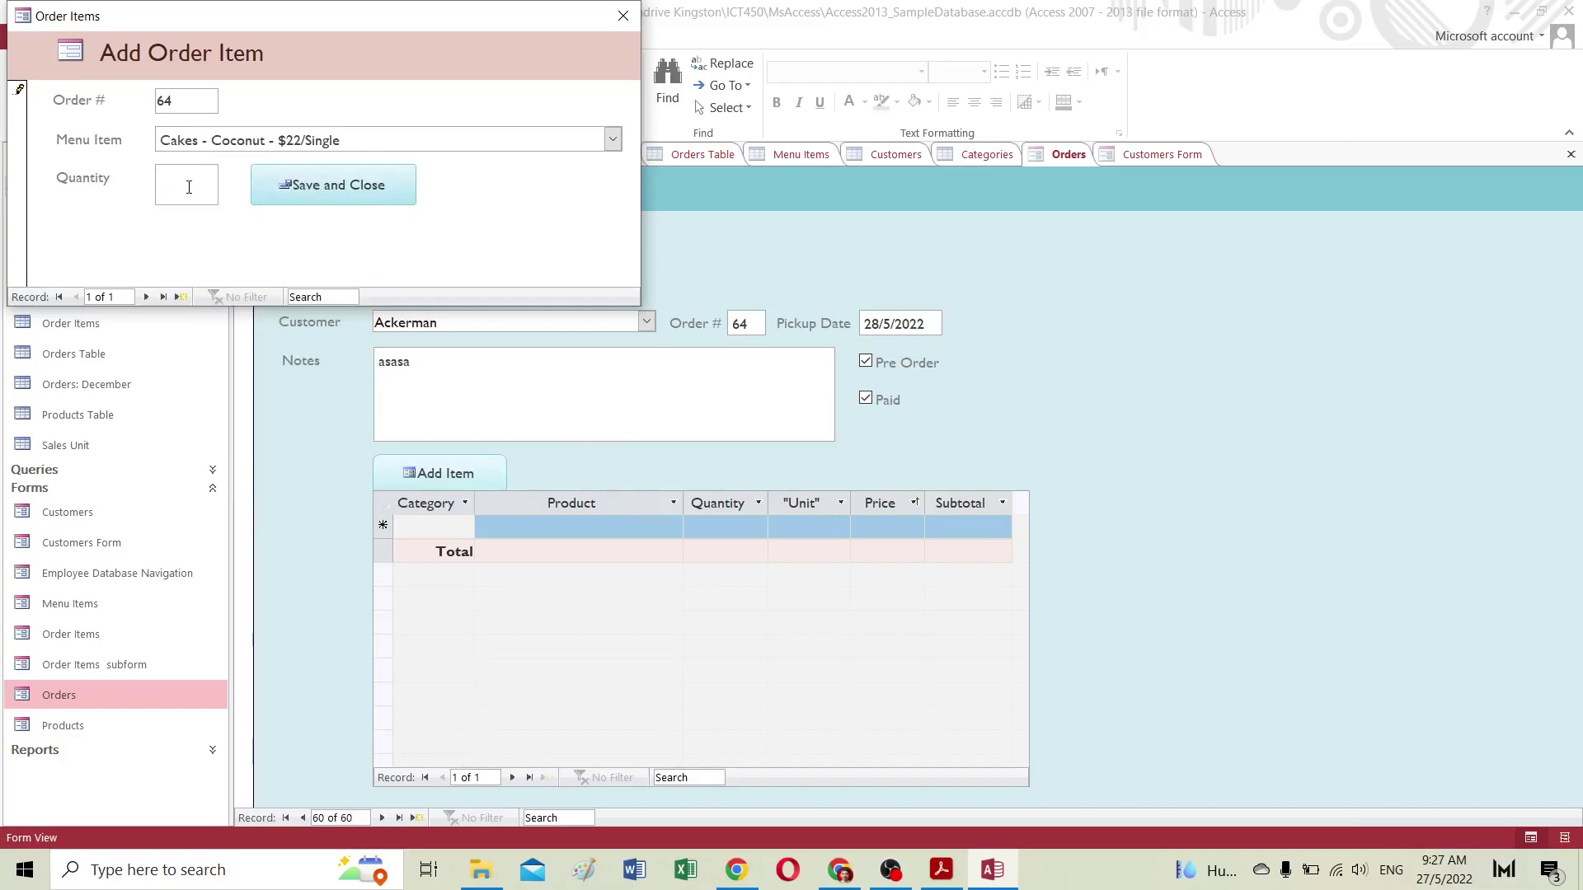
text(2)
click(298, 193)
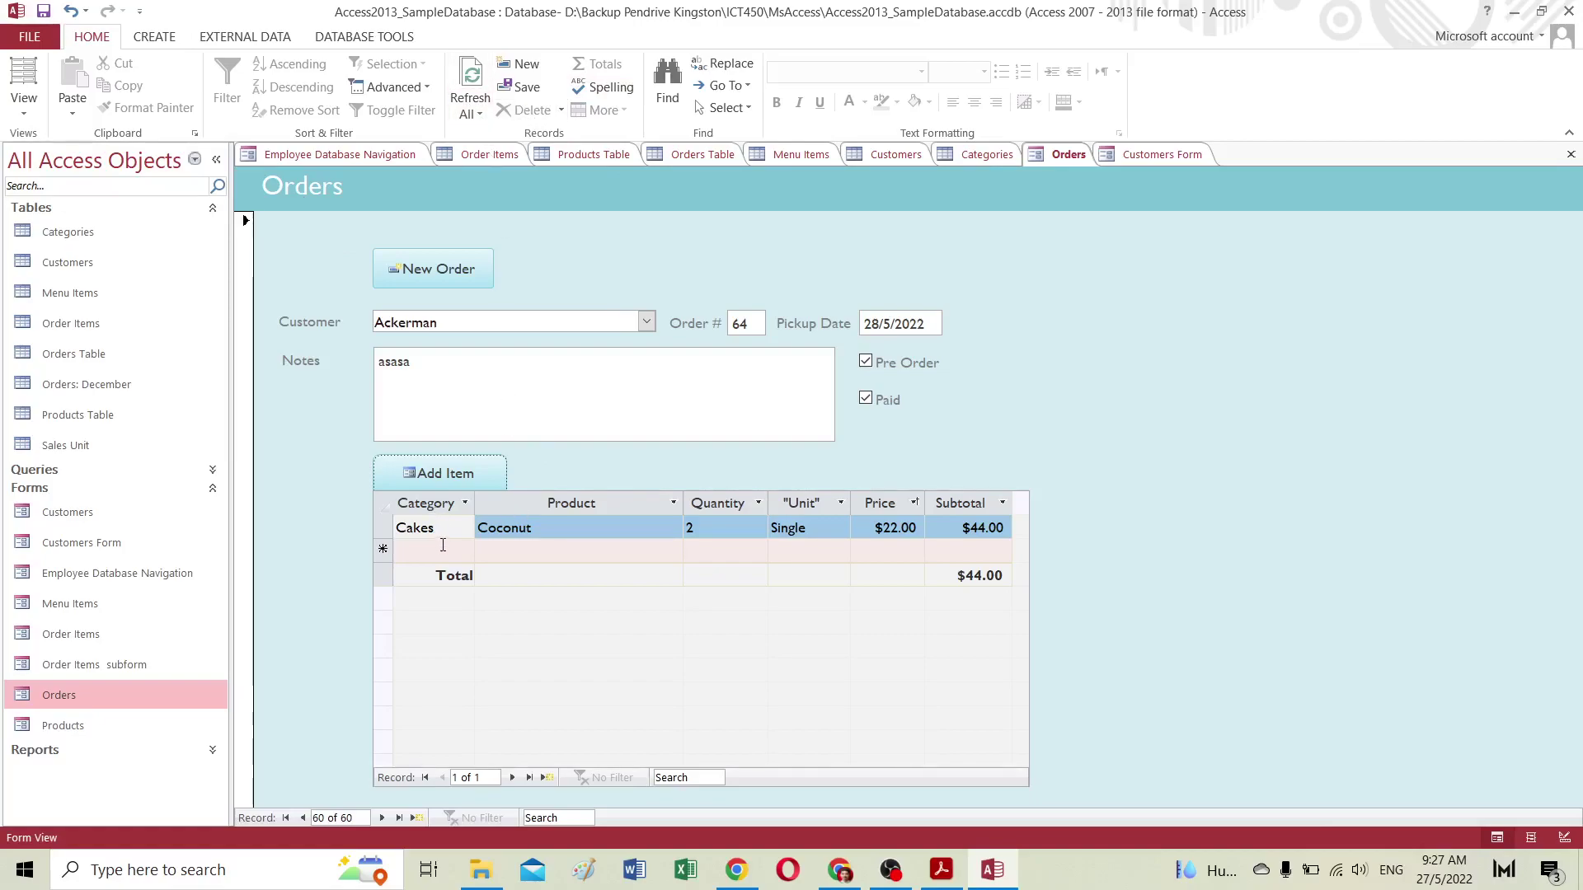
Step: Add 1 Cakes - Gingerbread - Winter to the order and save it
click(448, 476)
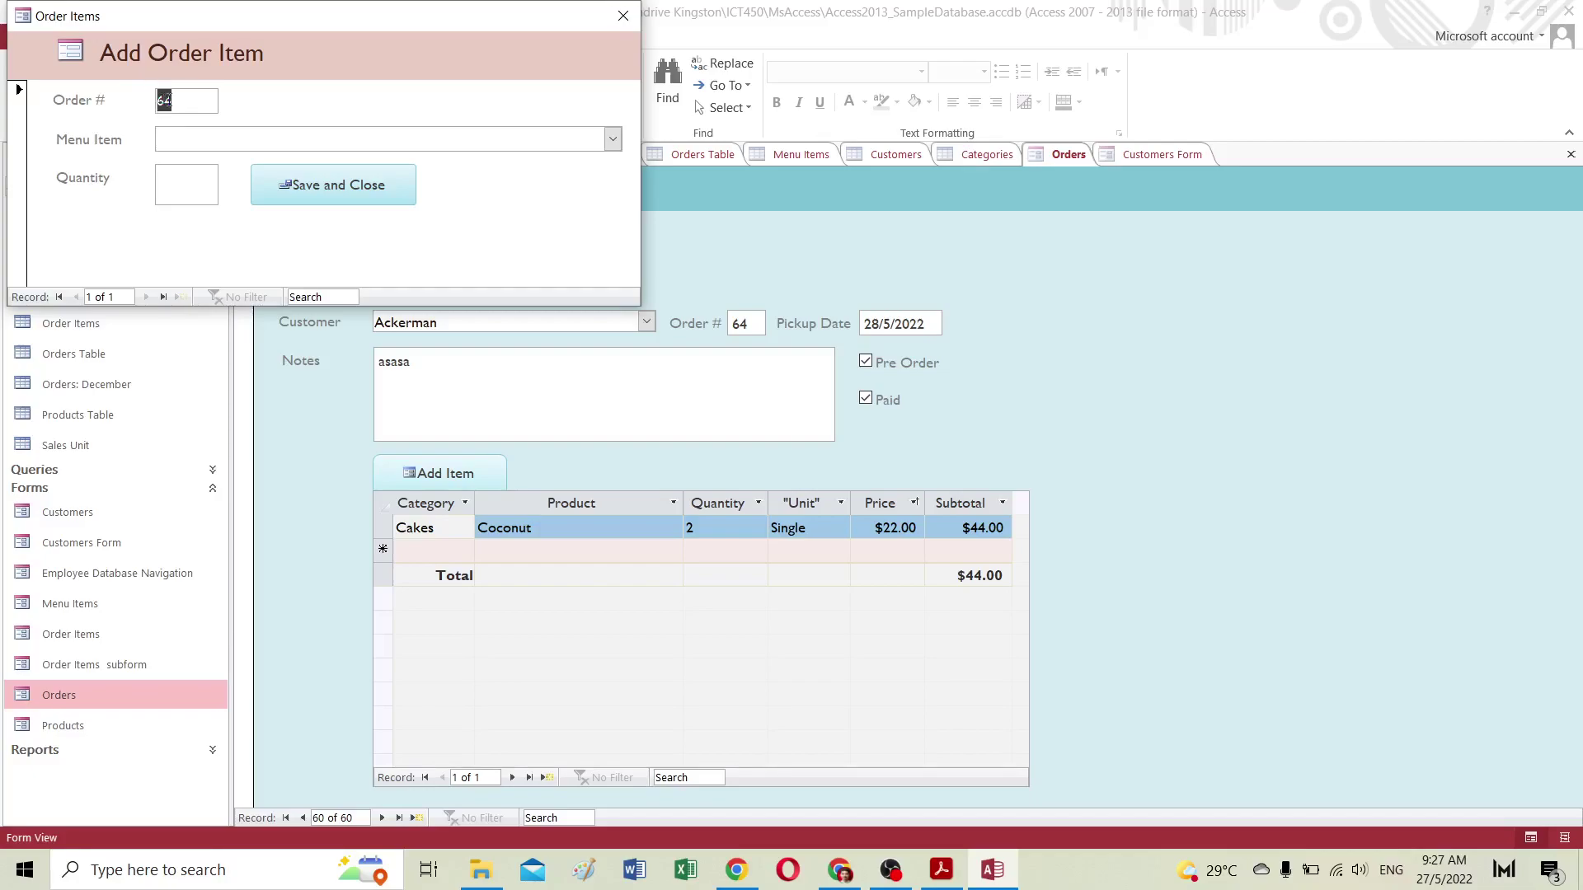
click(613, 139)
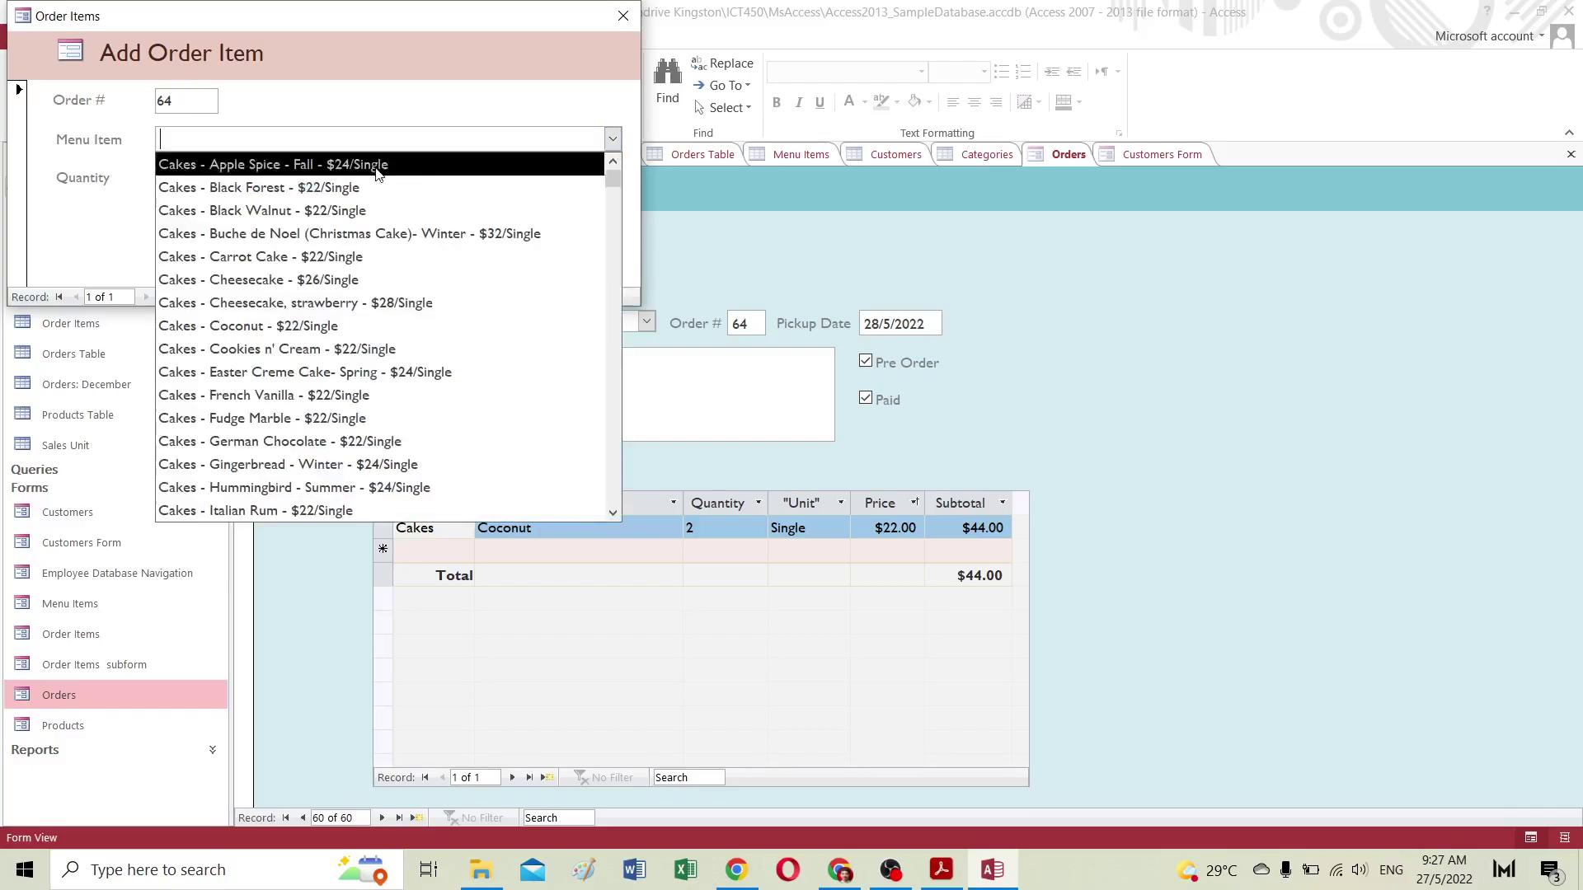
click(301, 463)
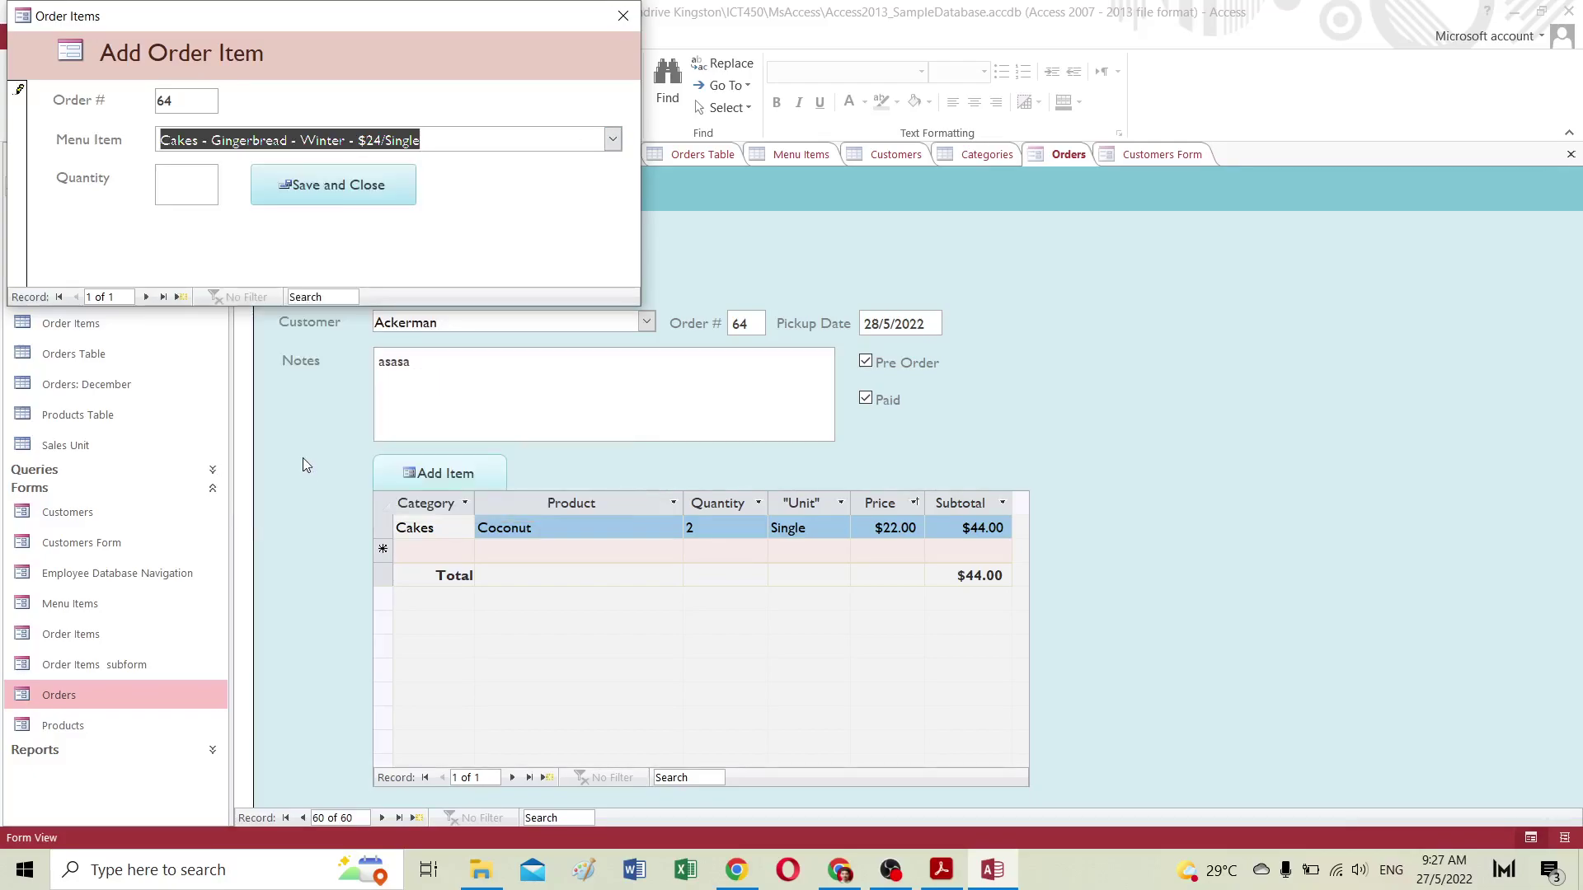
click(171, 184)
text(1)
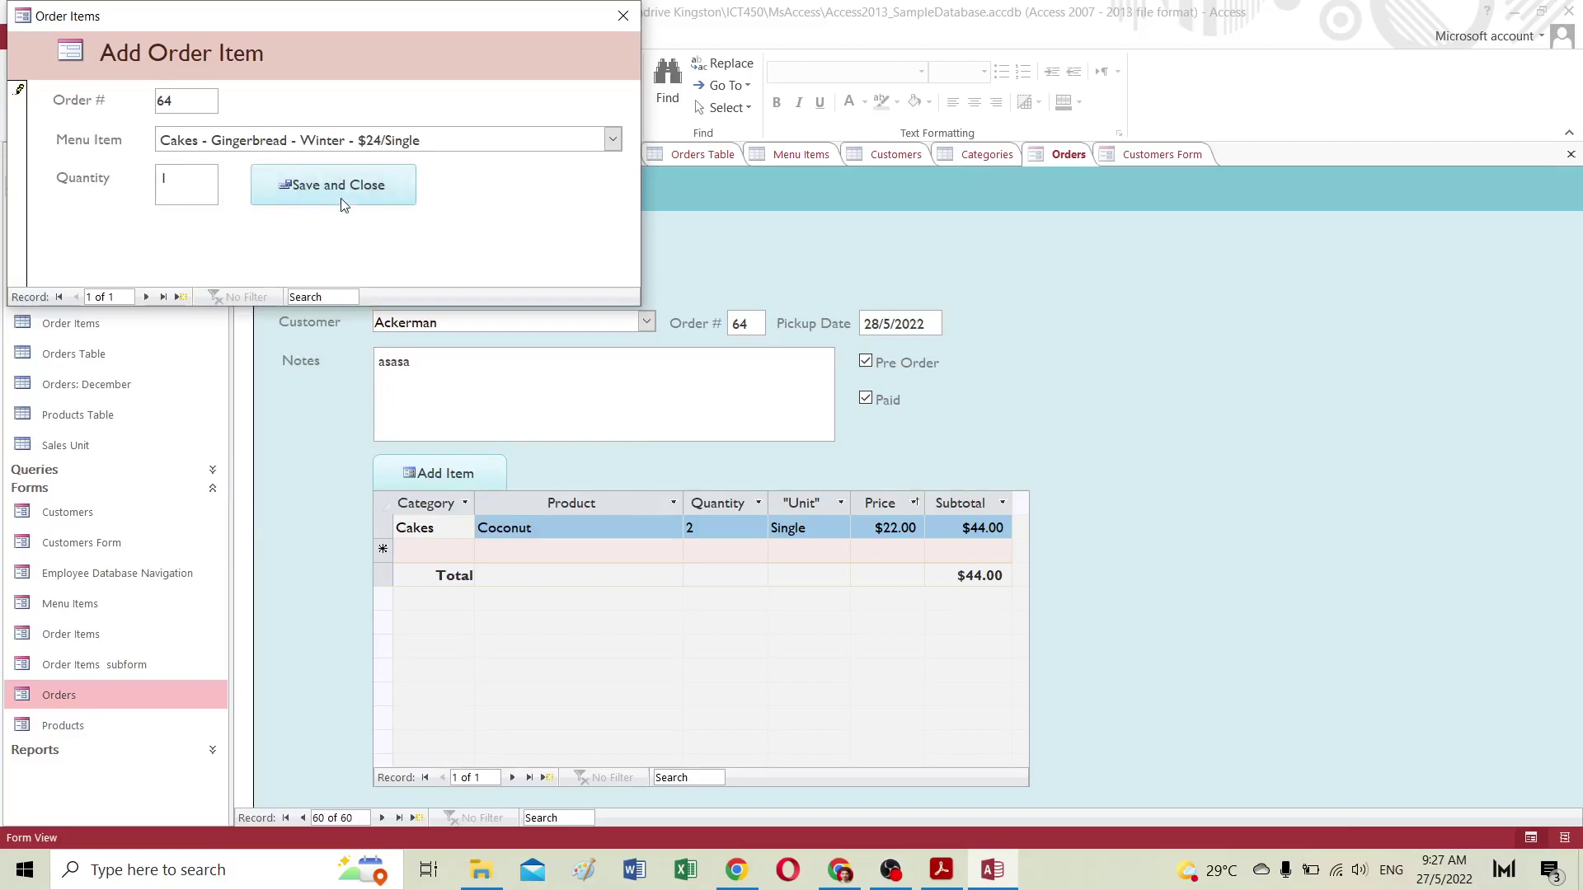
click(338, 194)
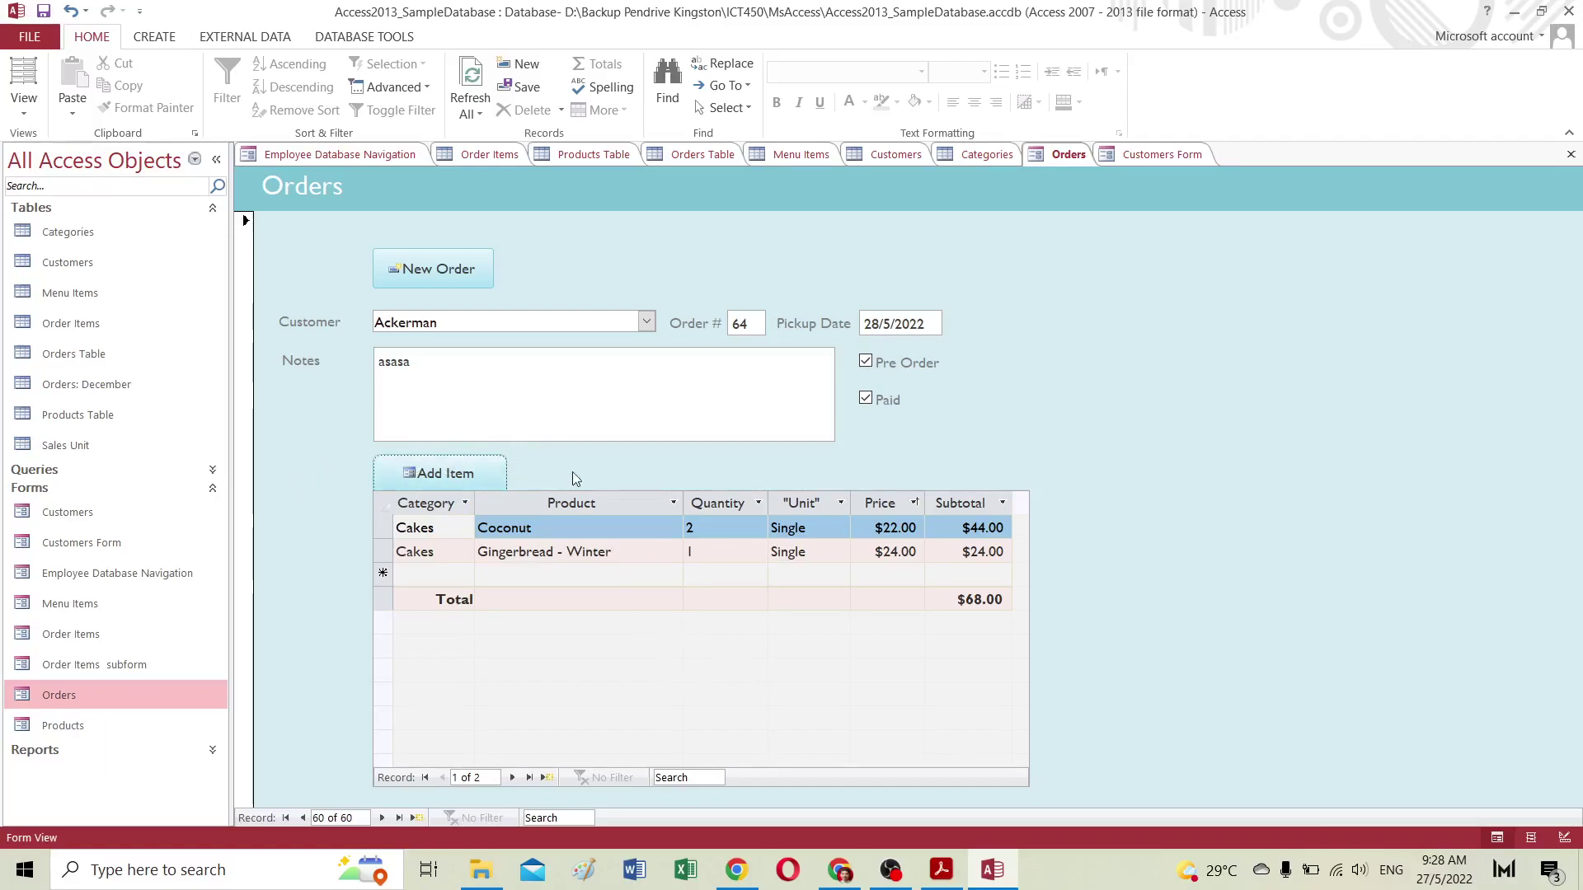
Step: Save order 64, totalling $68.00, and start a new blank order record
click(516, 637)
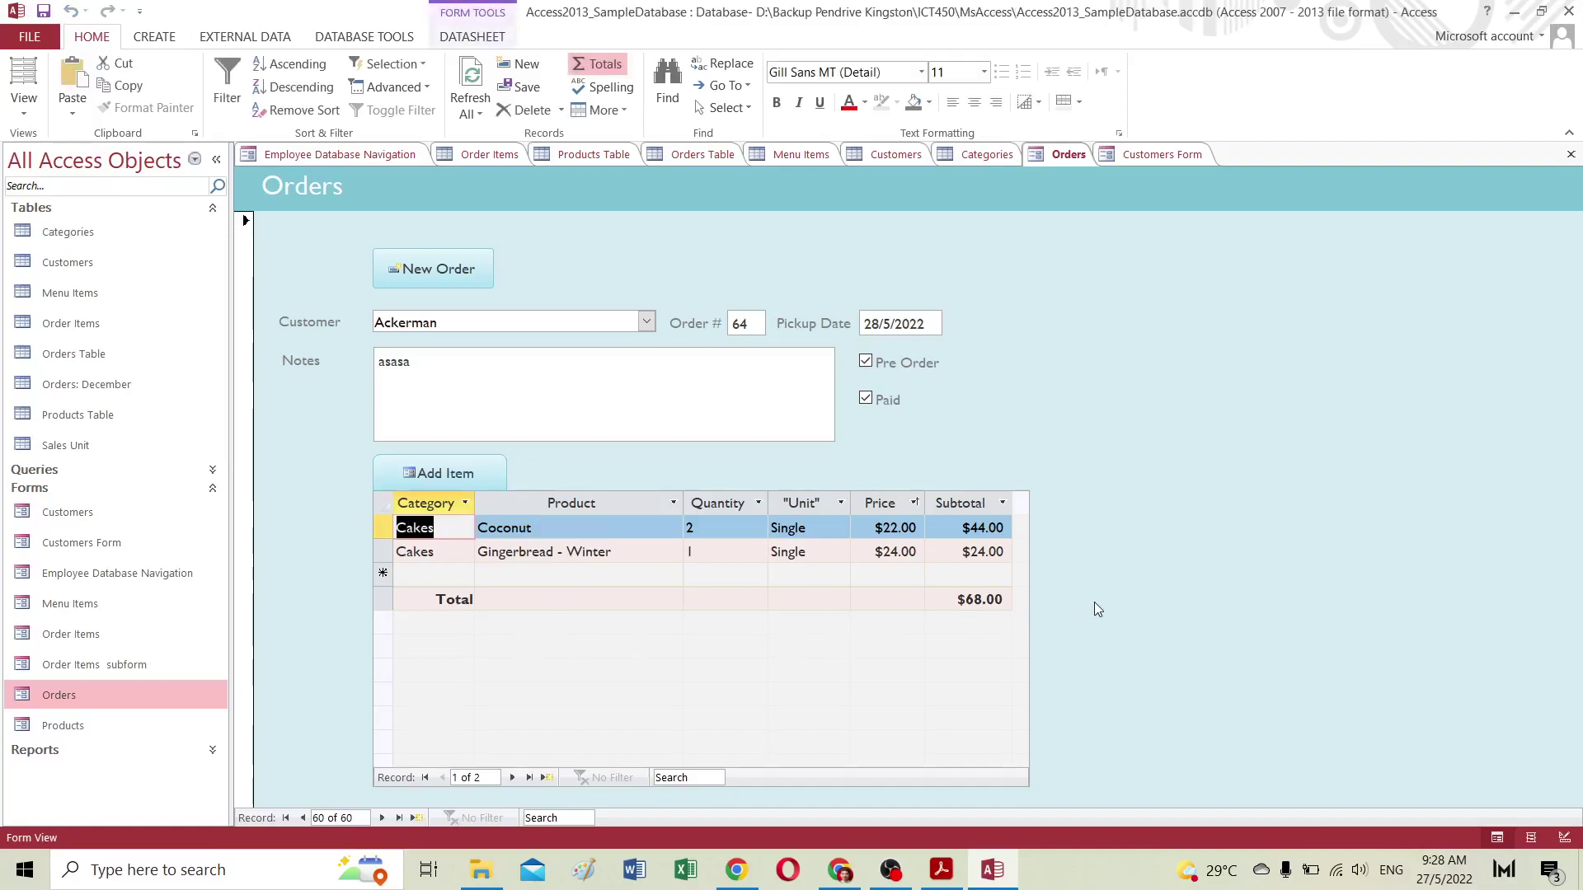
click(44, 14)
click(458, 269)
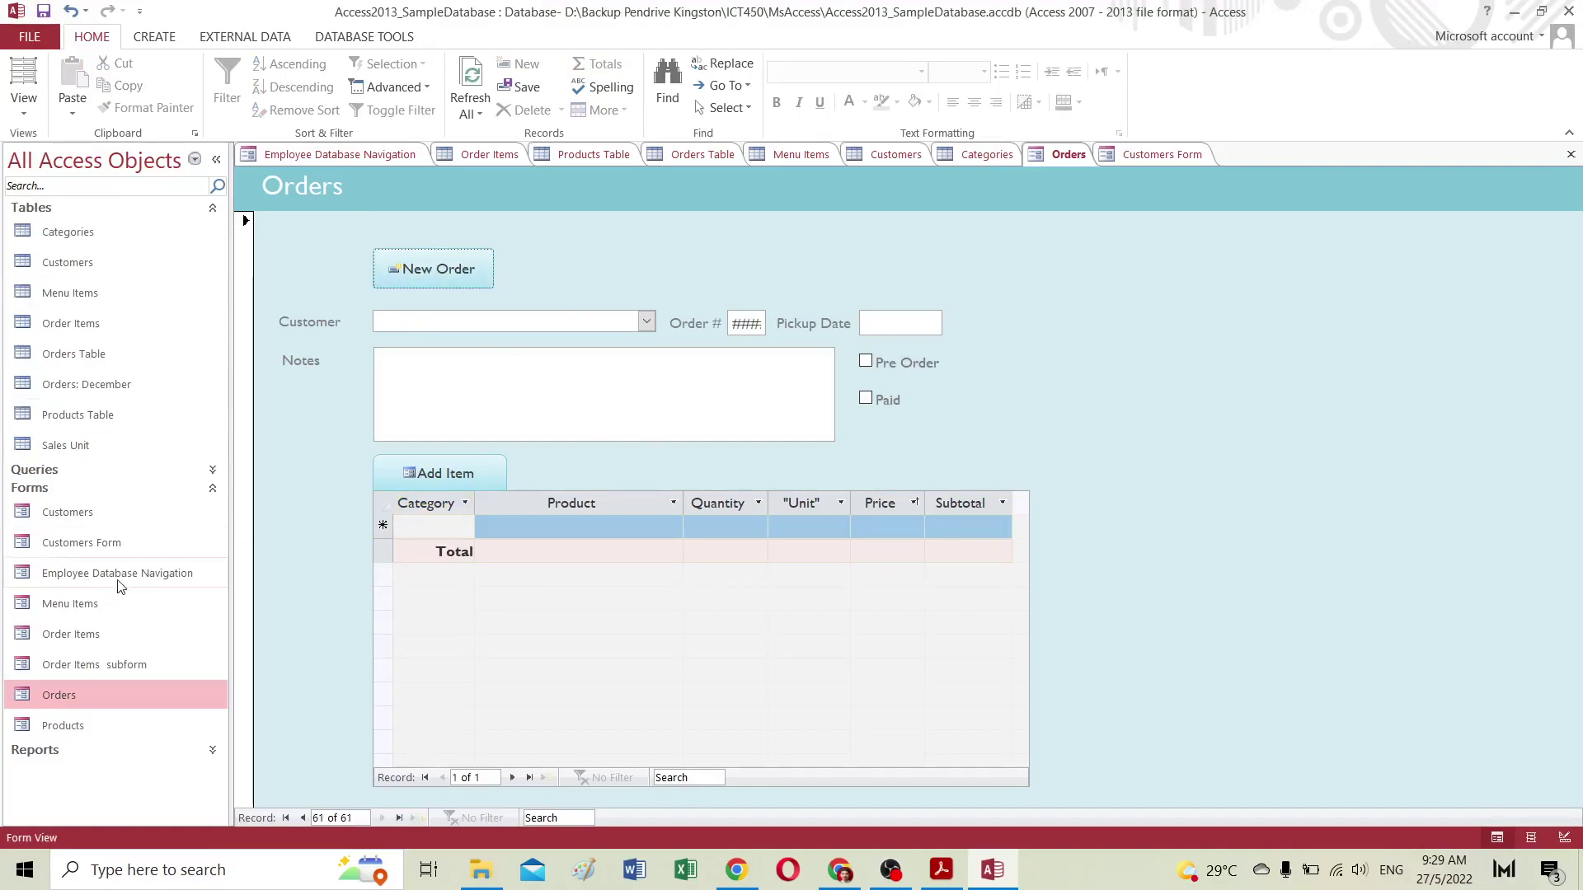
Step: Open the Order Items form, then switch back to the Orders form
double_click(90, 639)
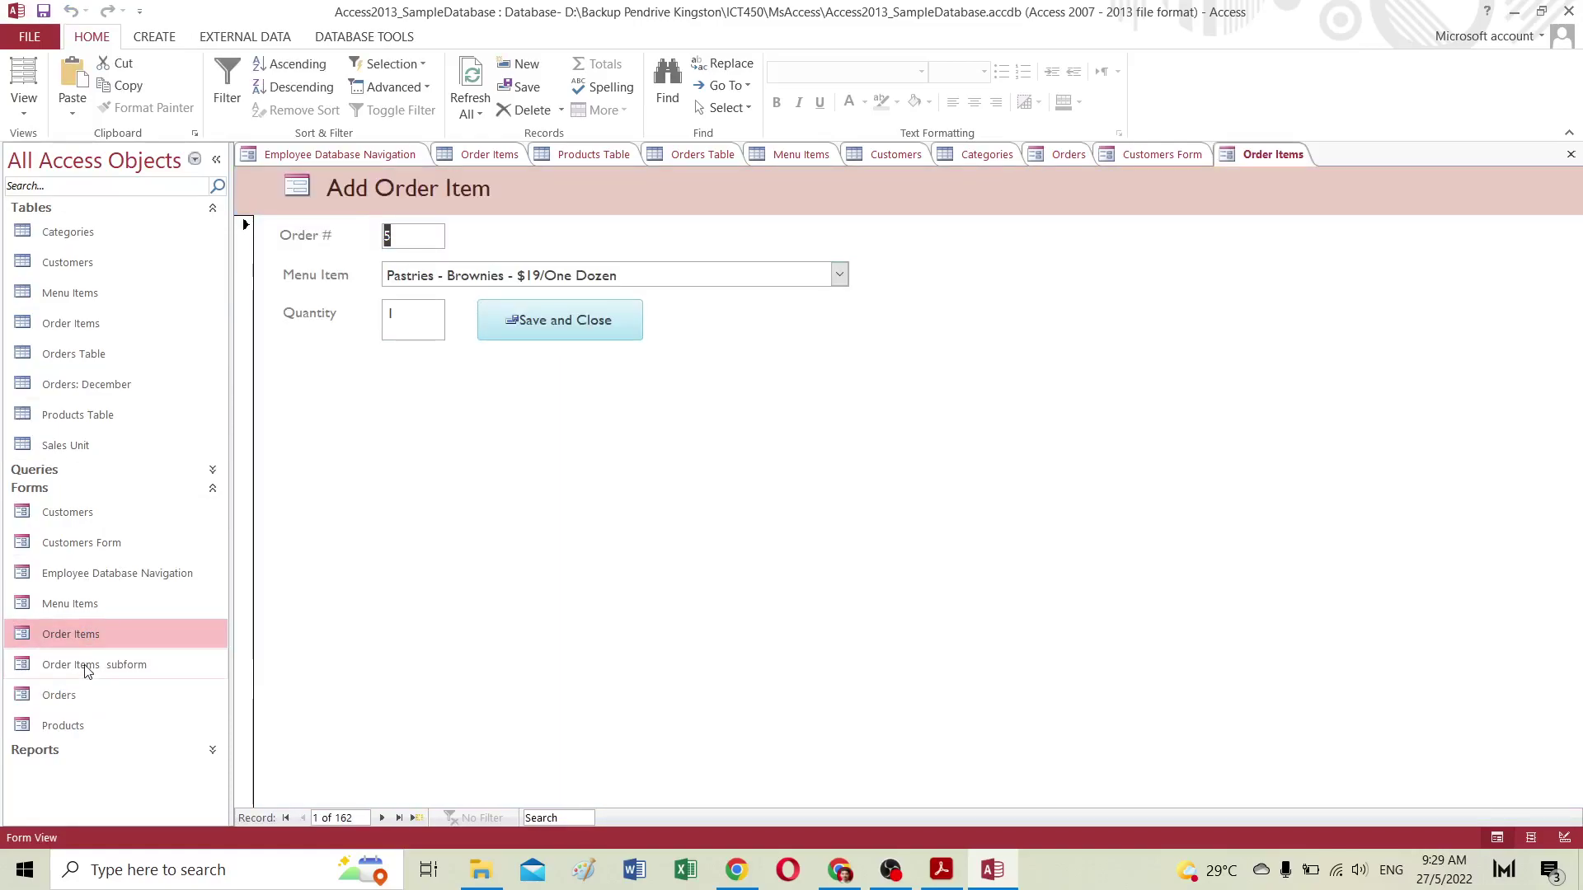
click(62, 694)
double_click(62, 695)
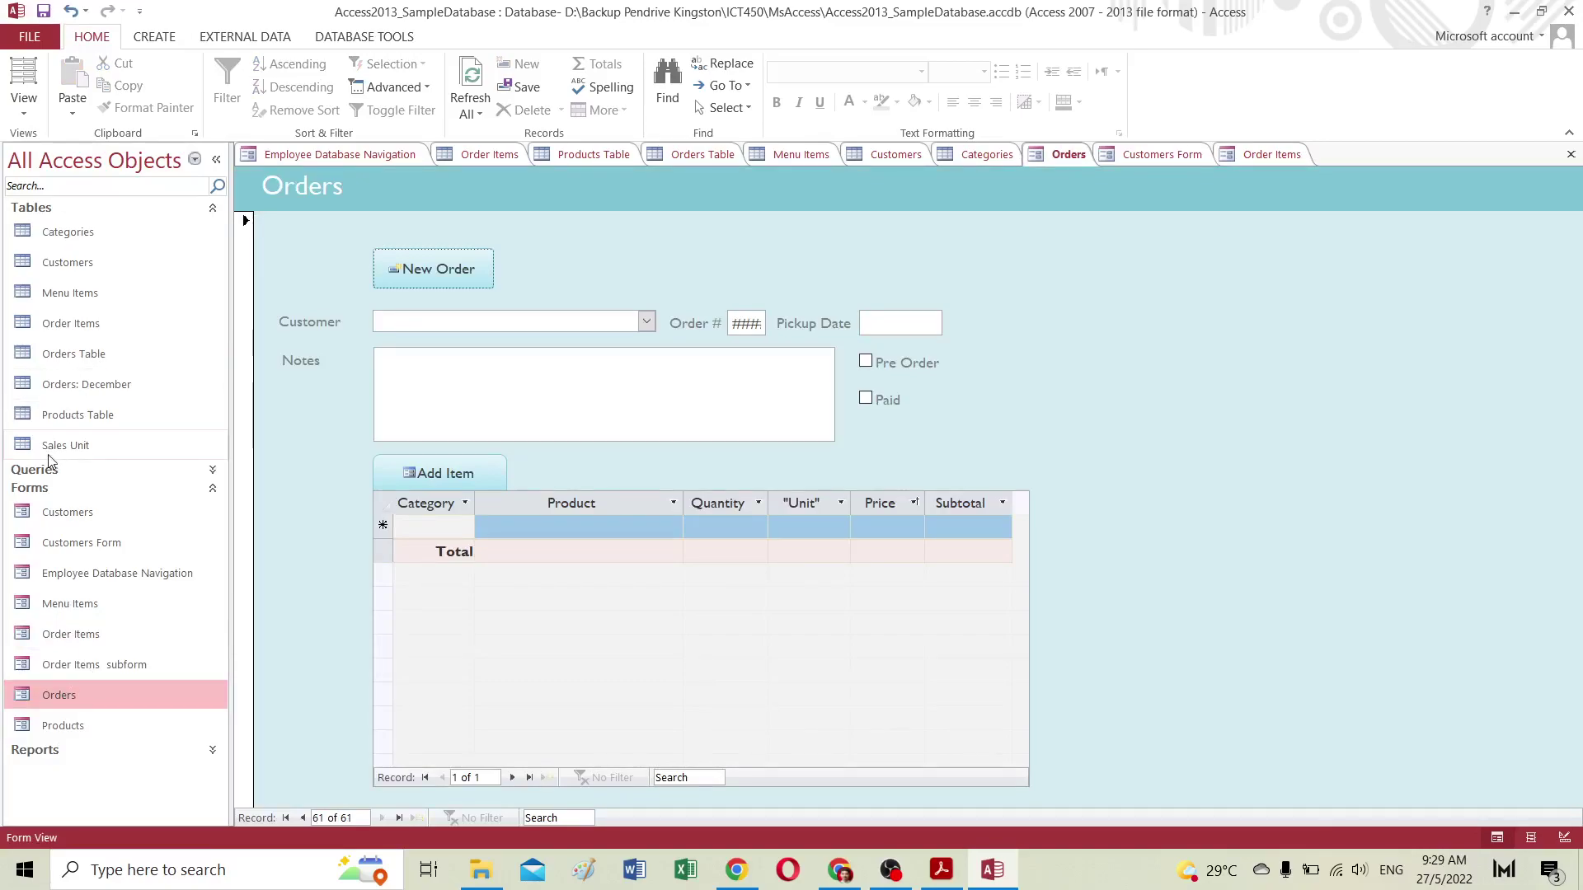
Step: Open the Orders Table datasheet and scroll through its records
double_click(76, 355)
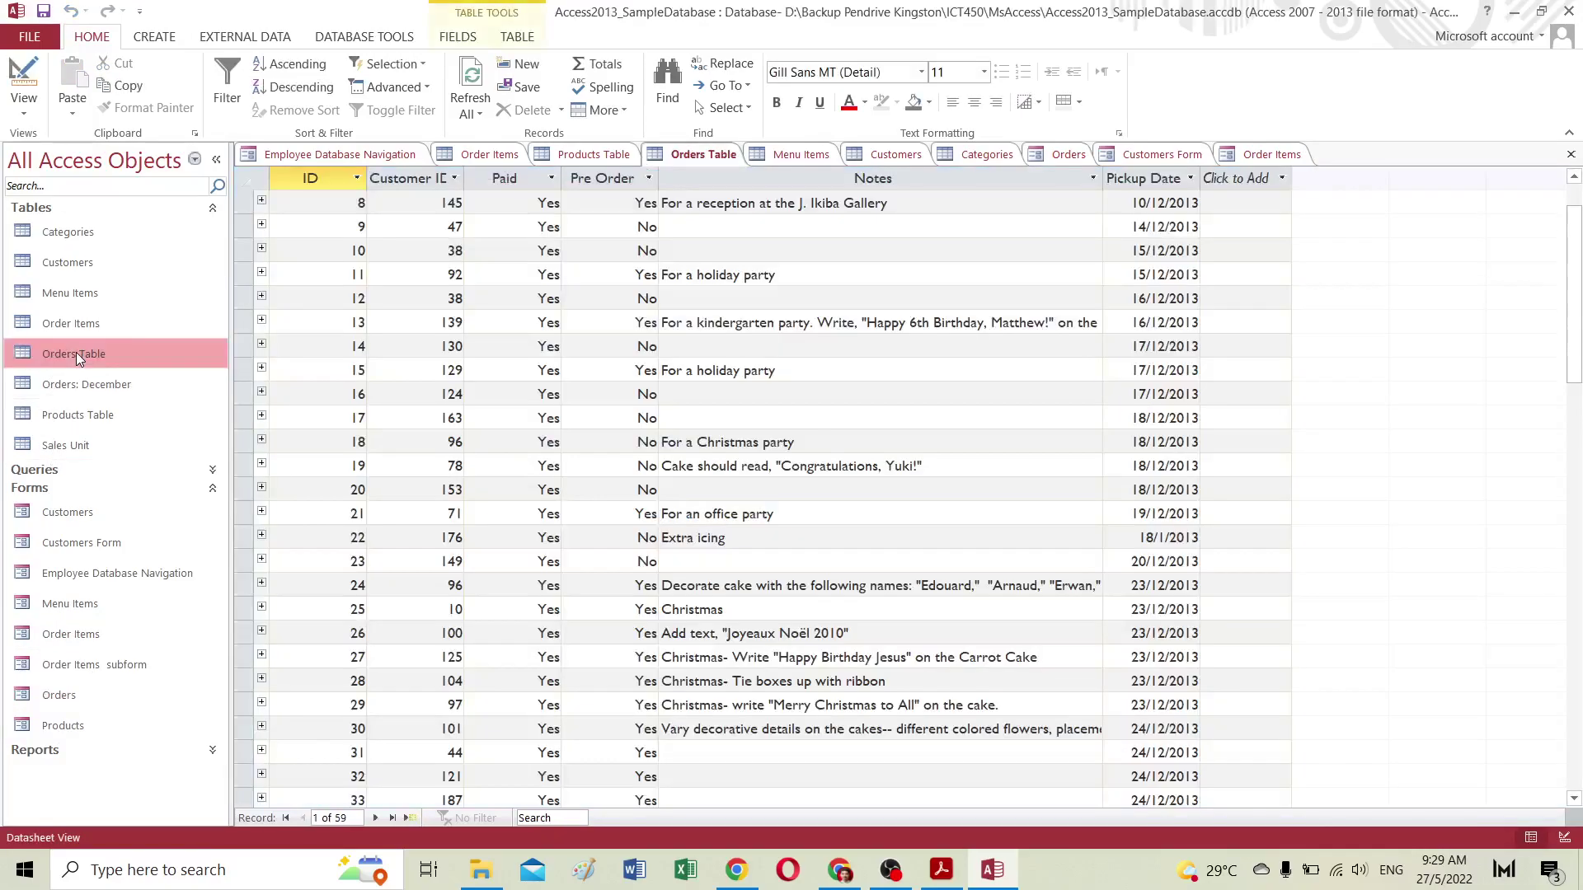
scroll(1404, 270, down, 12)
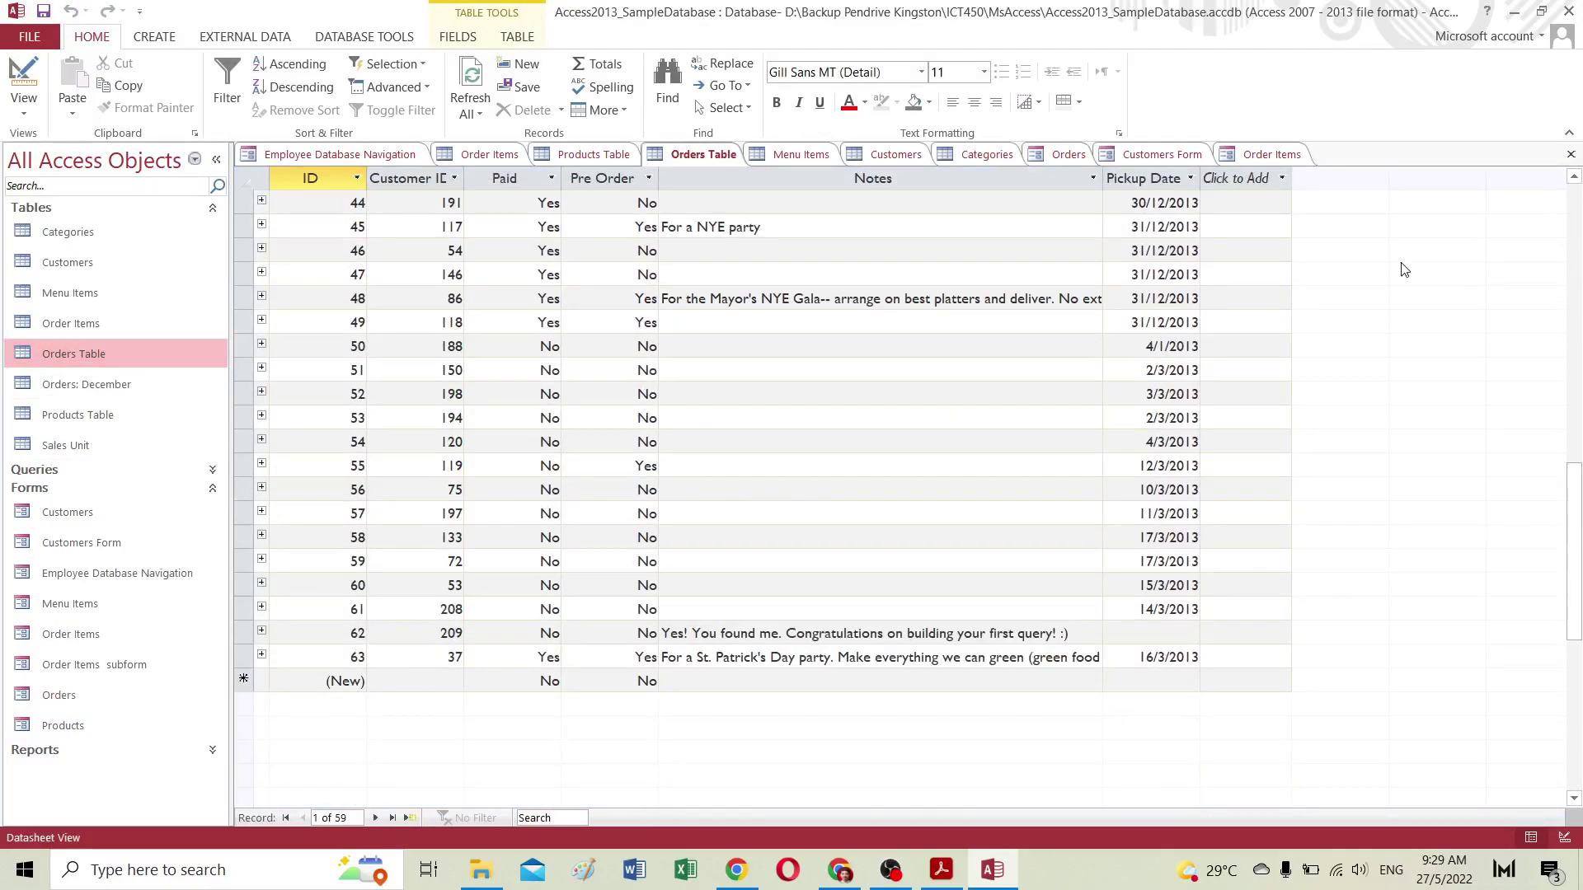
scroll(1088, 417, down, 3)
scroll(1088, 417, up, 13)
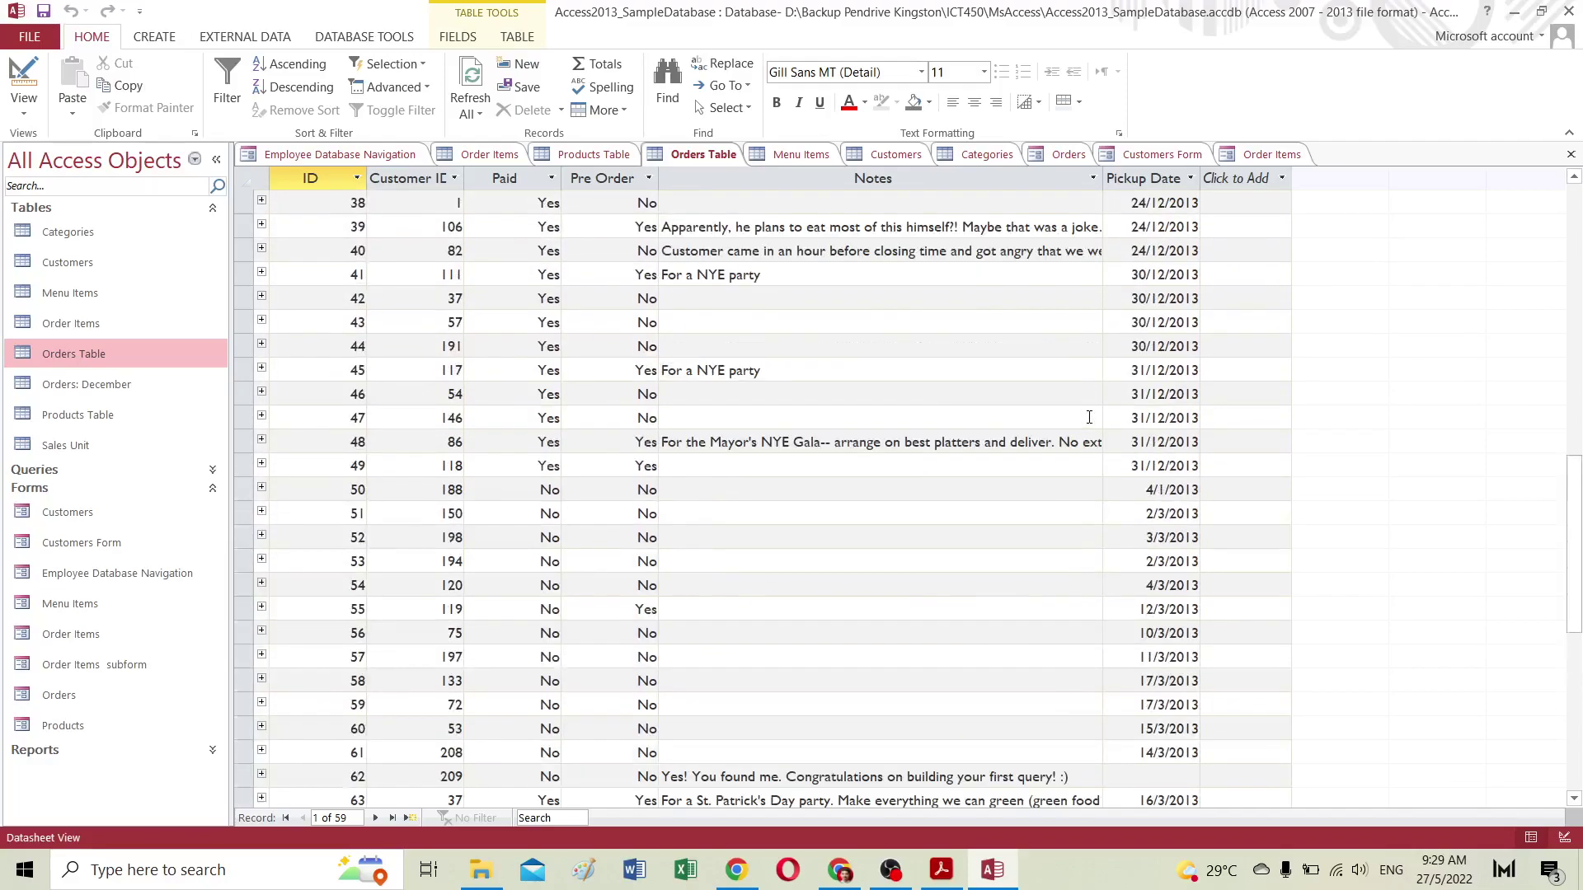
scroll(1088, 418, up, 3)
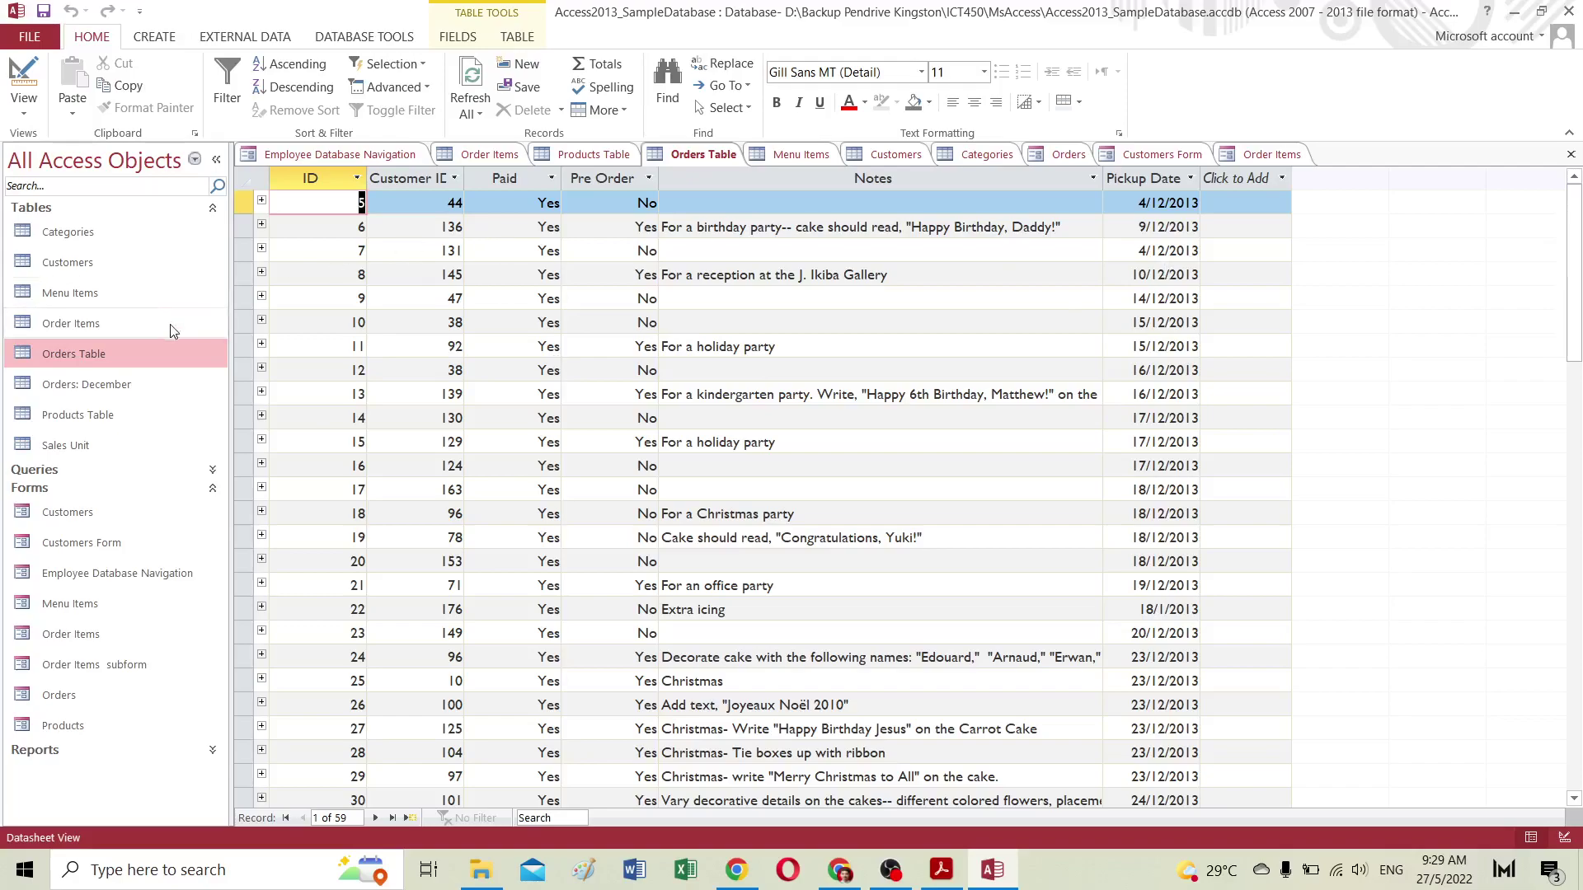
Step: Open and scroll through the Order Items table datasheet, then return to the Add Order Item form
double_click(74, 324)
scroll(645, 425, down, 20)
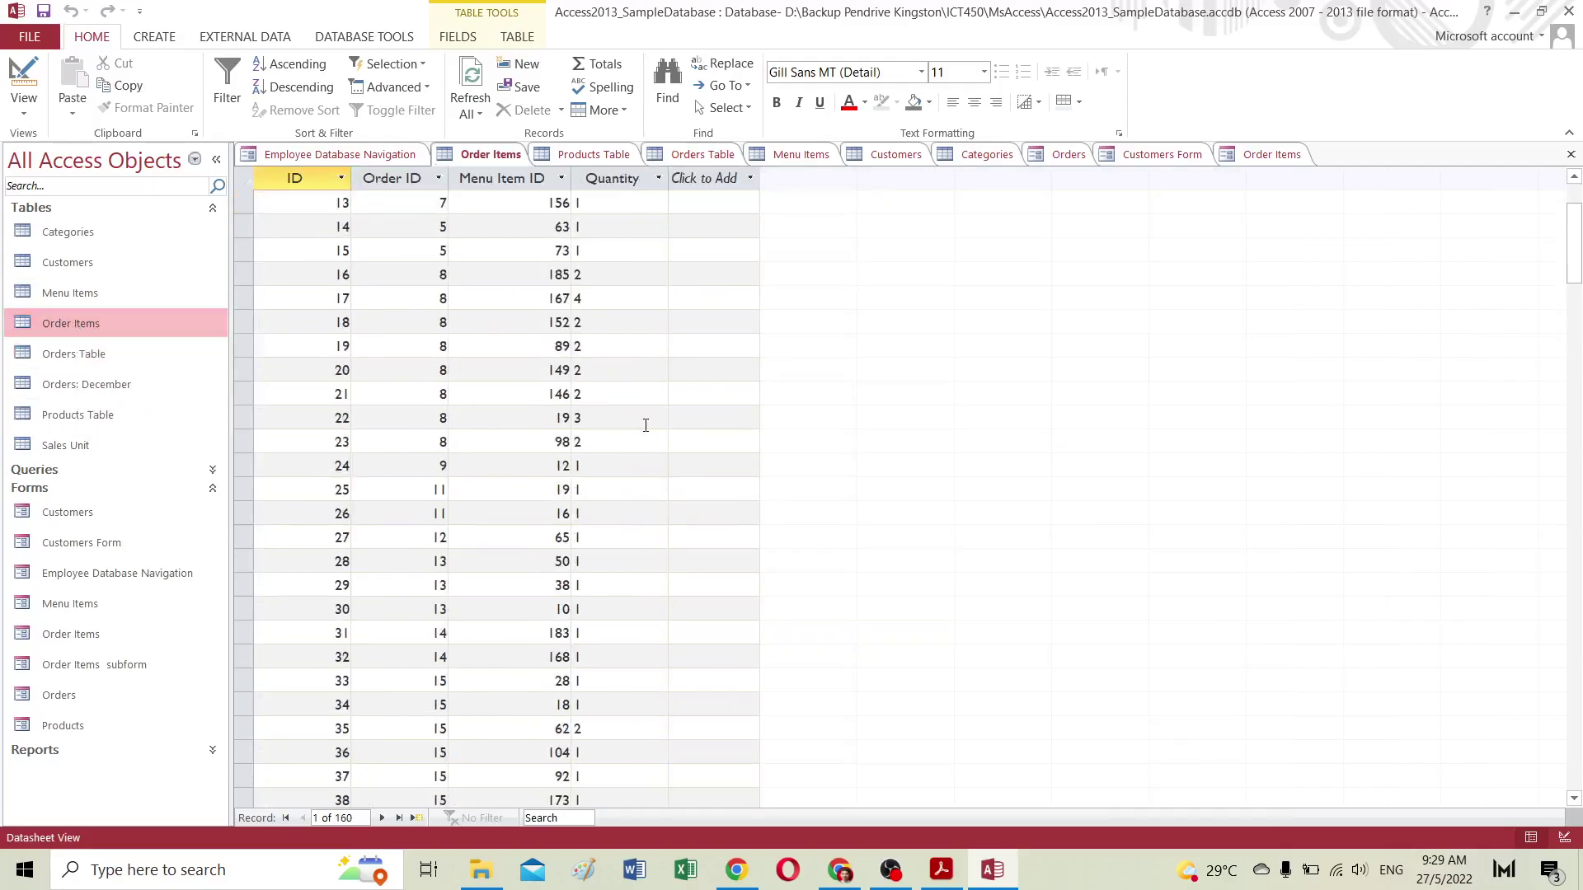
scroll(645, 425, down, 20)
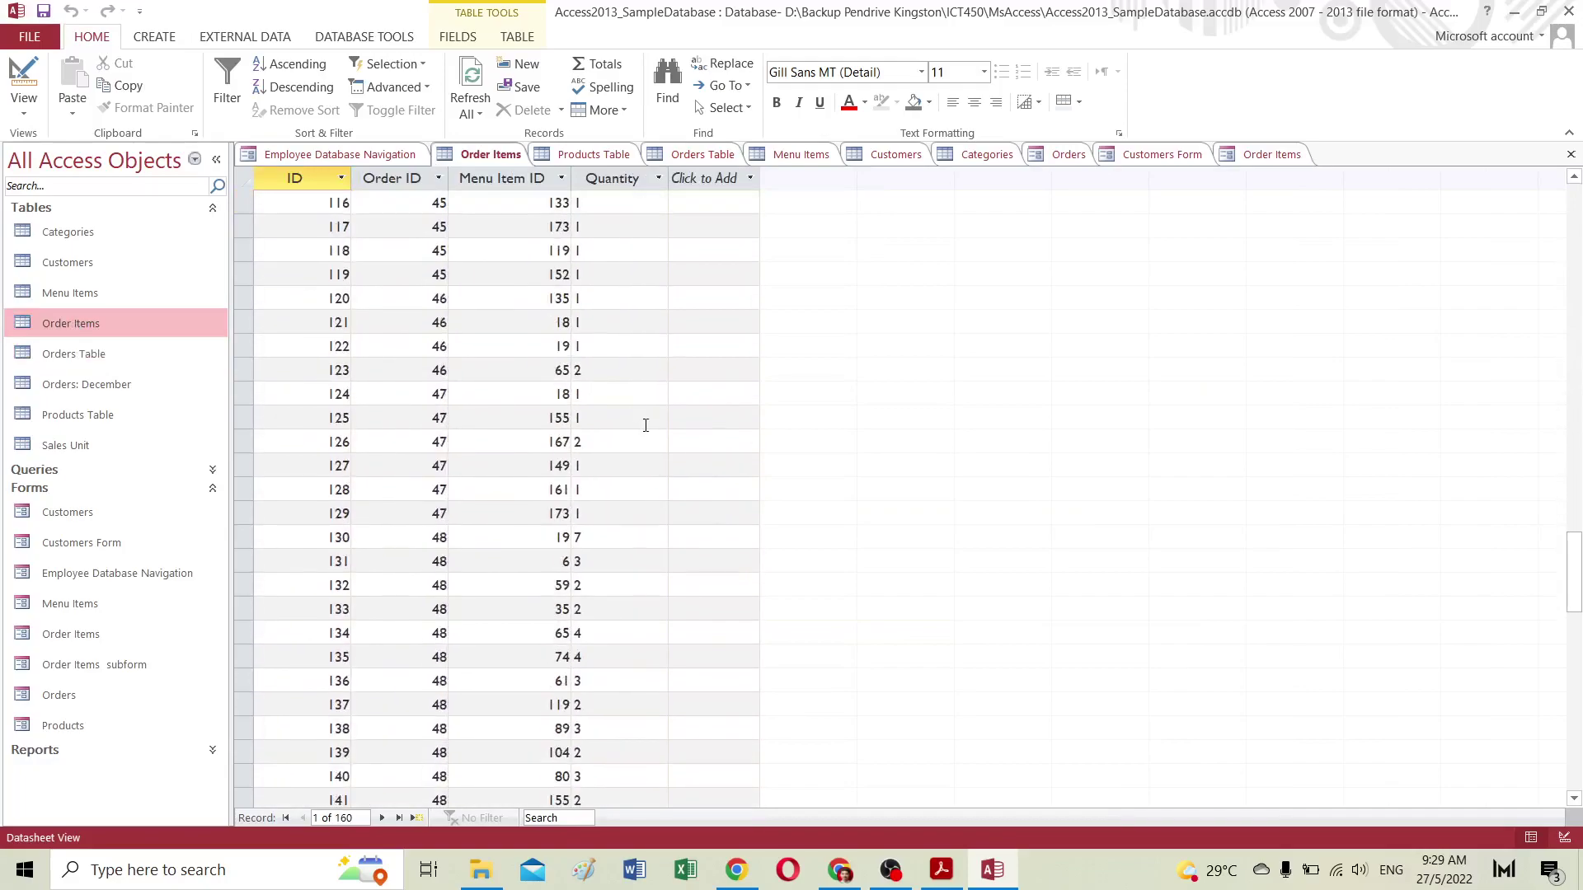
scroll(646, 424, up, 20)
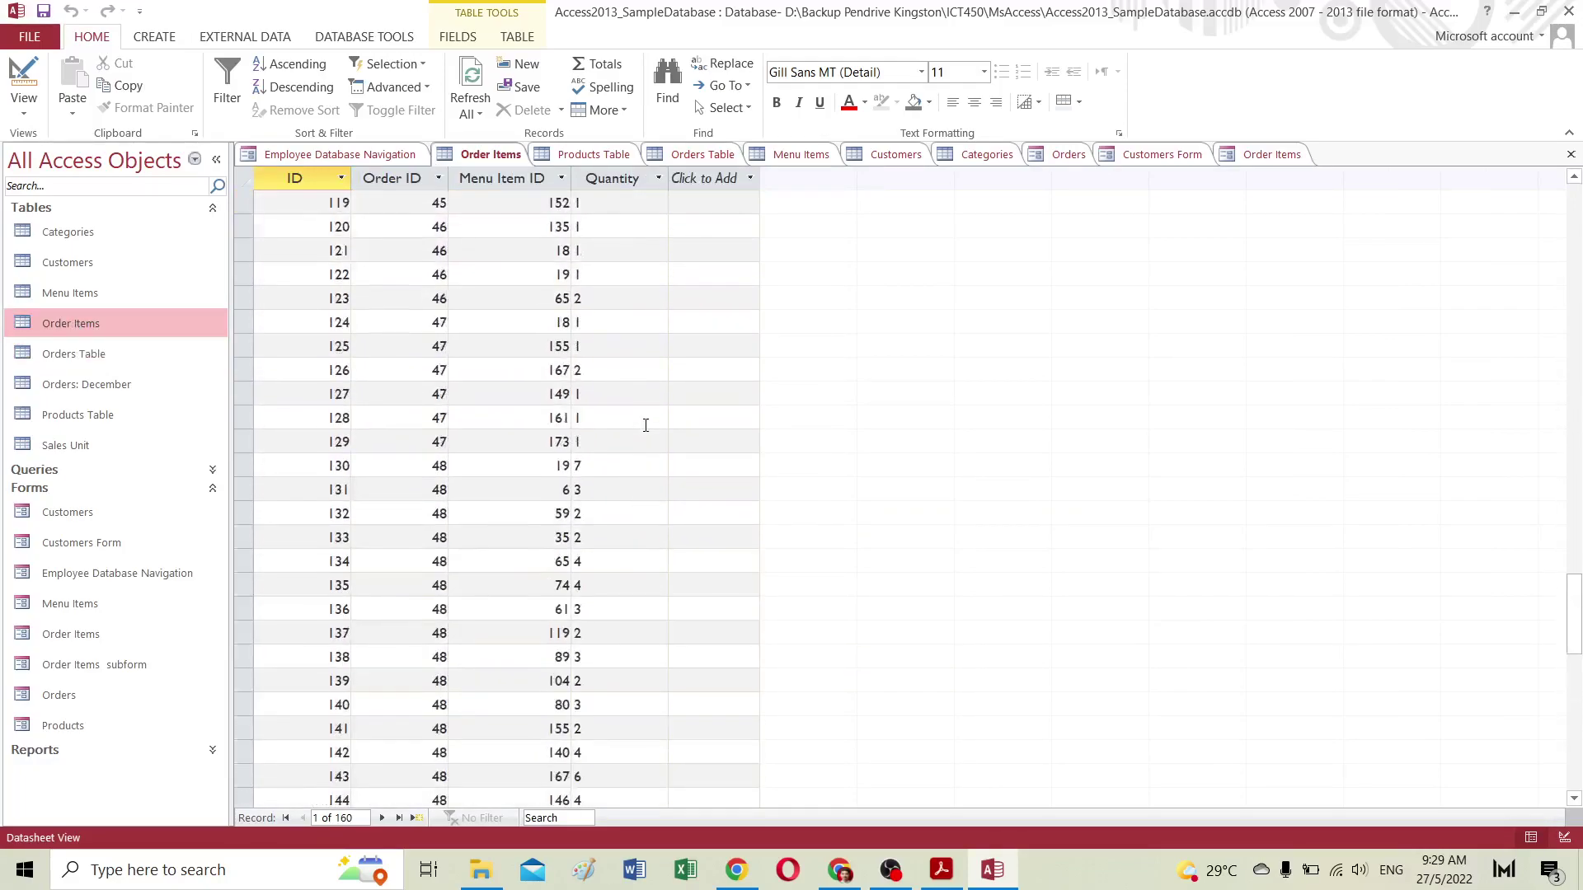
scroll(645, 425, up, 19)
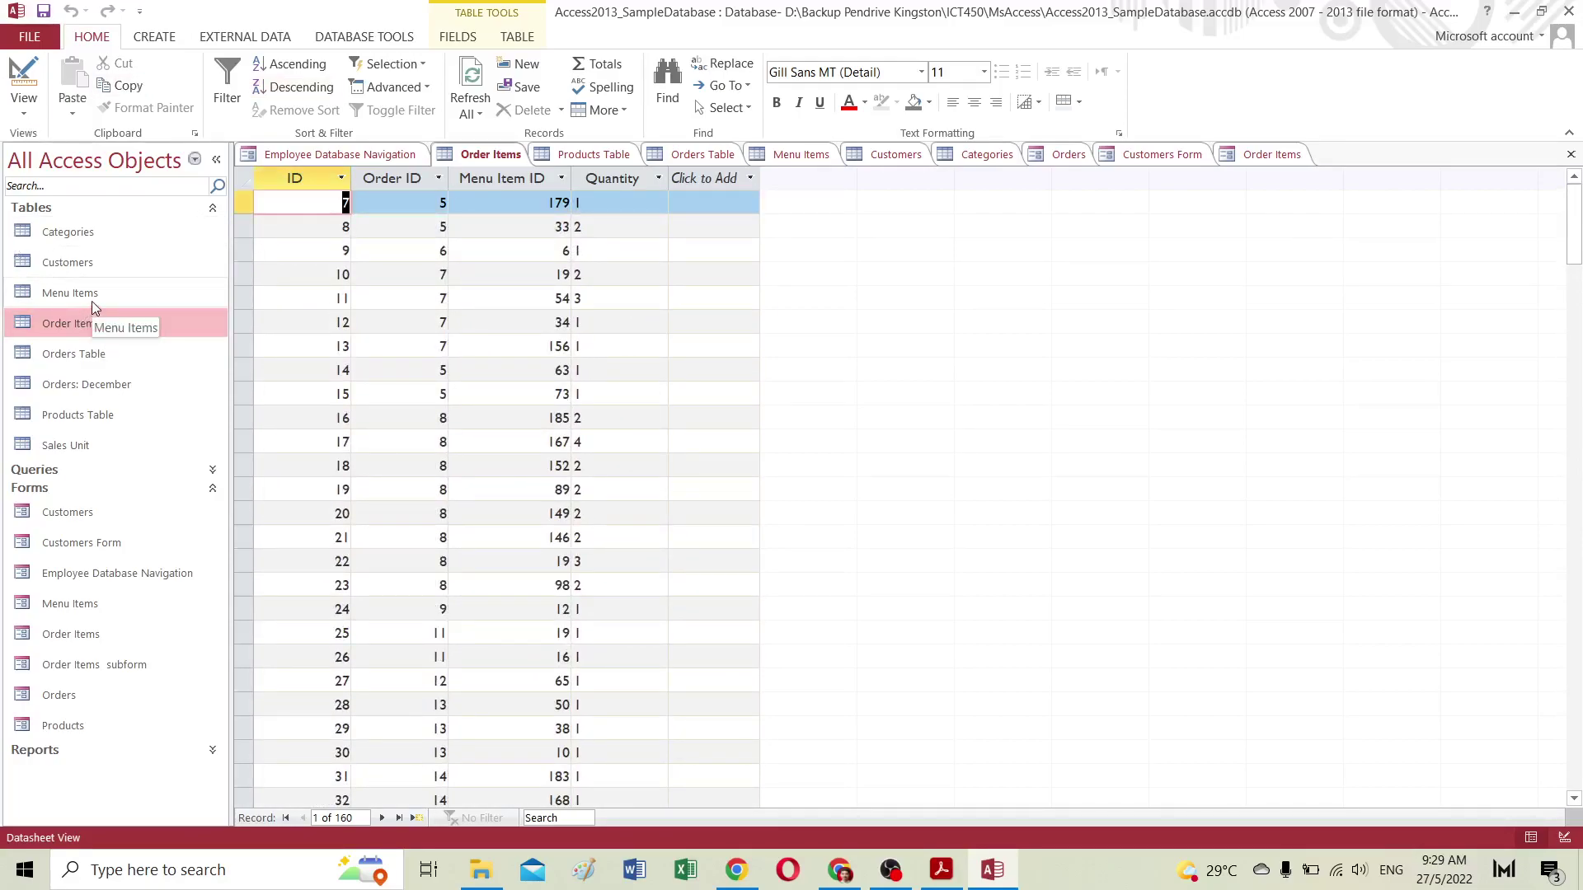
click(1265, 155)
Step: Return to the Orders form and refresh all of its data
click(1172, 156)
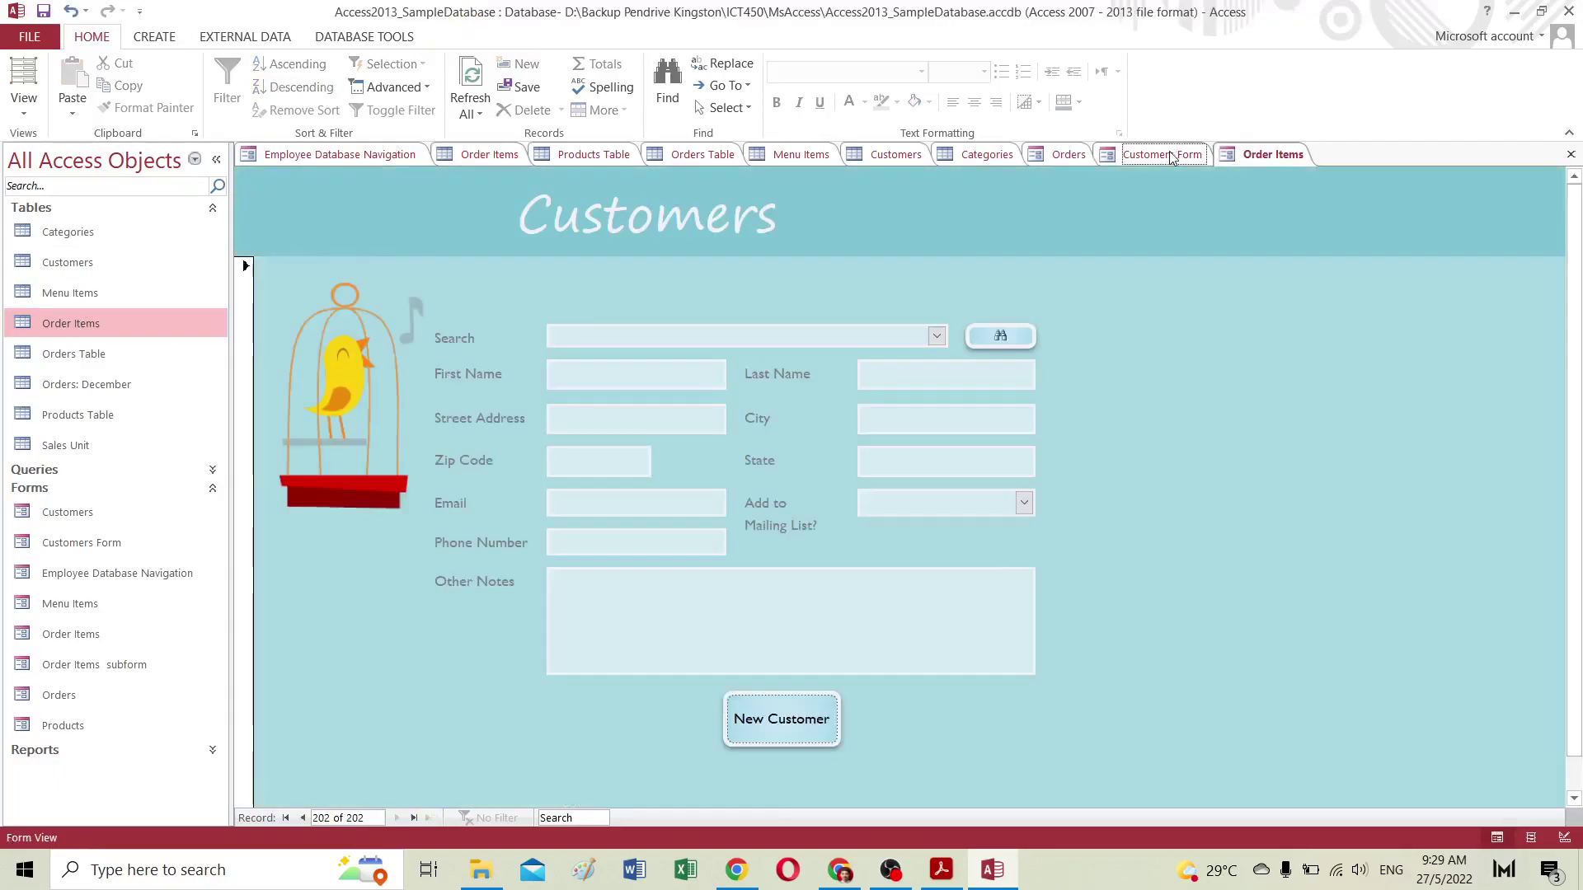
click(1062, 155)
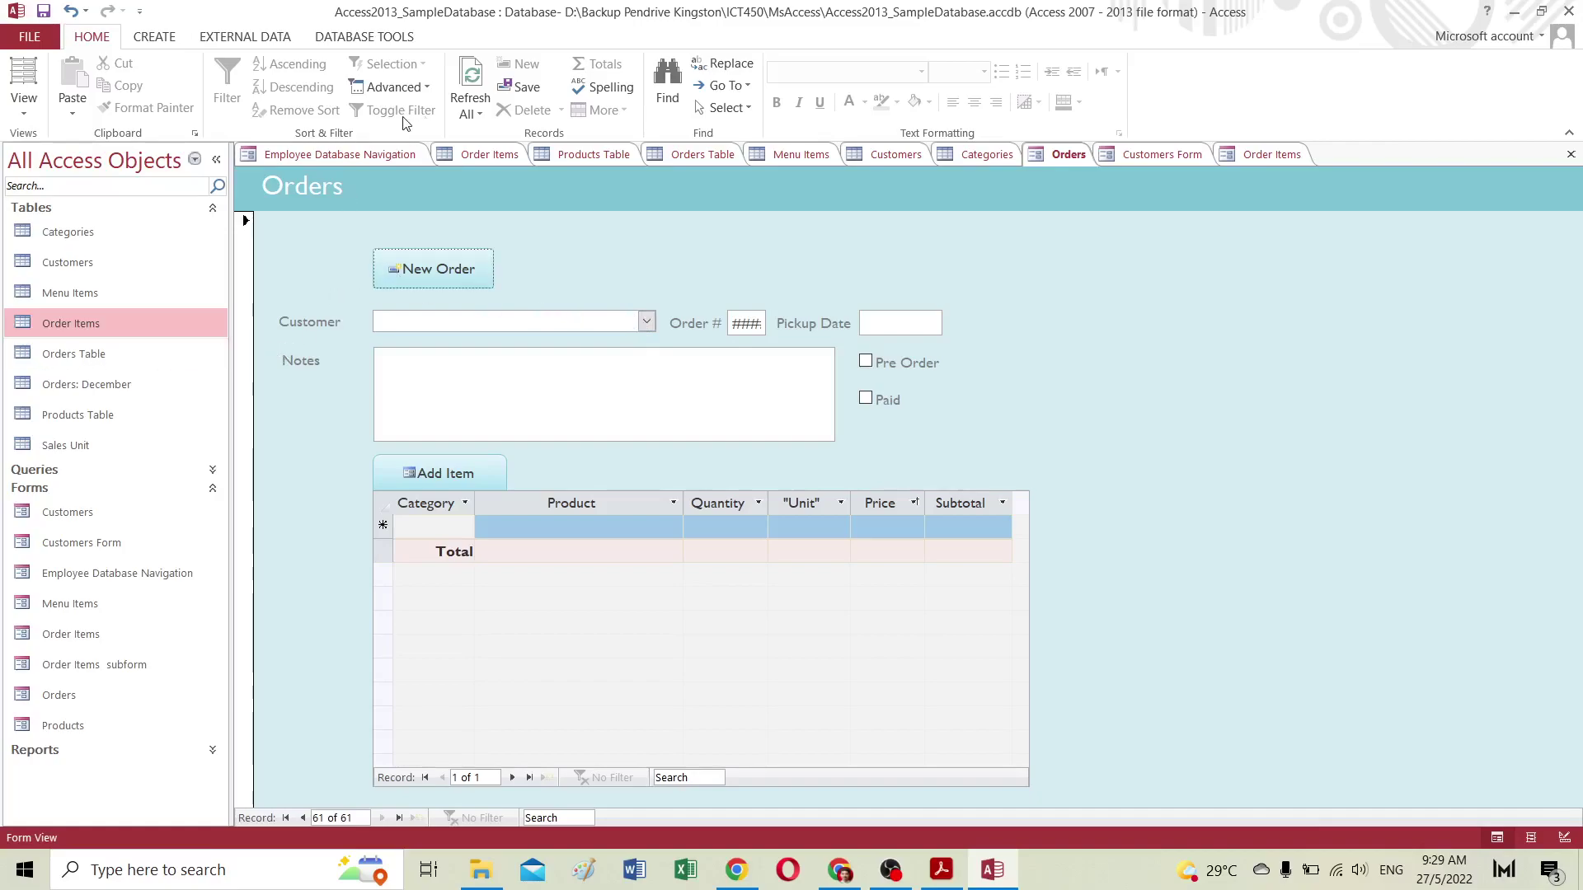
click(473, 98)
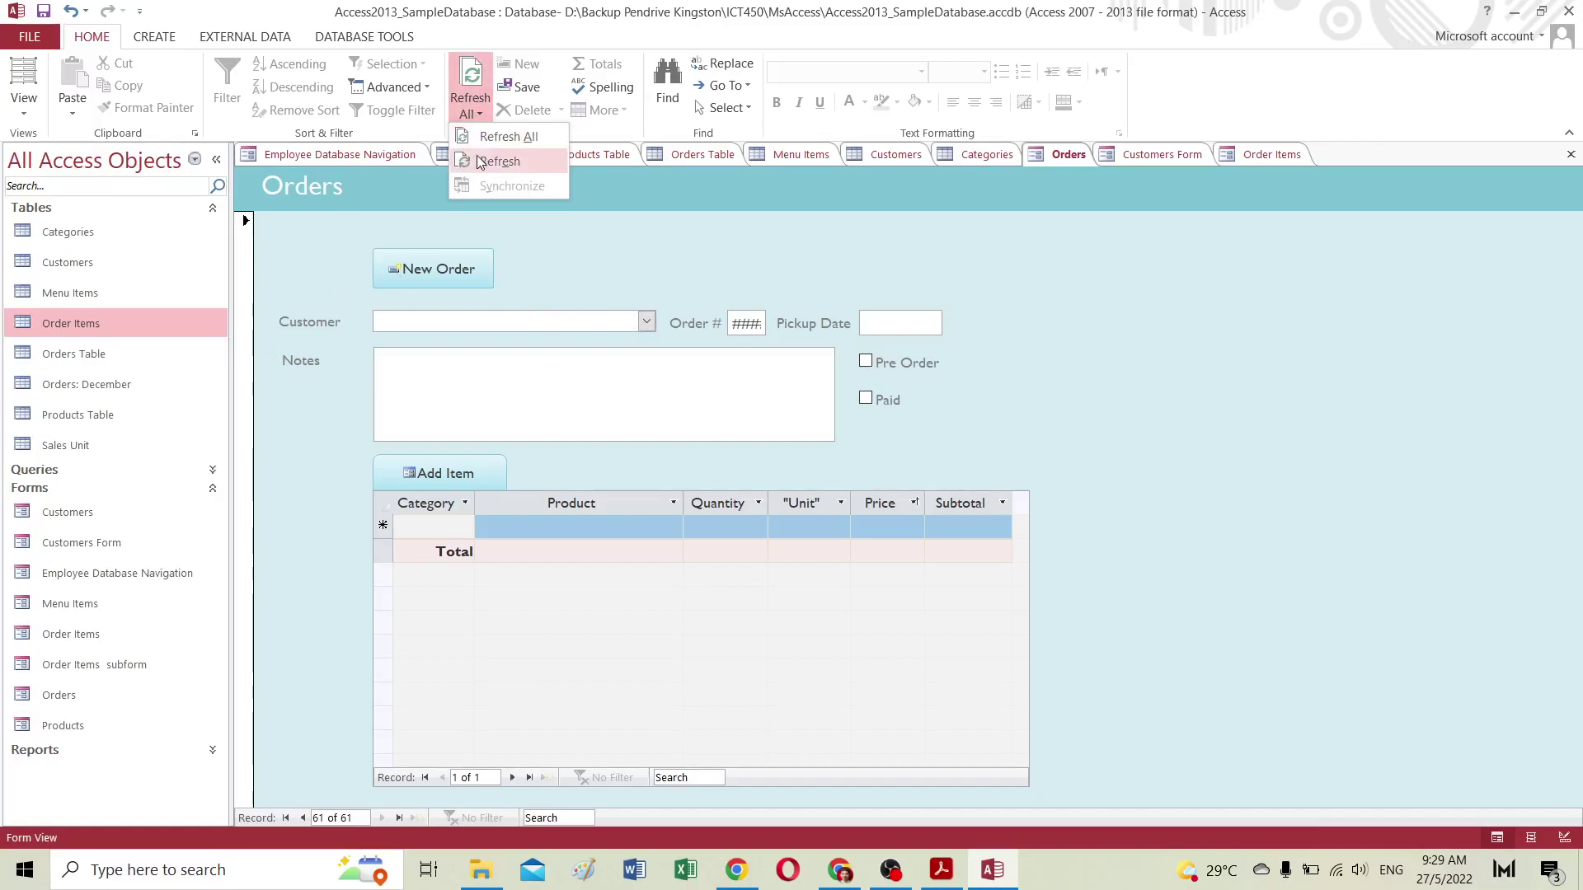
click(507, 137)
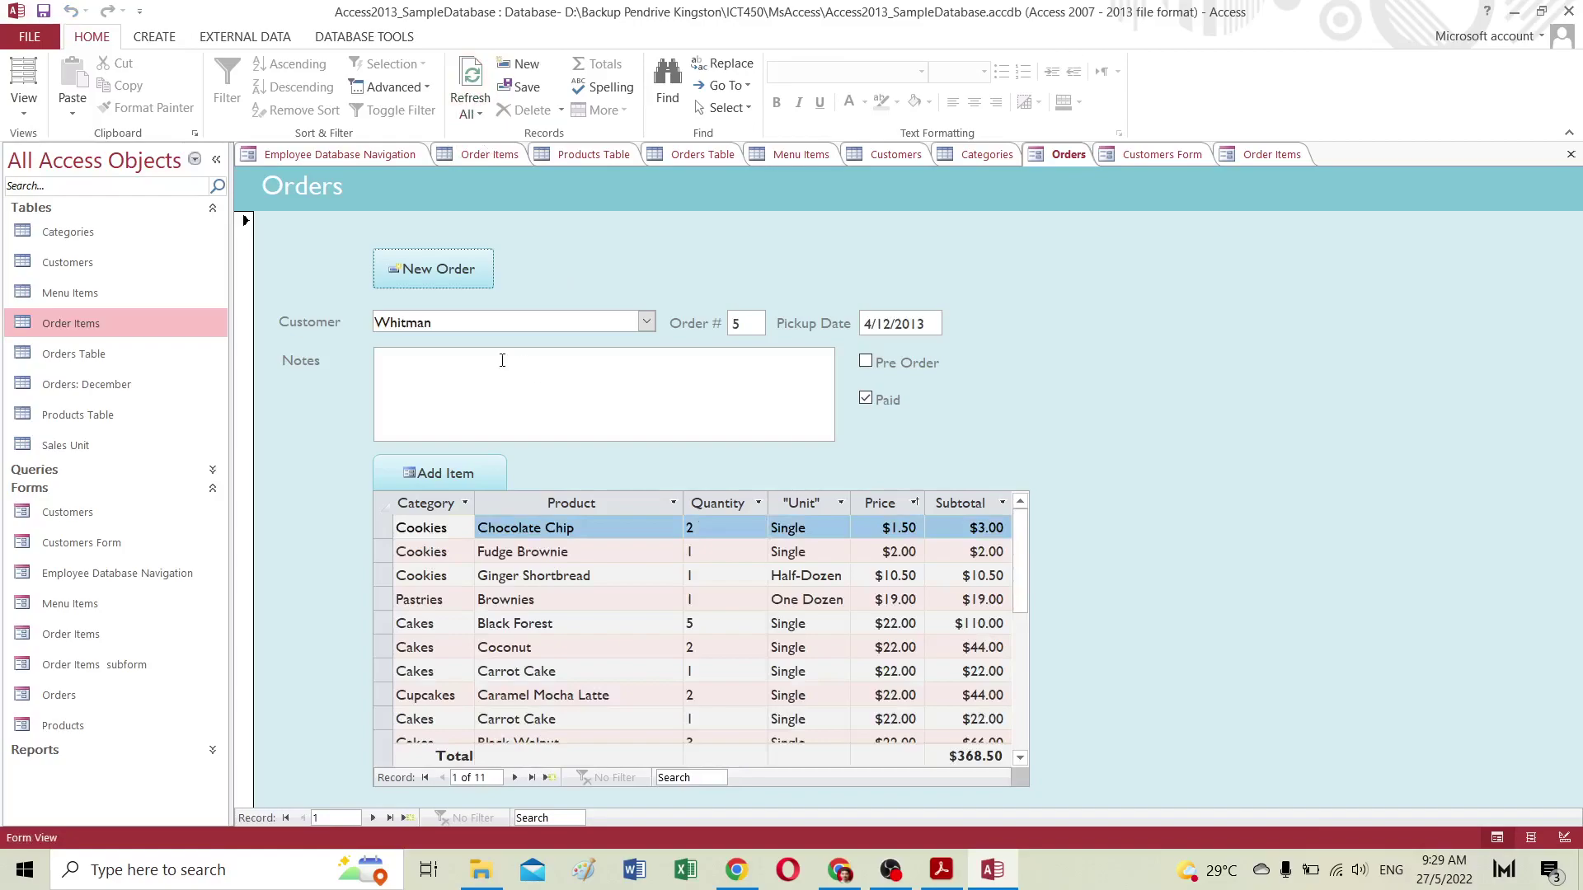
Step: Browse order 5's customer list without changing it, then bring the browser tutorial forward
click(646, 321)
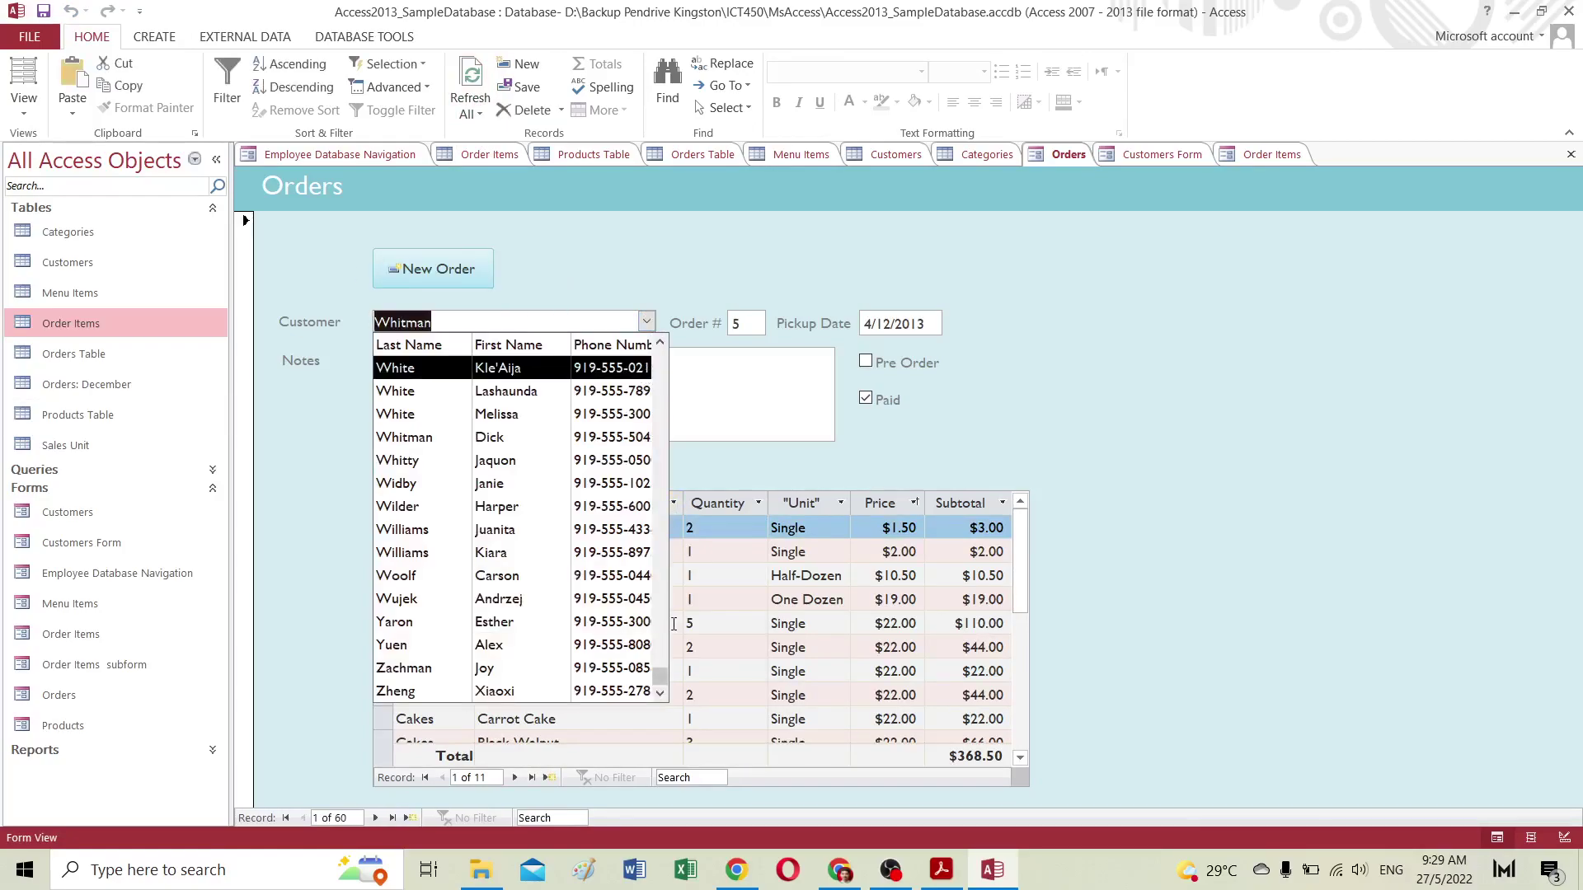
drag(654, 689, 657, 418)
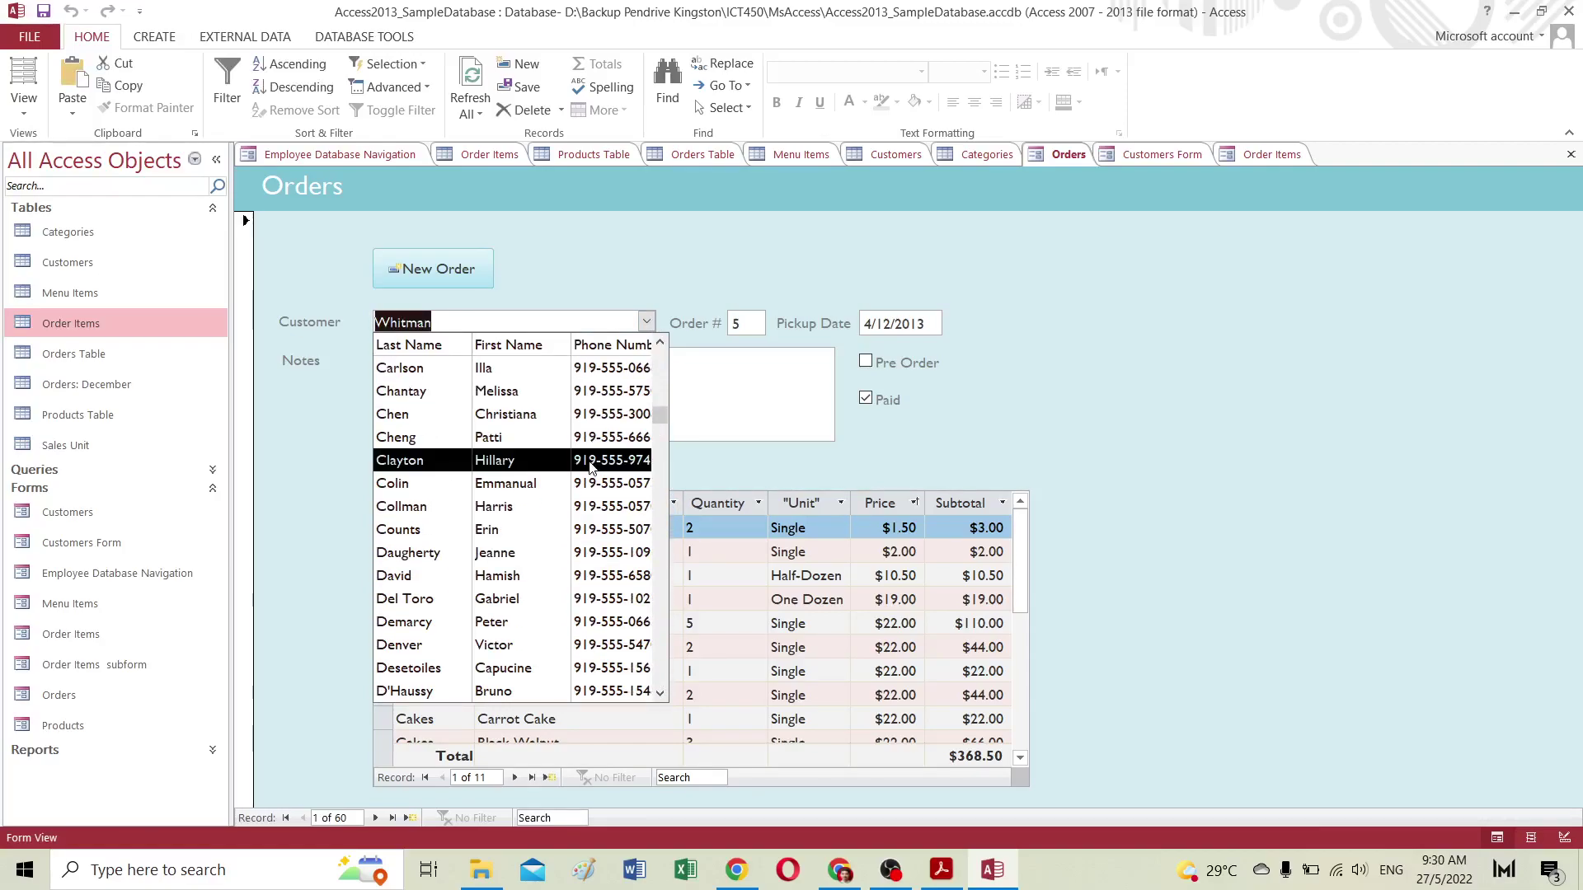
scroll(590, 467, down, 4)
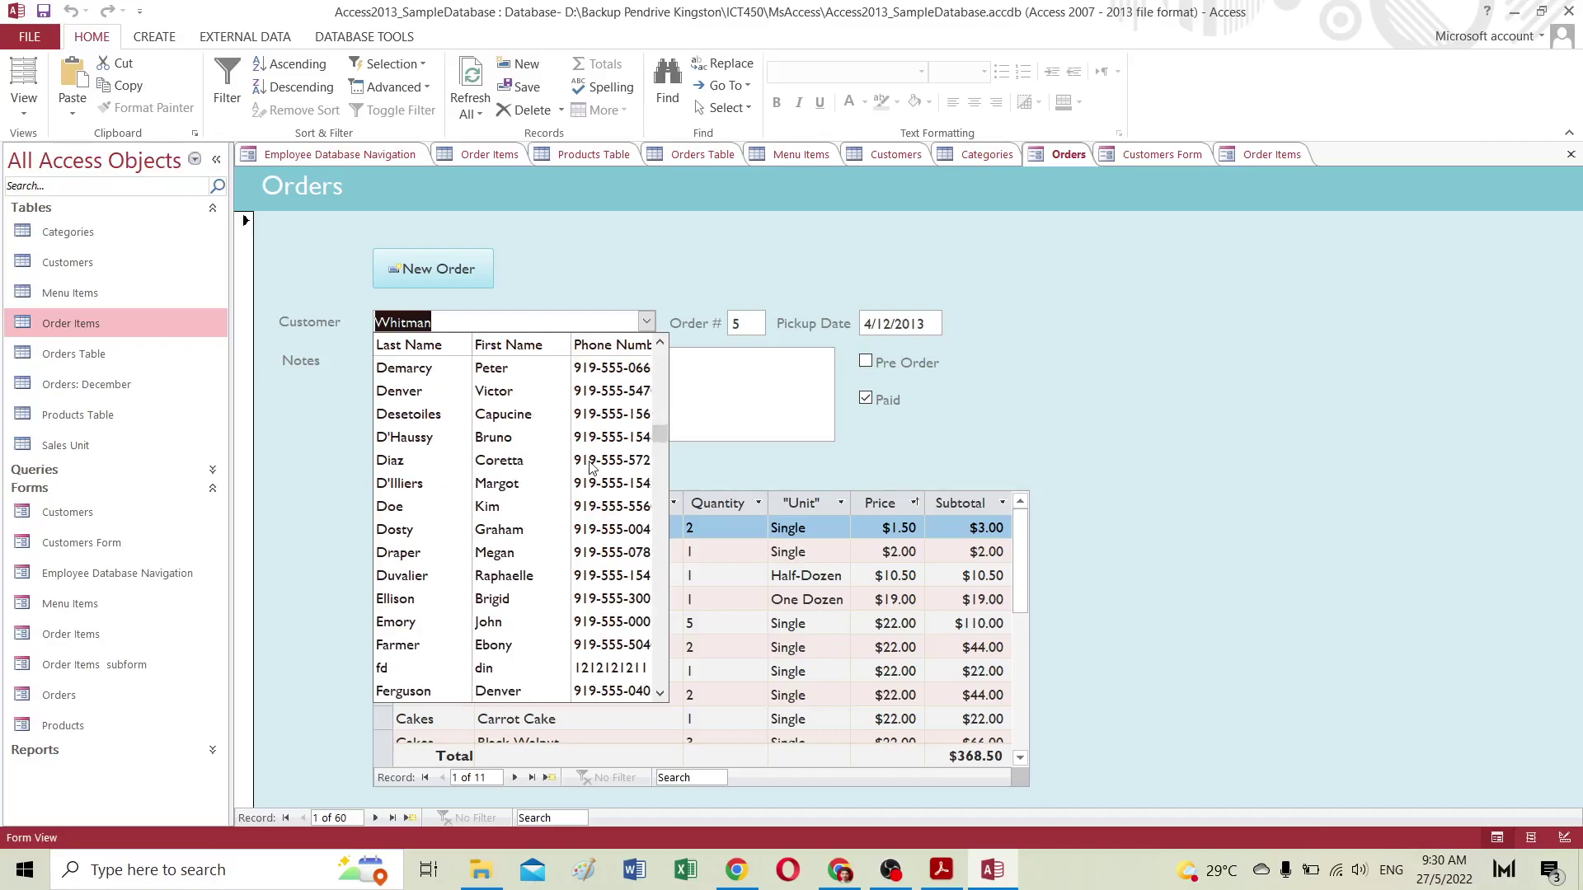
click(648, 323)
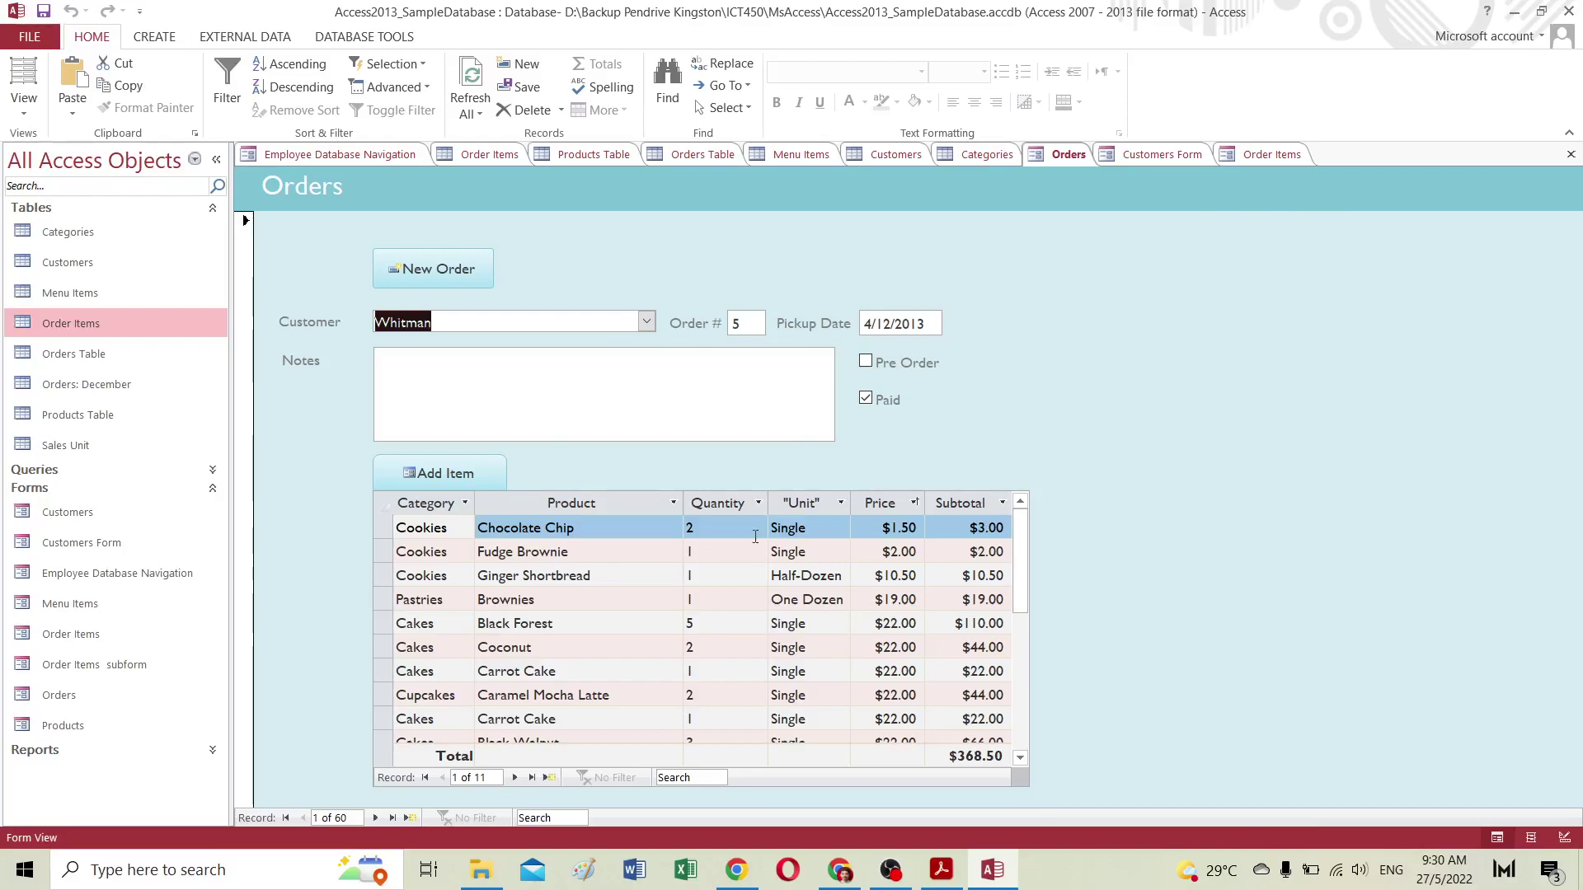
click(1515, 12)
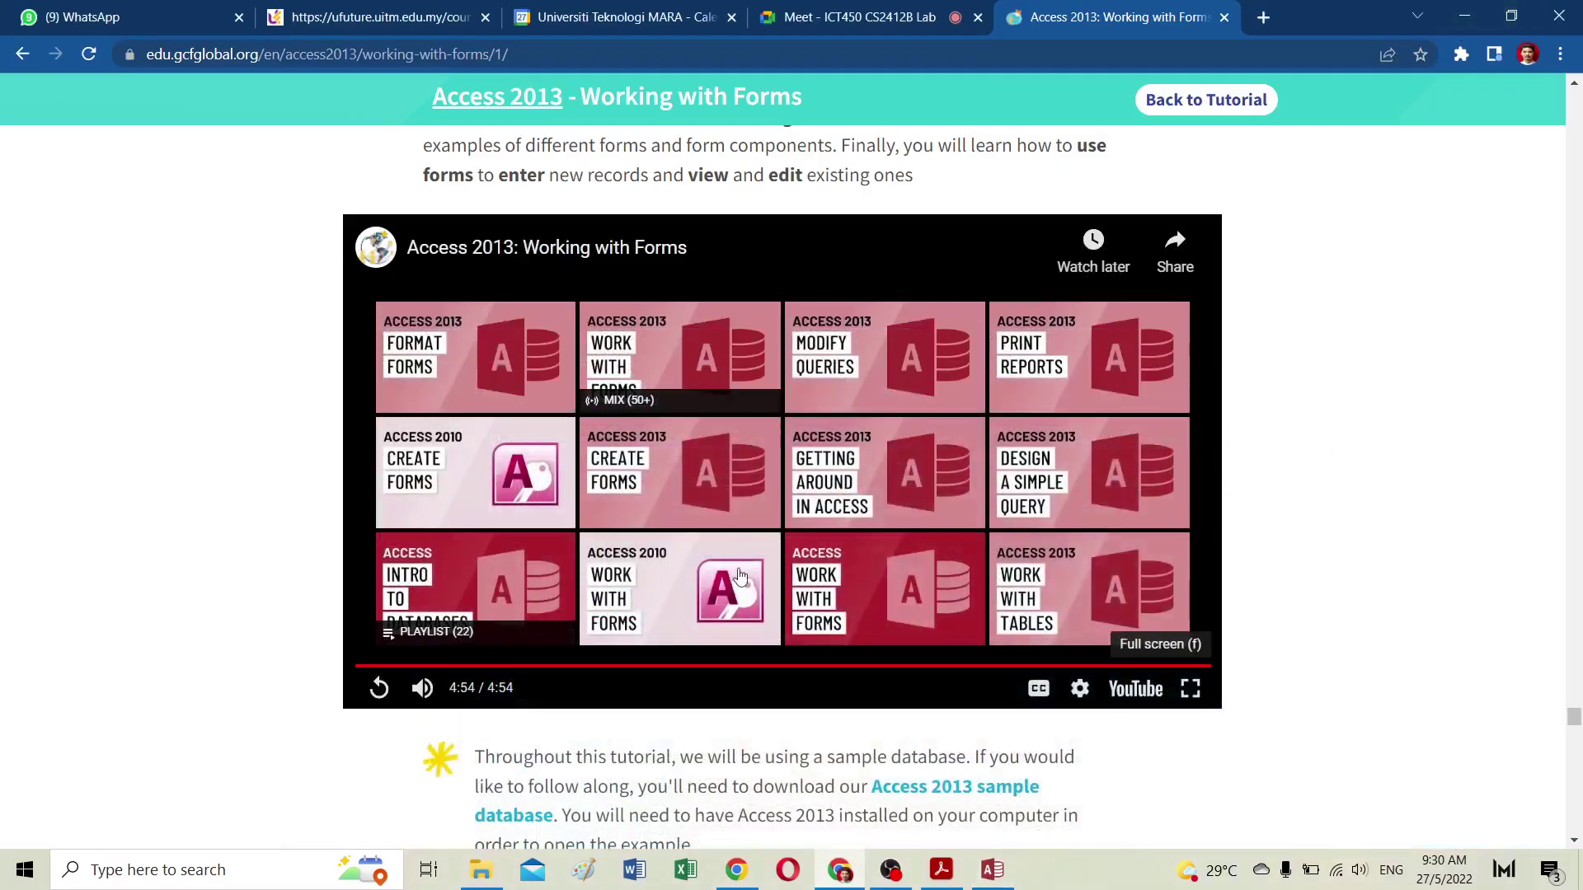
Step: Read through the Working with Forms lesson, selecting the challenge's new order details text
scroll(808, 639, down, 20)
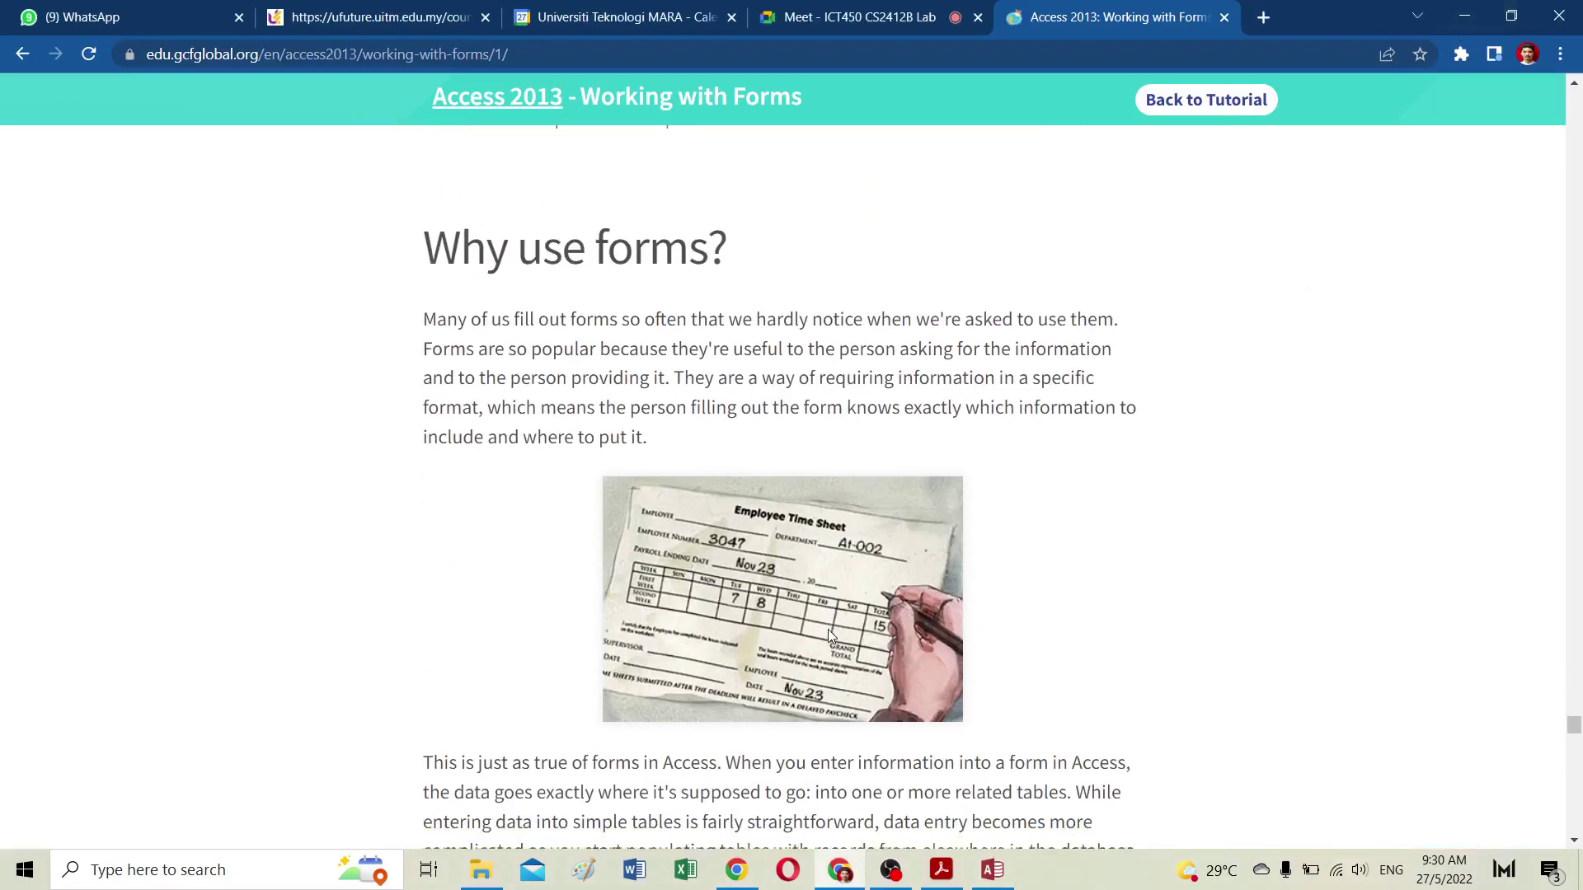
scroll(830, 634, down, 11)
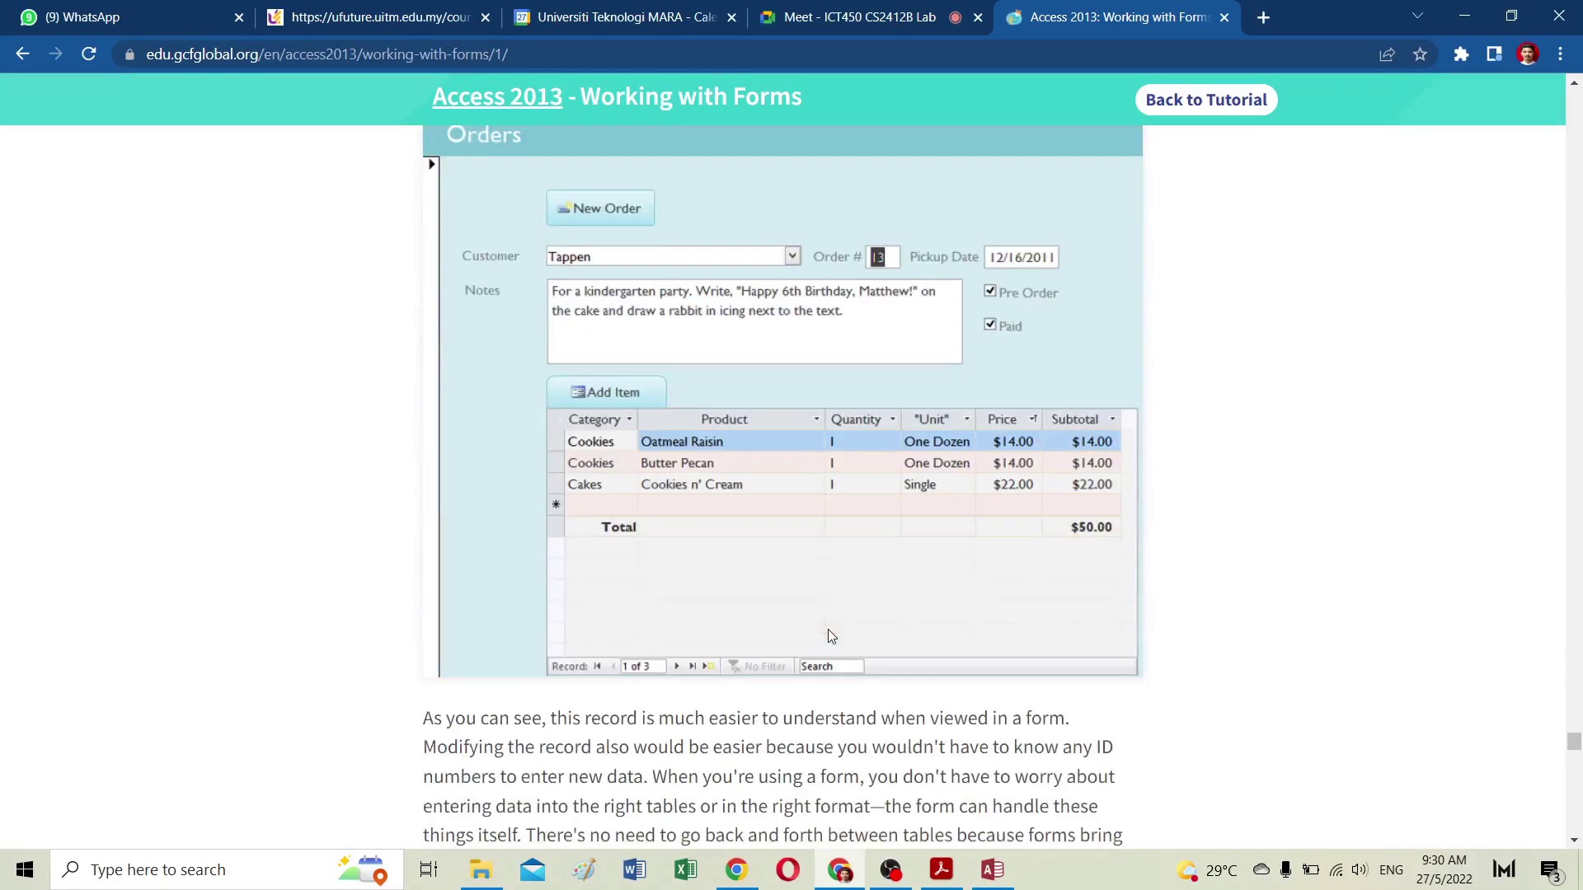
scroll(828, 630, down, 9)
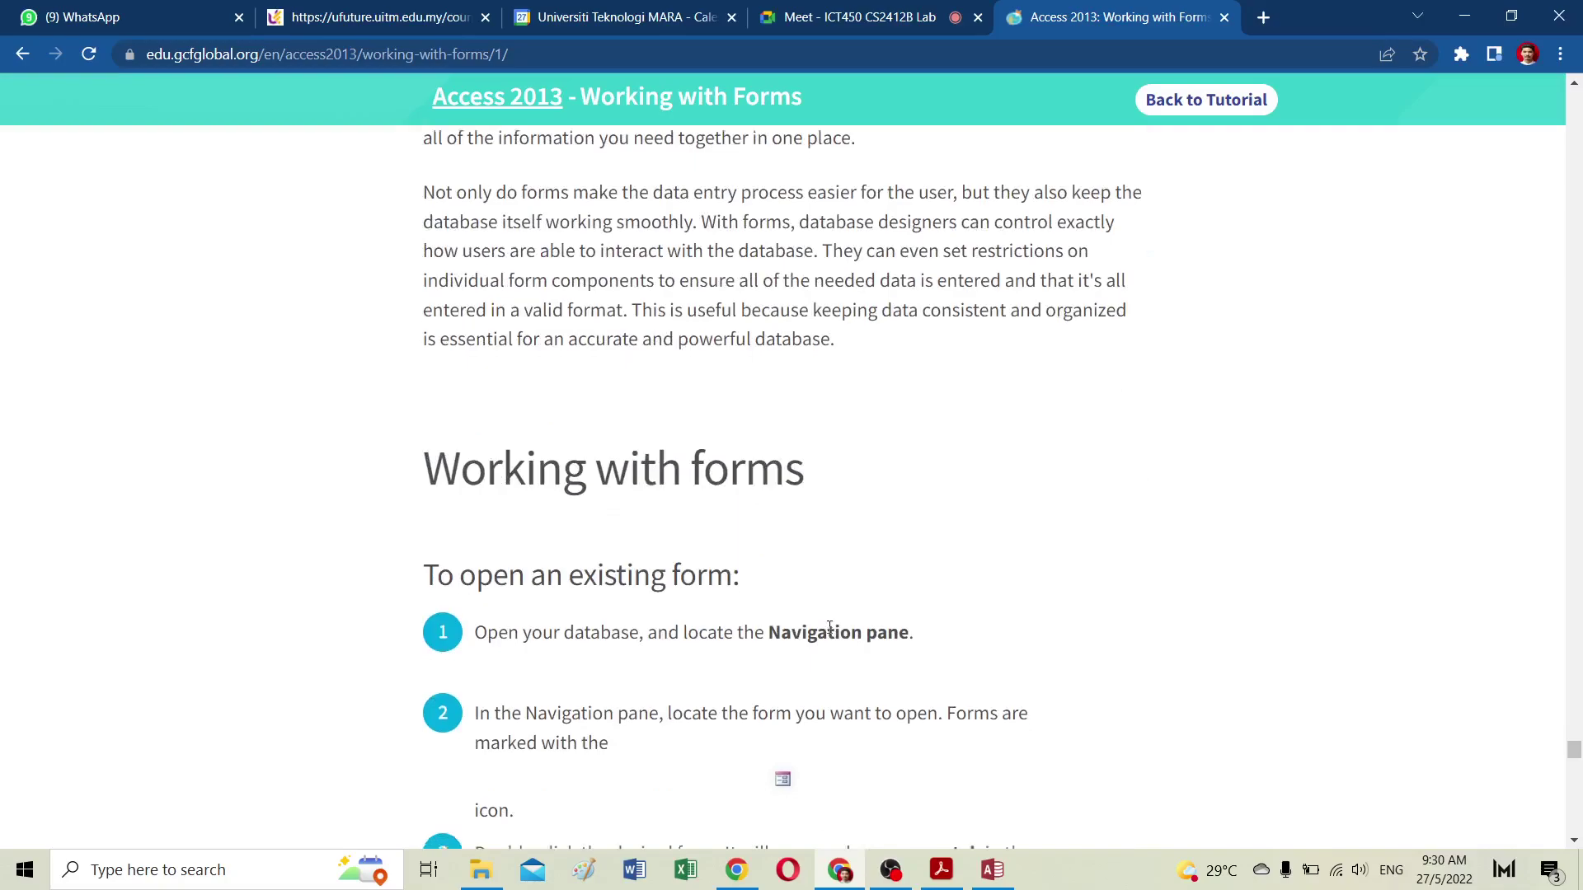
scroll(829, 631, down, 3)
scroll(829, 633, down, 6)
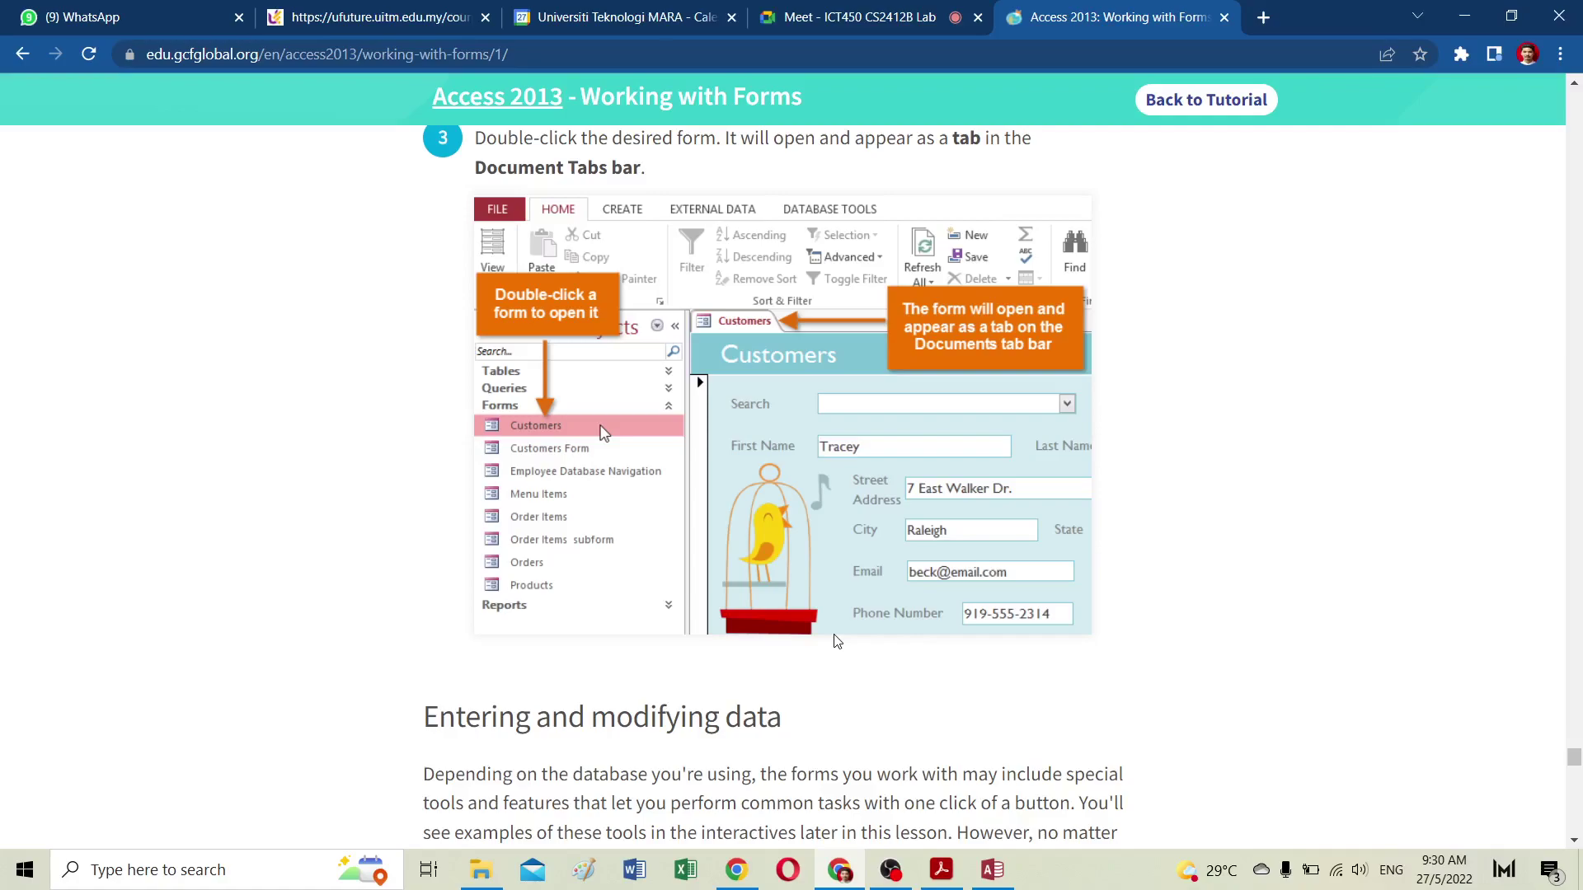
scroll(837, 641, down, 15)
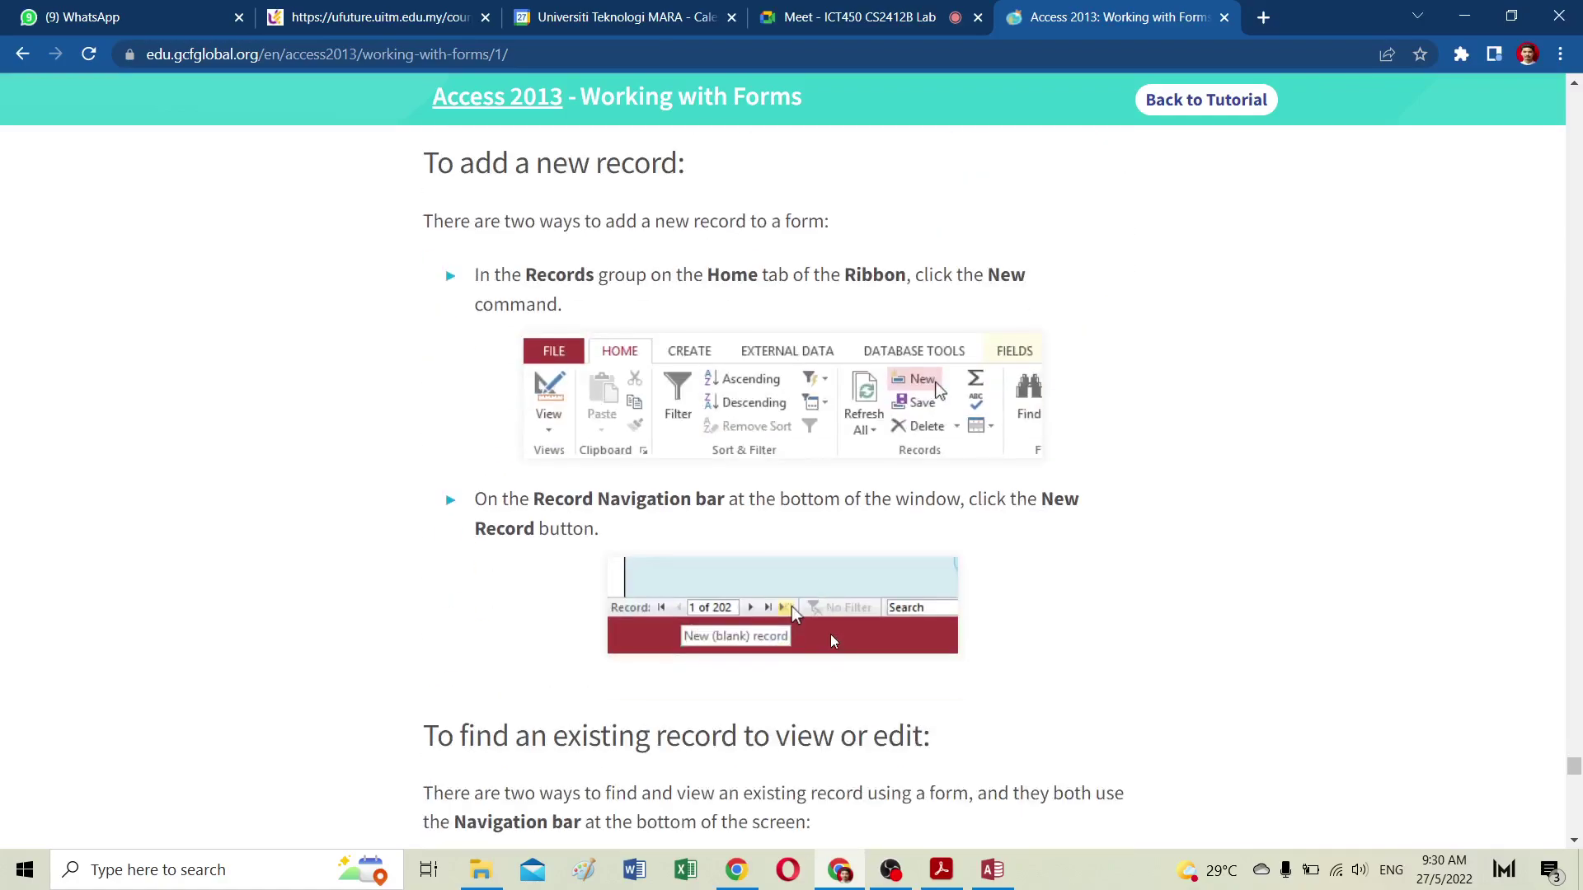
scroll(831, 639, down, 15)
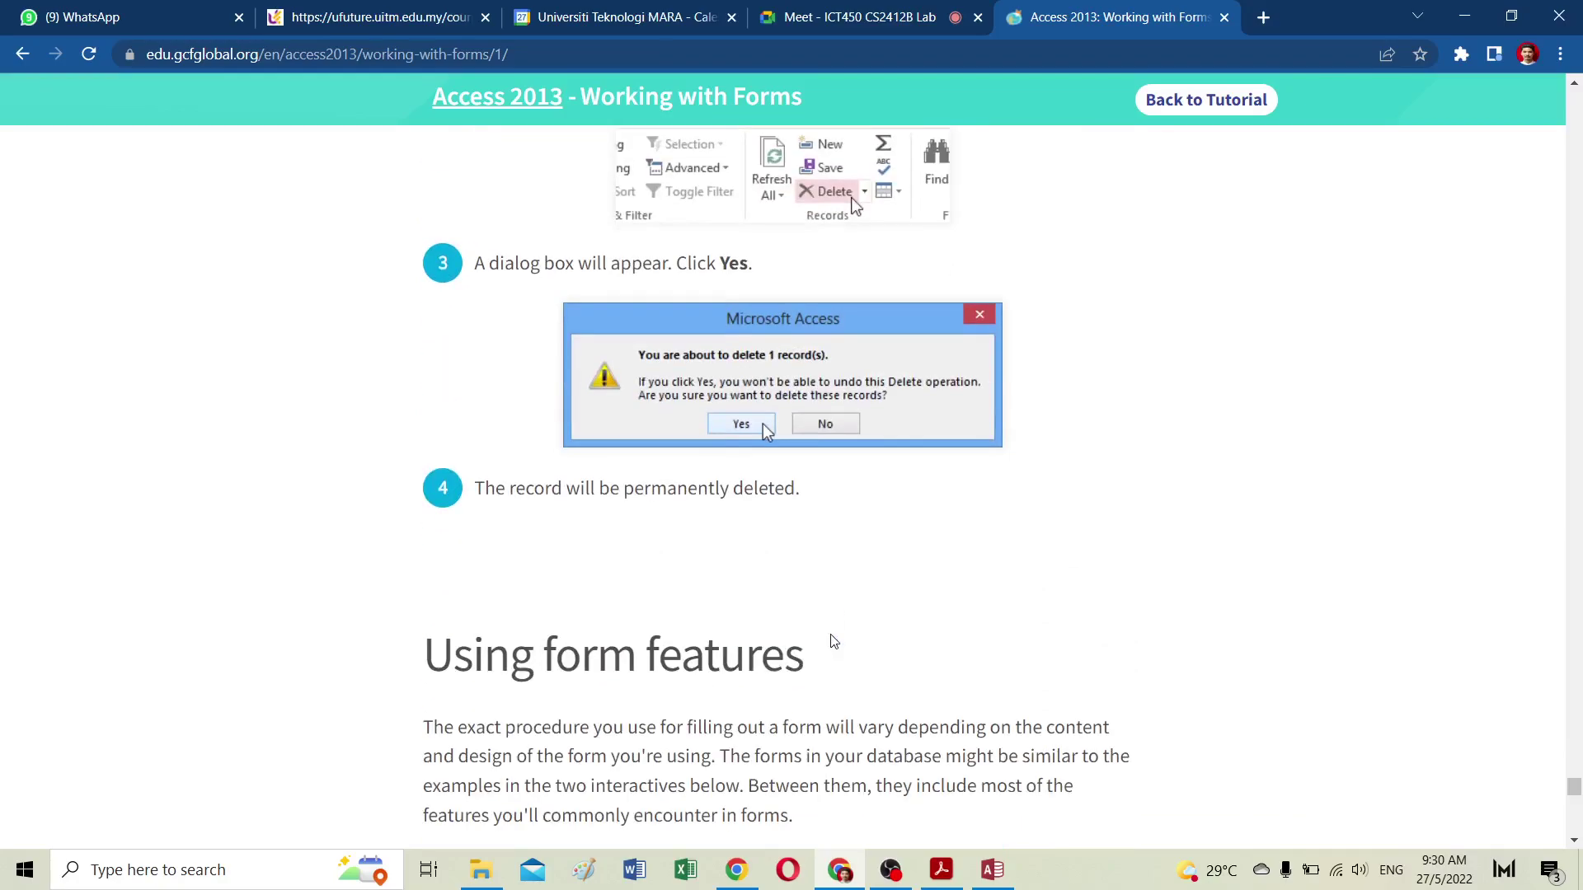
scroll(829, 634, down, 15)
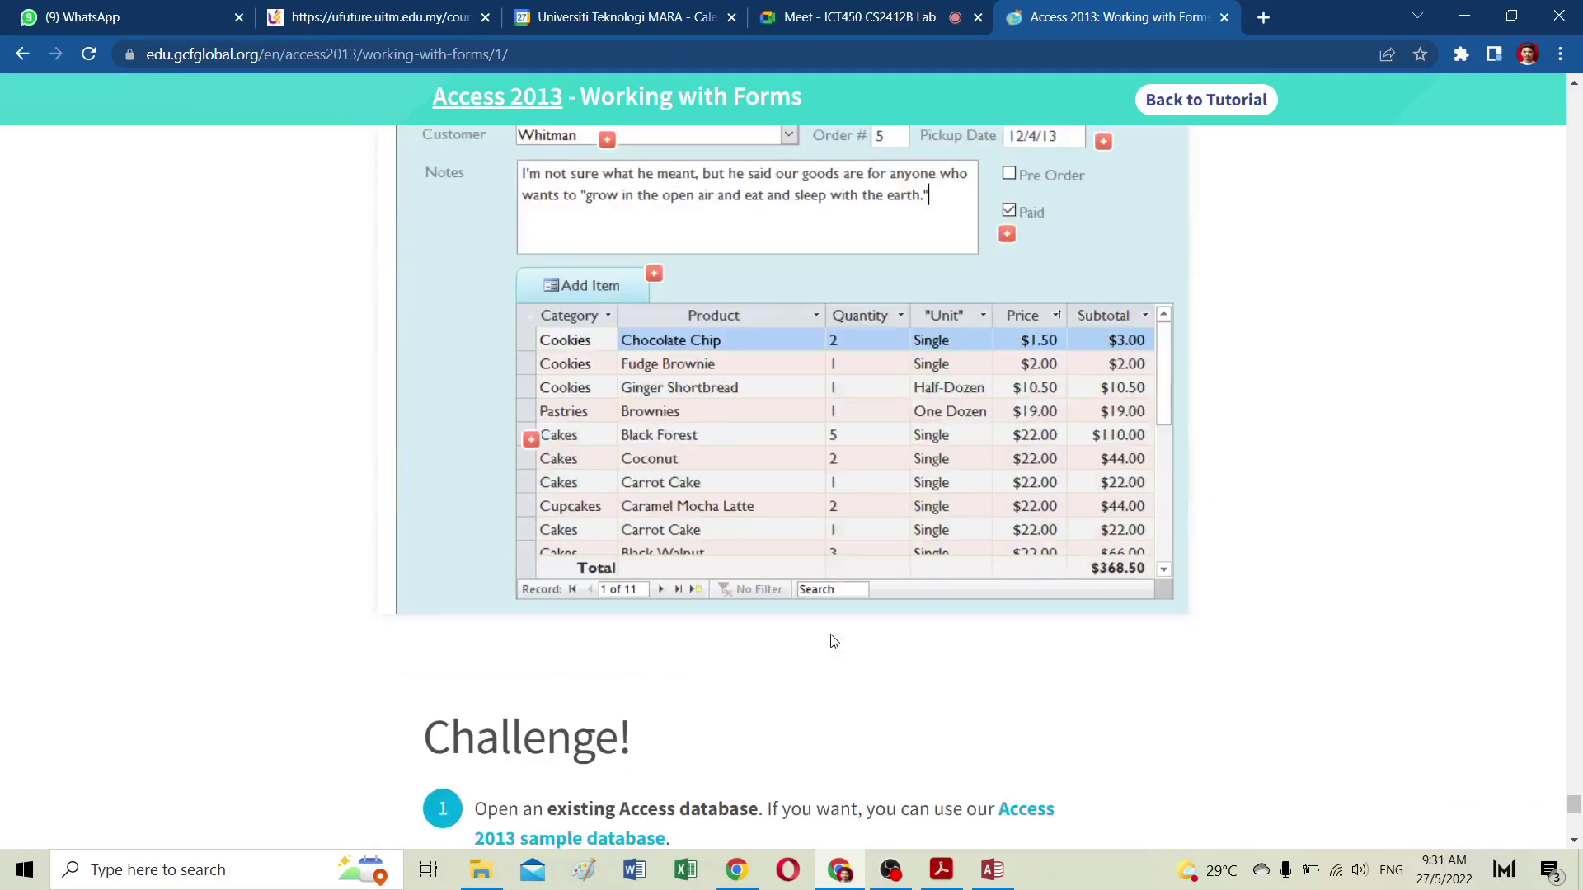
scroll(830, 635, down, 4)
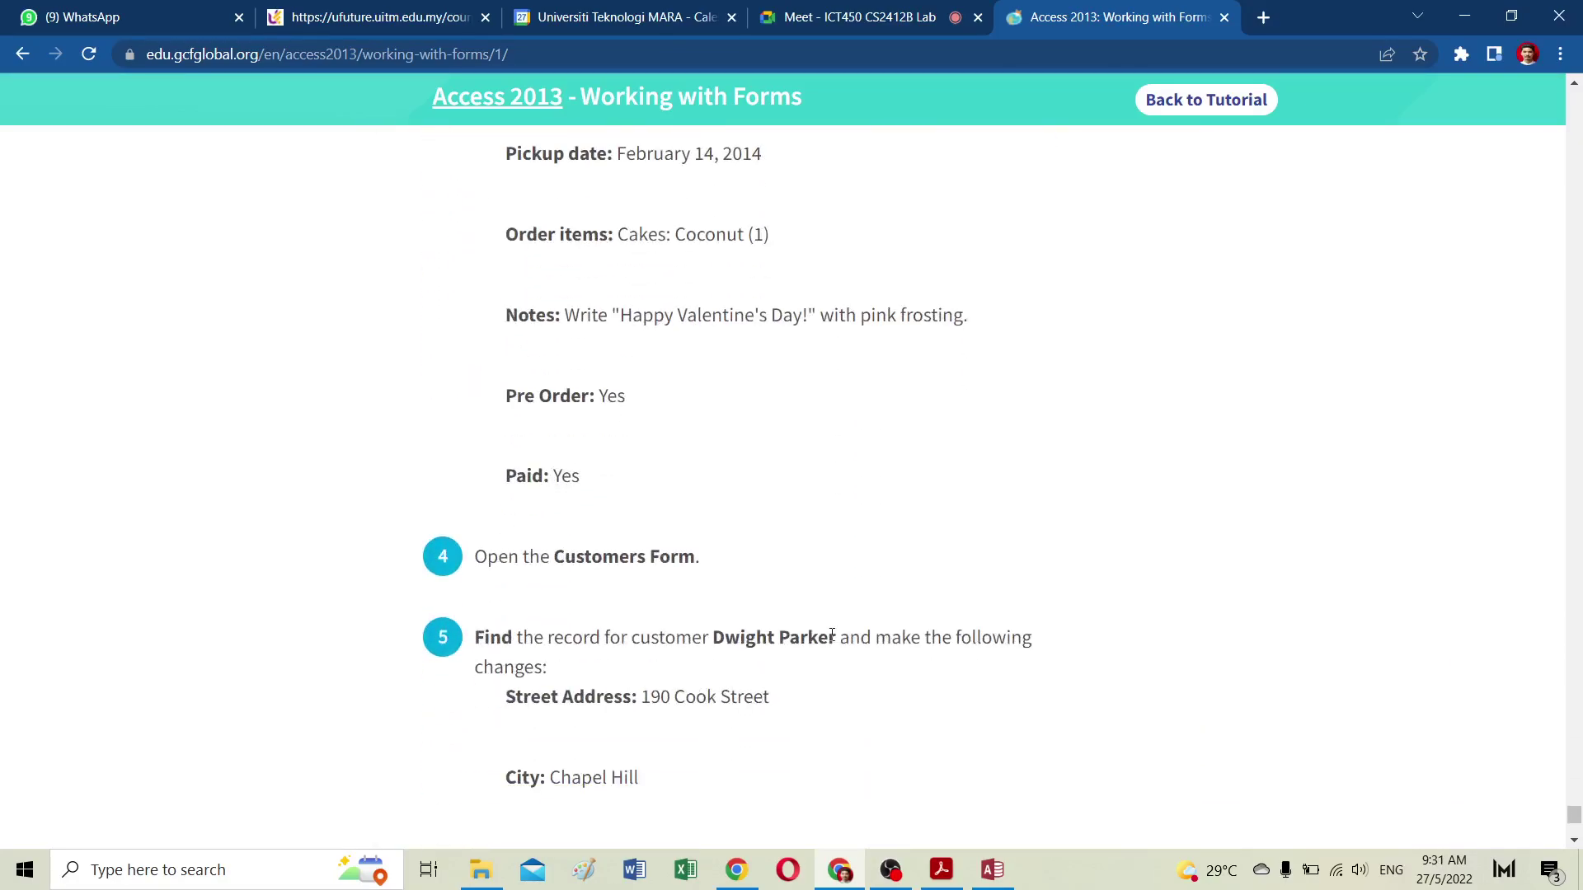
scroll(717, 586, up, 4)
scroll(718, 586, up, 1)
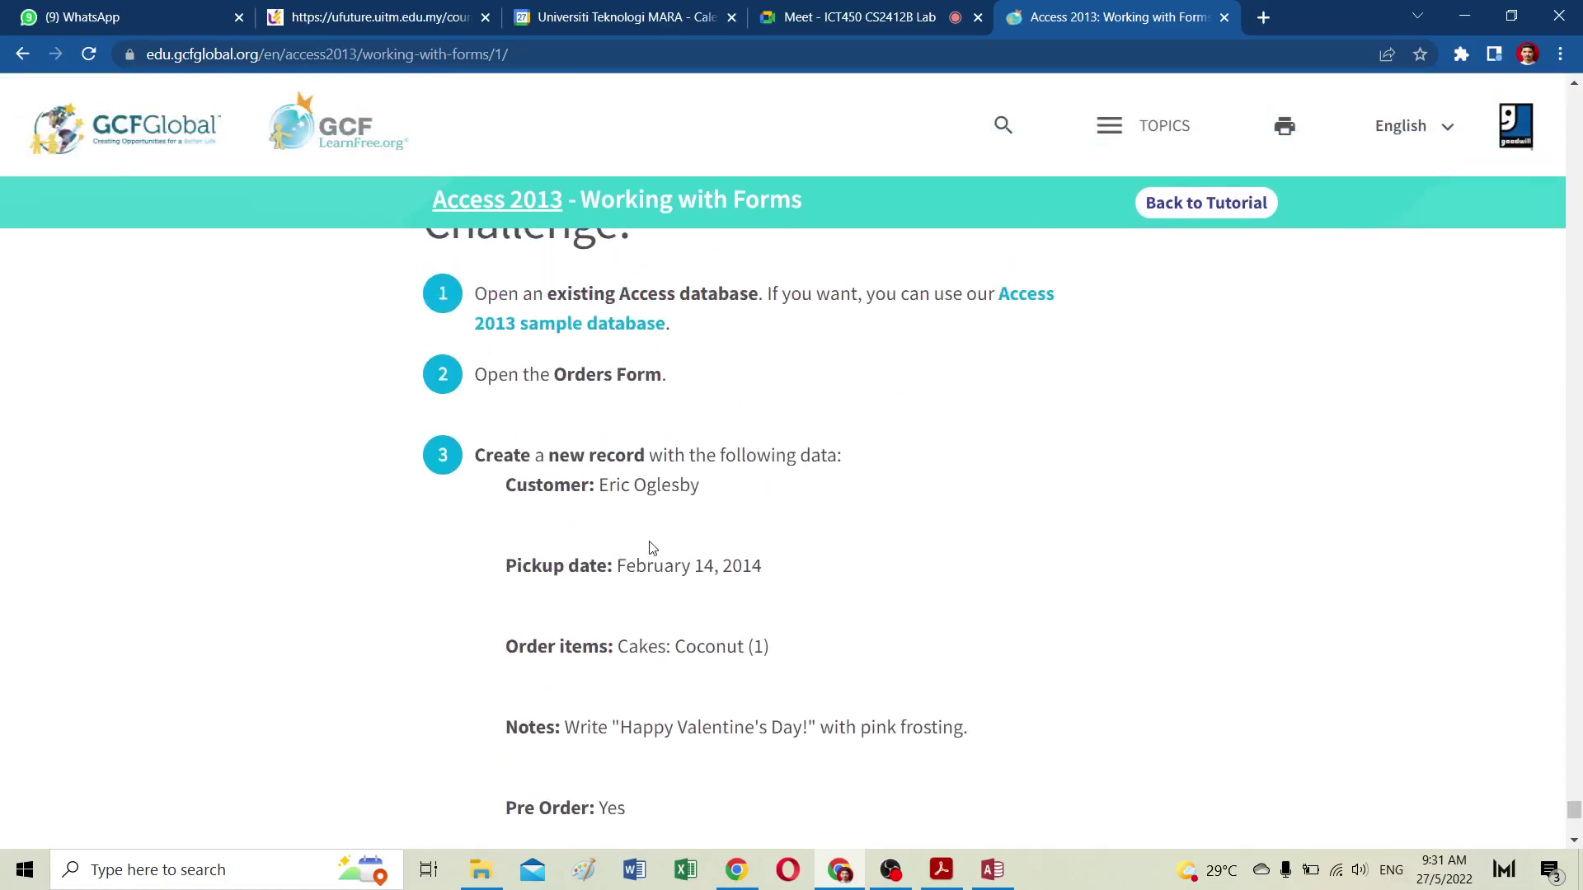
drag(514, 485, 700, 784)
scroll(710, 696, down, 6)
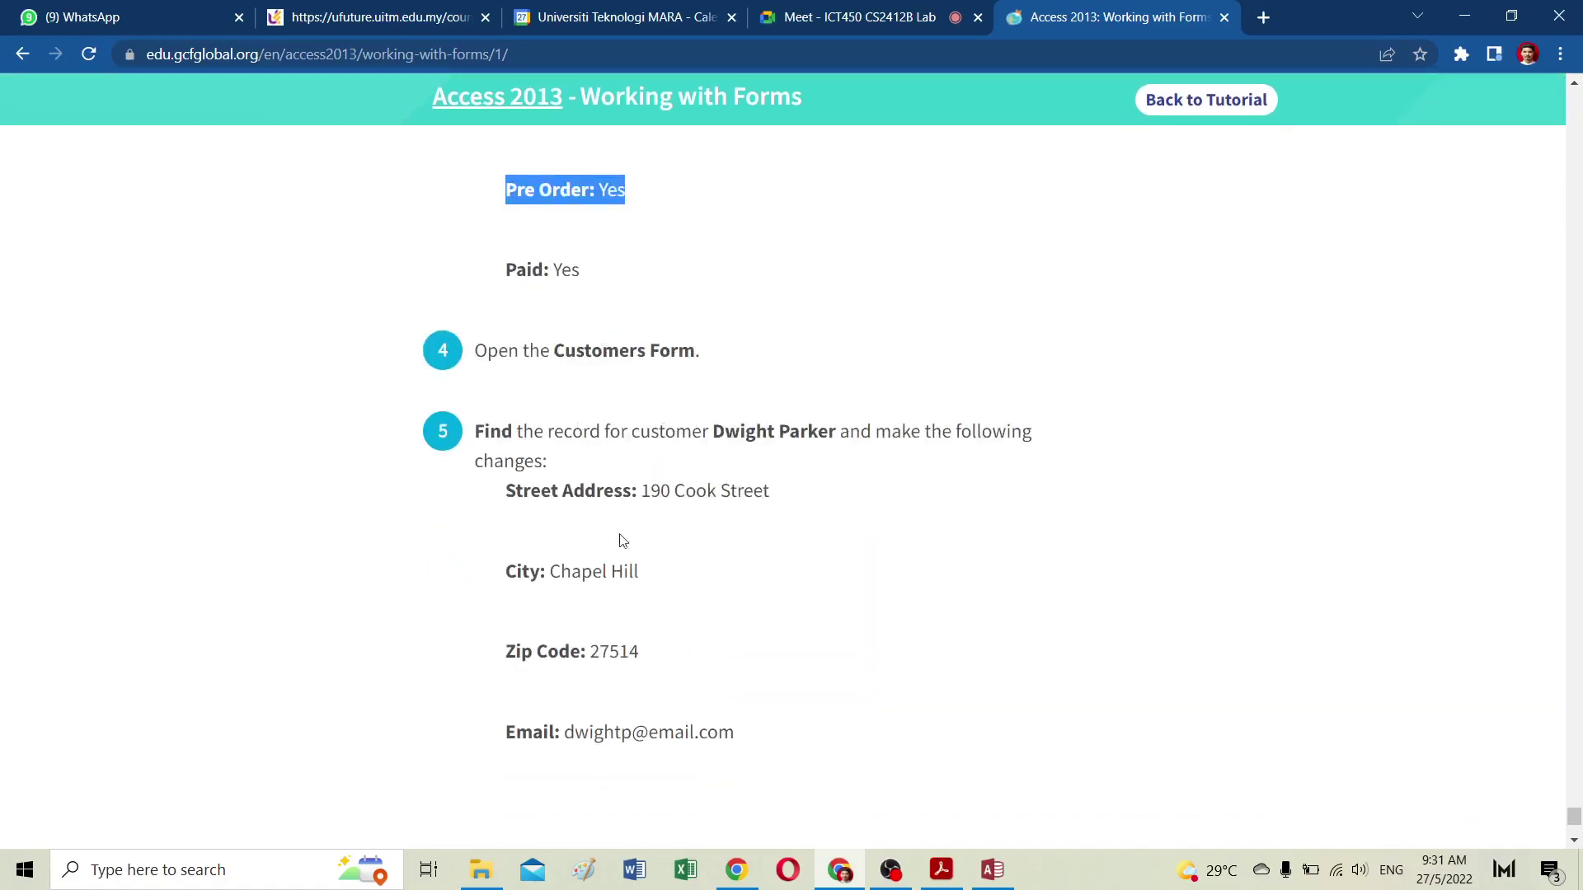
scroll(669, 530, down, 5)
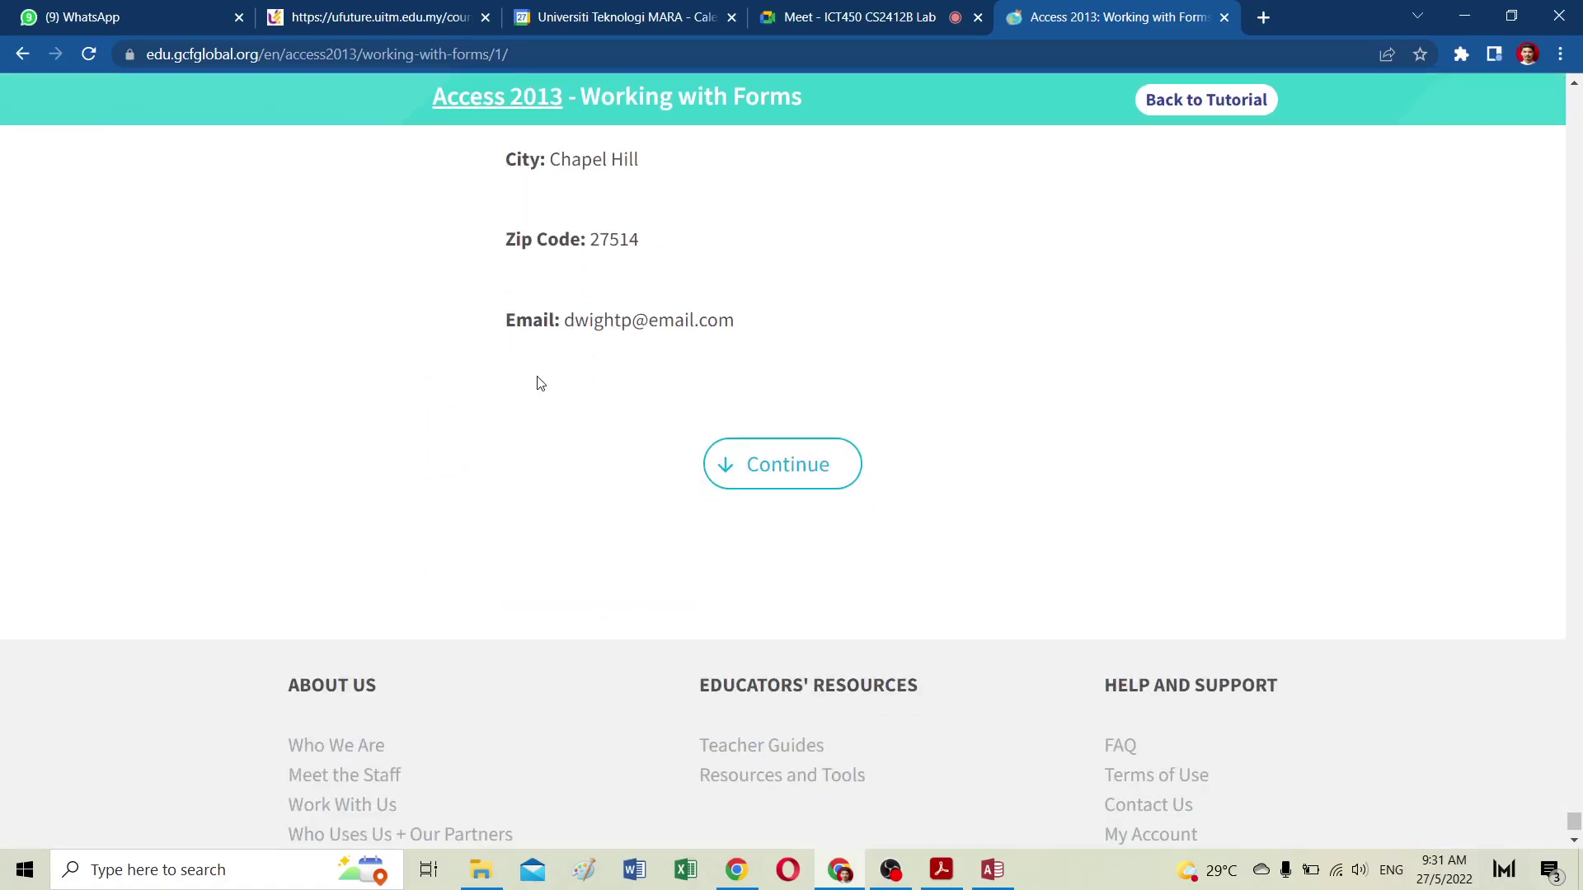
scroll(537, 377, up, 5)
scroll(772, 468, down, 6)
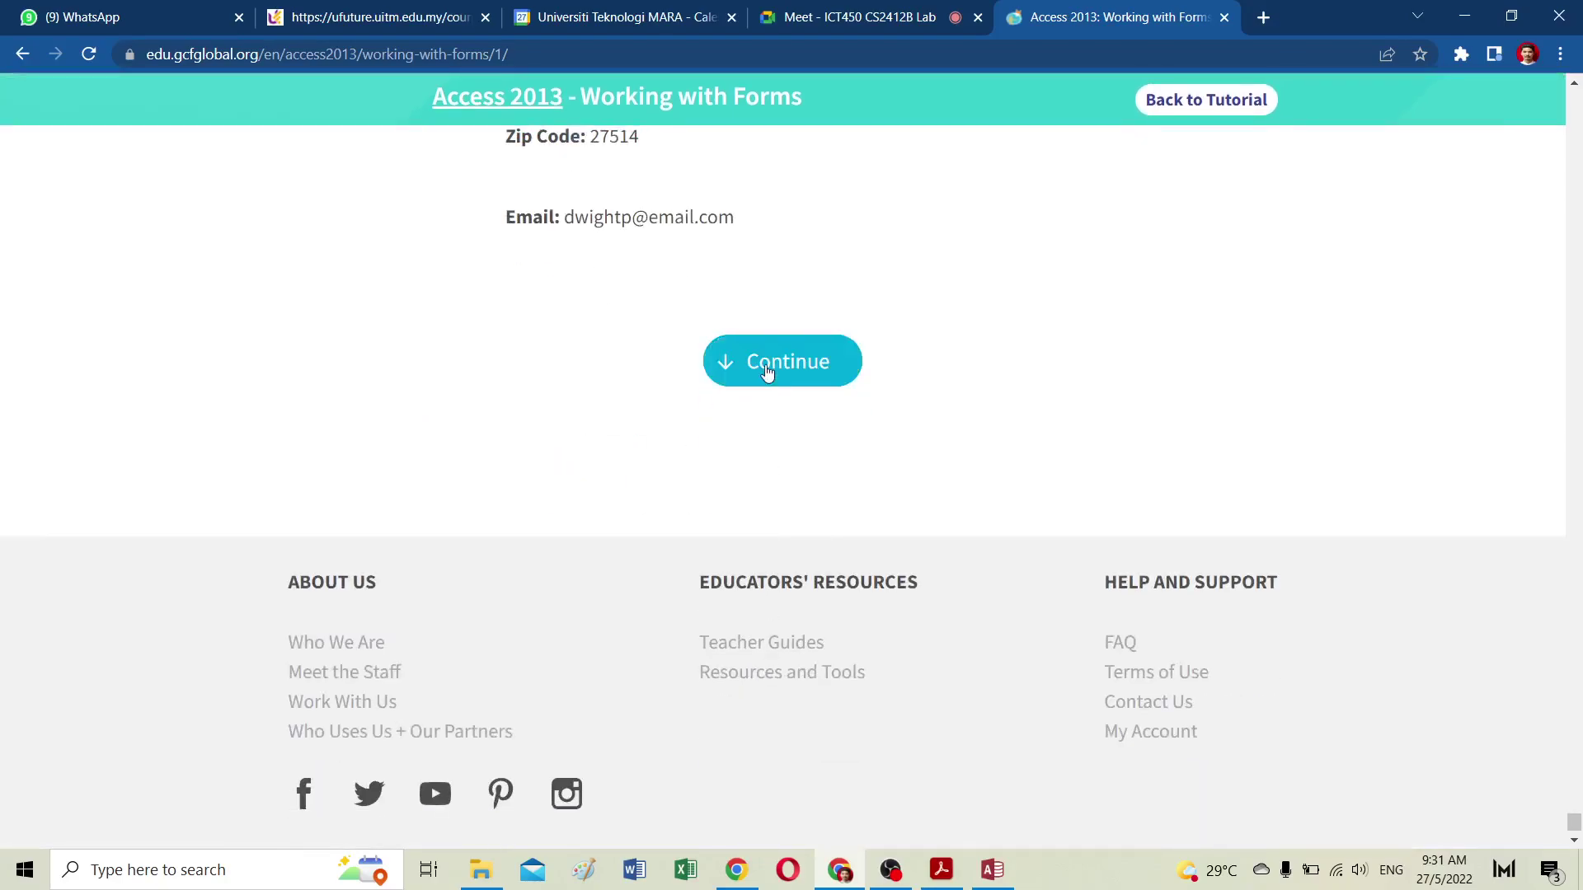
Step: Go to the Sorting and Filtering Records lesson and start its tutorial video
click(768, 368)
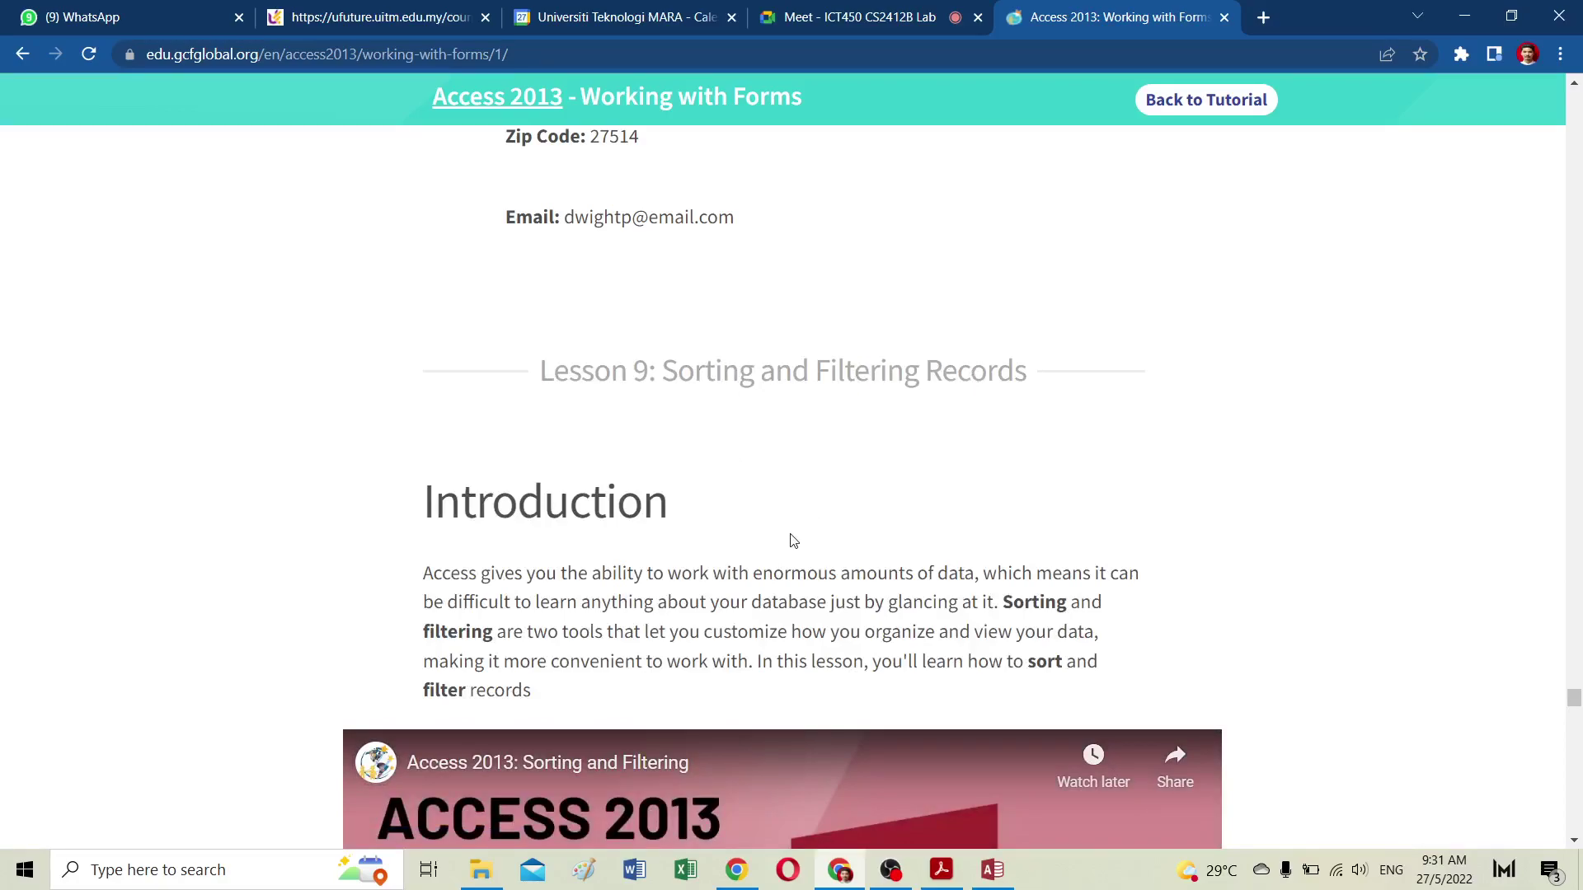
scroll(791, 540, down, 2)
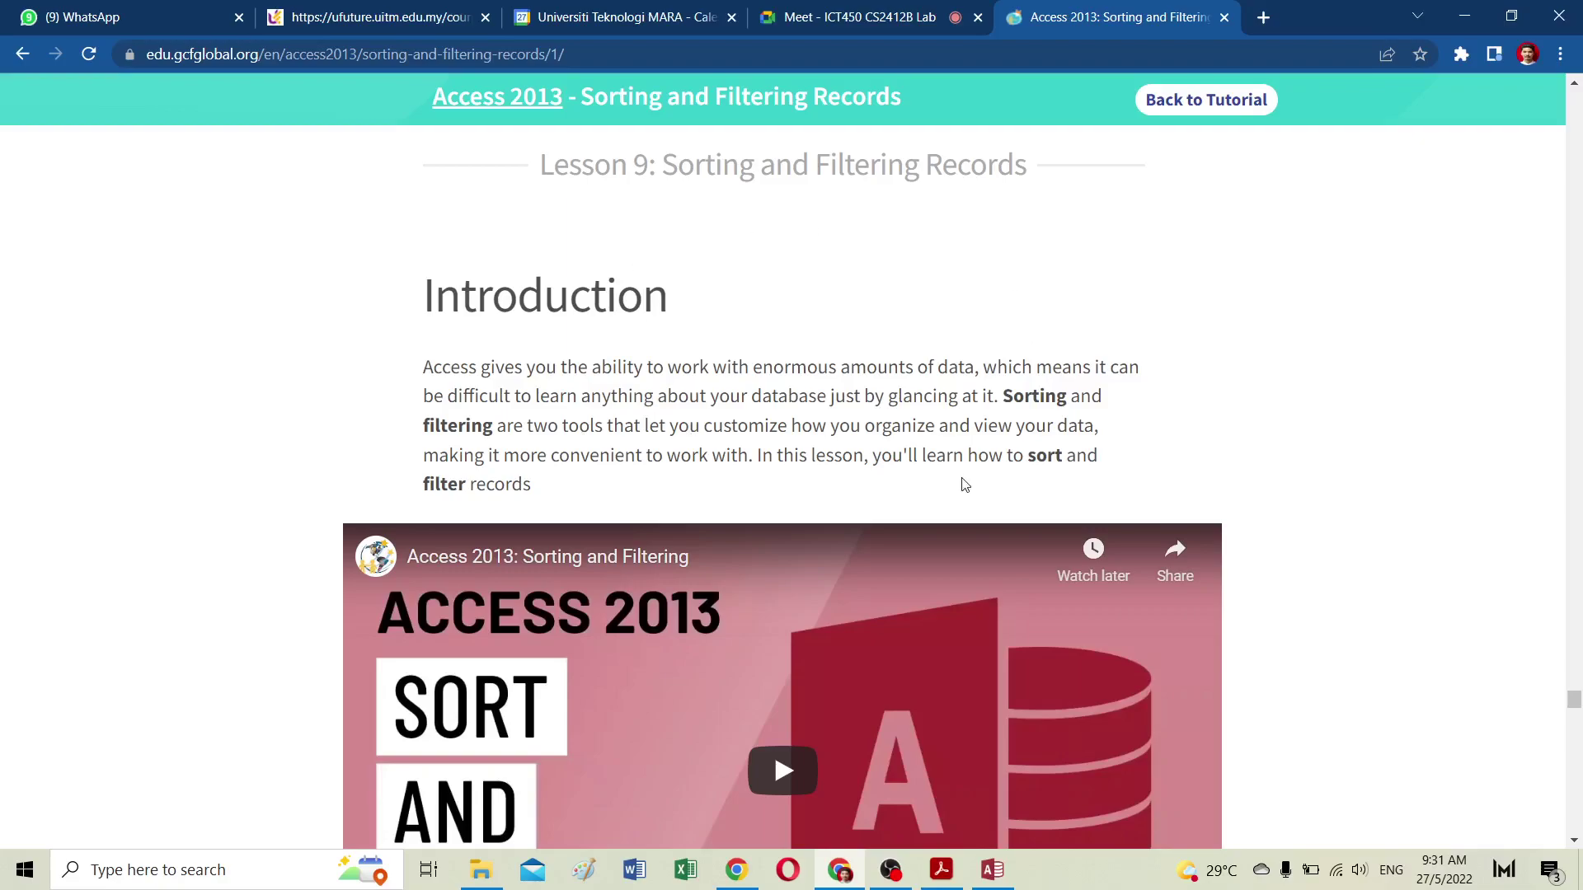
scroll(839, 526, down, 3)
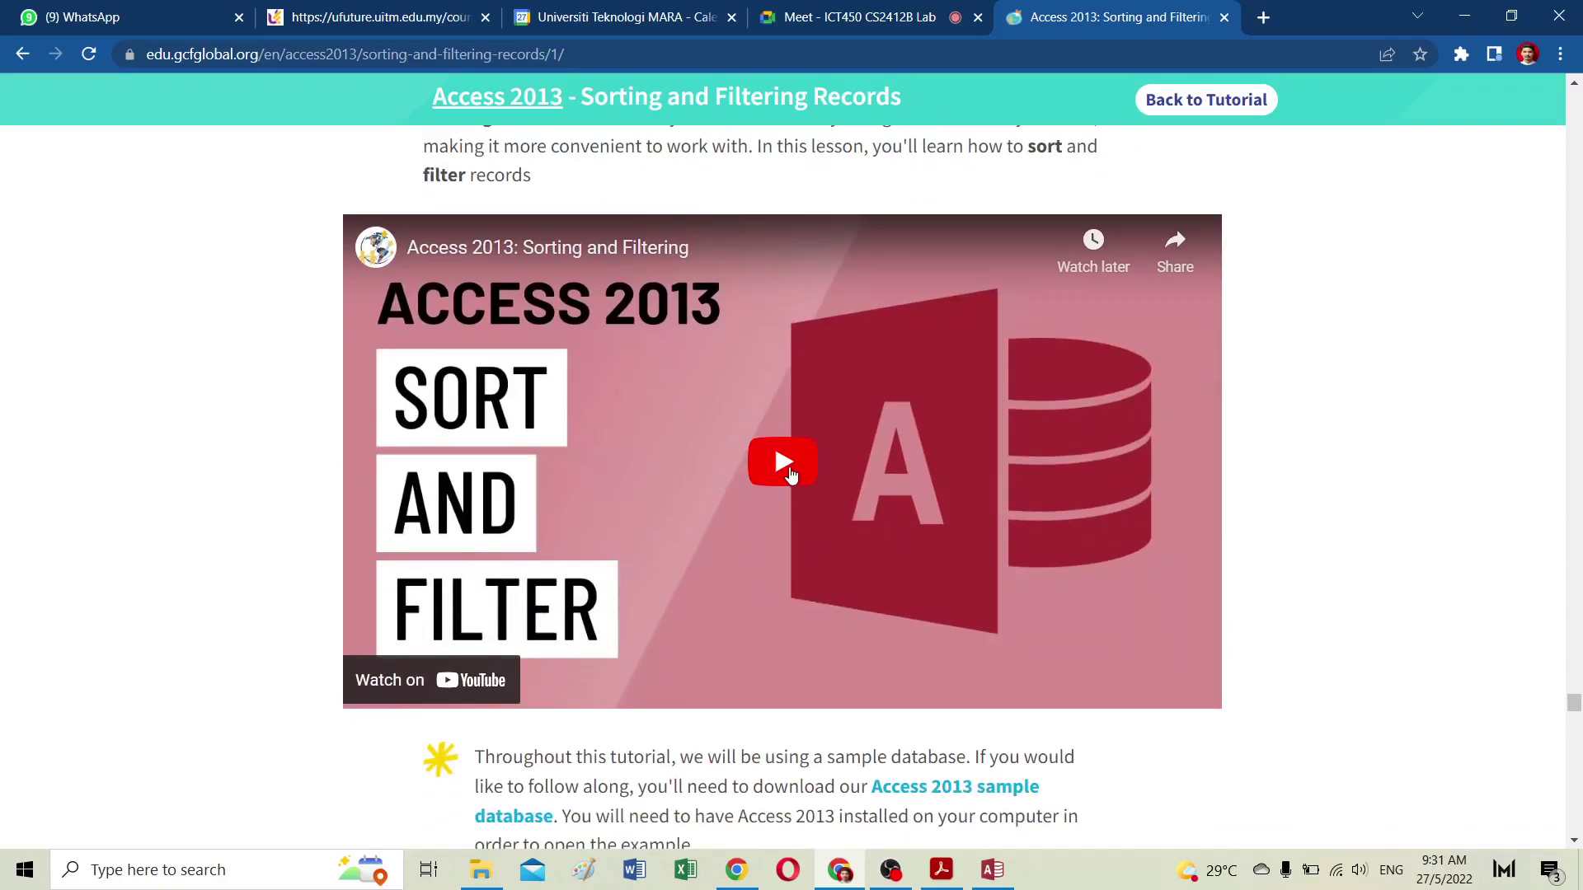
click(796, 479)
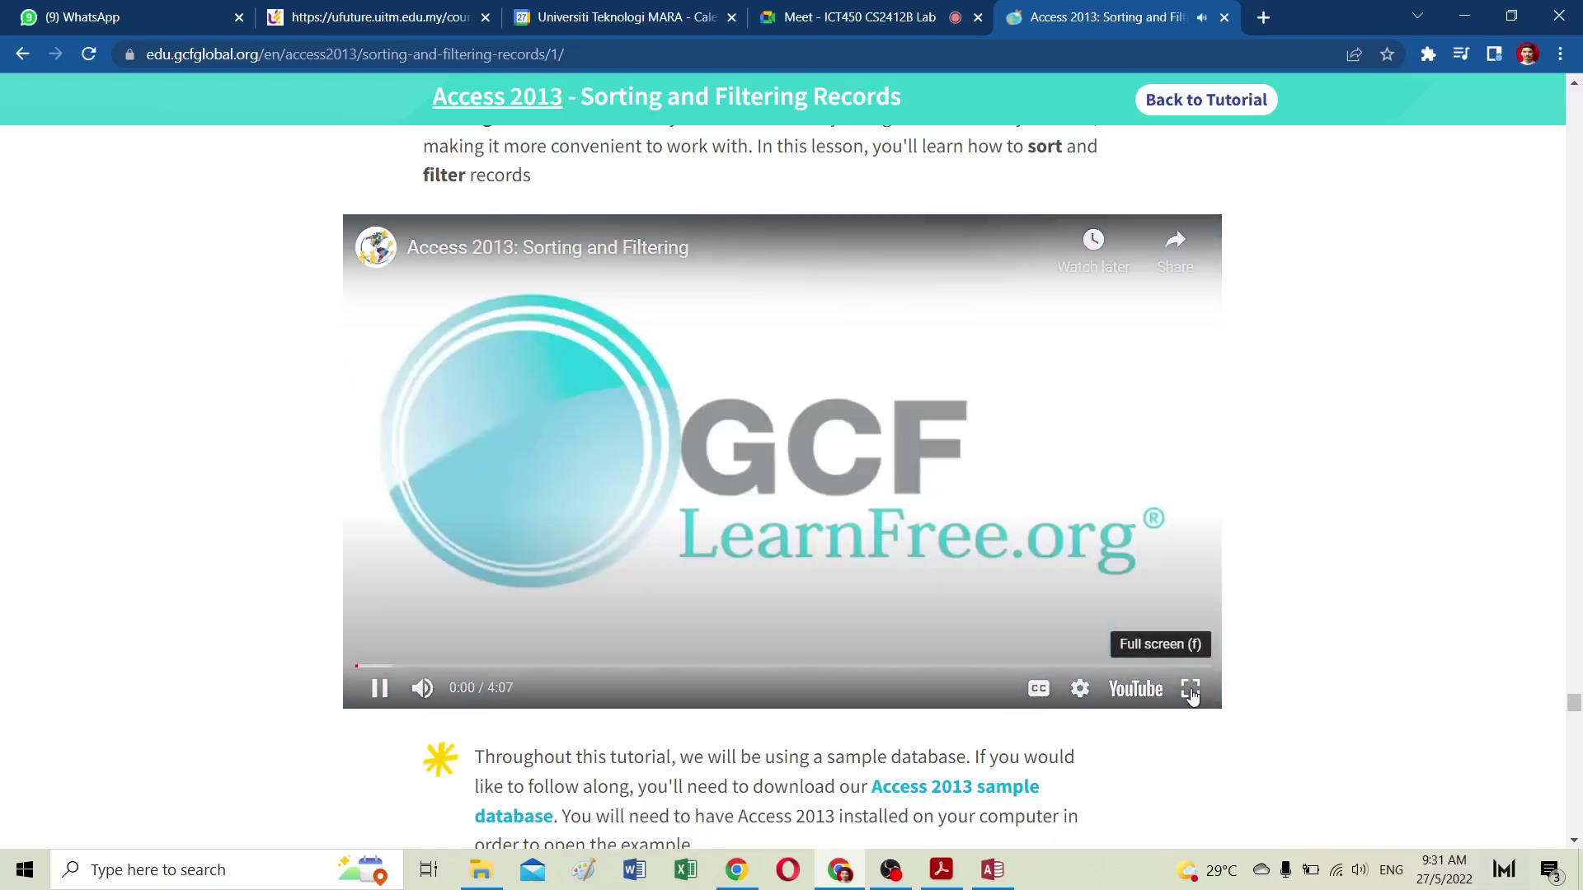
Step: Watch full screen as Customers is sorted by Last Name A to Z, then unsorted
click(1190, 689)
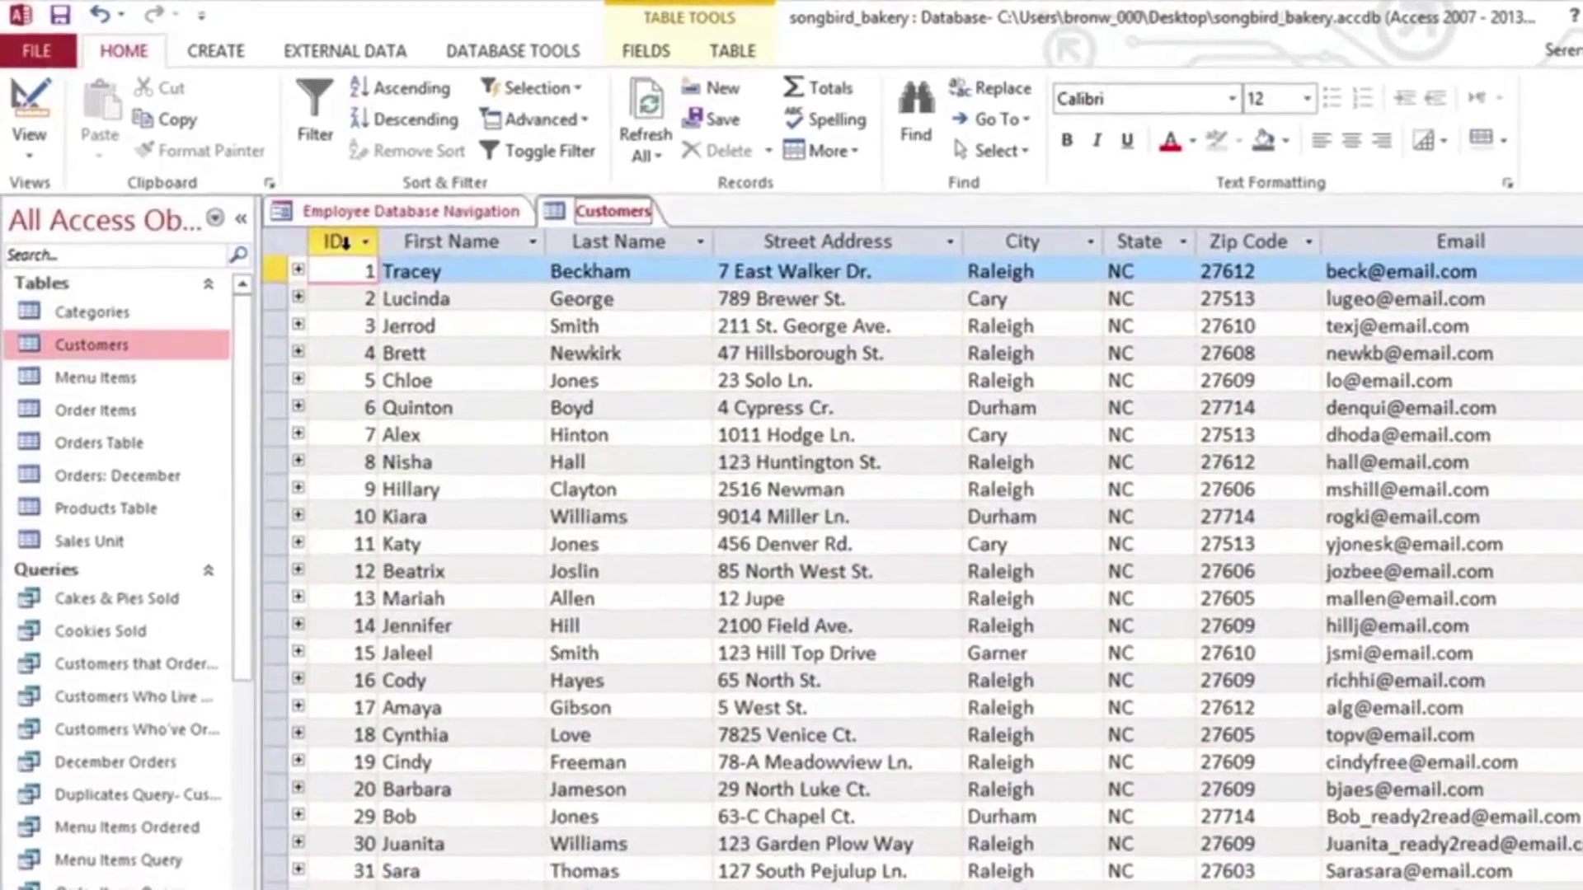
click(332, 234)
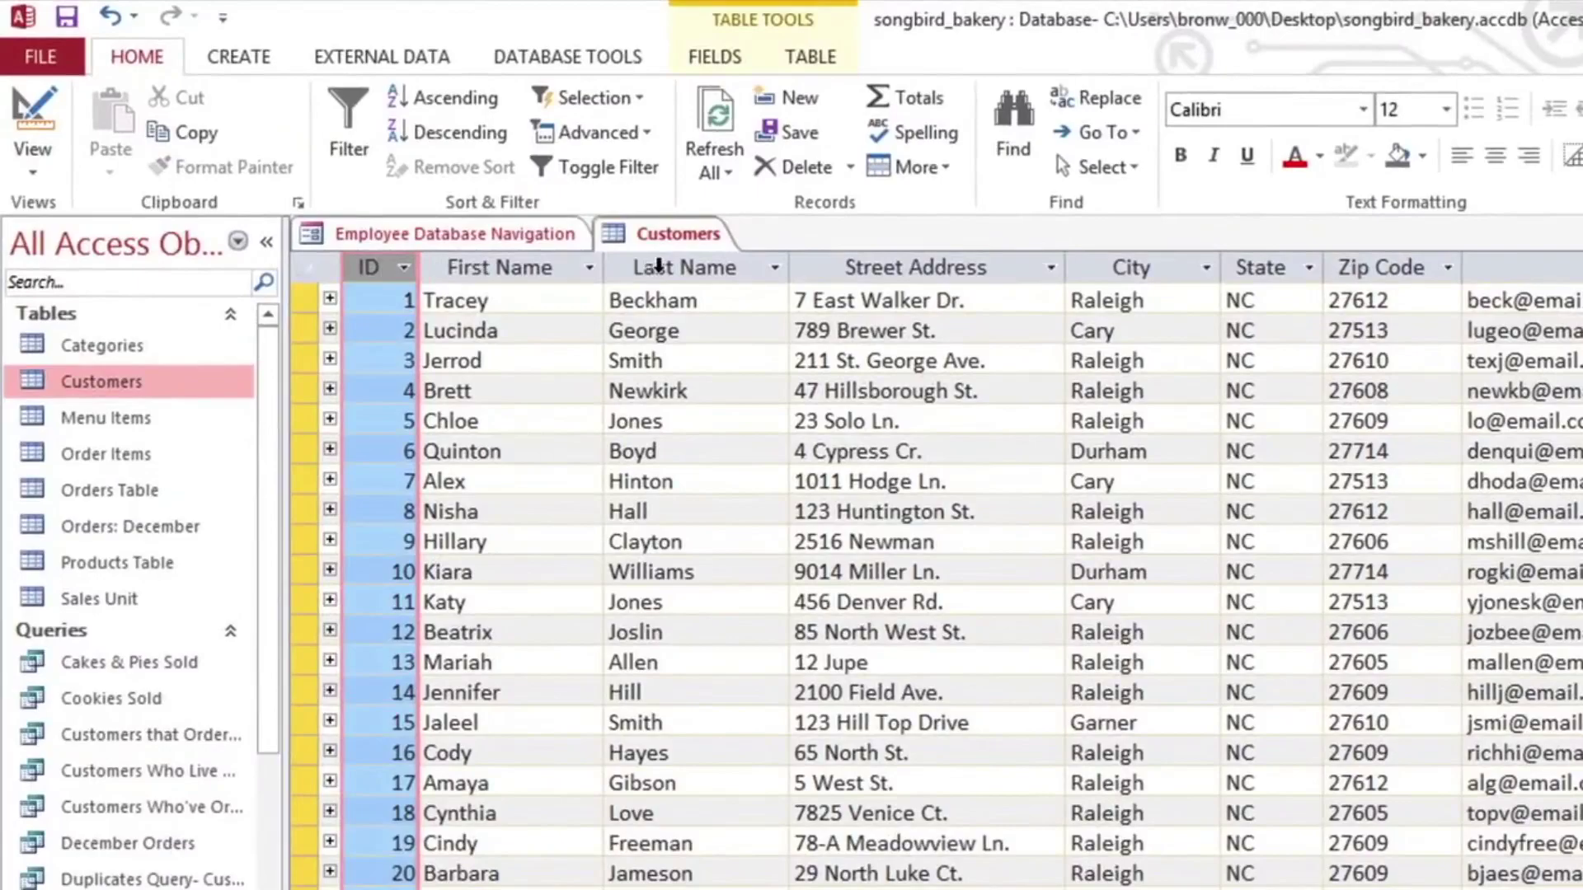
click(651, 265)
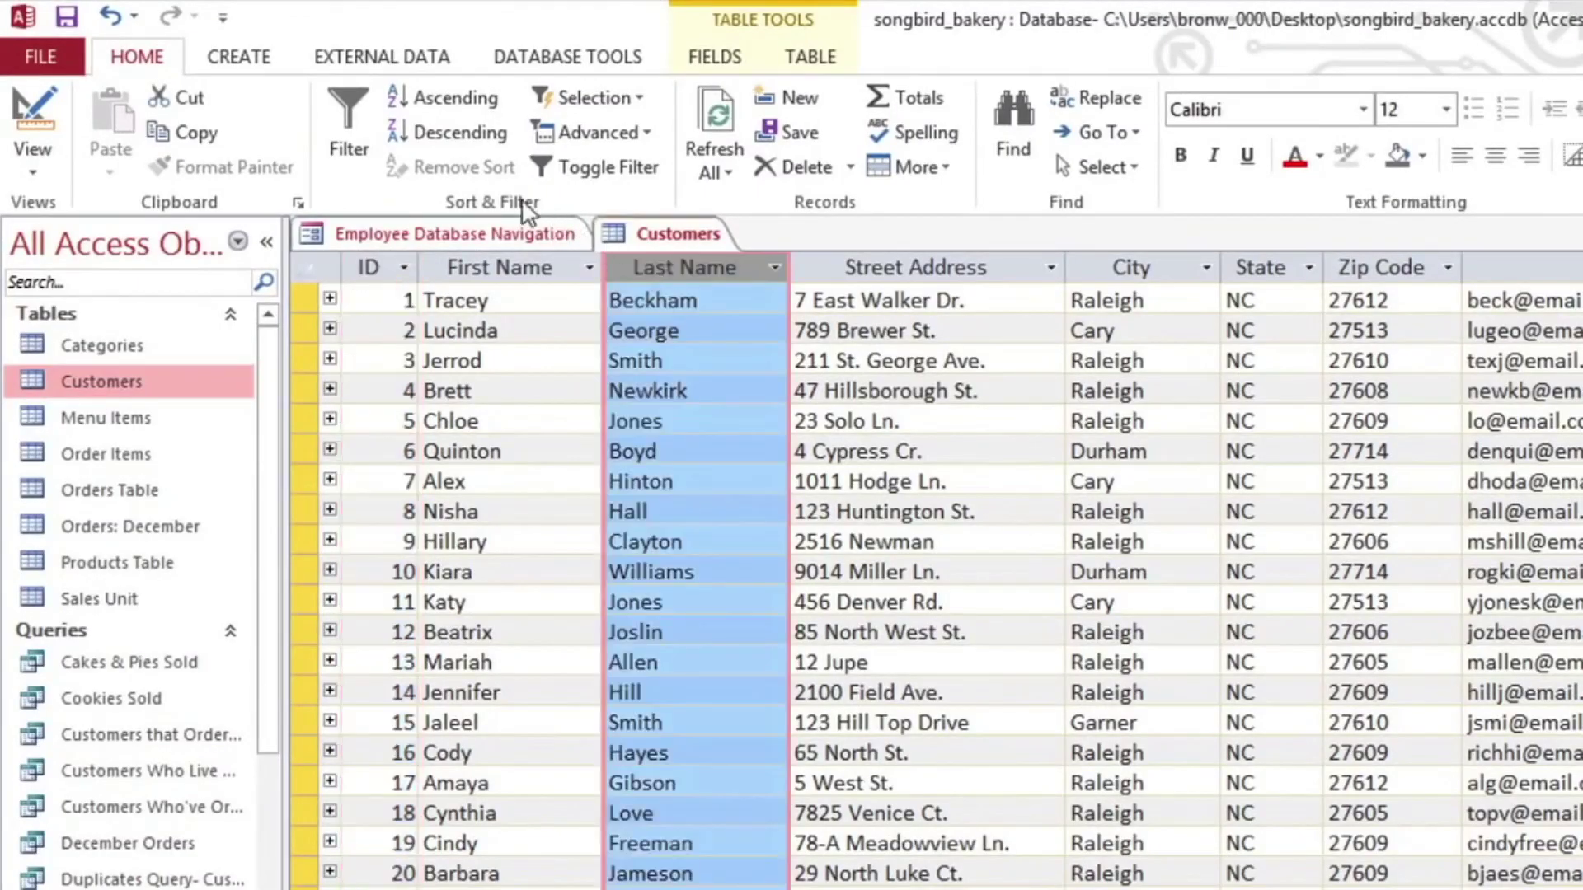
click(399, 102)
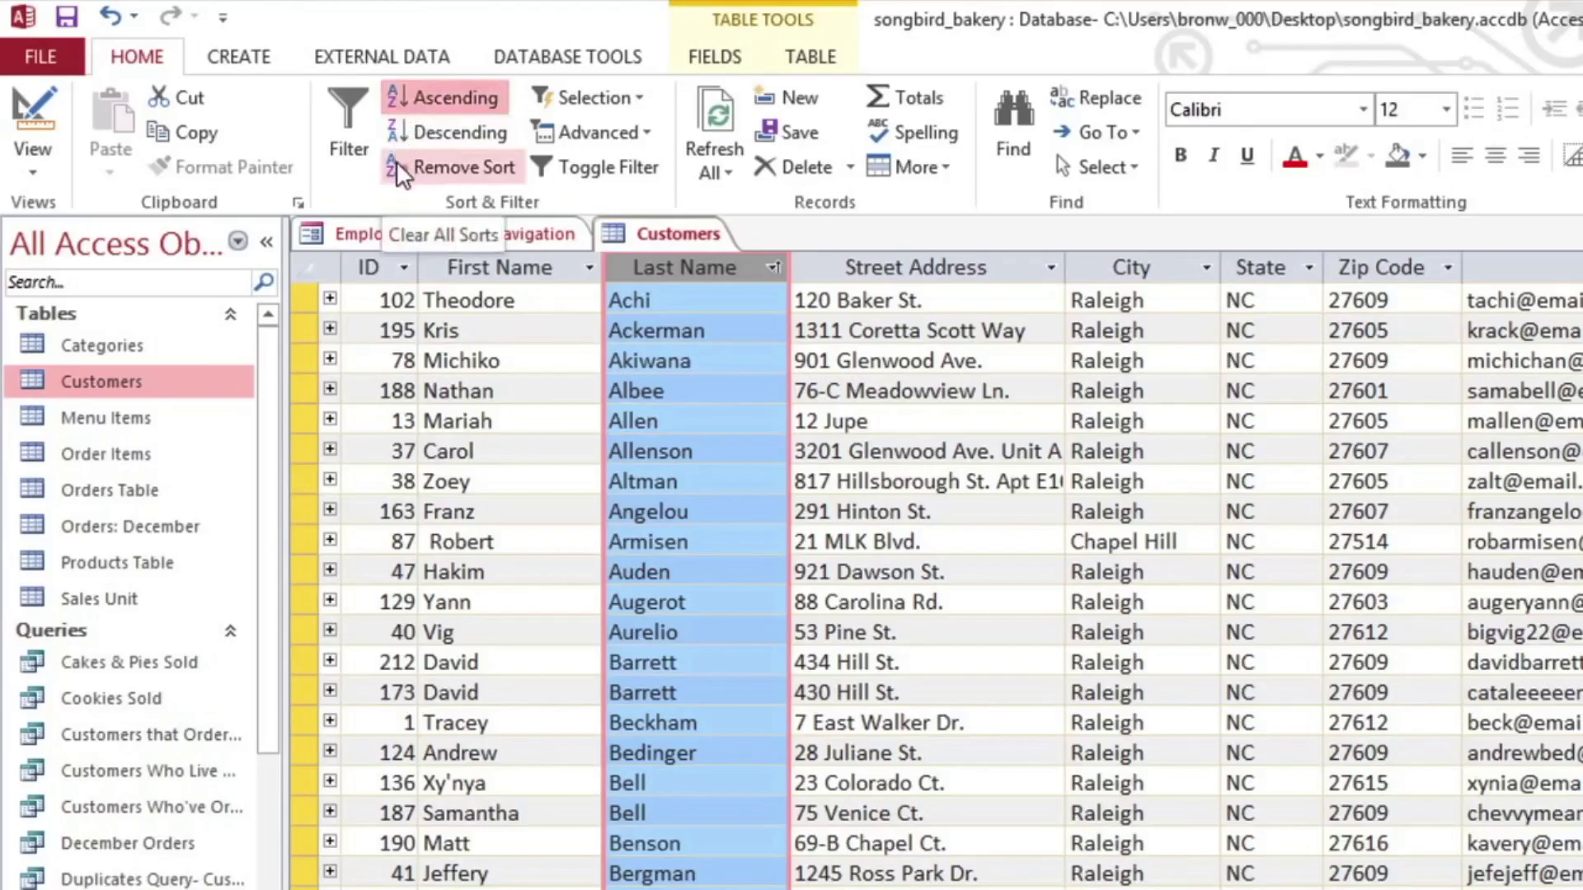
click(396, 168)
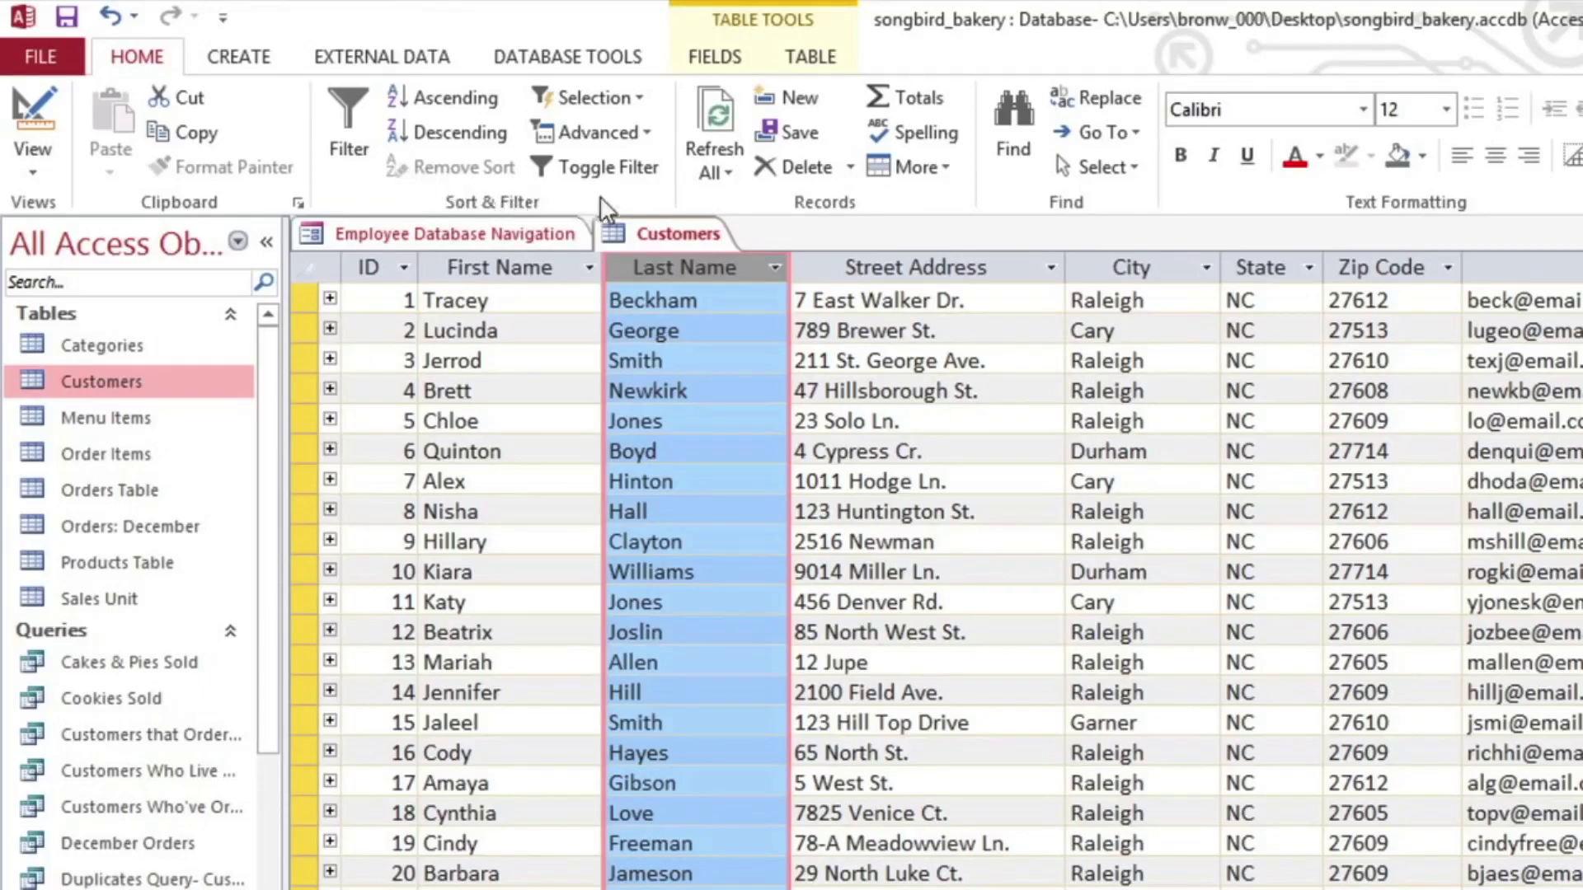
Step: Filter the City column to only Cary, clear that filter, and open the Products Table
click(1205, 270)
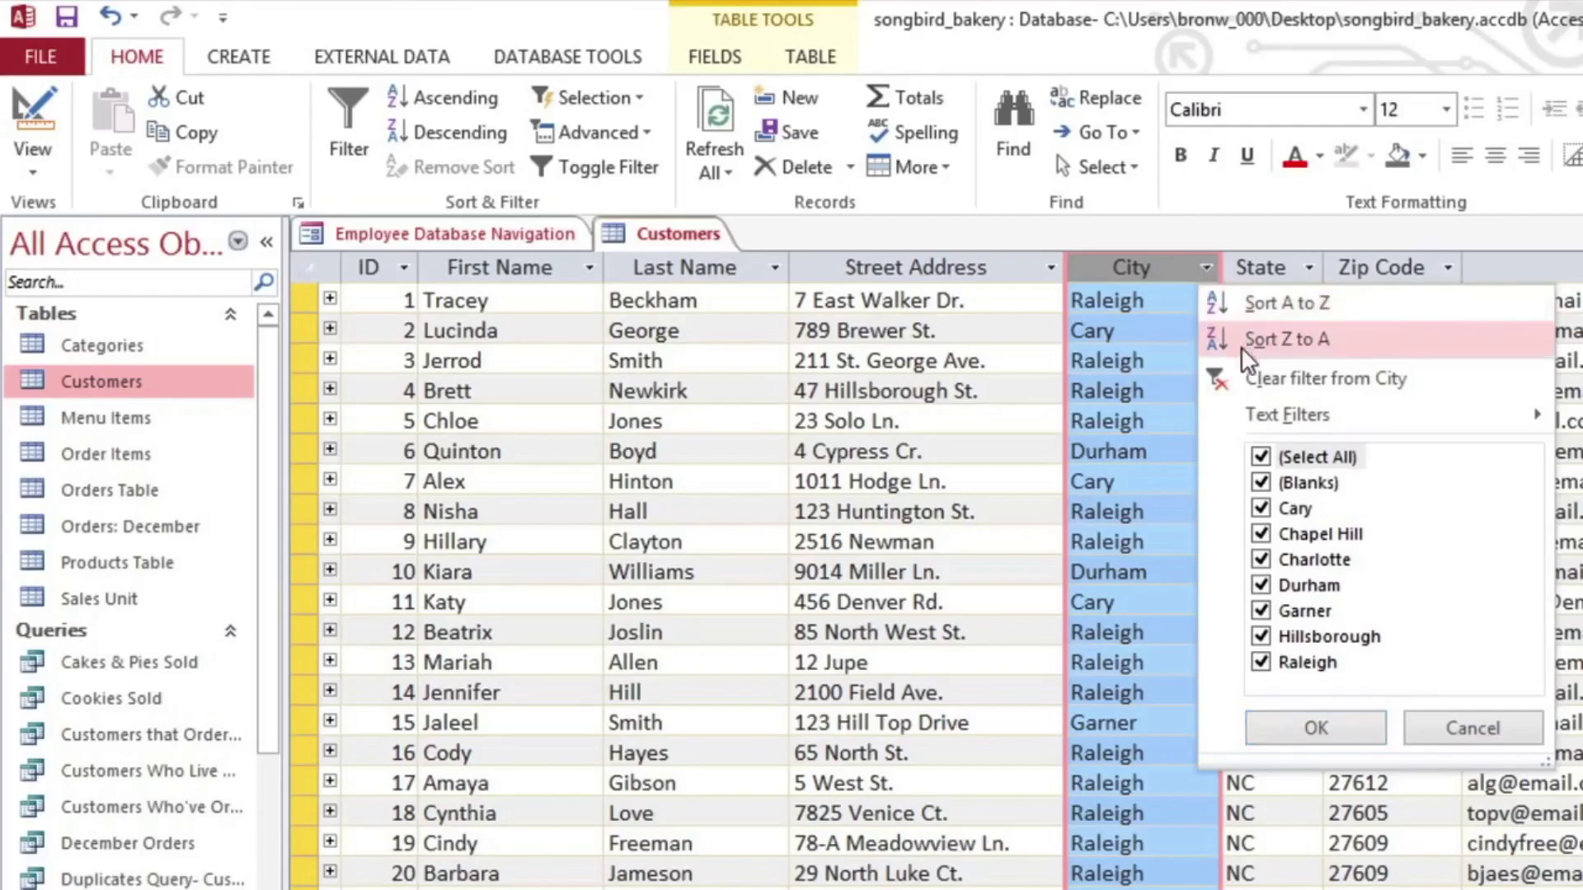
click(1260, 457)
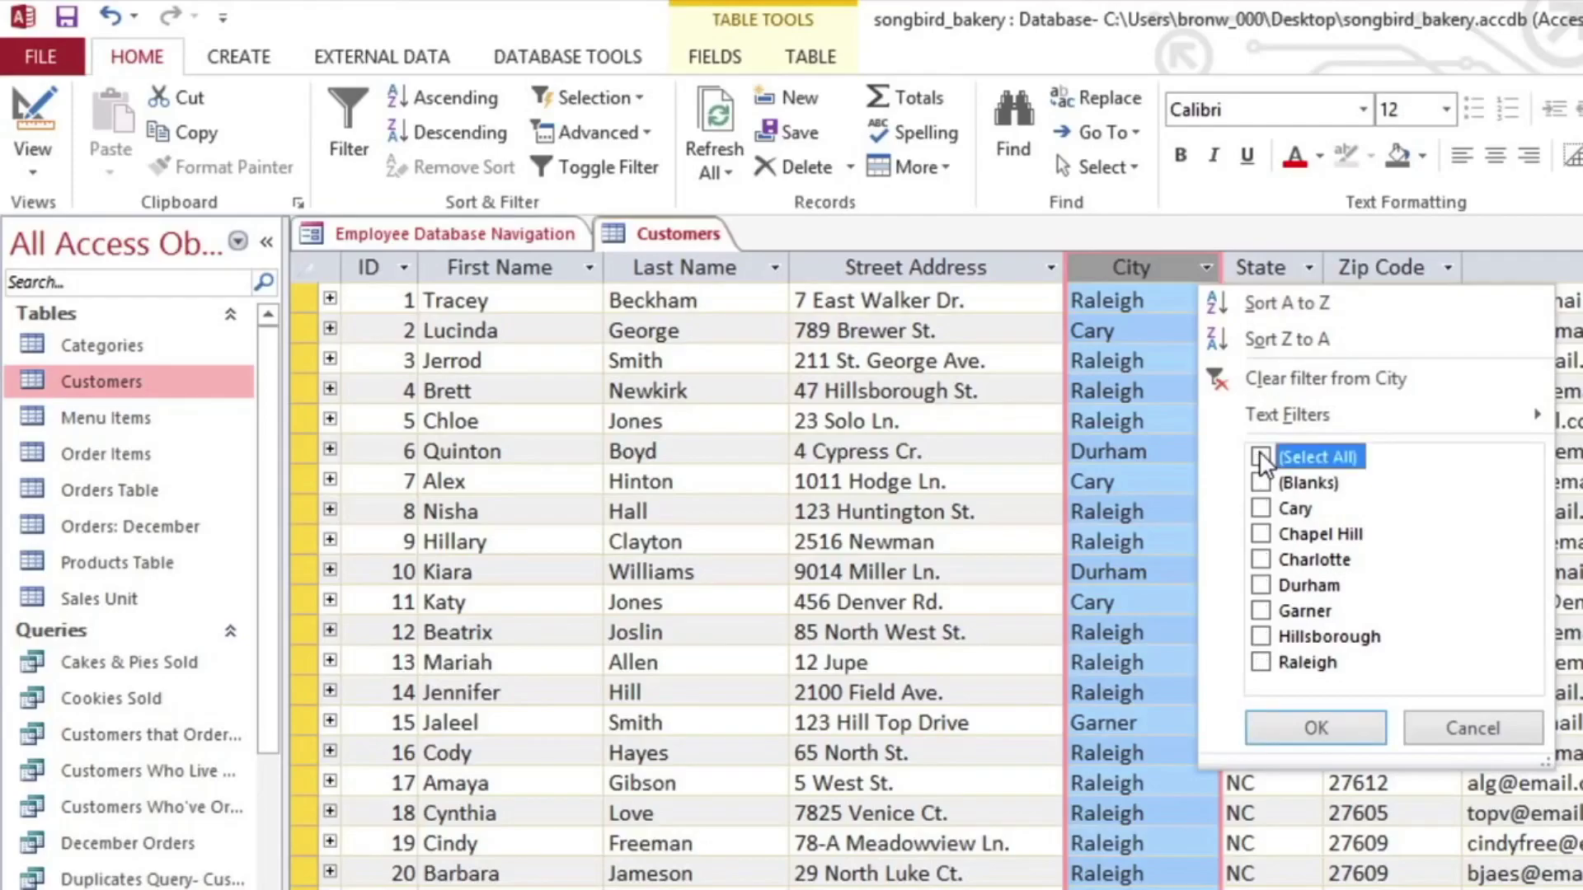
click(1261, 509)
click(1315, 729)
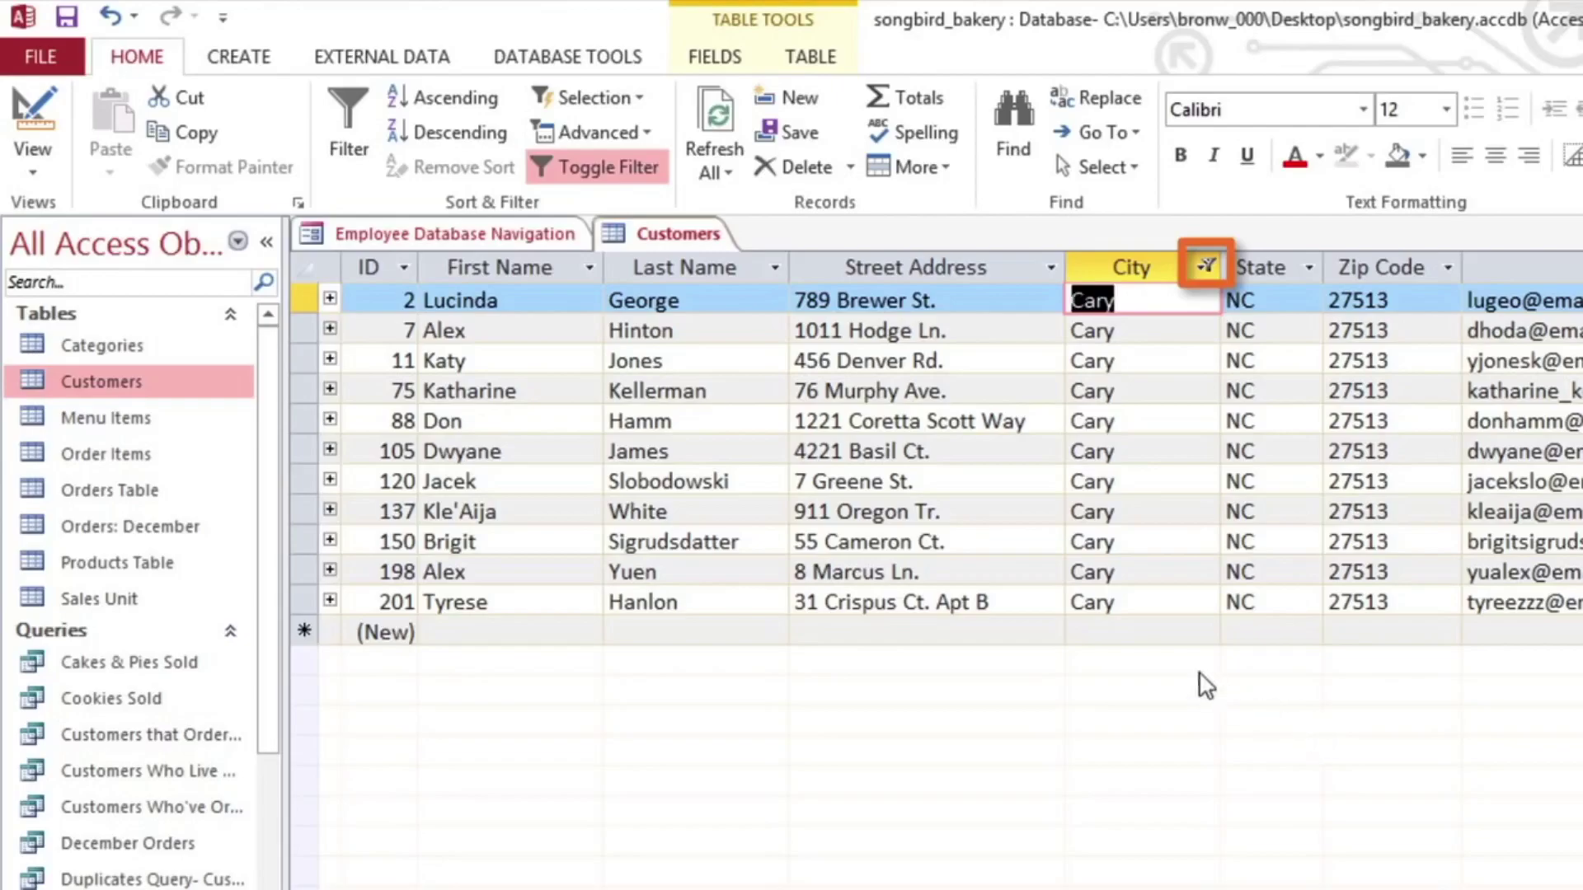
click(585, 170)
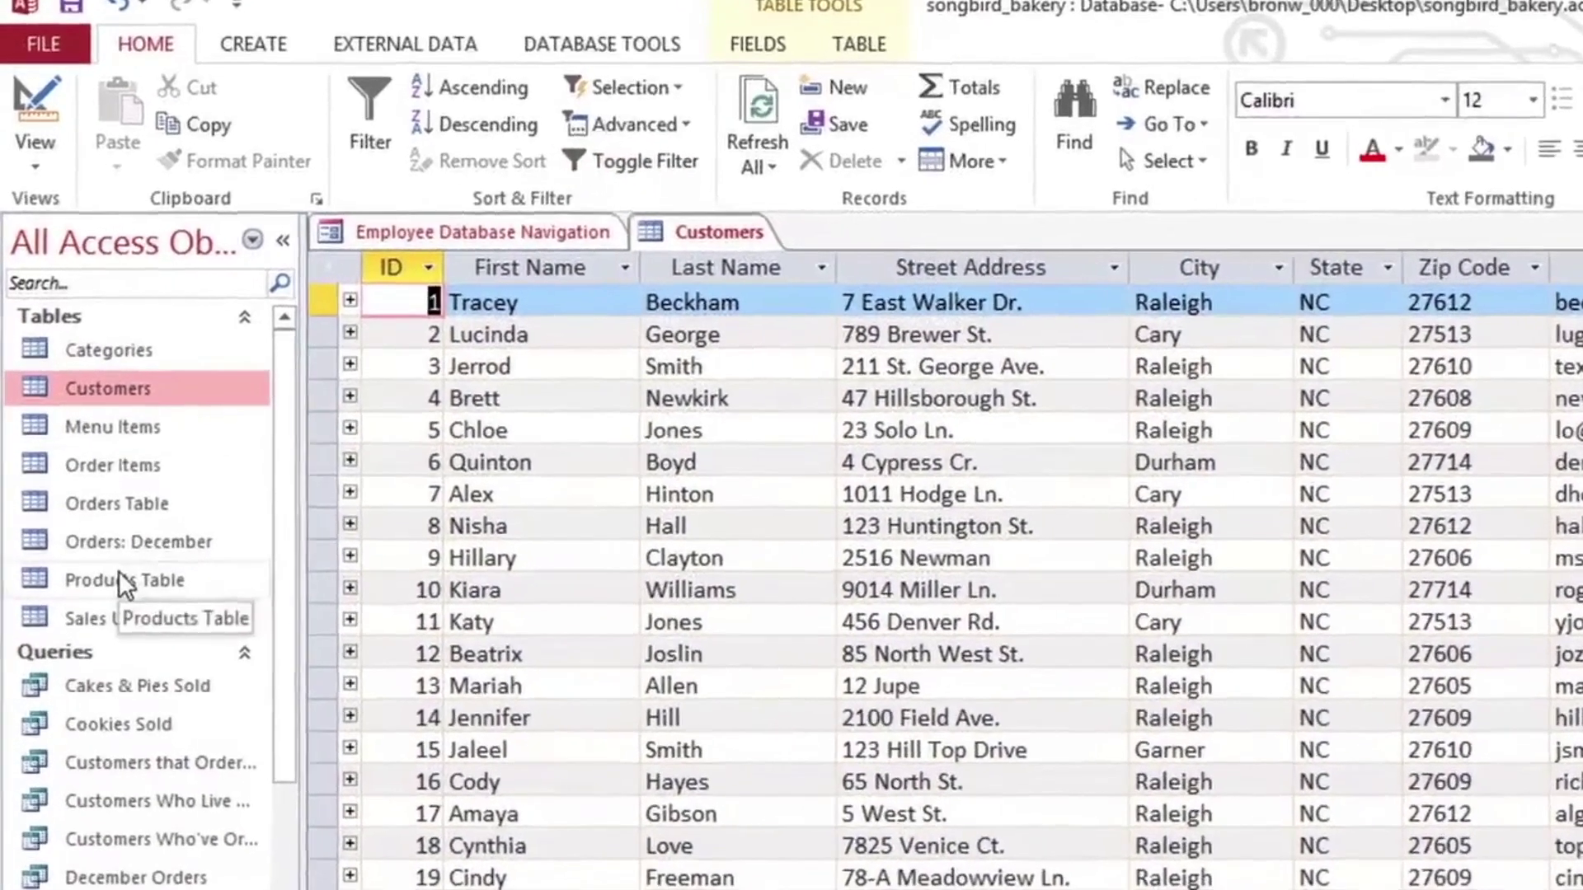
double_click(120, 568)
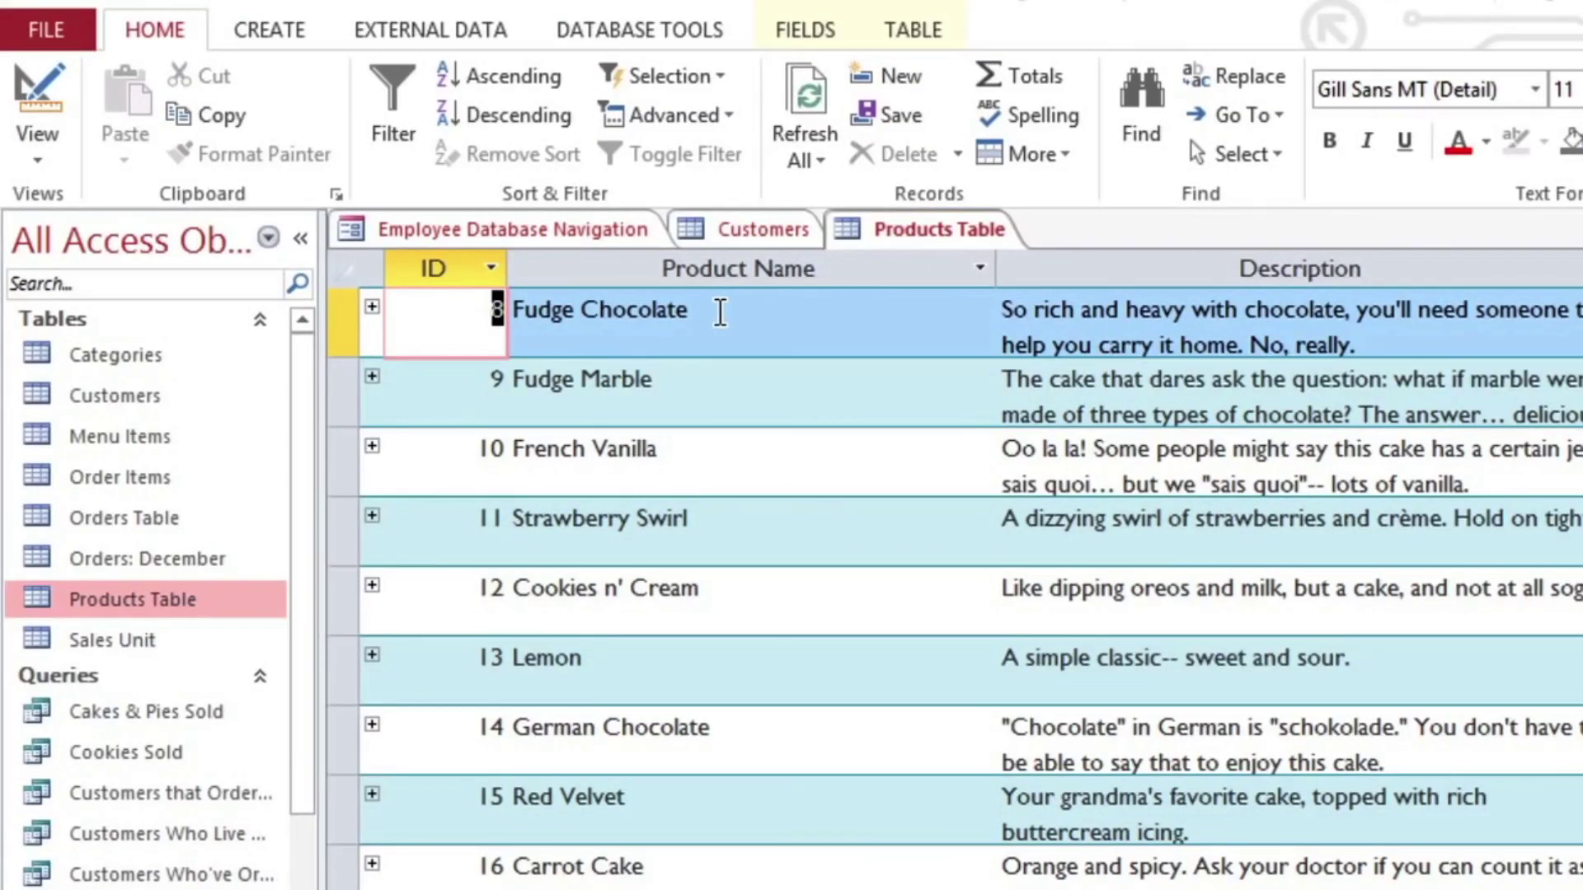
Step: Filter Products to names containing 'Chocolate' from the selection, then toggle the filter off
drag(719, 313, 581, 313)
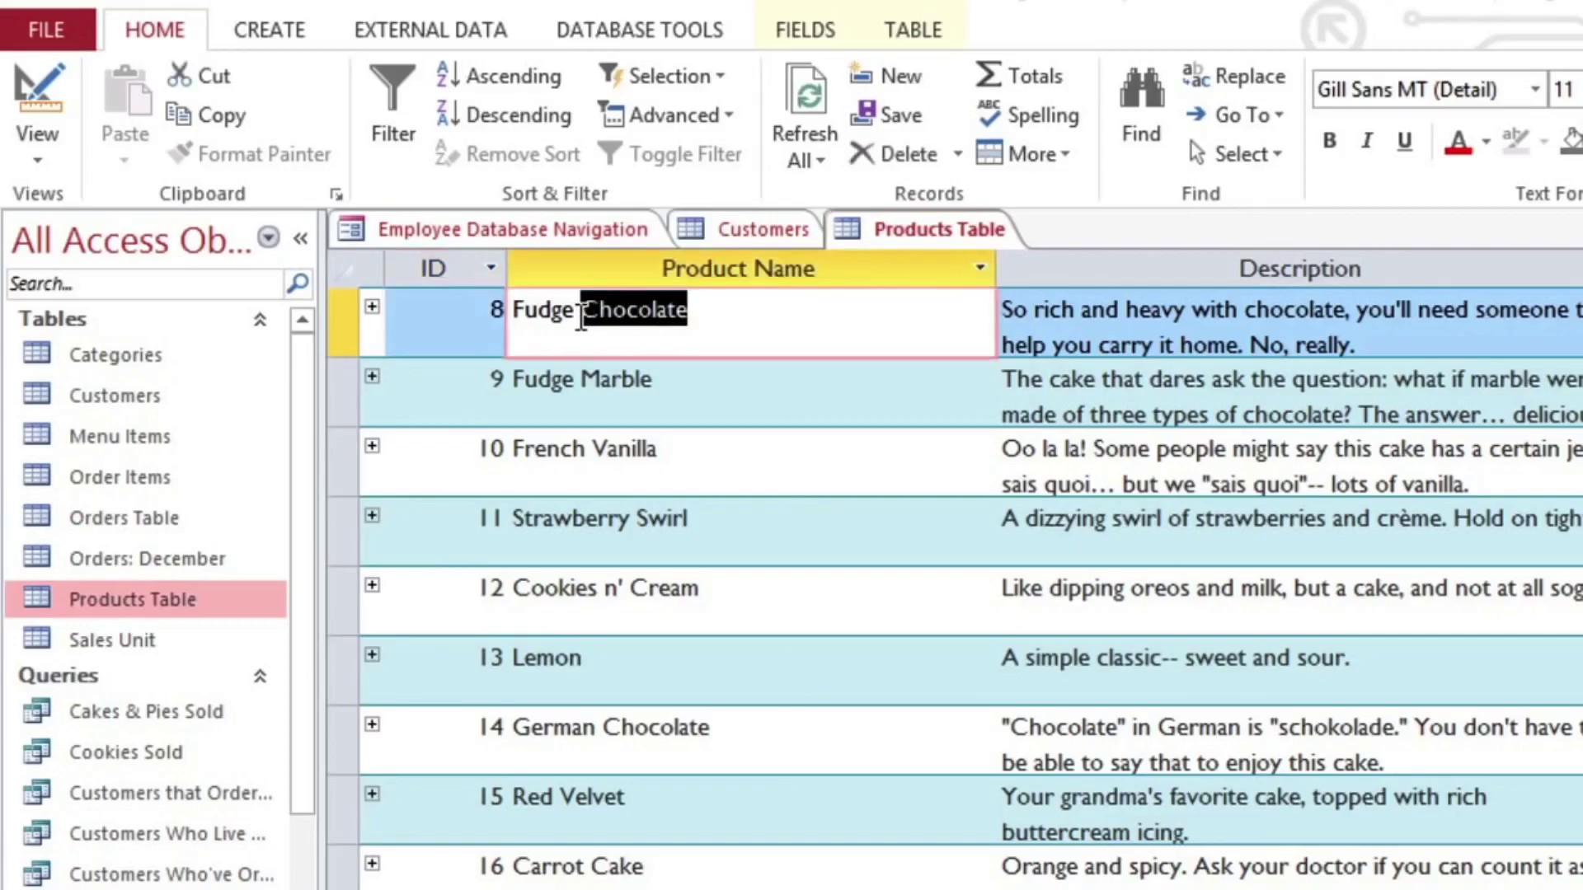
click(608, 79)
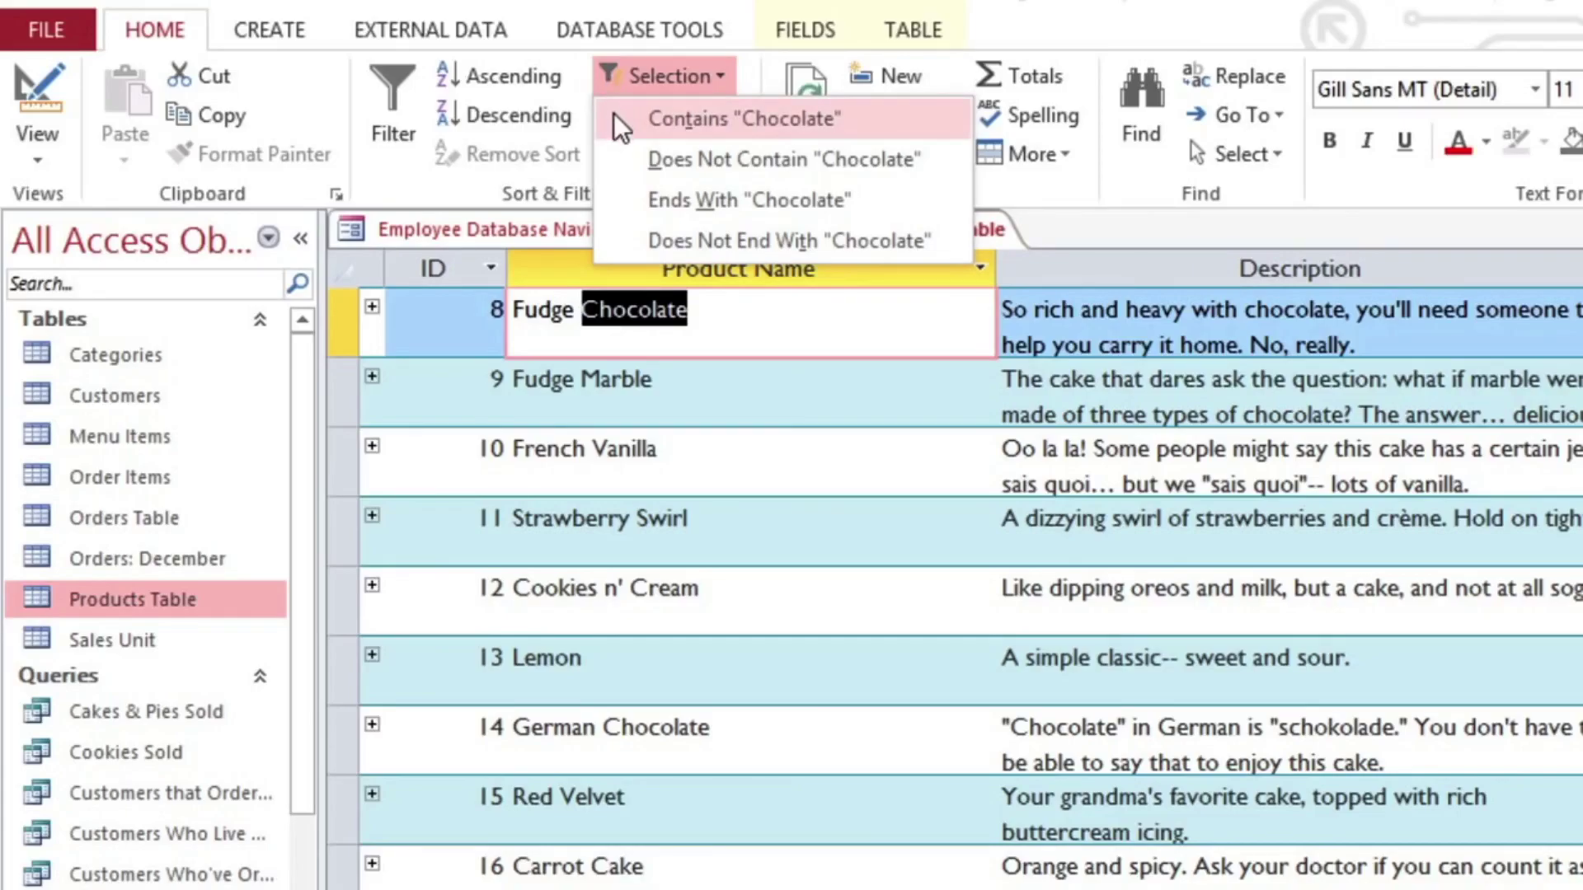
click(613, 112)
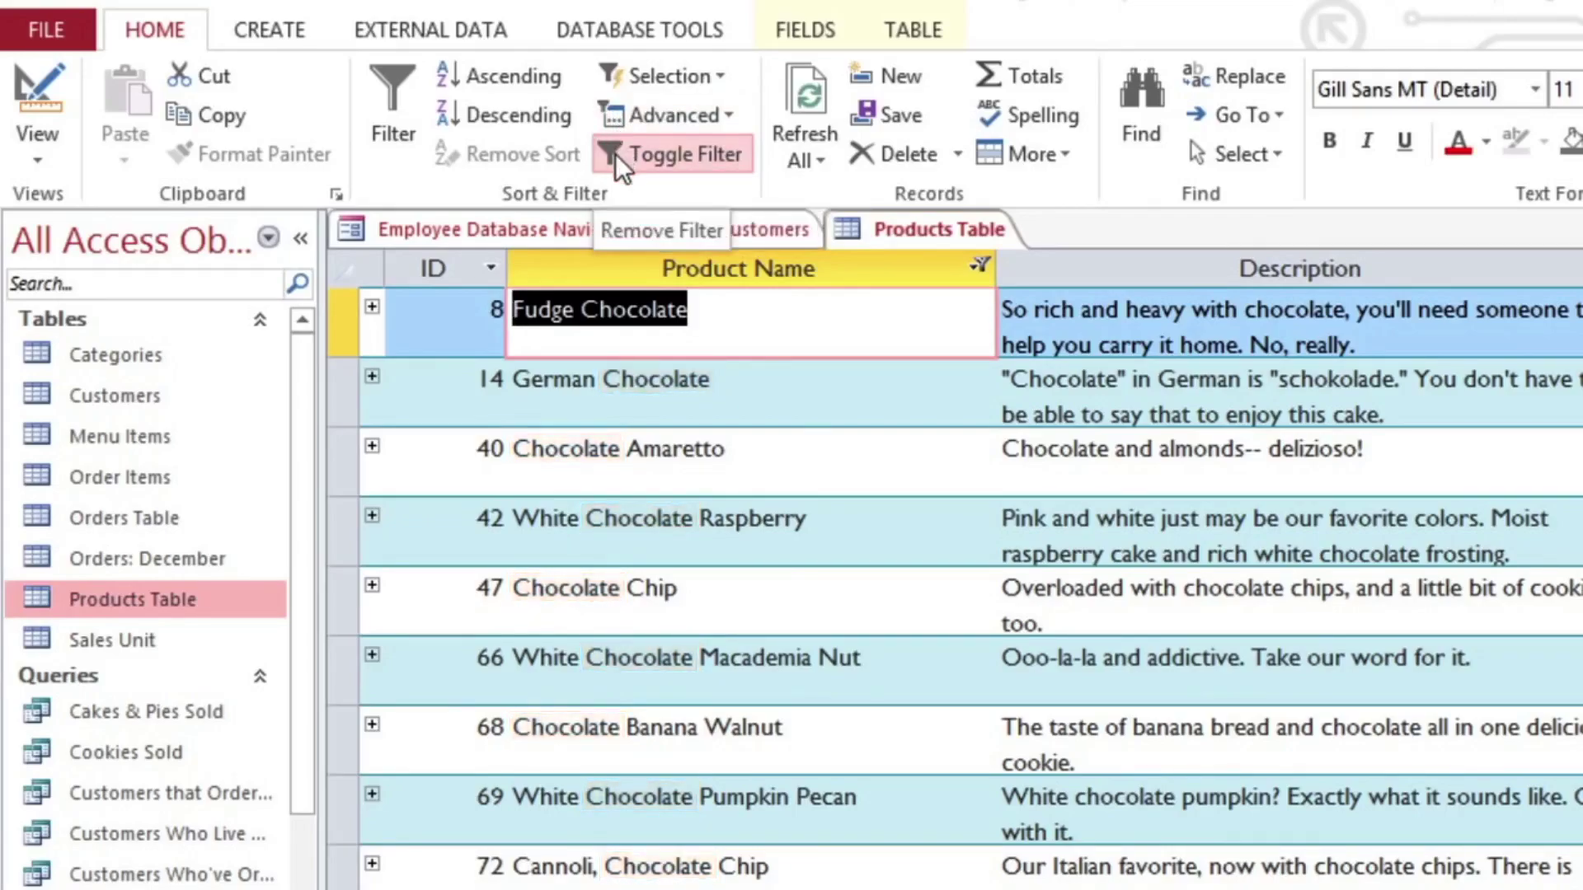
click(615, 153)
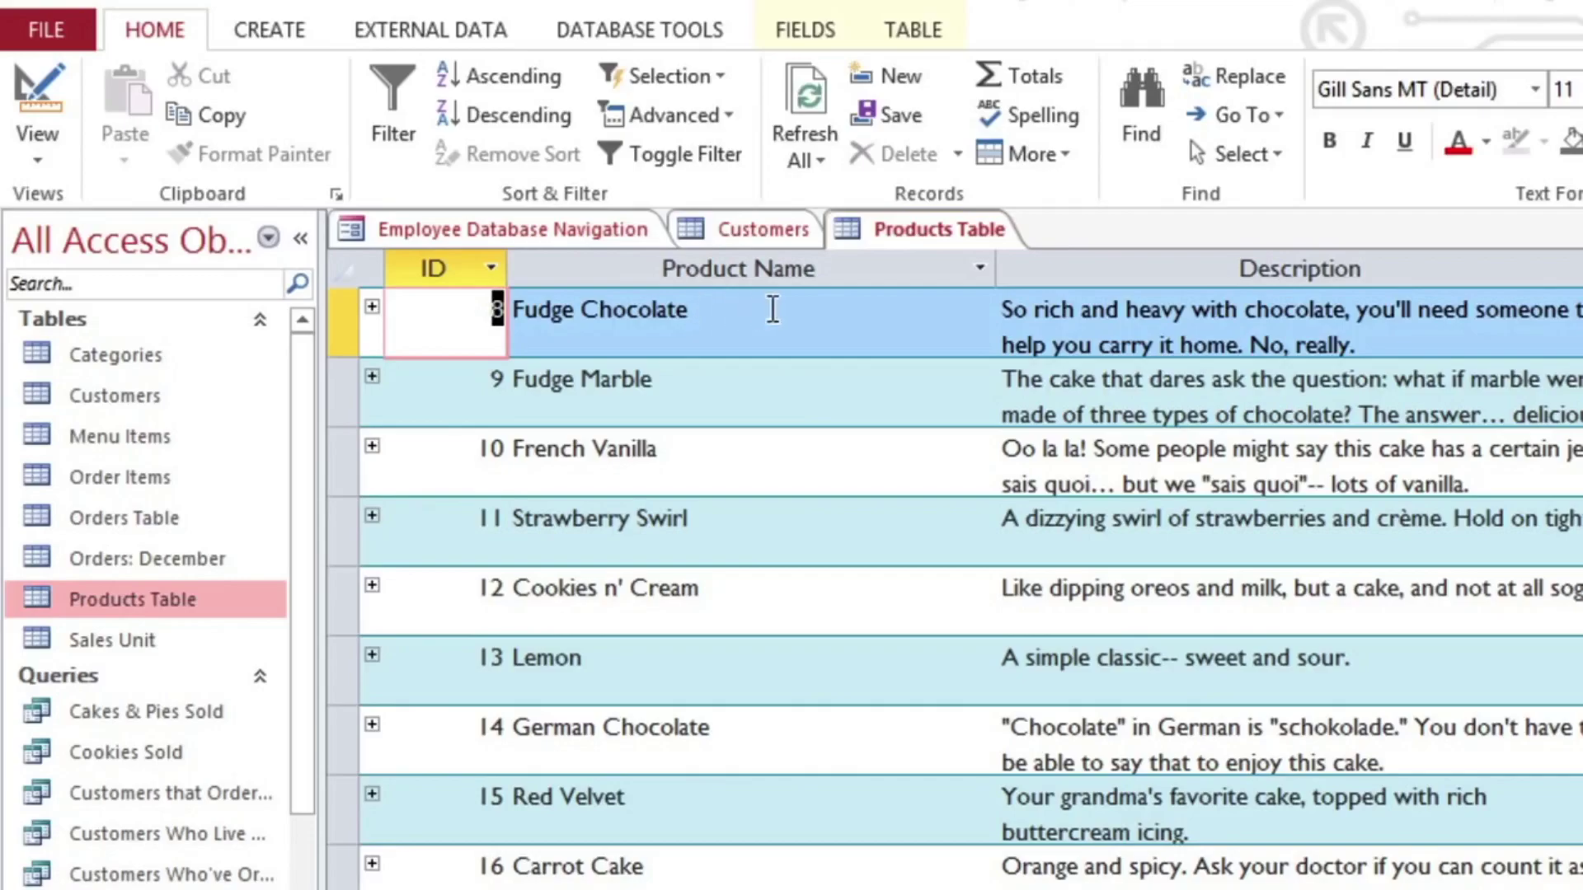
Step: Apply a Product Name text filter containing 'butter', then open the Menu Items table
click(975, 272)
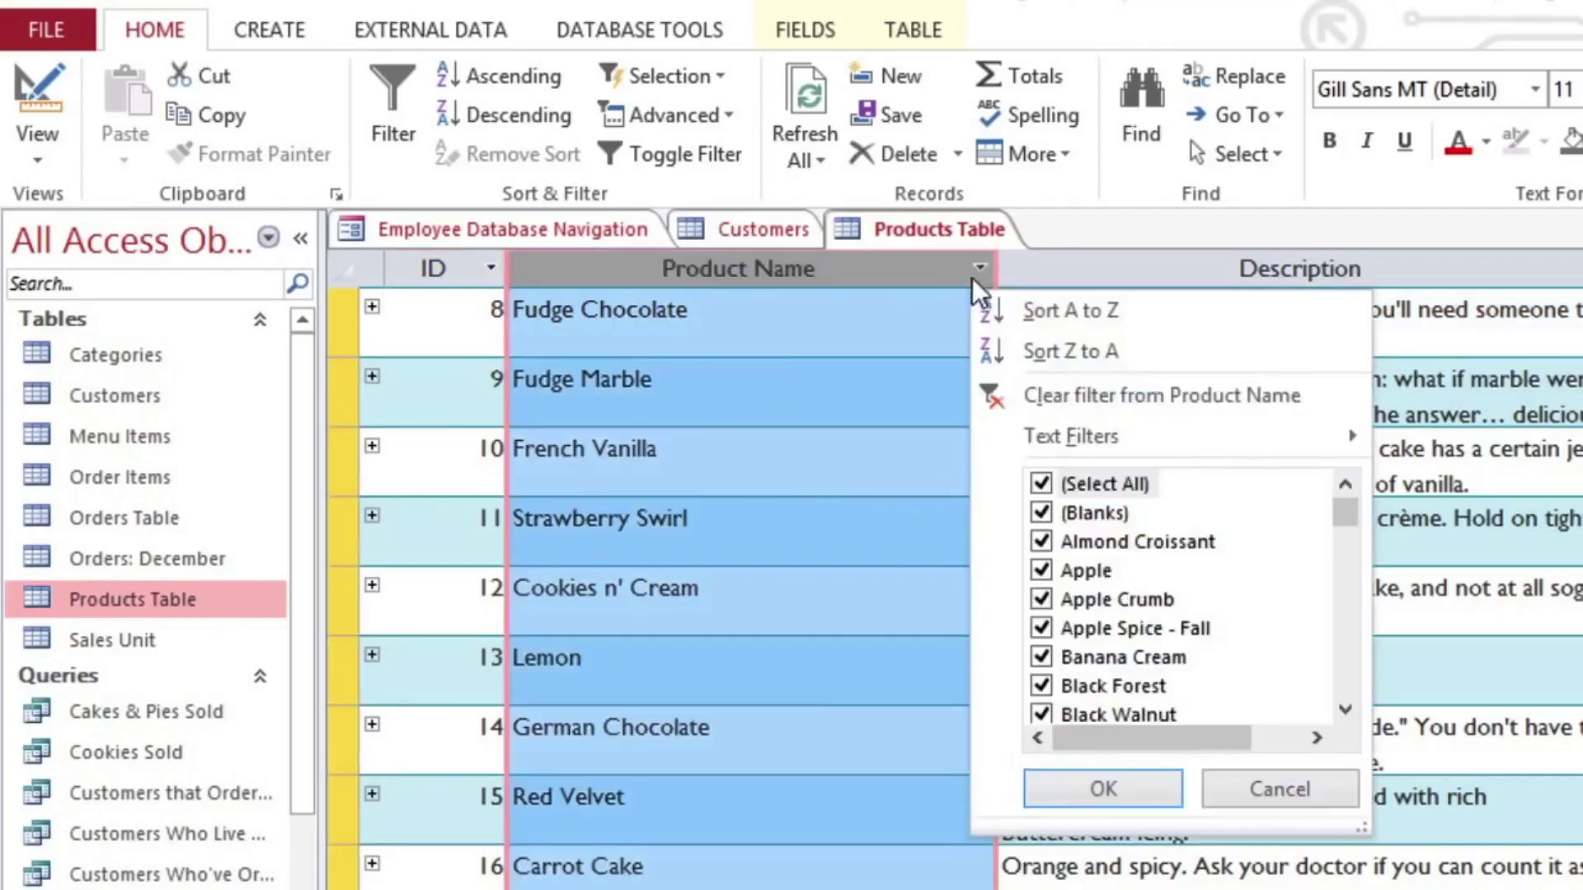
mouse_move(989, 436)
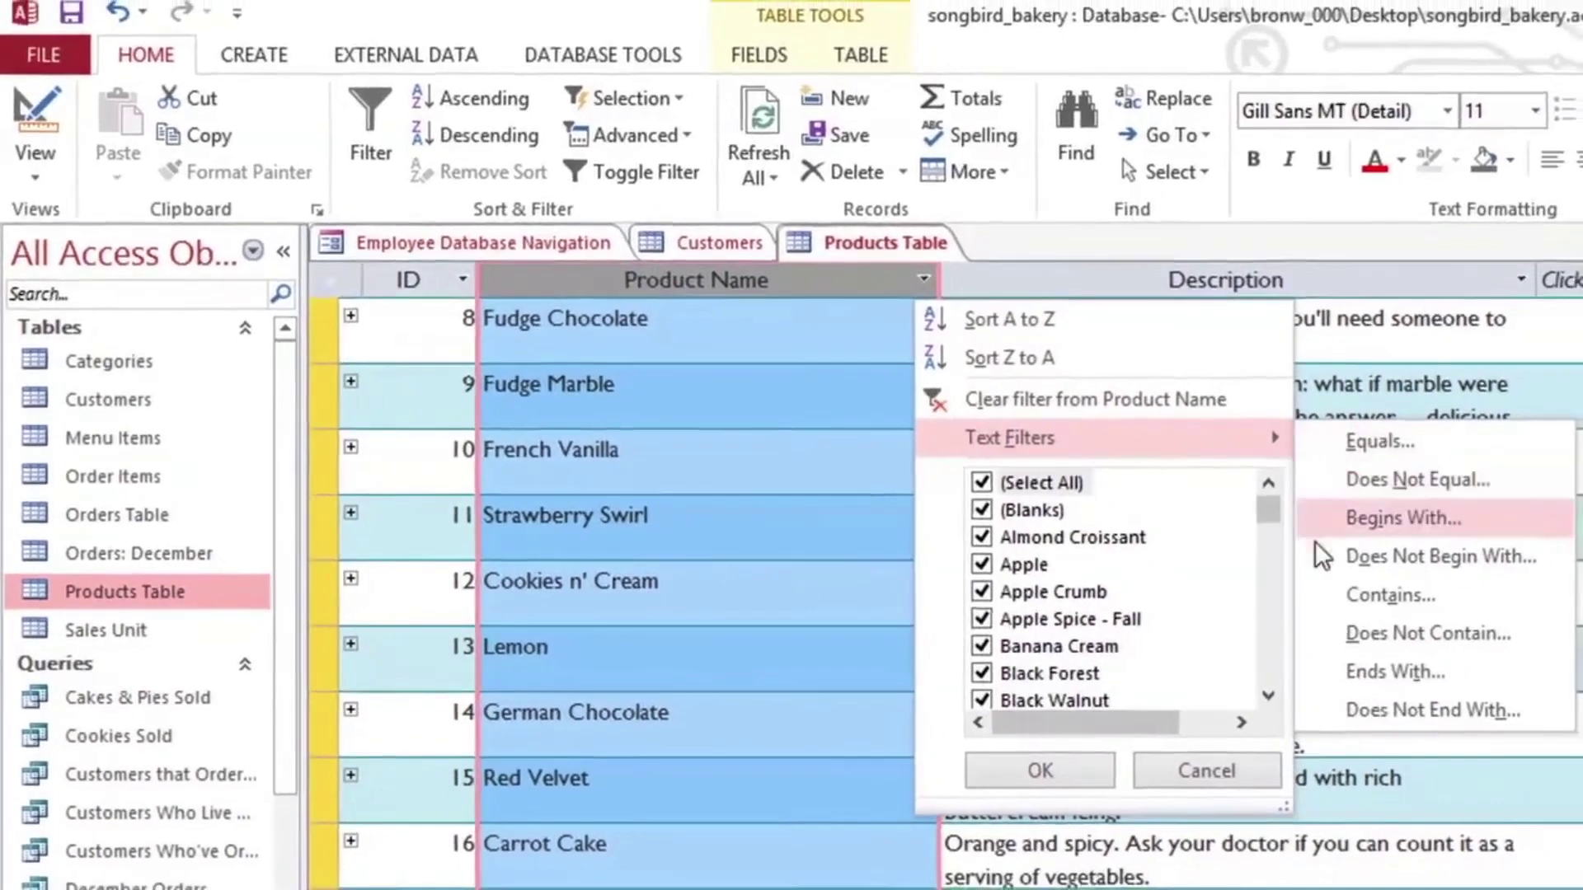
click(1314, 588)
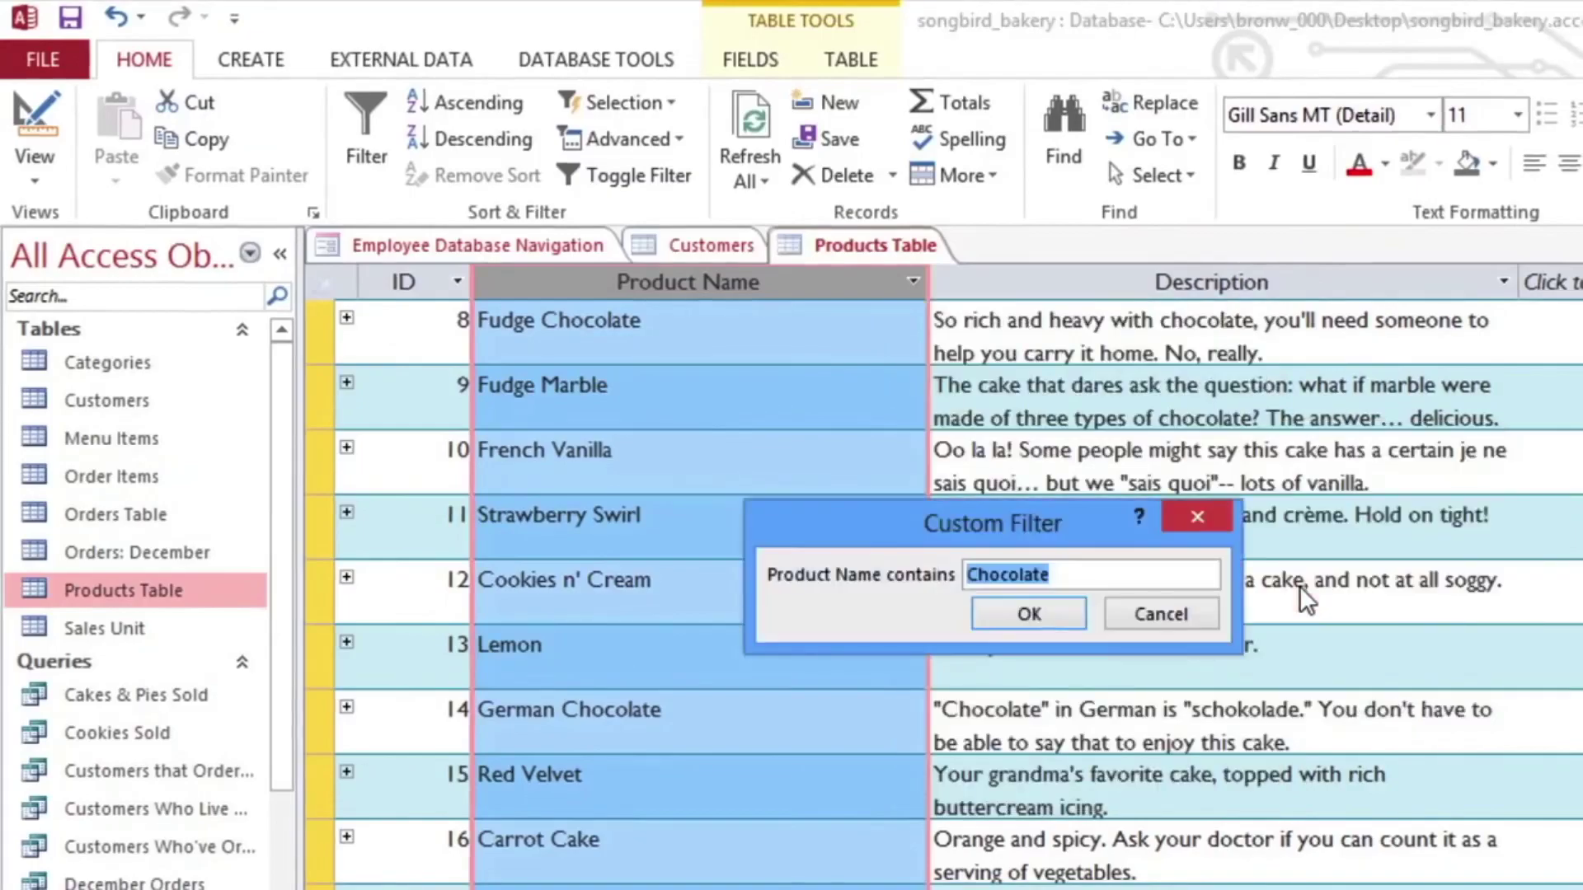
text(butter)
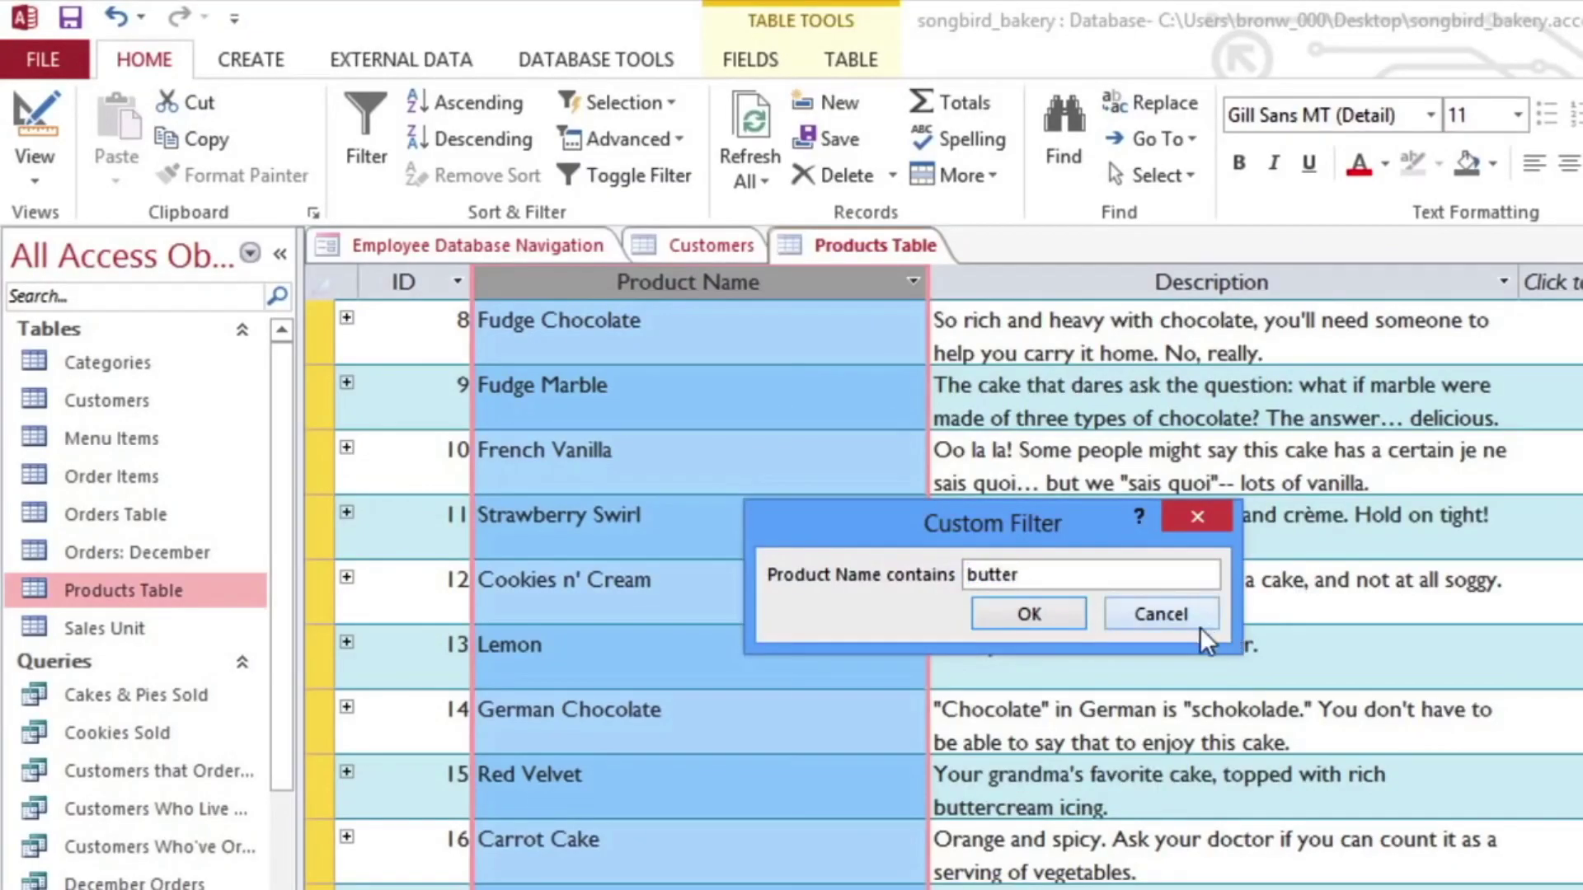
click(1065, 625)
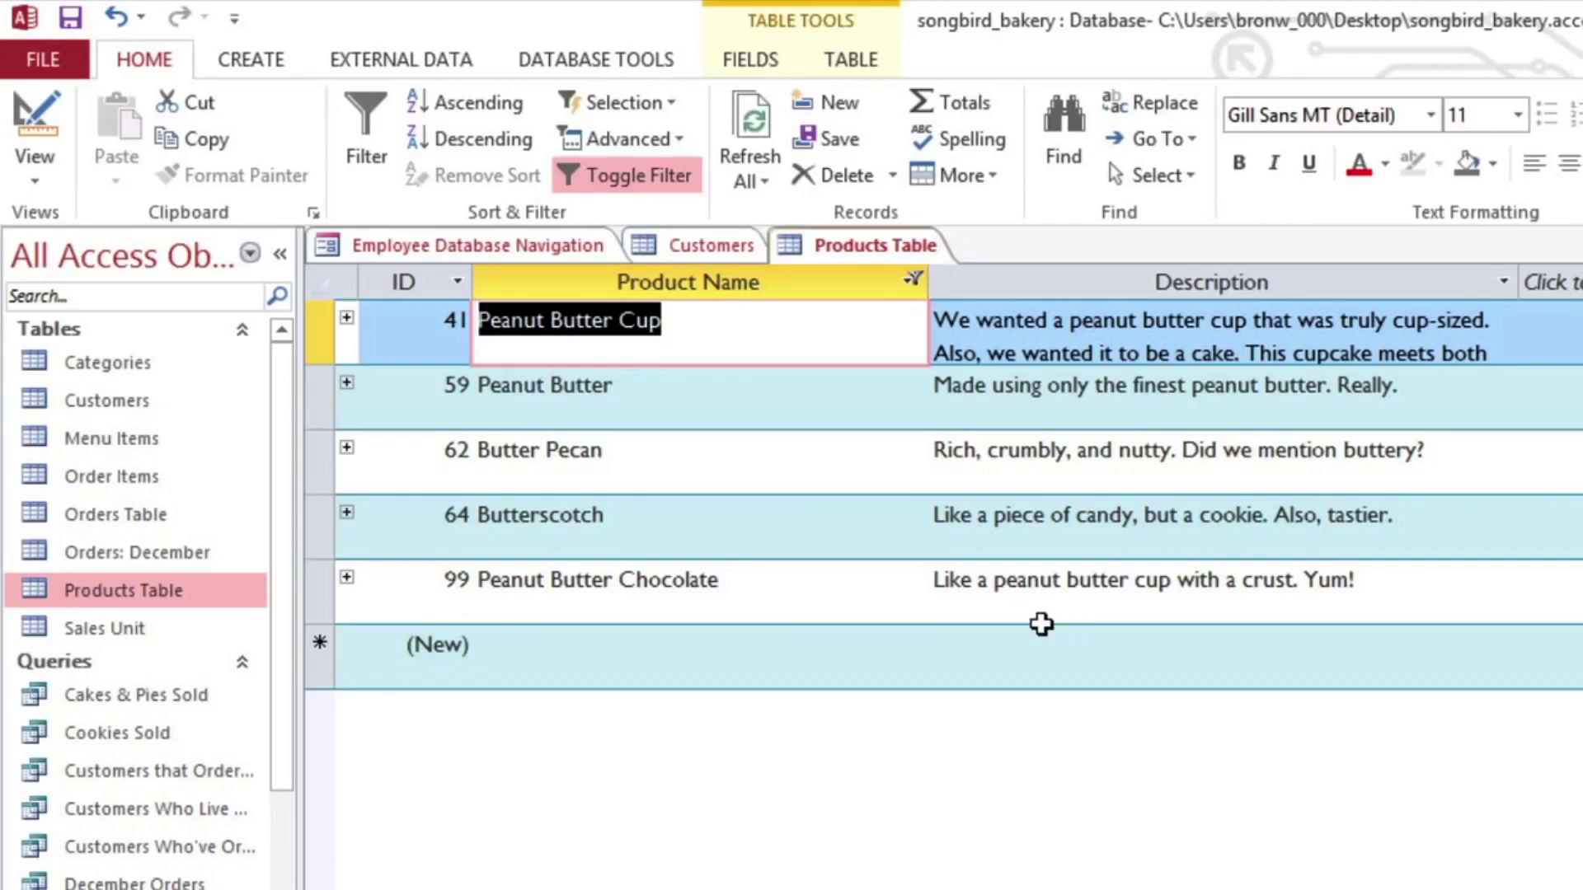
double_click(107, 441)
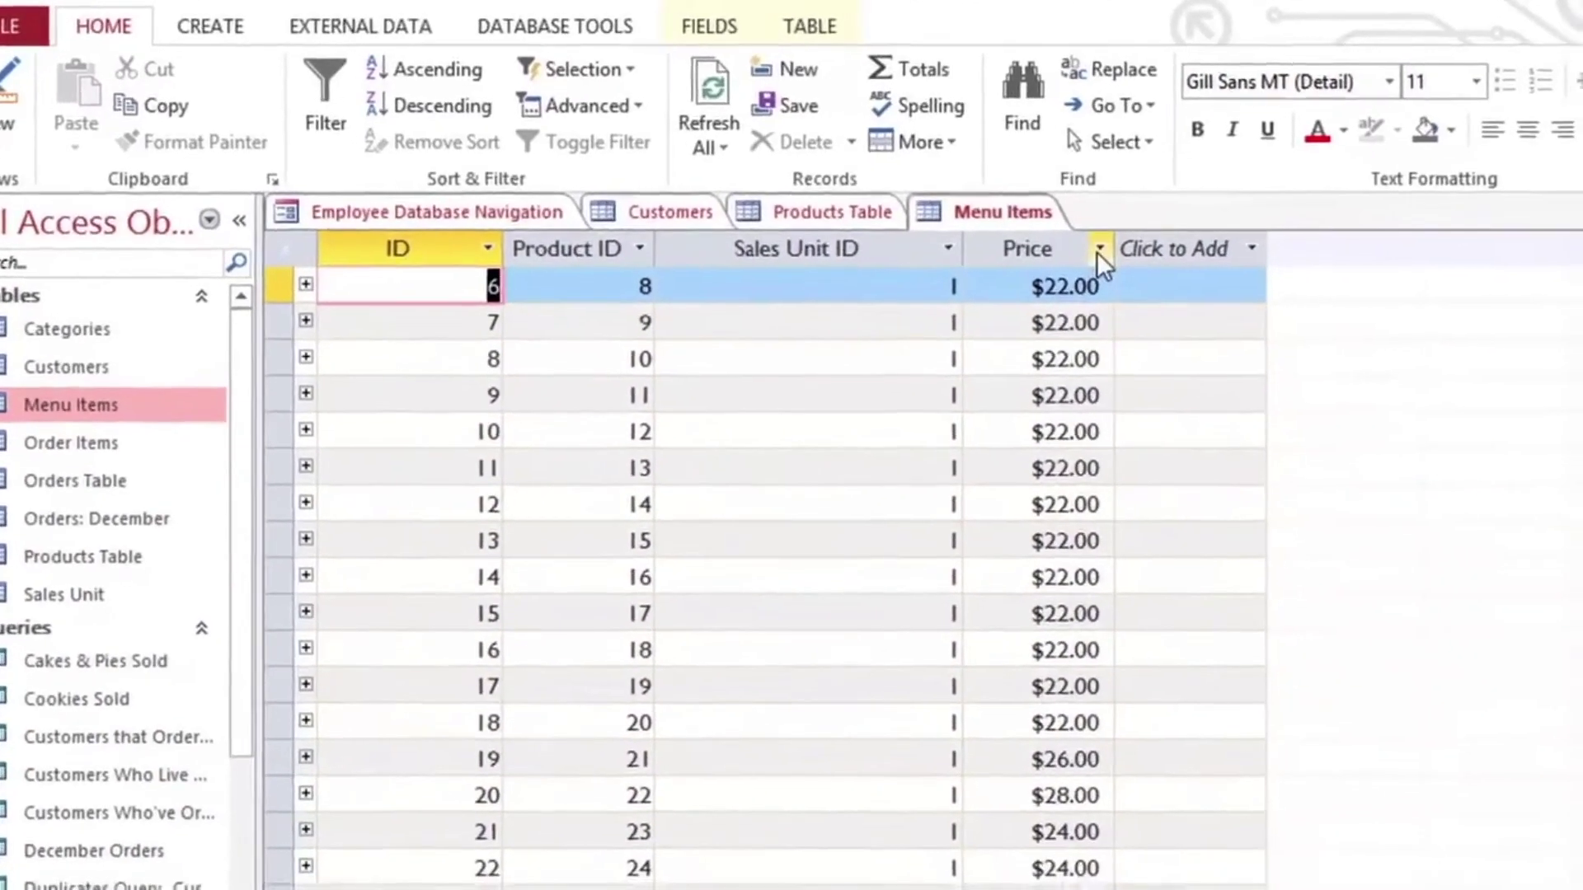
Step: Filter Menu Items with a Price Greater Than 30 number filter
click(1126, 270)
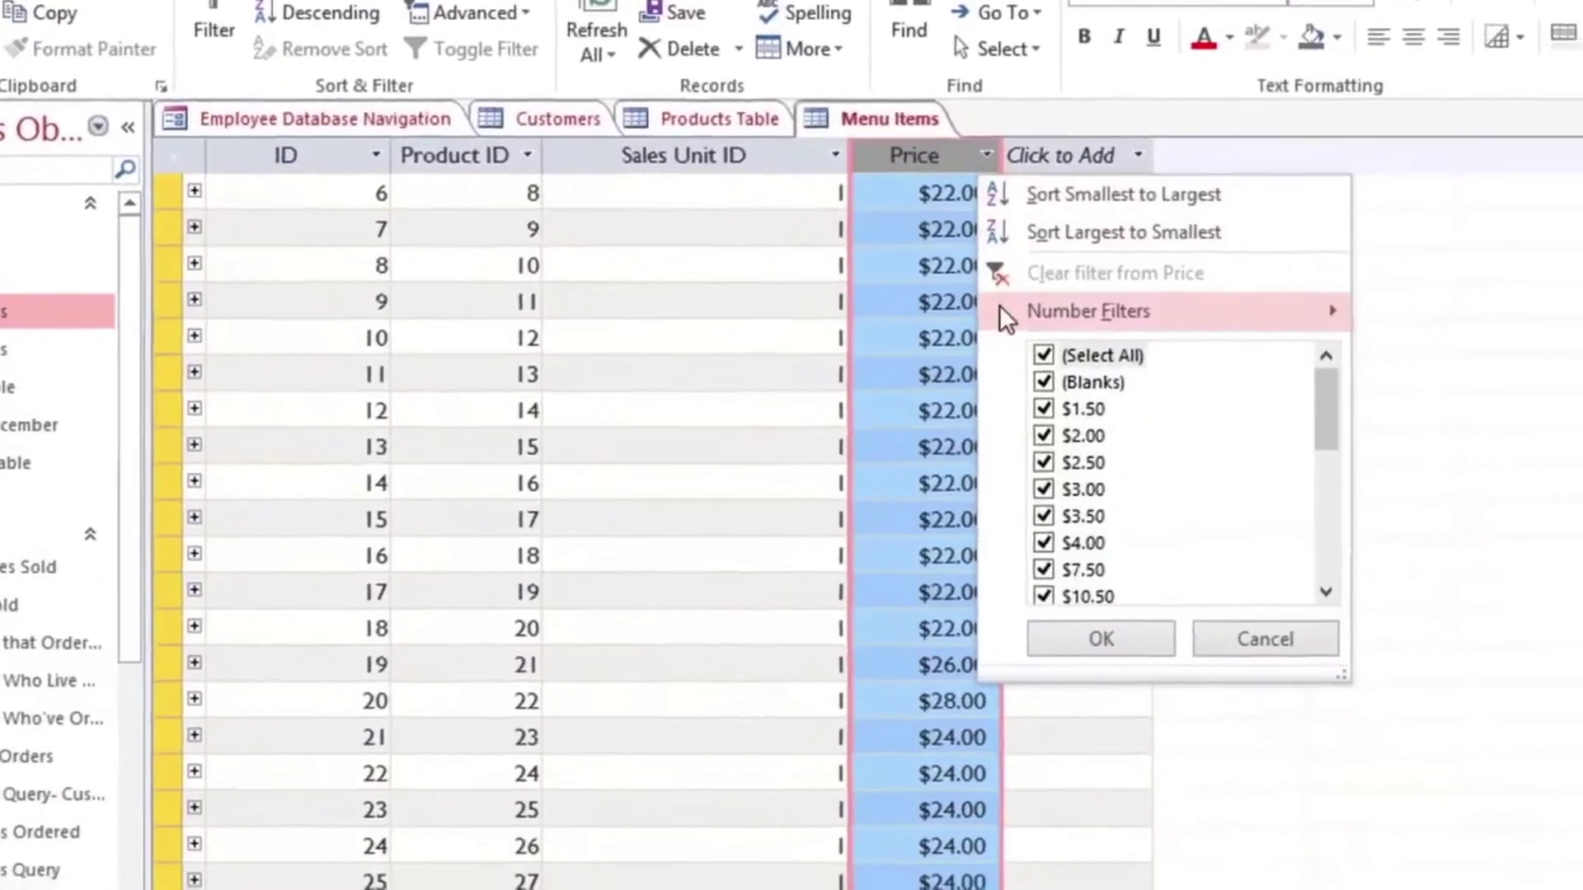
mouse_move(1074, 371)
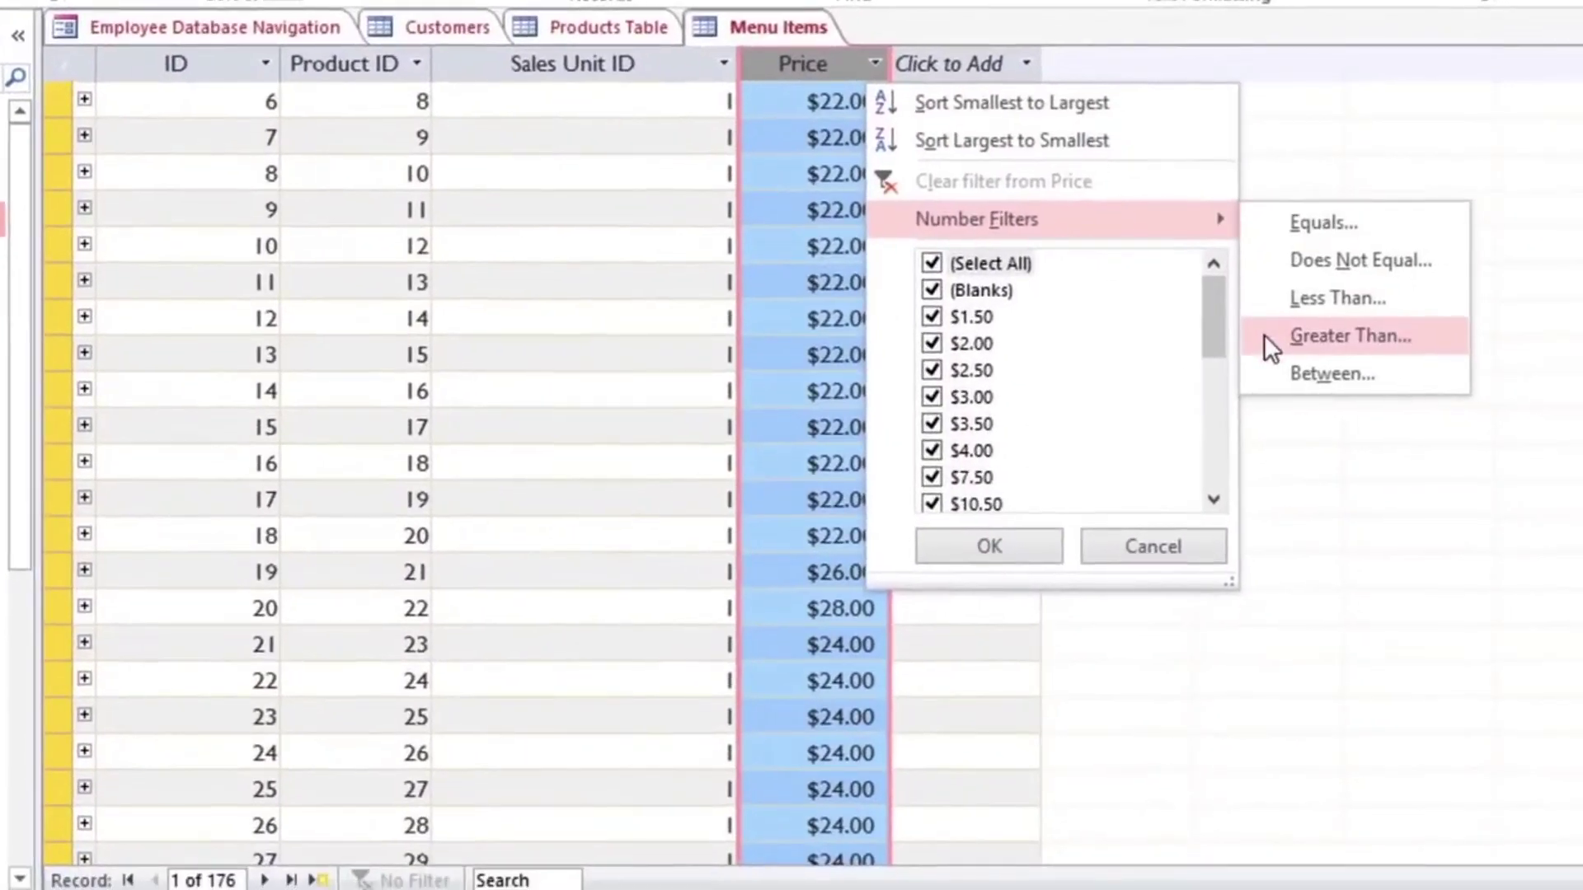
click(1274, 346)
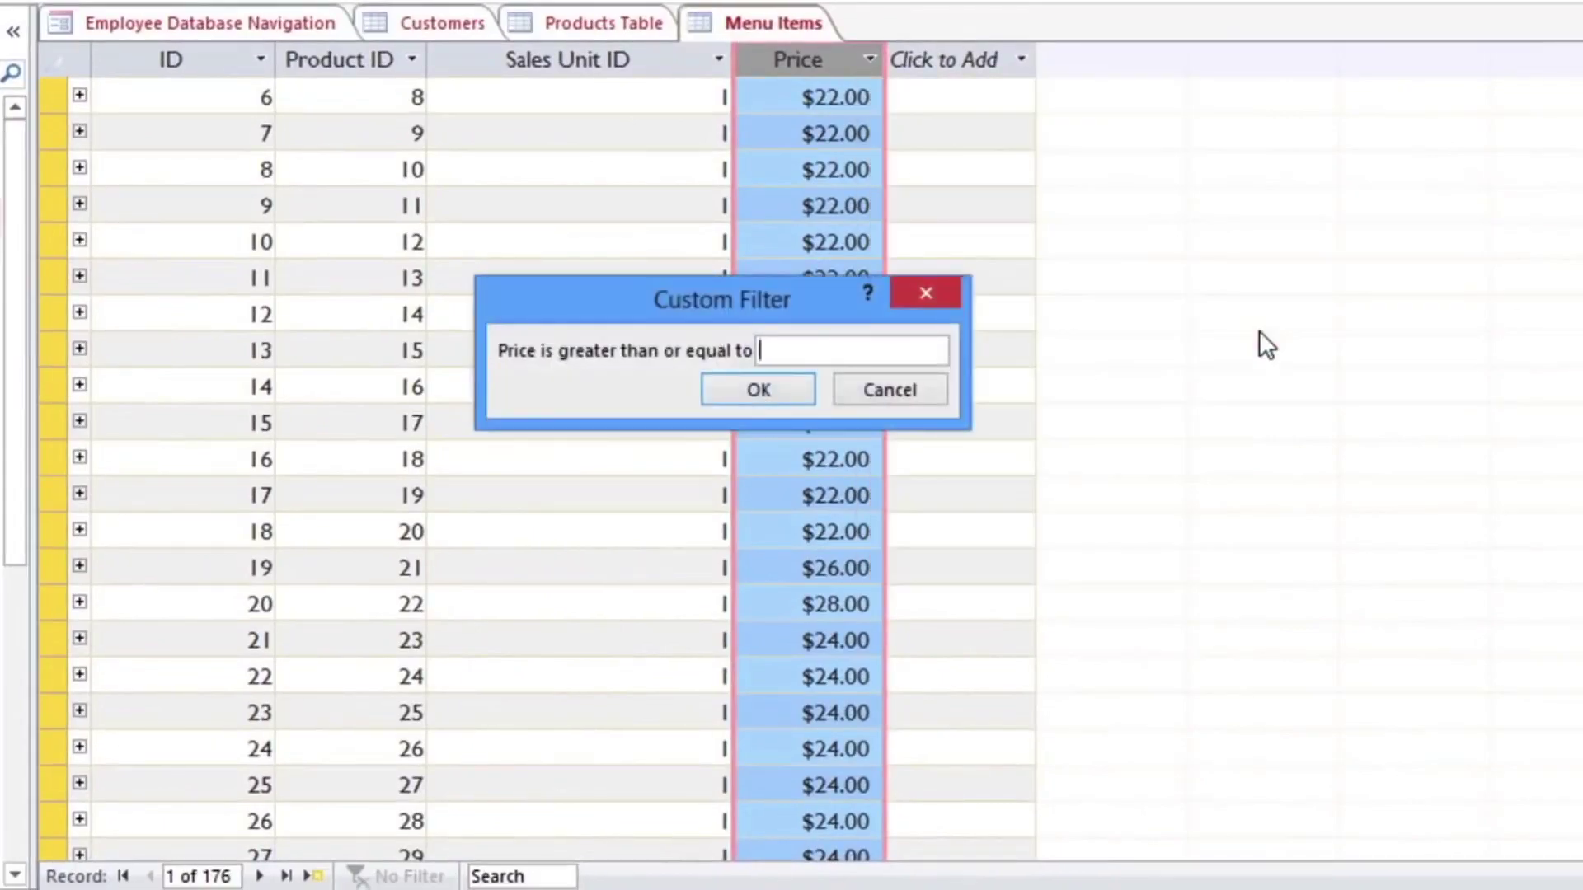
text(30)
click(798, 384)
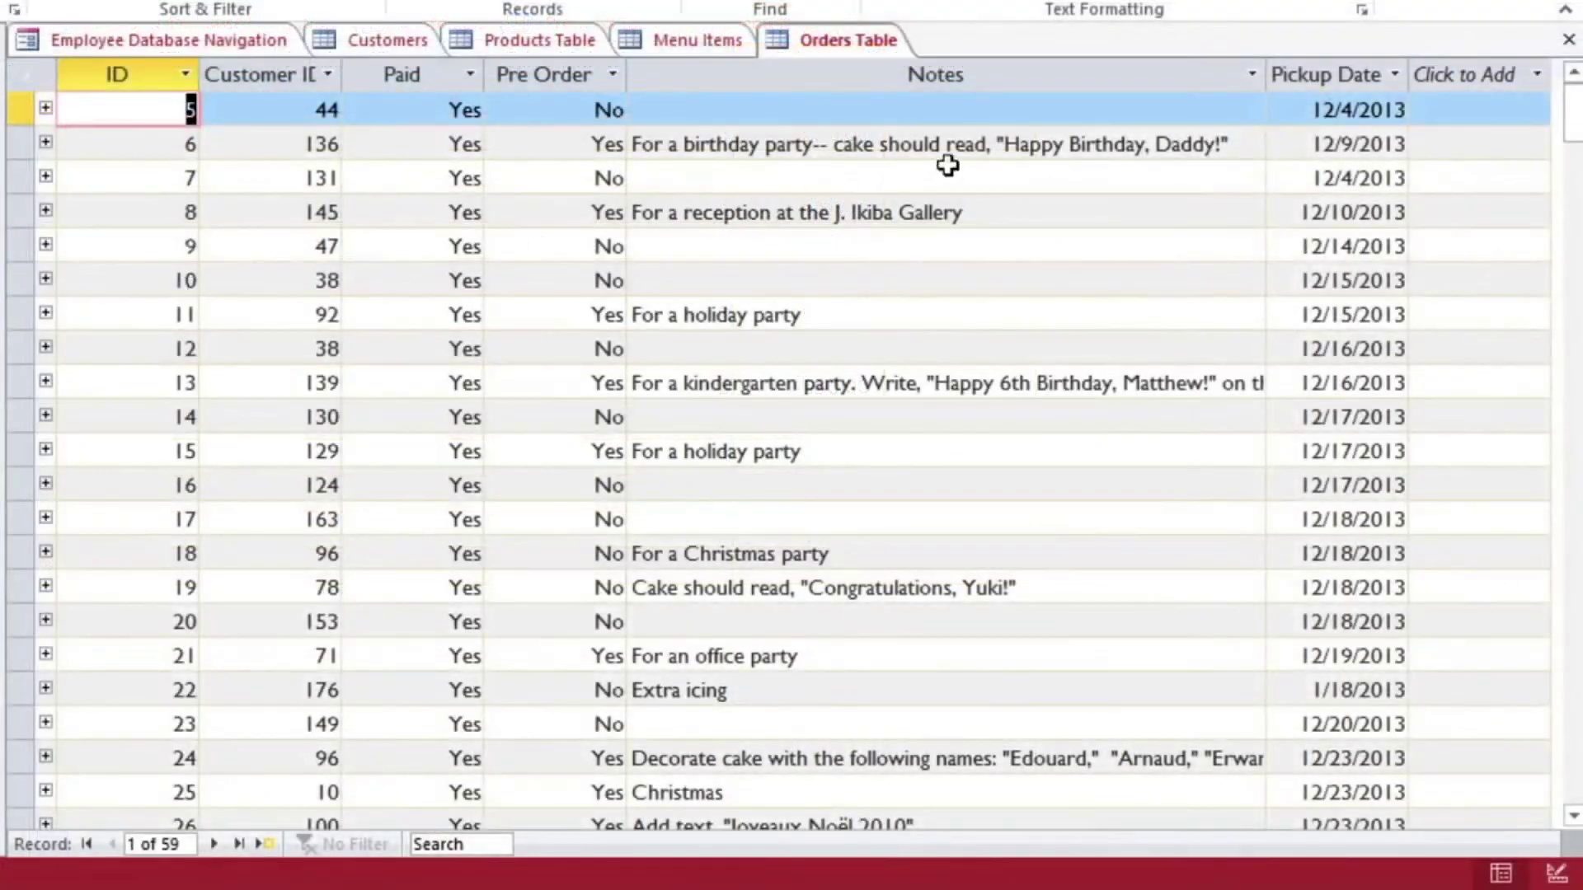
Step: Show the Orders Table's Pickup Date filter options with quarter and month period choices
click(1393, 75)
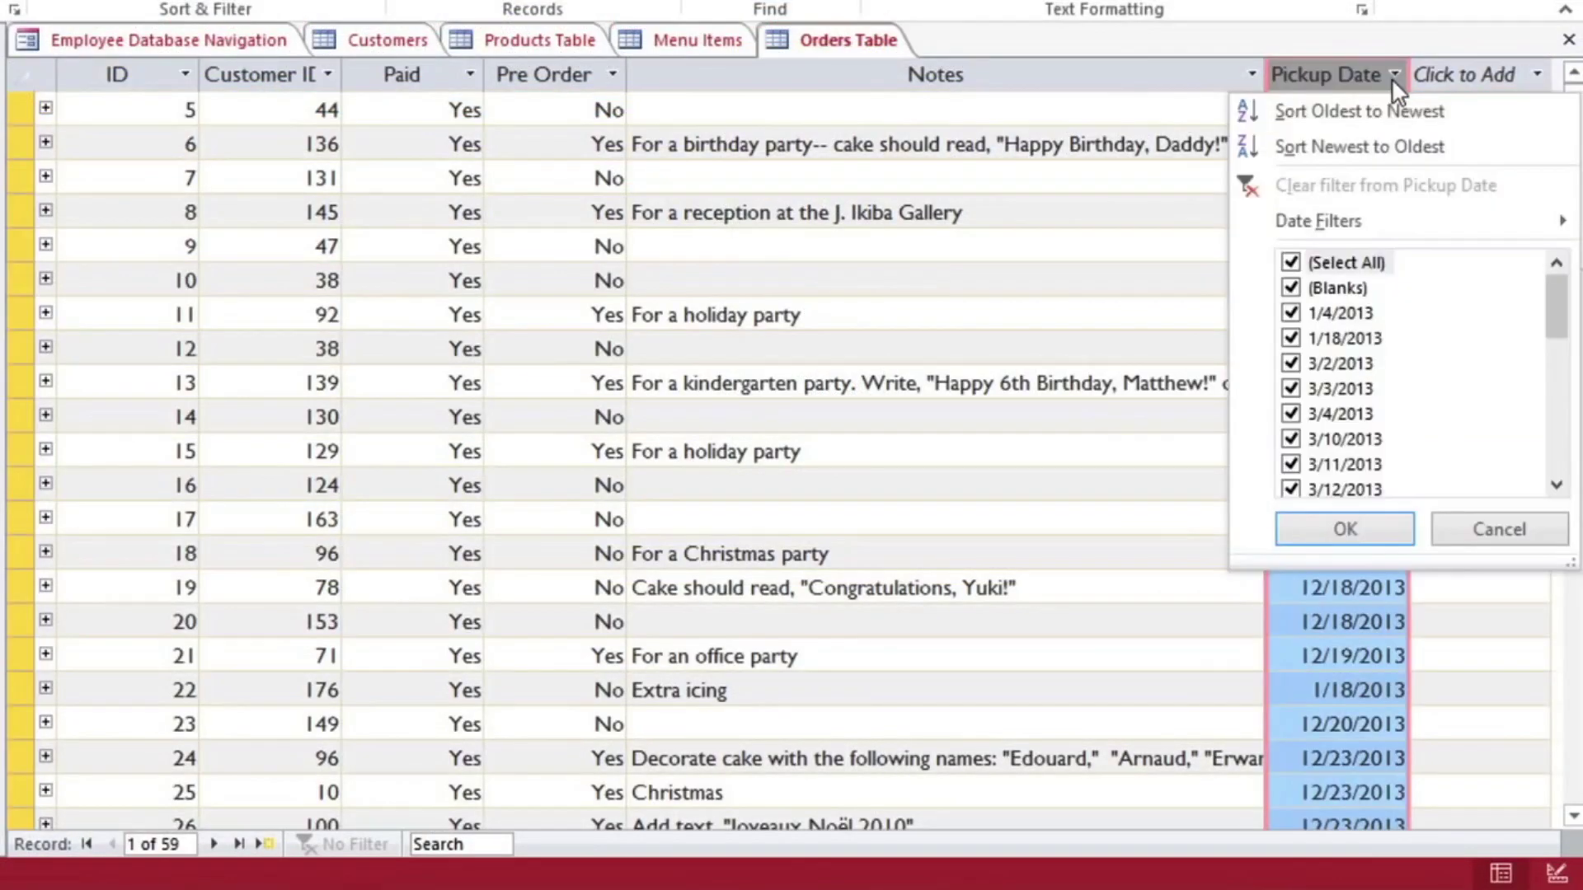
mouse_move(1382, 224)
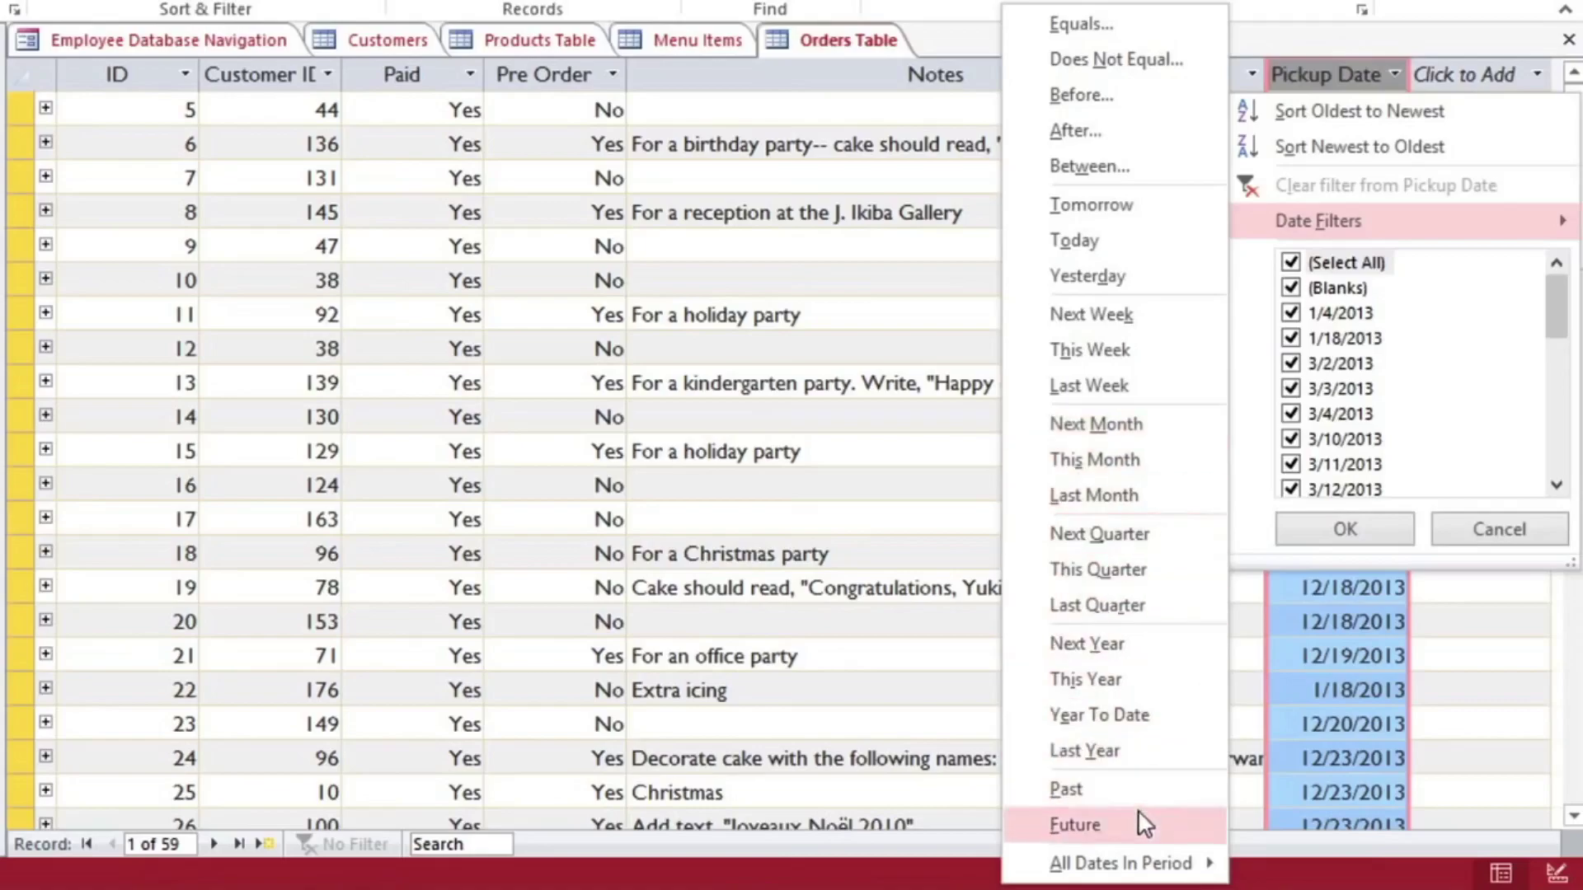
mouse_move(1082, 867)
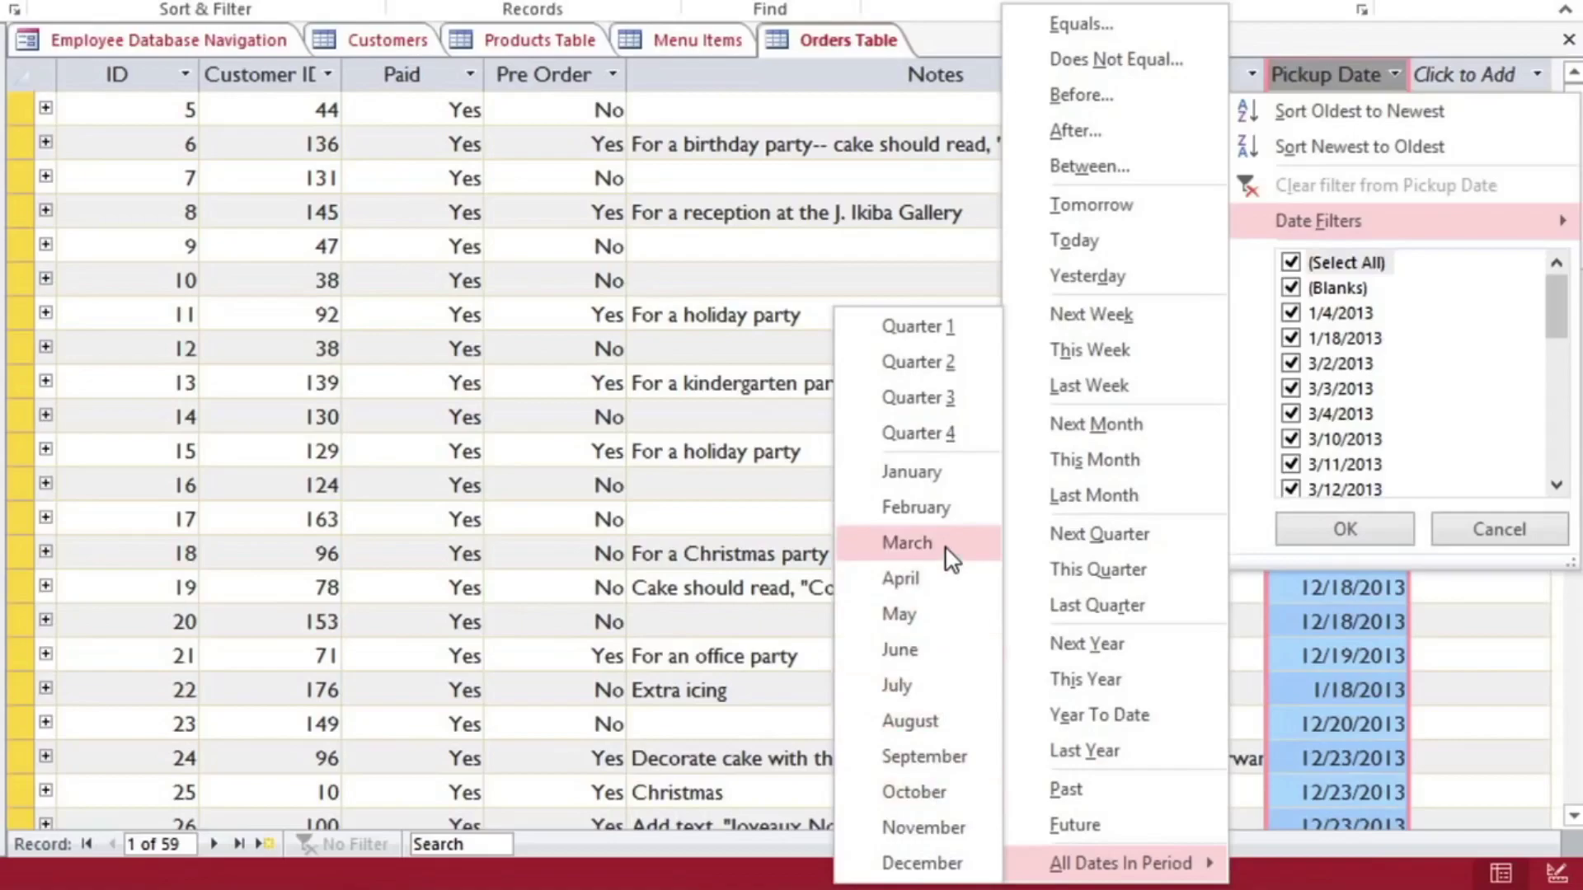
click(908, 543)
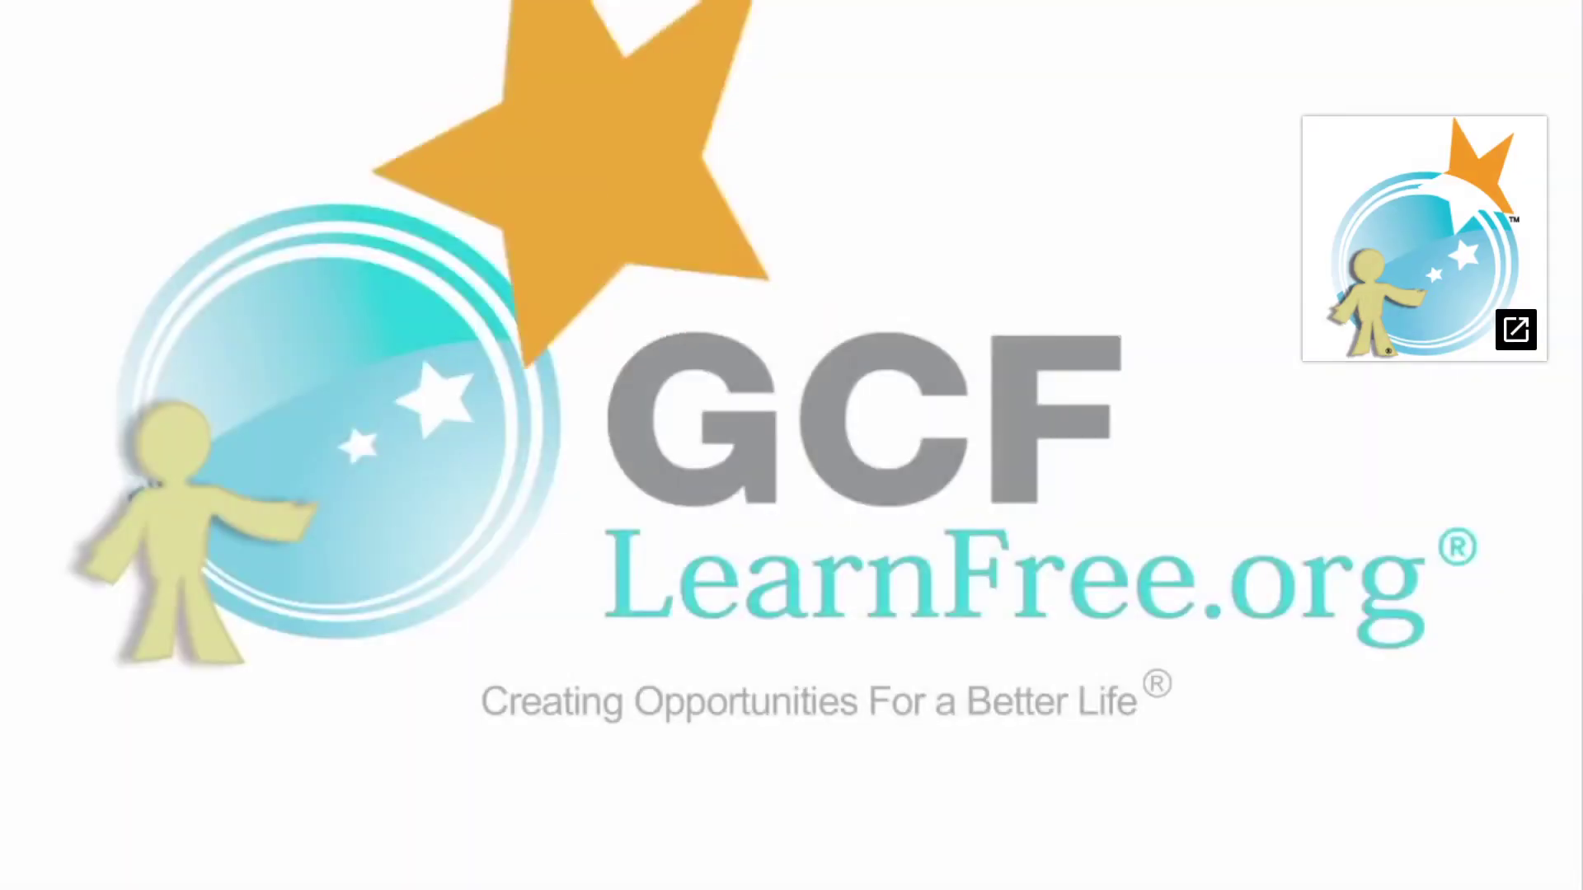
Step: Exit the full-screen video and scroll the GCFGlobal lesson to the Sorting records steps
mouse_move(1531, 865)
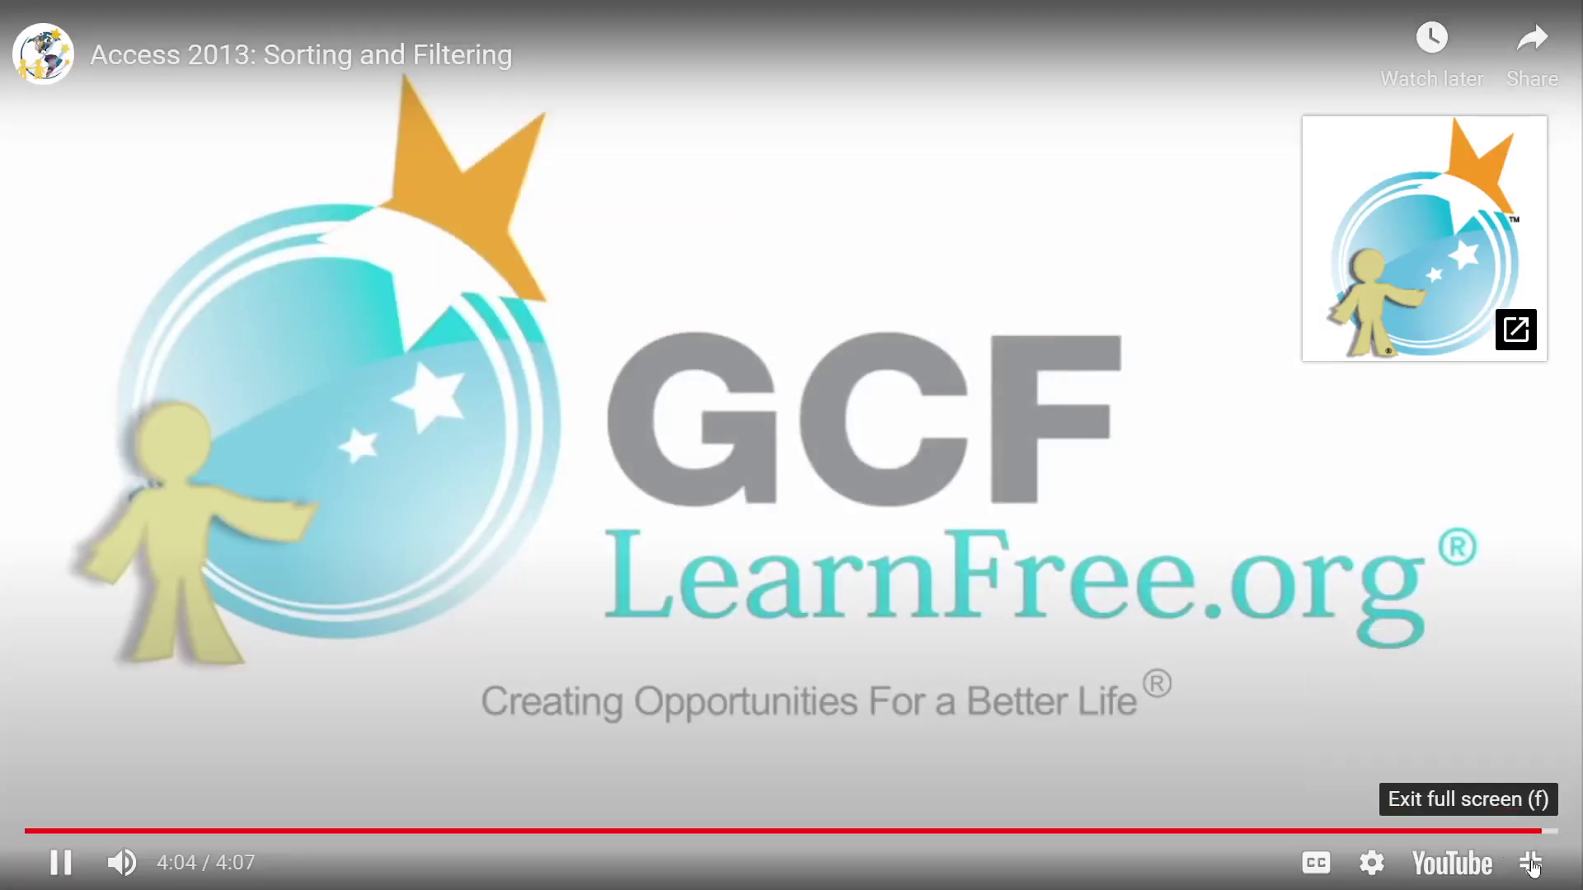
click(1532, 863)
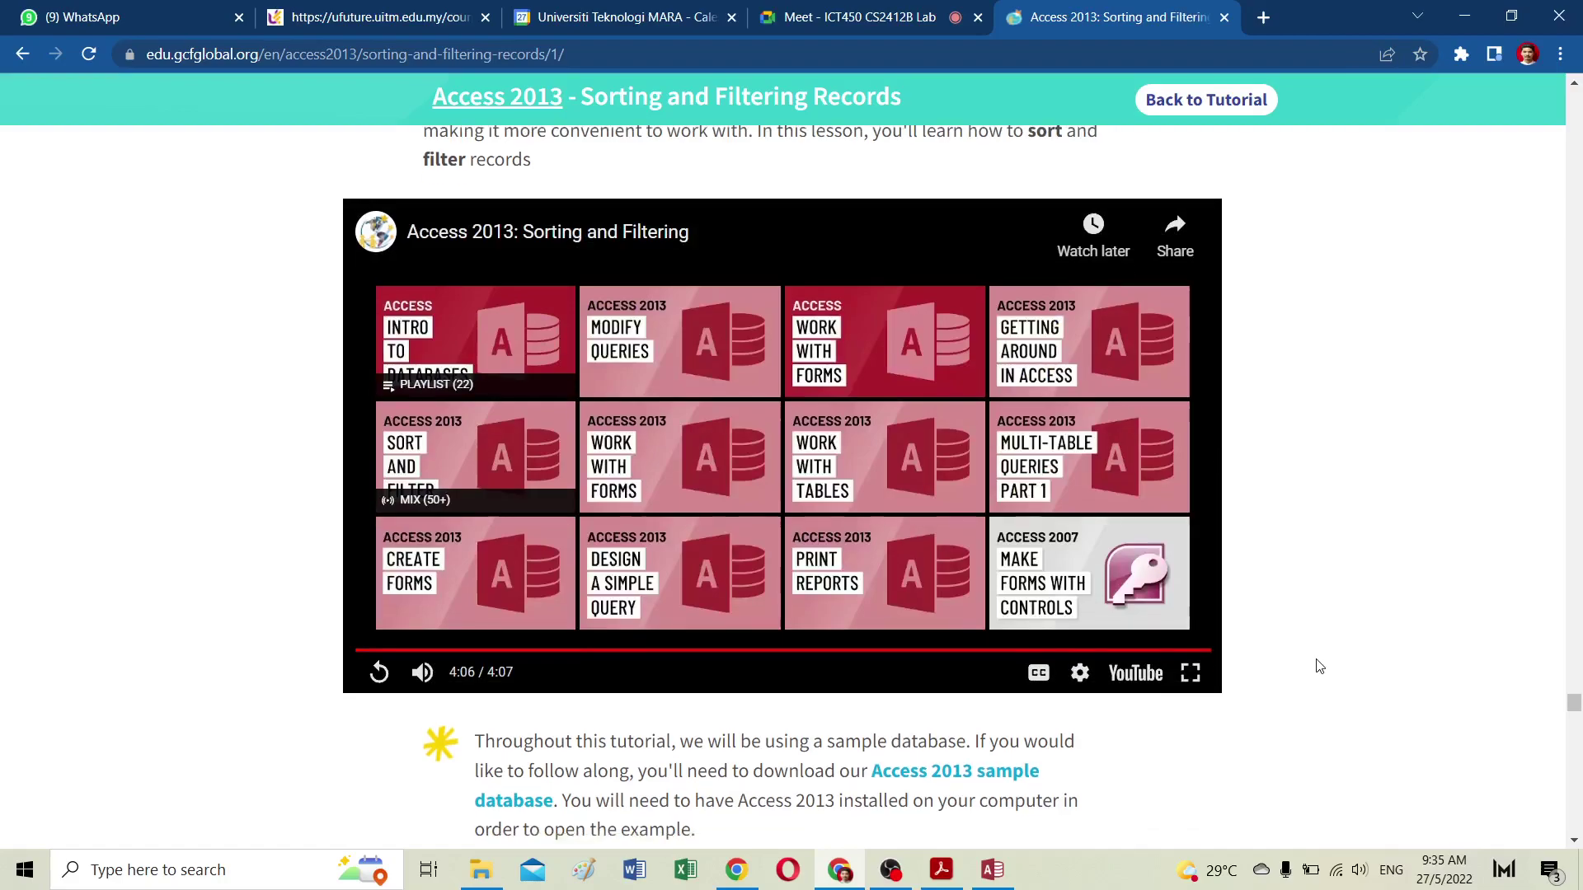
scroll(1323, 669, up, 4)
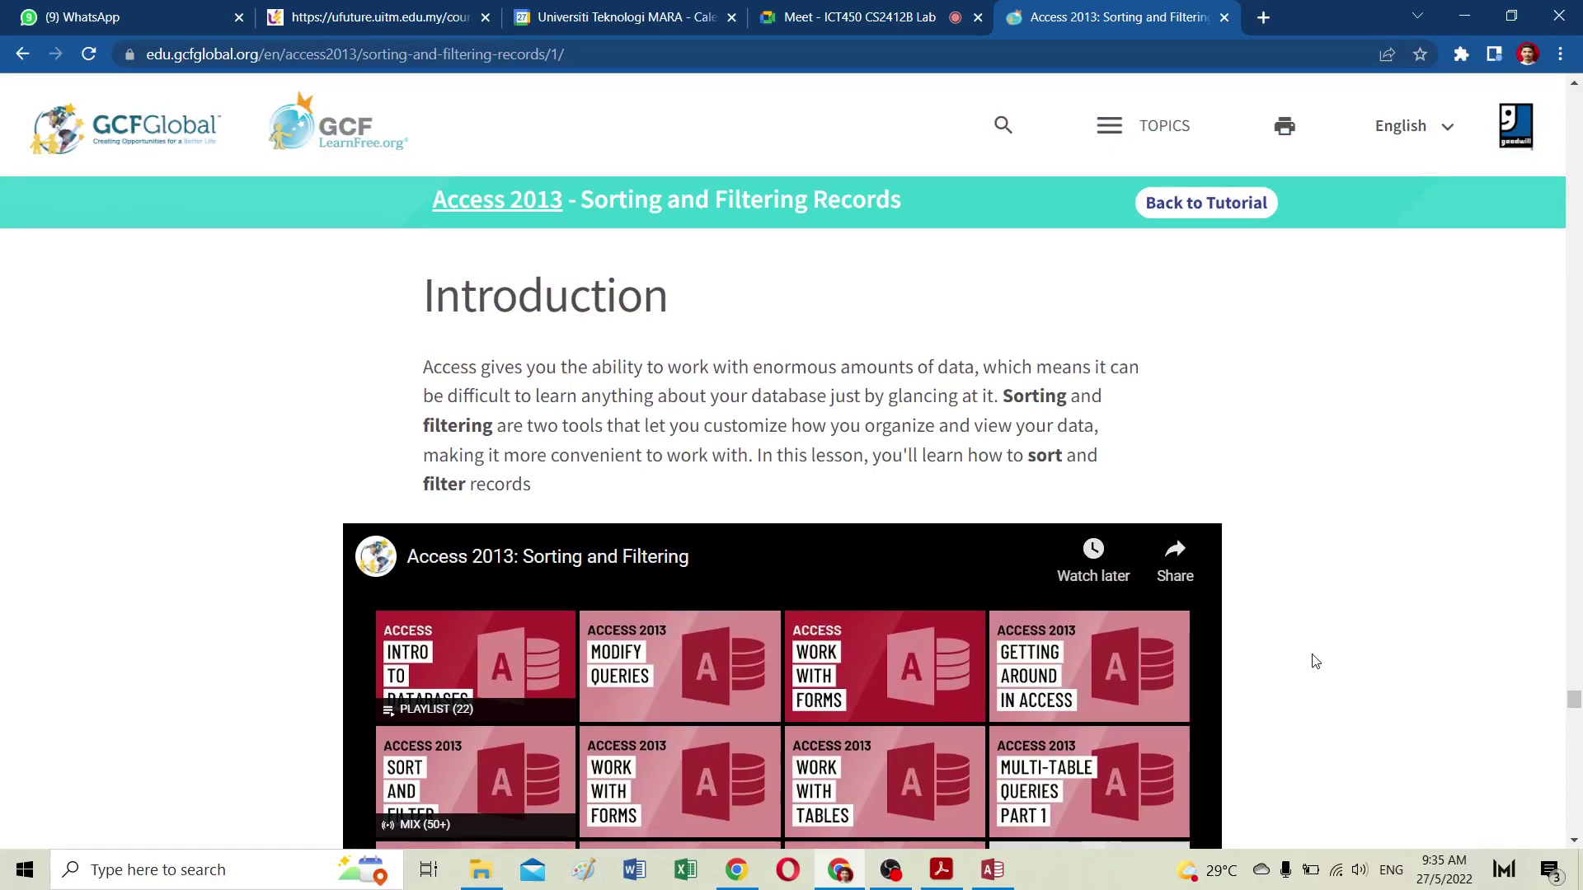
scroll(1241, 676, down, 10)
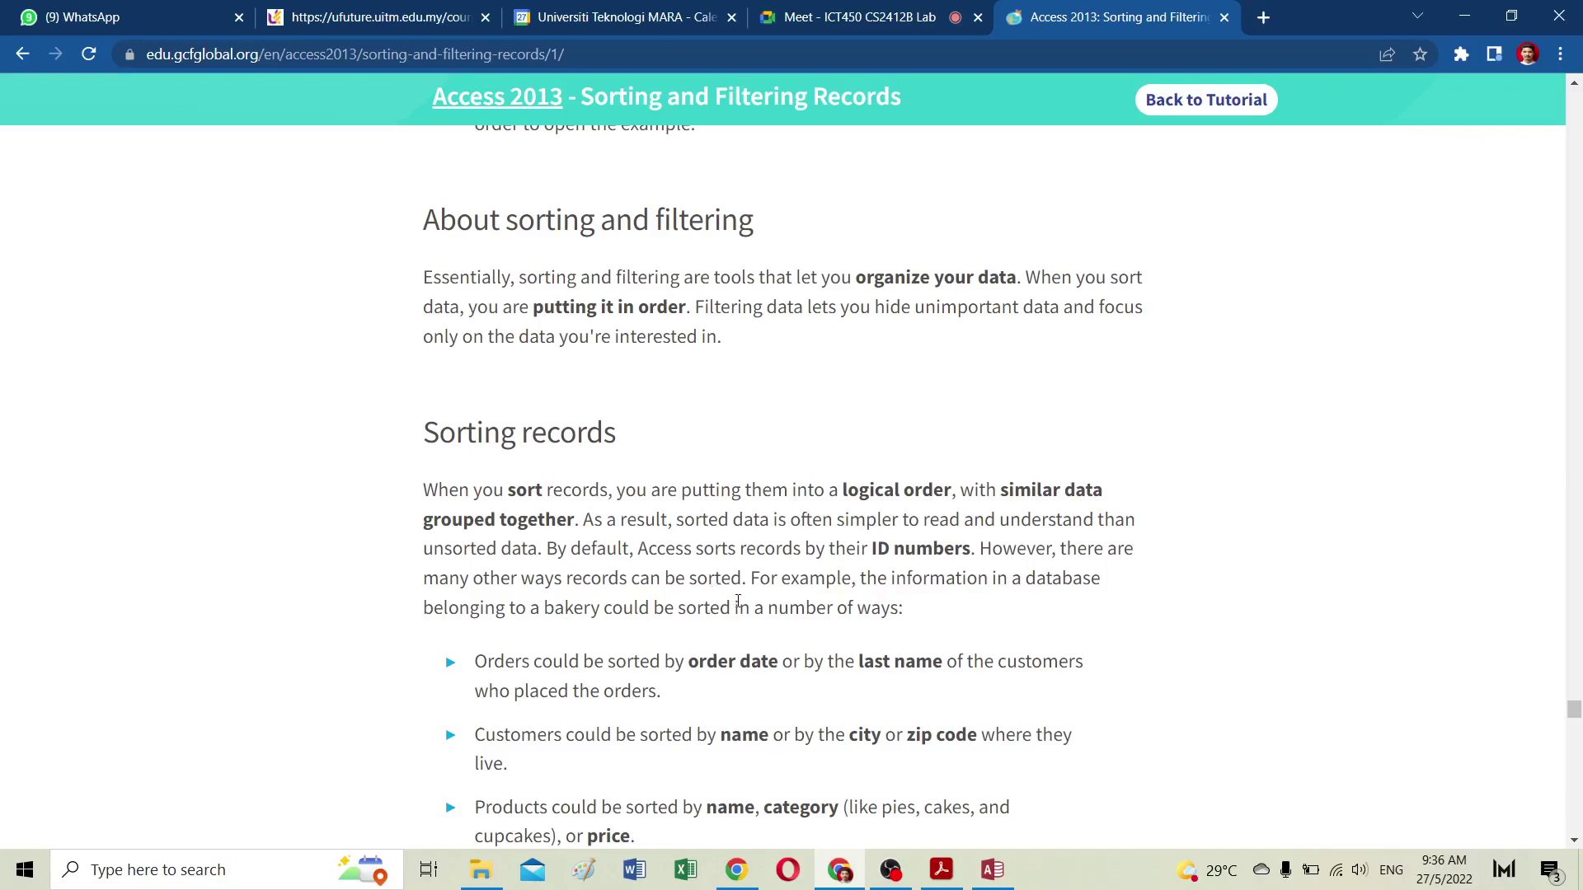
scroll(738, 602, down, 15)
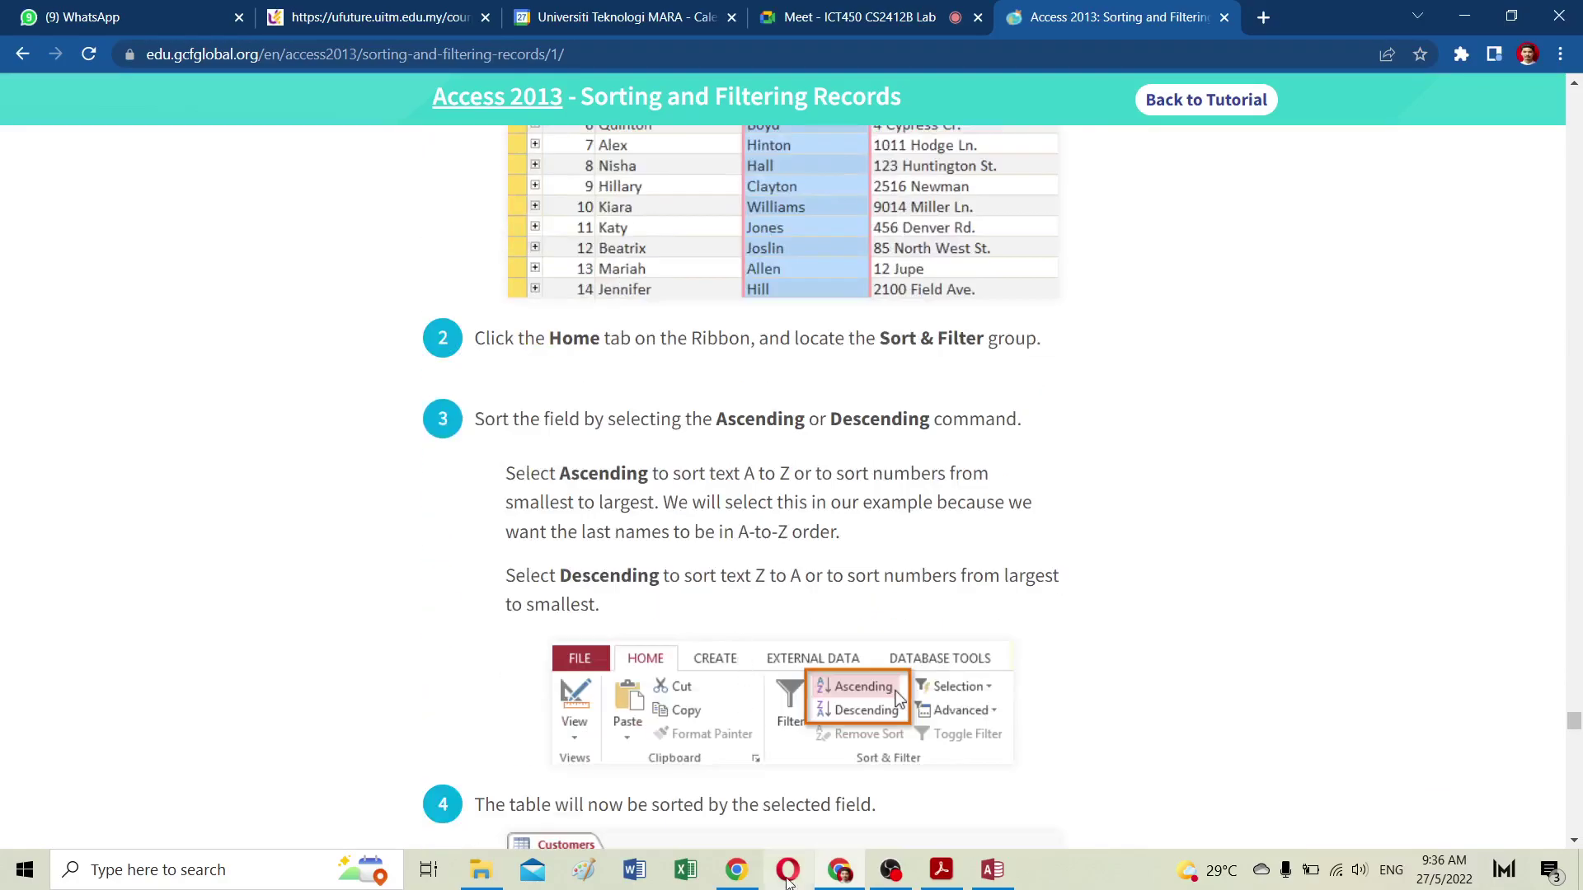
Step: Filter the Products Table to Almond Croissant and Apple, toggle it off, then show the Customers form
click(992, 873)
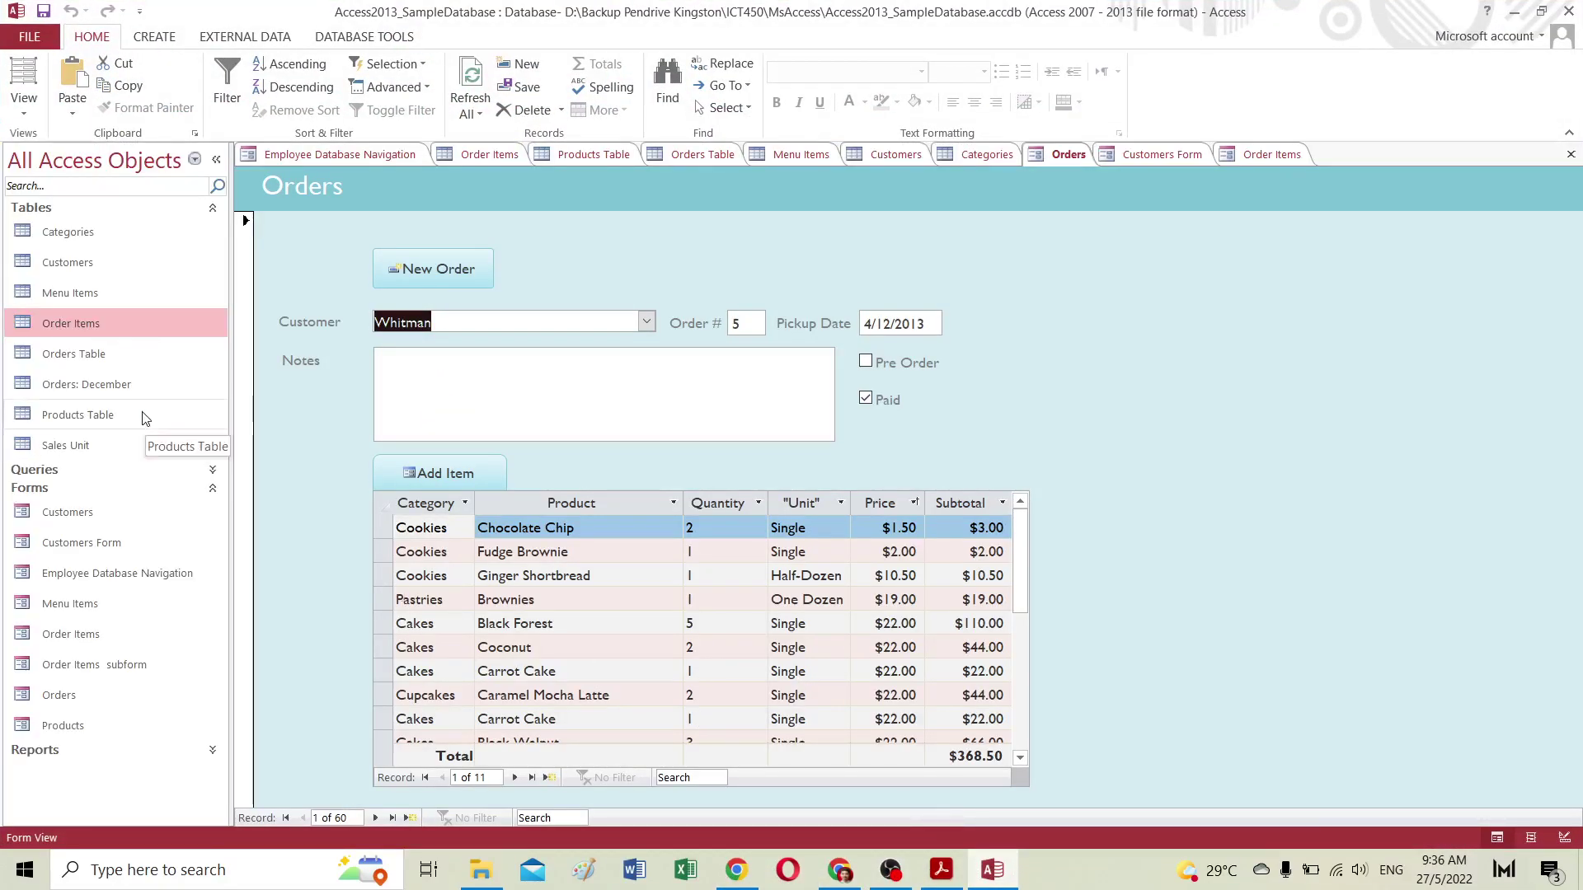
double_click(73, 417)
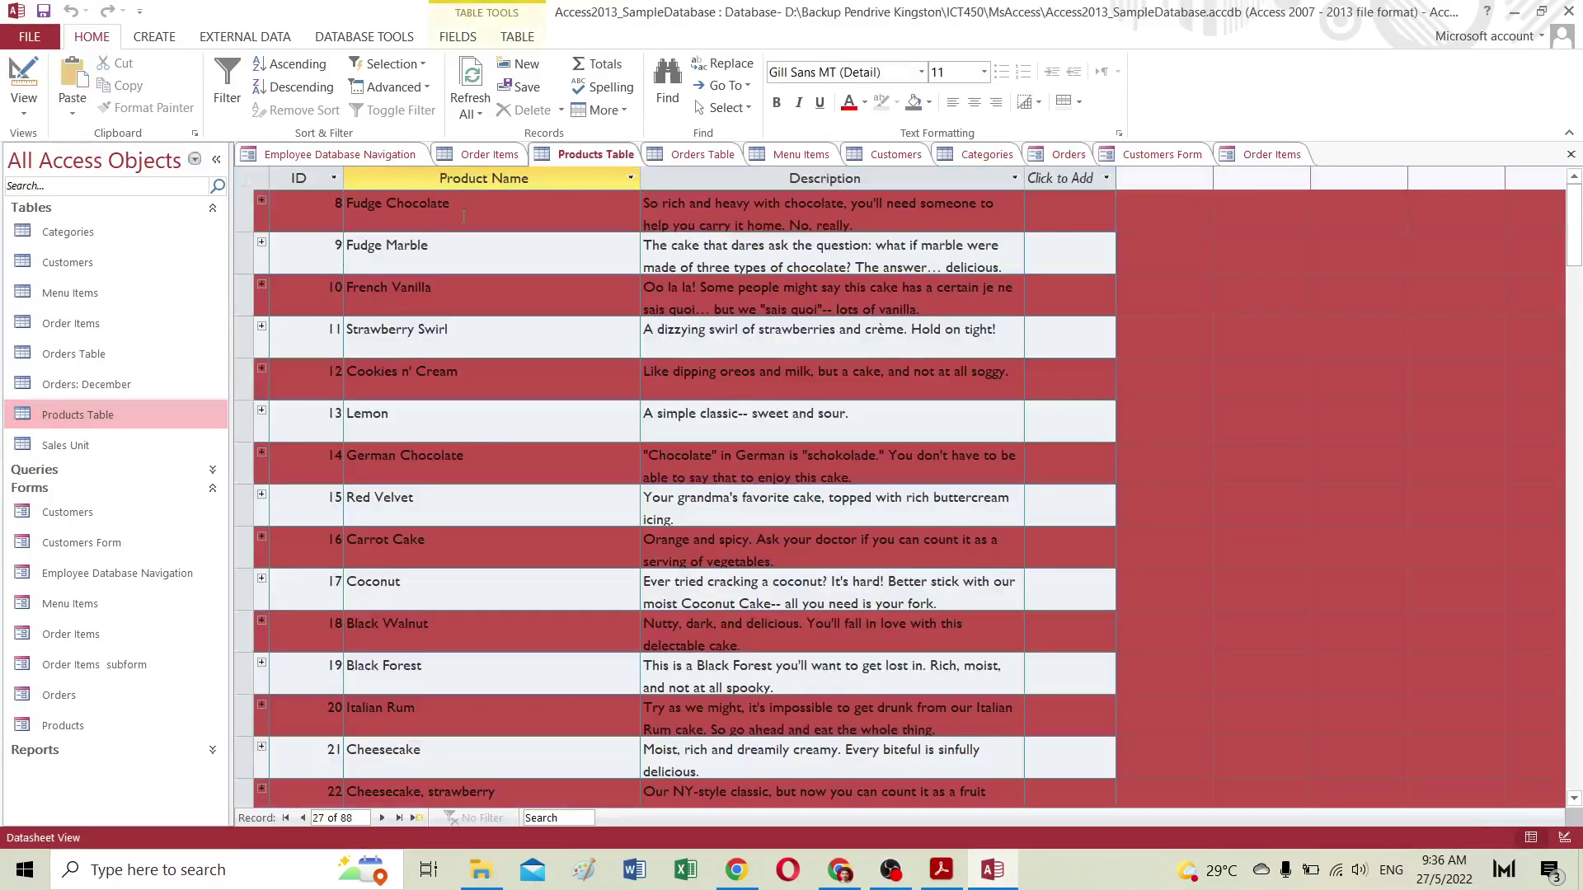
click(631, 178)
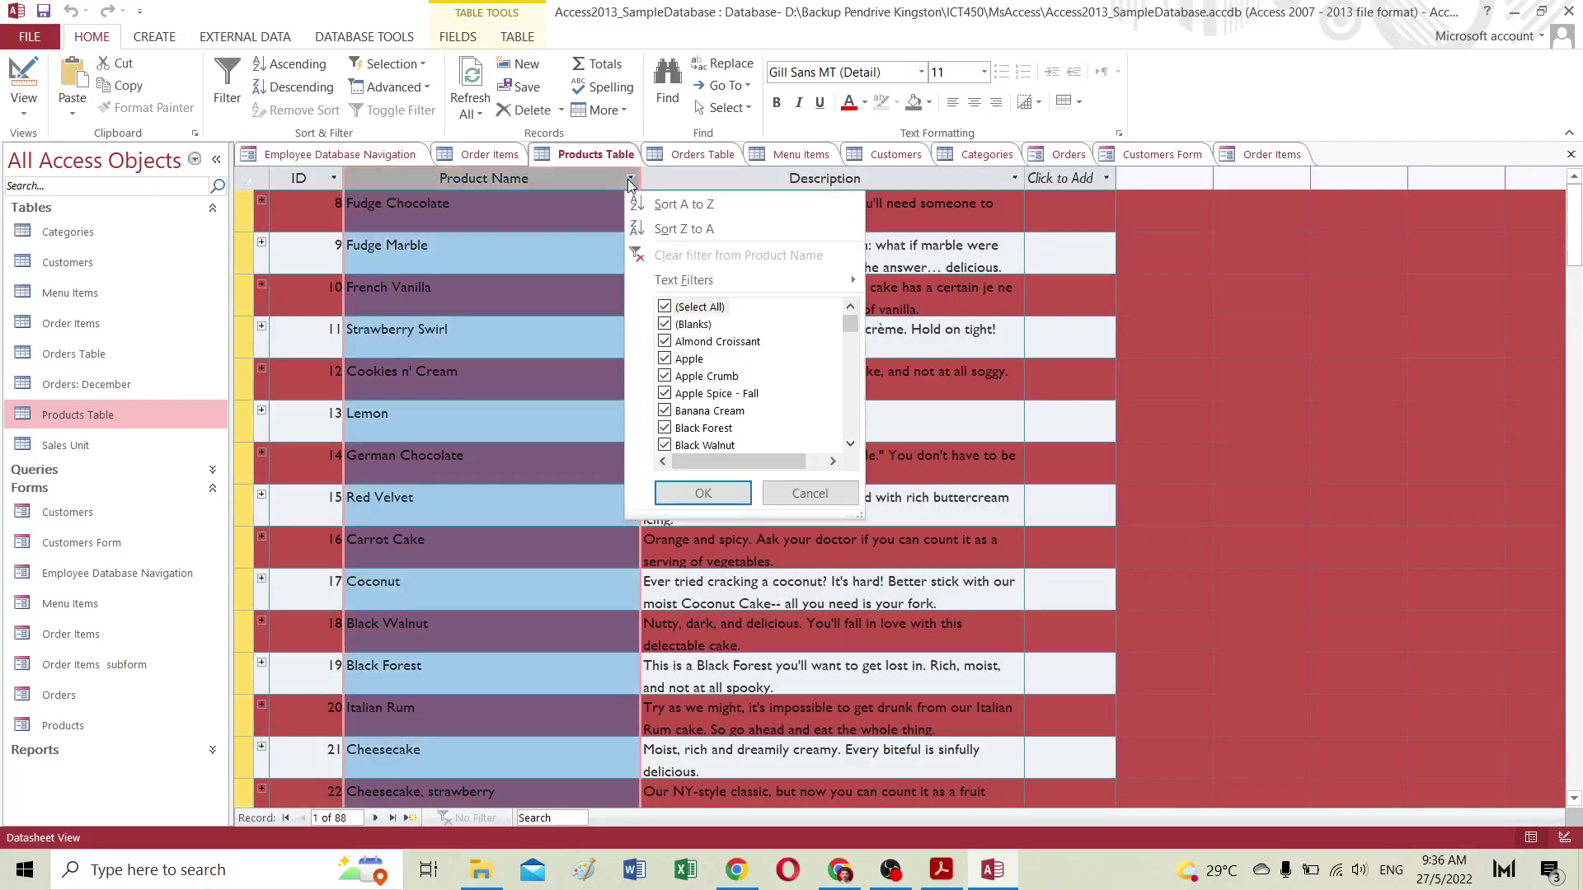
click(664, 306)
click(664, 341)
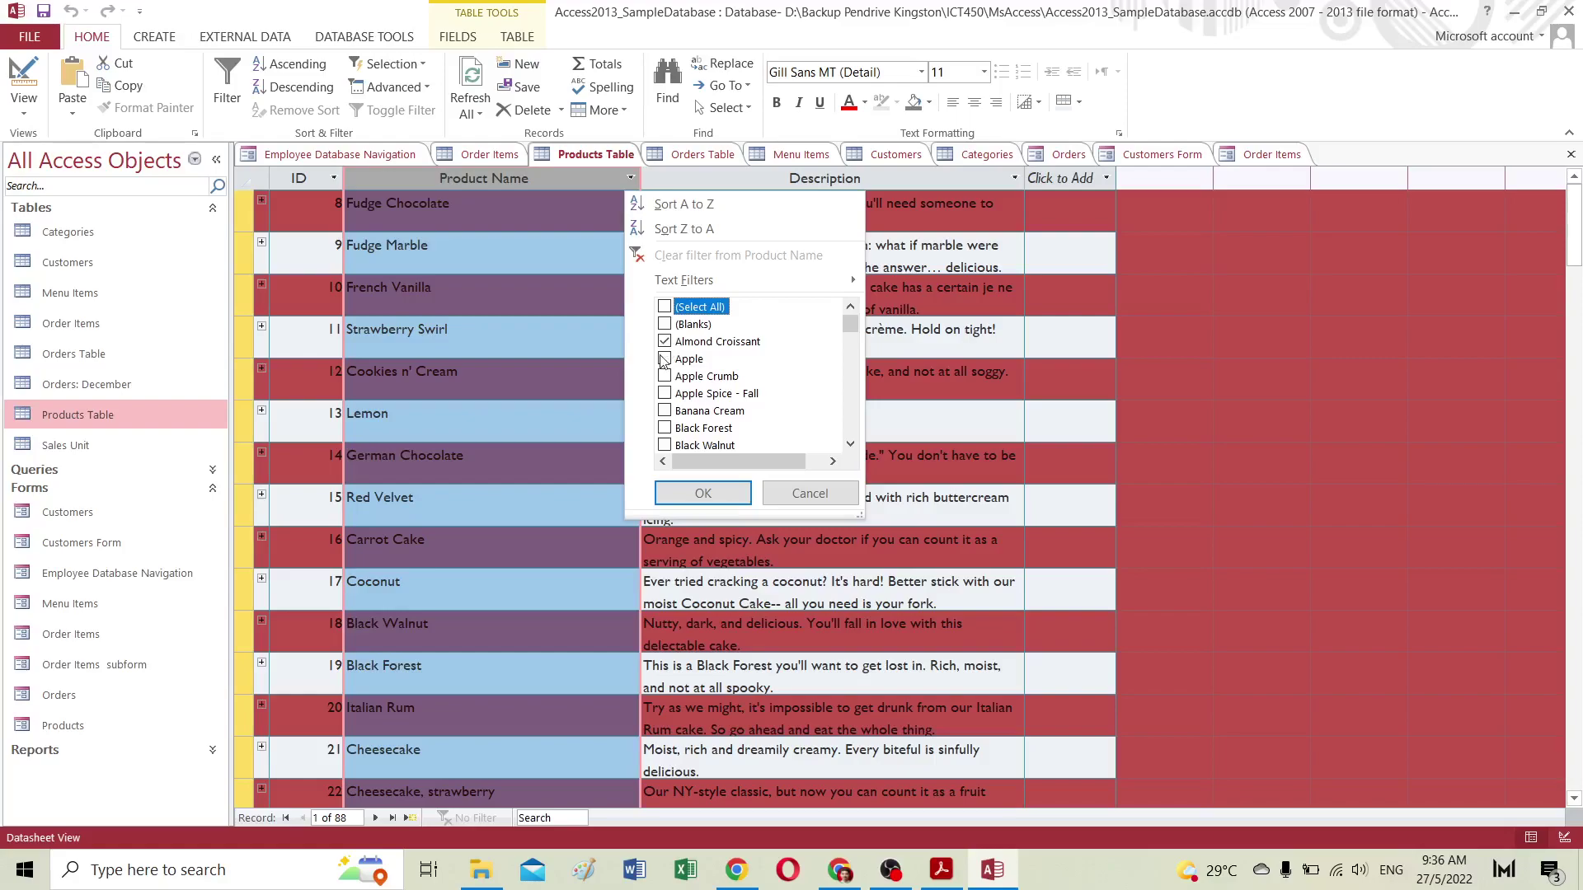
click(664, 358)
click(703, 493)
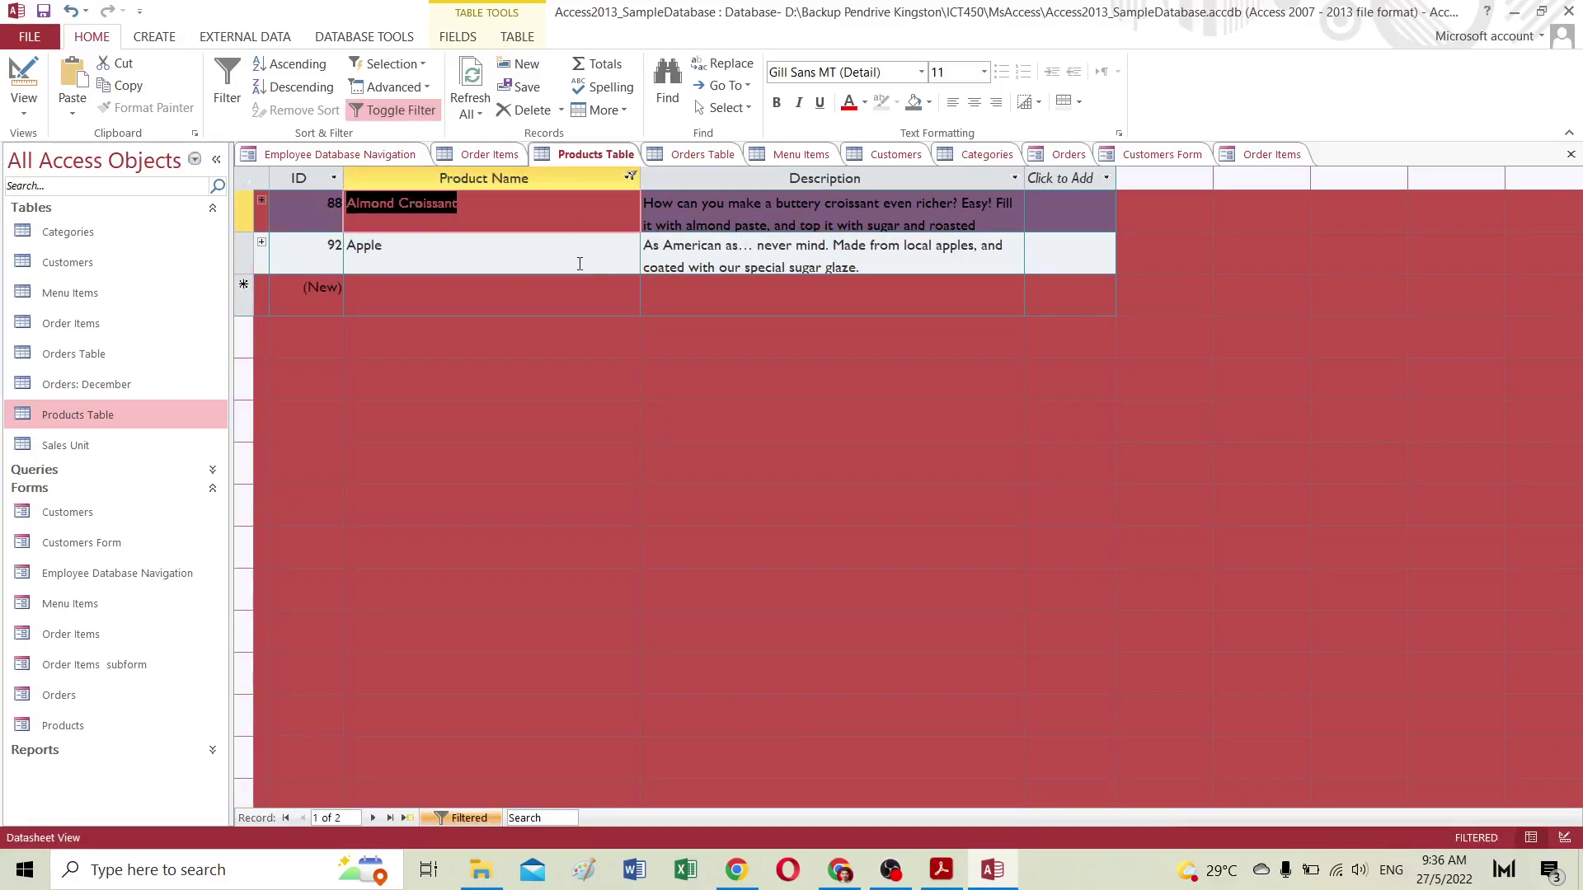
click(405, 115)
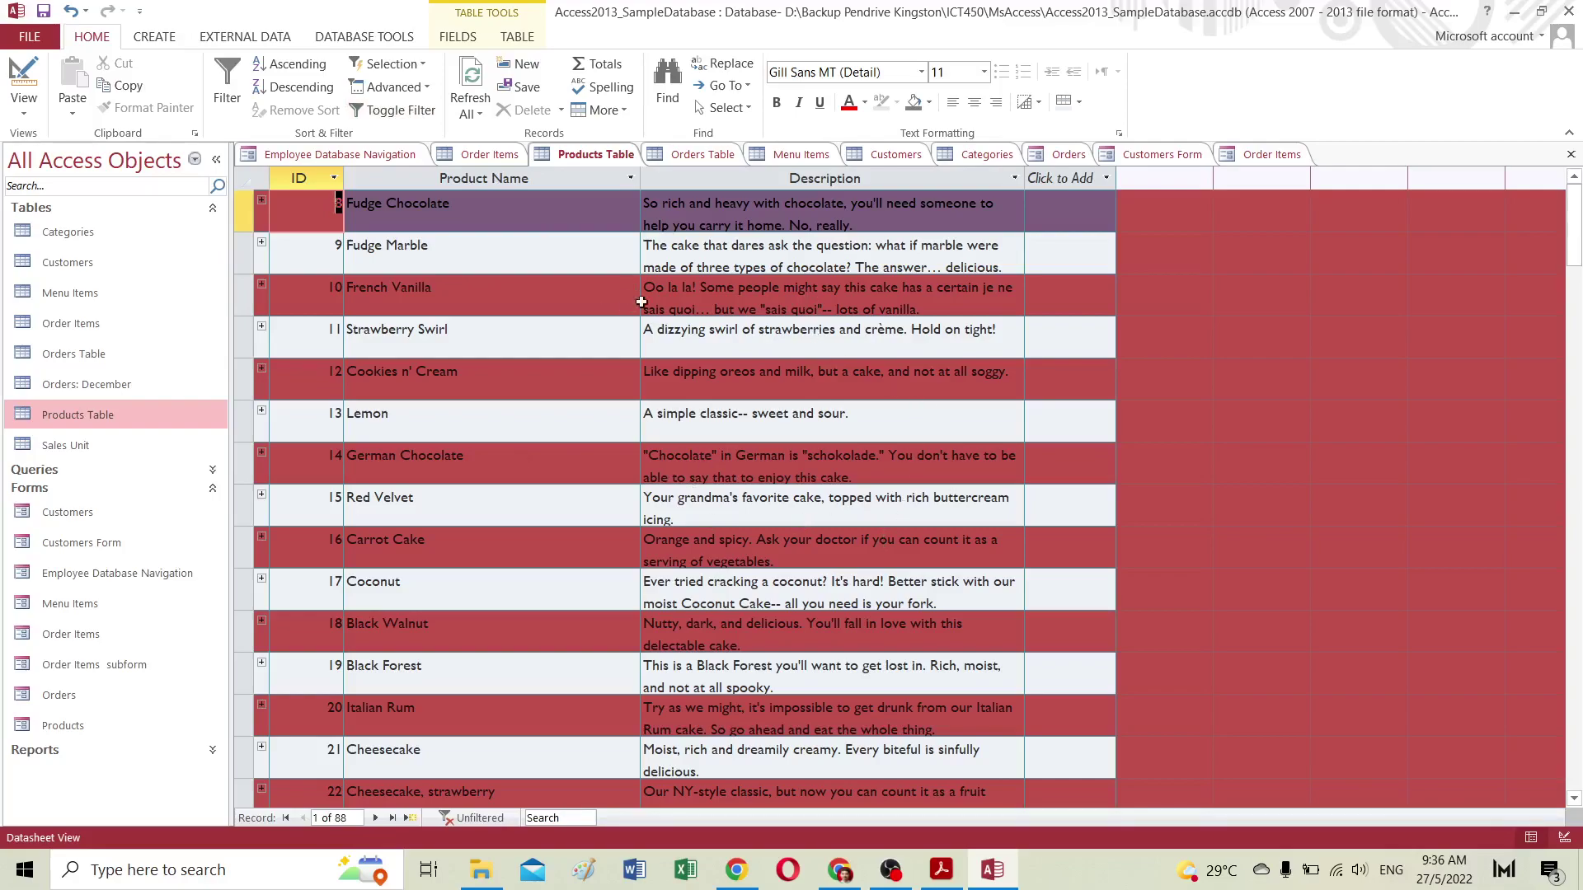
click(1141, 155)
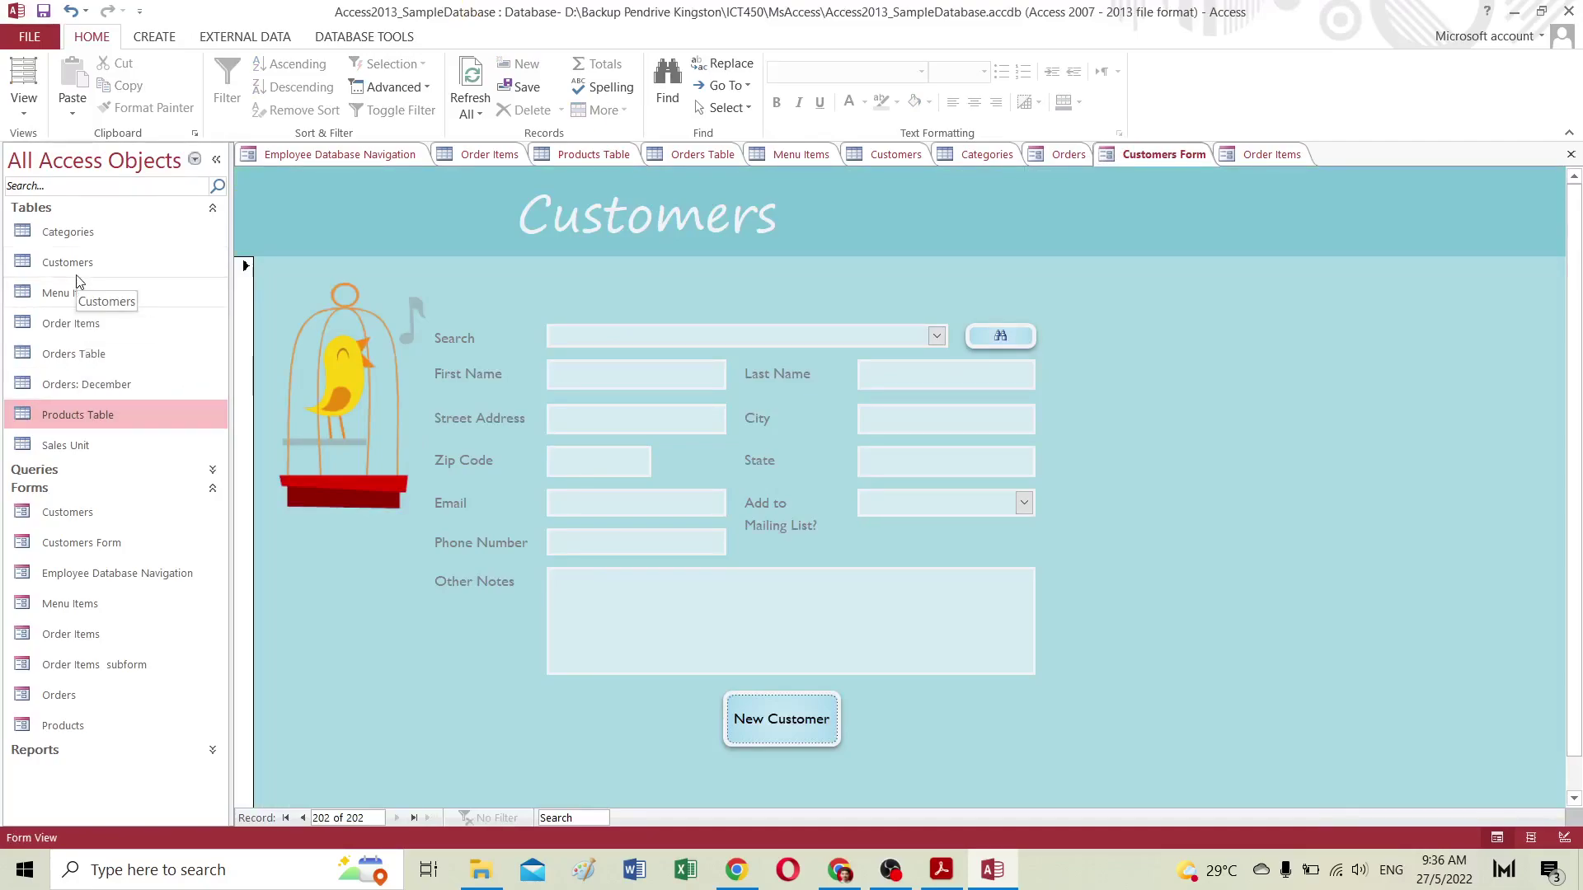
Step: Filter the Menu Items table to prices greater than 30
double_click(61, 293)
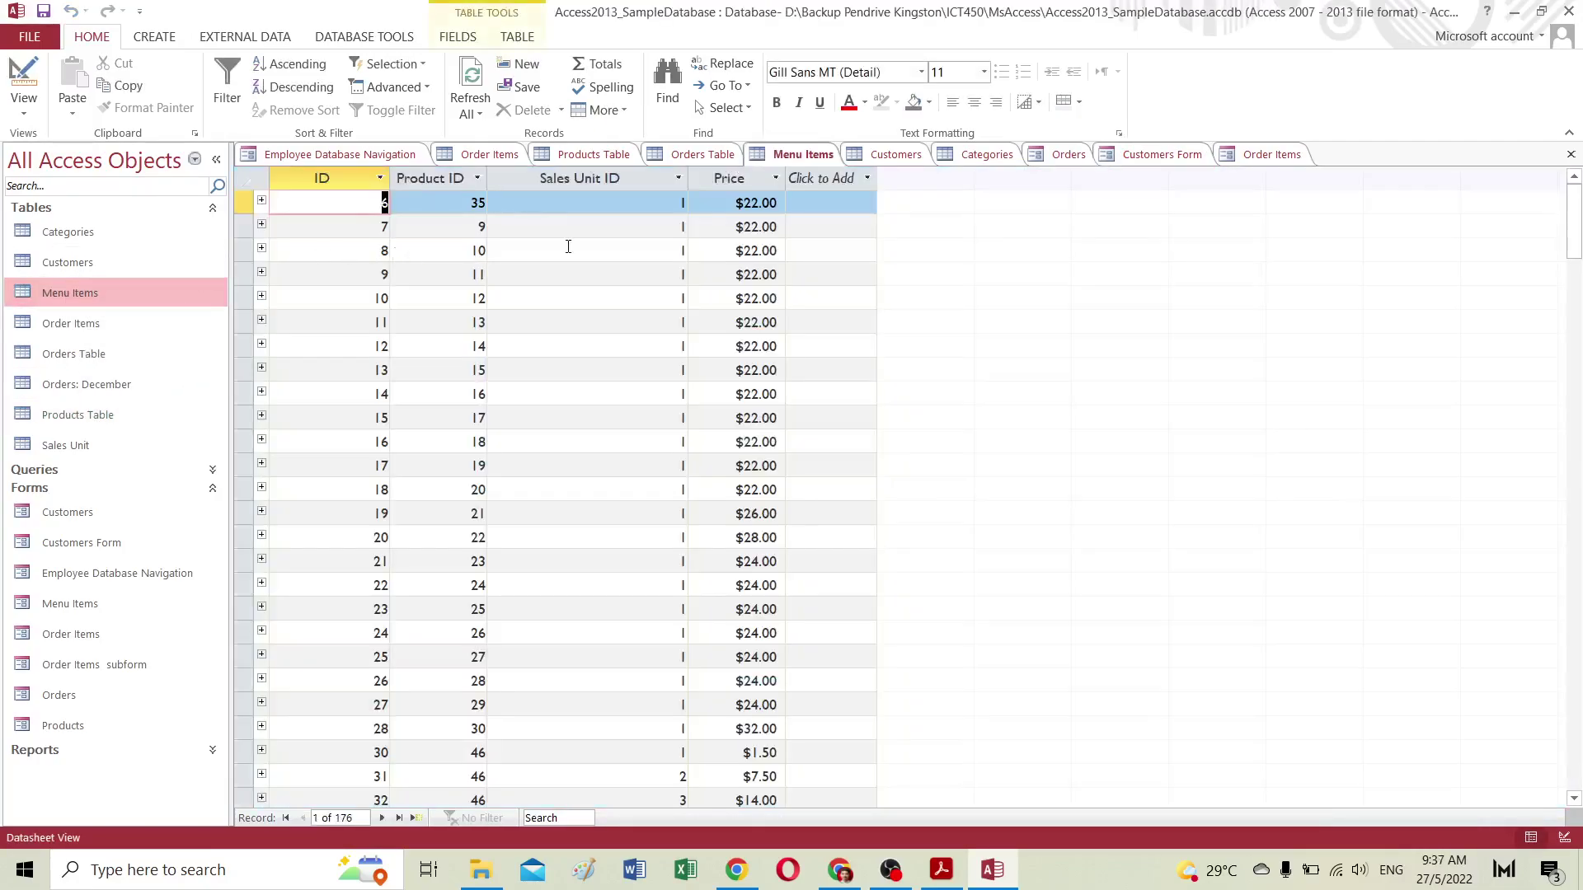
click(775, 178)
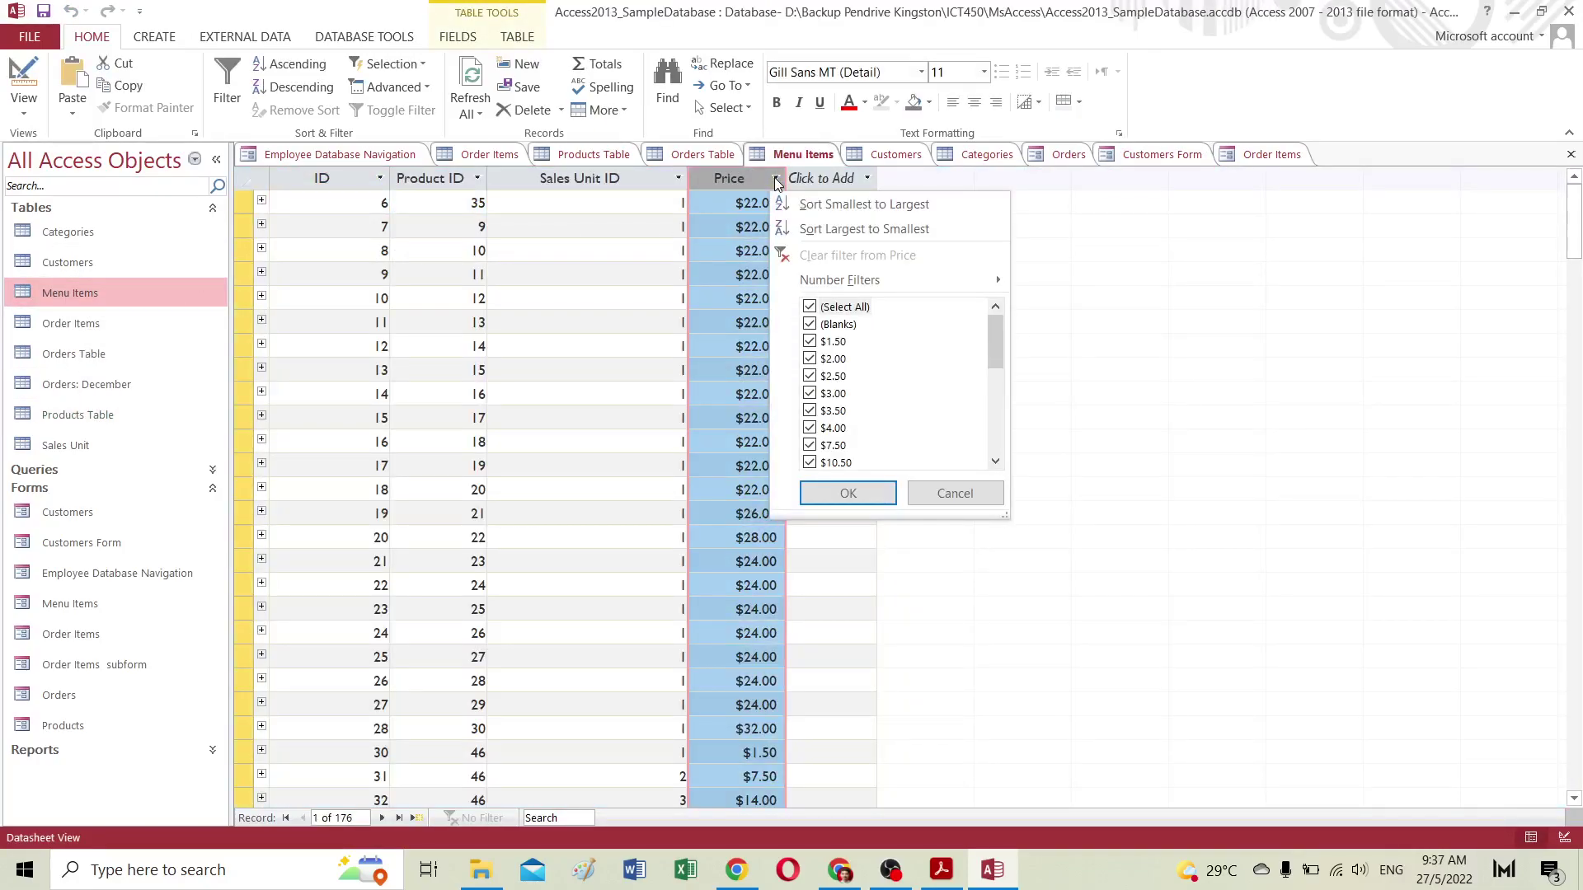
mouse_move(816, 283)
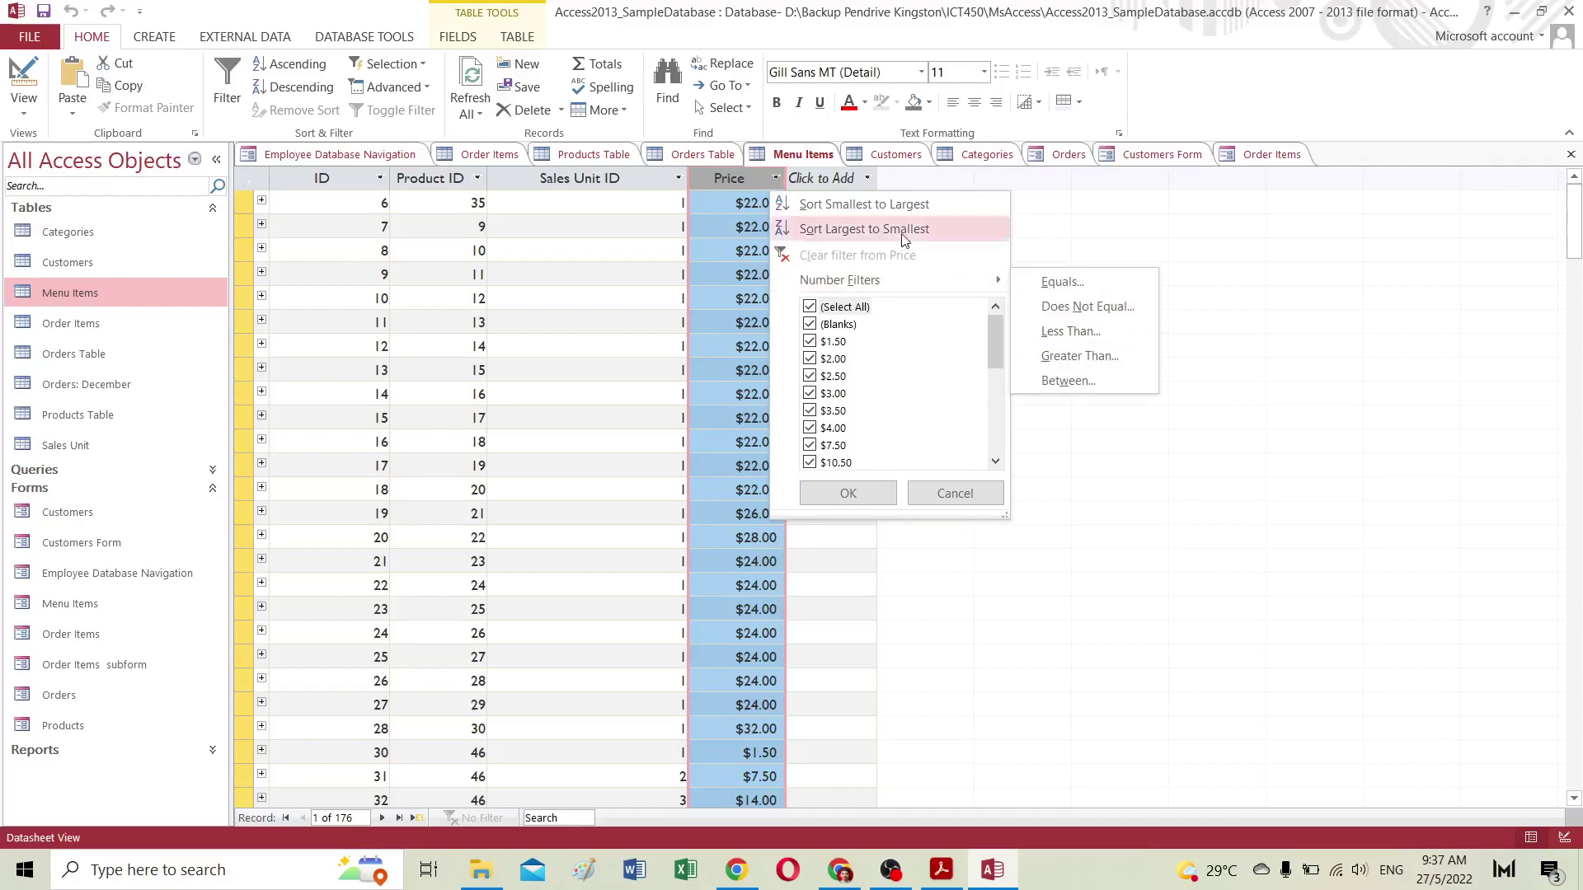
click(777, 178)
click(776, 178)
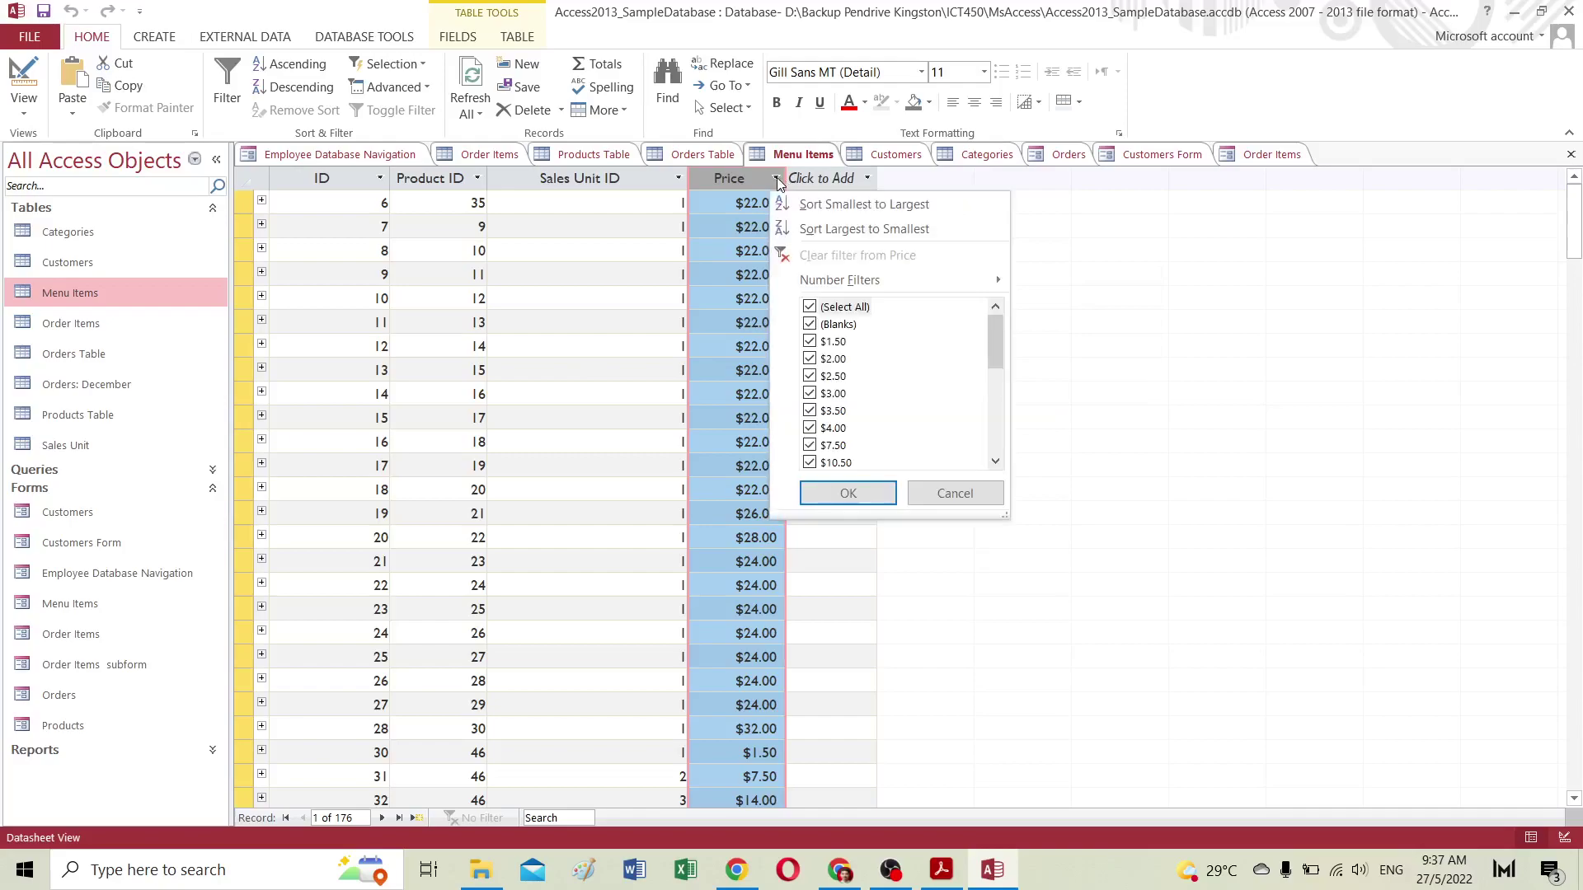
mouse_move(807, 280)
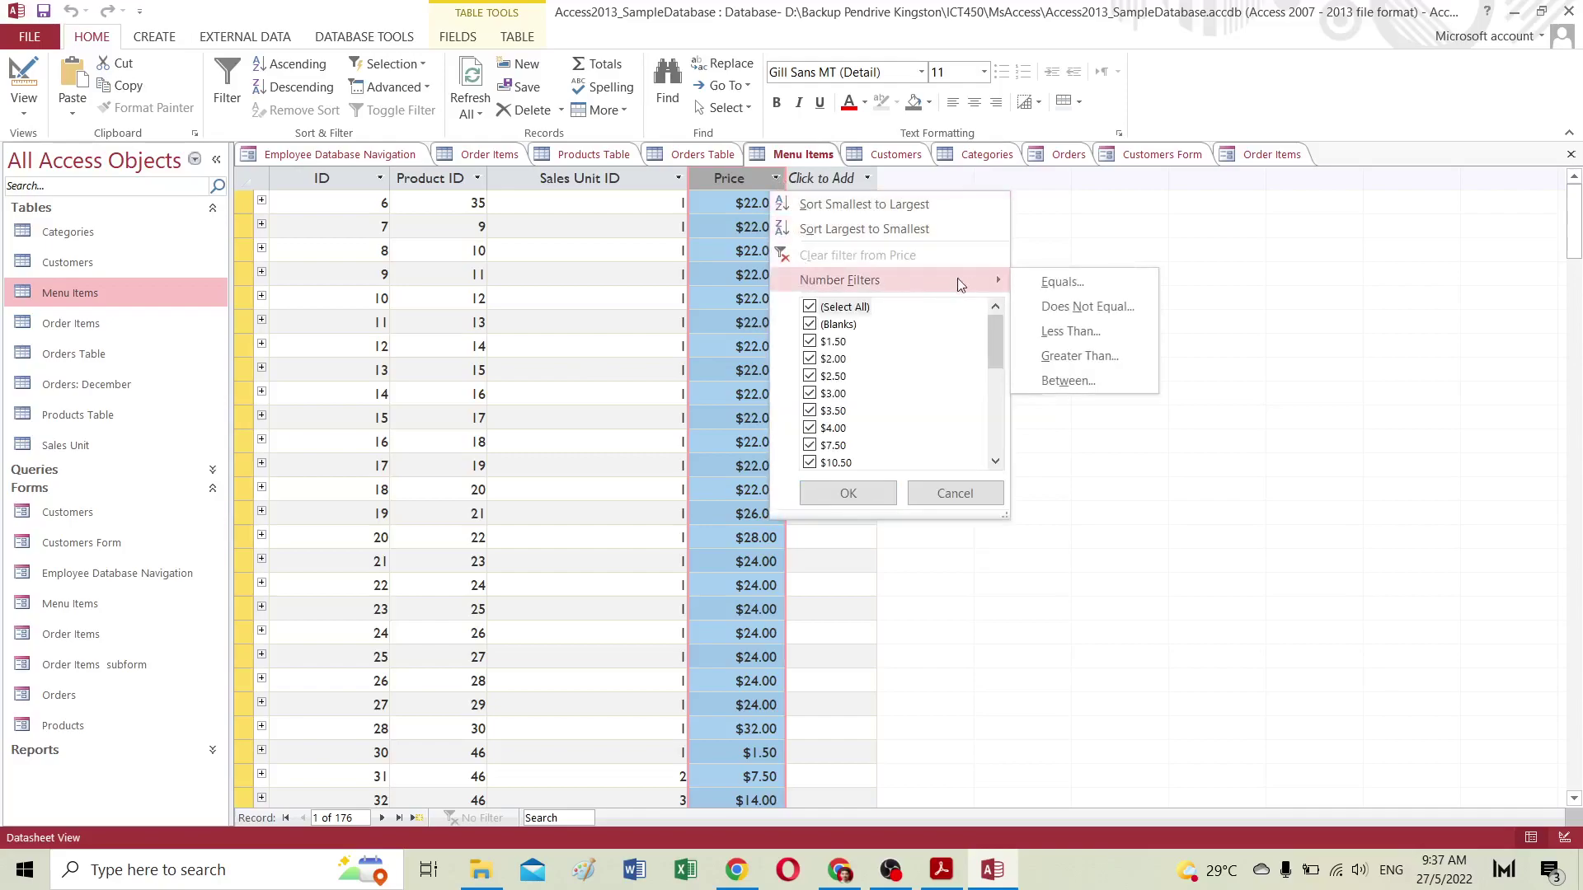
click(1060, 356)
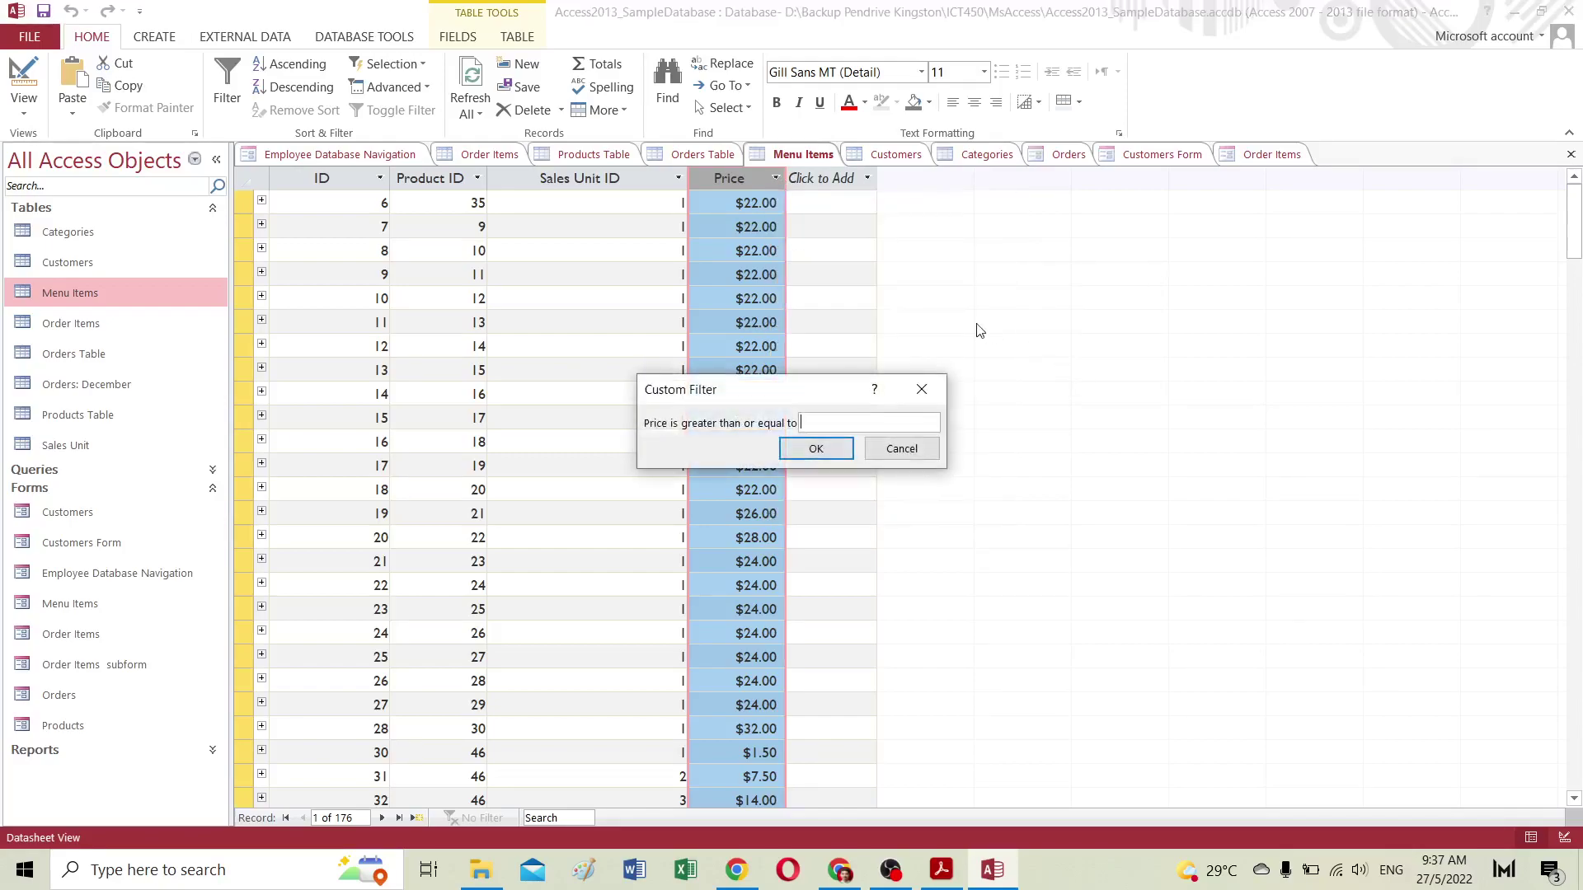
text(30)
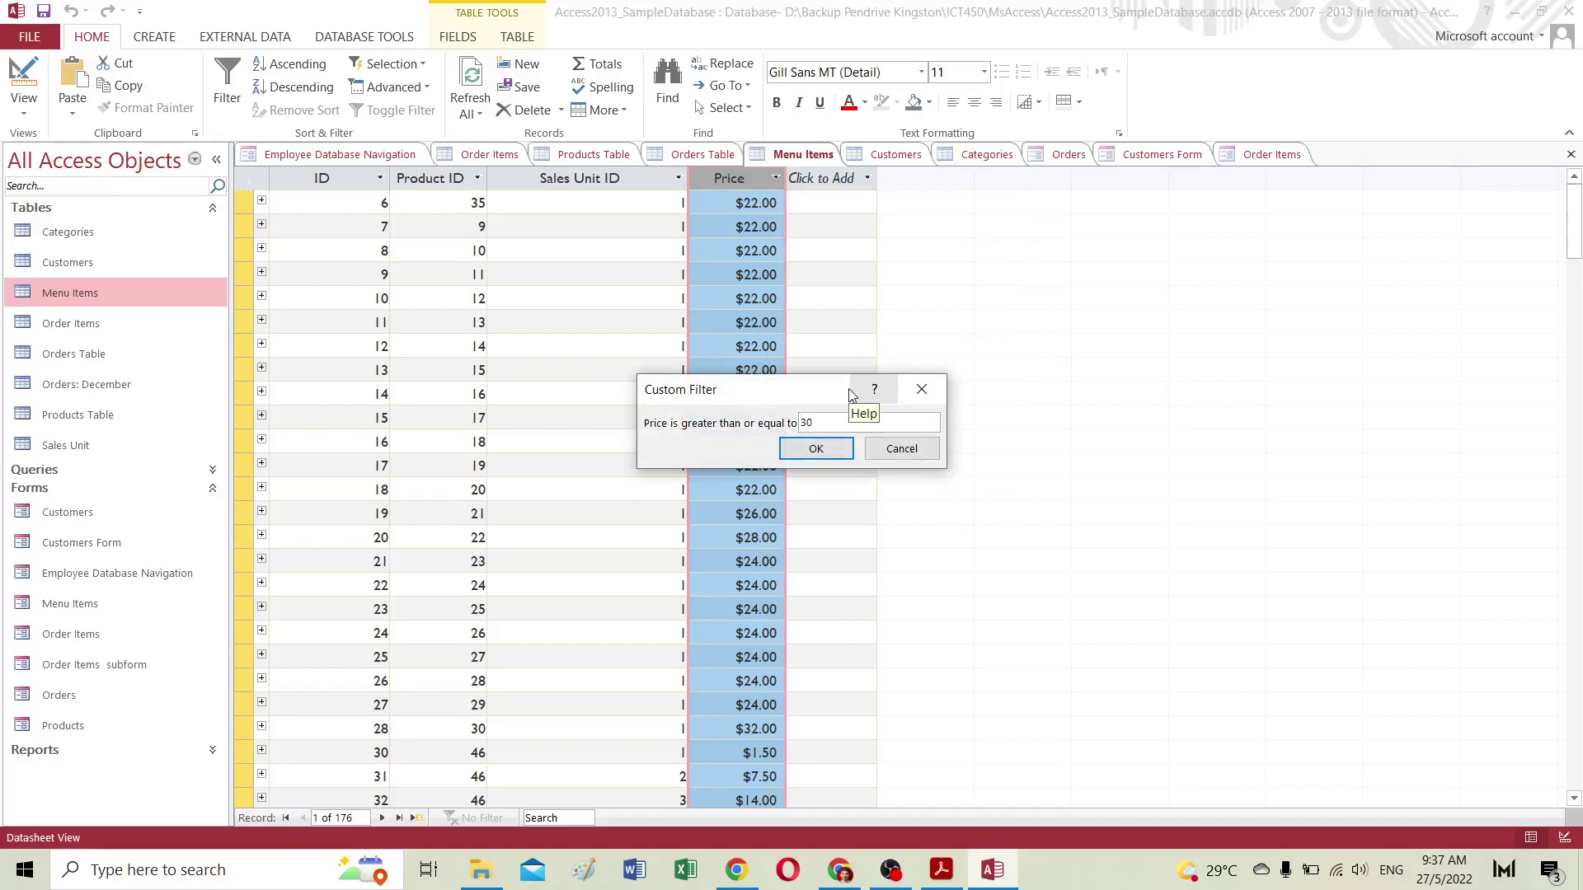
click(827, 452)
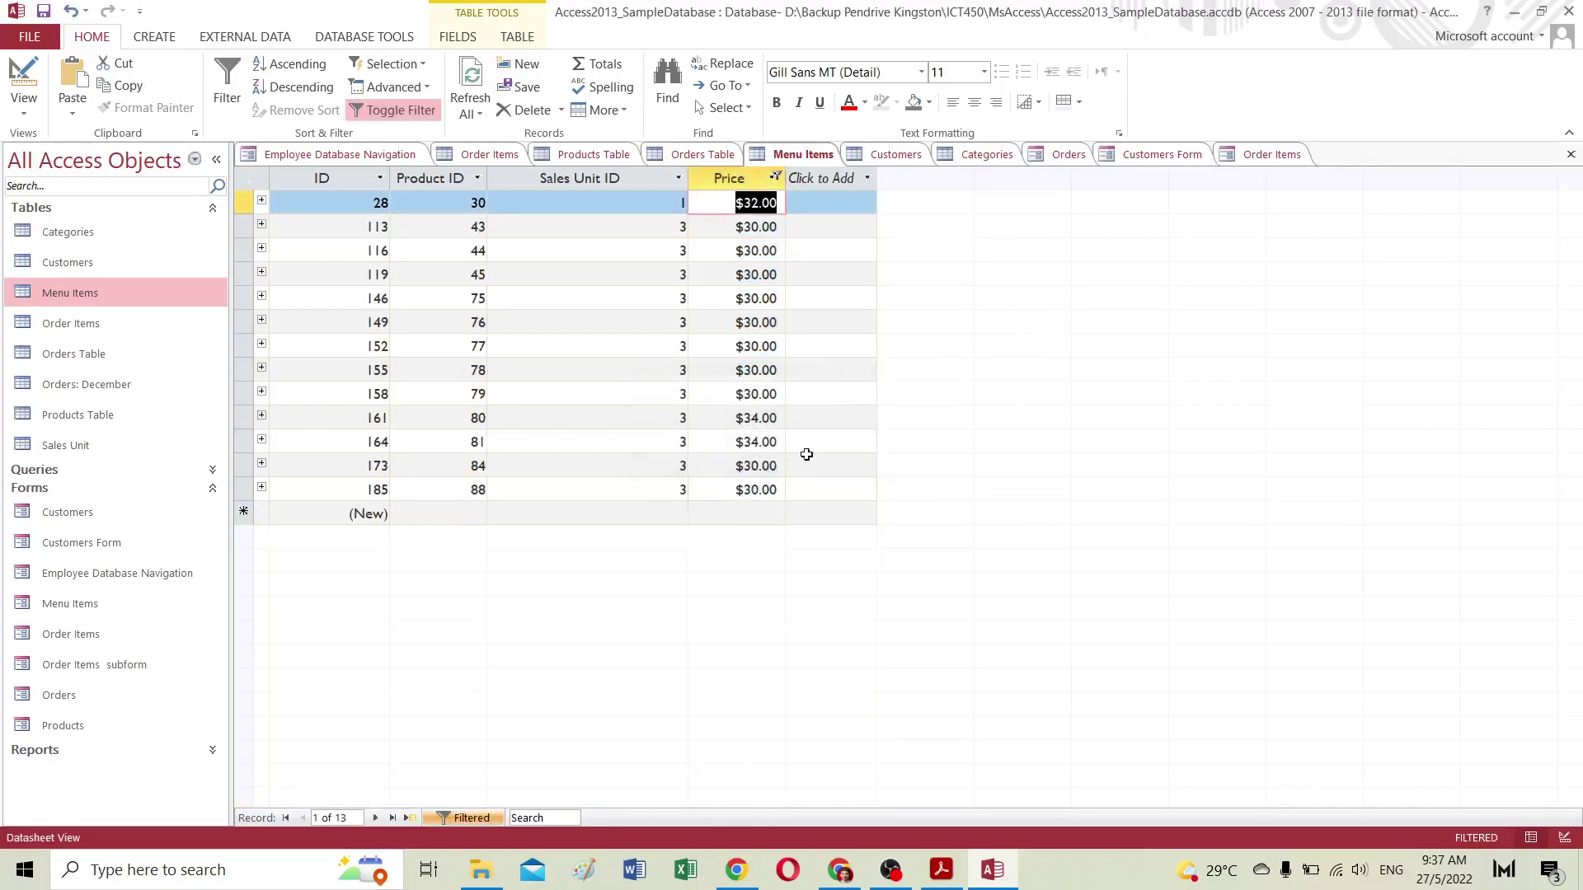
Step: Remove the price filter, then open the Products Table and the Orders: December query
click(329, 818)
click(766, 203)
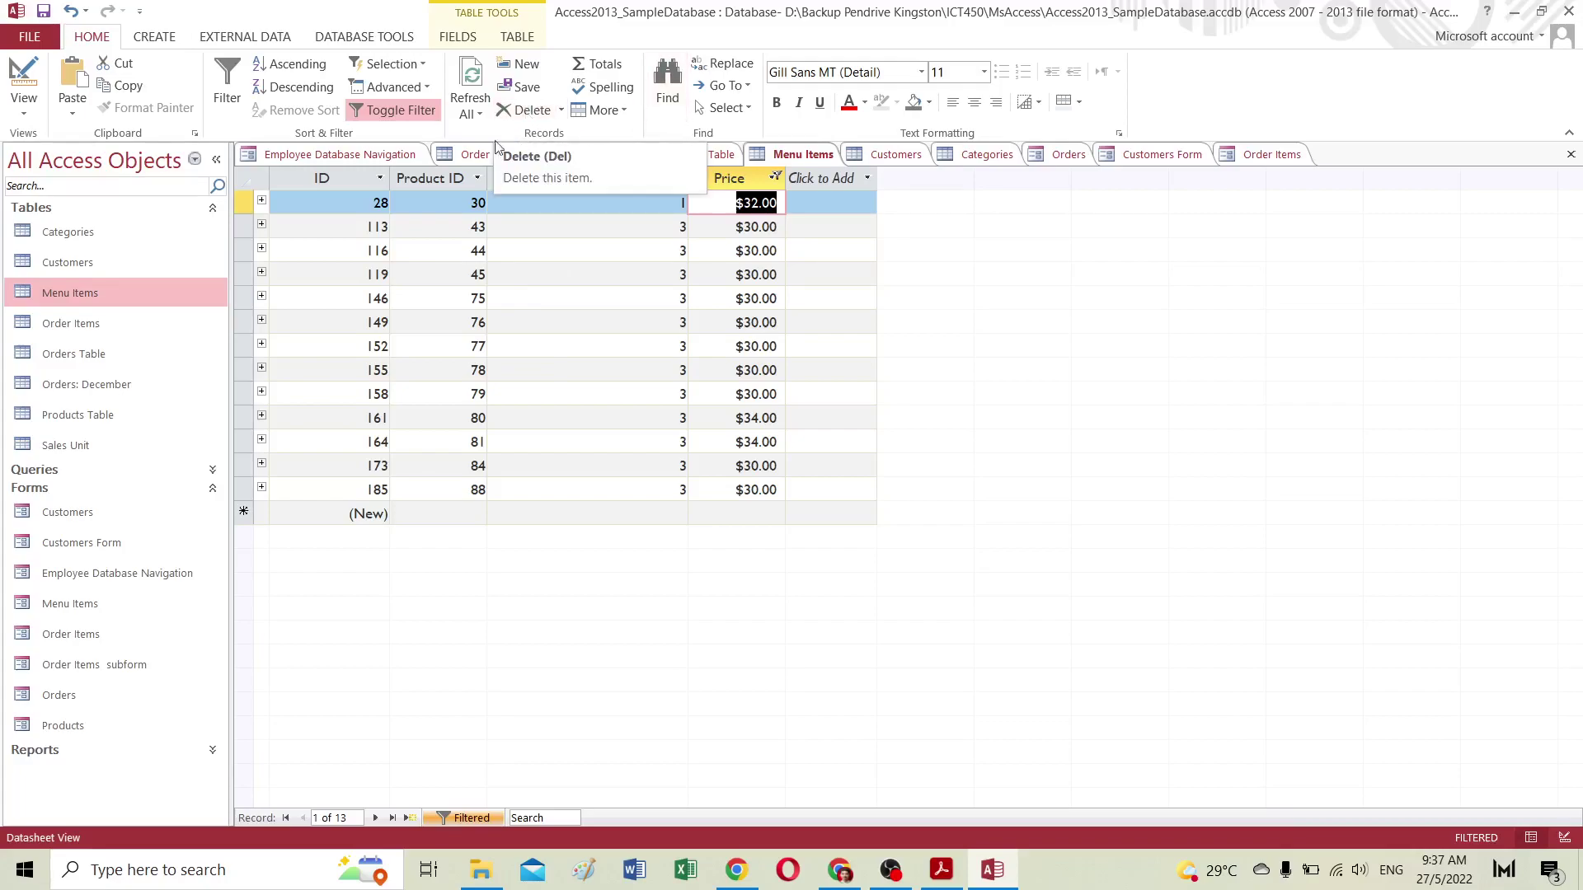
click(401, 109)
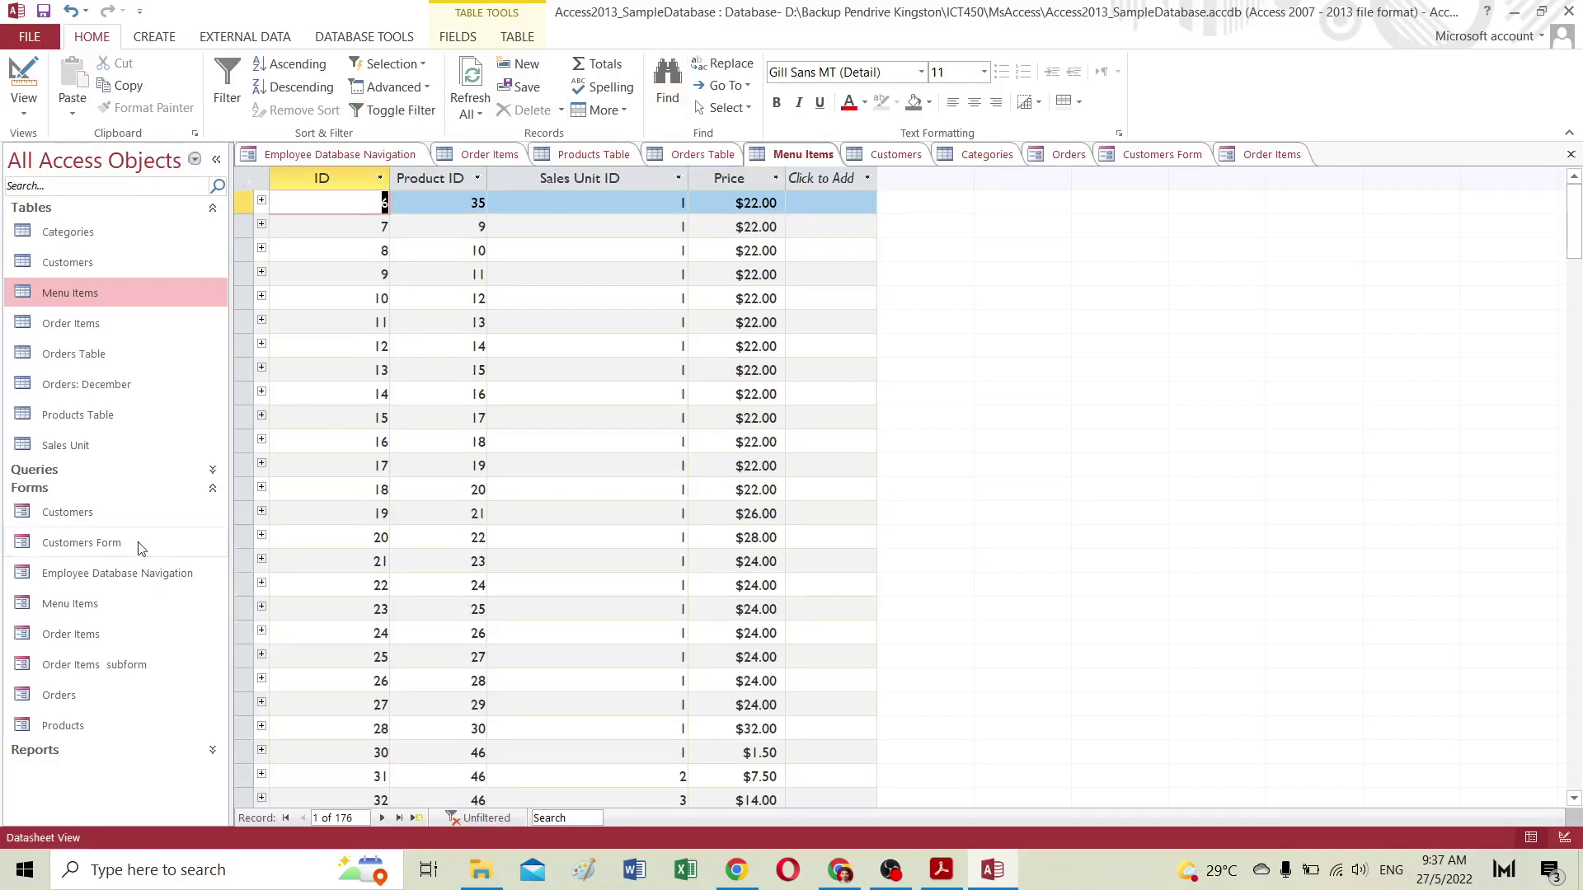
double_click(82, 414)
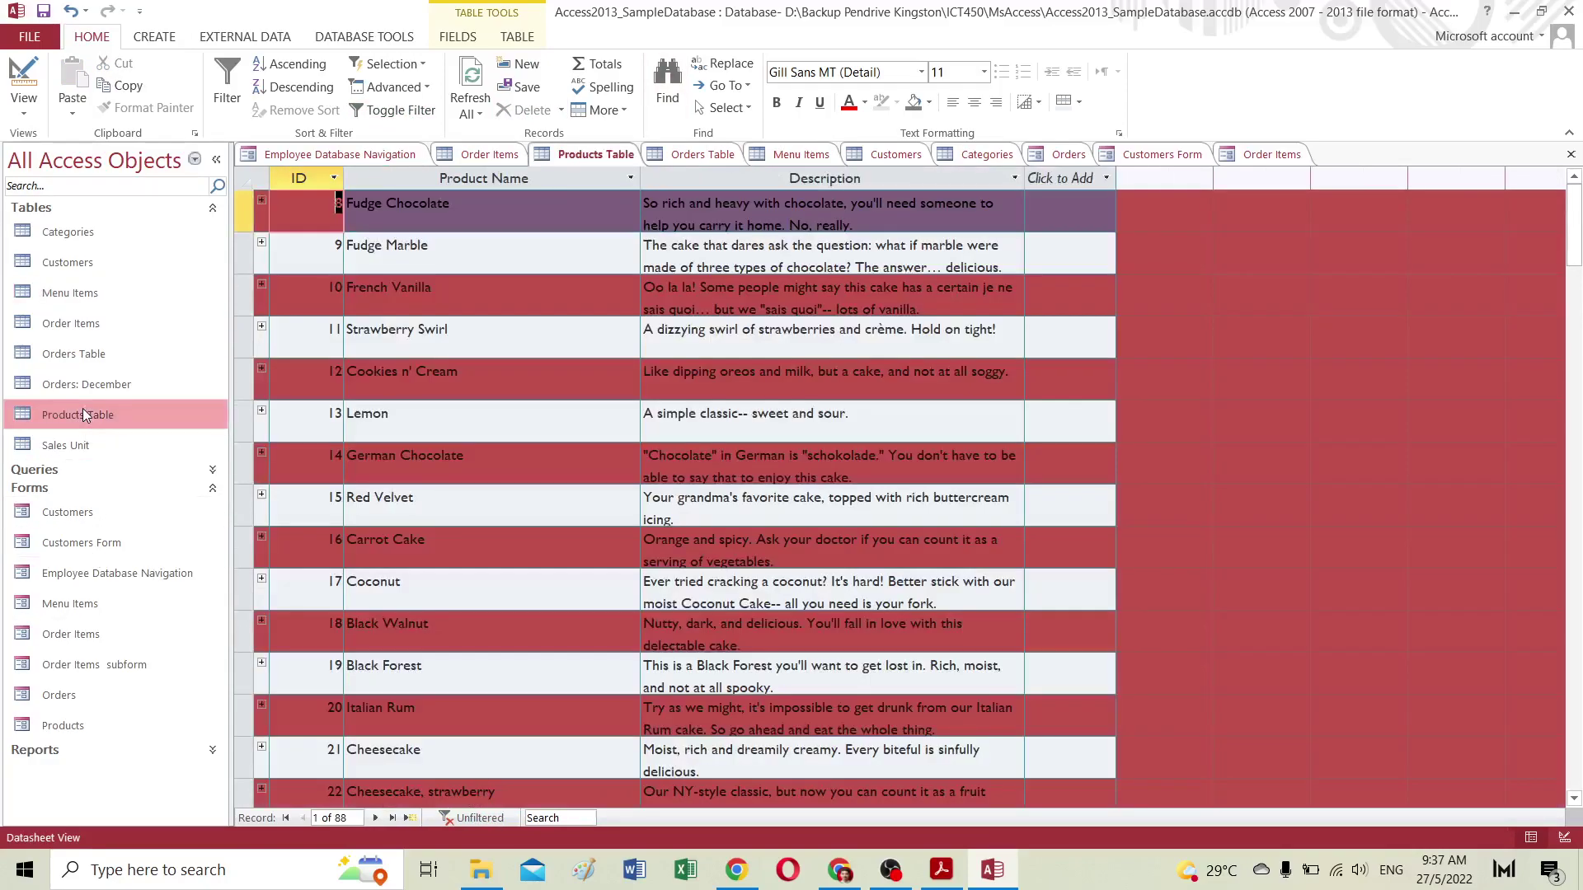
click(91, 396)
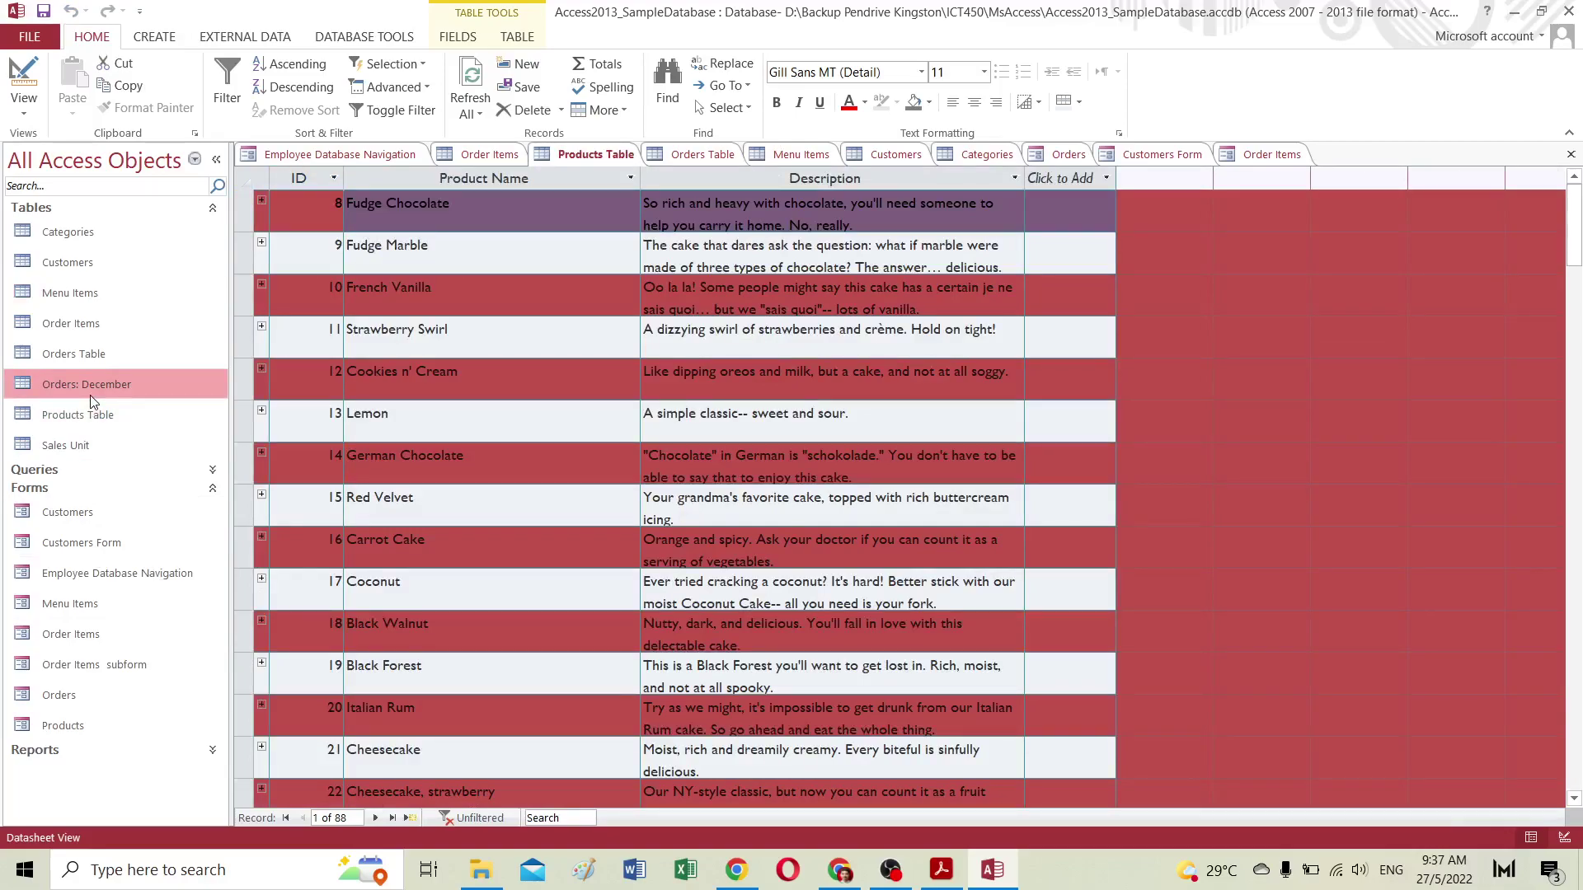
double_click(92, 384)
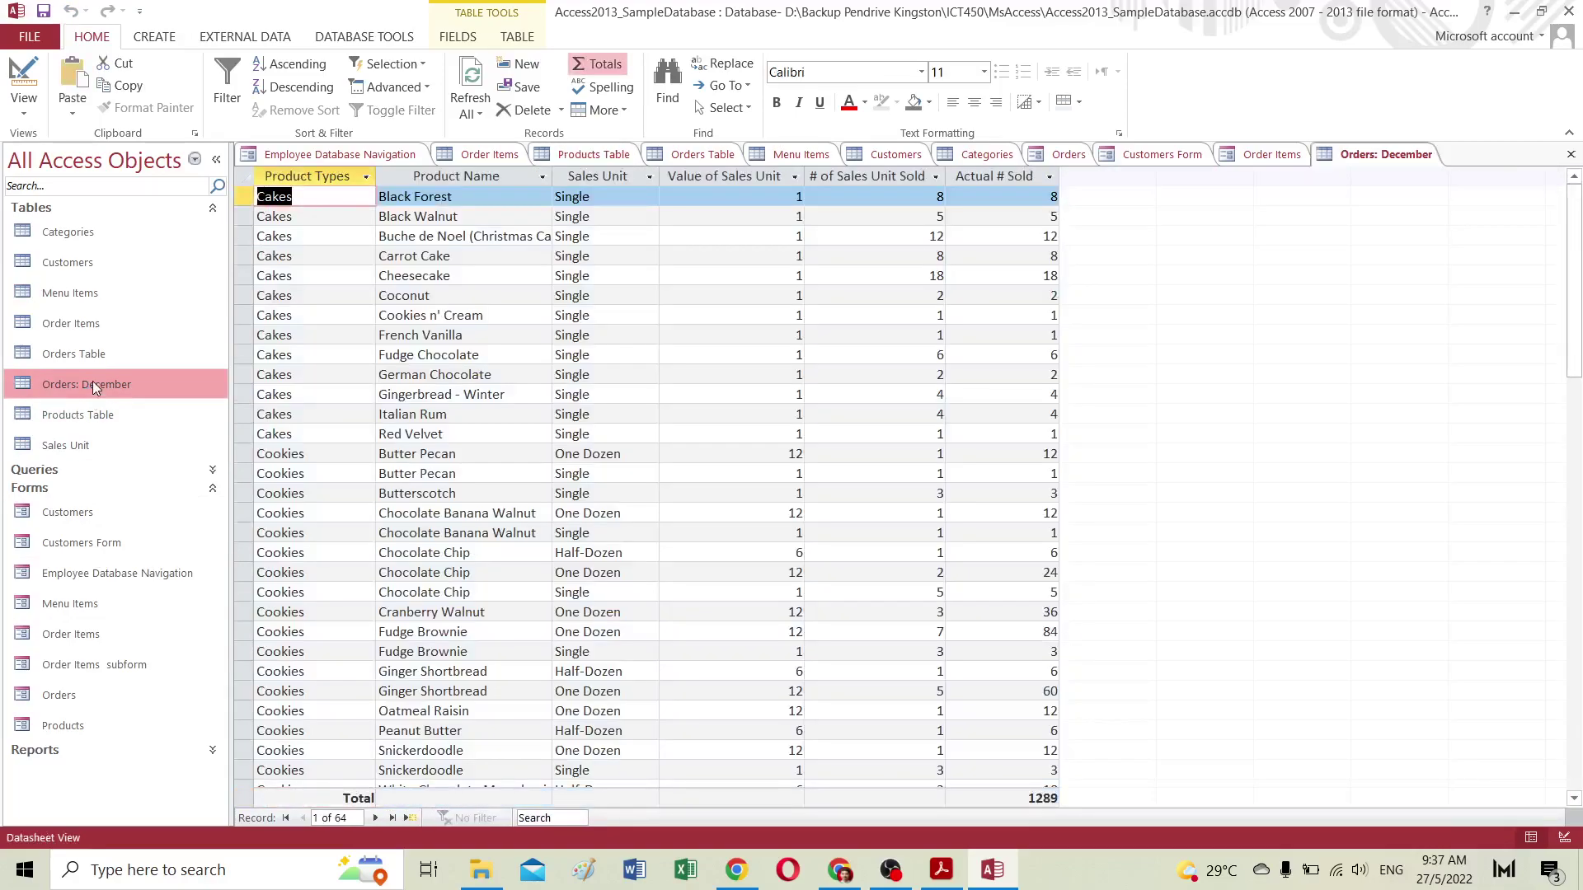
double_click(87, 353)
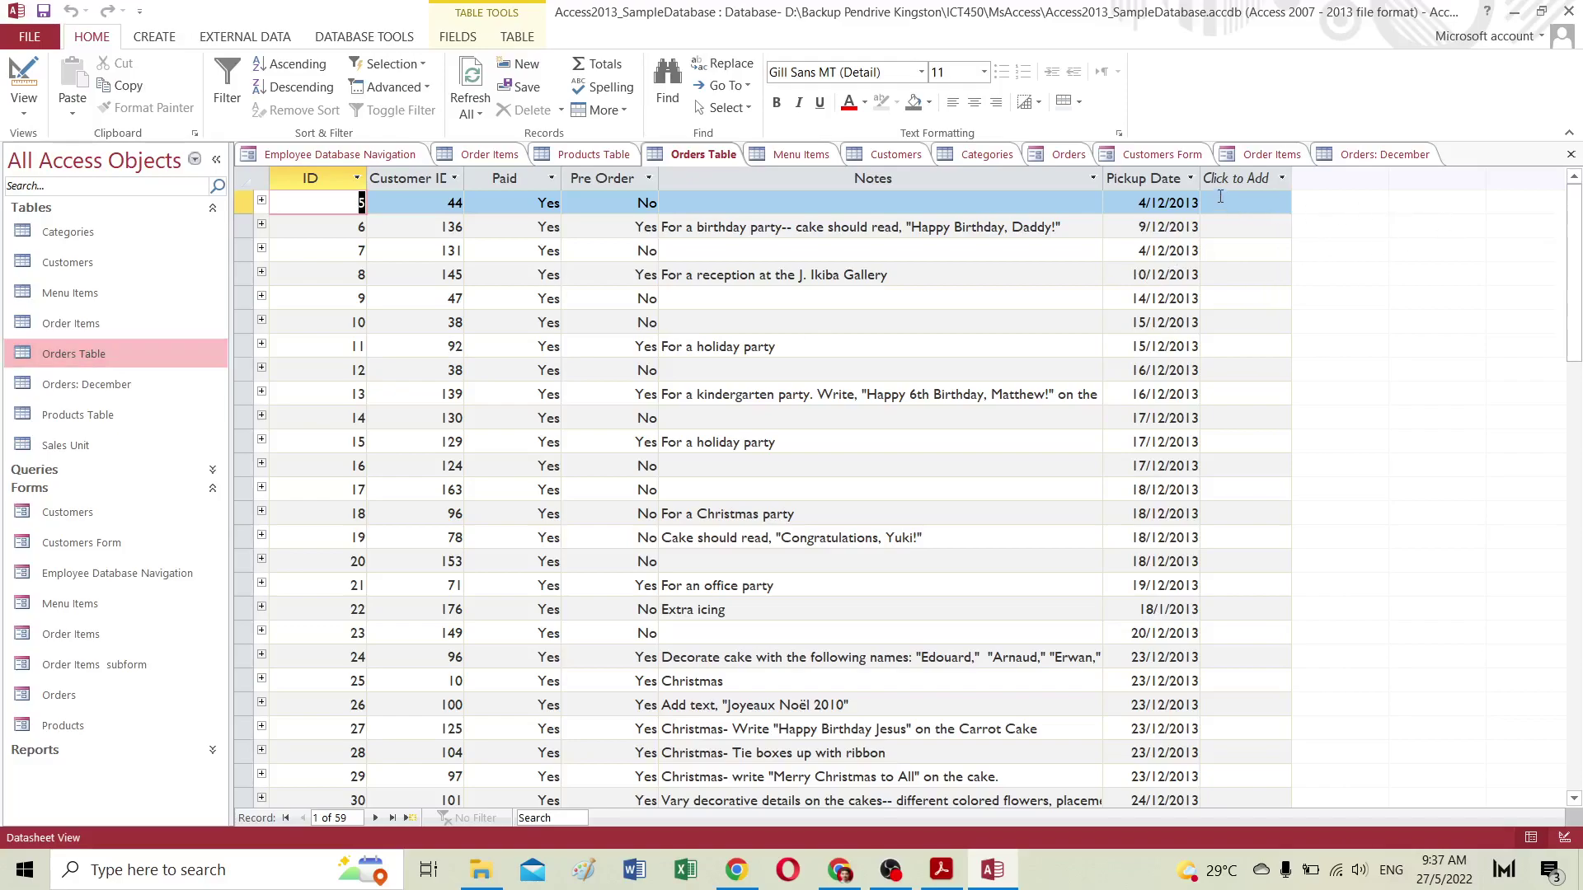
click(1191, 178)
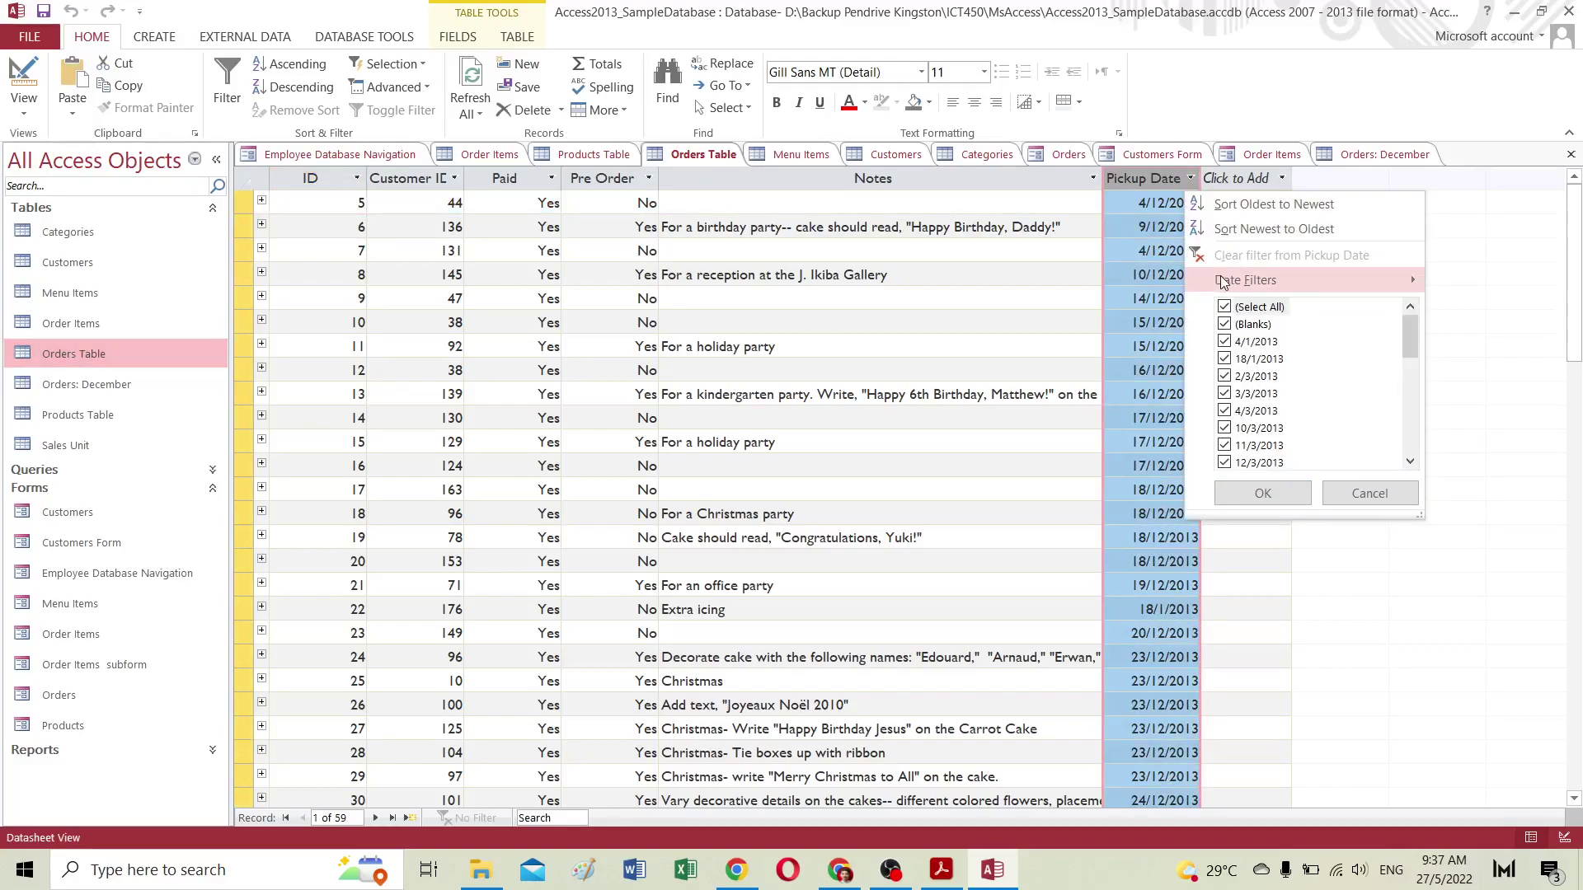
mouse_move(1224, 282)
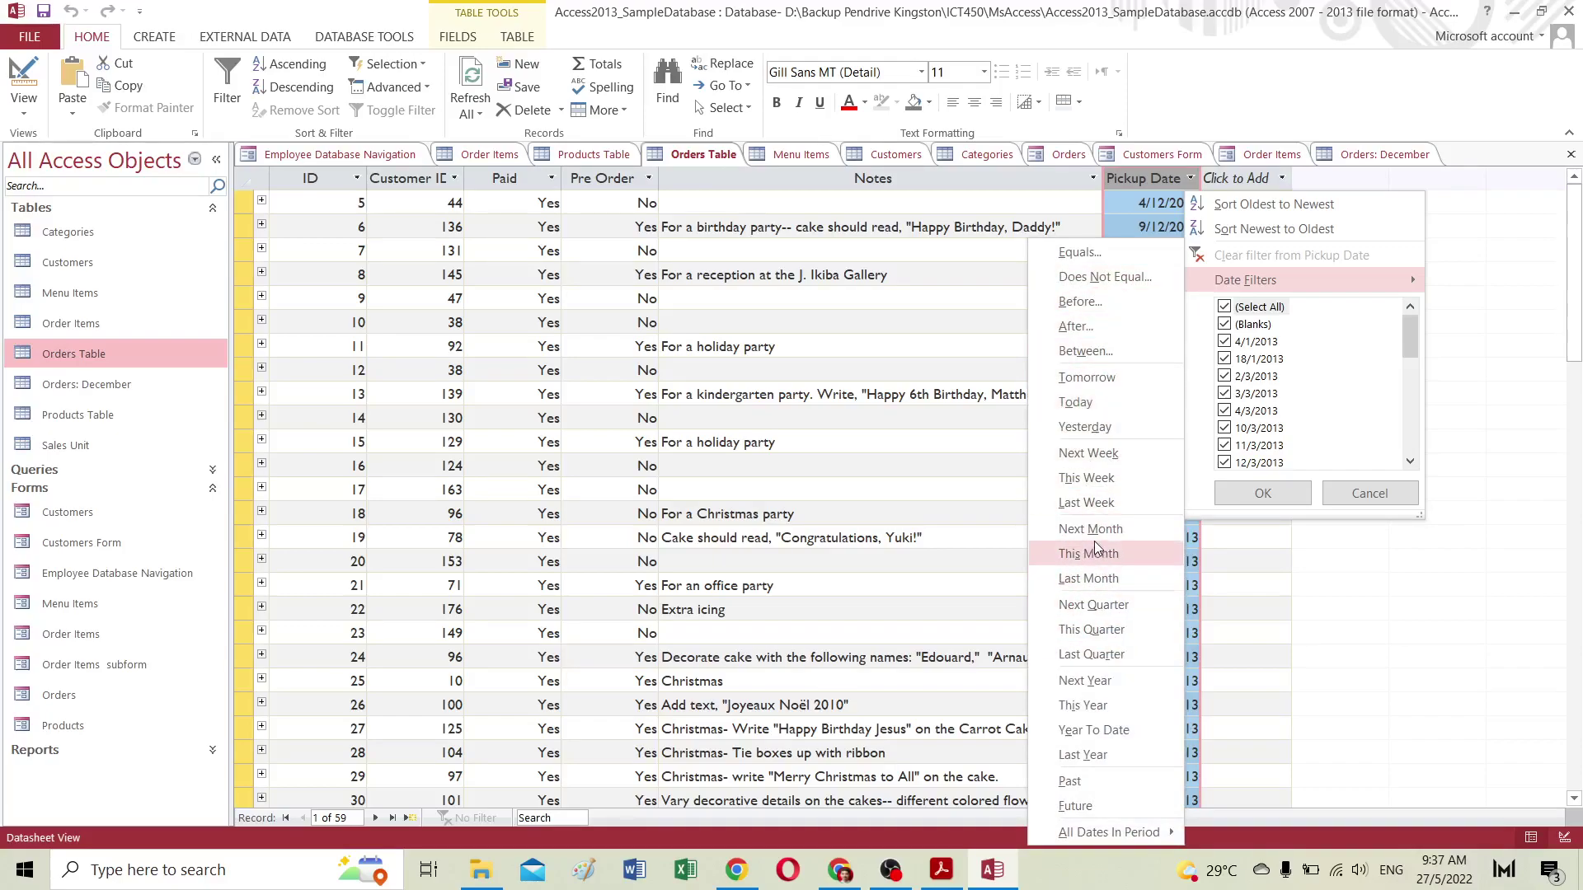
mouse_move(1105, 831)
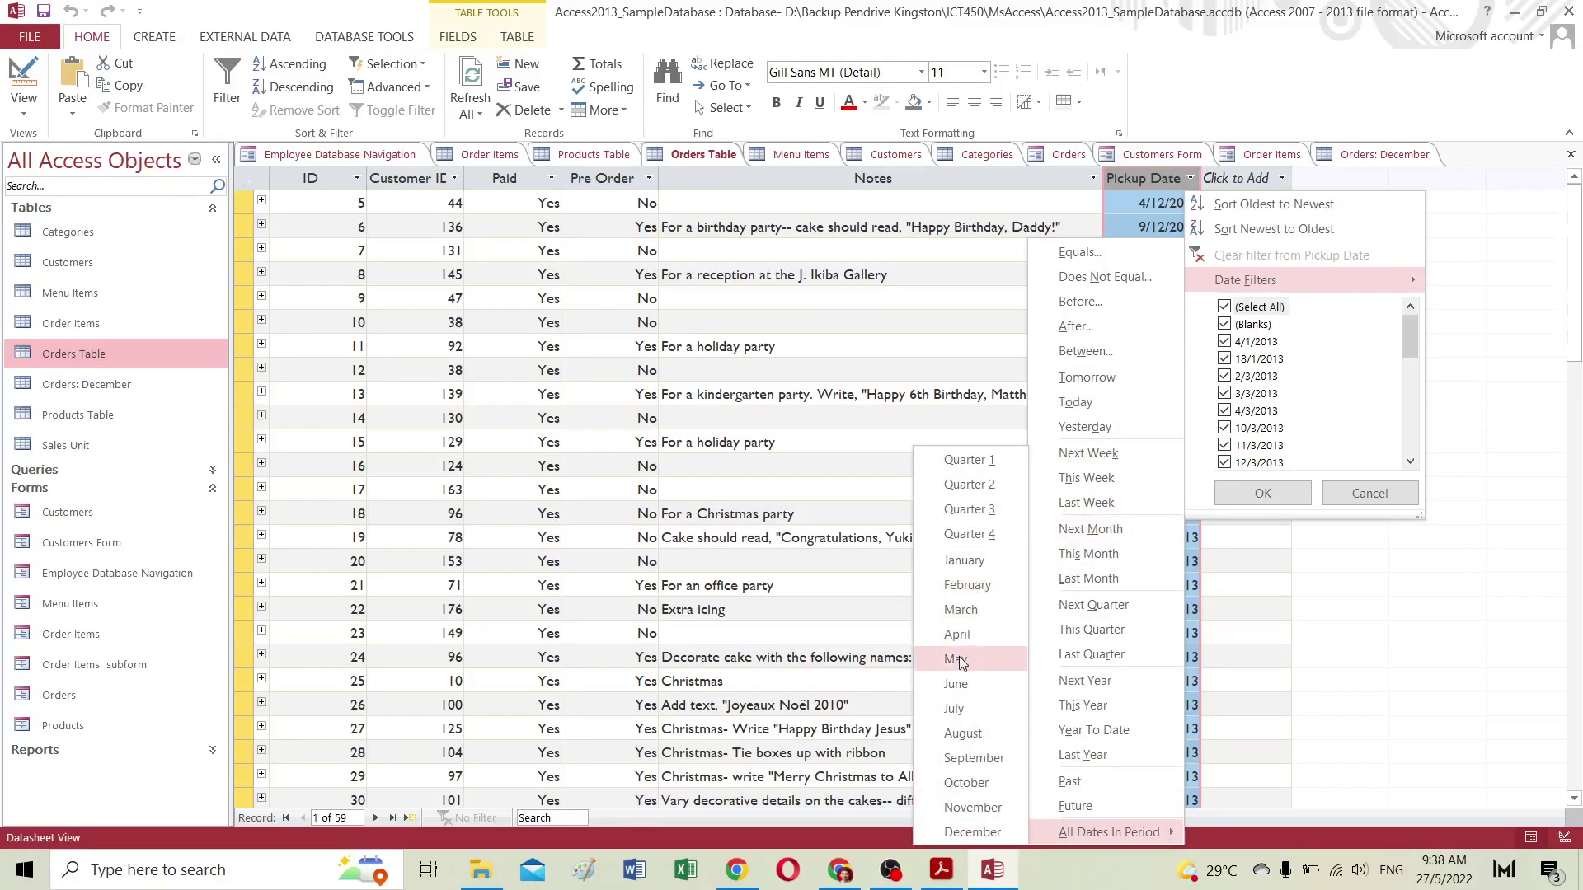
click(961, 658)
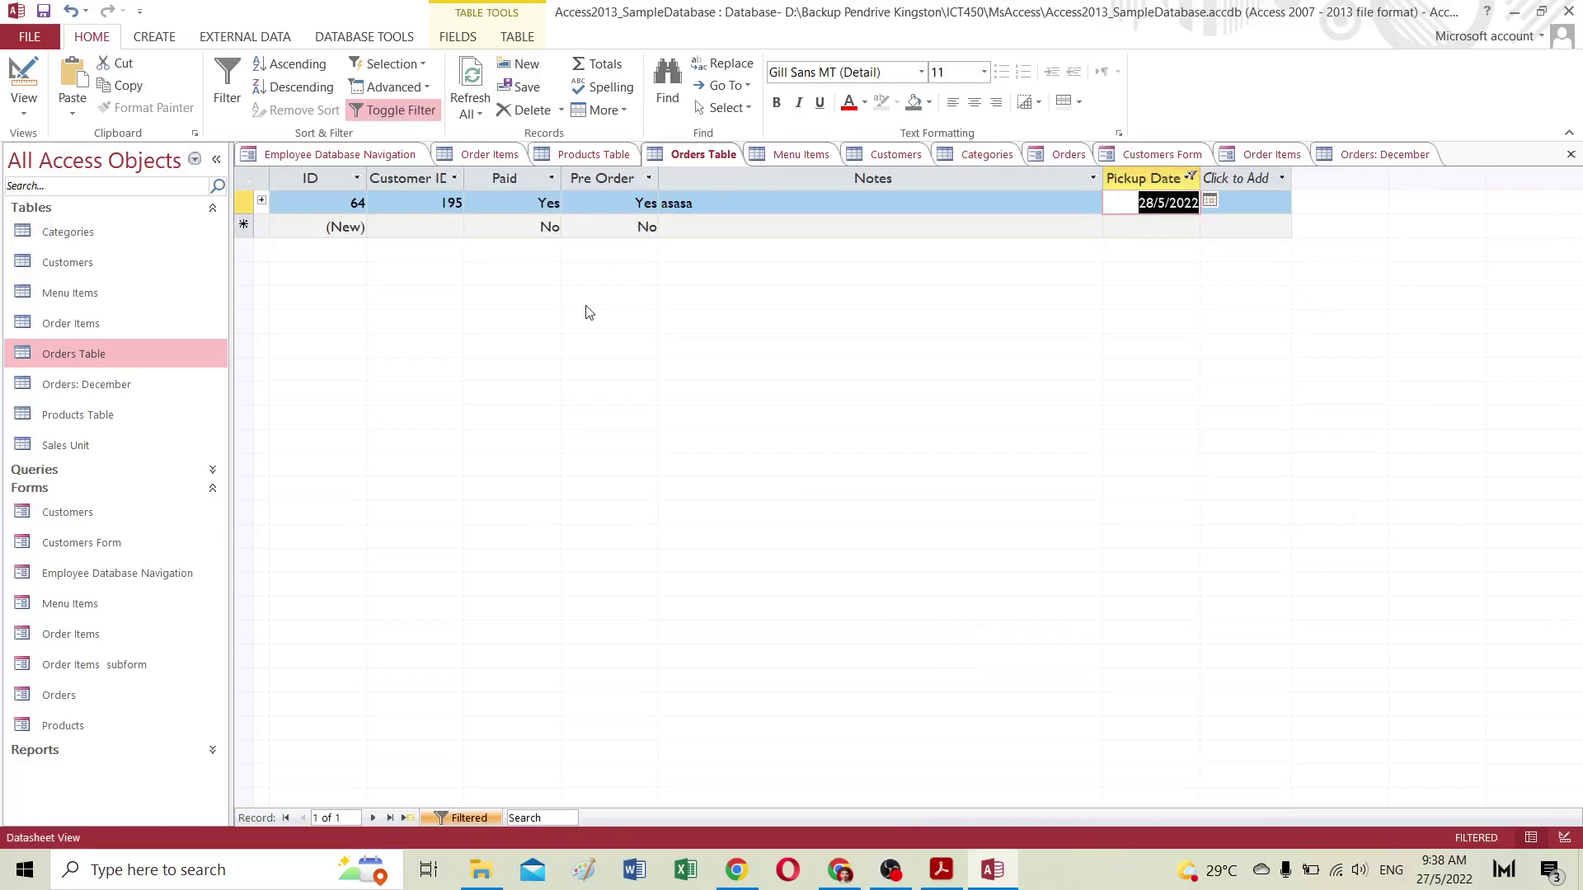
double_click(332, 205)
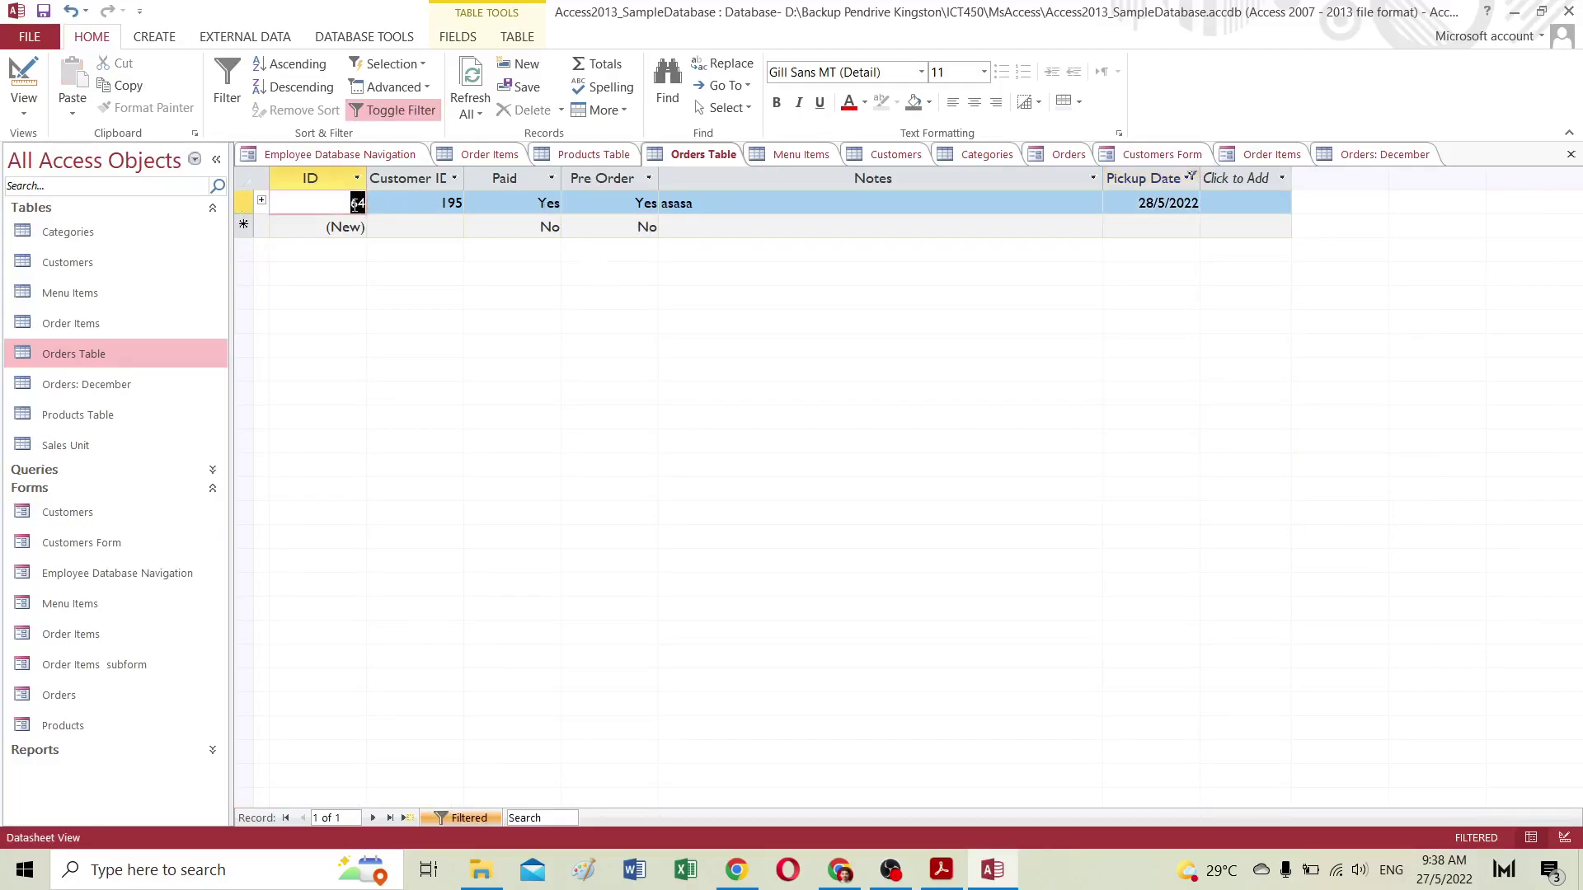
drag(1133, 201, 1195, 207)
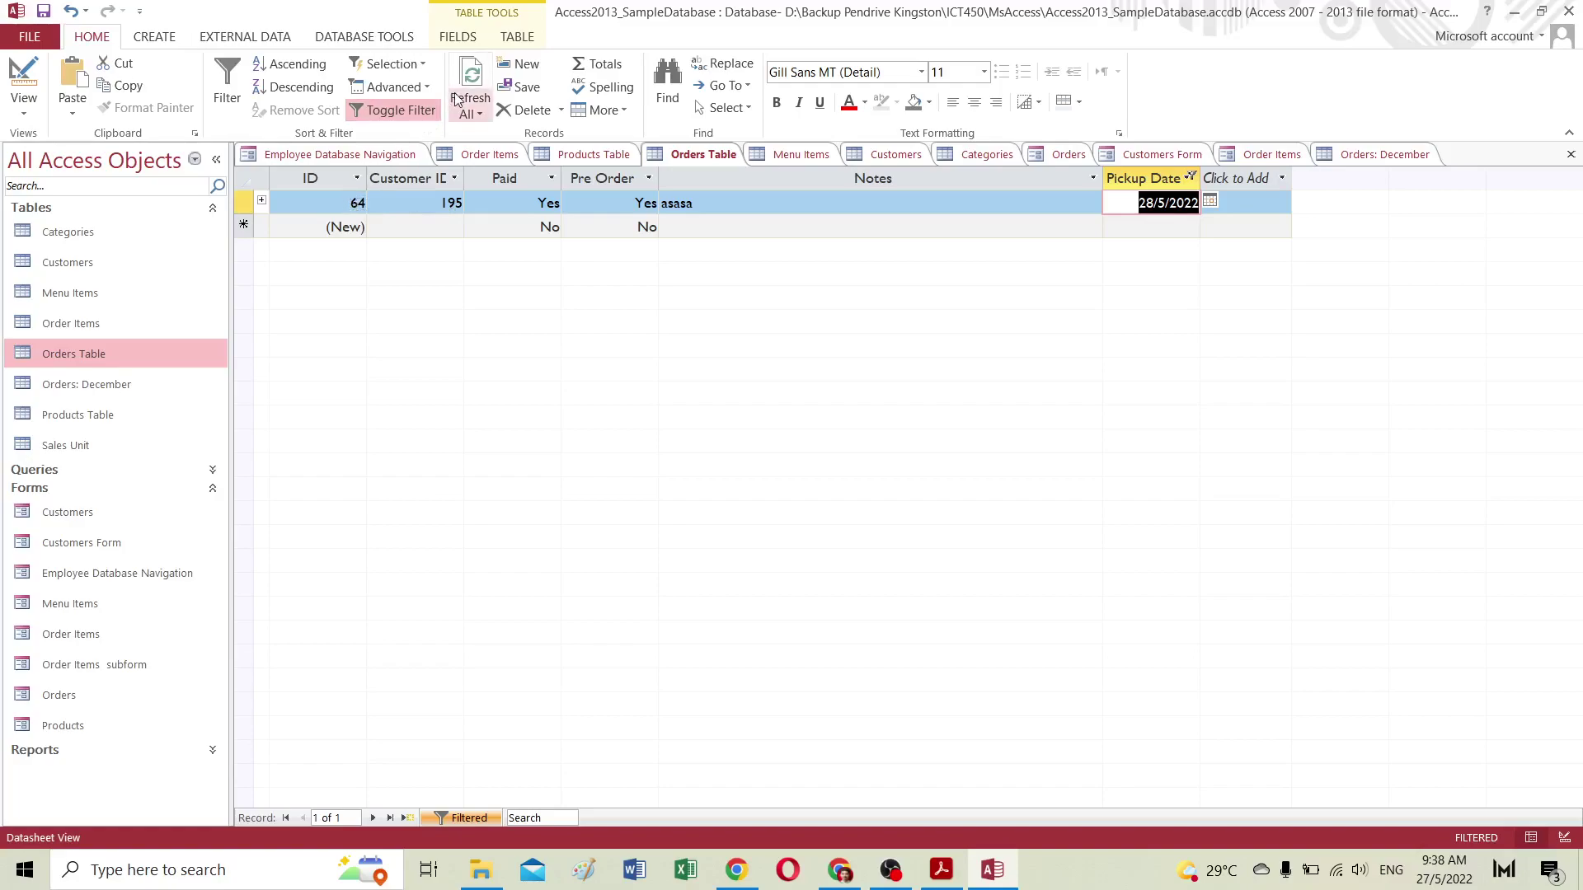
click(358, 201)
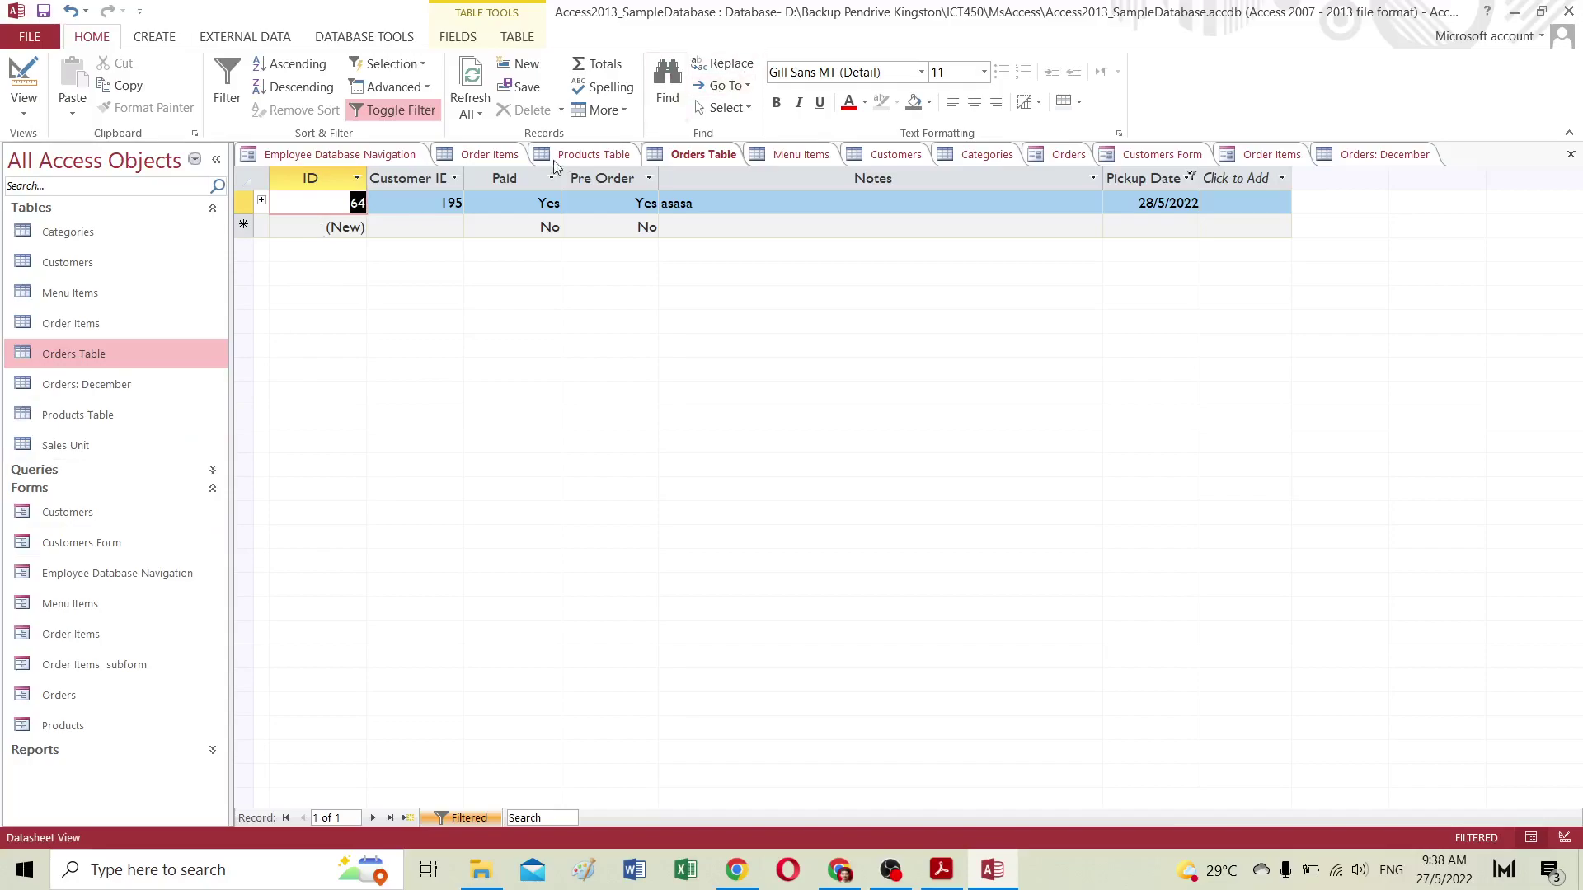
click(475, 111)
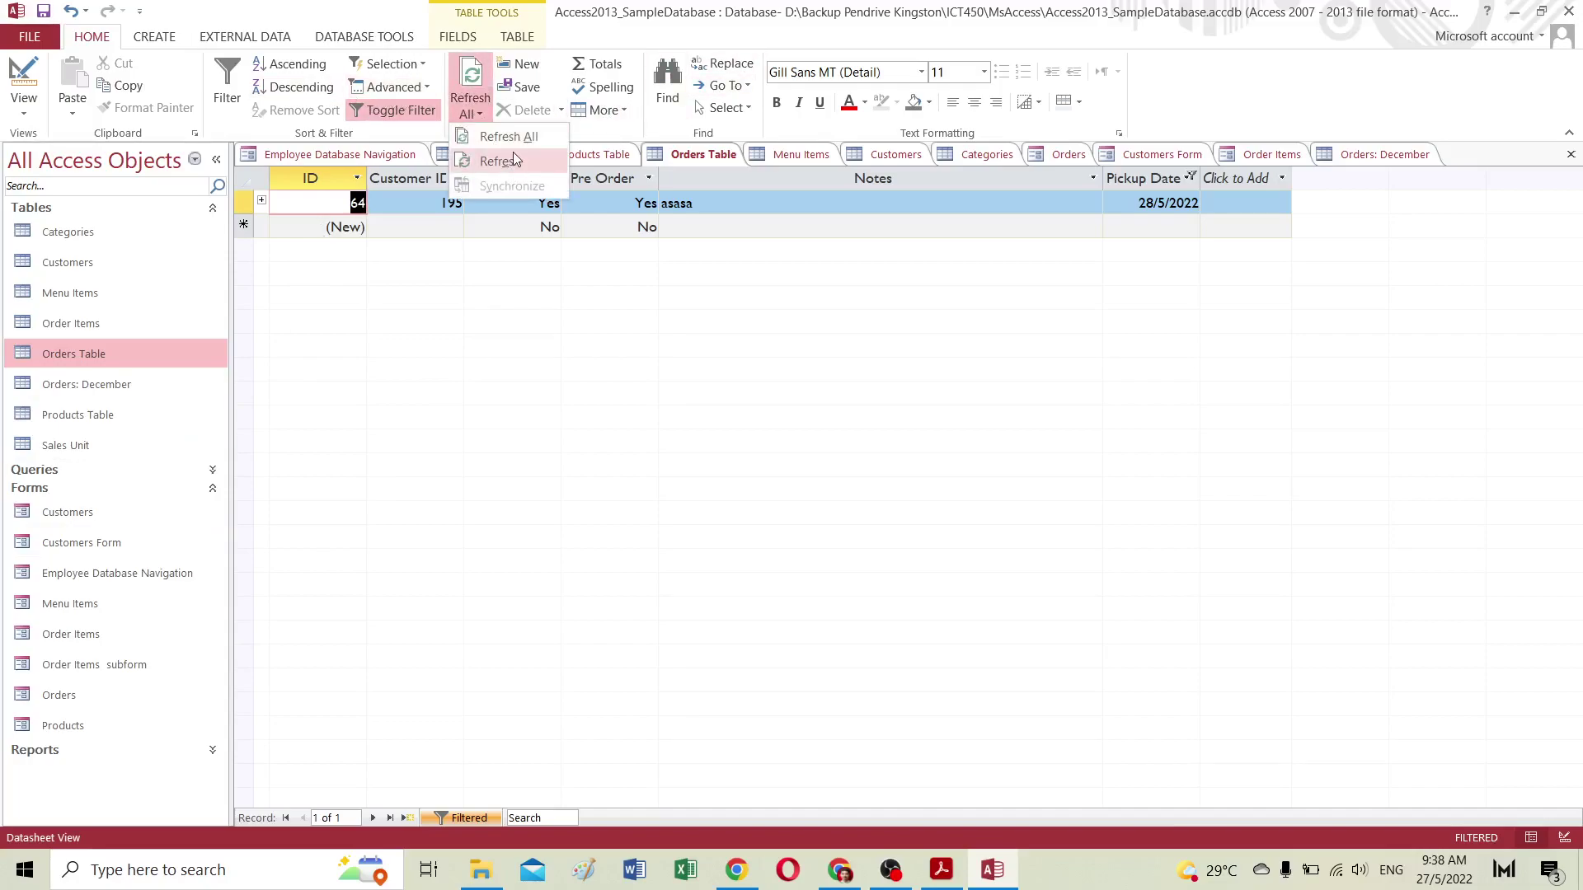
click(637, 287)
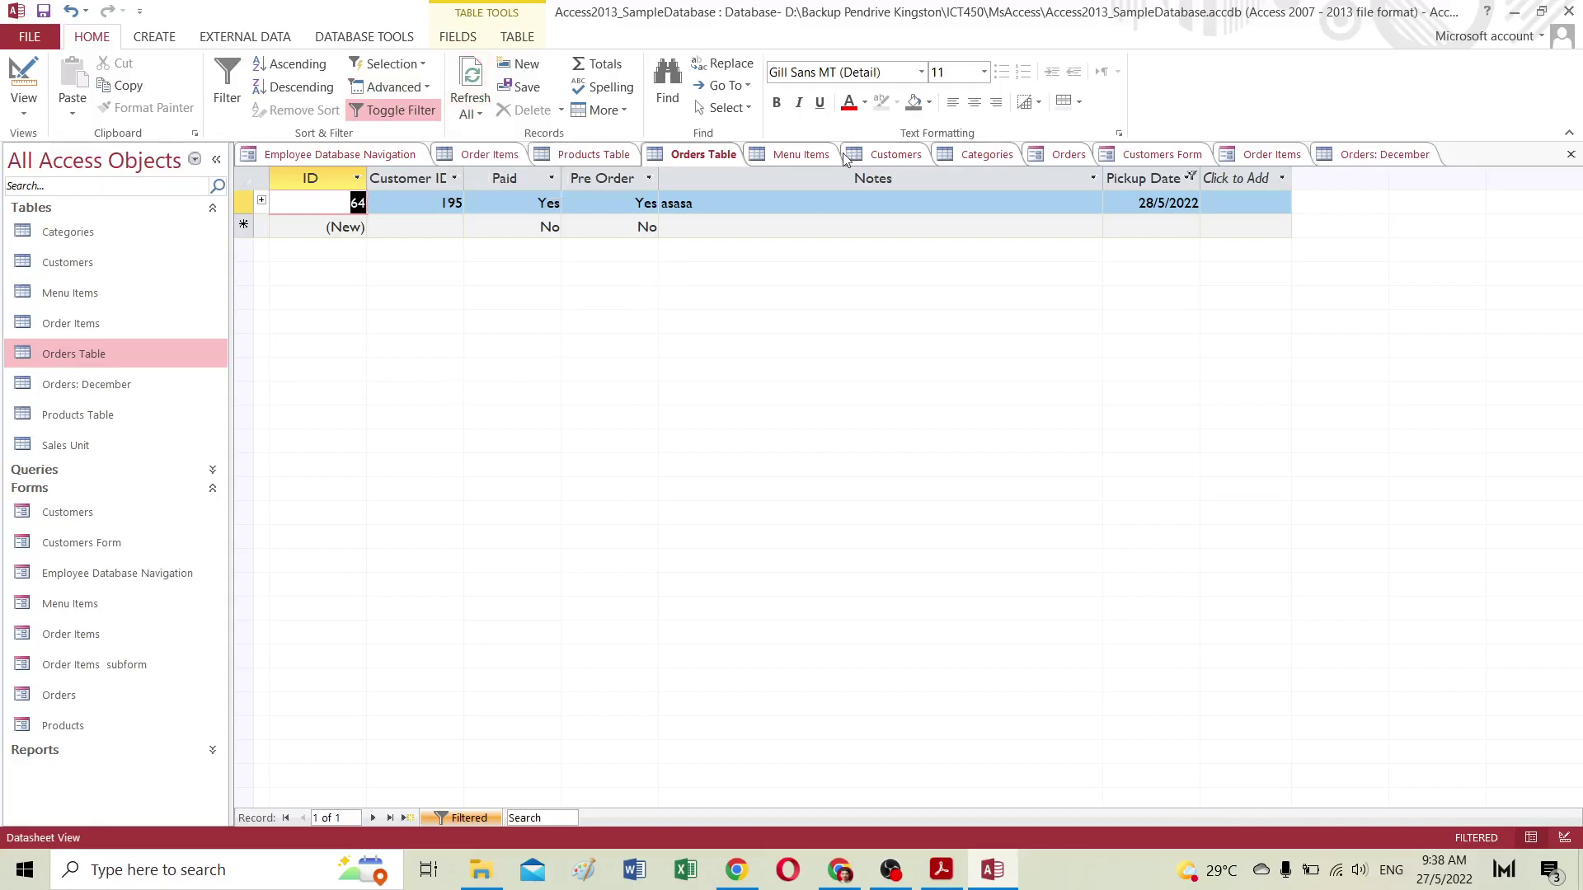
Step: Filter Menu Items on Product ID so only IDs 10 and 12 remain
click(768, 155)
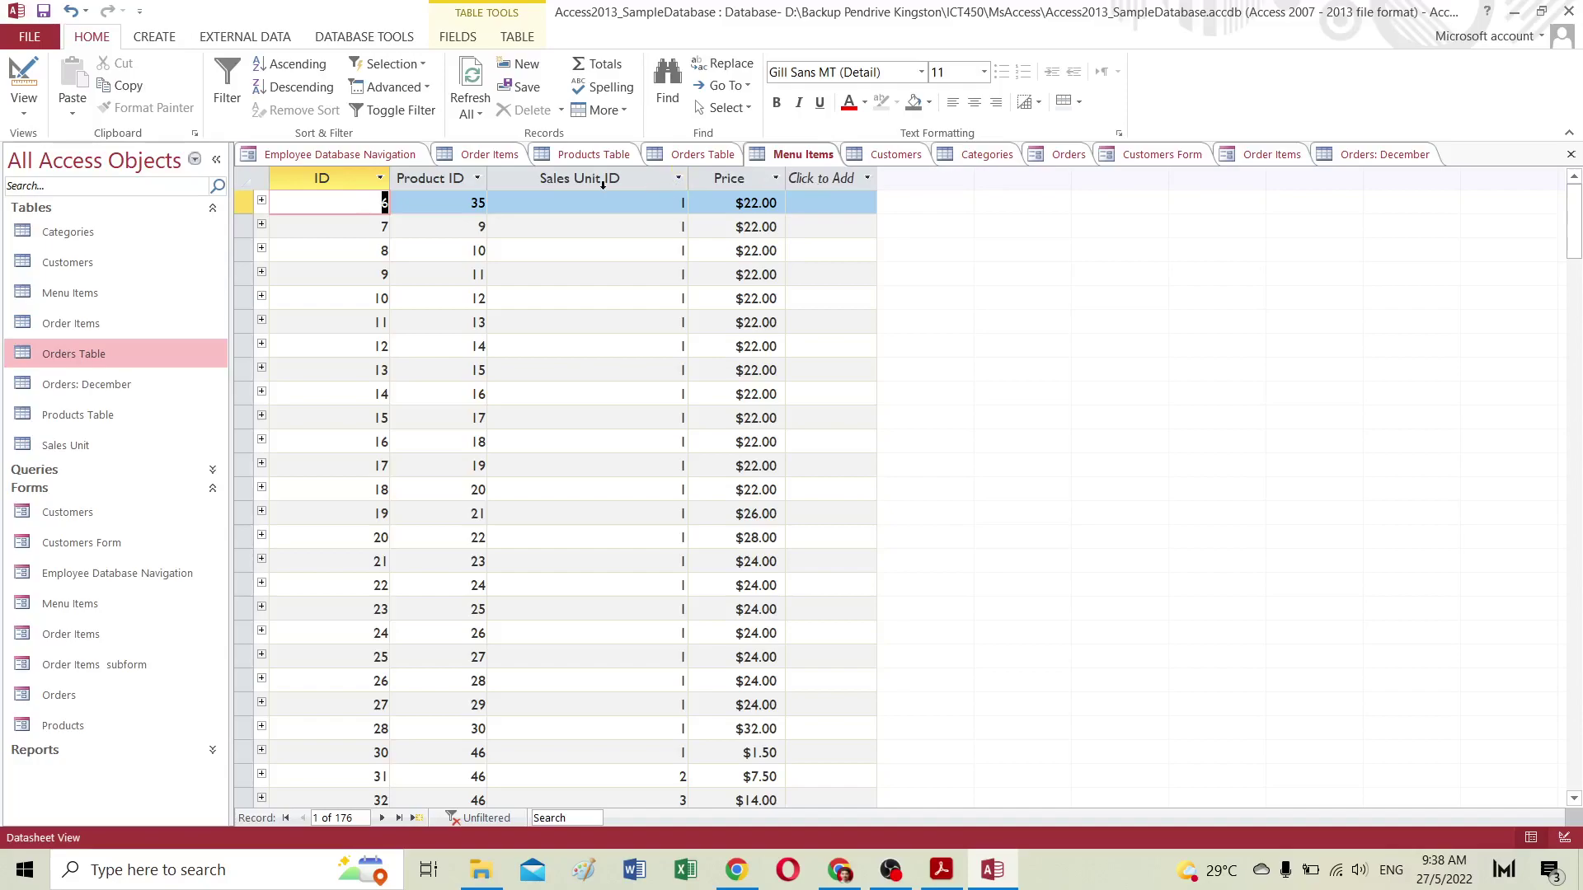
click(478, 178)
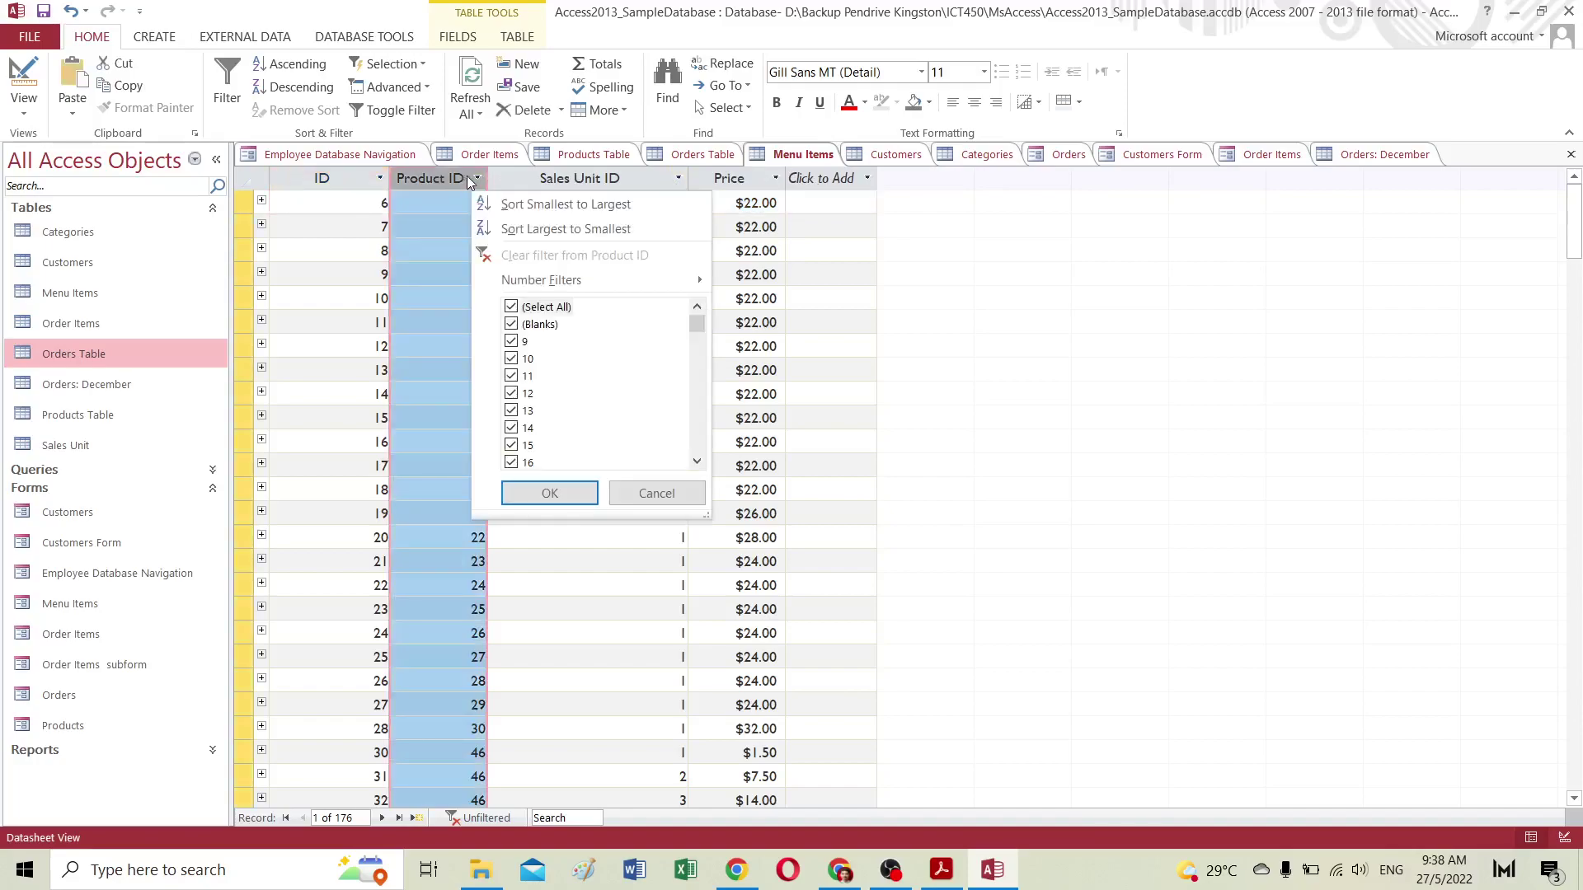
click(512, 306)
click(512, 359)
click(522, 394)
click(552, 493)
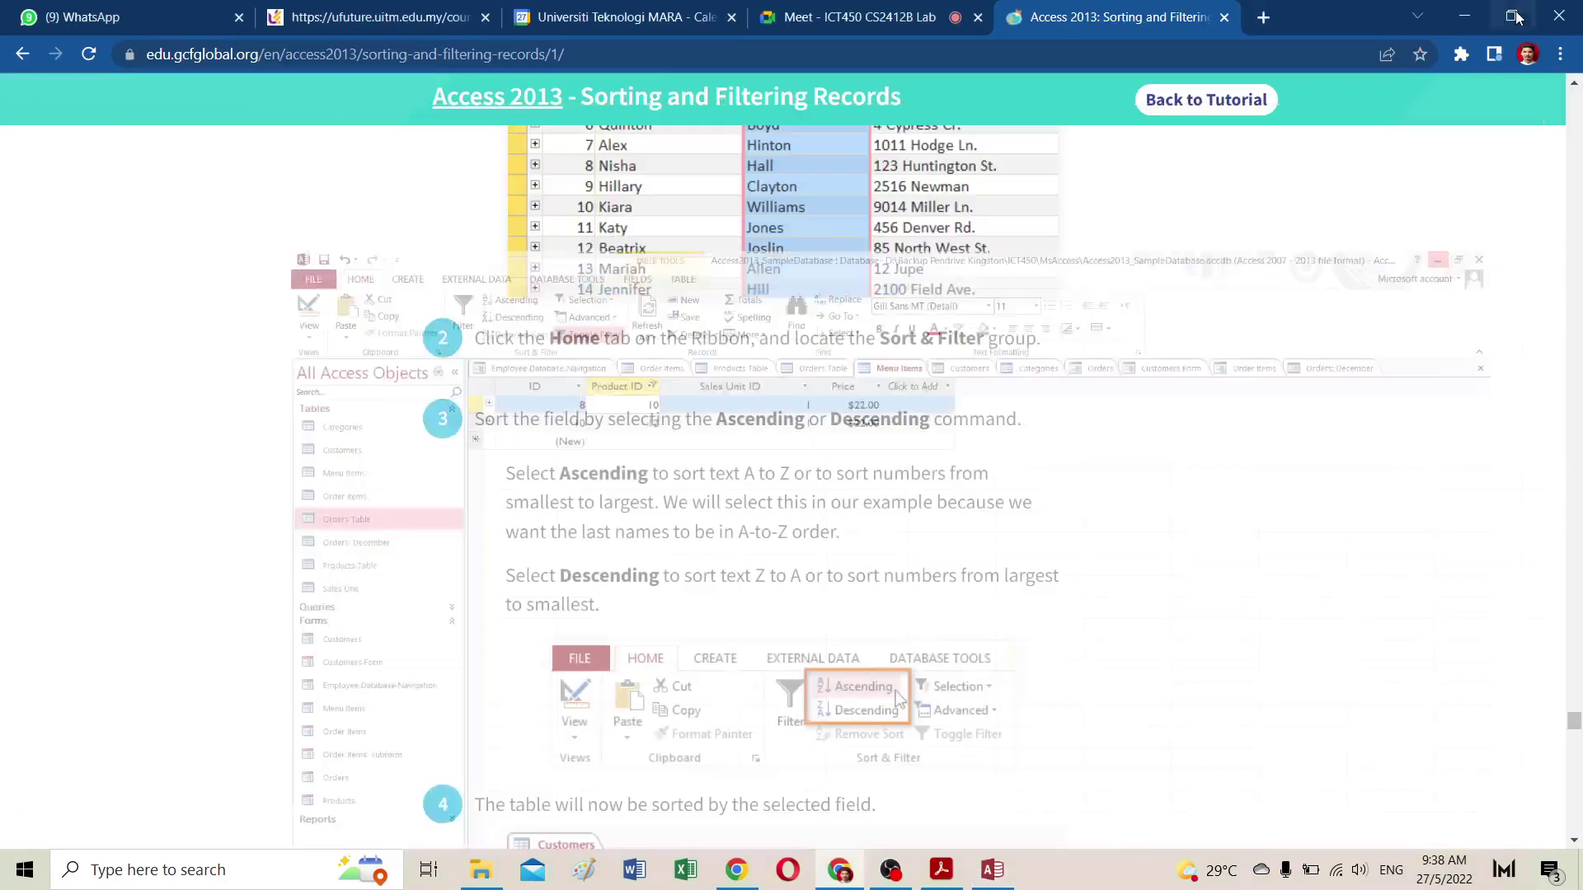
Step: Minimize Access and read down the Sorting and Filtering tutorial page
click(1516, 11)
scroll(714, 421, down, 20)
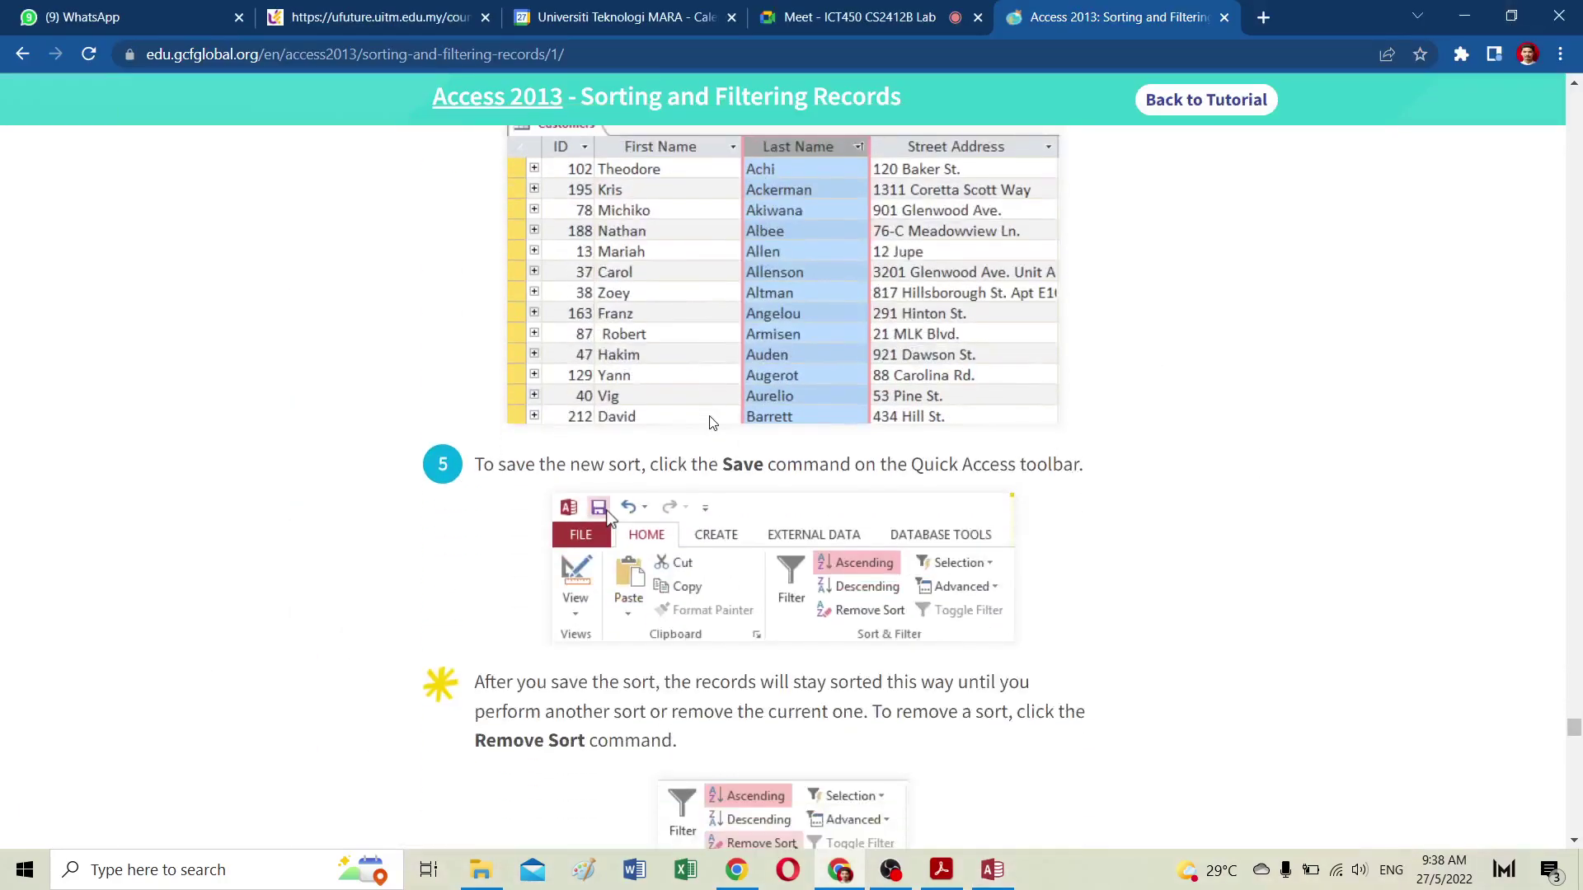
scroll(710, 416, down, 15)
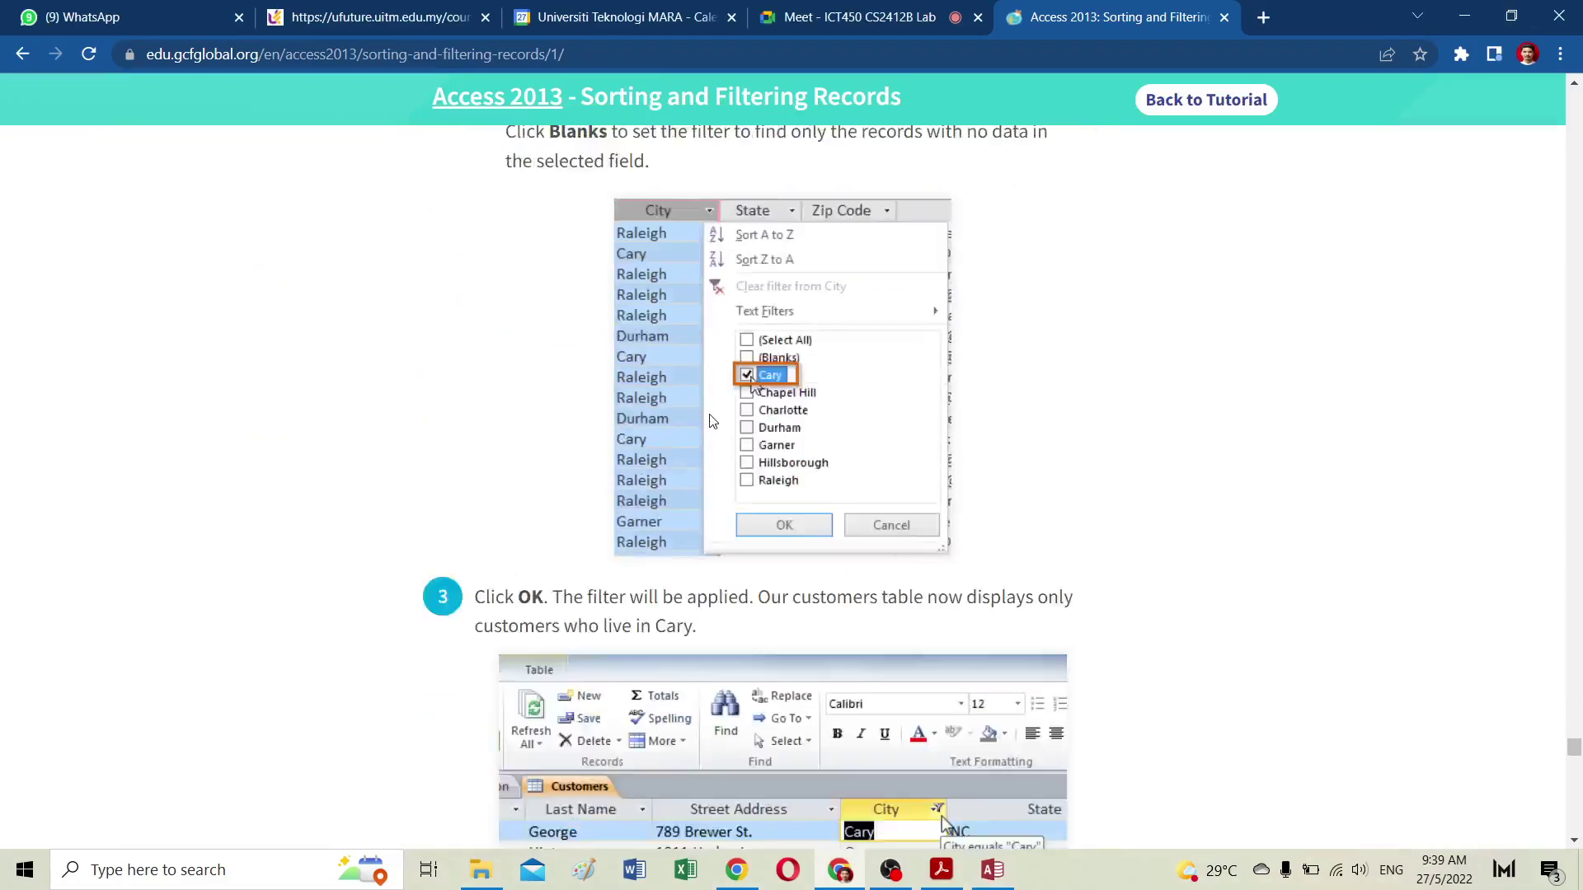
scroll(712, 420, down, 7)
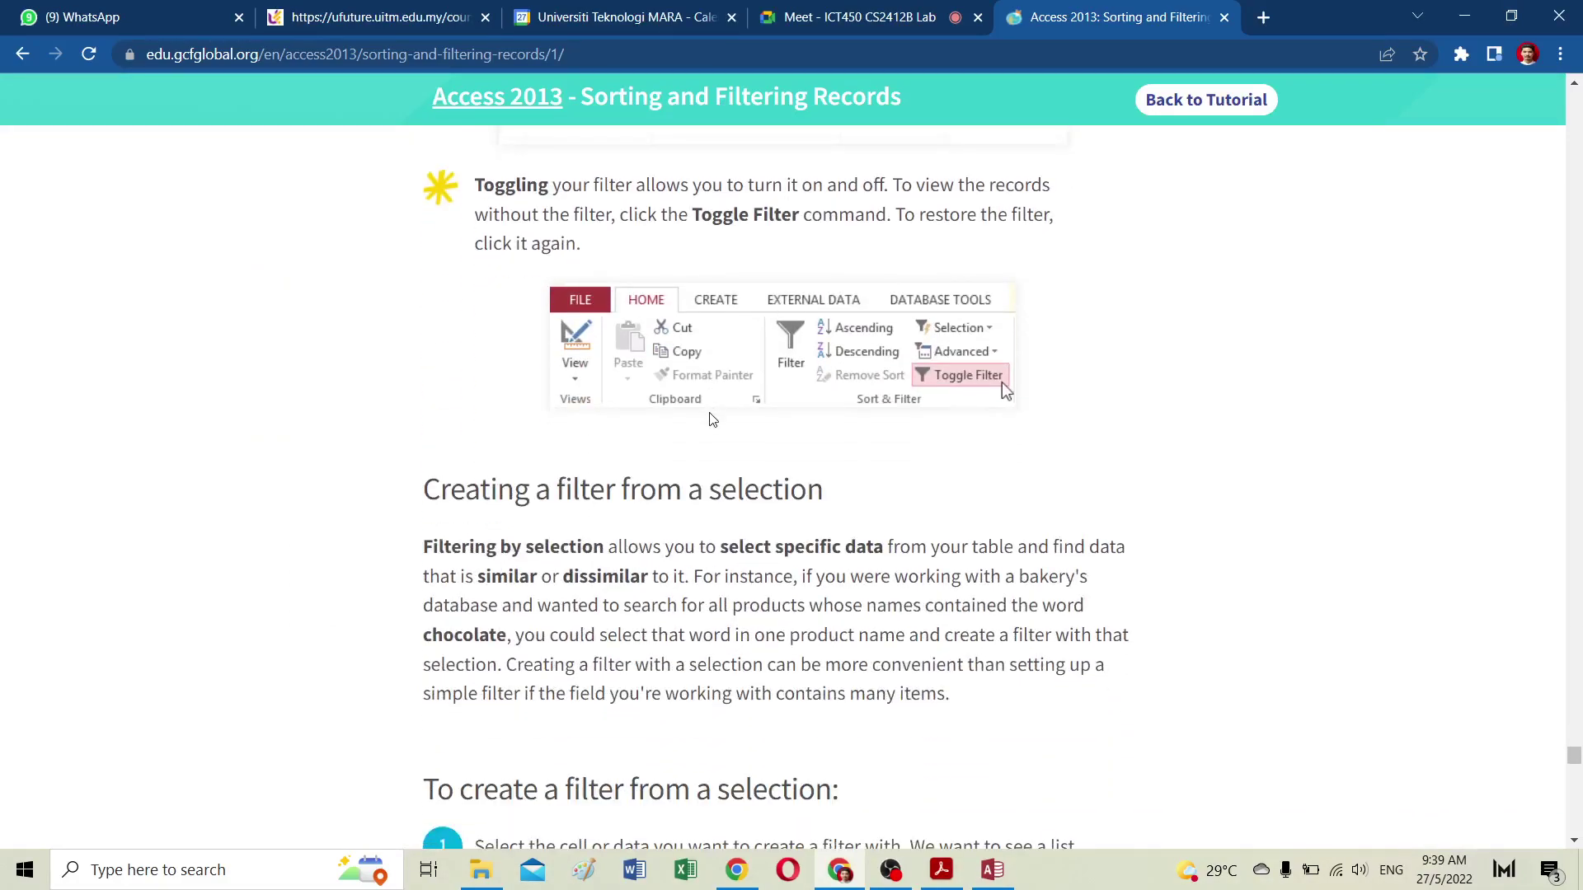
scroll(712, 419, down, 6)
scroll(710, 421, down, 19)
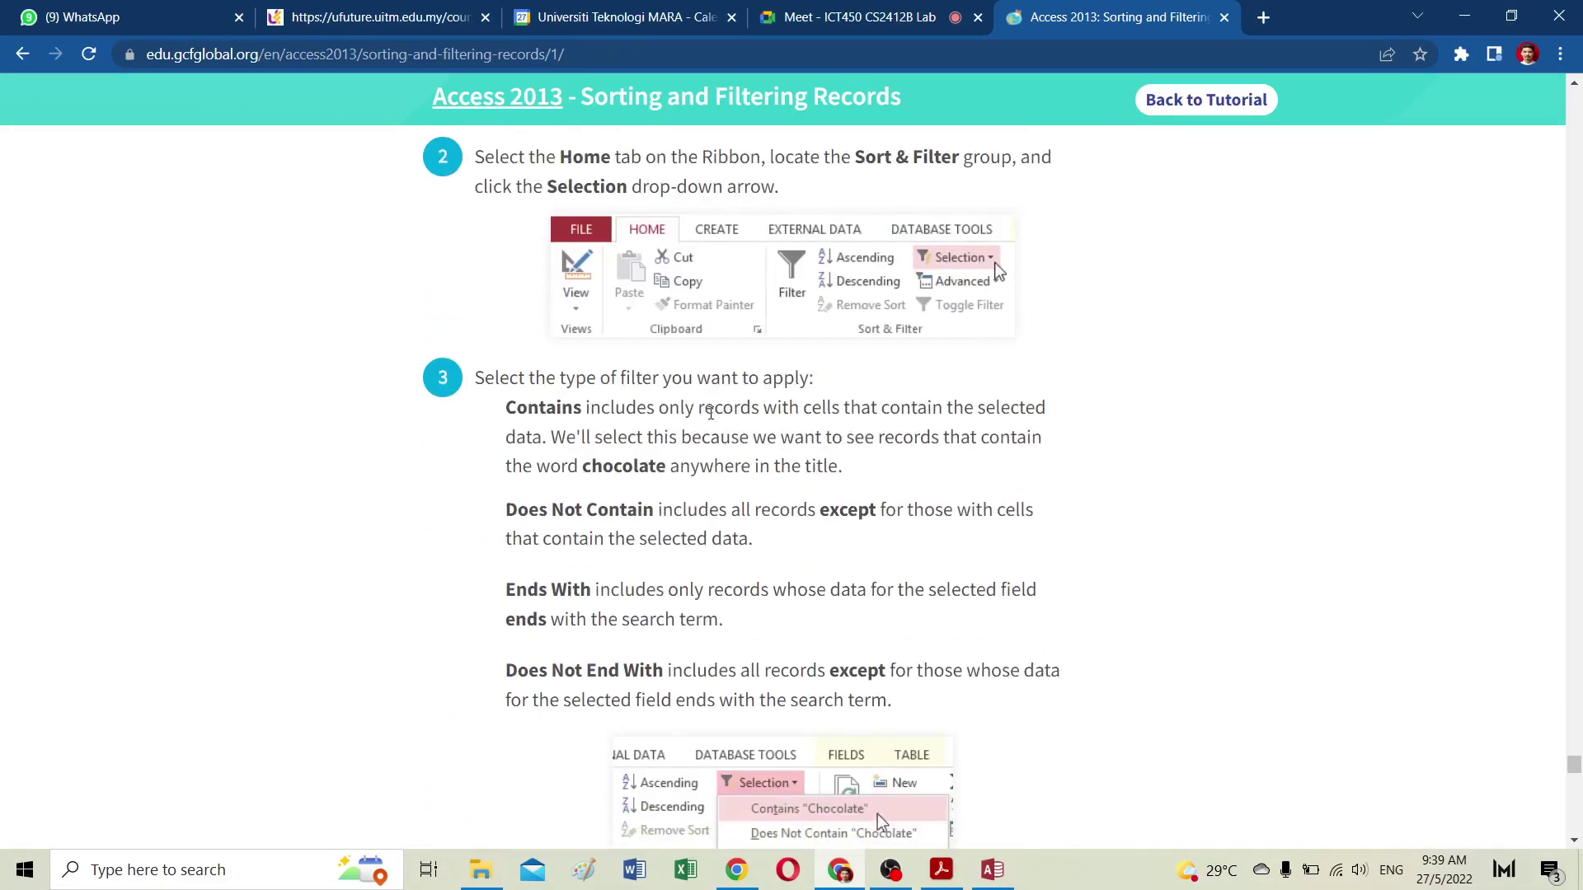
scroll(710, 416, down, 2)
Step: Continue to Lesson 10: Designing a Simple Query and bring up the course schedule PDF
scroll(708, 395, up, 6)
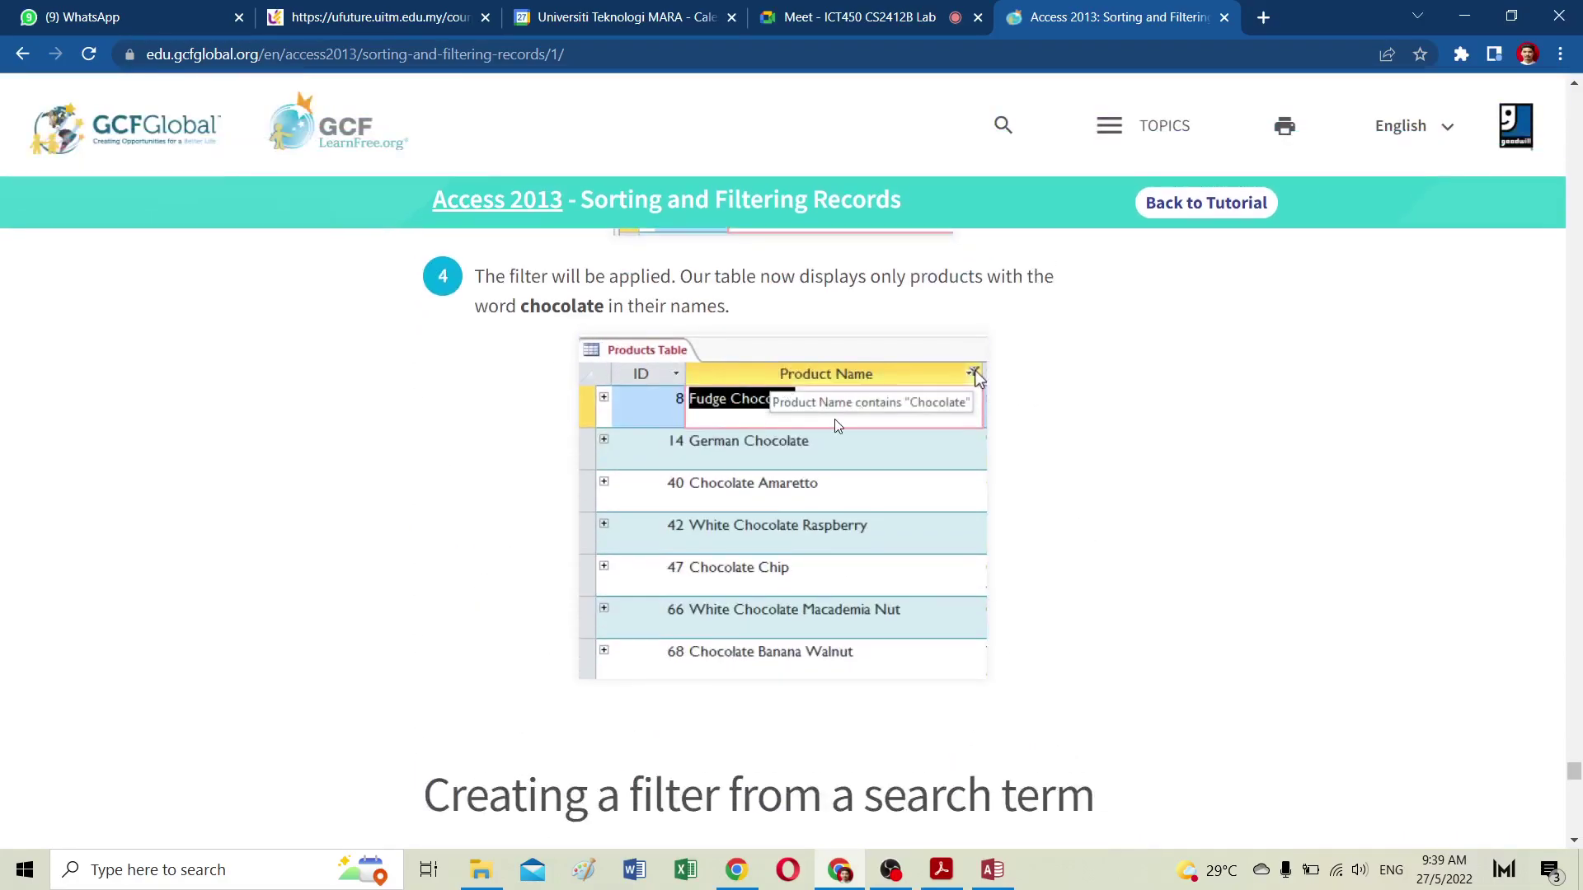
scroll(739, 437, down, 11)
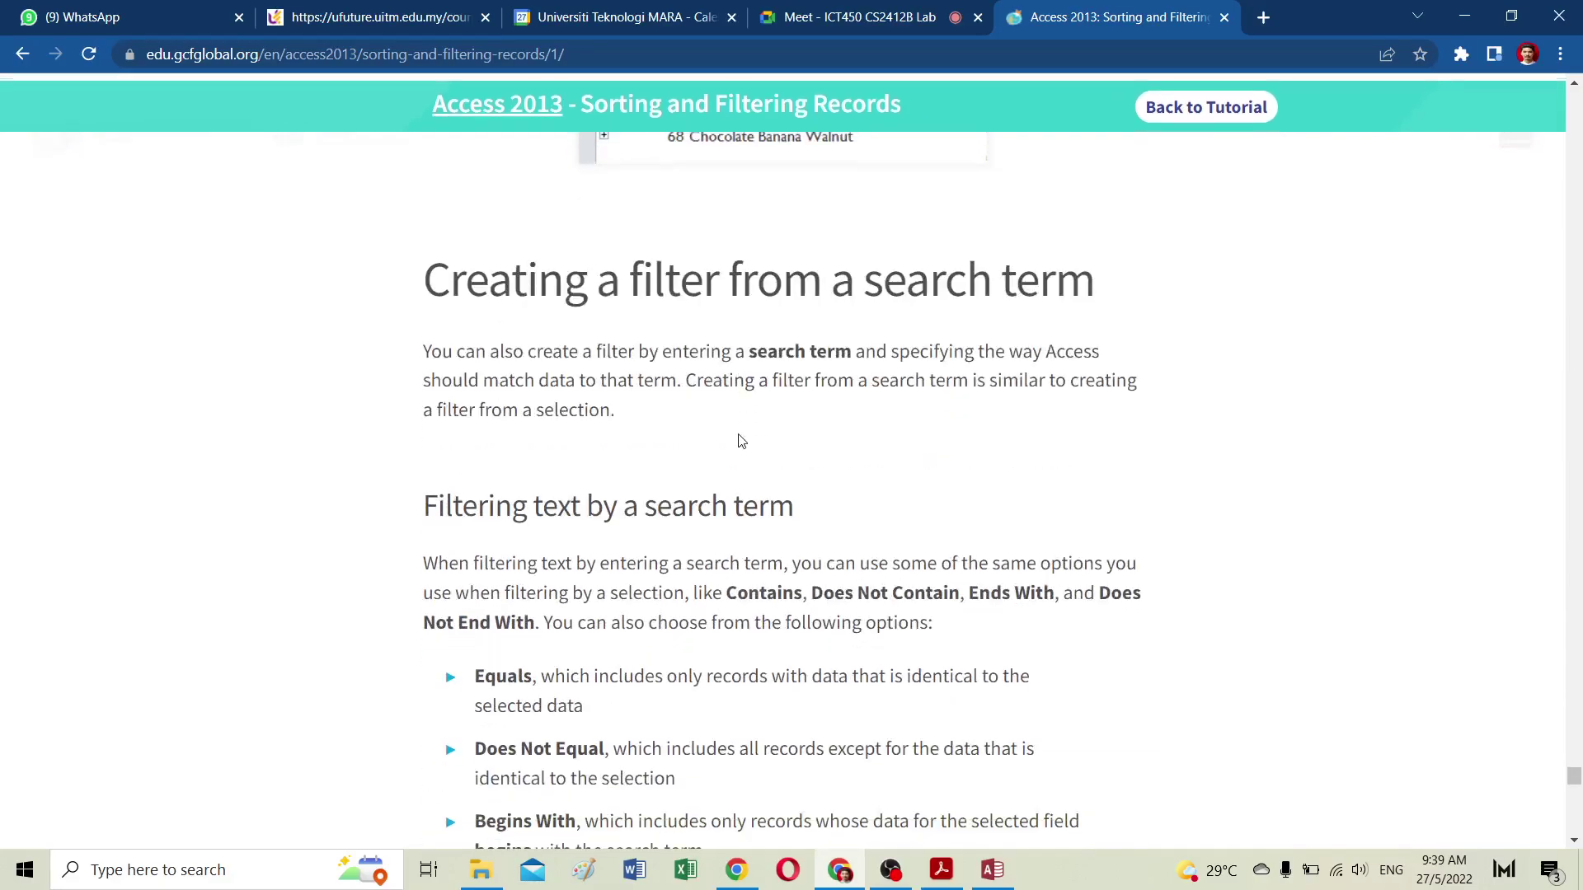
scroll(740, 437, down, 20)
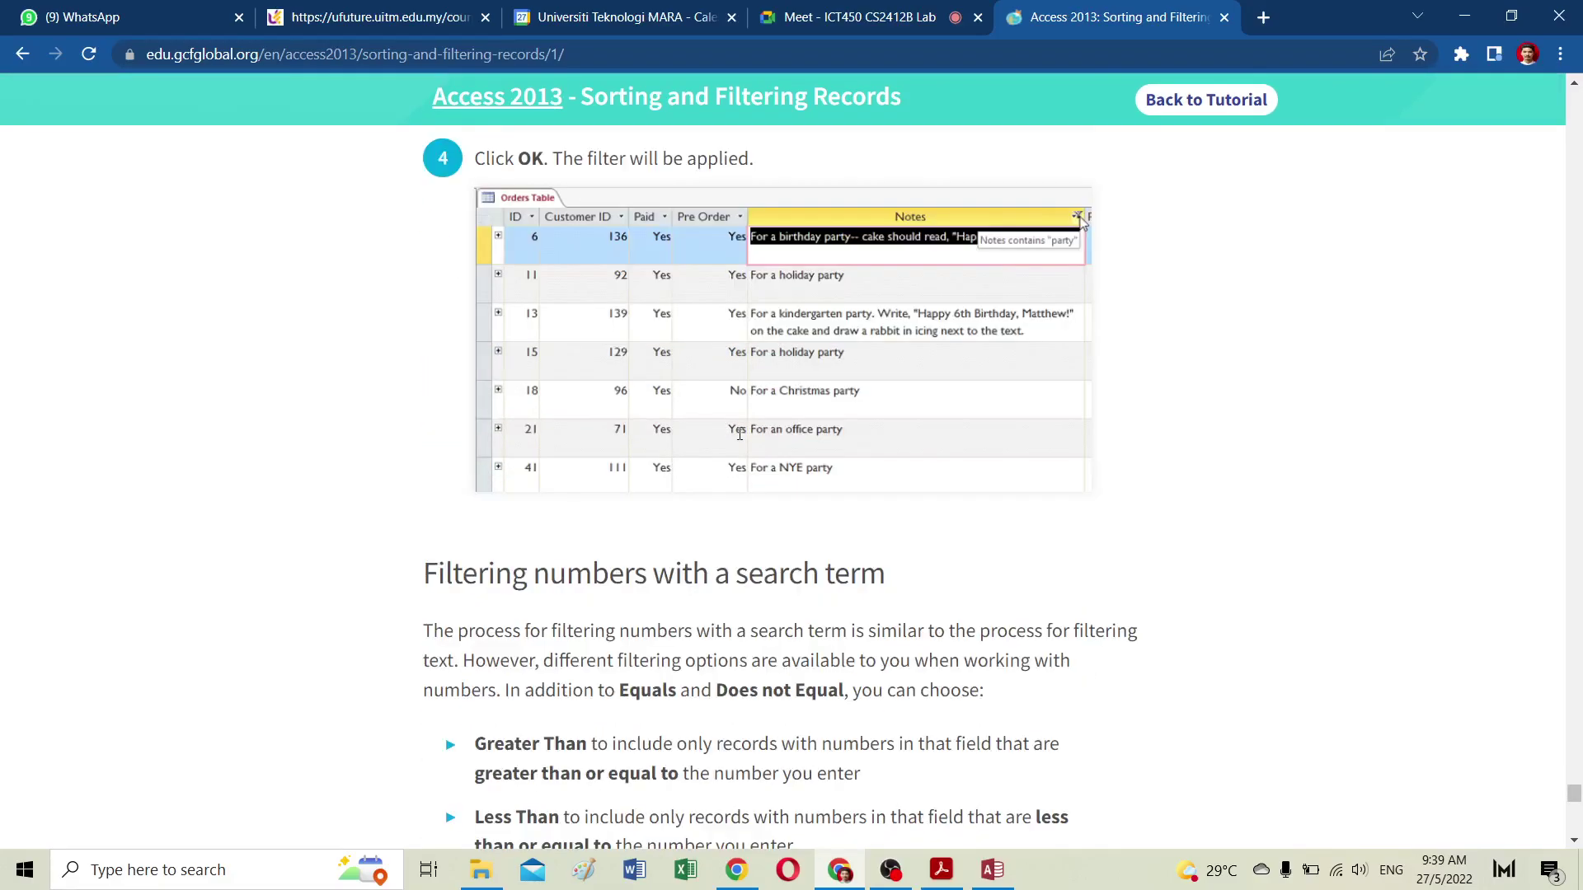
scroll(739, 435, down, 20)
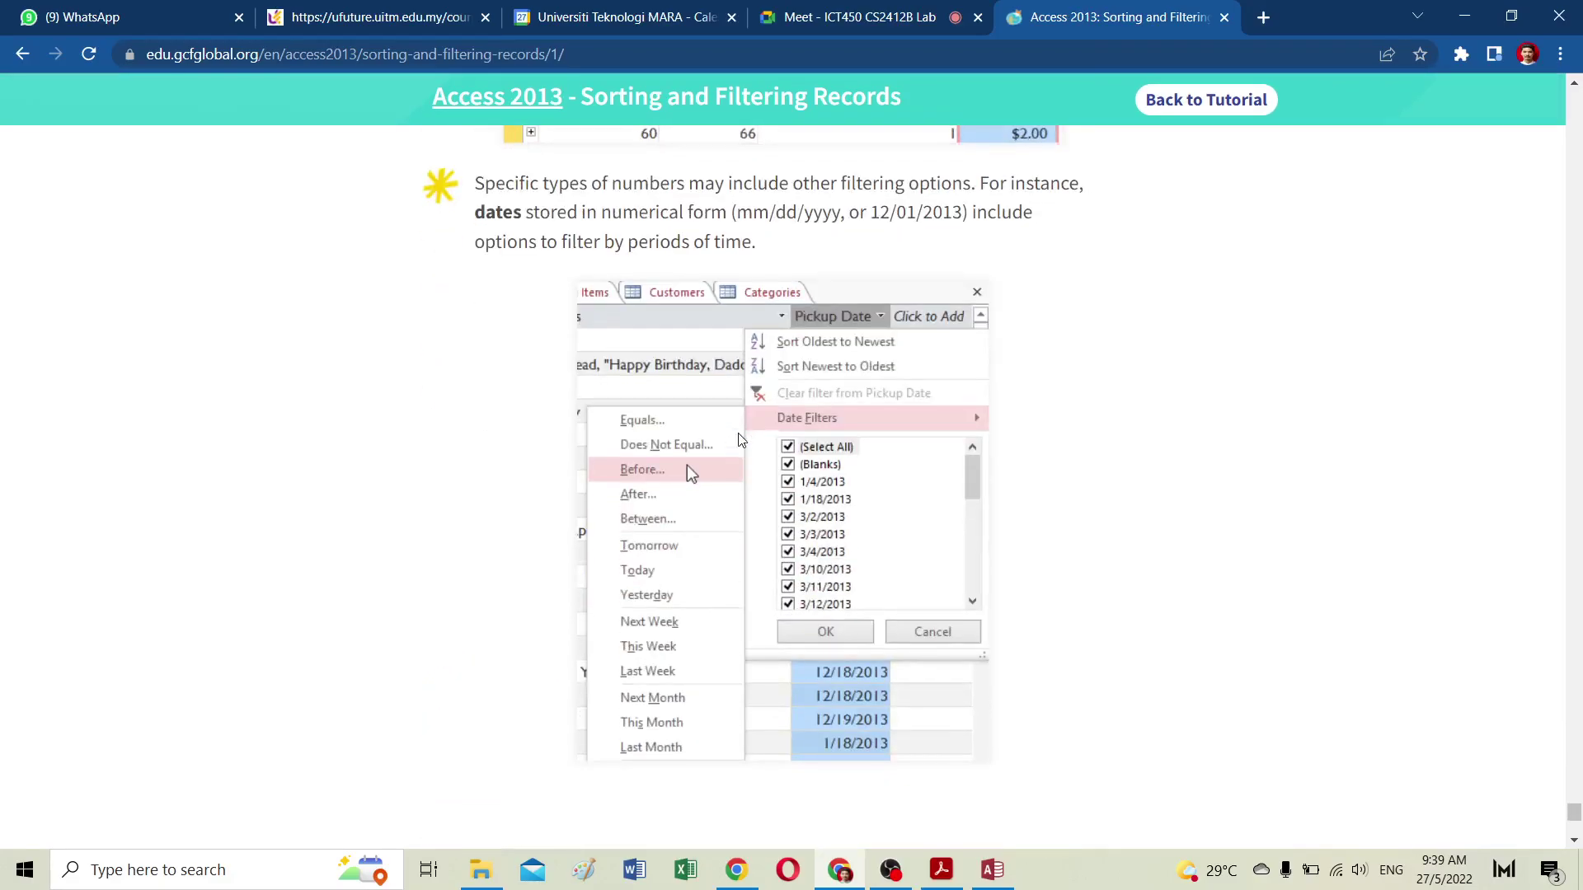
scroll(740, 439, up, 12)
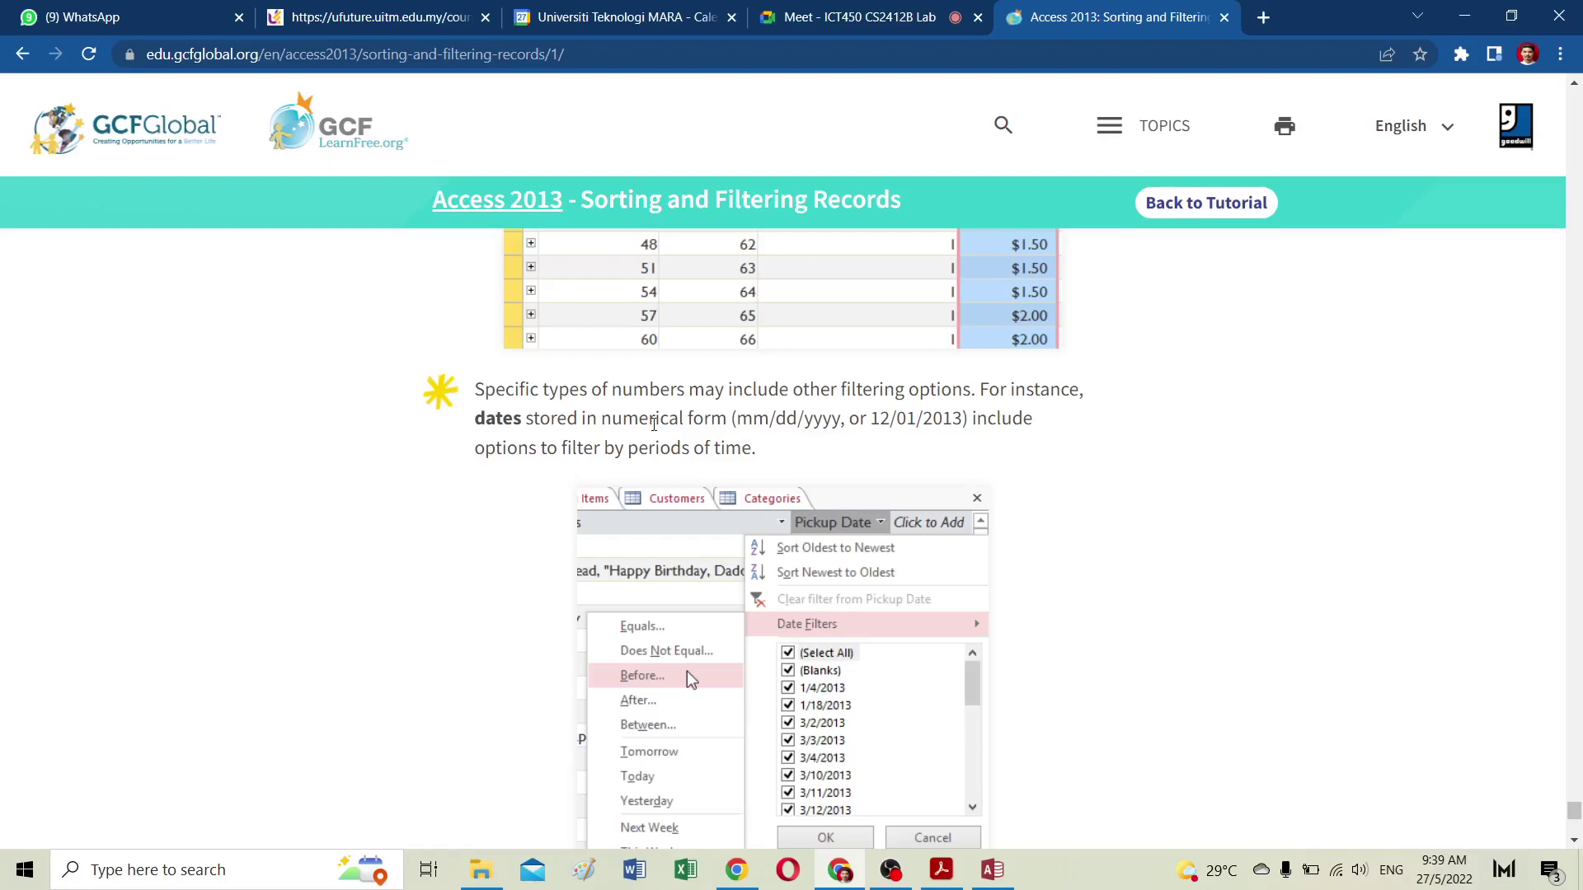
scroll(718, 409, down, 12)
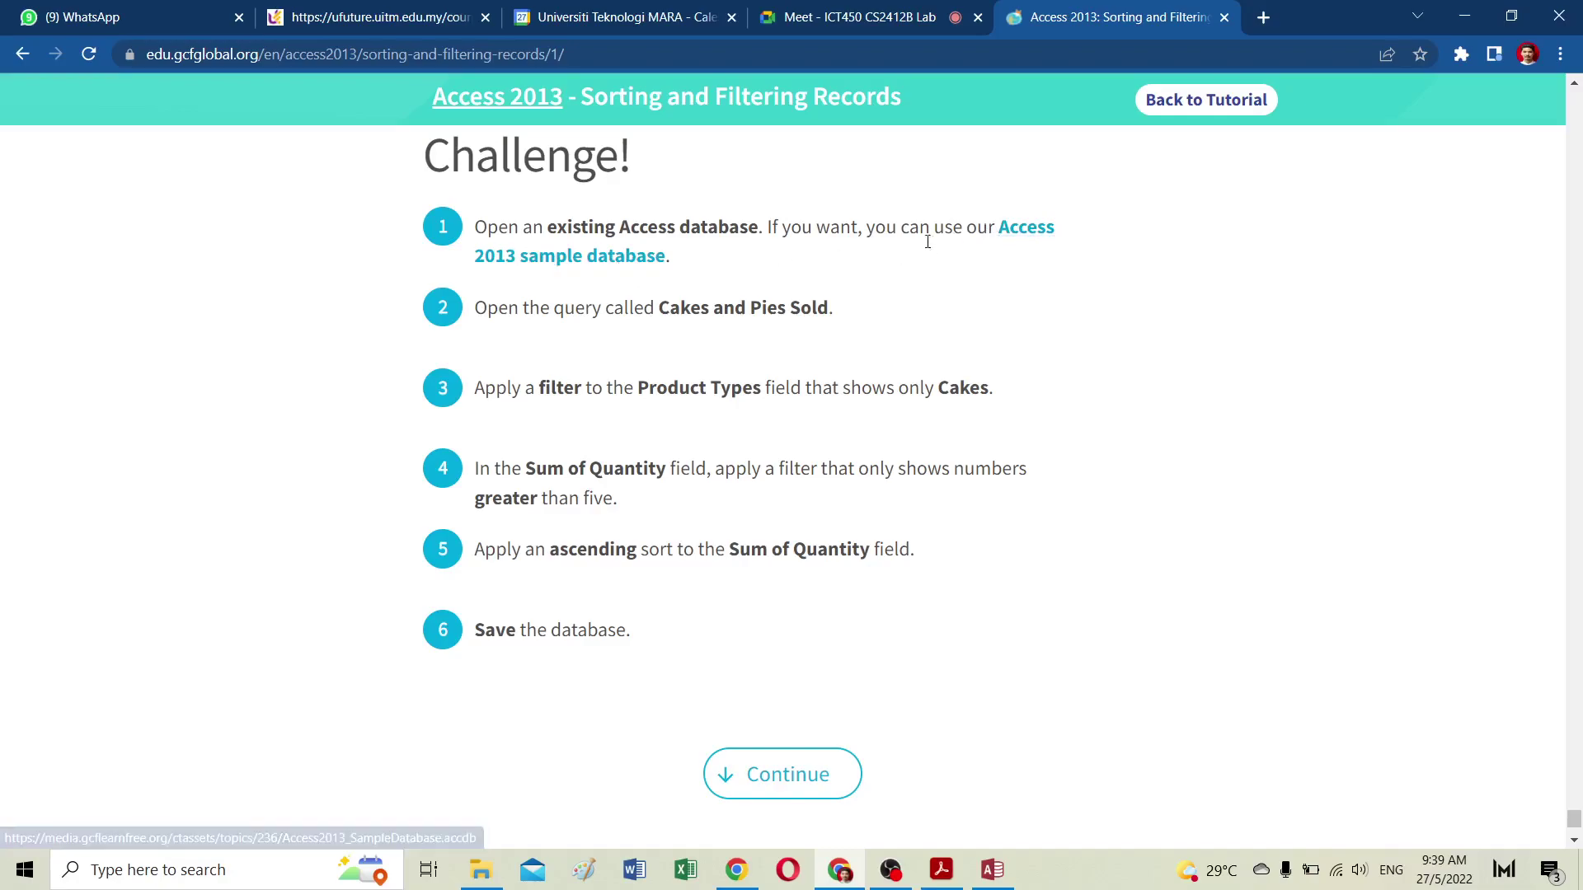
scroll(694, 413, down, 2)
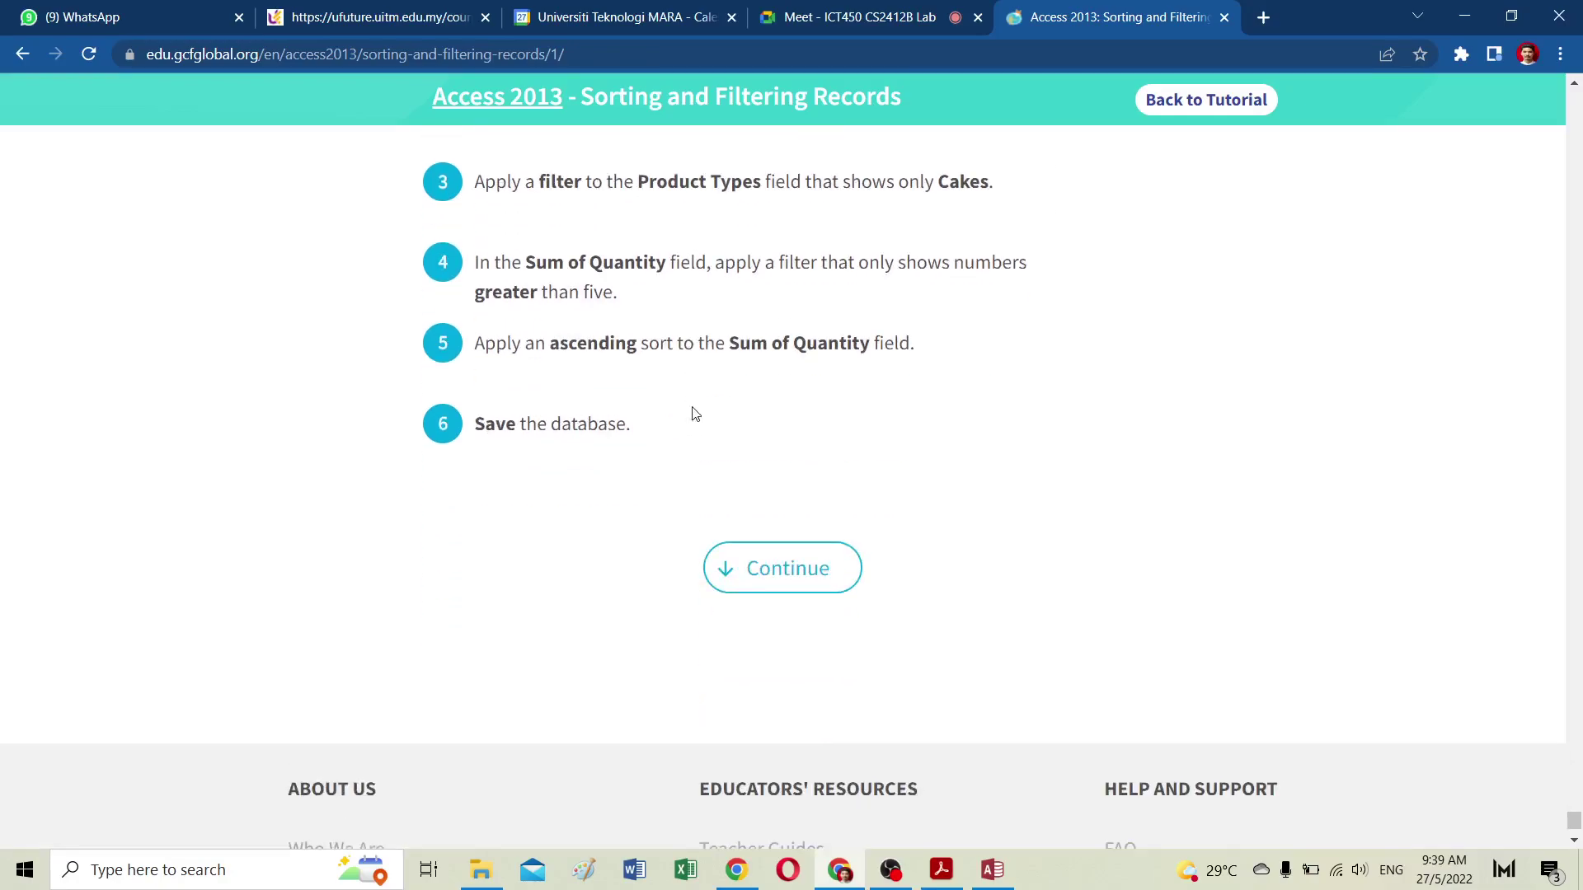
click(762, 561)
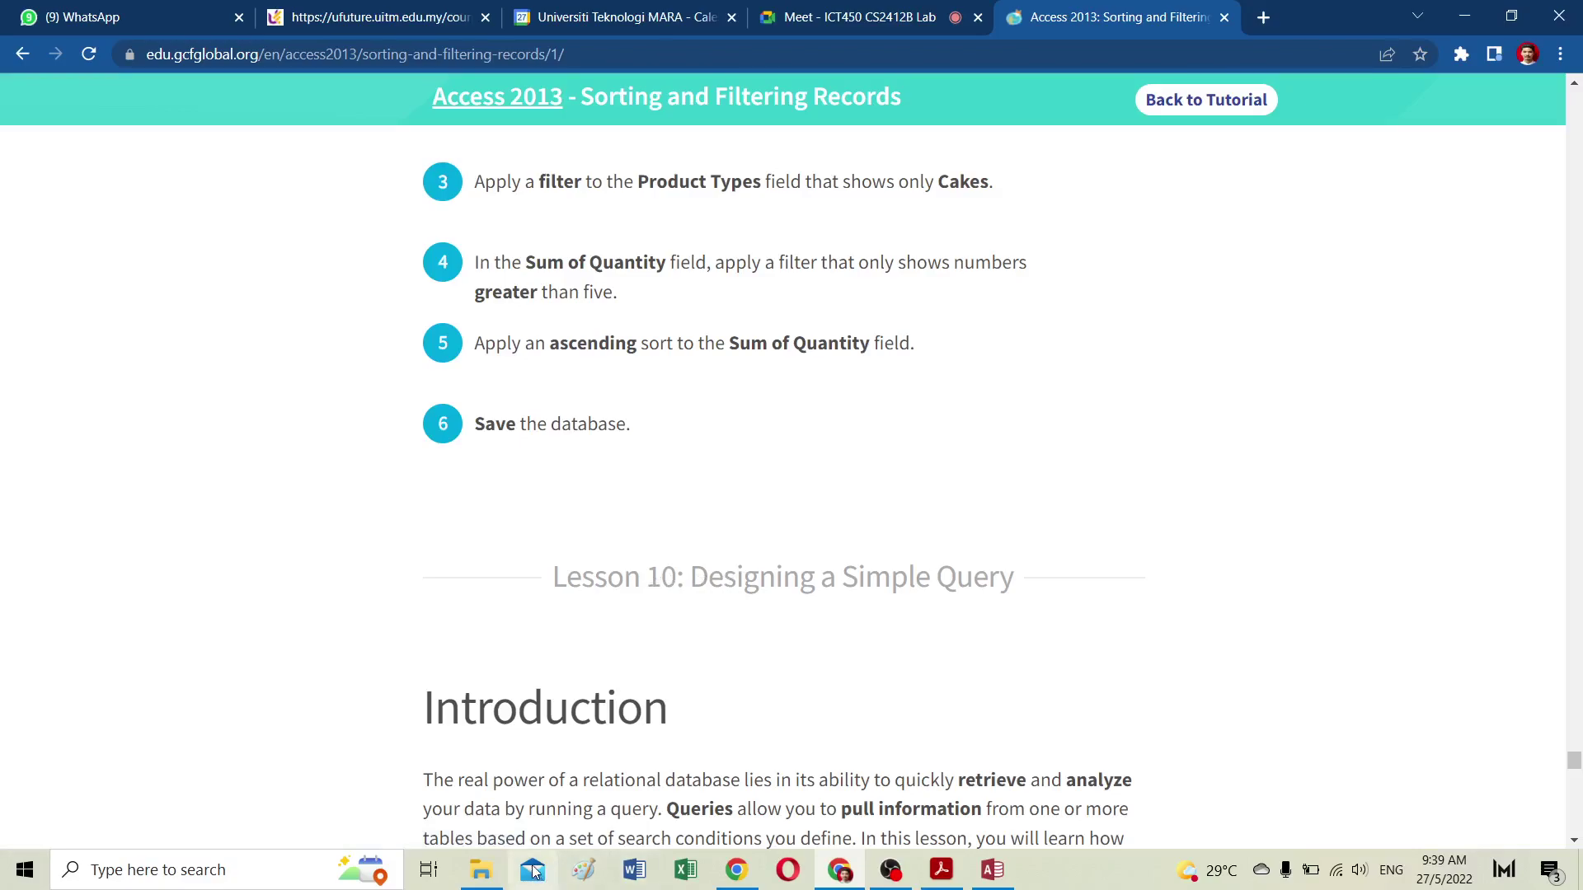
click(942, 871)
Step: Scroll the course schedule PDF to Lab 10, select its title, then minimize Acrobat Reader
click(821, 518)
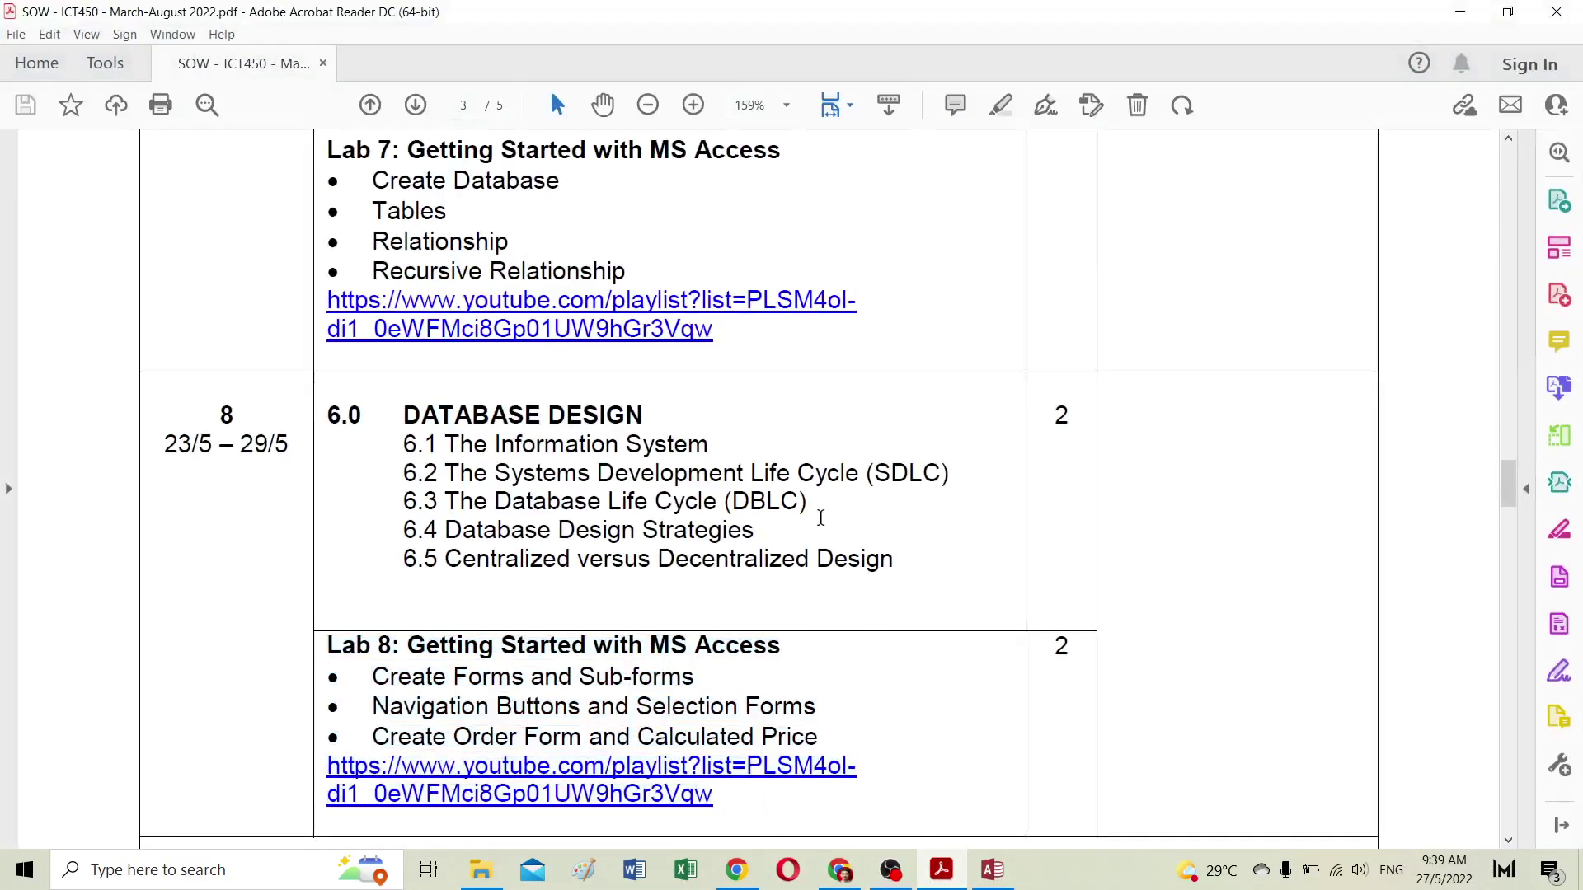
scroll(822, 521, down, 6)
scroll(821, 521, down, 2)
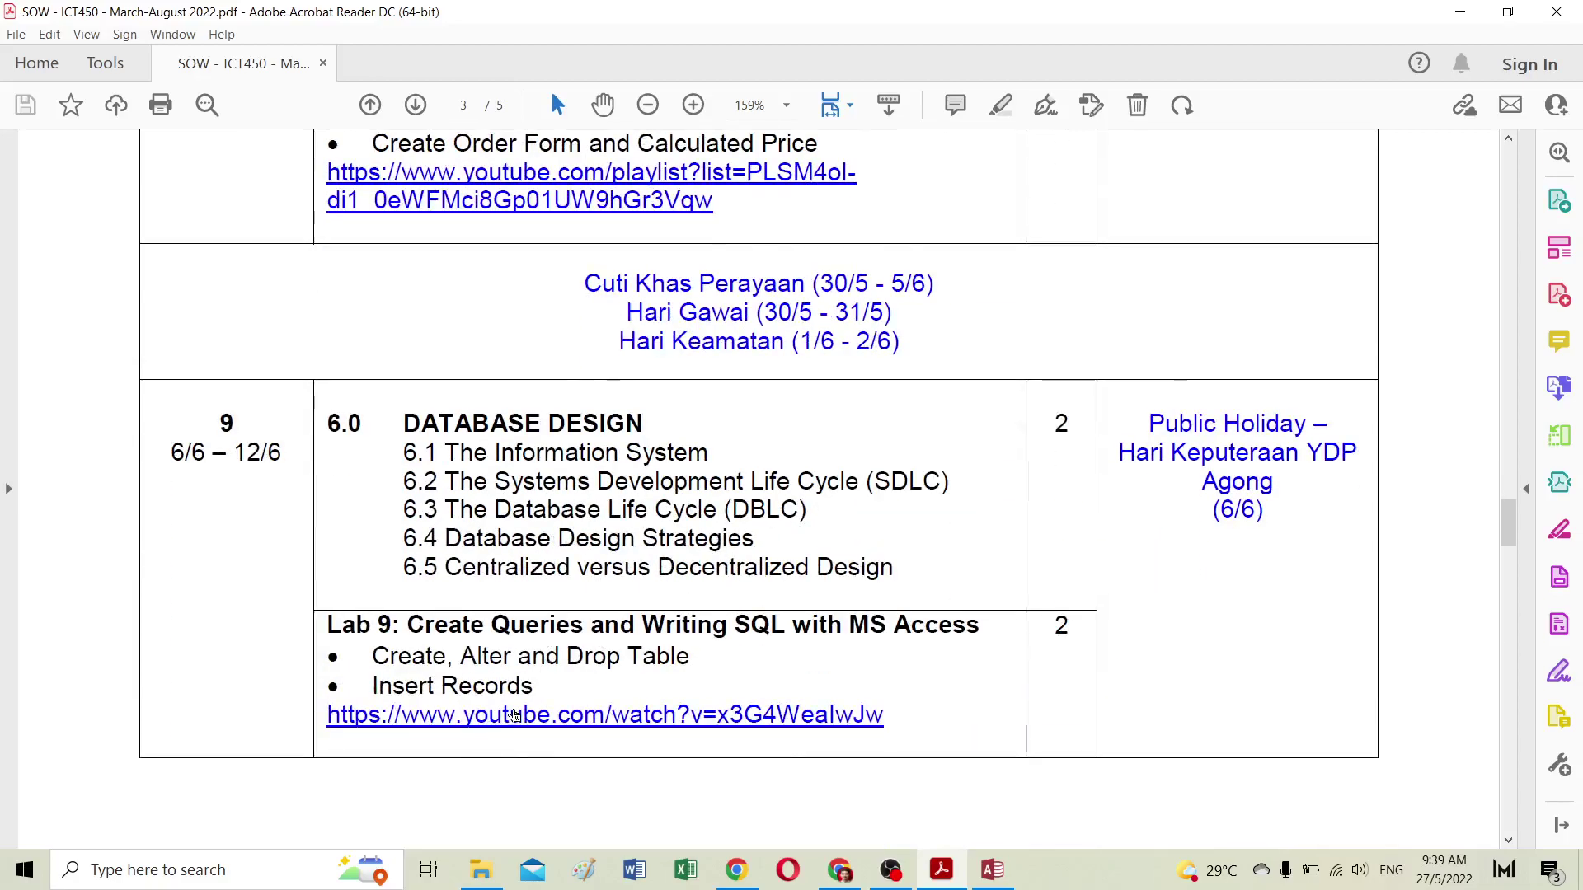
scroll(512, 702, down, 2)
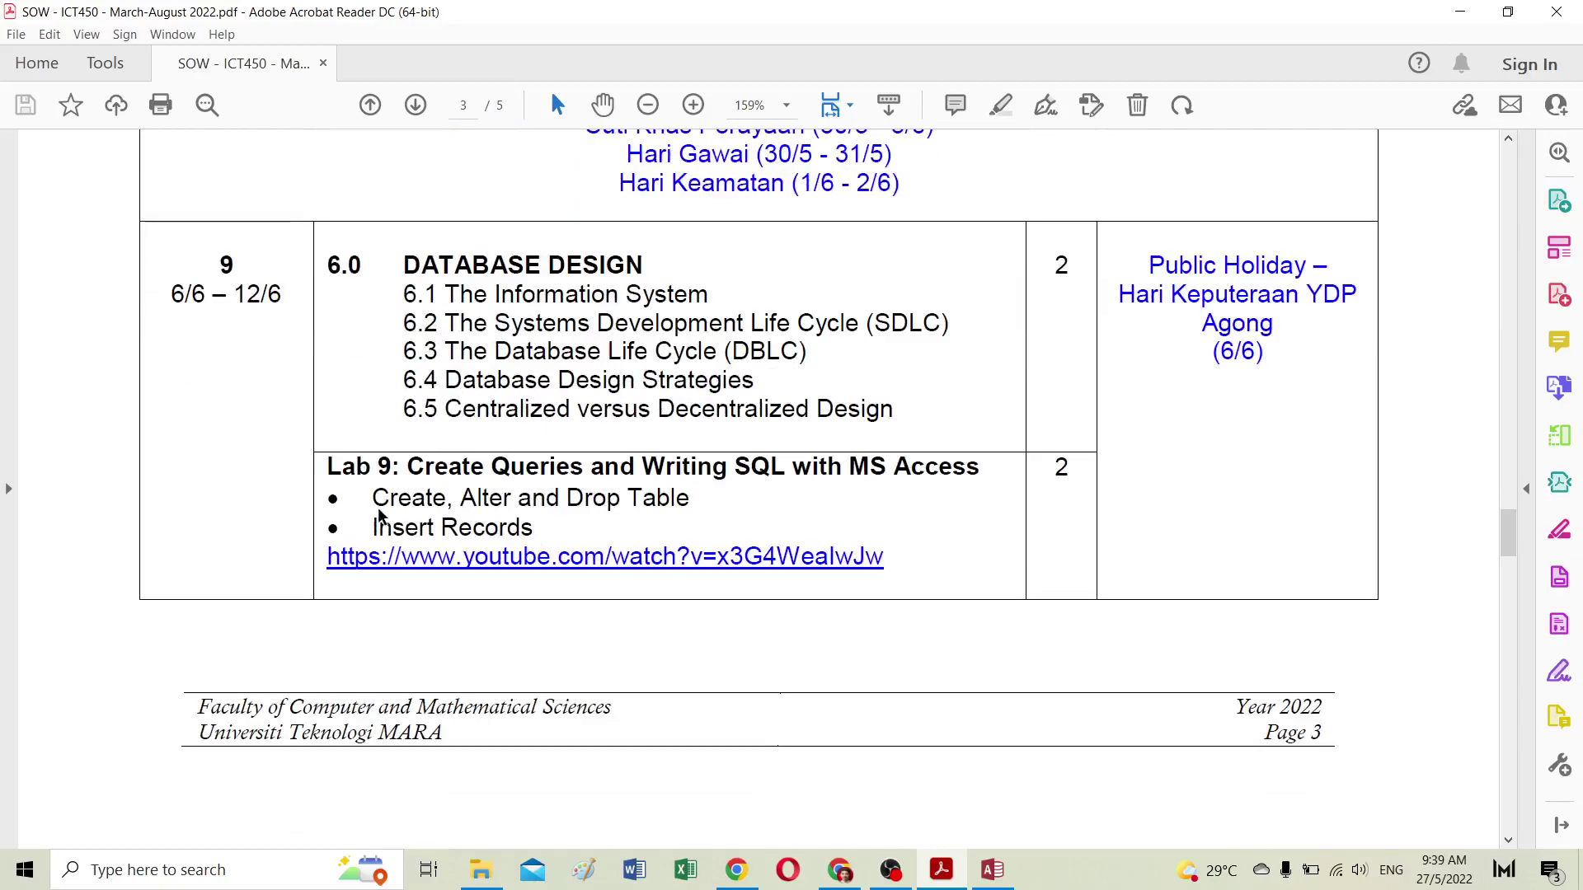
scroll(438, 500, down, 9)
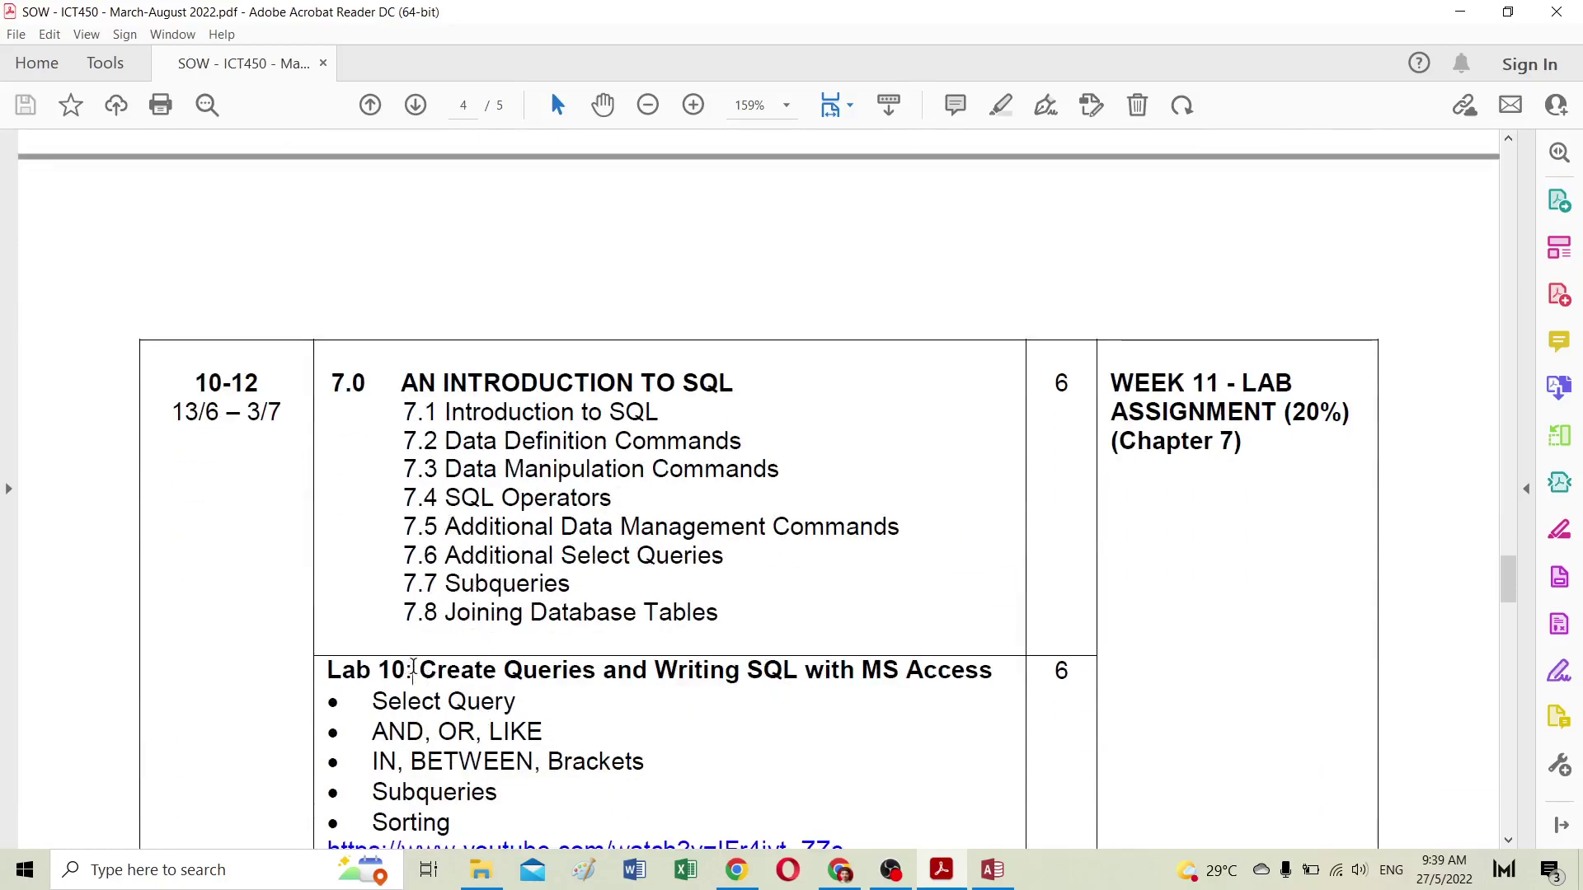
drag(413, 667, 948, 680)
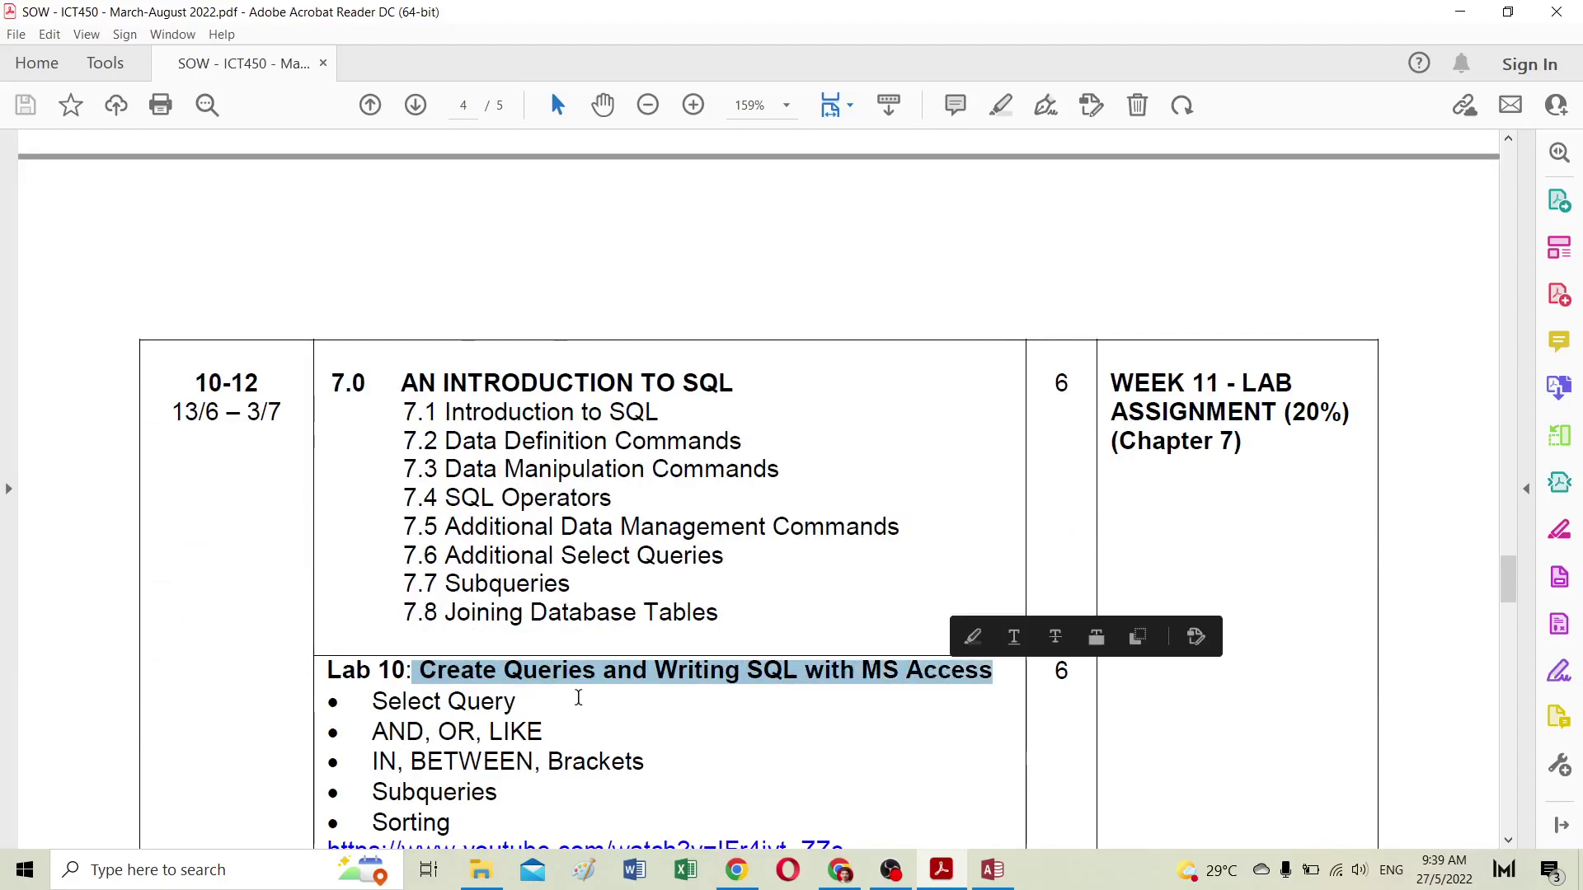
scroll(578, 698, down, 2)
mouse_move(477, 767)
mouse_down()
mouse_move(375, 684)
mouse_move(375, 620)
mouse_move(327, 590)
mouse_up()
click(563, 662)
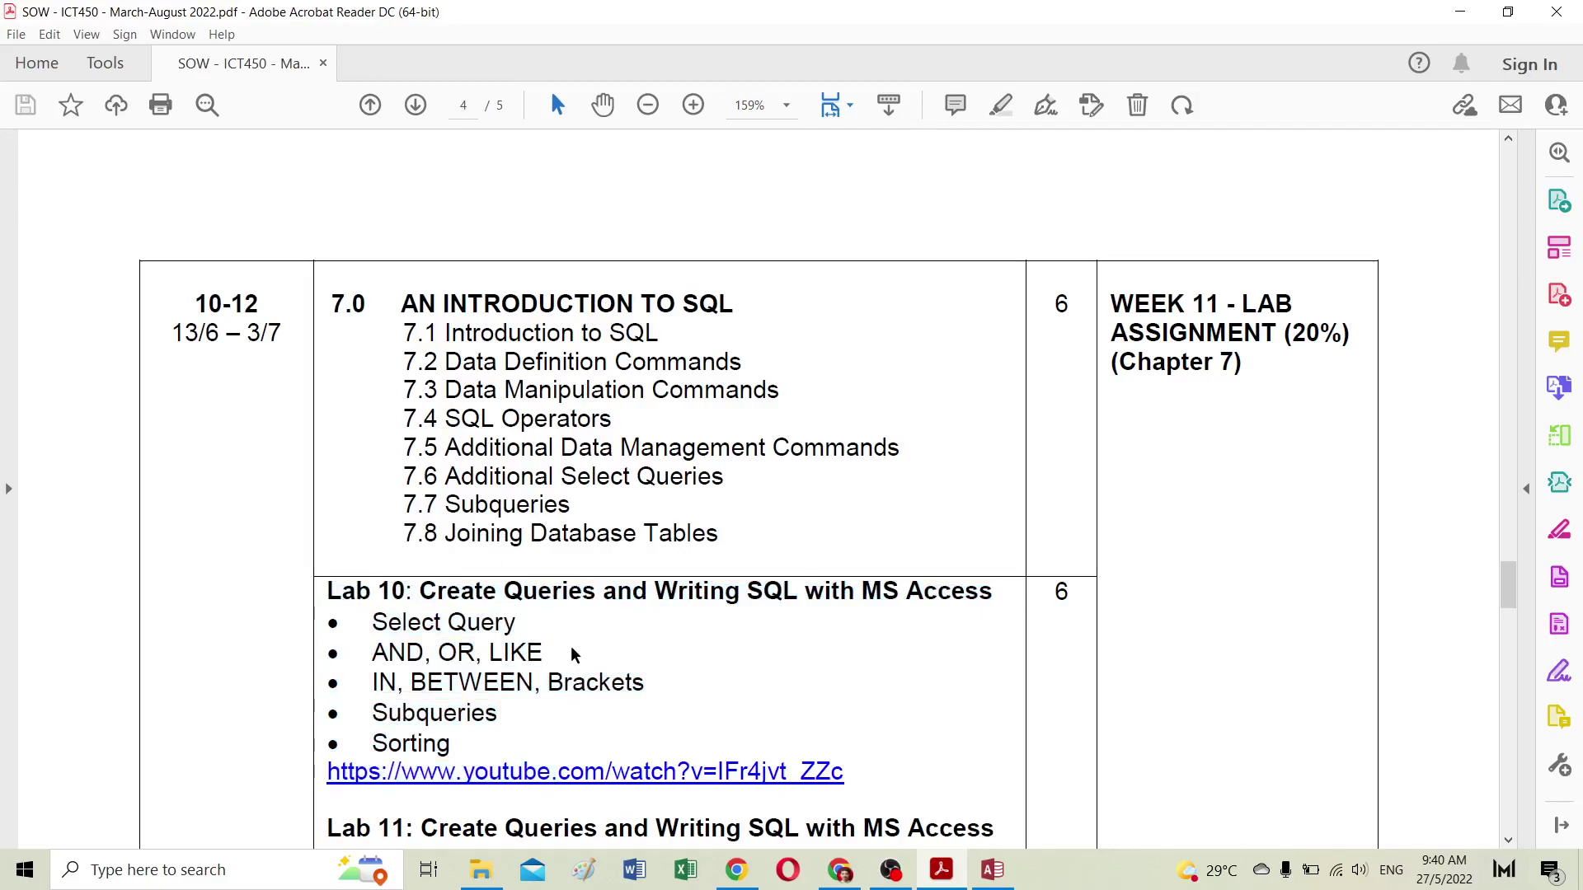
scroll(569, 656, up, 8)
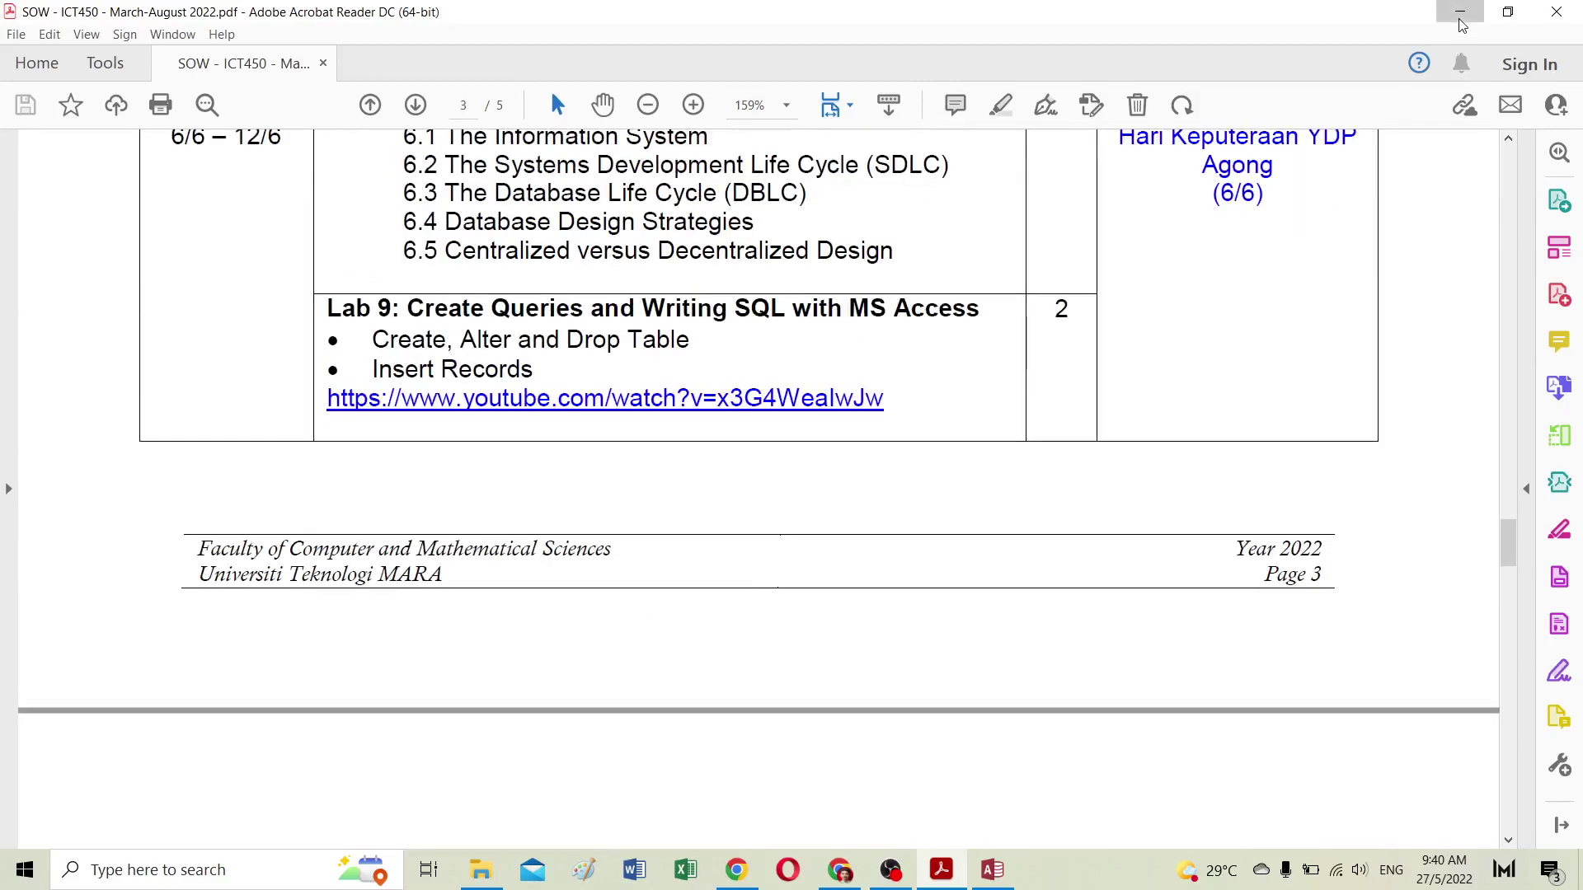
click(1460, 13)
Step: Play Lesson 10's Designing a Simple Query video in full screen
scroll(739, 449, down, 6)
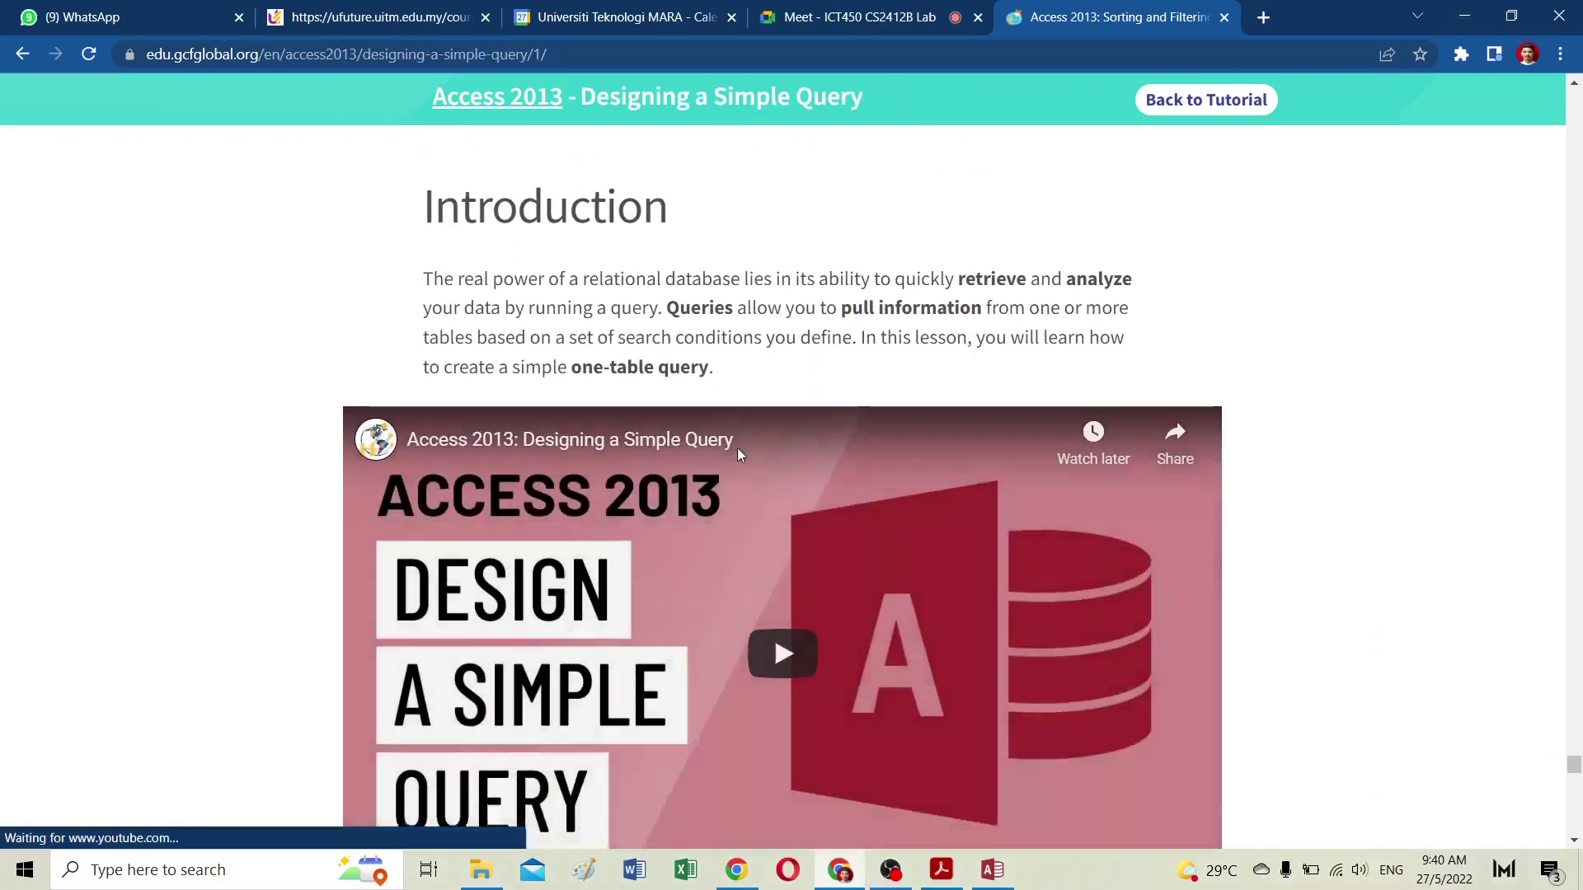
scroll(643, 302, up, 1)
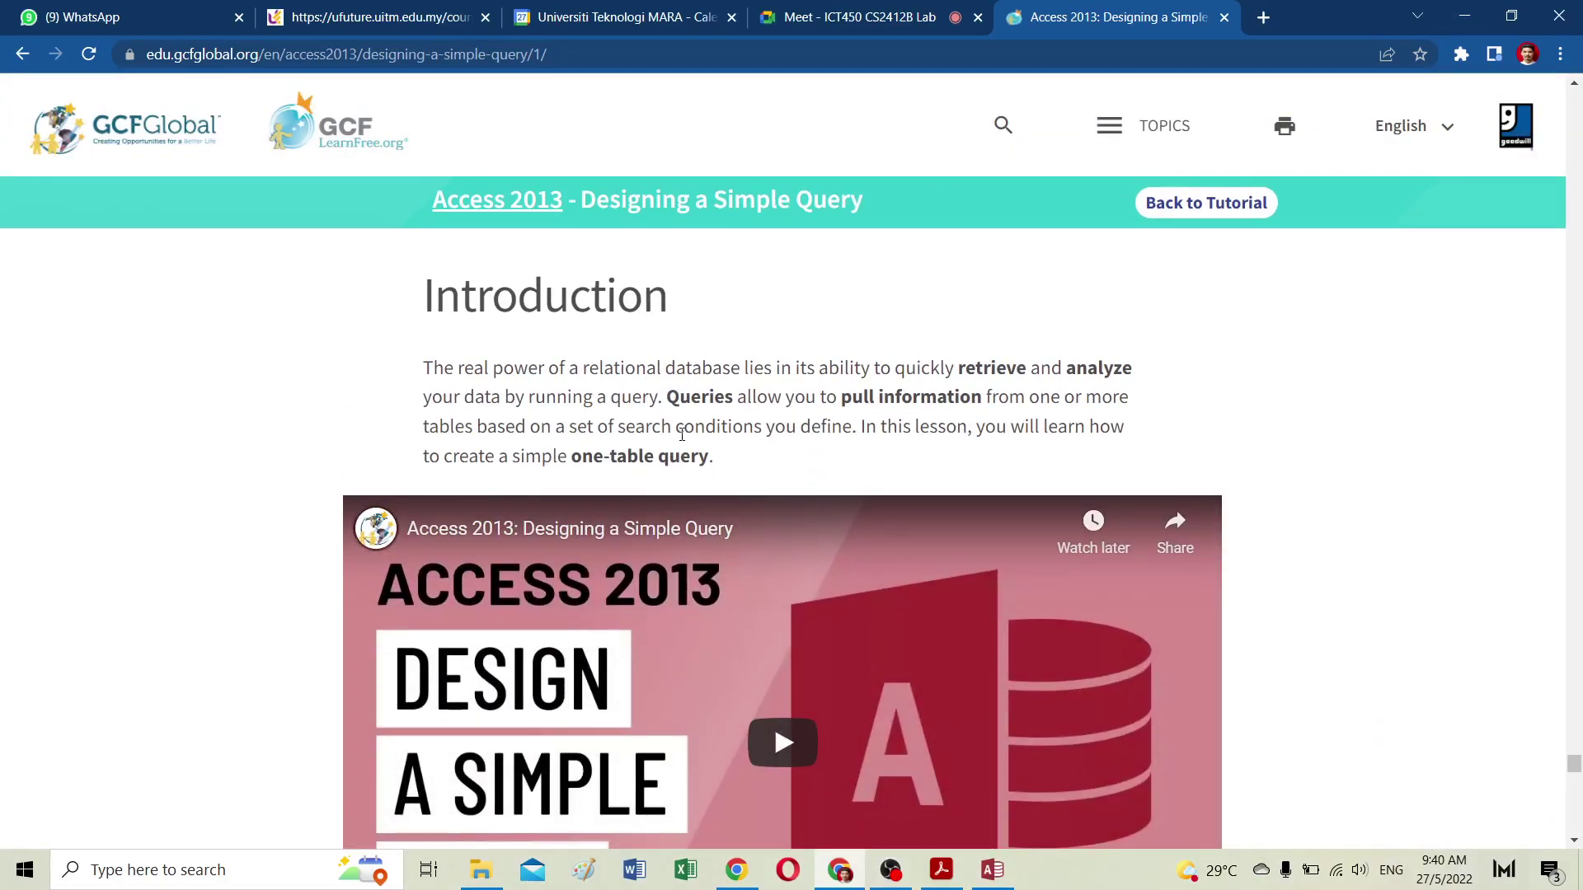
click(775, 758)
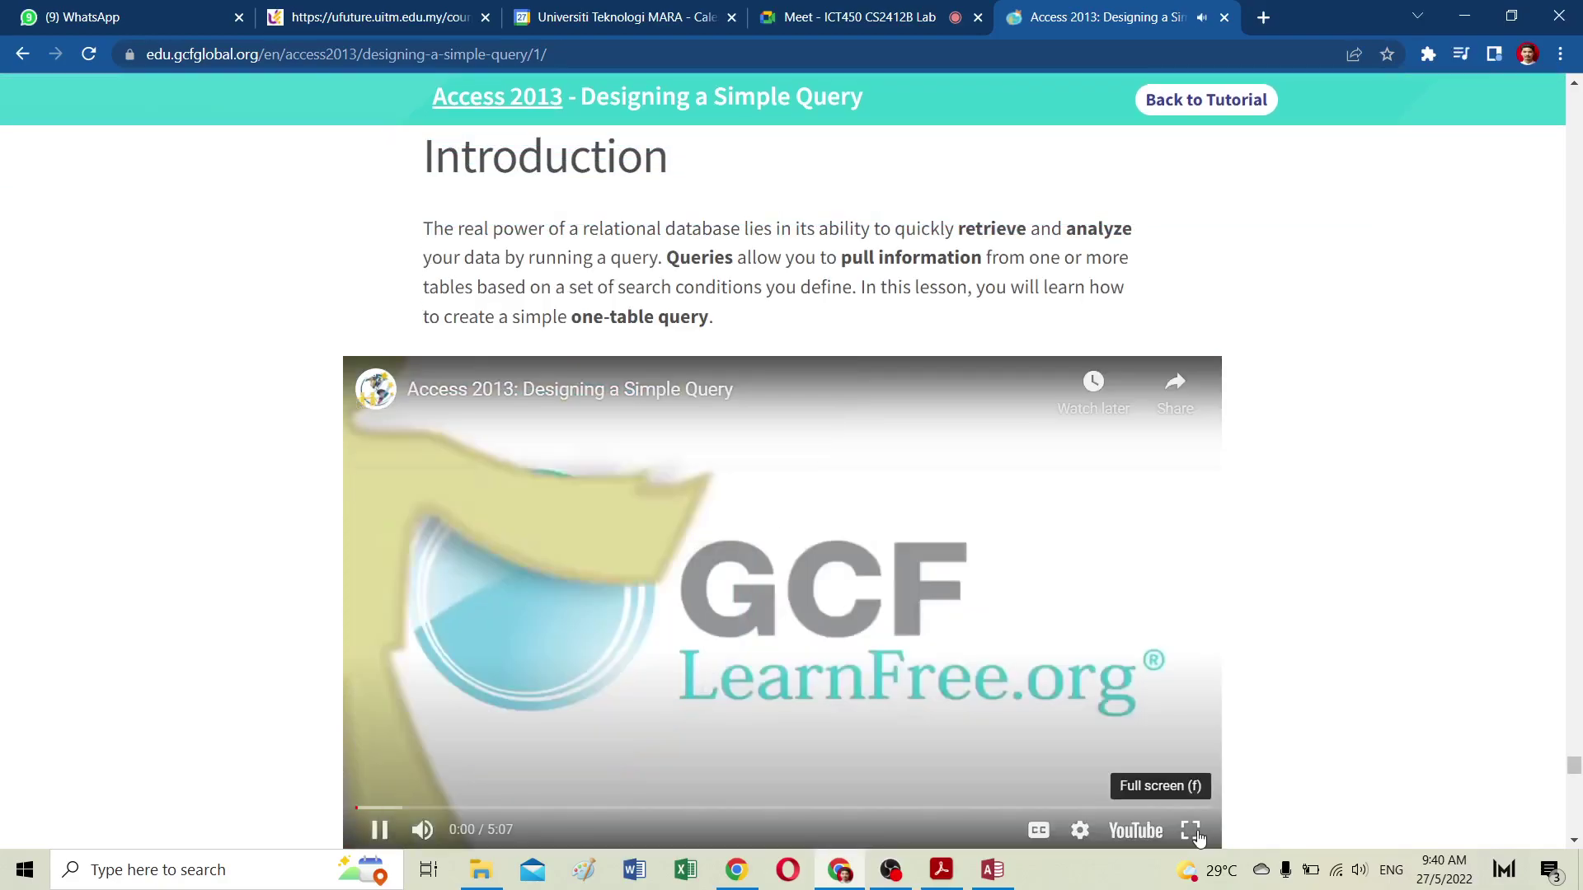
click(1191, 830)
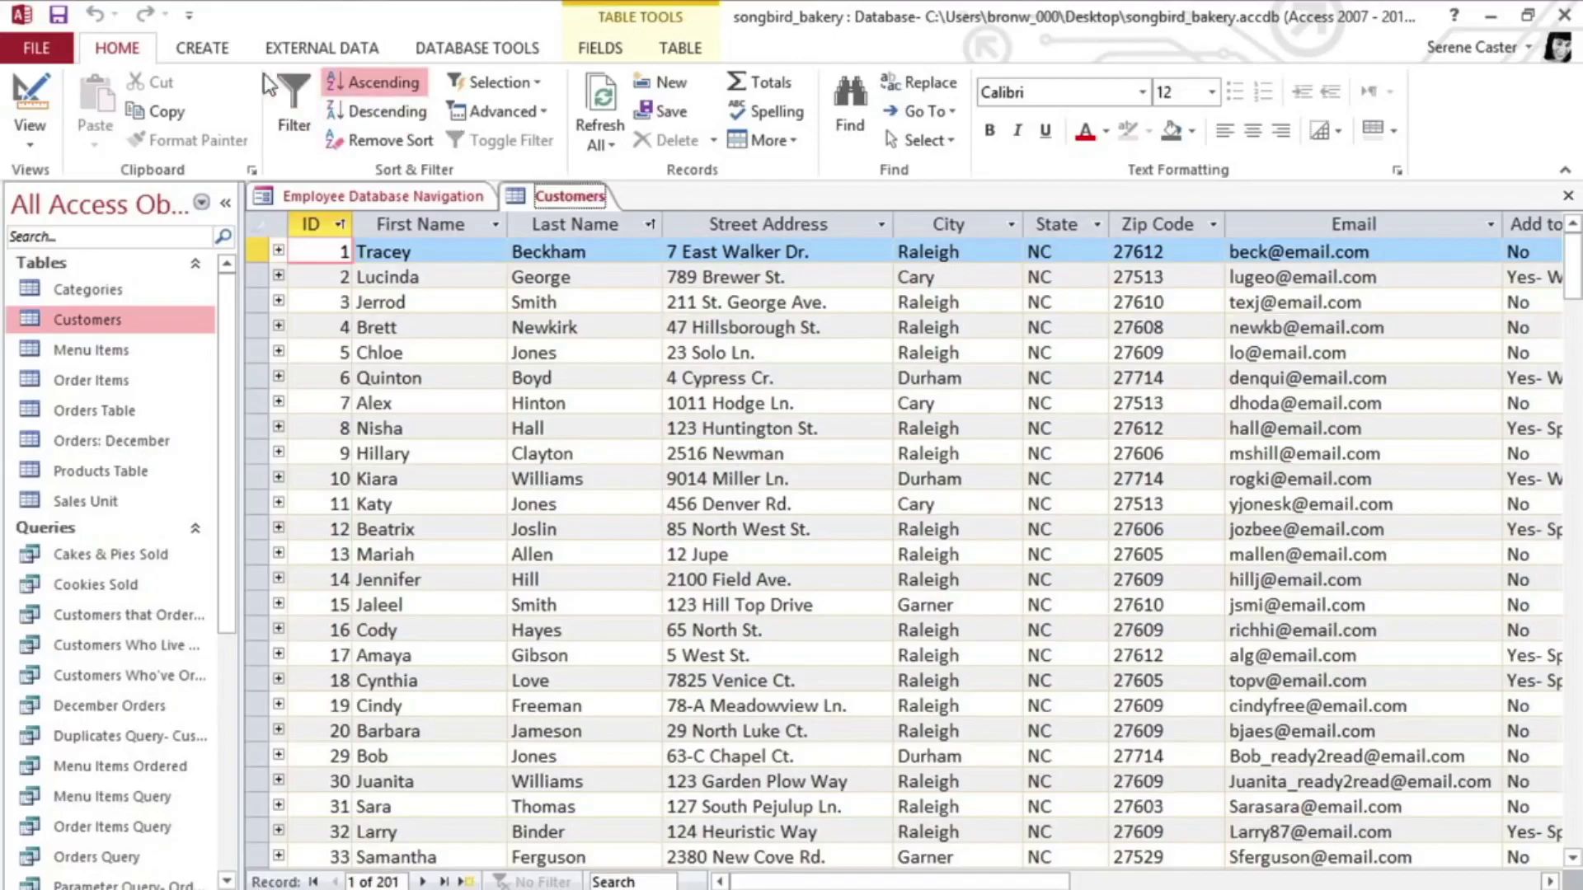
click(214, 53)
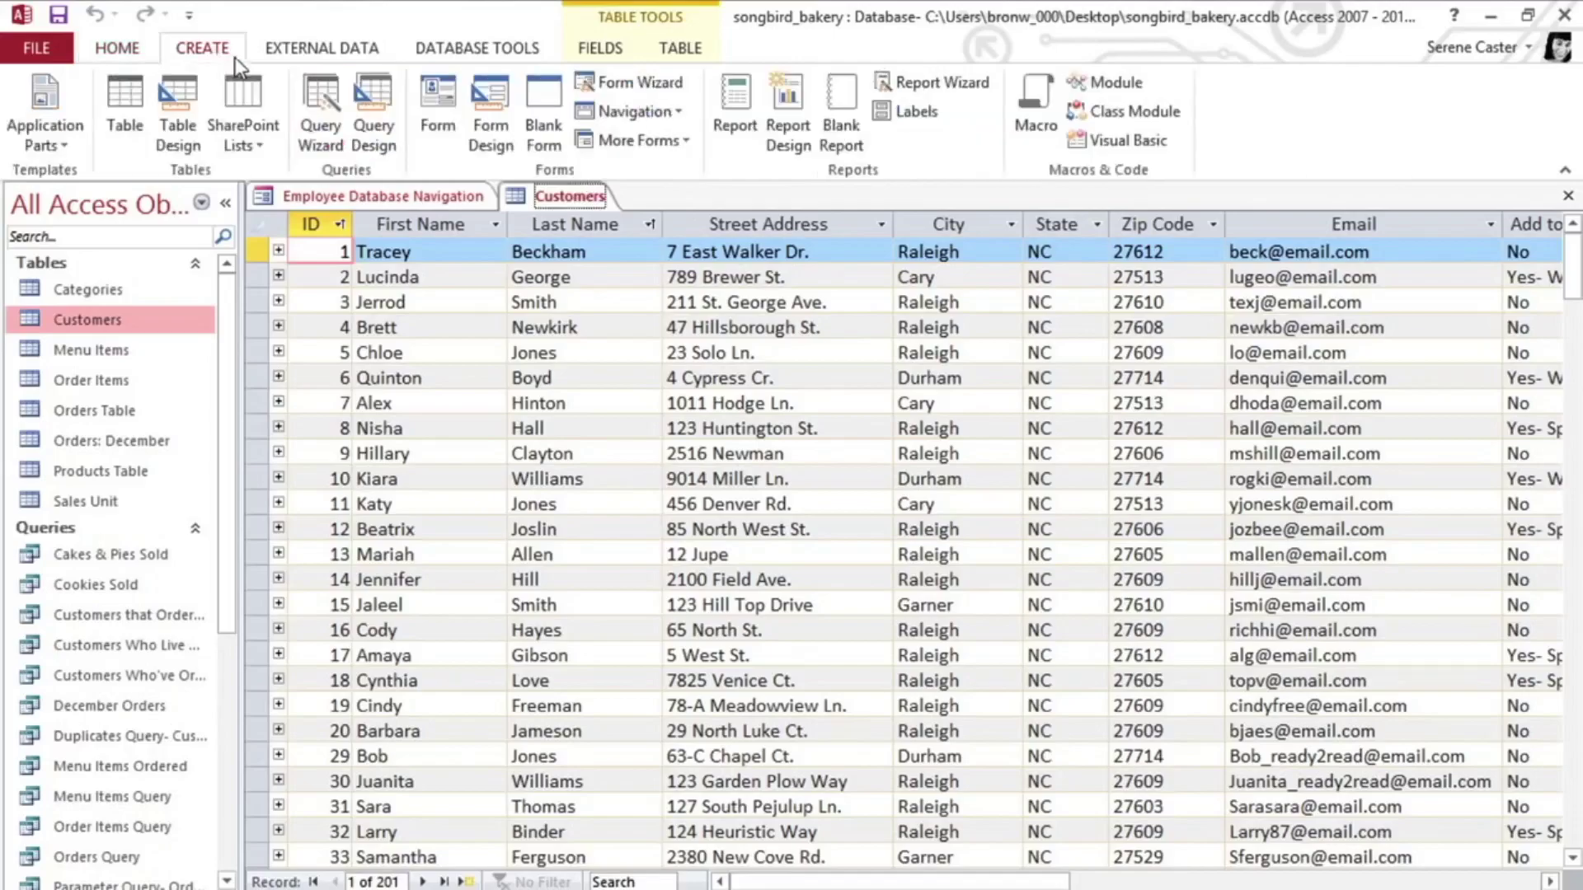
click(373, 95)
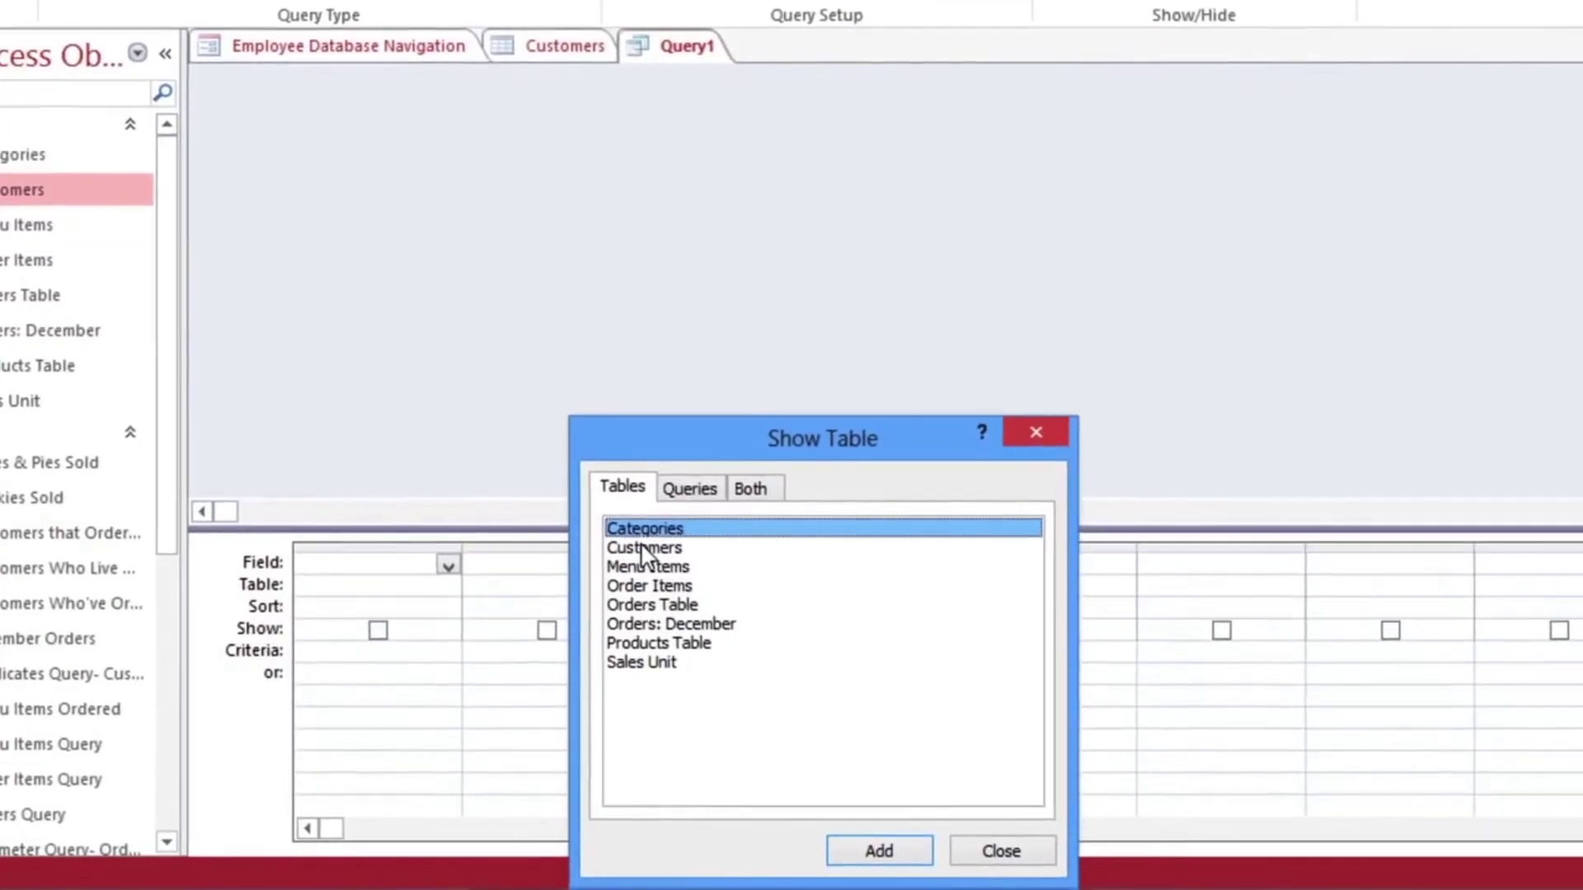
Step: Add the Customers table to the query design and enlarge its field list
click(642, 549)
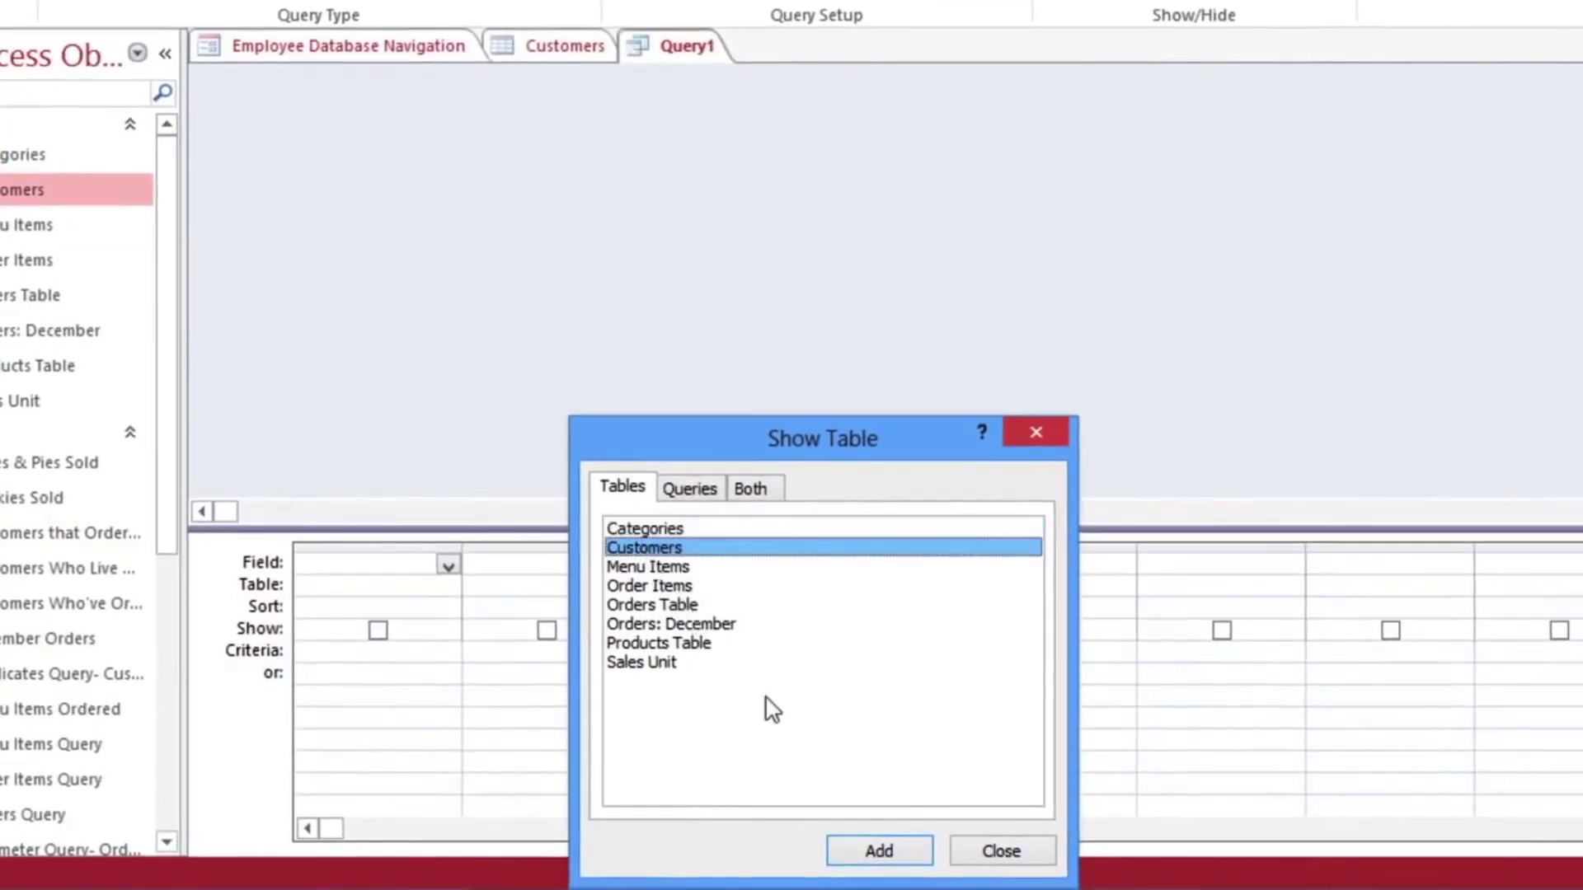
click(879, 851)
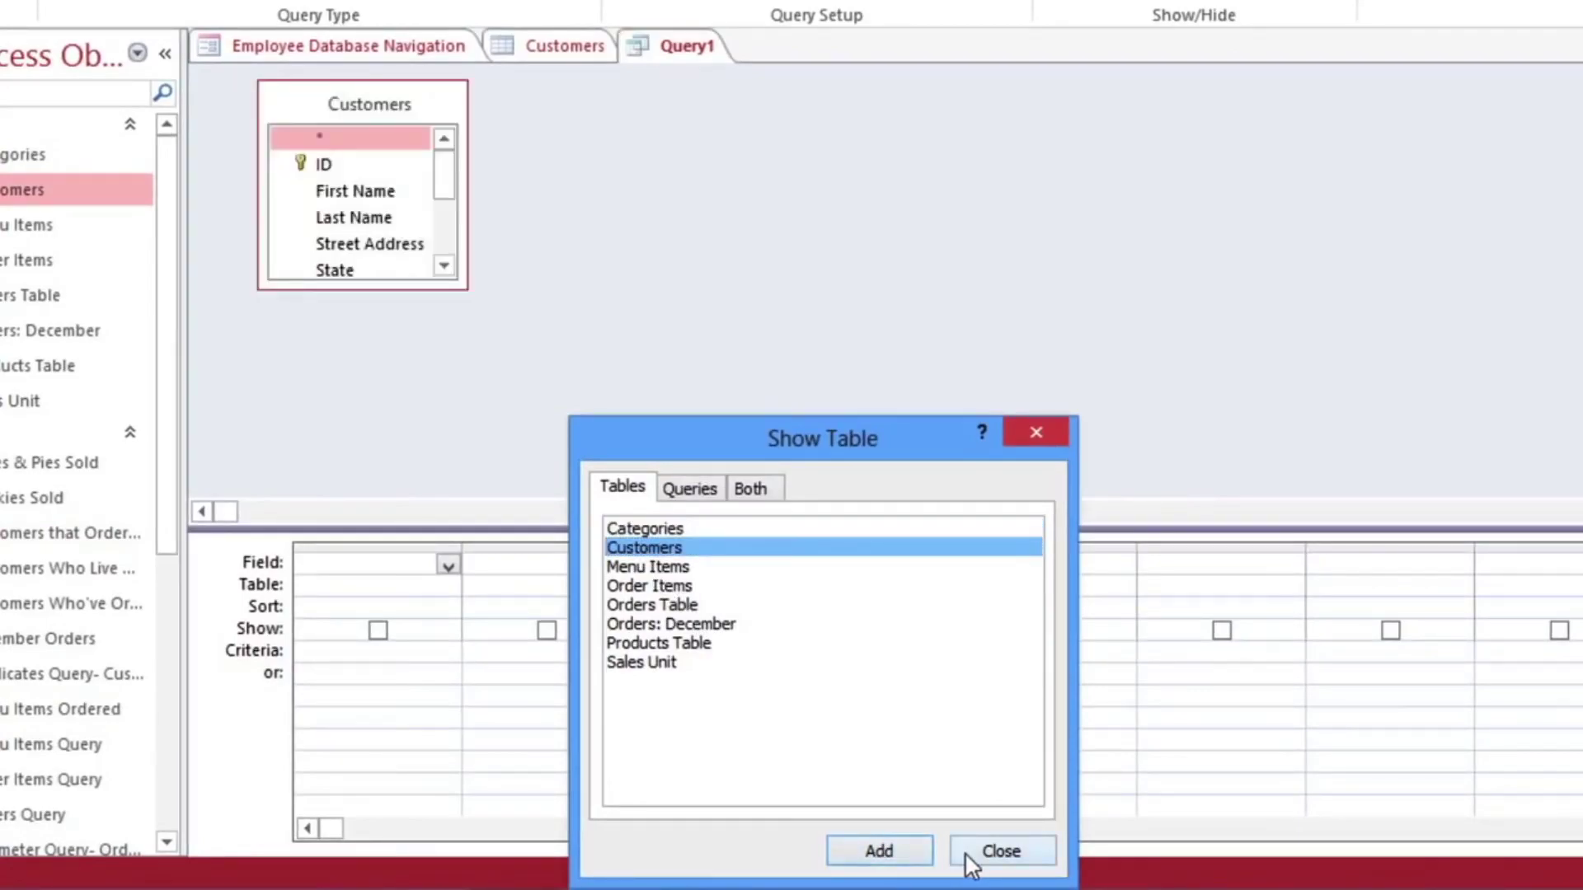
click(999, 851)
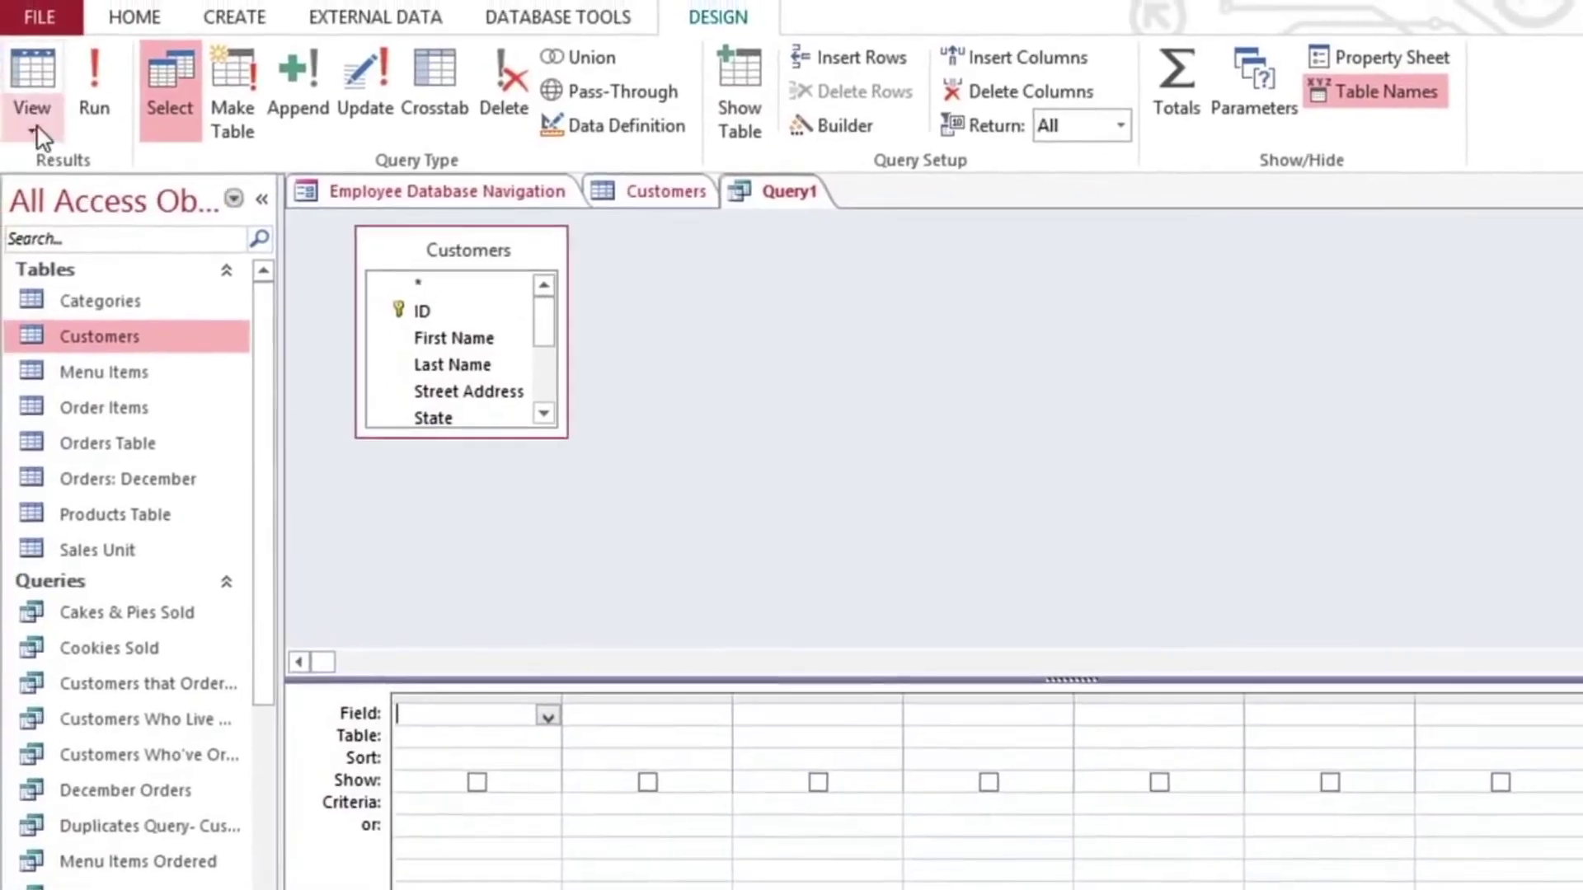
click(40, 136)
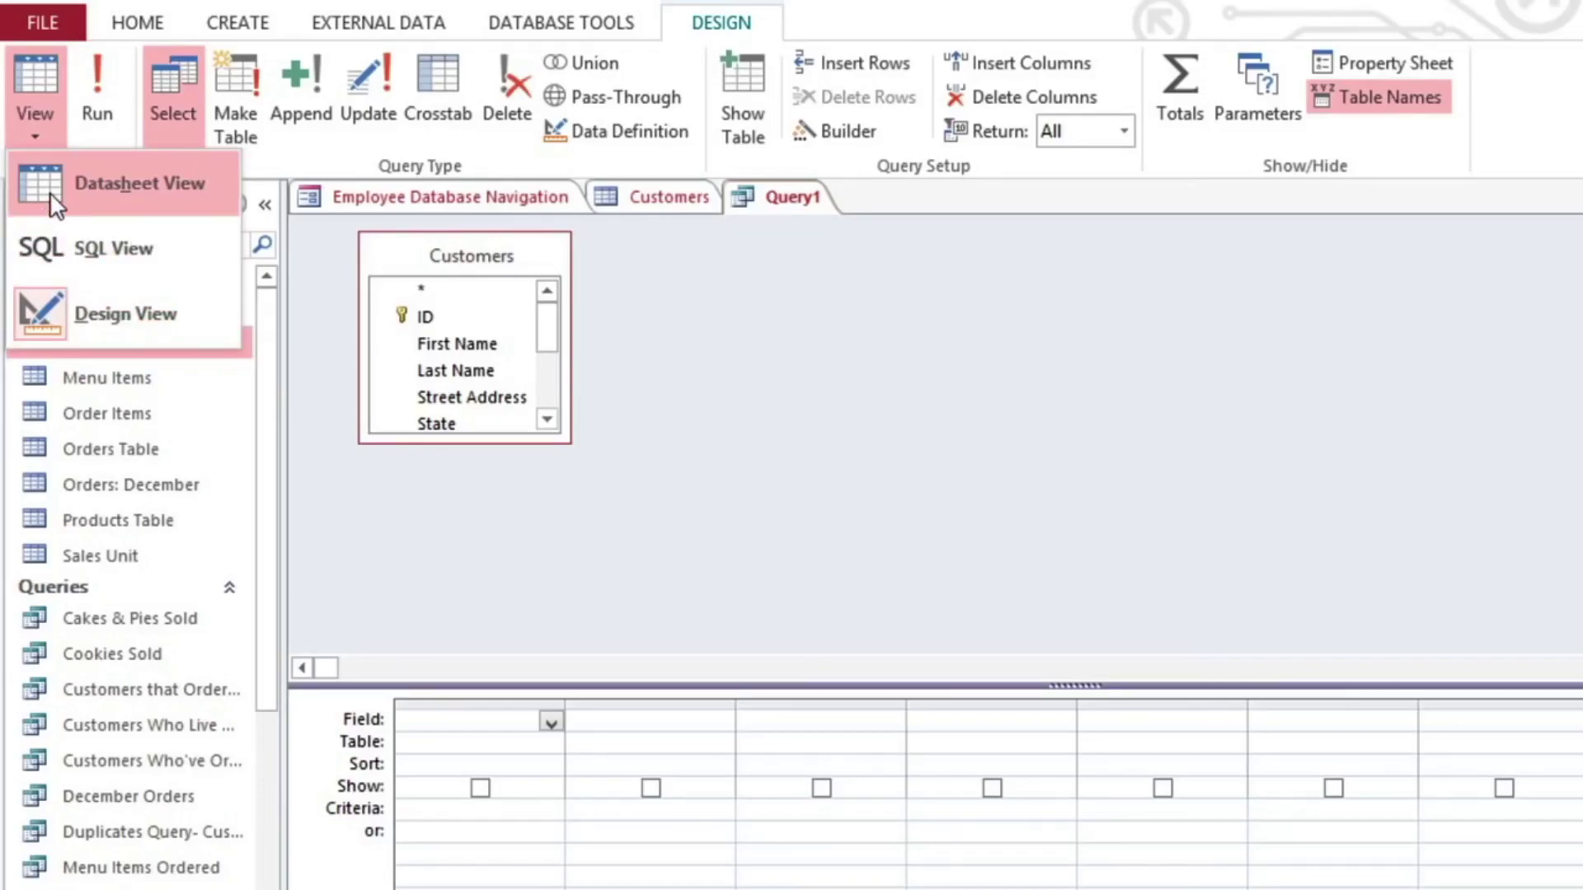
click(51, 136)
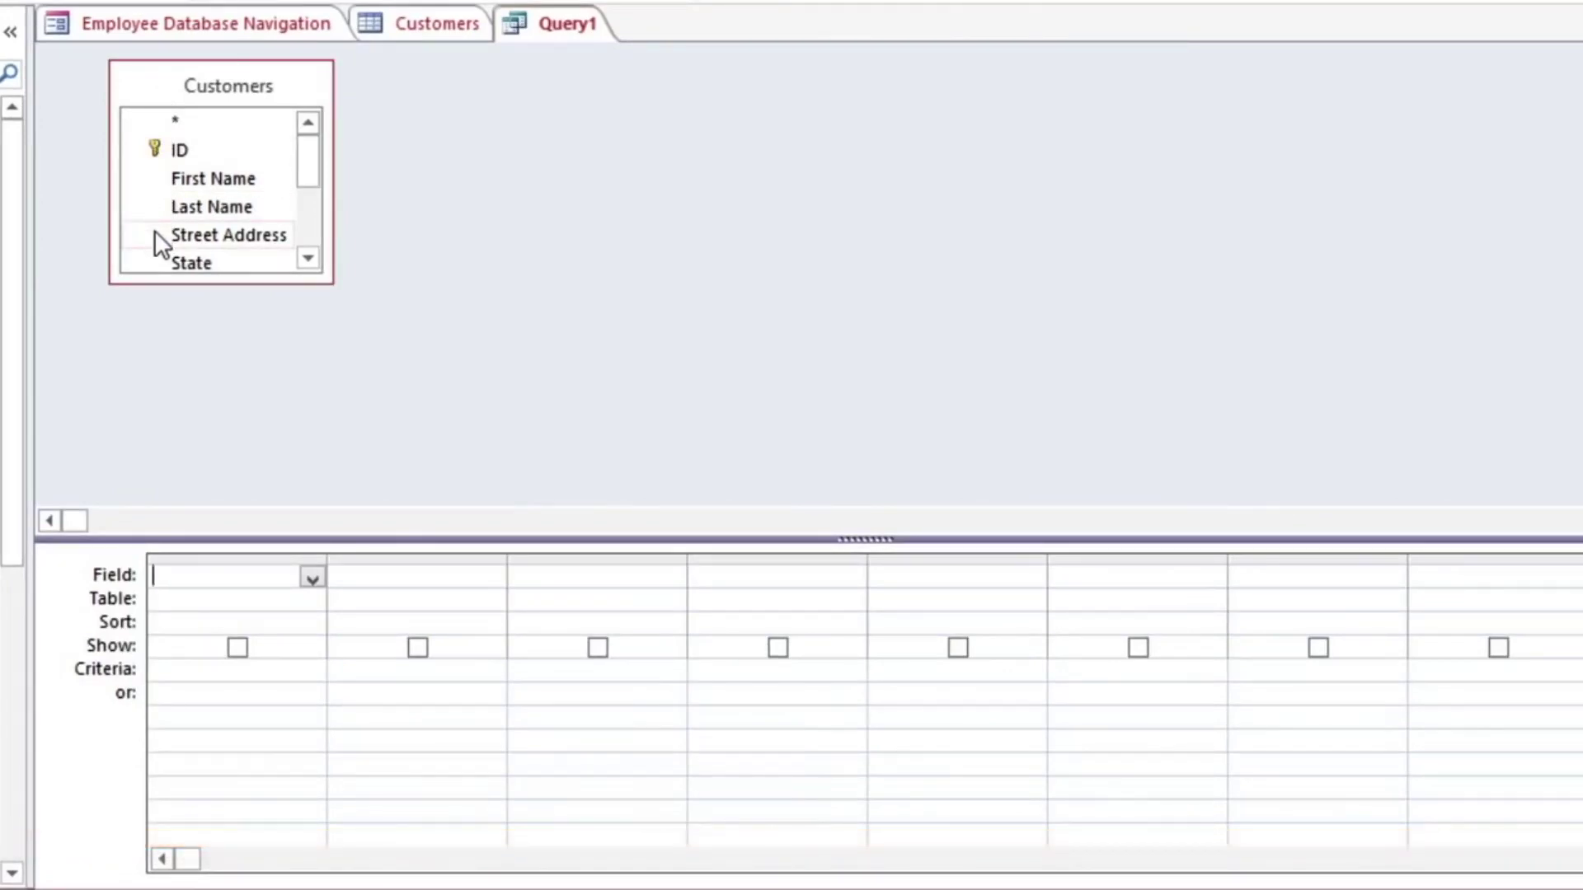
drag(322, 279, 431, 469)
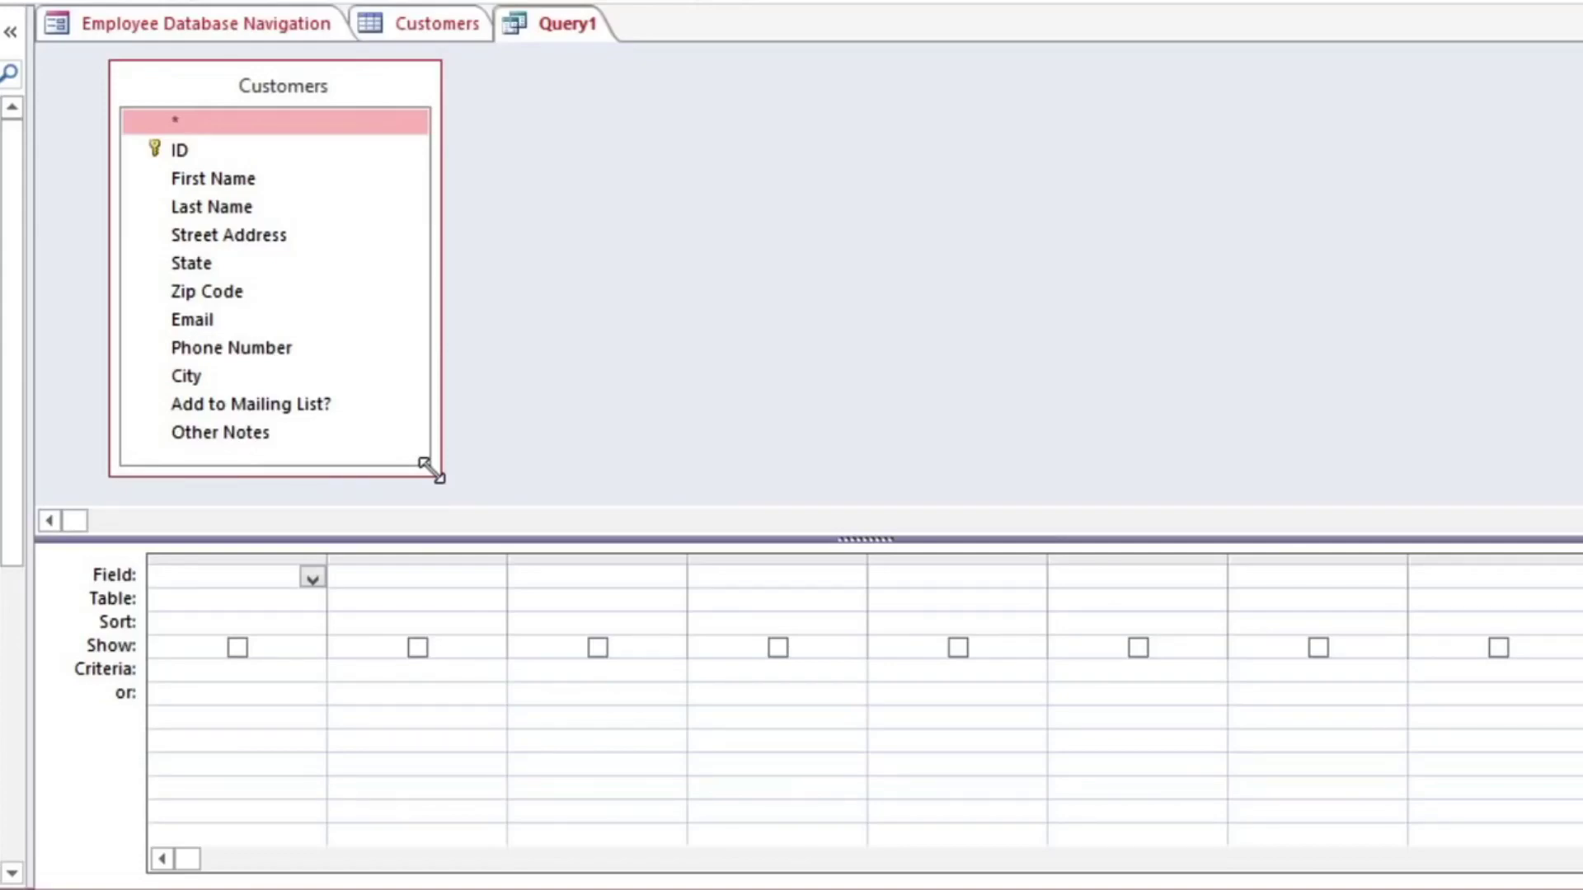
Step: Add First Name, Last Name, Street Address, City, State and Zip Code to the query grid
double_click(199, 181)
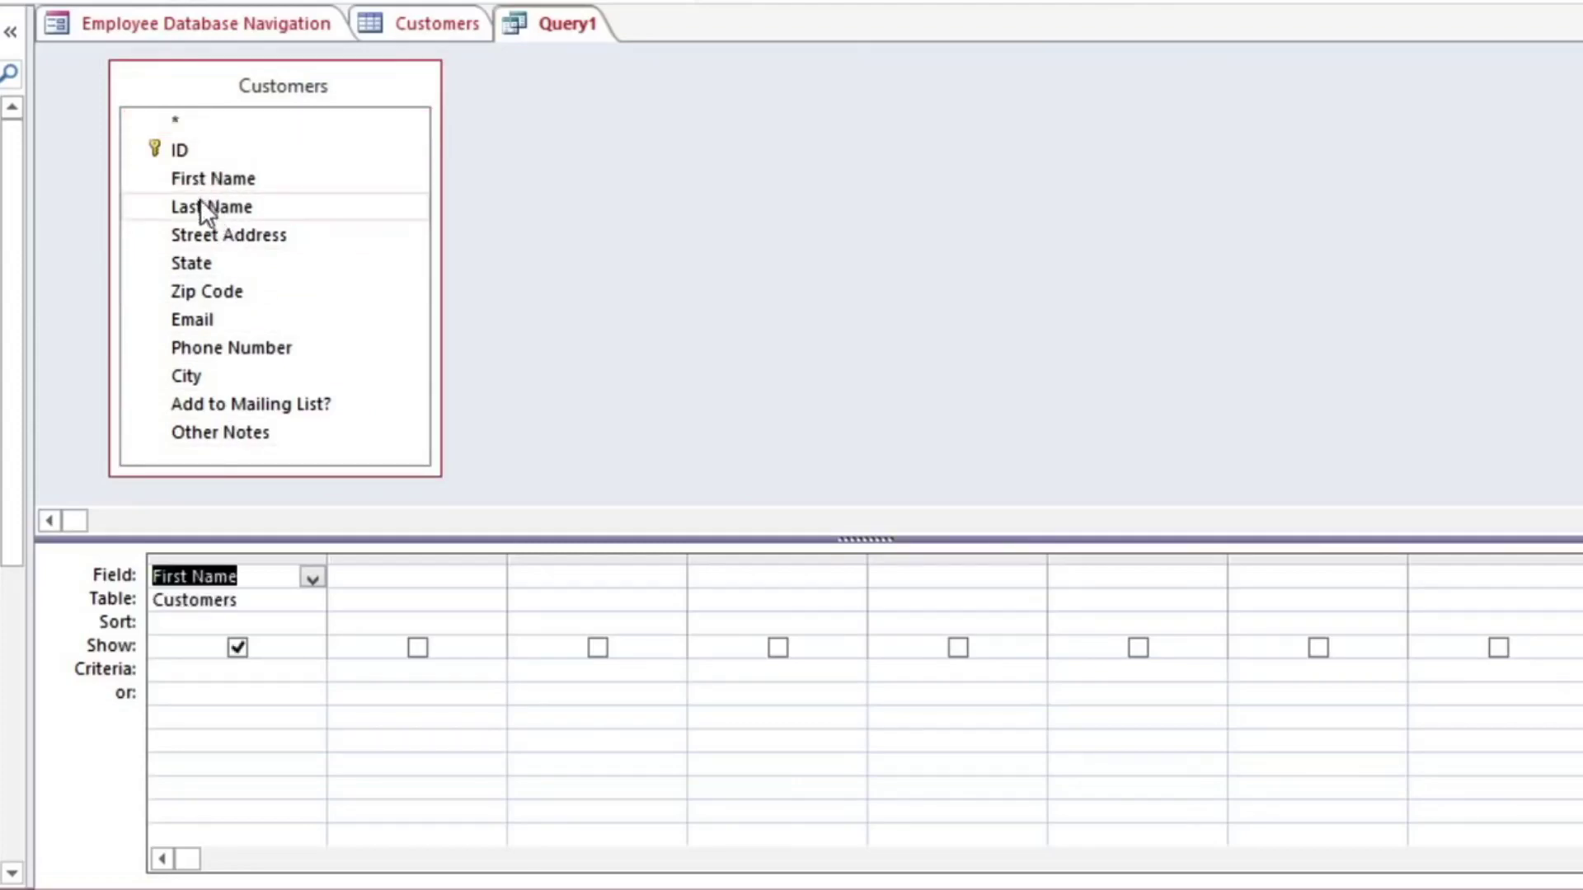
click(199, 206)
double_click(199, 206)
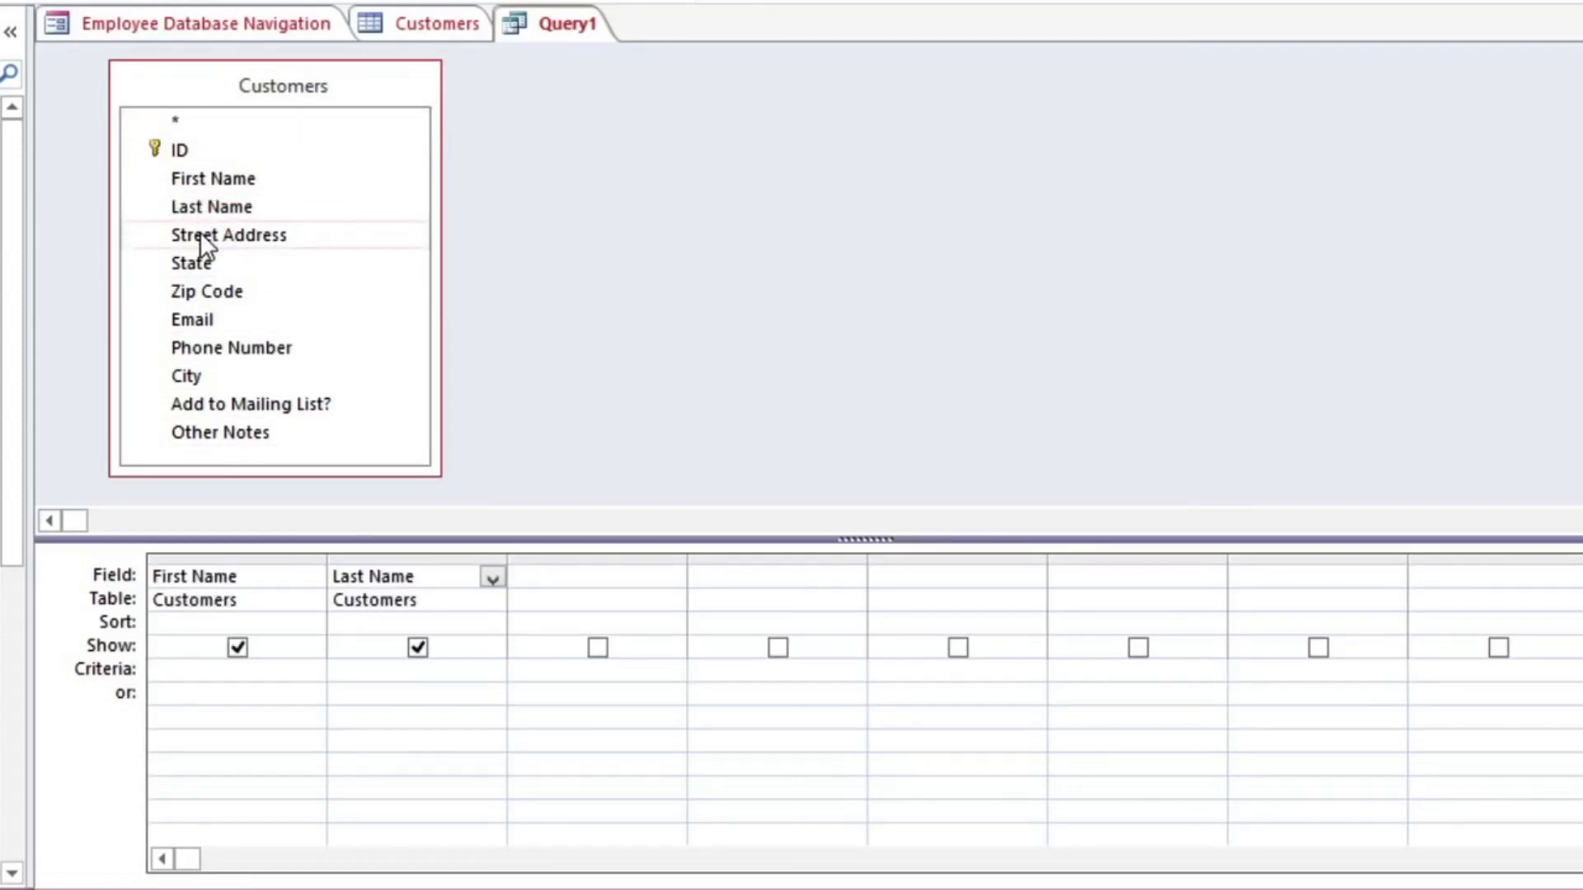
double_click(199, 234)
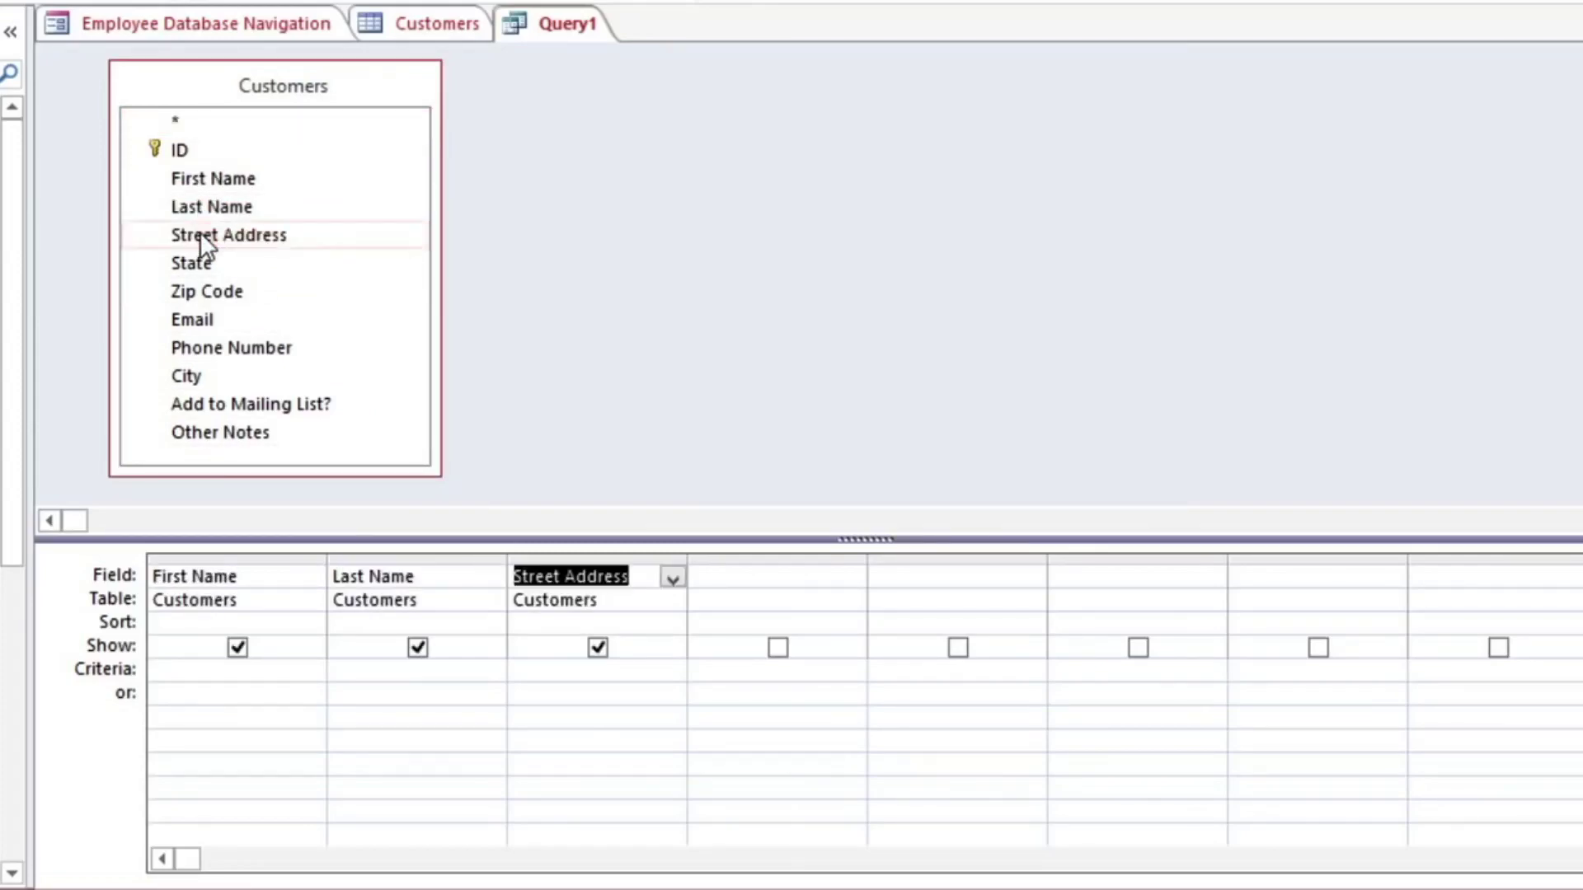
click(204, 375)
double_click(205, 376)
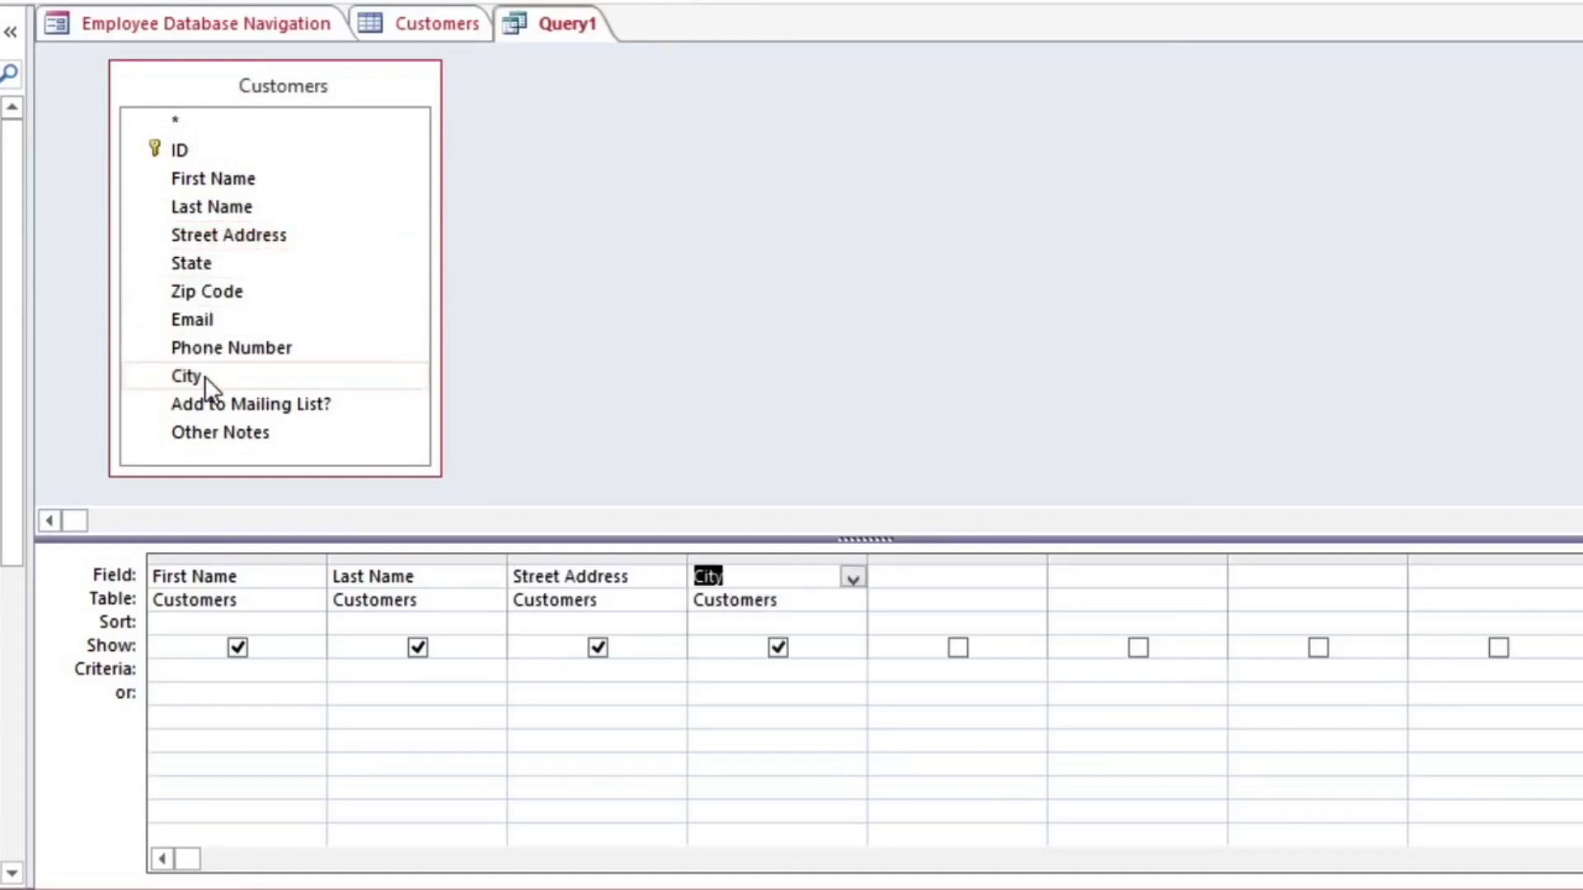
double_click(204, 262)
double_click(202, 293)
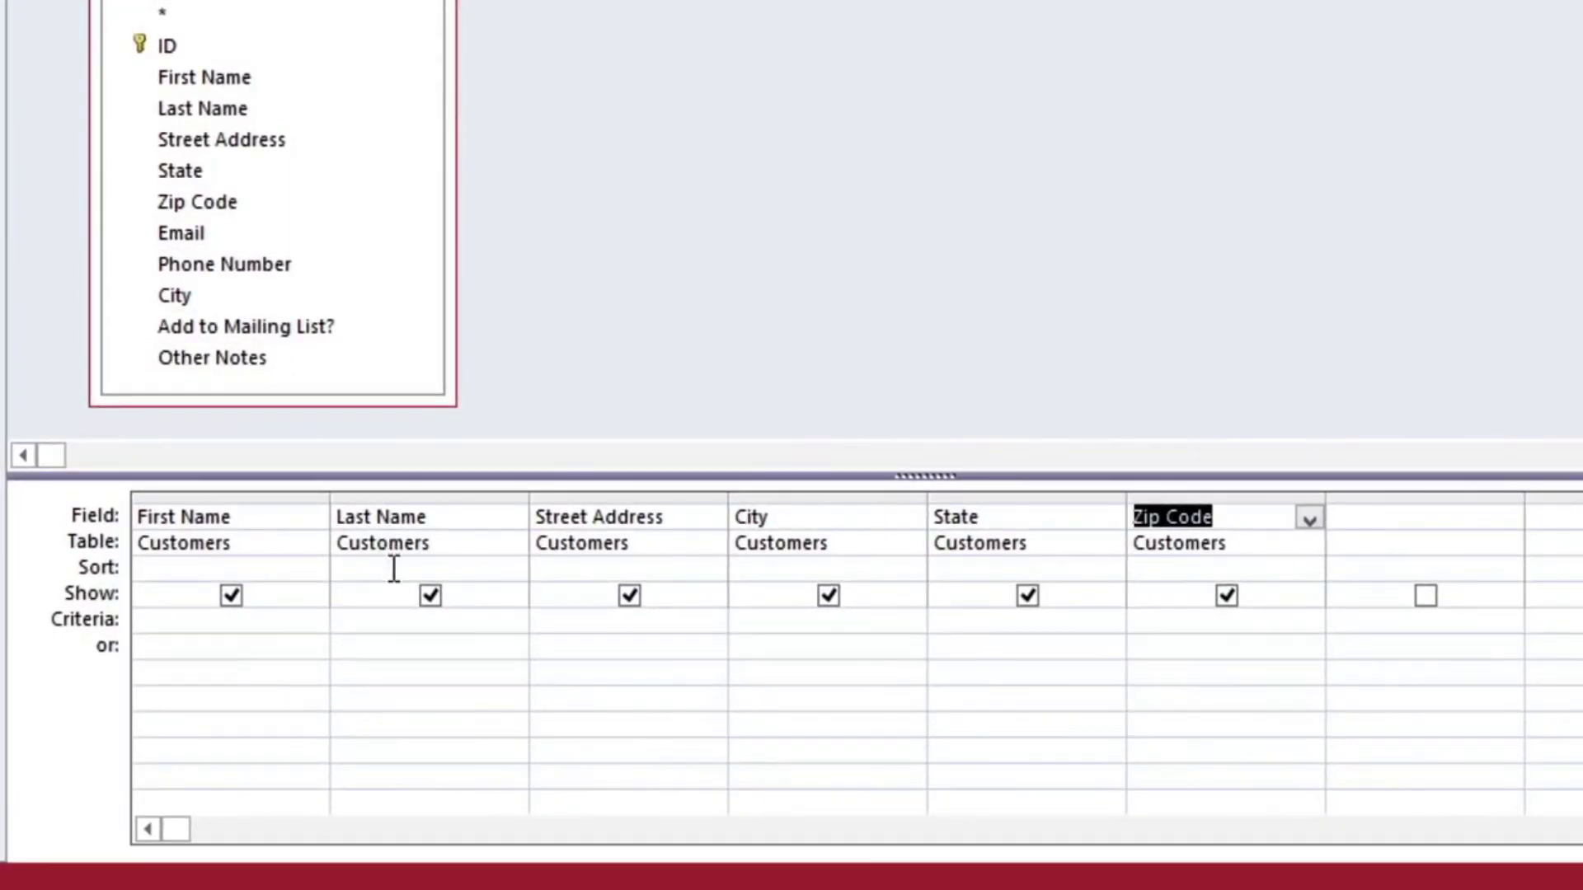
Step: Sort Last Name ascending and set criteria City 'Raleigh' or Zip Code '27513'
click(394, 568)
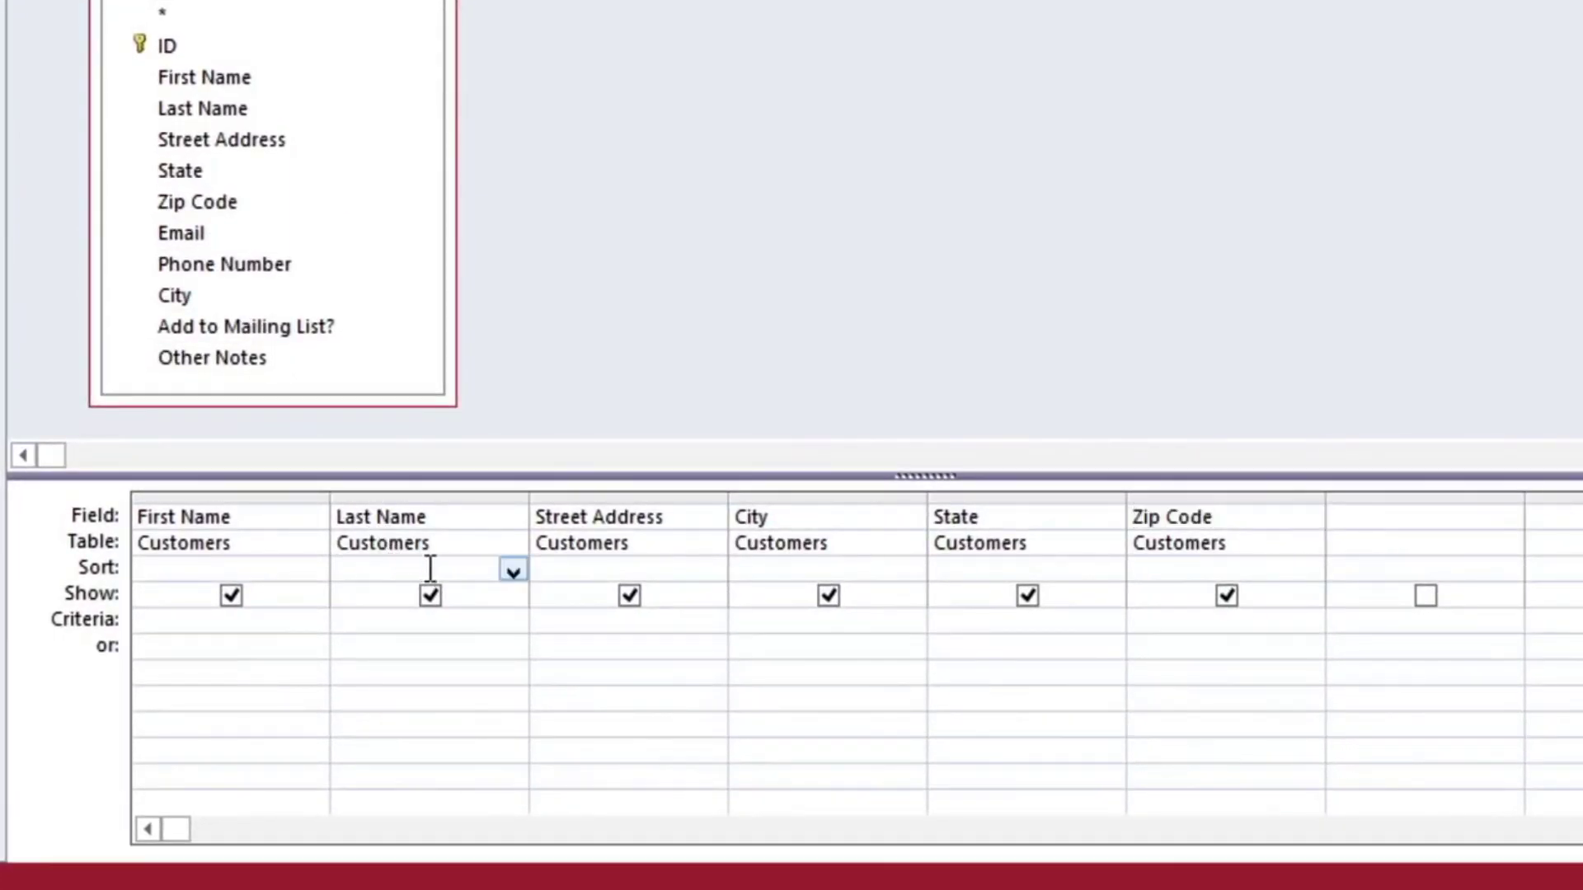
click(509, 571)
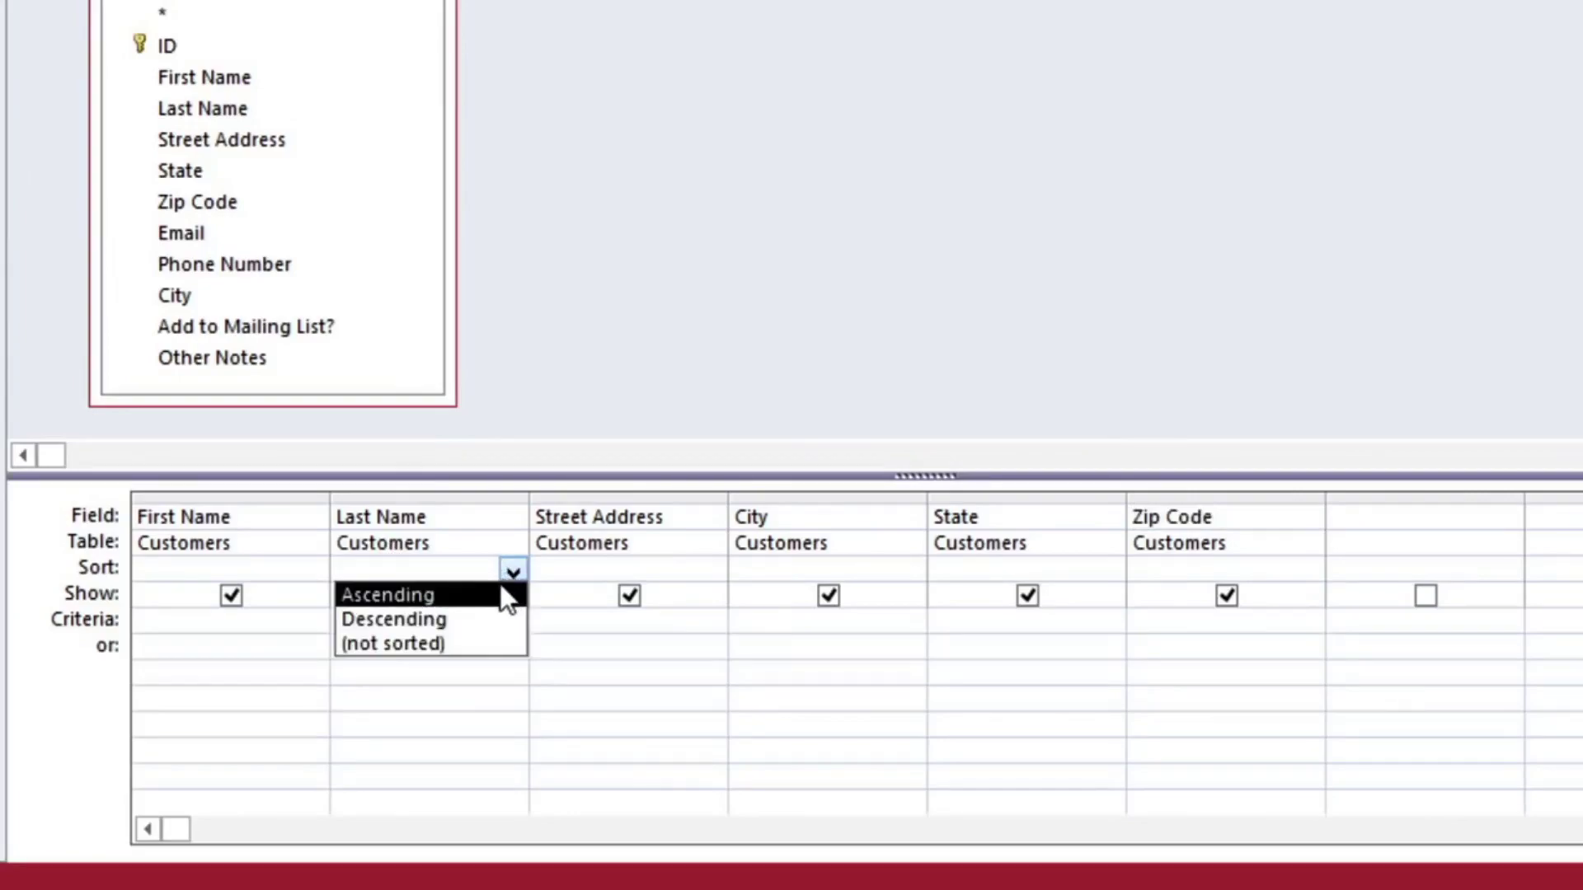
click(496, 593)
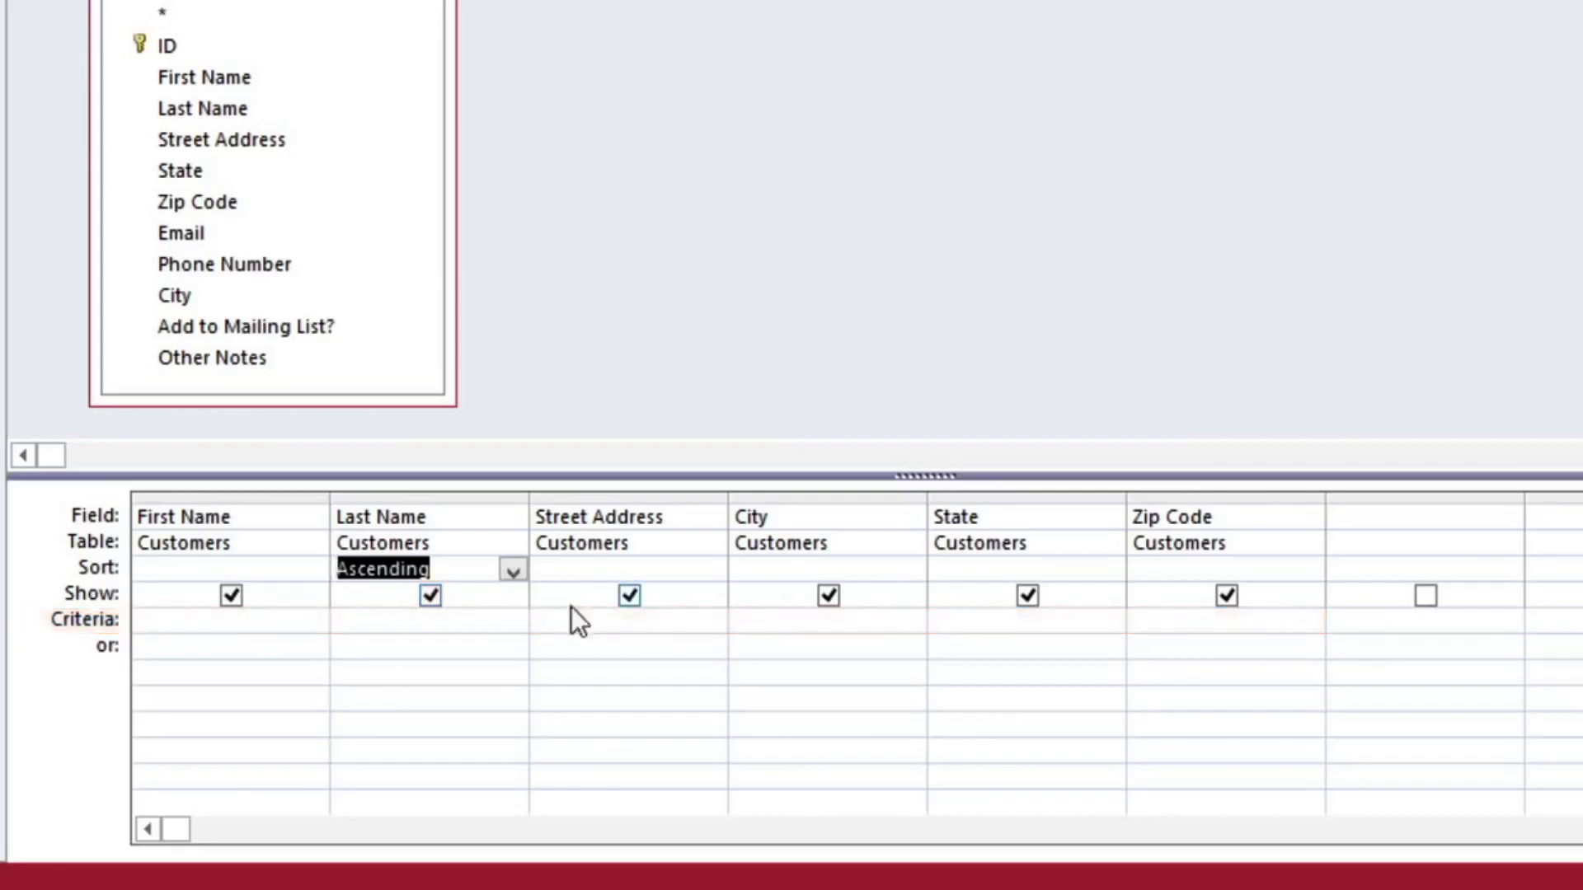
click(879, 621)
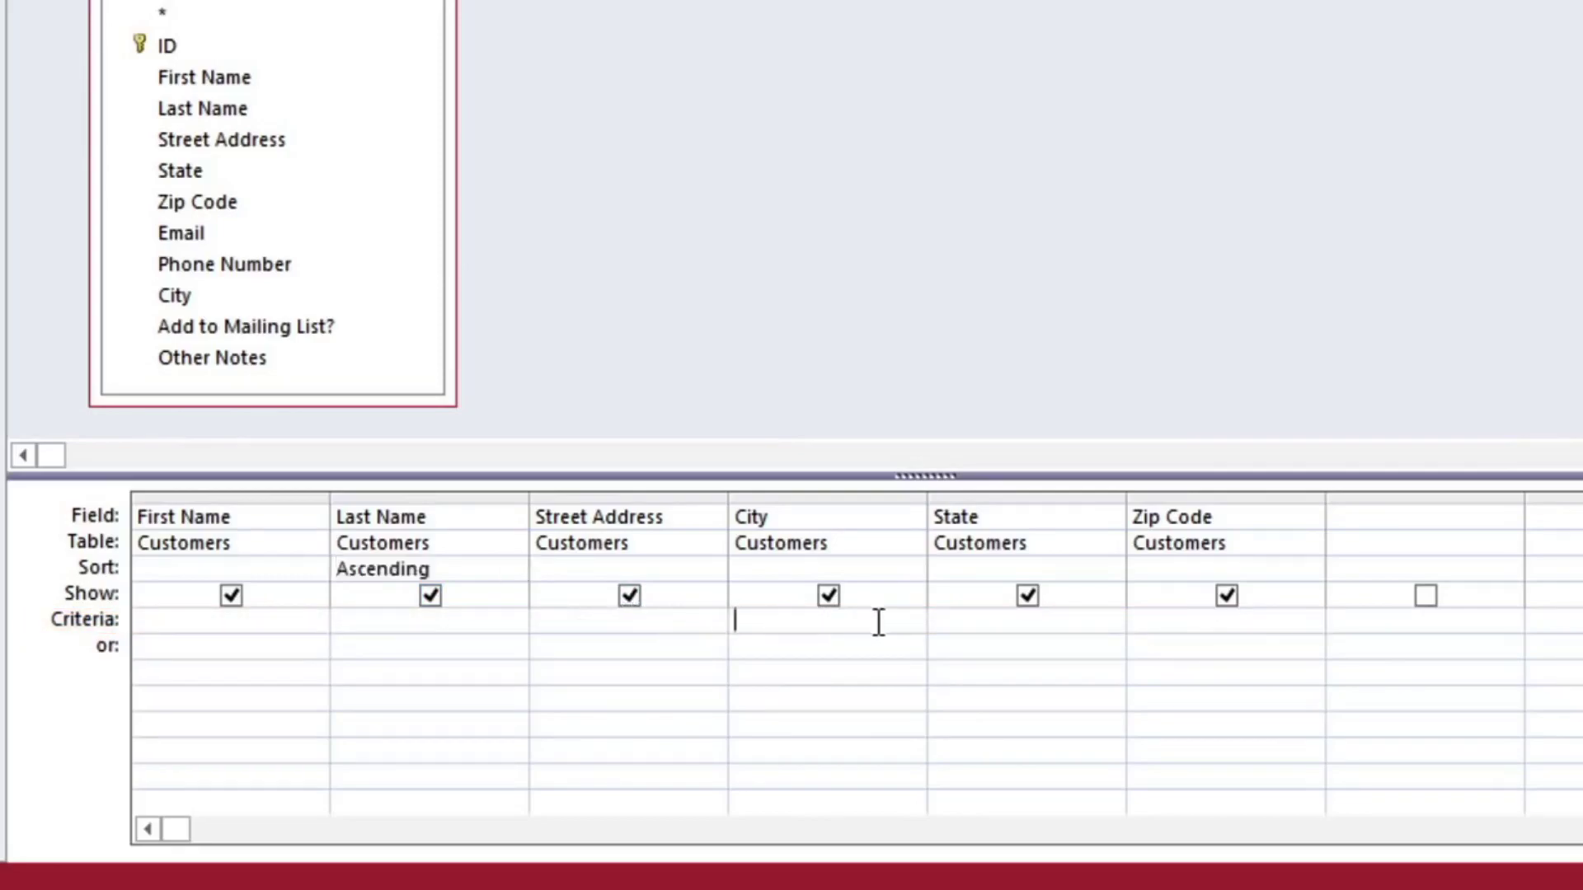
text("Raleigh")
click(1266, 639)
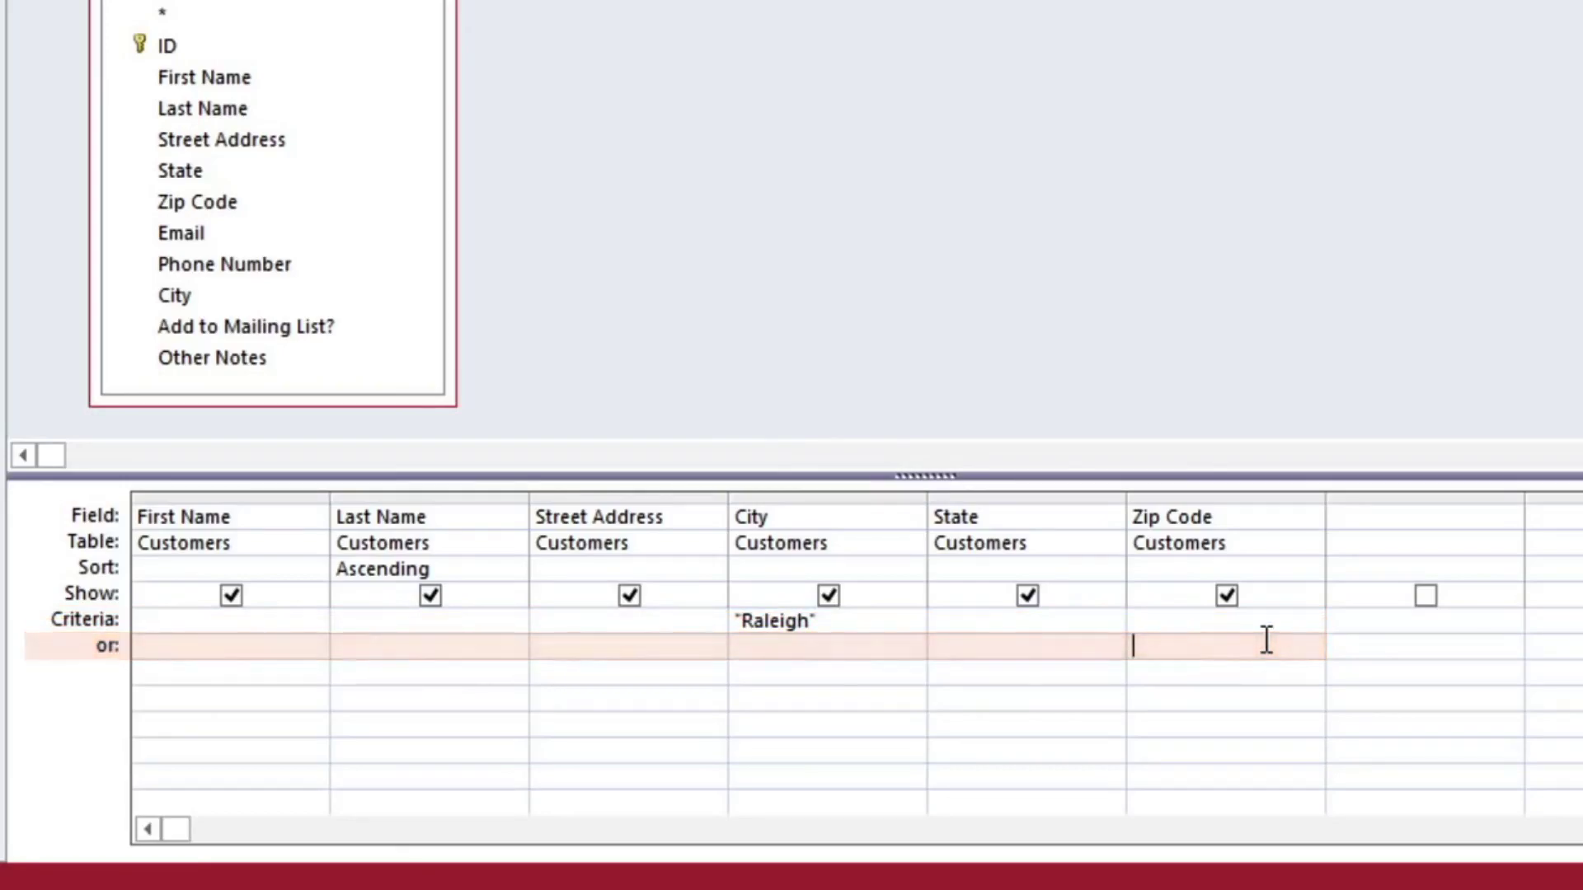
text("27513")
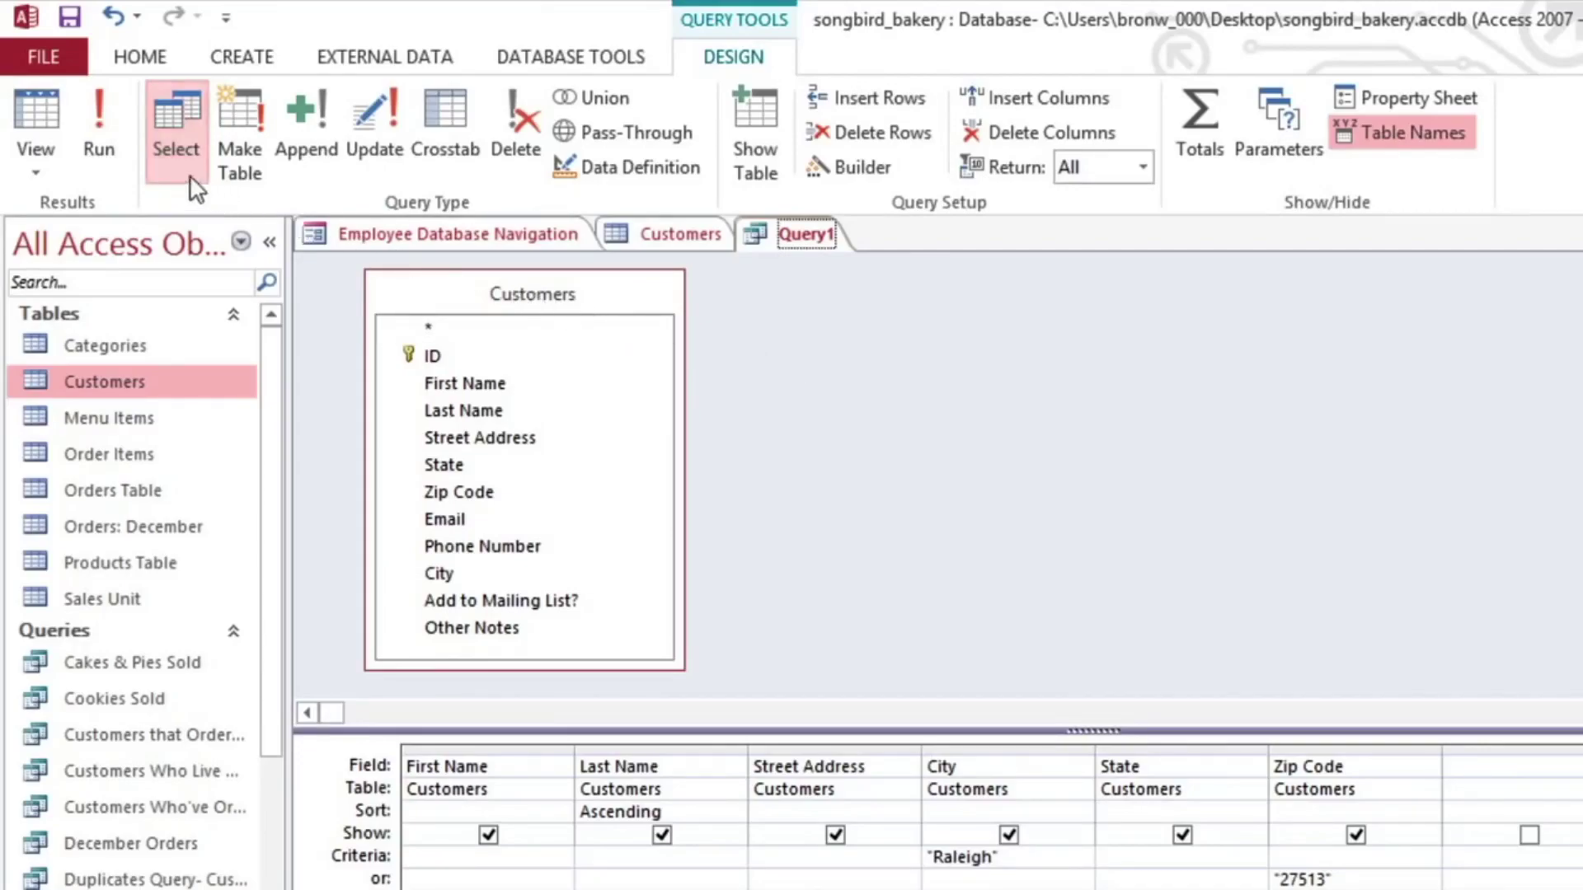
click(106, 134)
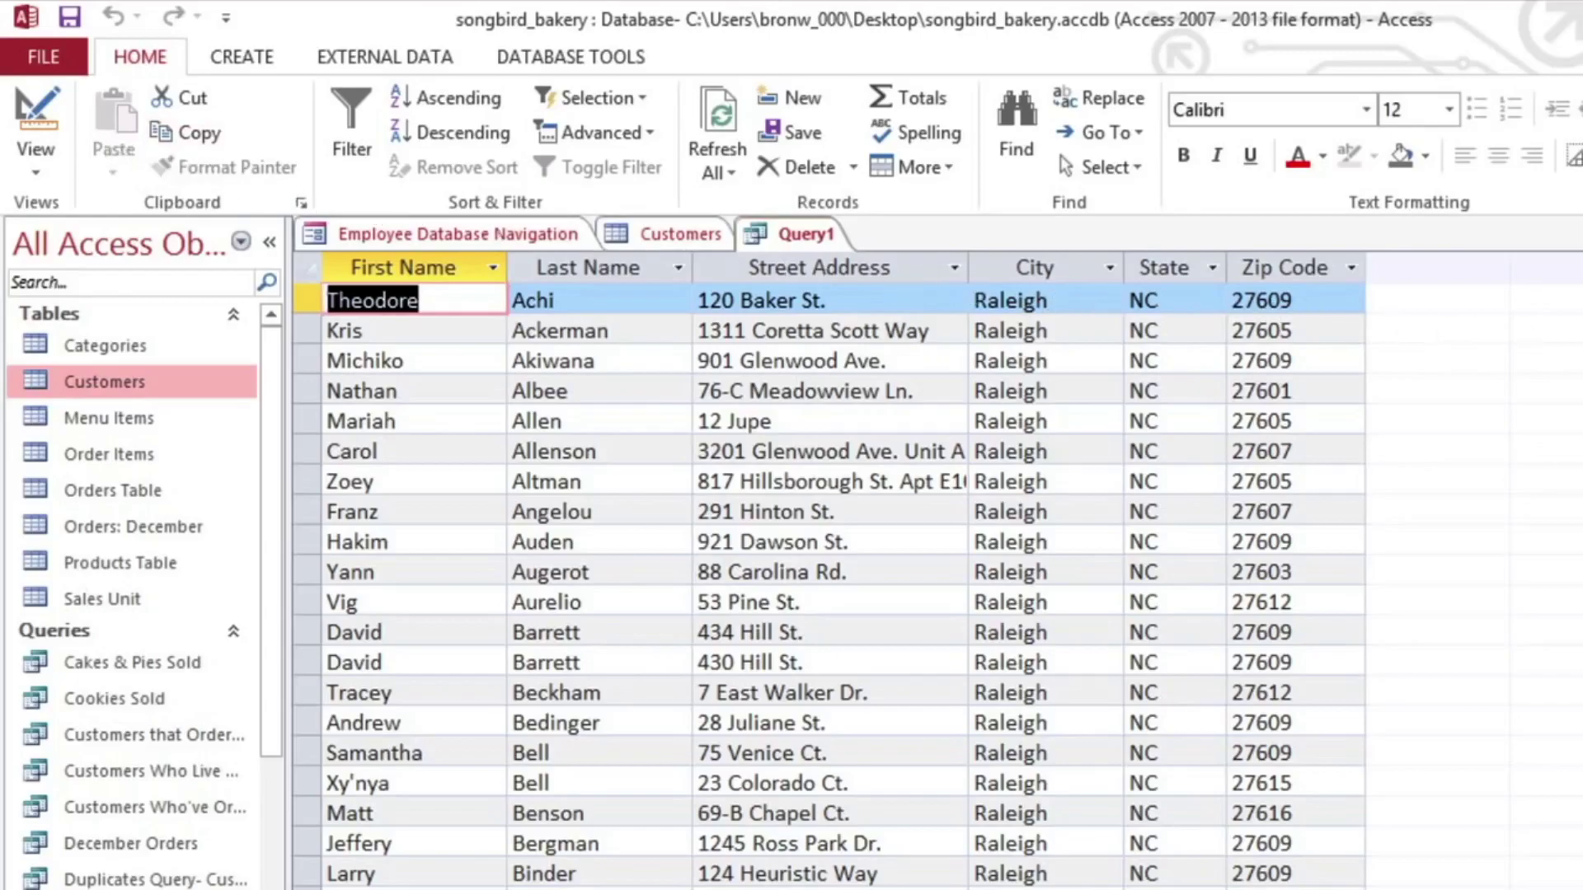
scroll(829, 585, down, 15)
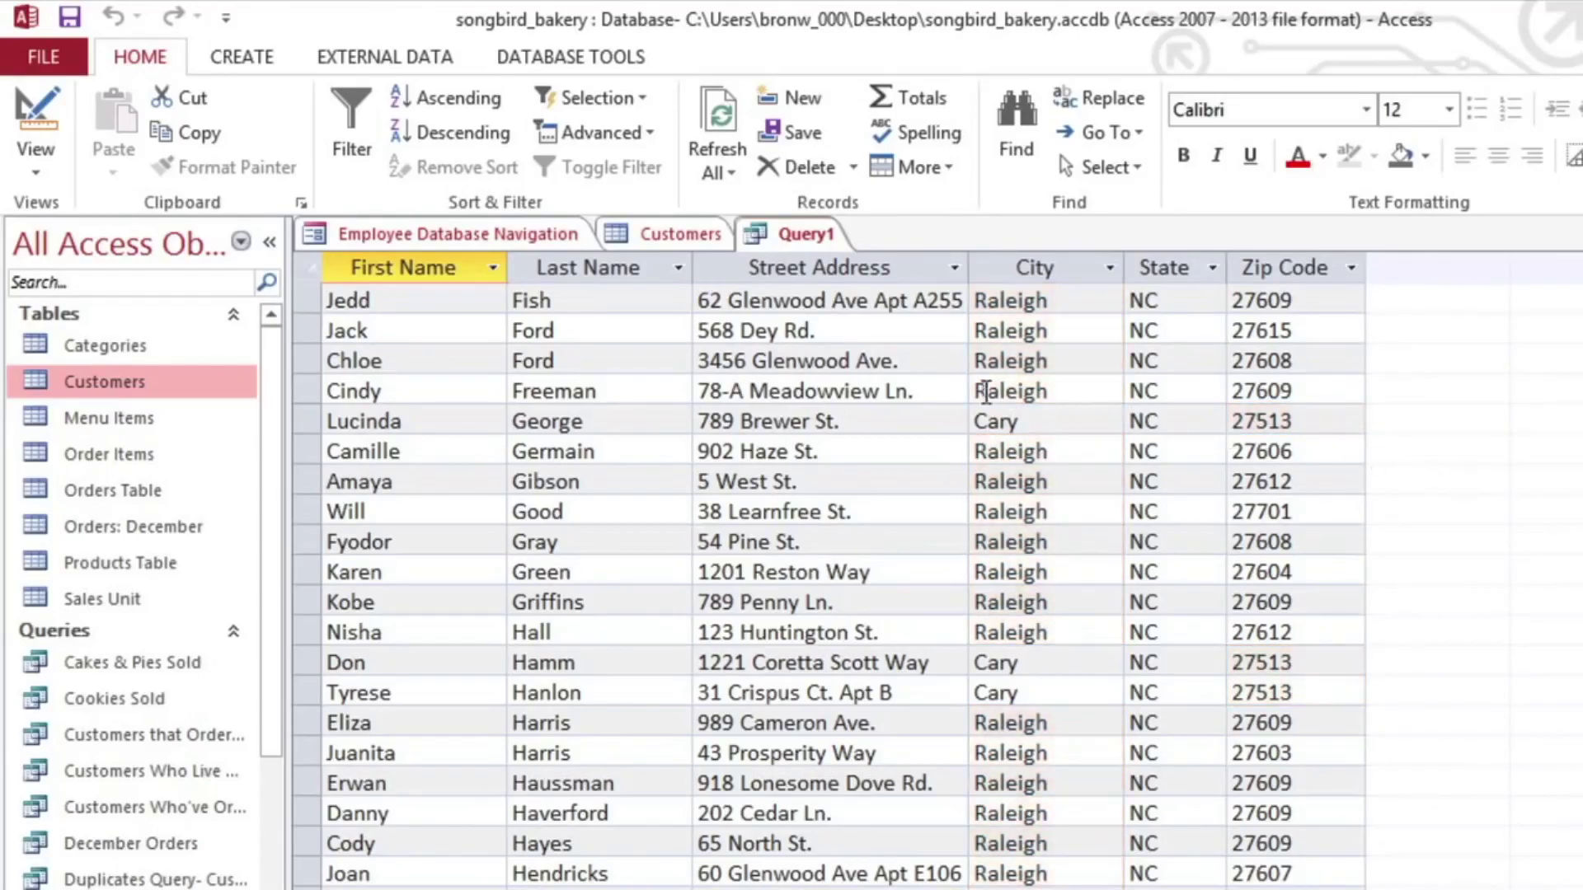
click(43, 170)
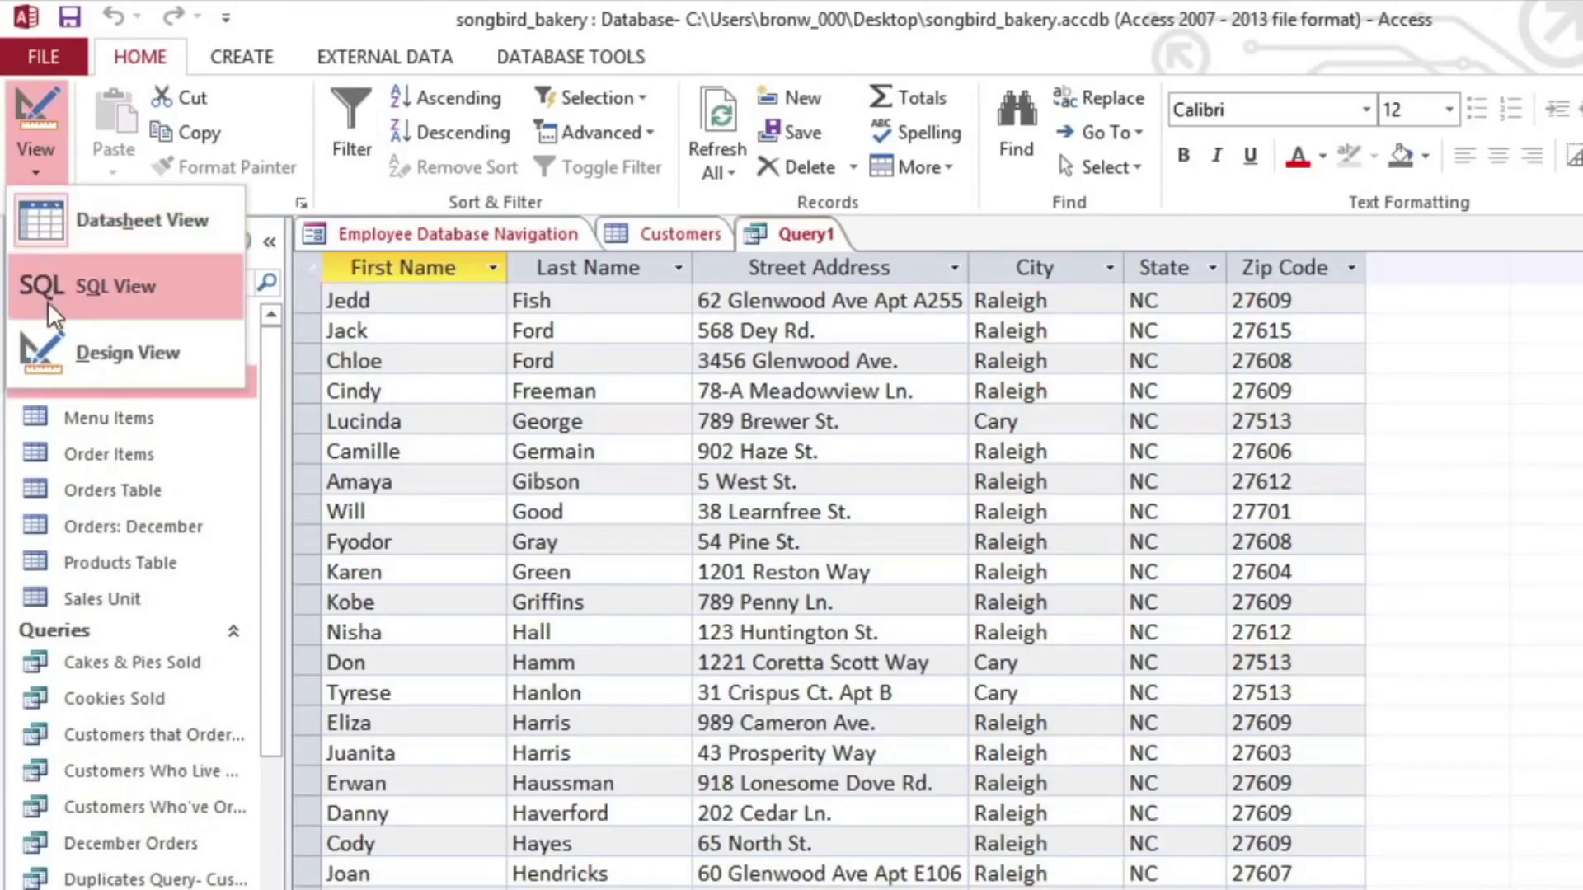
click(48, 355)
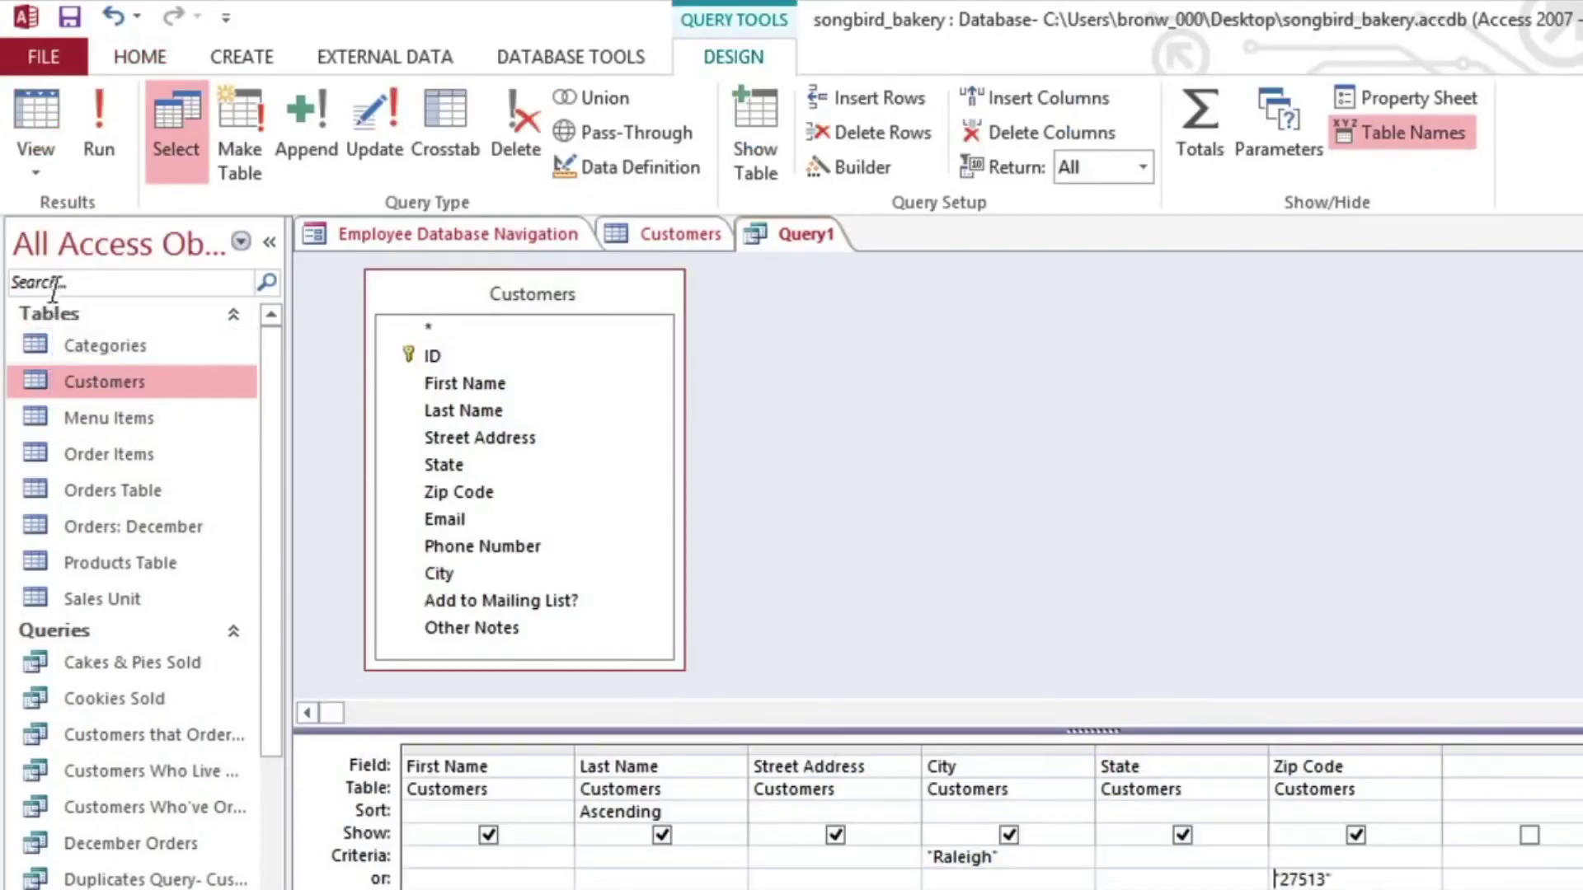
Step: Save the query as 'Nearby Customers'
click(70, 23)
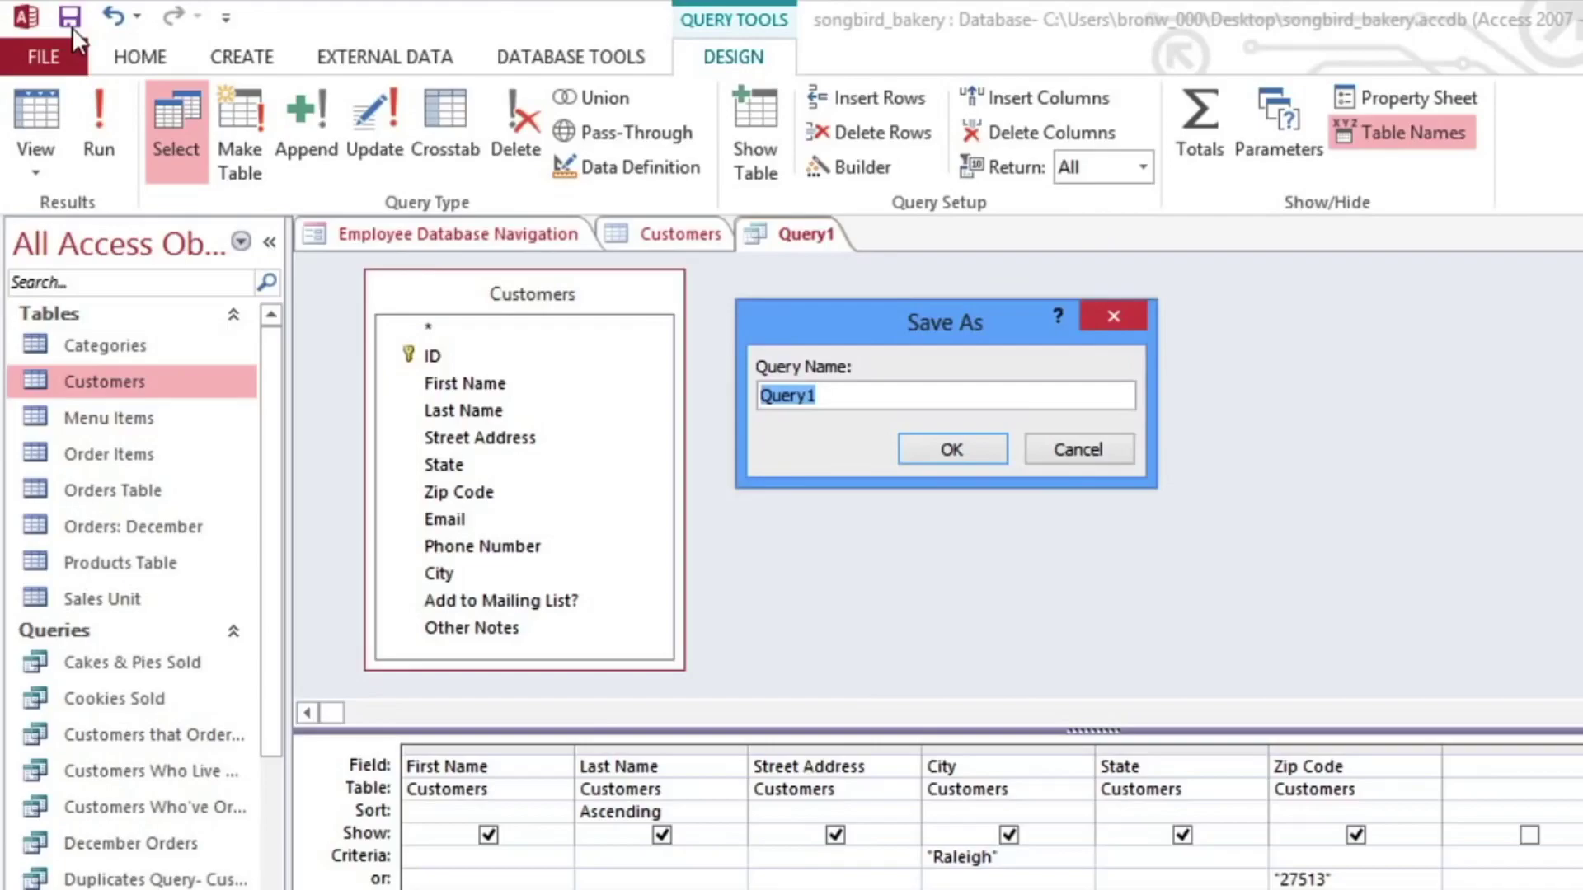
text(Nearby Cust)
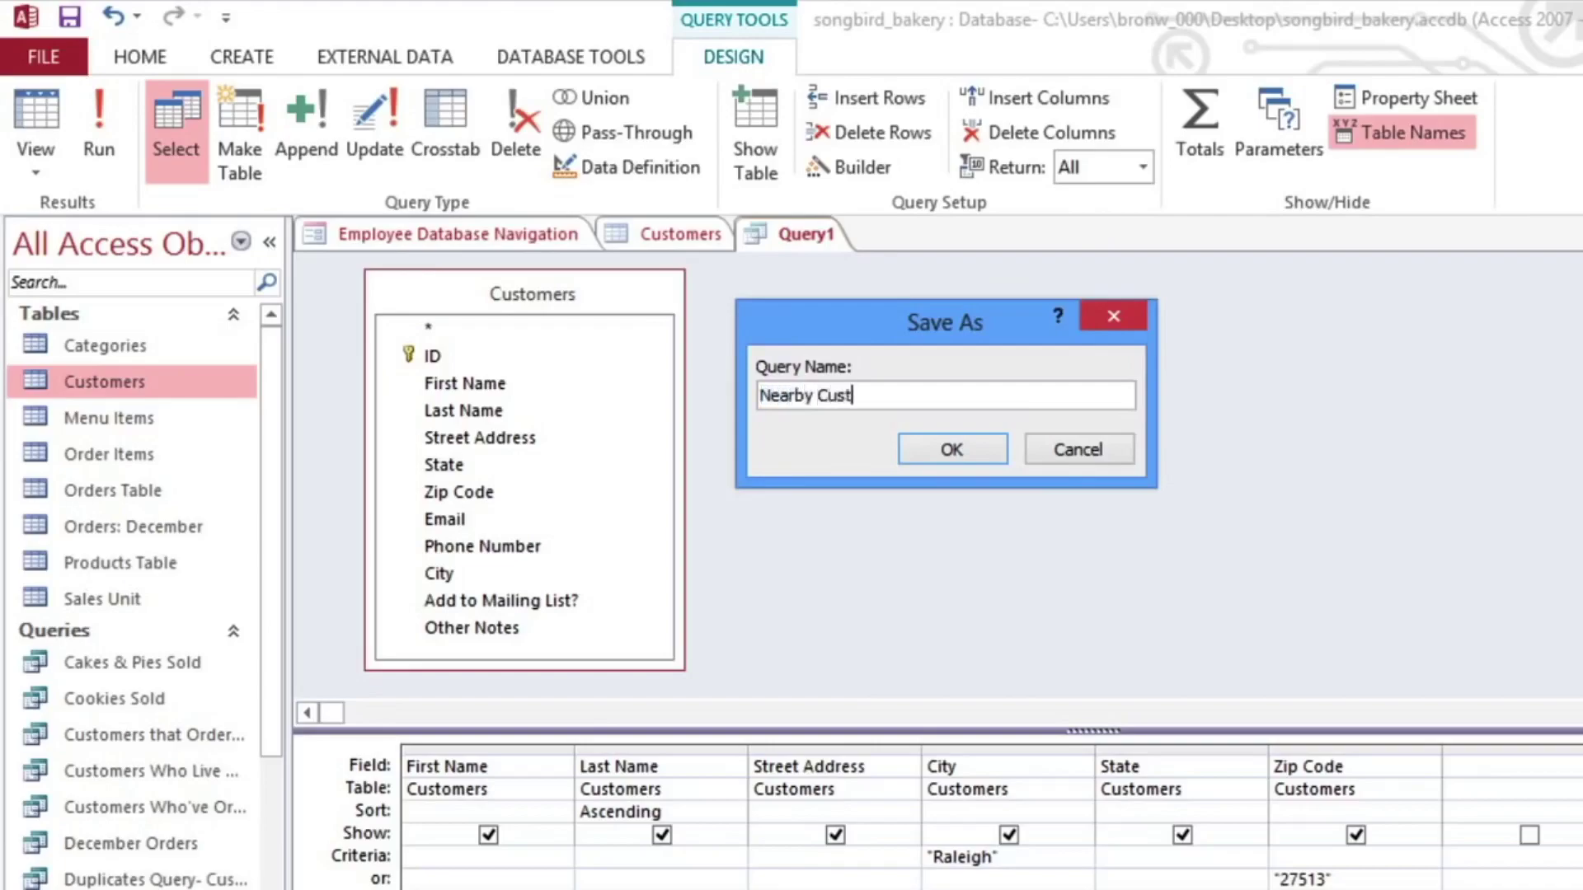
text(omers)
click(950, 448)
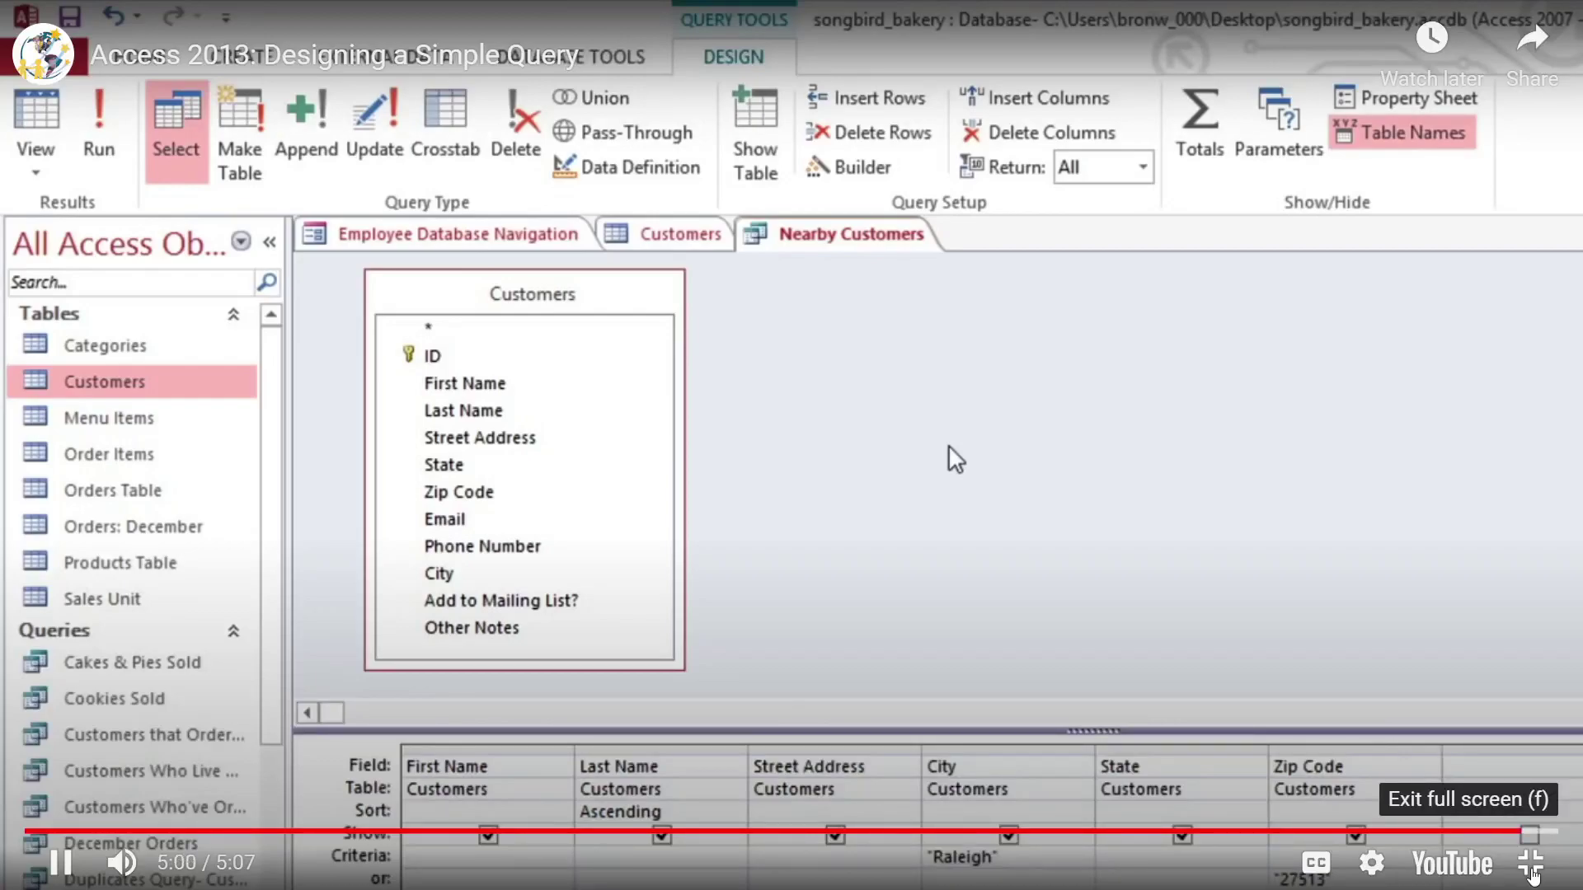
Step: Exit full screen and select the SQL chapter topics on page 4 of the schedule PDF
click(1531, 864)
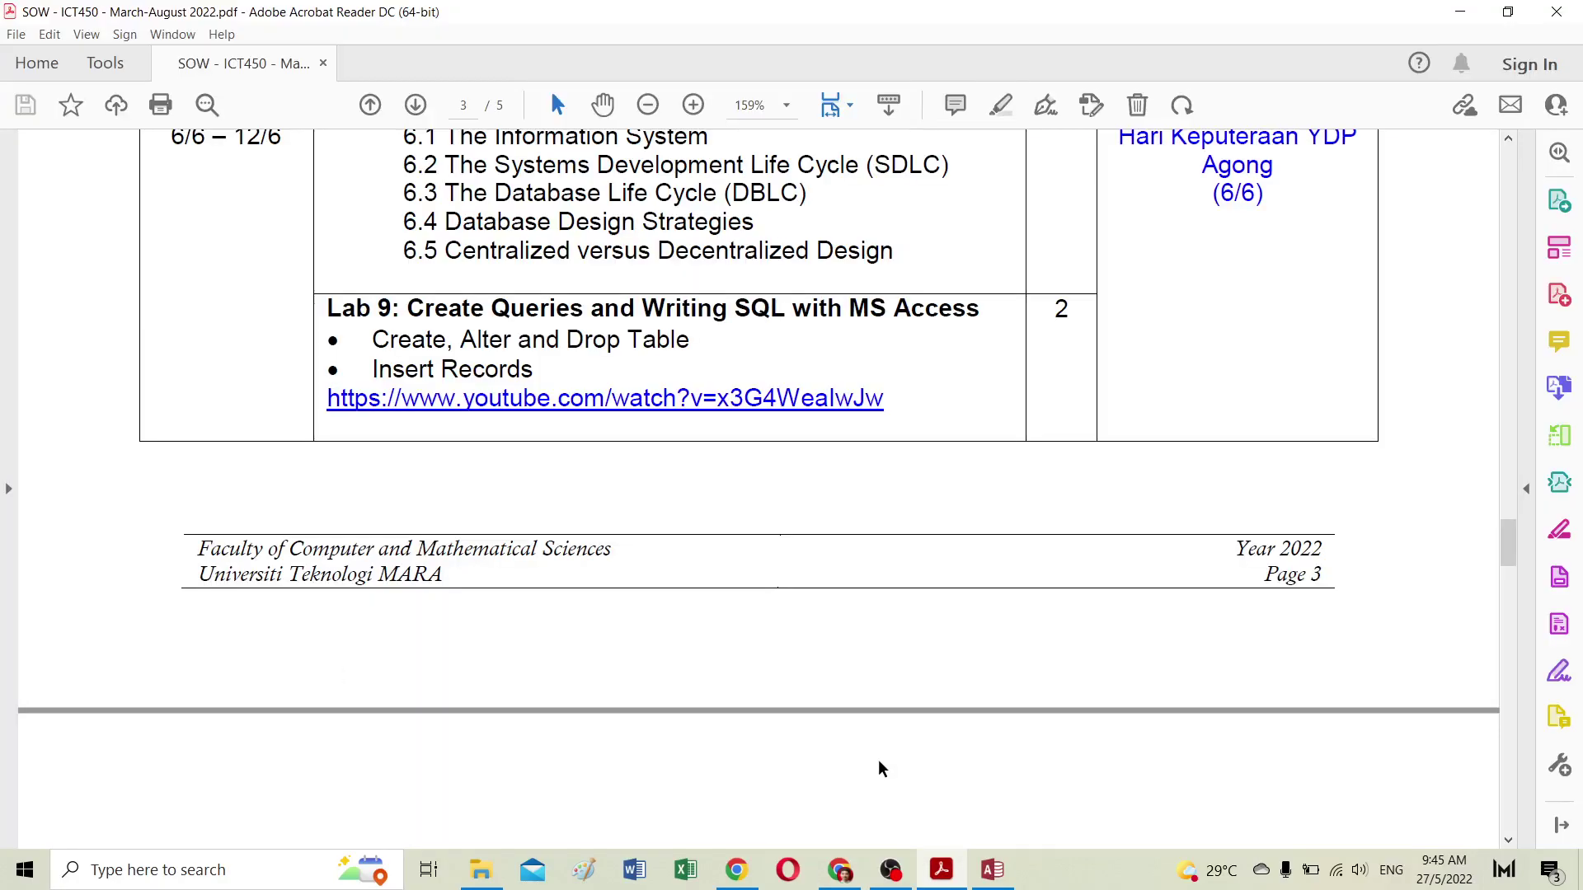
scroll(658, 442, down, 4)
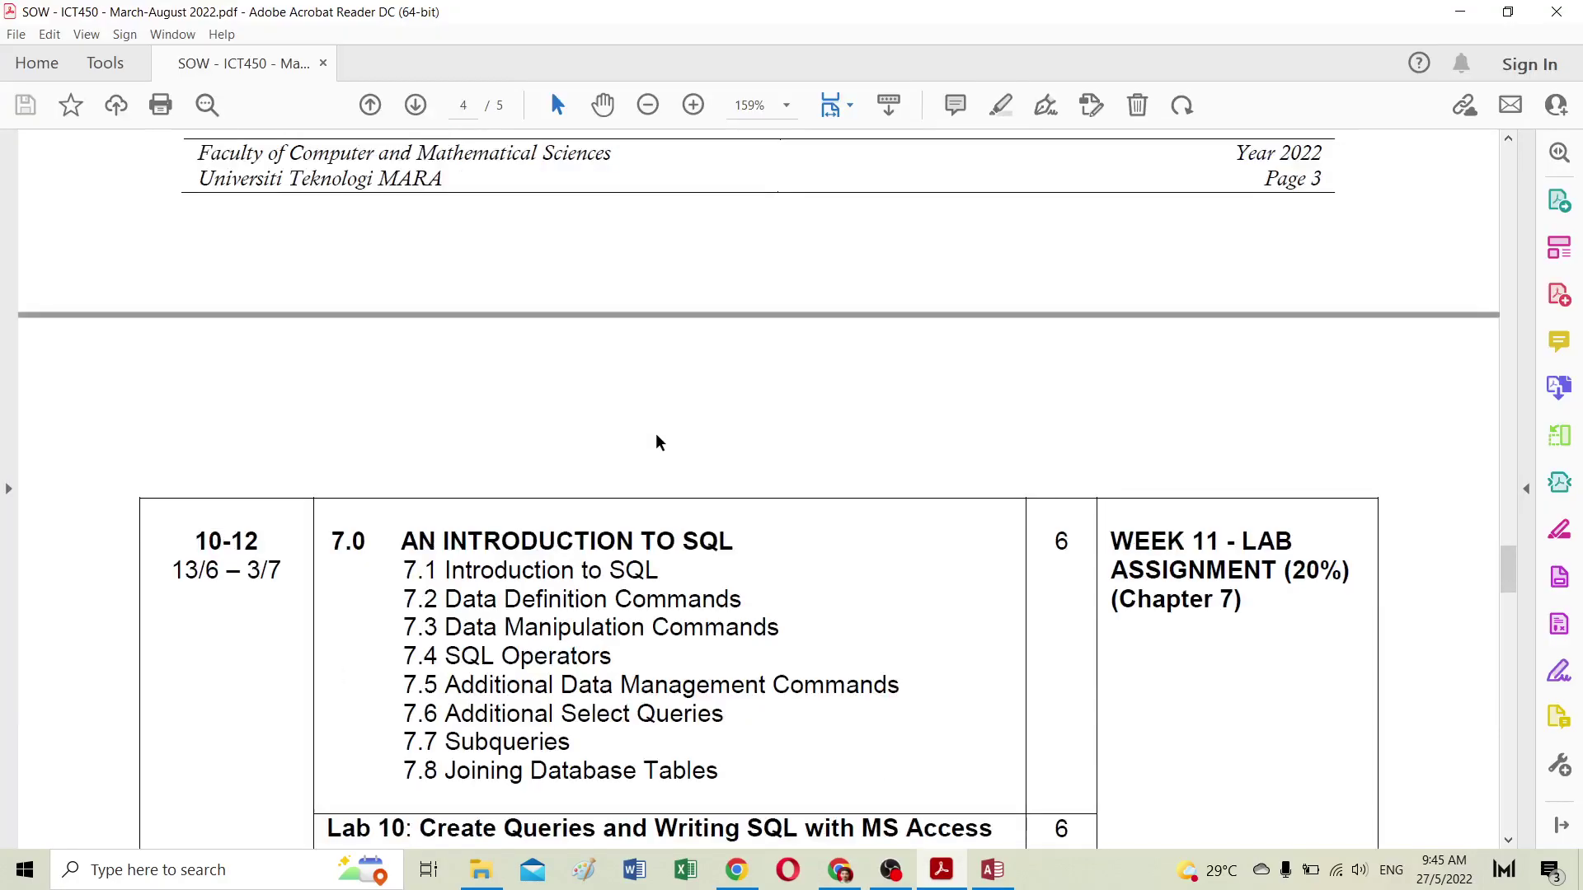
scroll(653, 442, down, 1)
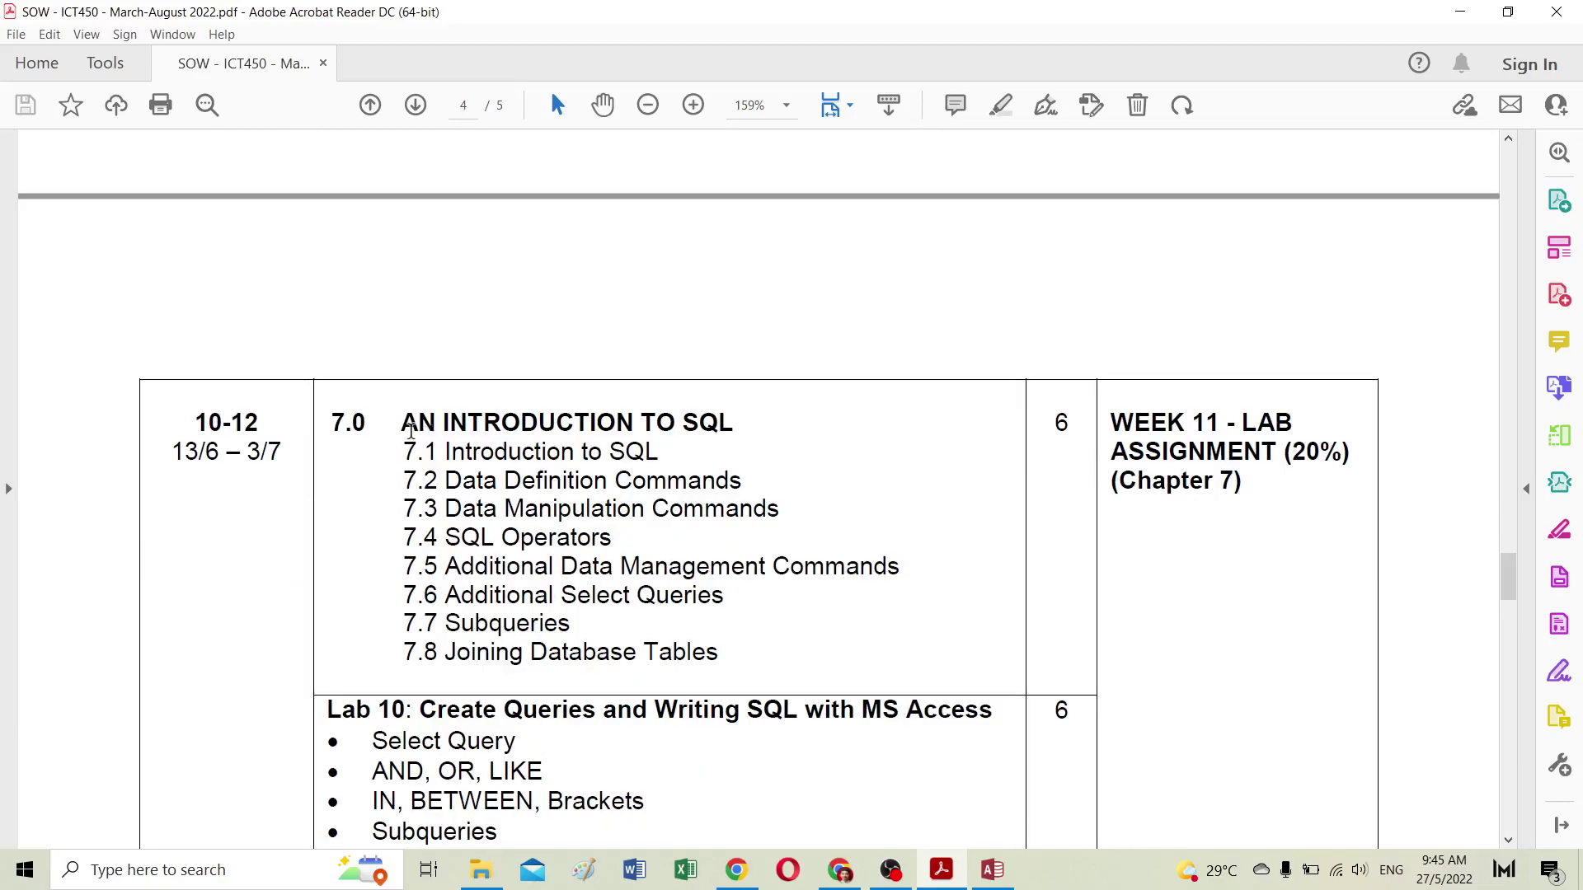
drag(397, 423, 736, 653)
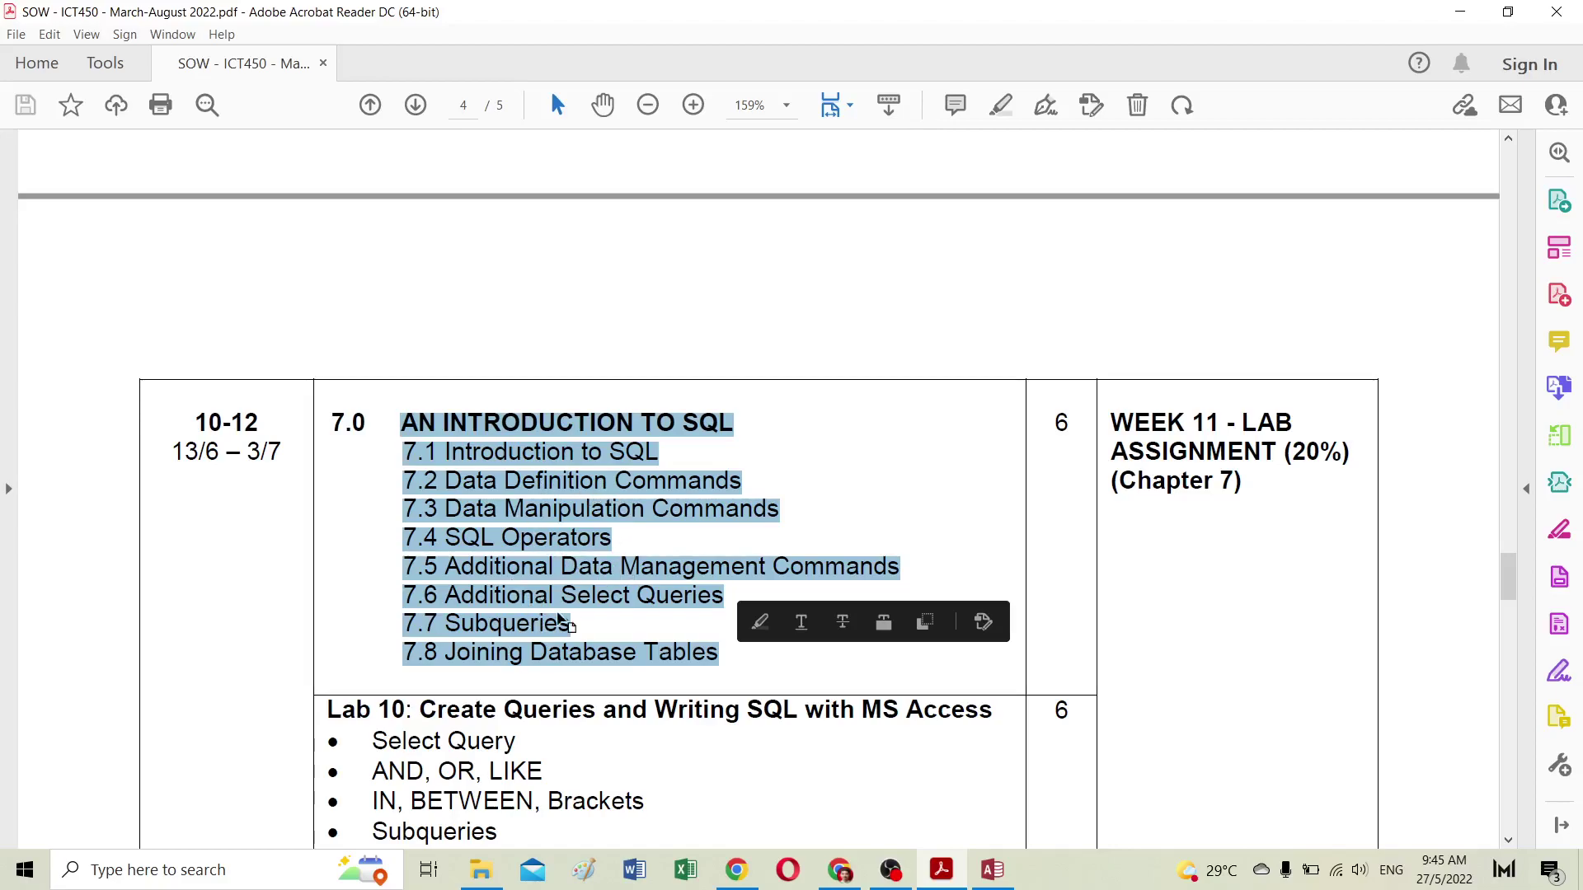
Step: Scroll back up to page 3's Database Design week and Lab 9, then return to Access
scroll(550, 601, down, 2)
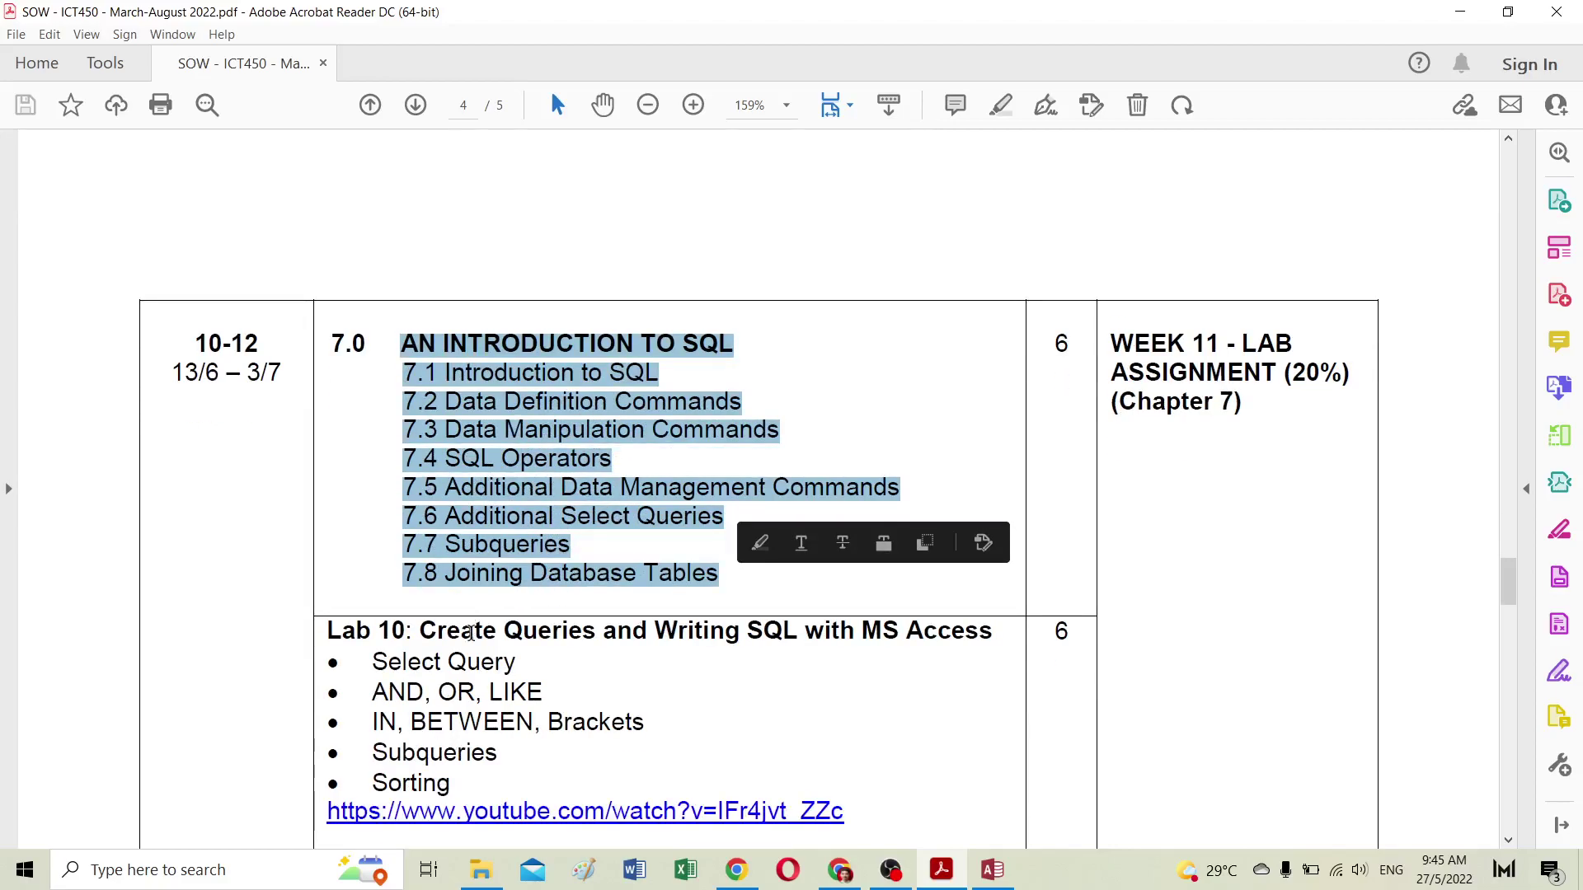
scroll(472, 630, up, 2)
scroll(472, 630, up, 10)
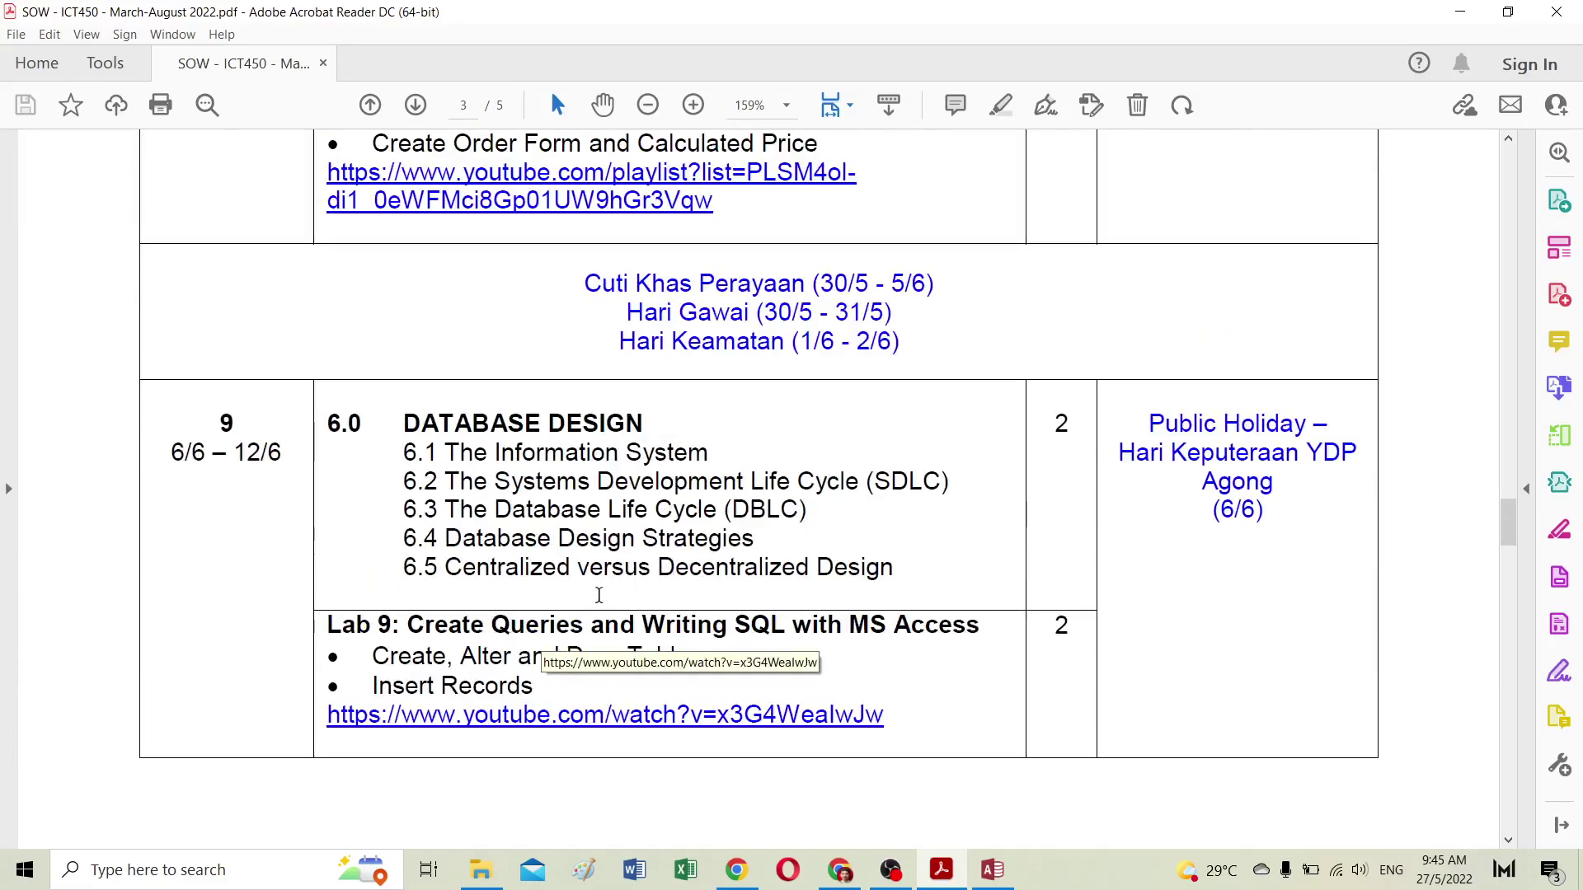
click(993, 870)
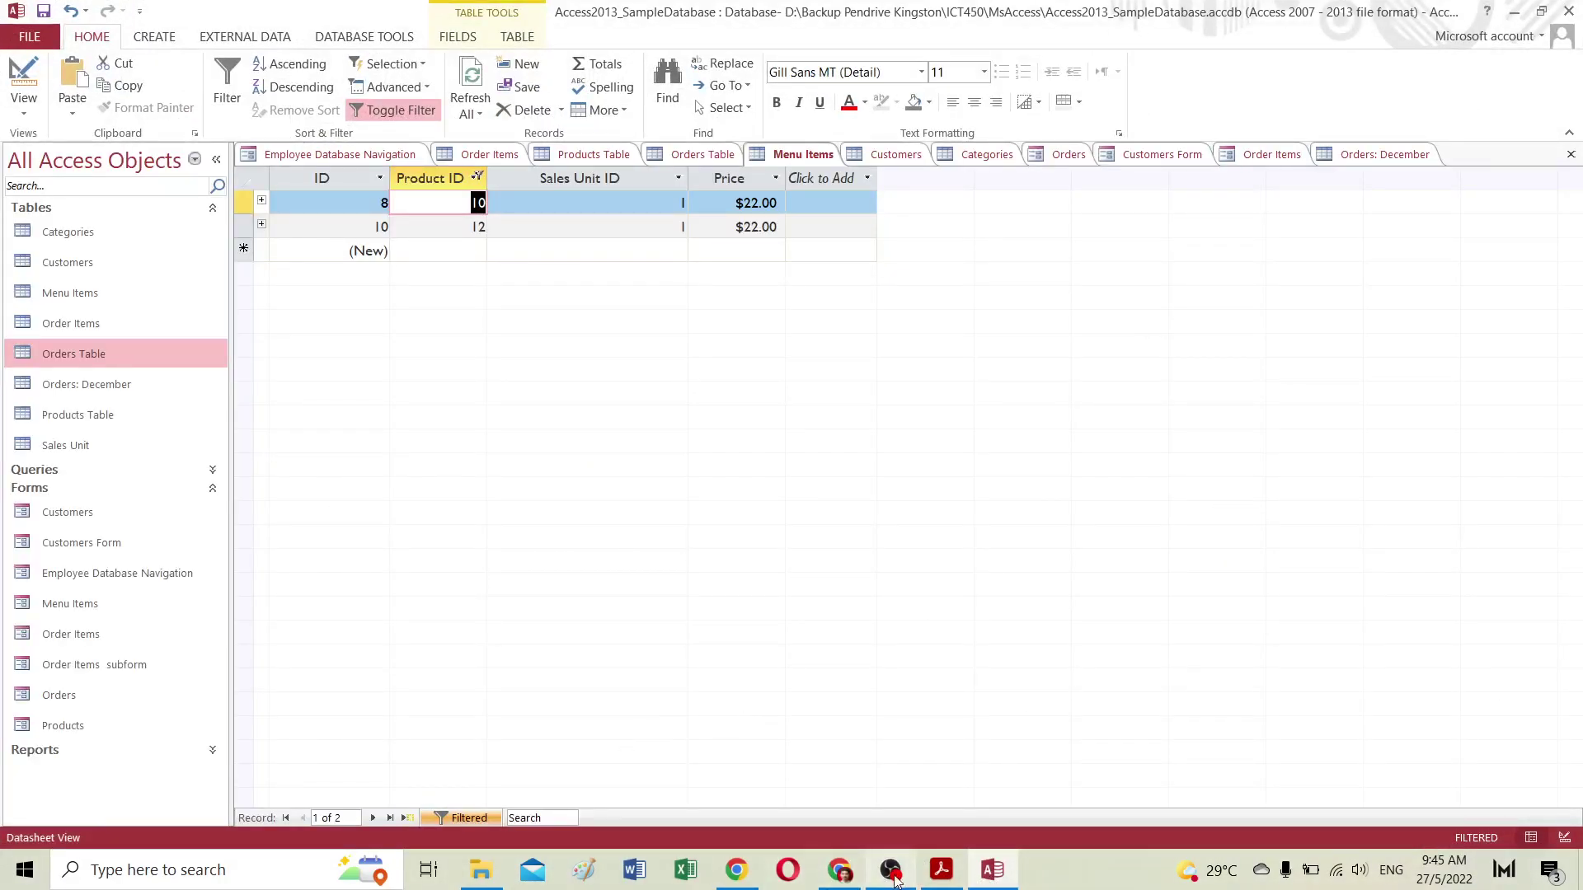
Step: Read the GCFGlobal lesson down to 'To create a simple one-table query', then return to Access
click(844, 879)
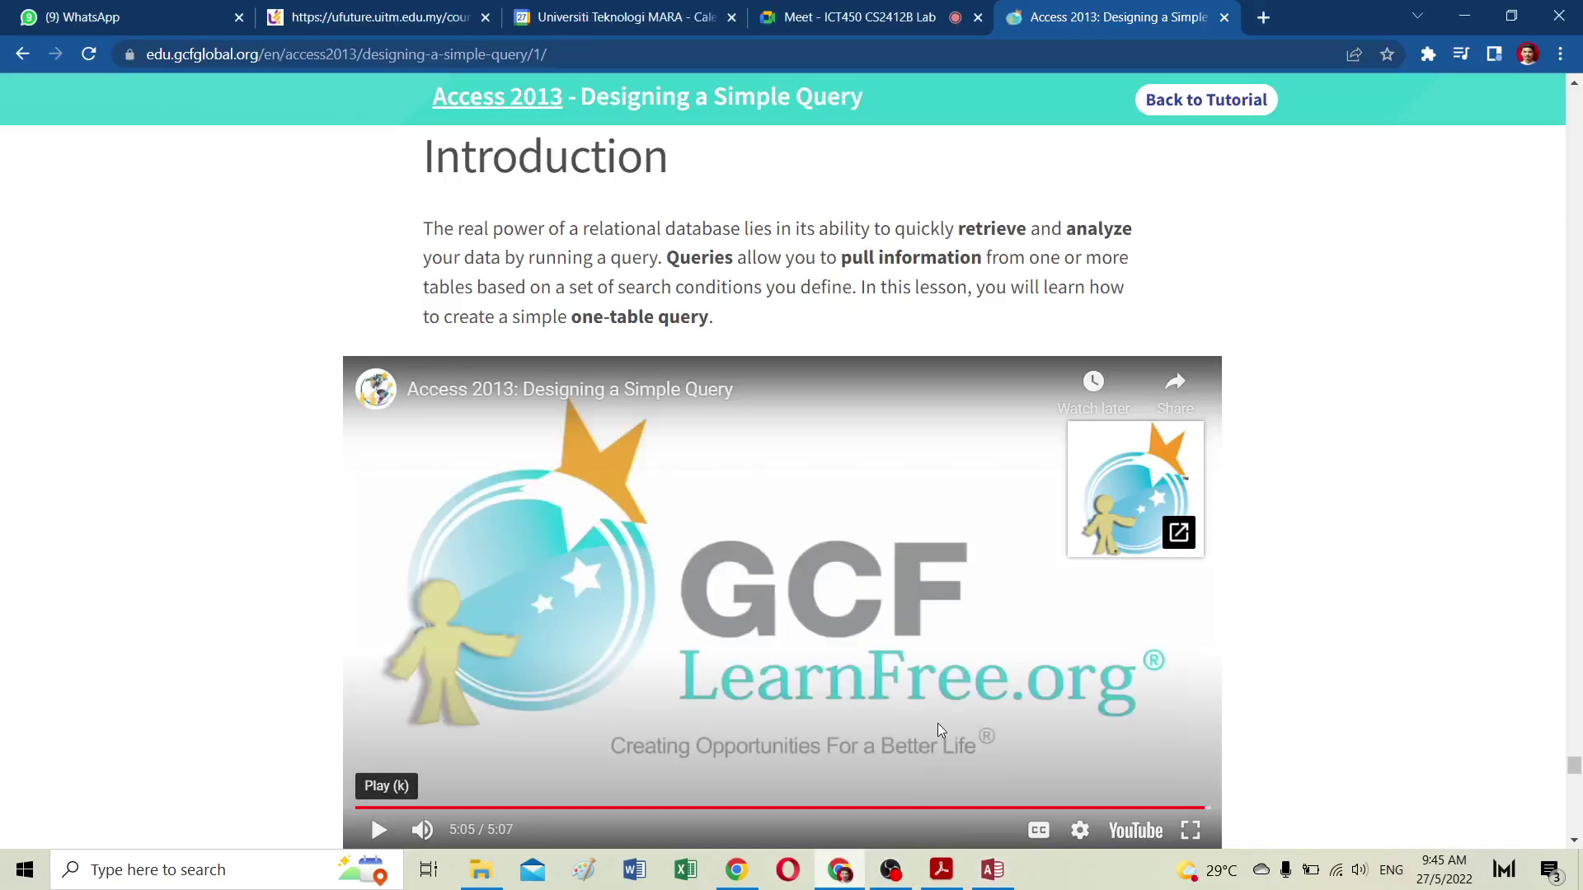
scroll(937, 724, down, 7)
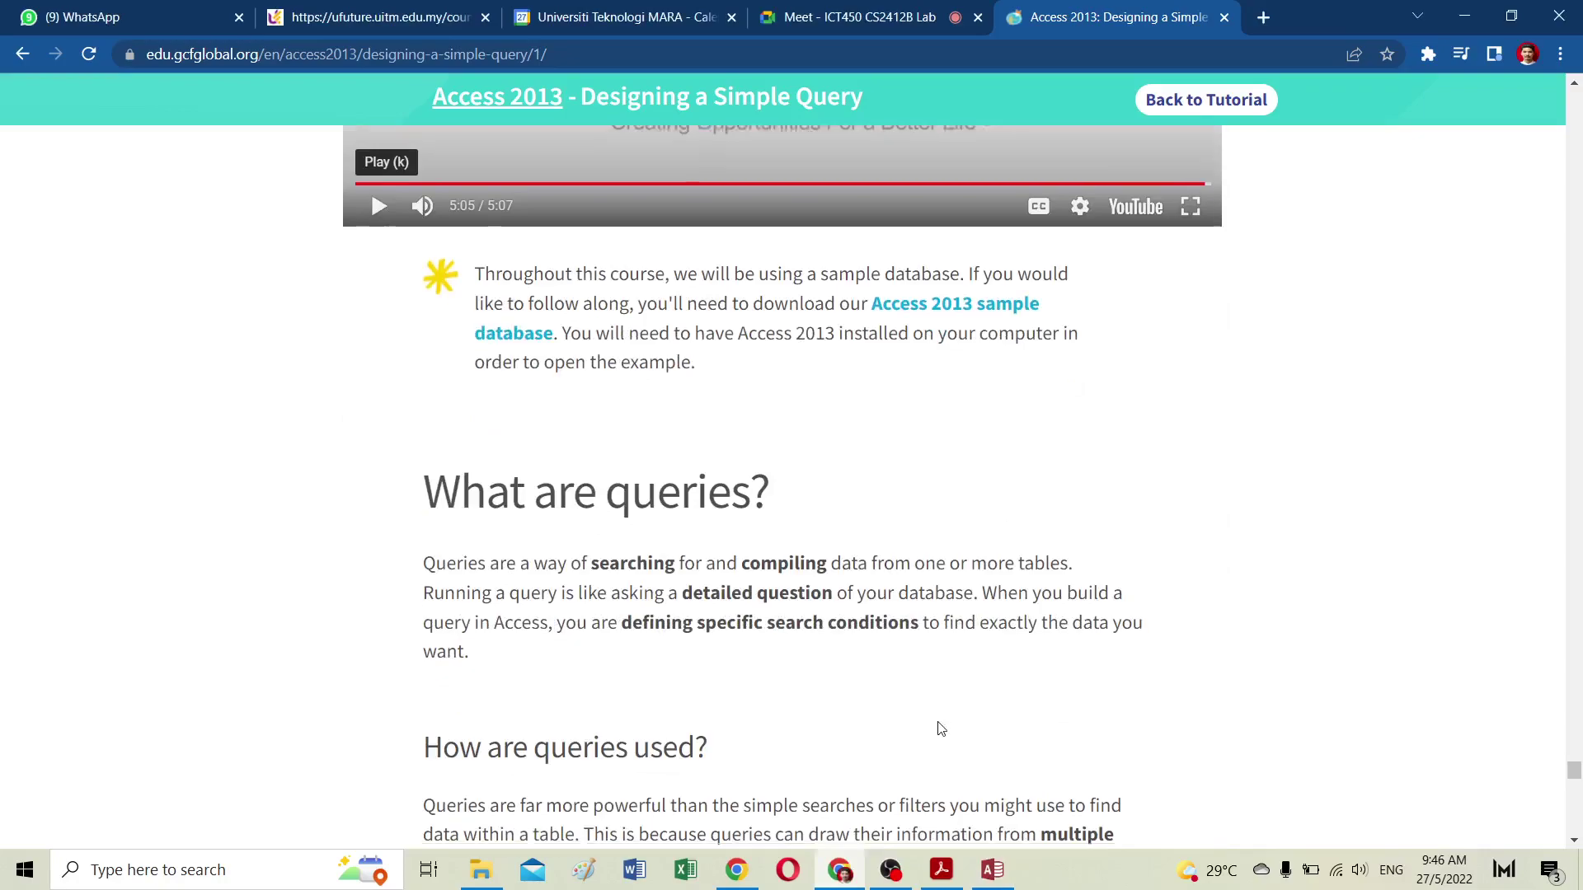
scroll(941, 725, down, 10)
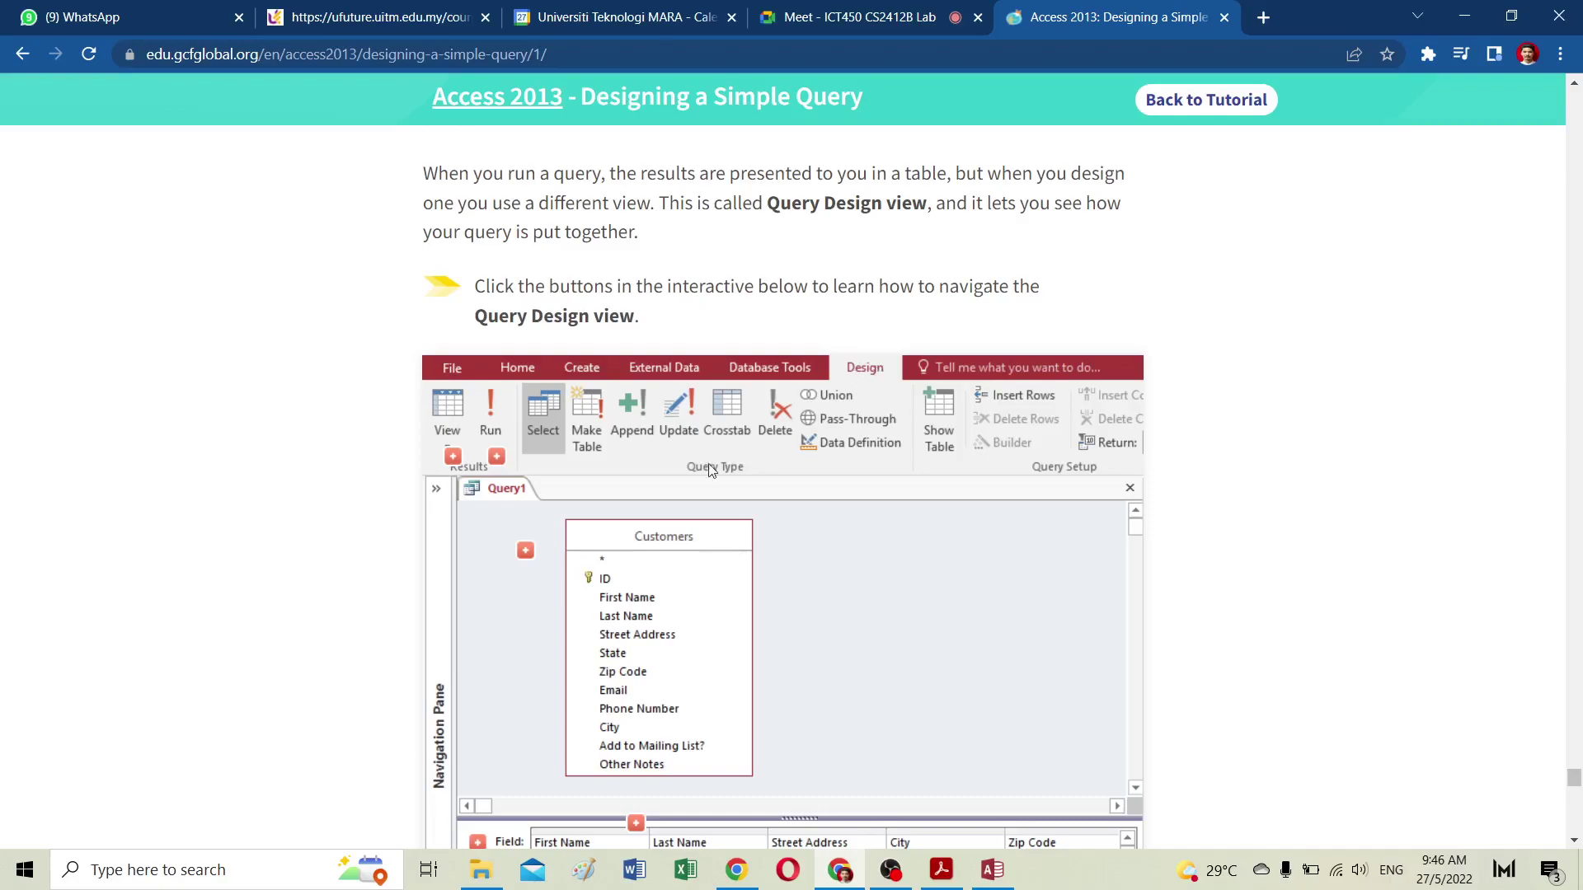
scroll(691, 528, down, 4)
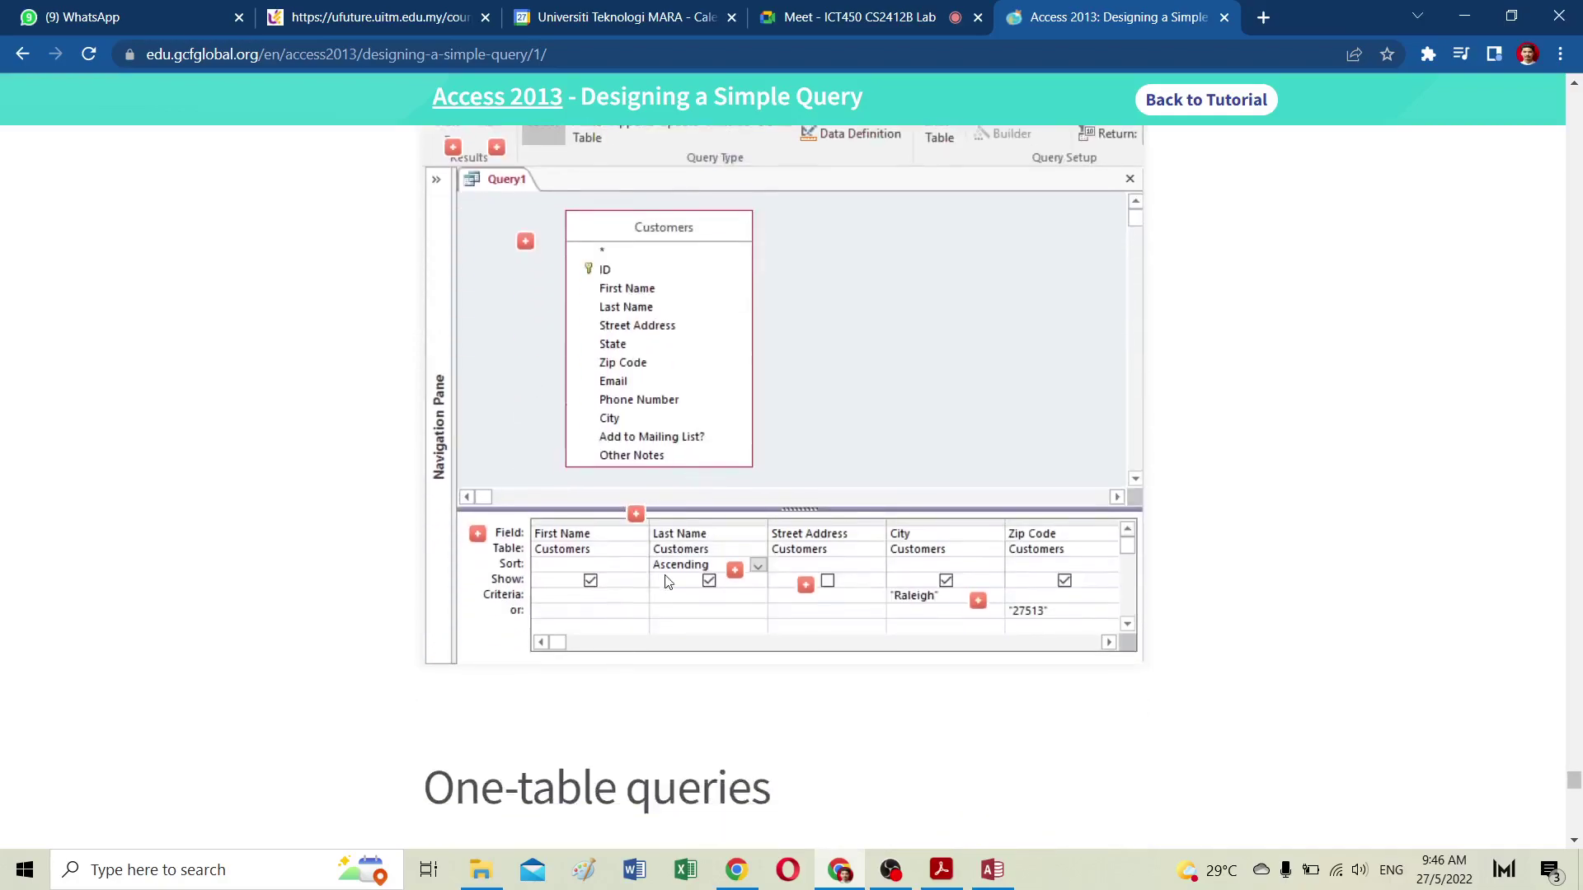
scroll(844, 531, down, 9)
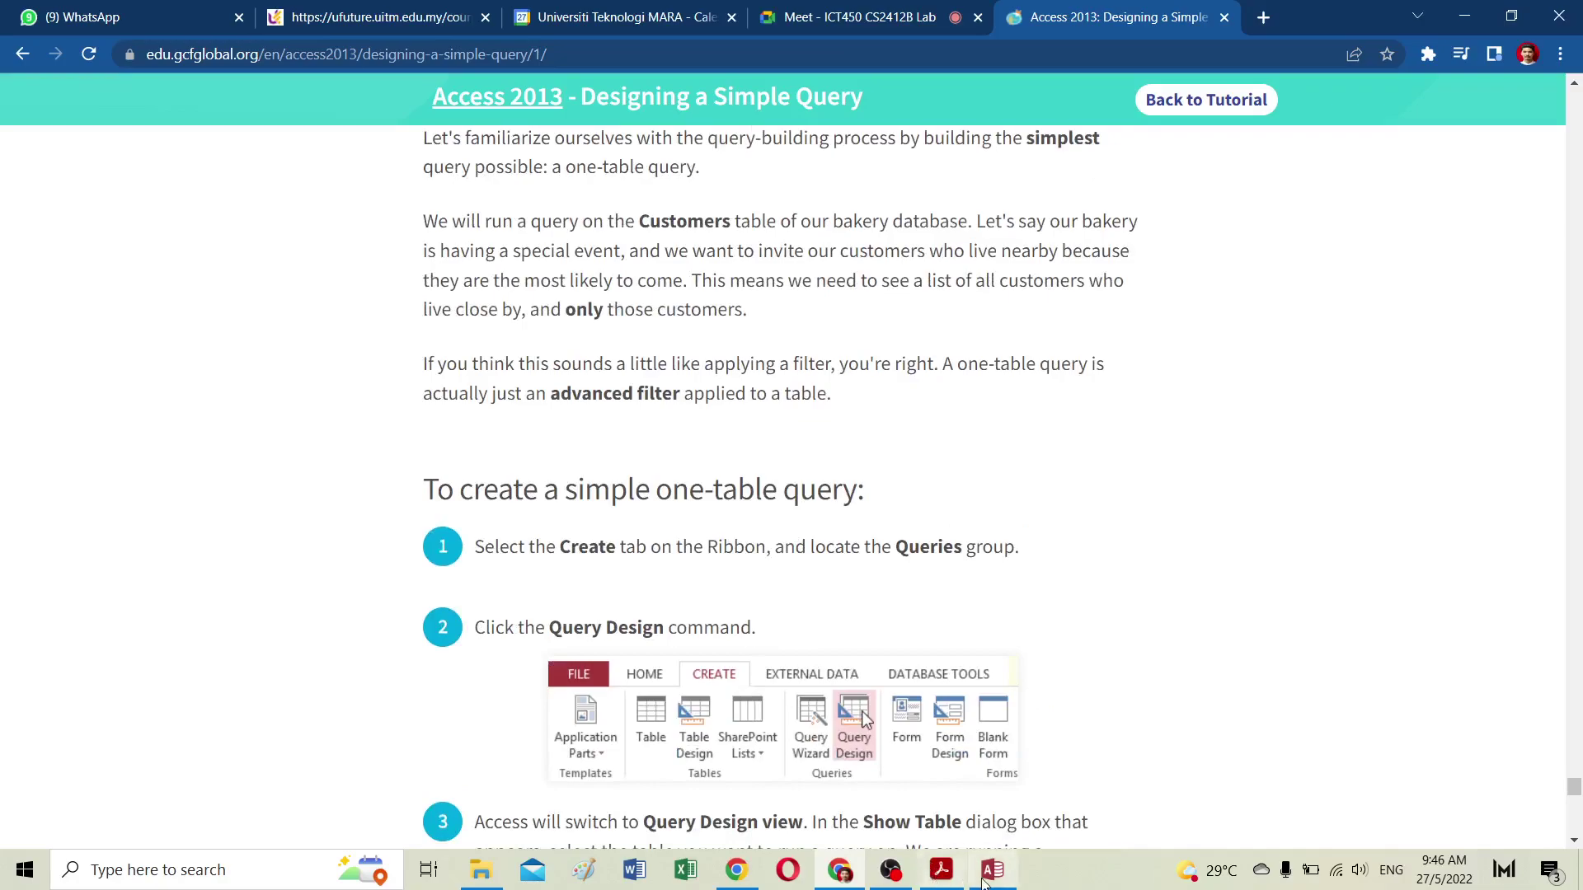
click(1003, 880)
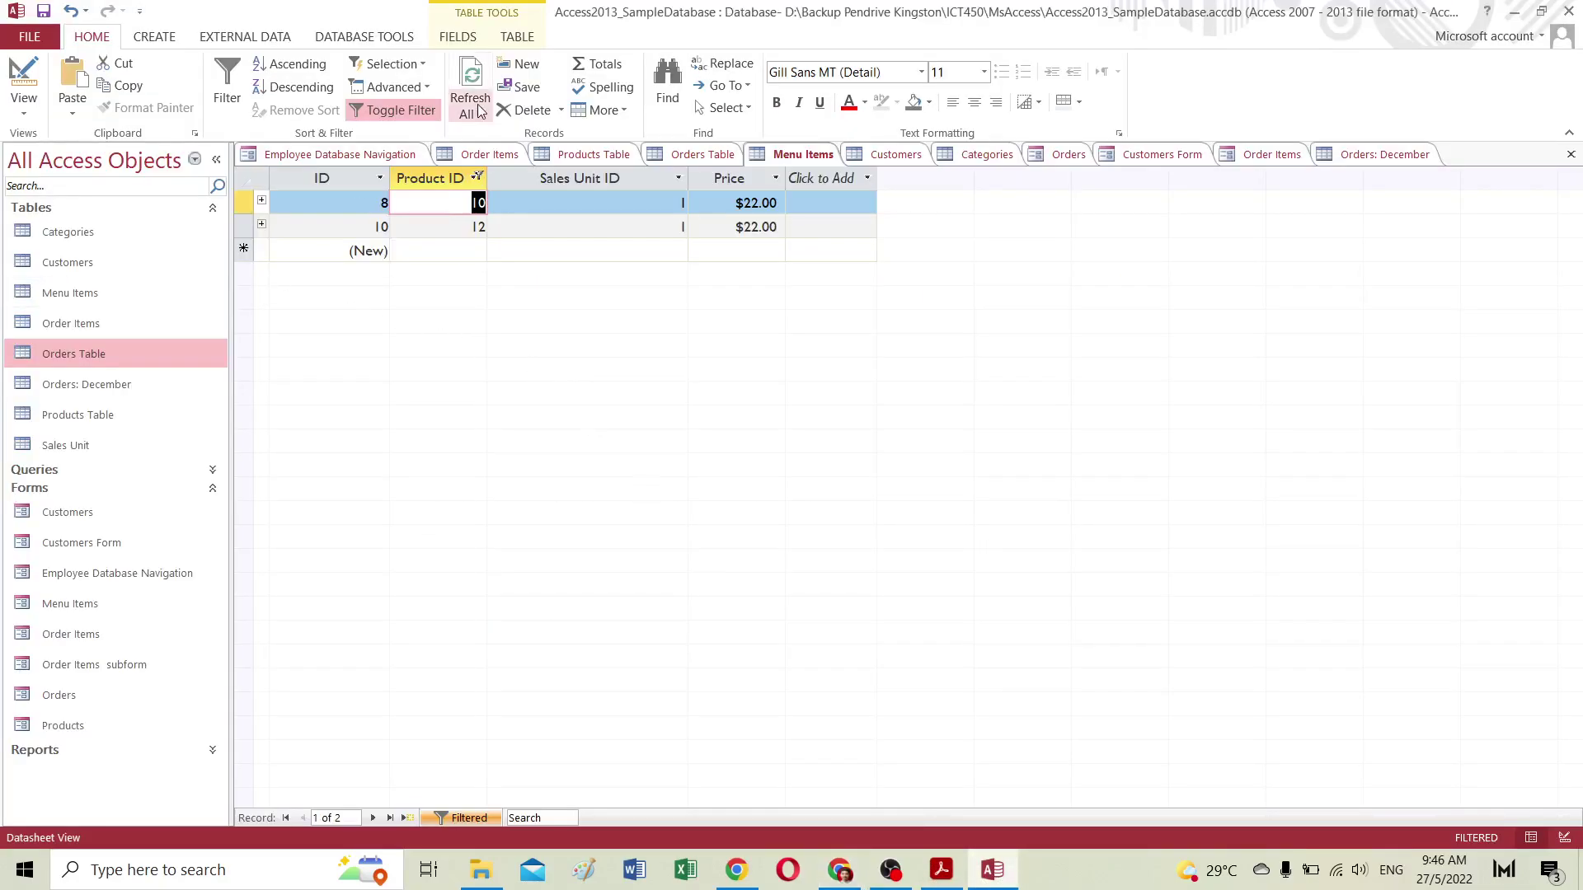
Step: Start a new query in Design view with the Customers table, and enlarge its field list
click(157, 40)
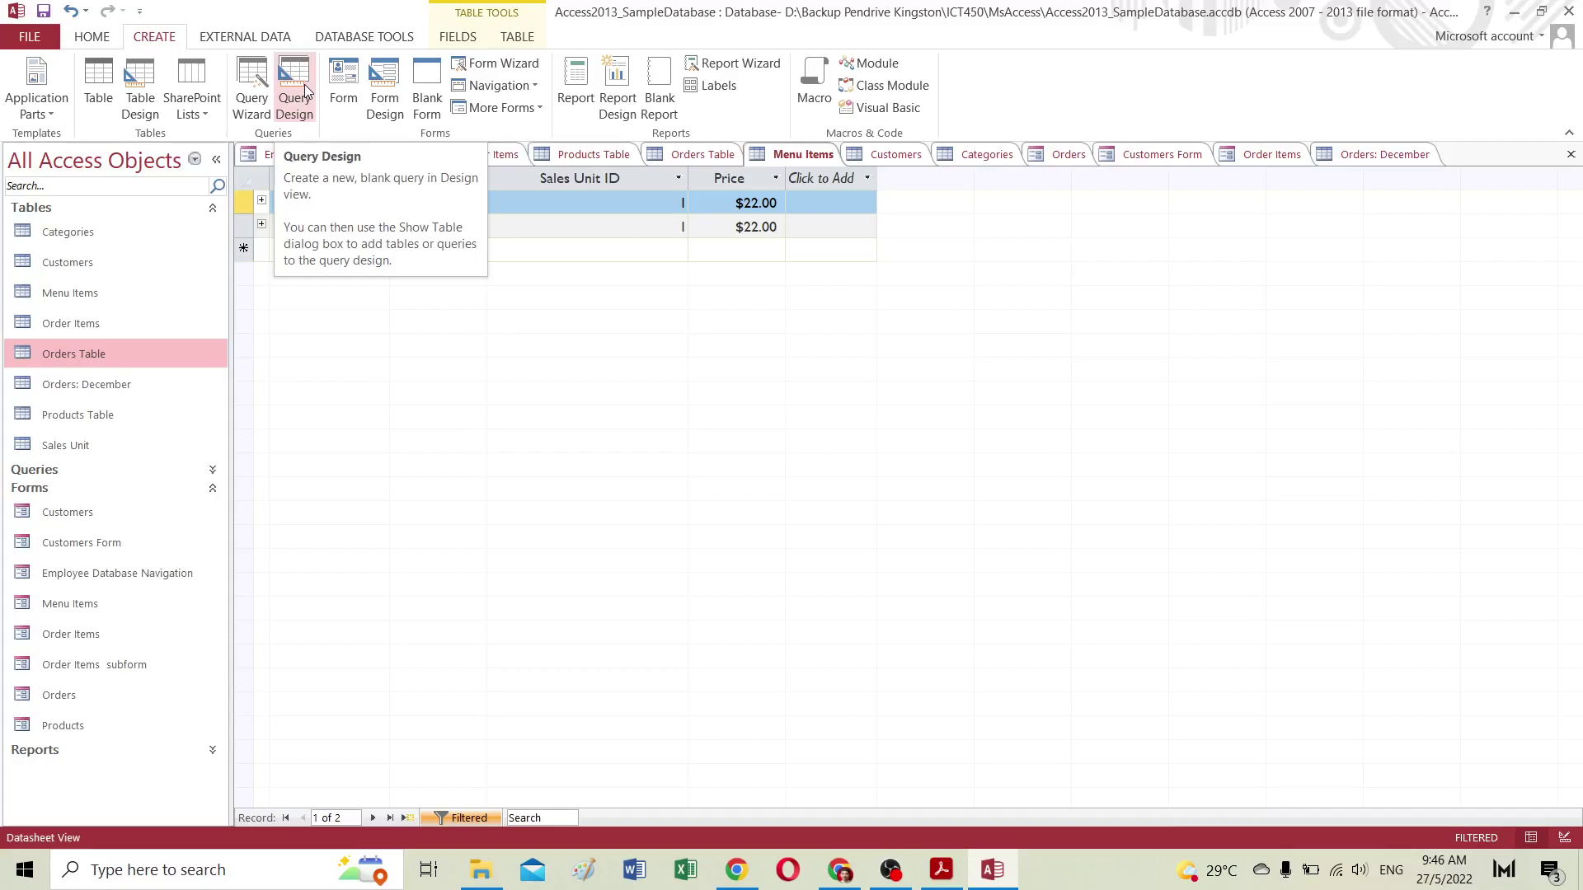
click(305, 84)
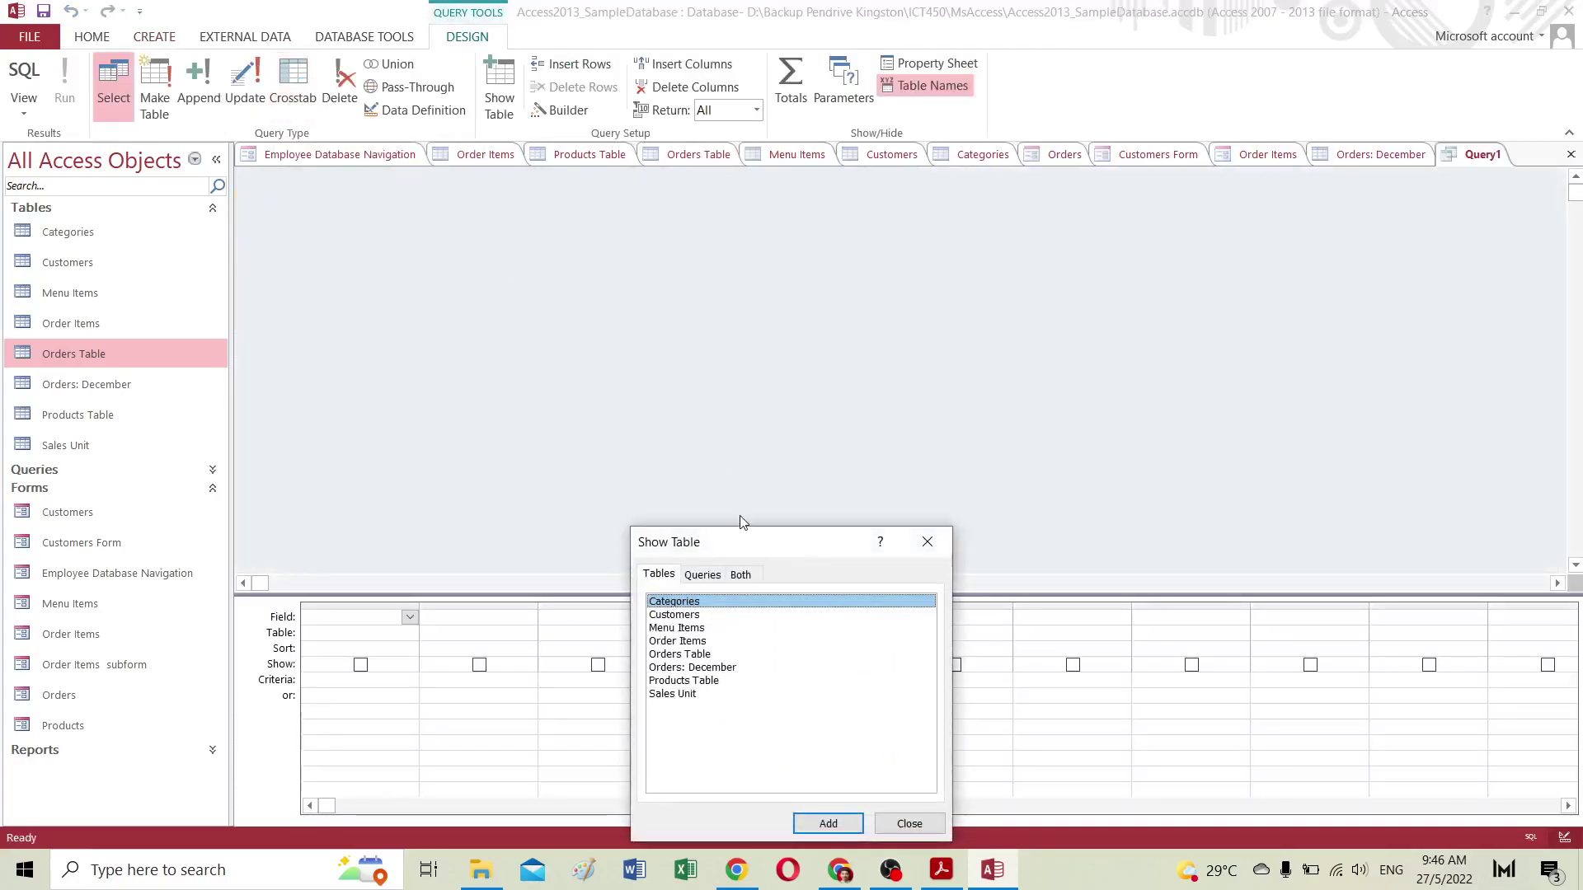
drag(726, 548, 832, 344)
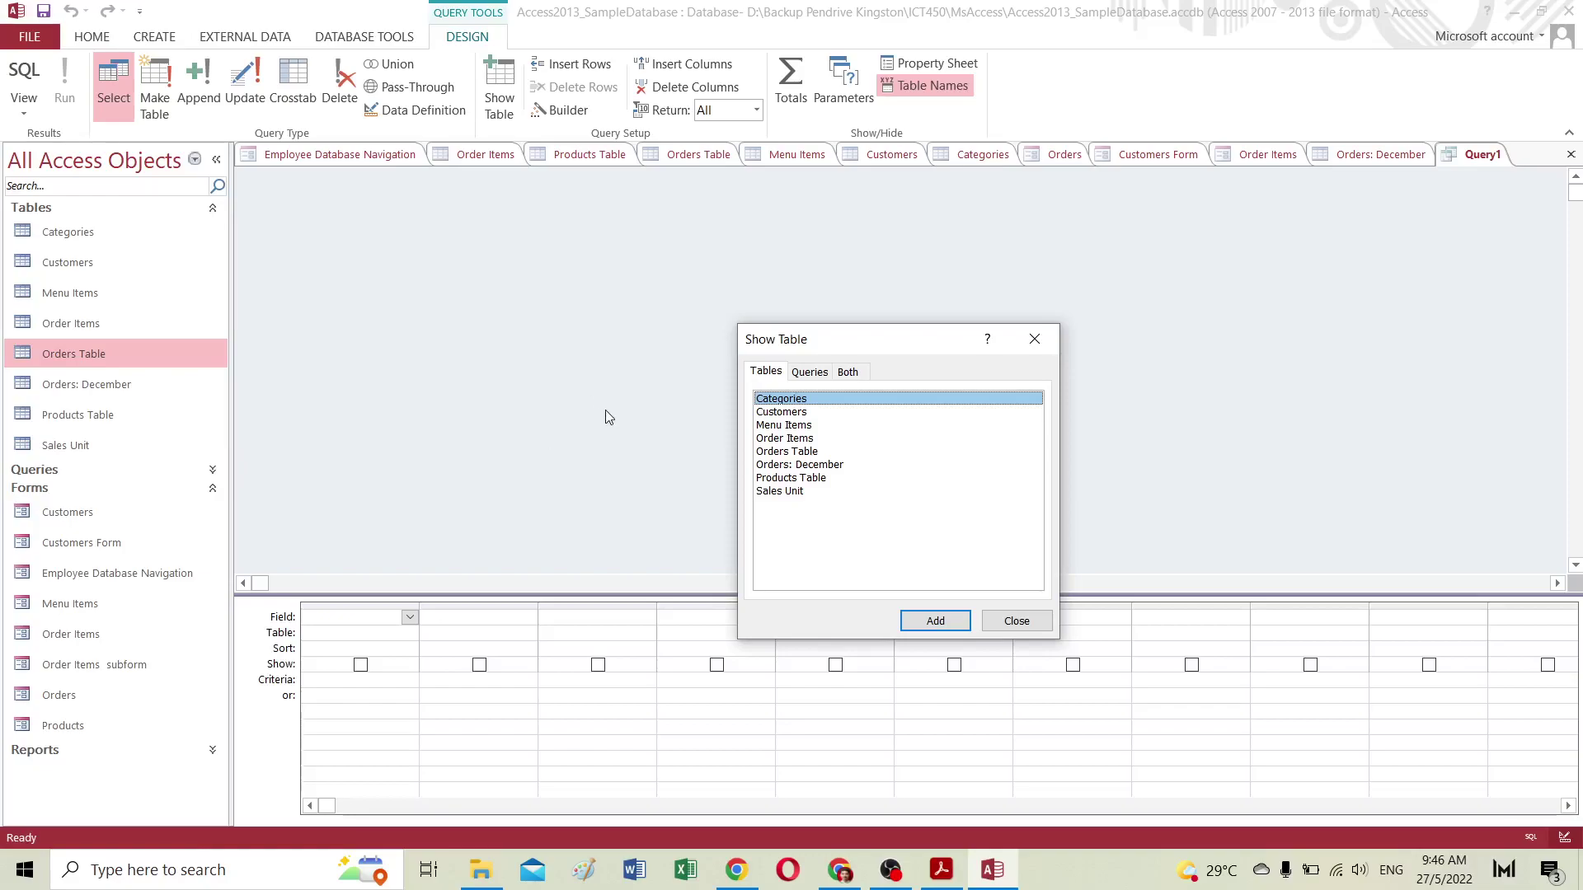
double_click(793, 412)
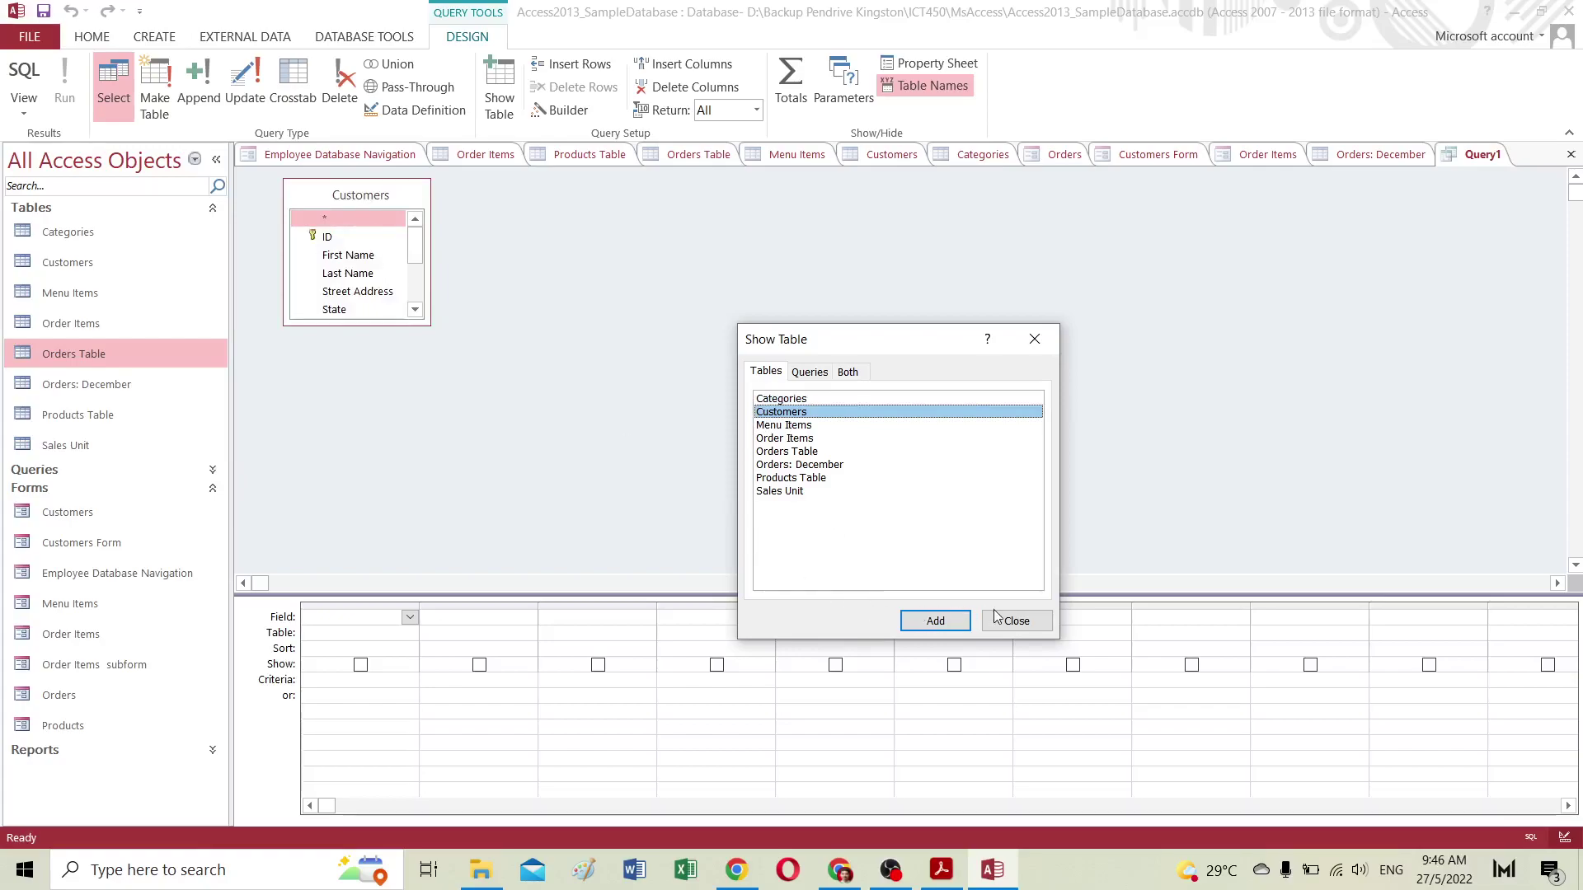
click(1016, 621)
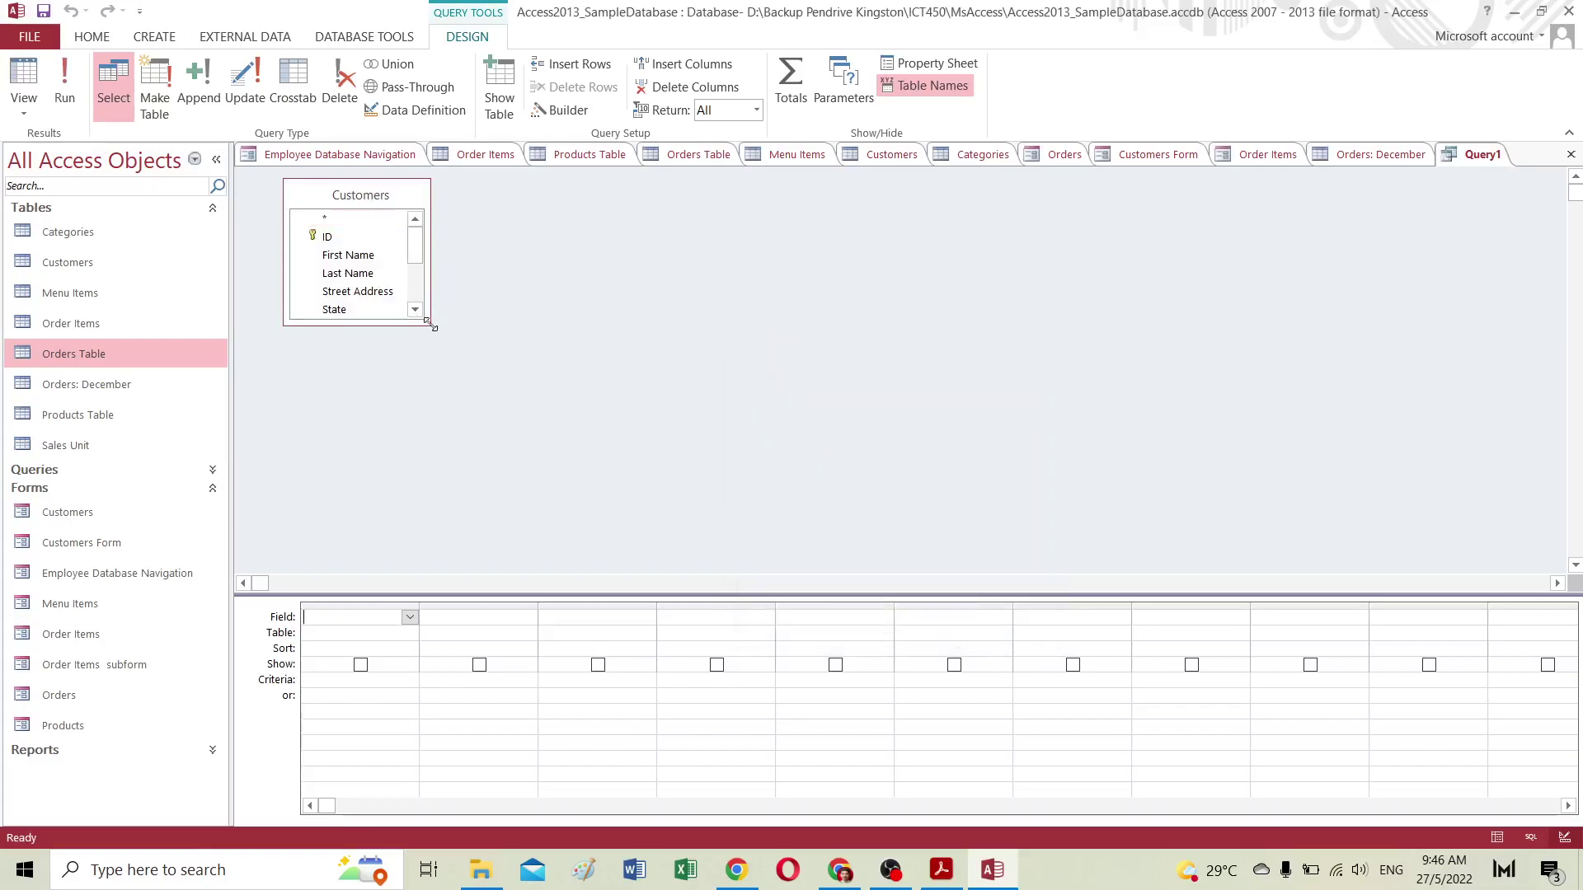
drag(430, 326, 486, 454)
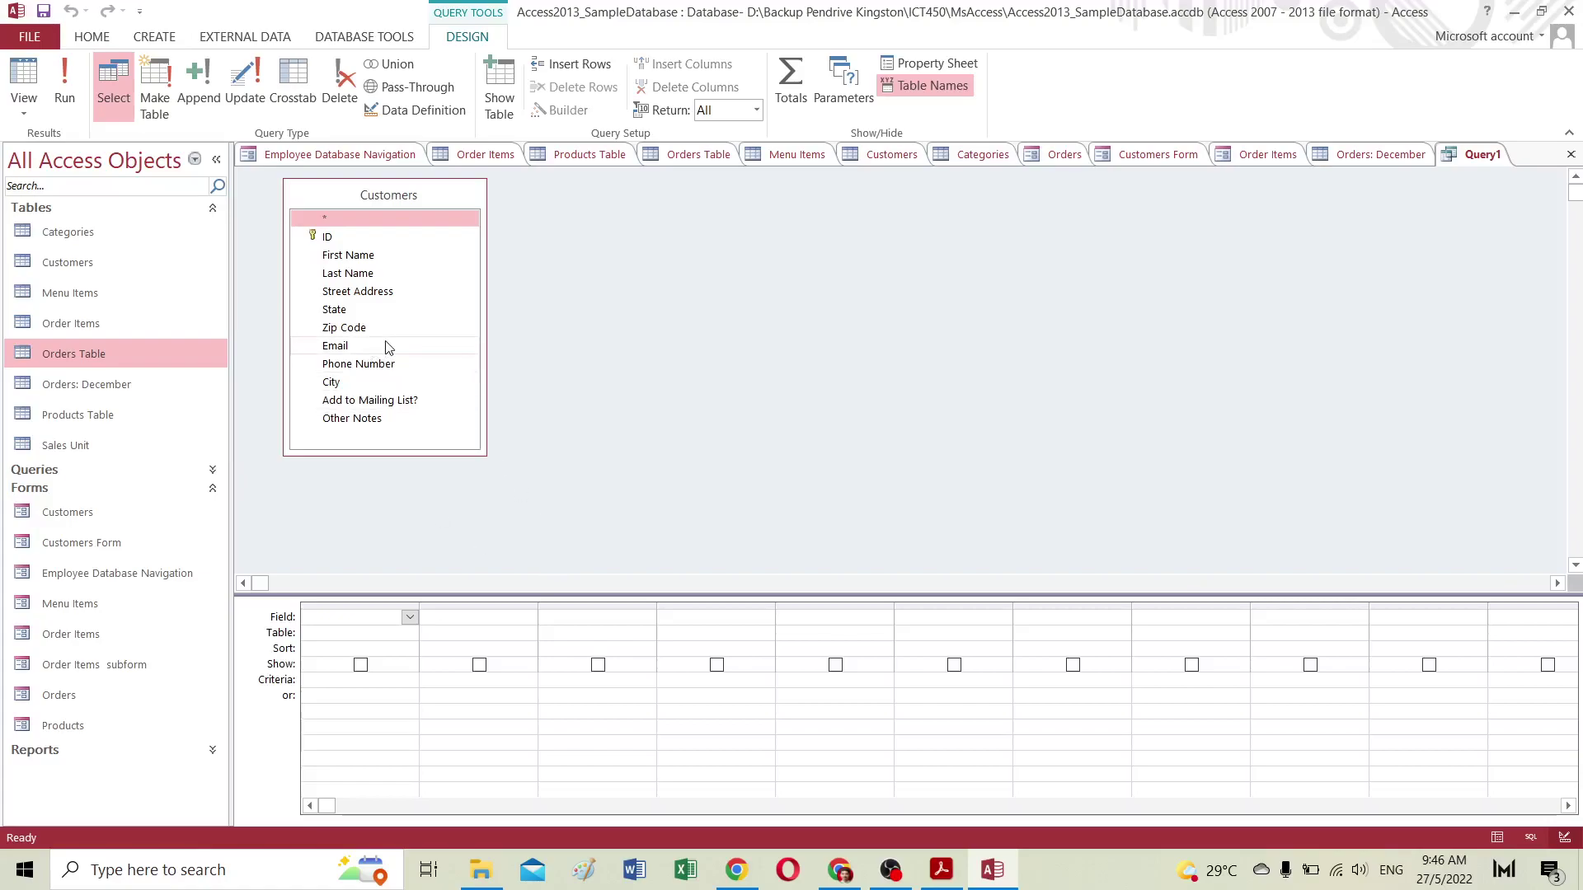
Step: Add First Name, Last Name, State, Street Address, Zip Code and City, then run the query
double_click(364, 258)
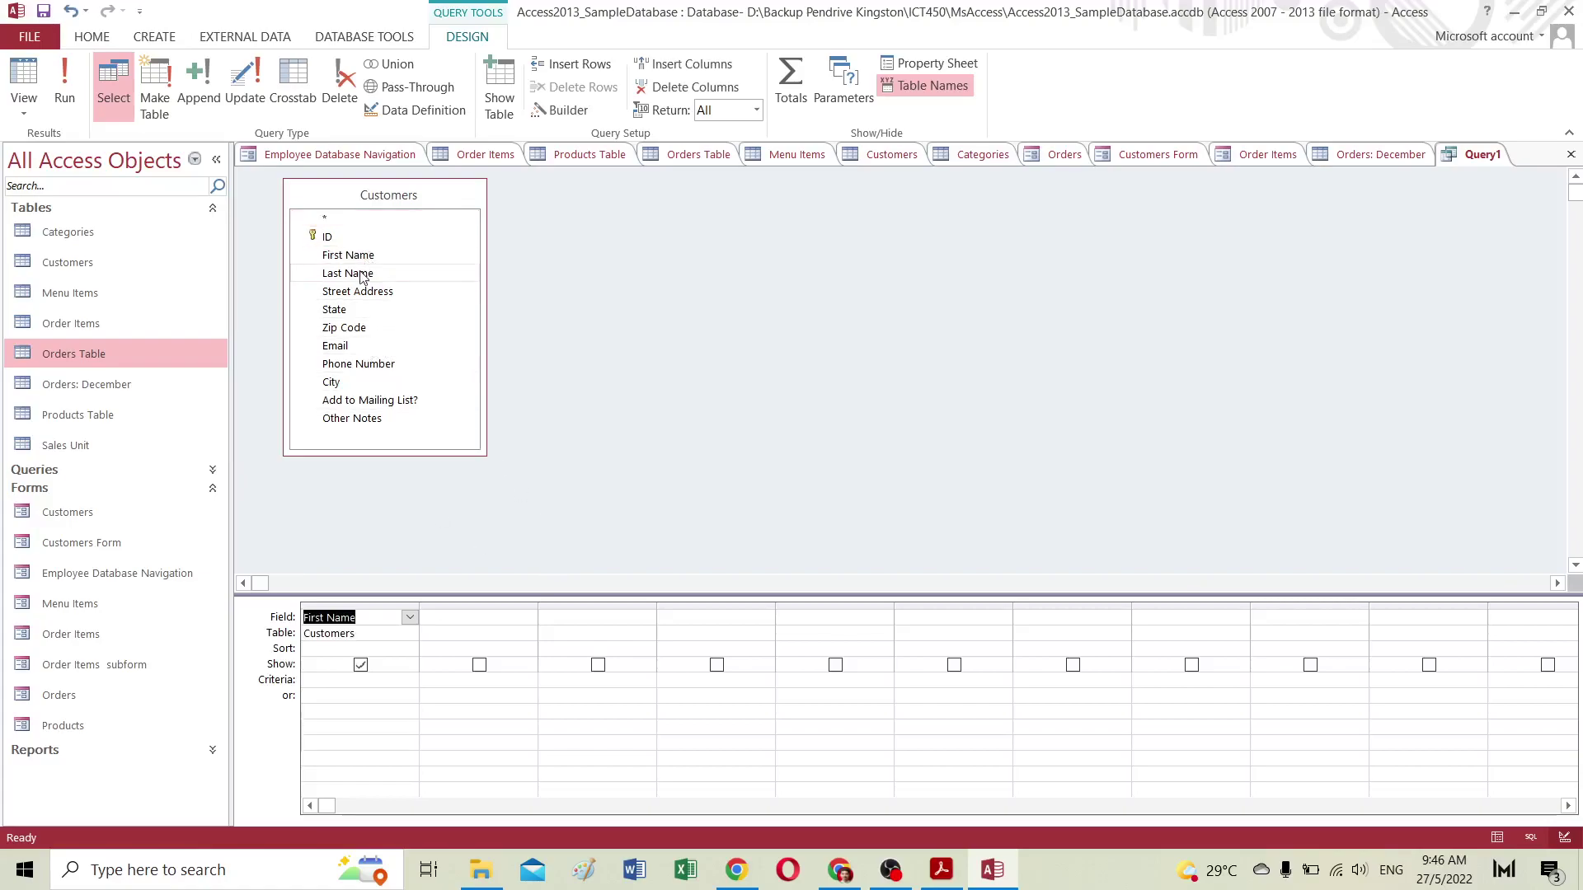
double_click(364, 275)
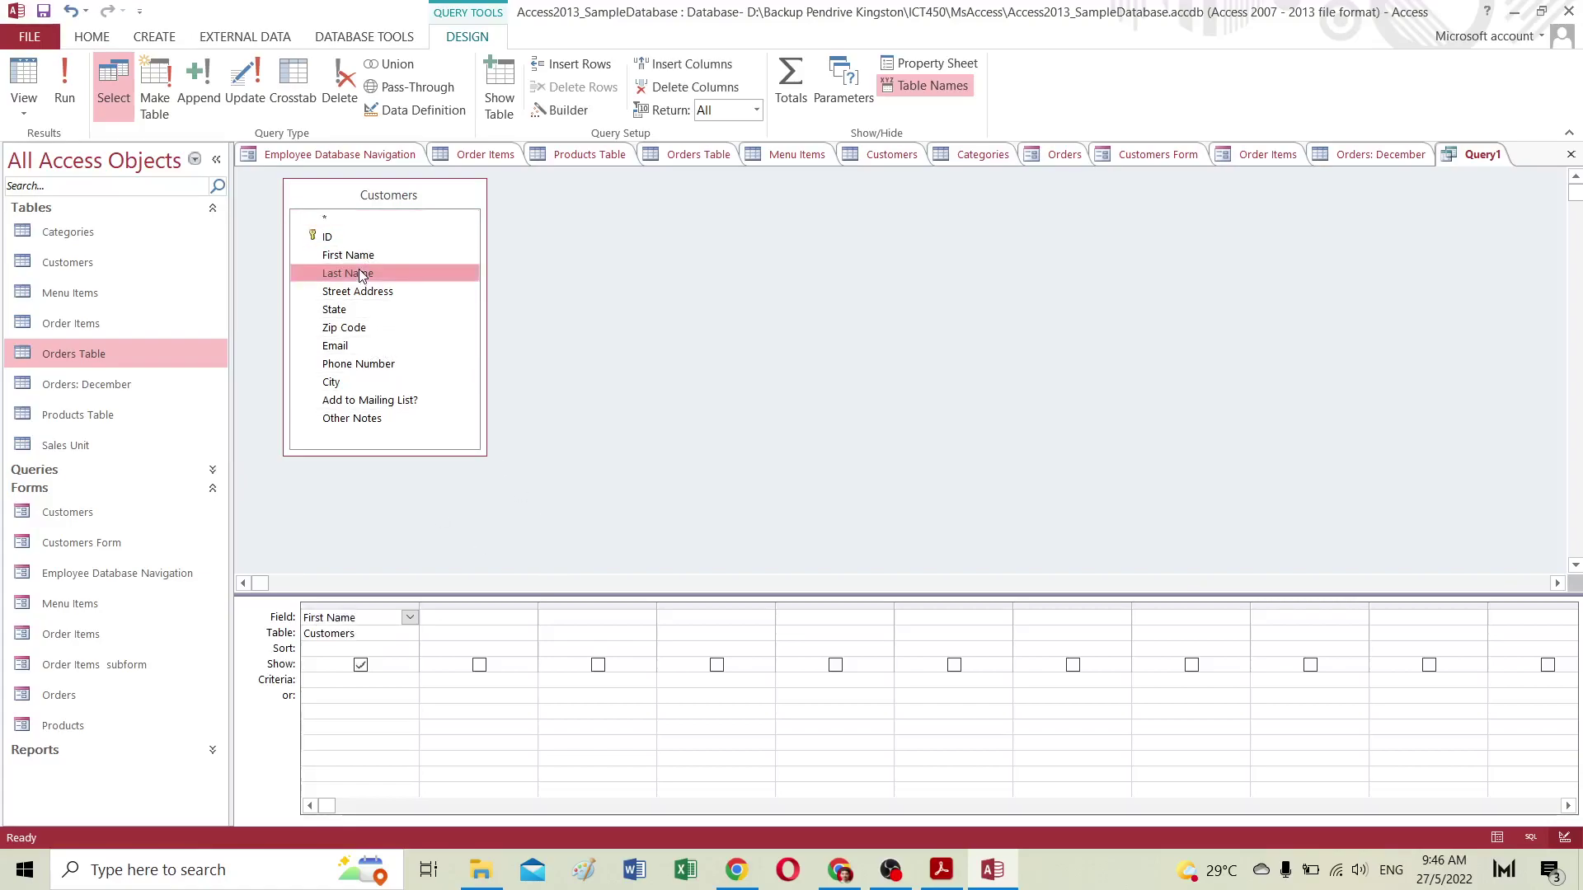
double_click(343, 312)
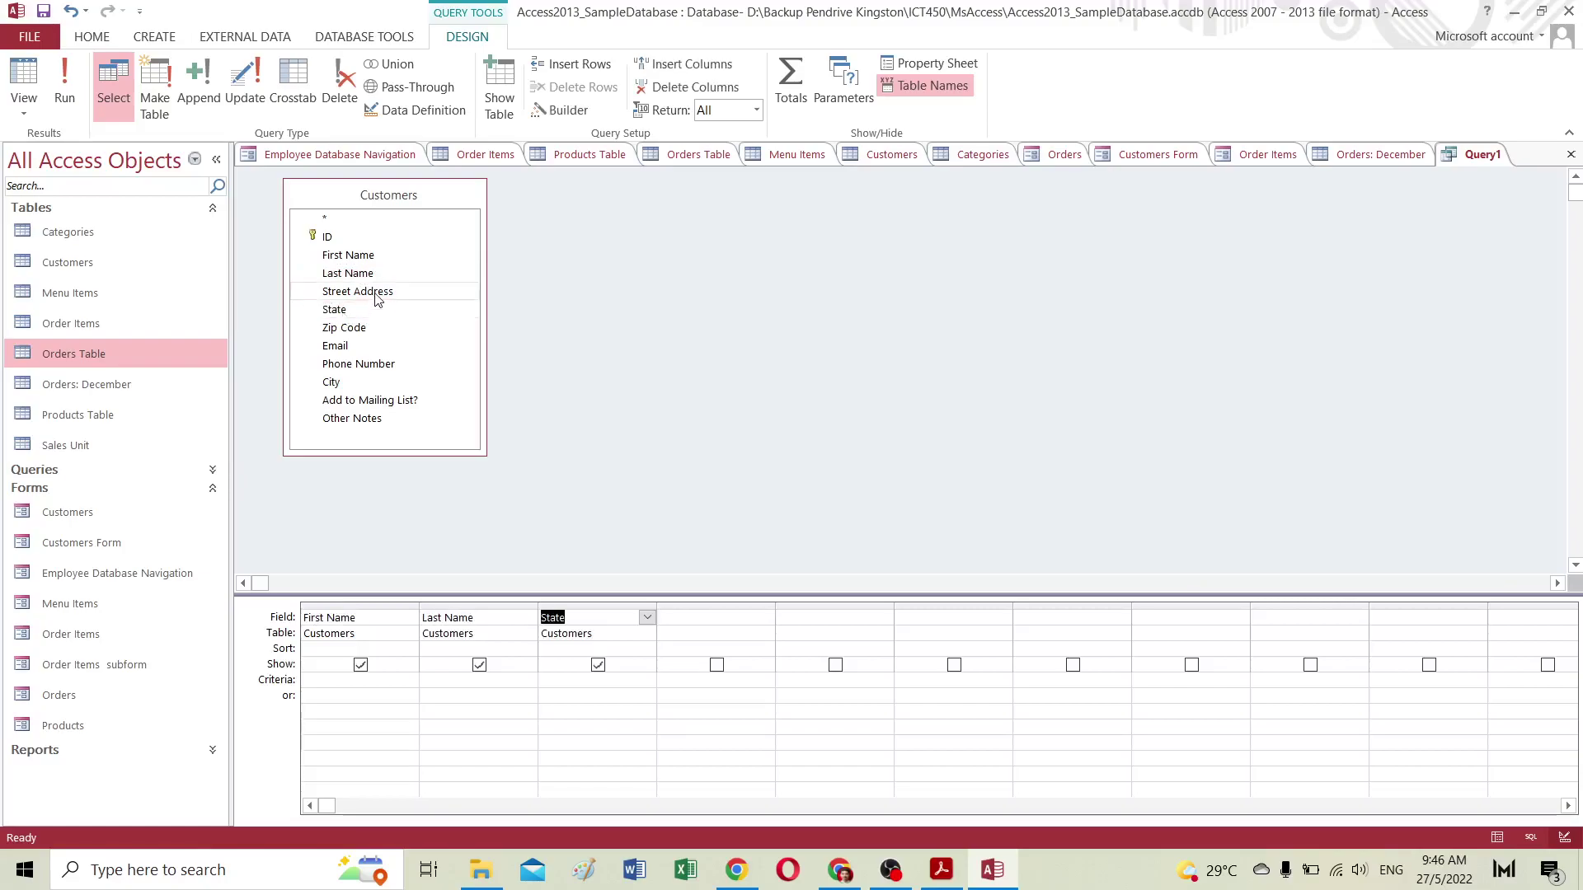
double_click(375, 293)
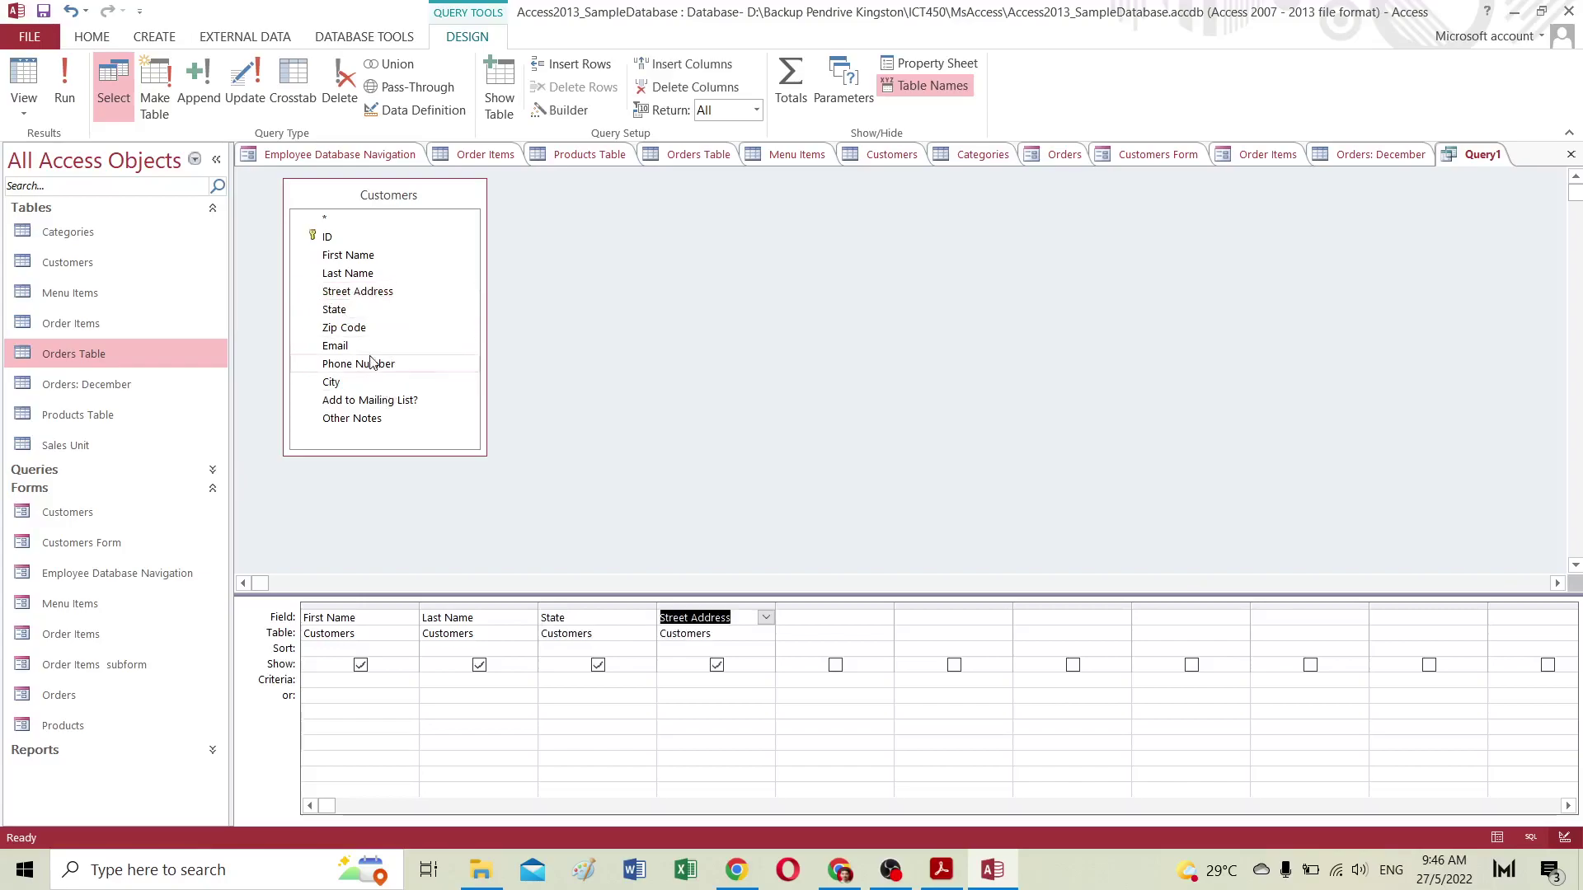
double_click(360, 329)
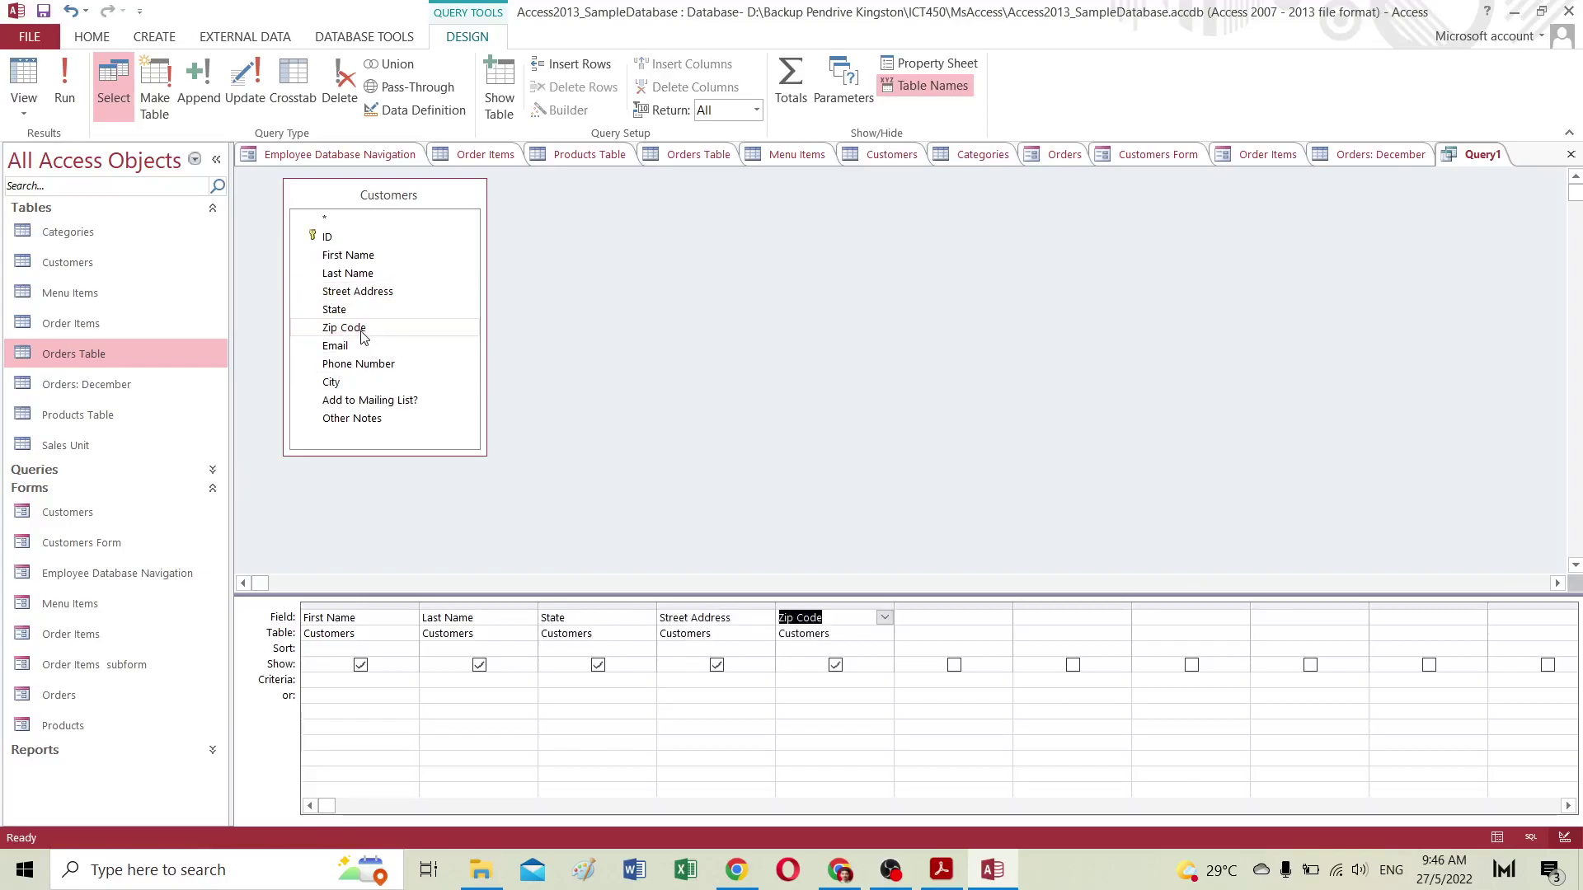
double_click(346, 382)
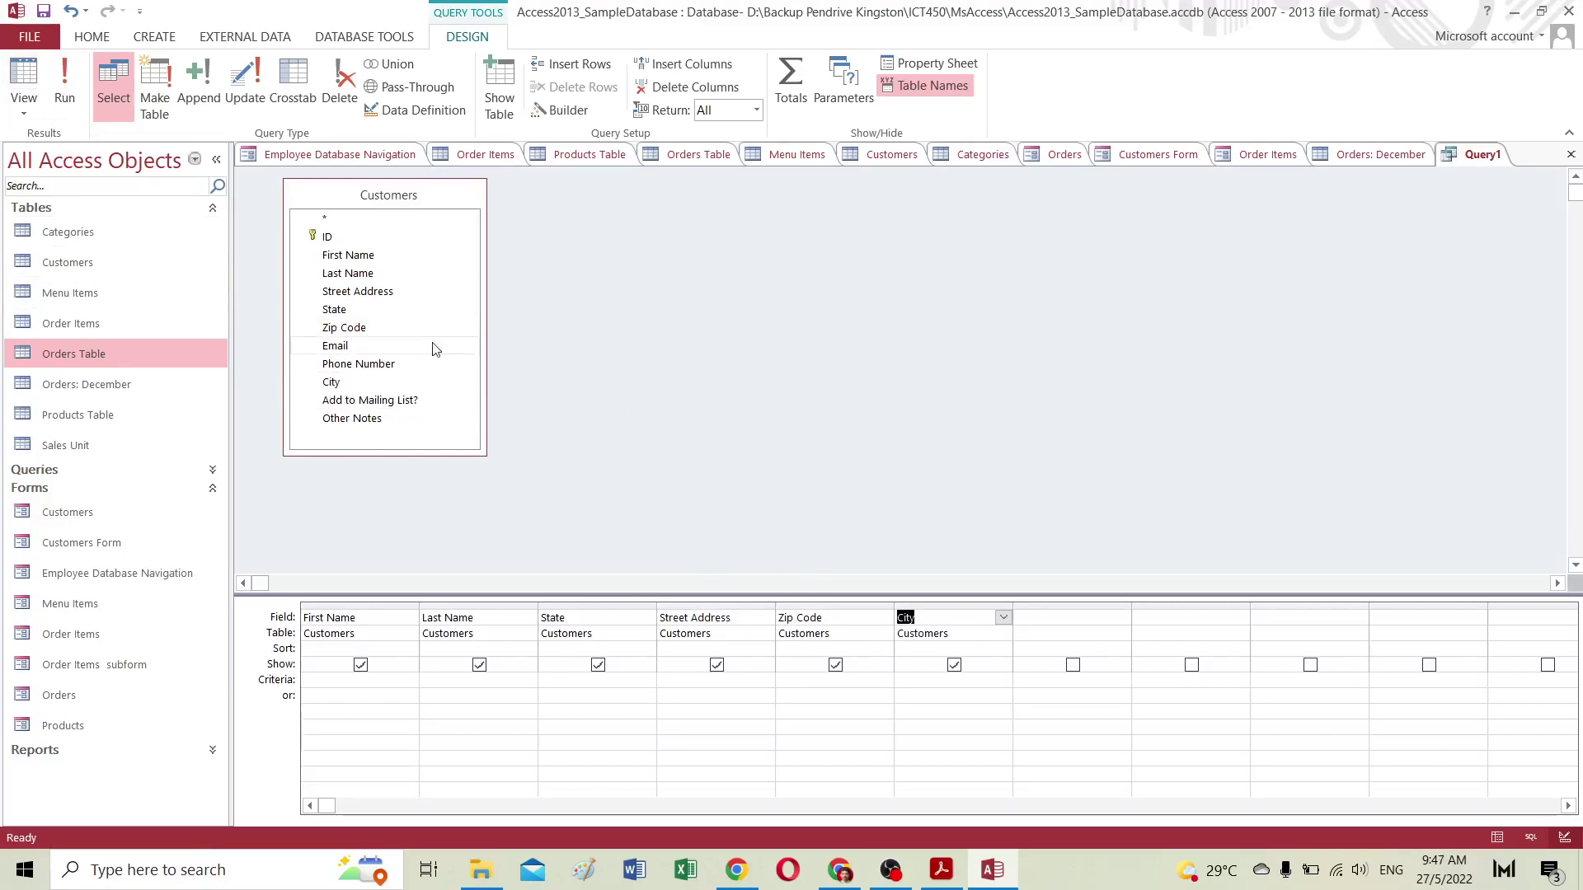
click(63, 81)
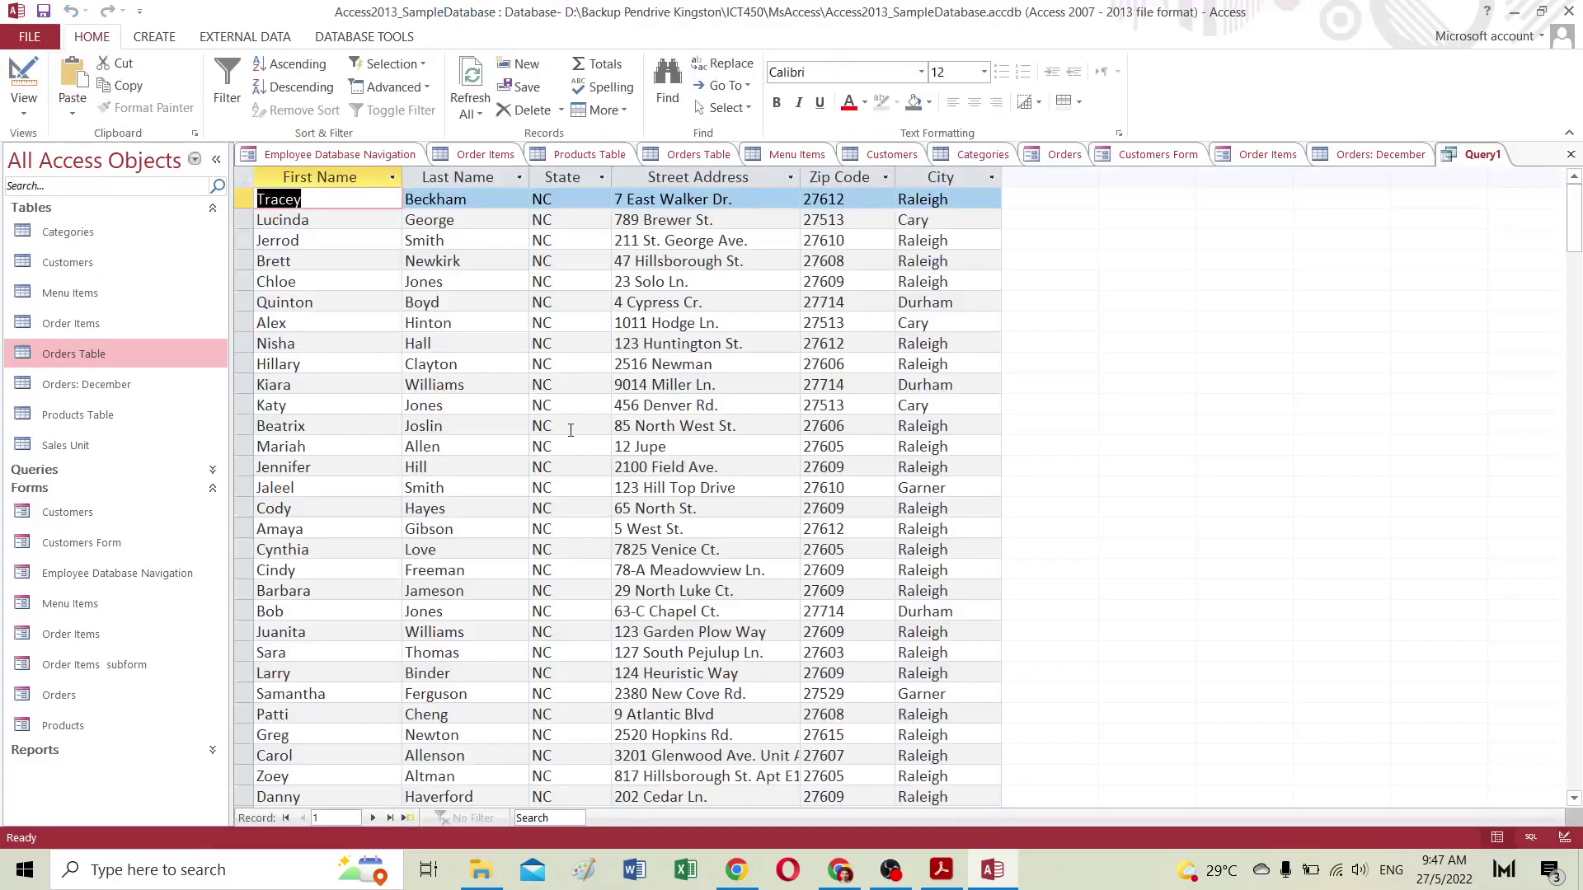
Step: Inspect each result column across the 201 returned customer records
click(326, 176)
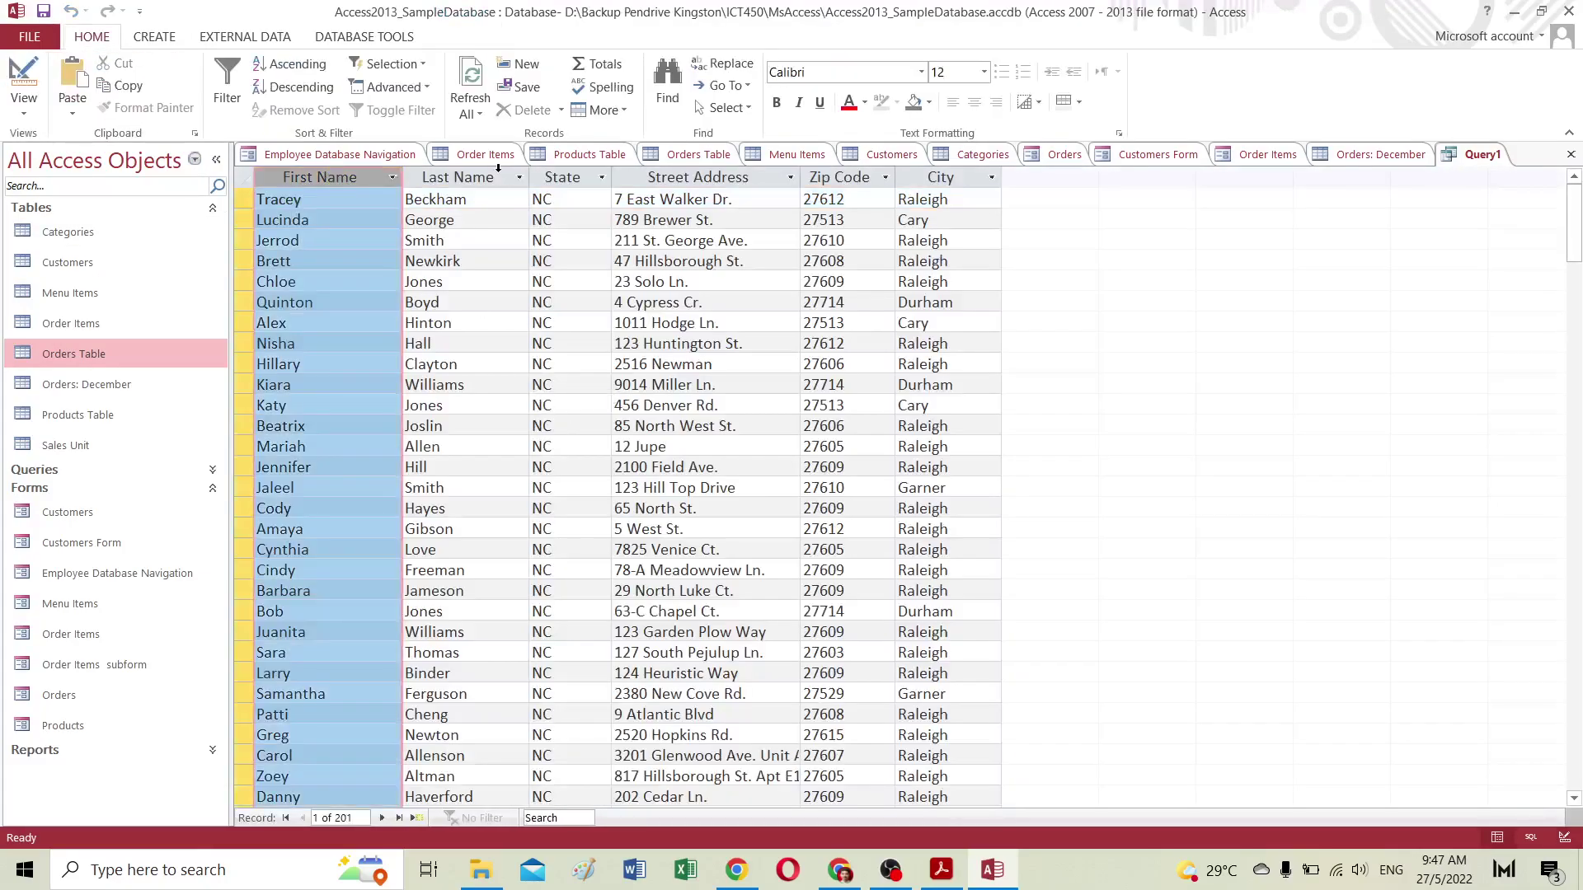
click(461, 176)
click(326, 176)
click(458, 176)
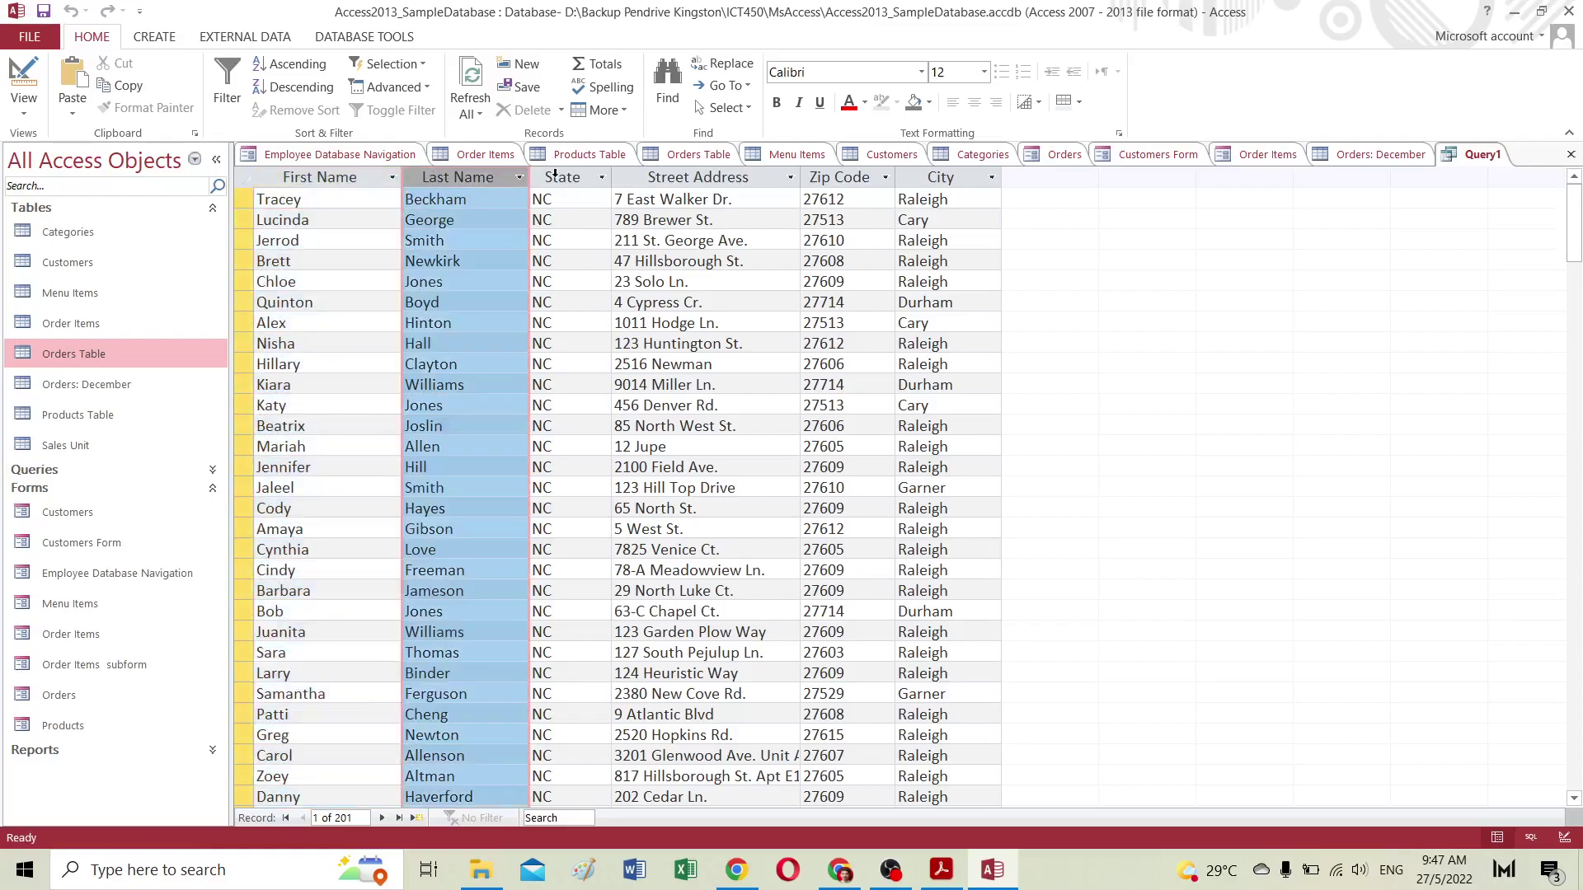
click(562, 176)
click(691, 177)
click(857, 177)
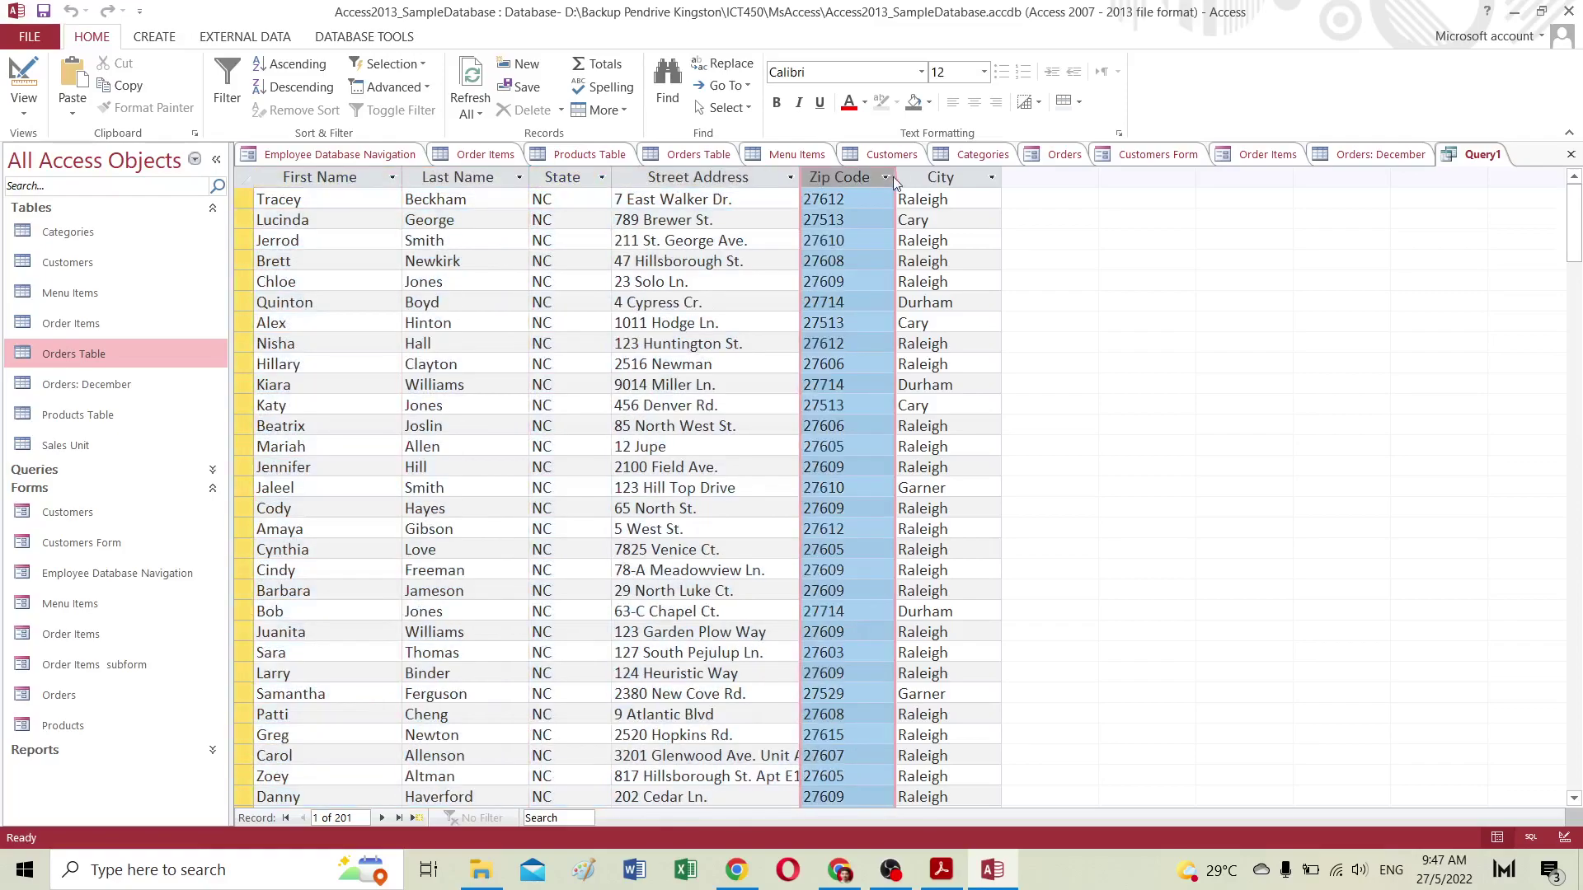
click(911, 177)
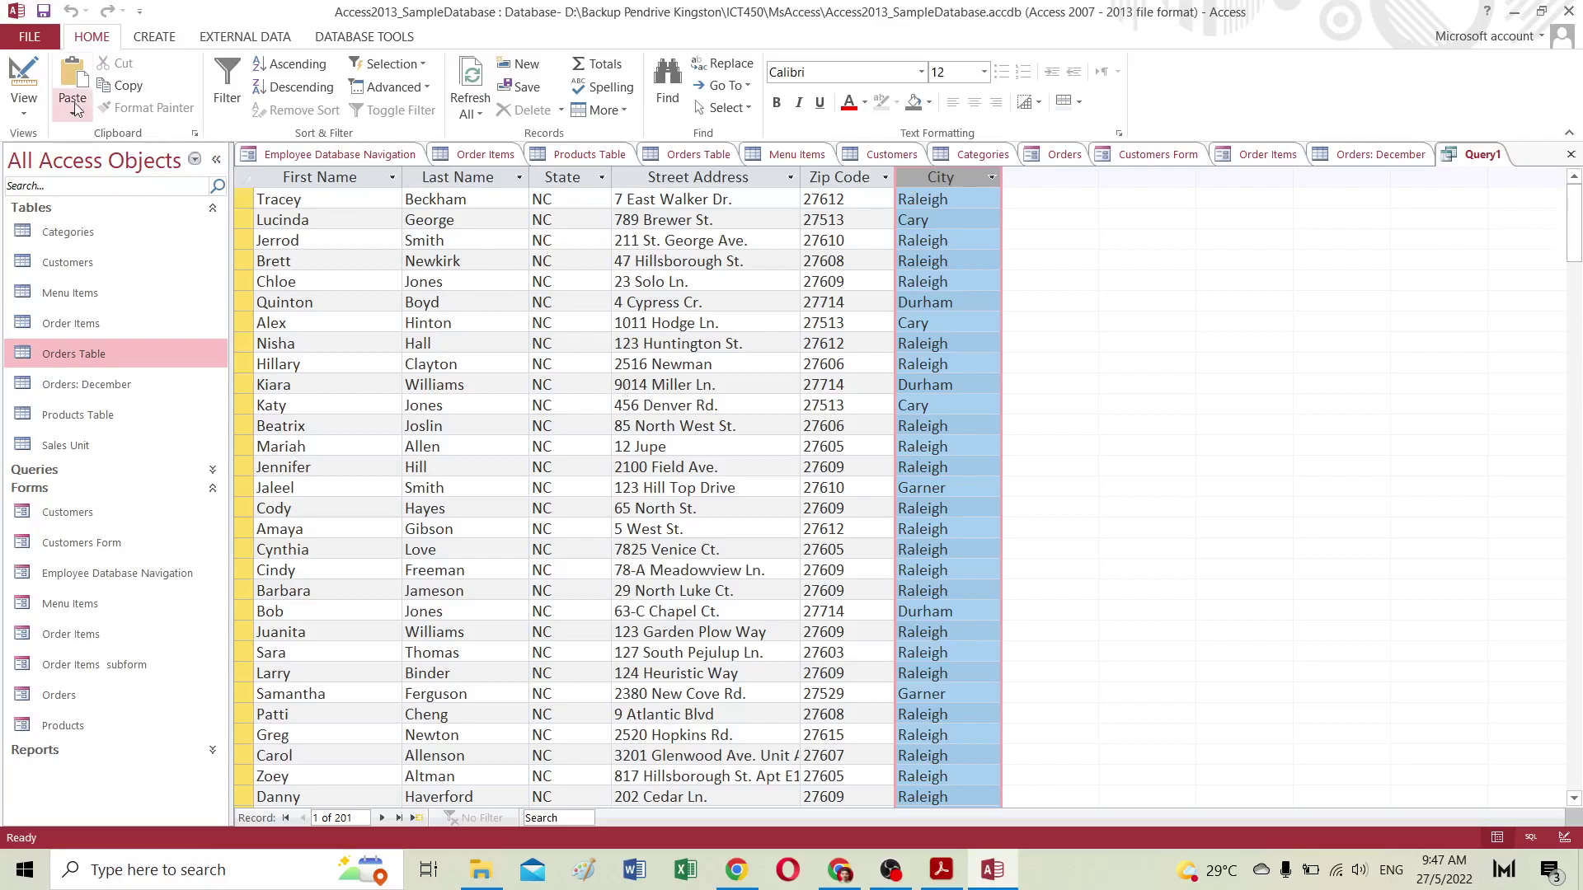
click(27, 113)
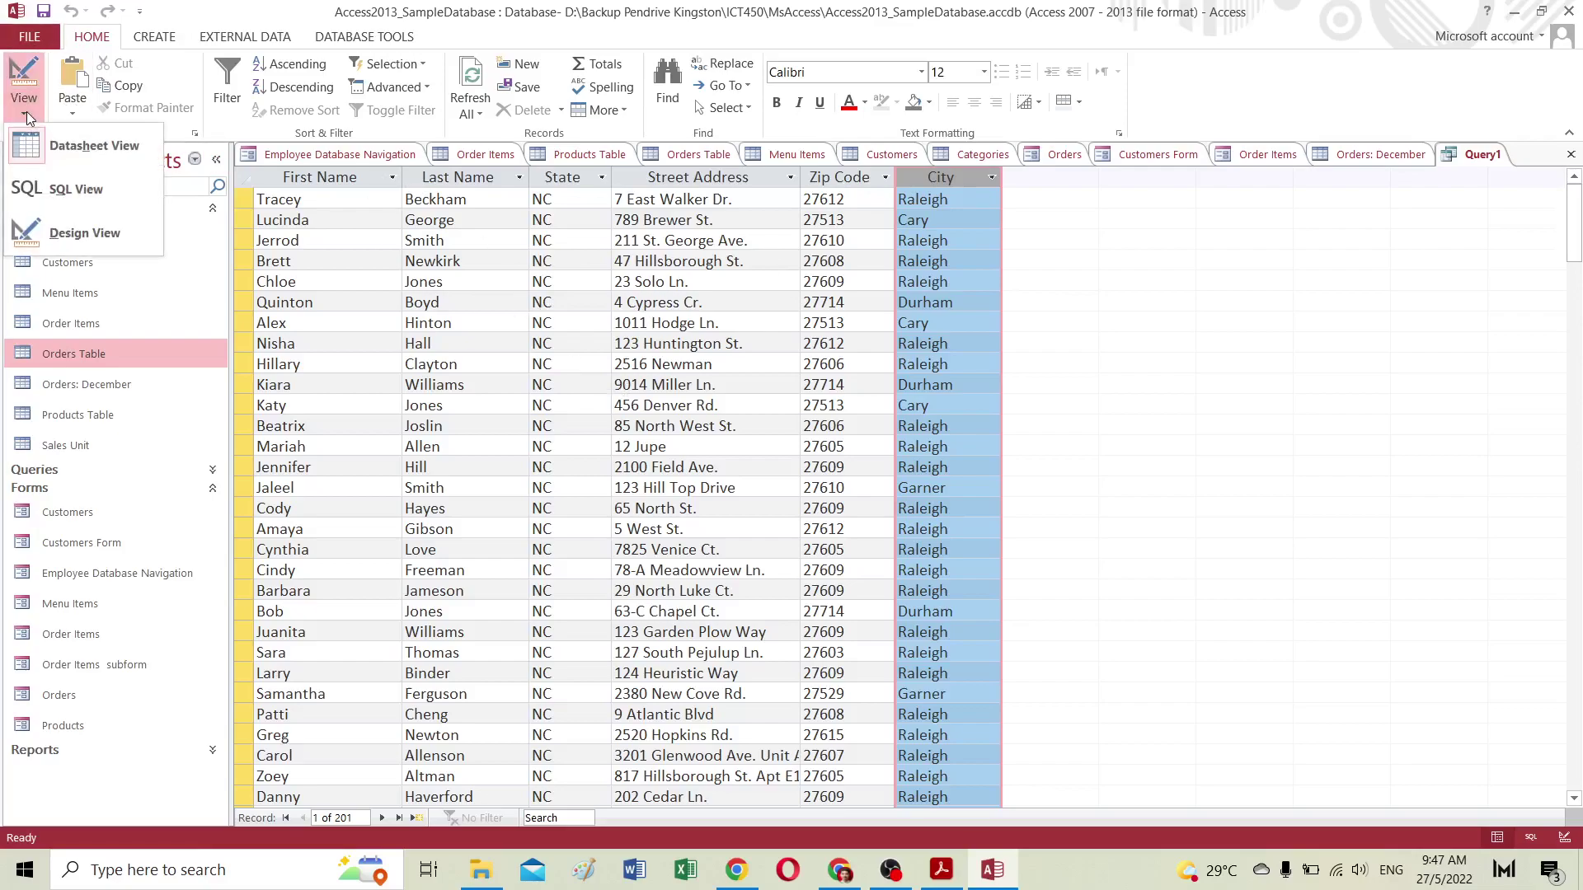
Step: Return Query1 to Design view, give the grid pane more height, and resize the Customers field list
click(69, 232)
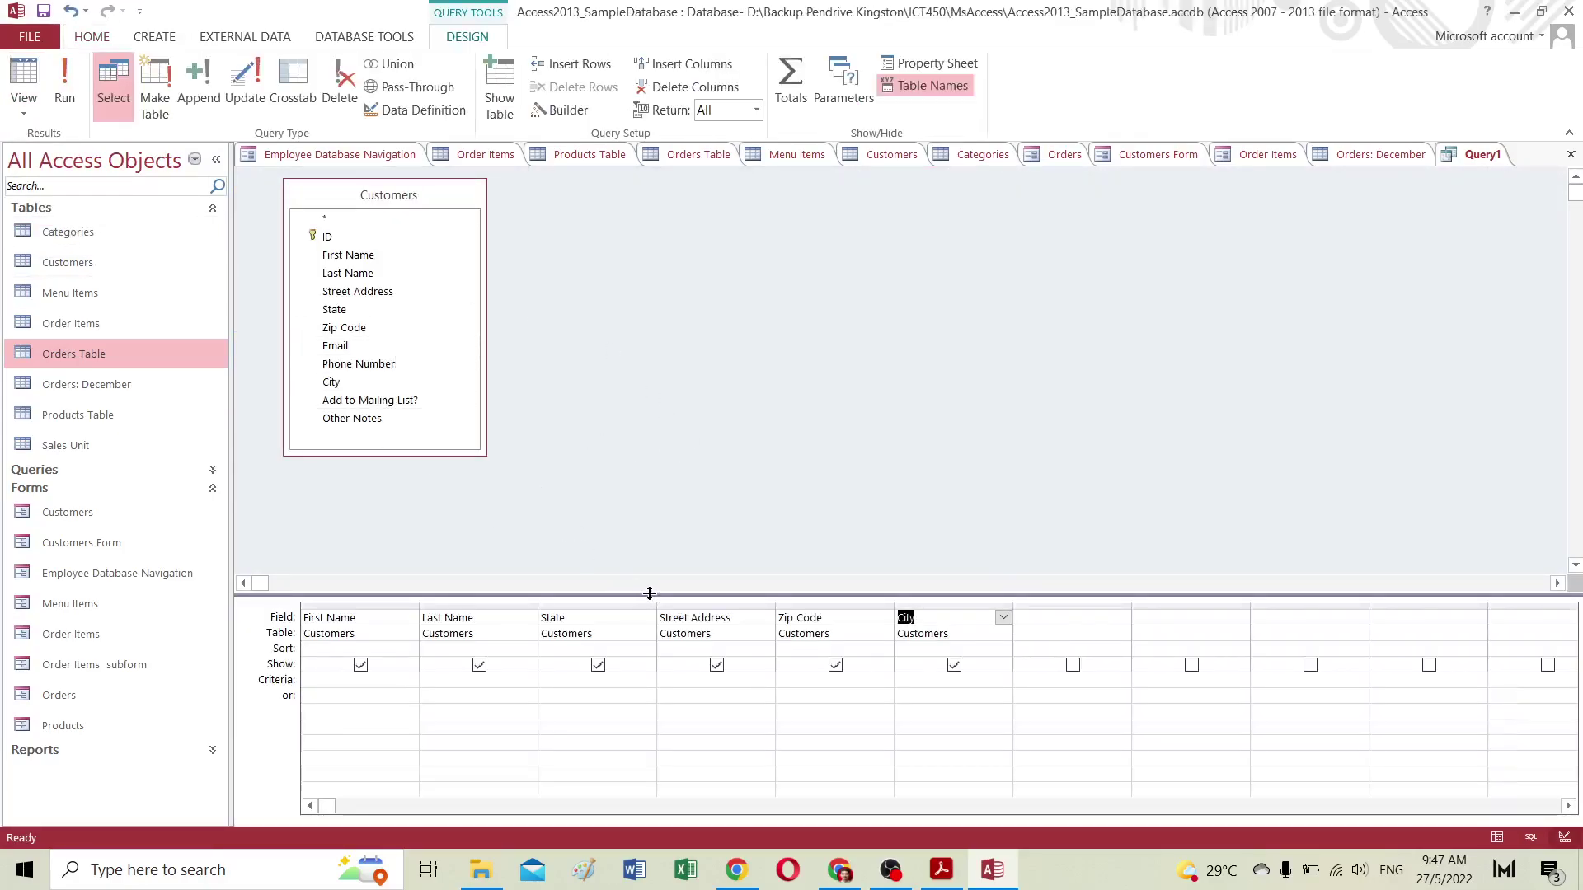
drag(649, 593, 633, 533)
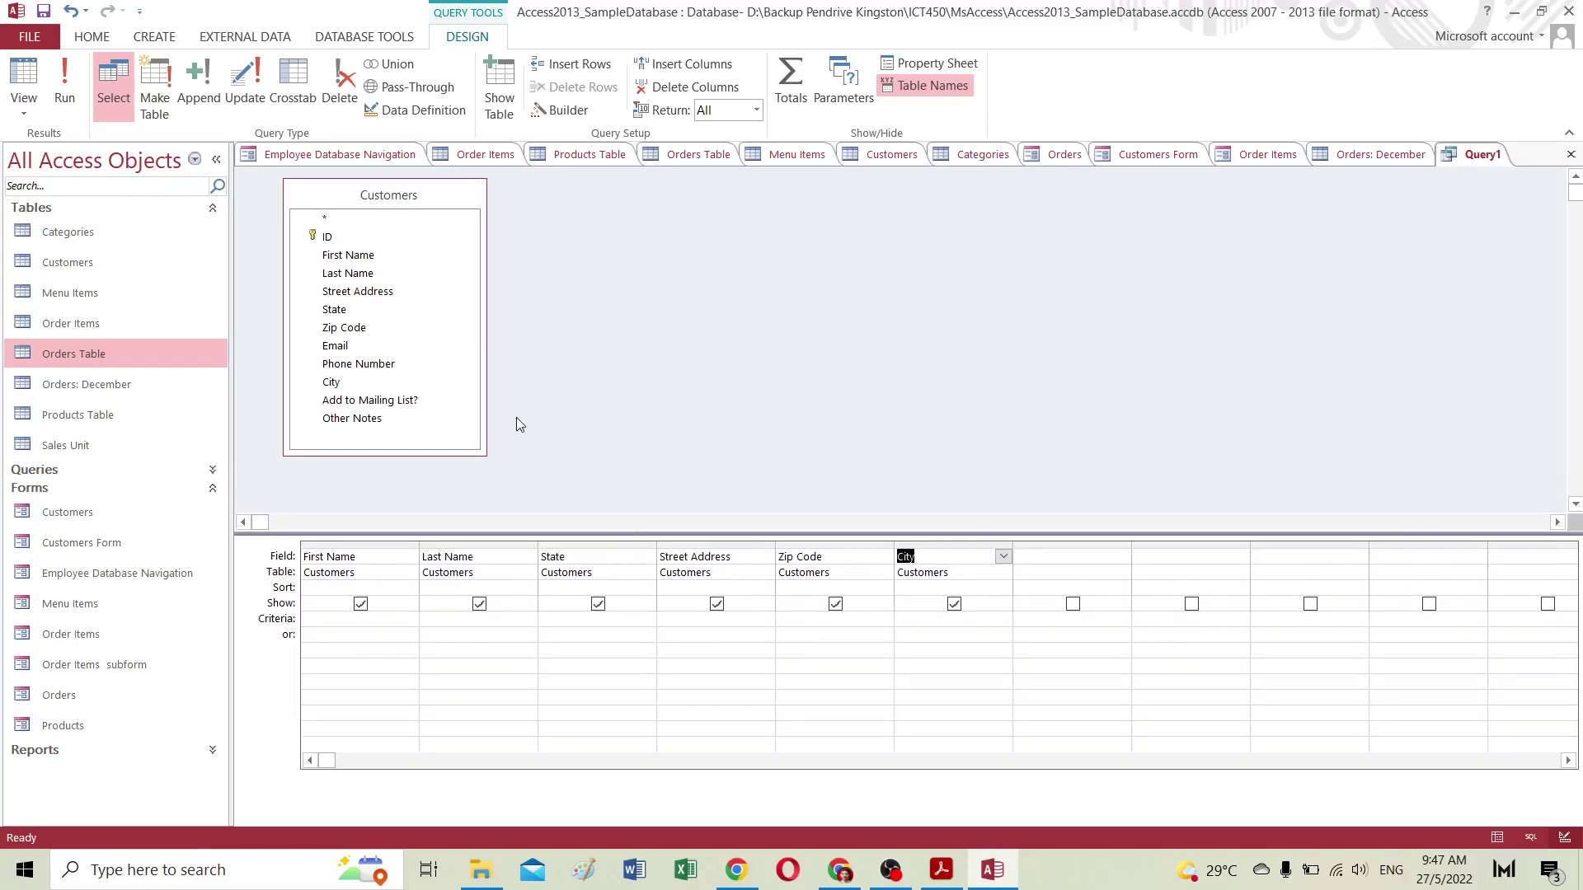
mouse_move(483, 450)
mouse_down()
mouse_move(594, 477)
mouse_move(458, 445)
mouse_up()
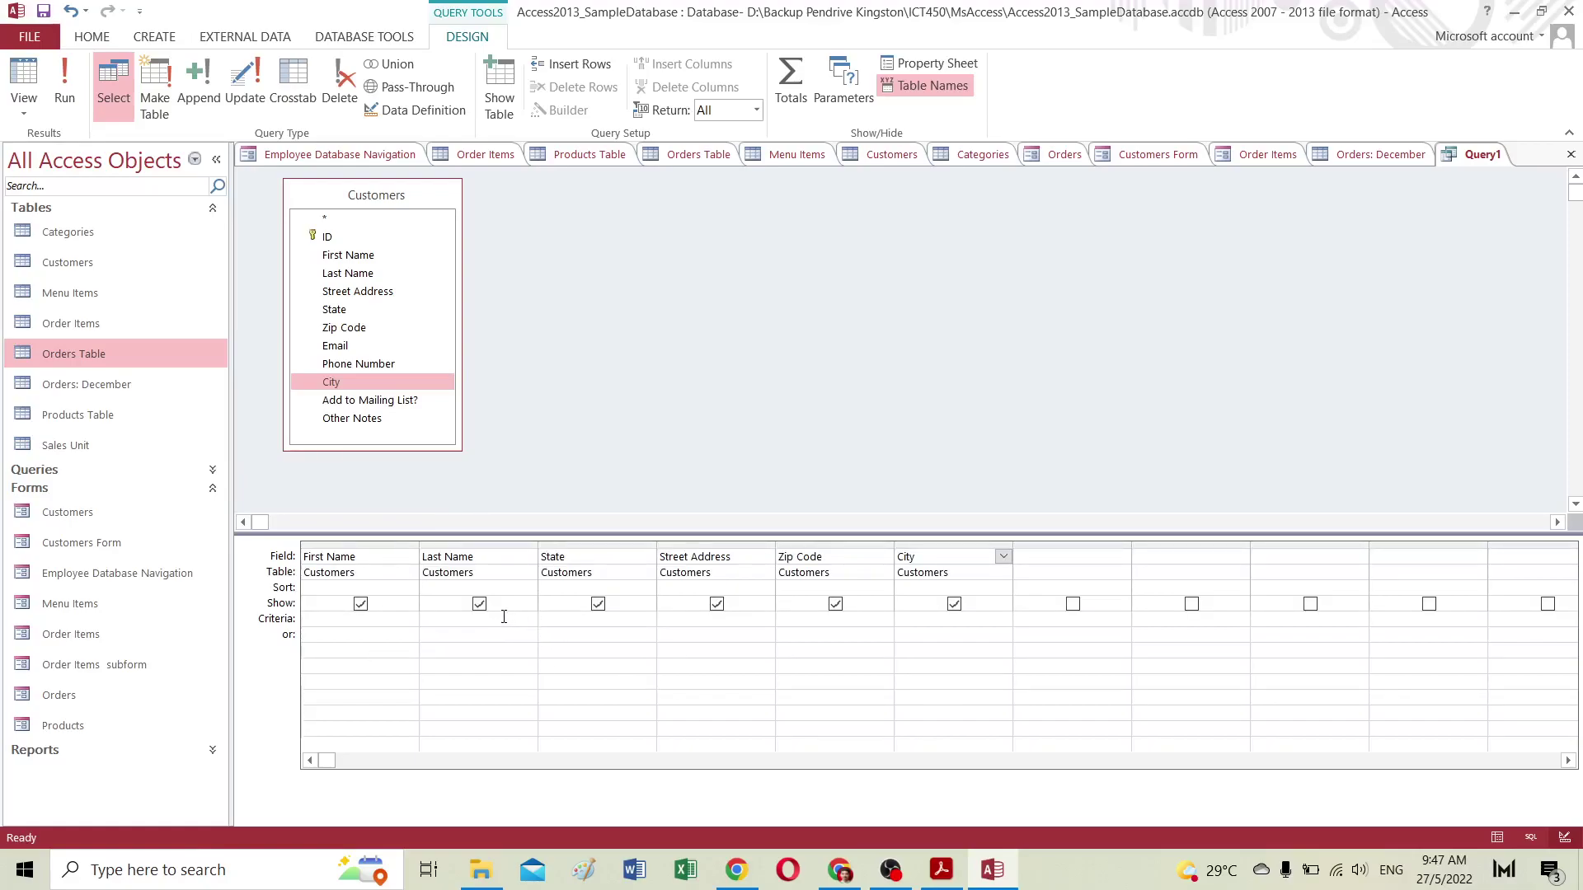
Step: Review the tutorial's criteria and run steps 5–8 in Chrome, then return to Access
click(839, 871)
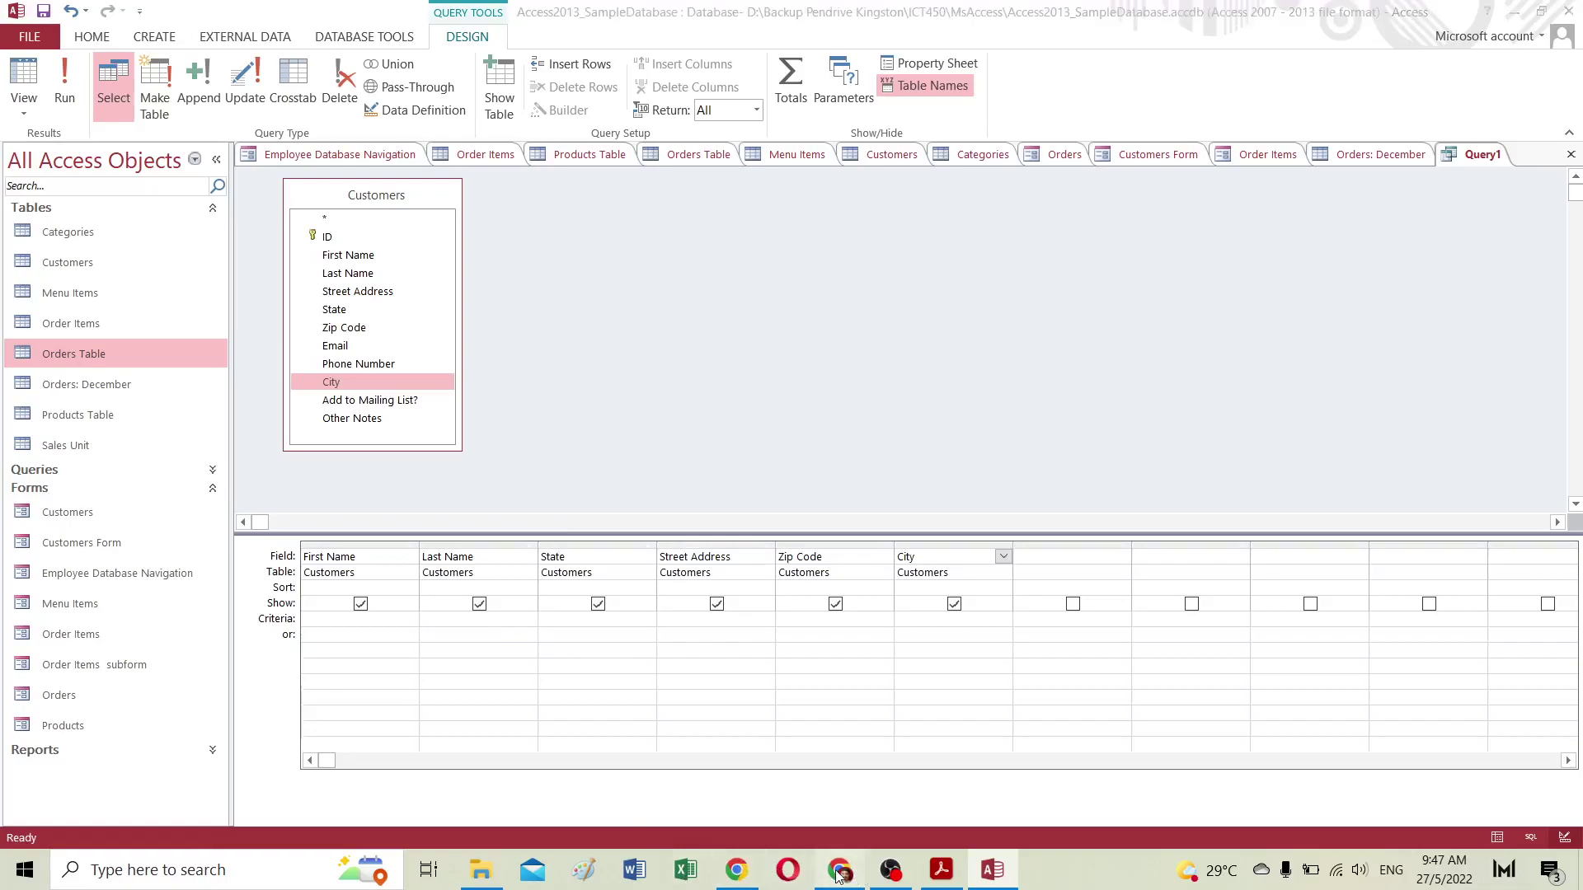
scroll(862, 711, down, 15)
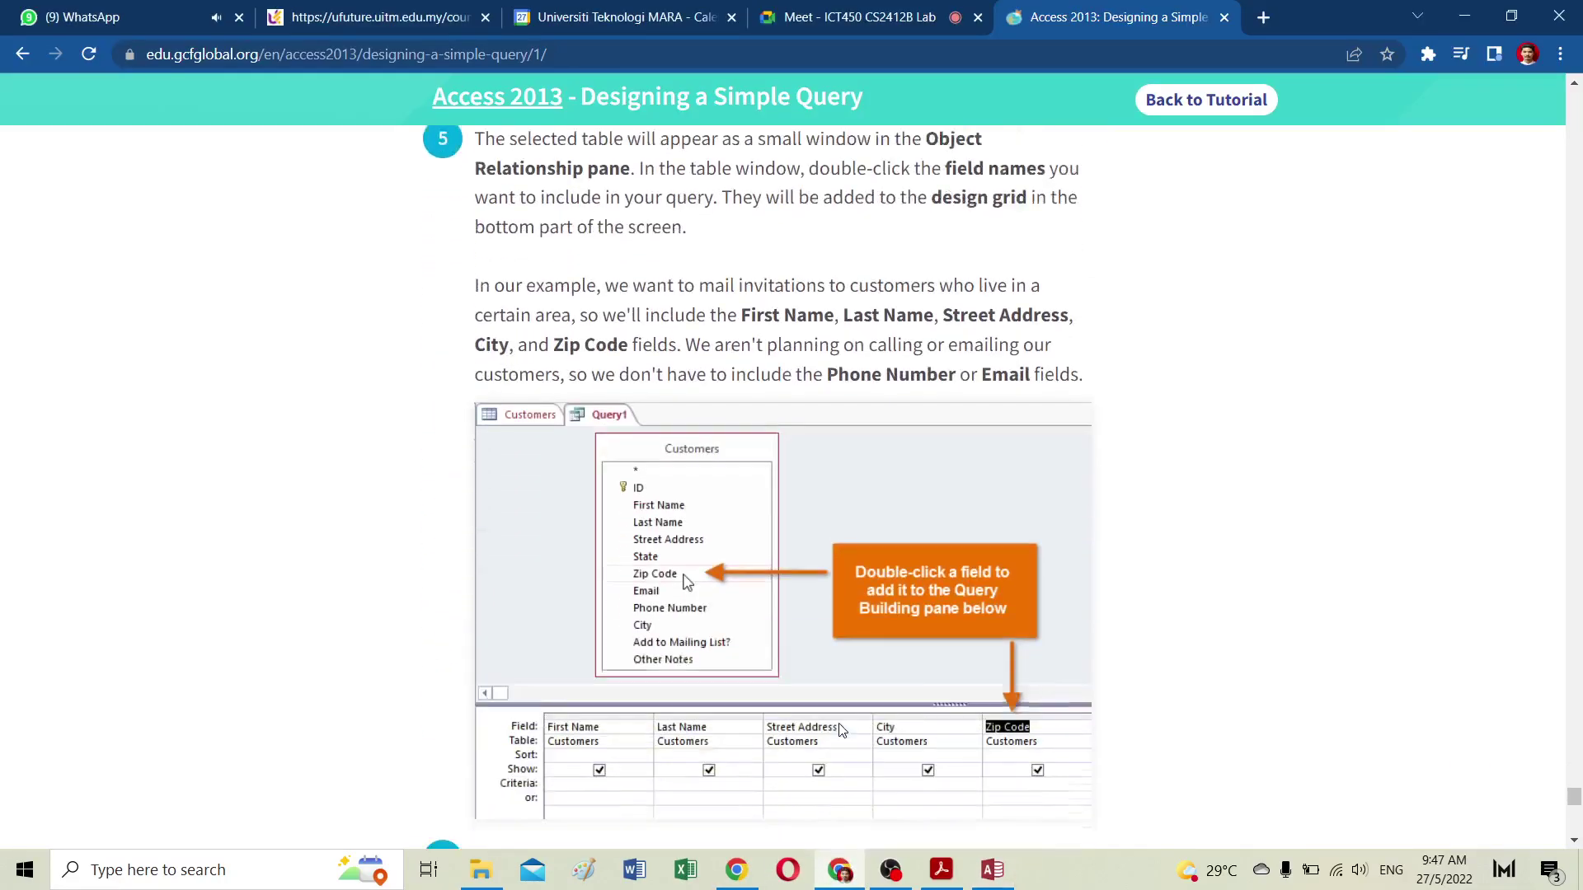
scroll(840, 730, down, 1)
scroll(840, 729, down, 20)
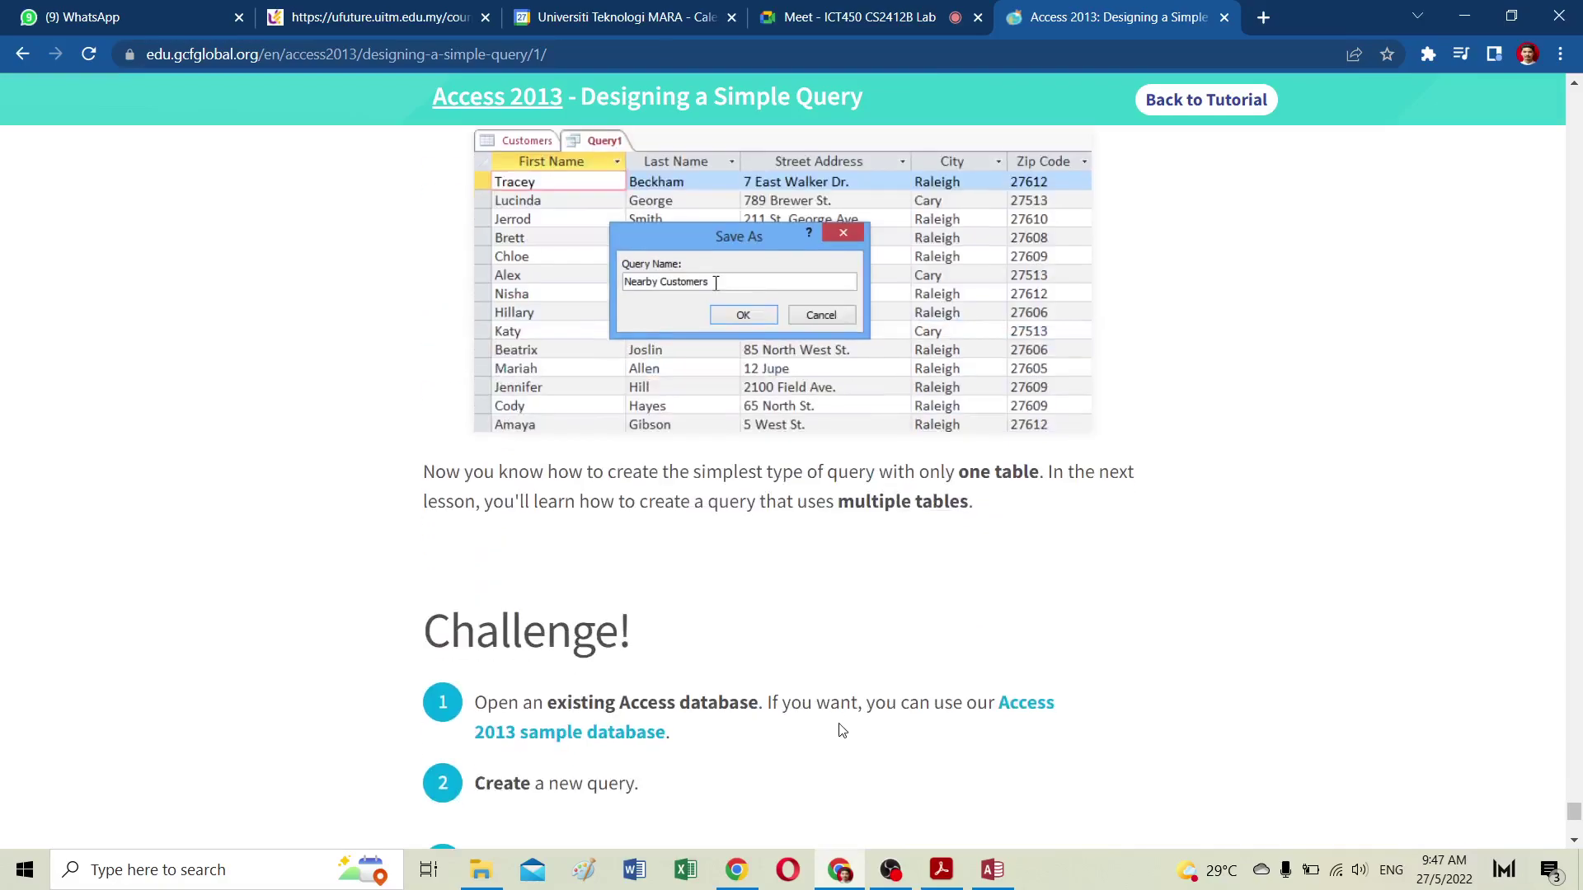
scroll(840, 729, up, 8)
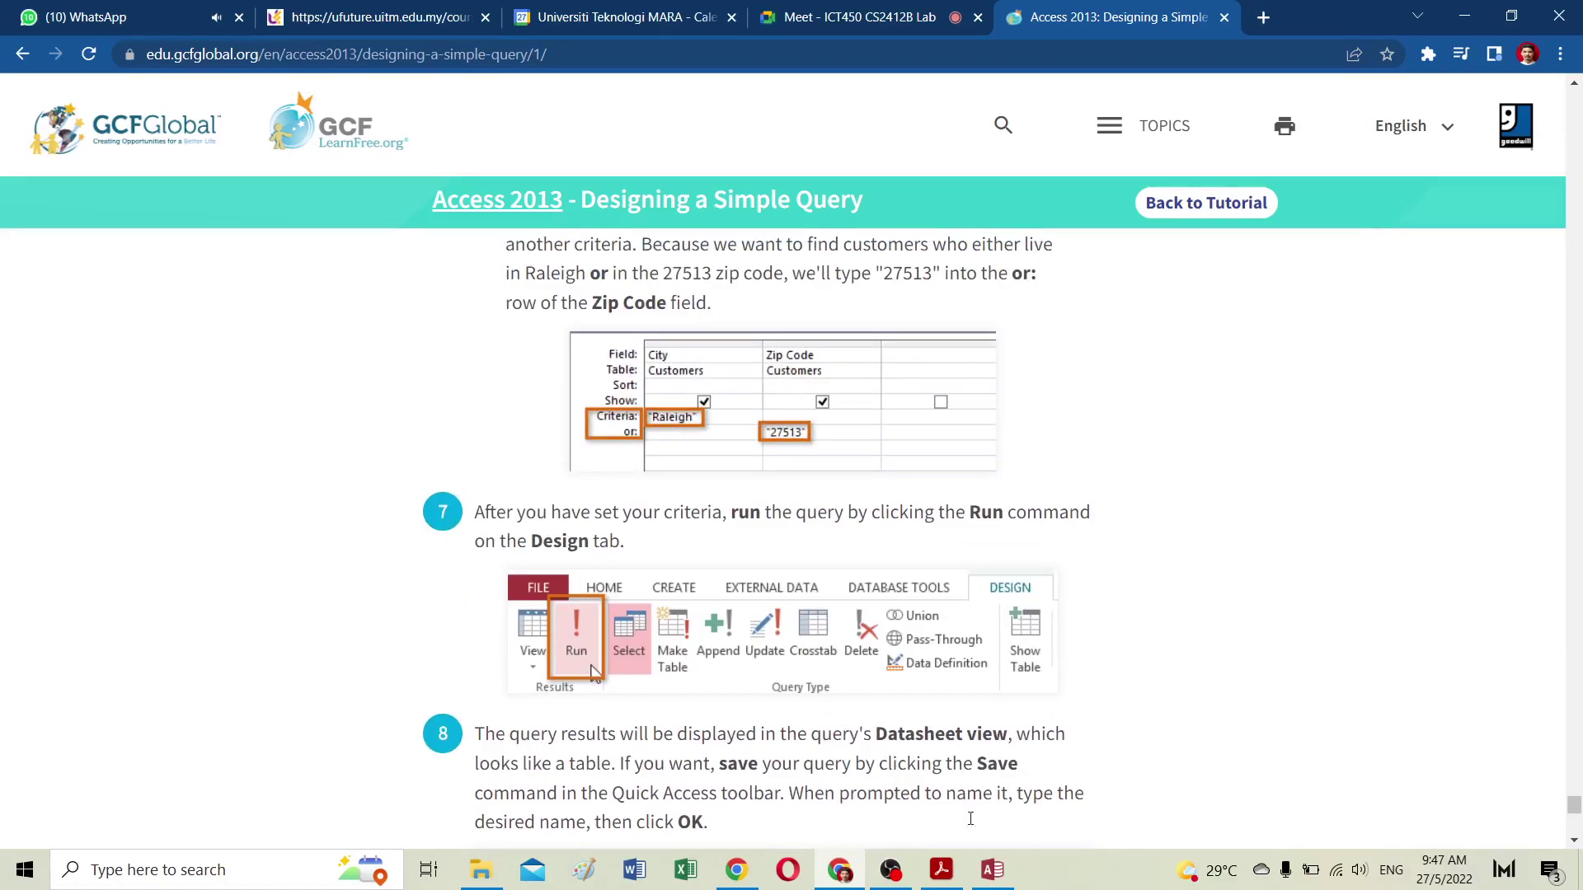
click(1019, 882)
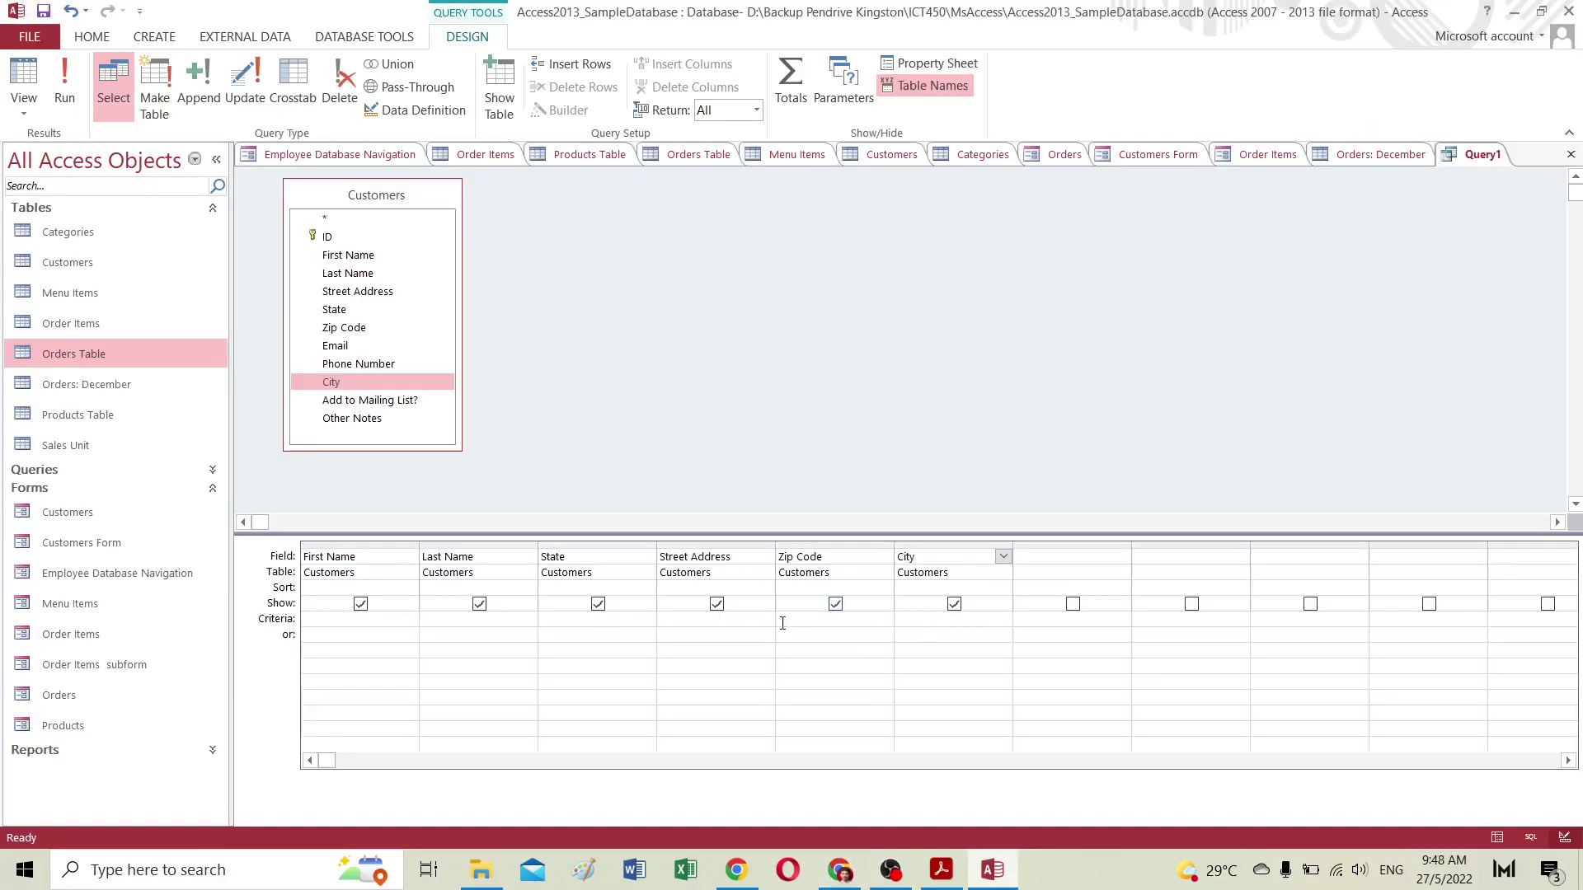
Step: Enter the criterion "Raleigh" in the City column's Criteria row
click(922, 631)
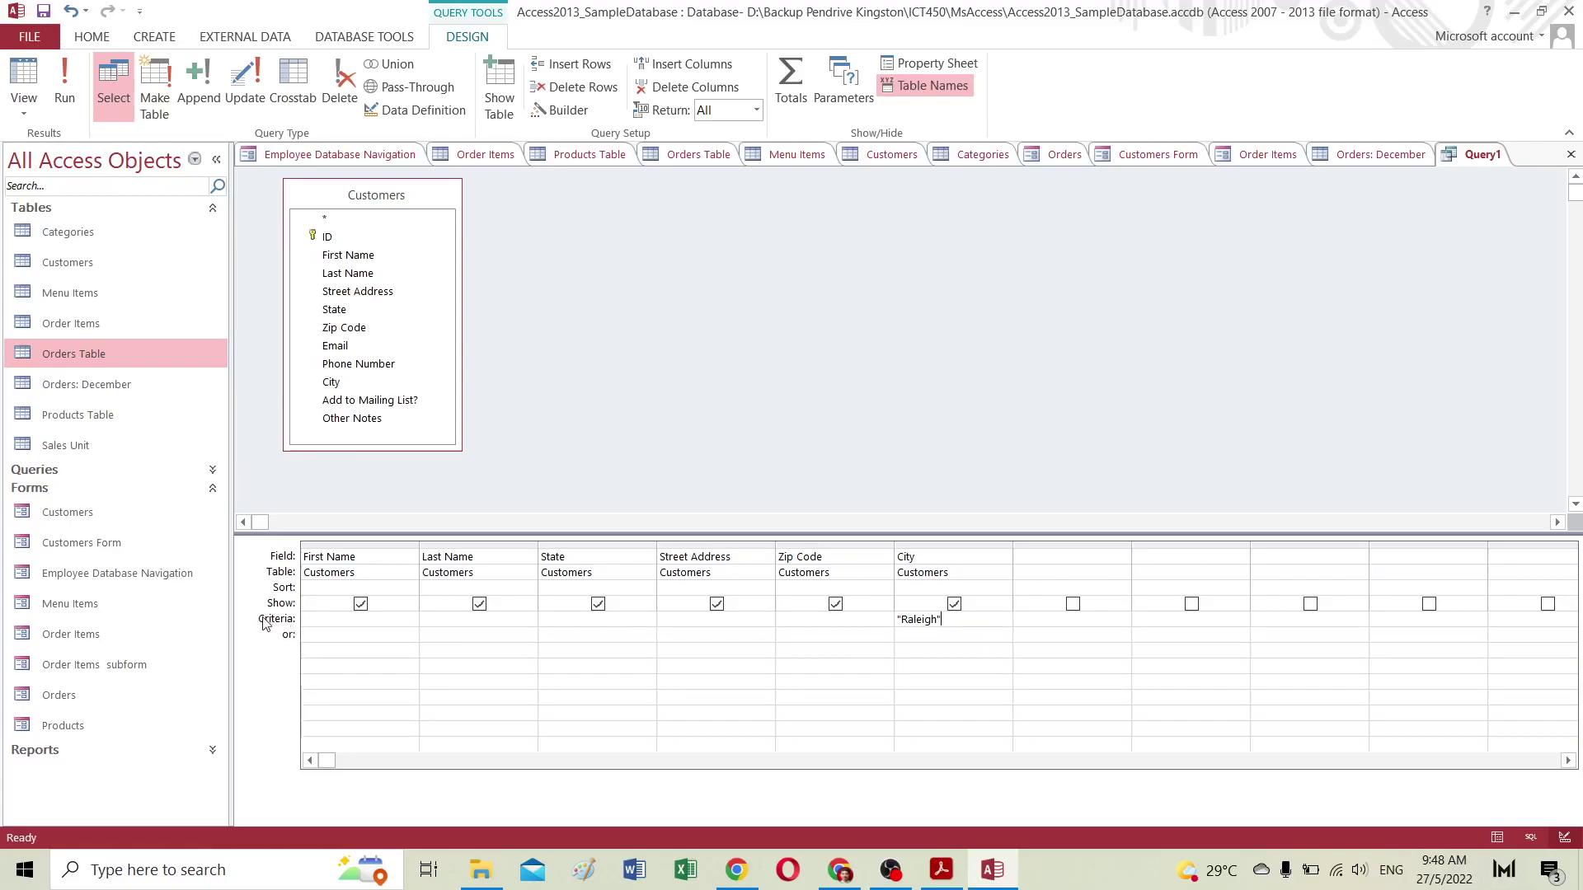
click(313, 619)
Step: Add 27513 as an or-criterion under Zip Code, checking the tutorial's steps in Chrome
click(839, 874)
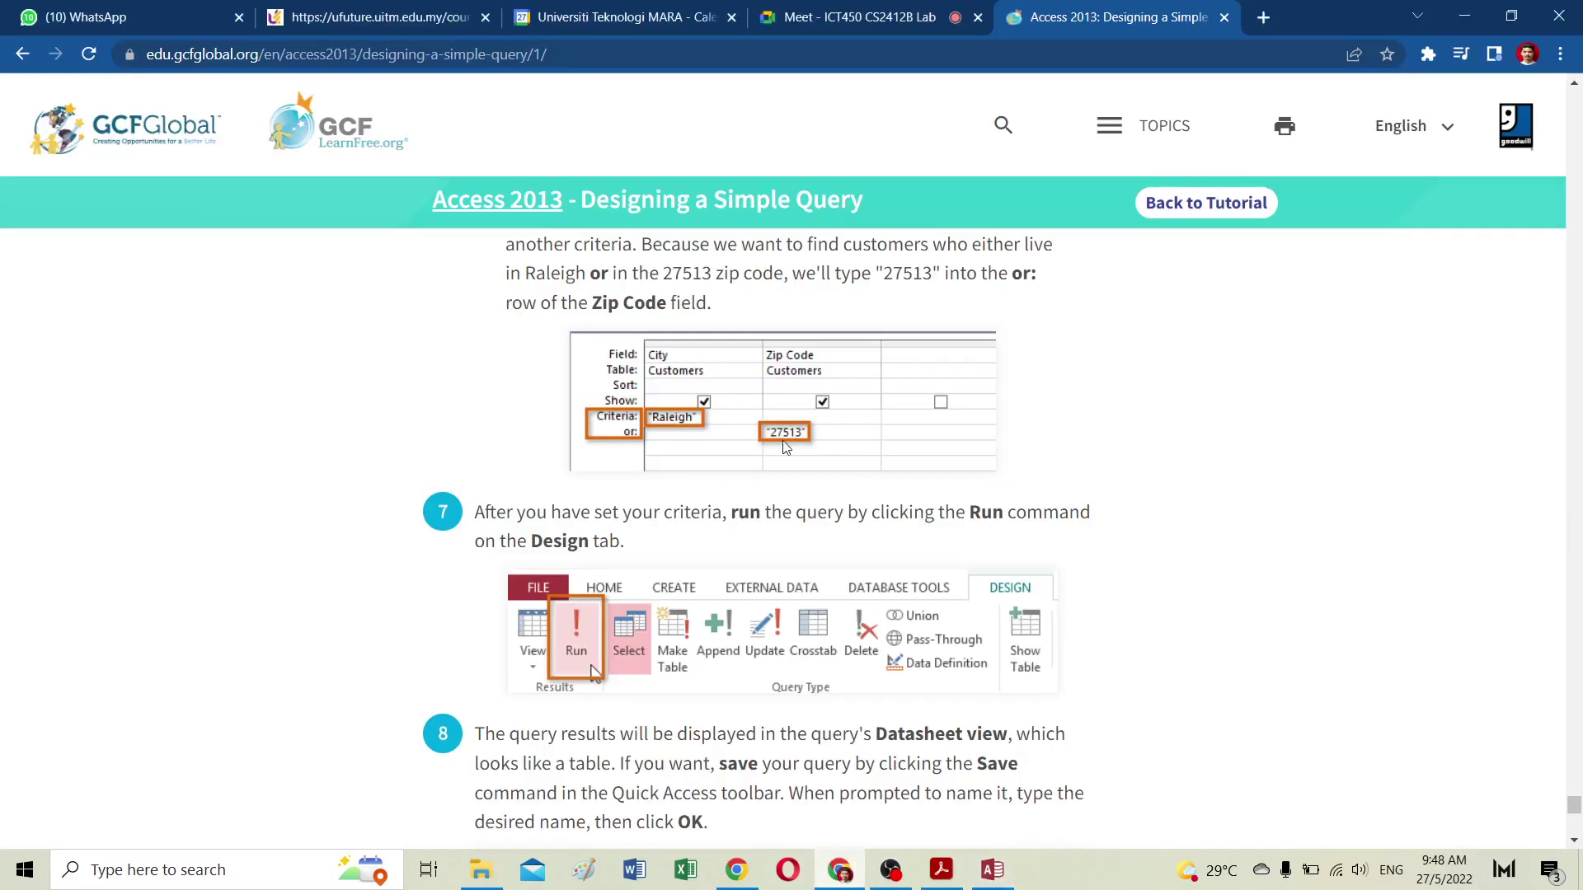
click(992, 871)
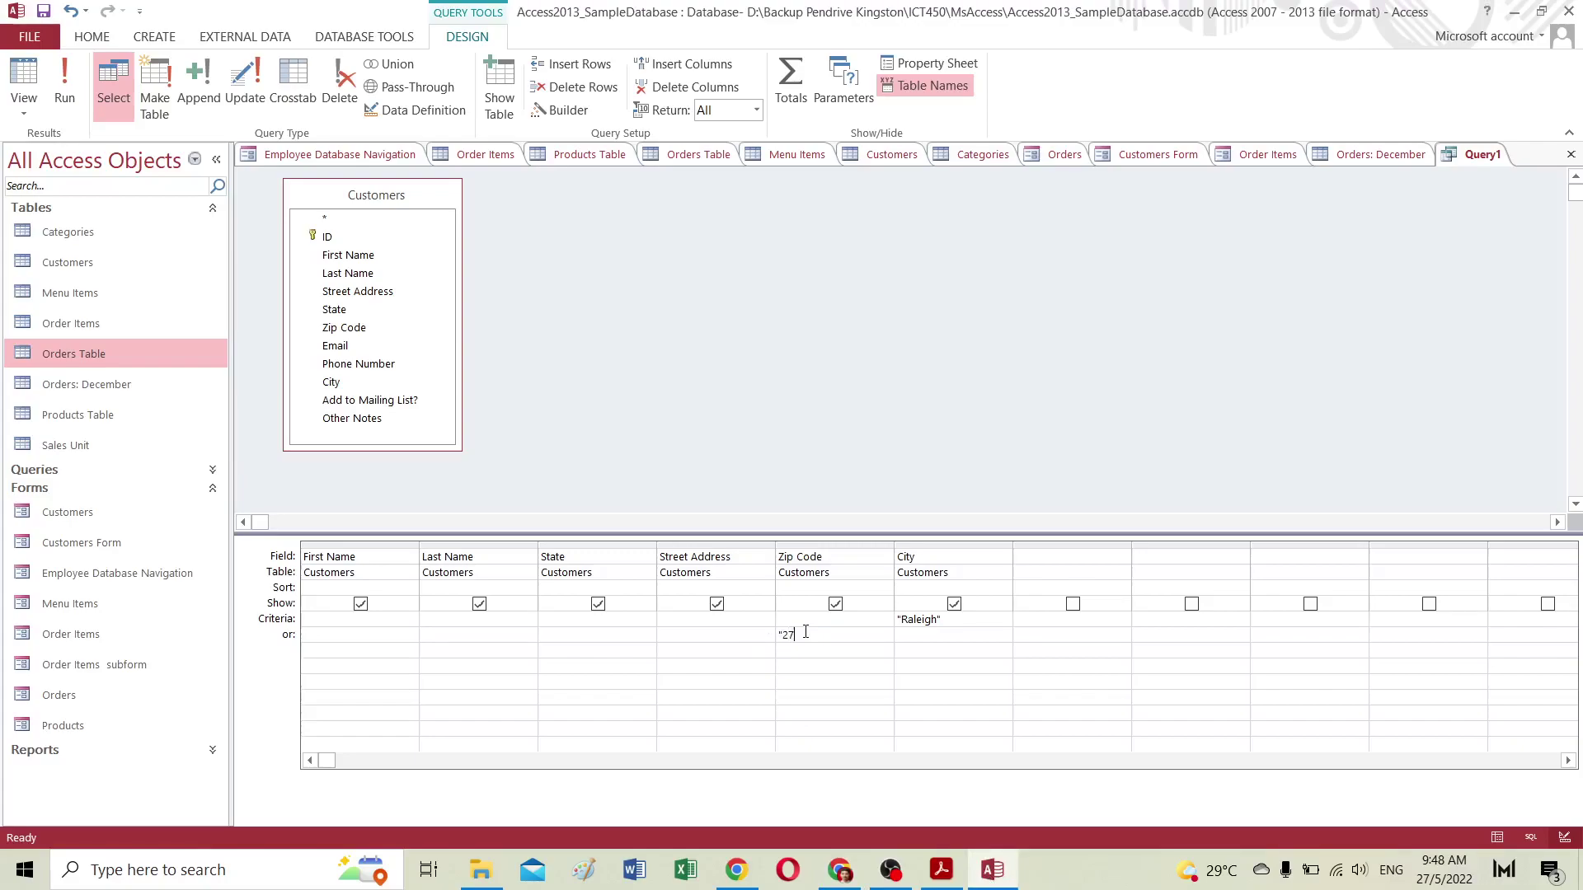
text(13)
drag(781, 637, 821, 637)
click(840, 871)
scroll(858, 771, down, 6)
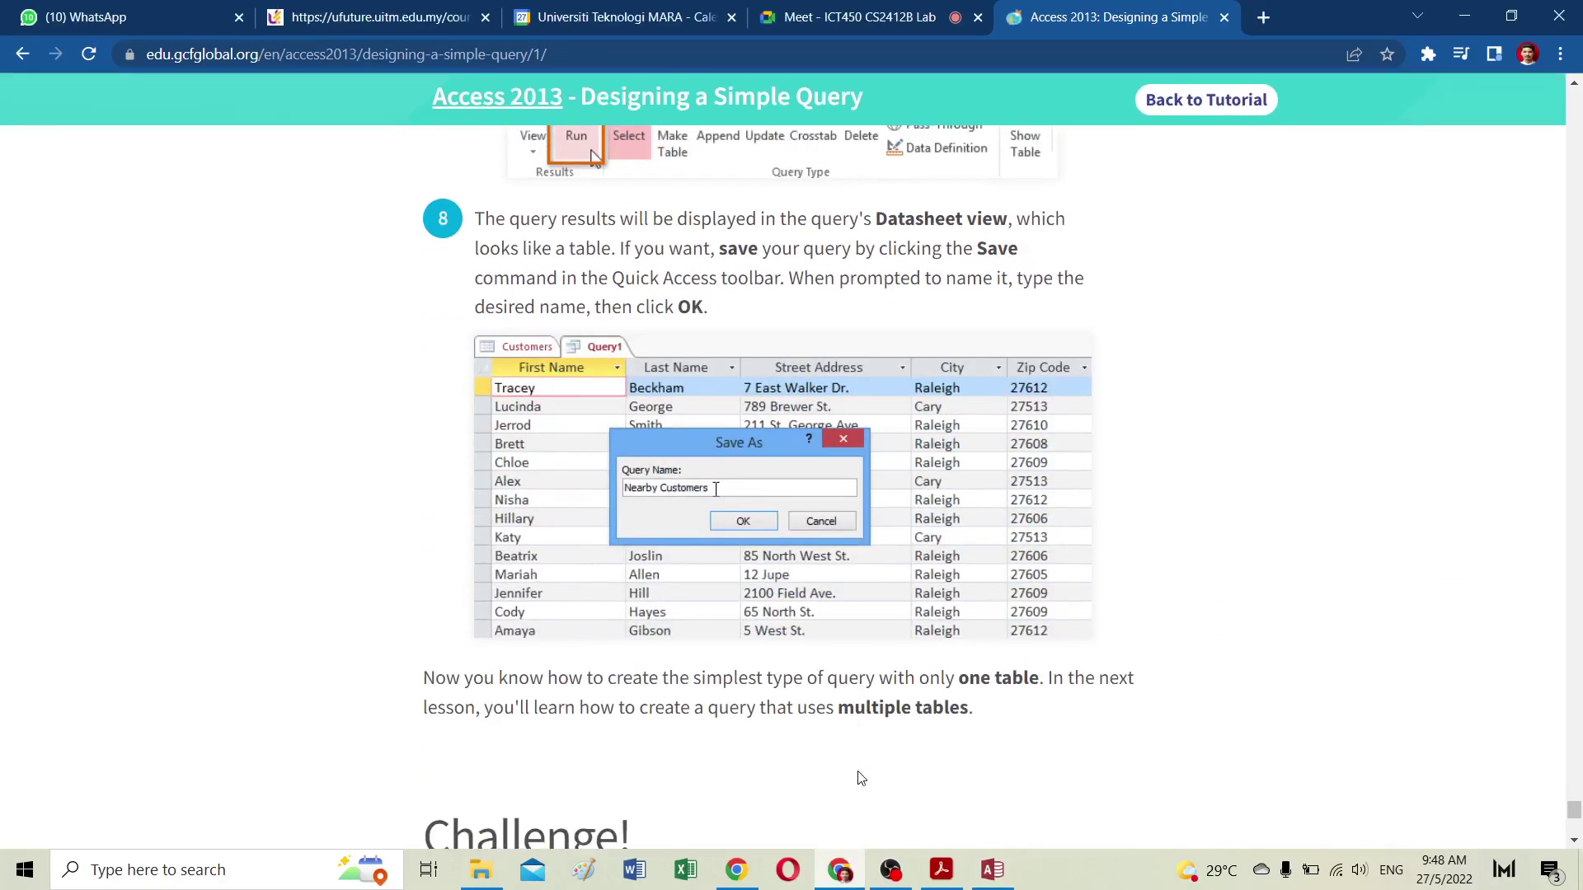
click(991, 871)
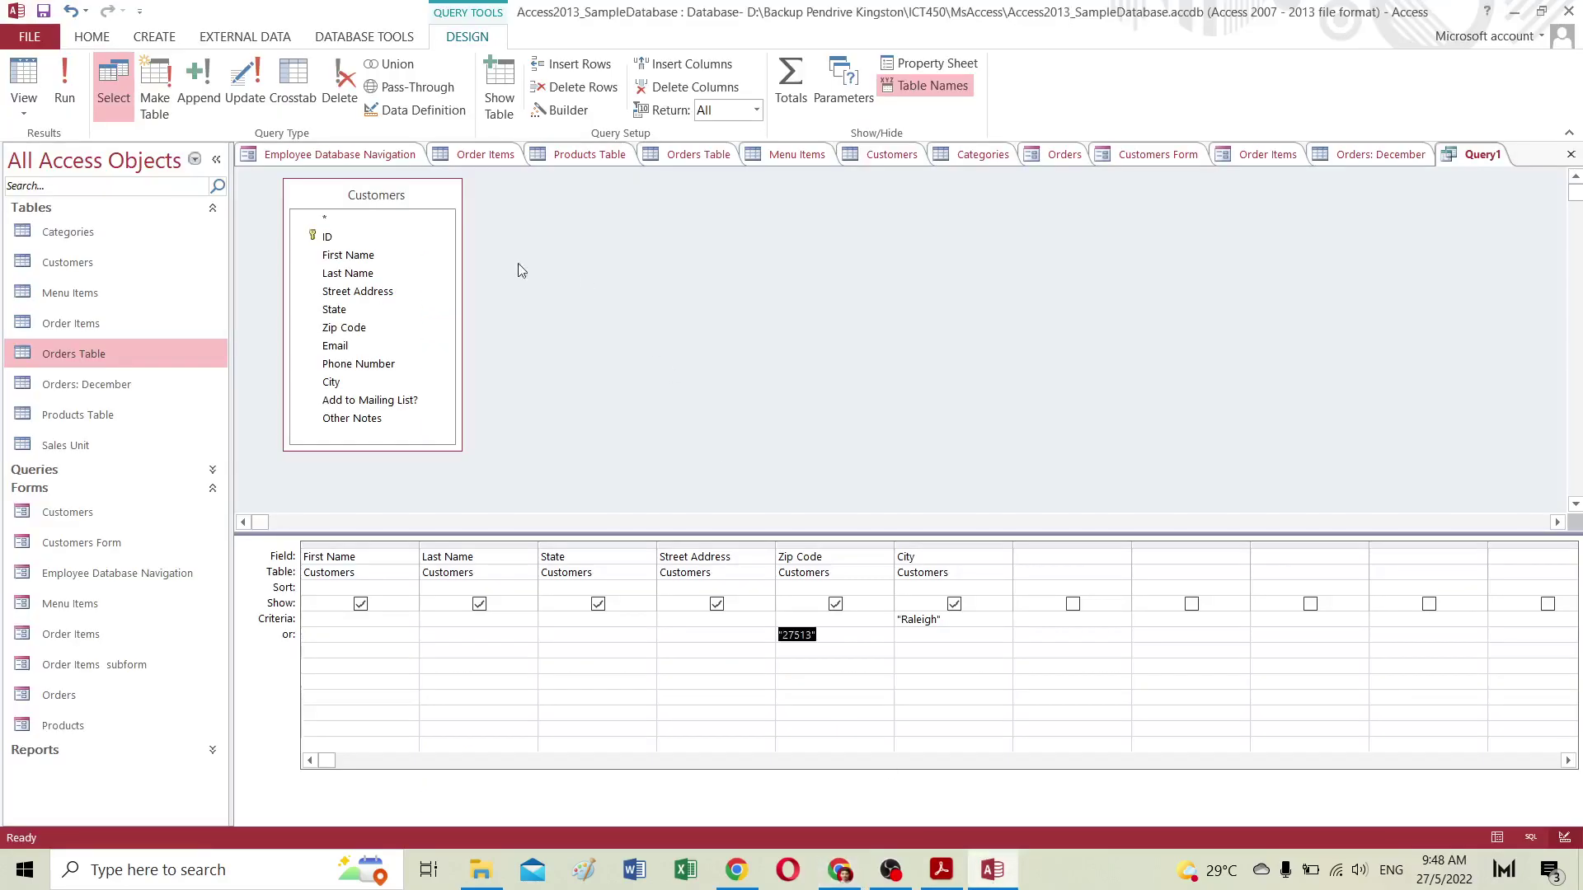
Step: Run the query and check the Zip Code and City columns of the 177 Raleigh and 27513 records
click(53, 72)
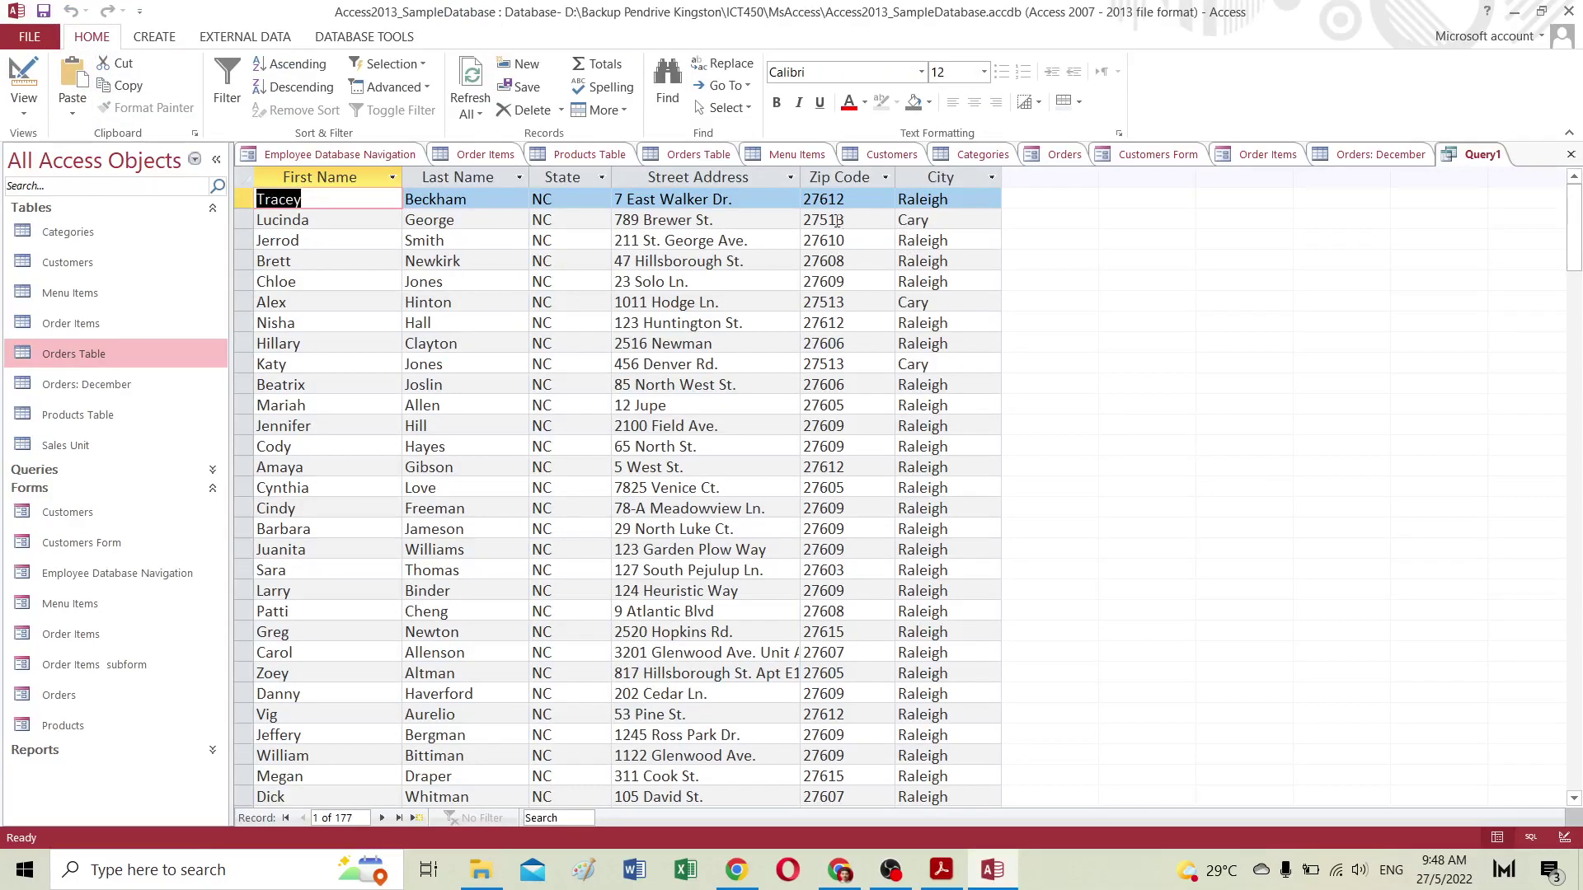
click(803, 219)
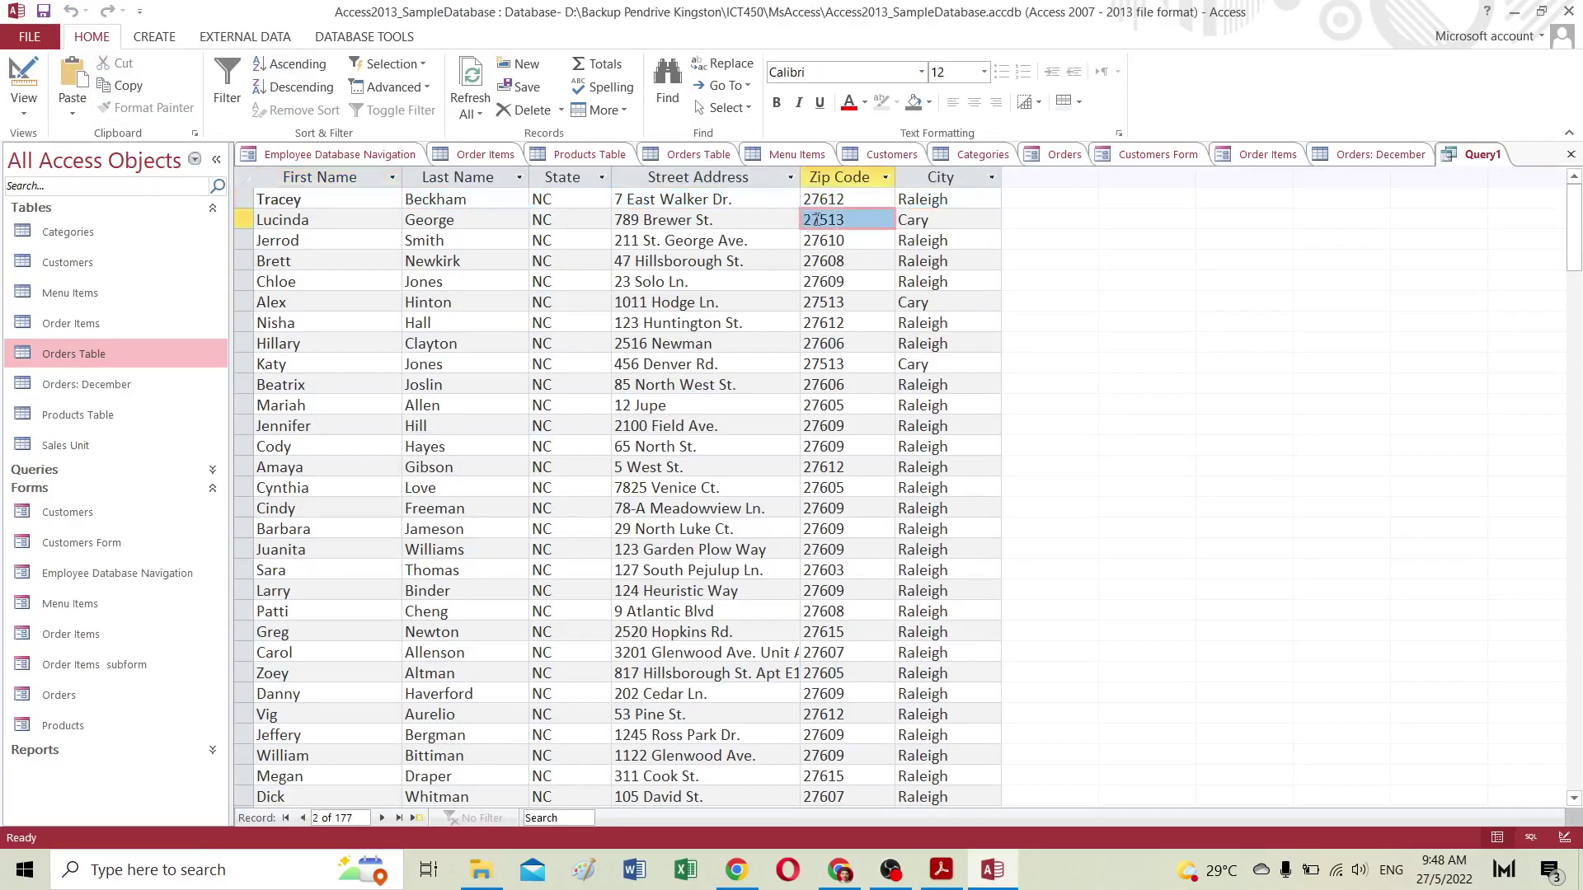
drag(841, 218, 950, 292)
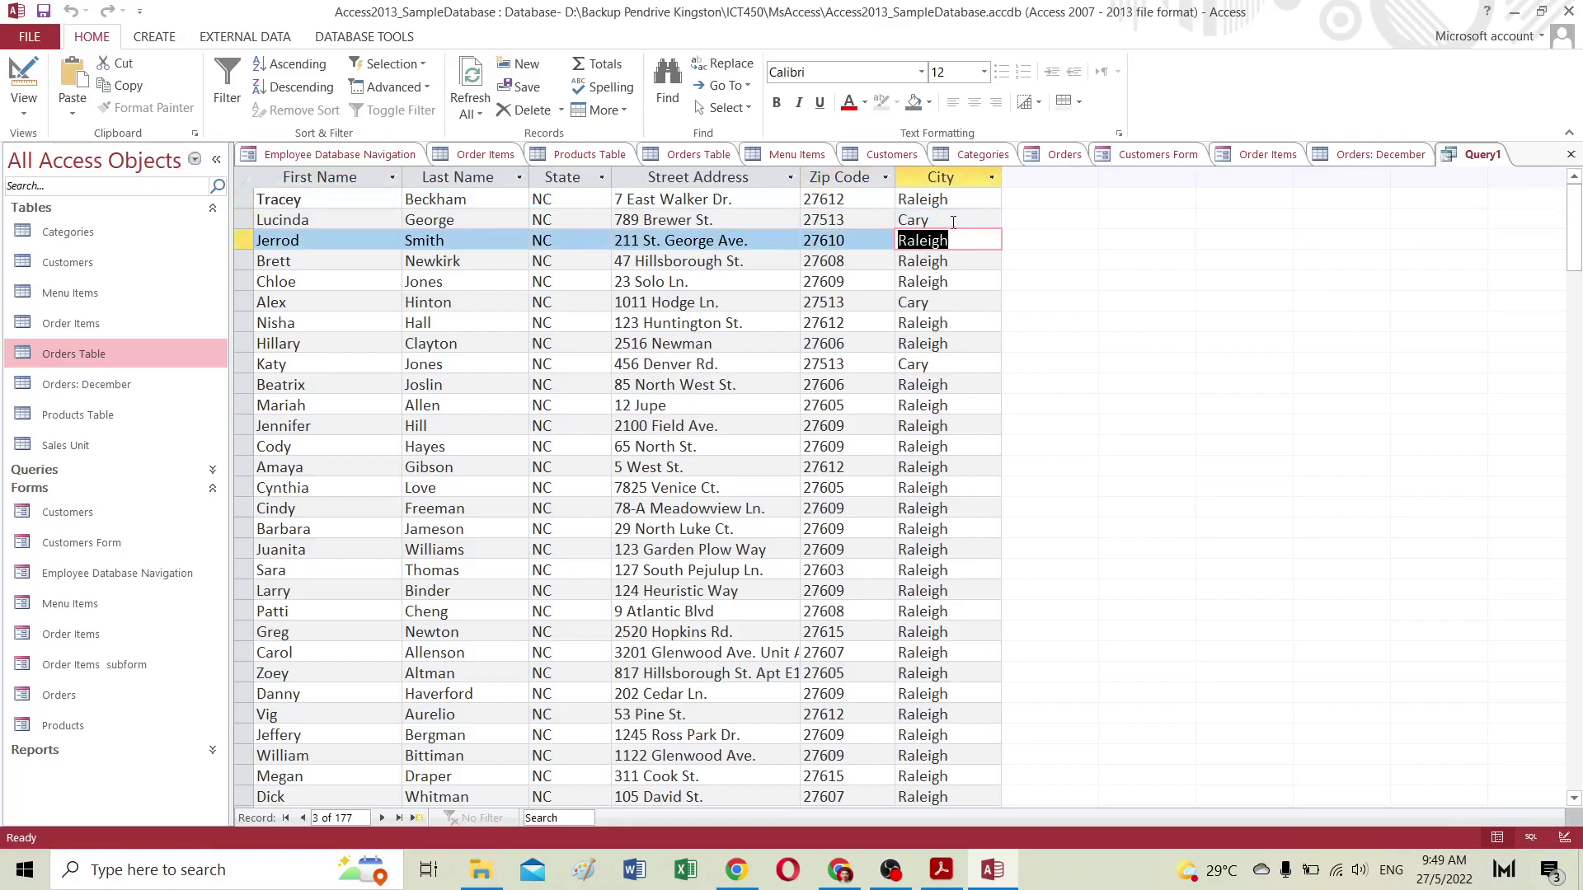
click(945, 181)
click(862, 178)
scroll(1000, 524, down, 15)
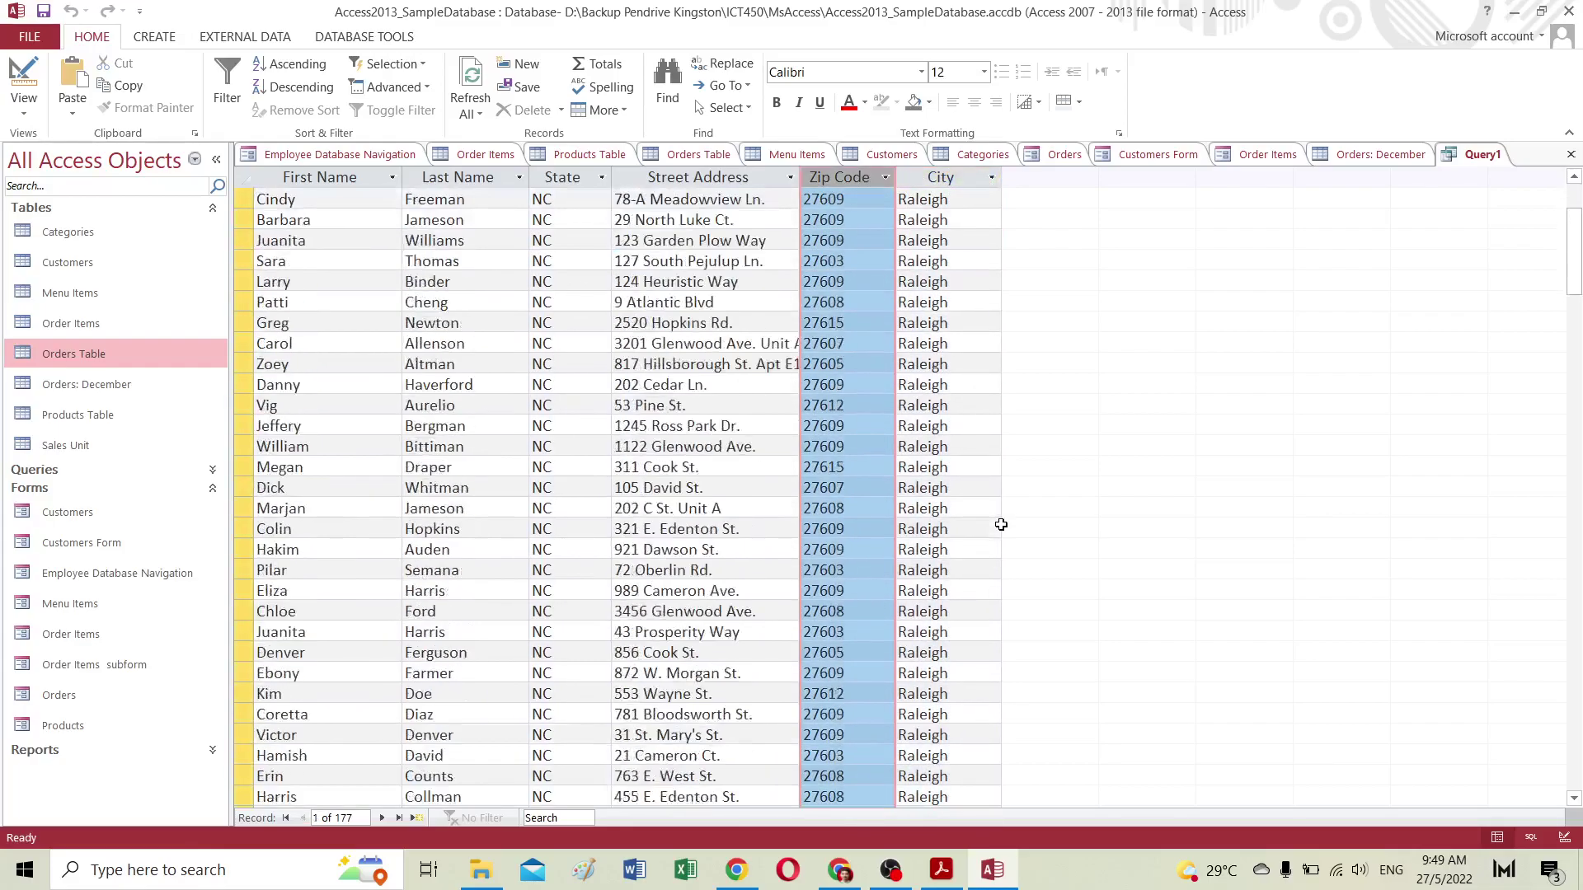
scroll(1001, 524, down, 20)
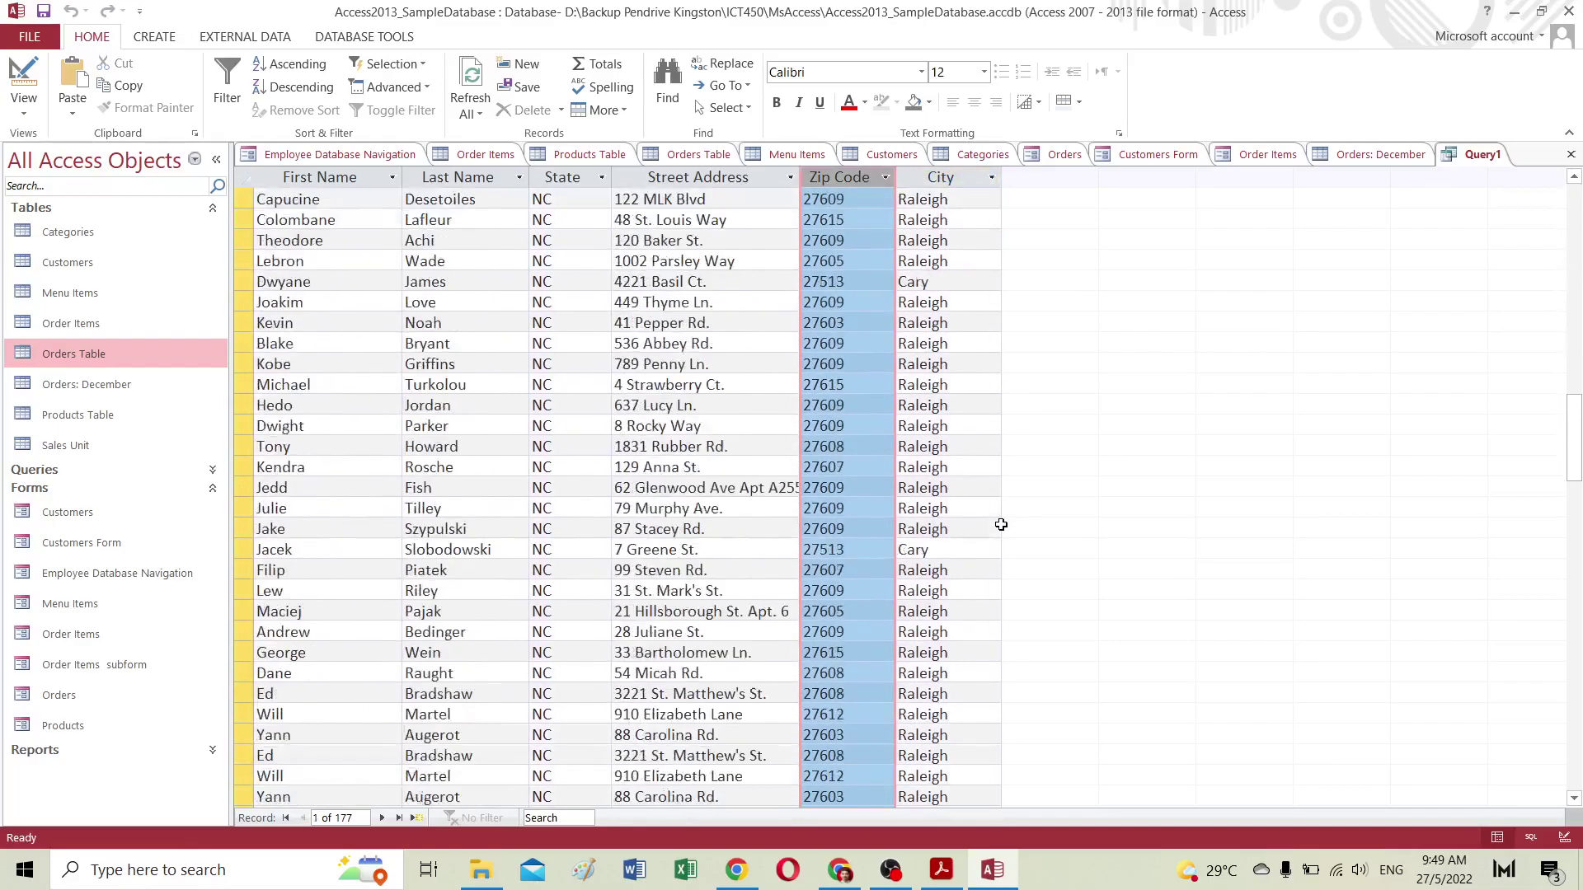
scroll(1001, 524, down, 15)
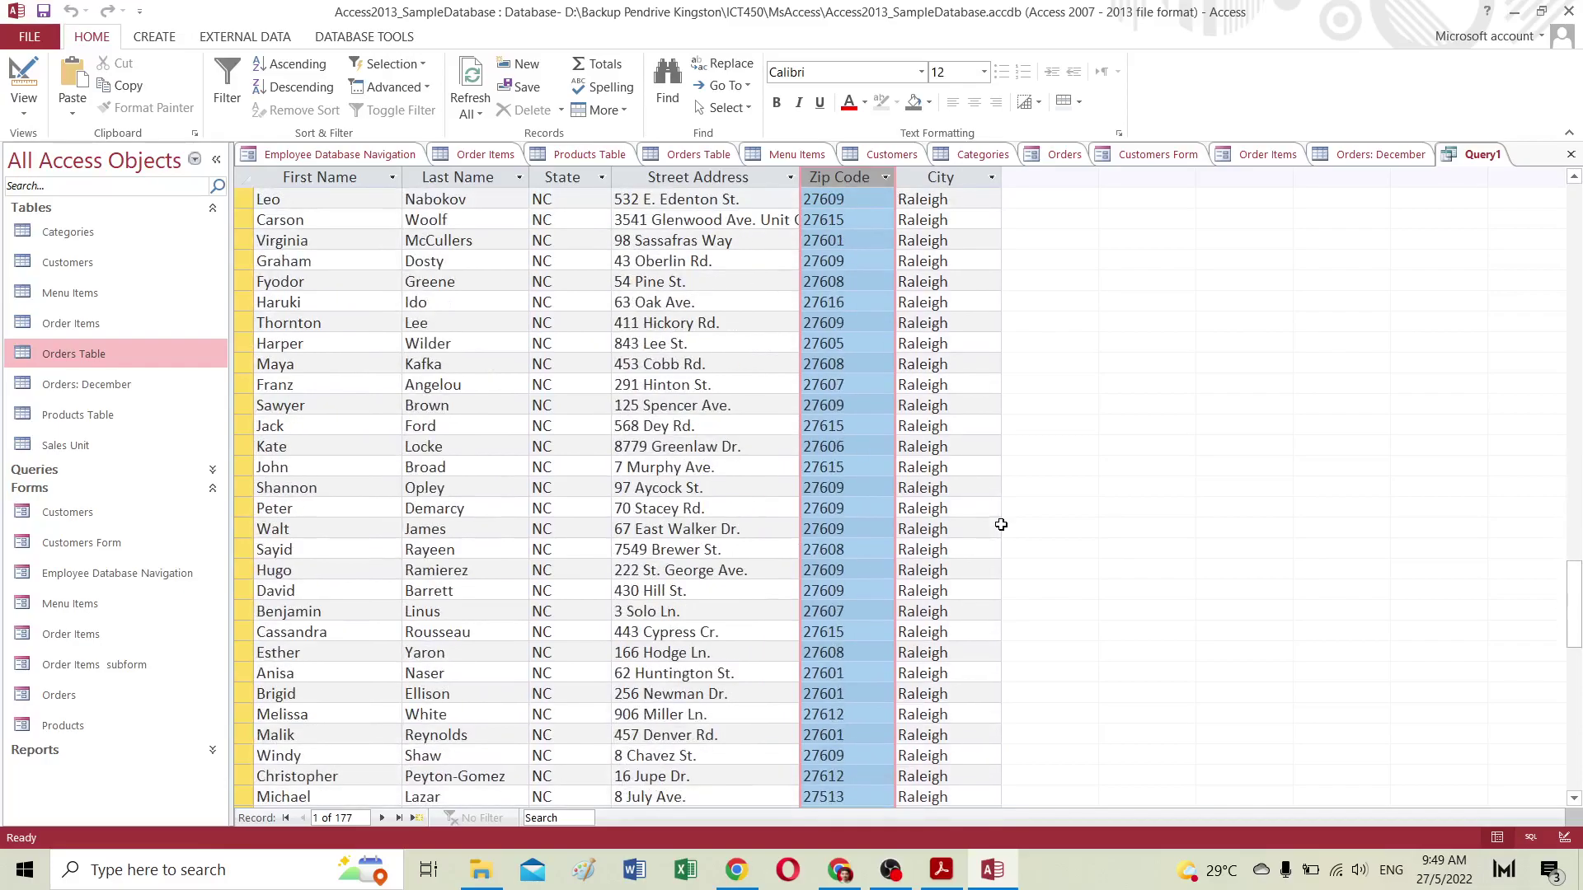
scroll(1000, 524, up, 20)
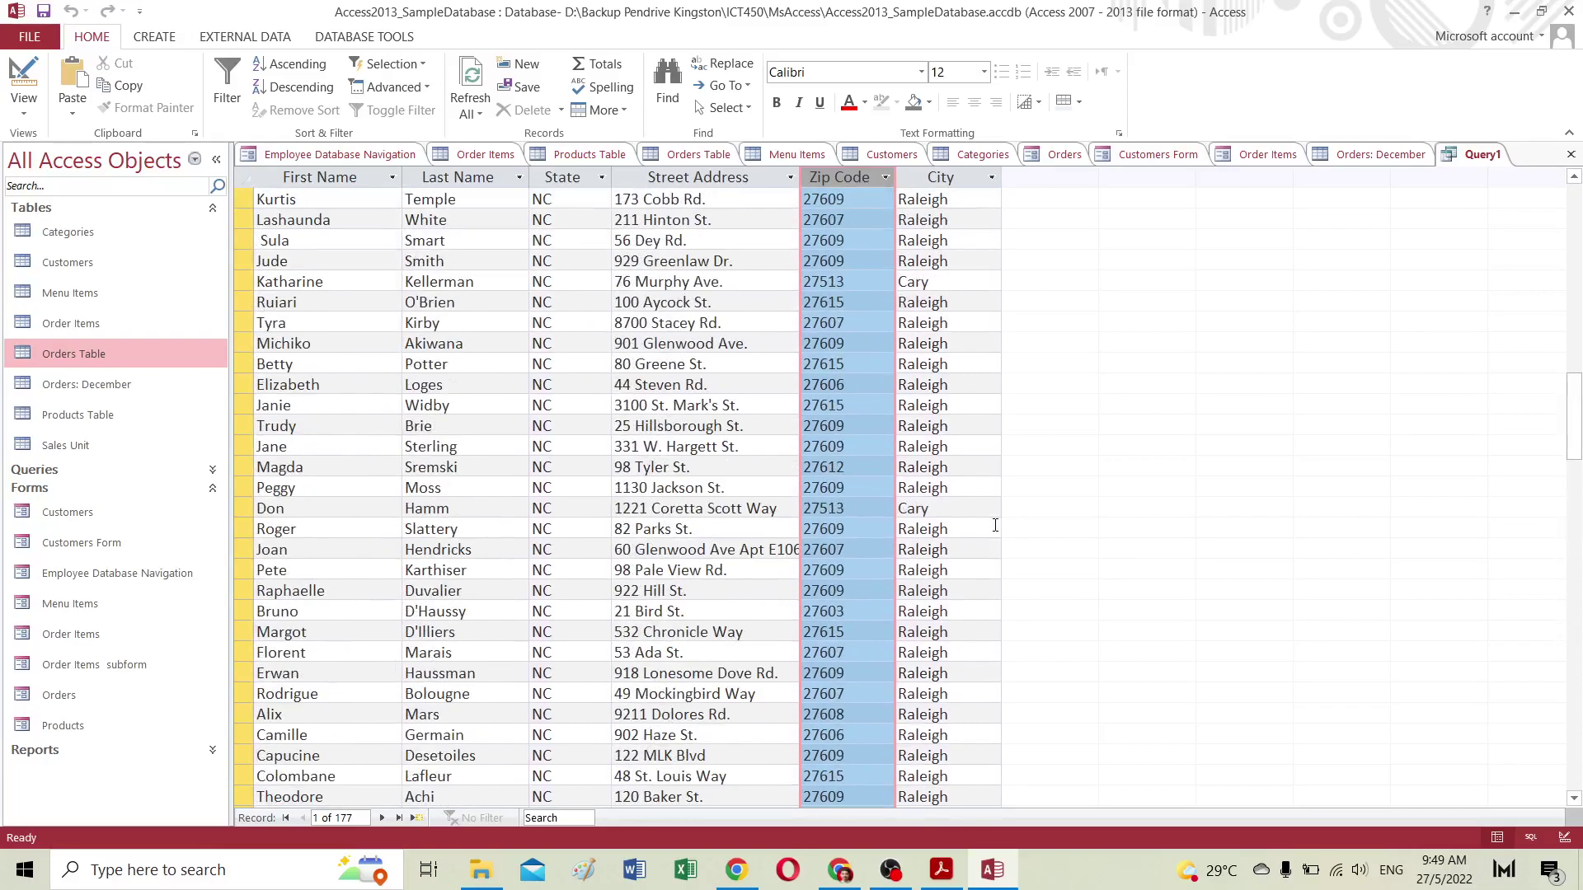
scroll(991, 525, up, 2)
click(33, 106)
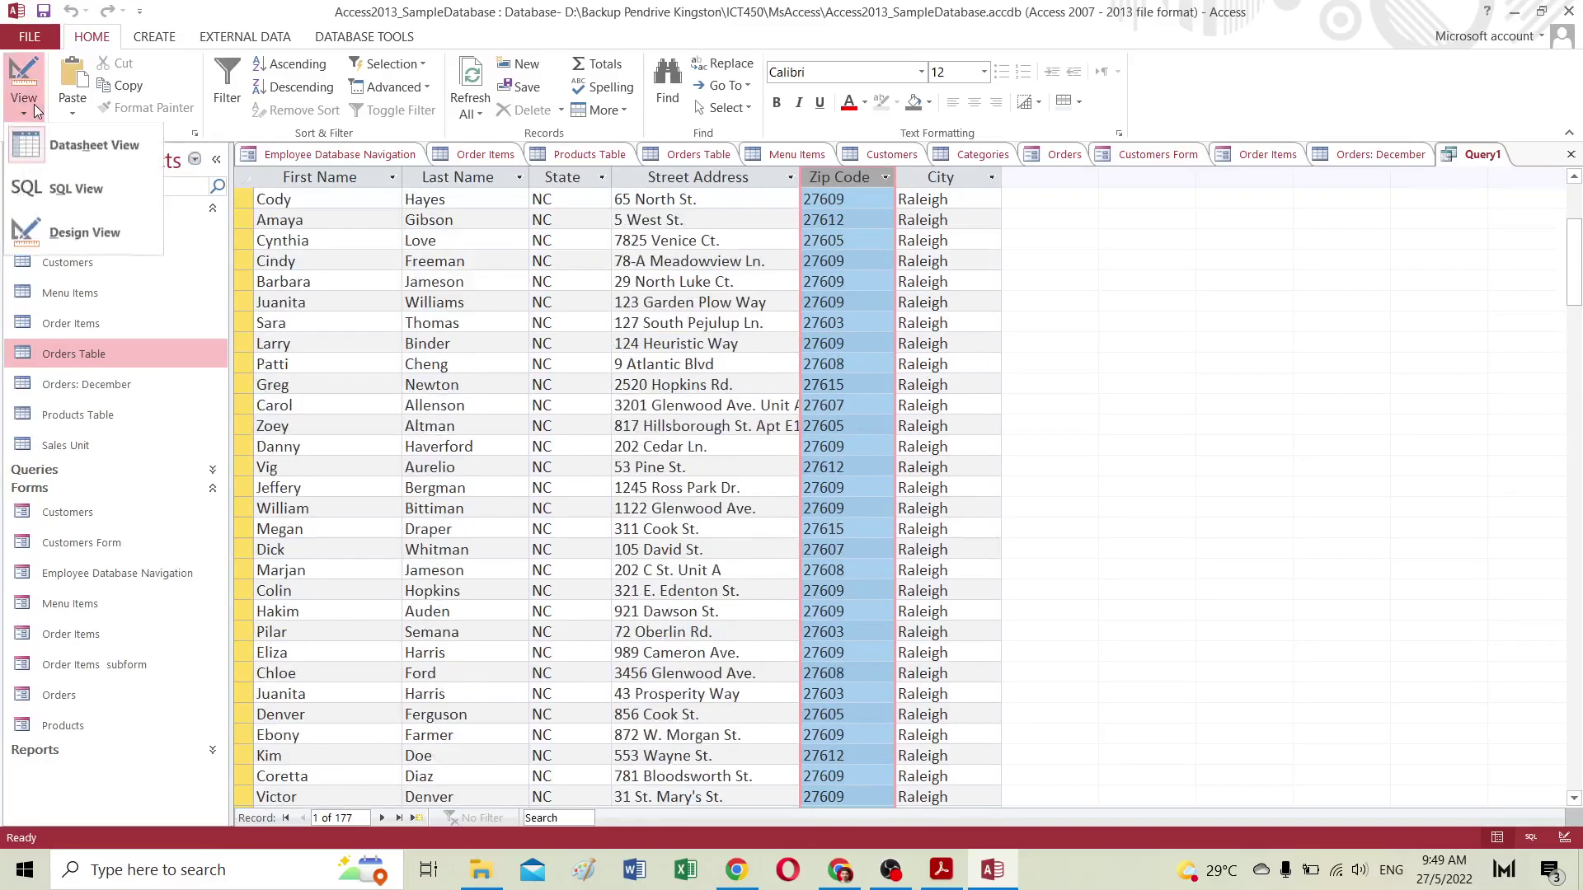
Step: Save the query as 'Nearby Customer' and expand Queries in the Navigation Pane
click(82, 229)
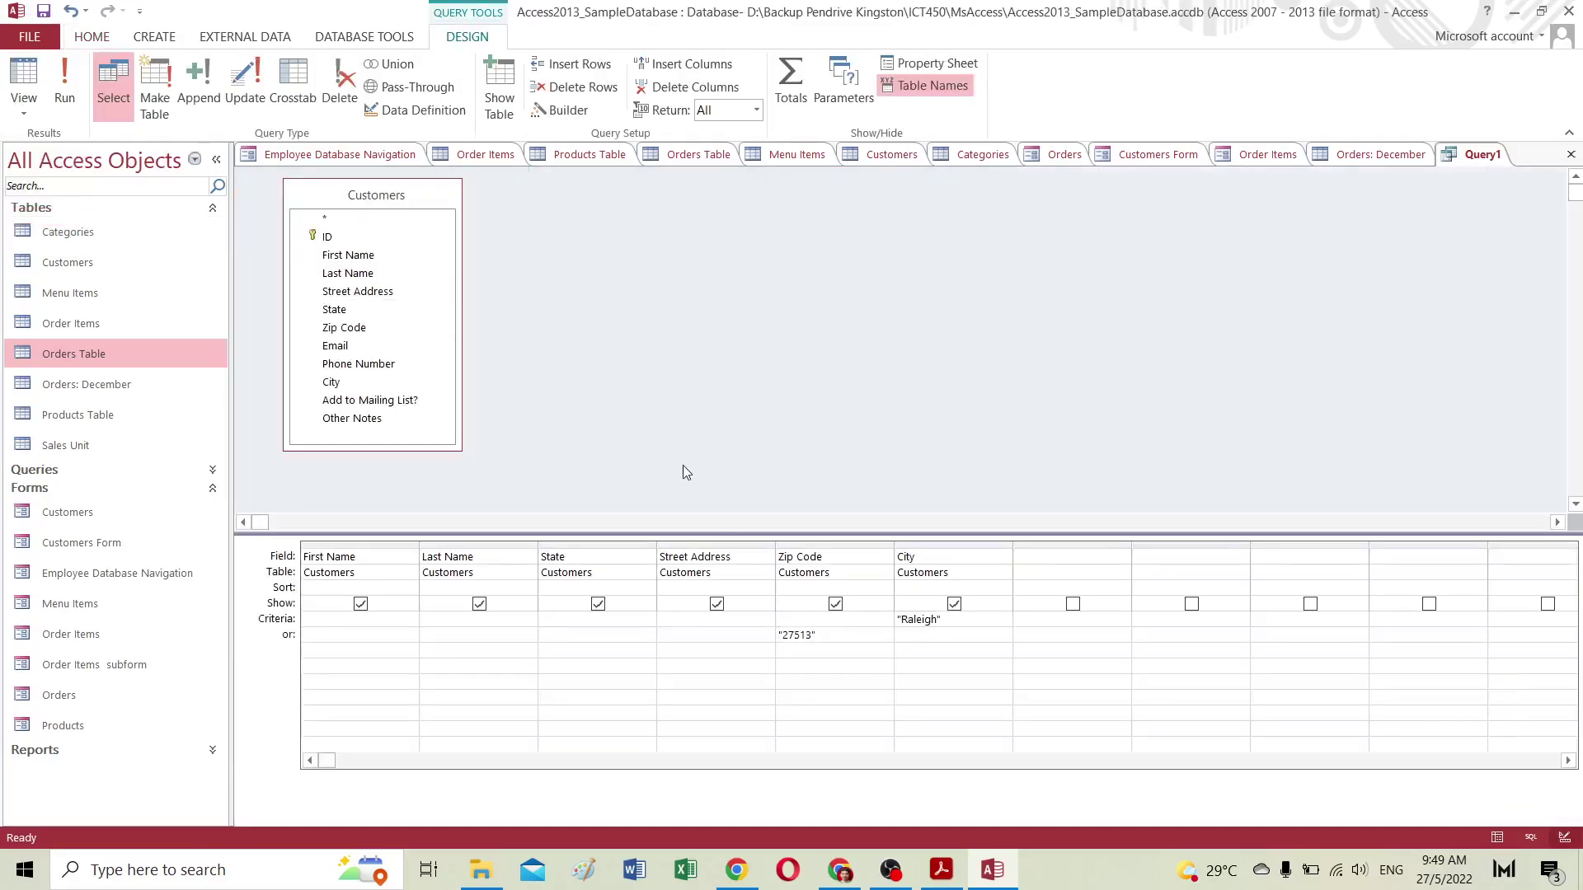
click(43, 12)
text(Nearby)
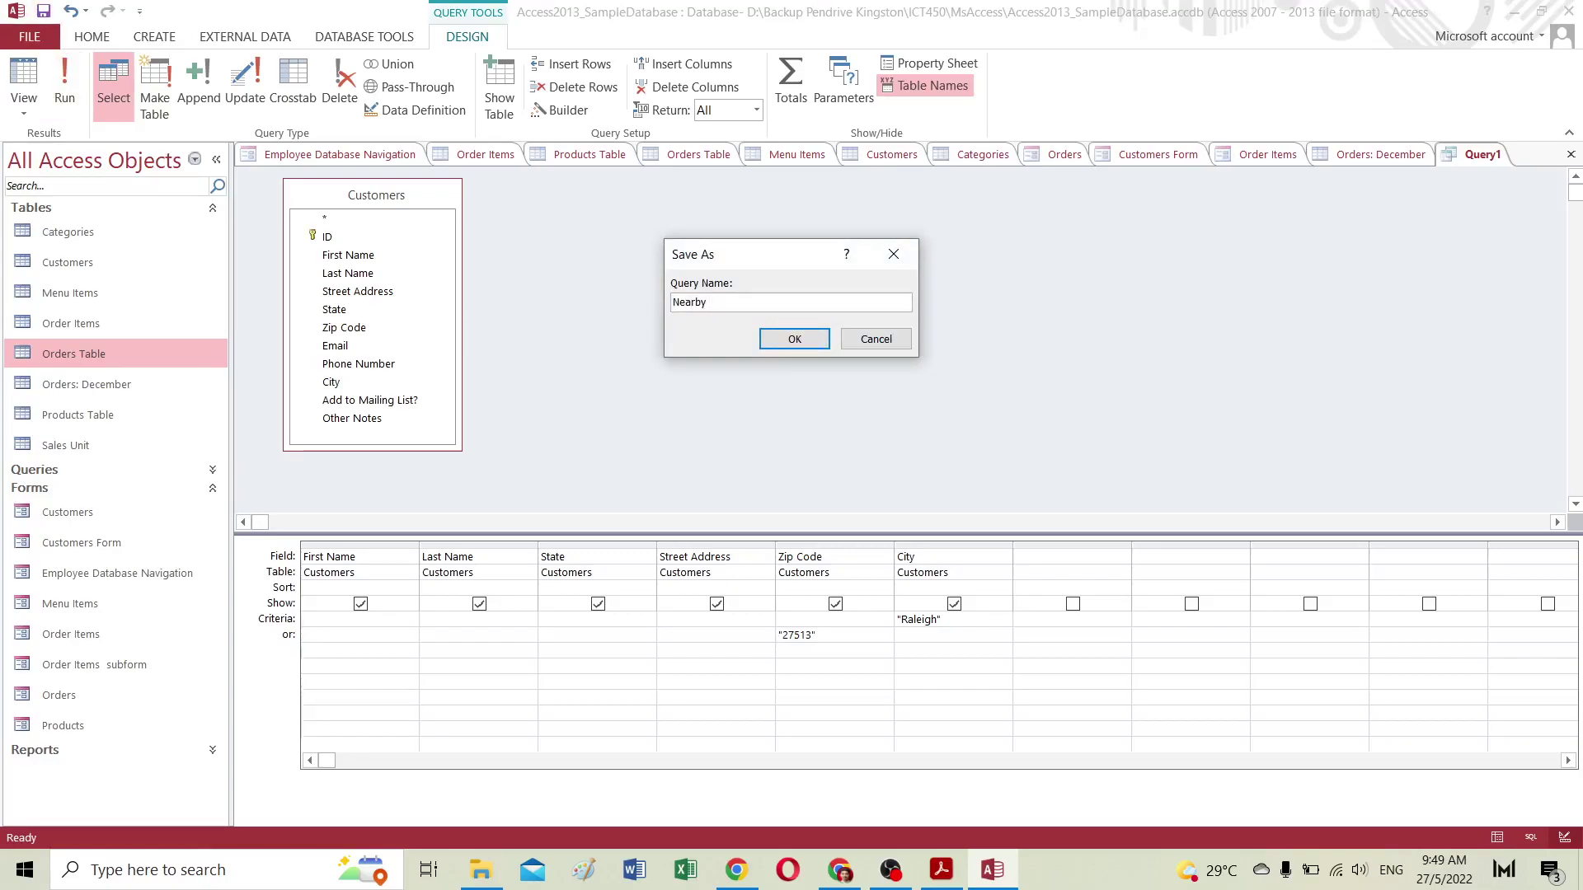
text( Customer)
key(Return)
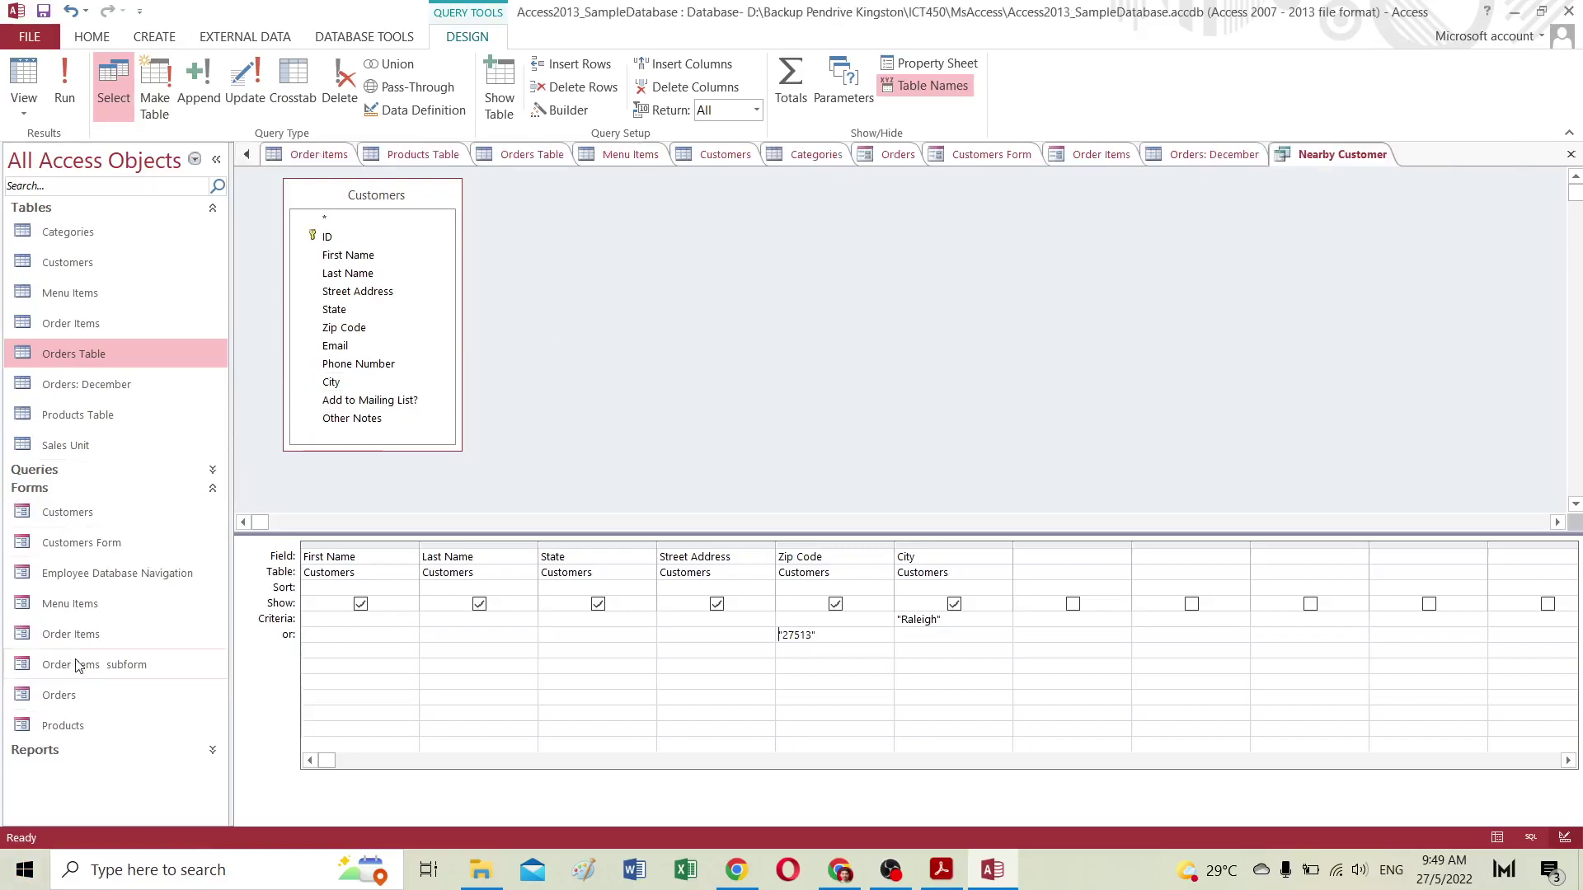
click(59, 472)
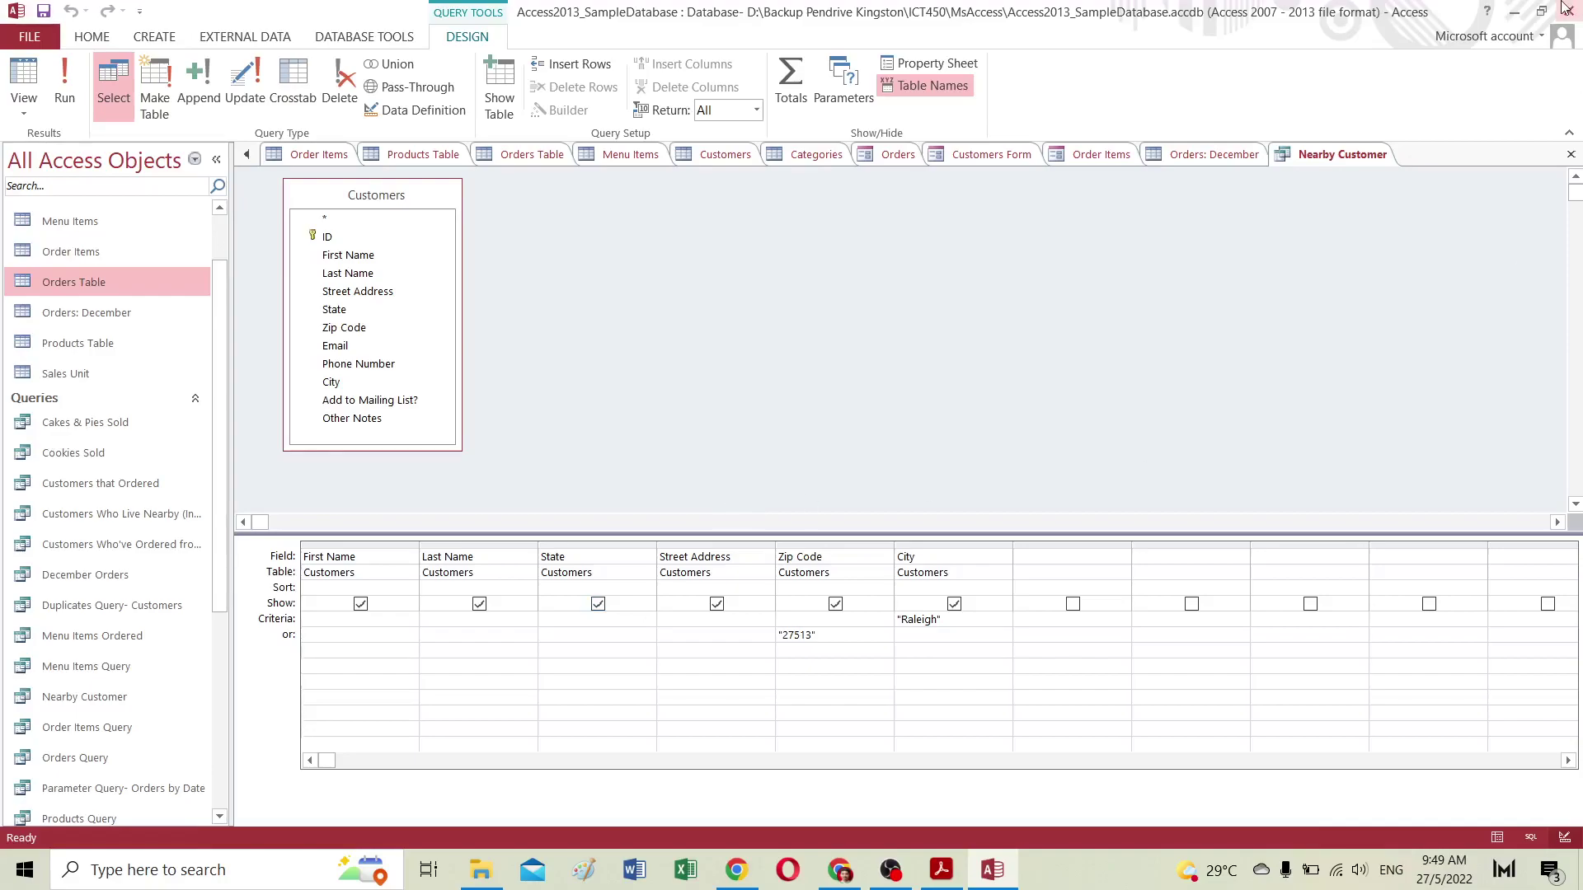
Step: Minimize Access and return to the GCFGlobal Access 2013 tutorial index page
click(1515, 11)
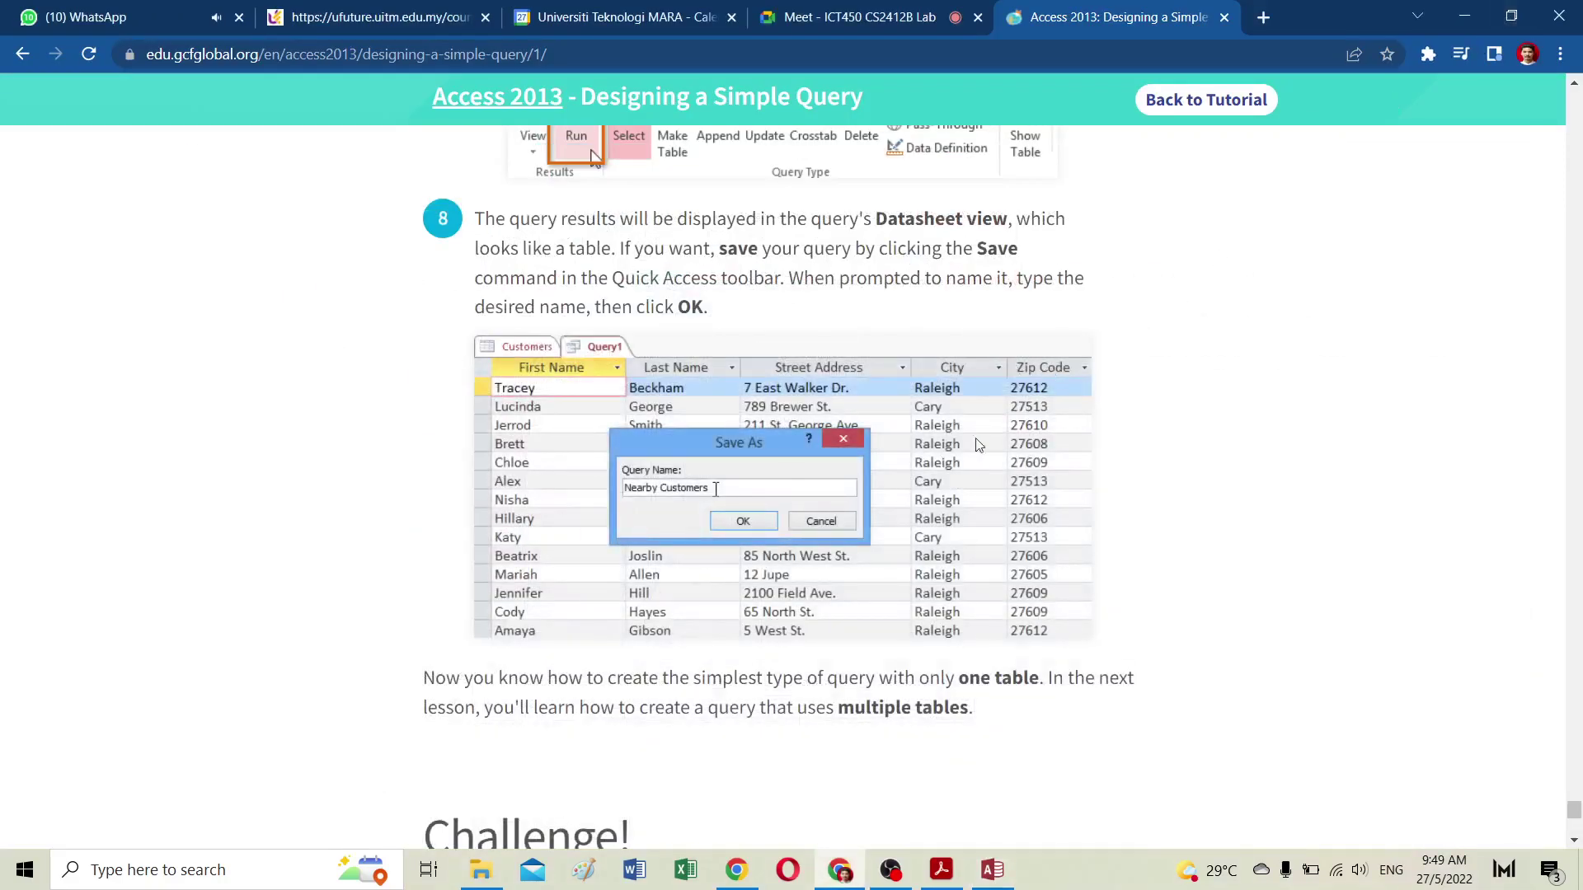
scroll(979, 450, down, 6)
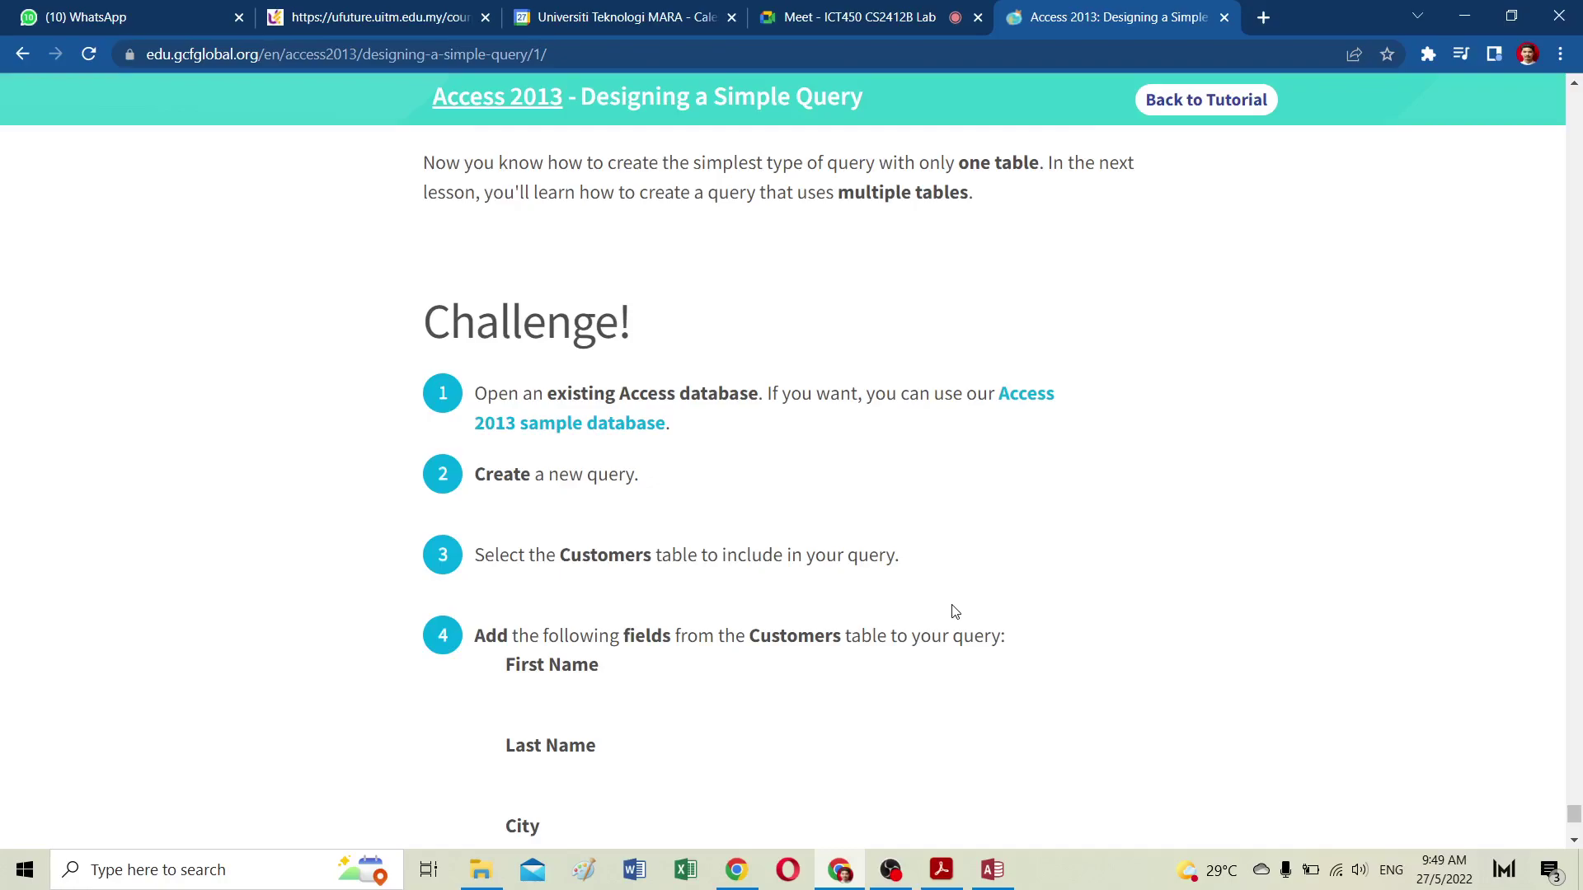
scroll(955, 611, up, 6)
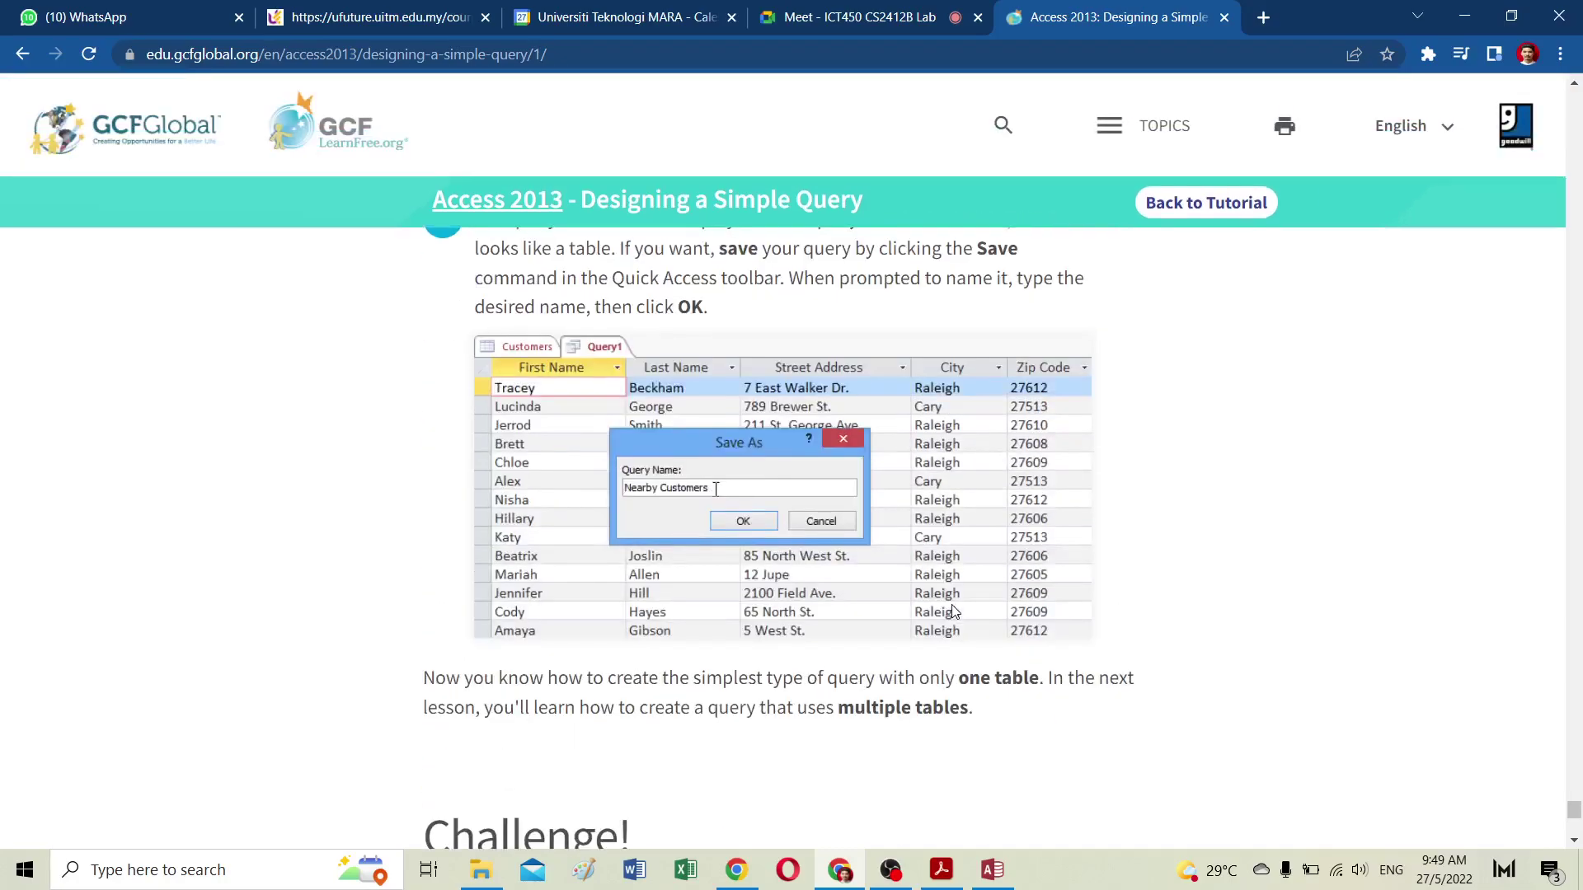
click(1193, 208)
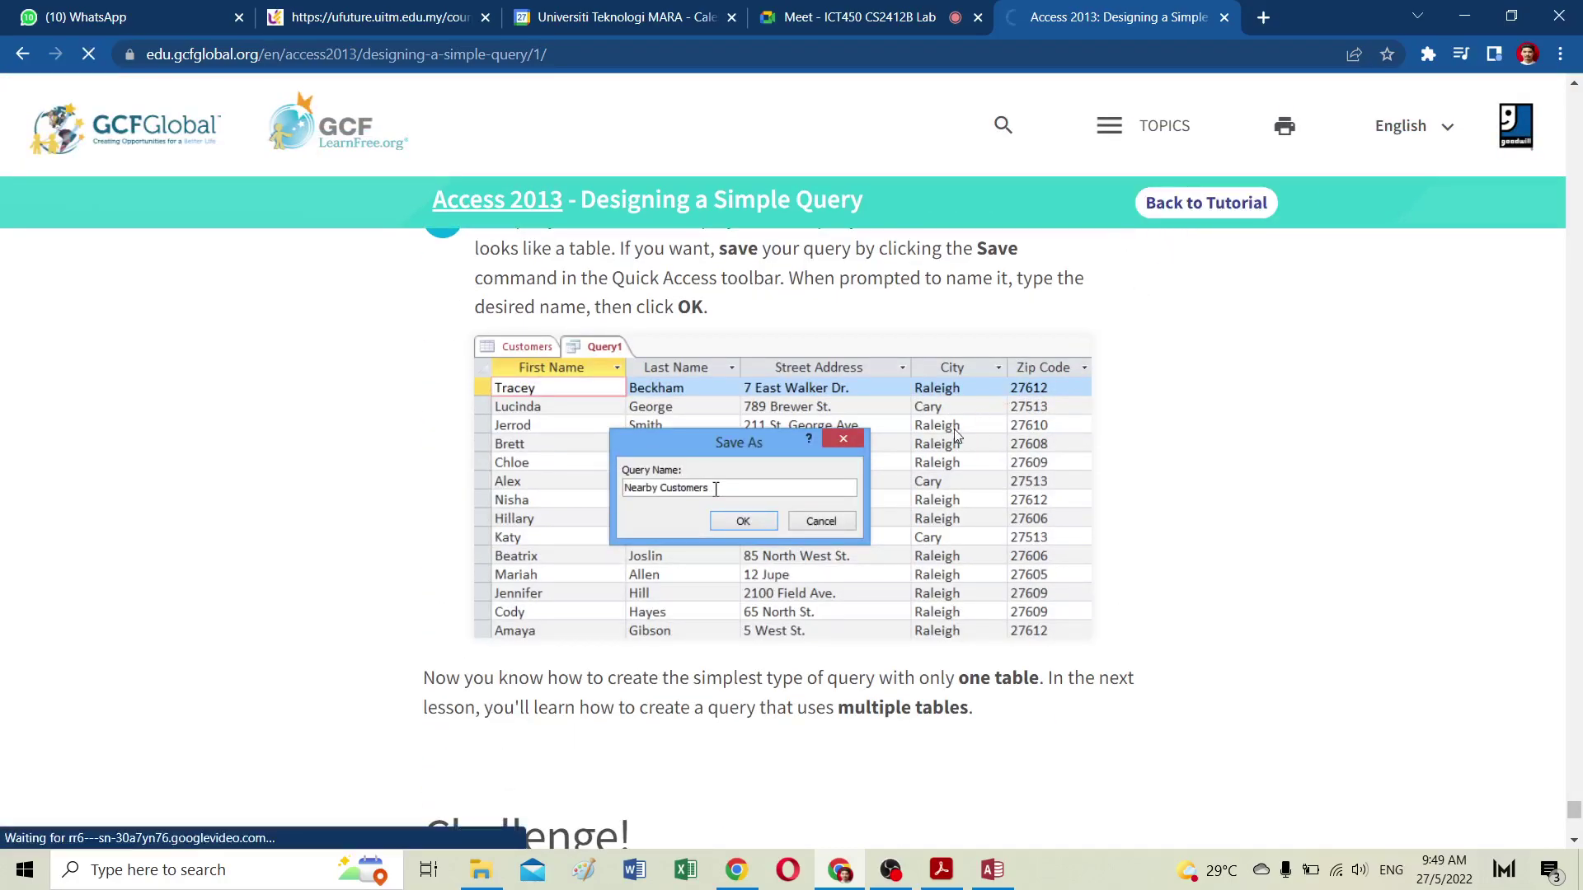
Step: Scroll the lesson list down to the Running Queries and Reports lessons 10–12
scroll(547, 664, down, 4)
scroll(547, 664, down, 6)
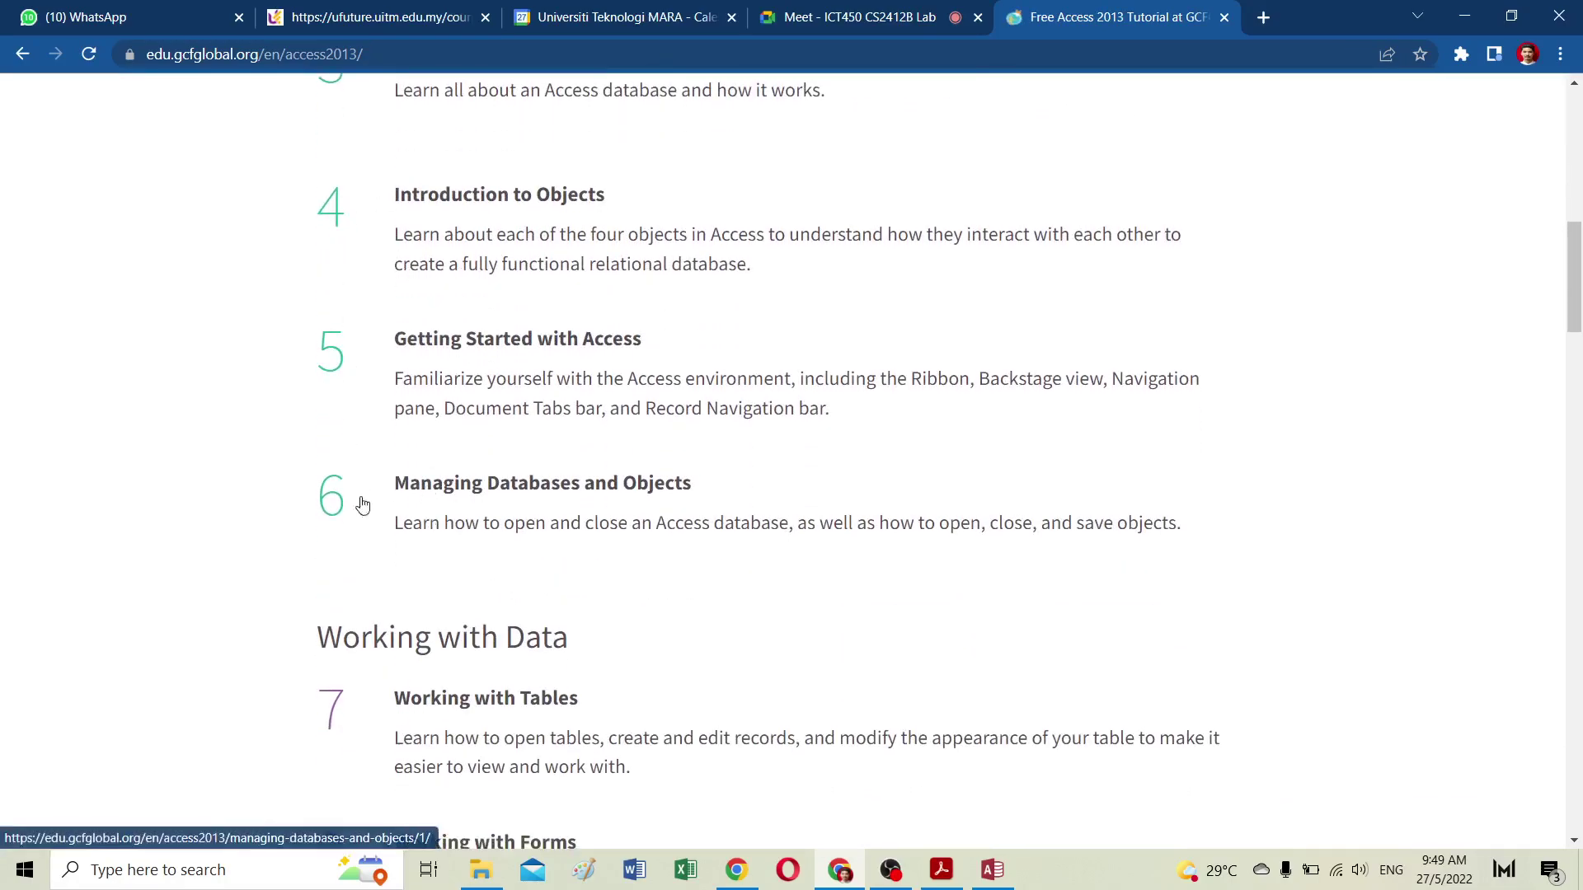
scroll(346, 537, down, 4)
scroll(346, 597, down, 4)
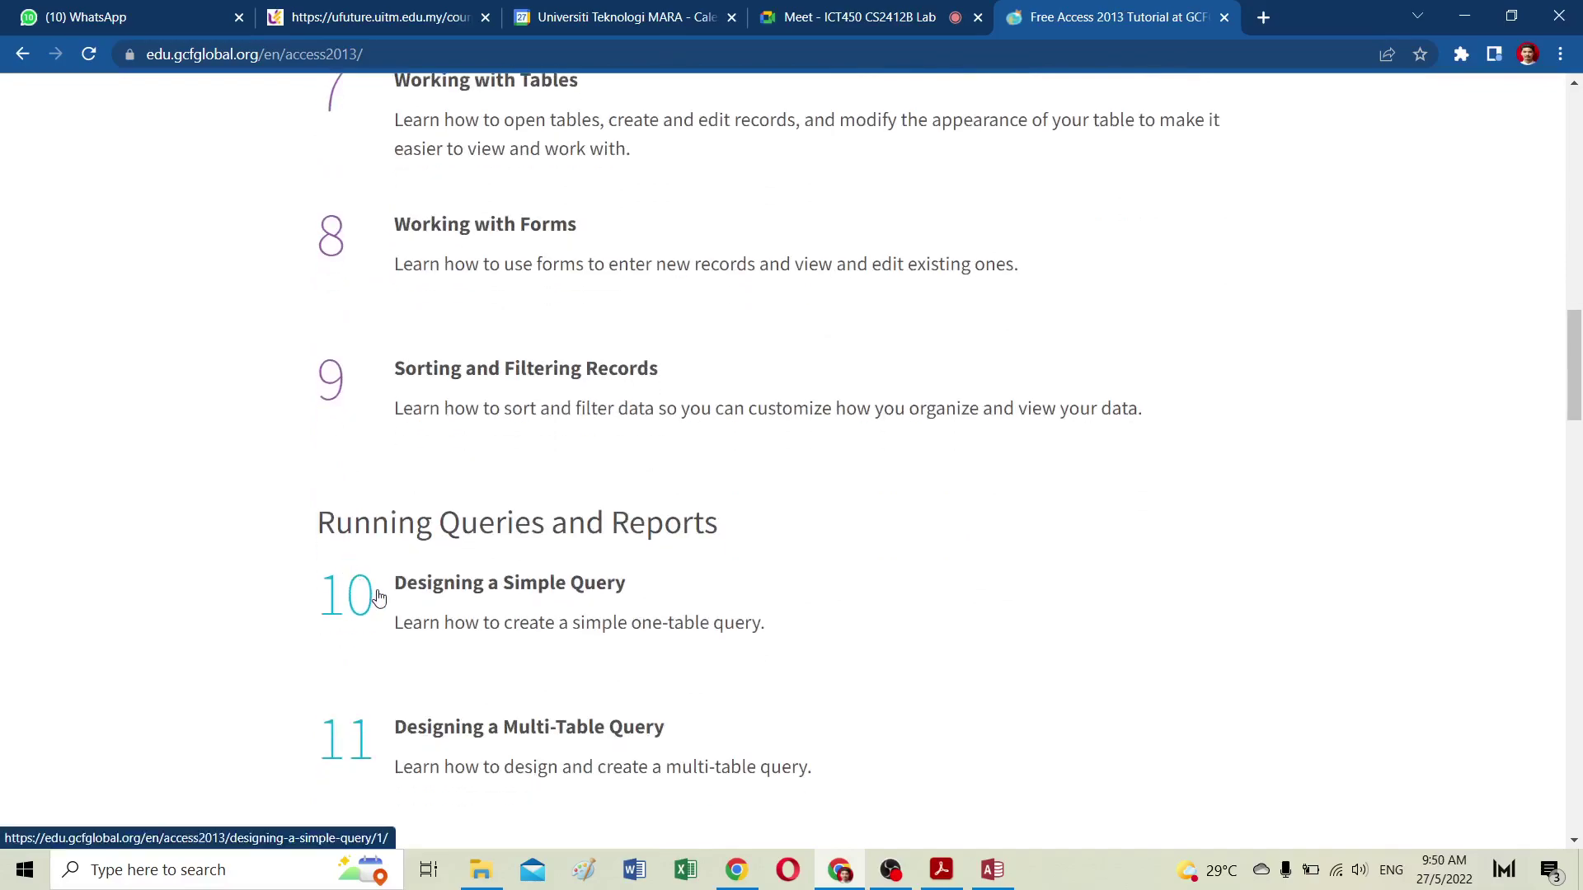
scroll(461, 610, down, 14)
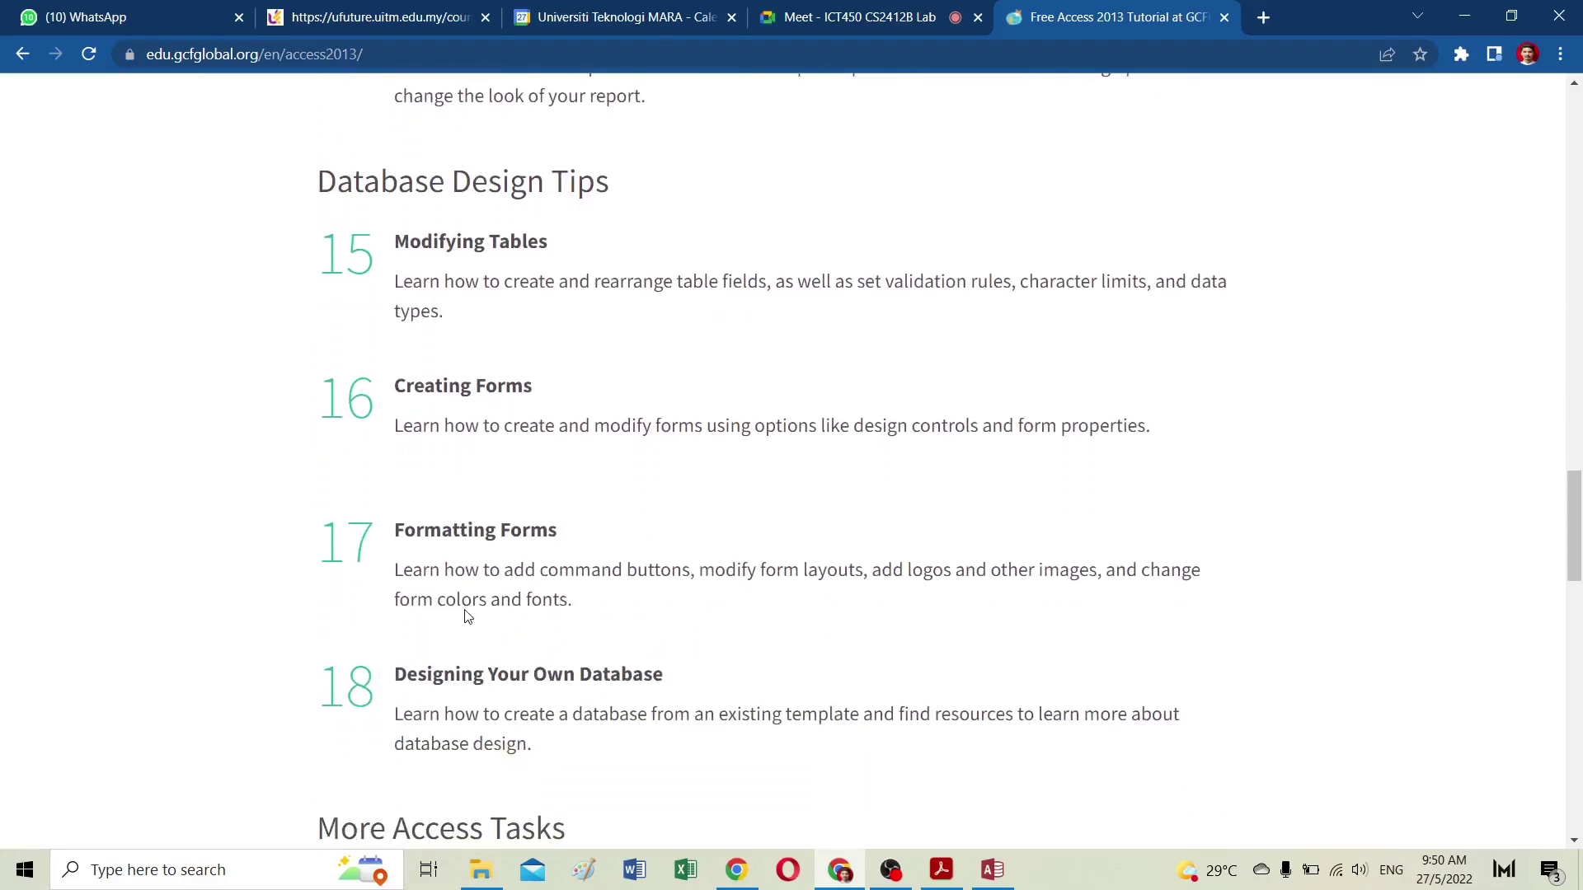
scroll(466, 616, up, 14)
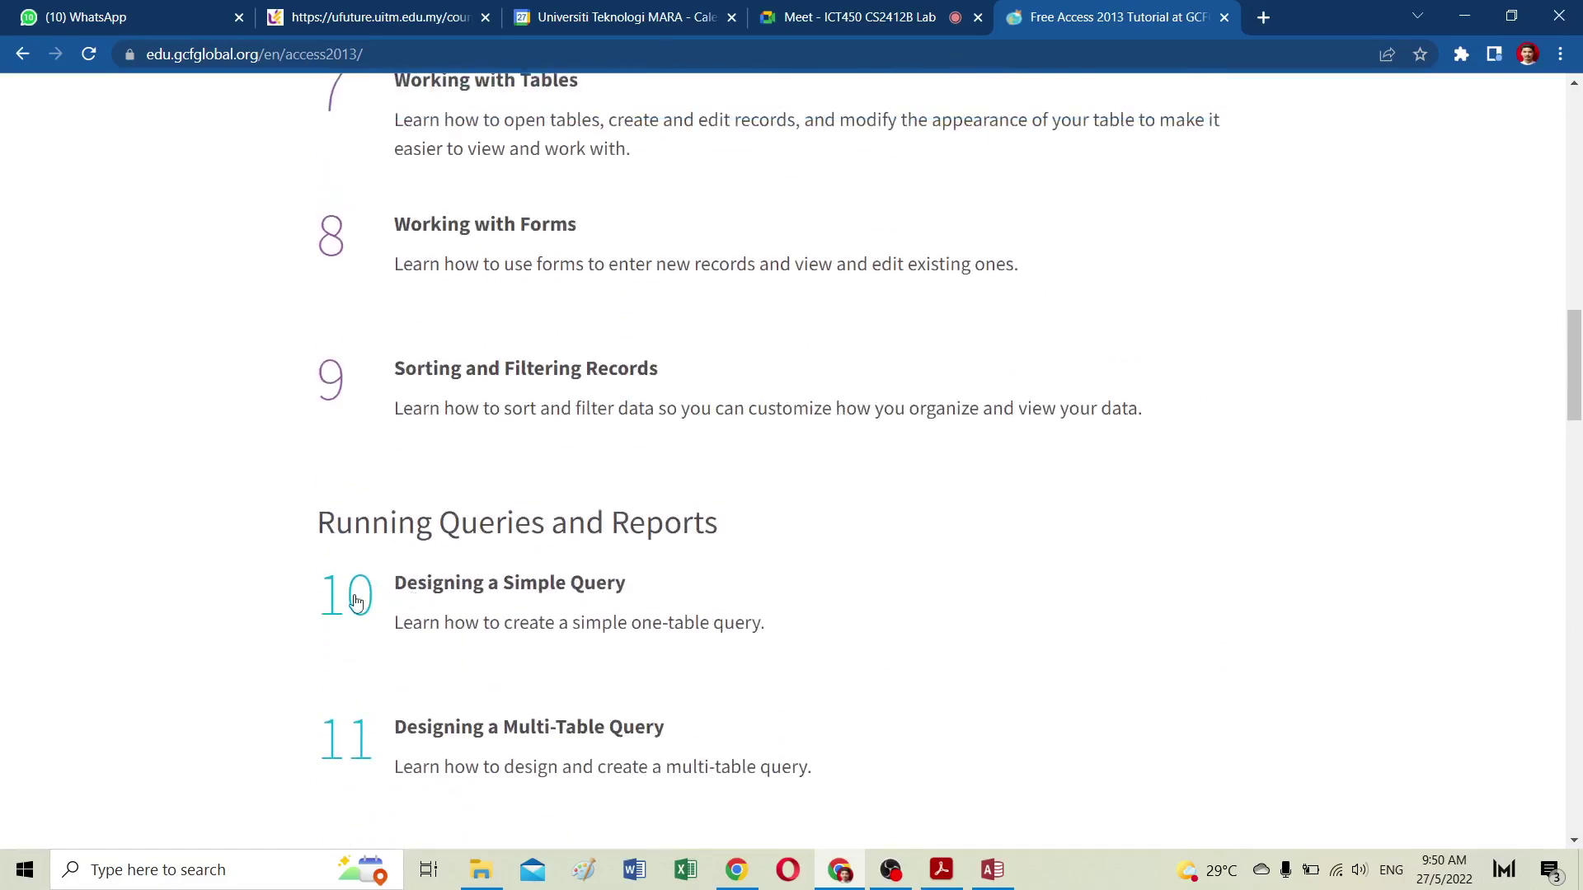
scroll(356, 660, down, 1)
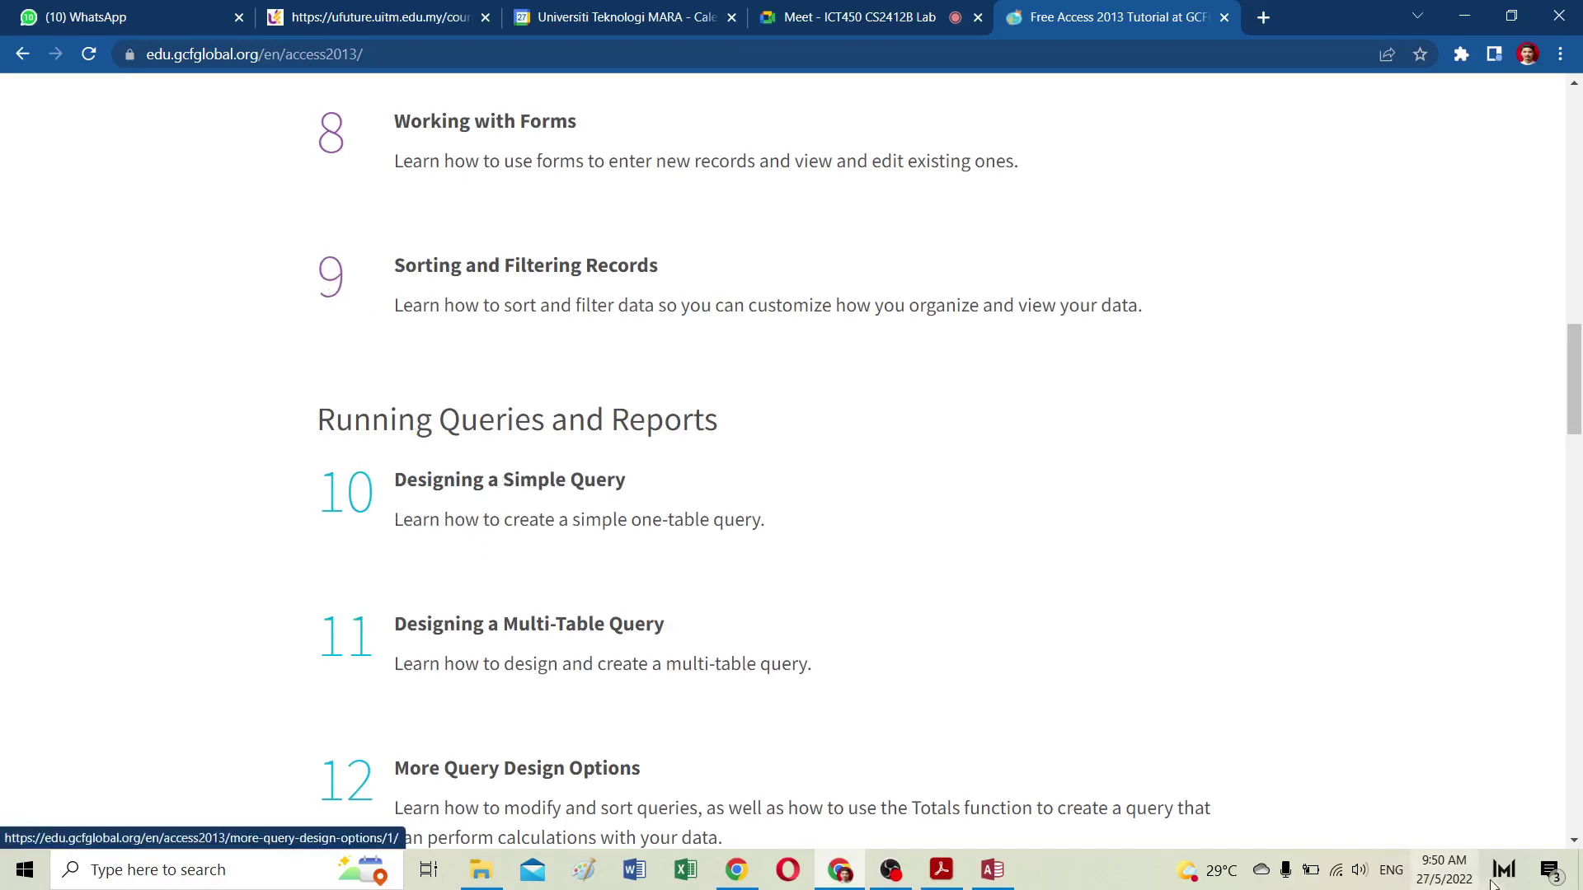
Step: Bring OBS Studio to the front over the tutorial page
click(896, 875)
click(888, 876)
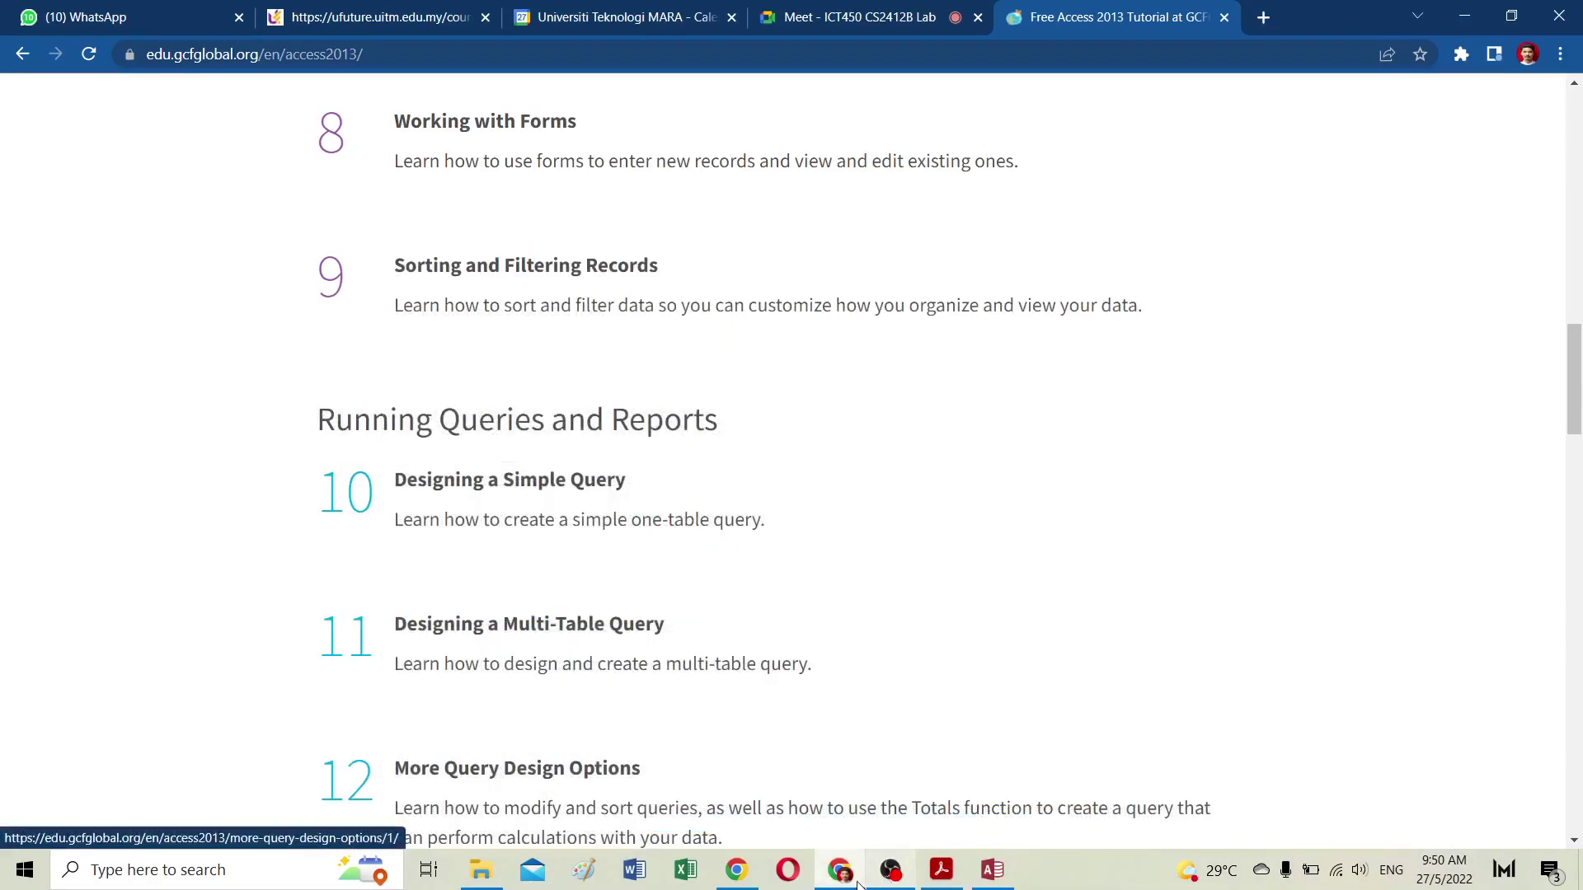
click(891, 869)
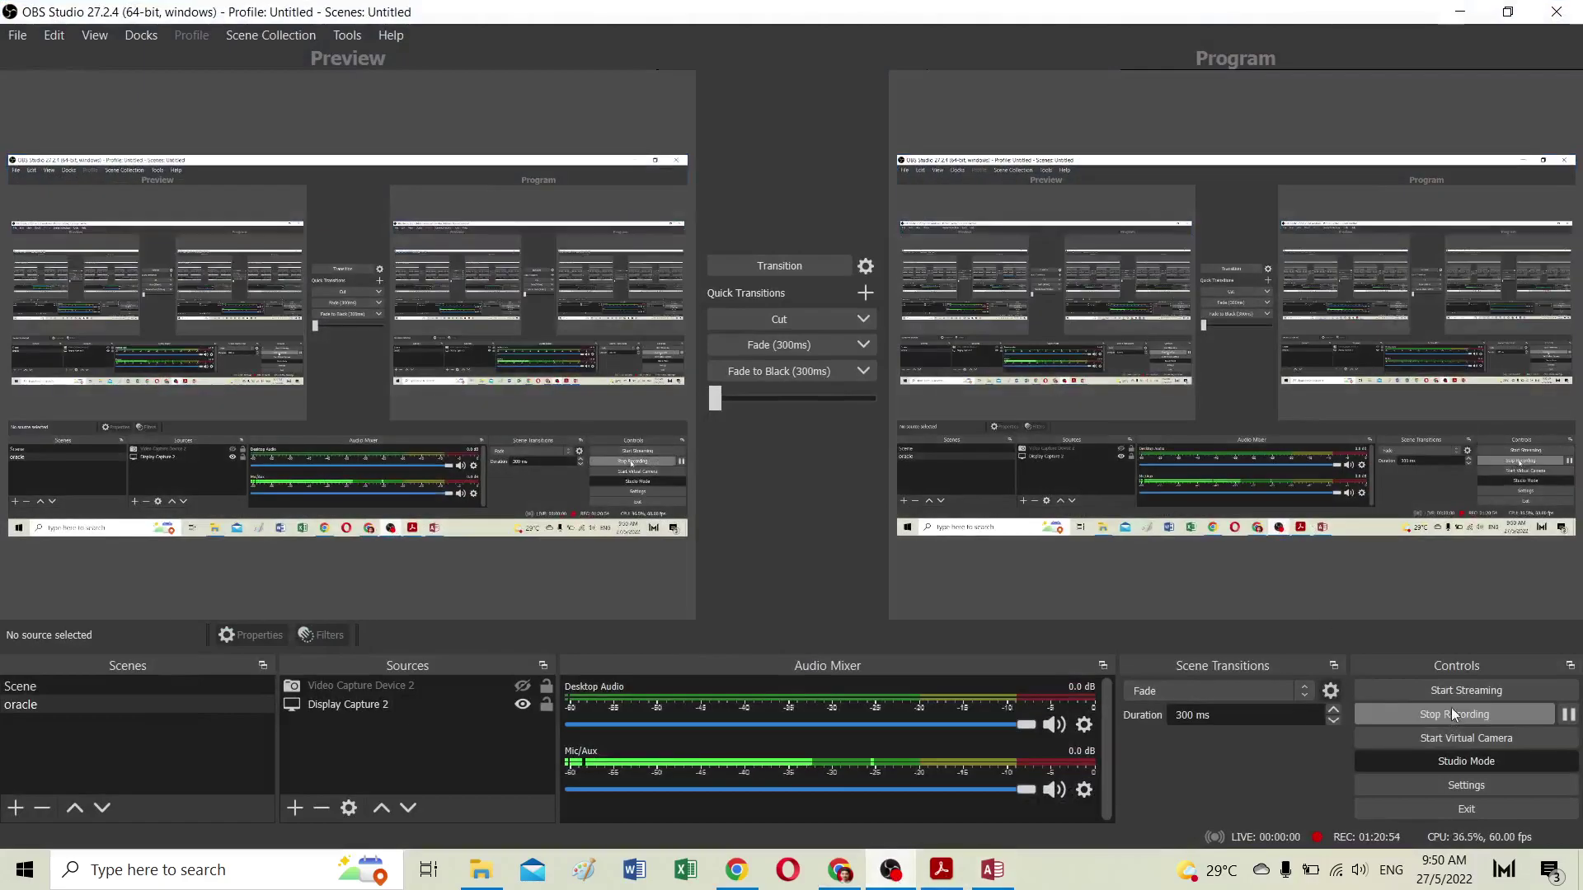